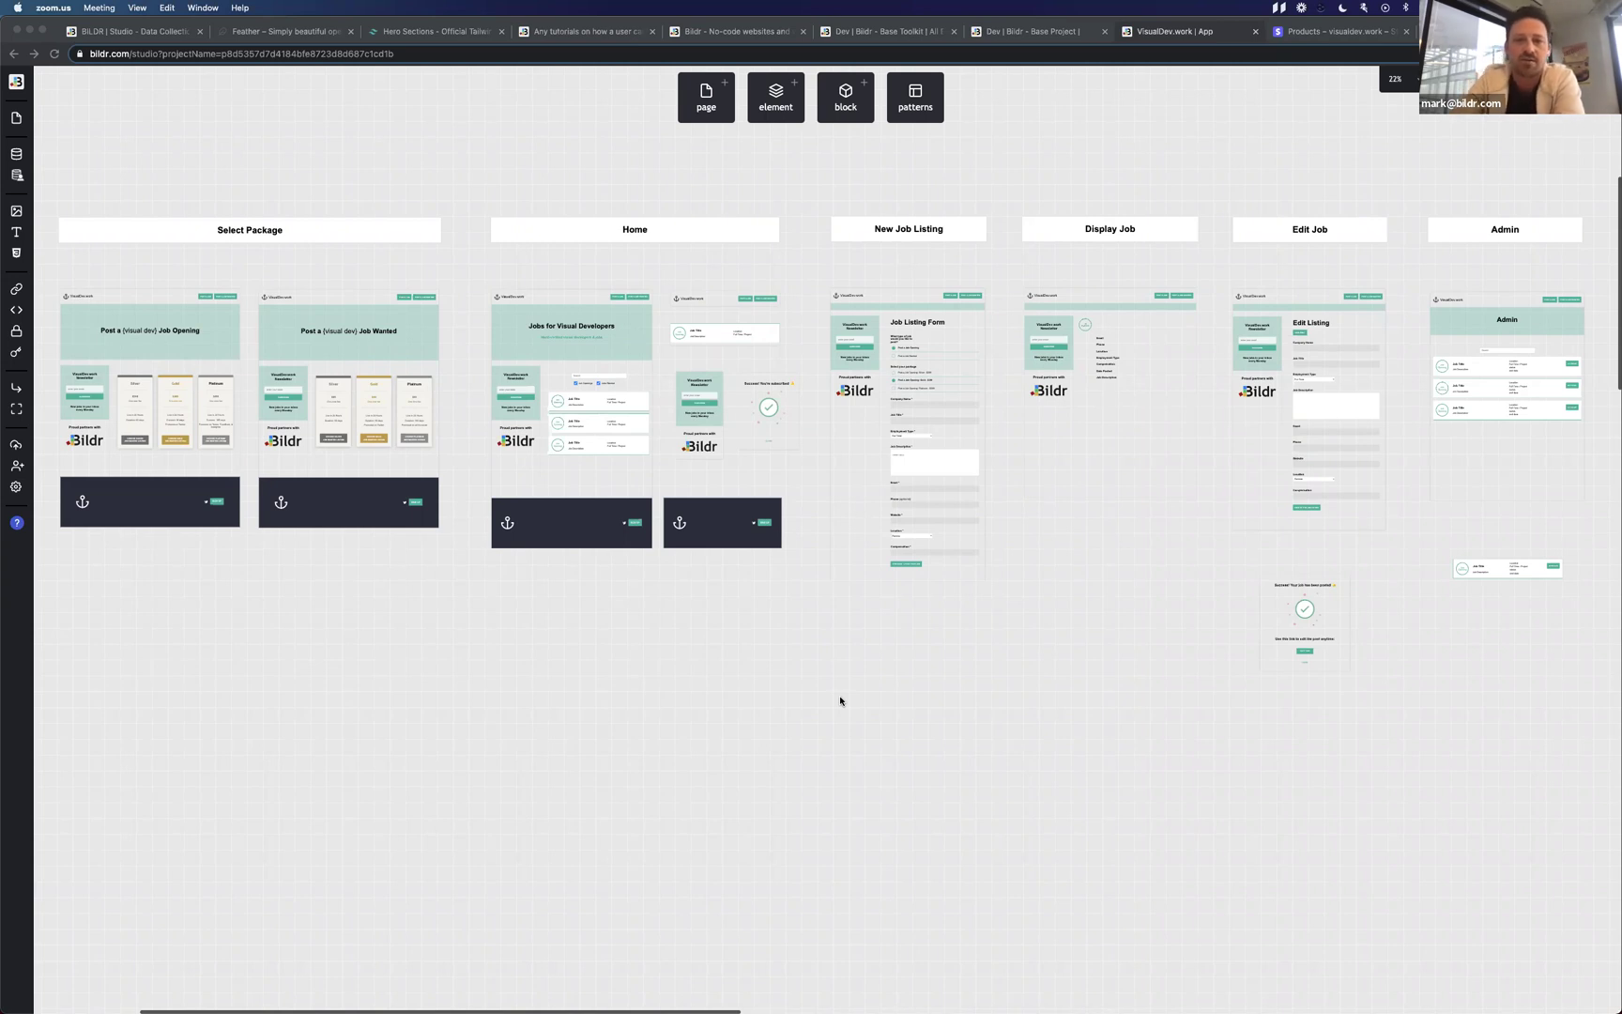
Bring Bildr Studio to the front and select elements on the Home page.
click(404, 232)
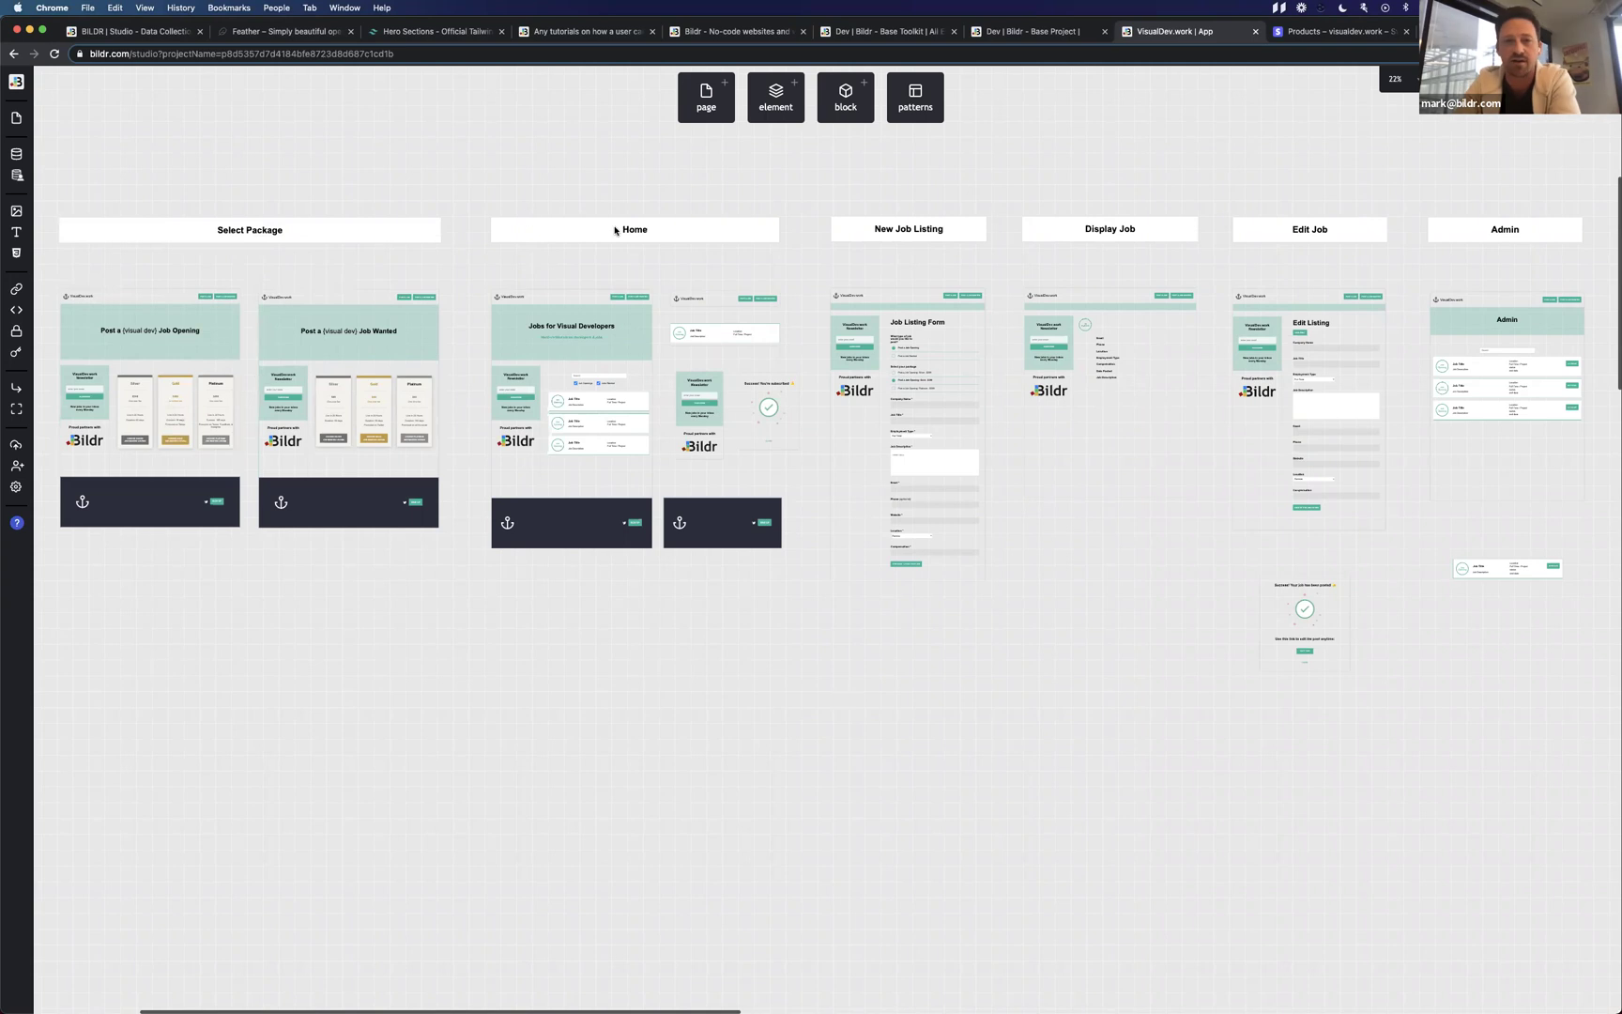
click(566, 233)
click(644, 271)
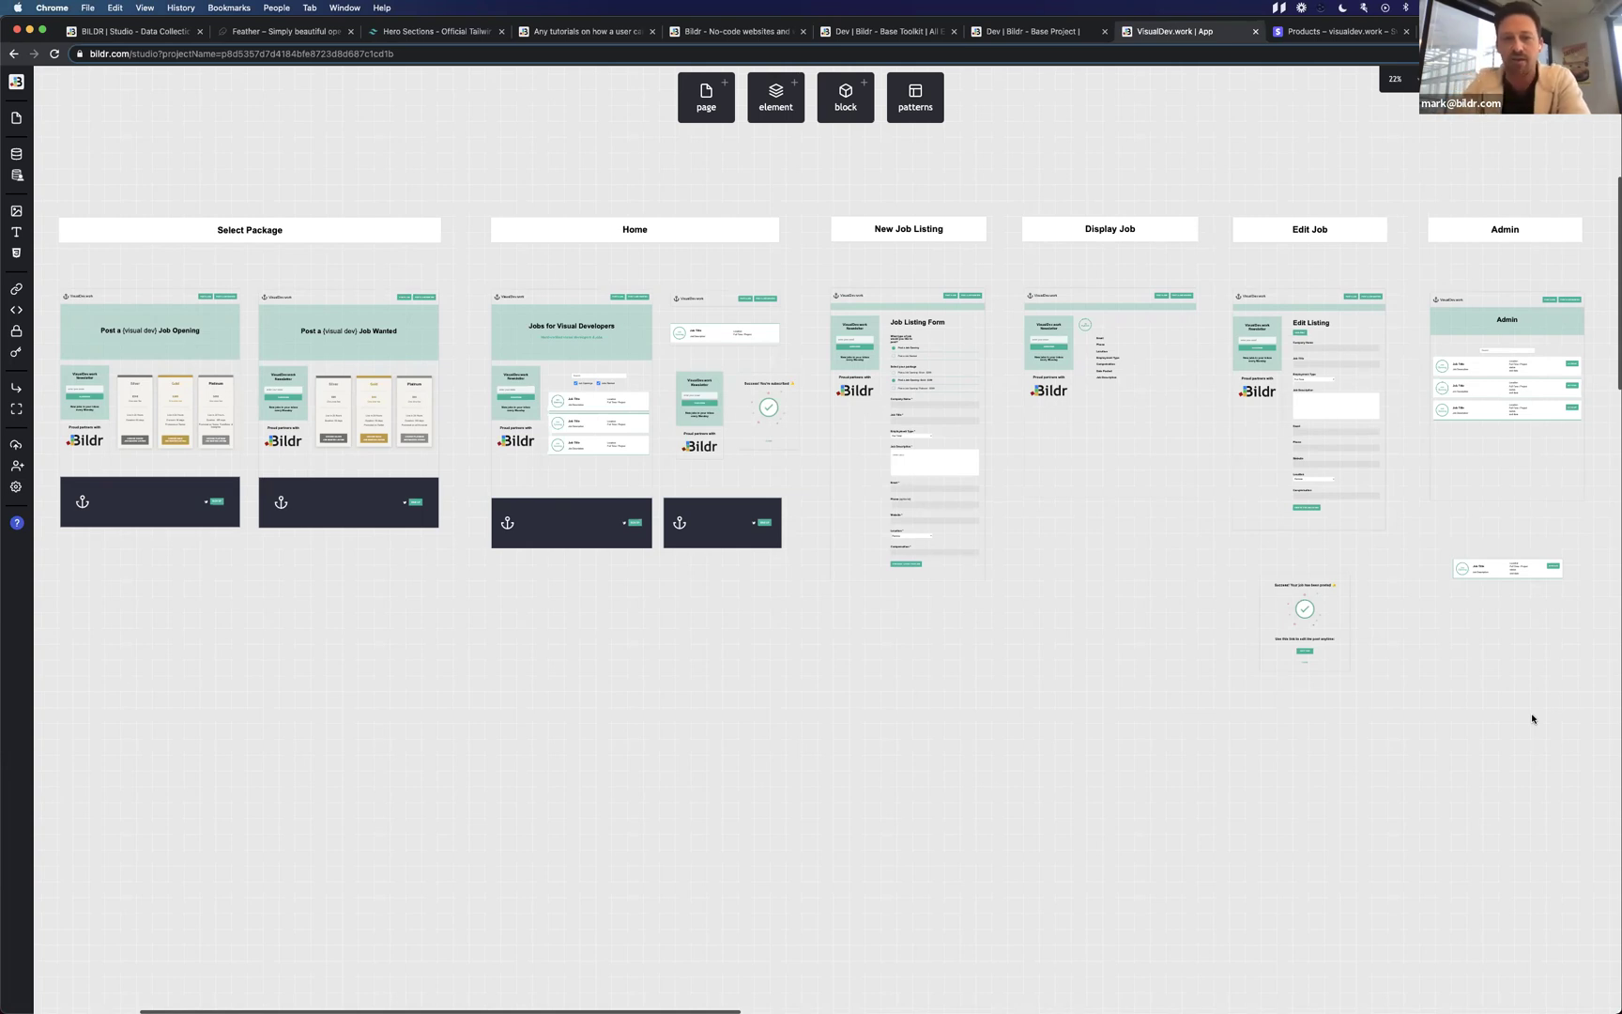
click(571, 301)
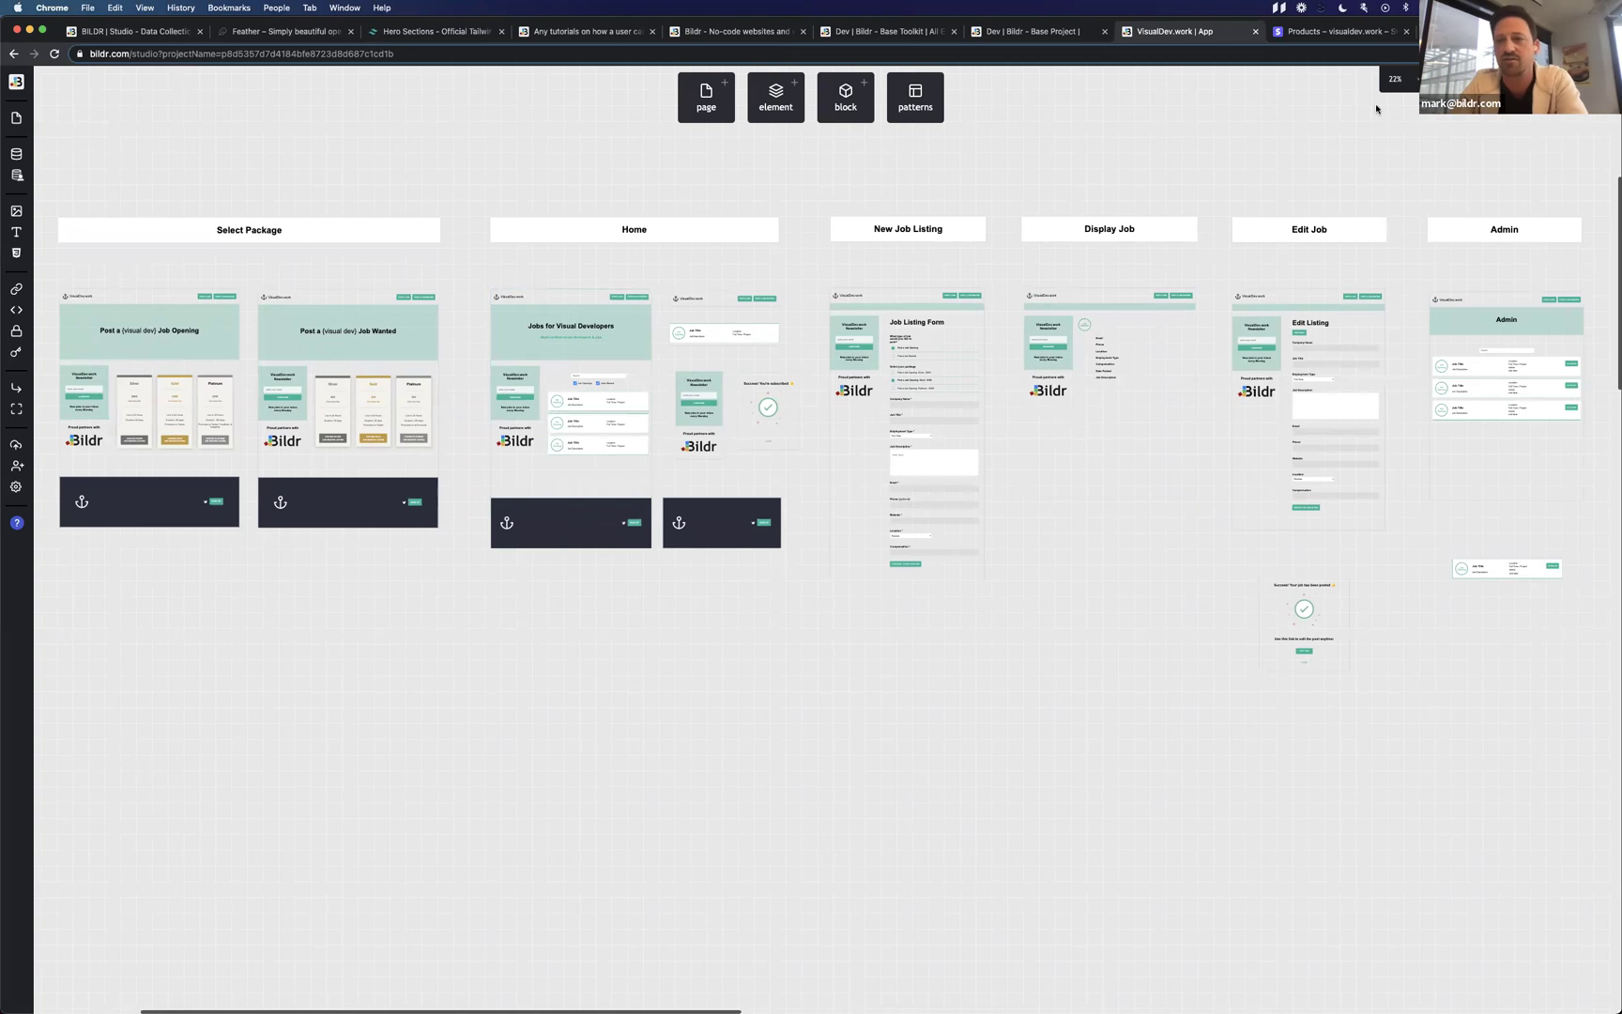
Select the Home hero section, zoom the canvas to 50% and centre the Home page.
click(517, 335)
click(1397, 79)
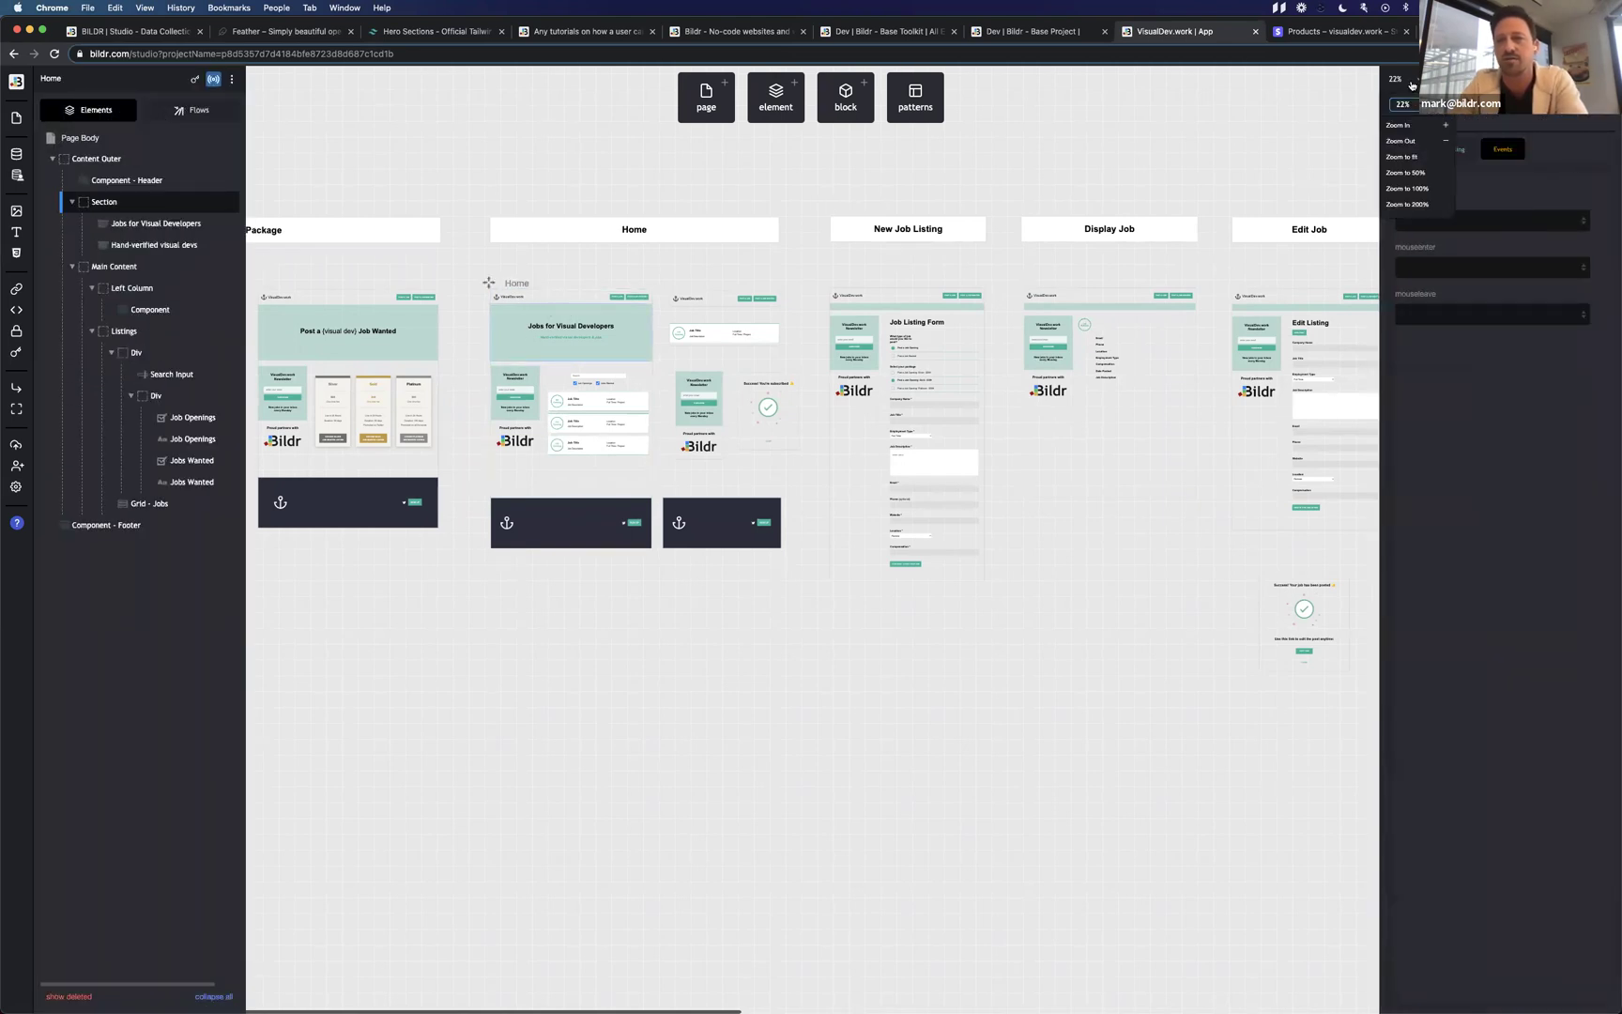
click(1404, 173)
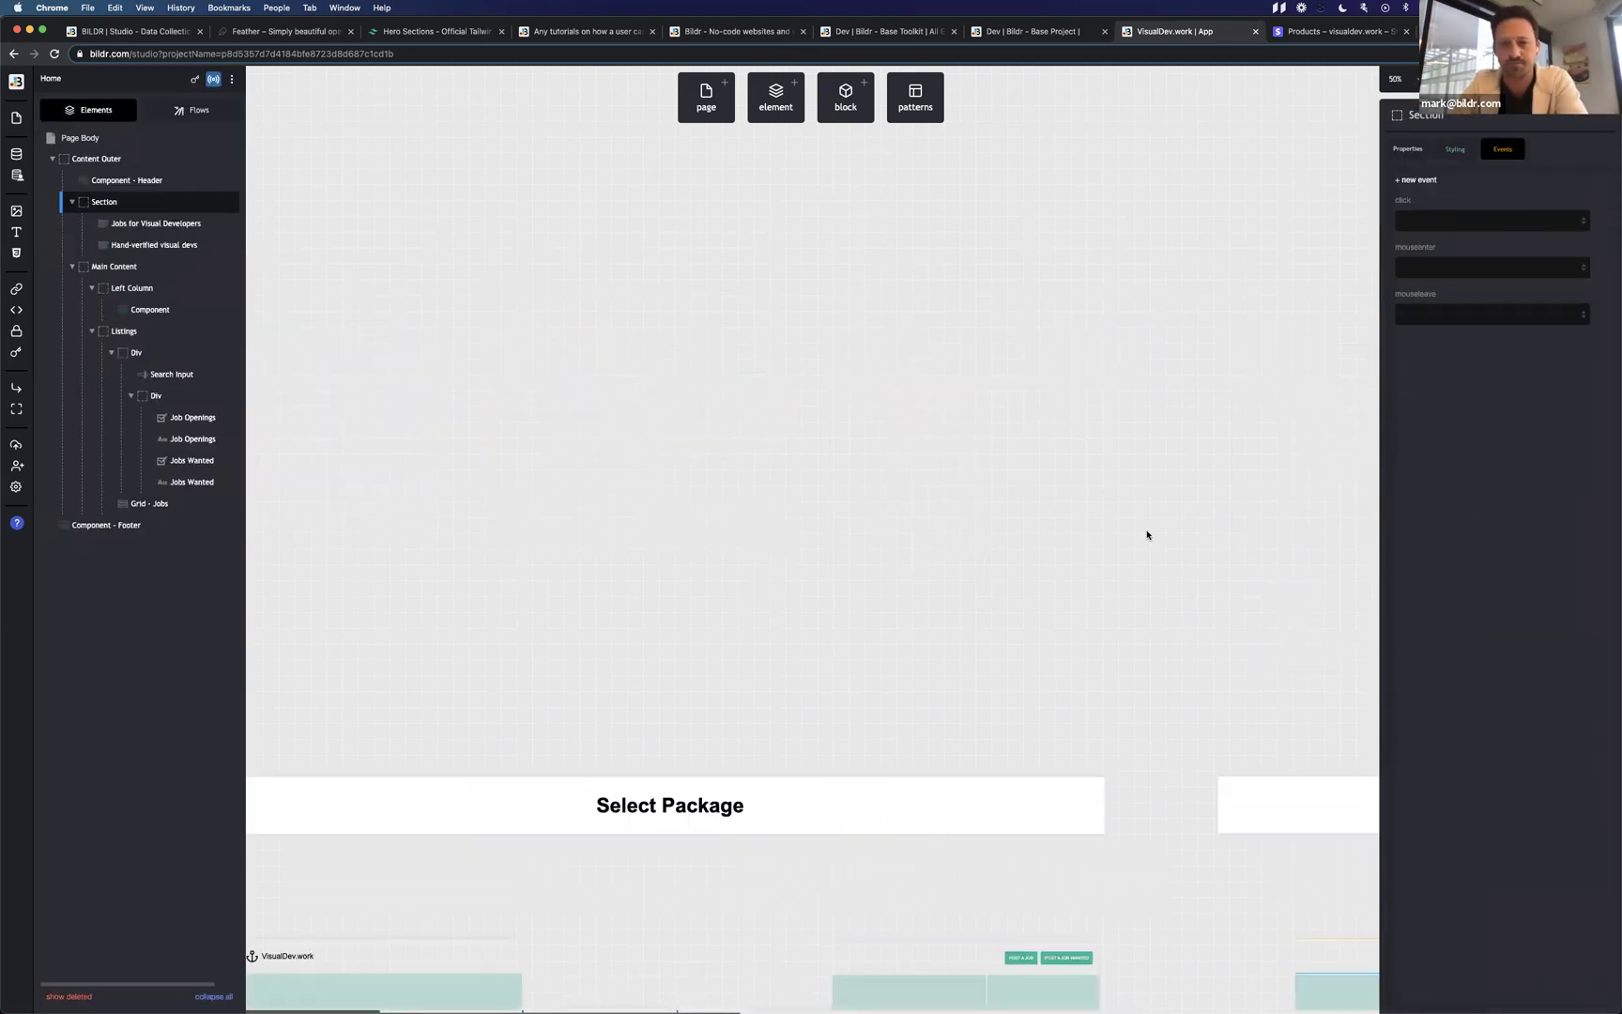
scroll(769, 612, down, 5)
scroll(755, 615, right, 5)
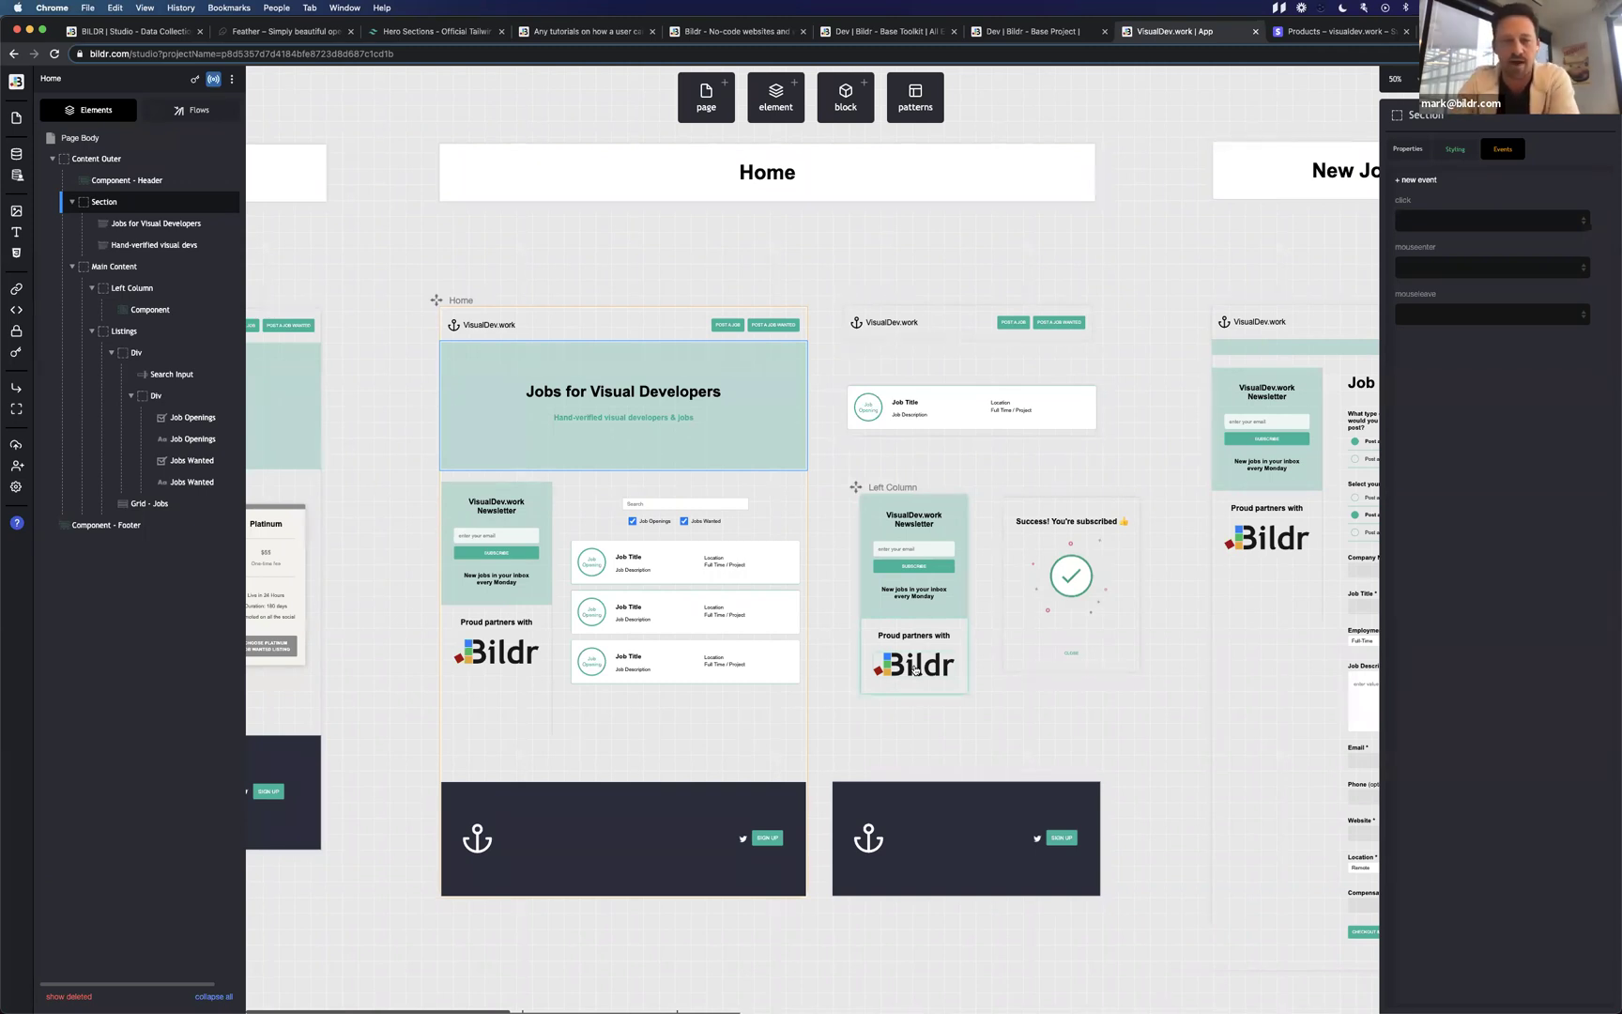
Check the Home newsletter column's Component Page is Left Column, then select the Add Job page's newsletter.
drag(869, 512, 528, 537)
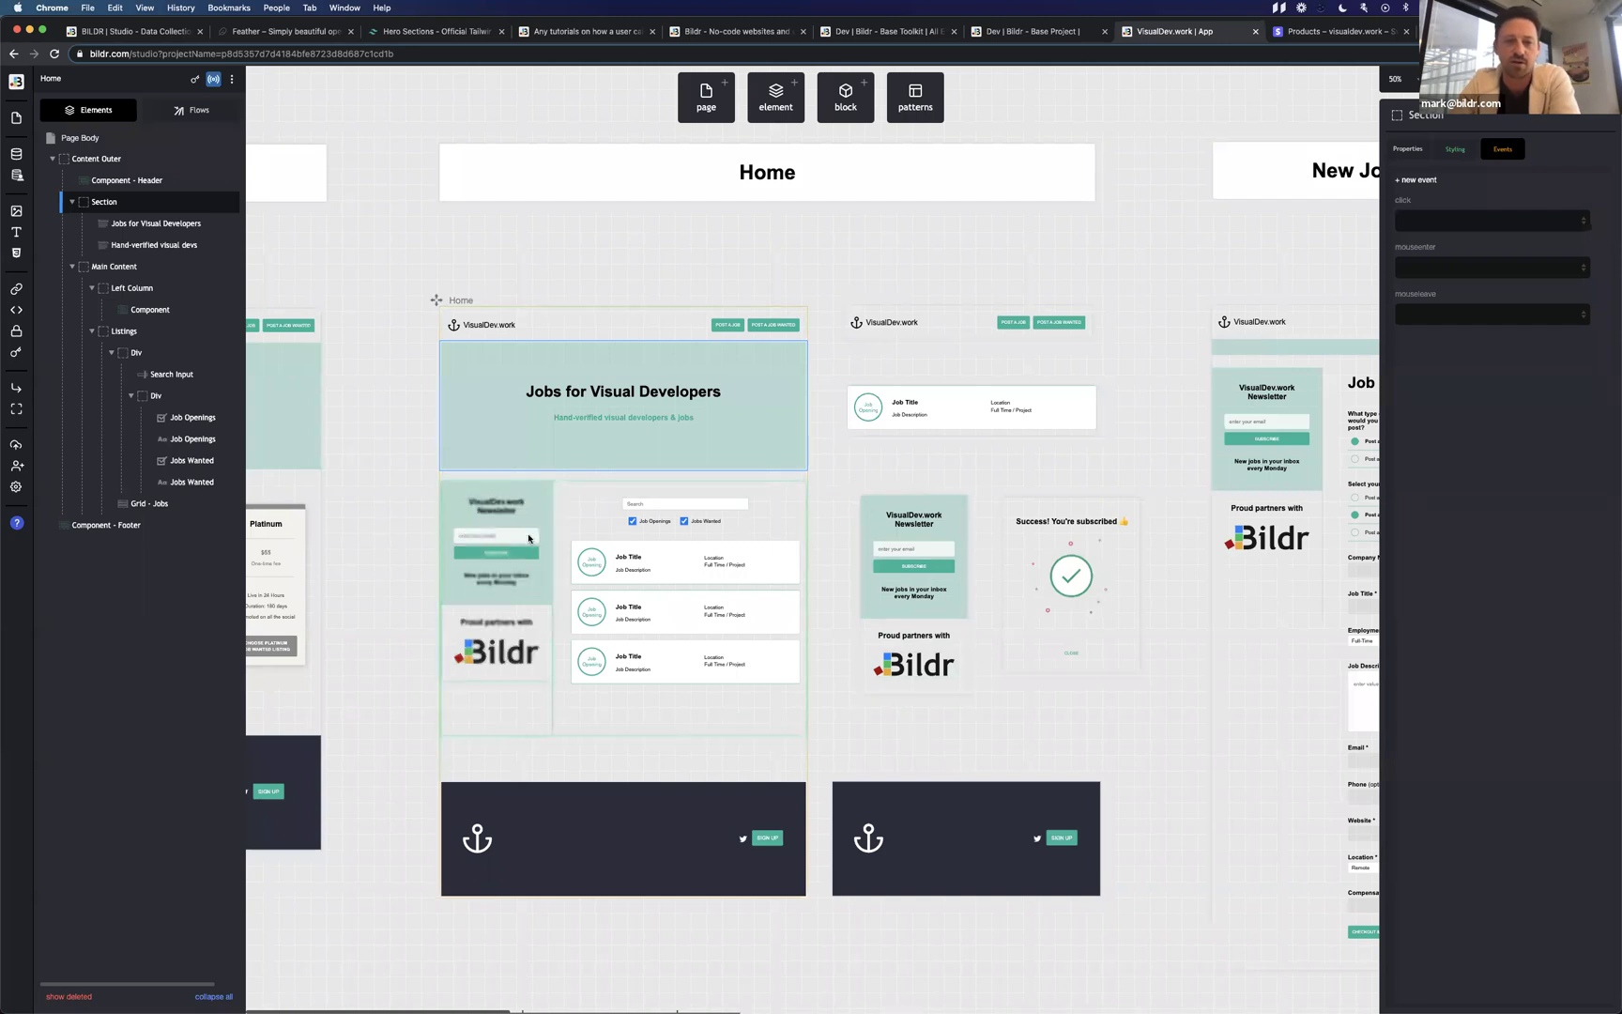
drag(854, 486, 492, 529)
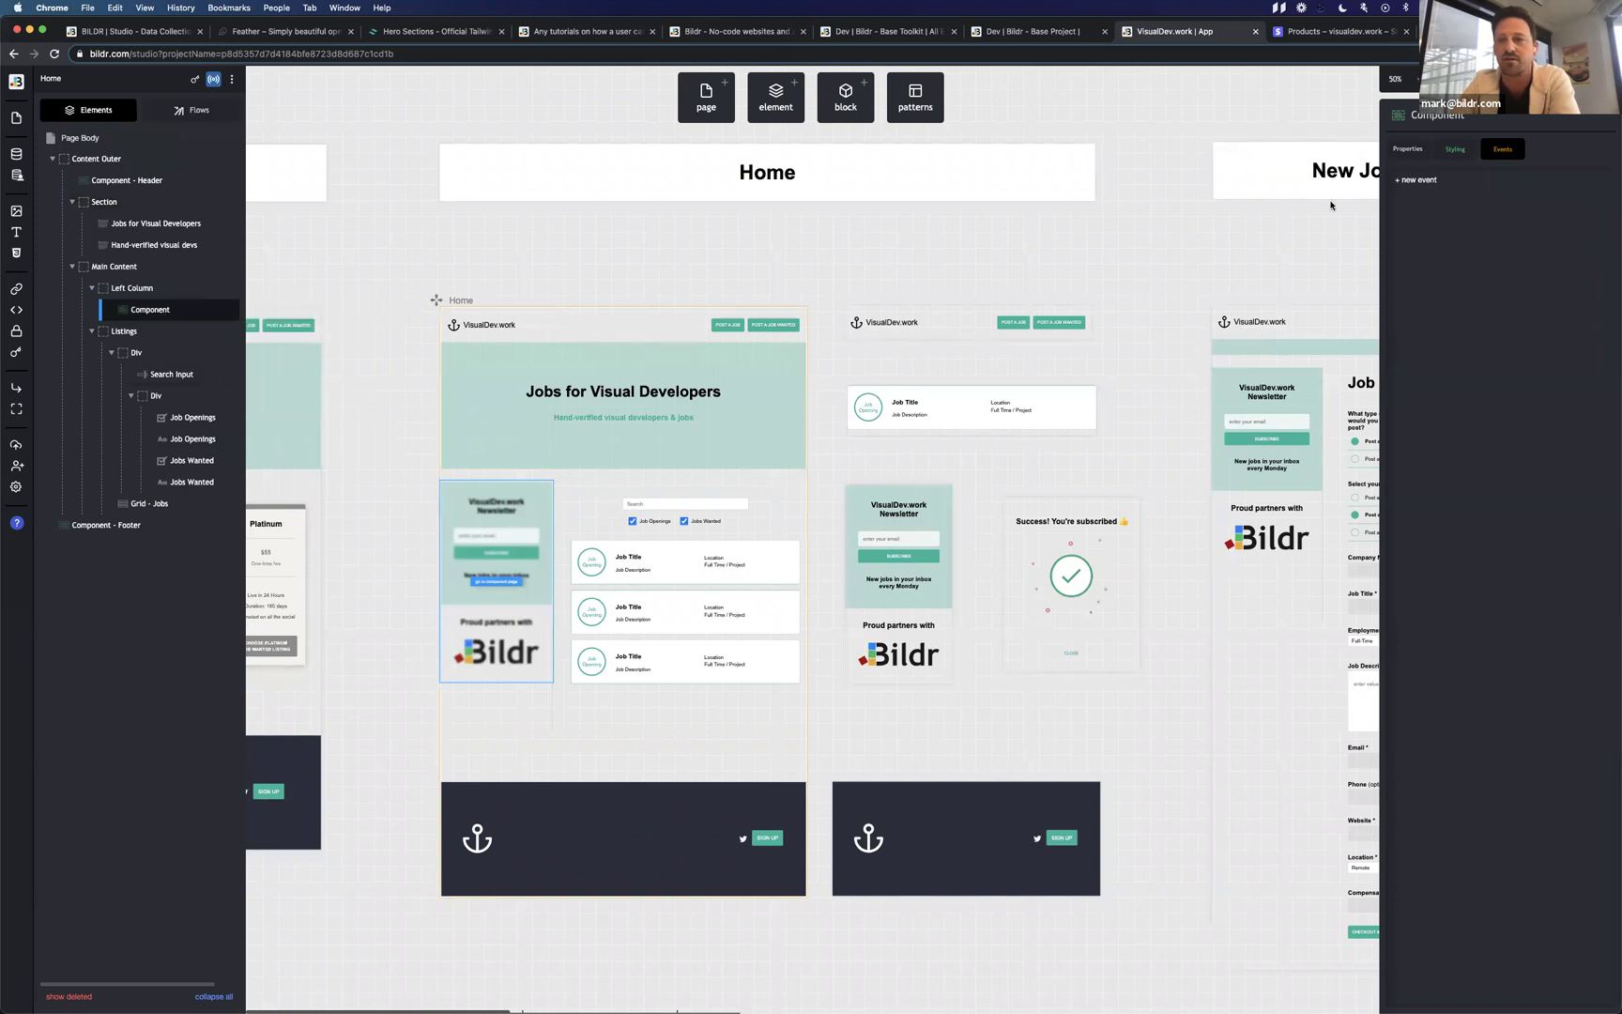
click(1407, 149)
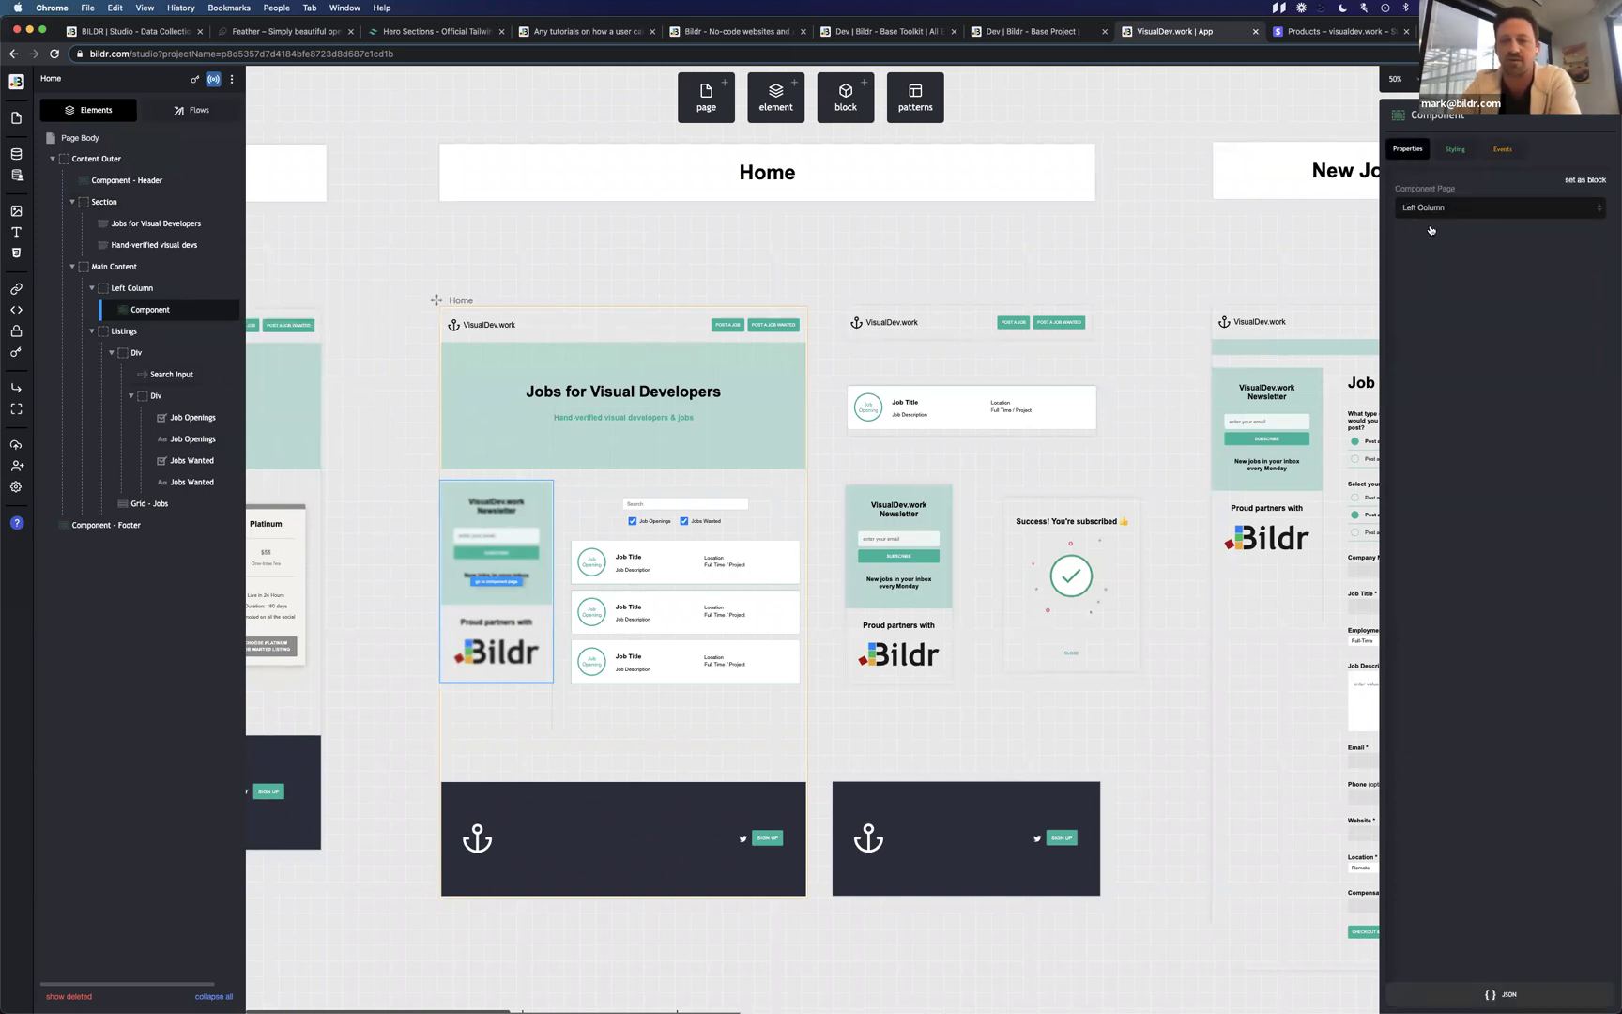
click(1255, 426)
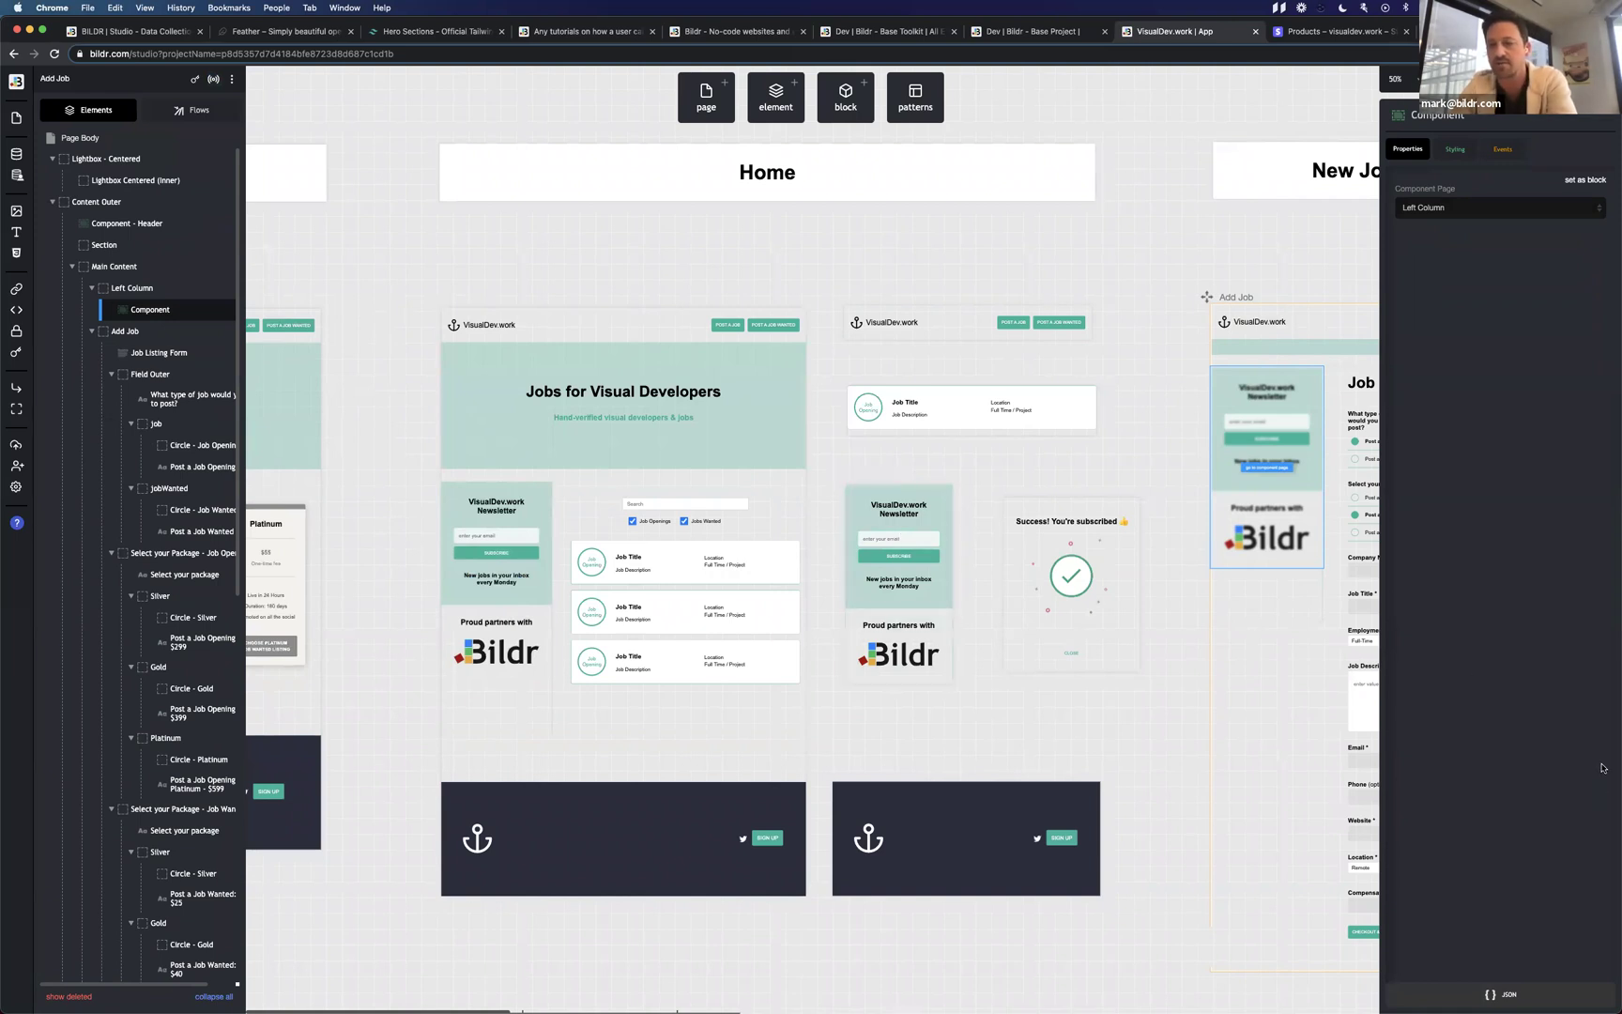
Open the subscribe button's click action flow, Action - Subscribe, with its MailerLite Add Subscriber step.
click(862, 560)
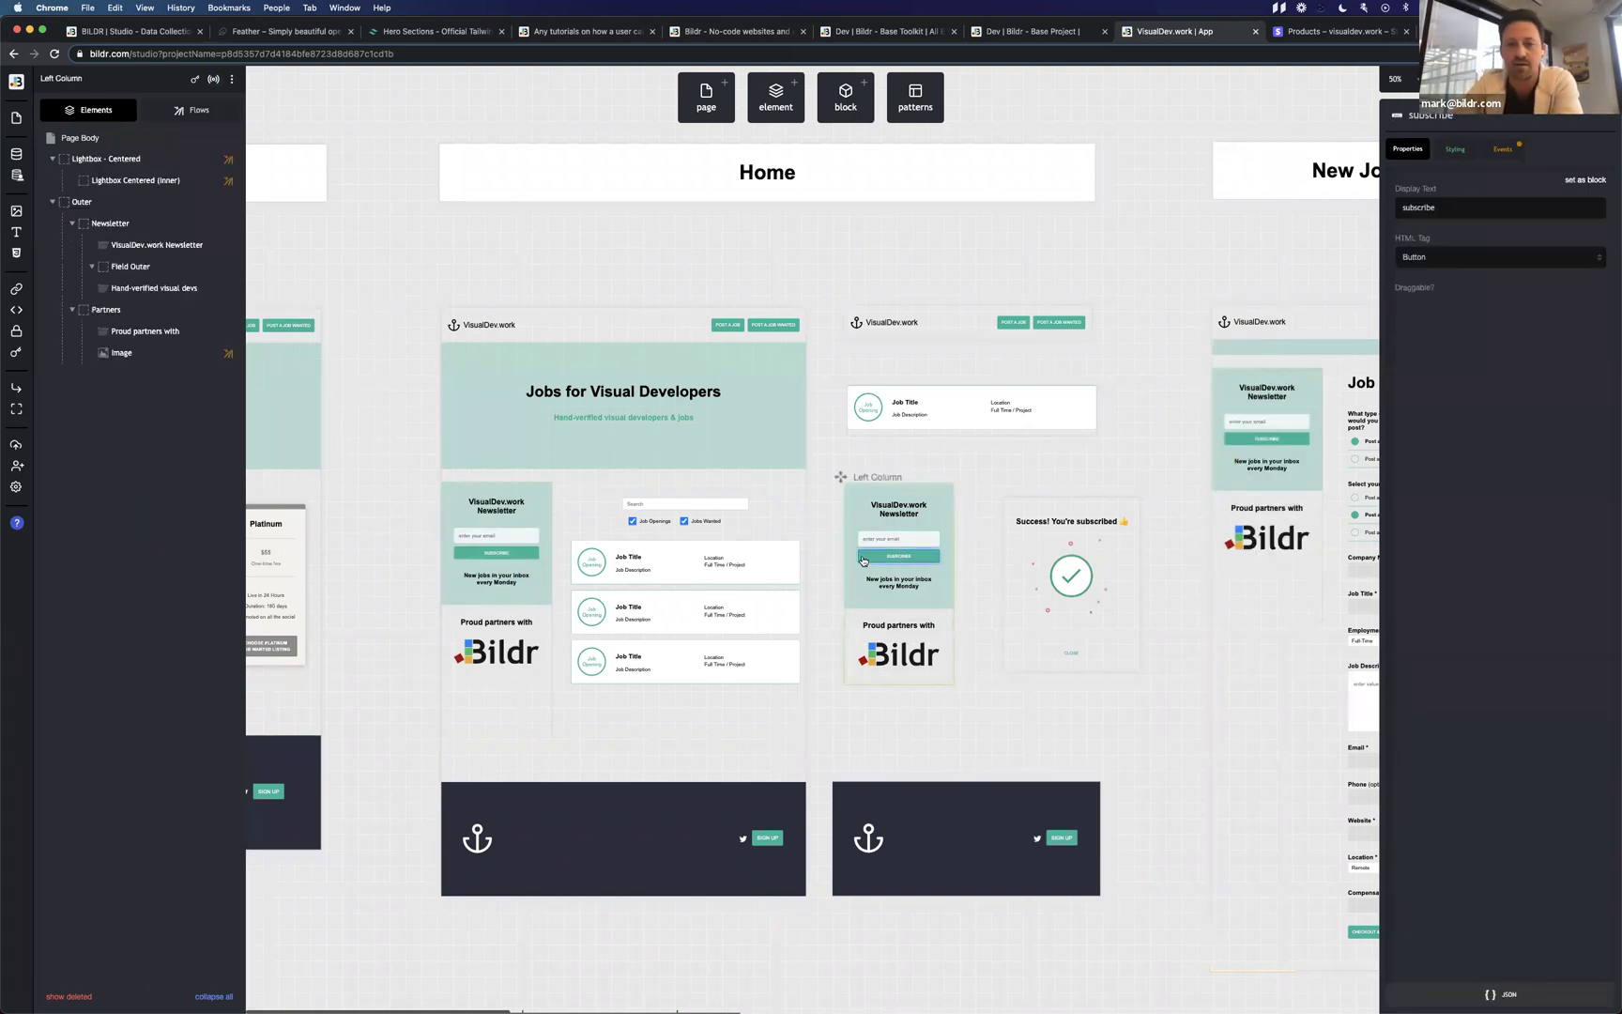
click(1498, 147)
click(1595, 223)
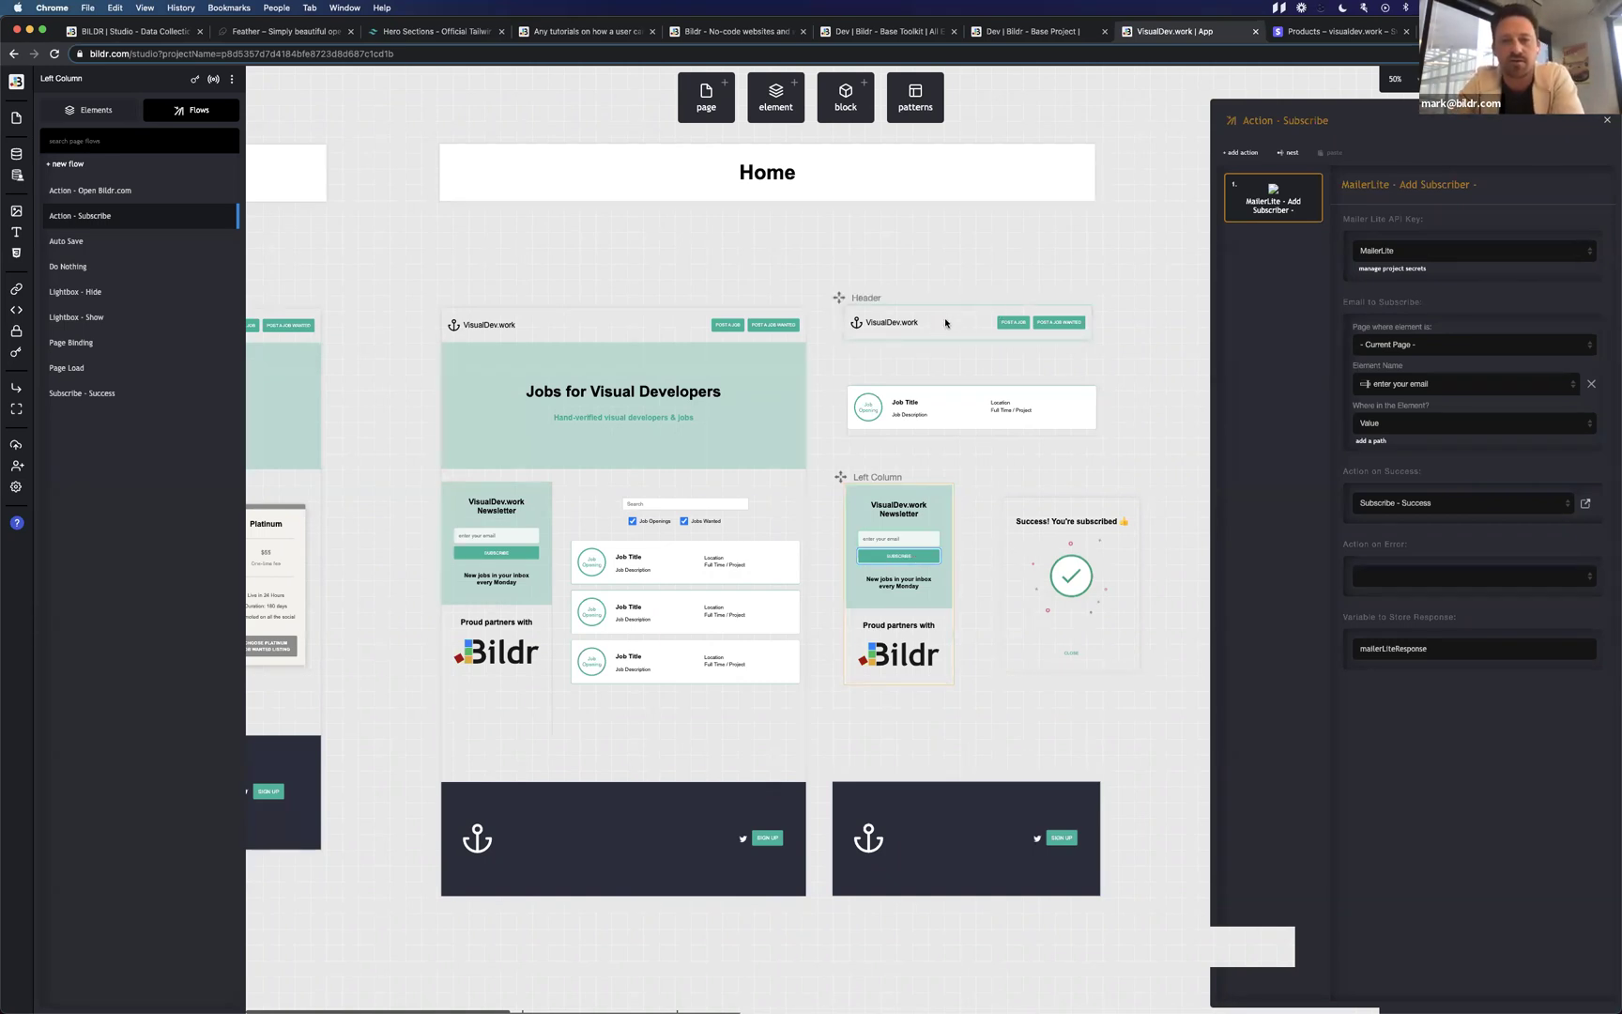
Select the Header component to leave the flow and show Header Outer's events.
click(945, 323)
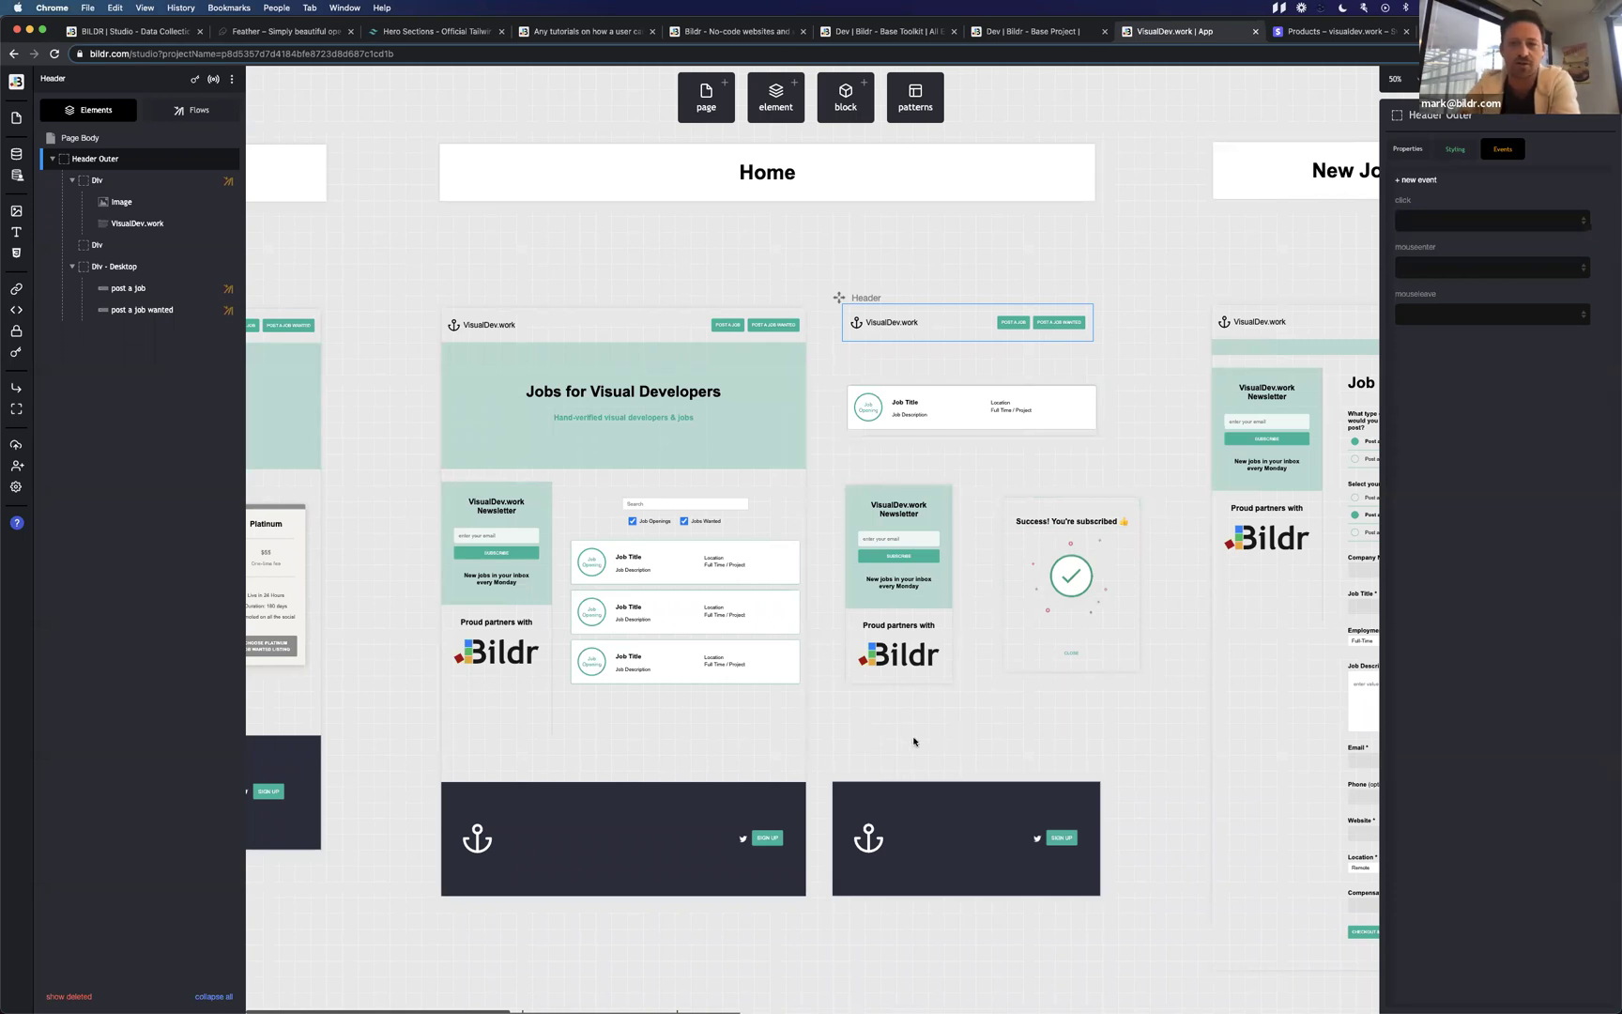
Select the Job Row component to show its click event running Open Job Detail.
scroll(923, 723, down, 2)
scroll(922, 723, up, 2)
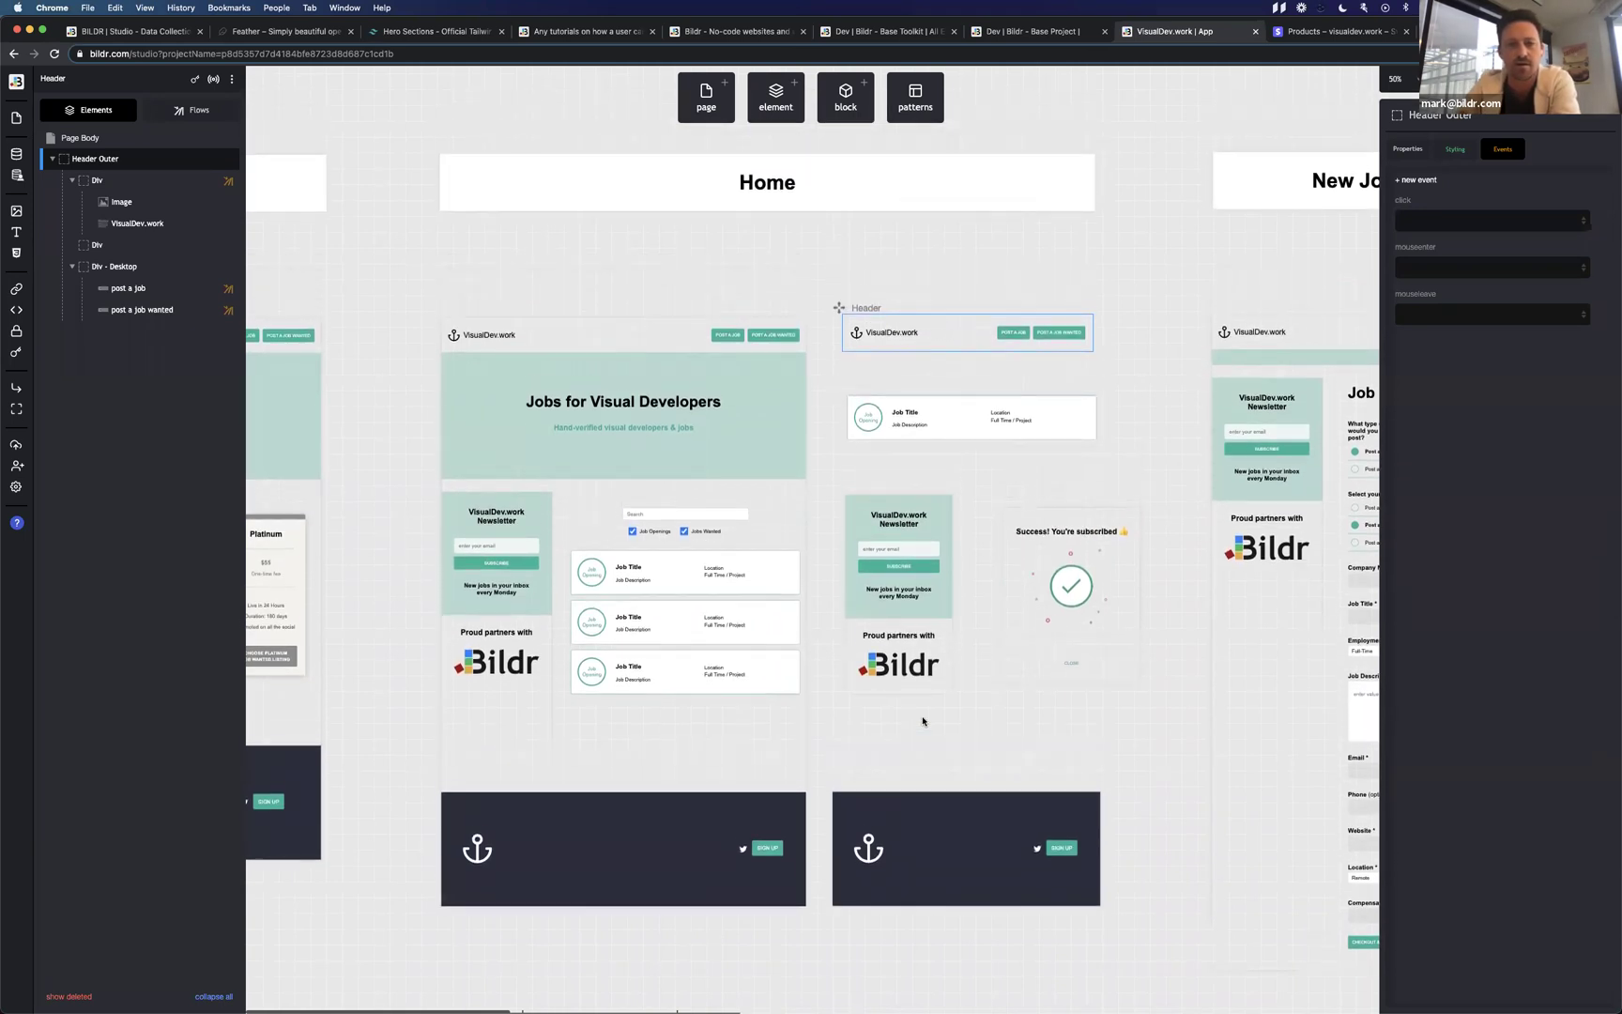
scroll(938, 721, down, 1)
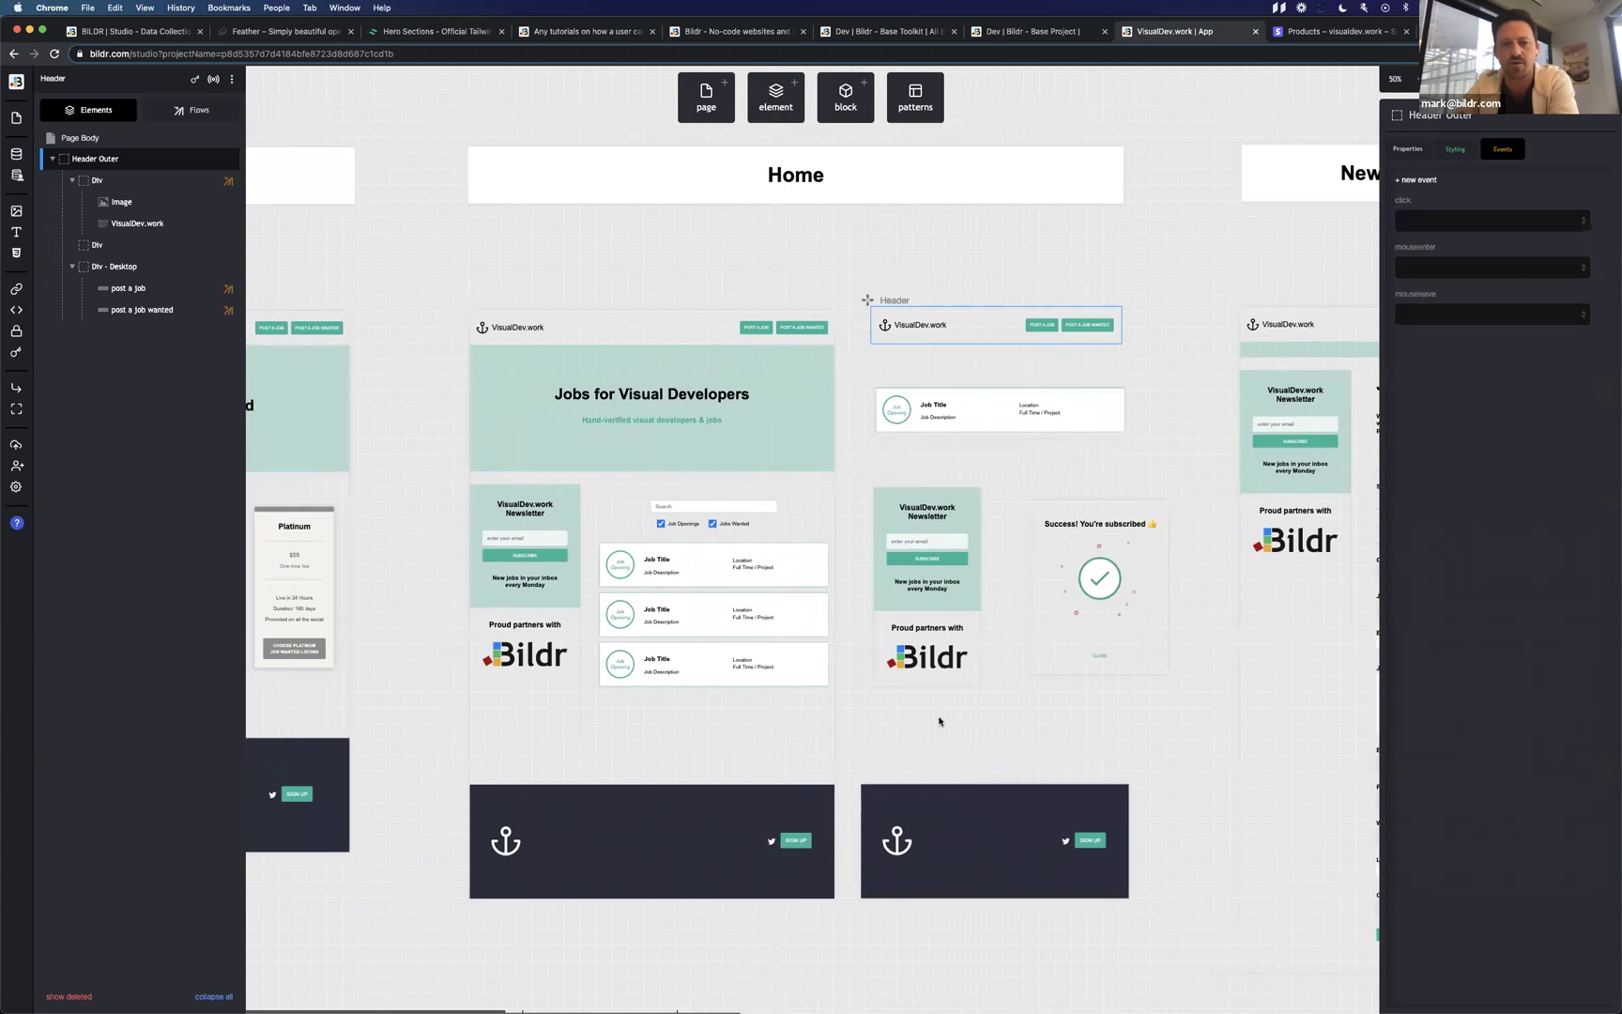
scroll(938, 719, up, 1)
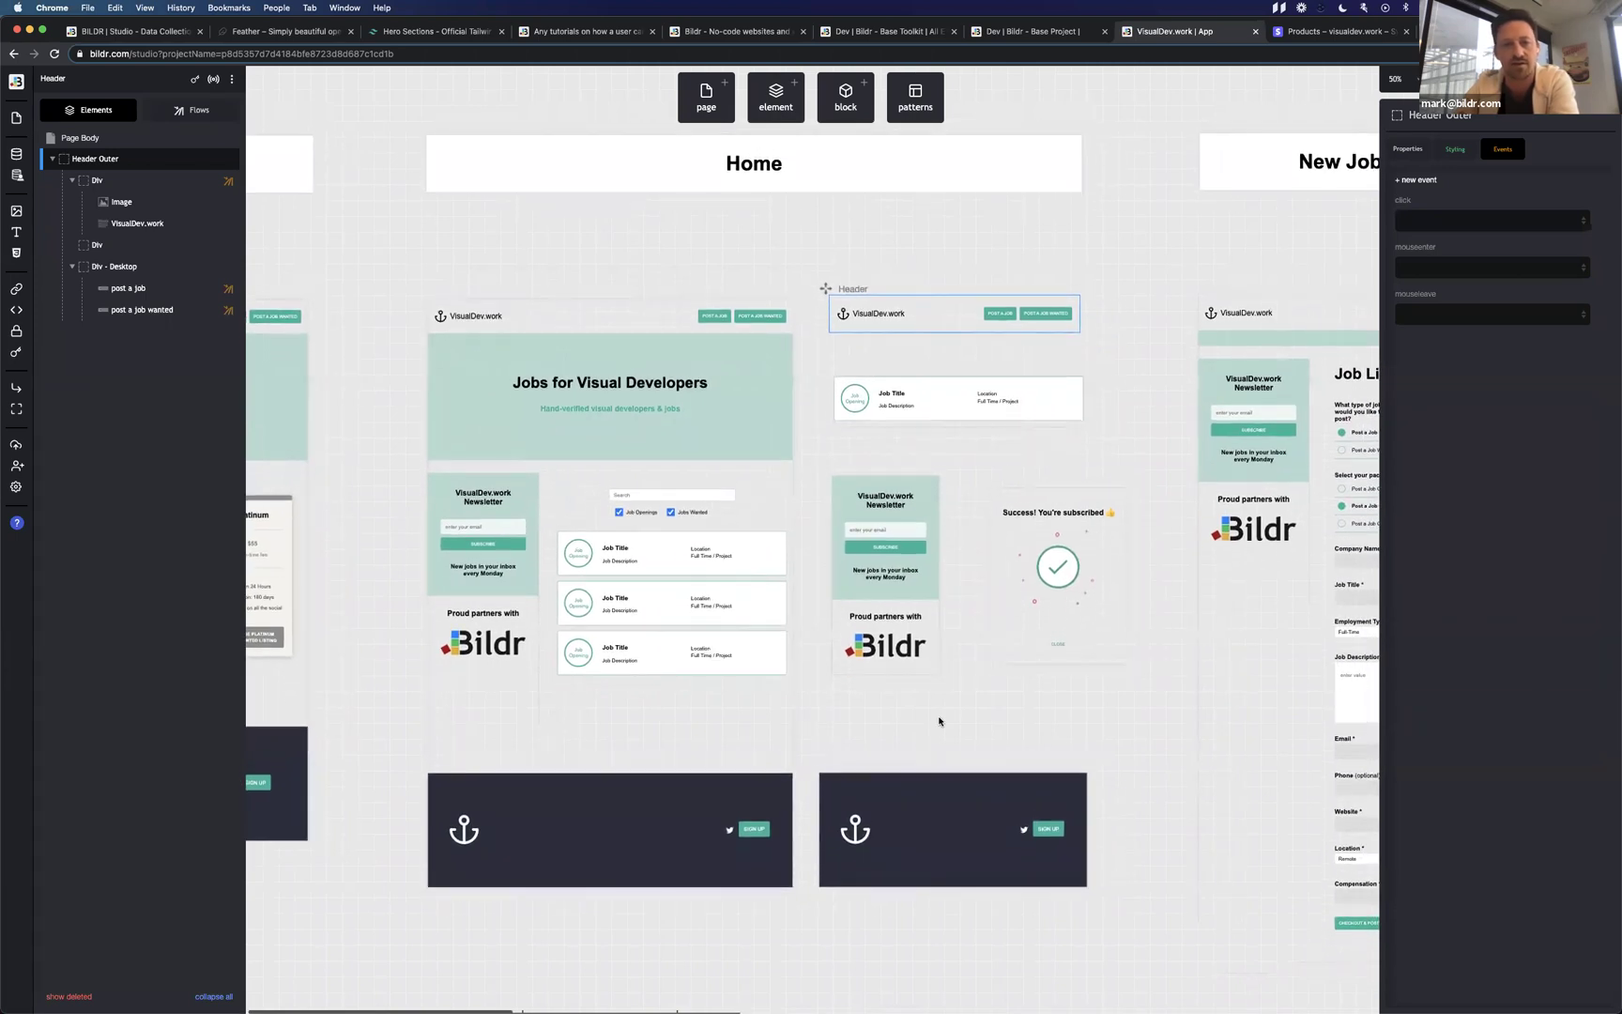
drag(829, 368, 822, 370)
click(839, 384)
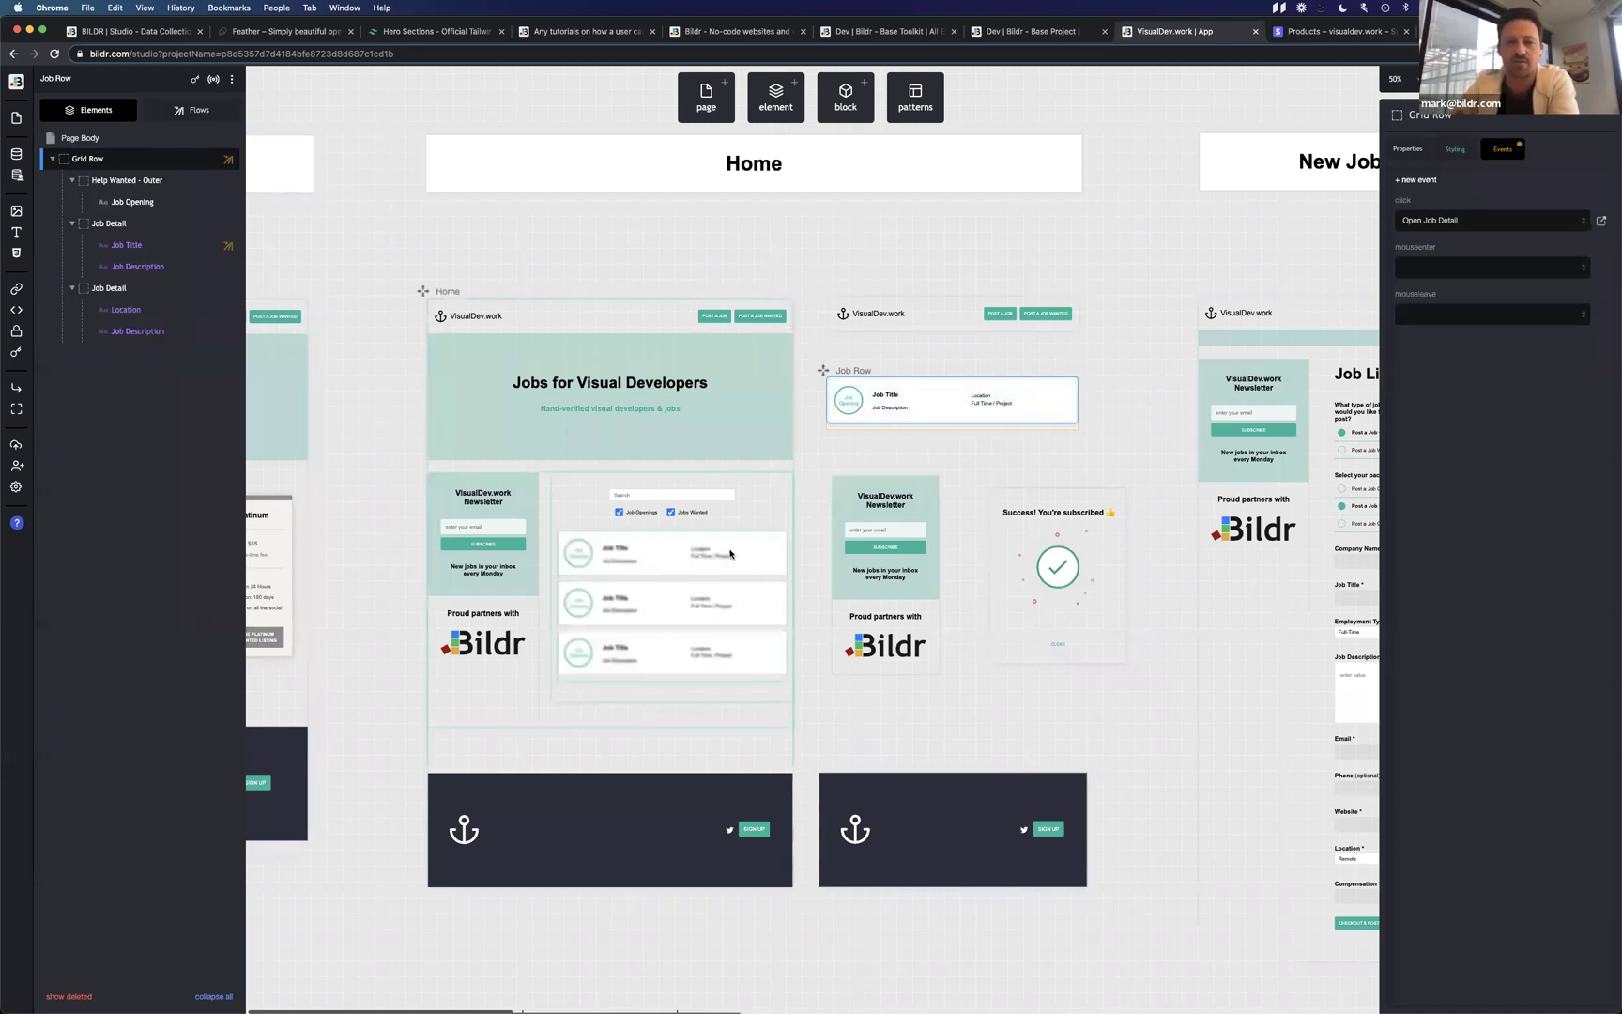
Select Grid - Jobs and show its properties: Job Row page repeated, up to 200 rows.
click(662, 592)
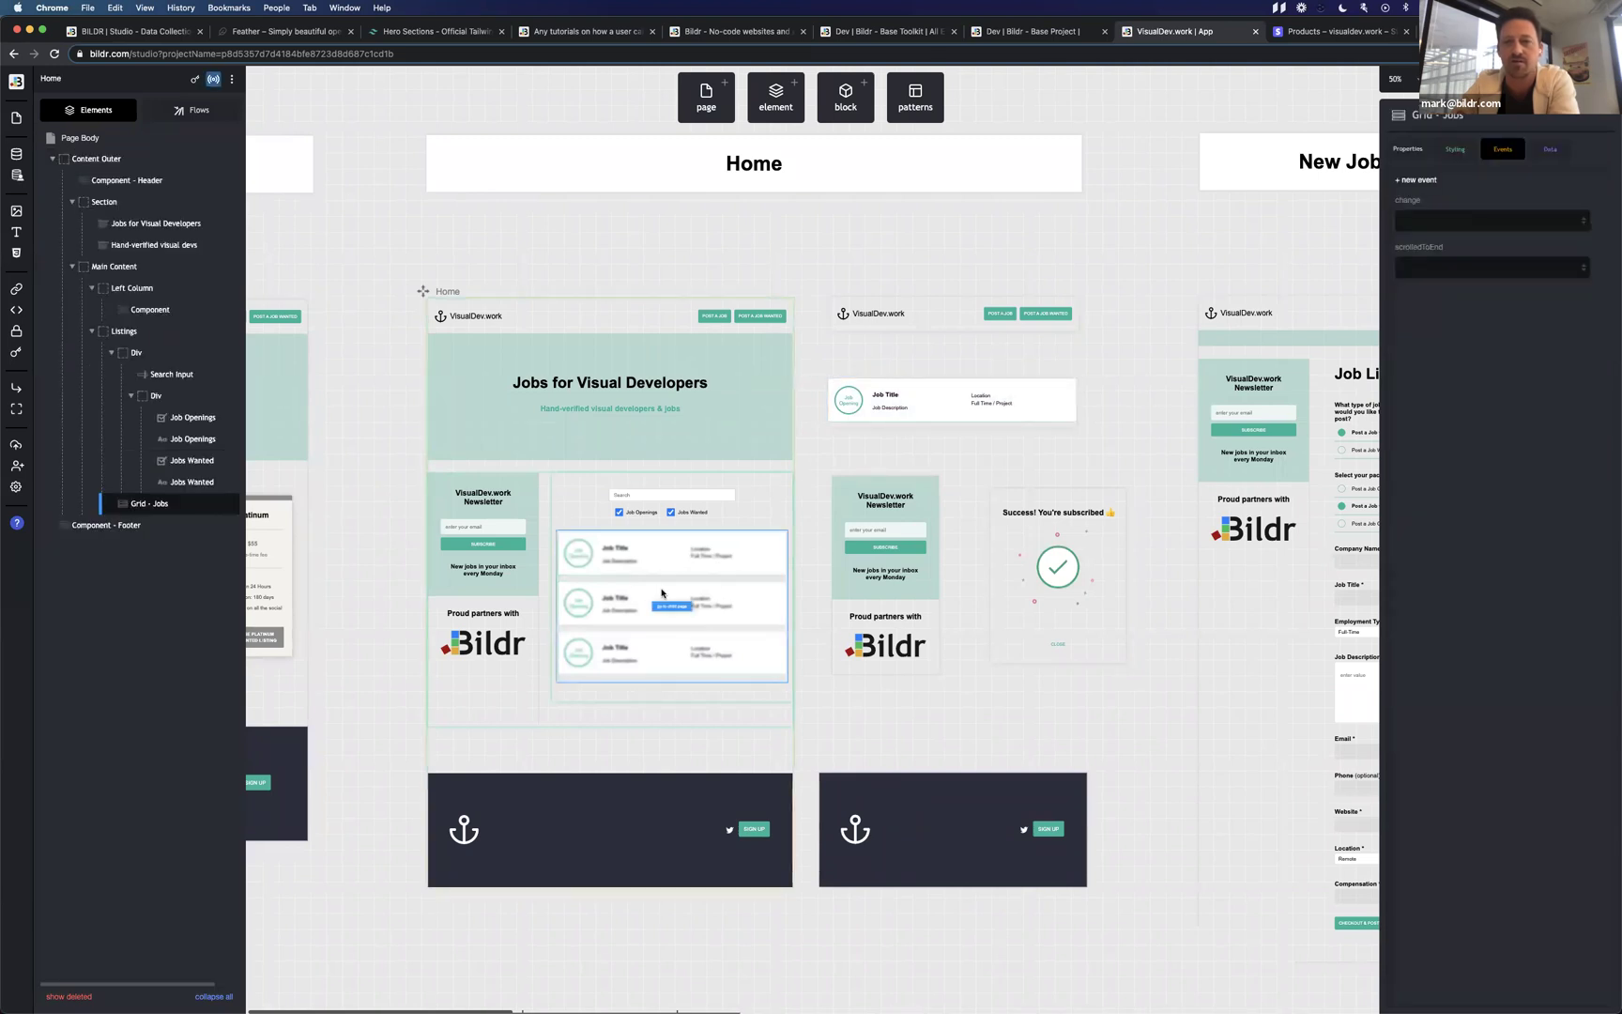
click(1404, 149)
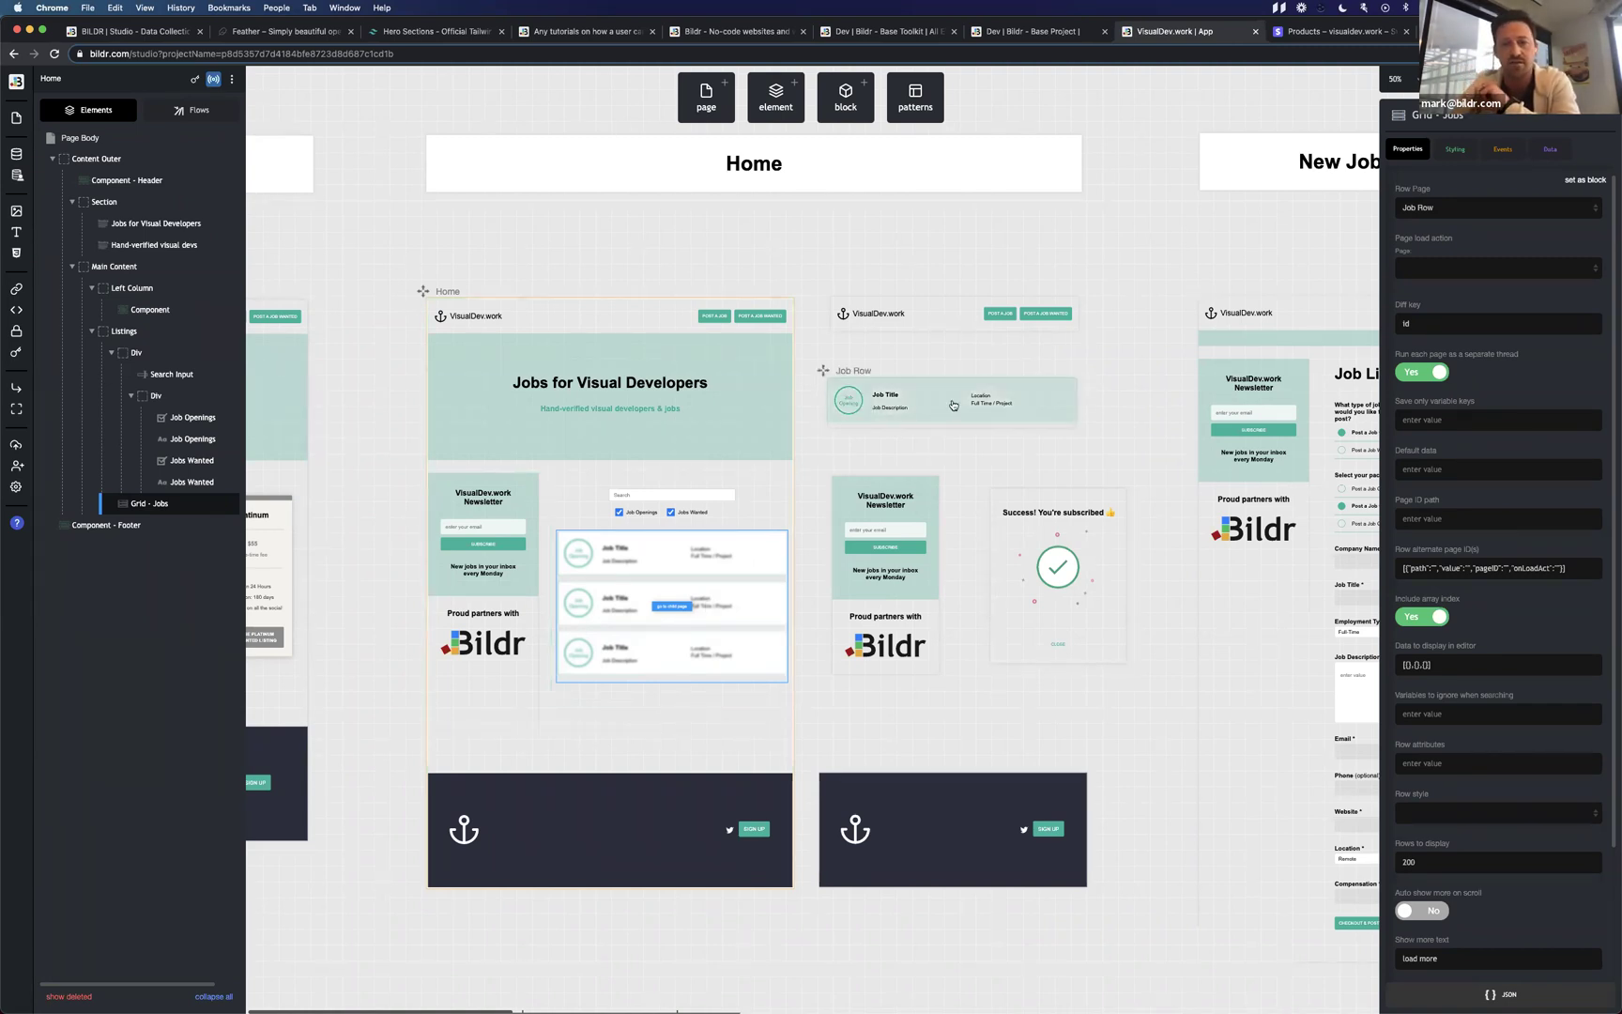
Check the Job Description text's Data binding, then inspect Grid - Jobs and the Job Detail container.
click(884, 396)
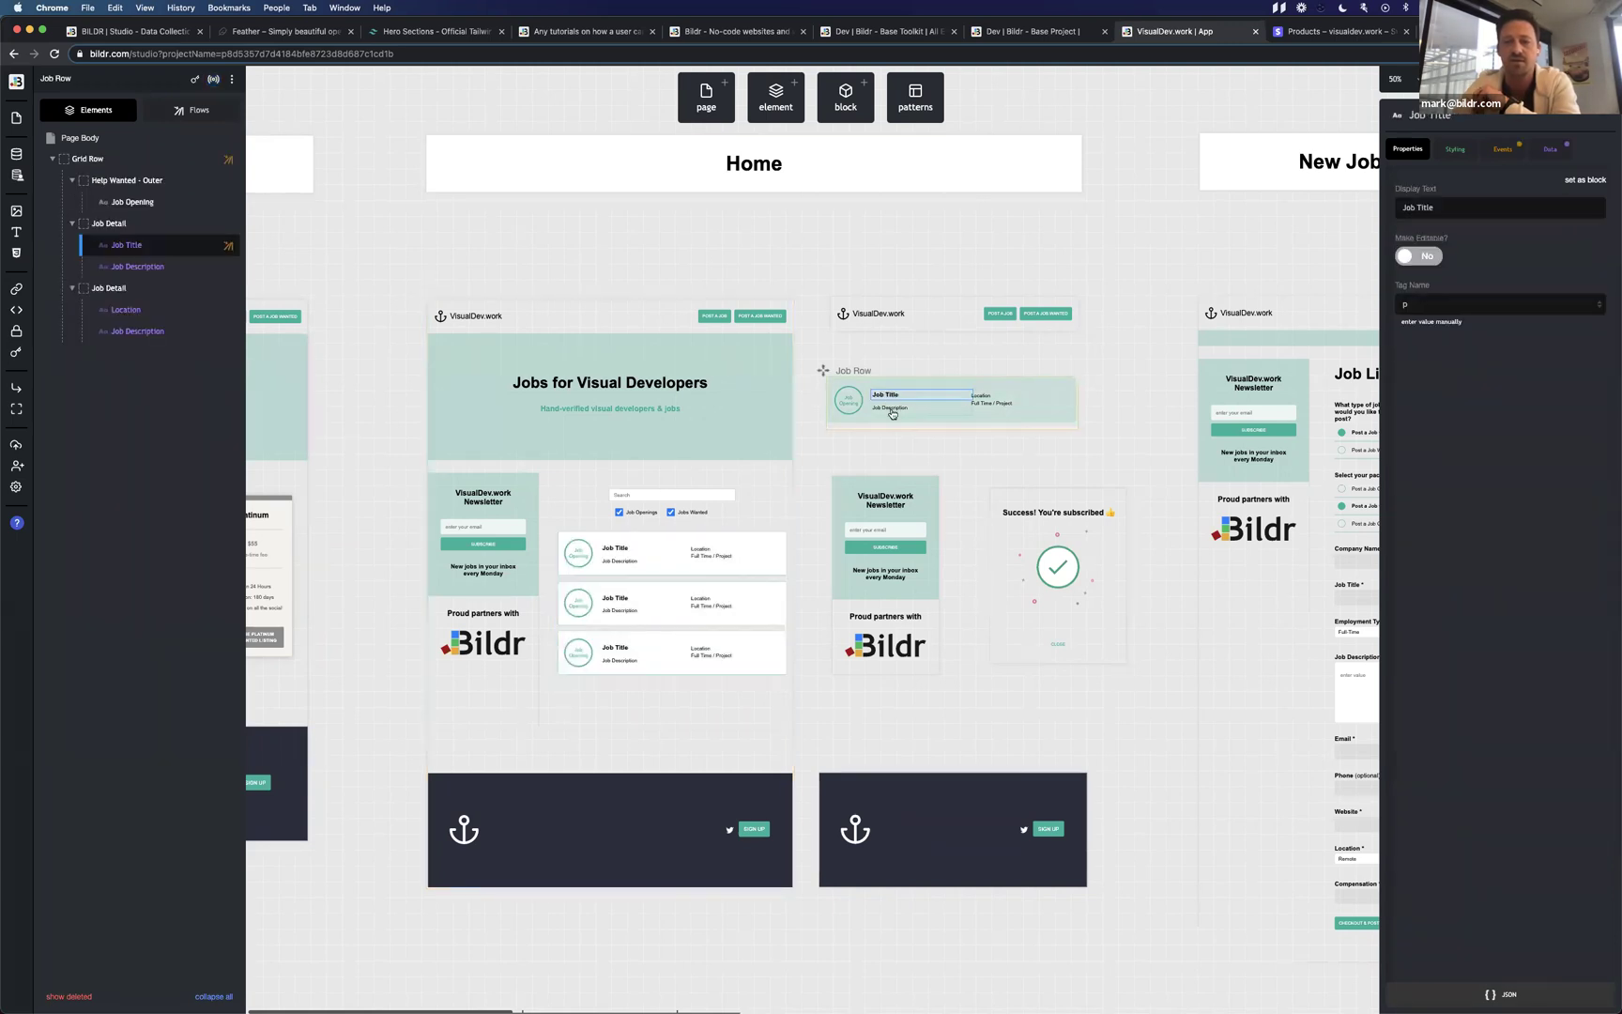
click(912, 407)
click(1549, 149)
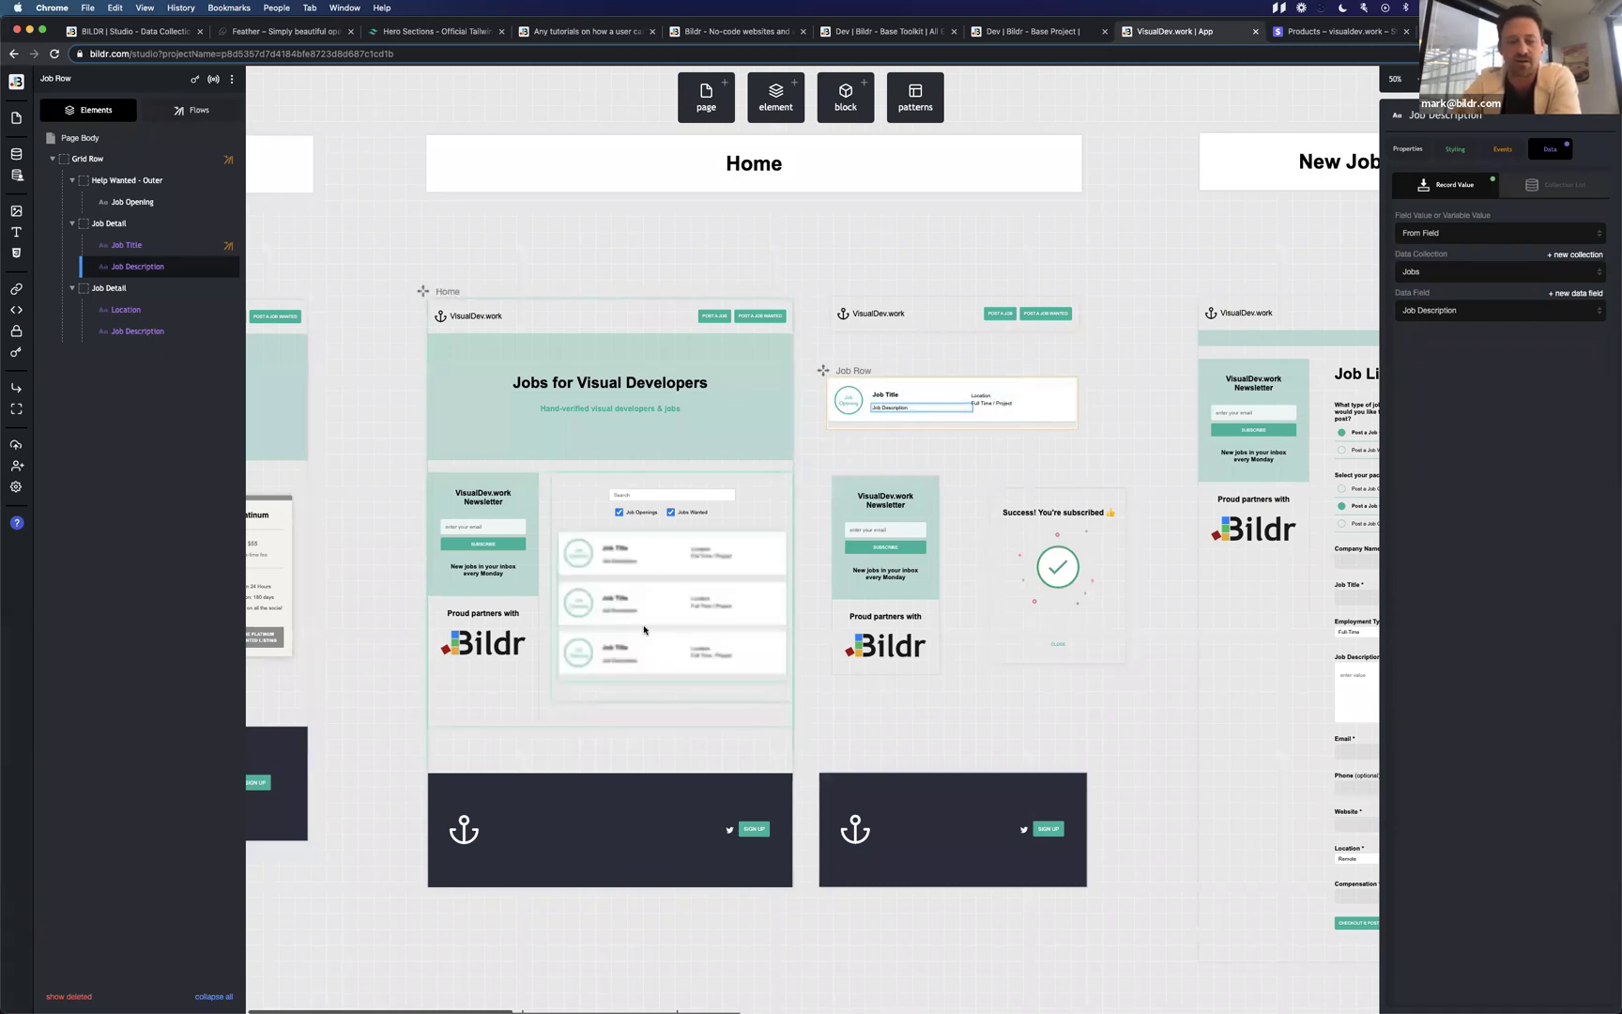
click(672, 592)
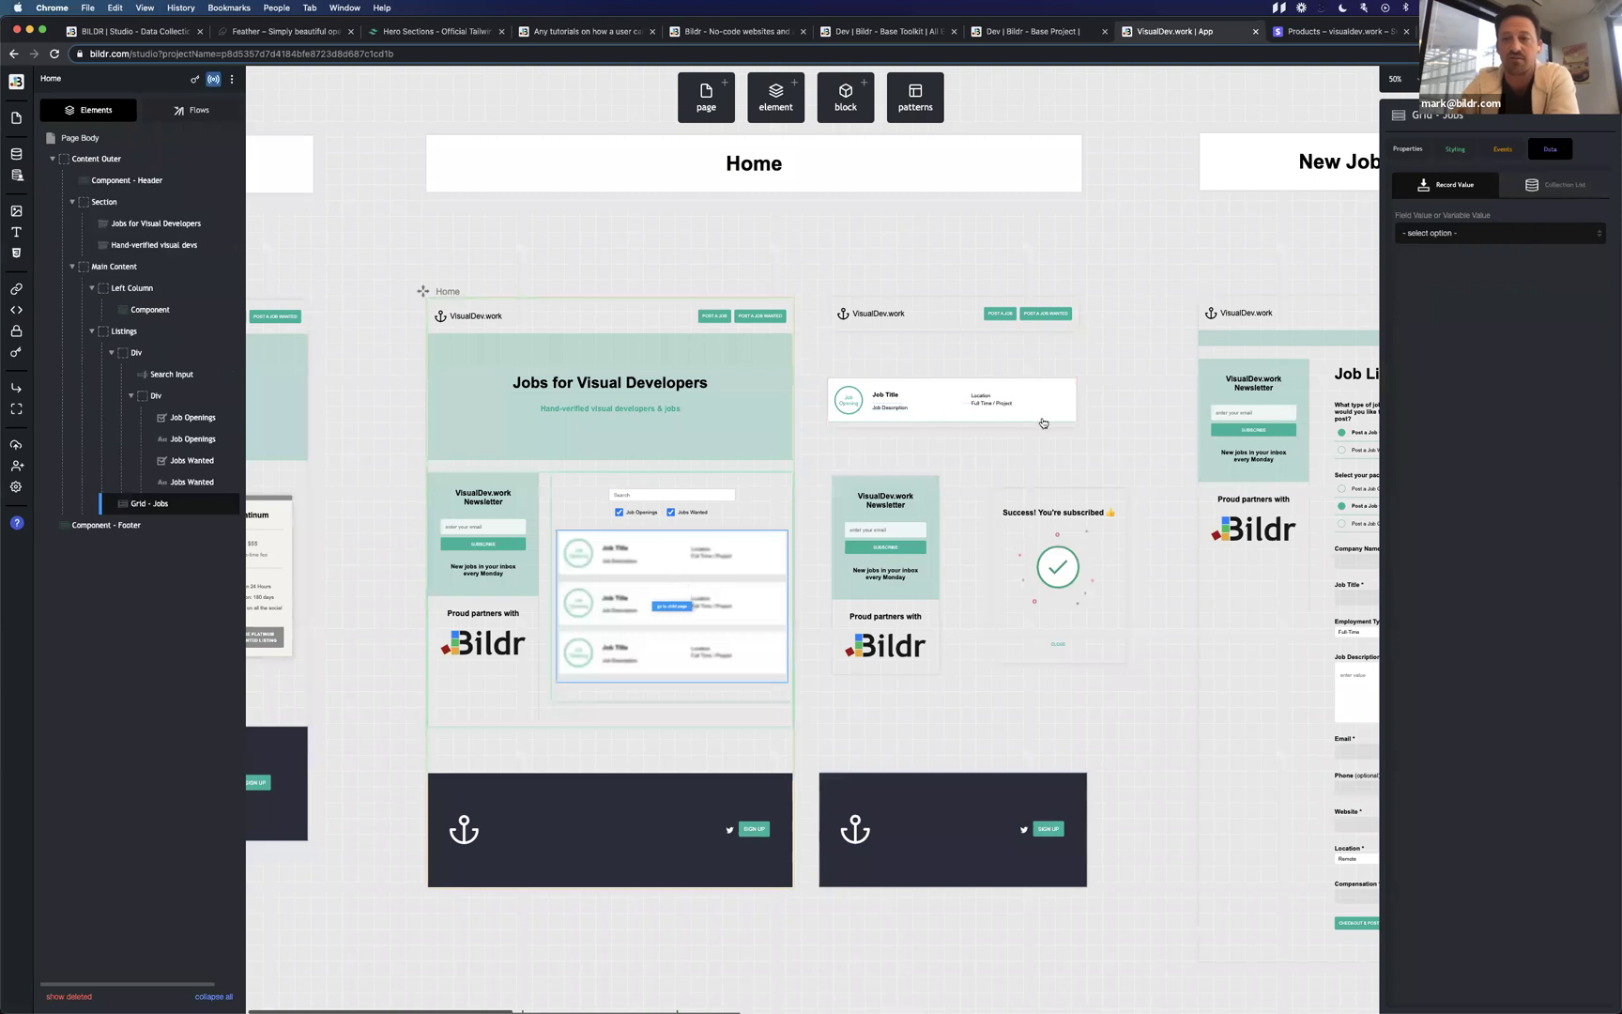
click(943, 405)
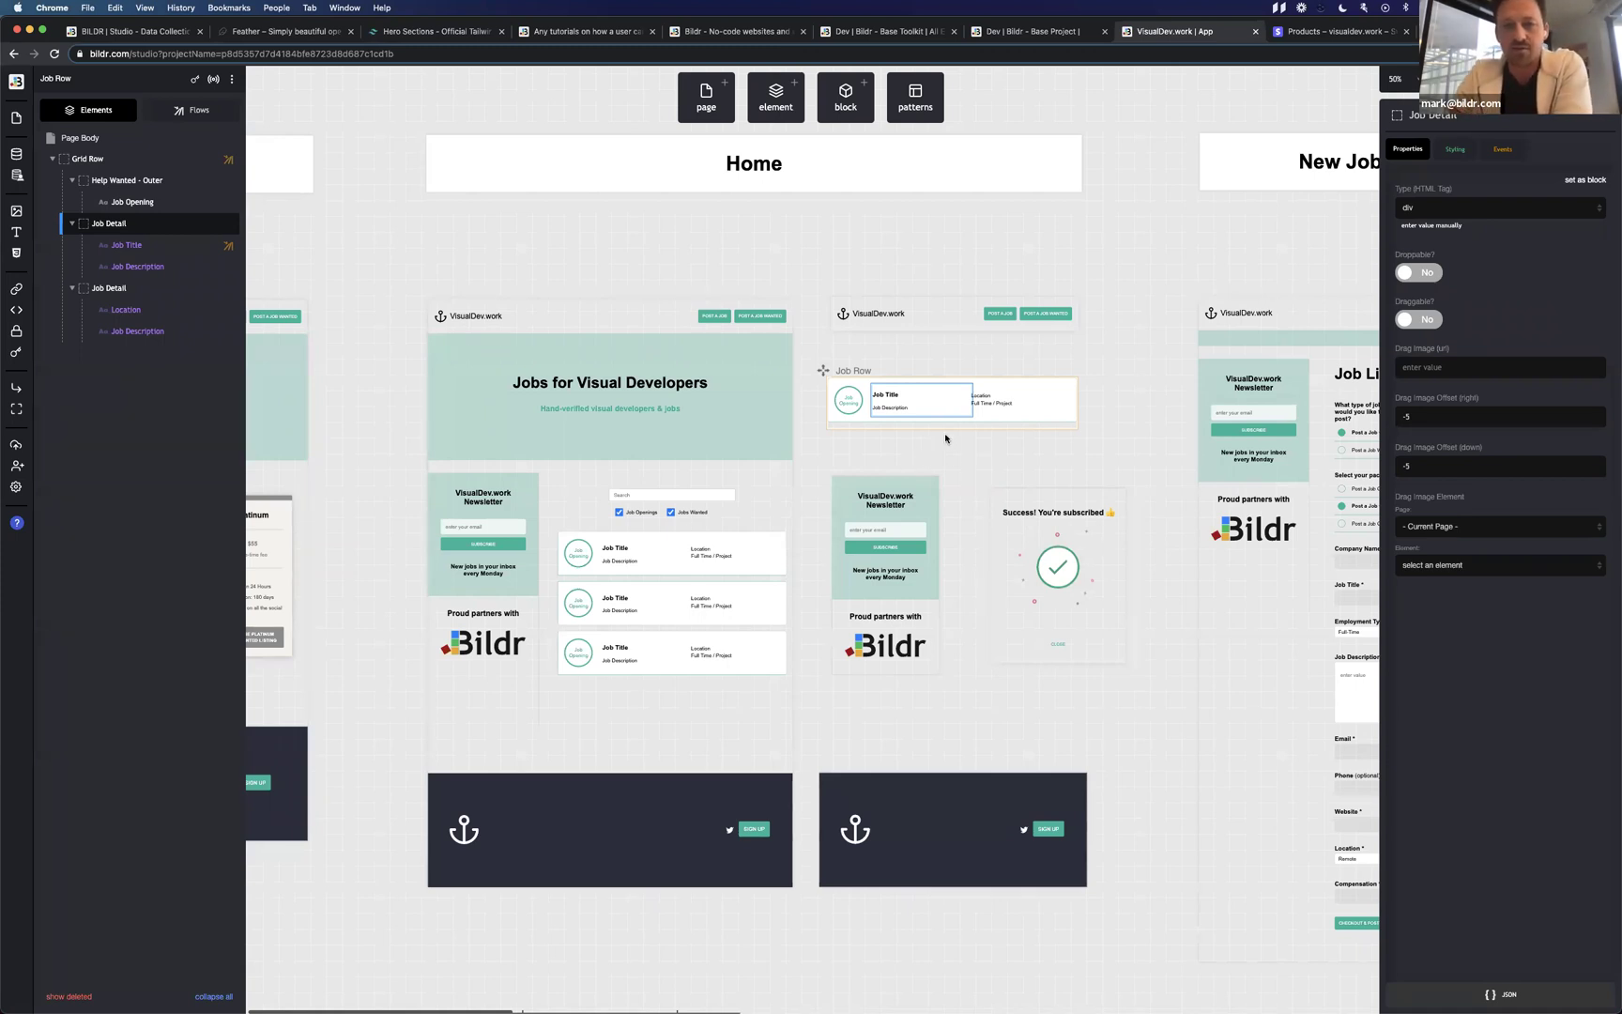
scroll(930, 449, right, 10)
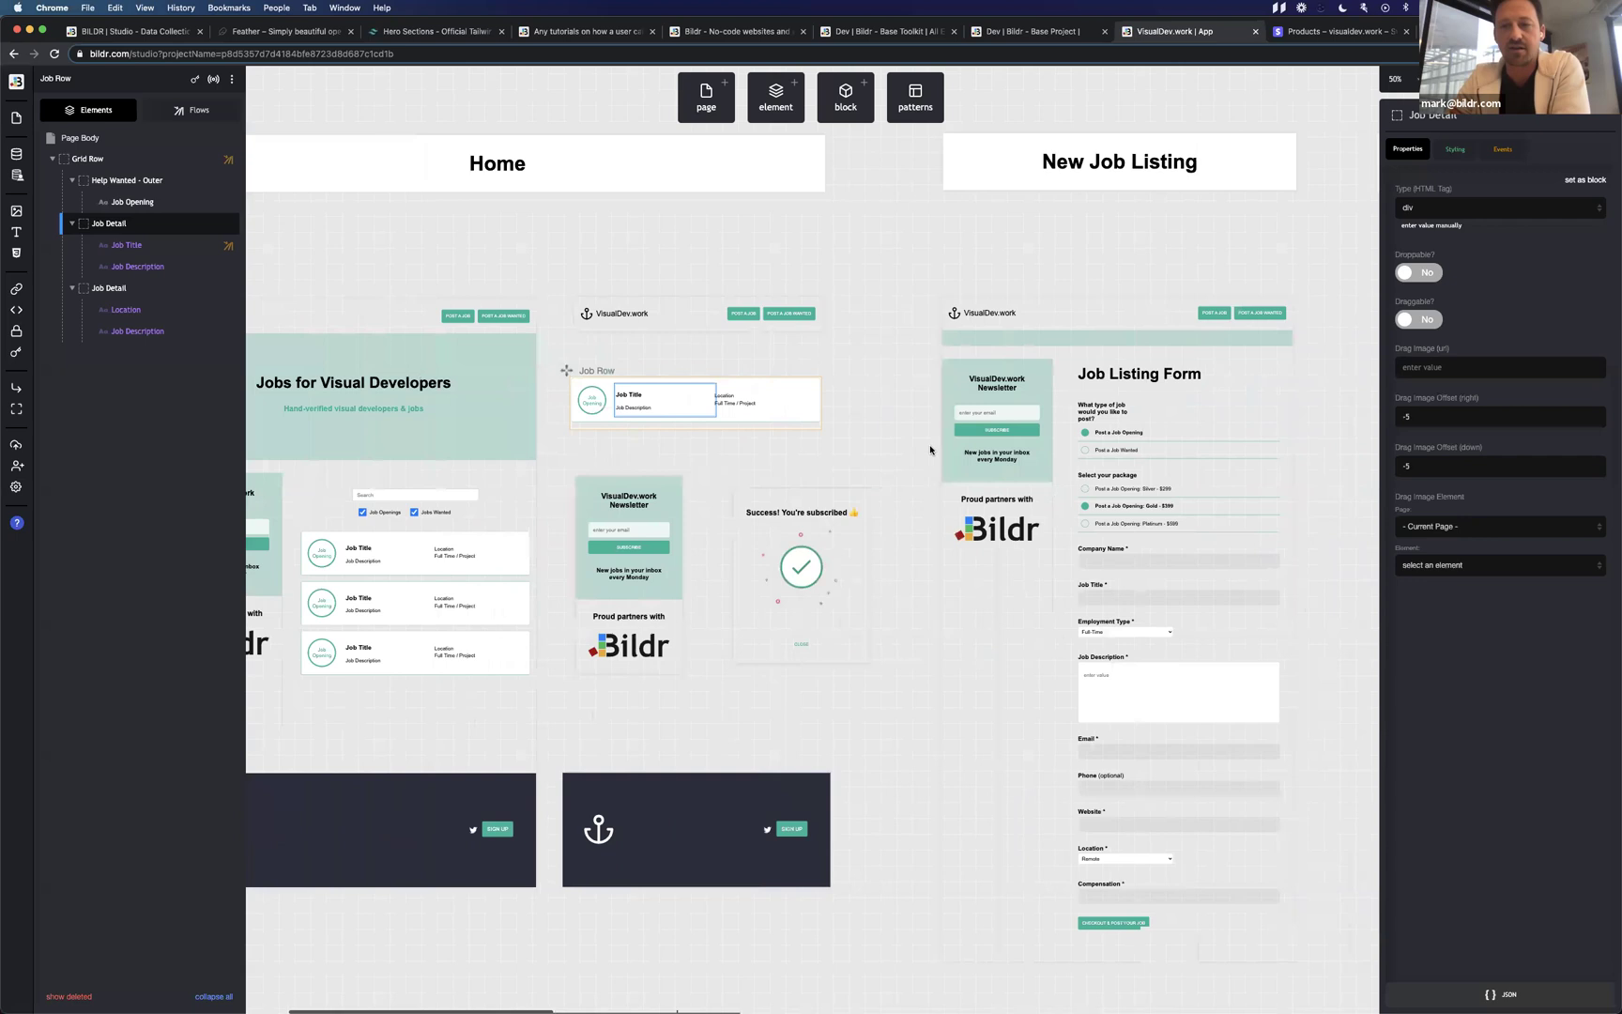
scroll(931, 449, right, 3)
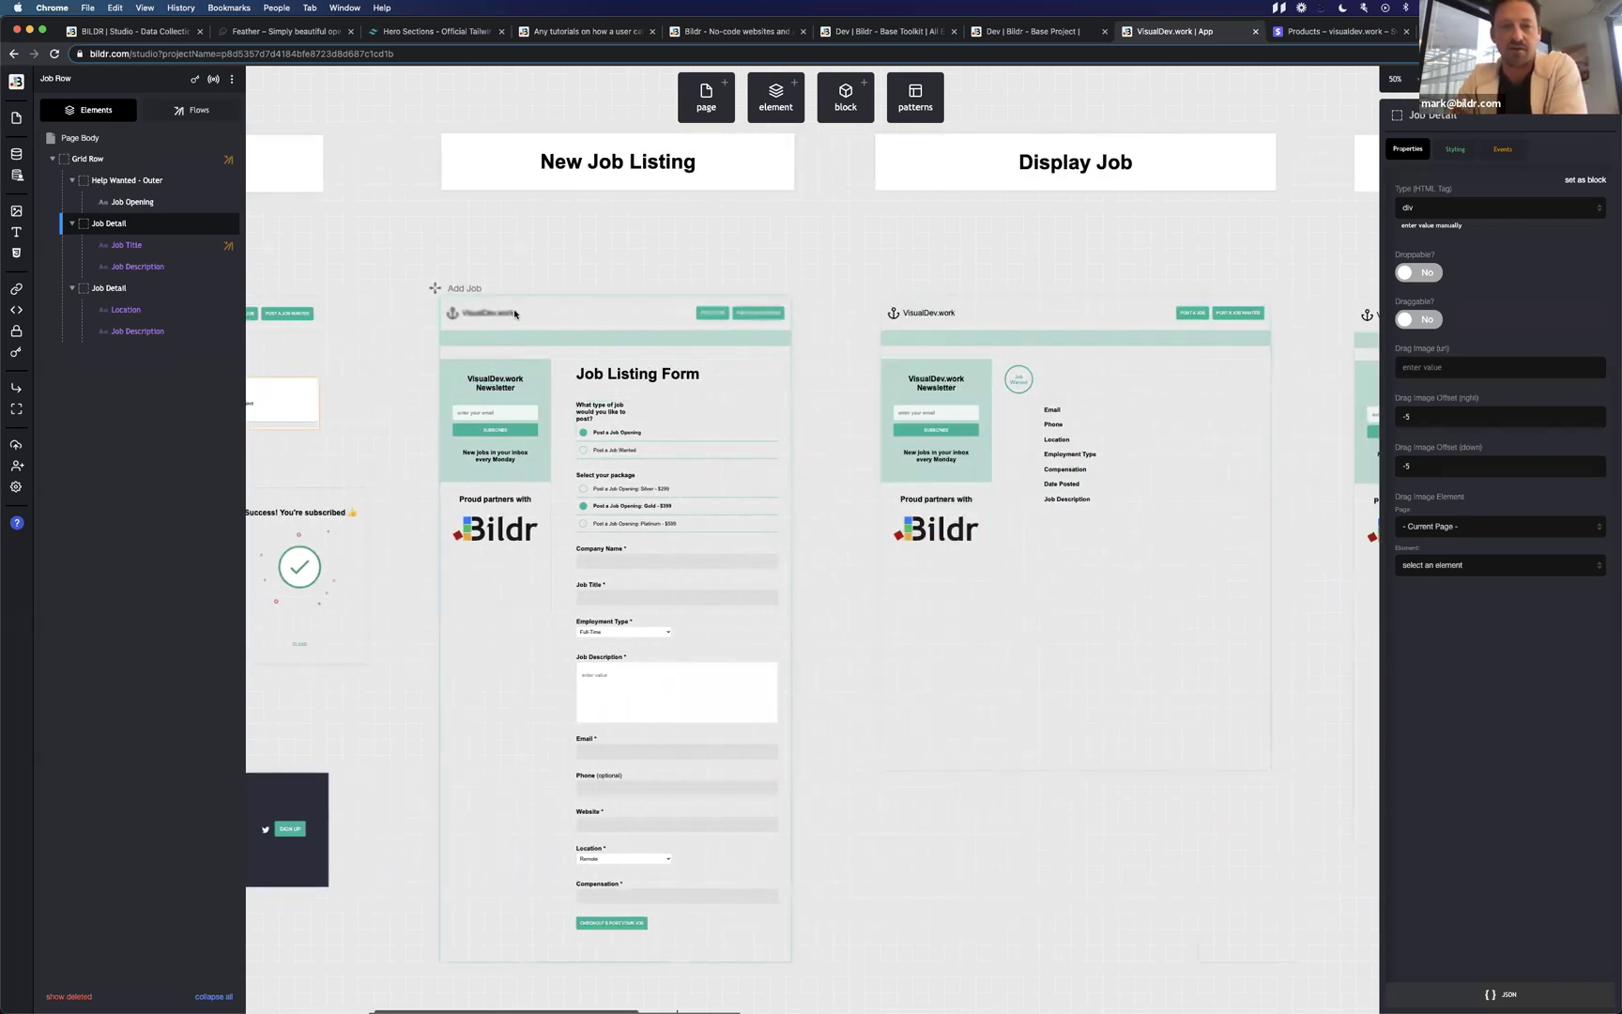
scroll(951, 319, right, 5)
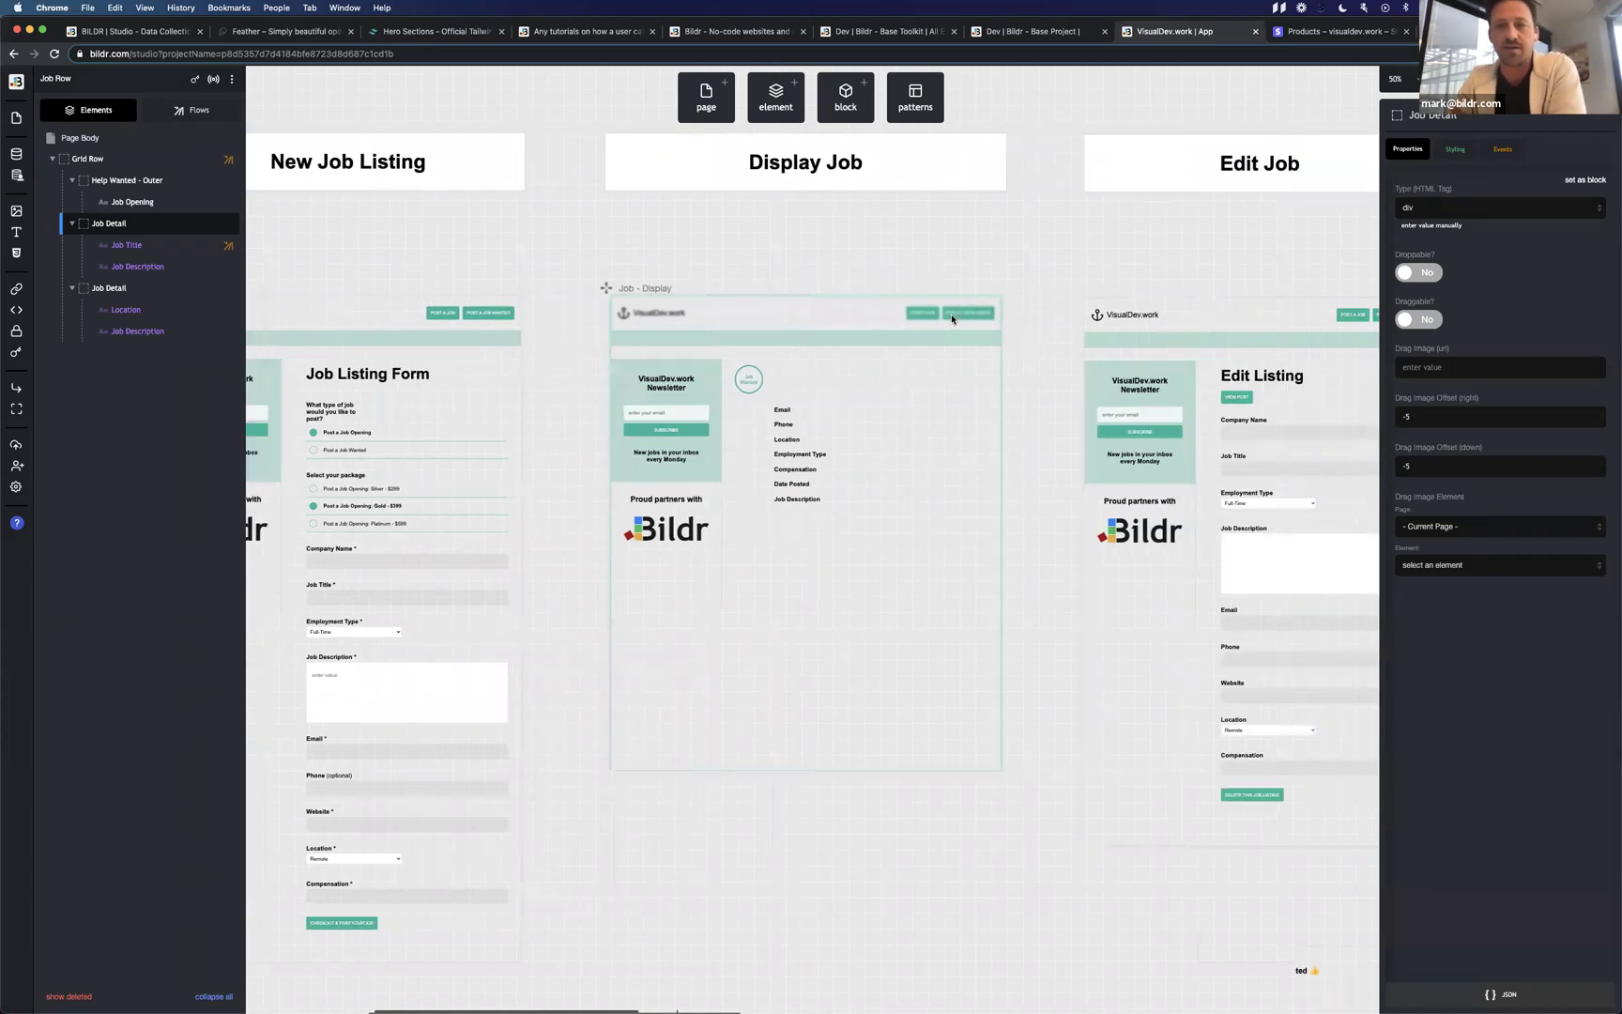
scroll(952, 319, right, 10)
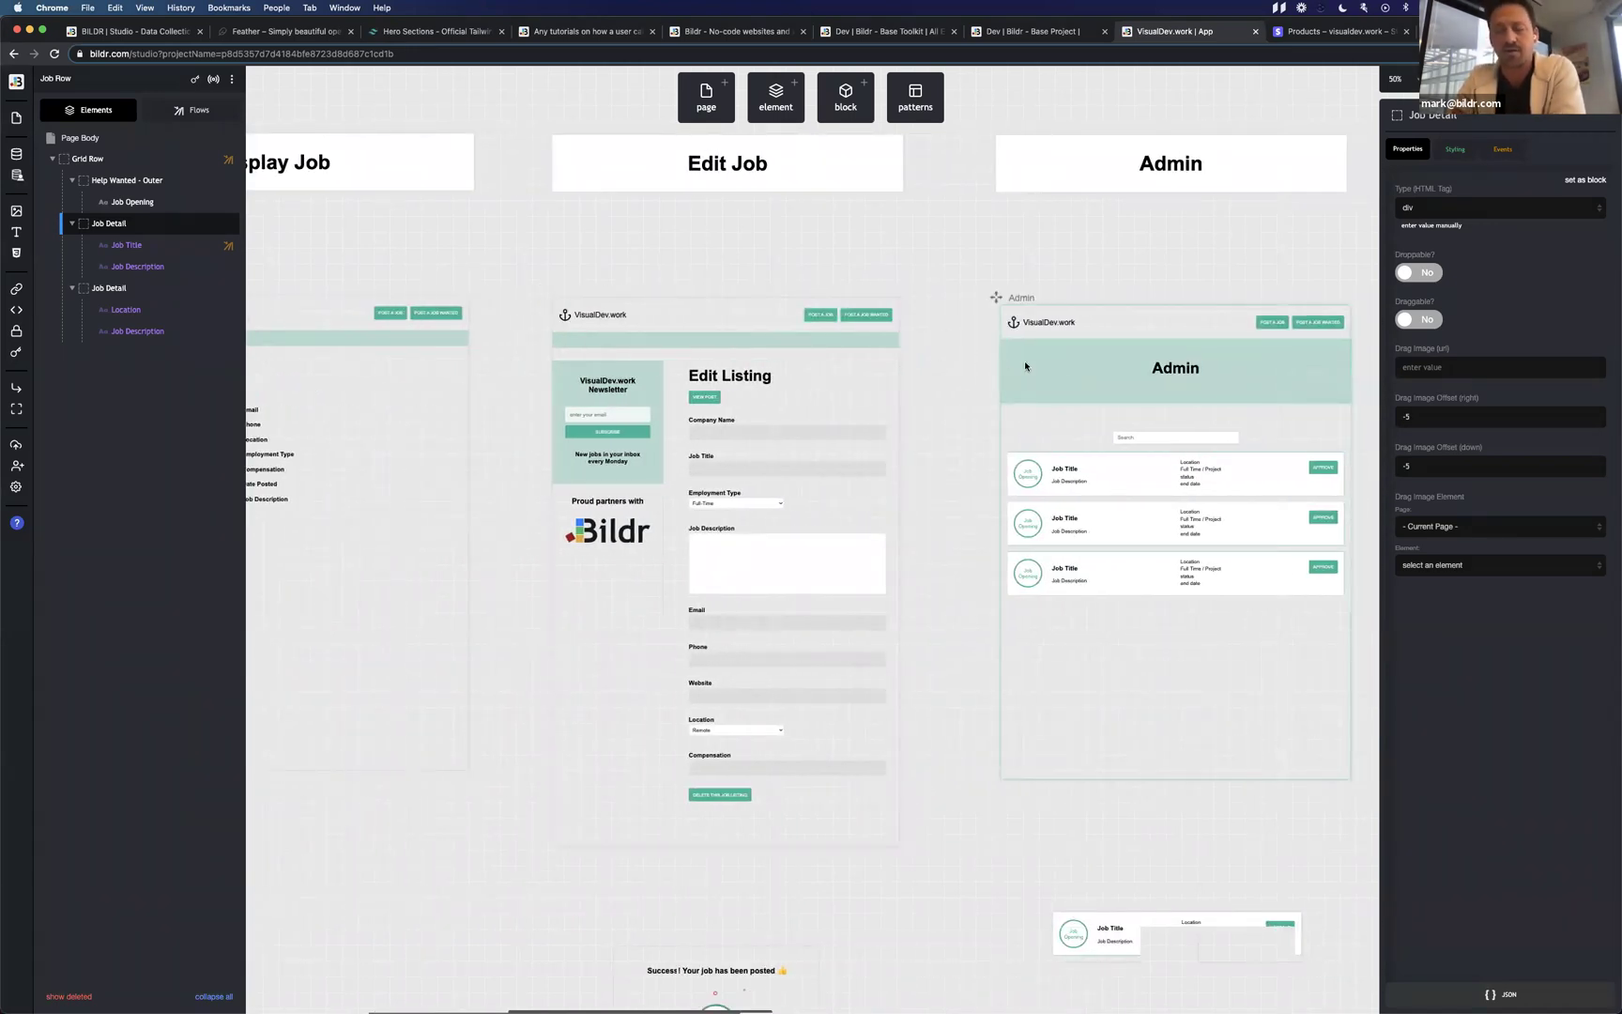
scroll(1060, 371, left, 20)
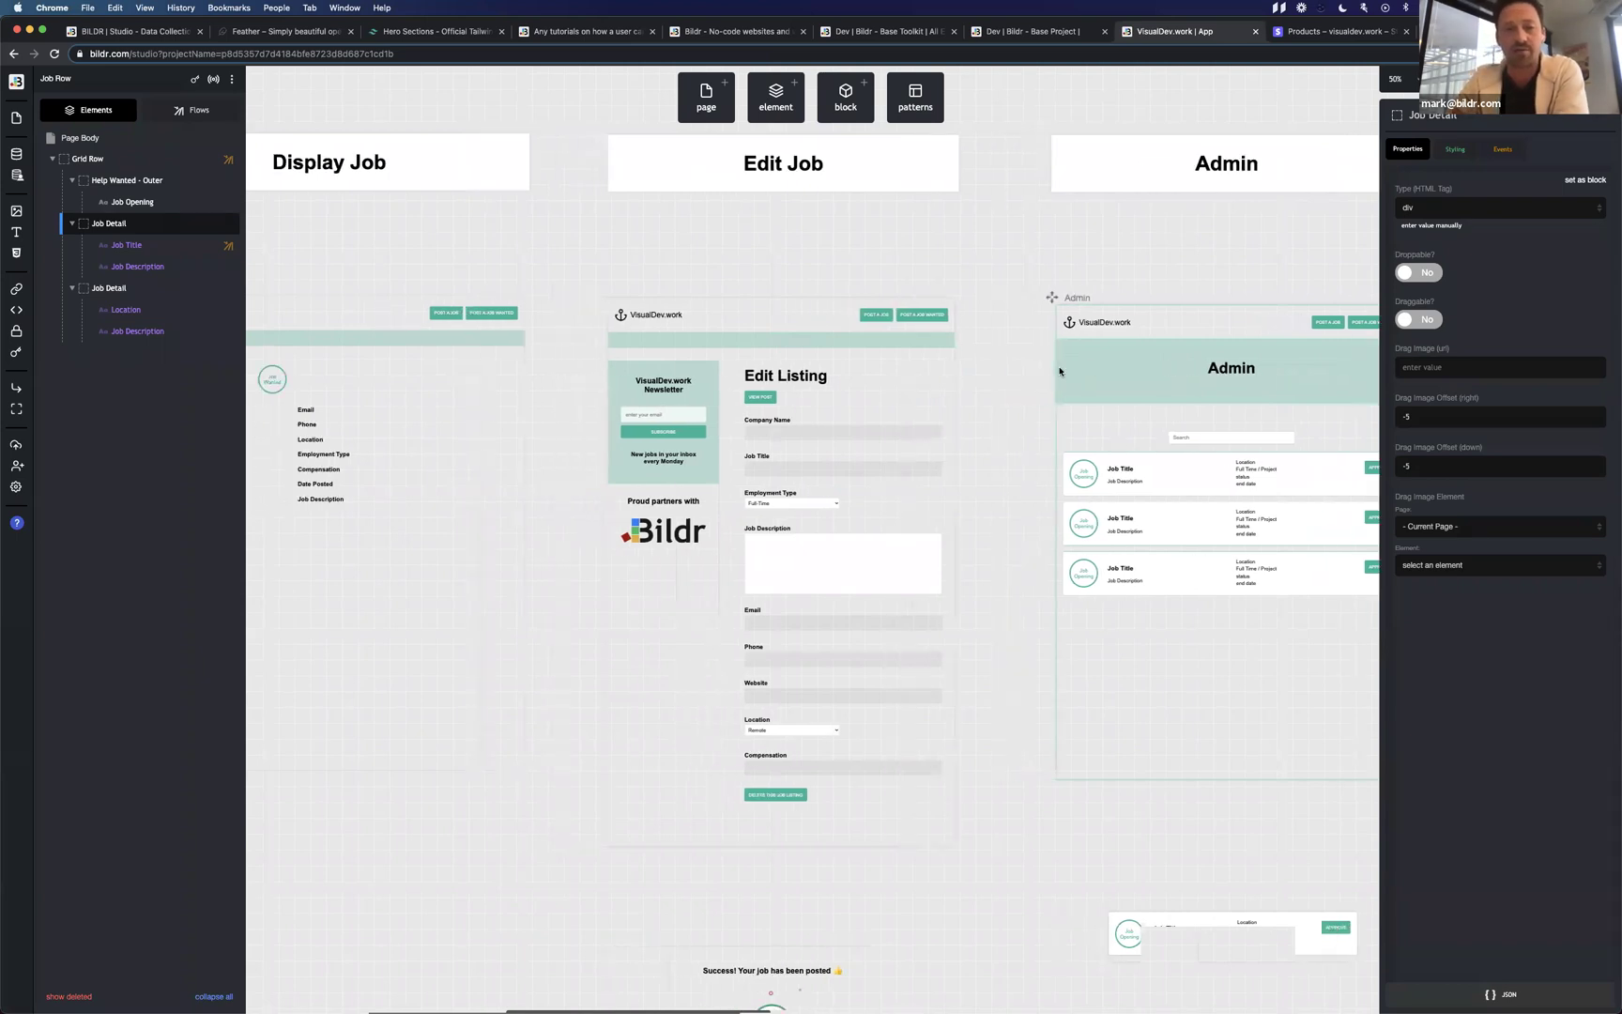
scroll(1060, 370, left, 9)
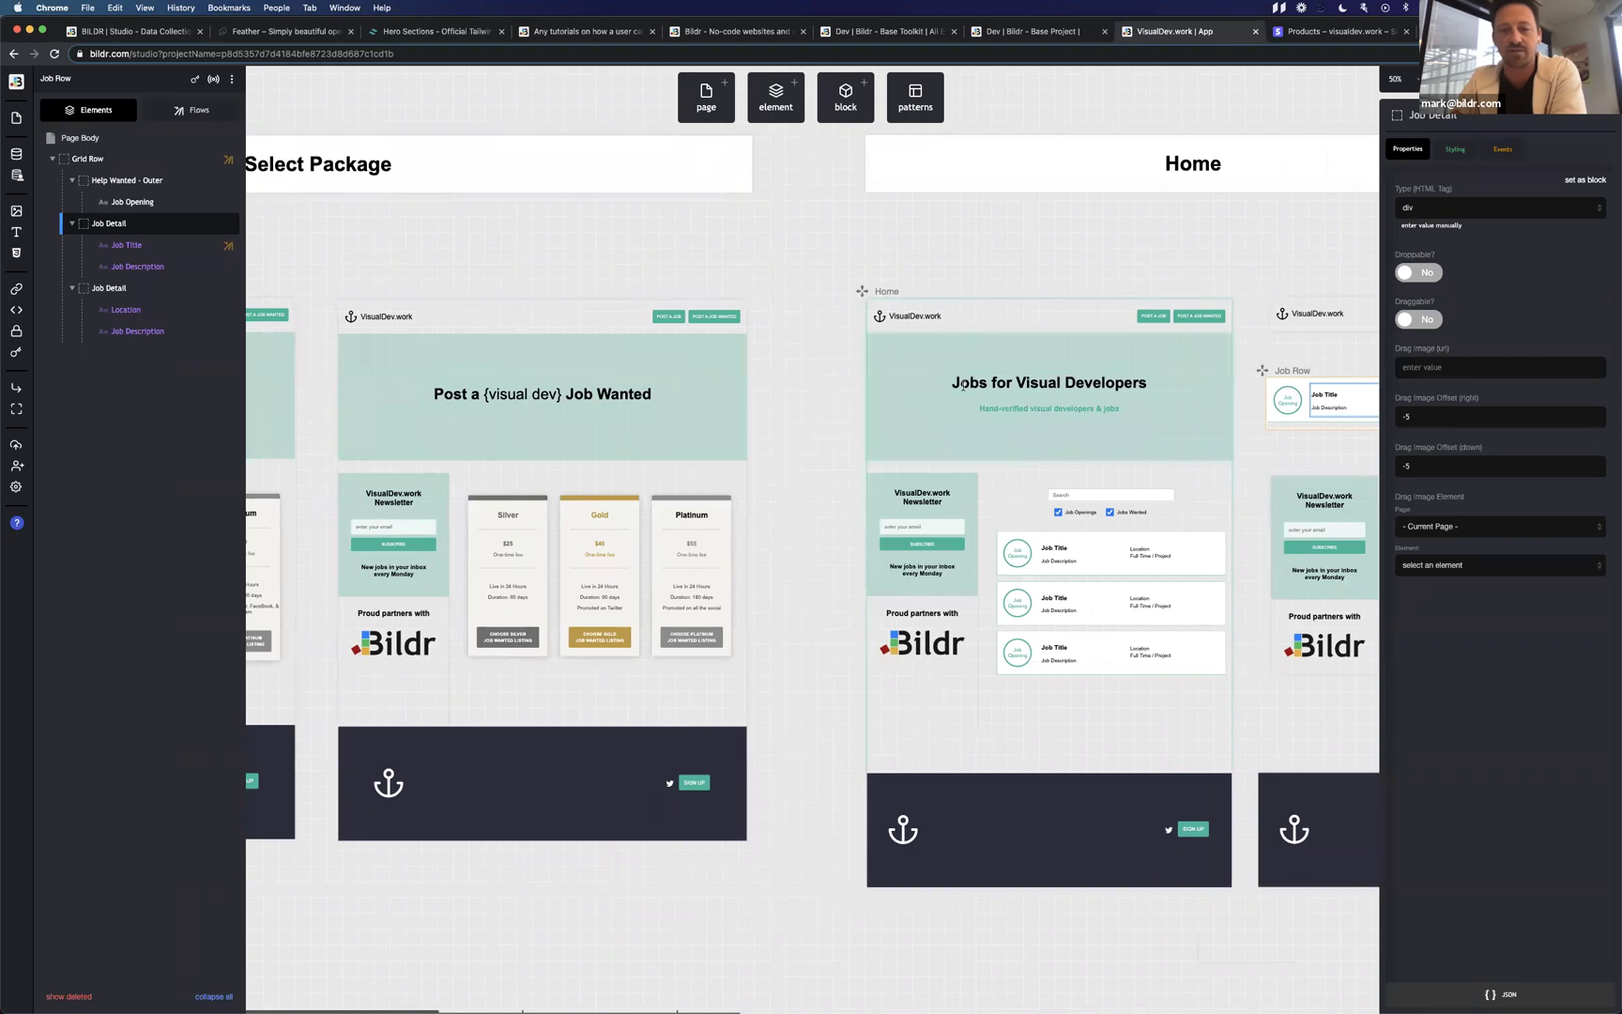
scroll(962, 385, right, 17)
click(951, 340)
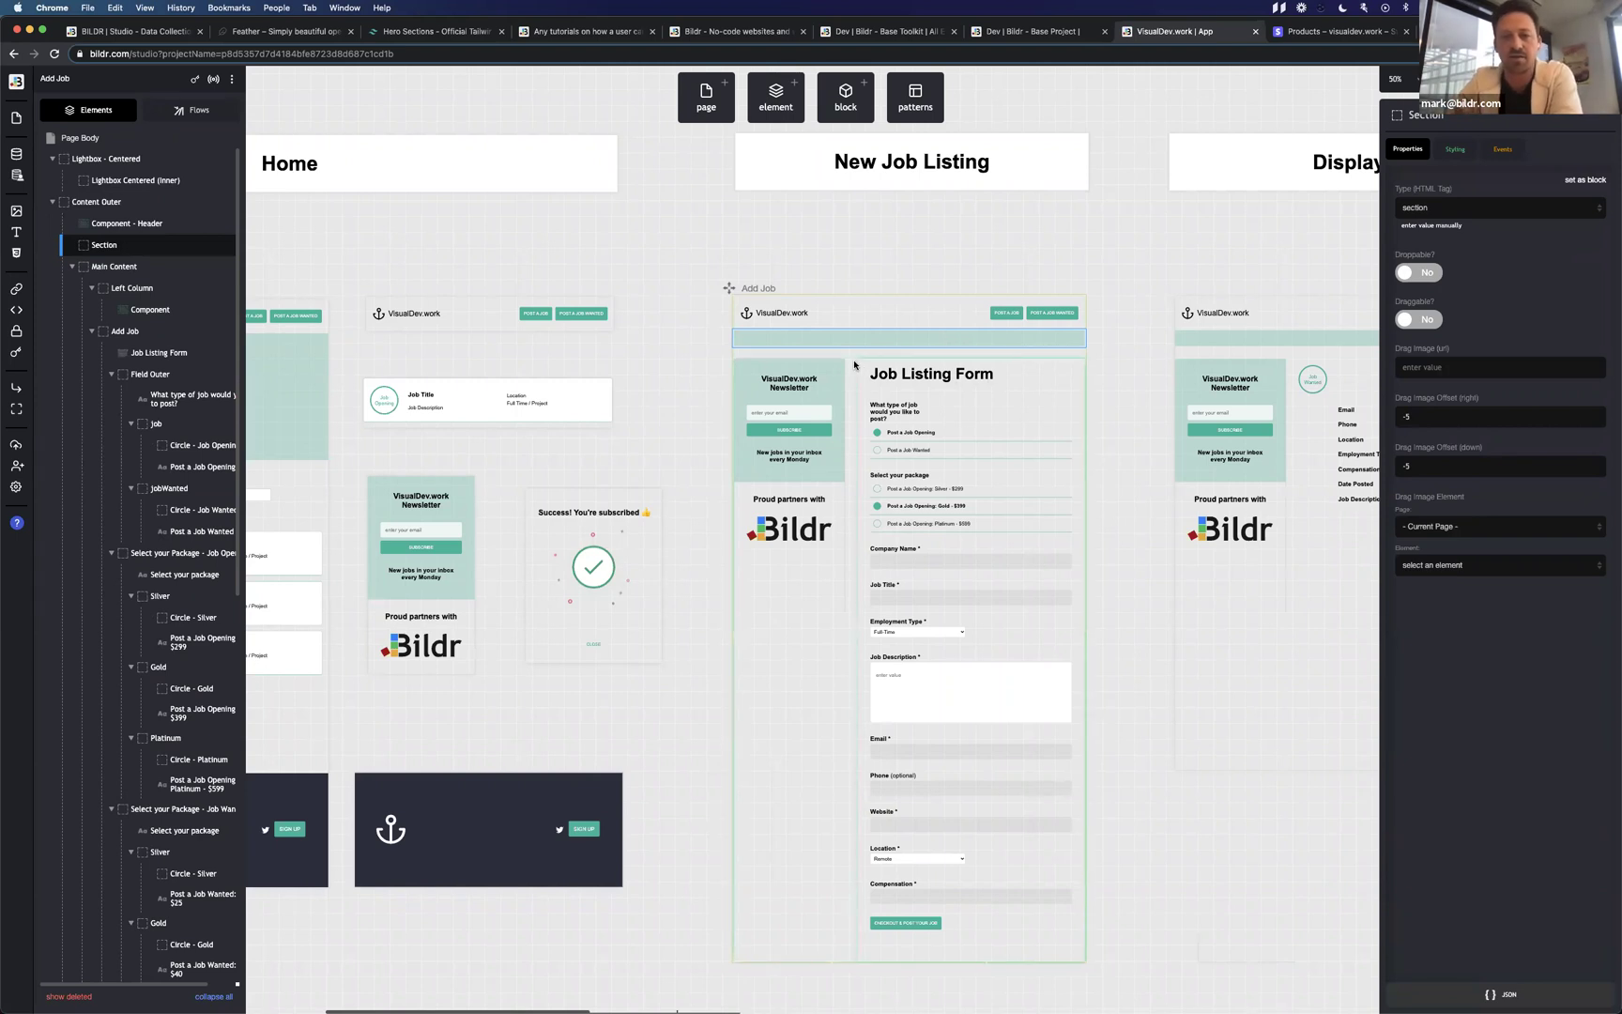
scroll(892, 356, right, 4)
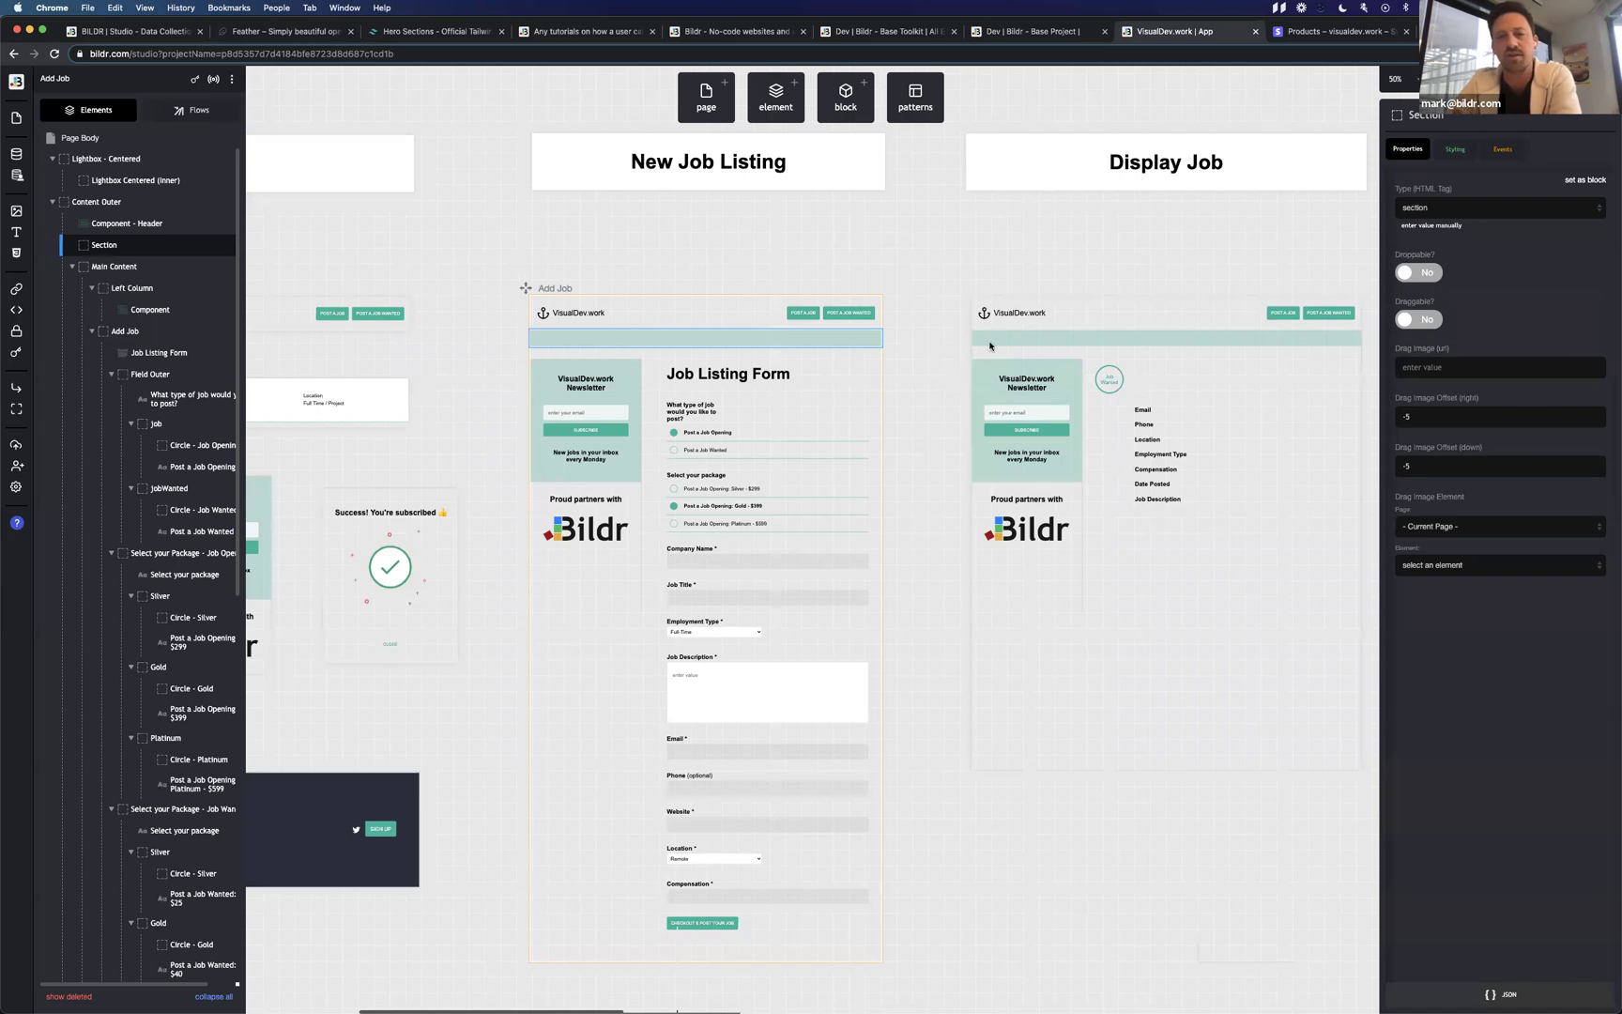
scroll(923, 591, down, 5)
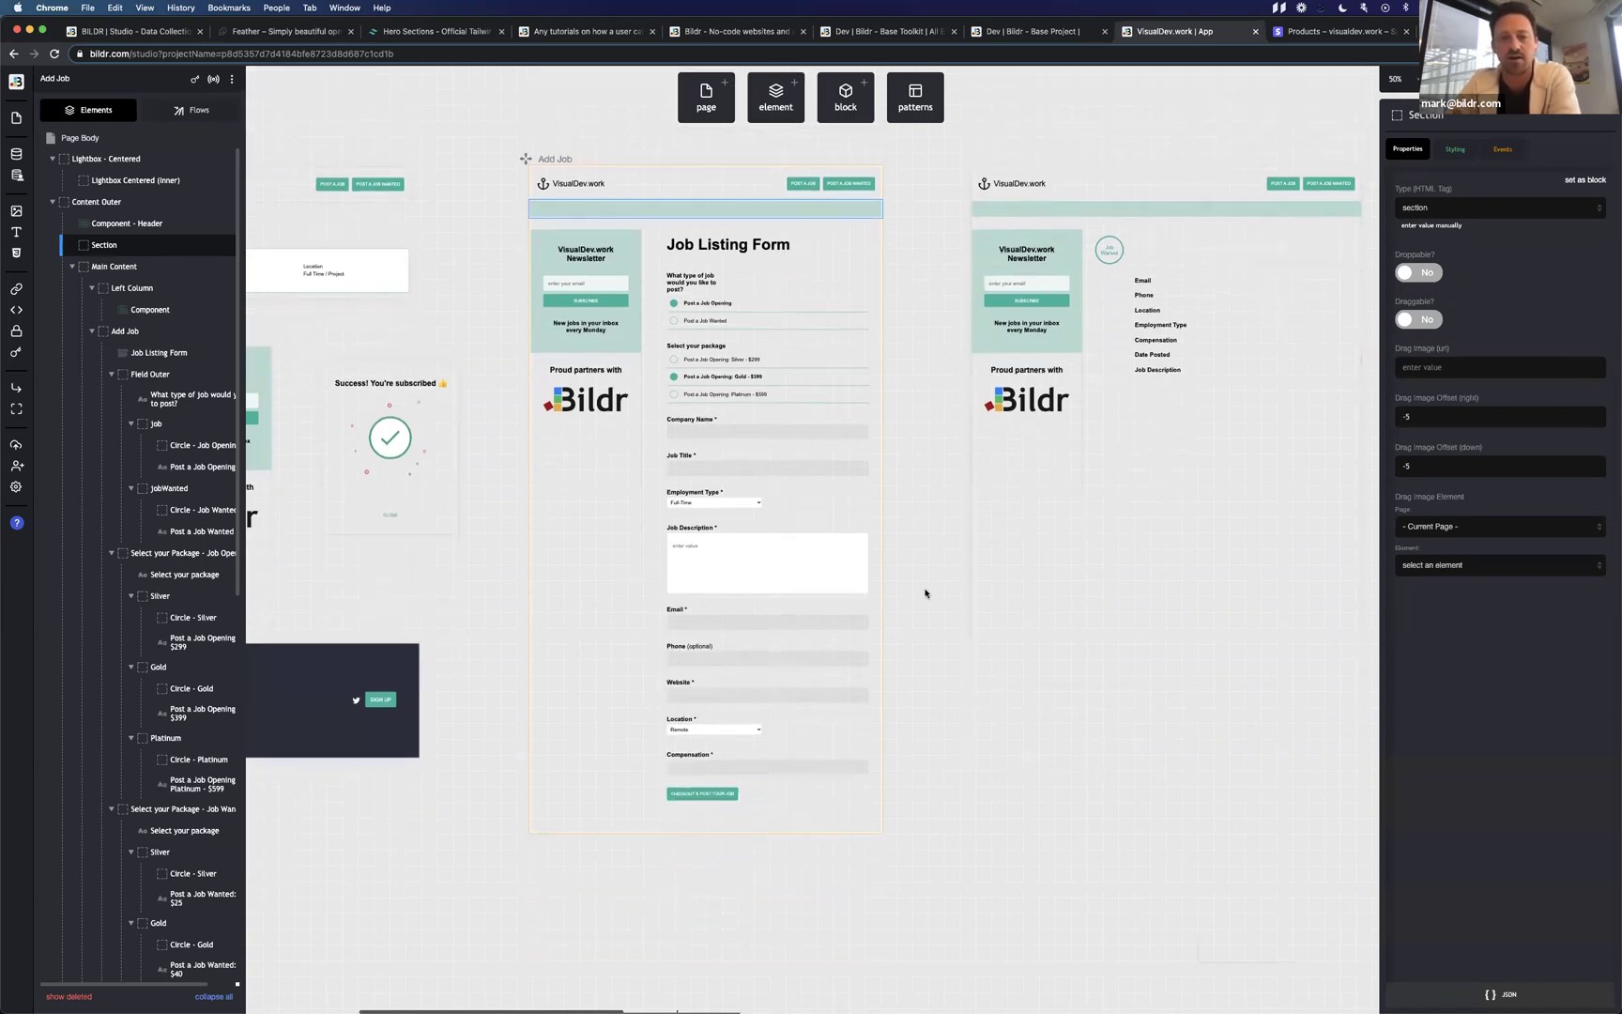
scroll(924, 593, up, 3)
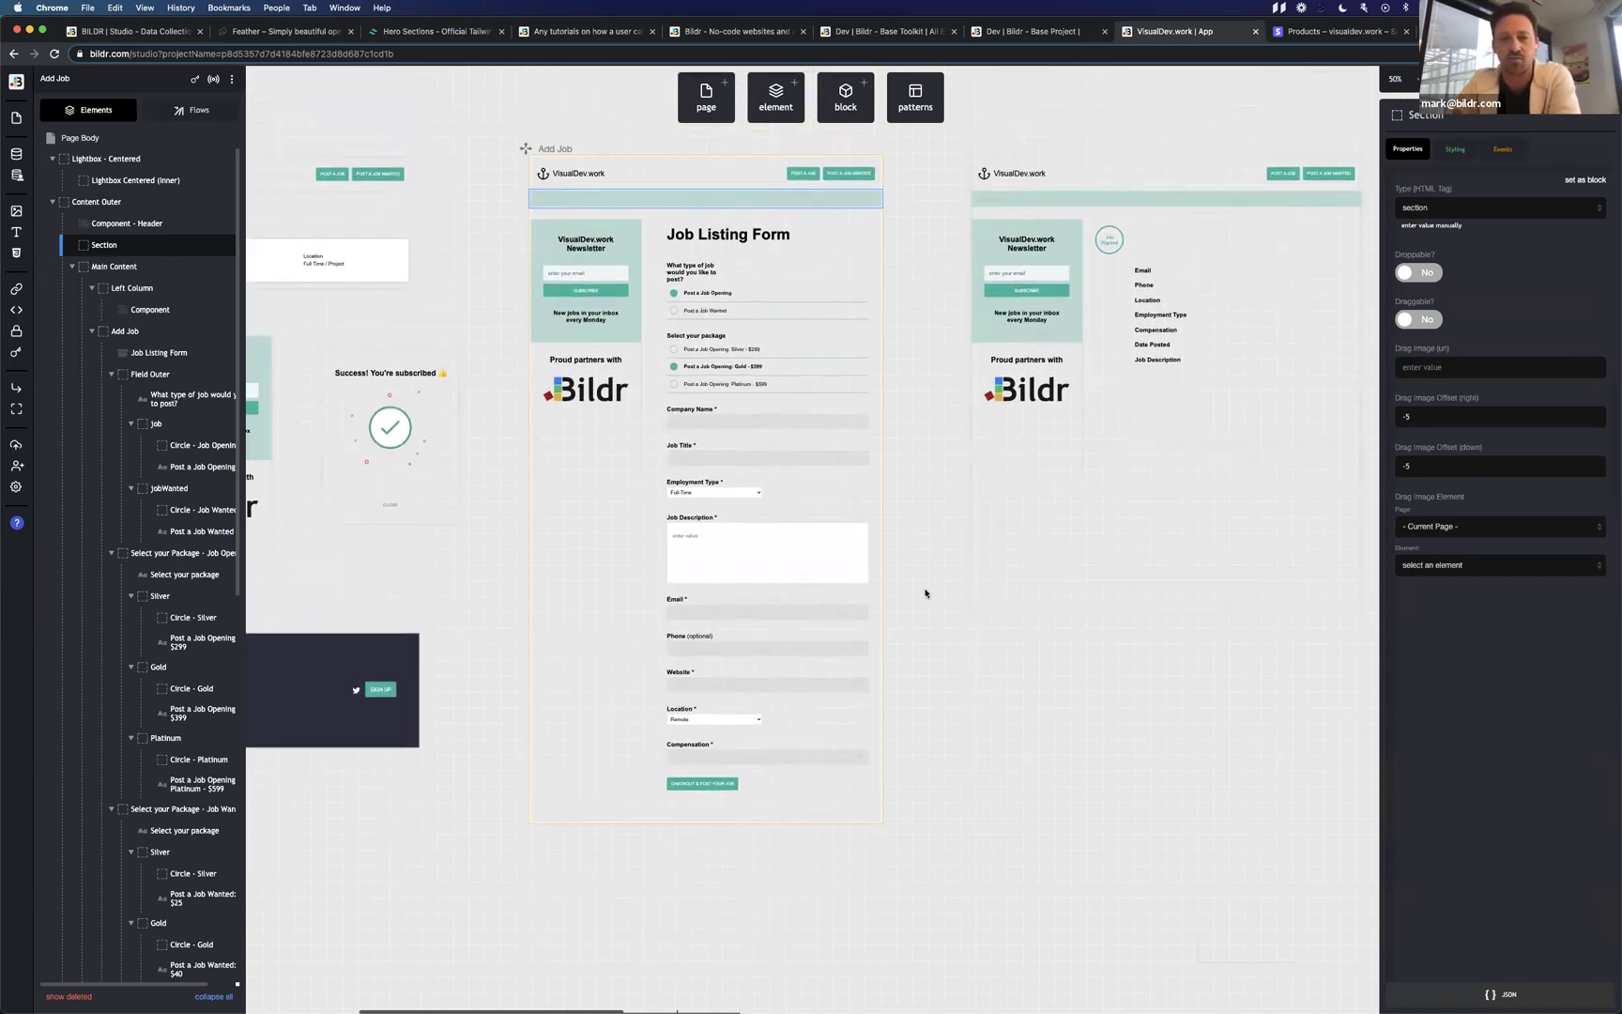
scroll(925, 593, down, 1)
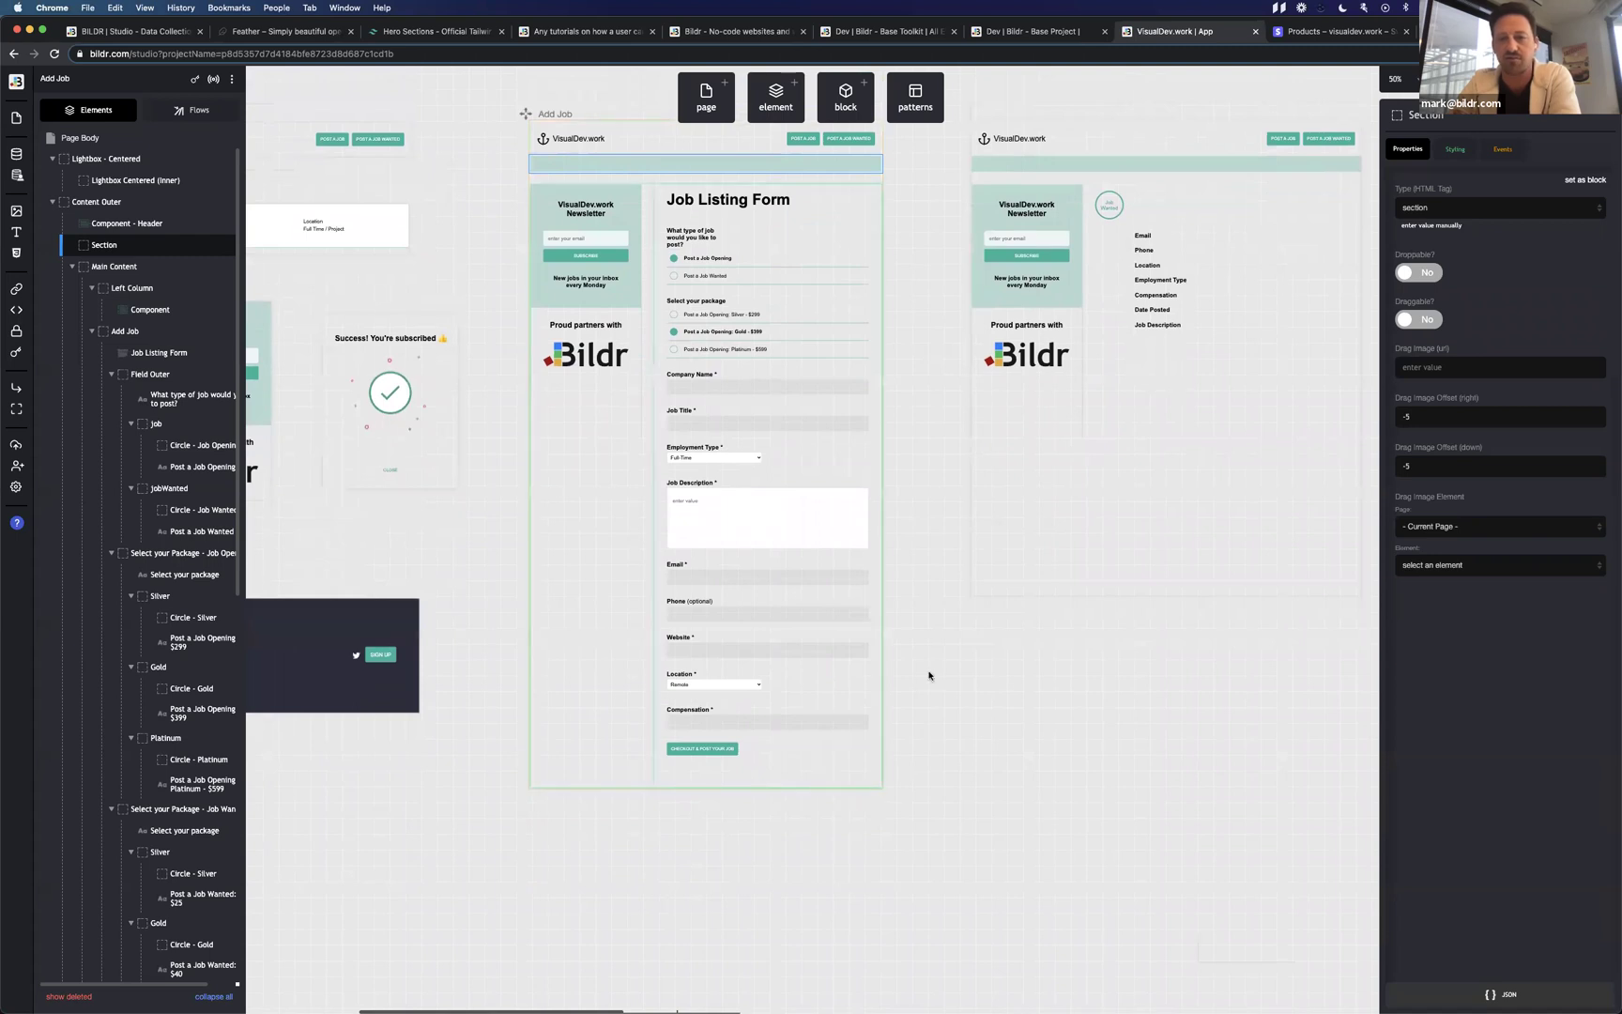
scroll(1104, 545, right, 5)
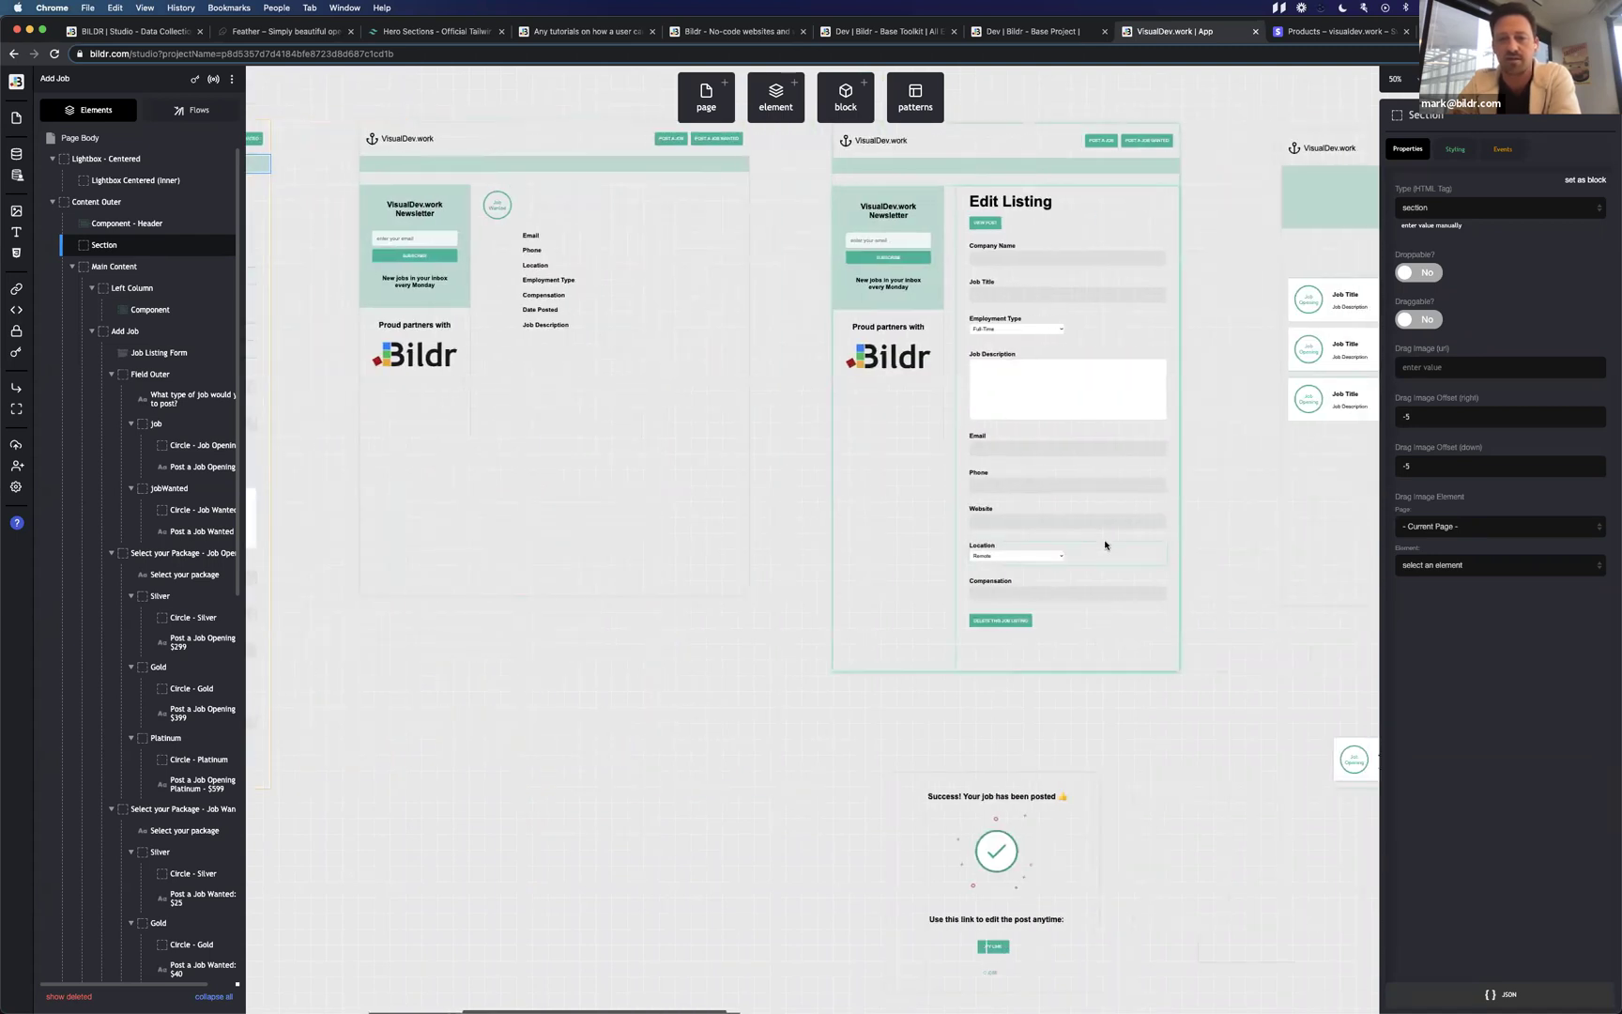
scroll(1103, 544, left, 8)
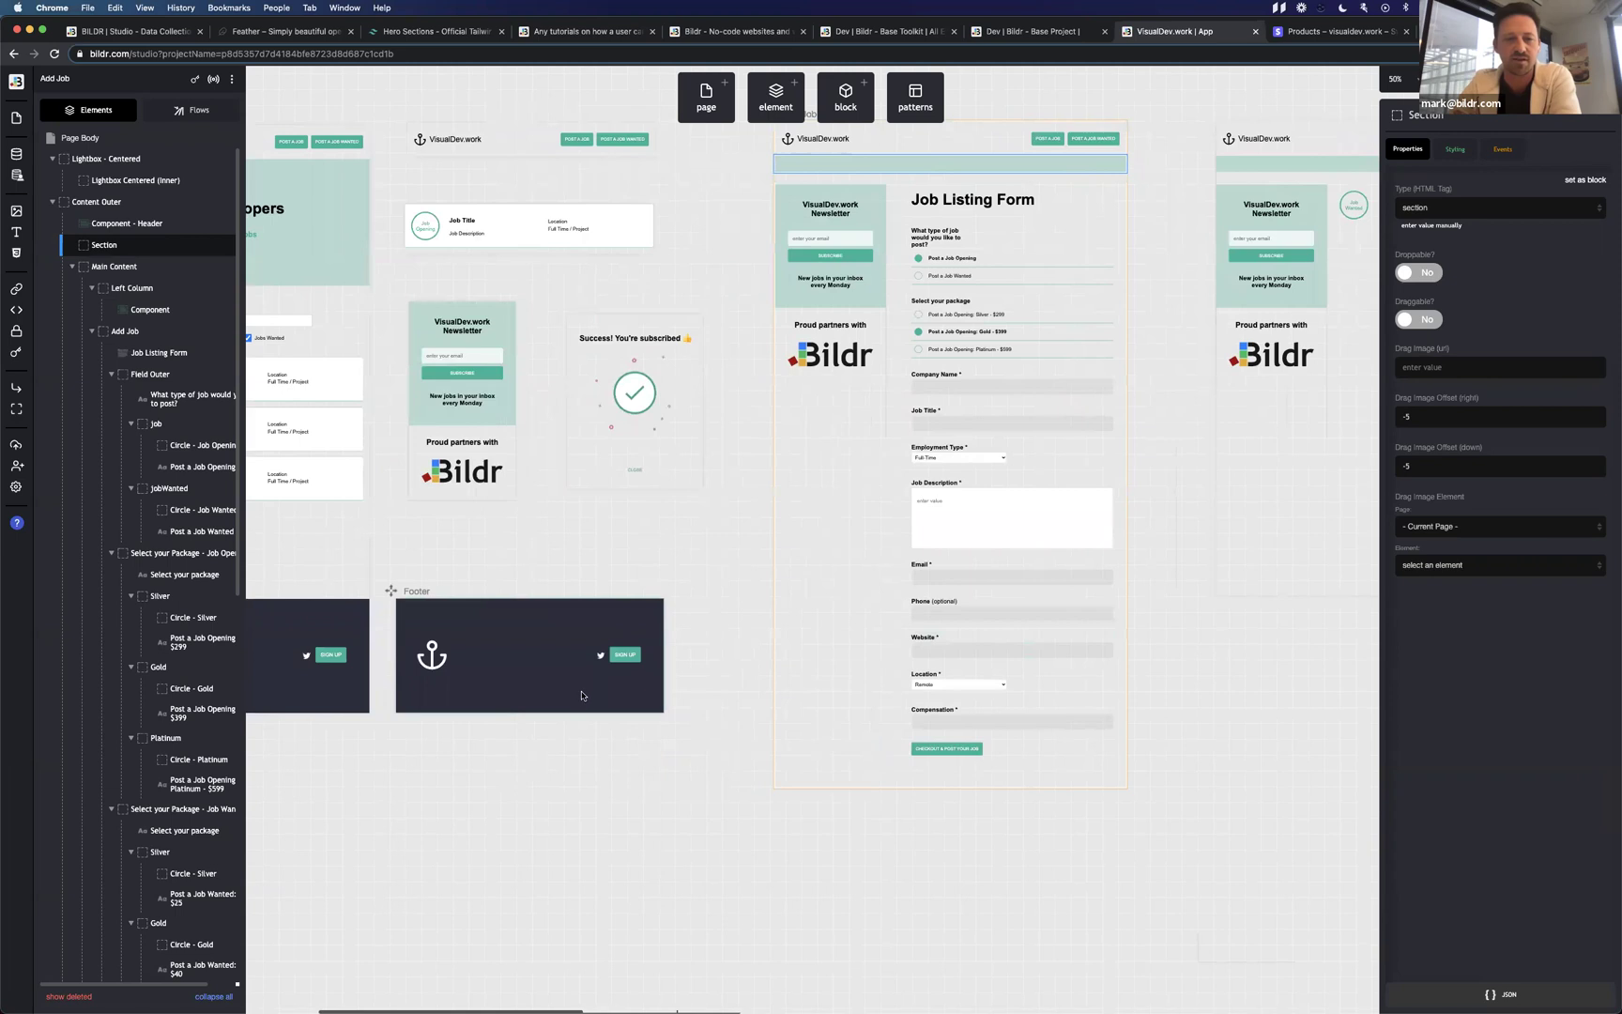
scroll(525, 735, left, 5)
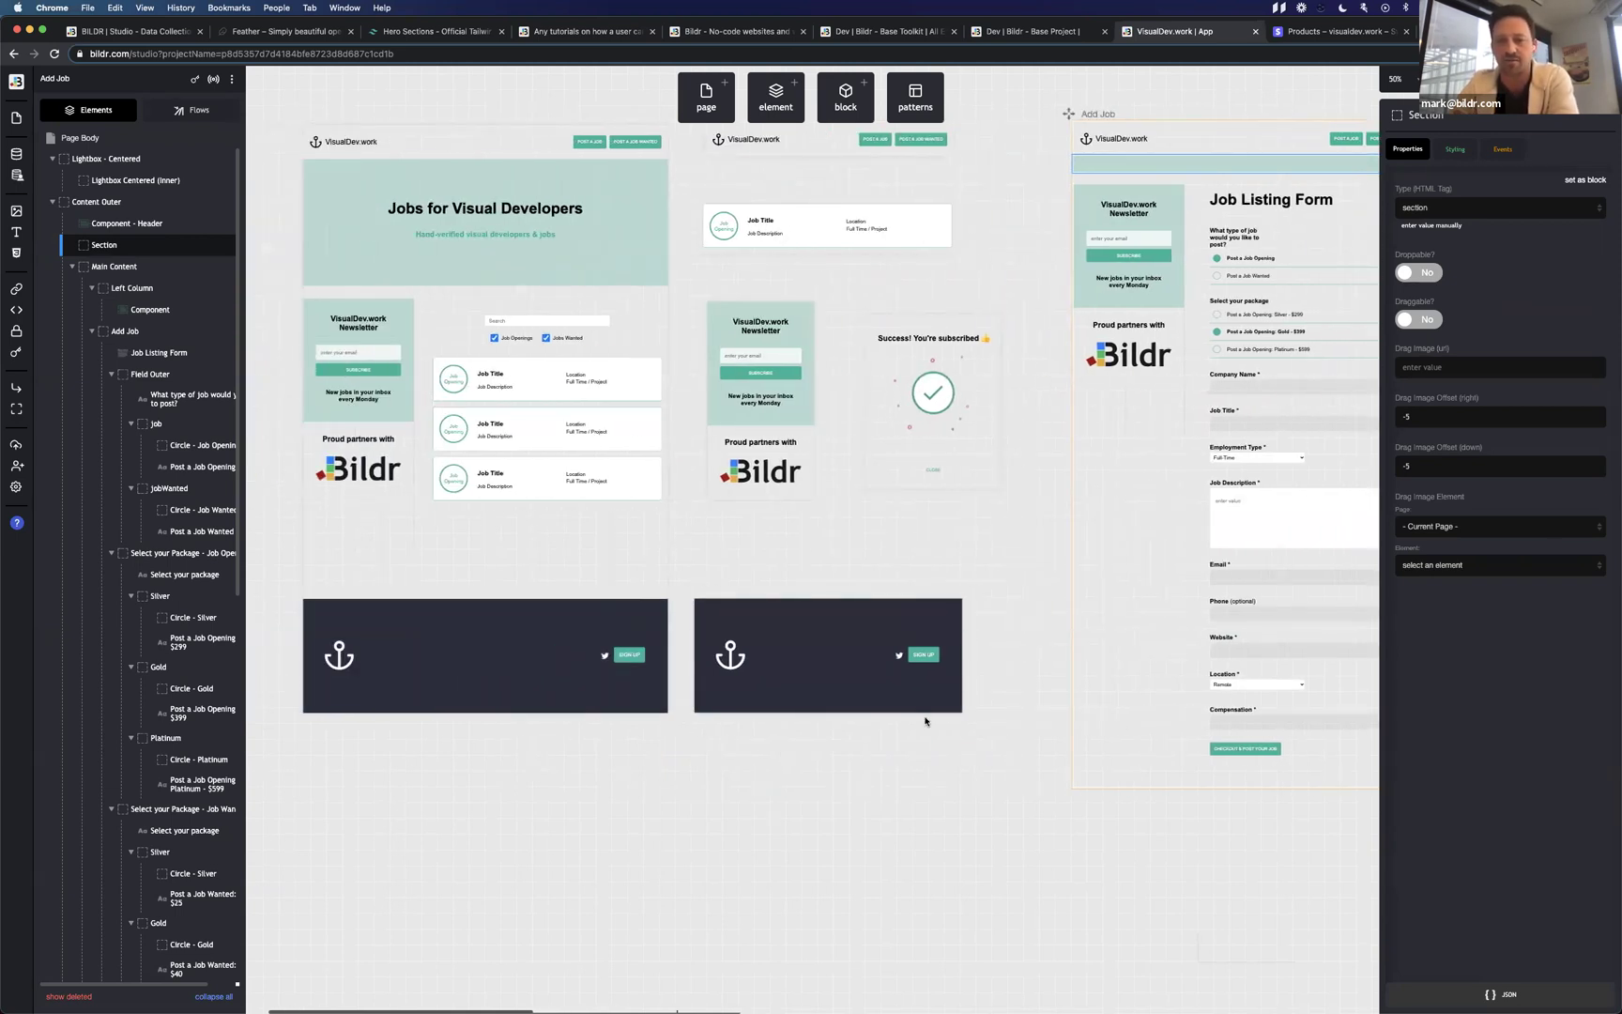
scroll(922, 717, right, 4)
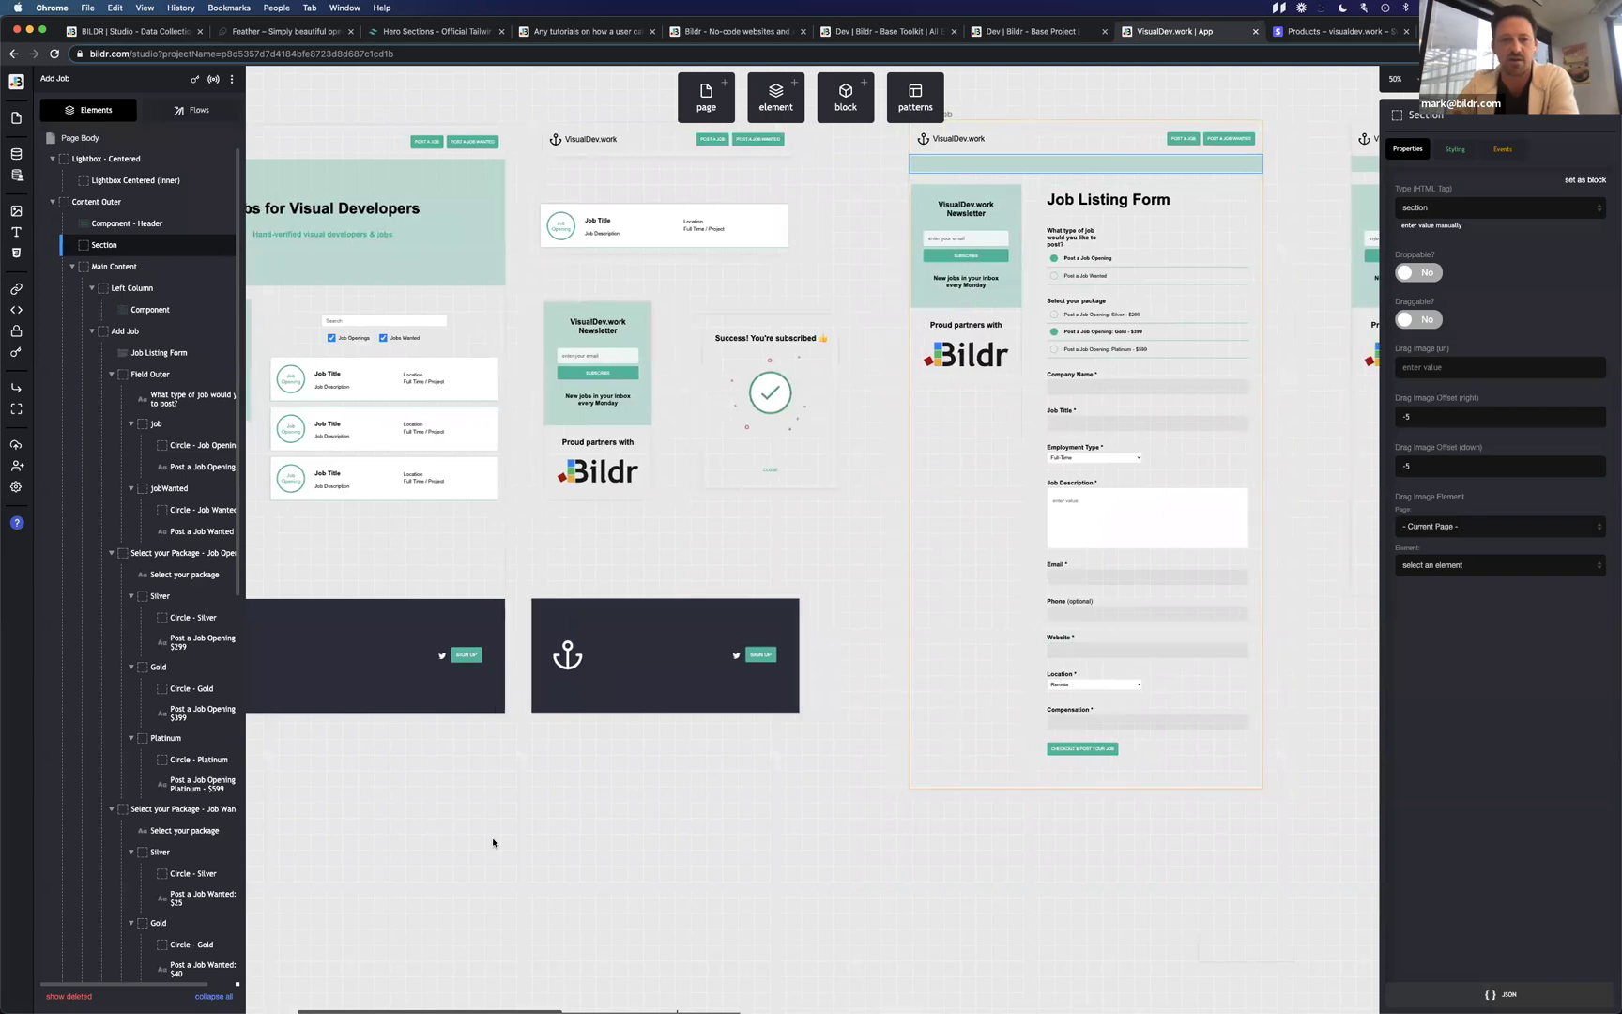
Copy the Home page footer and paste it into the Add Job and Job - Display pages.
scroll(492, 843, left, 4)
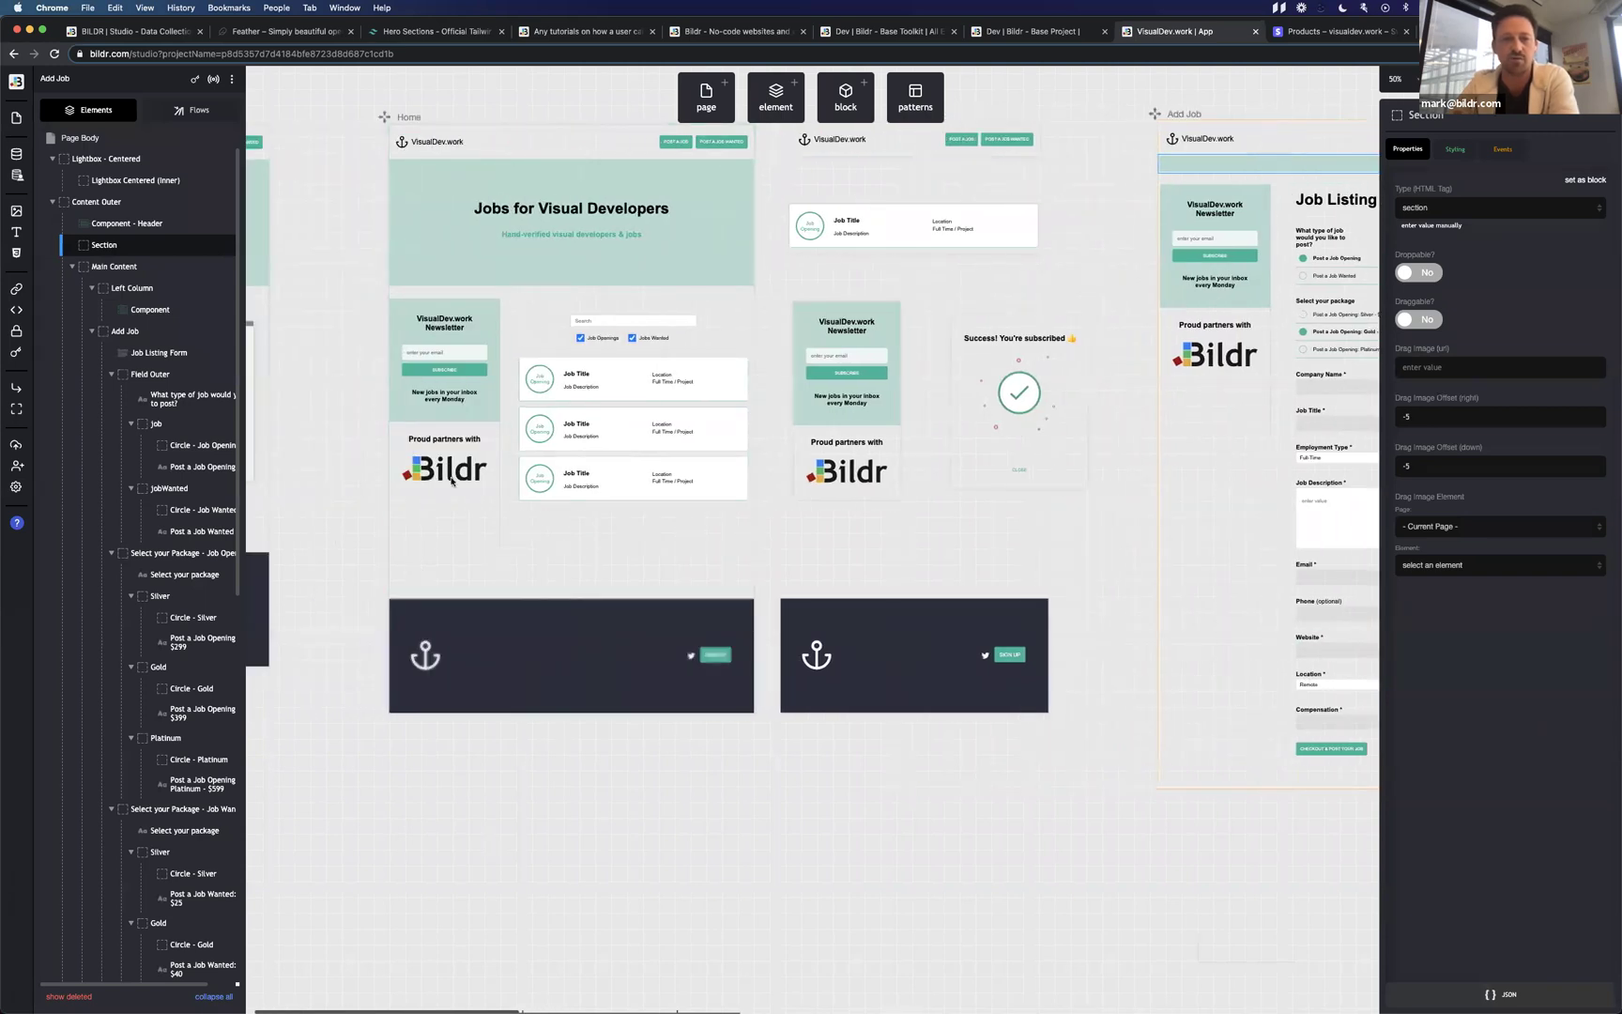
click(523, 638)
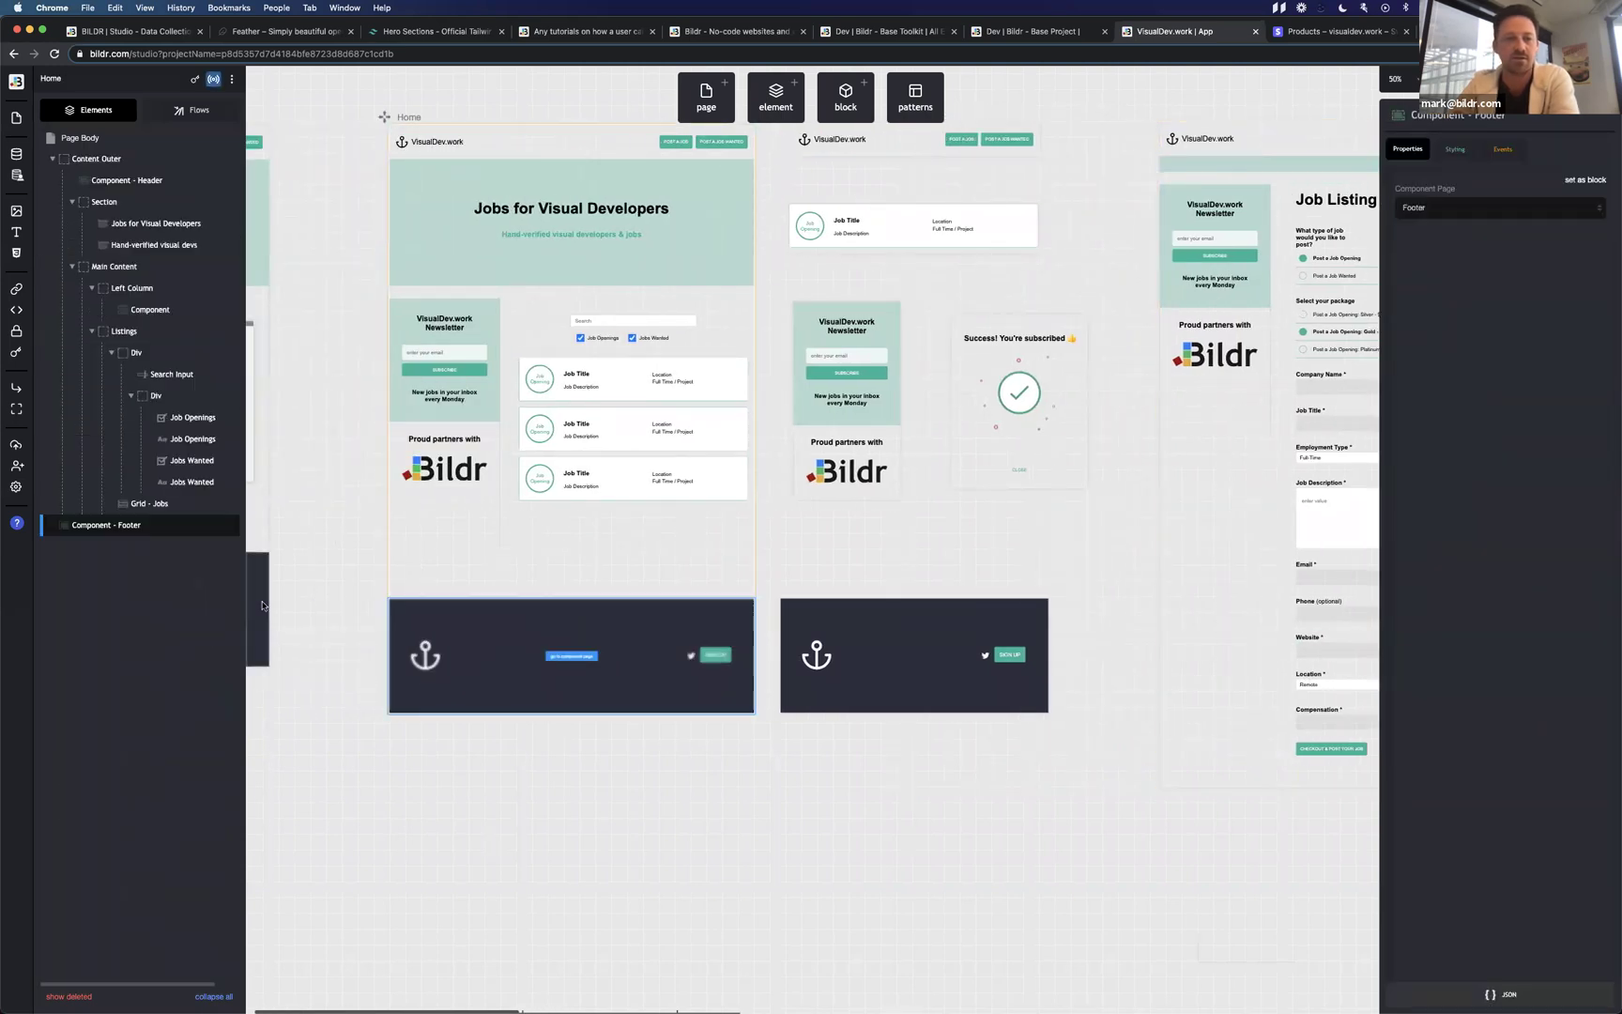
mouse_move(122, 528)
click(278, 527)
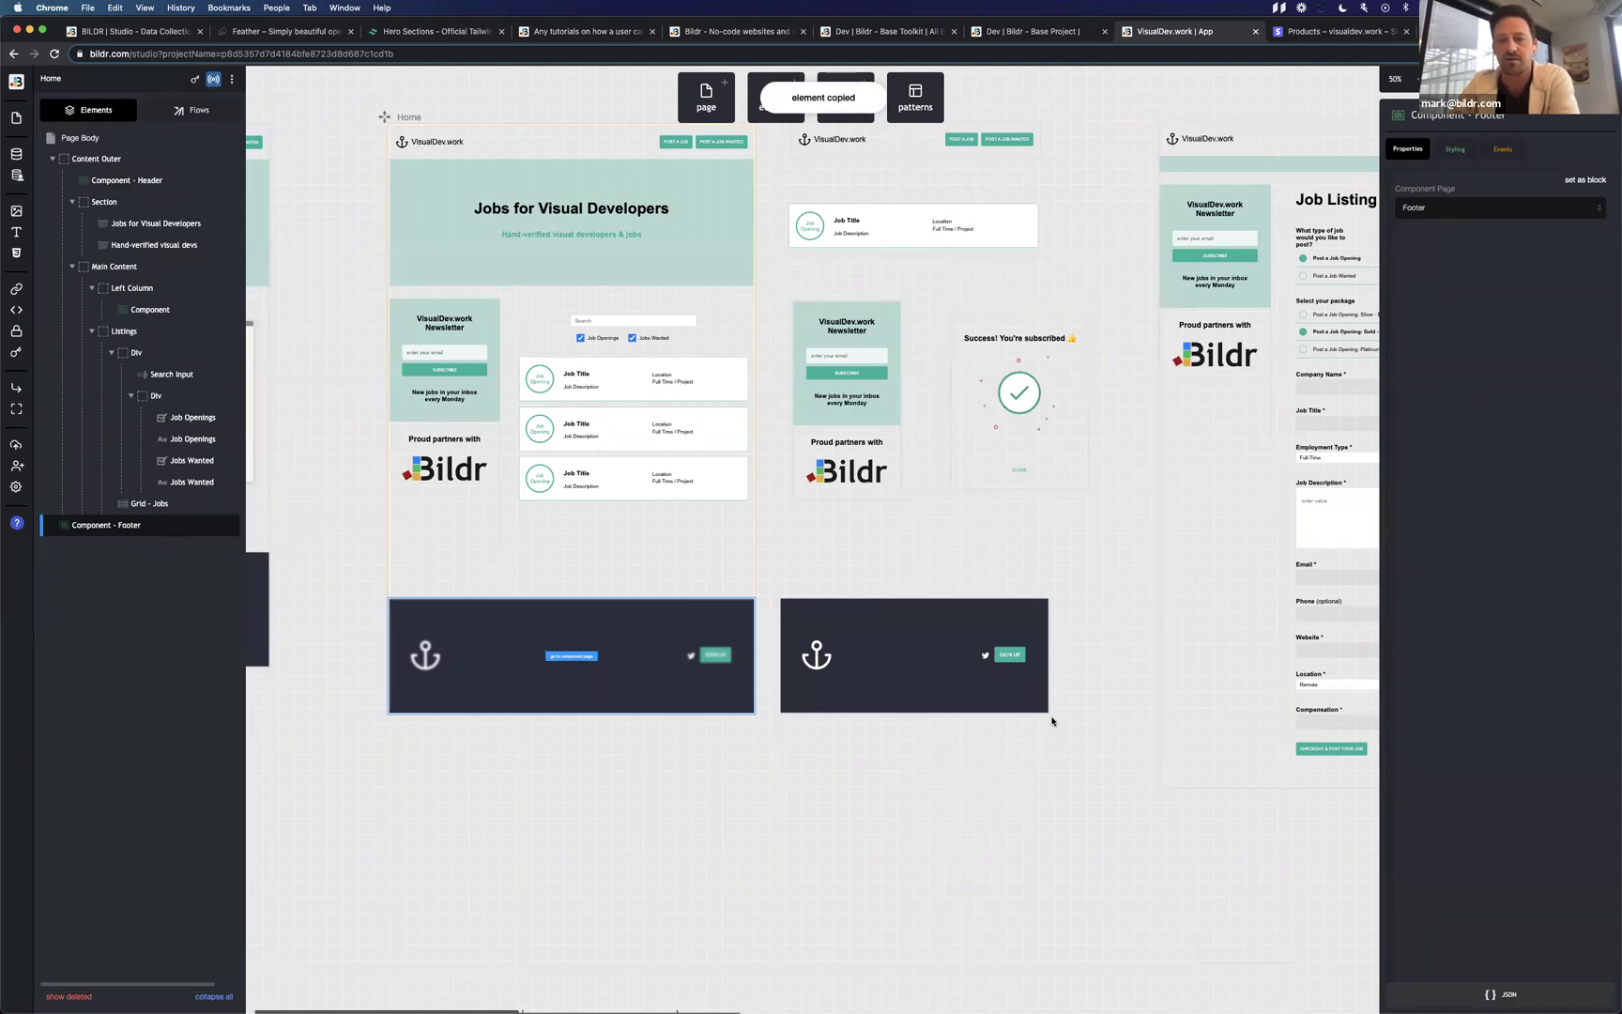
scroll(996, 677, right, 10)
click(651, 148)
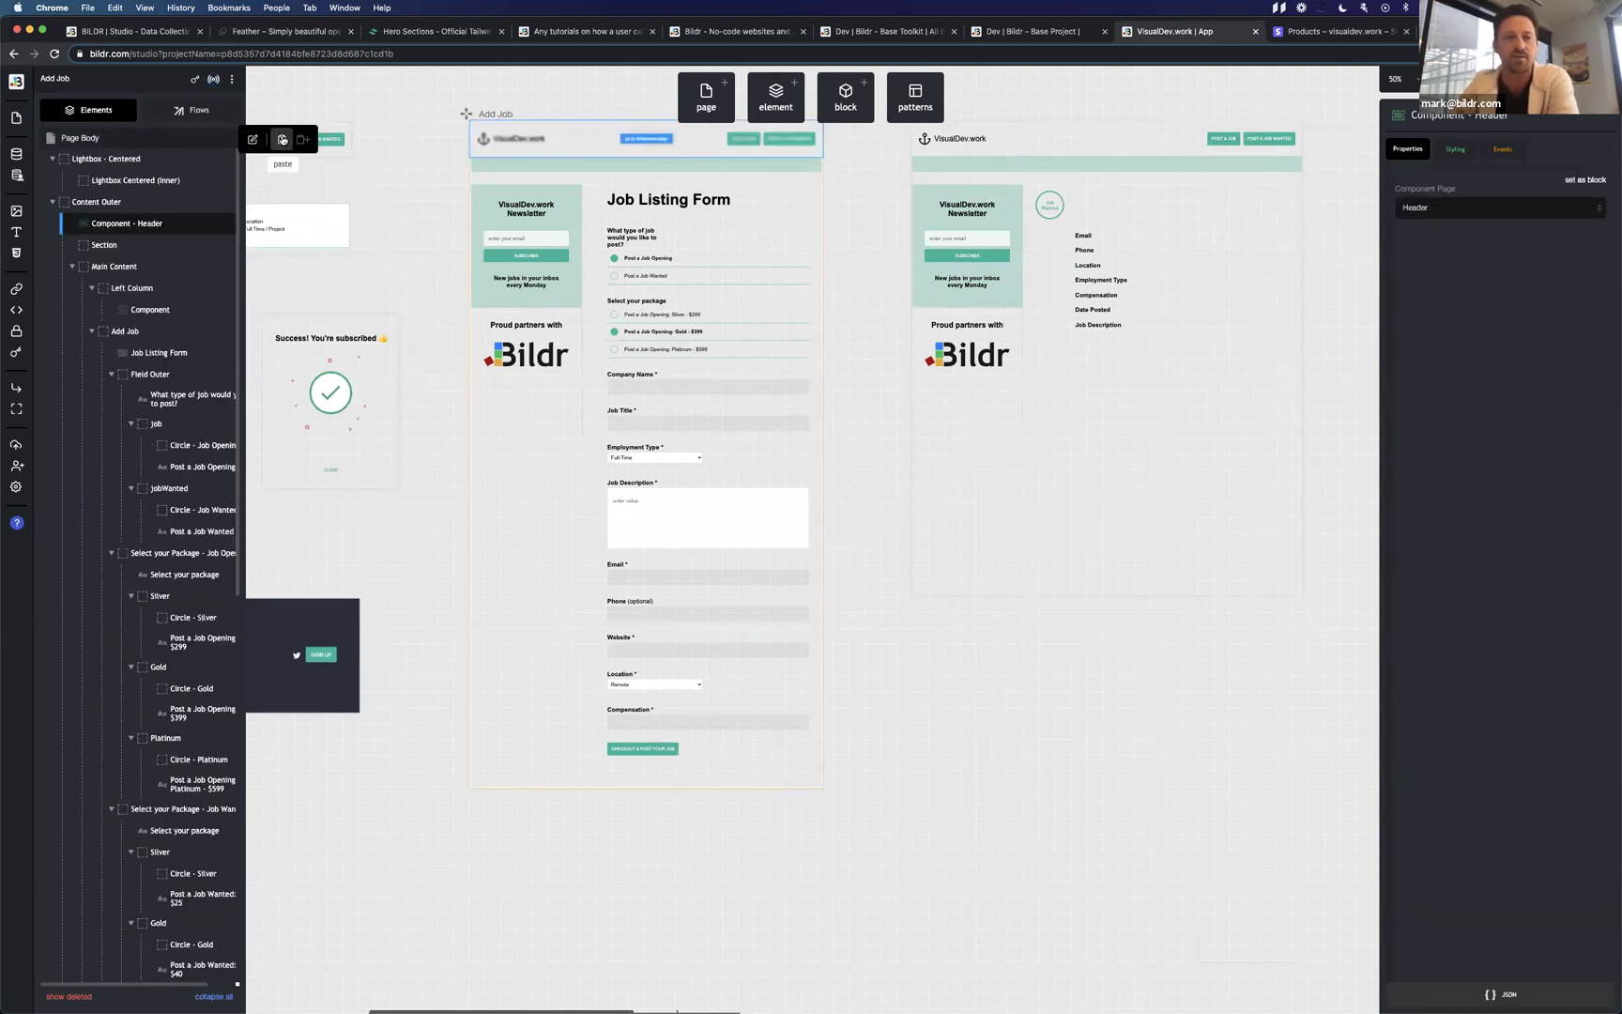
click(282, 139)
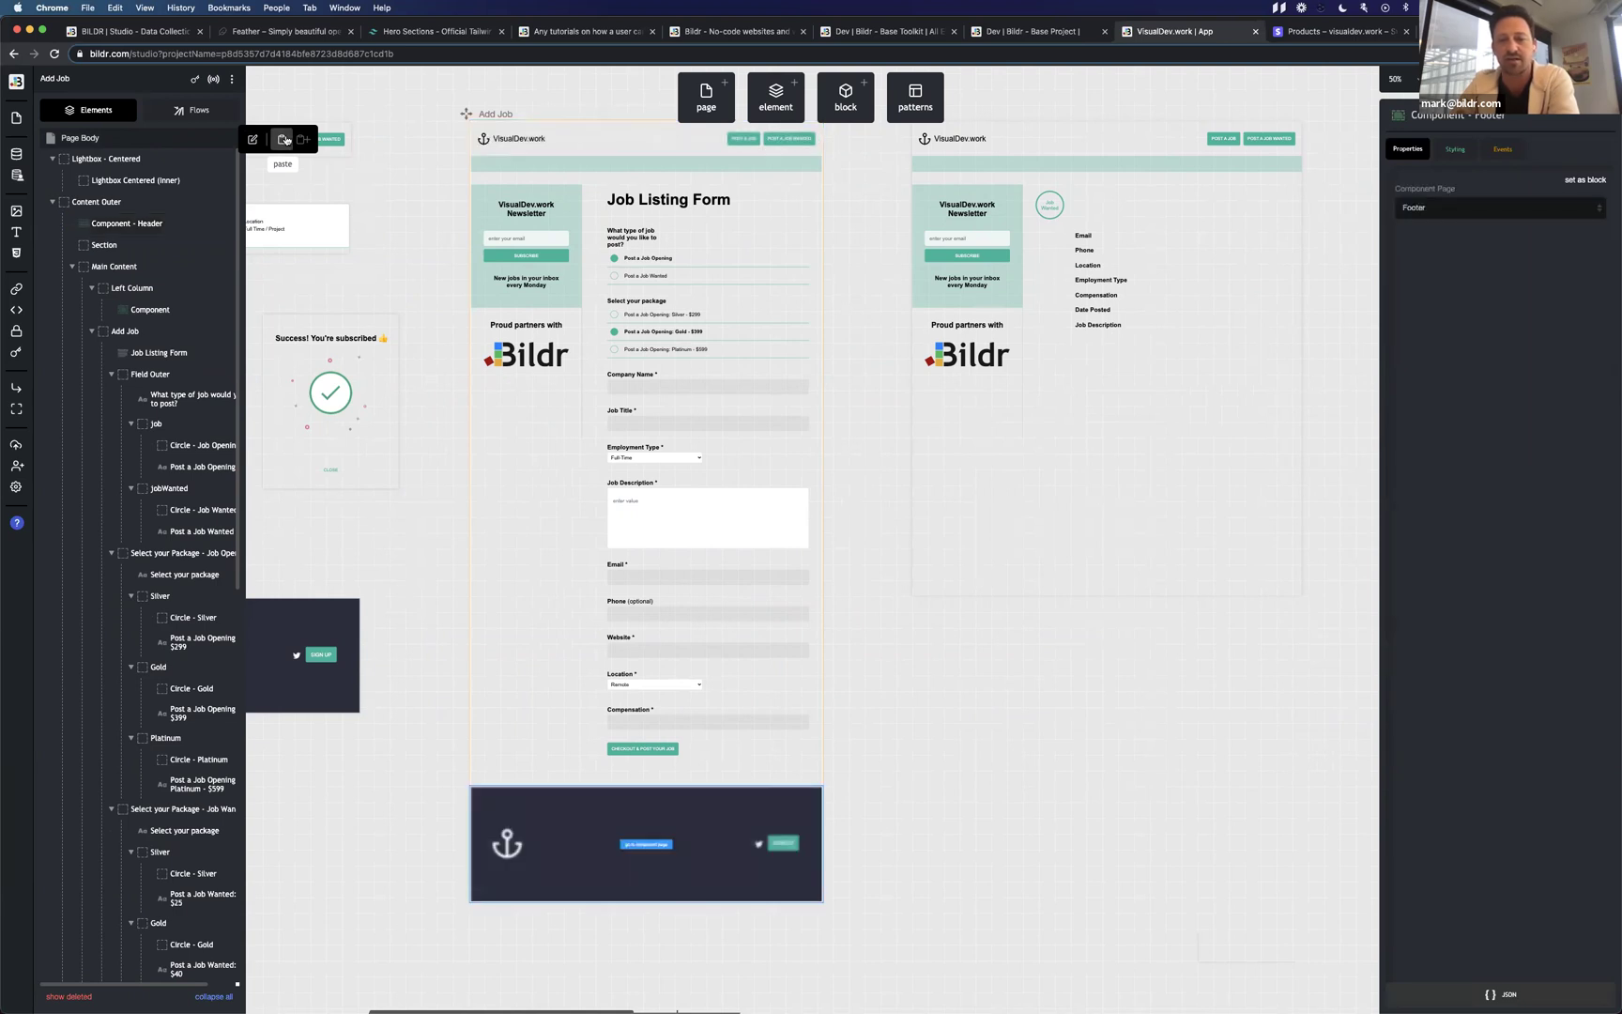
click(1065, 147)
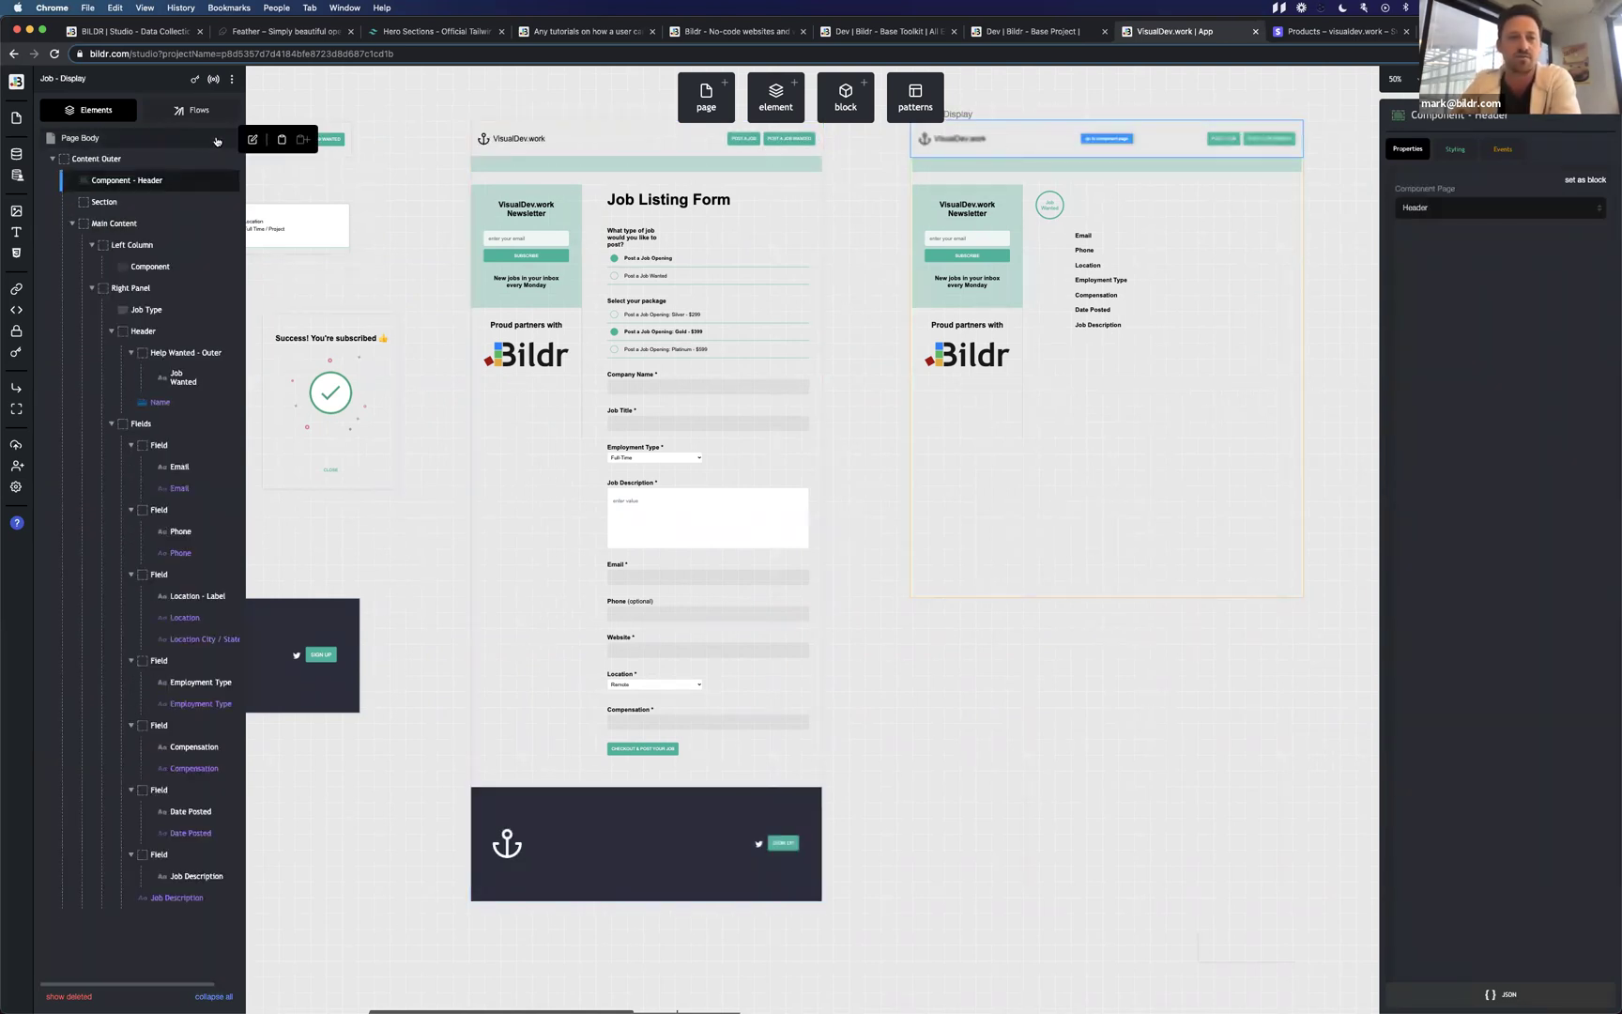
click(281, 139)
Paste the same footer into the Edit Job and Admin pages.
scroll(708, 295, right, 10)
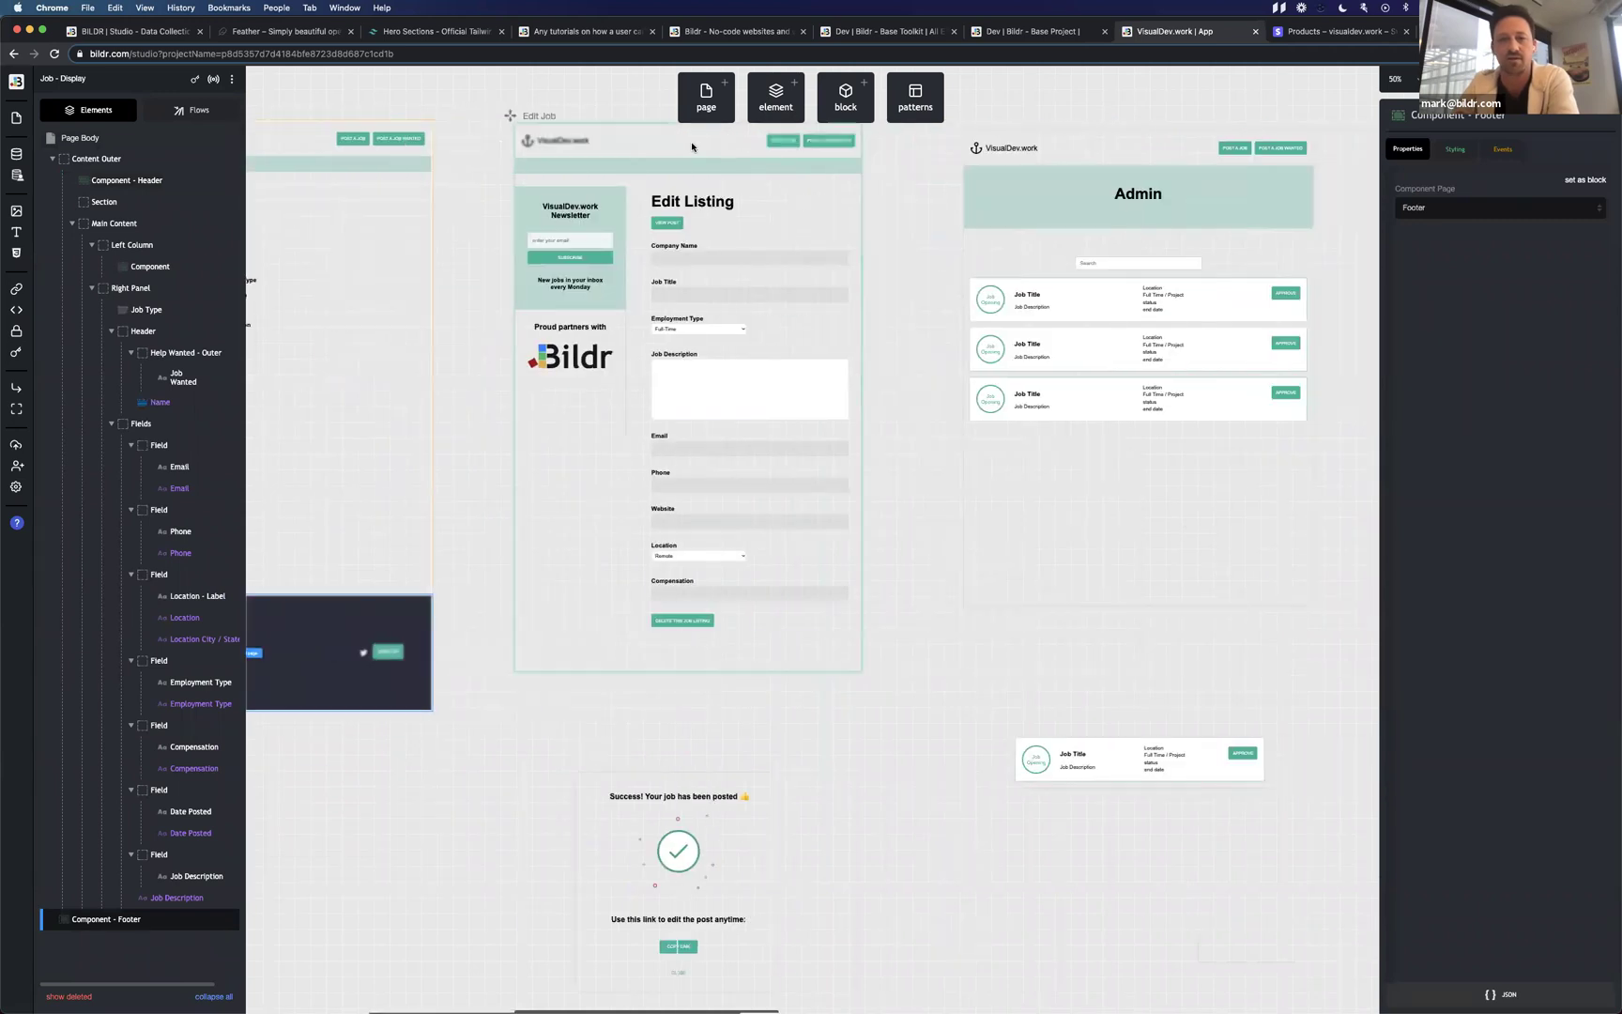
click(692, 146)
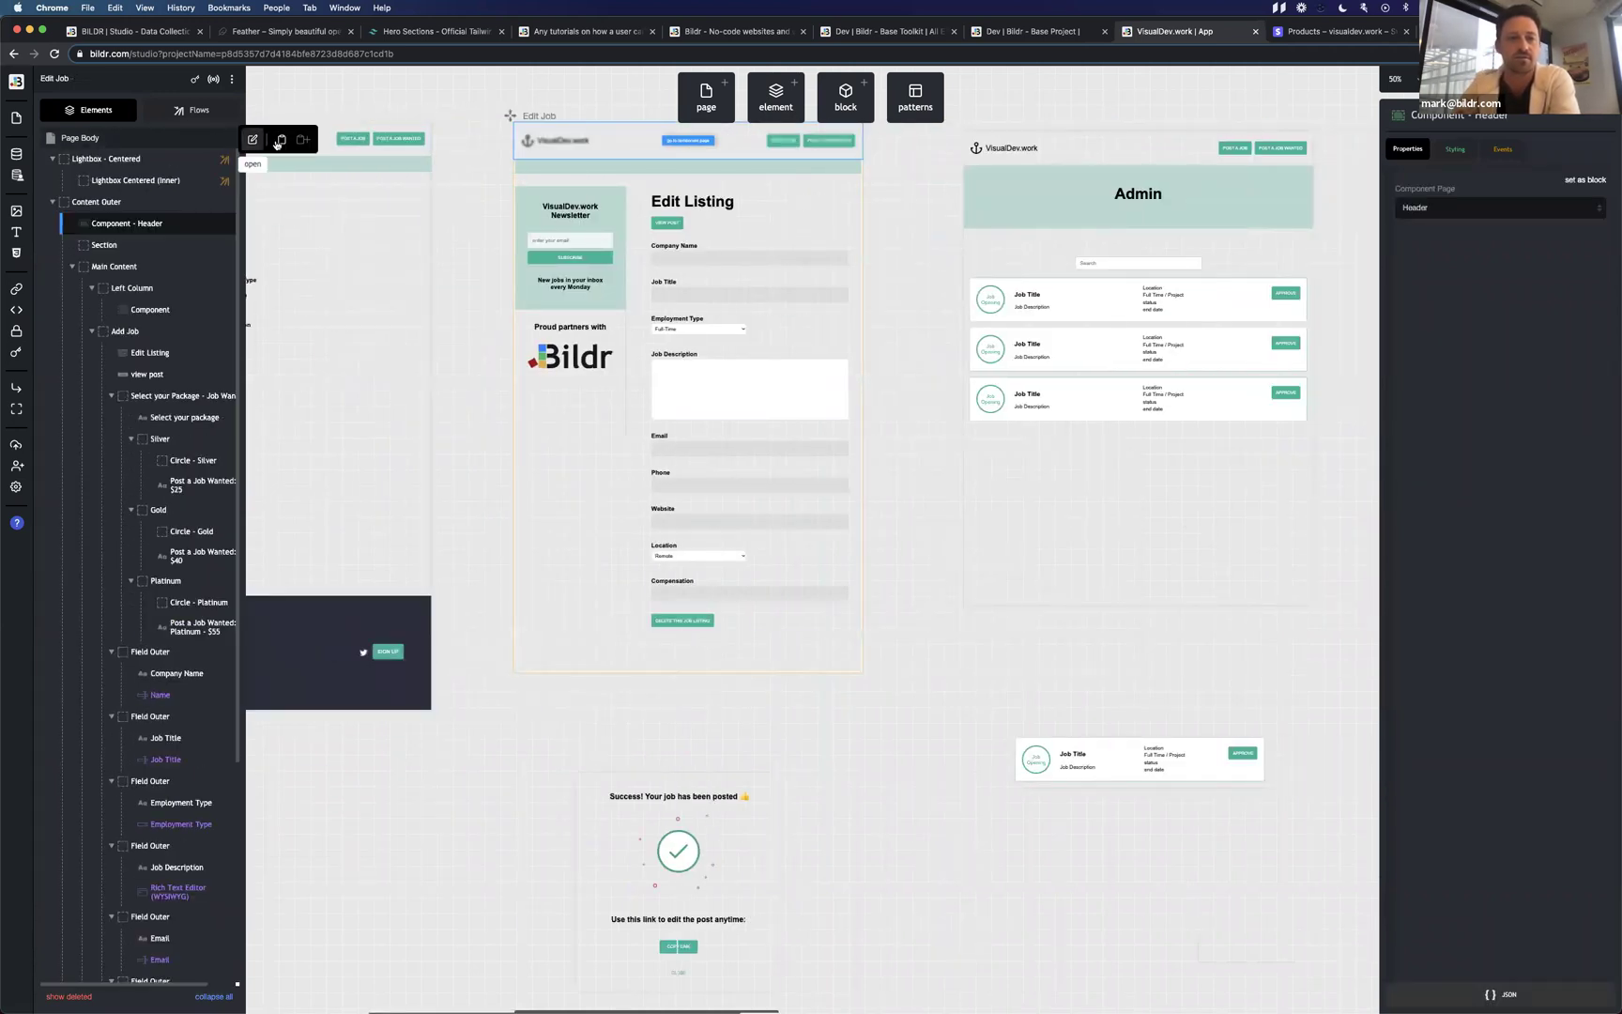
click(281, 138)
click(1153, 154)
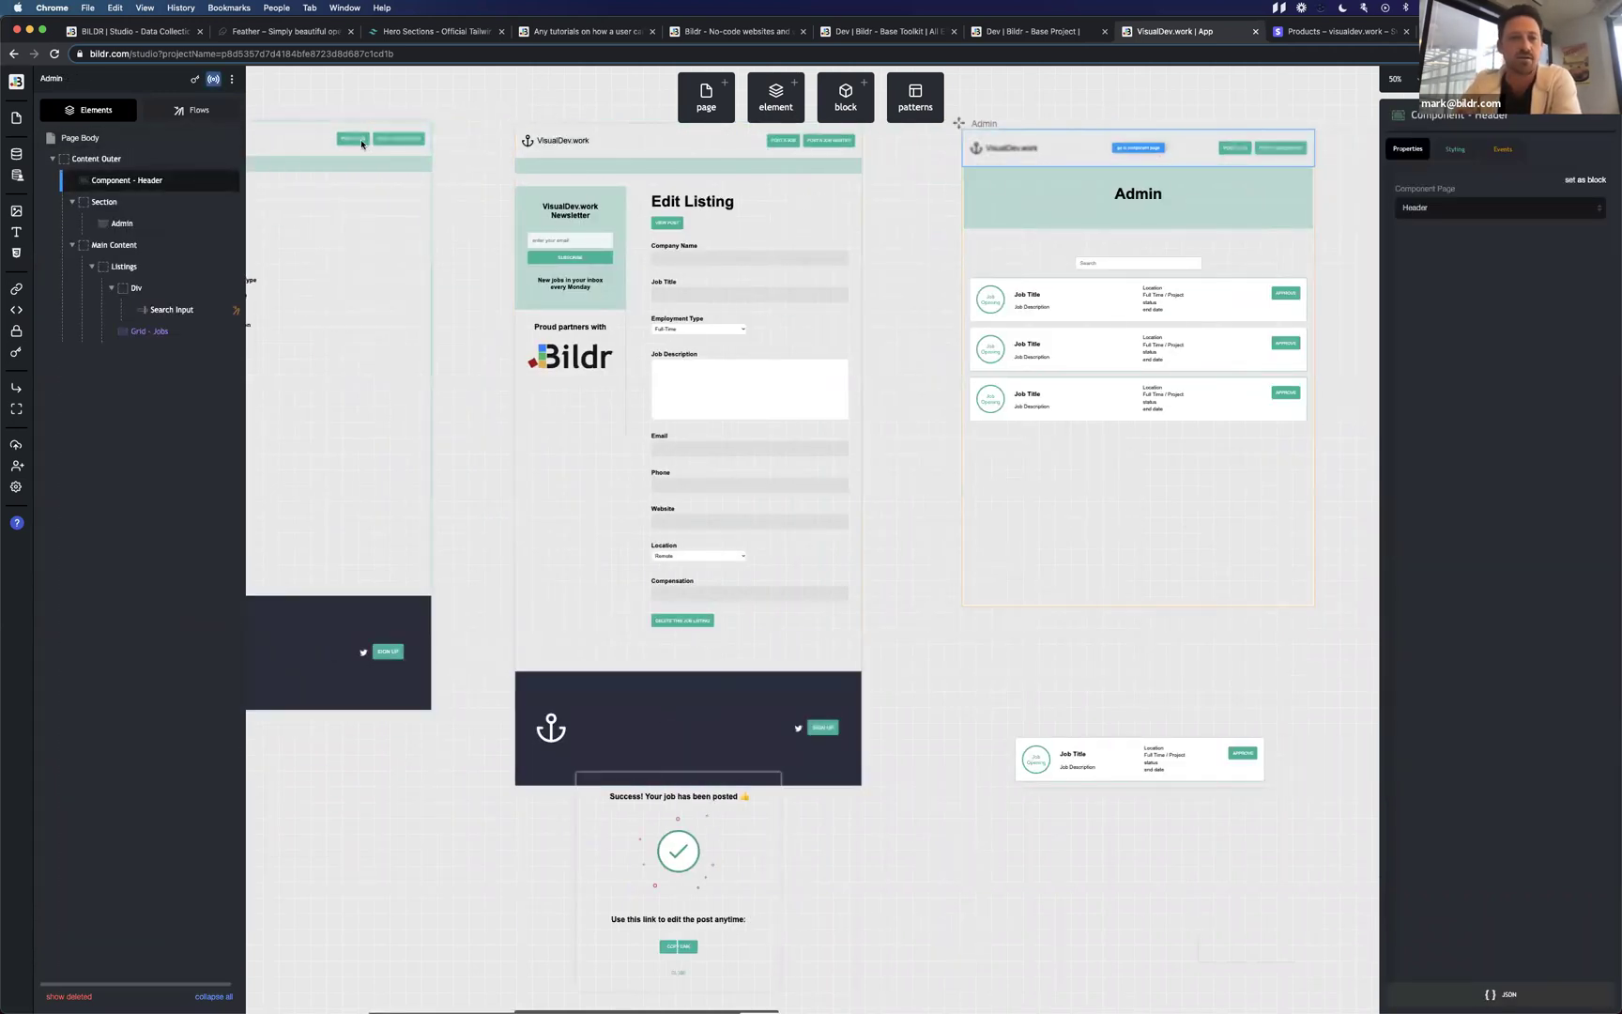
click(283, 139)
scroll(789, 409, right, 5)
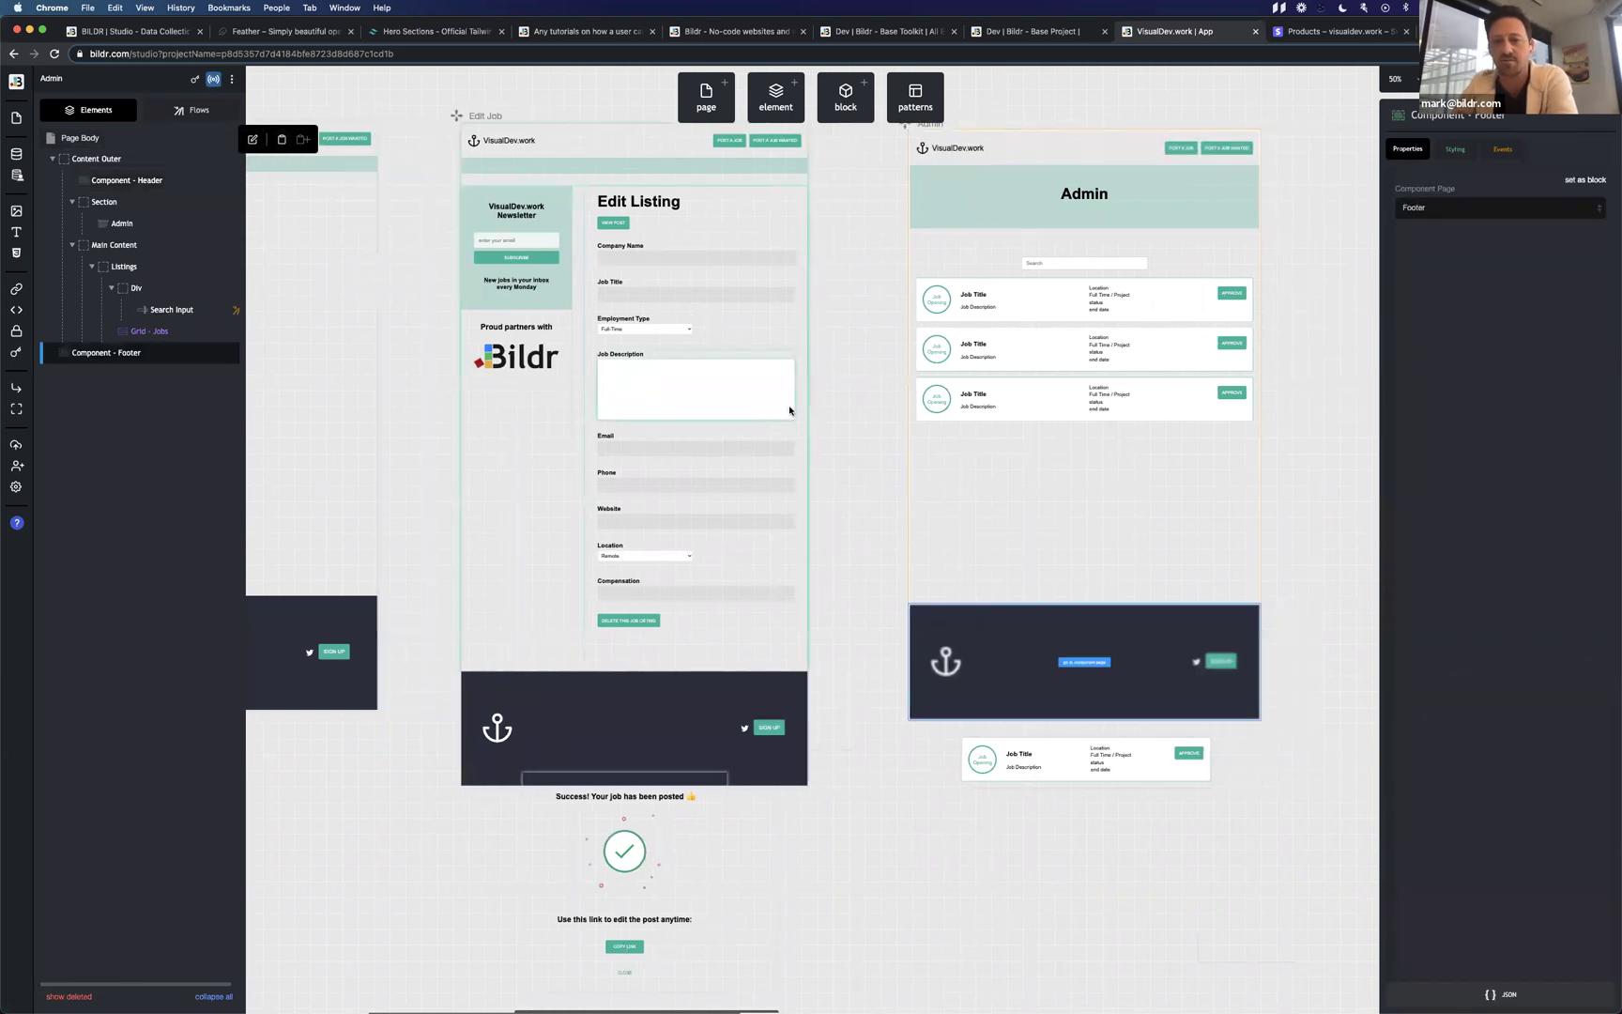
scroll(789, 410, down, 3)
scroll(790, 410, down, 3)
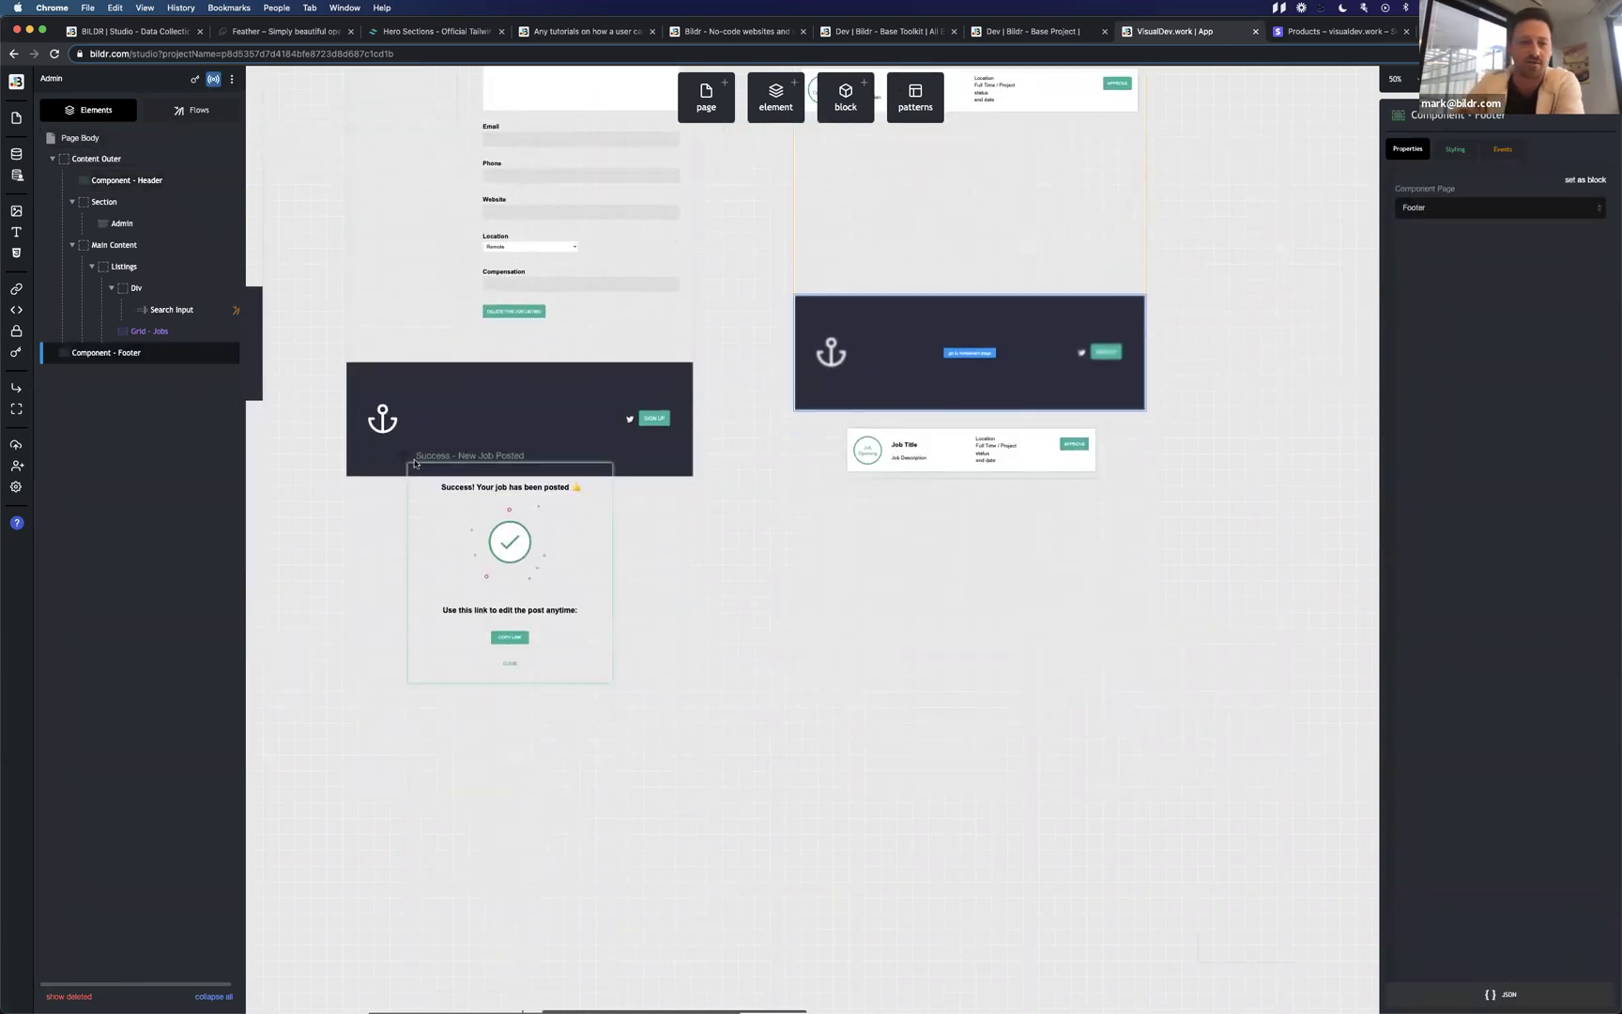
click(405, 535)
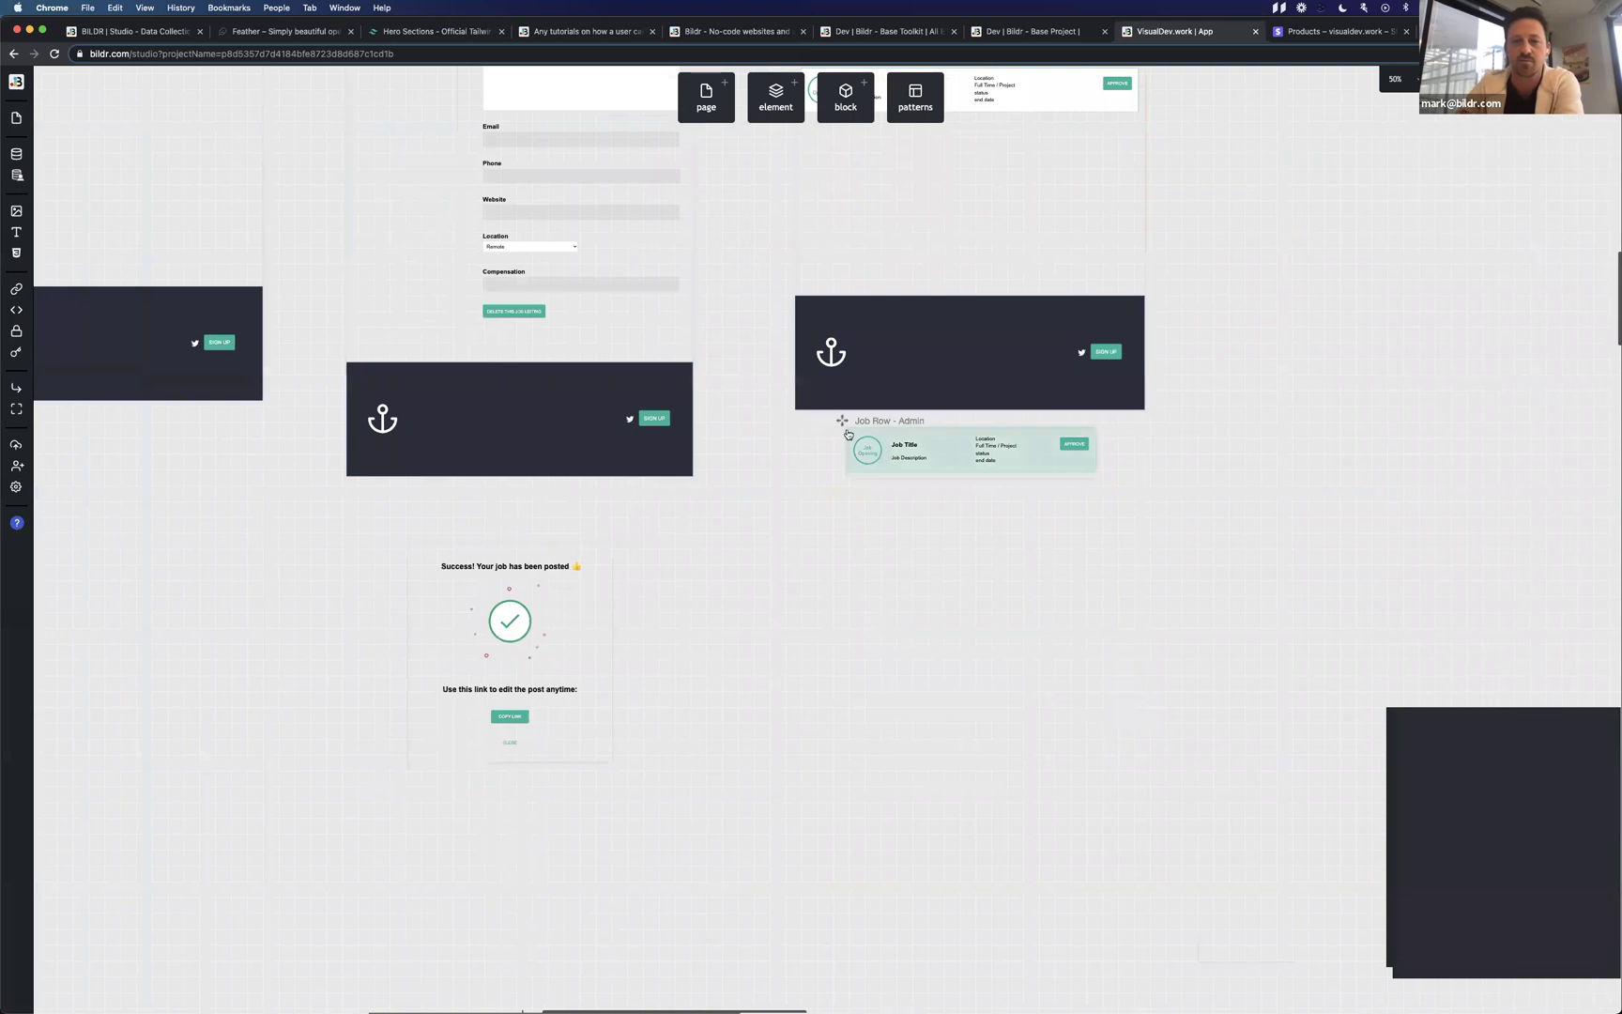
Scroll the canvas to the Add Job page's Job Listing Form, then switch desktops to the live site.
drag(842, 420, 840, 460)
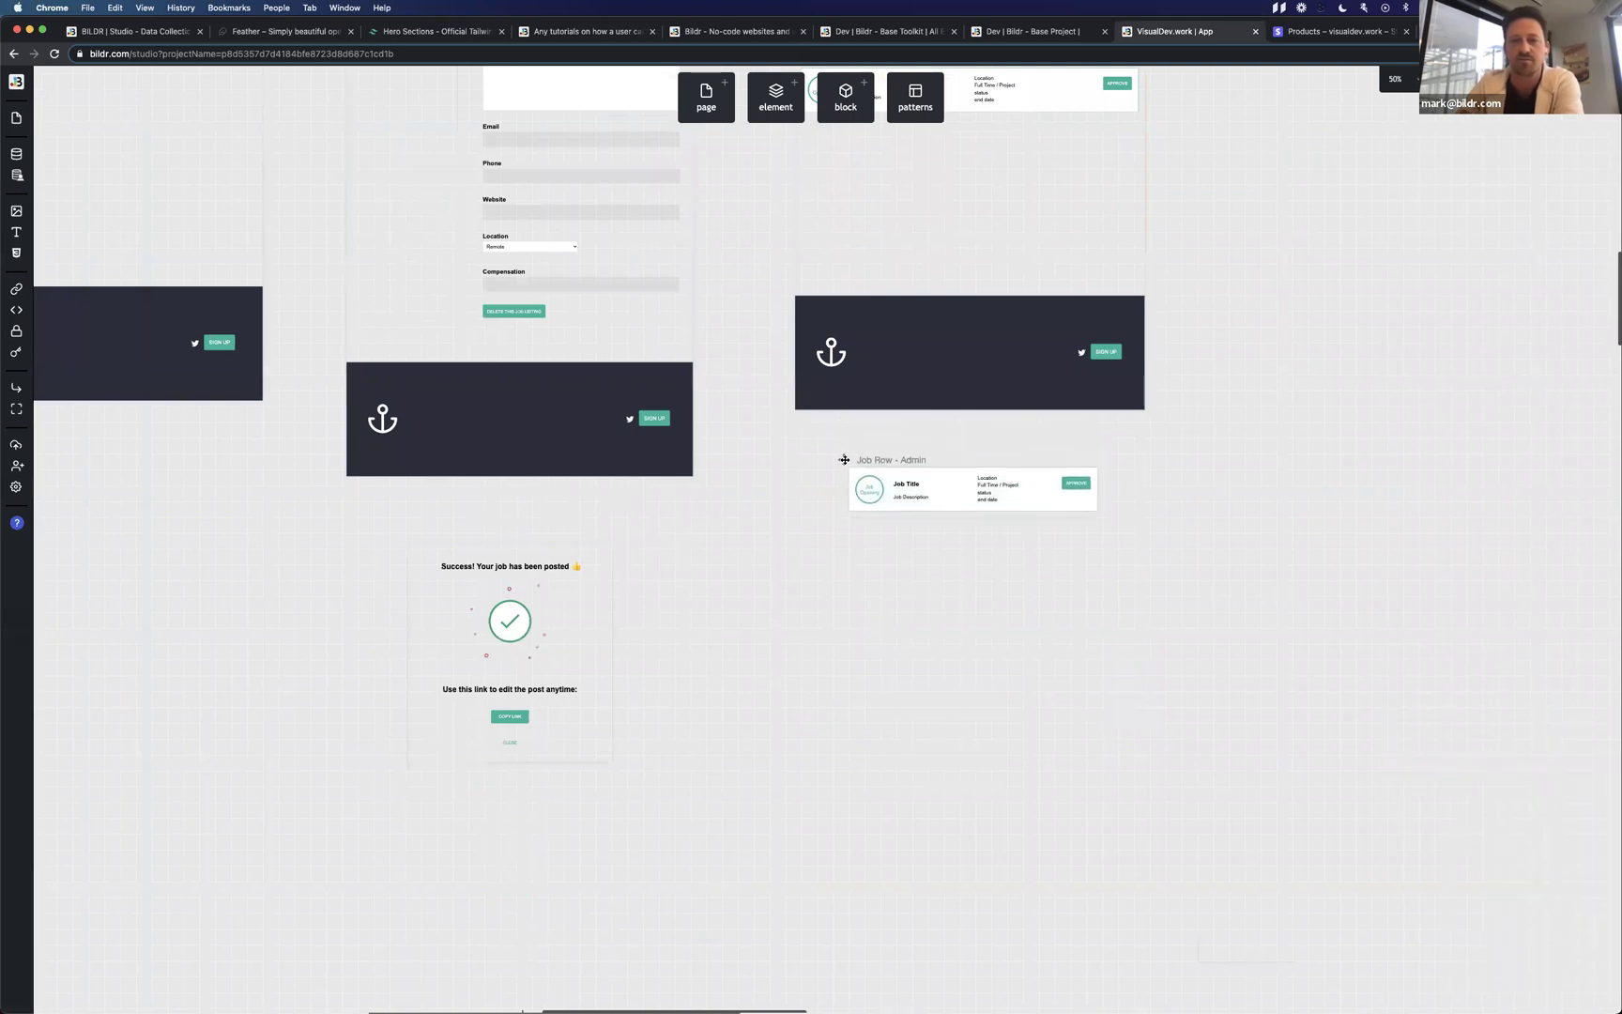
scroll(821, 563, up, 3)
scroll(822, 563, up, 2)
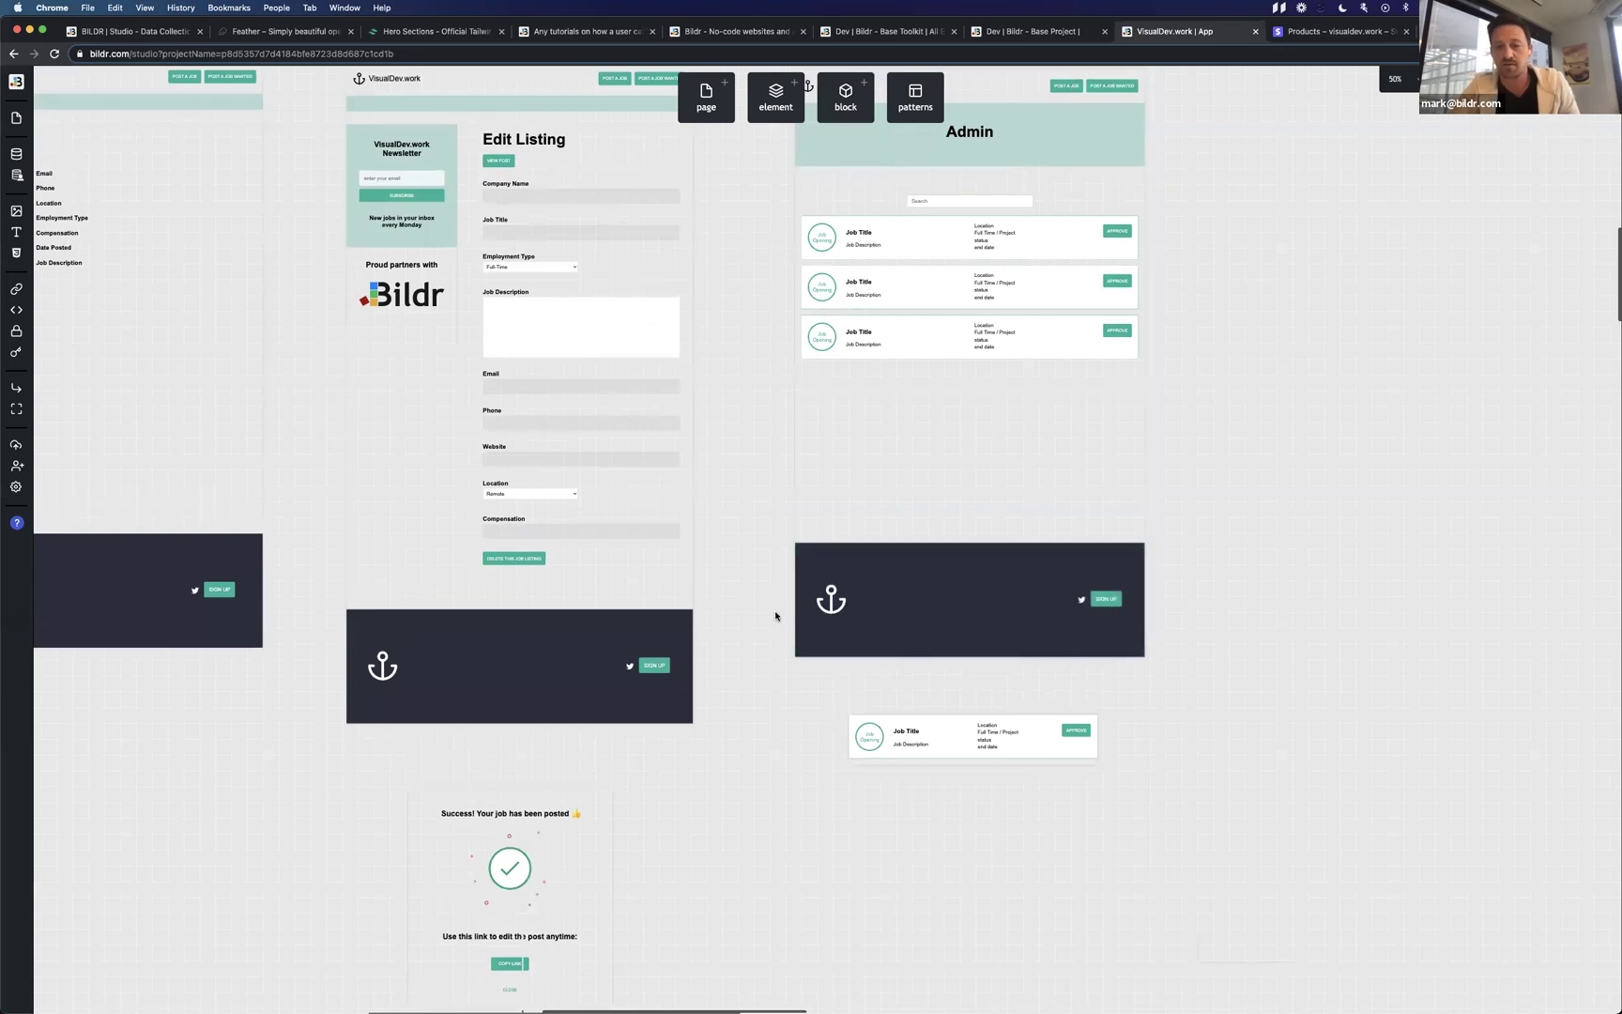
scroll(775, 616, left, 5)
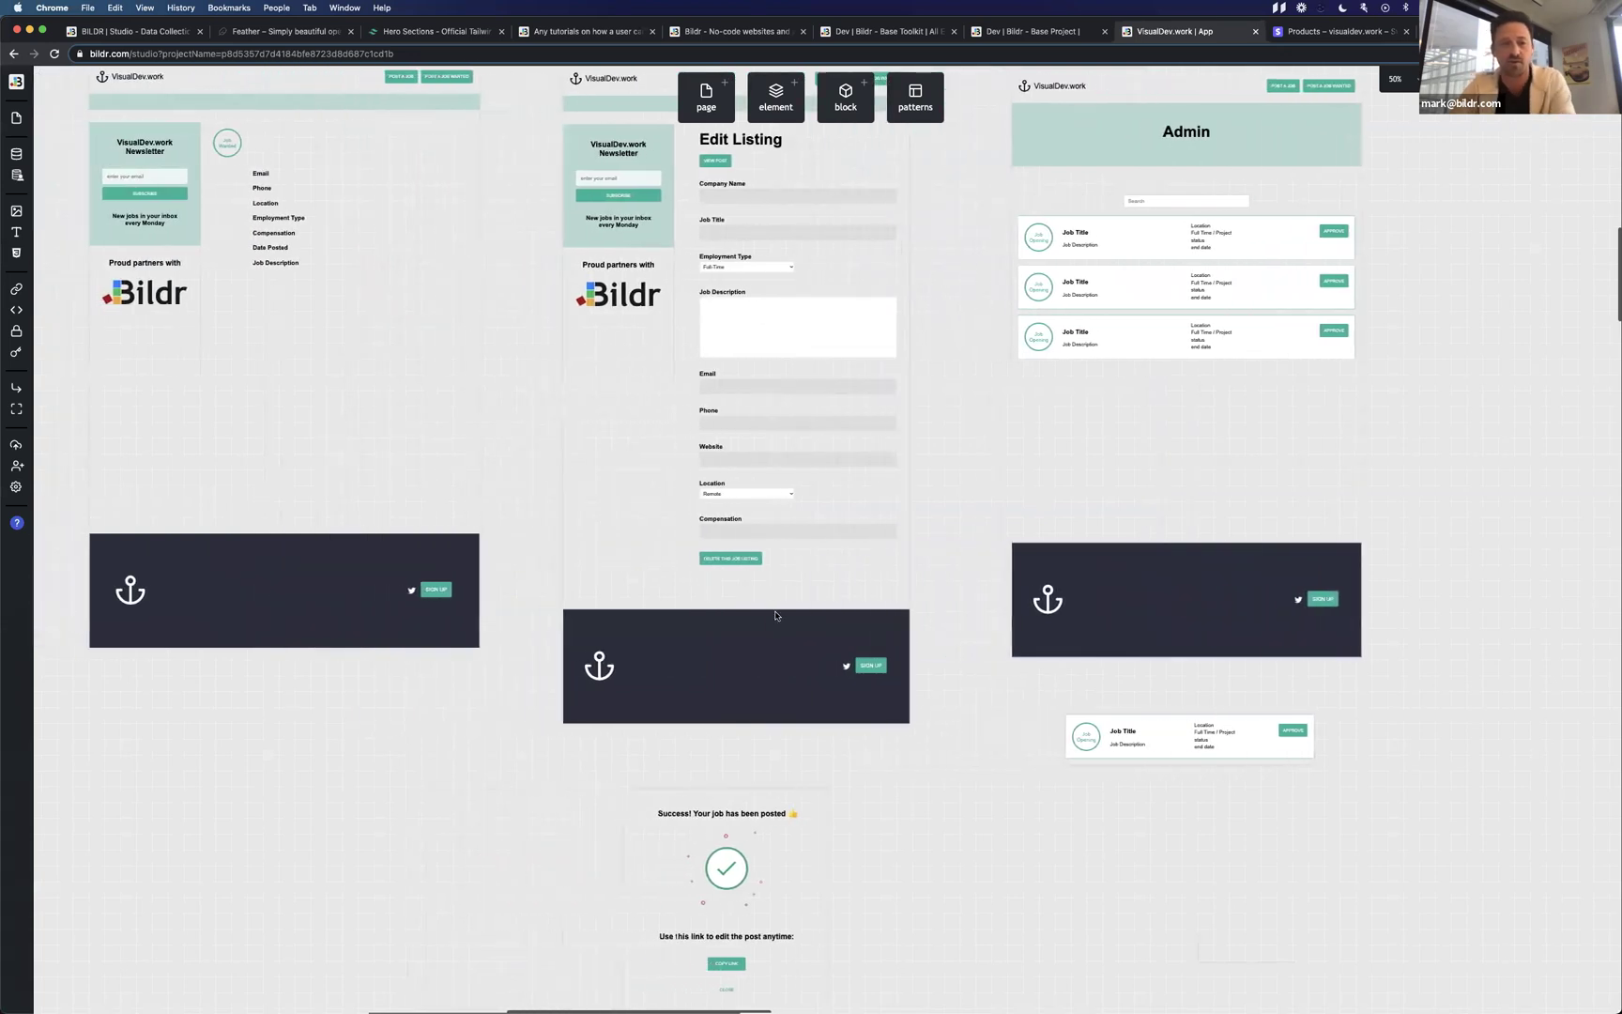
scroll(775, 616, up, 2)
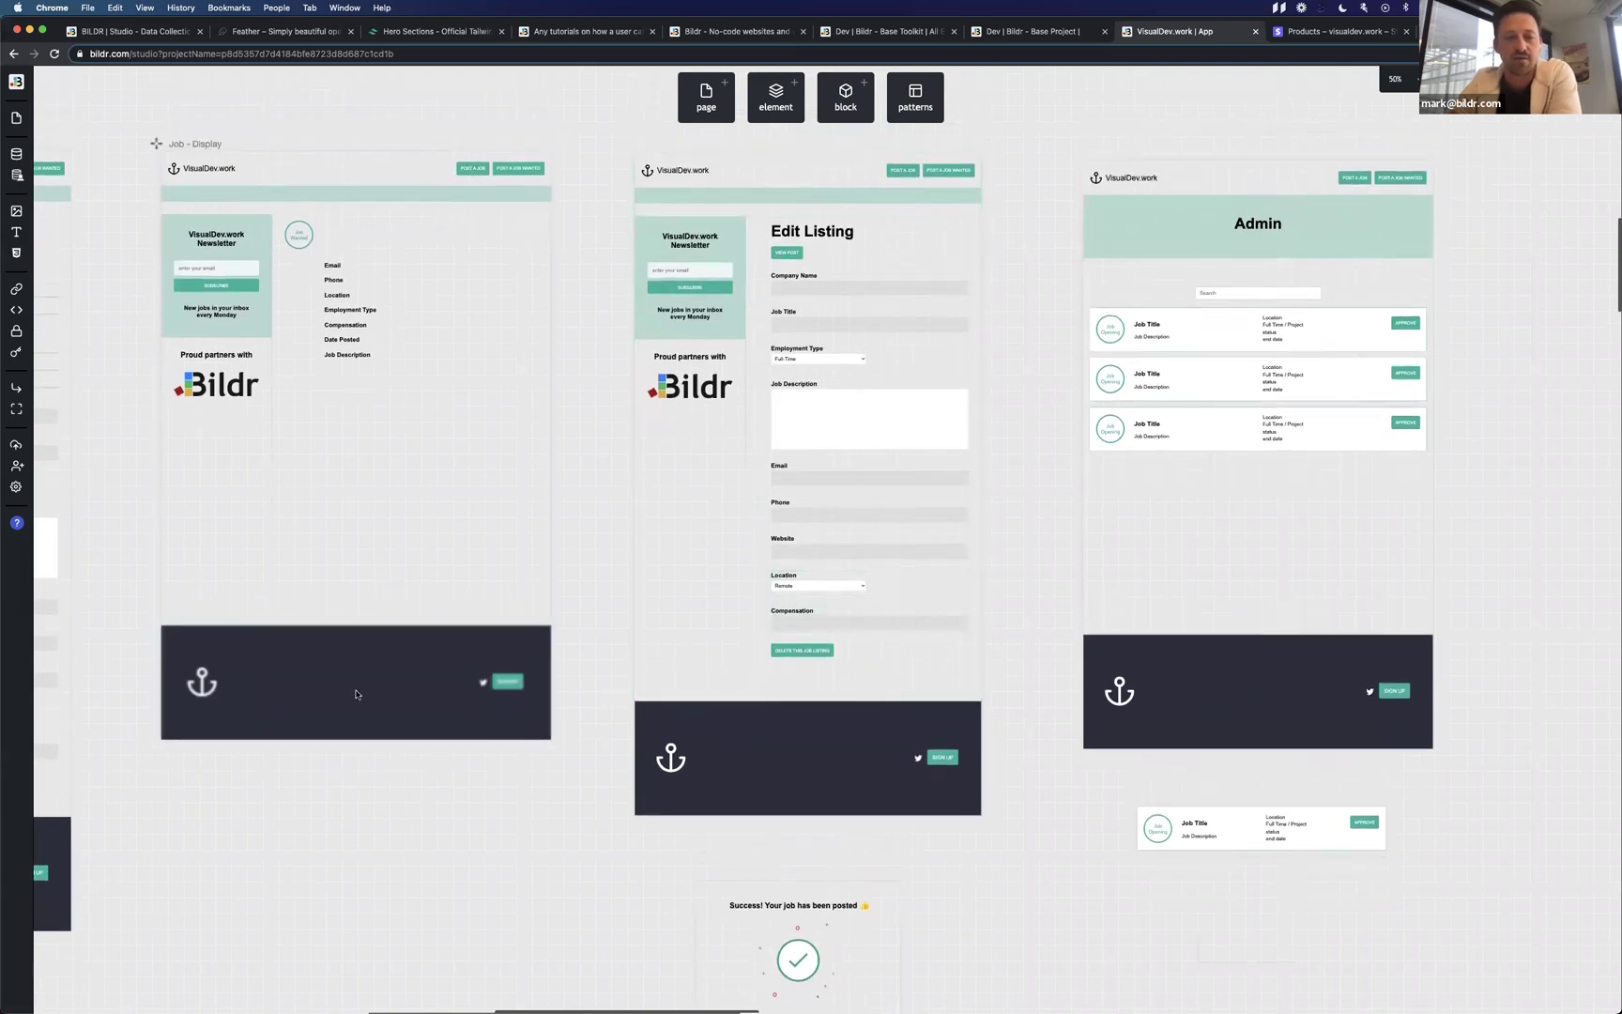
click(354, 690)
scroll(519, 785, left, 7)
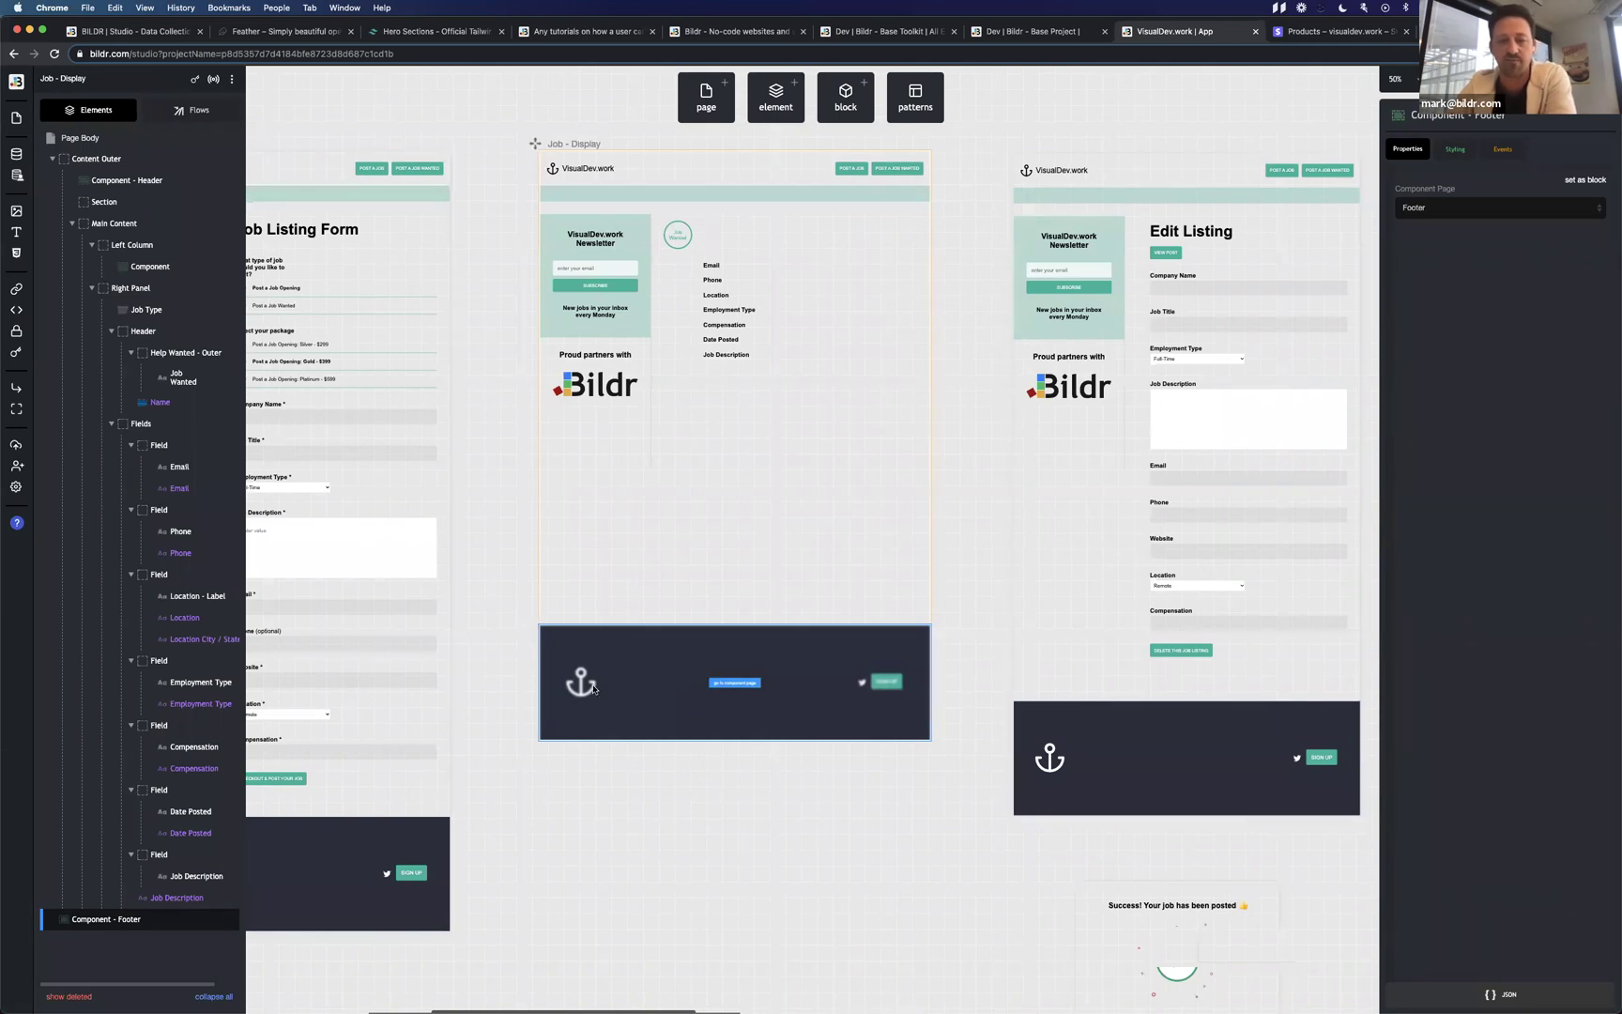
scroll(901, 655, right, 10)
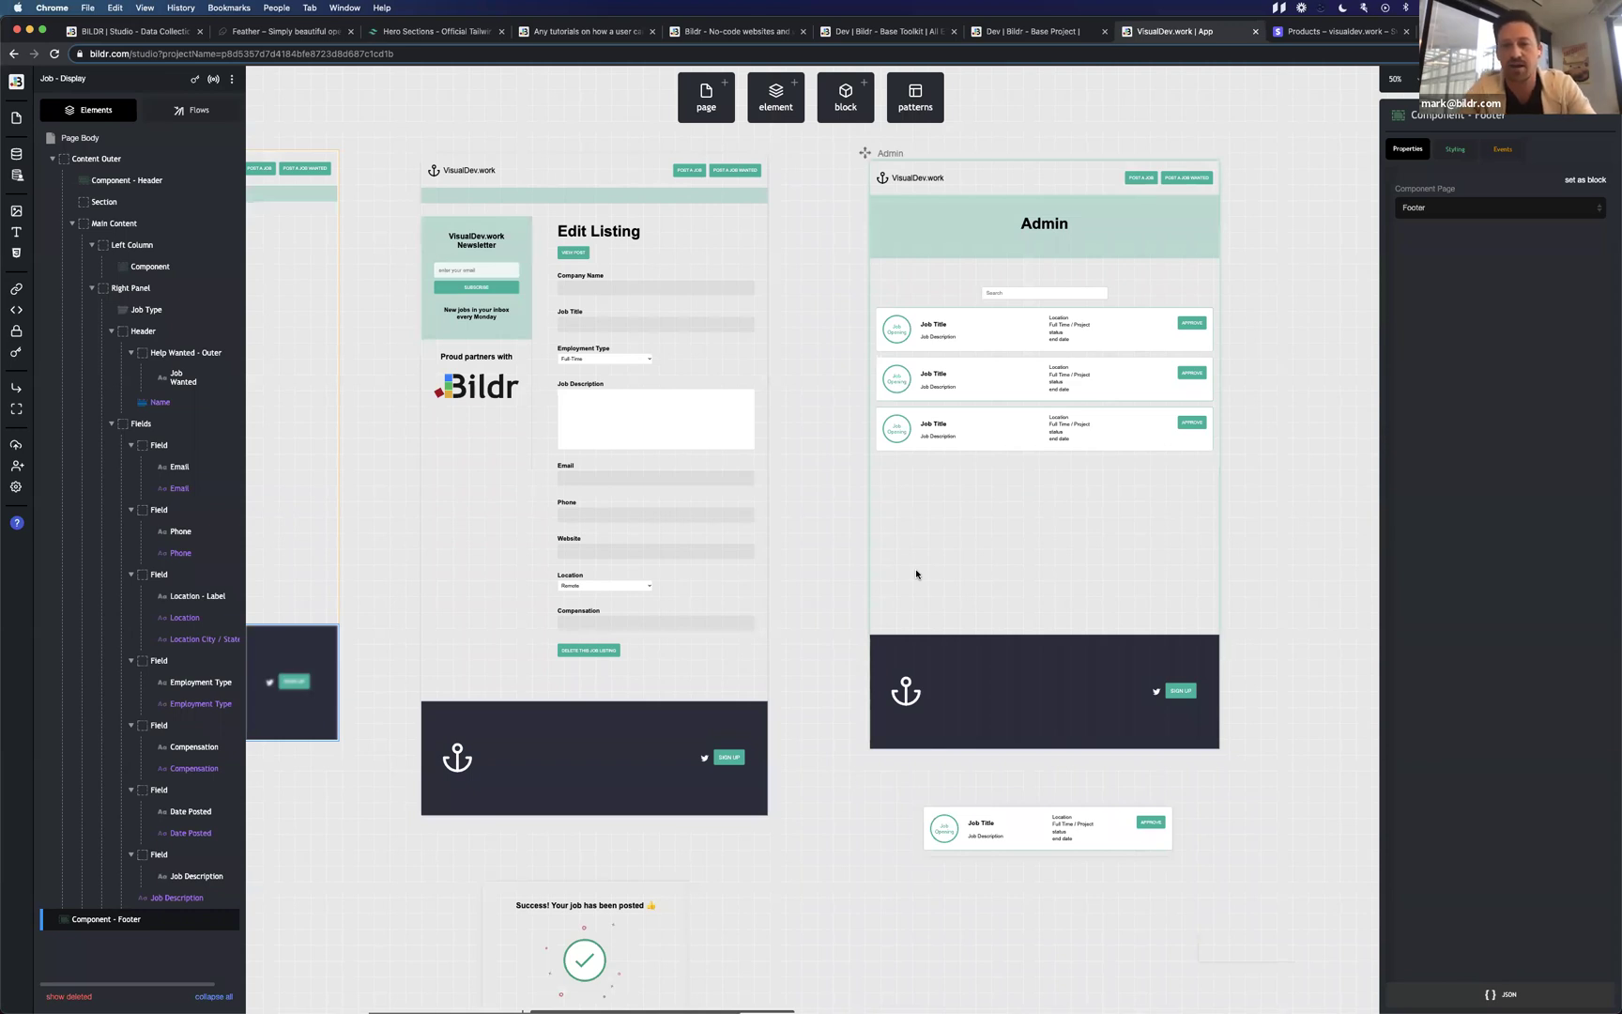
scroll(916, 573, left, 18)
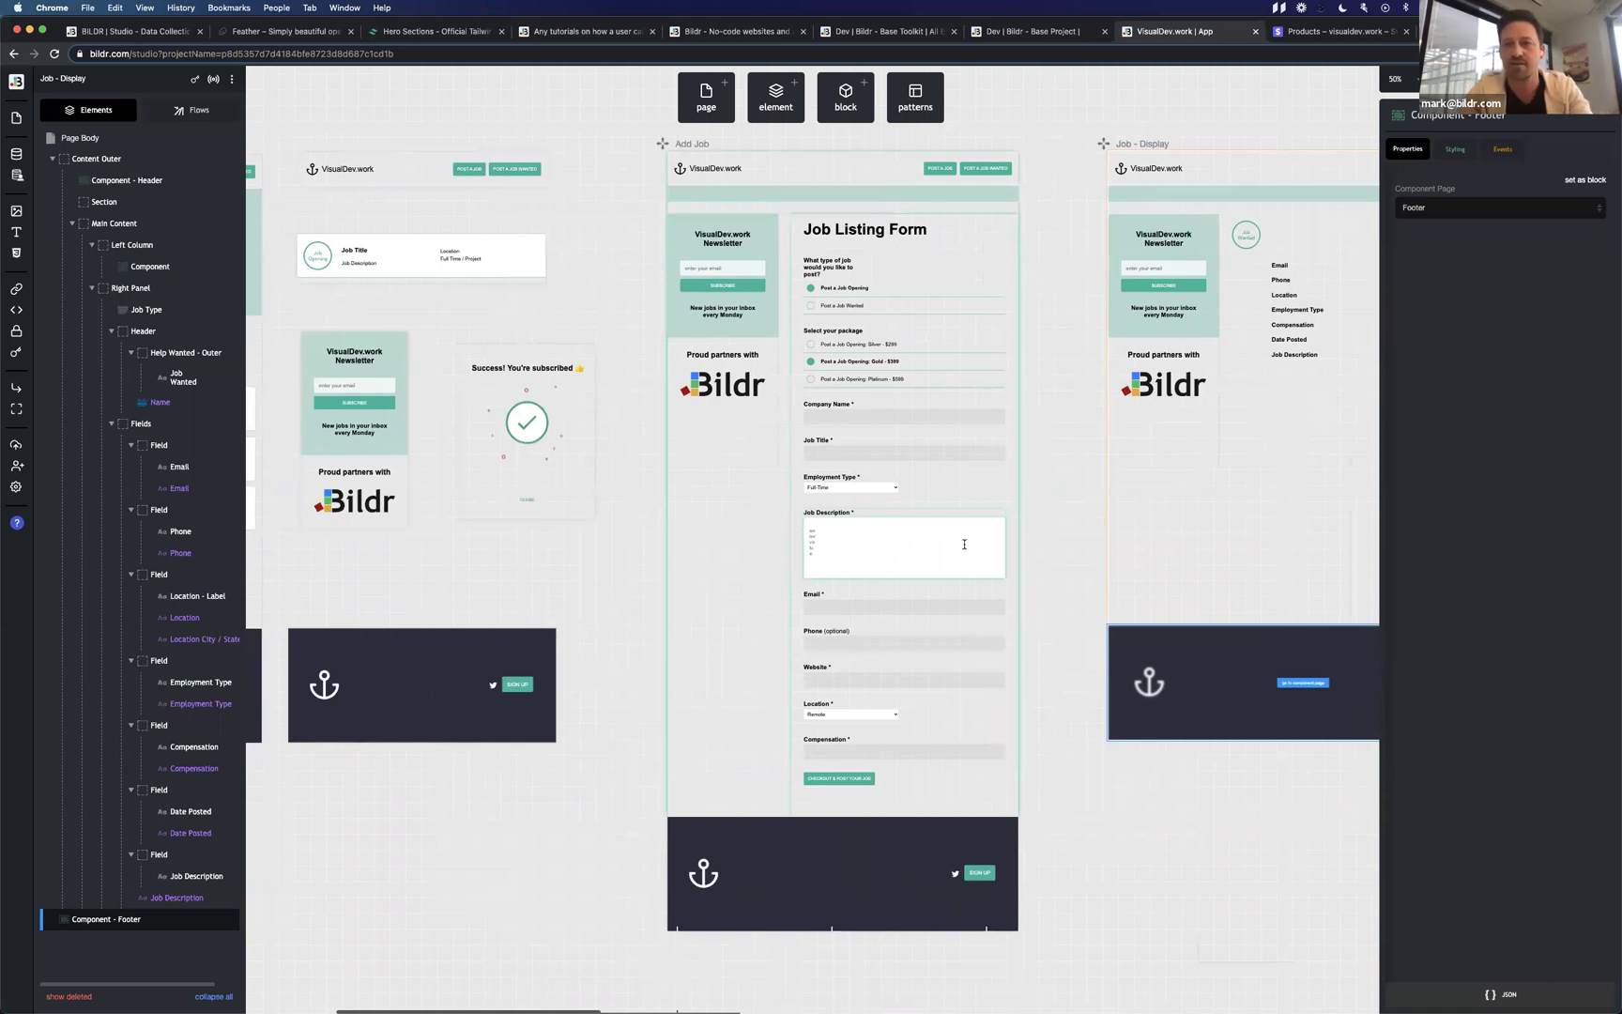
key(ctrl+Right)
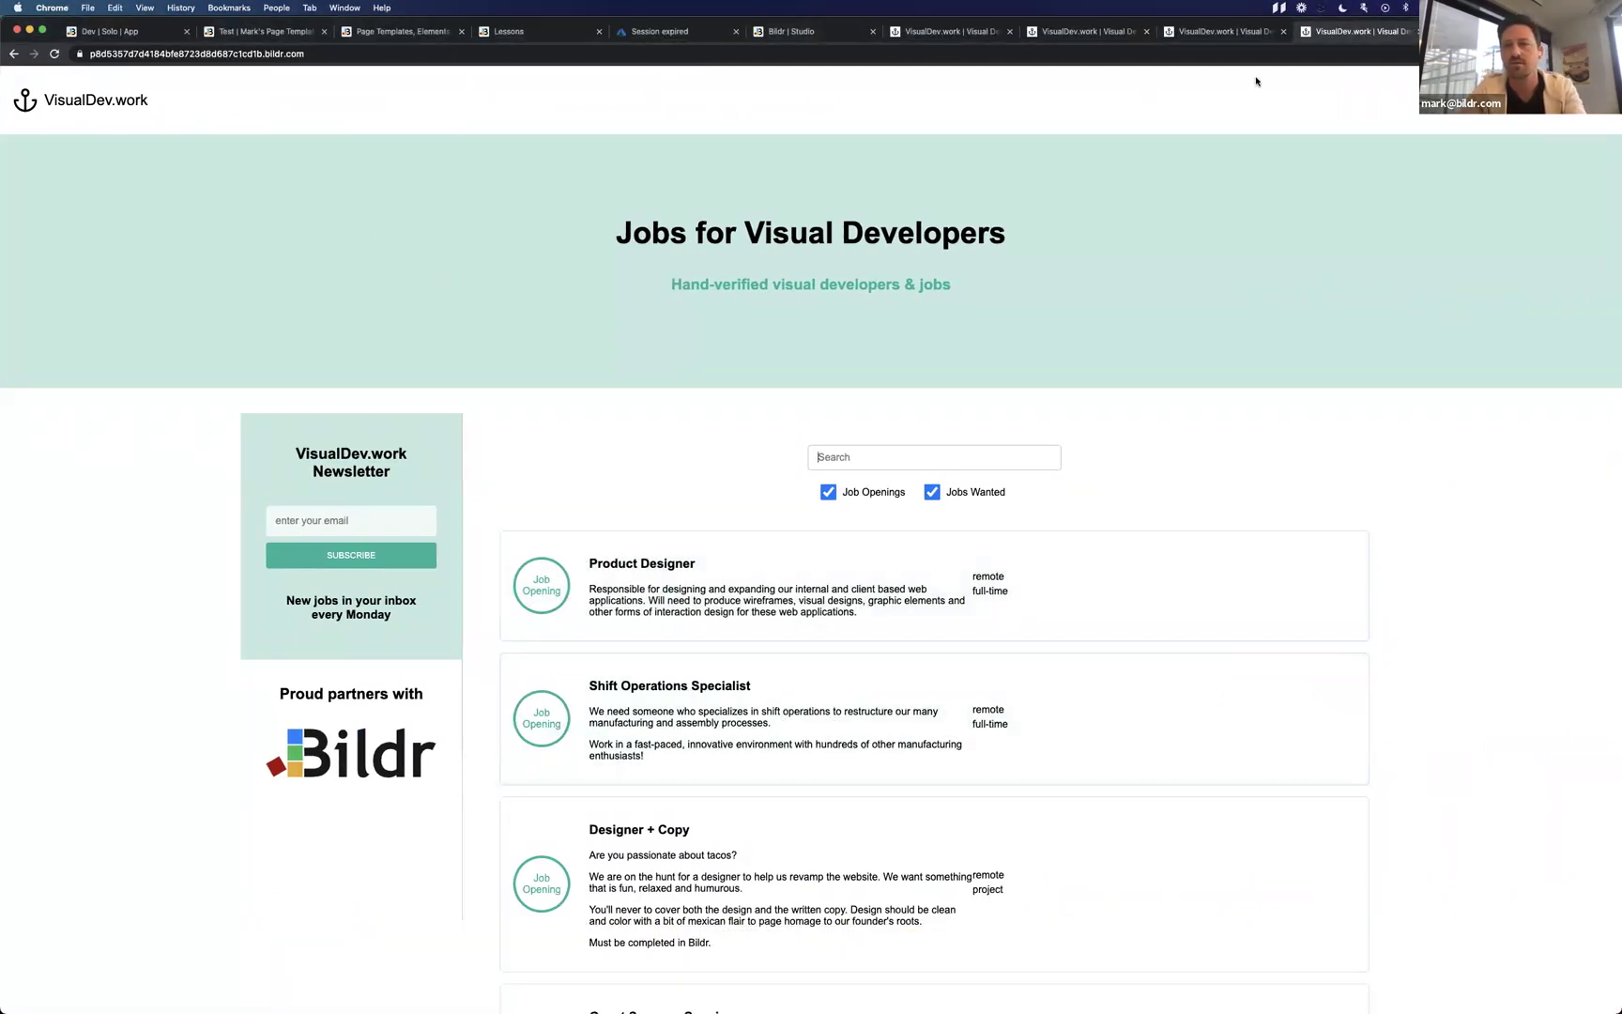
Load the site at visualdev.work, then highlight 'VisualDev.work' in the newsletter heading and the address.
click(1283, 55)
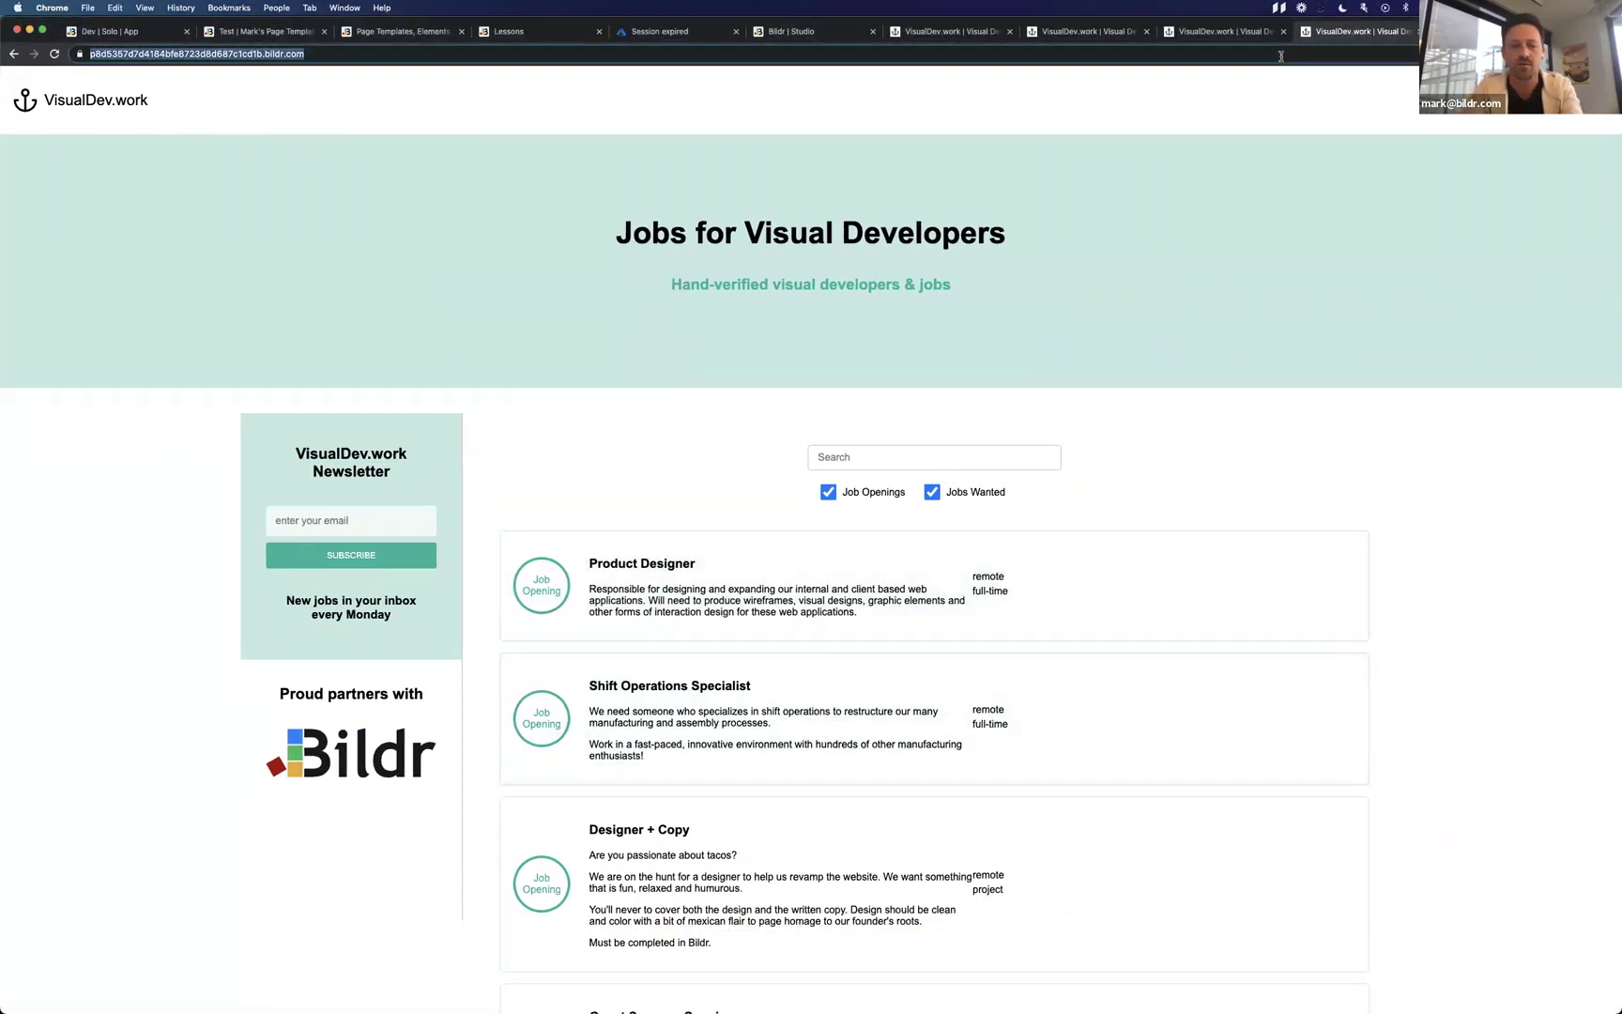
text(visualdev.work)
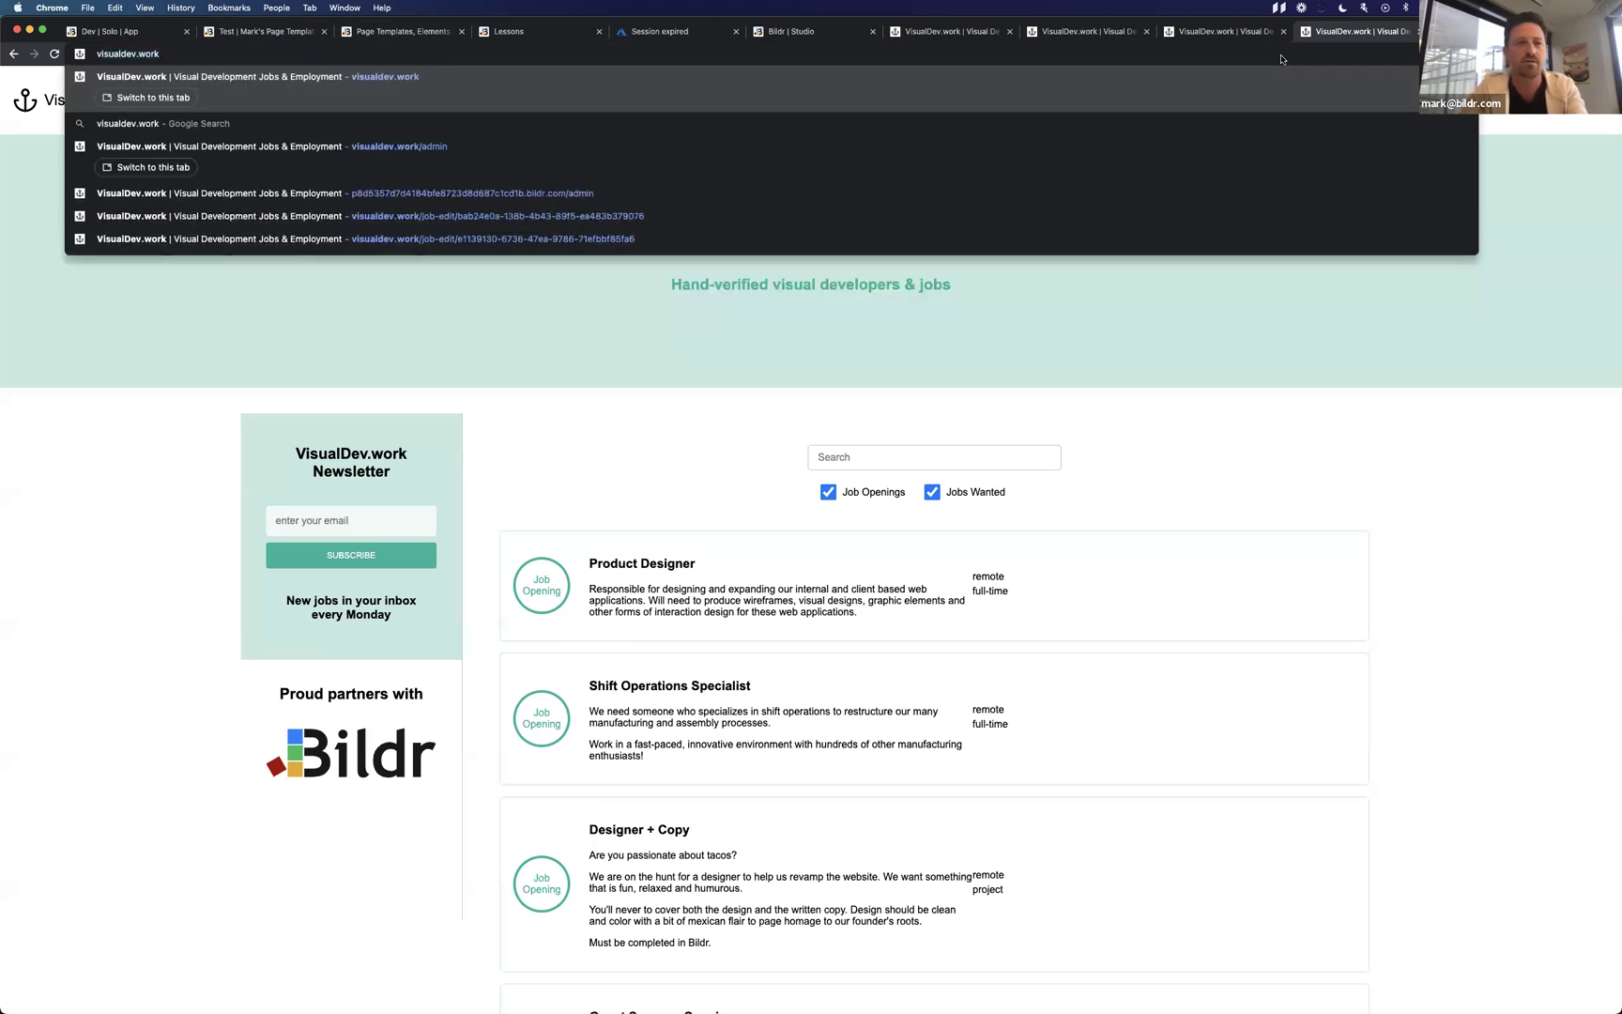
key(Return)
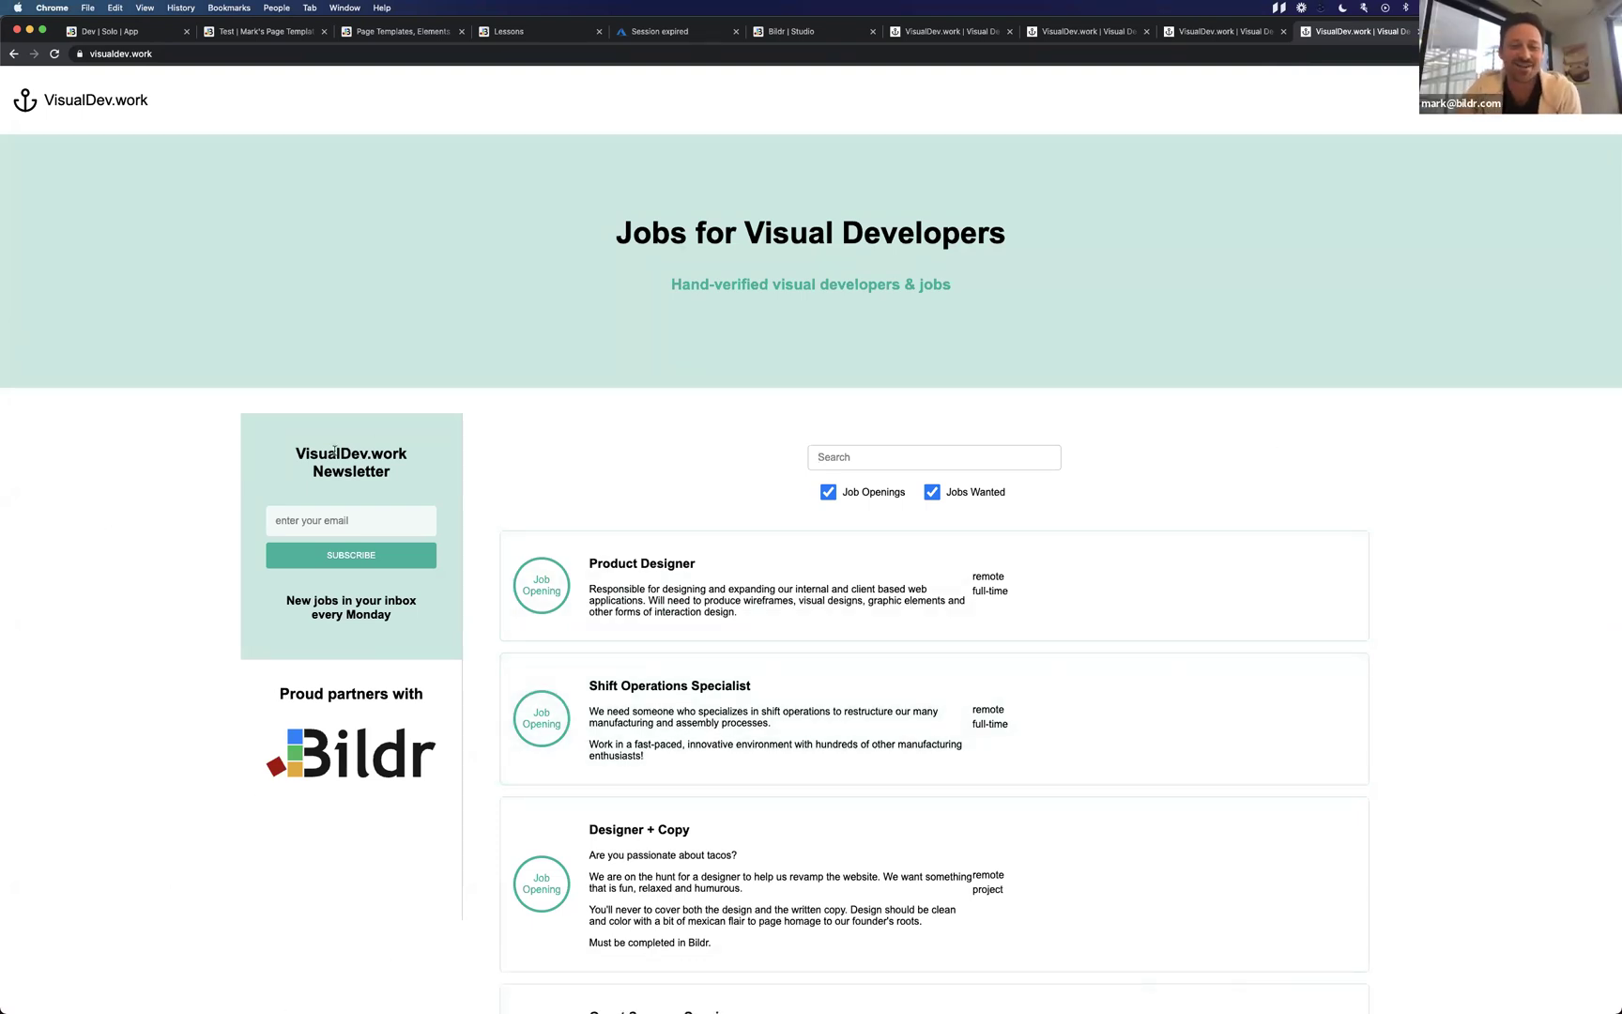
drag(295, 453, 415, 452)
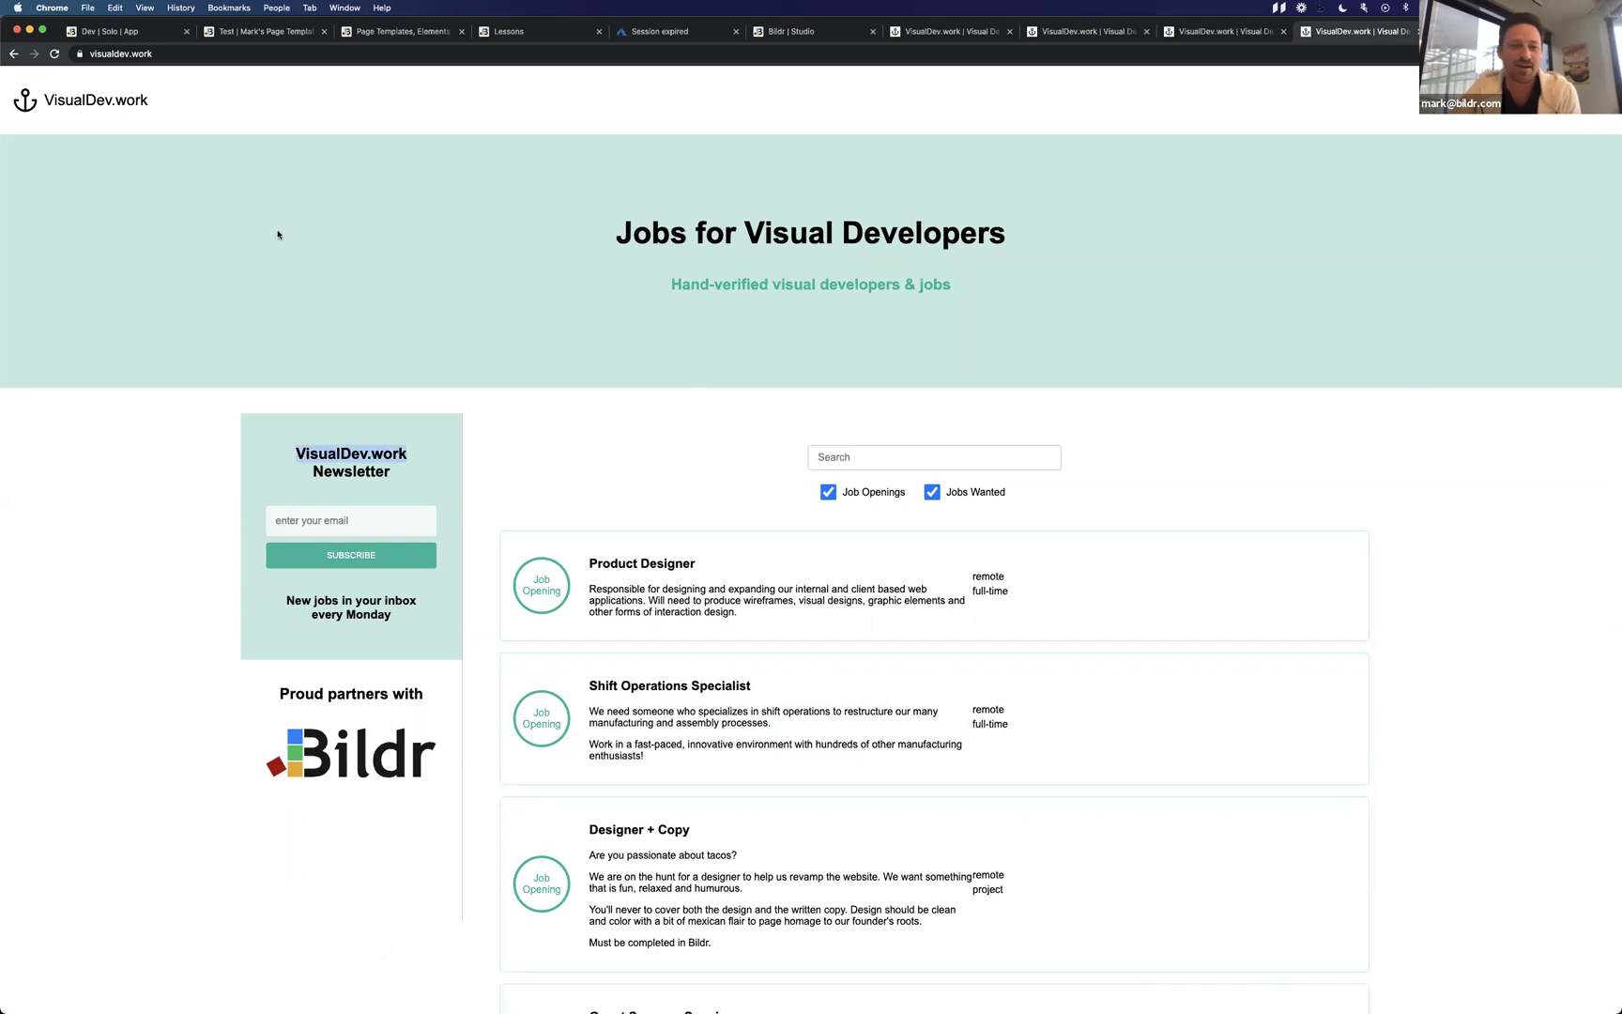
click(122, 53)
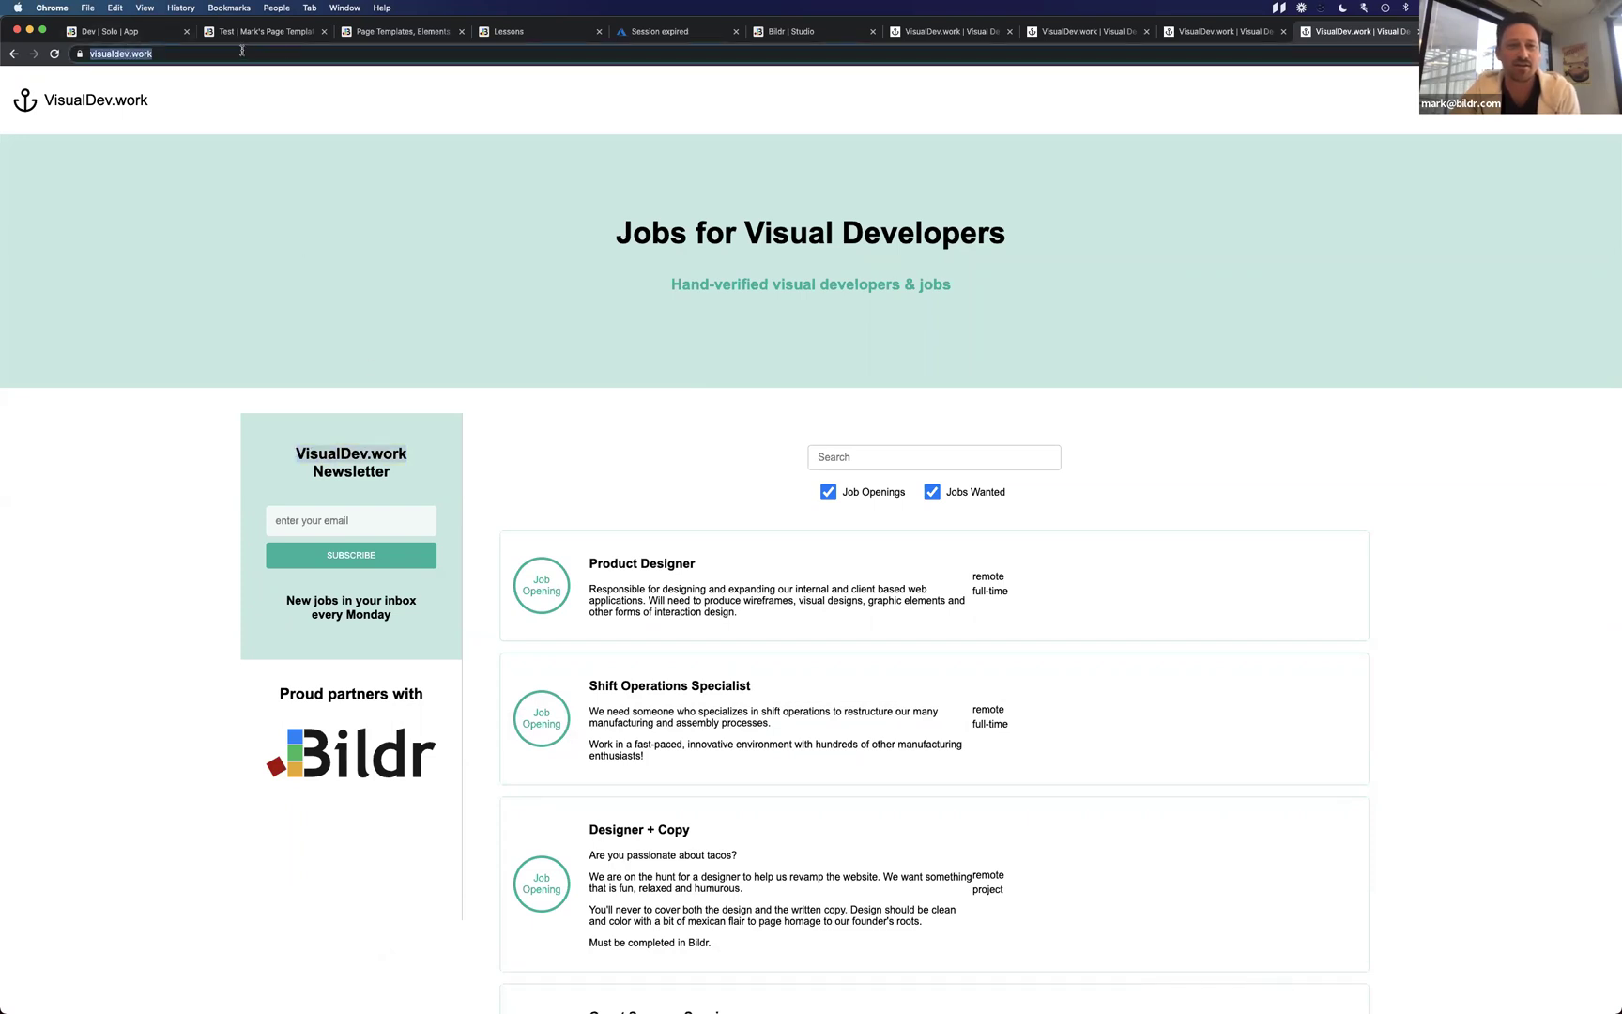
click(288, 94)
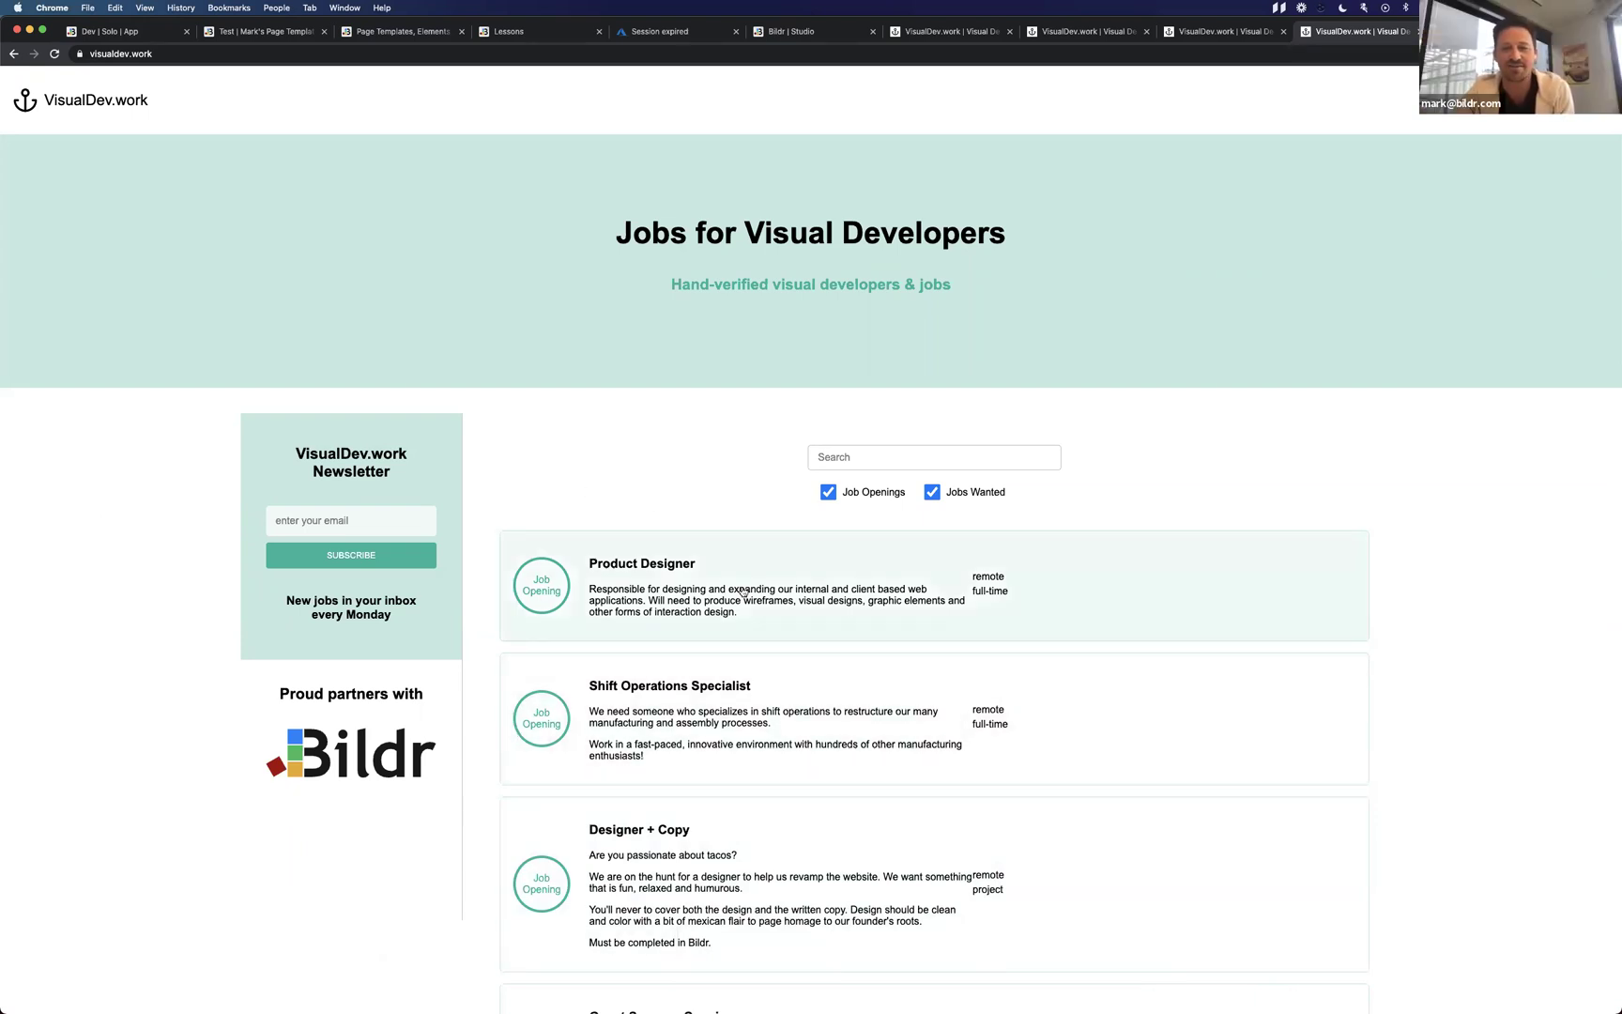
scroll(822, 629, down, 5)
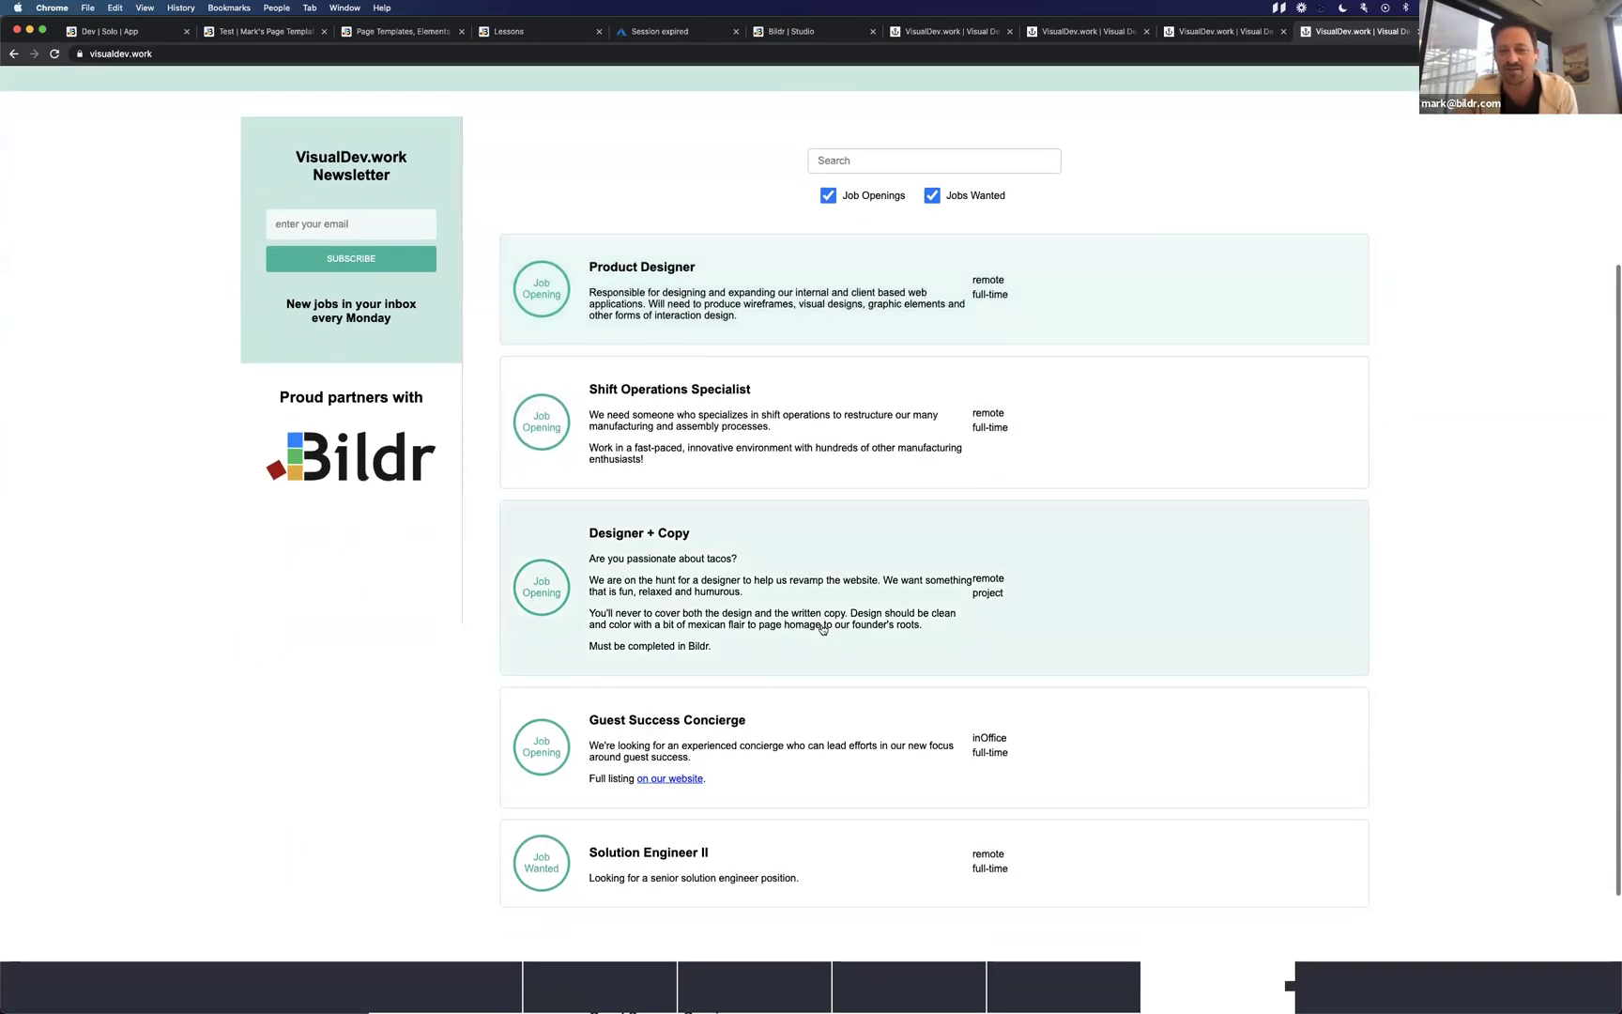
scroll(822, 629, down, 4)
scroll(818, 685, up, 10)
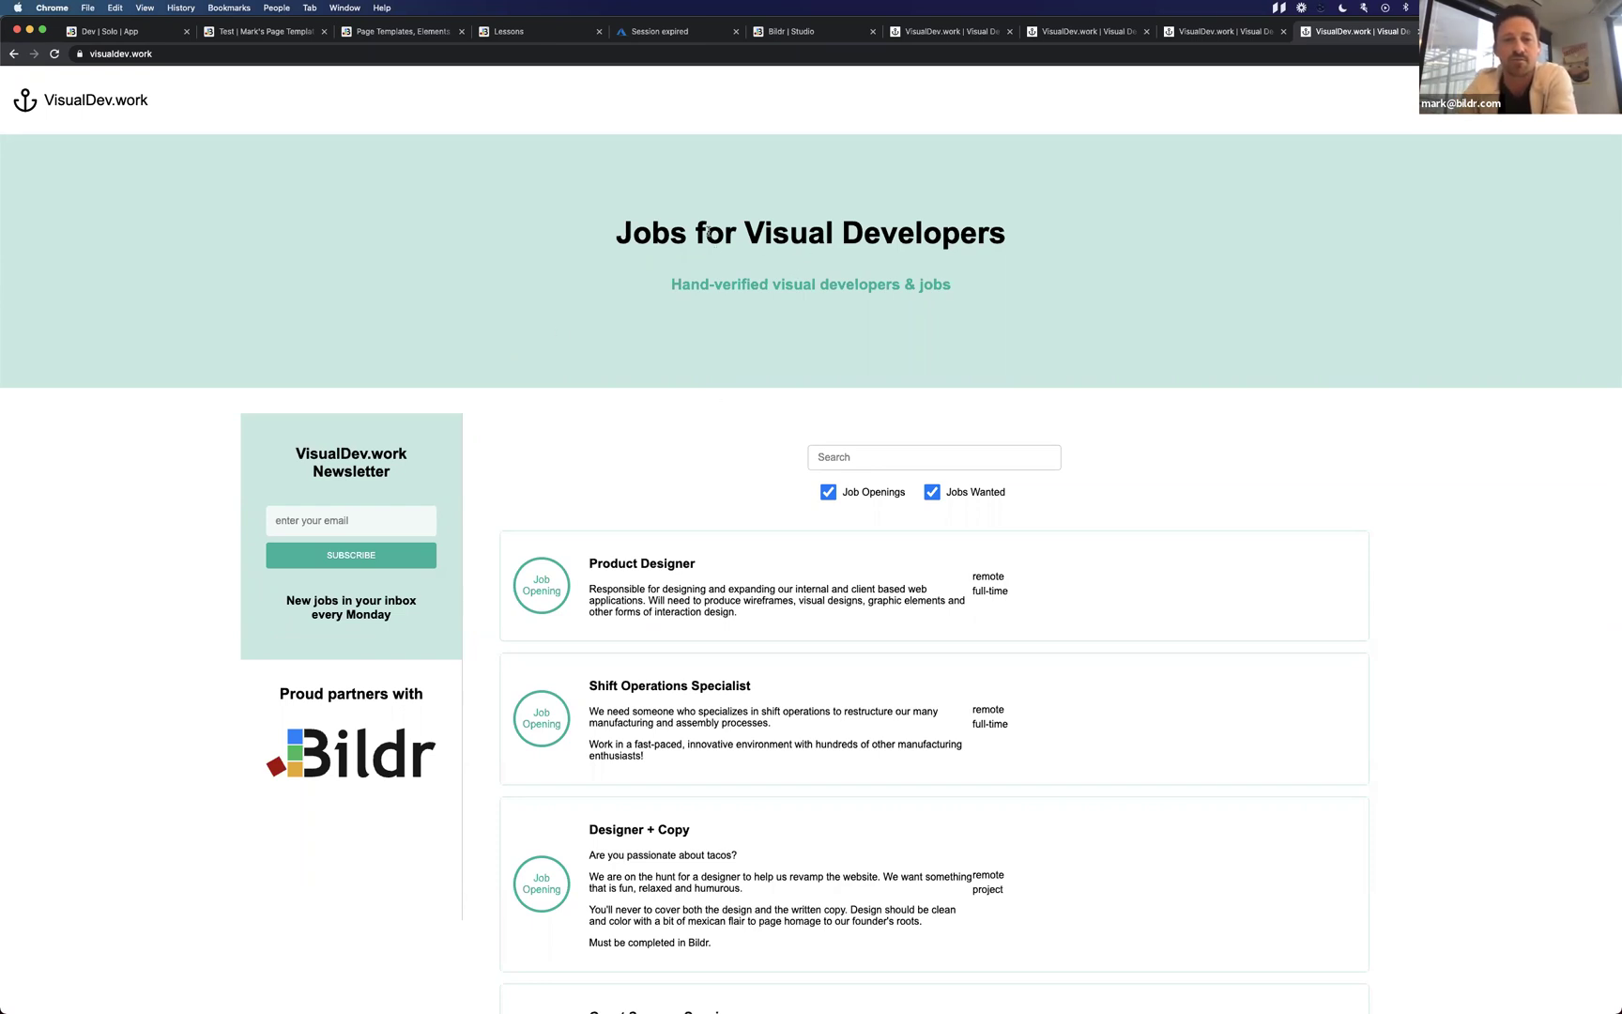
drag(618, 233, 1009, 231)
click(1009, 226)
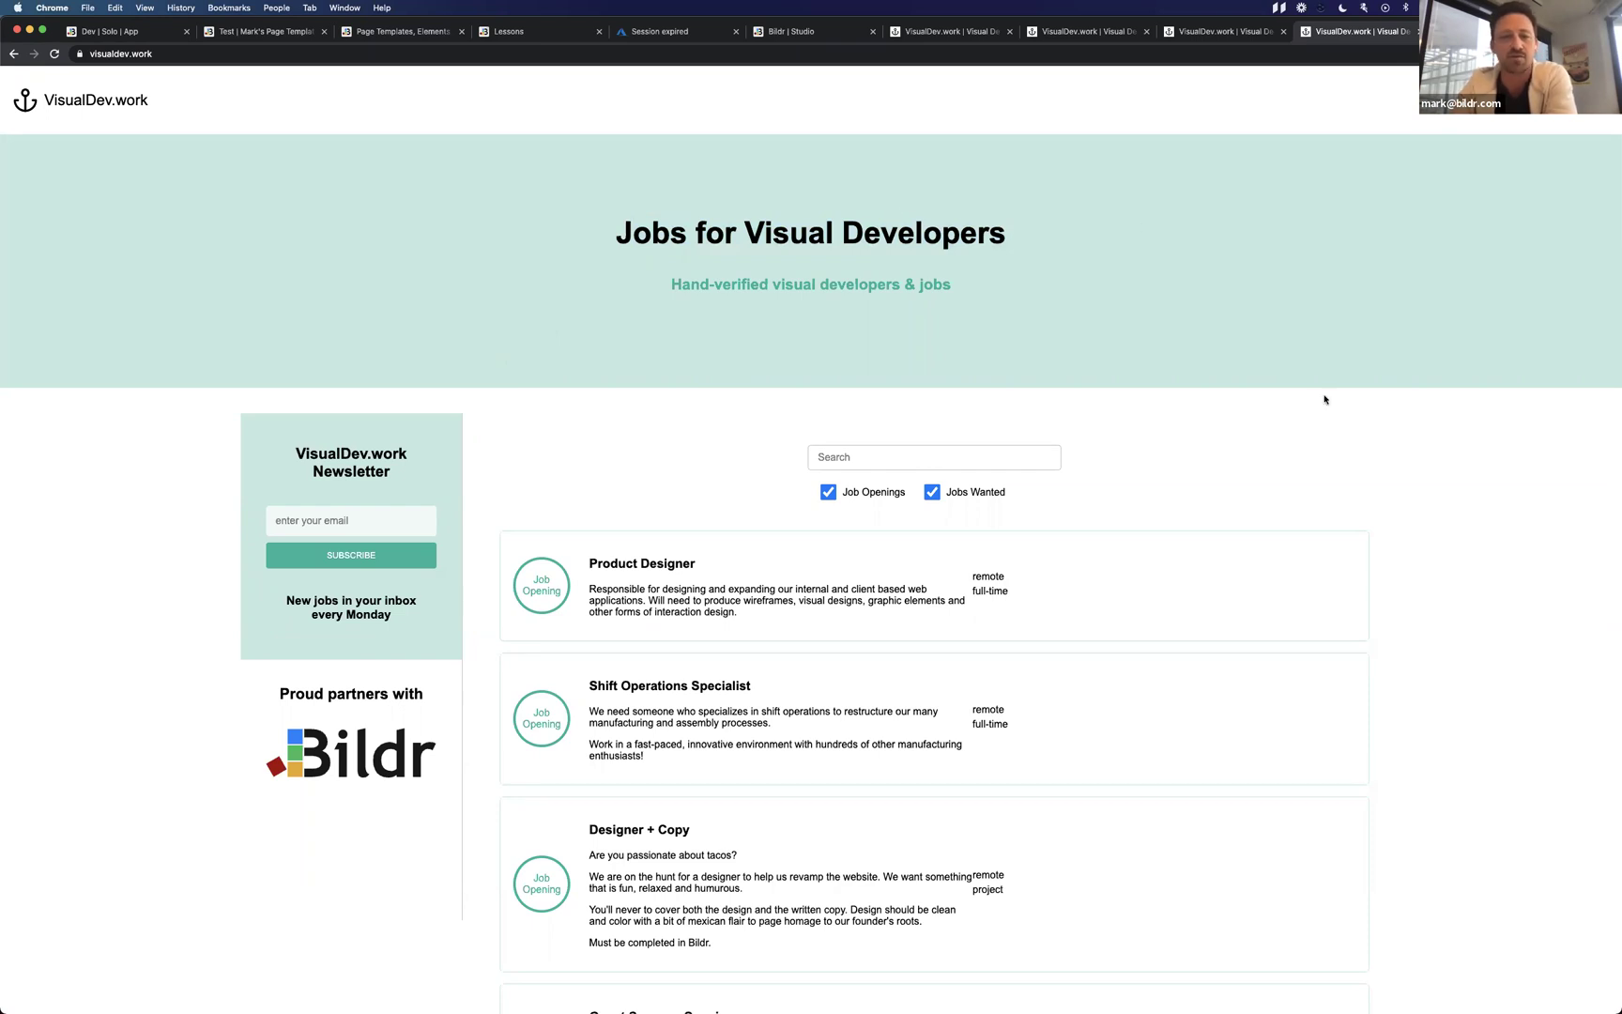
scroll(1324, 399, down, 5)
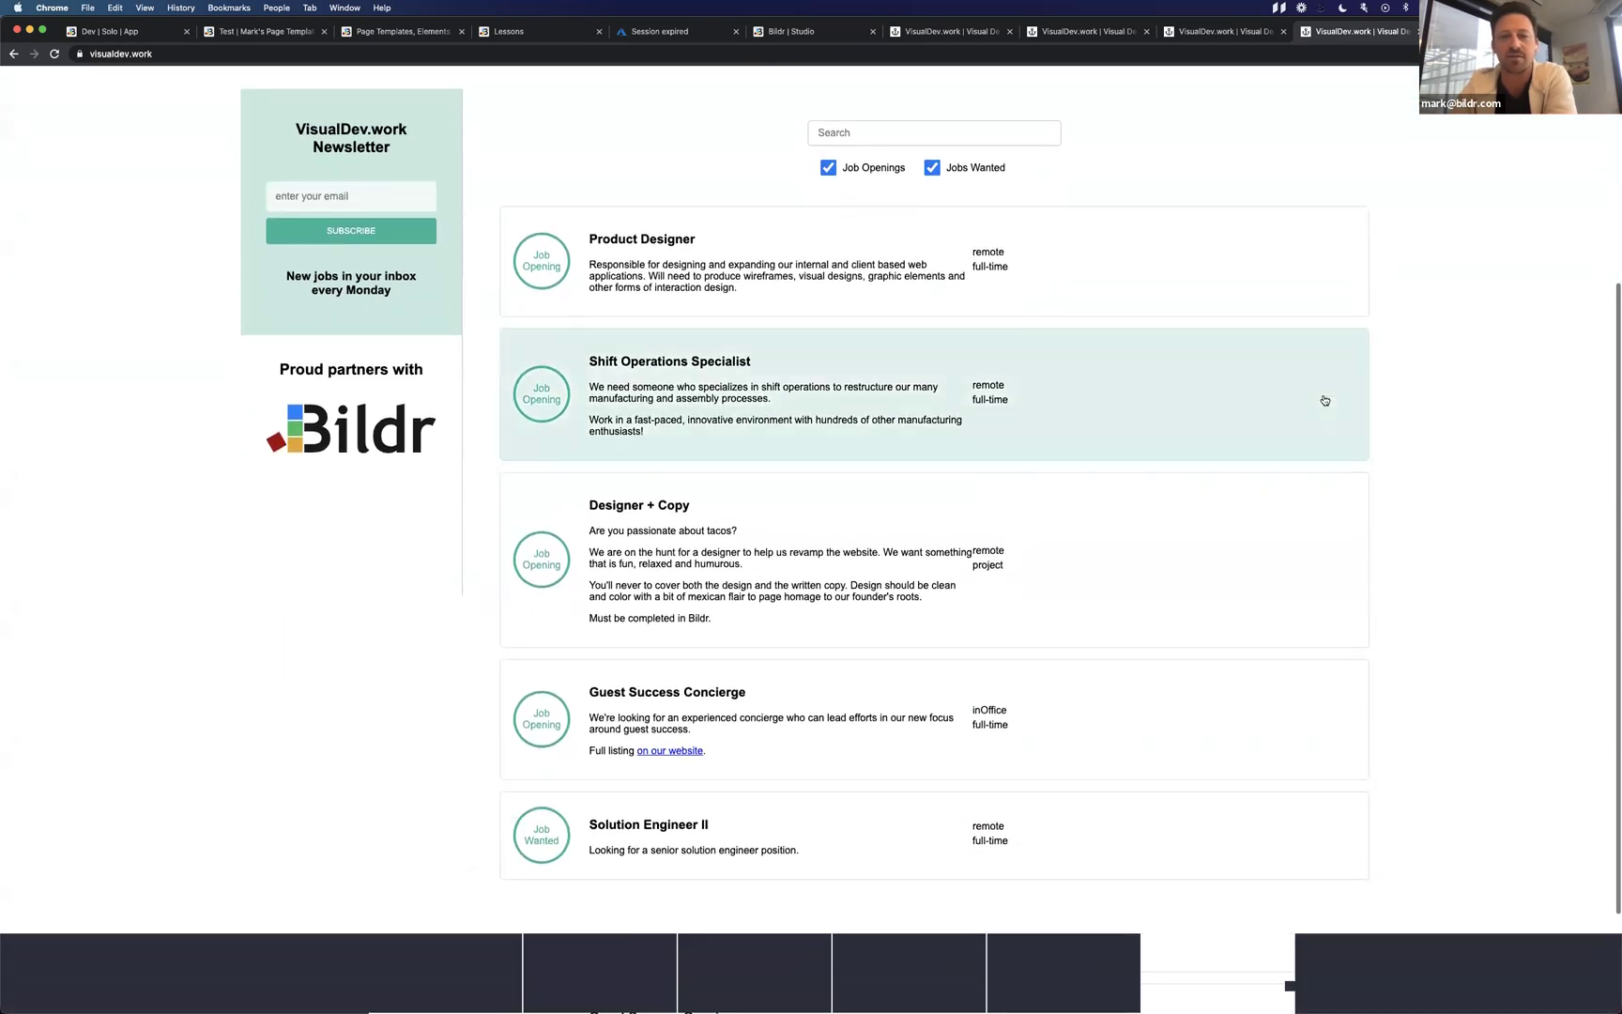
scroll(966, 582, up, 5)
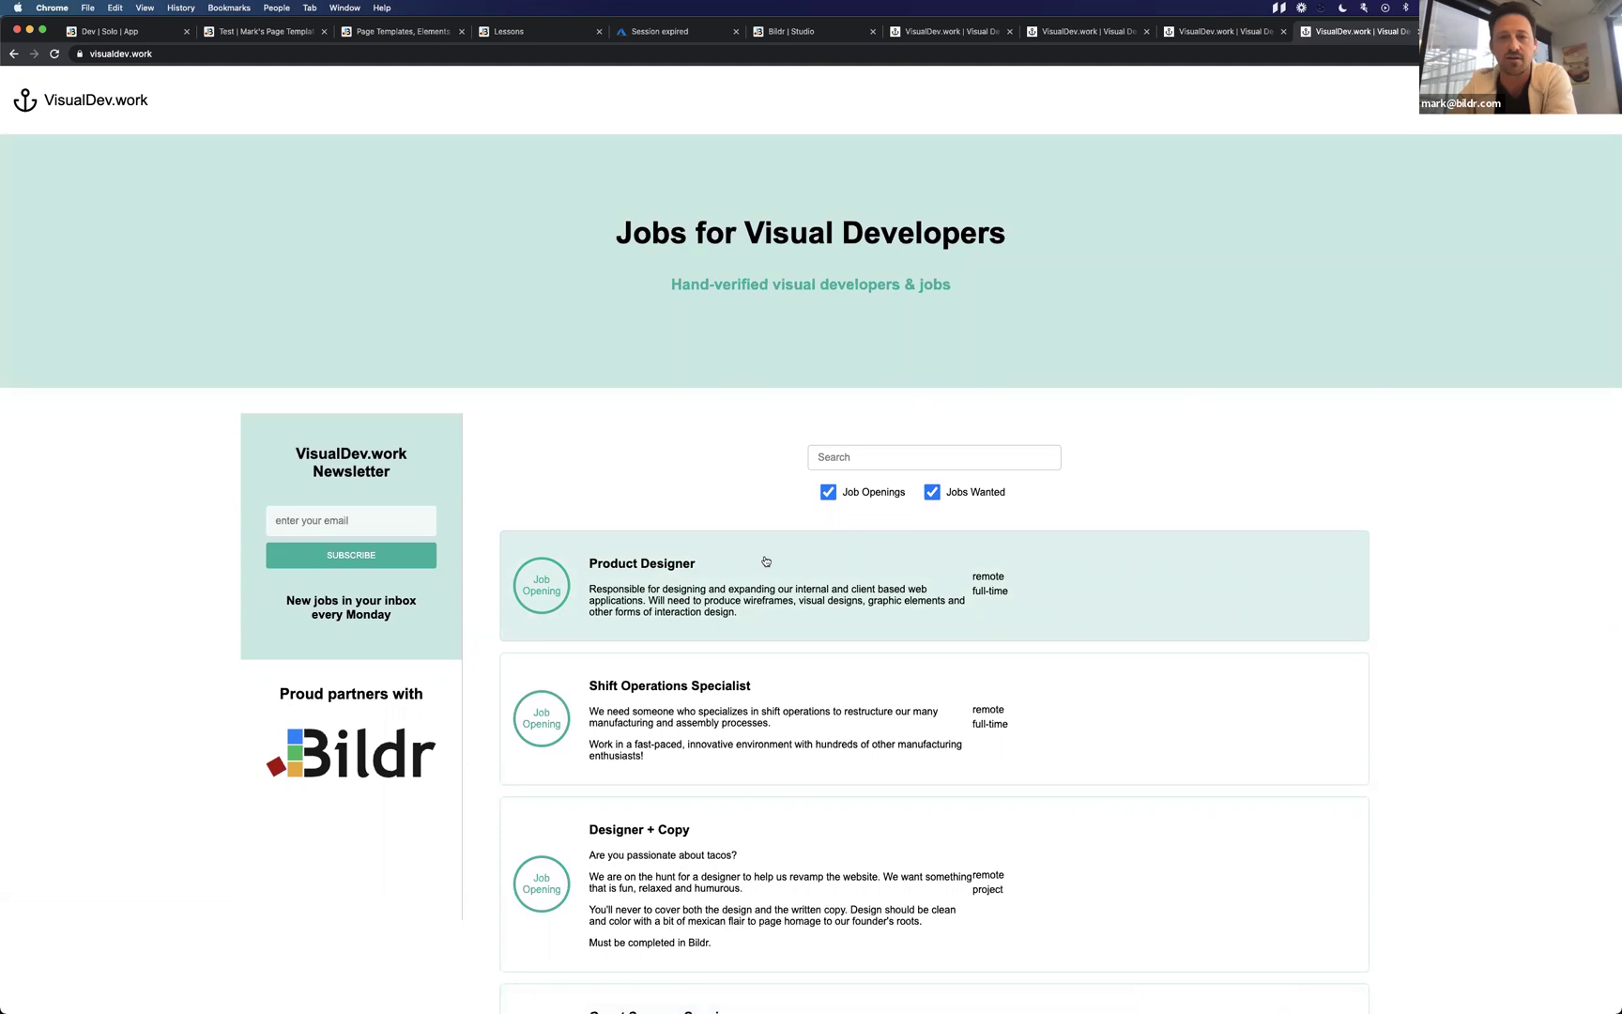
Open the Shift Operations Specialist job listing and highlight its two description lines.
click(806, 665)
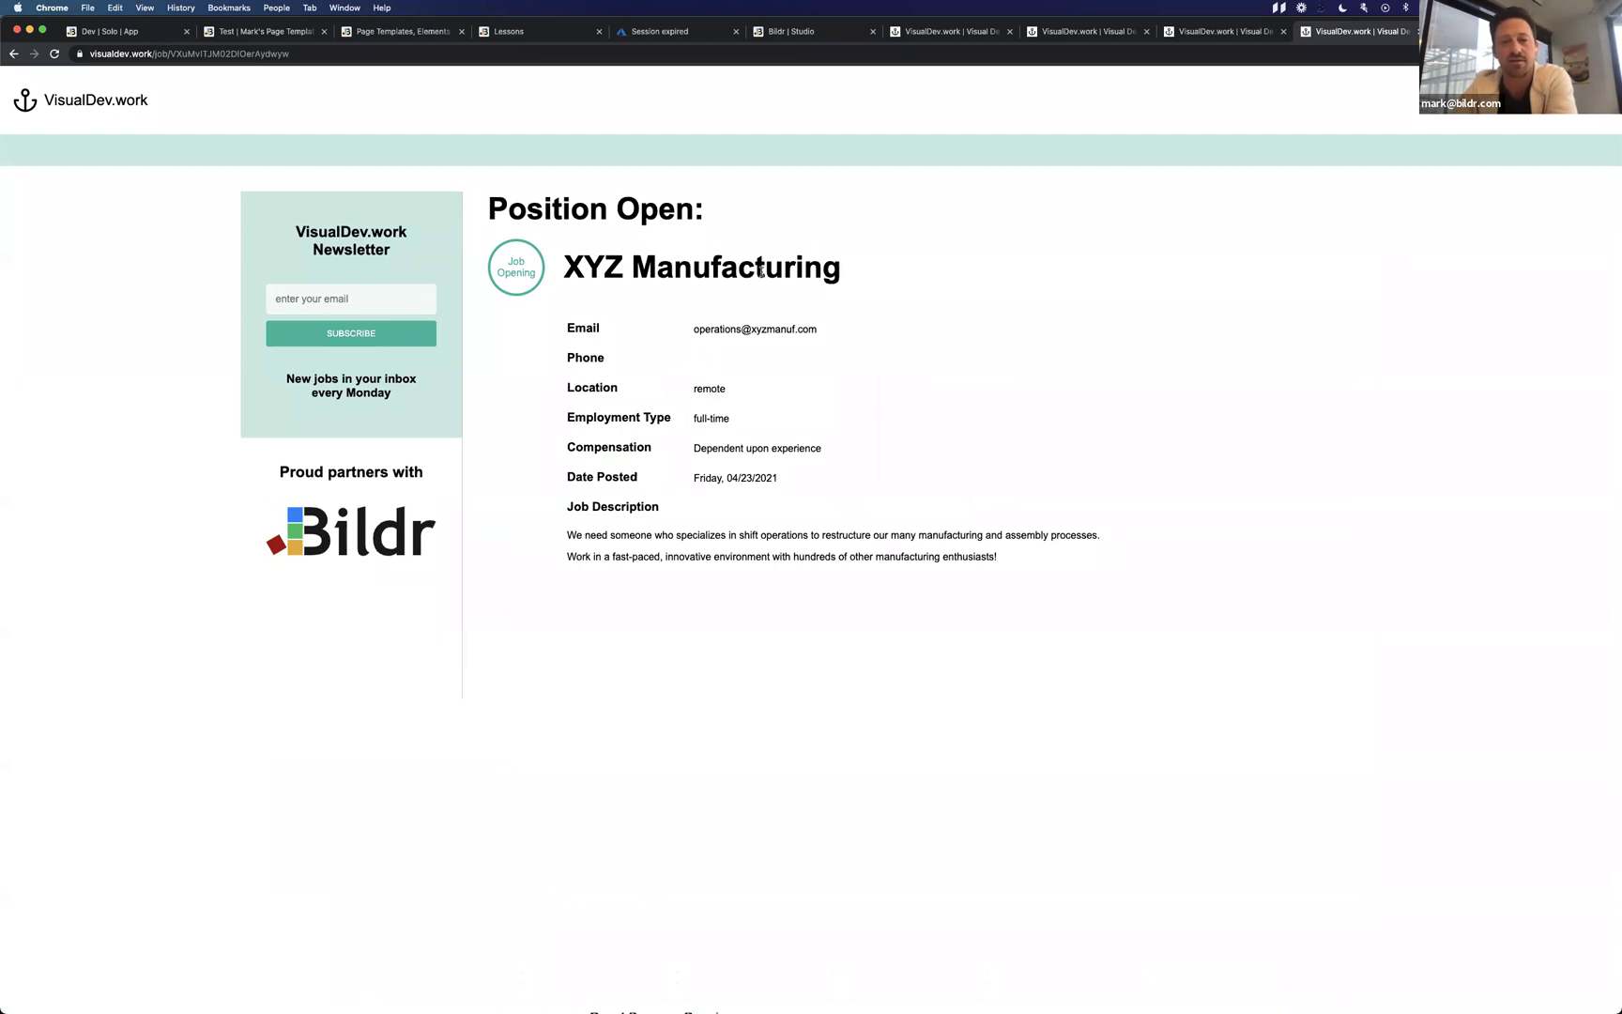
triple_click(575, 534)
triple_click(857, 556)
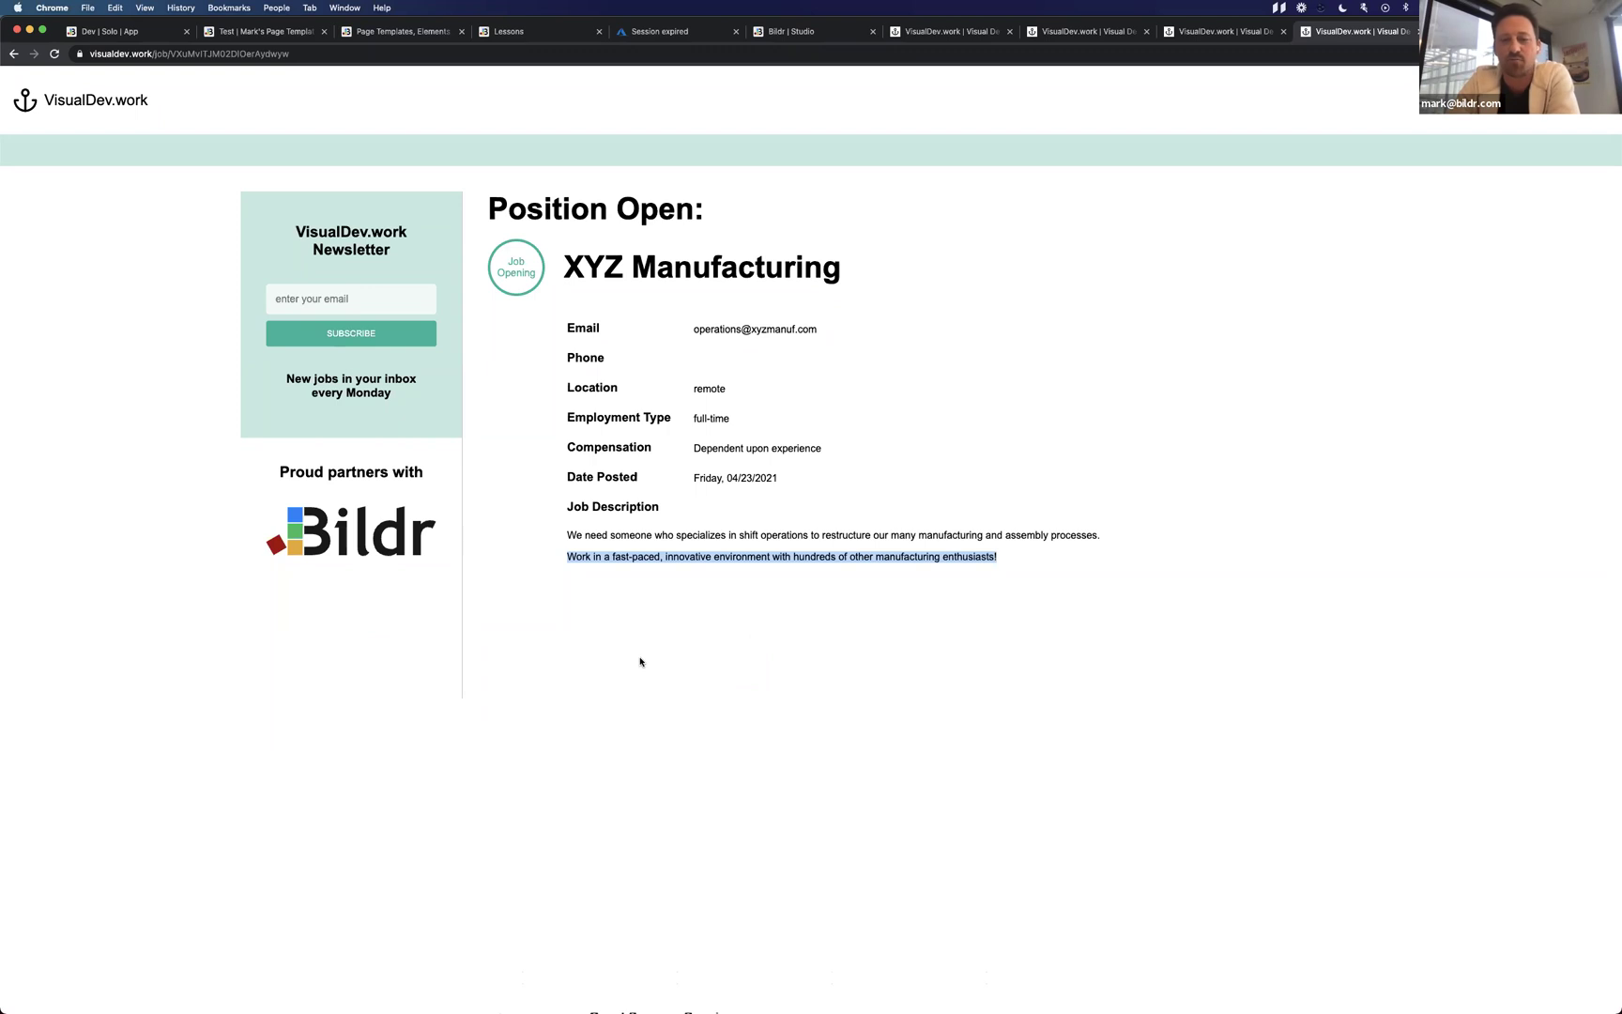
click(712, 554)
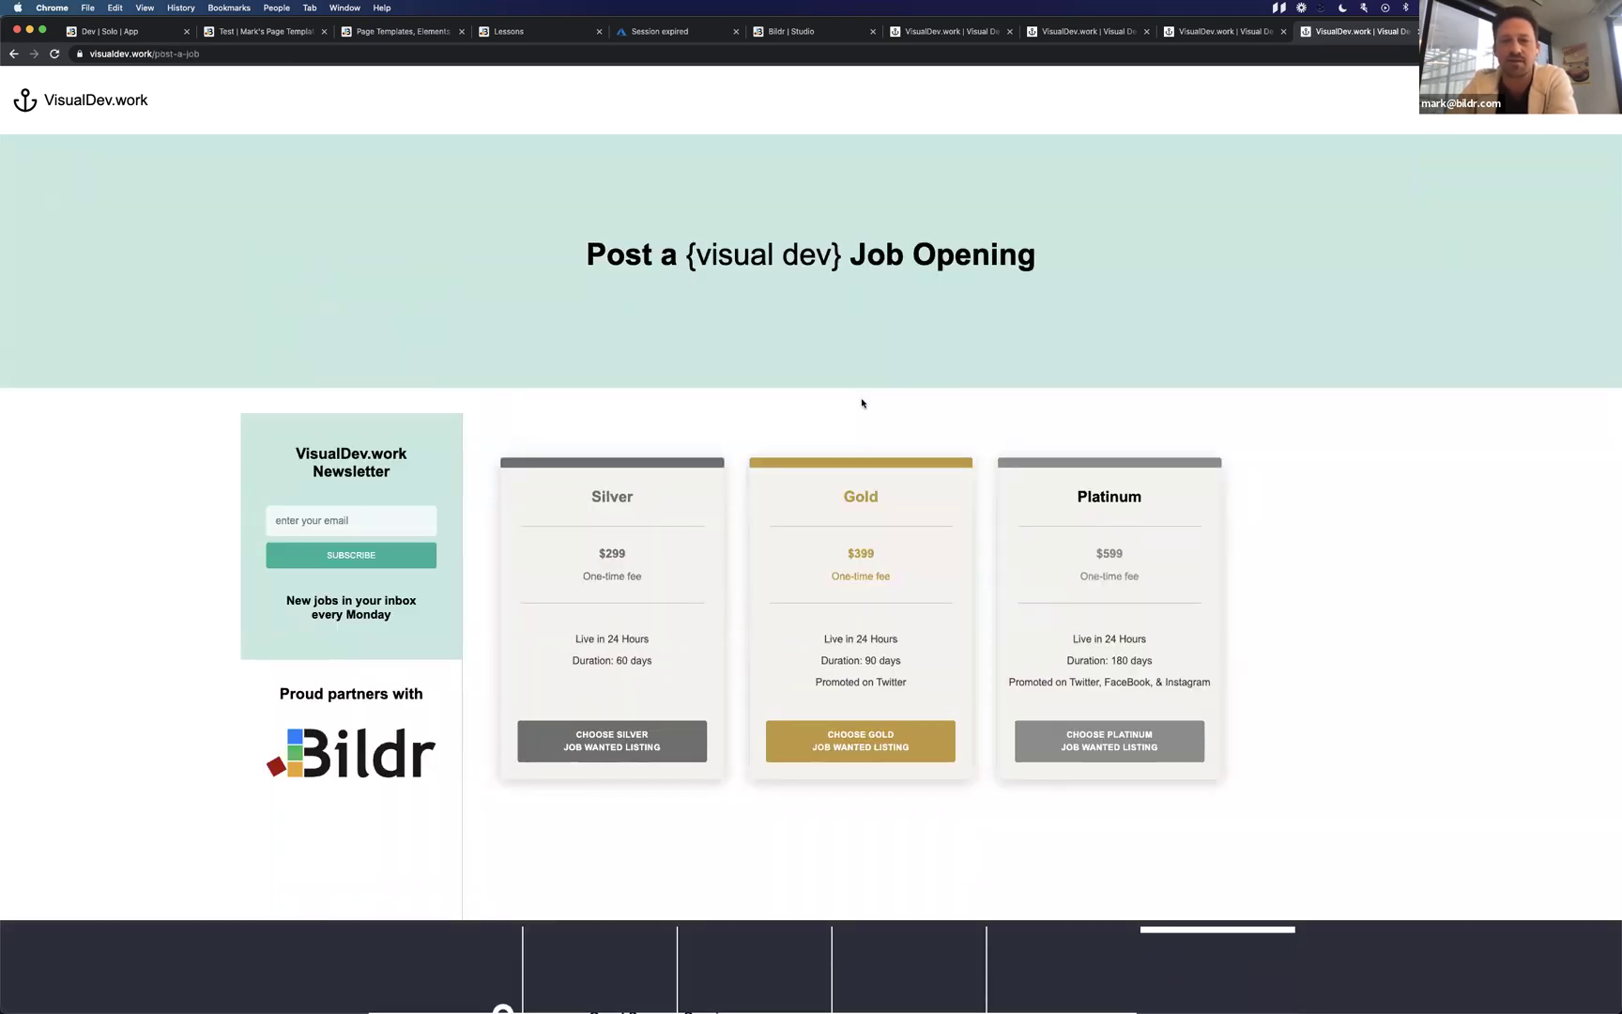
Choose the Gold package, then toggle the form's package to Silver and back to Gold.
scroll(862, 402, down, 2)
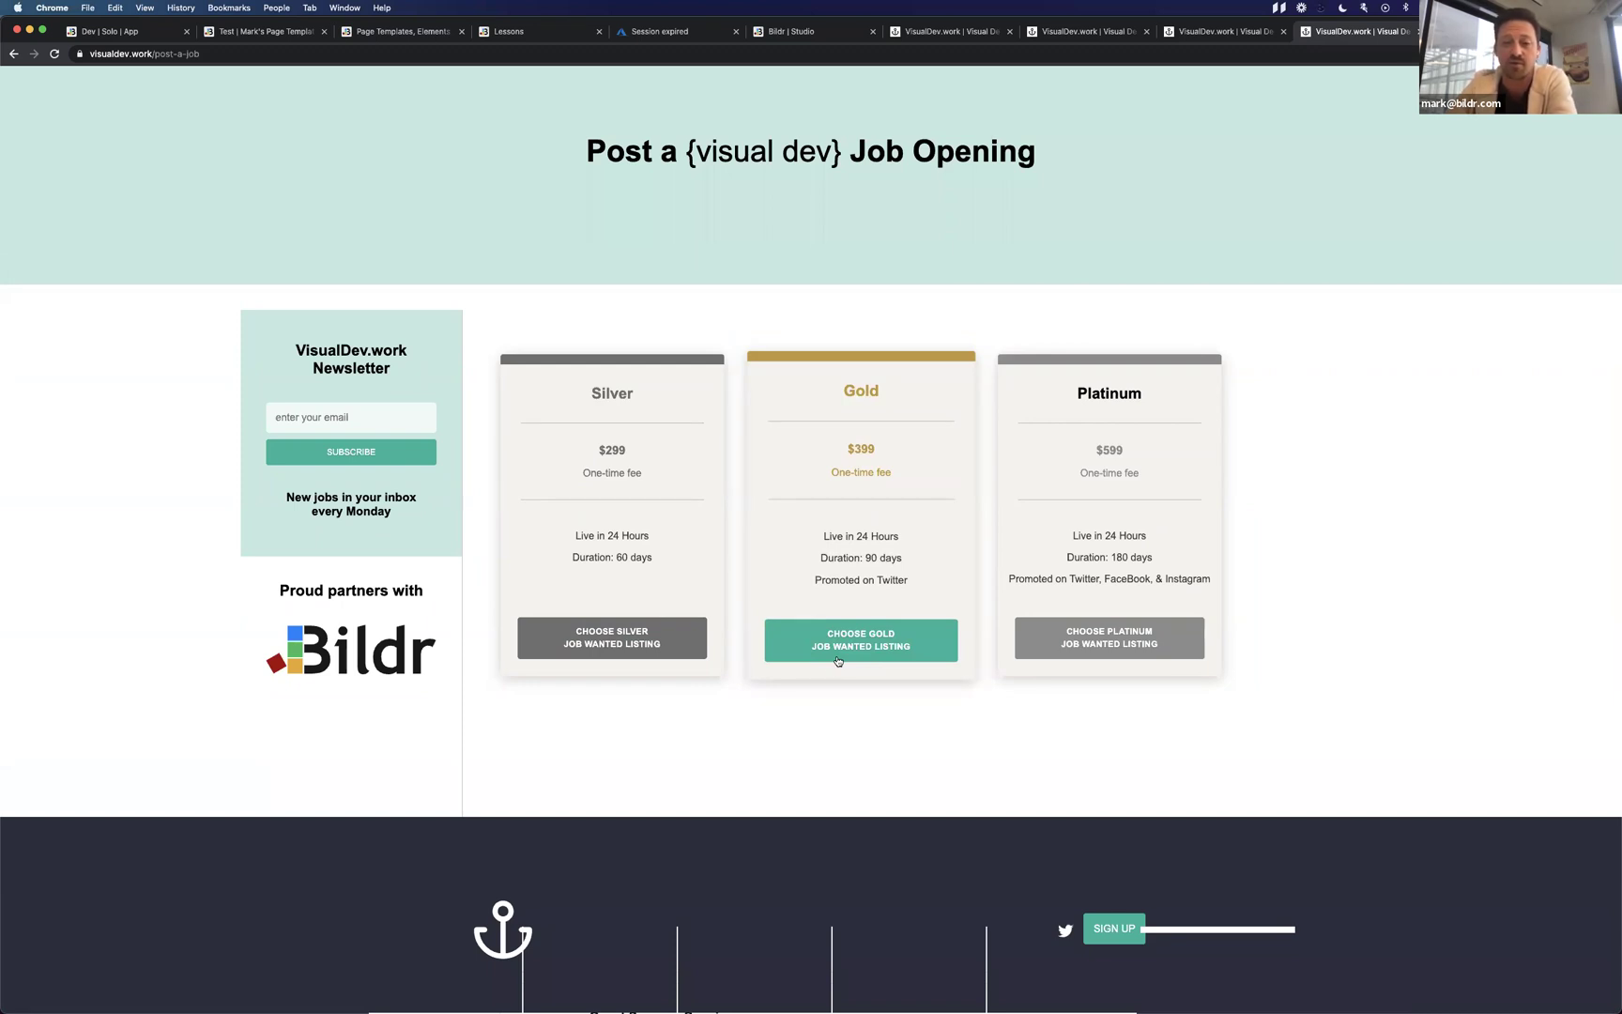
click(838, 661)
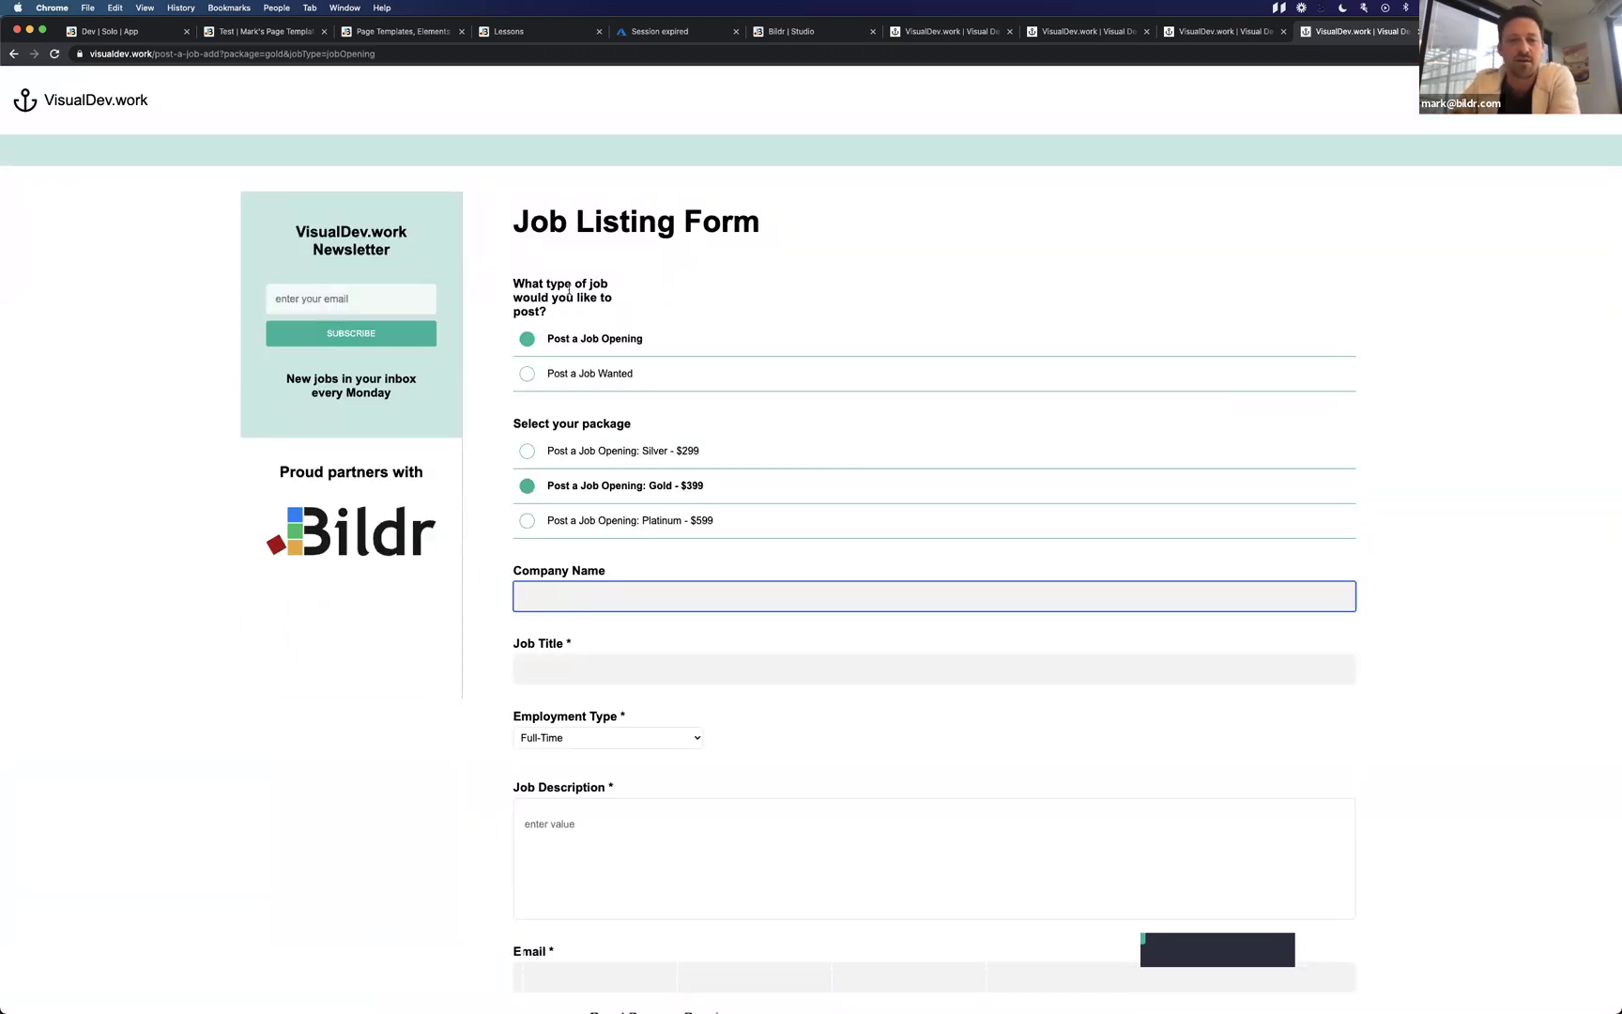
click(600, 462)
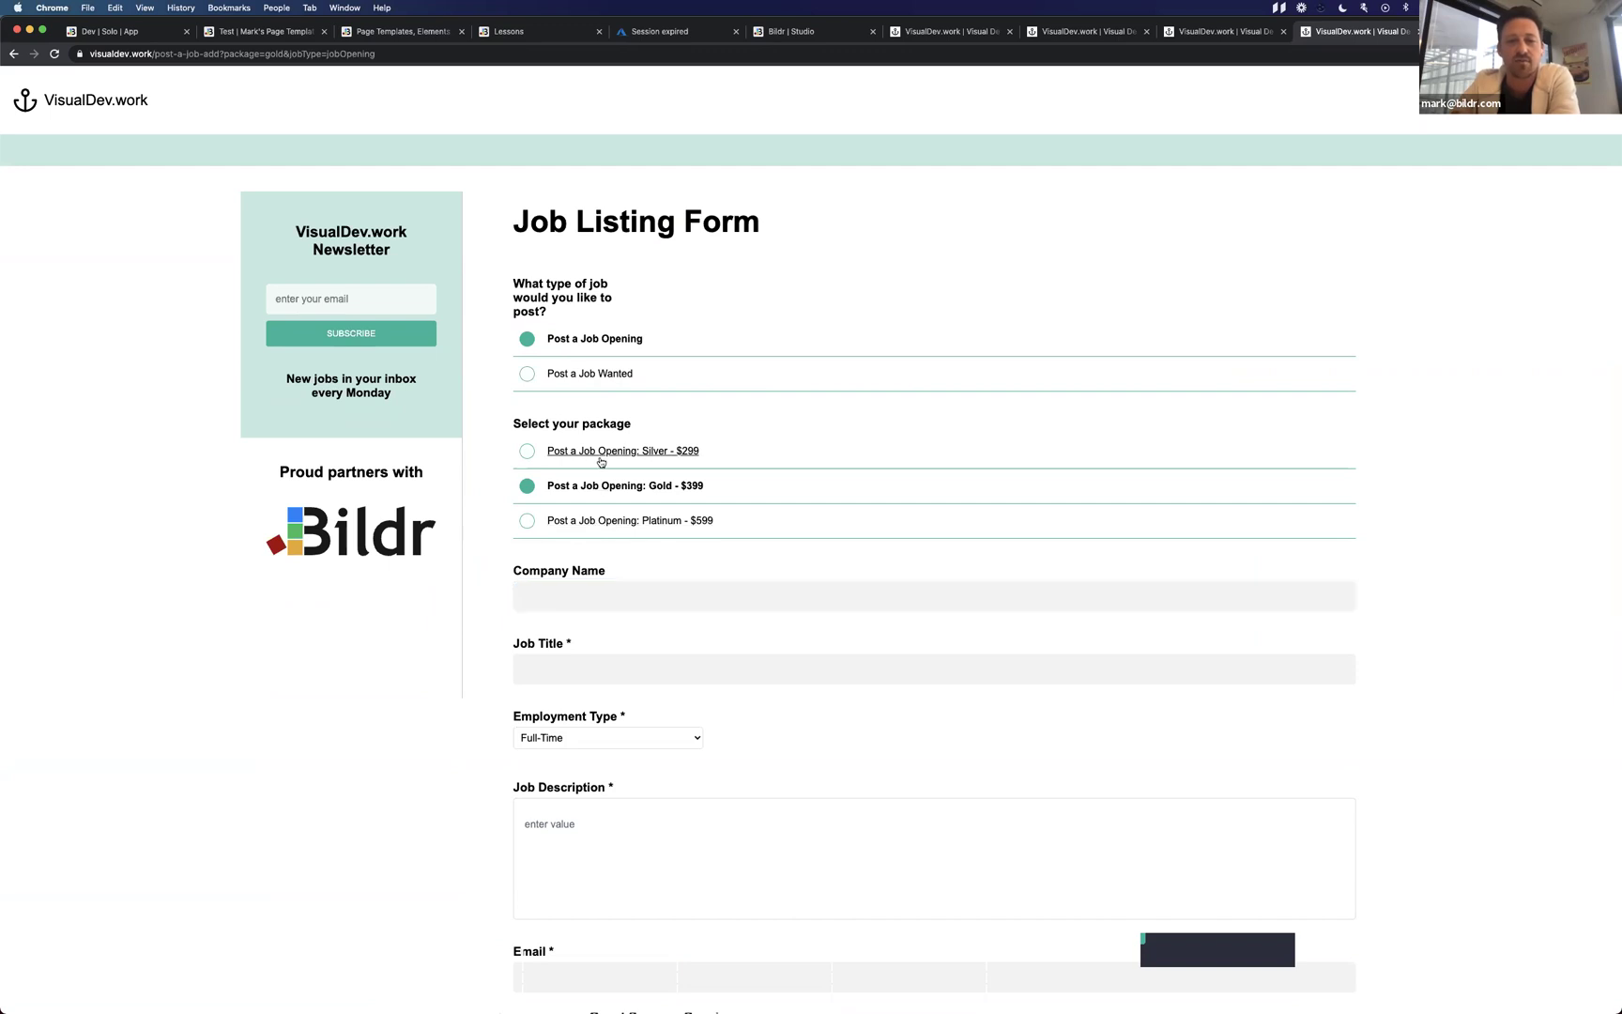
click(582, 484)
Toggle the listing type to Job Wanted and back to Job Opening, then start a new browser tab.
click(580, 375)
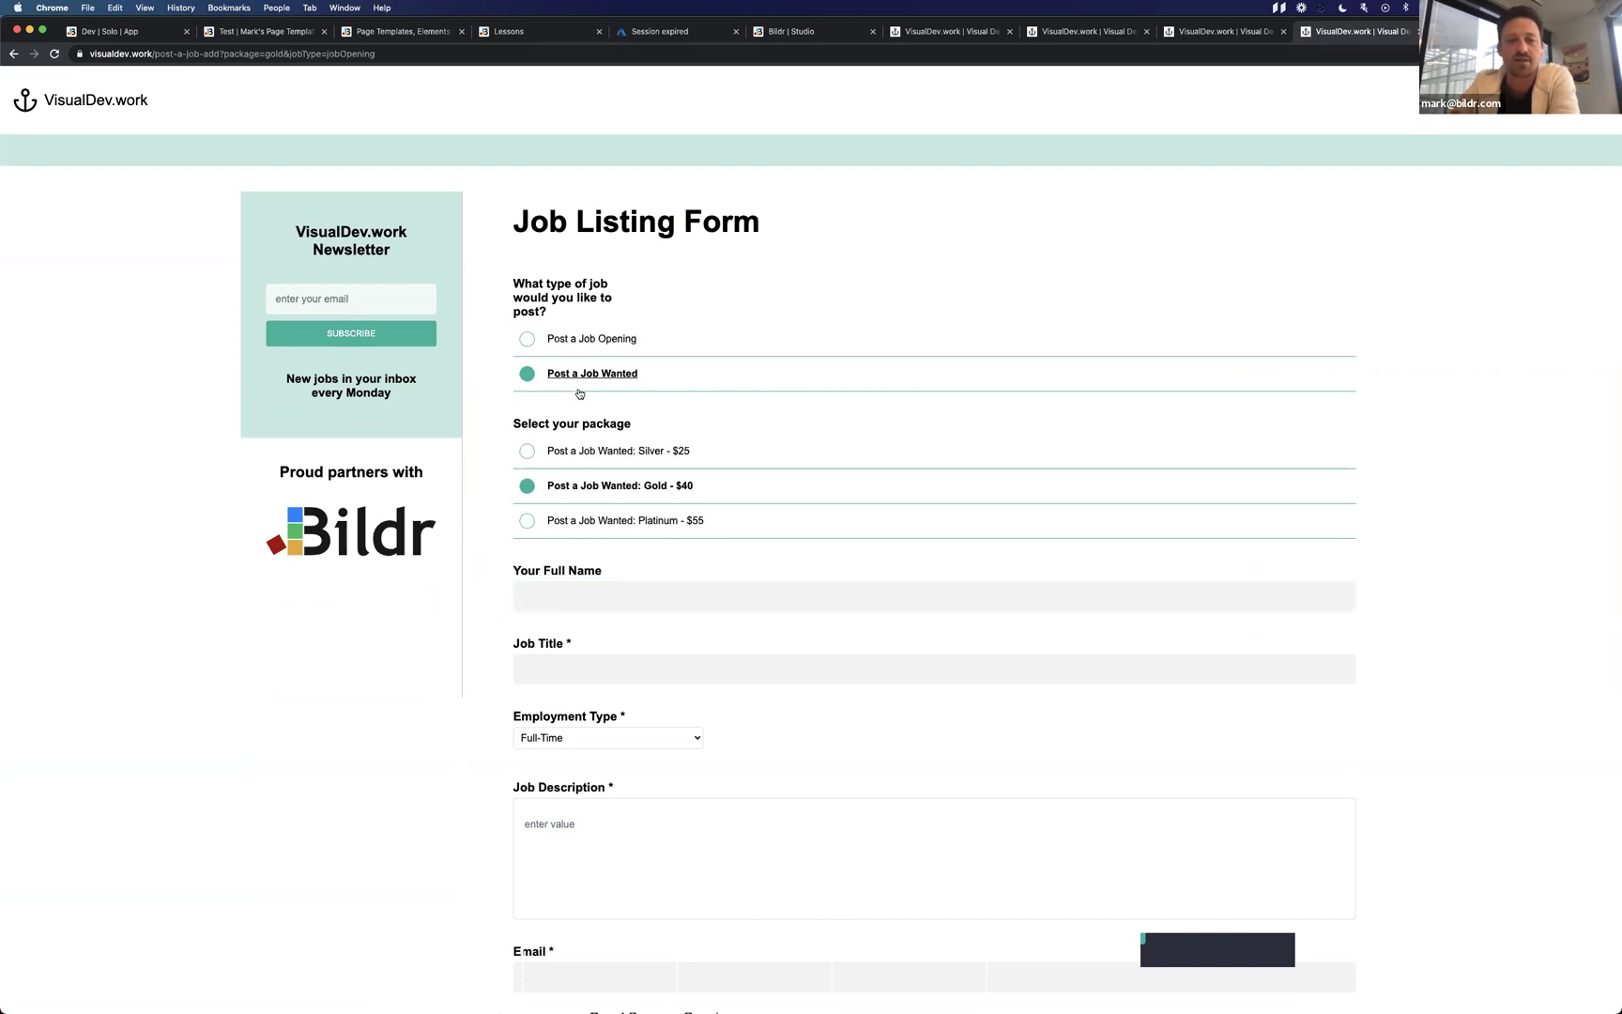
click(578, 344)
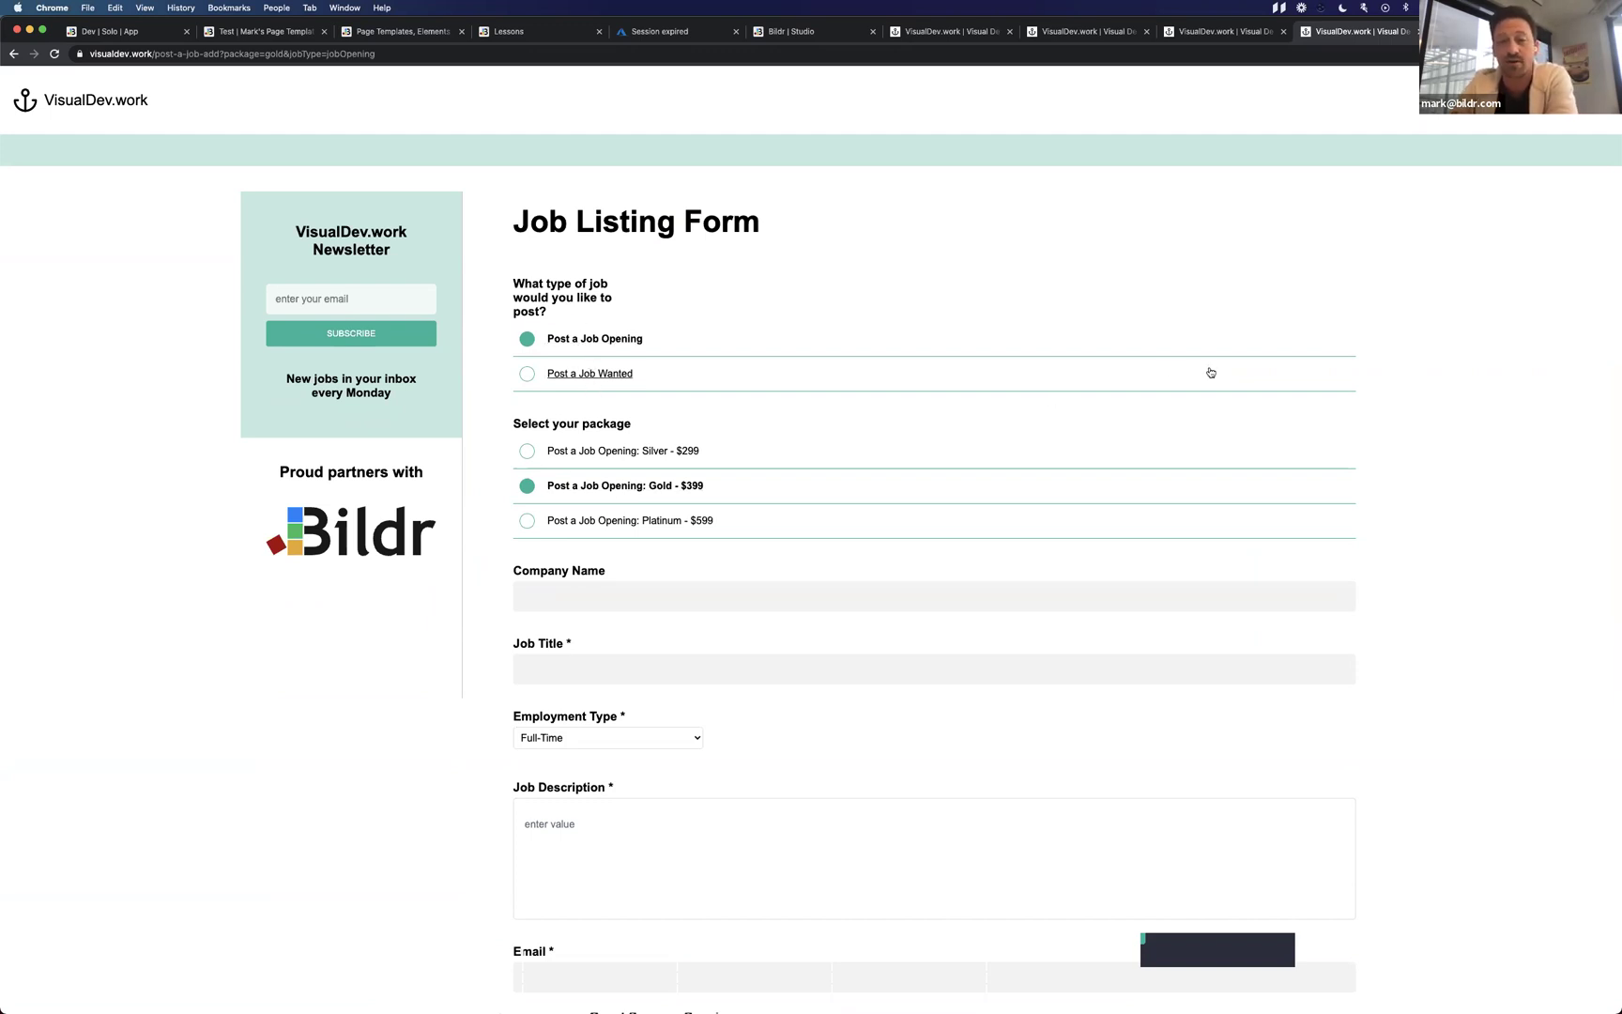
key(ctrl+t)
Load ranchwork.com and start a Gold job listing from its Post a Job page.
text(ranch)
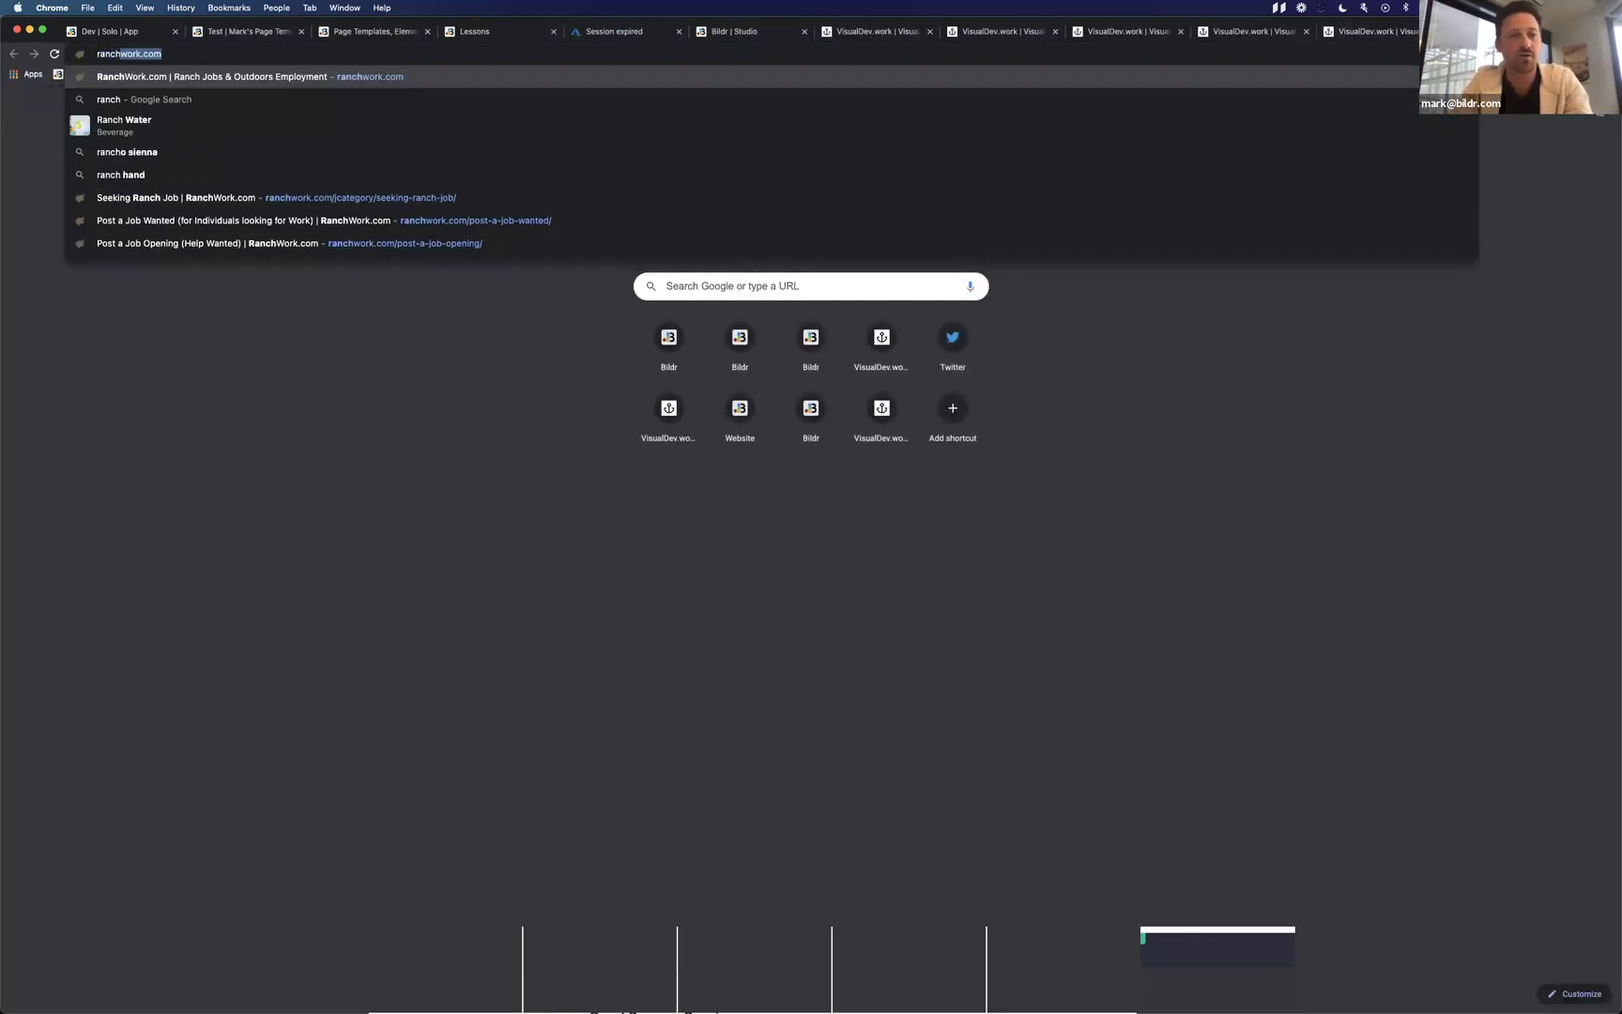
key(Return)
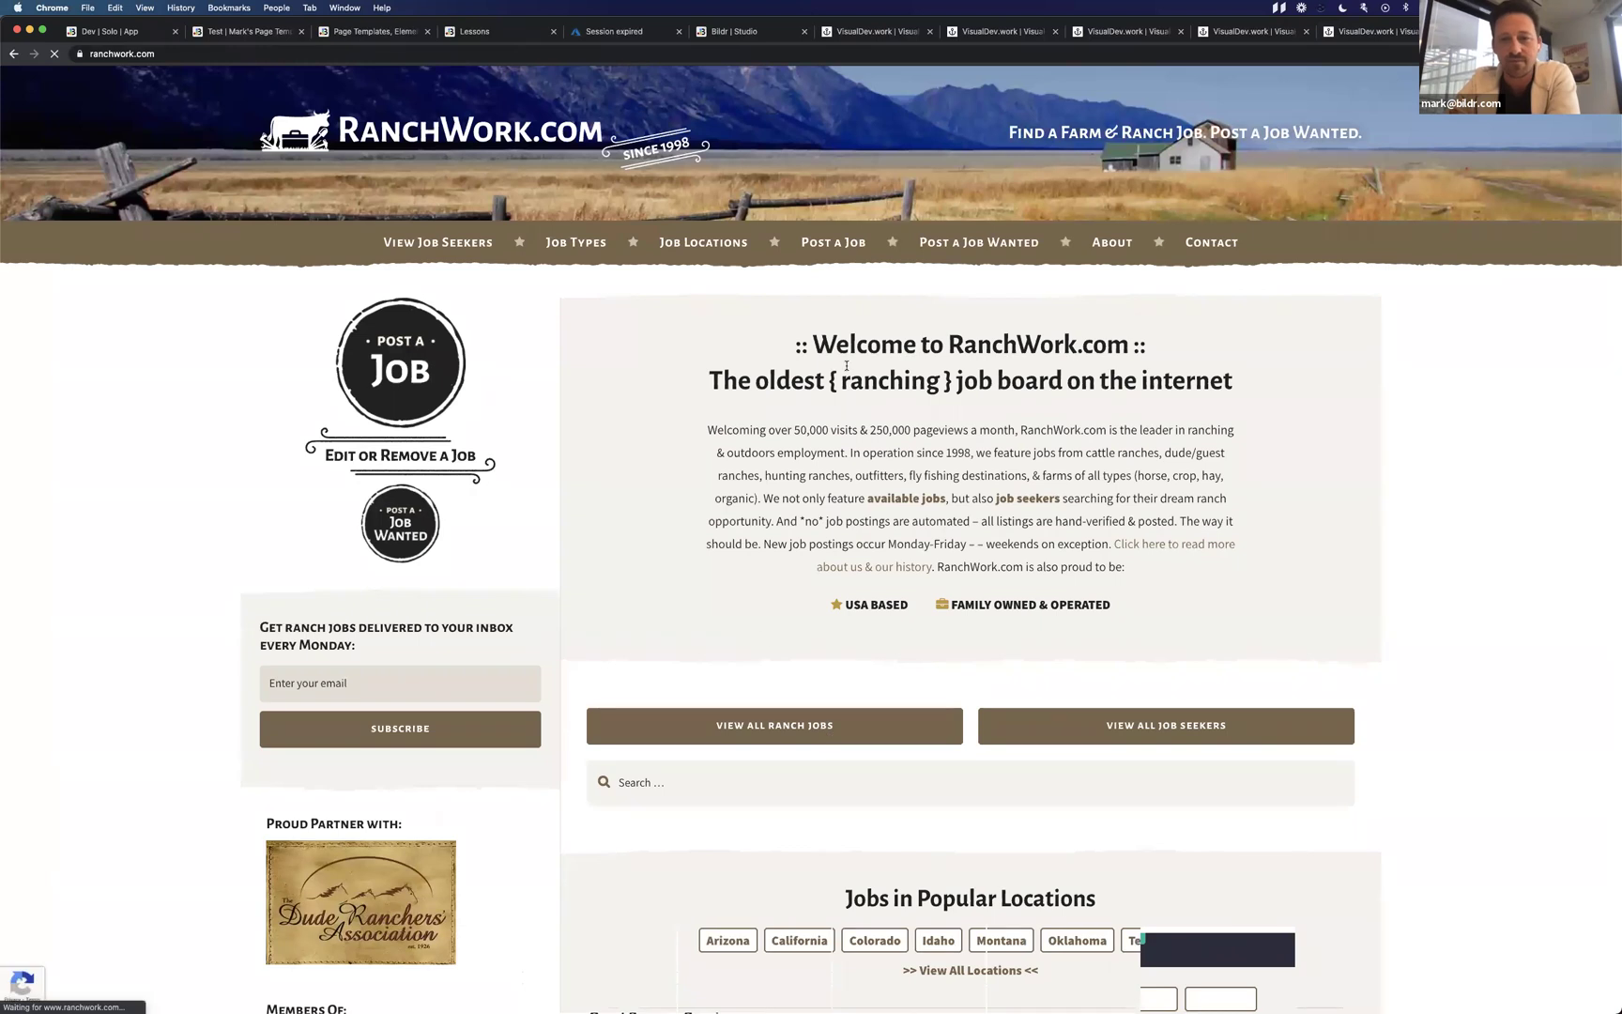
scroll(845, 366, down, 6)
scroll(538, 273, up, 4)
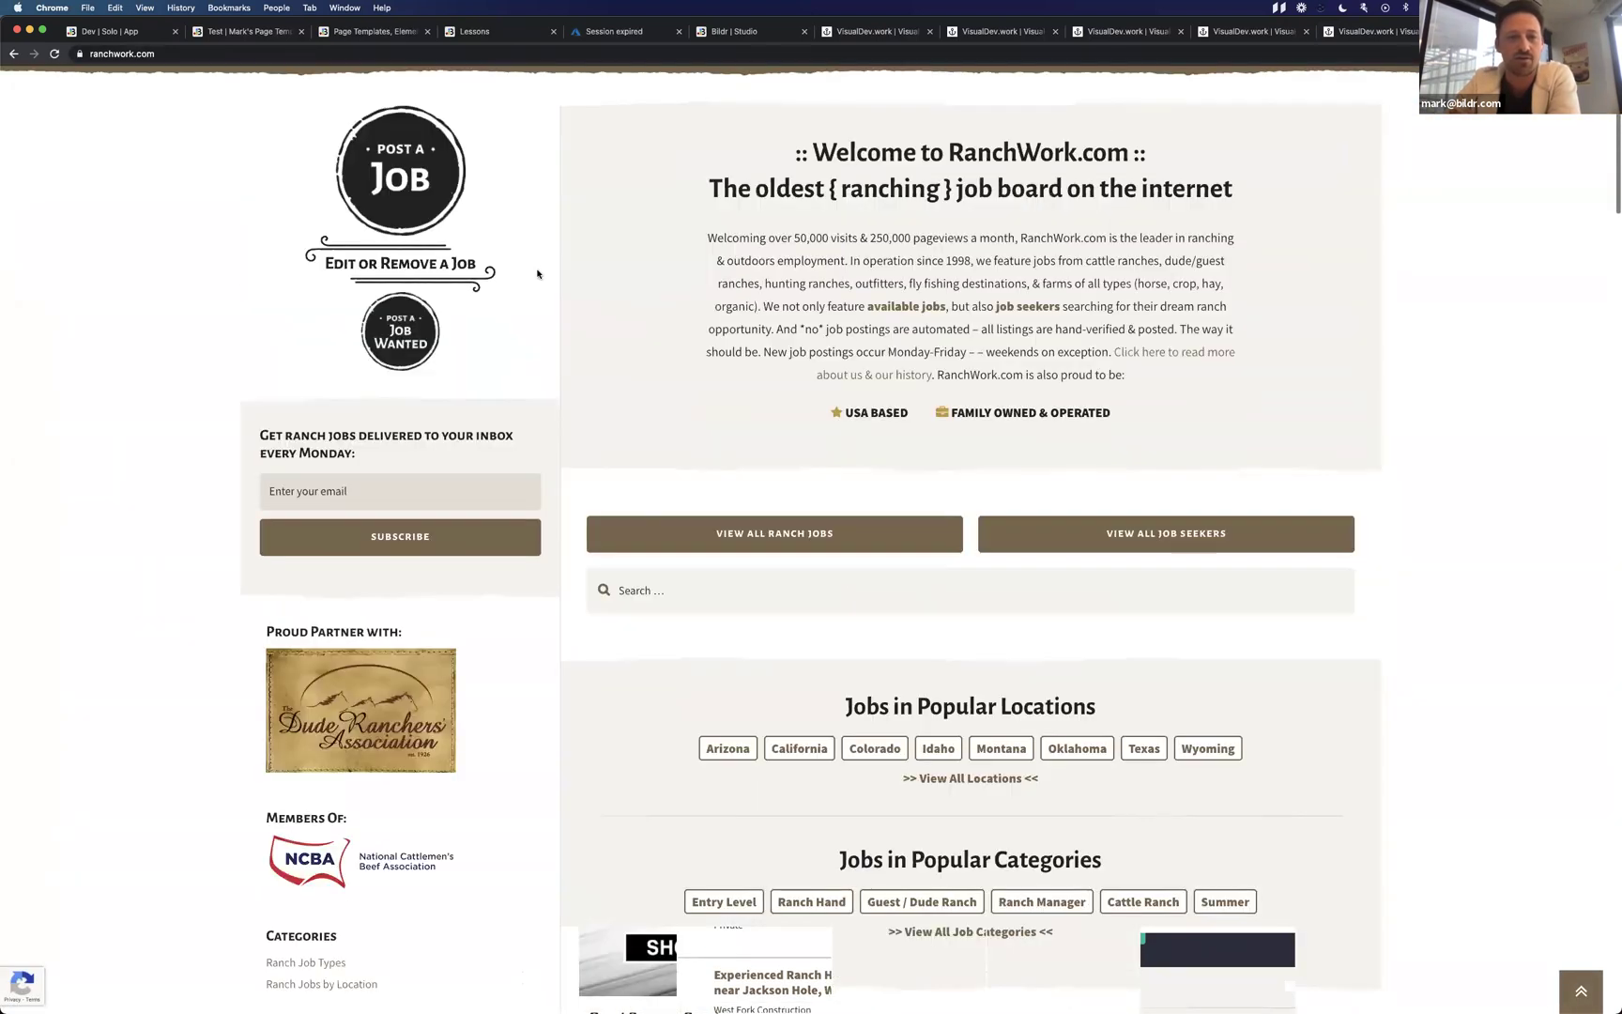
scroll(538, 273, up, 2)
click(833, 242)
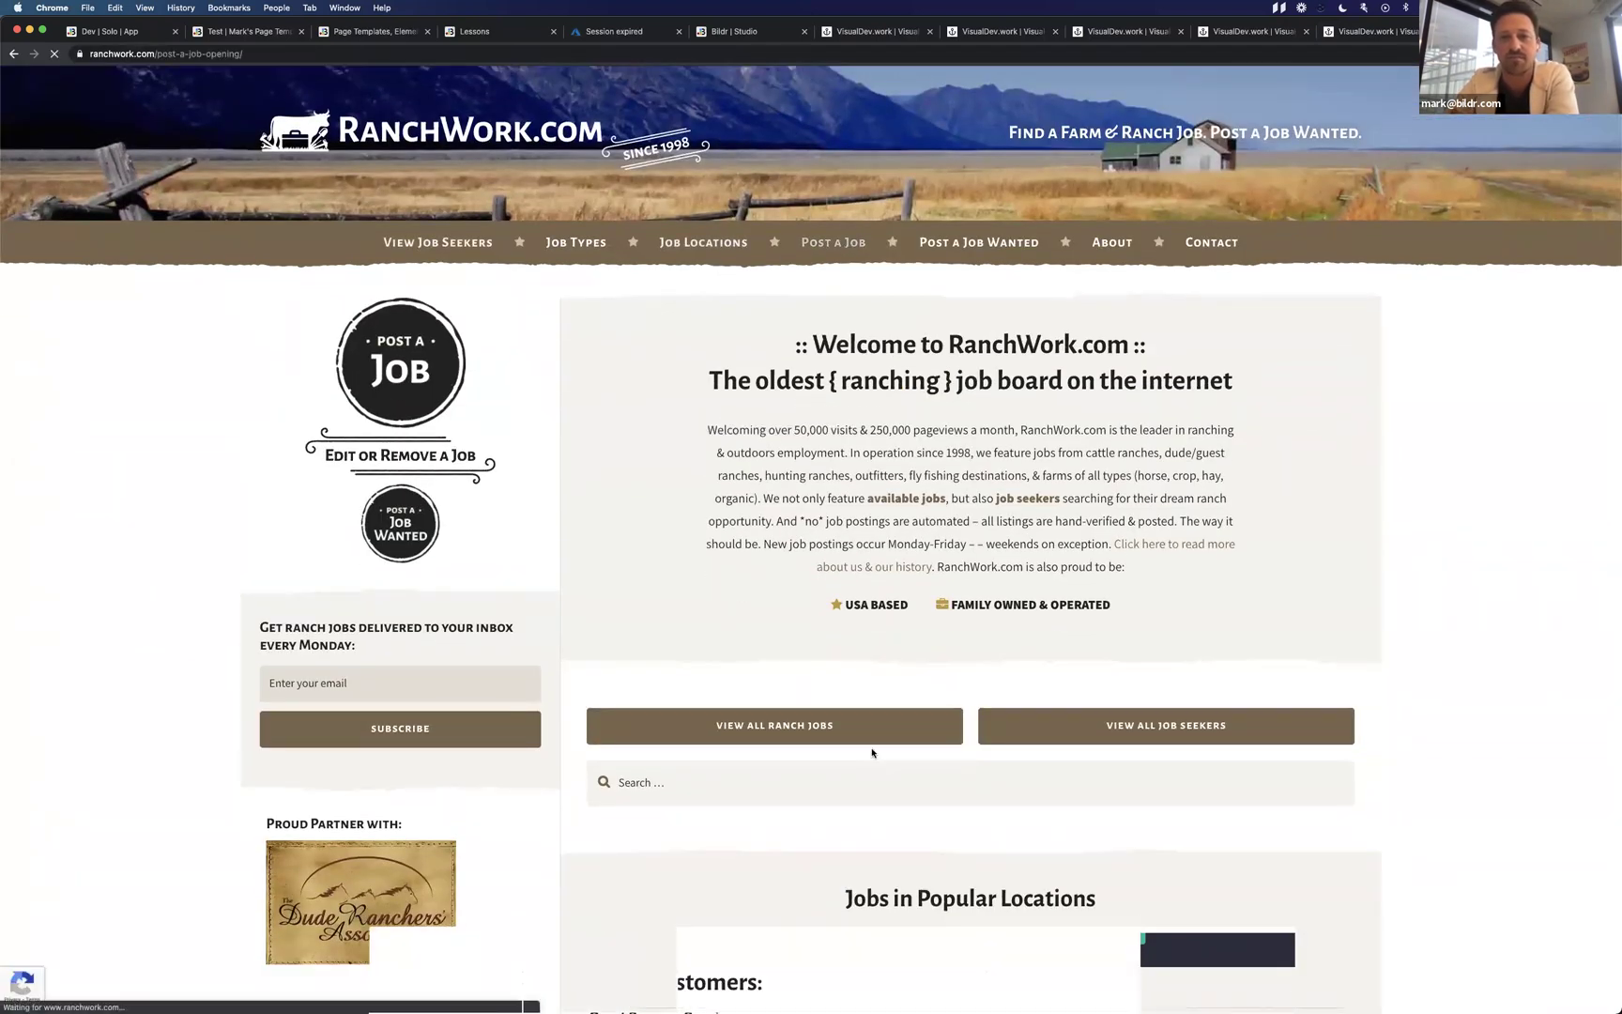
click(1139, 769)
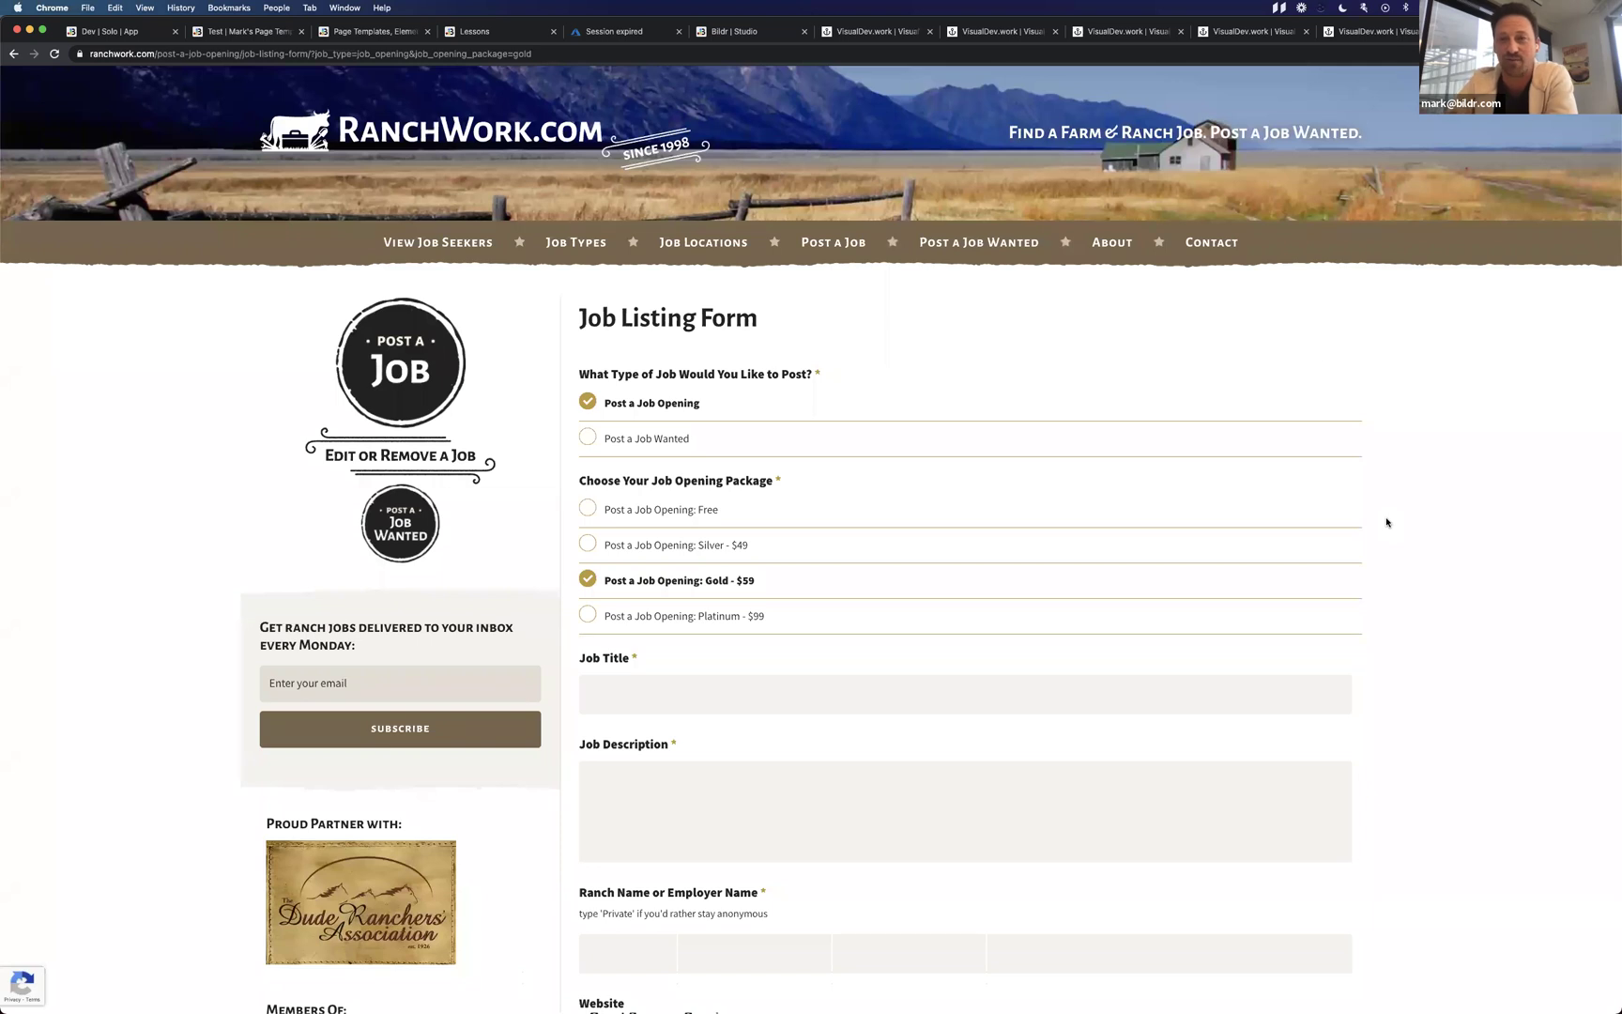
Glance at the Bildr studio window, then return to the VisualDev.work Admin page.
key(ctrl+Left)
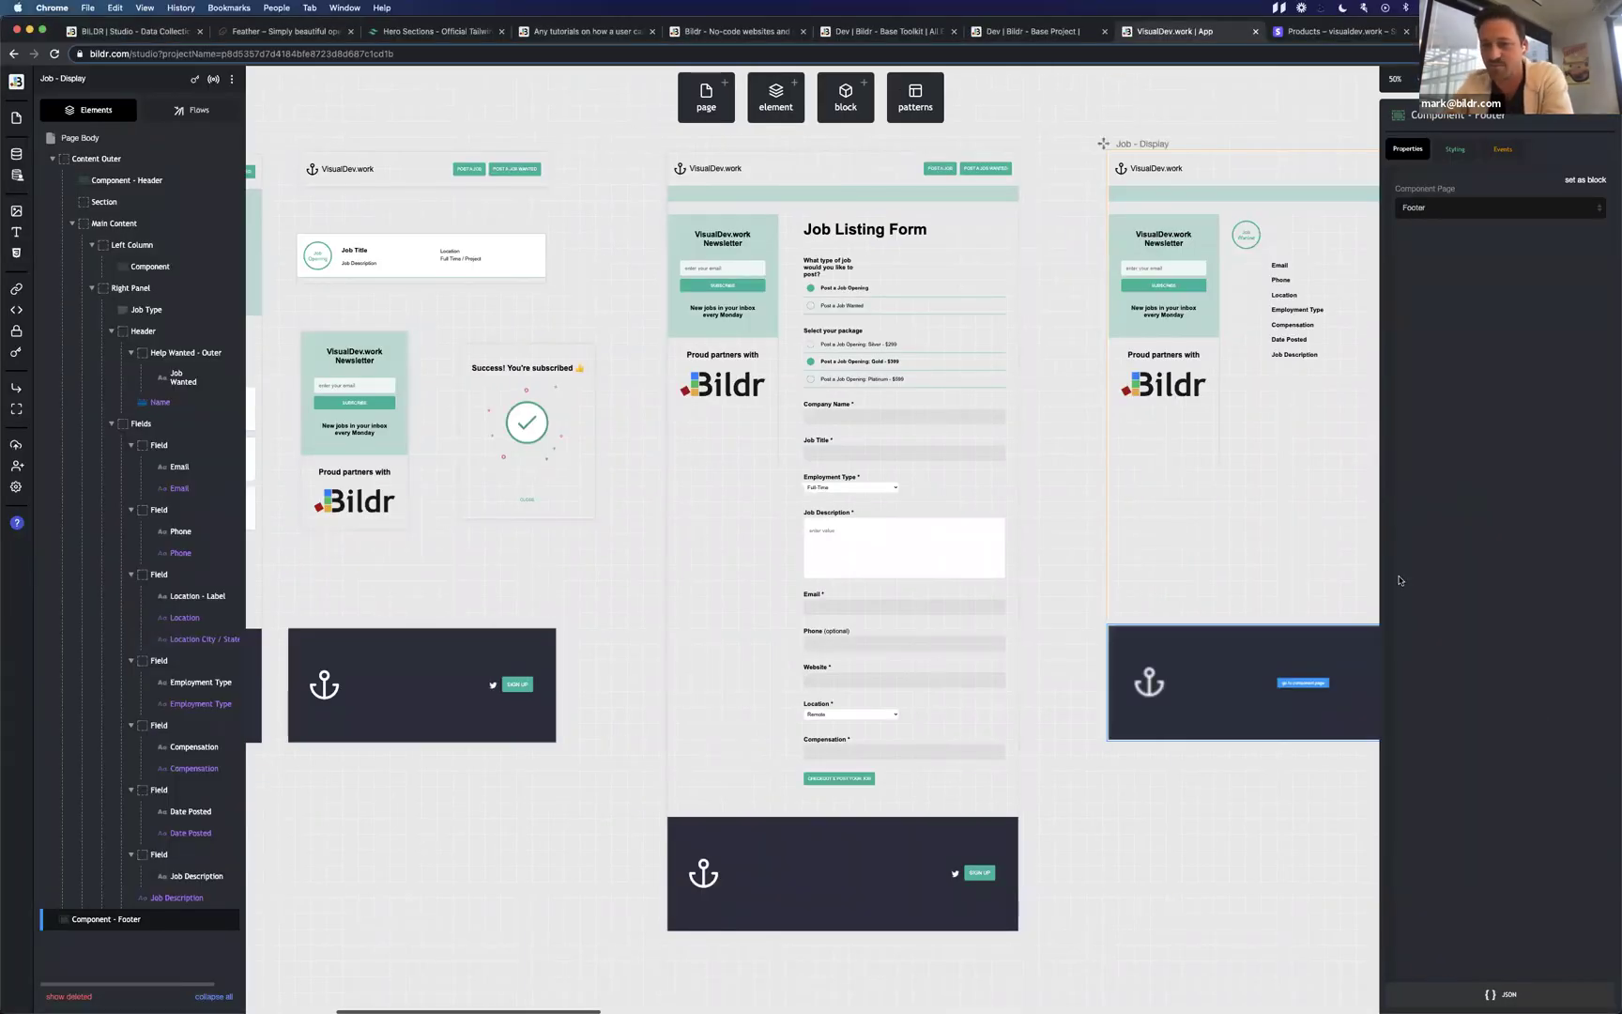
key(ctrl+Right)
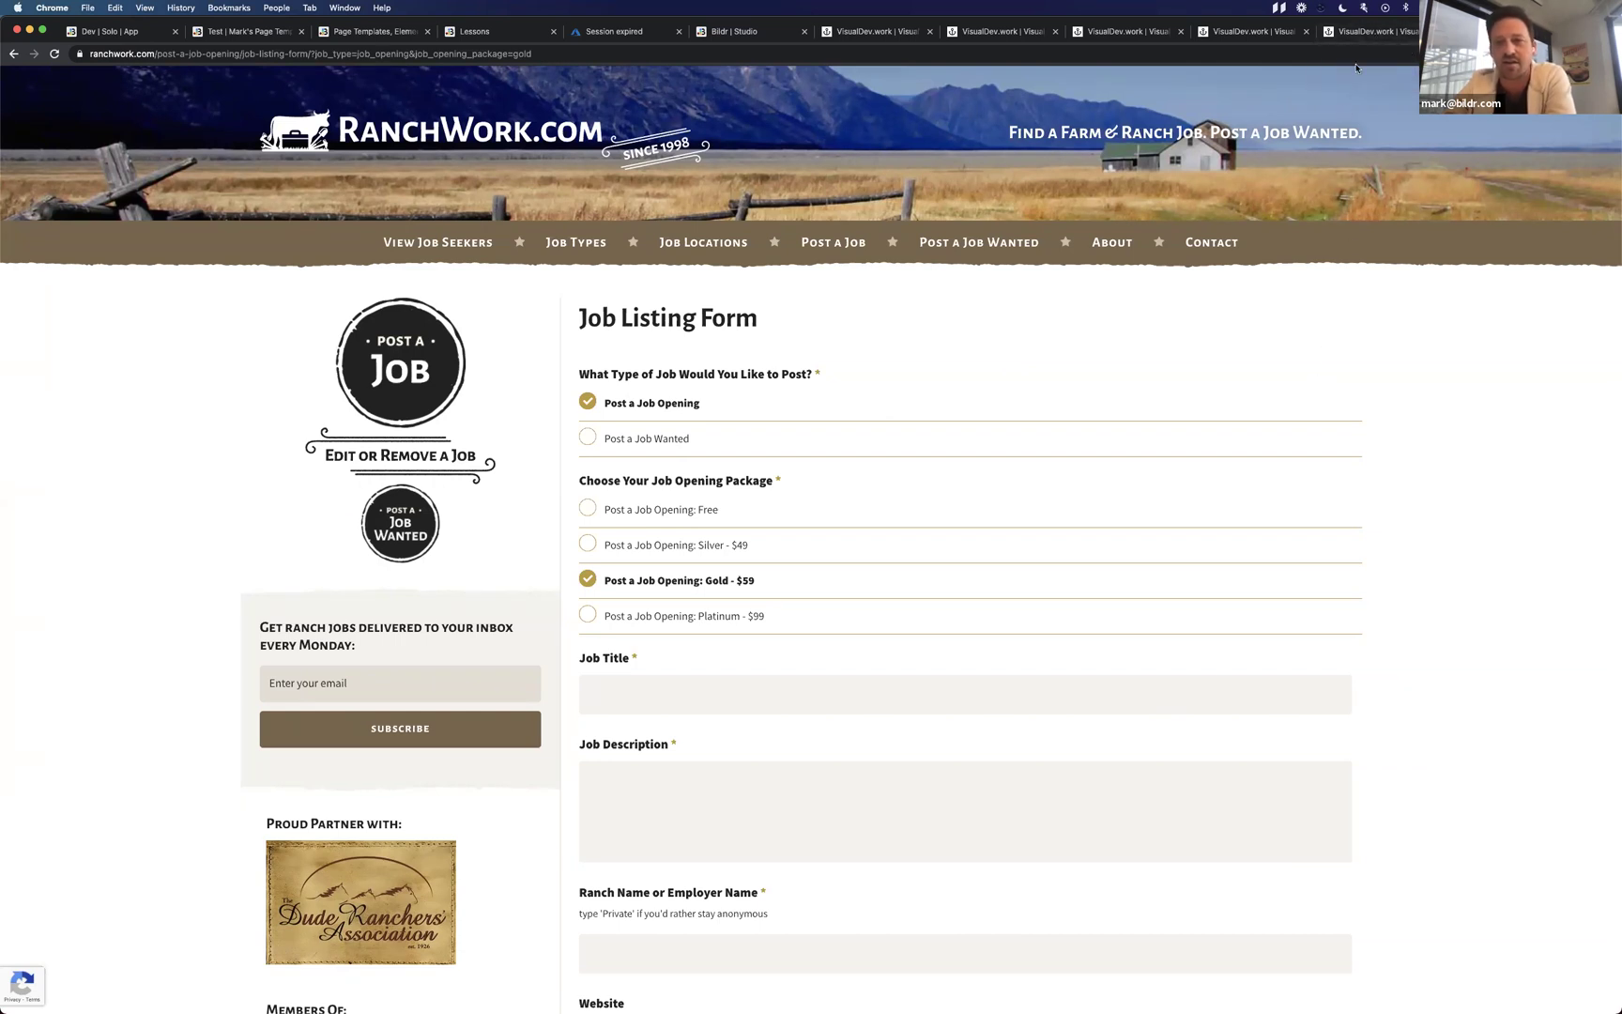
click(1365, 33)
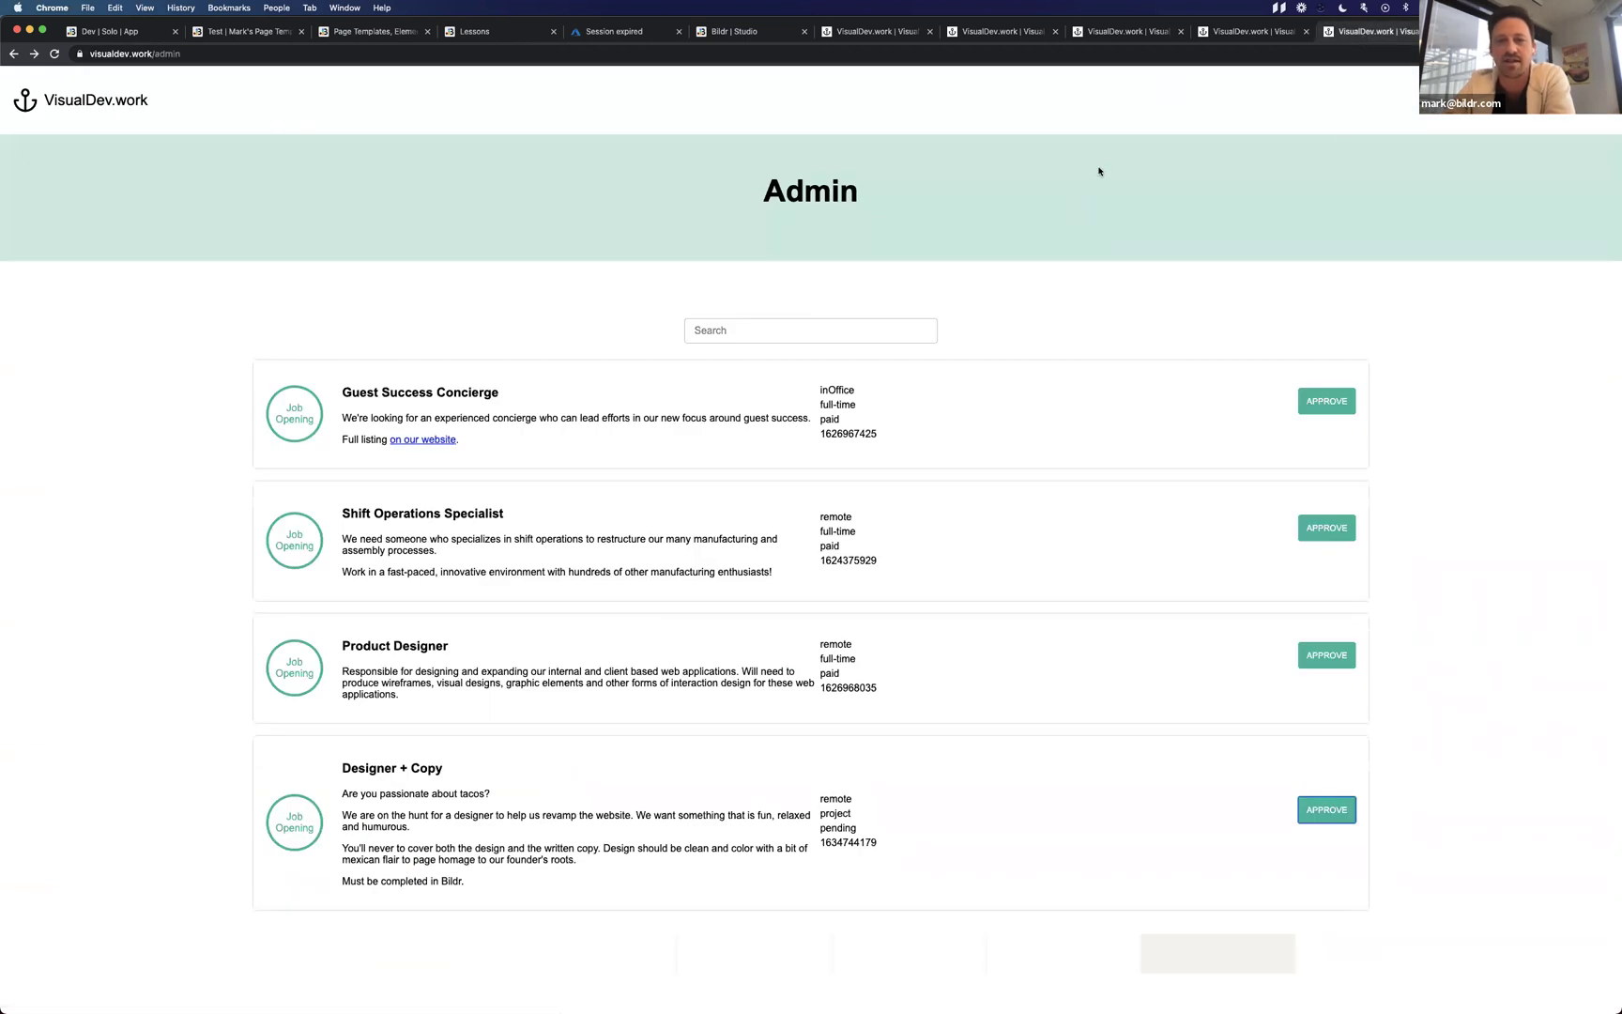
Bring up the VisualDev.work Job Listing Form showing Post a Job Opening and Gold $399.
click(1235, 36)
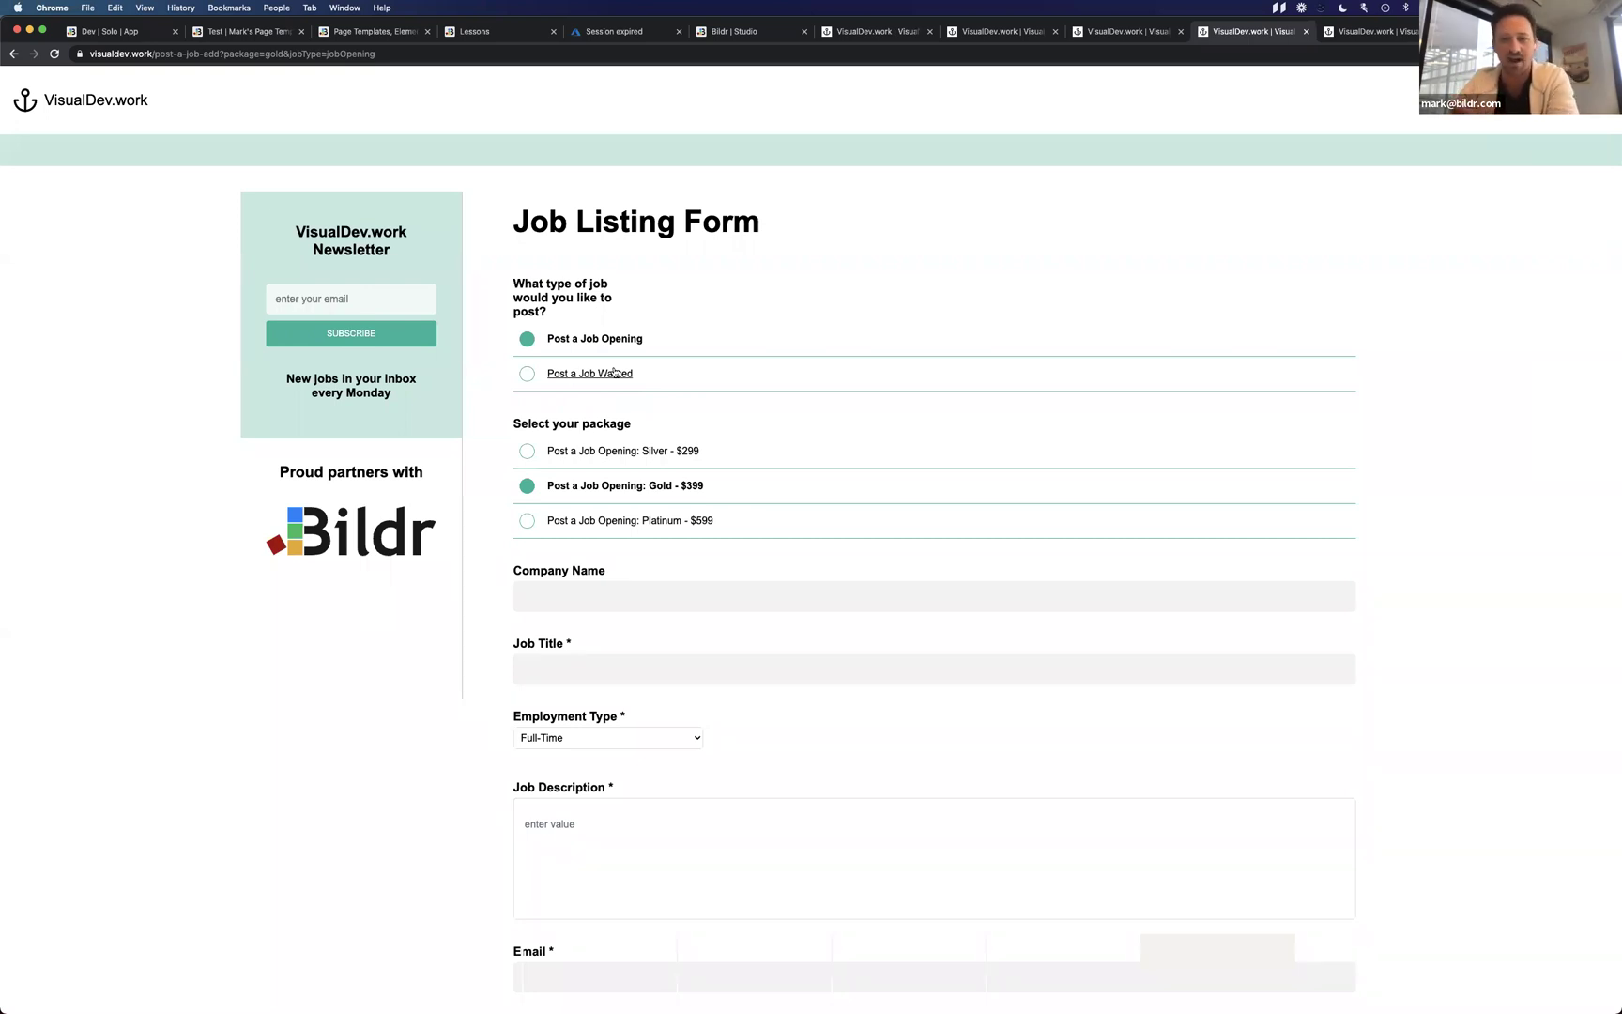
Toggle the job type to Job Wanted and back, and the package to Silver and back to Gold.
click(614, 373)
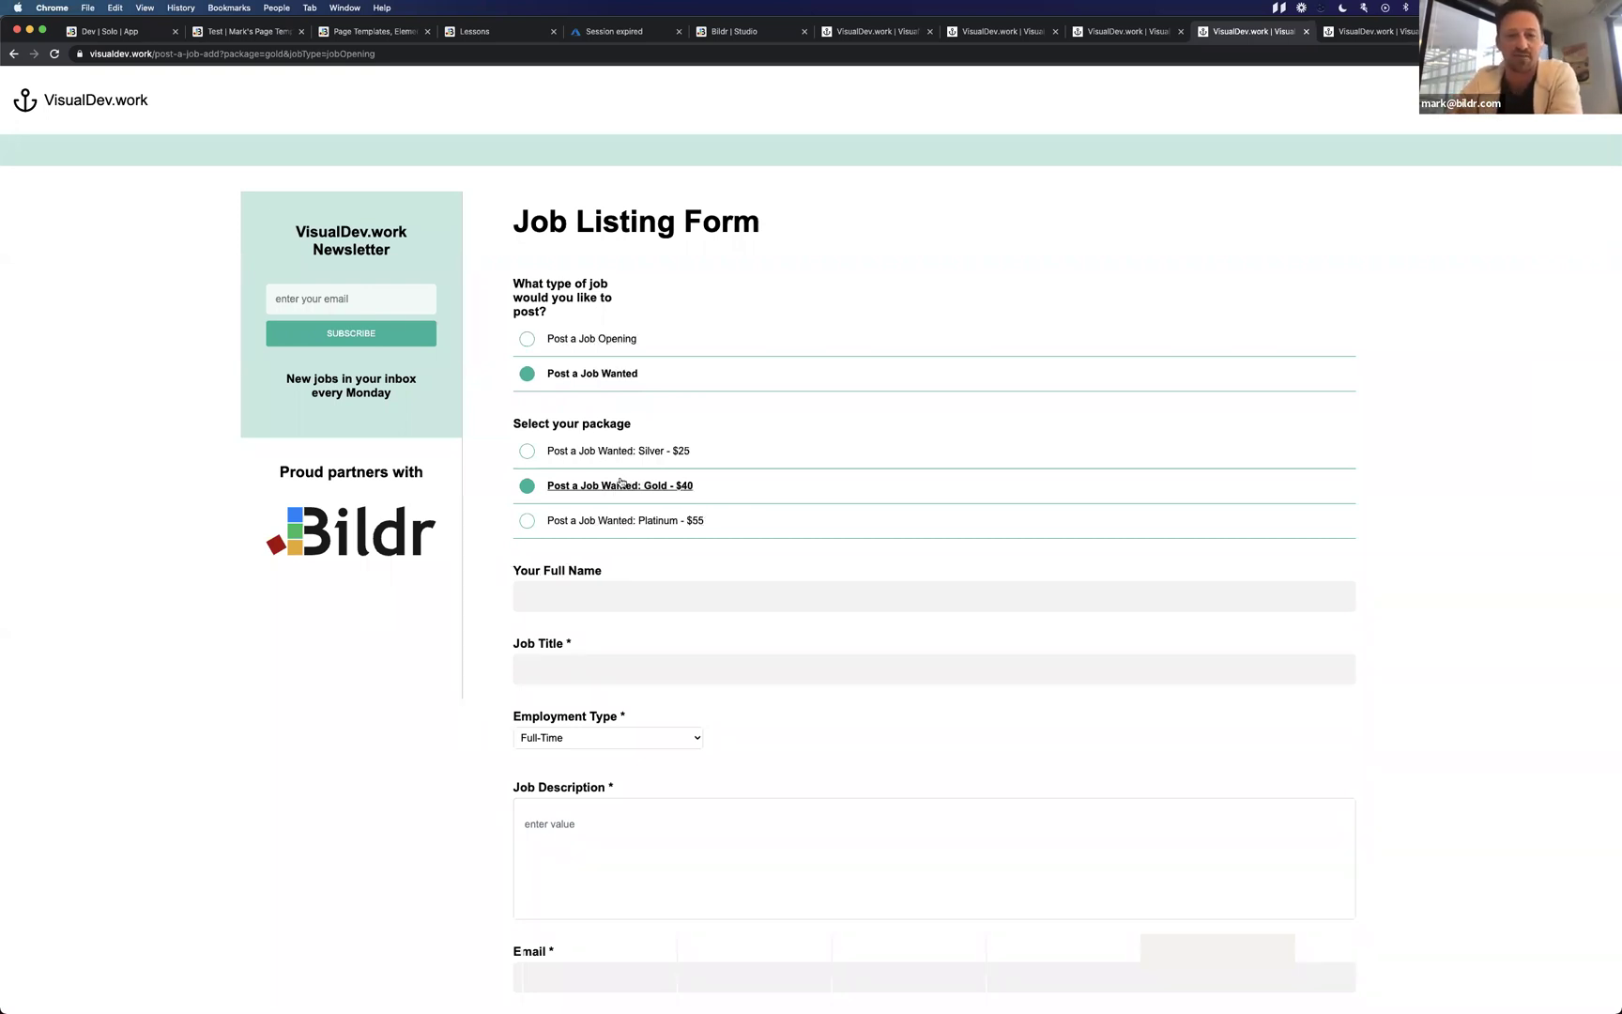
click(598, 341)
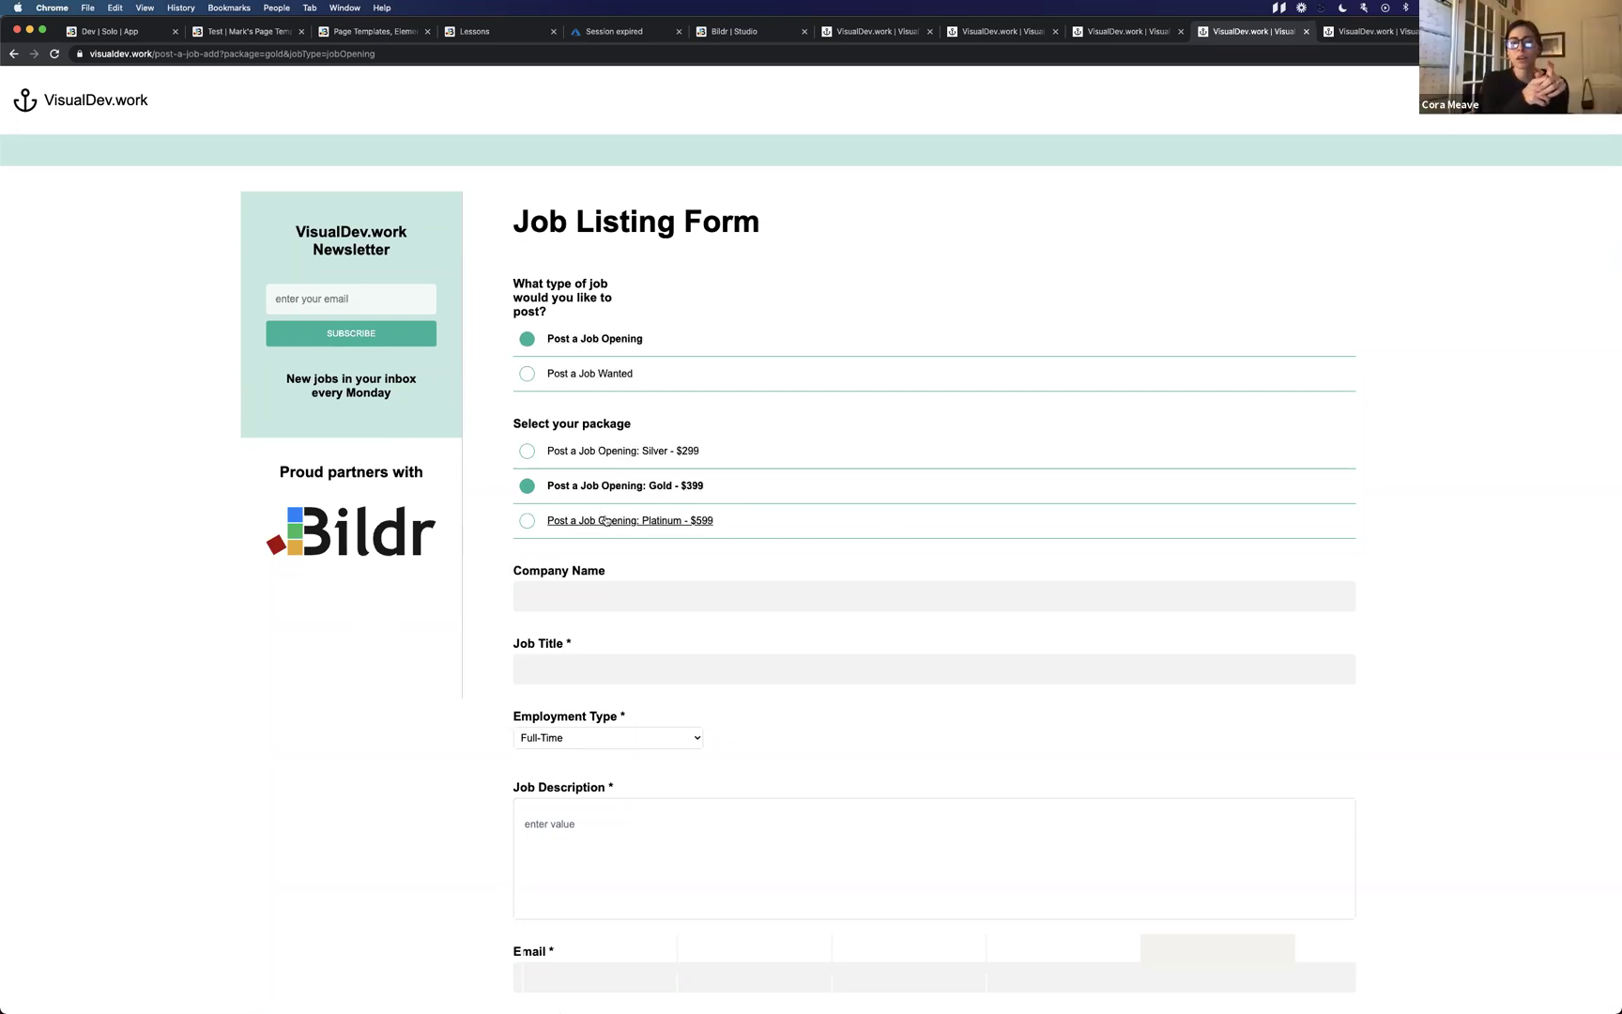
click(635, 451)
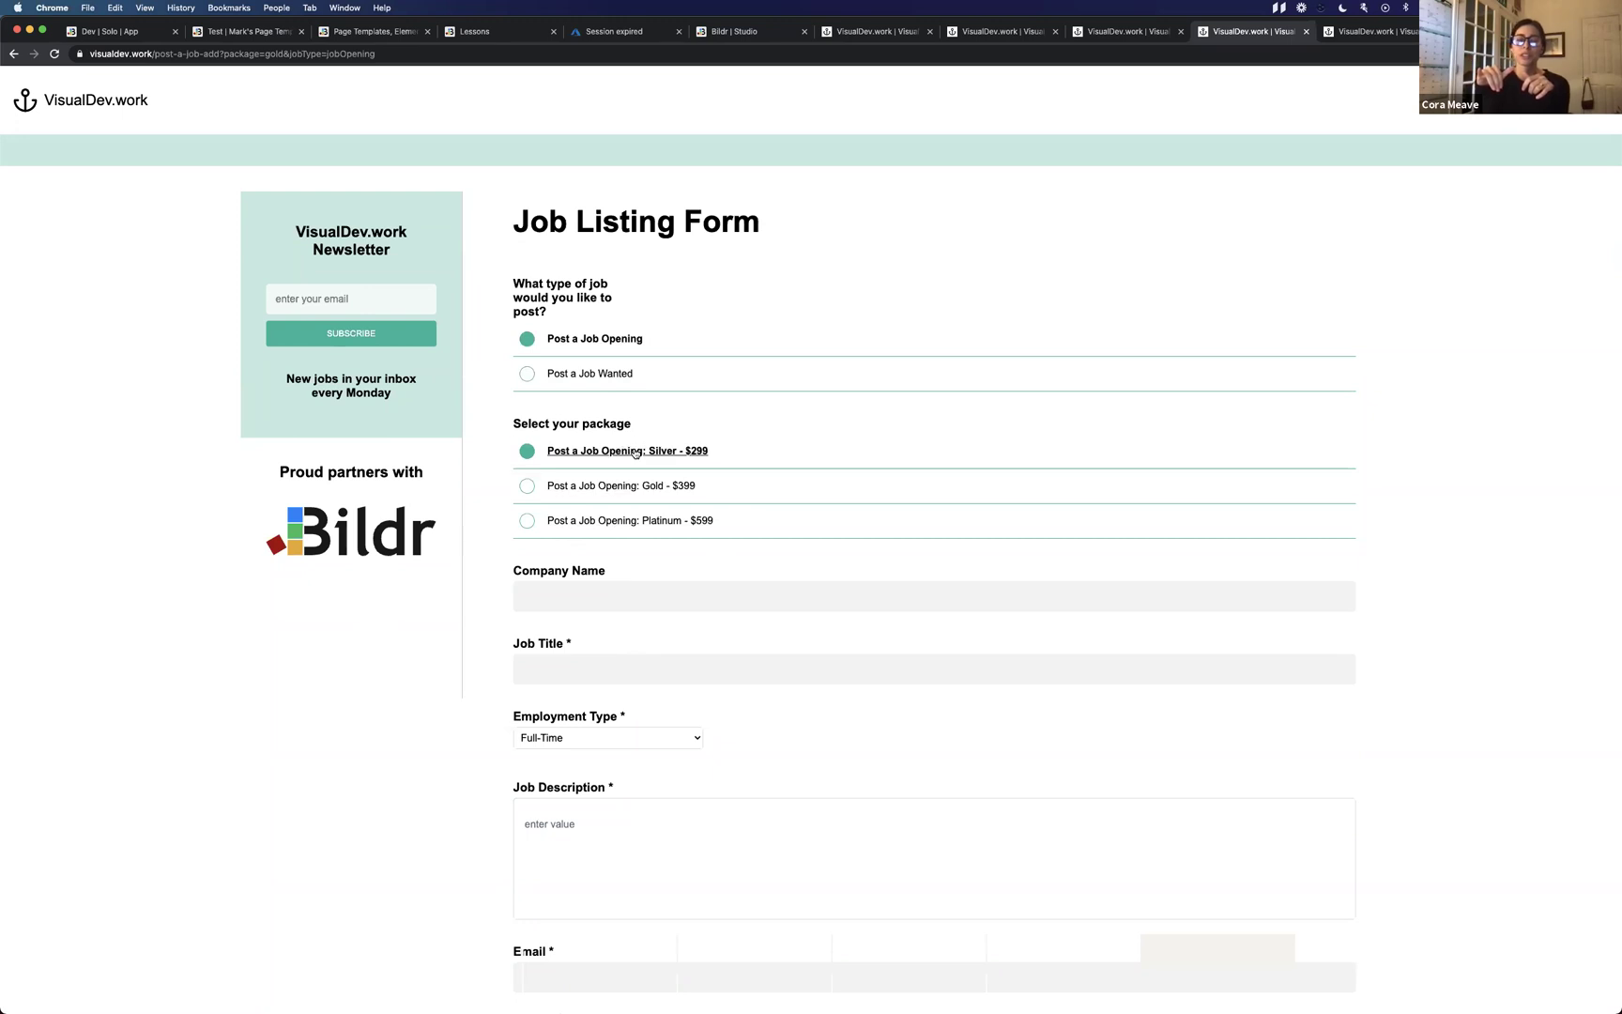
click(667, 487)
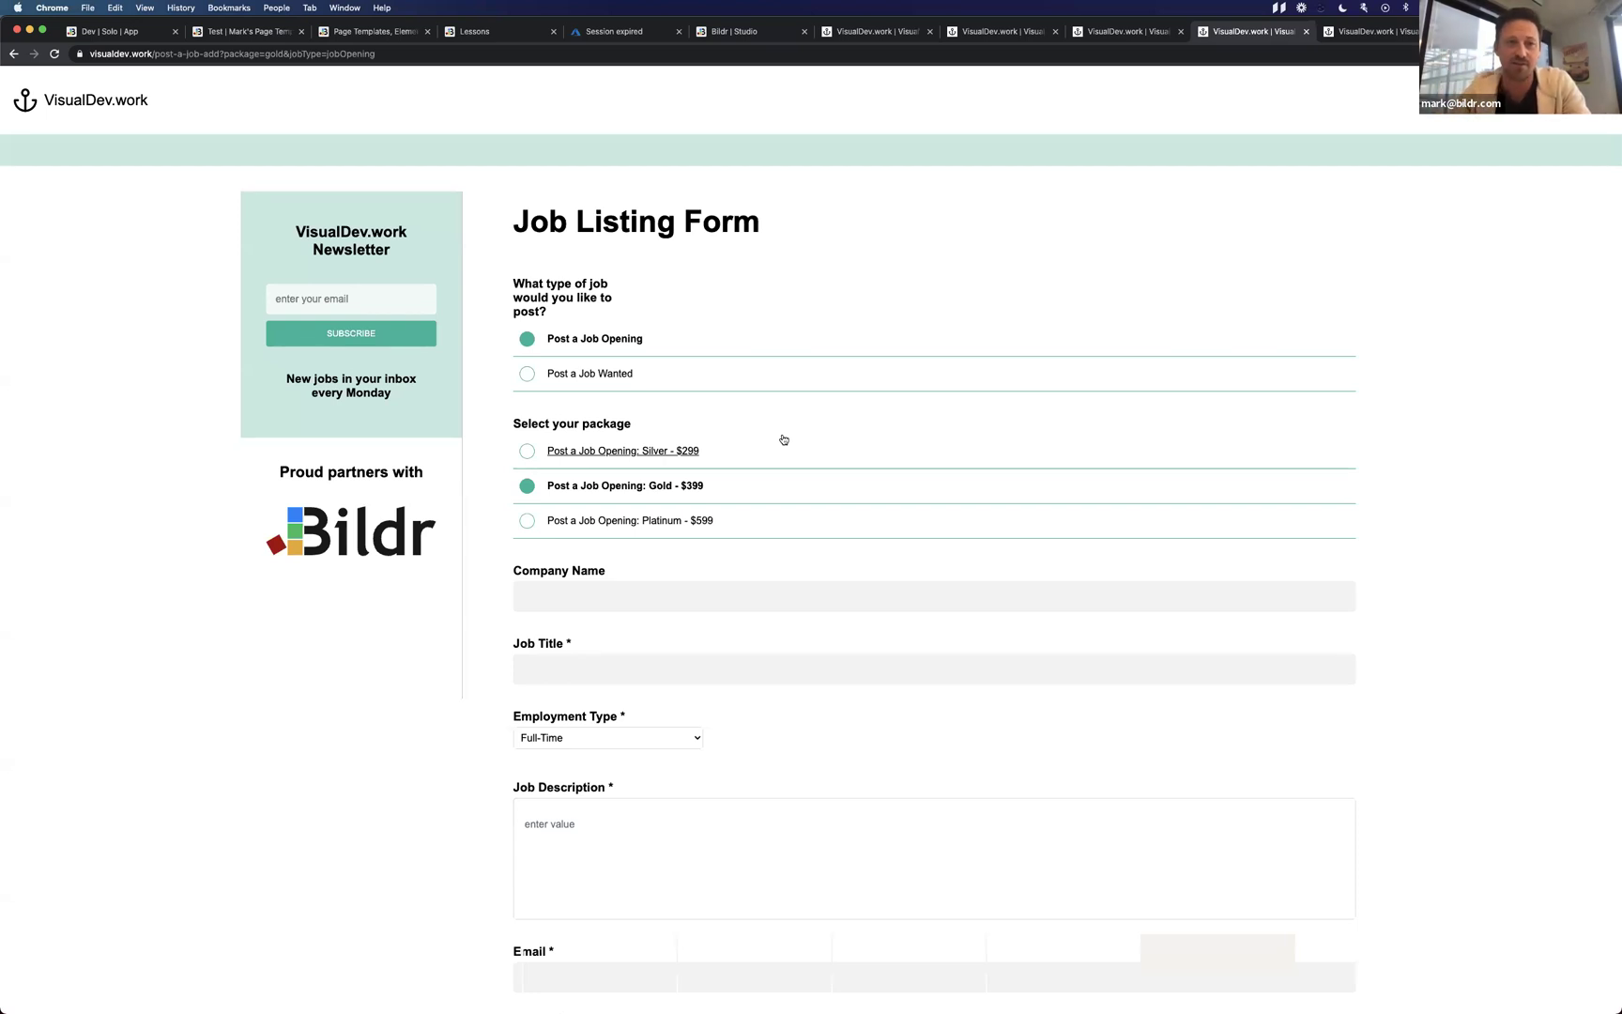
Highlight the path and the package and job type query string in the page address.
click(271, 54)
drag(184, 54, 363, 59)
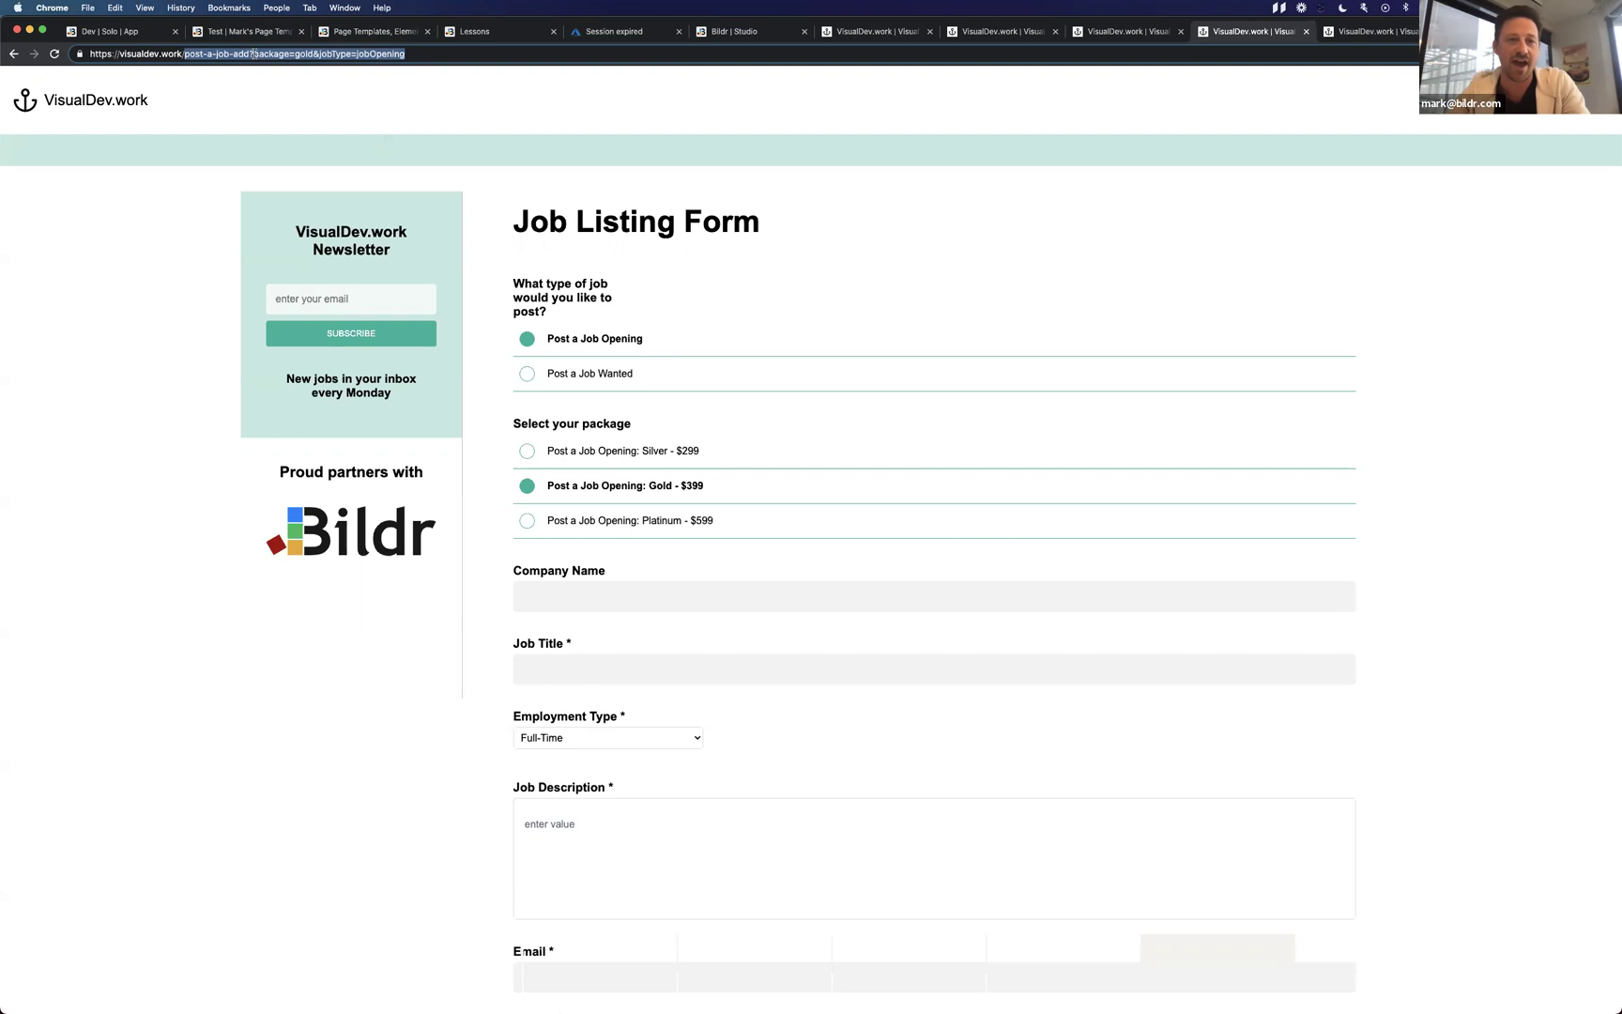
drag(251, 54, 424, 57)
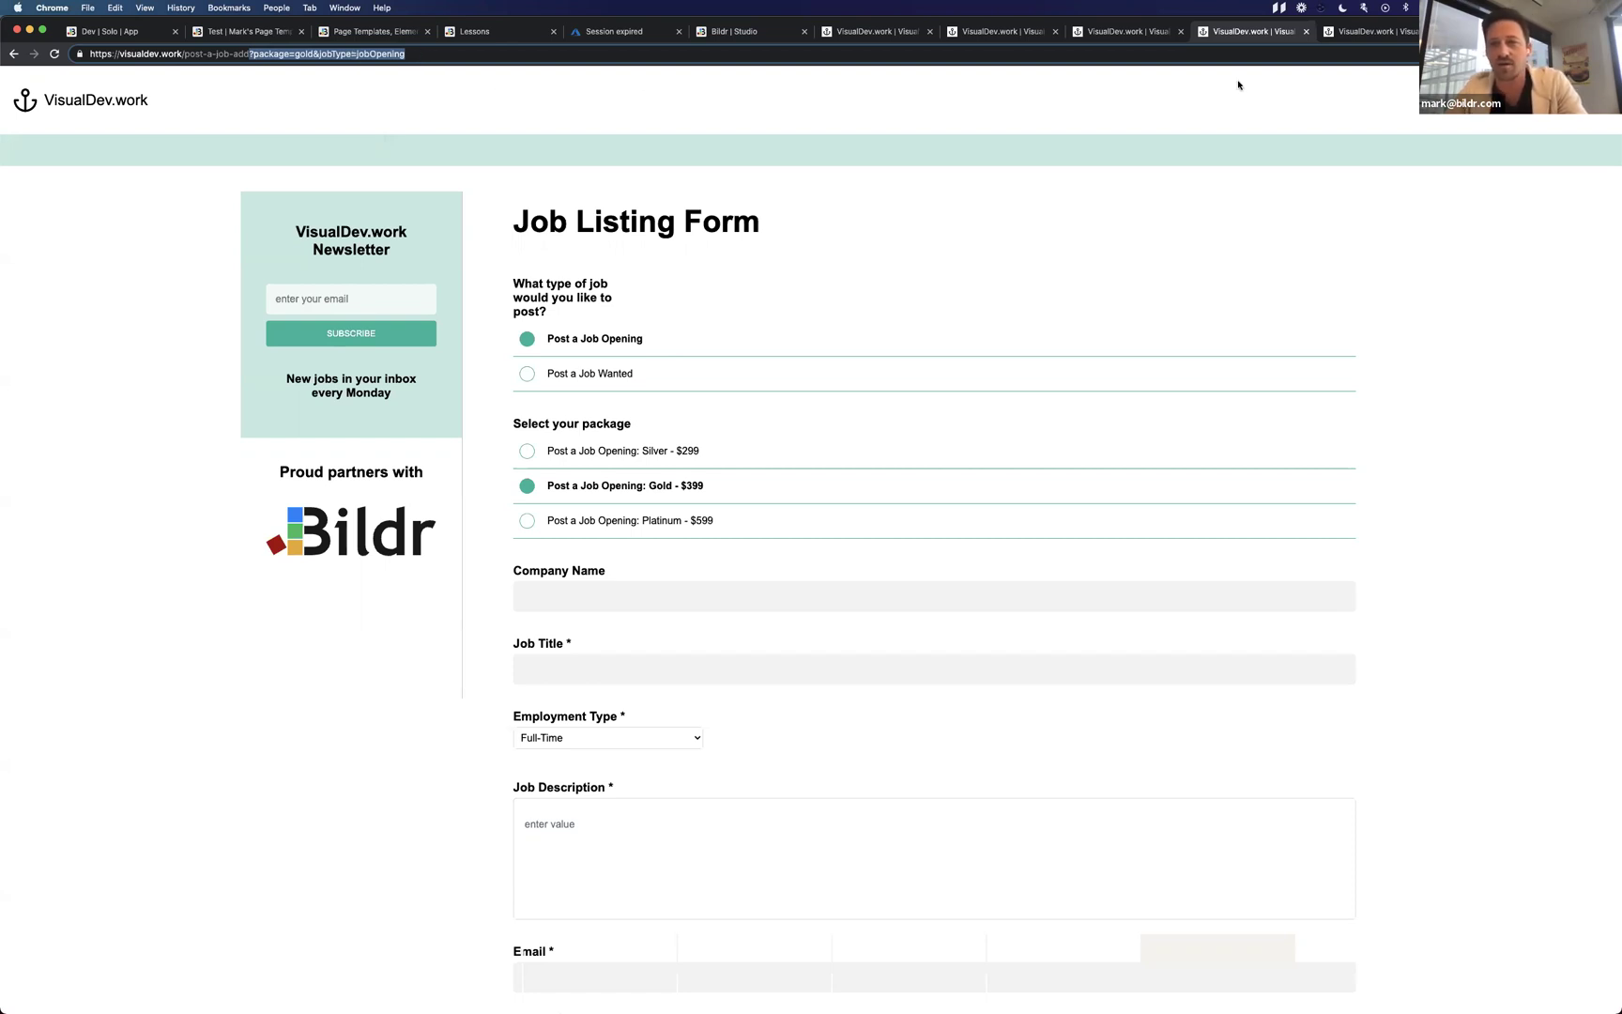
click(1428, 85)
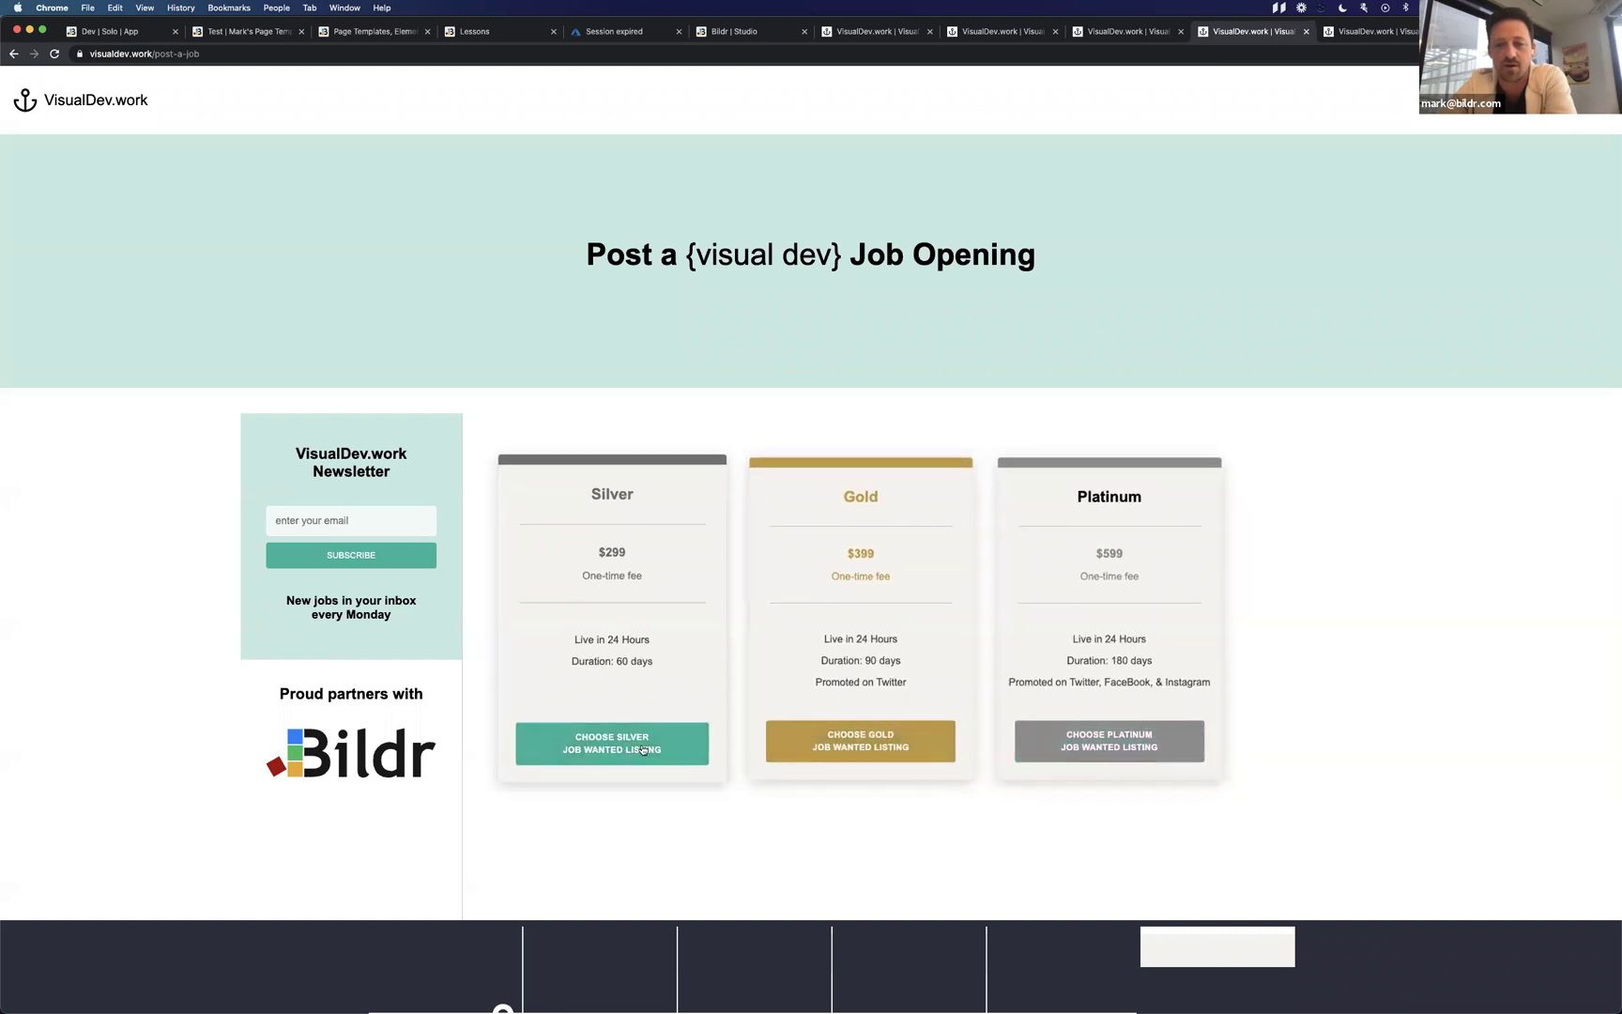
Start a Platinum listing, inspect its package and job type URL parameters, and switch the form to Gold.
click(1140, 746)
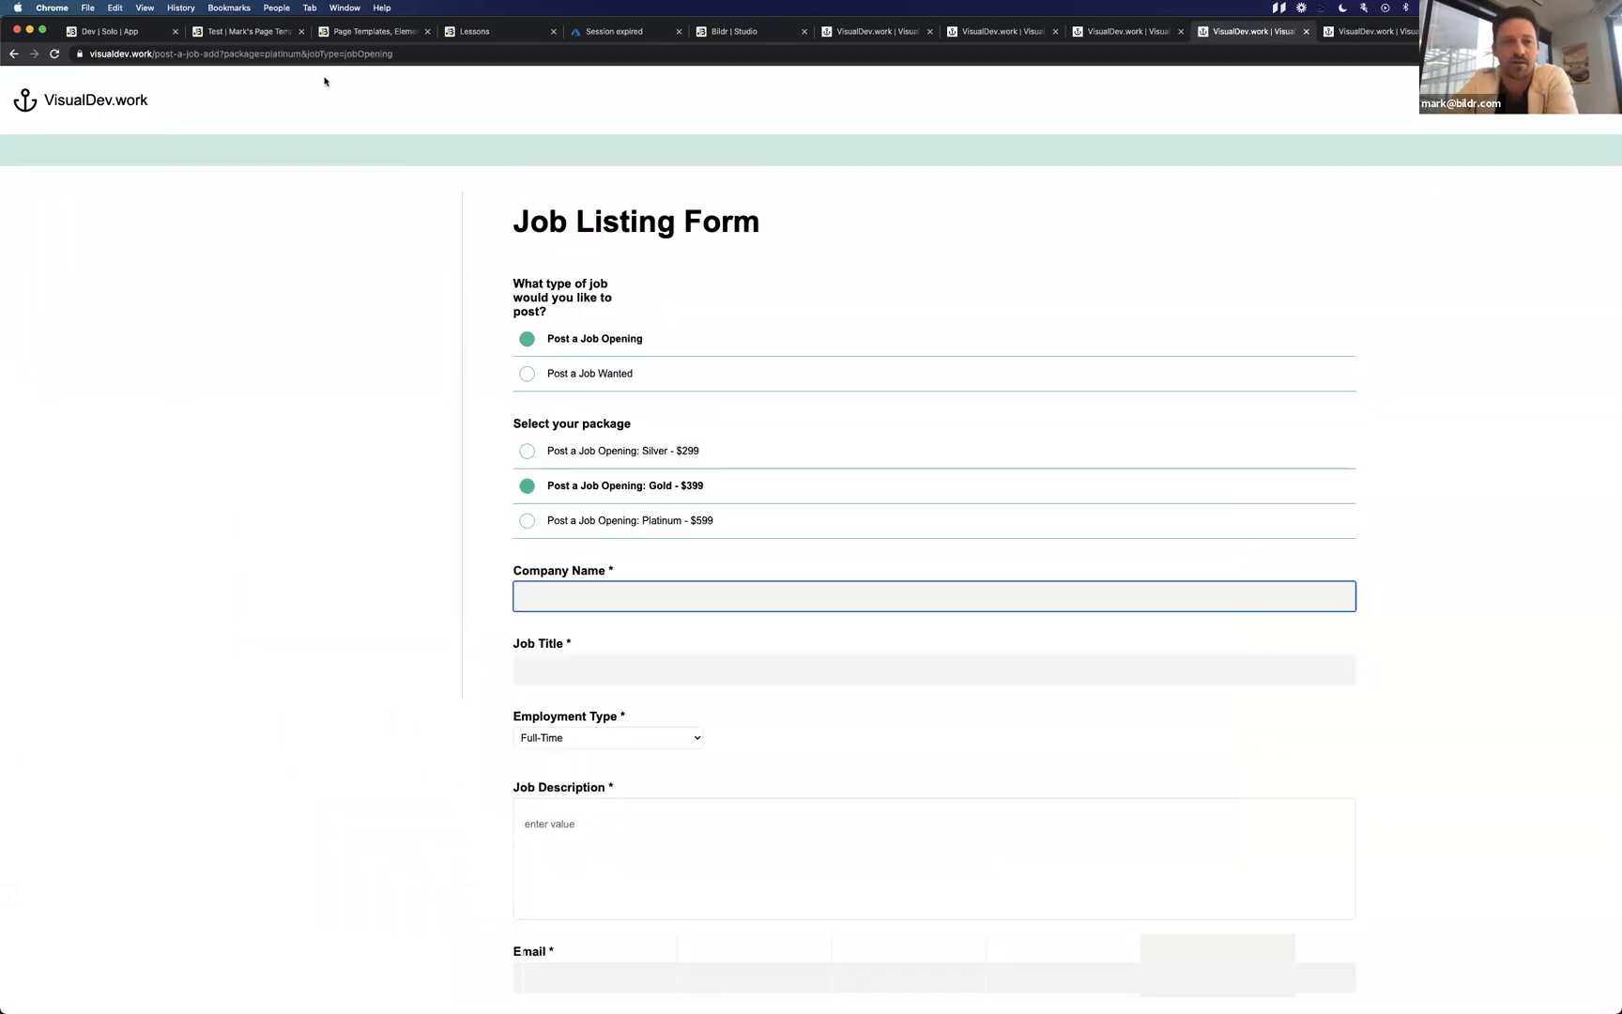
drag(251, 54, 410, 49)
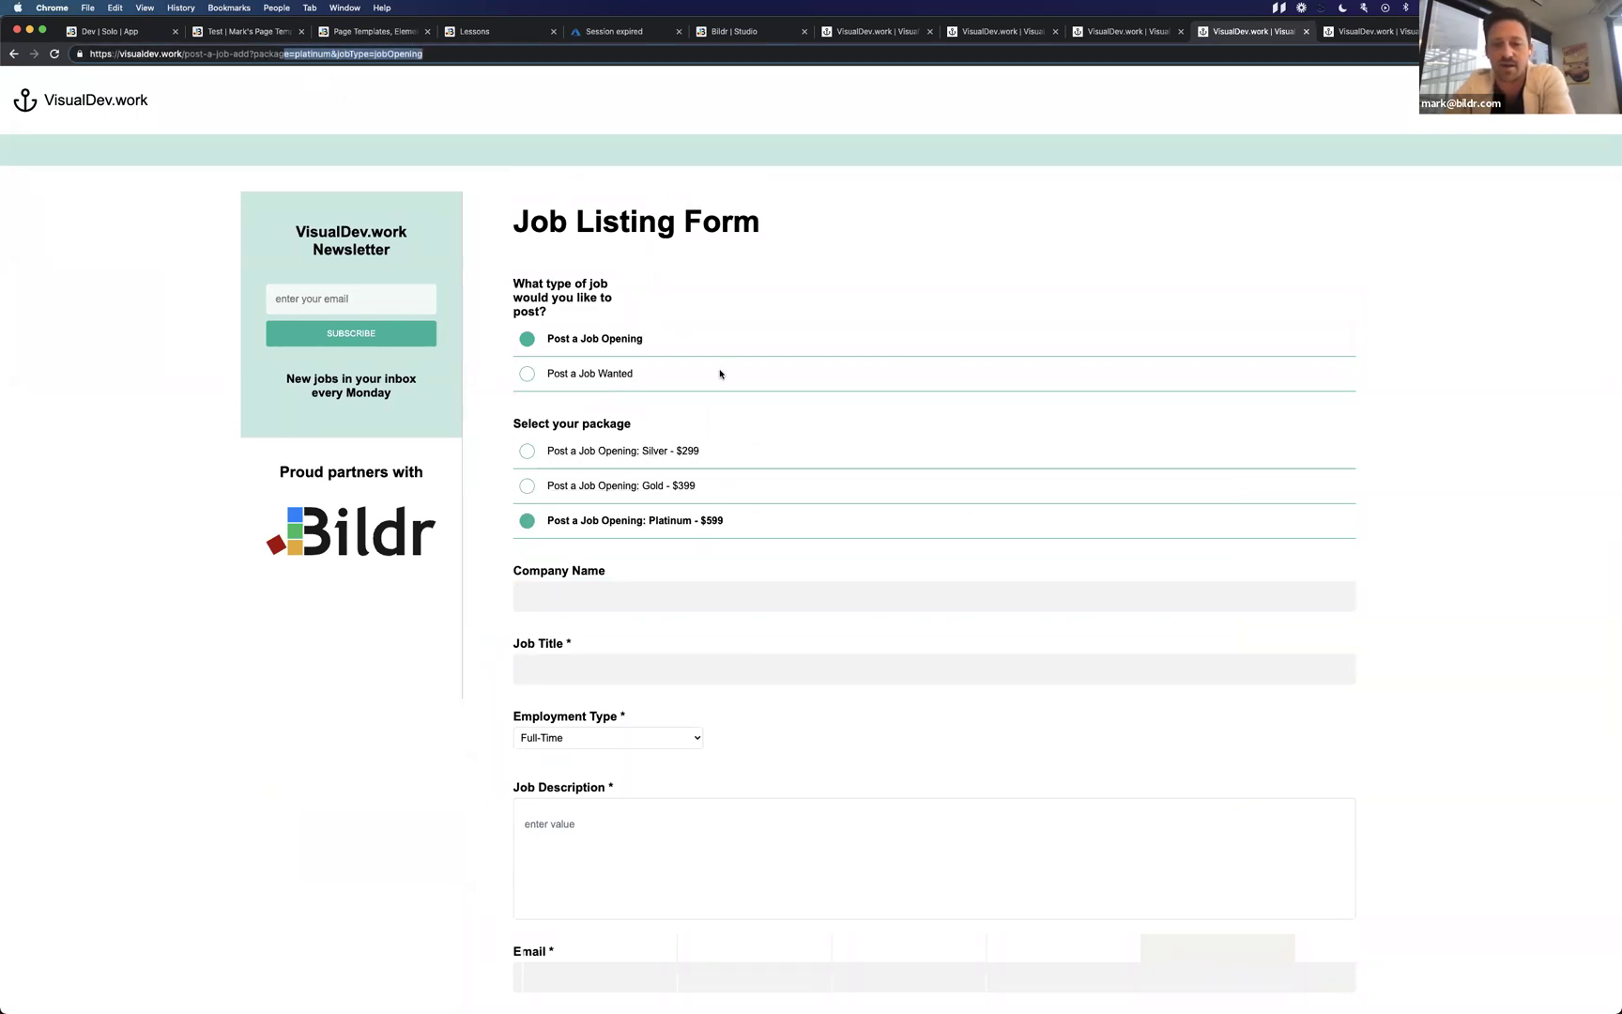
click(644, 487)
click(649, 521)
click(770, 492)
drag(329, 54, 416, 57)
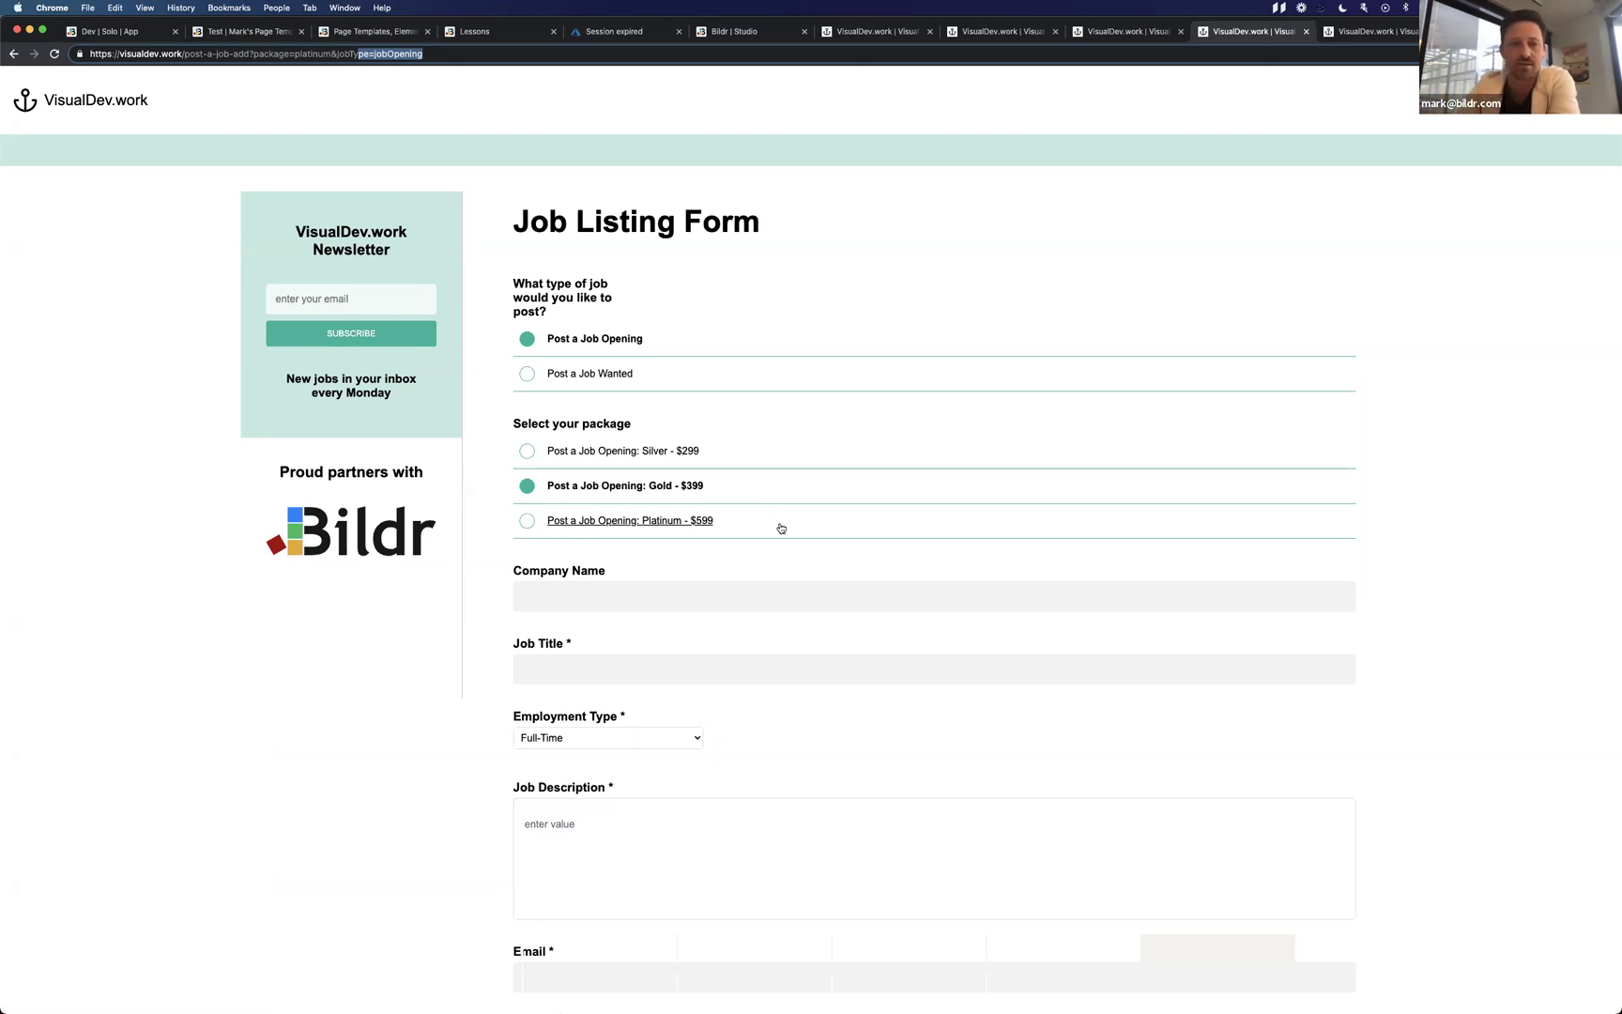
In Bildr, select the Gold choose button on Post a Job and check its click event.
key(ctrl+Left)
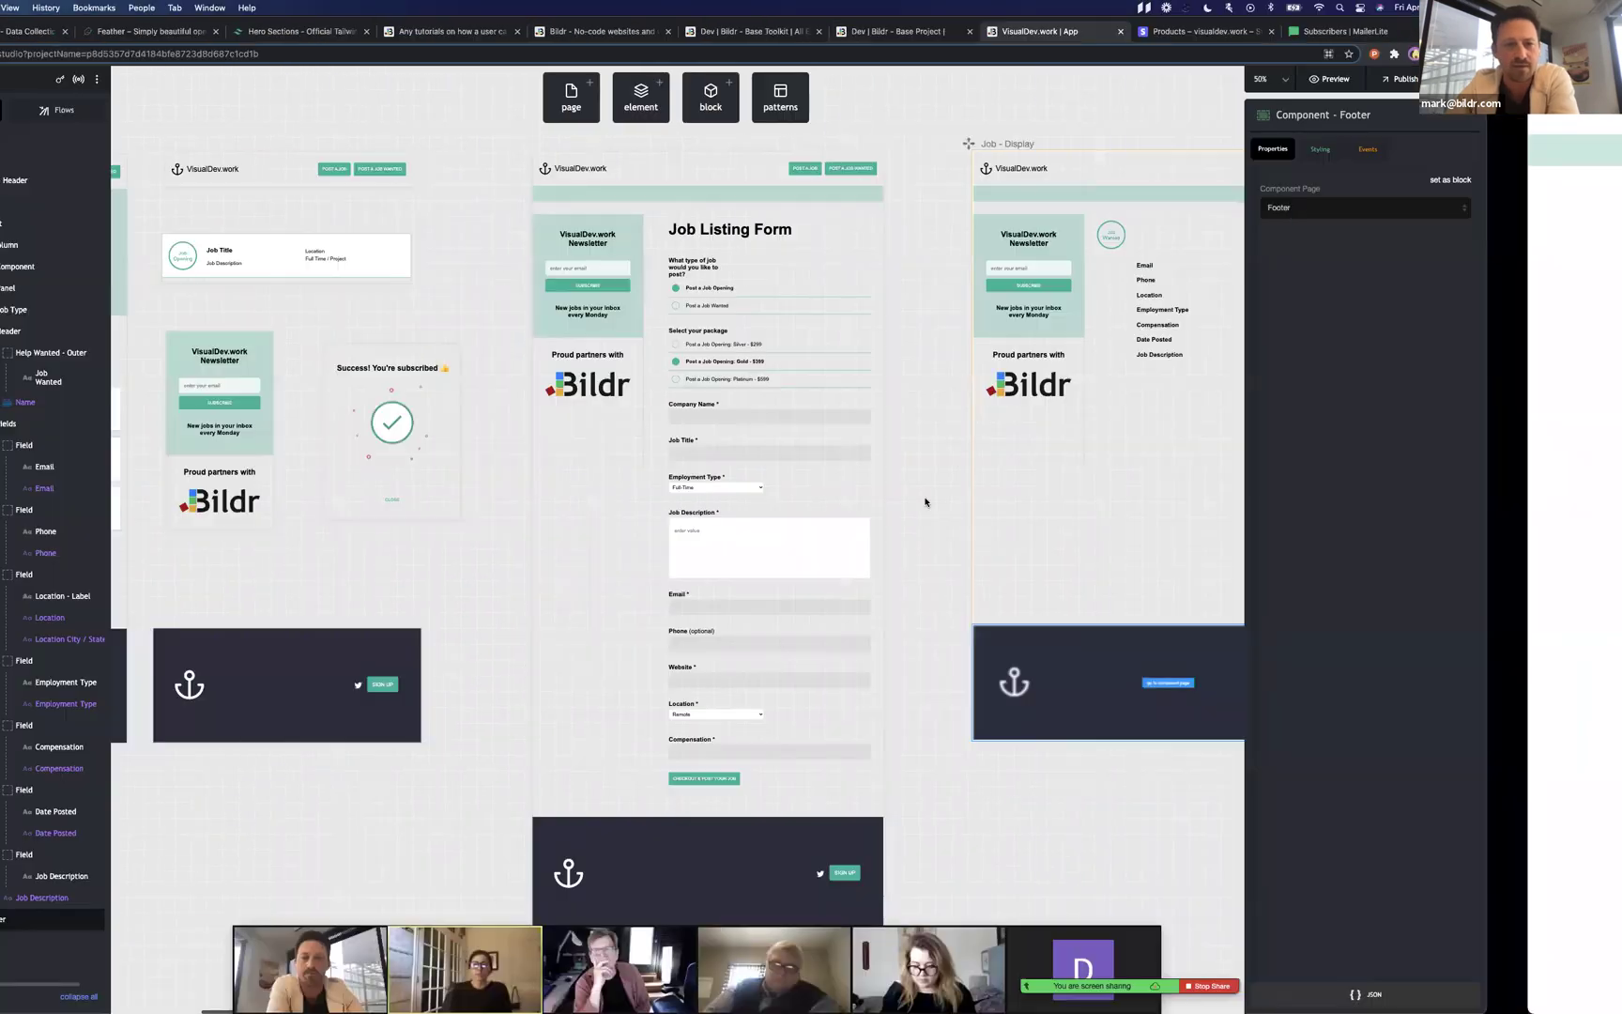
scroll(924, 500, left, 15)
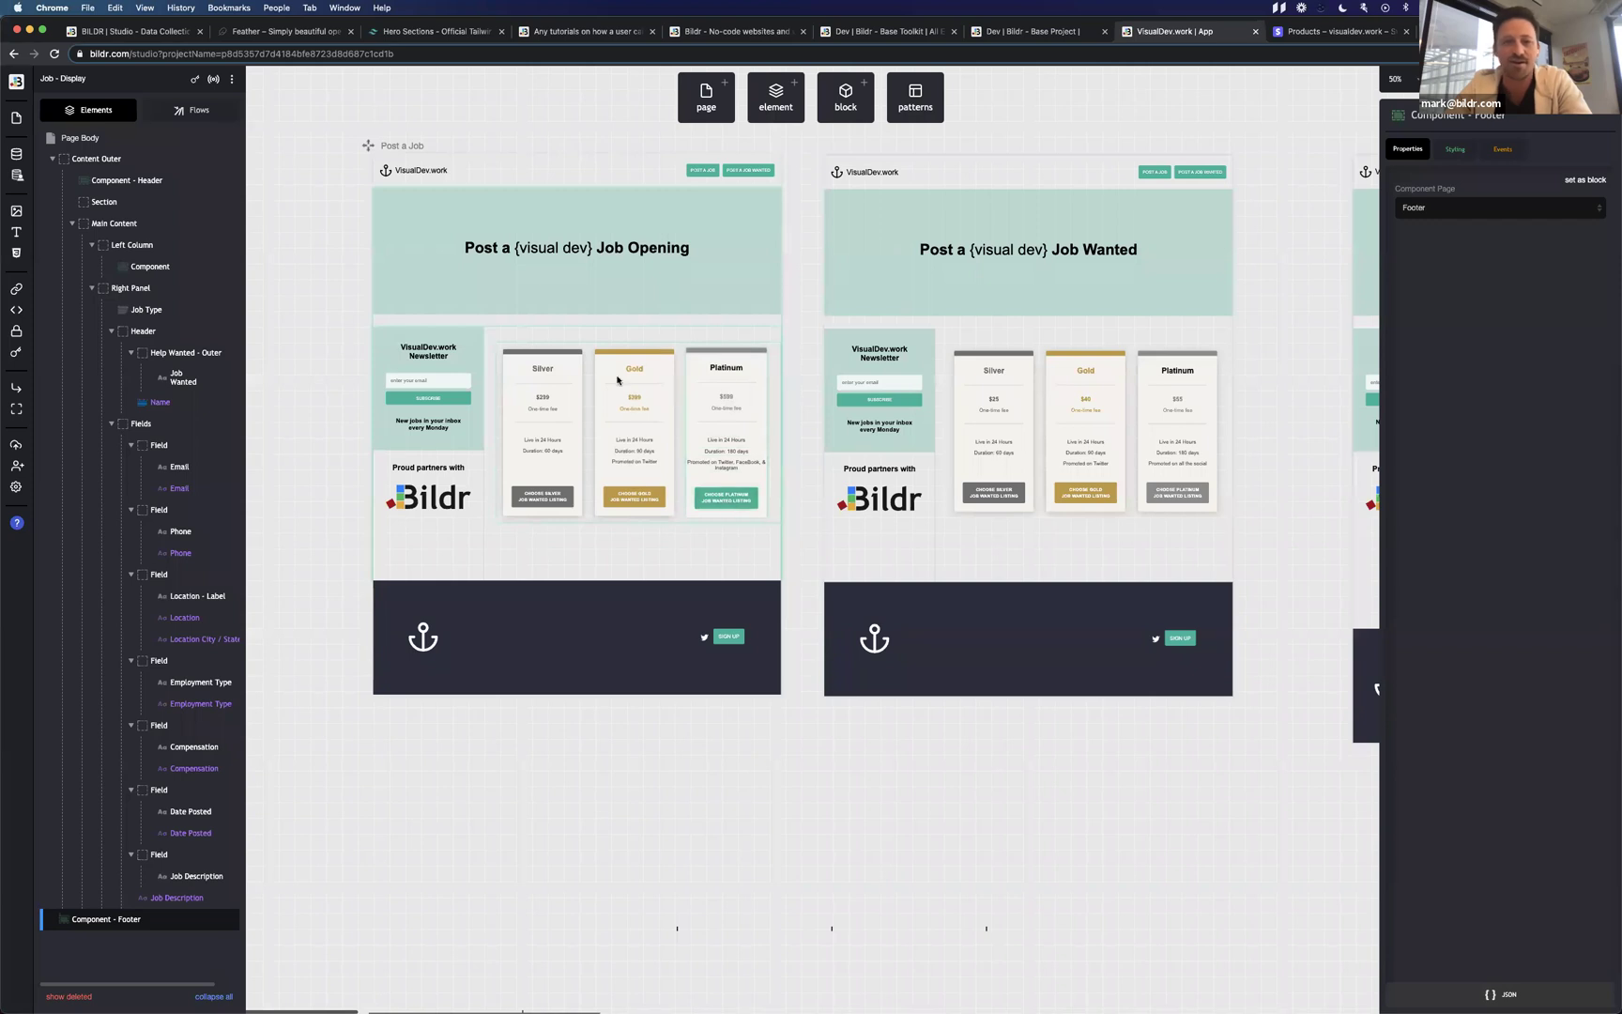
click(646, 502)
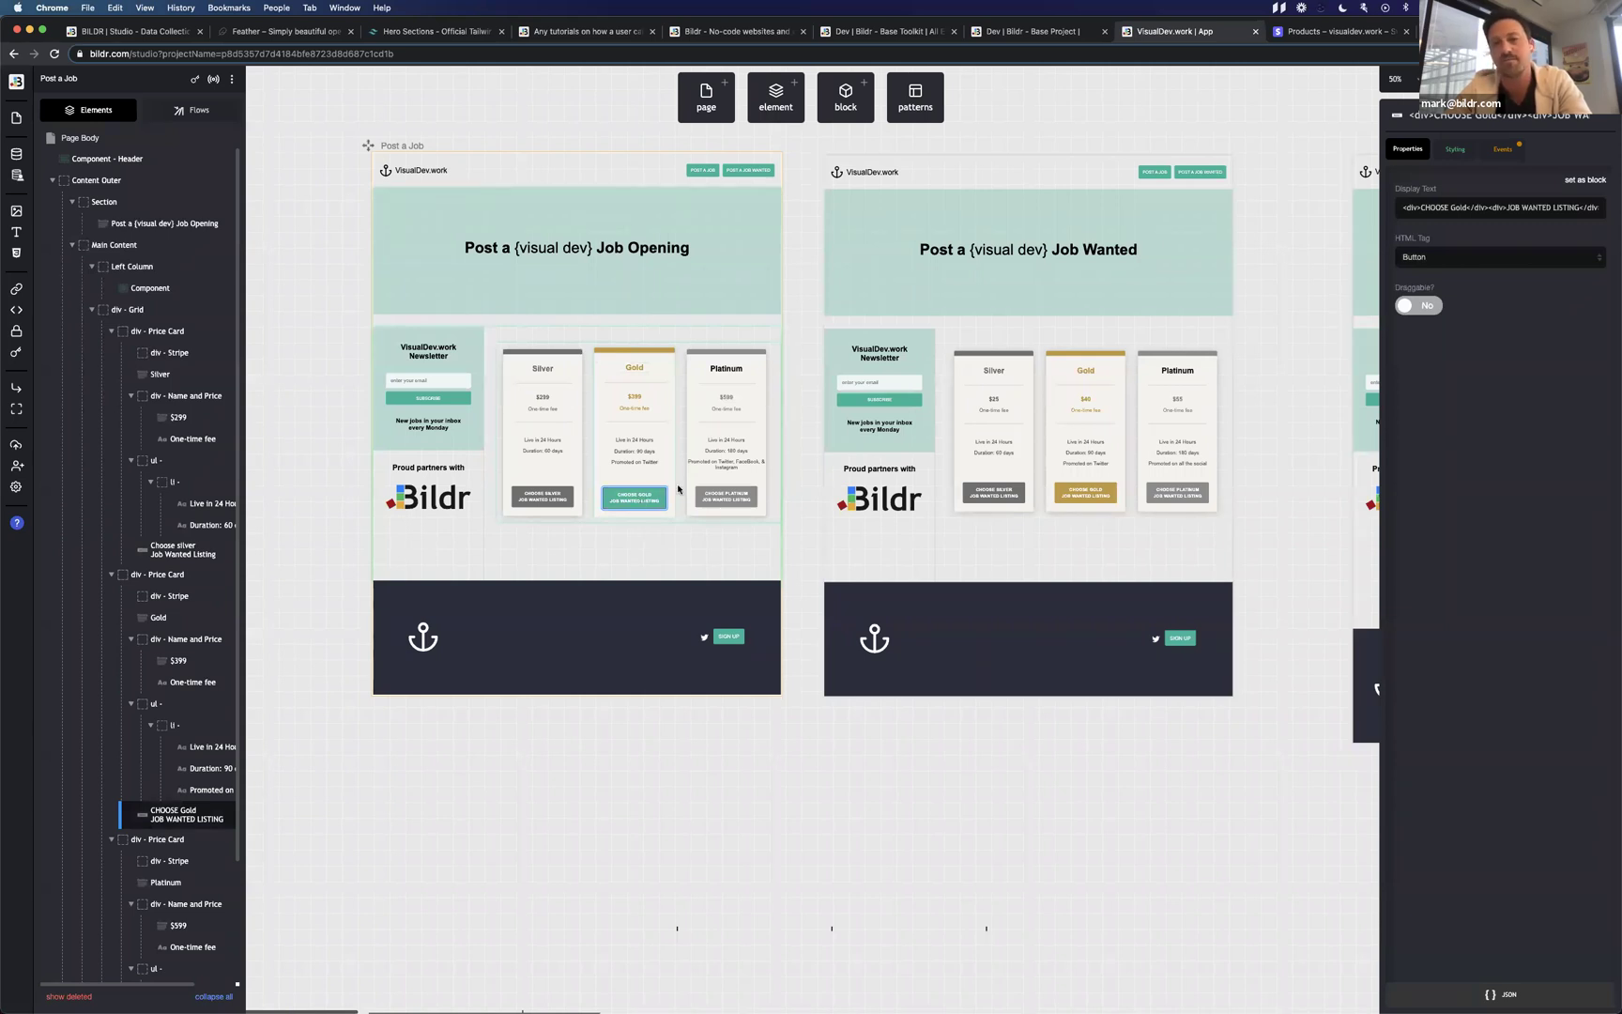
click(1500, 149)
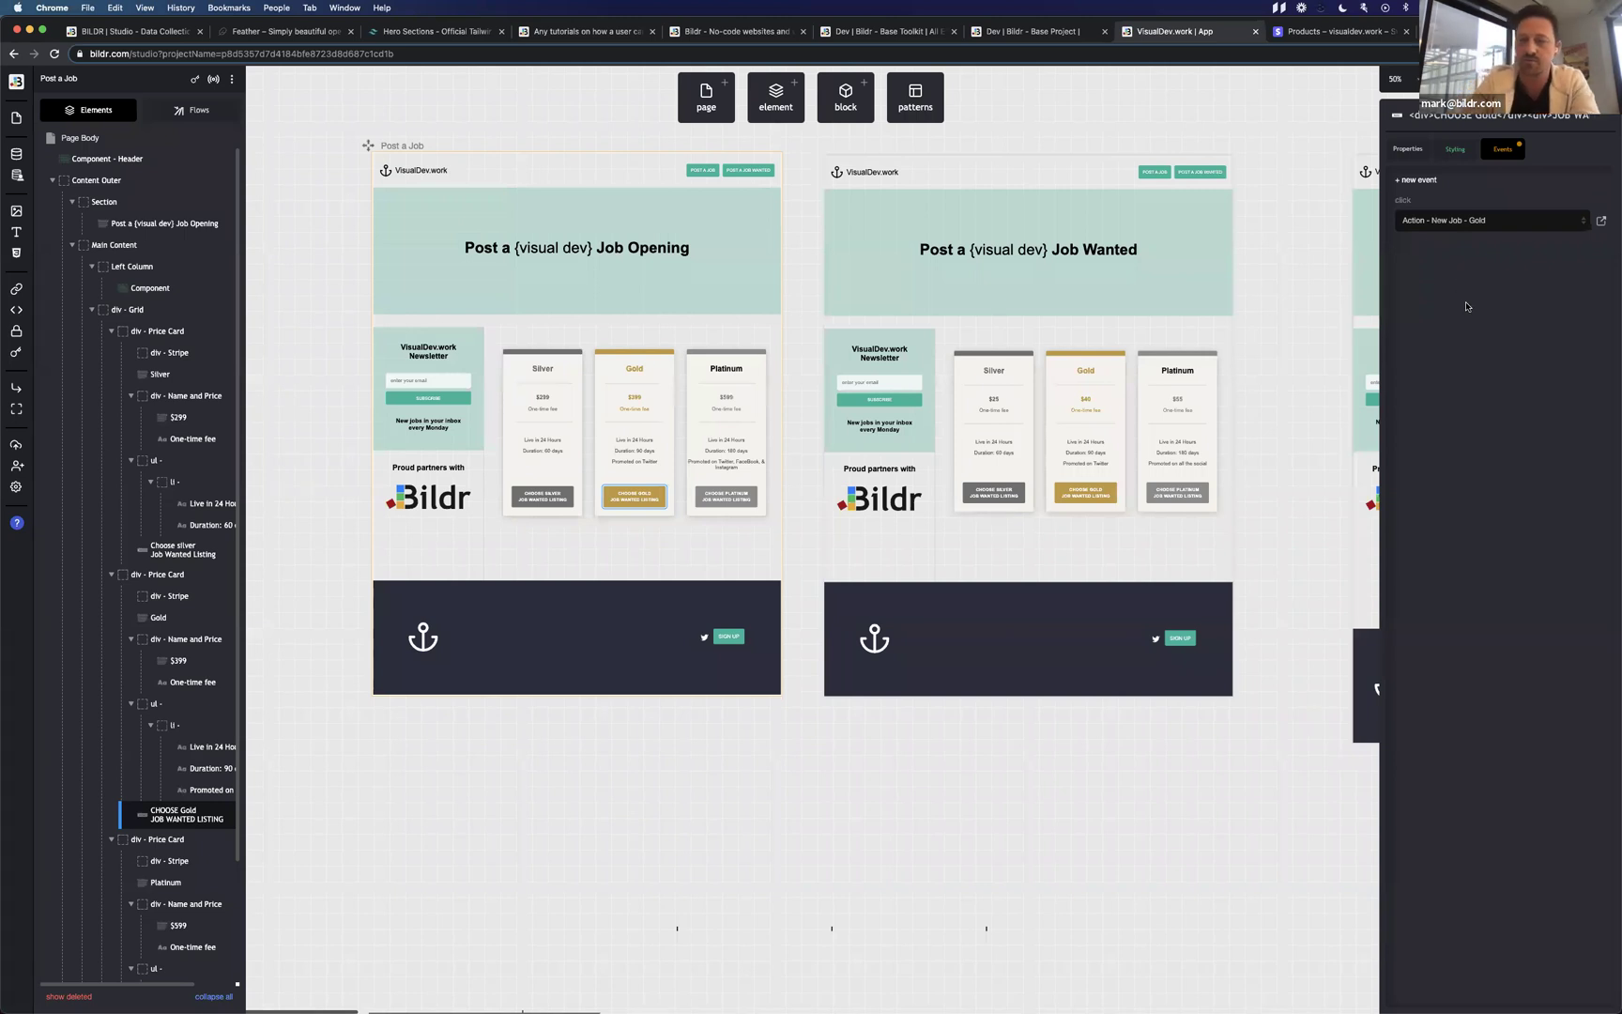
key(super+equal)
key(super+equal)
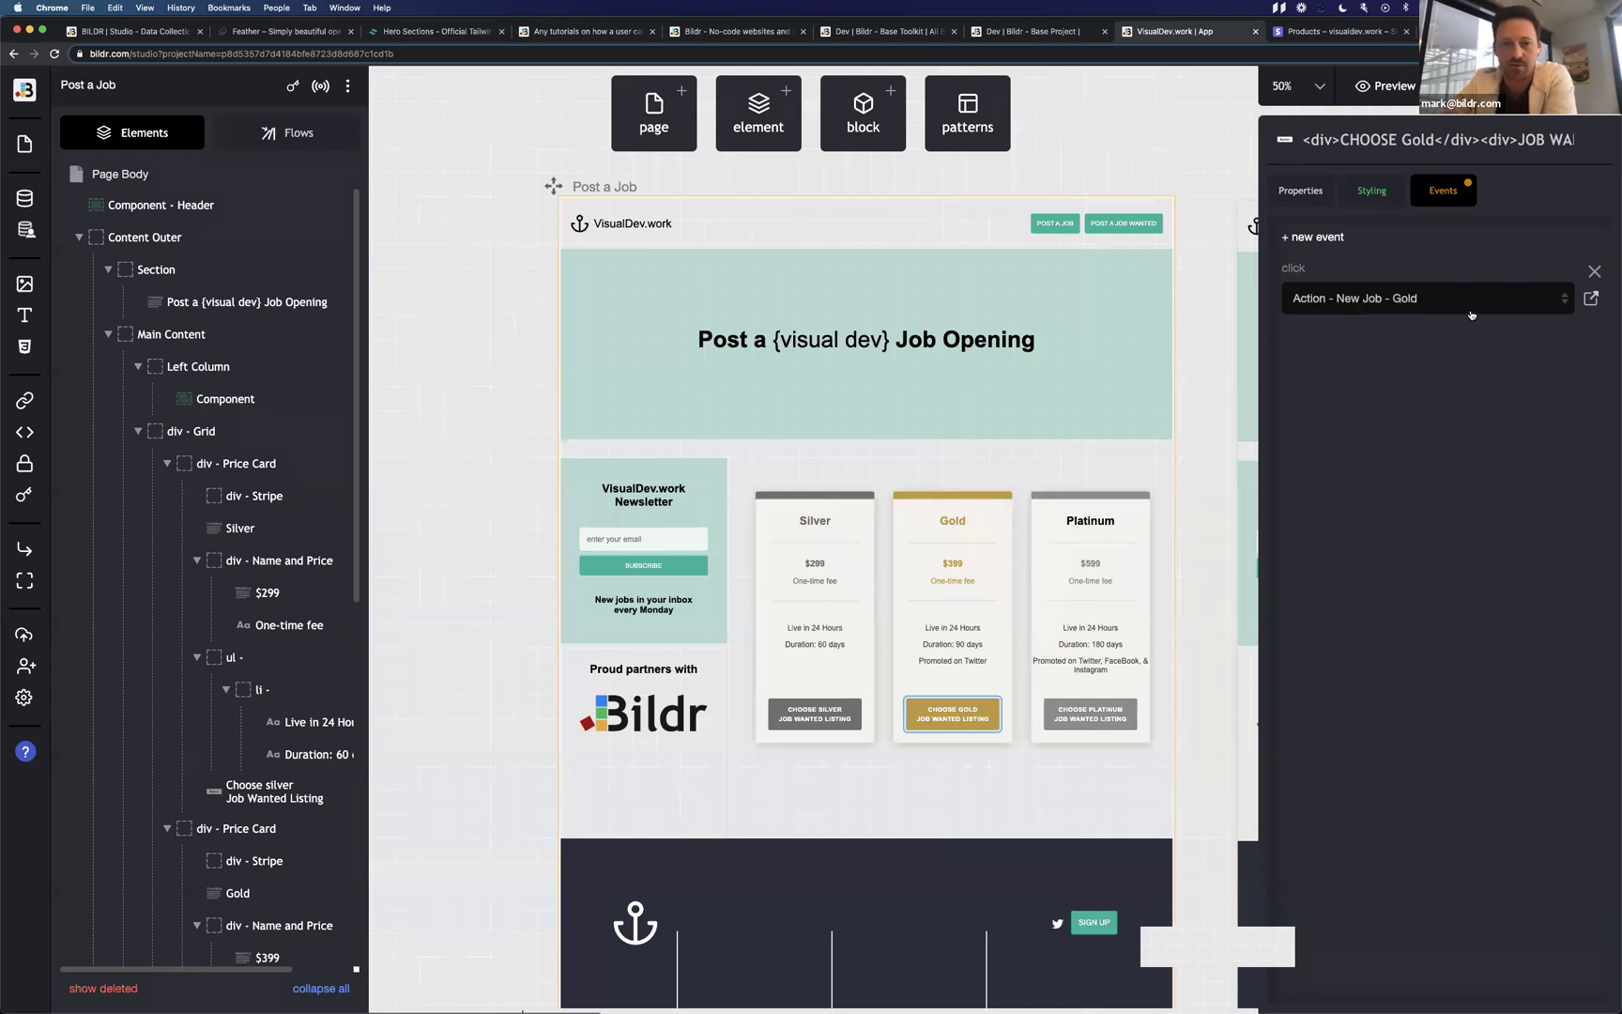
Compare the Silver and Platinum buttons' click actions, then open the Action - New Job - Gold flow.
click(313, 138)
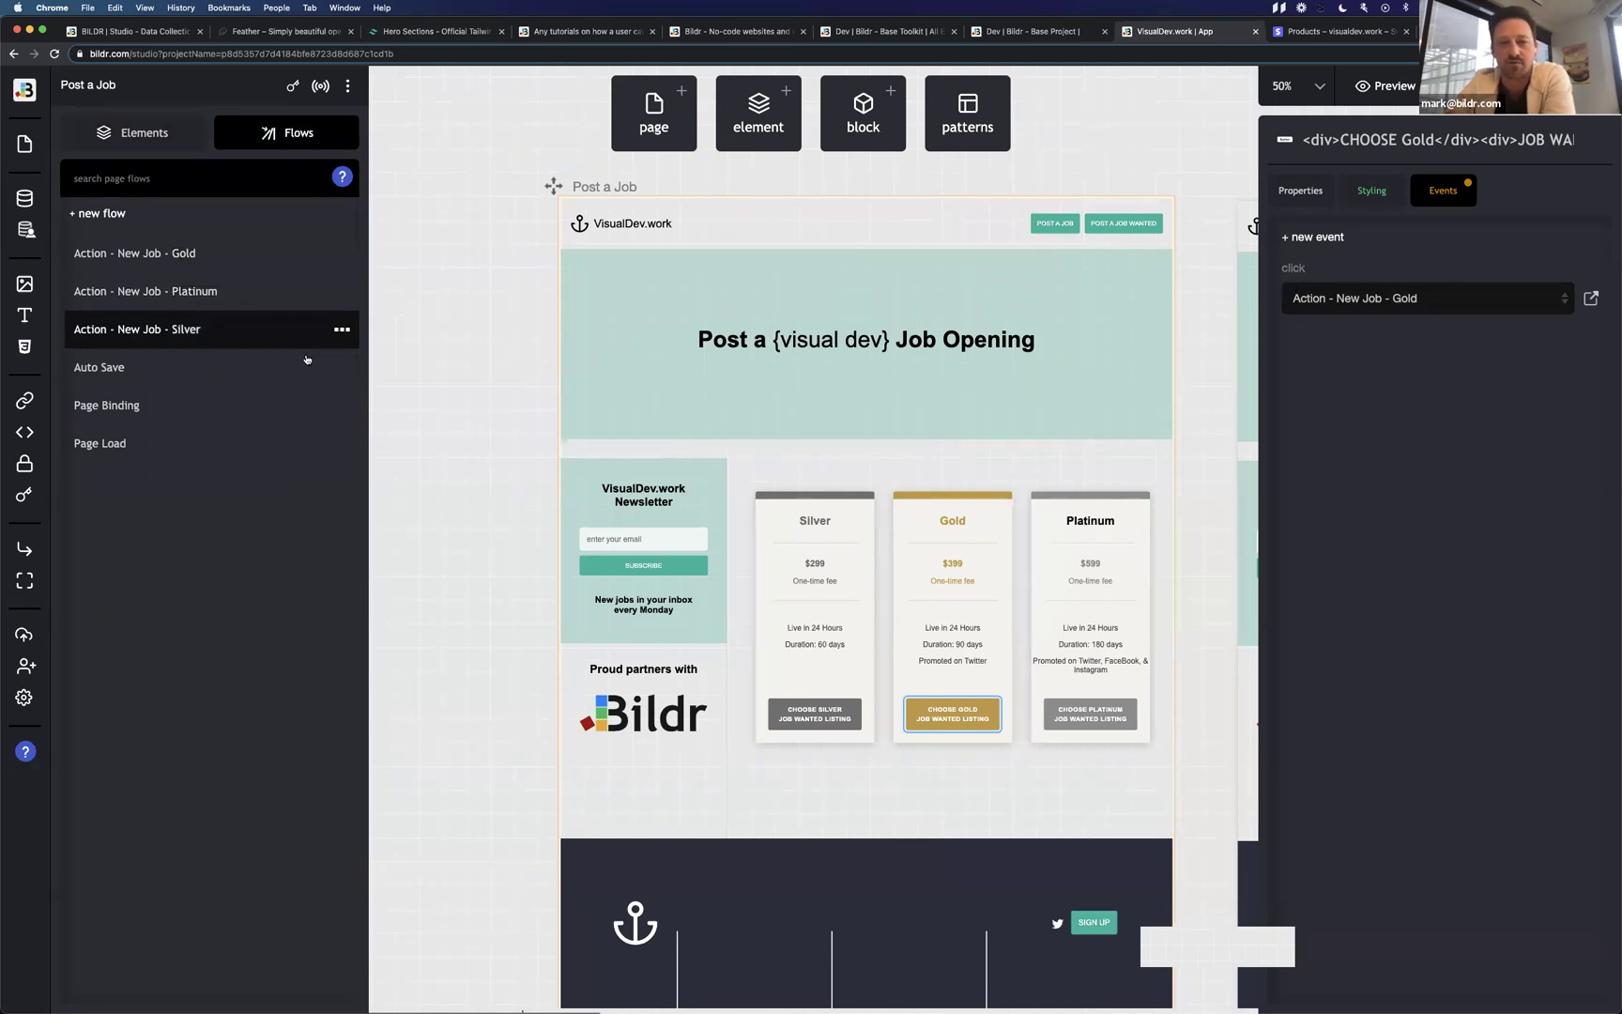
click(815, 713)
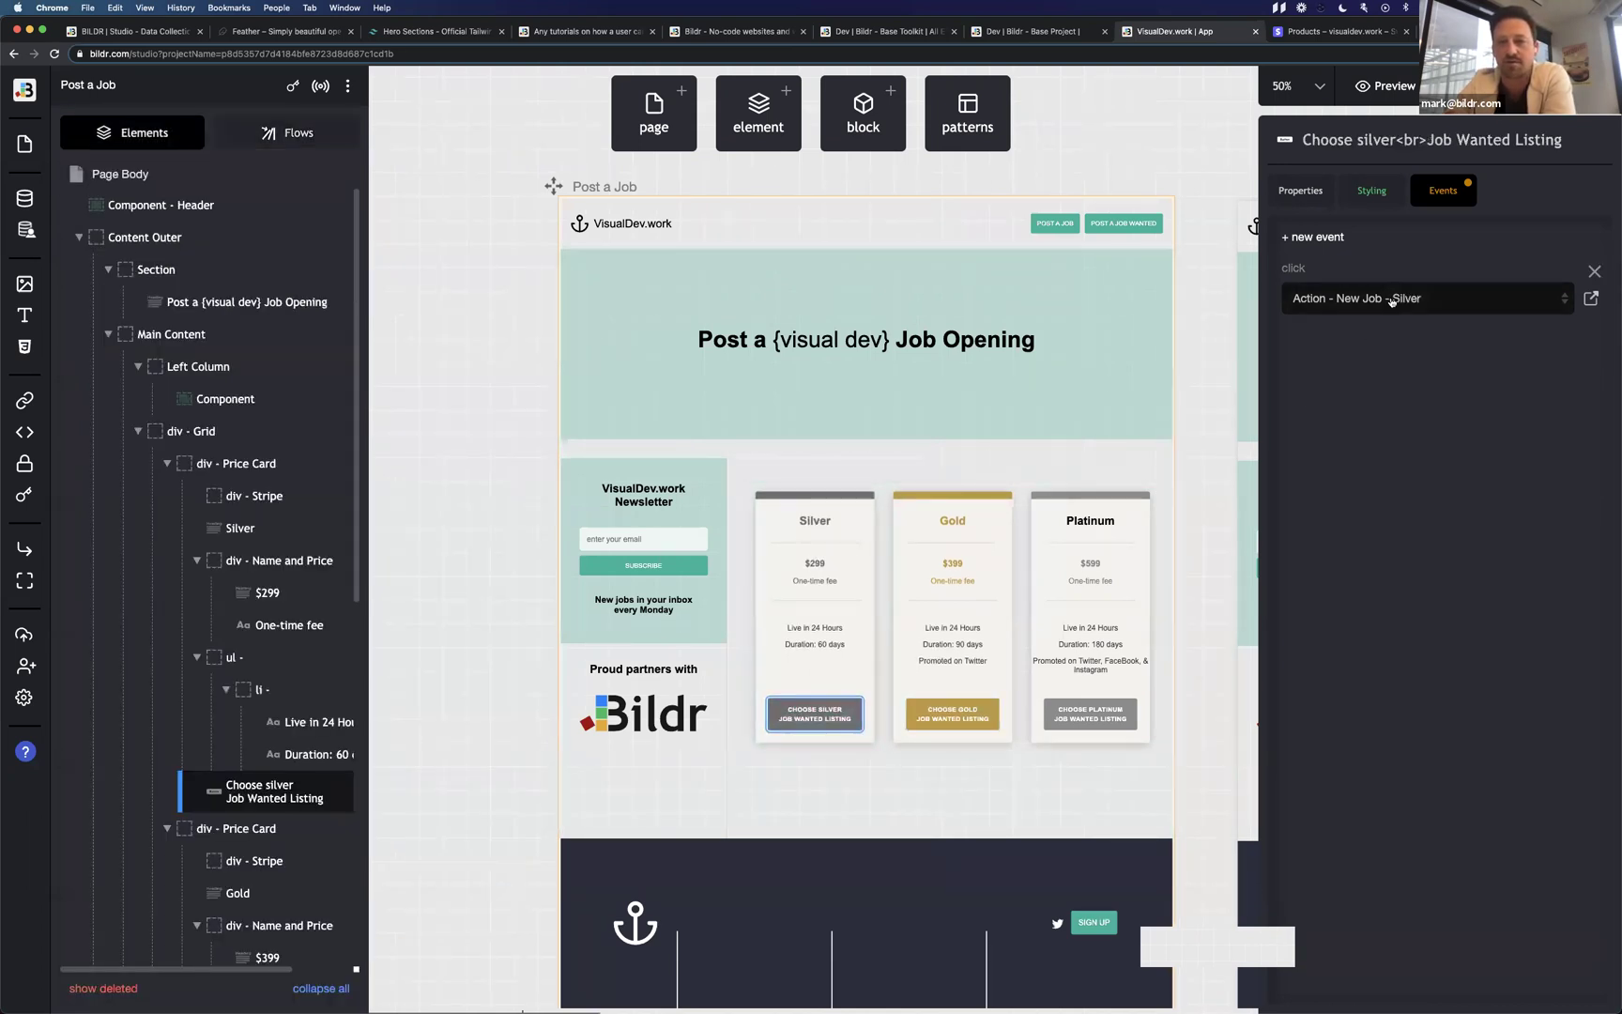
click(1089, 713)
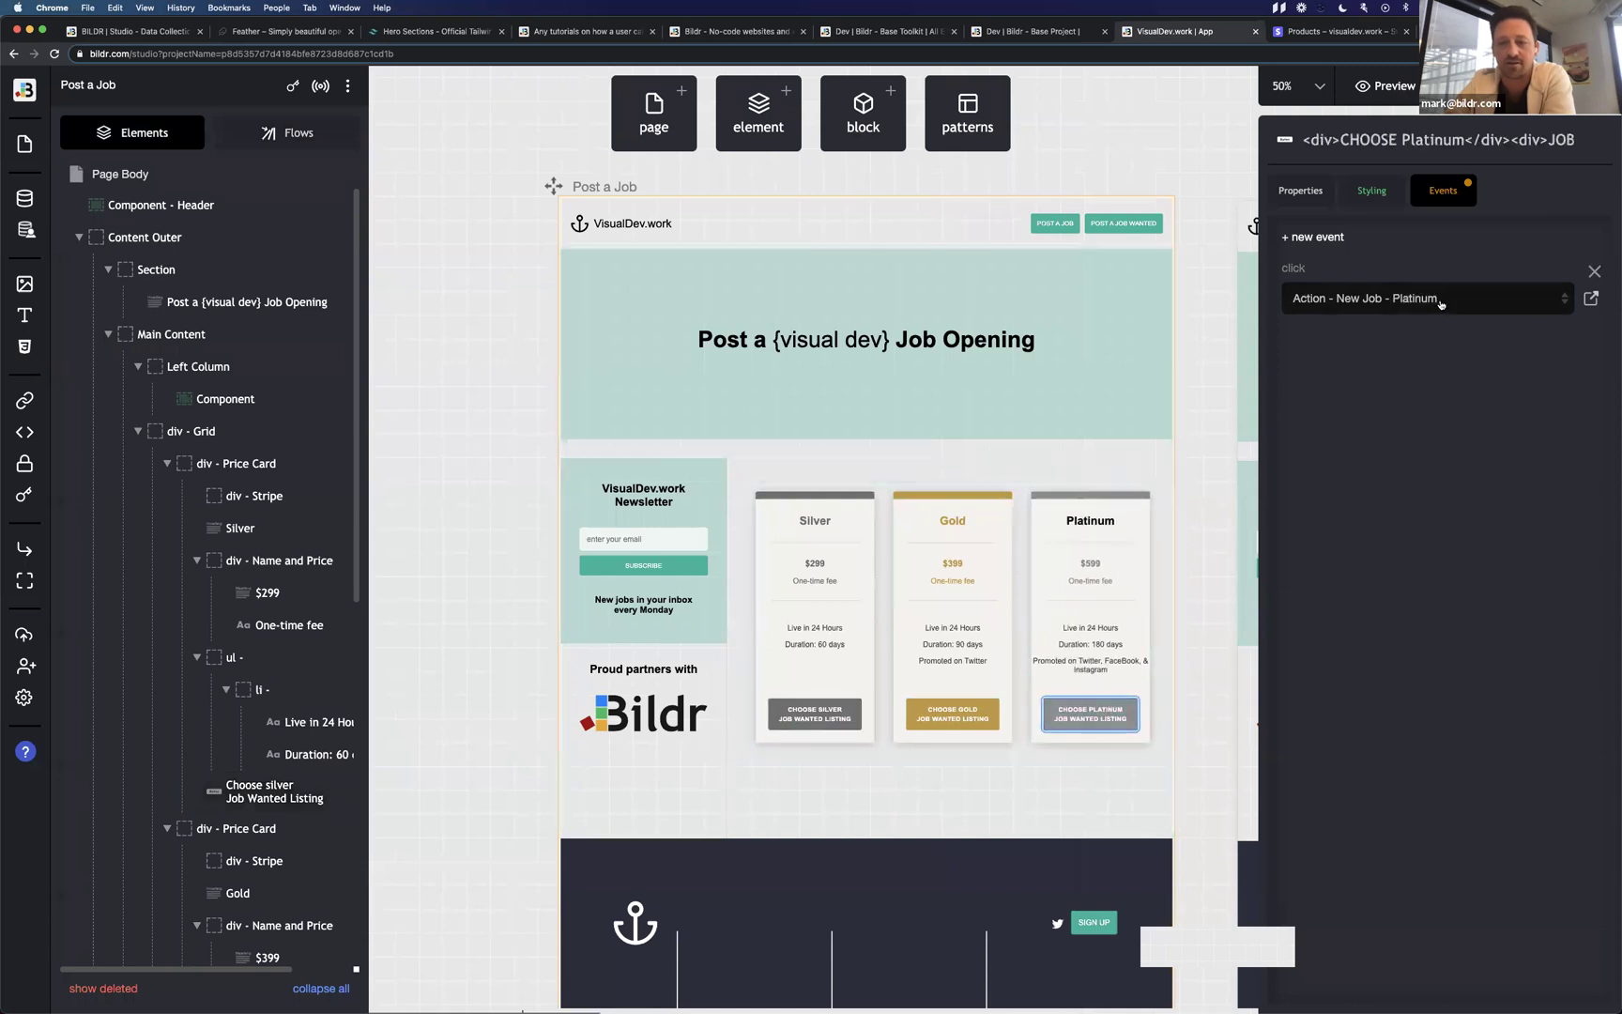
click(293, 136)
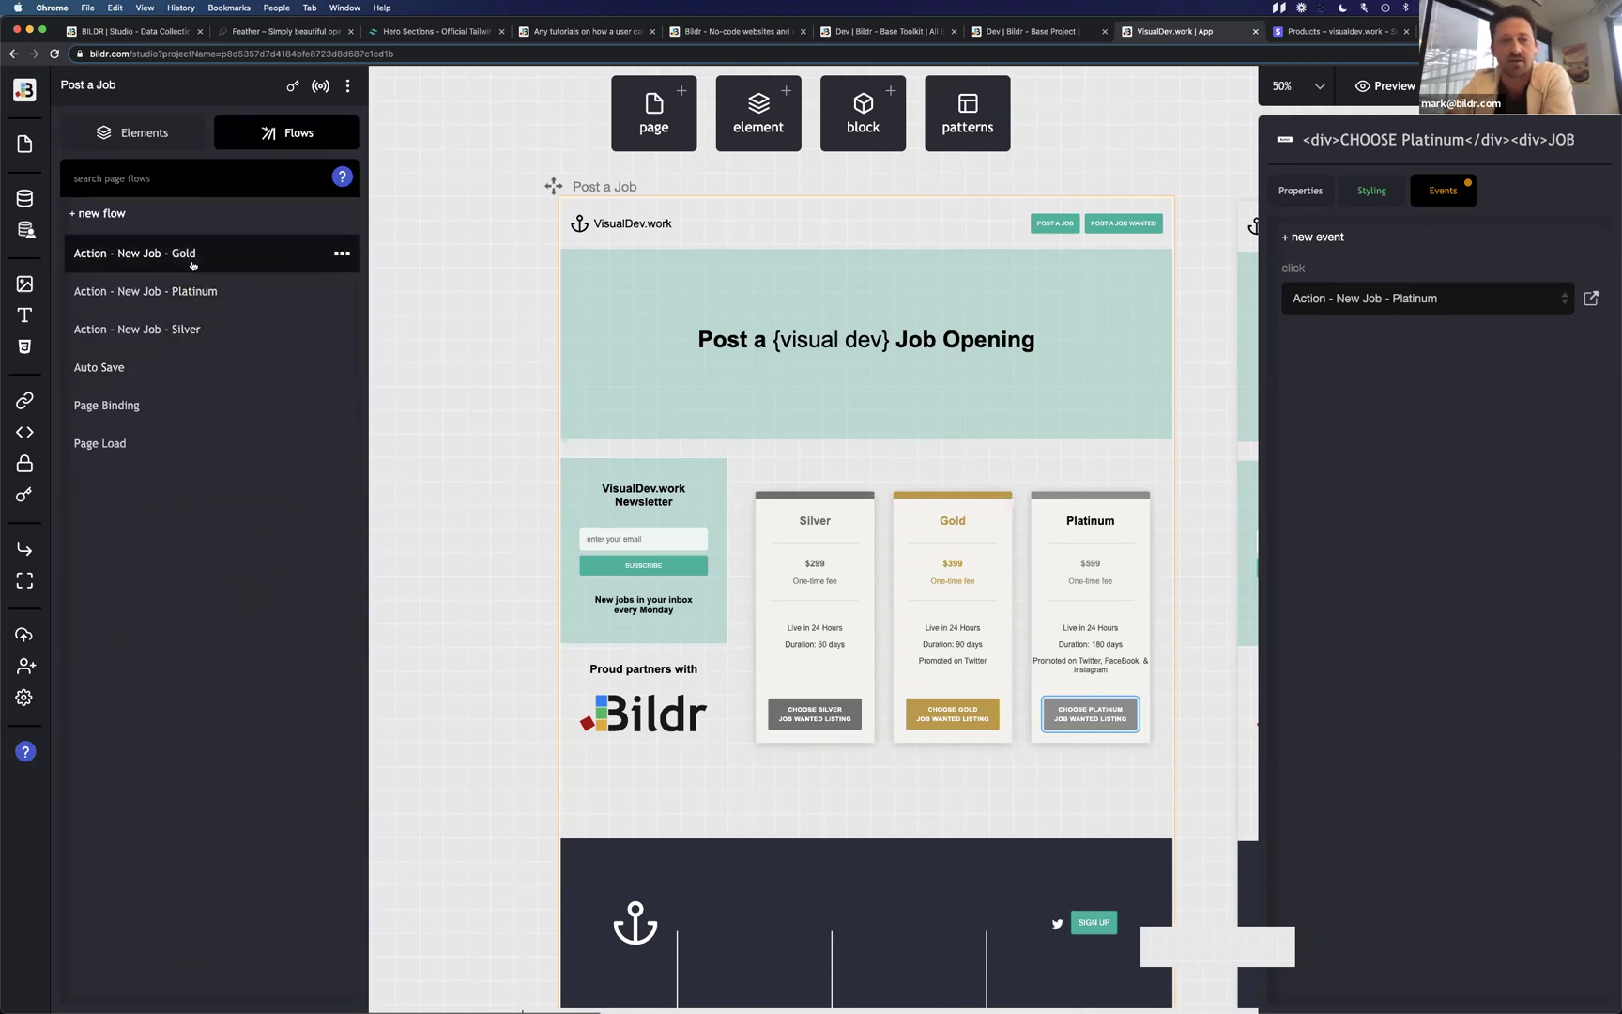
click(191, 263)
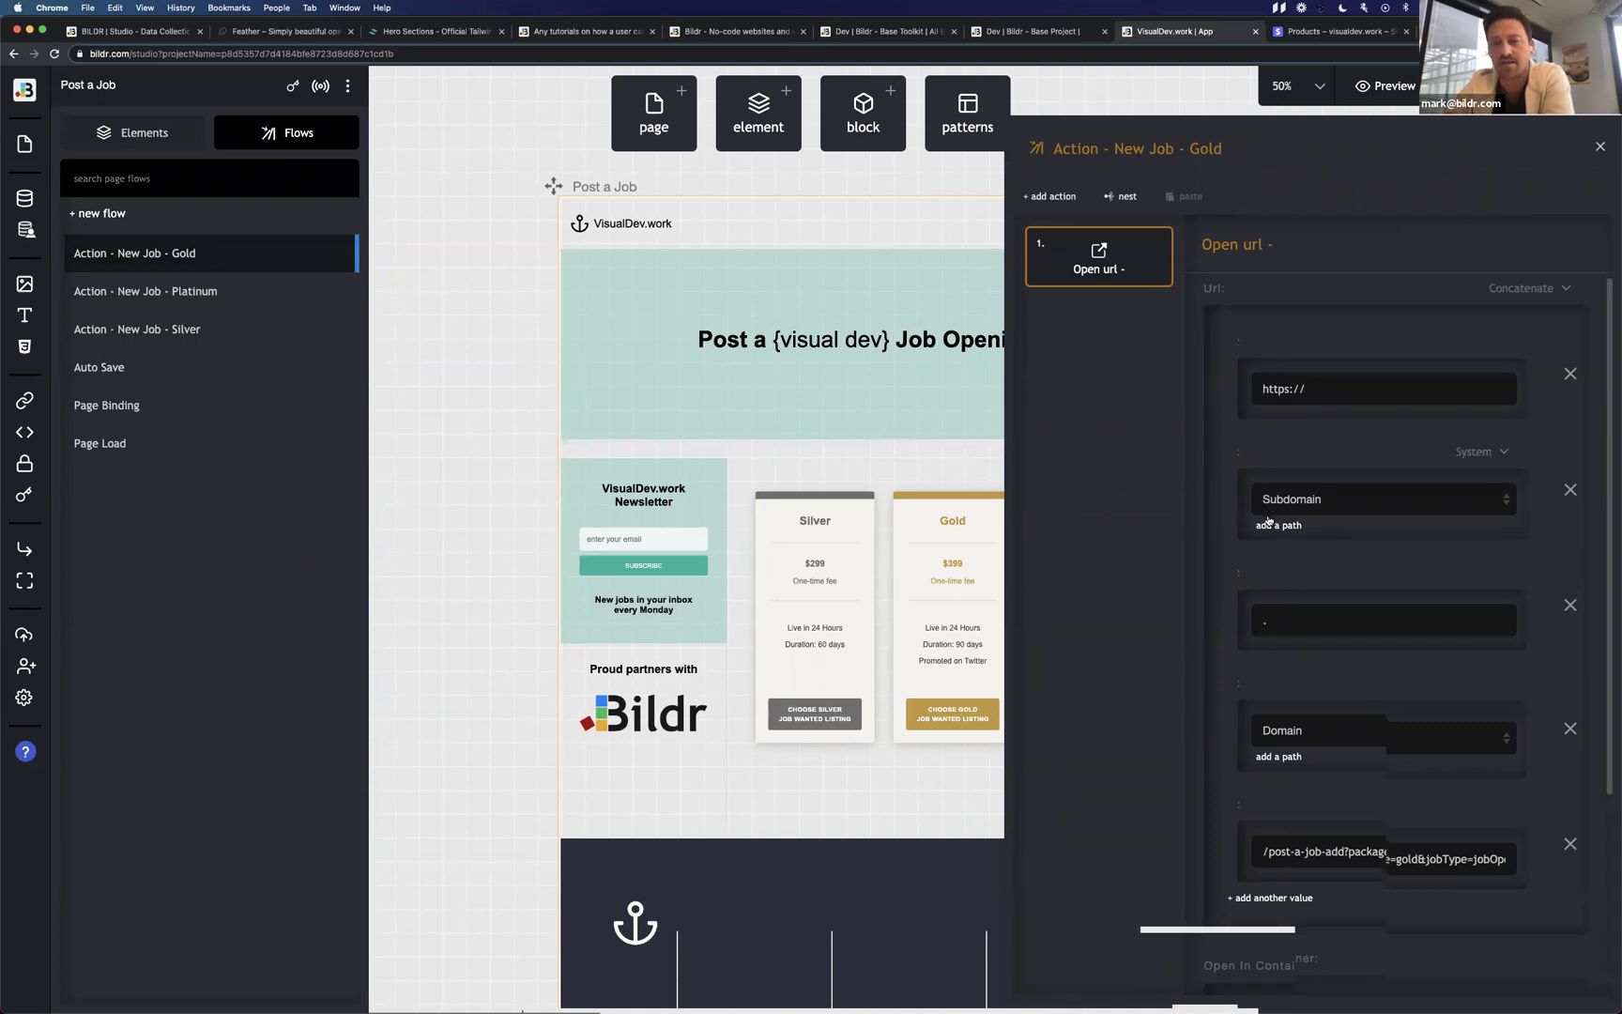
scroll(1268, 519, down, 2)
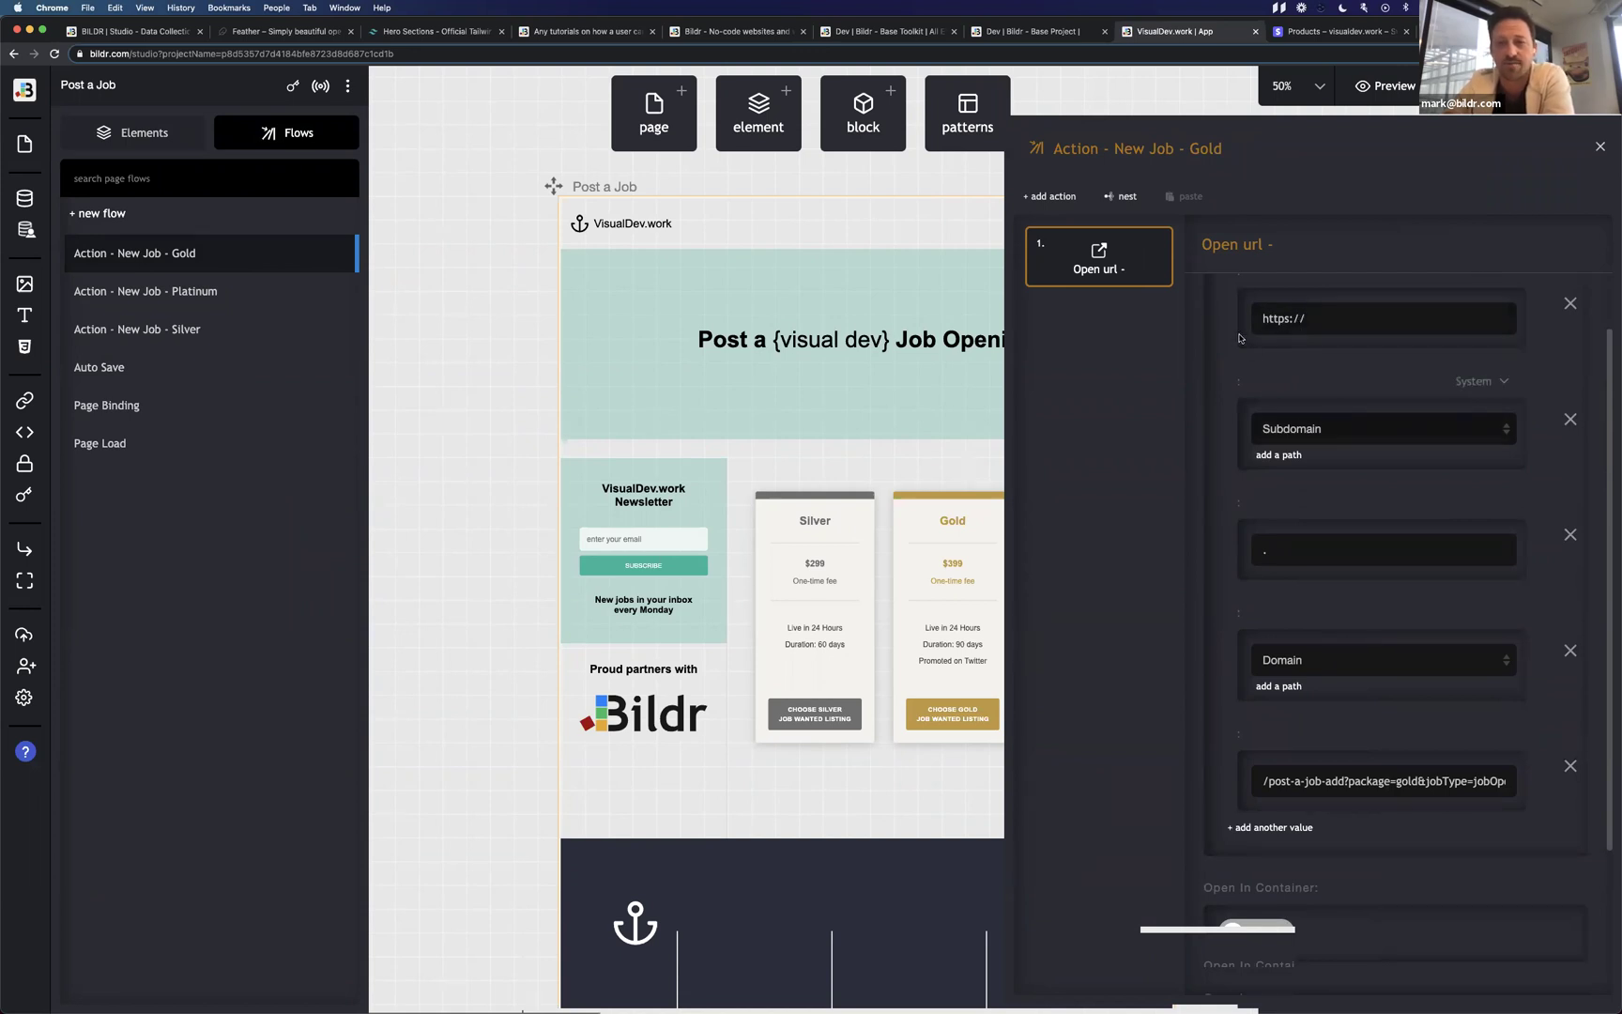
scroll(1239, 342, up, 2)
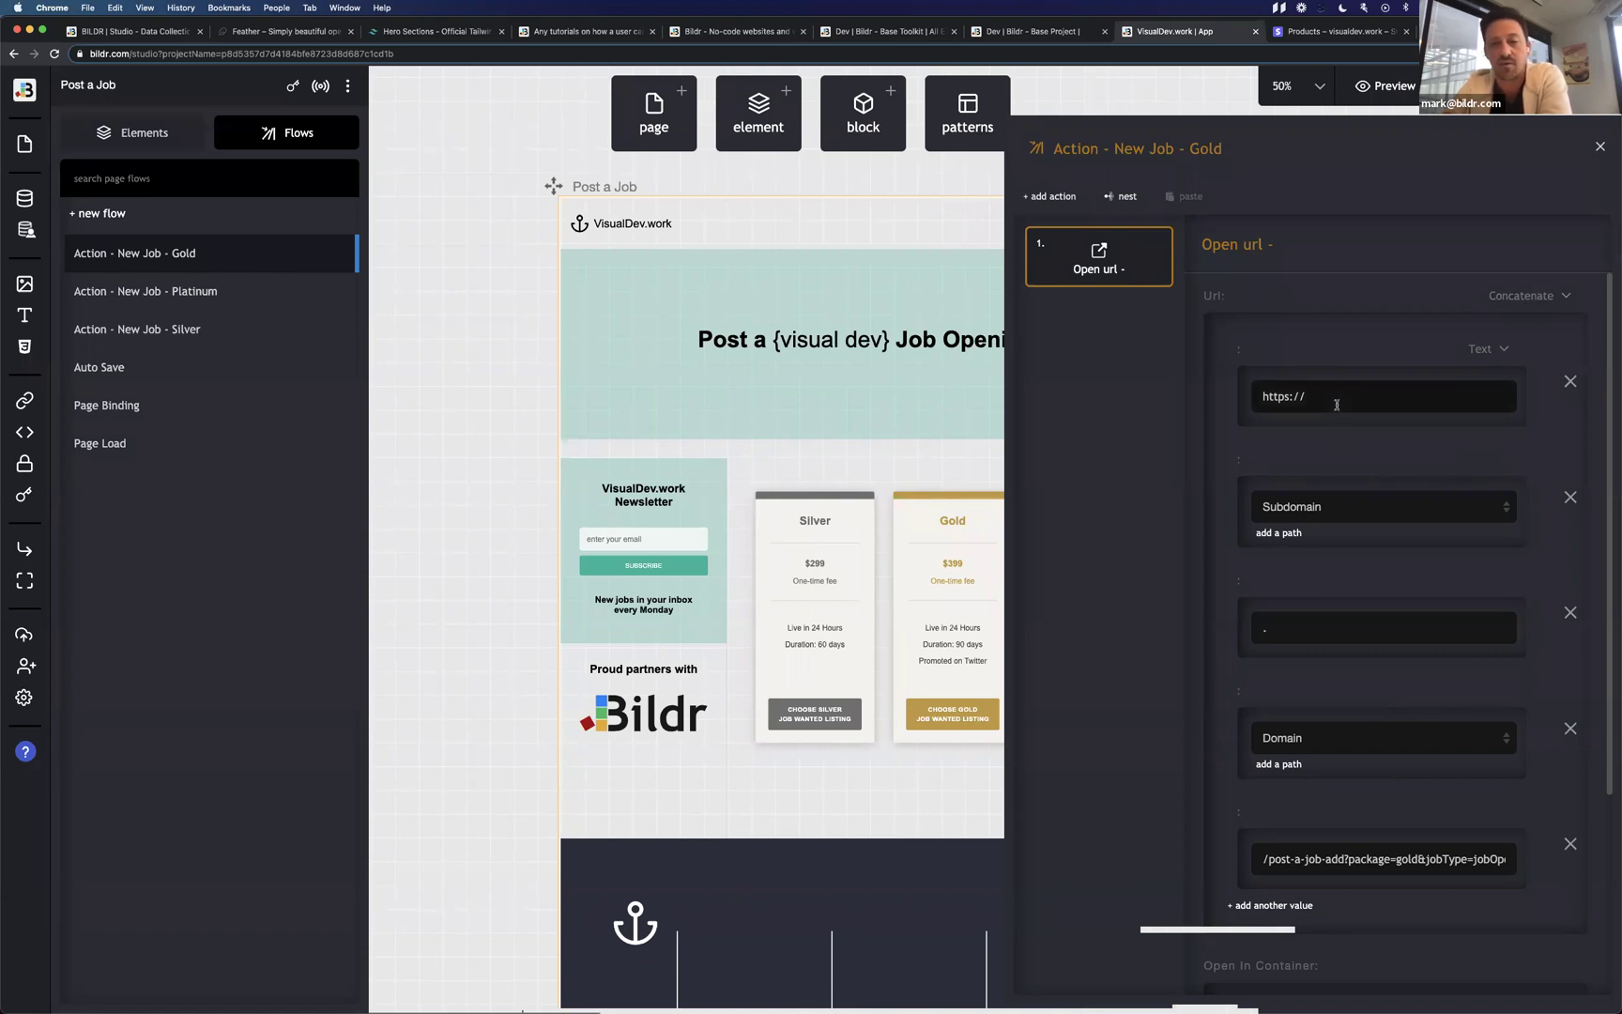
drag(1336, 405, 1239, 389)
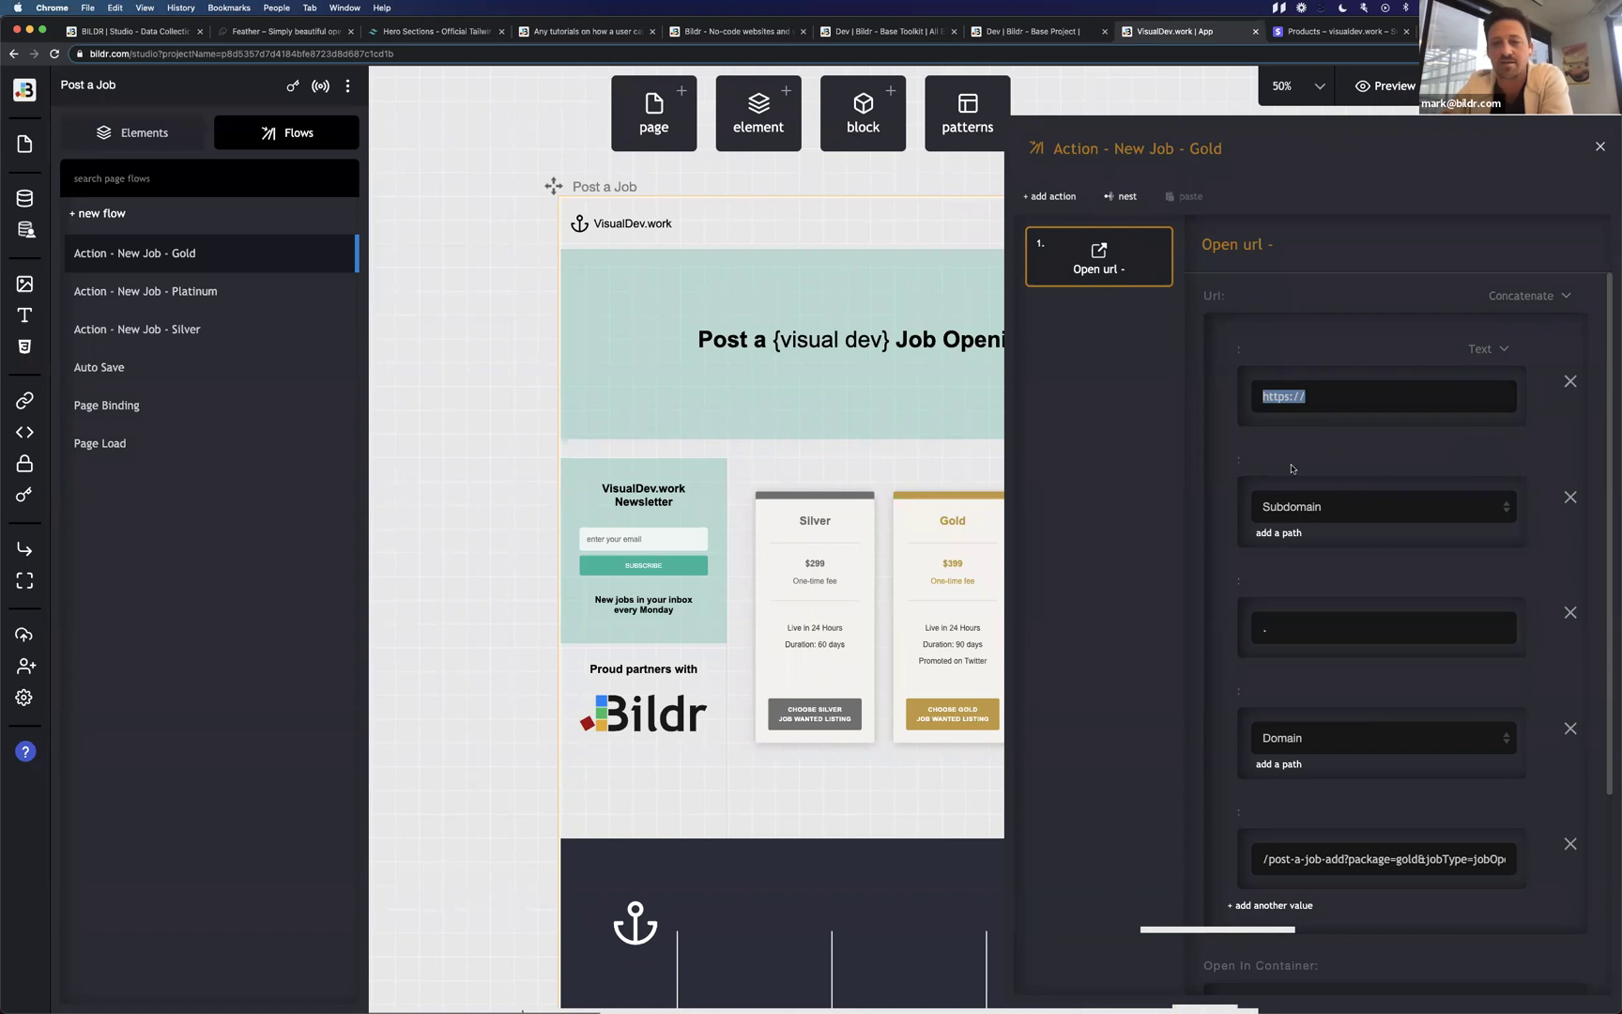
scroll(1436, 296, down, 3)
scroll(1437, 296, up, 1)
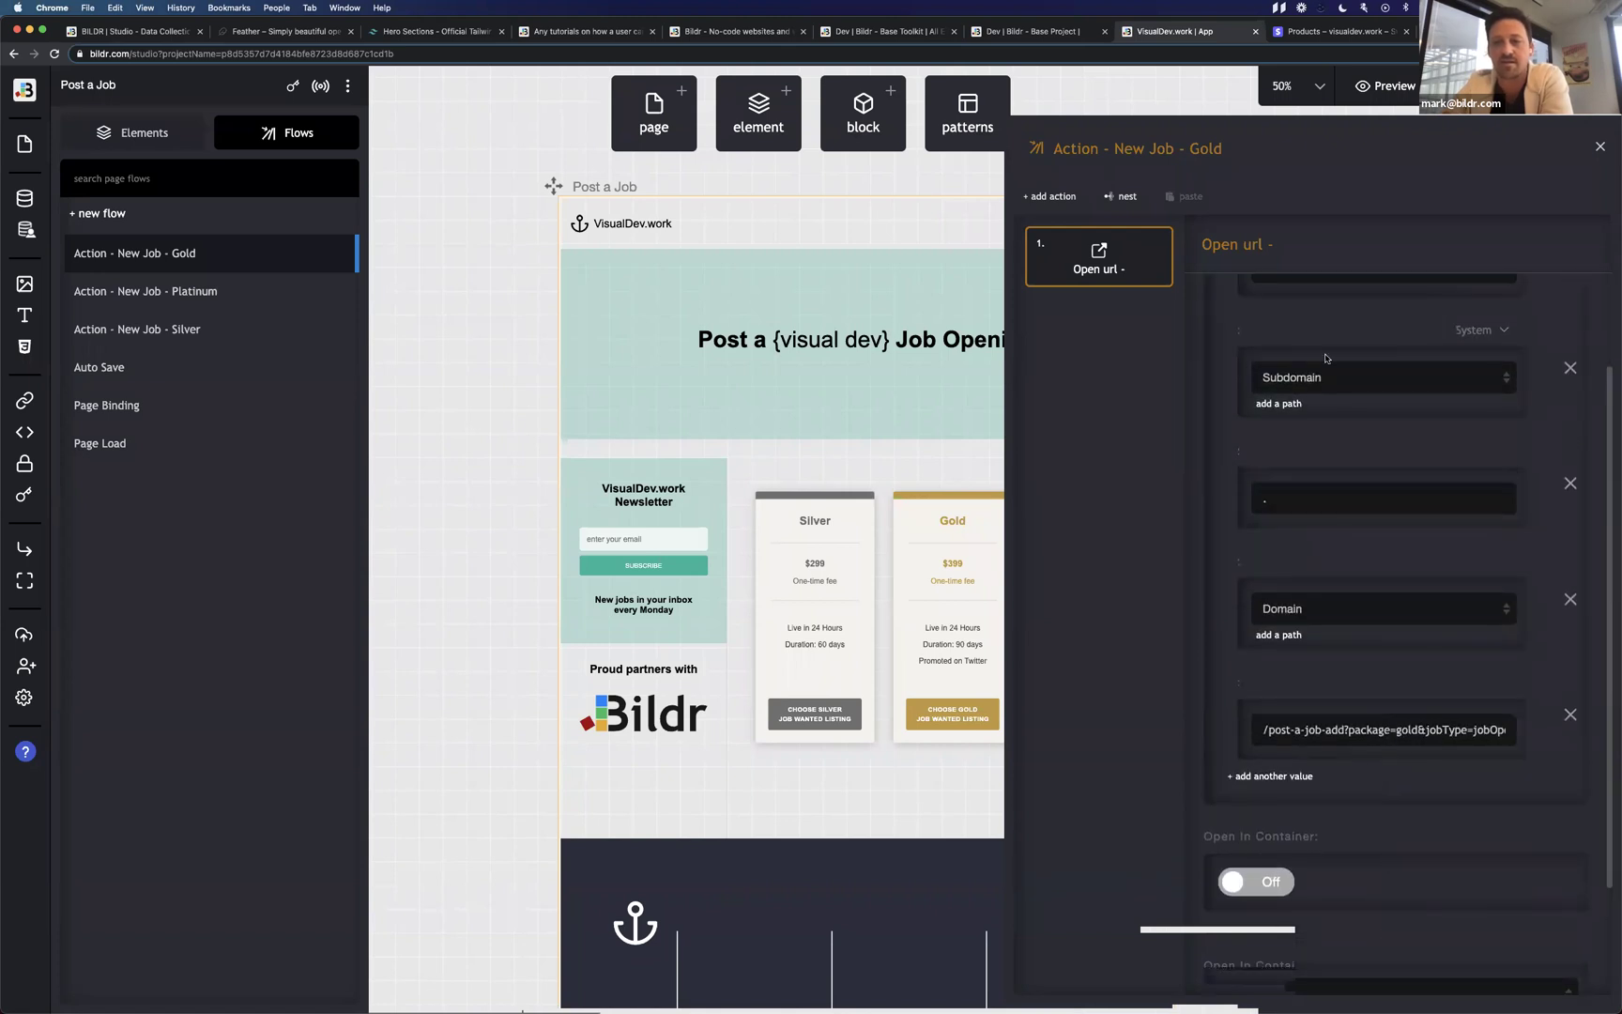
click(1469, 331)
scroll(1434, 446, down, 5)
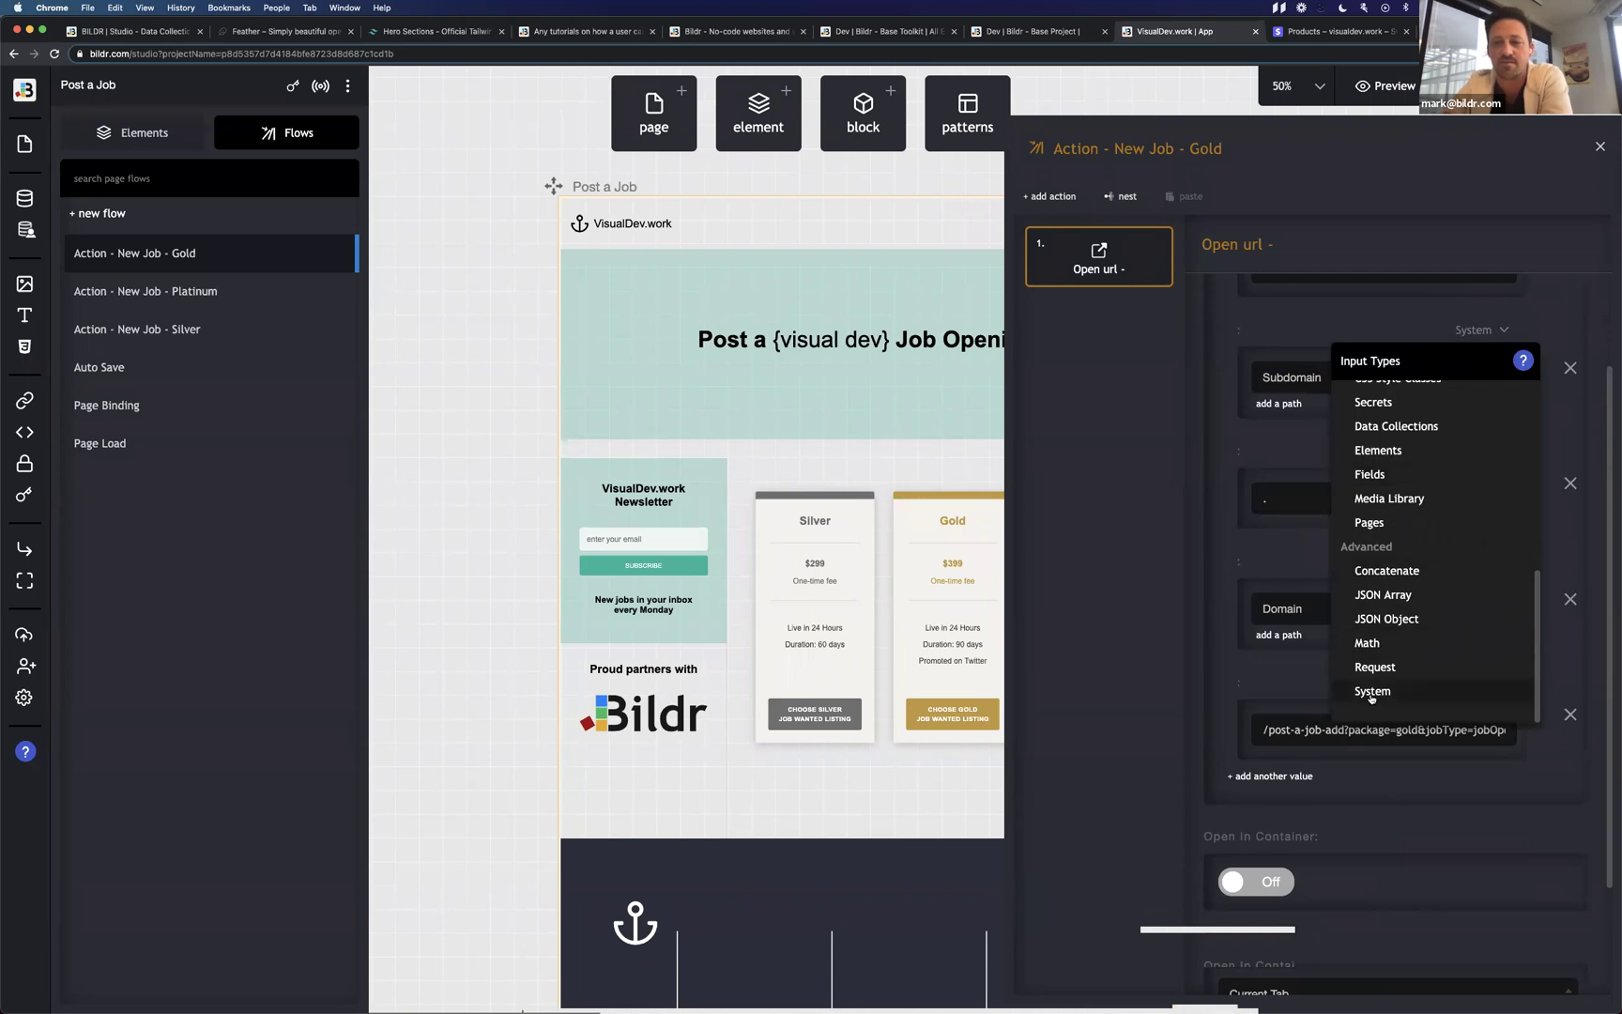
click(1371, 691)
click(1352, 377)
scroll(1347, 656, down, 1)
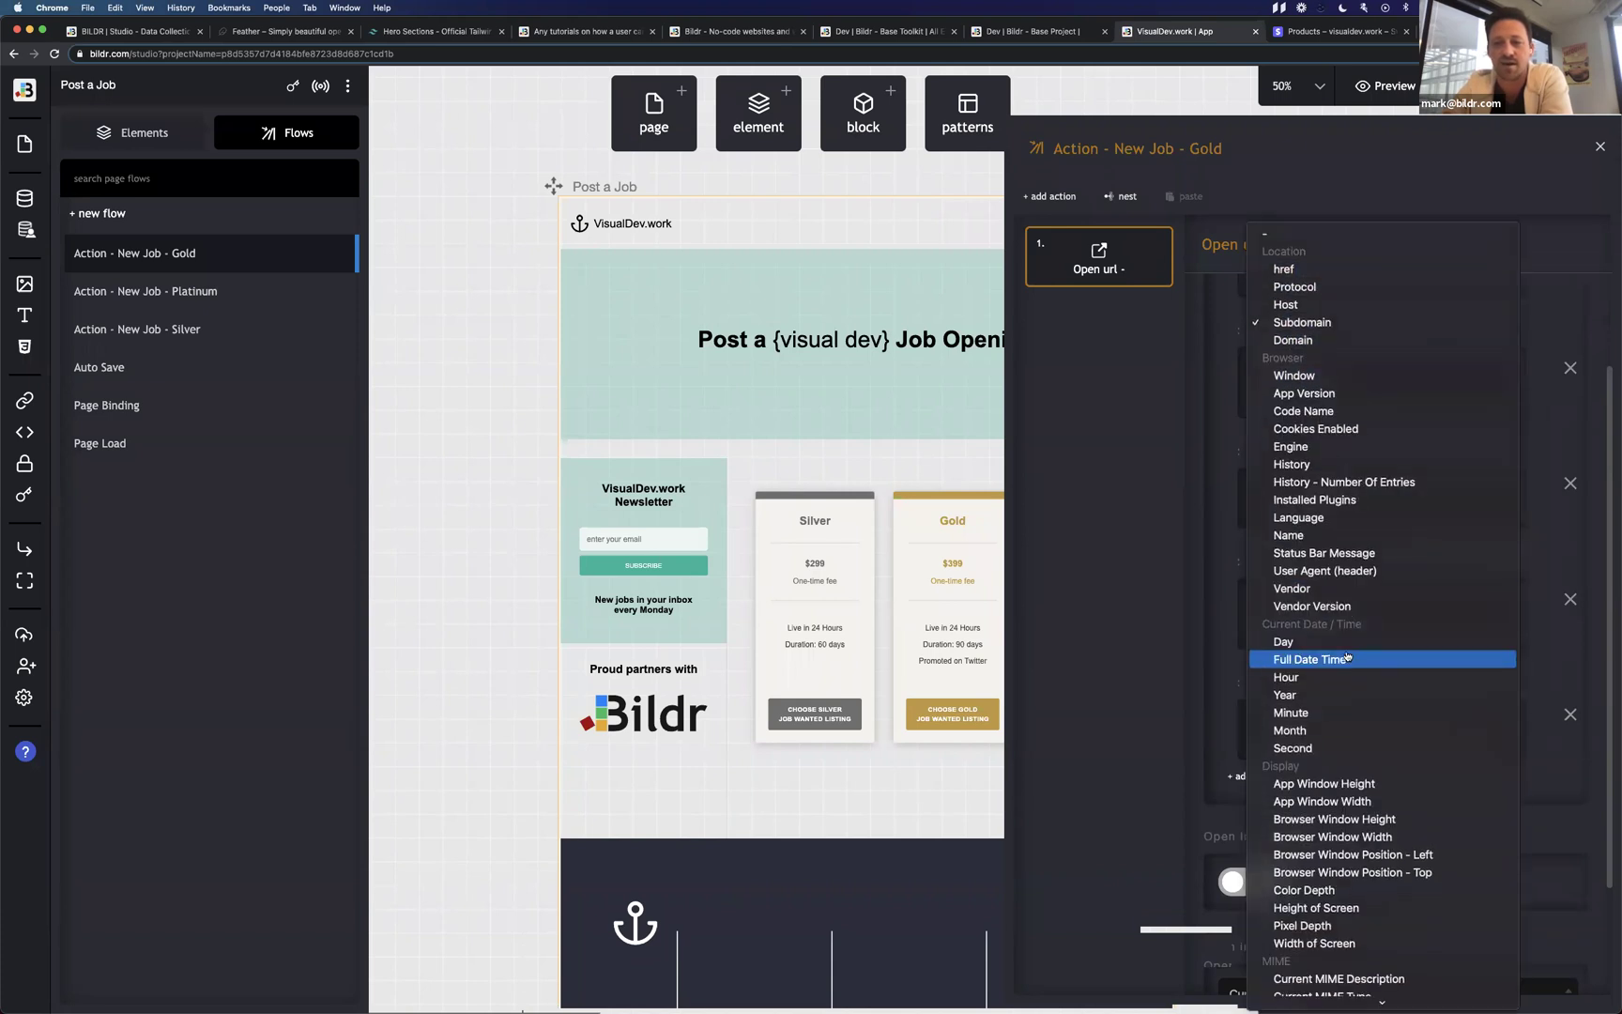
scroll(1346, 657, down, 2)
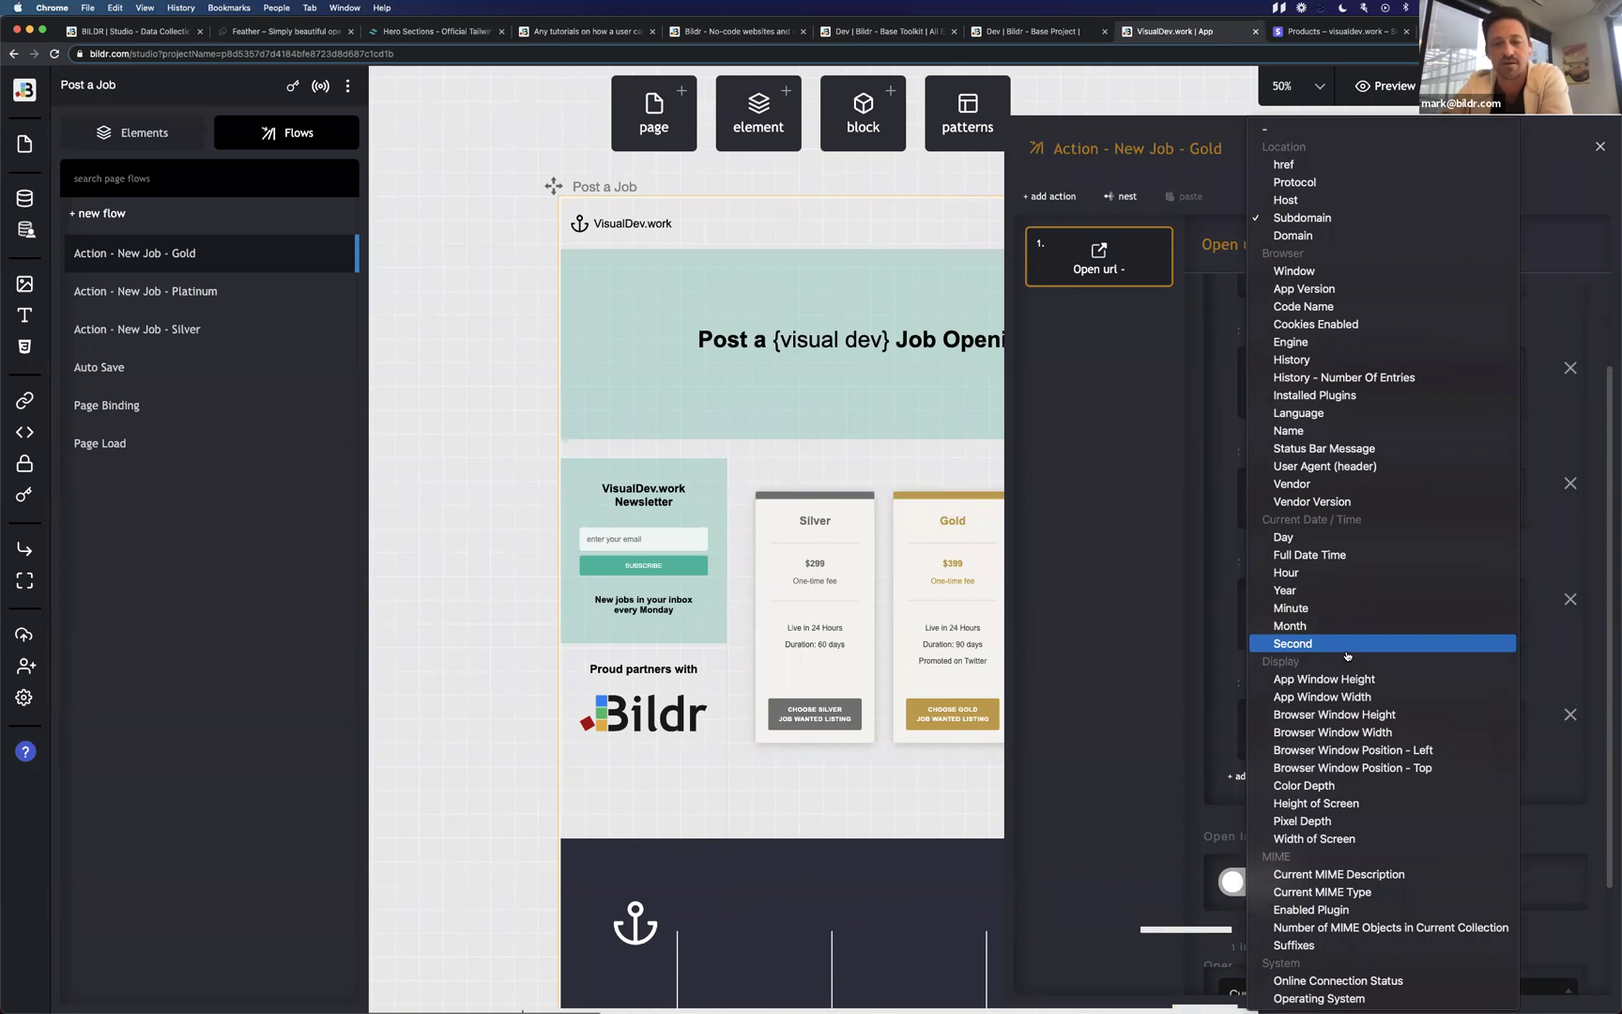
click(1180, 464)
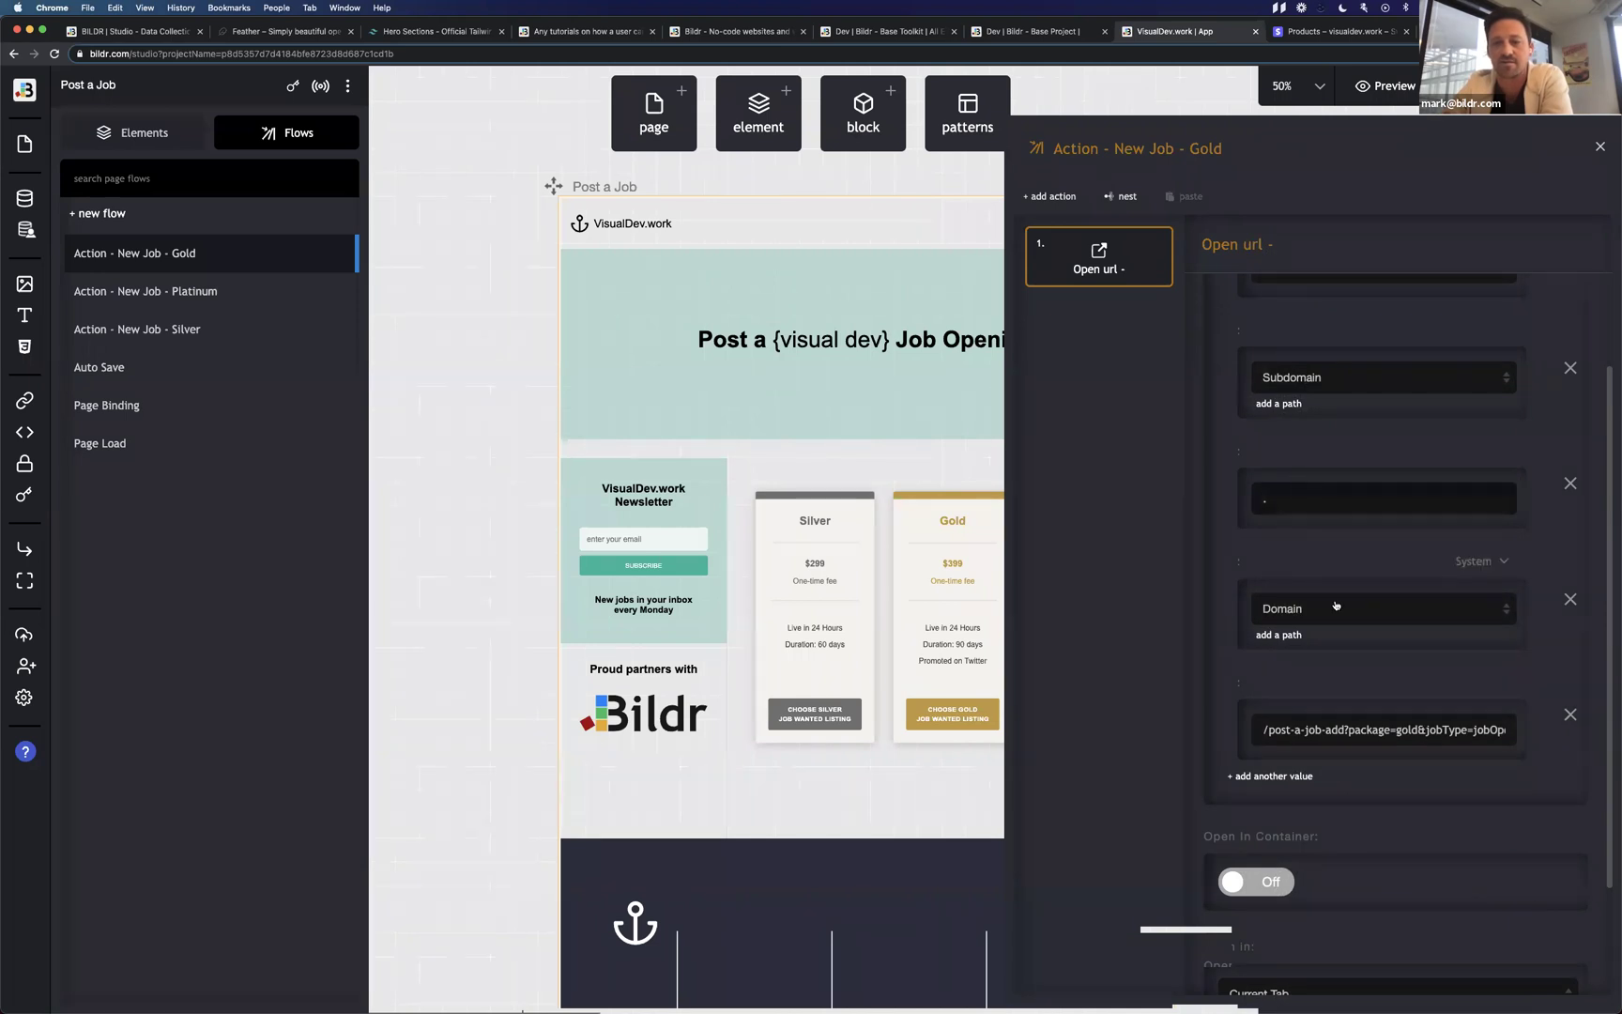
scroll(1336, 605, down, 3)
drag(1265, 583, 1503, 582)
click(1421, 582)
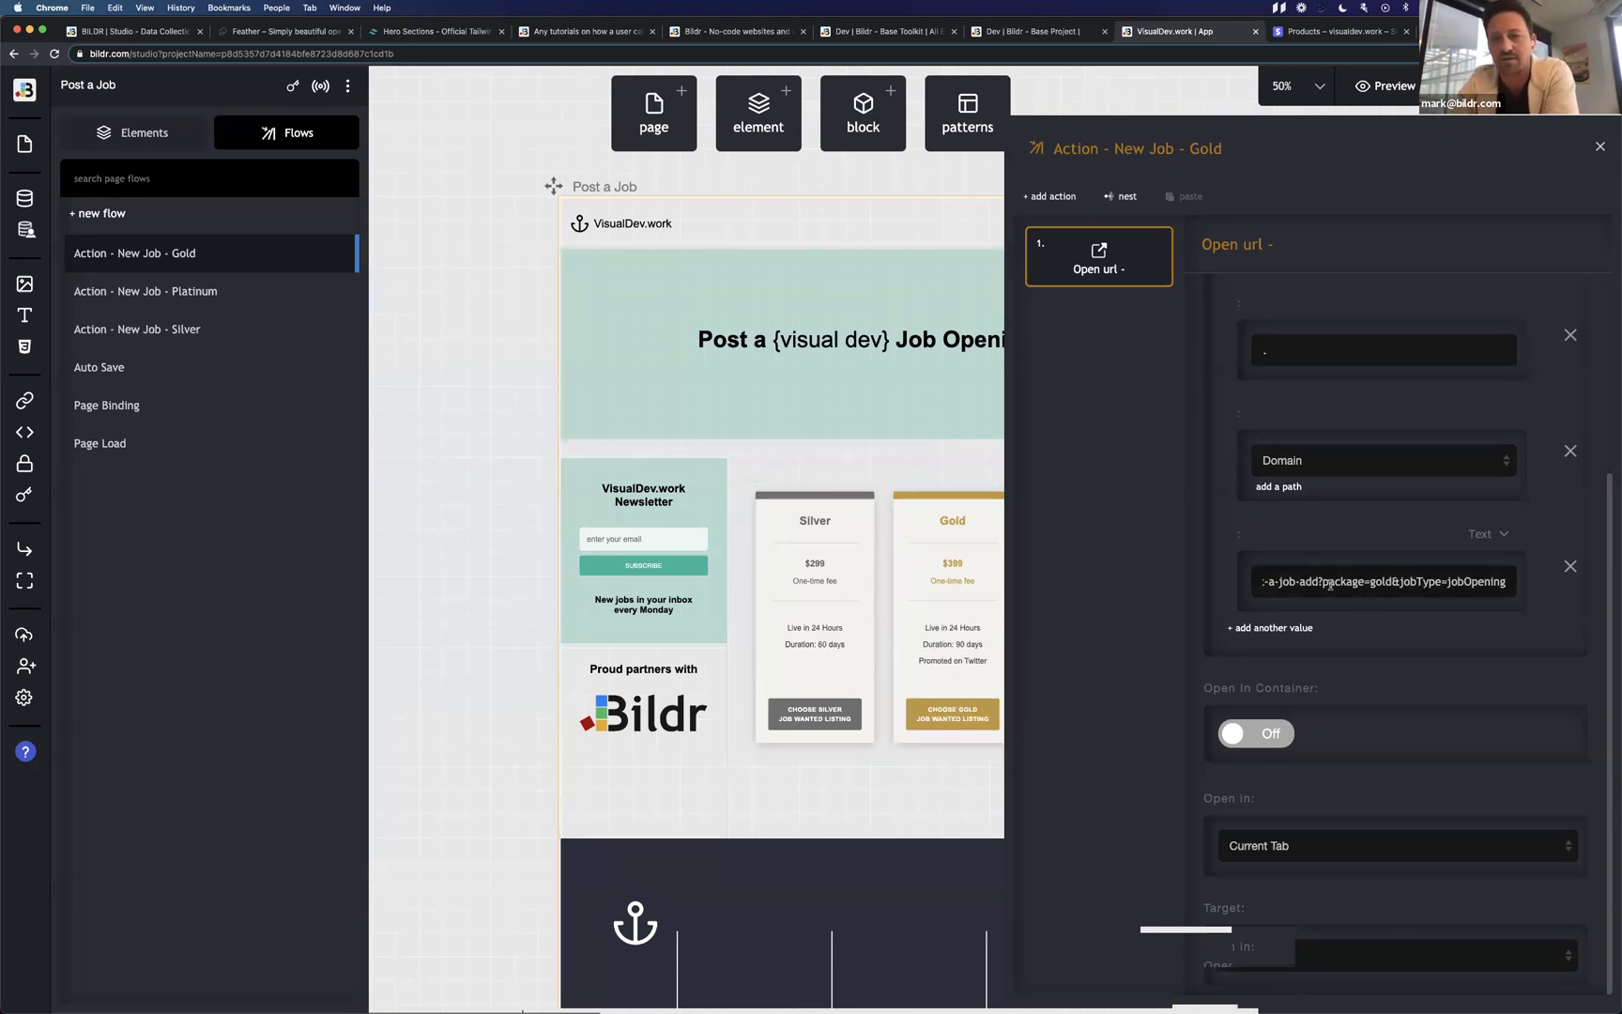
drag(1278, 582, 1511, 582)
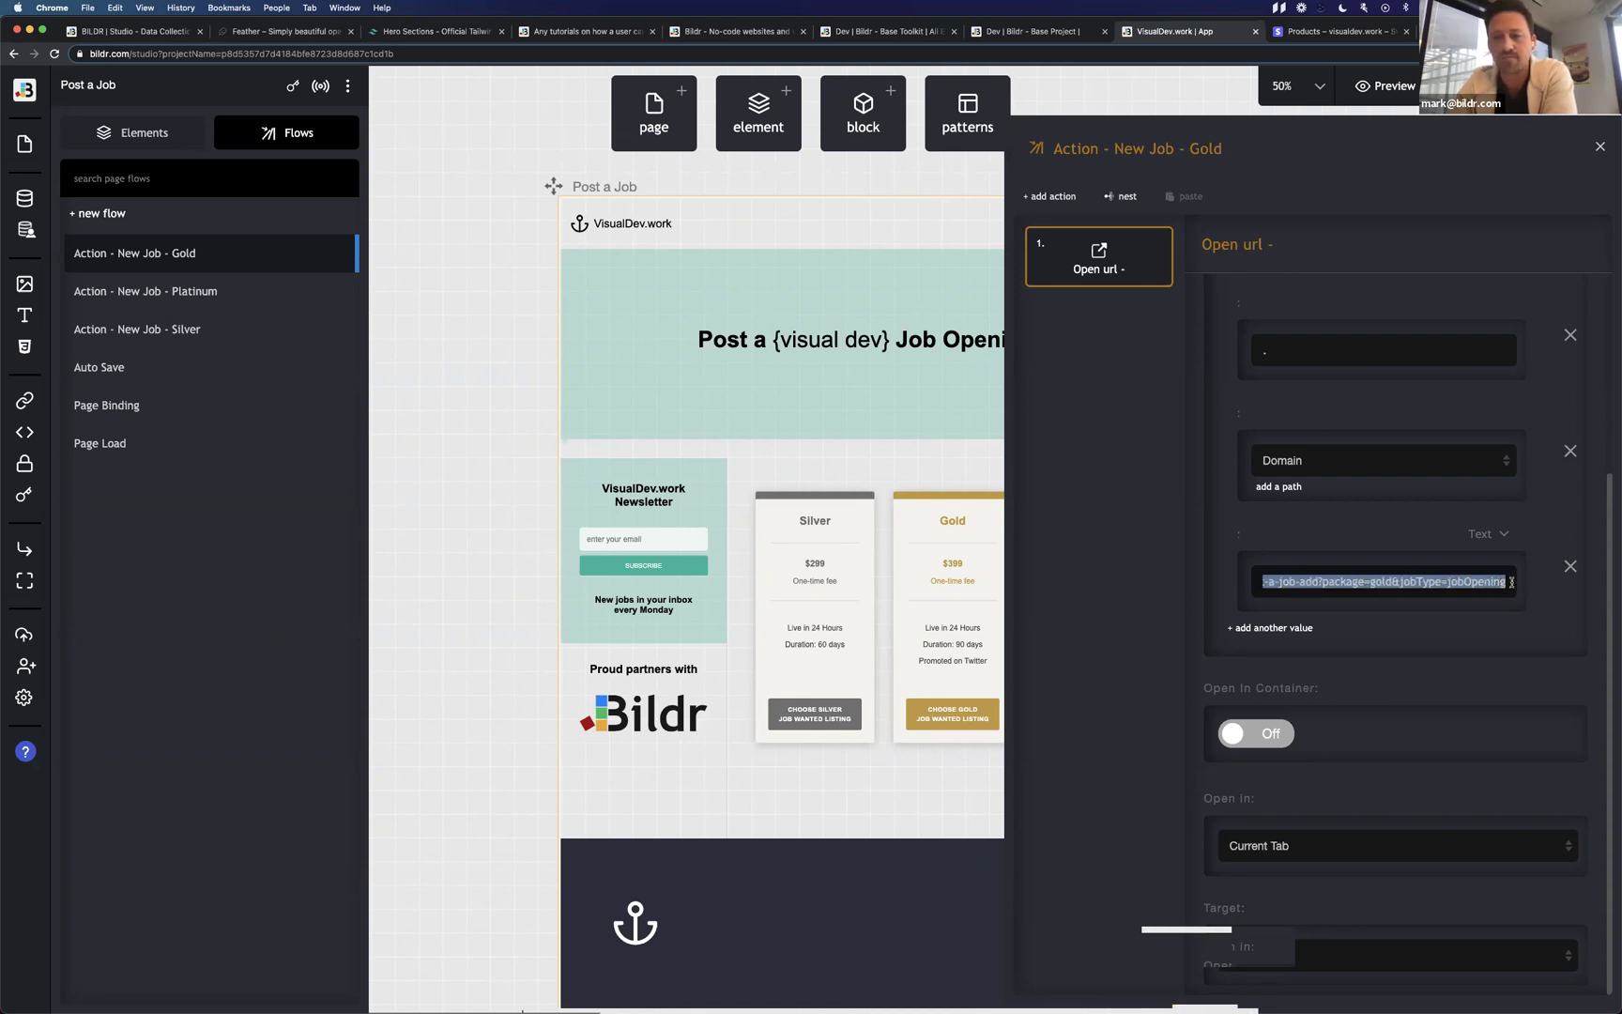
click(1326, 579)
drag(1344, 581, 1265, 581)
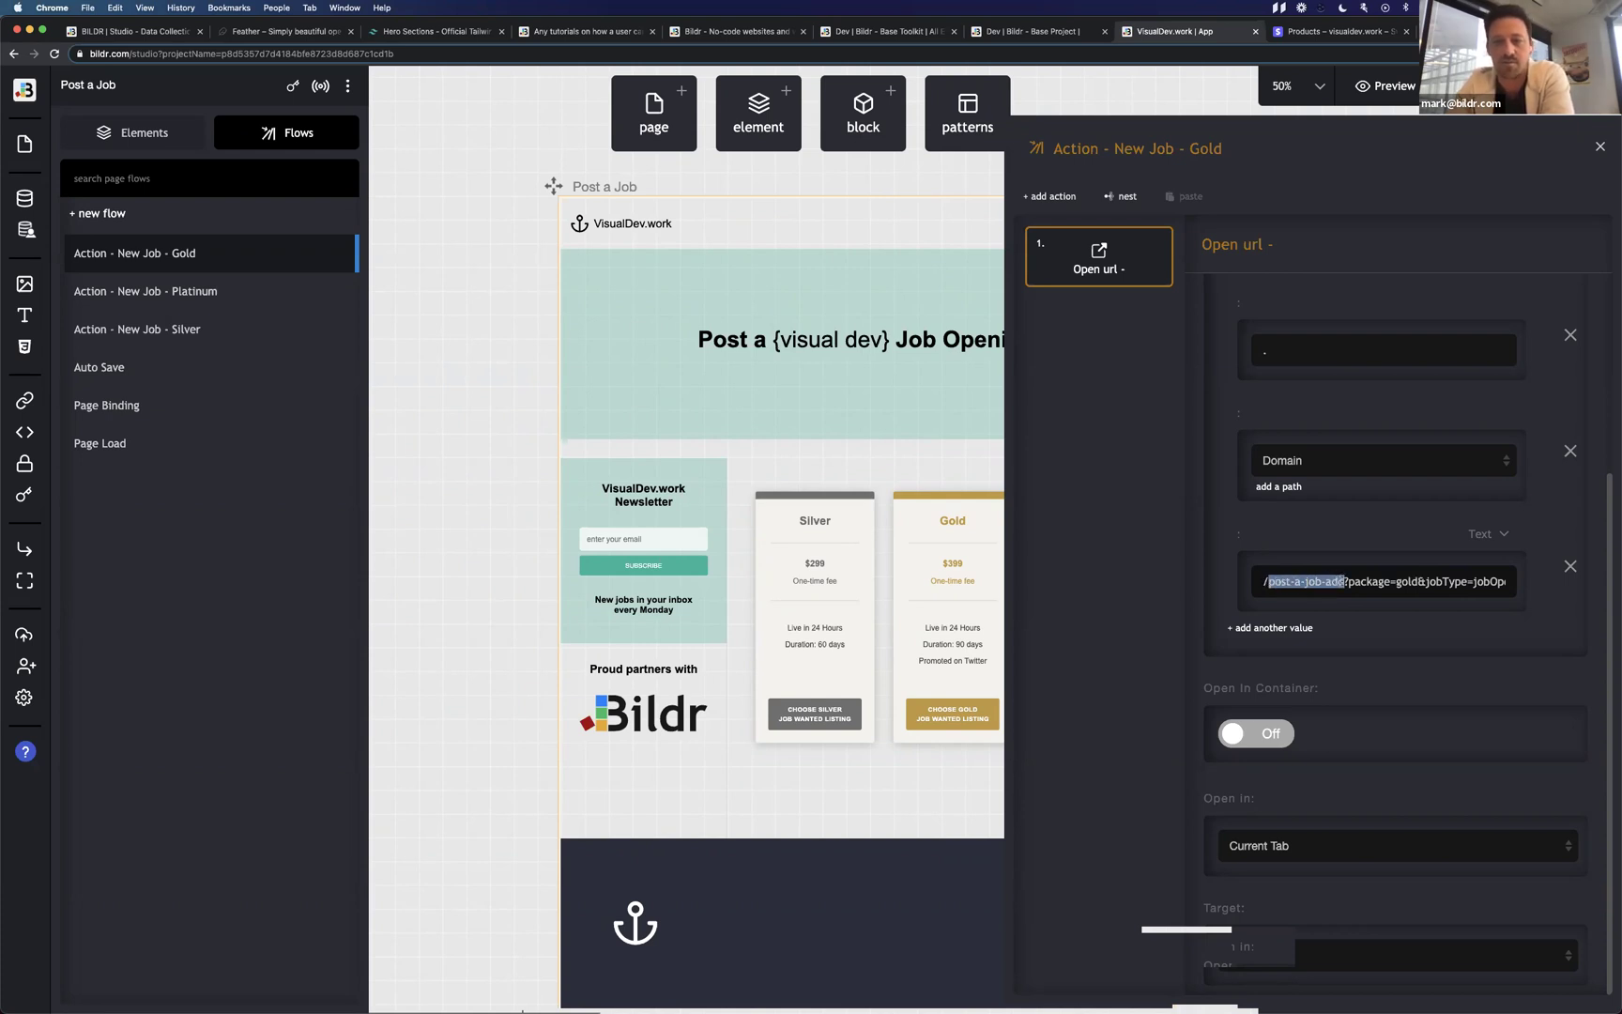
click(1342, 580)
drag(1342, 581, 1269, 584)
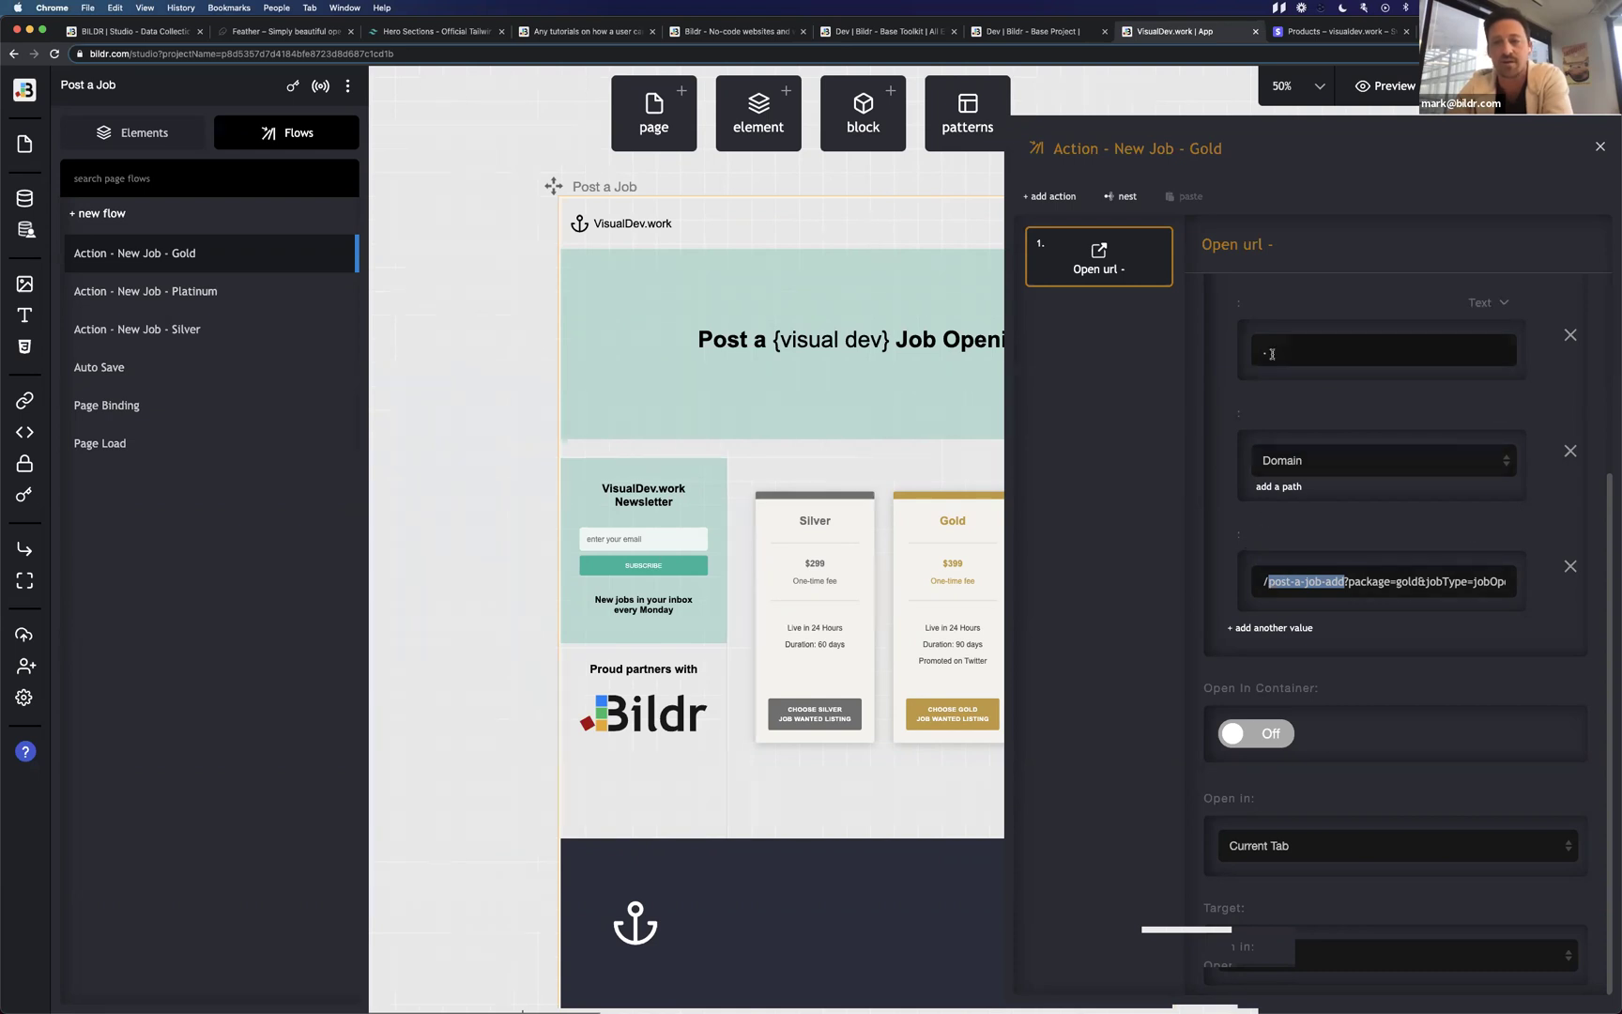
scroll(1276, 366, up, 3)
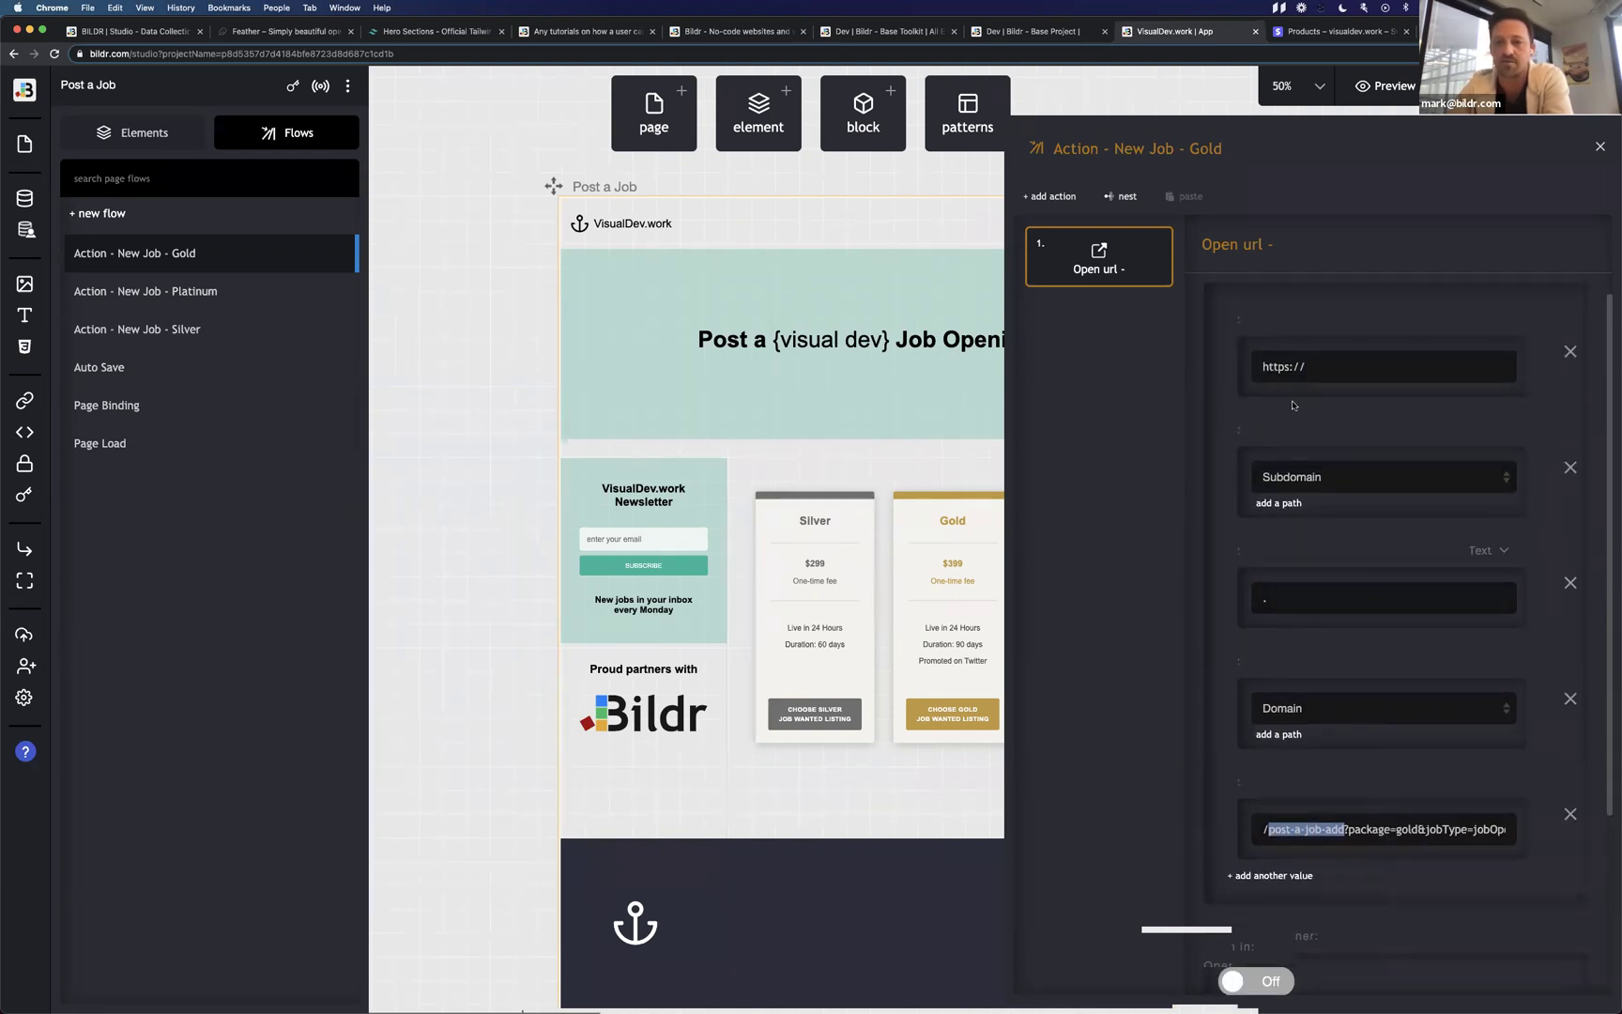
scroll(1275, 592, down, 3)
drag(1268, 584, 1344, 585)
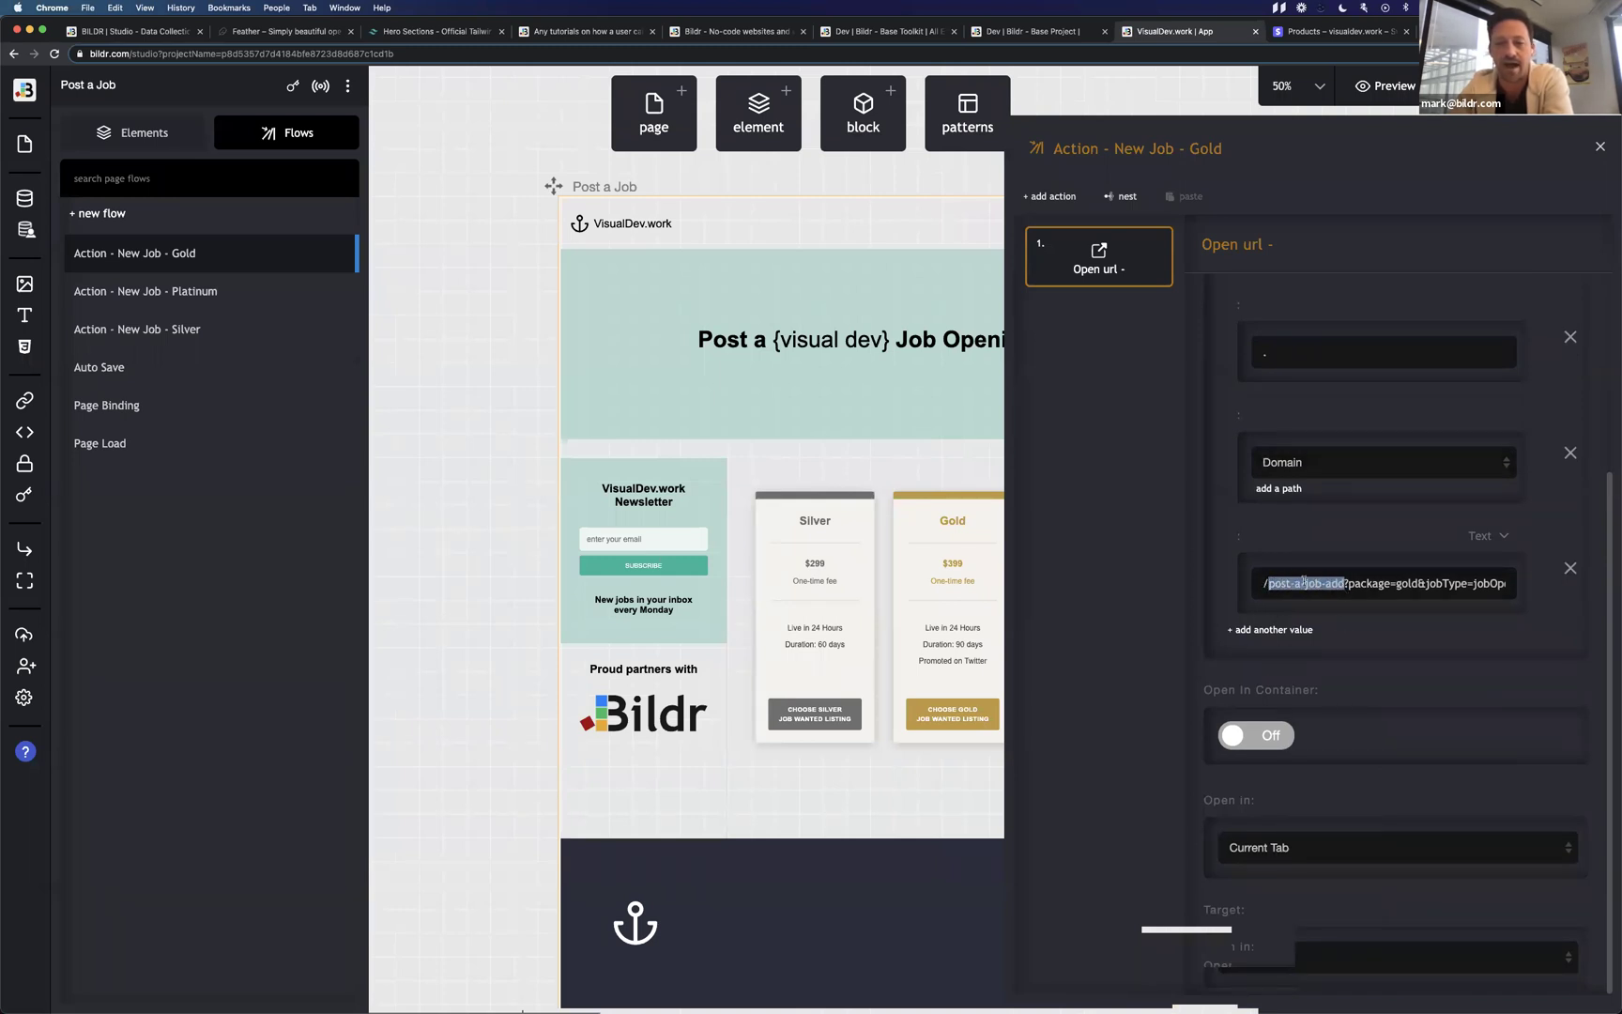
click(1208, 589)
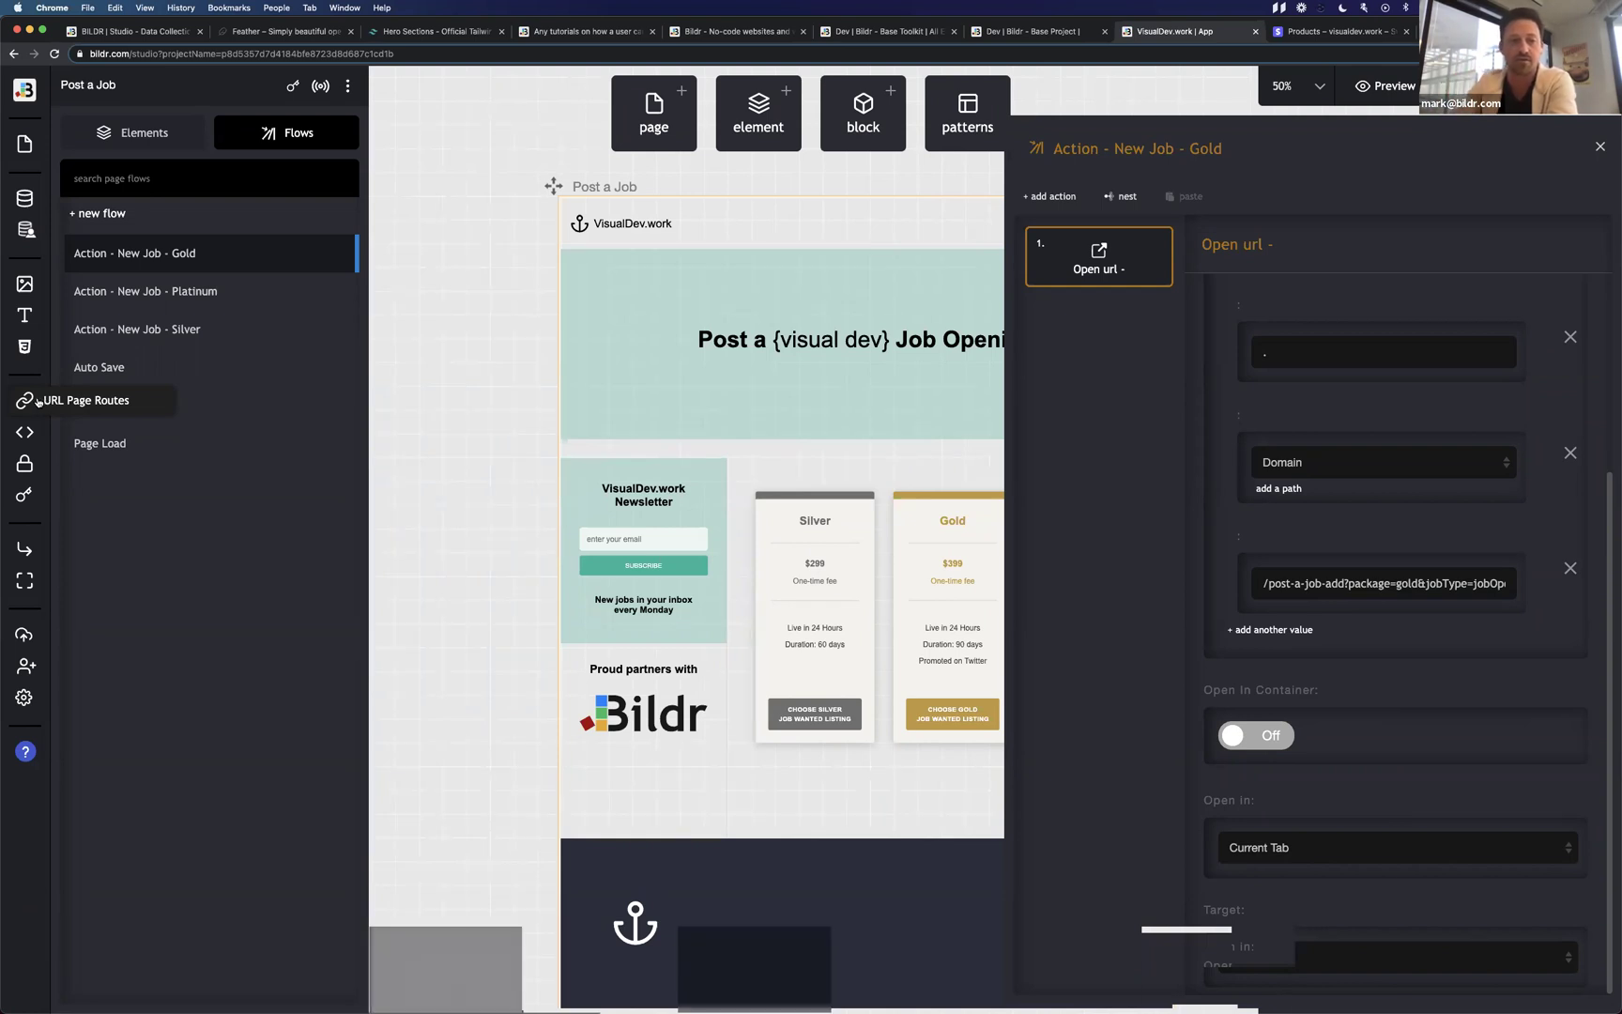
click(35, 402)
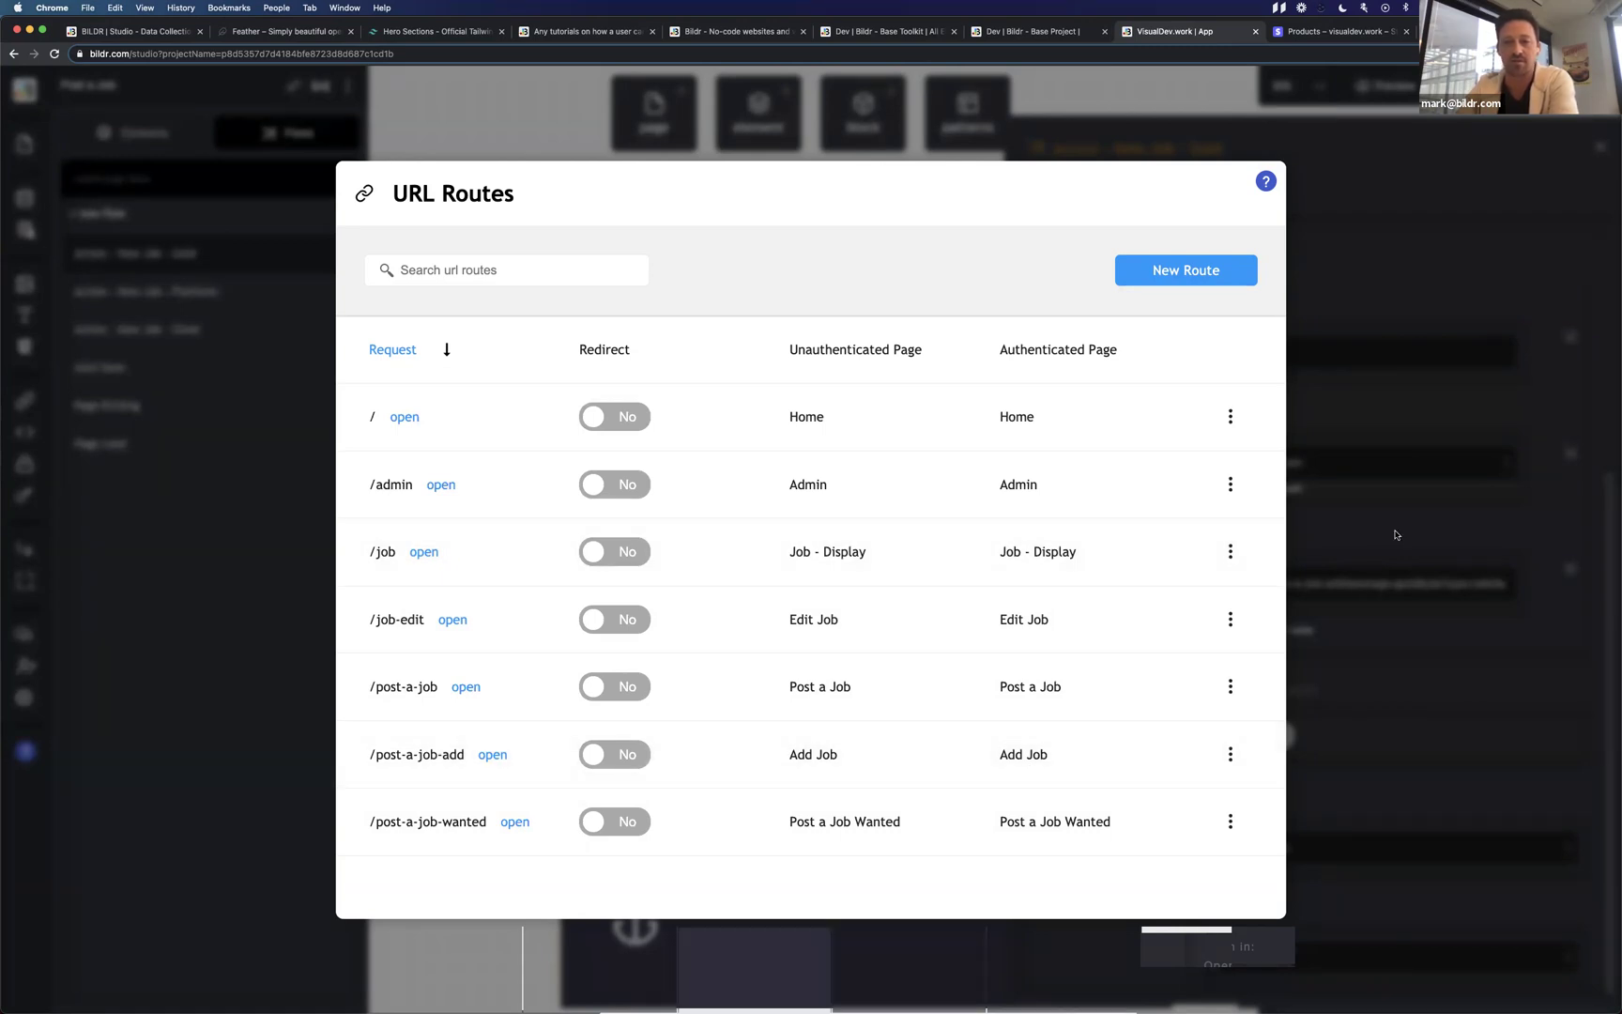
key(Escape)
scroll(741, 655, right, 5)
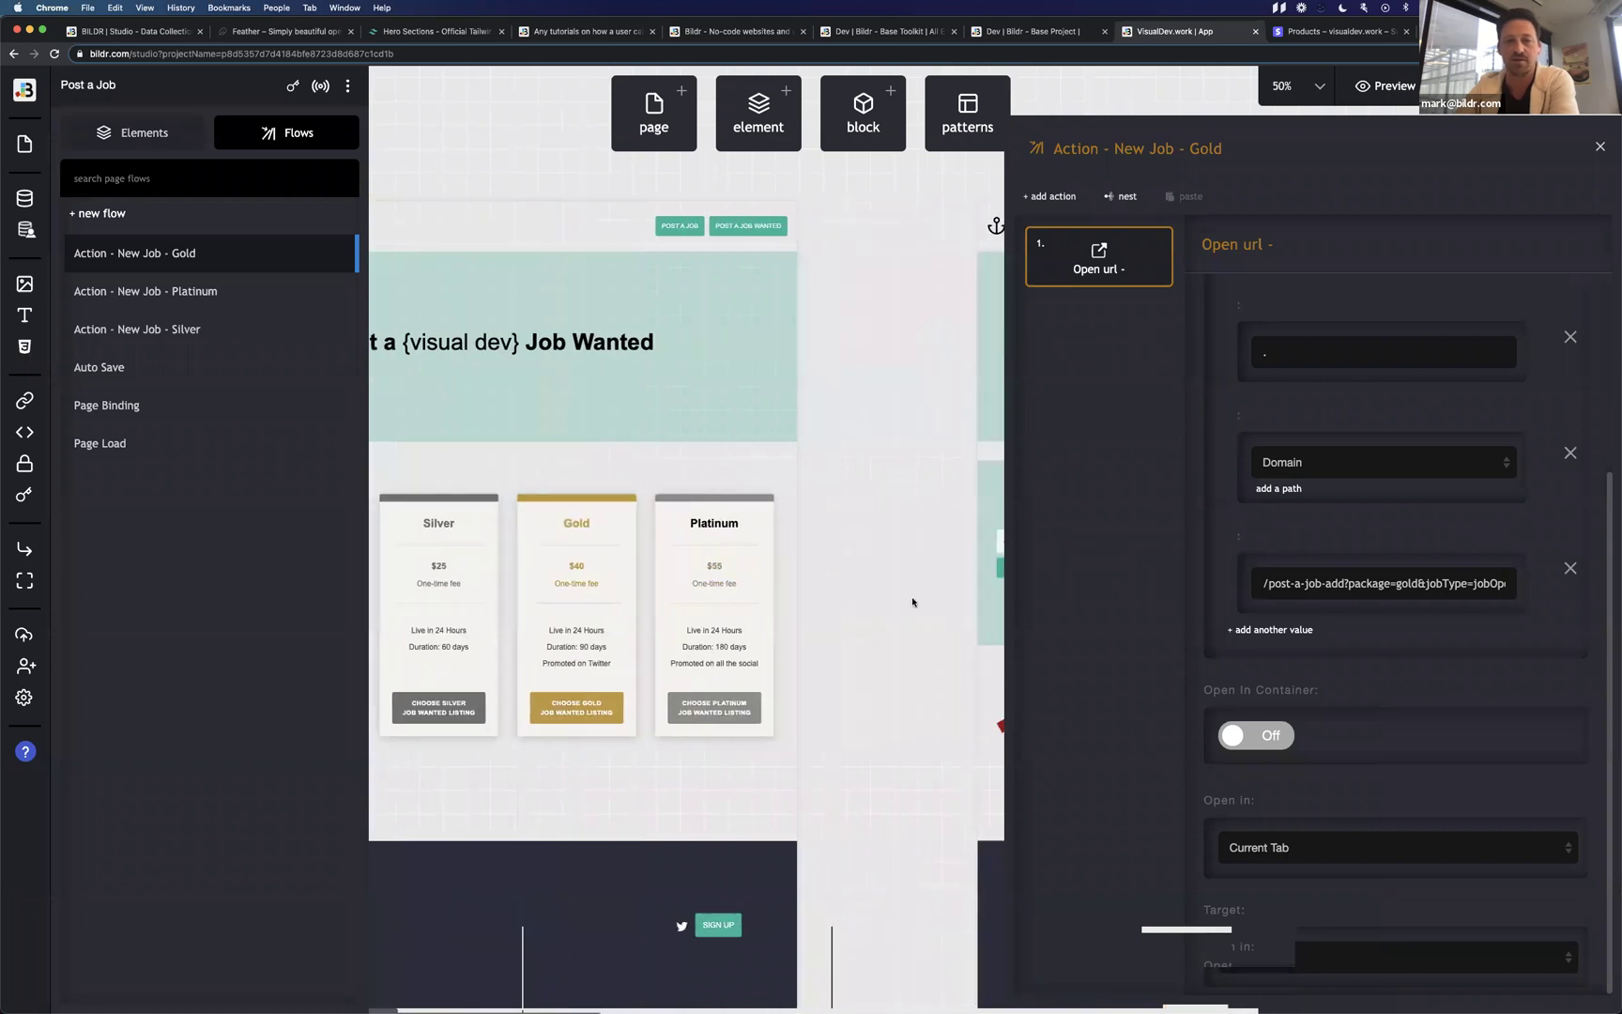
Select the Add Job page holding the Job Listing Form and list its flows.
click(912, 602)
scroll(912, 602, right, 5)
scroll(913, 601, right, 10)
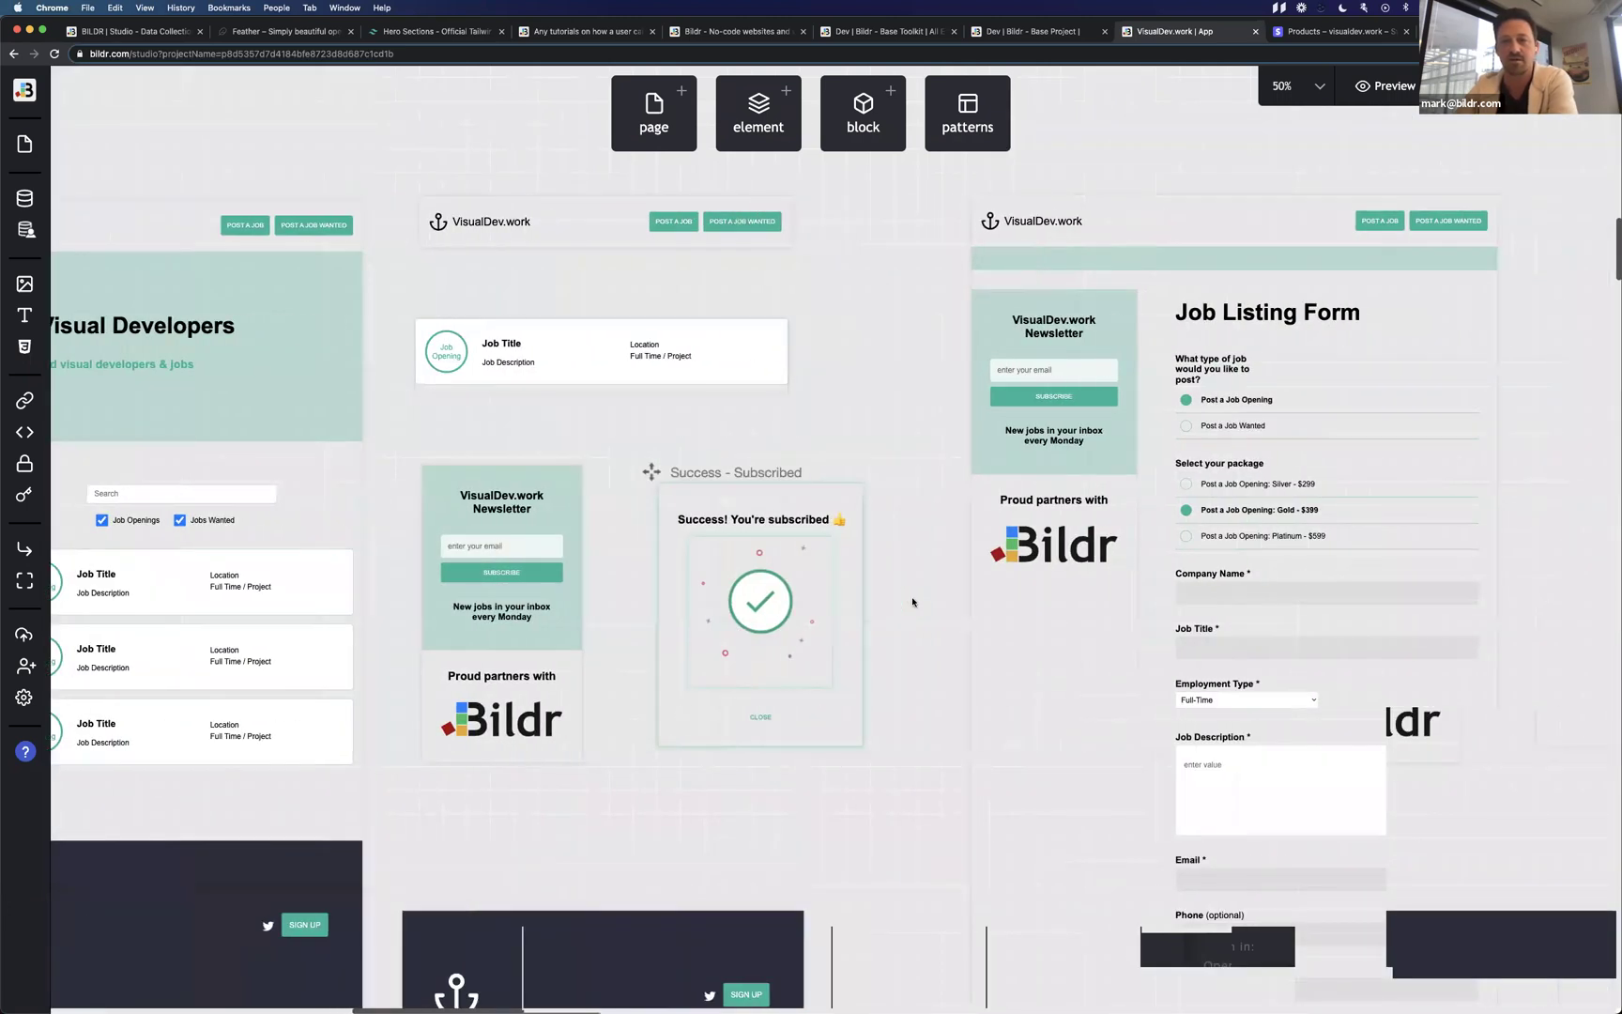
click(899, 350)
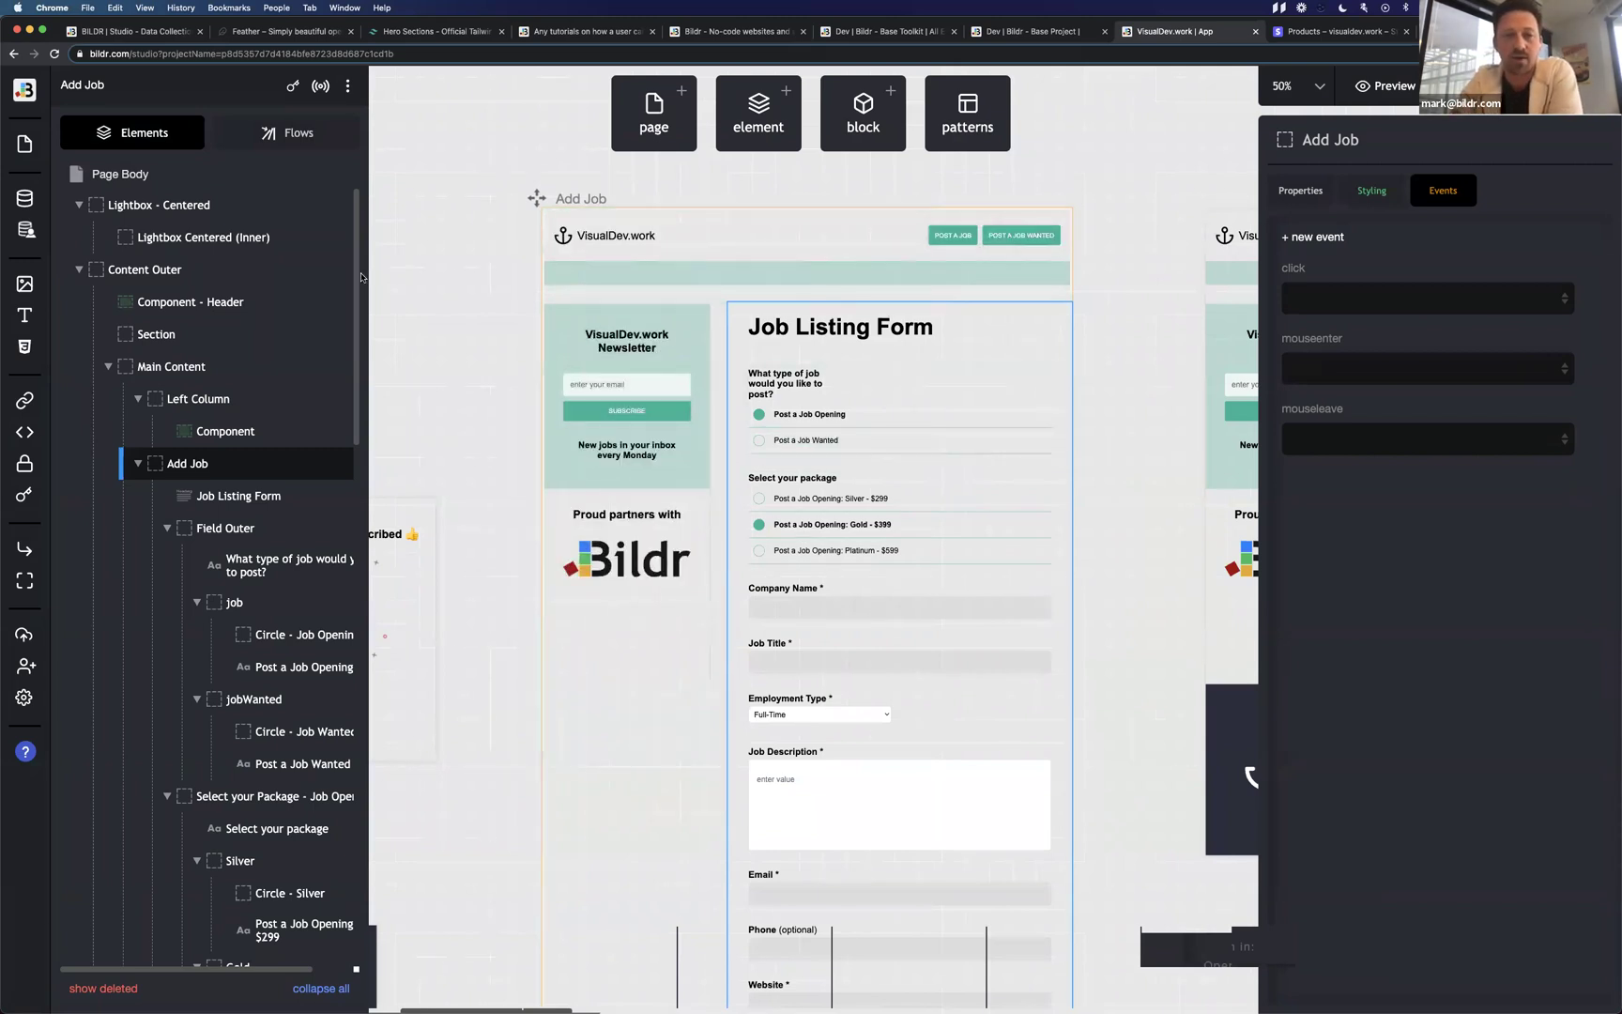
click(299, 144)
scroll(248, 694, down, 5)
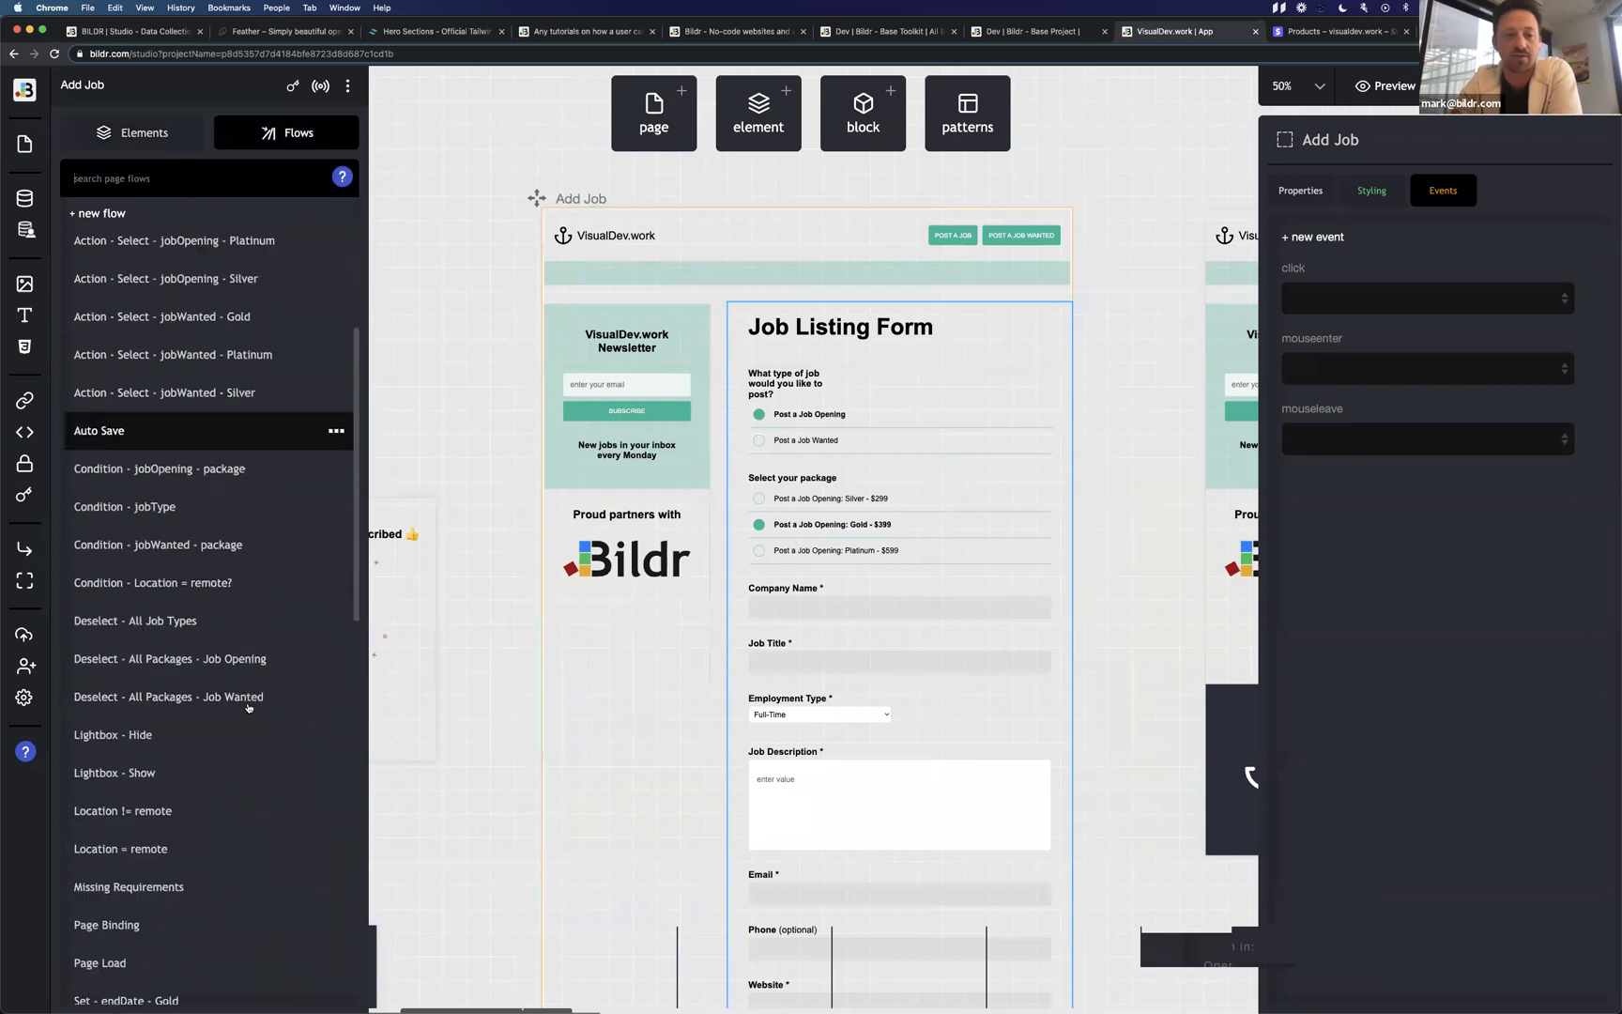
Open the Page Load flow to see the package variable set from the 'package' query string.
click(193, 833)
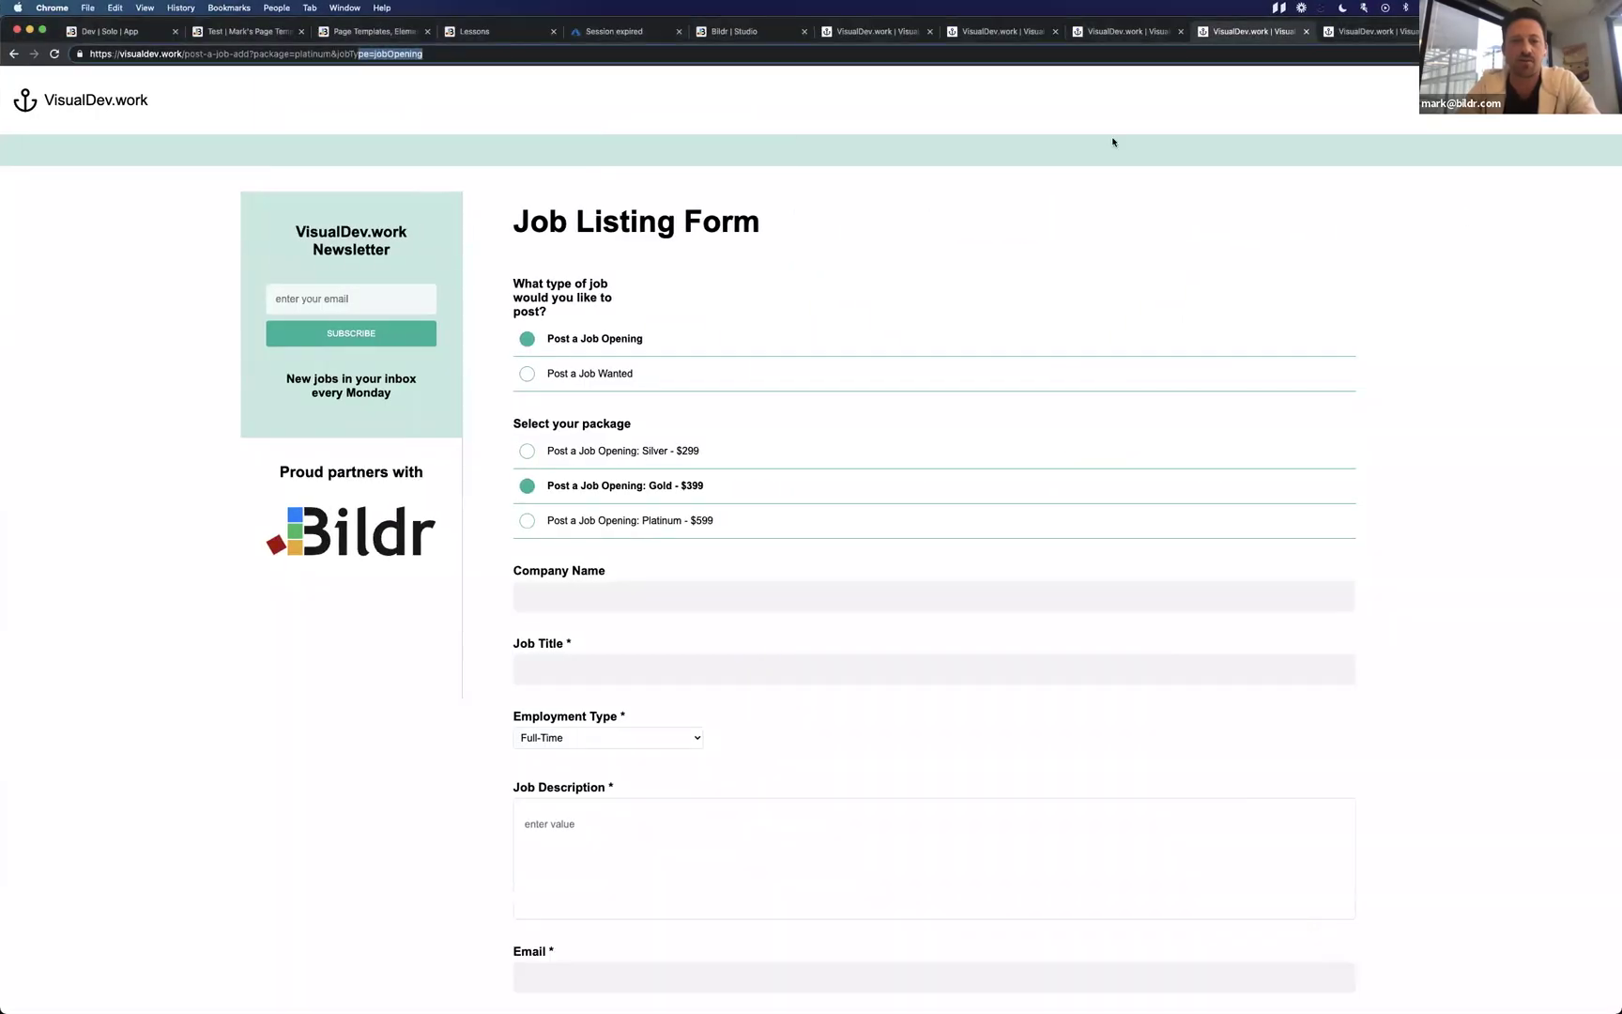
Go back to the pricing page, choose the Silver plan, and return to the studio window.
click(14, 54)
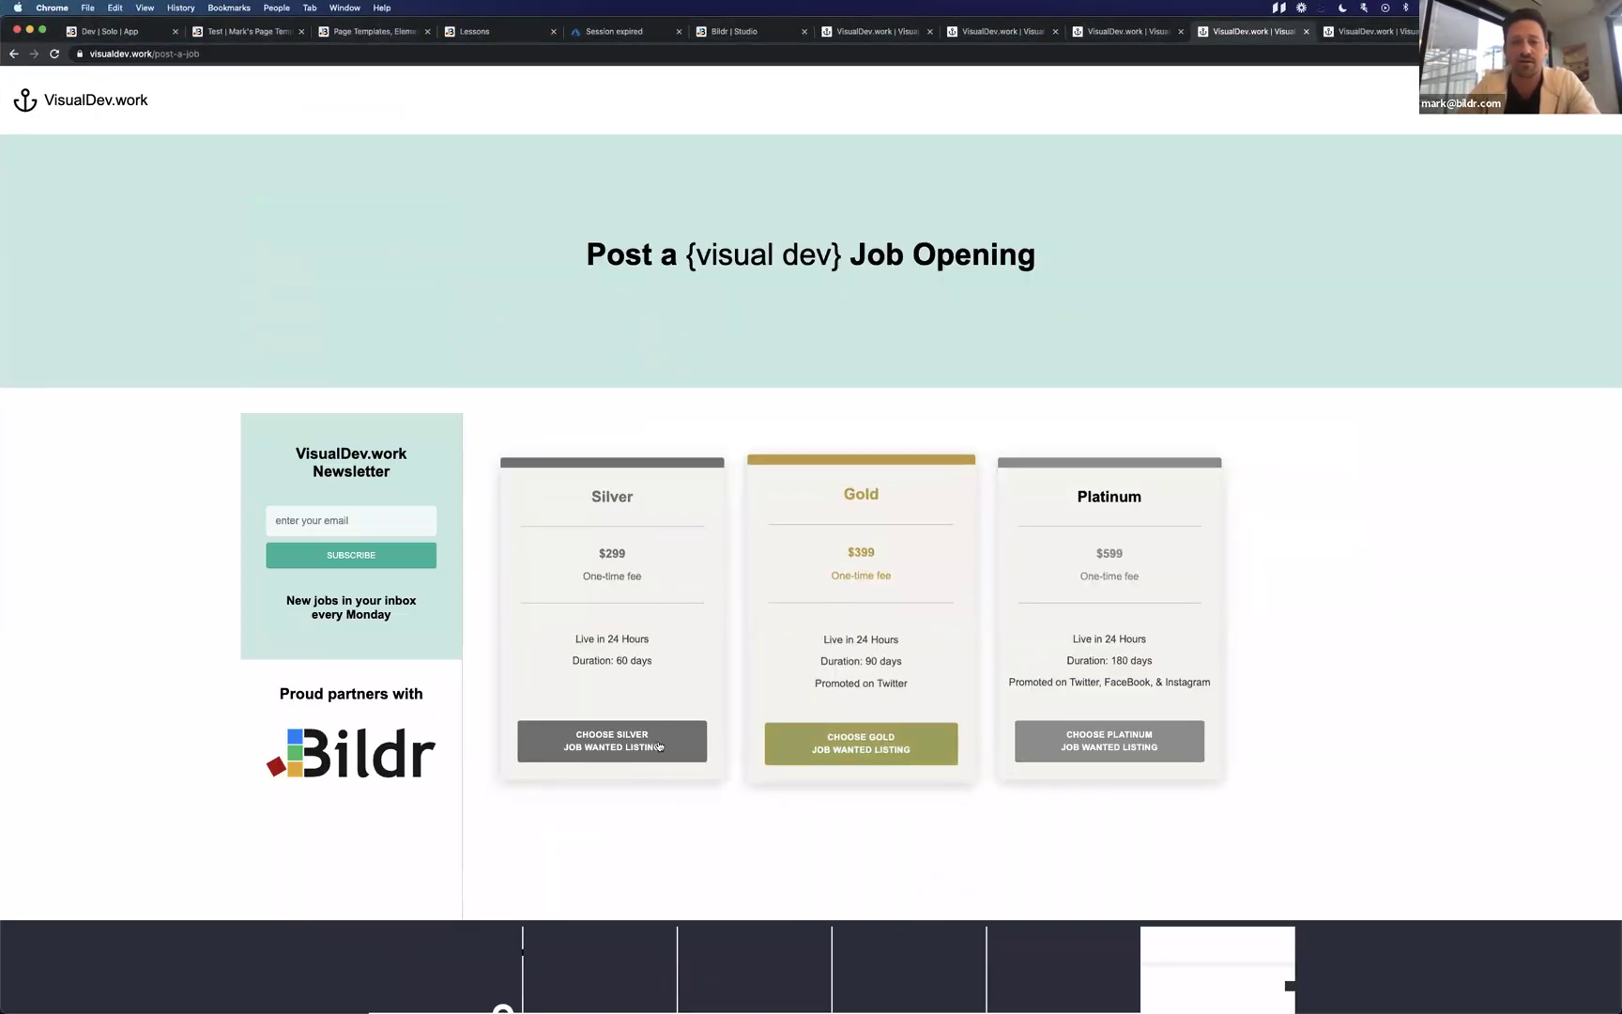
click(612, 741)
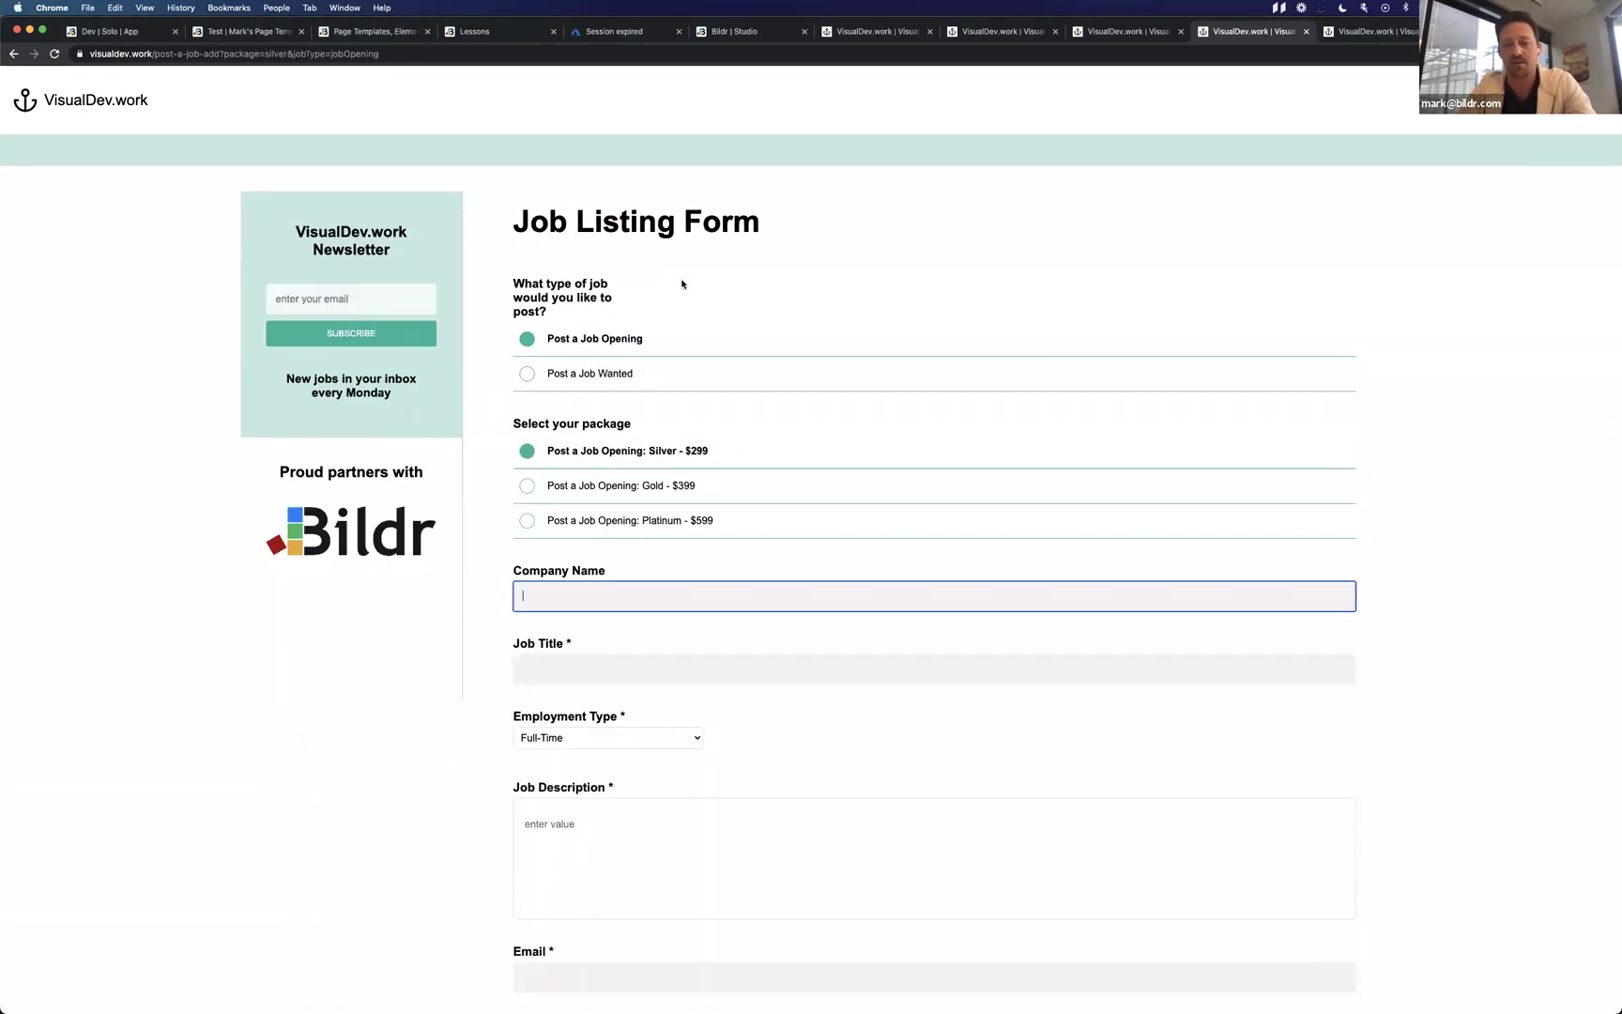
key(ctrl+Left)
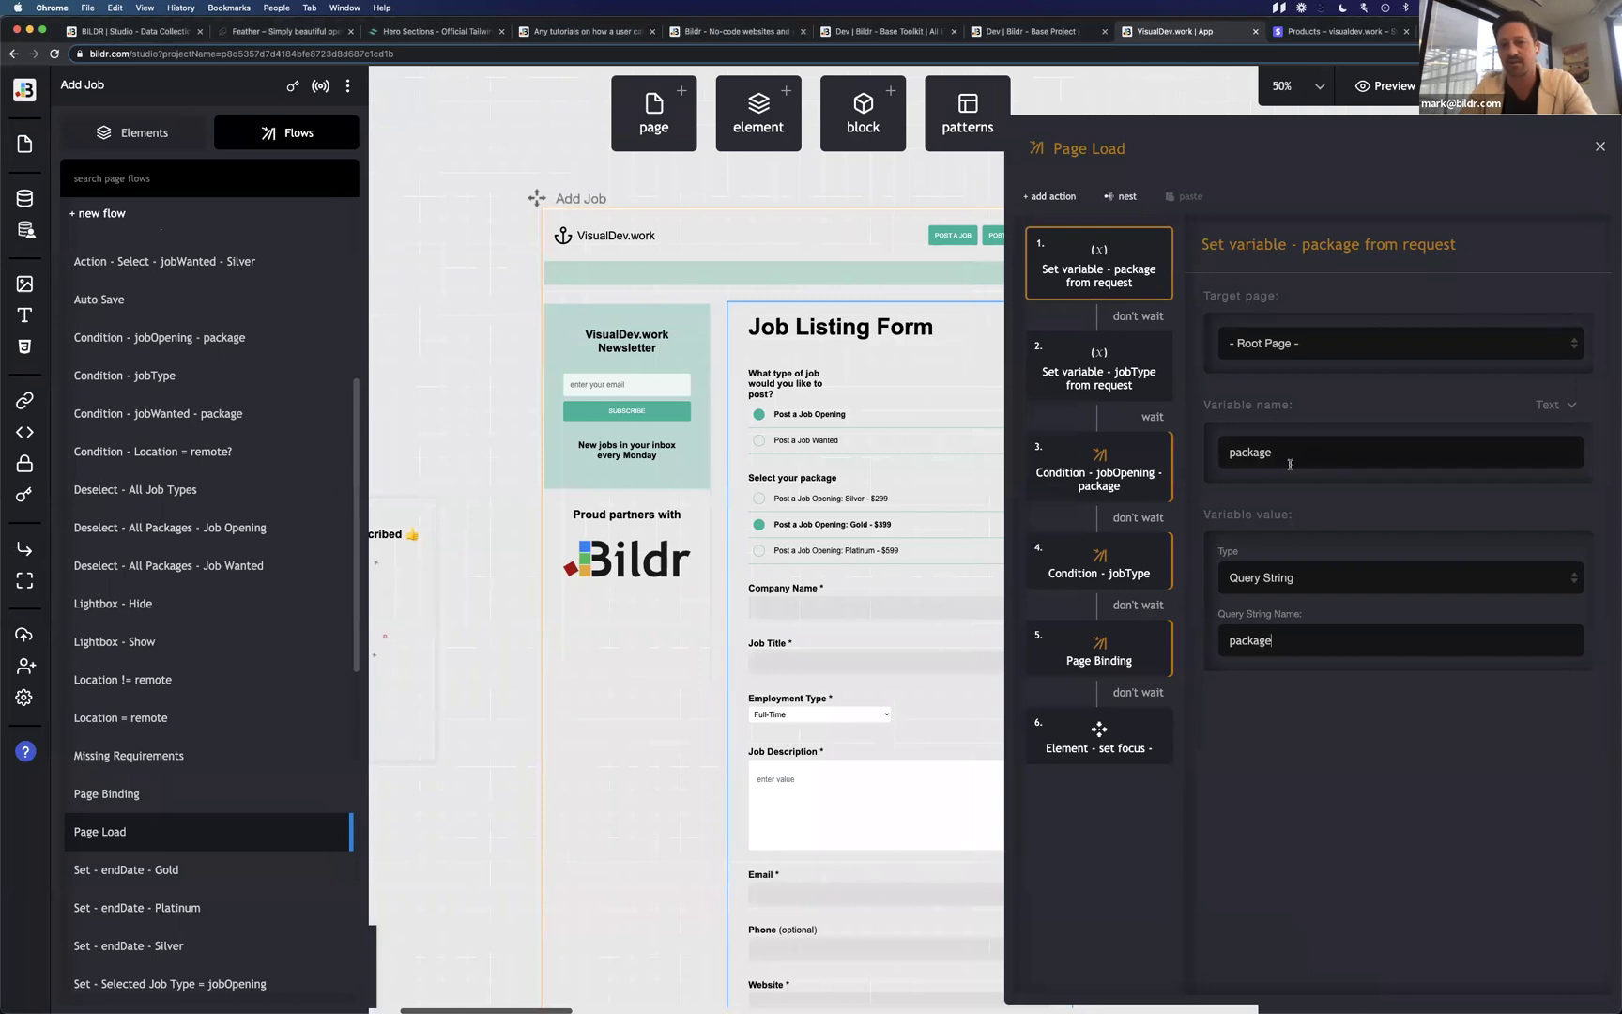
Select the 'Set variable - jobType from request' step and expand its request value Type list.
click(1089, 383)
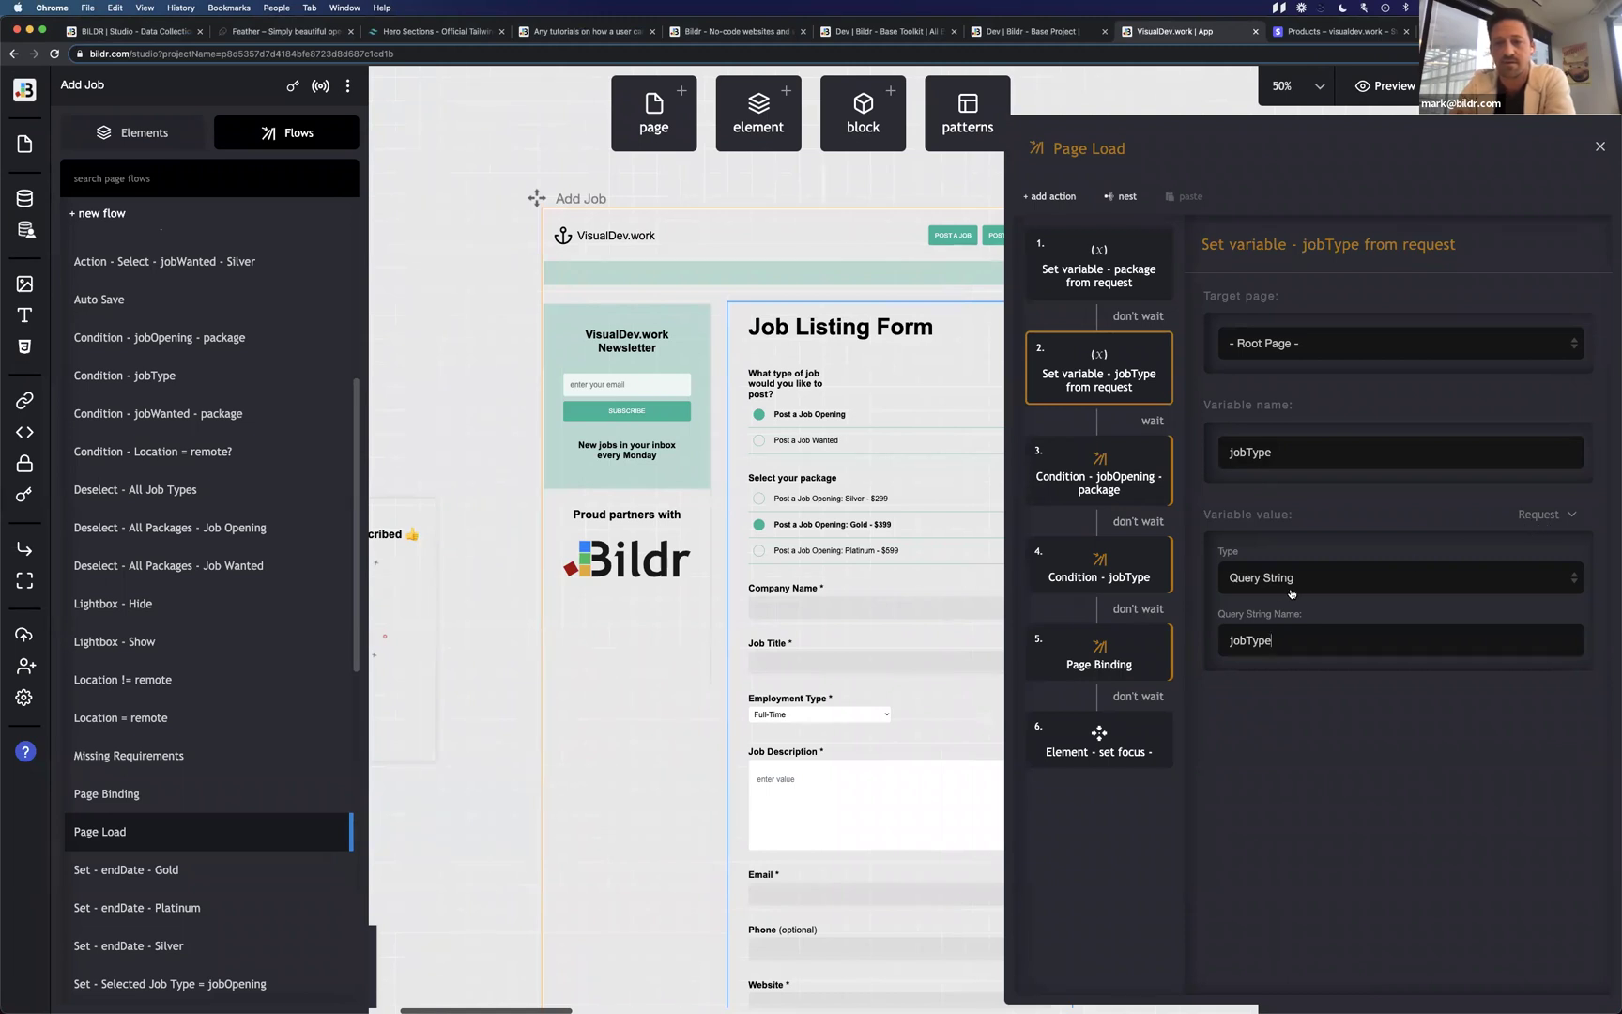
click(1404, 585)
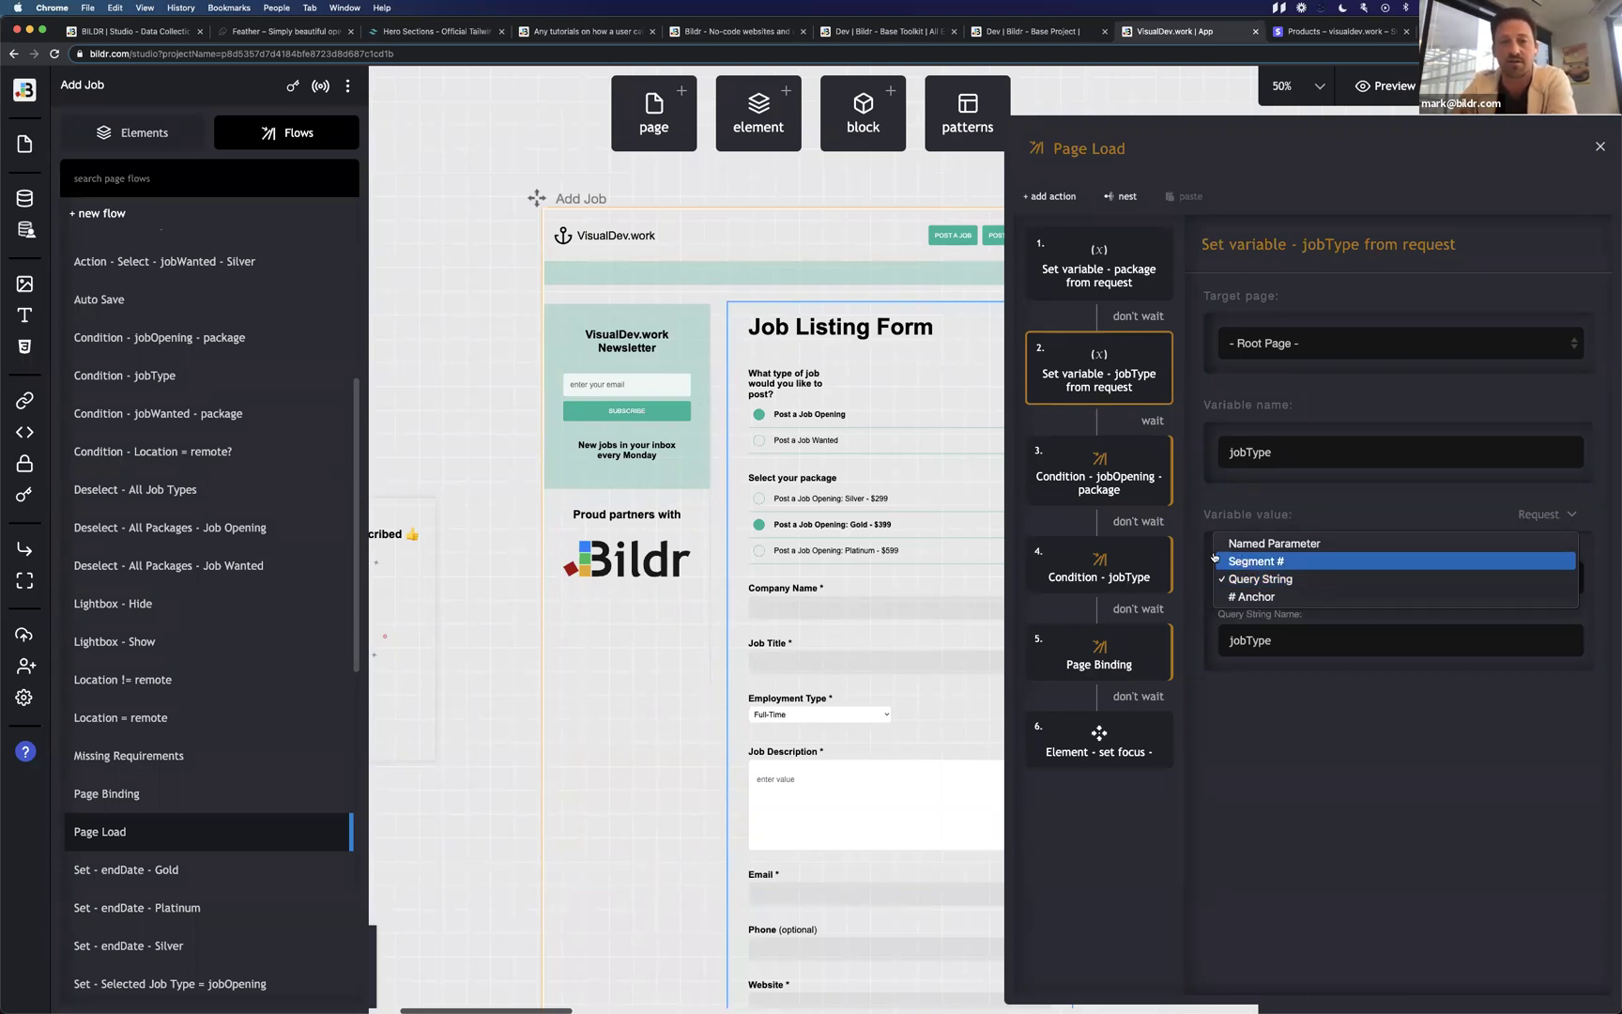
Leave the request value type as Query String and open the Condition - jobType flow.
click(1194, 548)
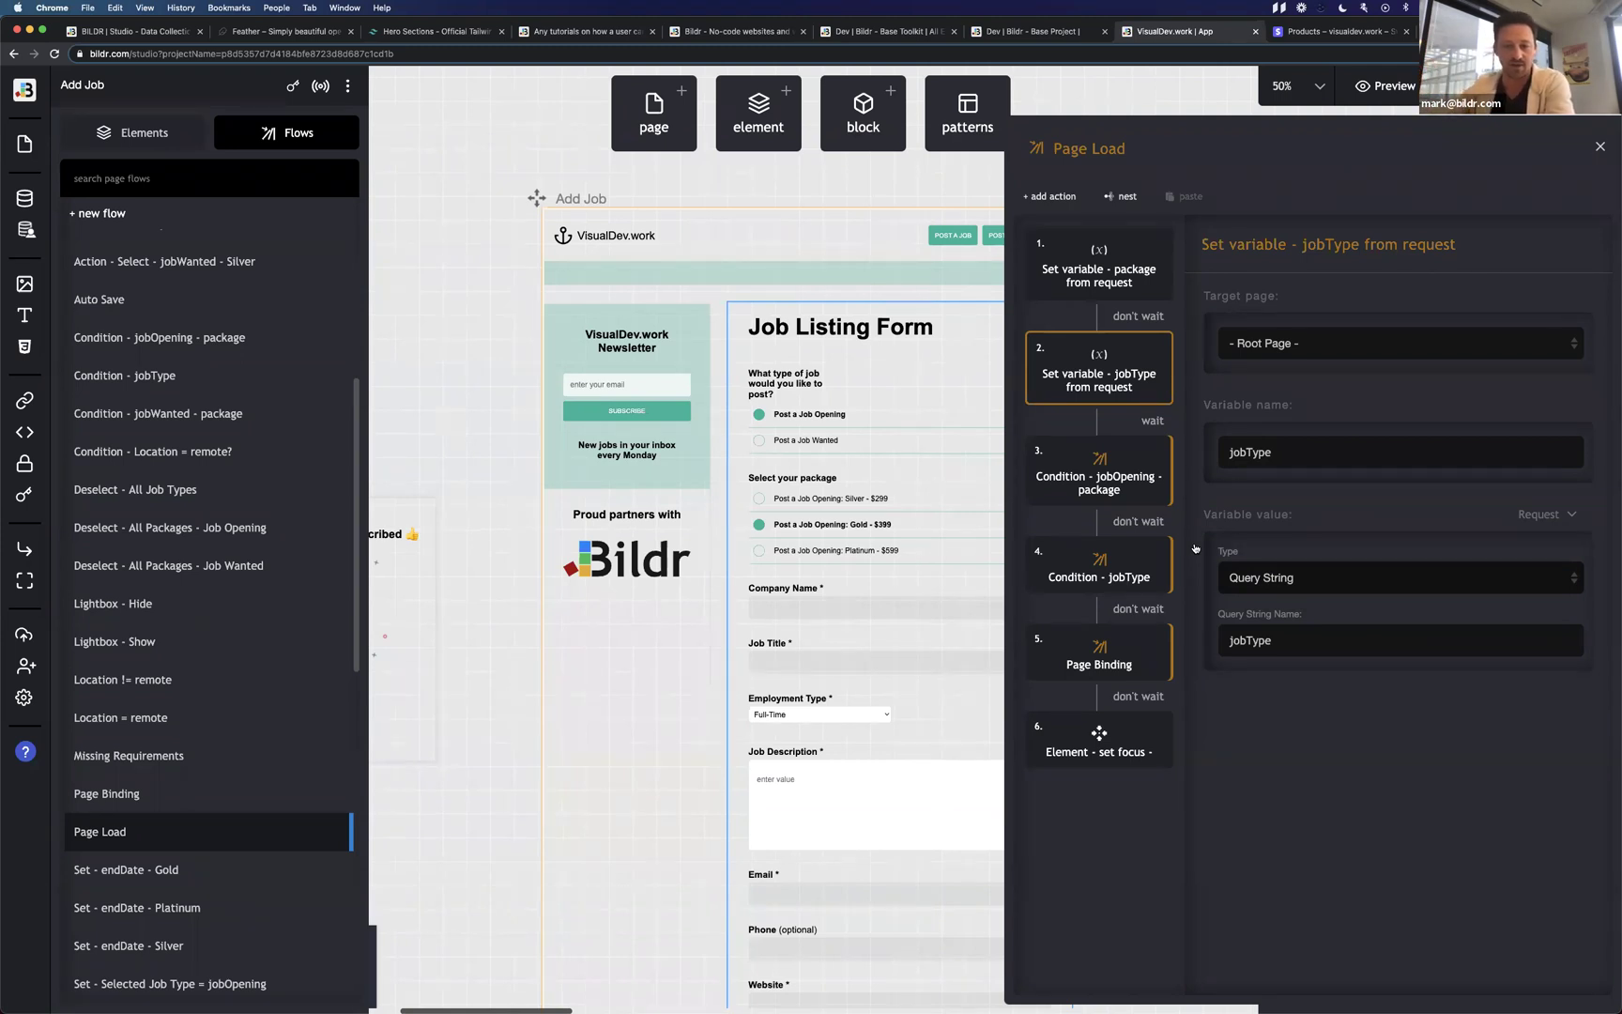
click(1262, 580)
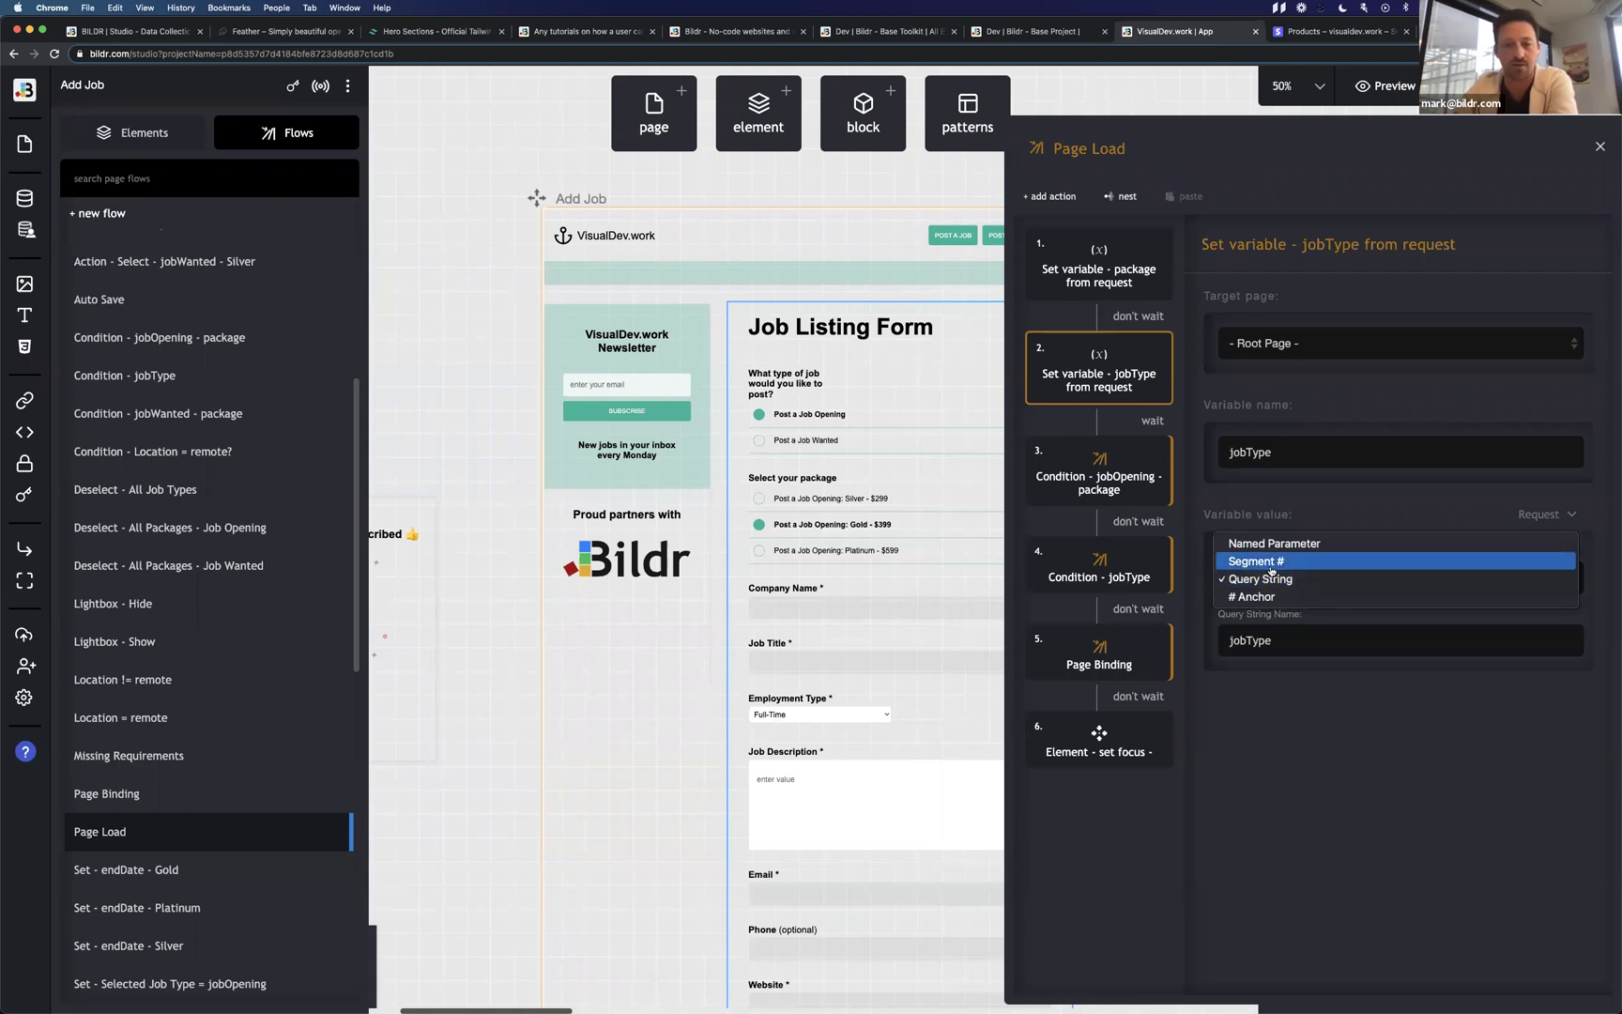
click(1227, 755)
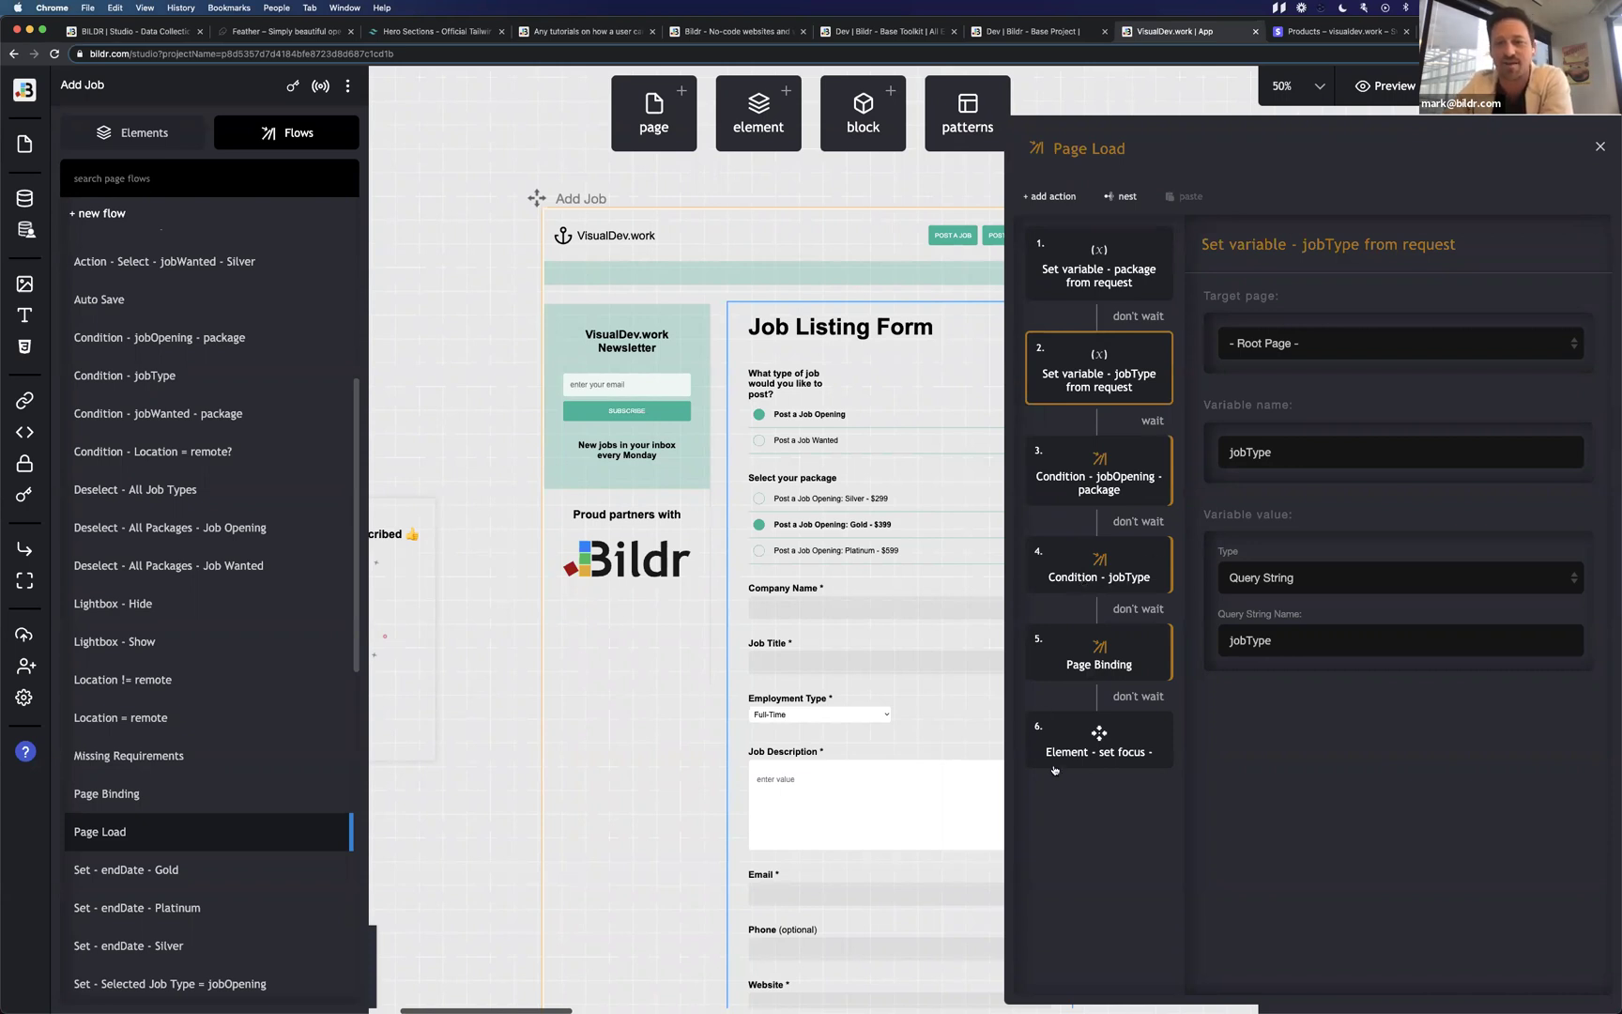
double_click(1073, 577)
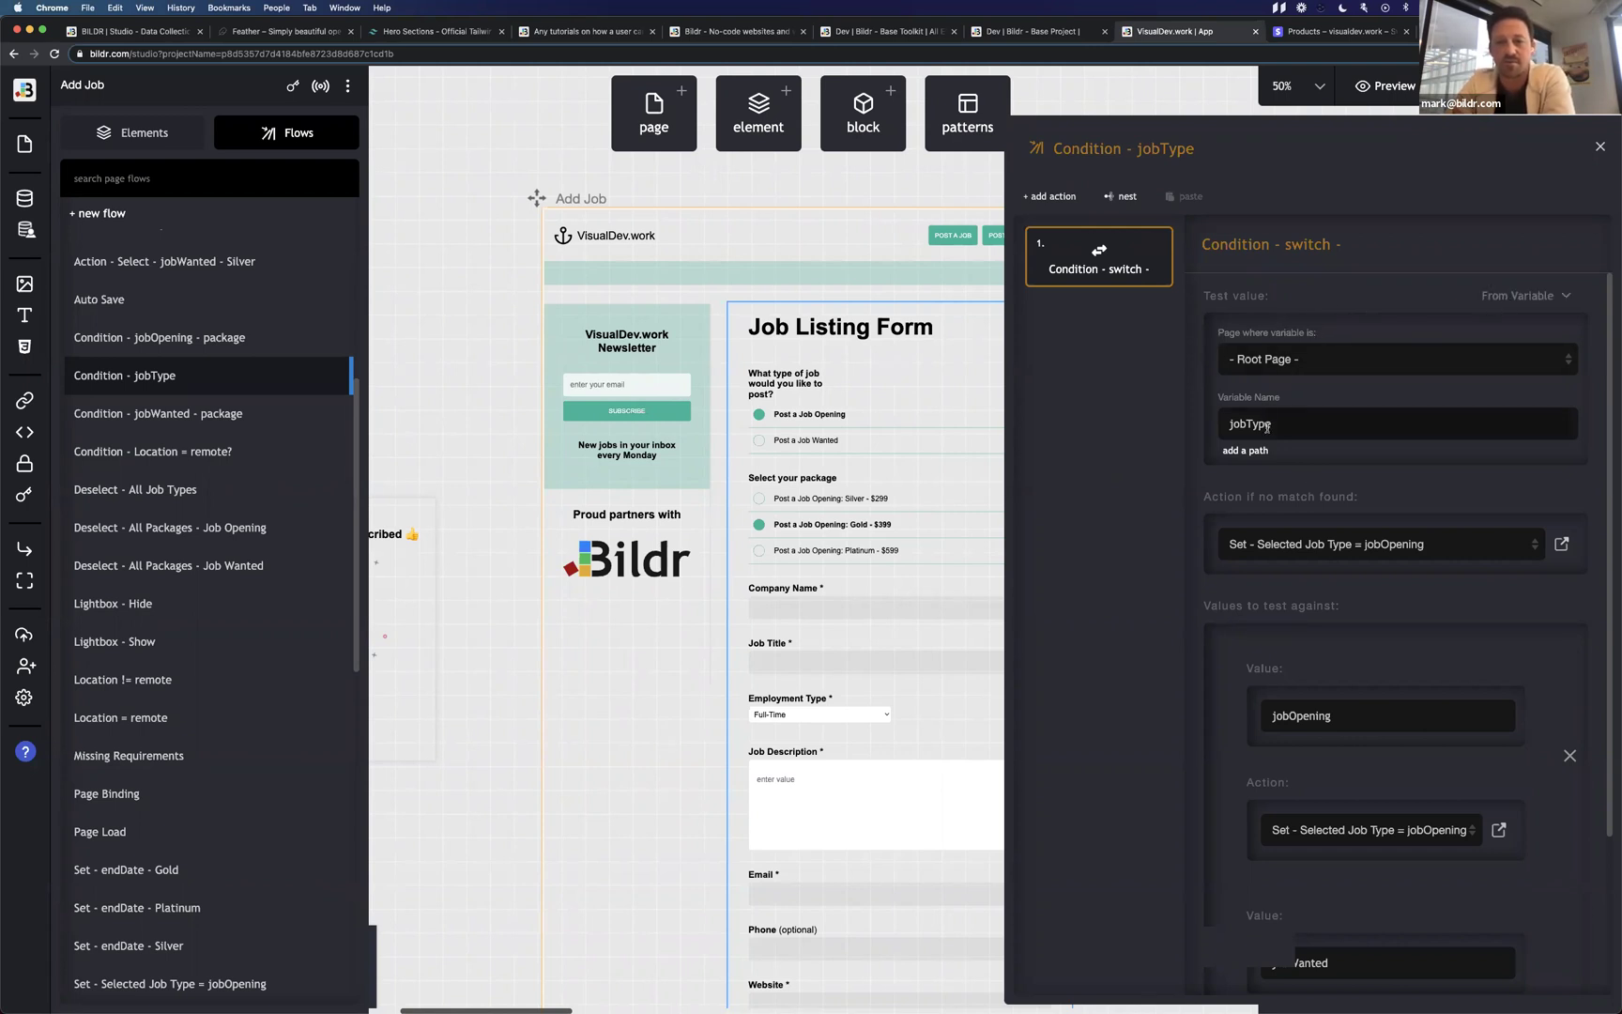
Inspect the Condition - jobType cases: the no-match fallback and the jobOpening and jobWanted values.
drag(1223, 497, 1363, 498)
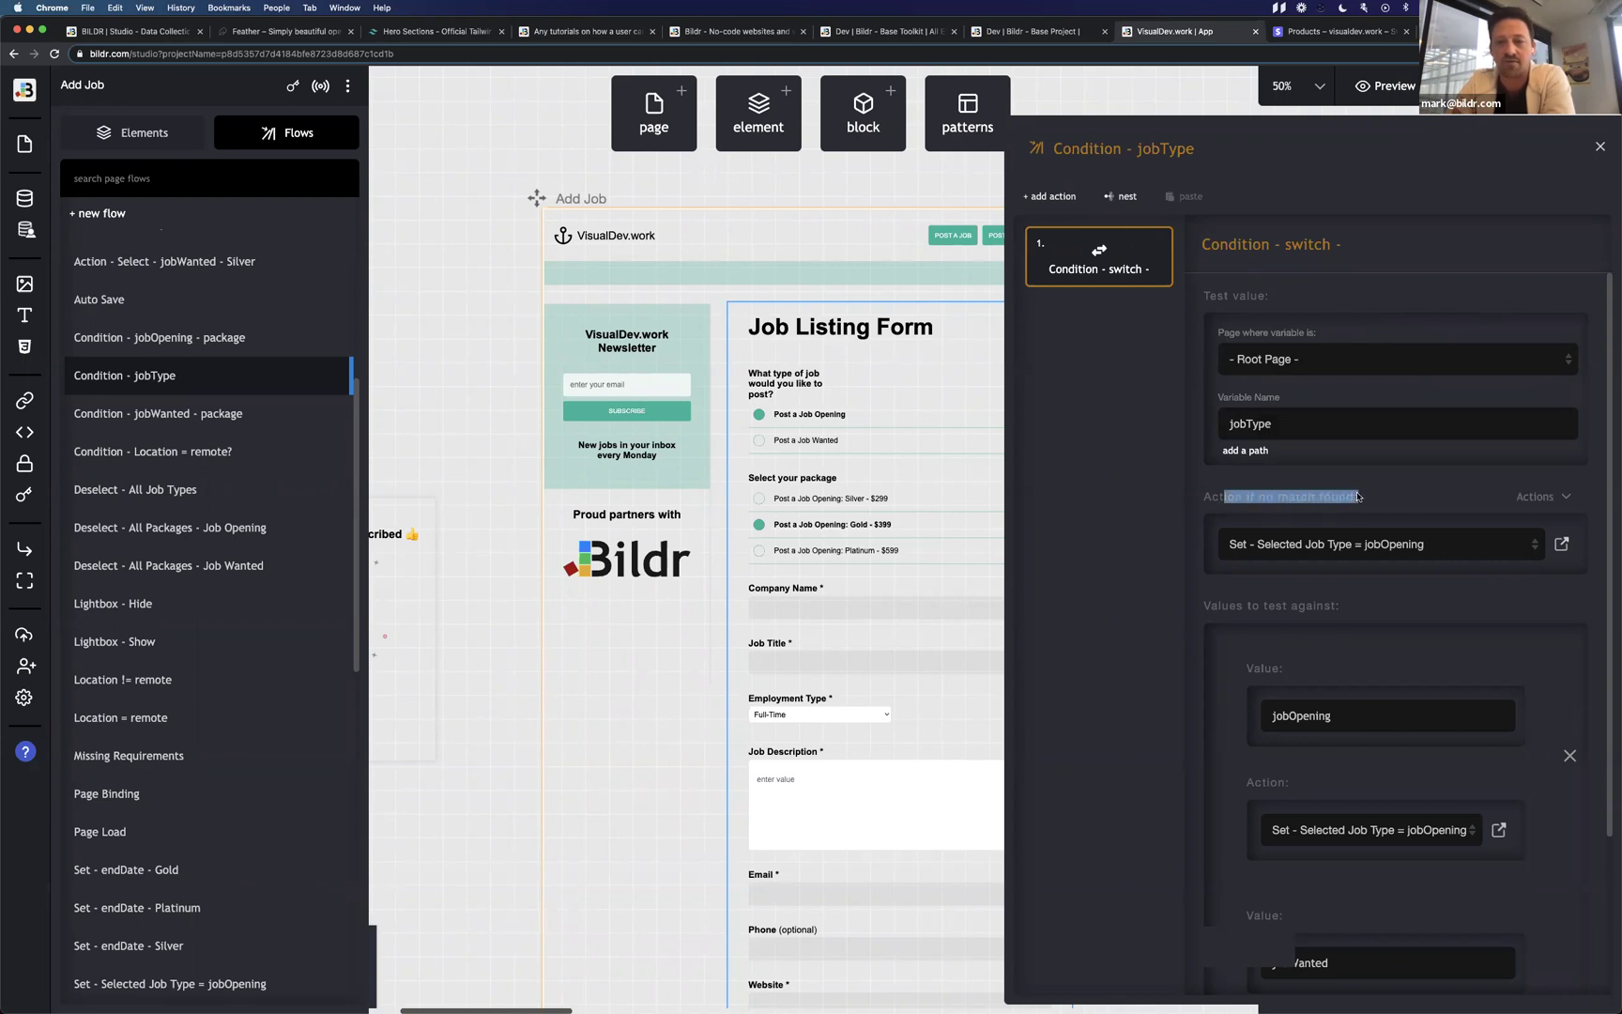
click(1363, 497)
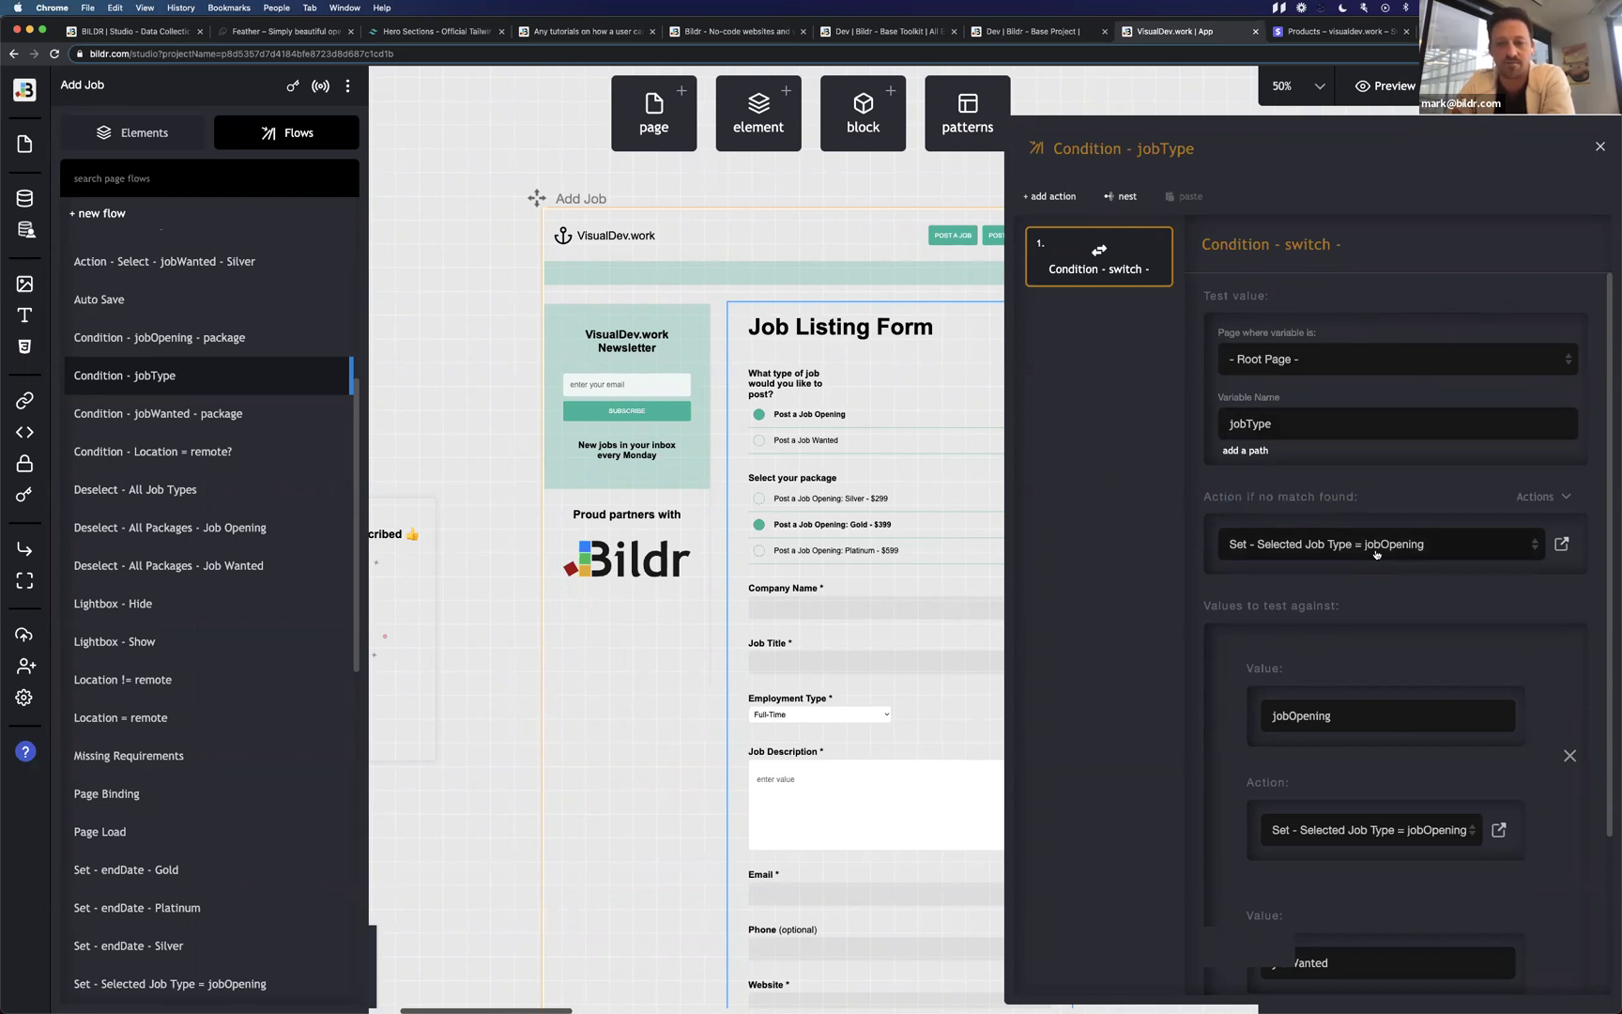
scroll(1333, 628, down, 3)
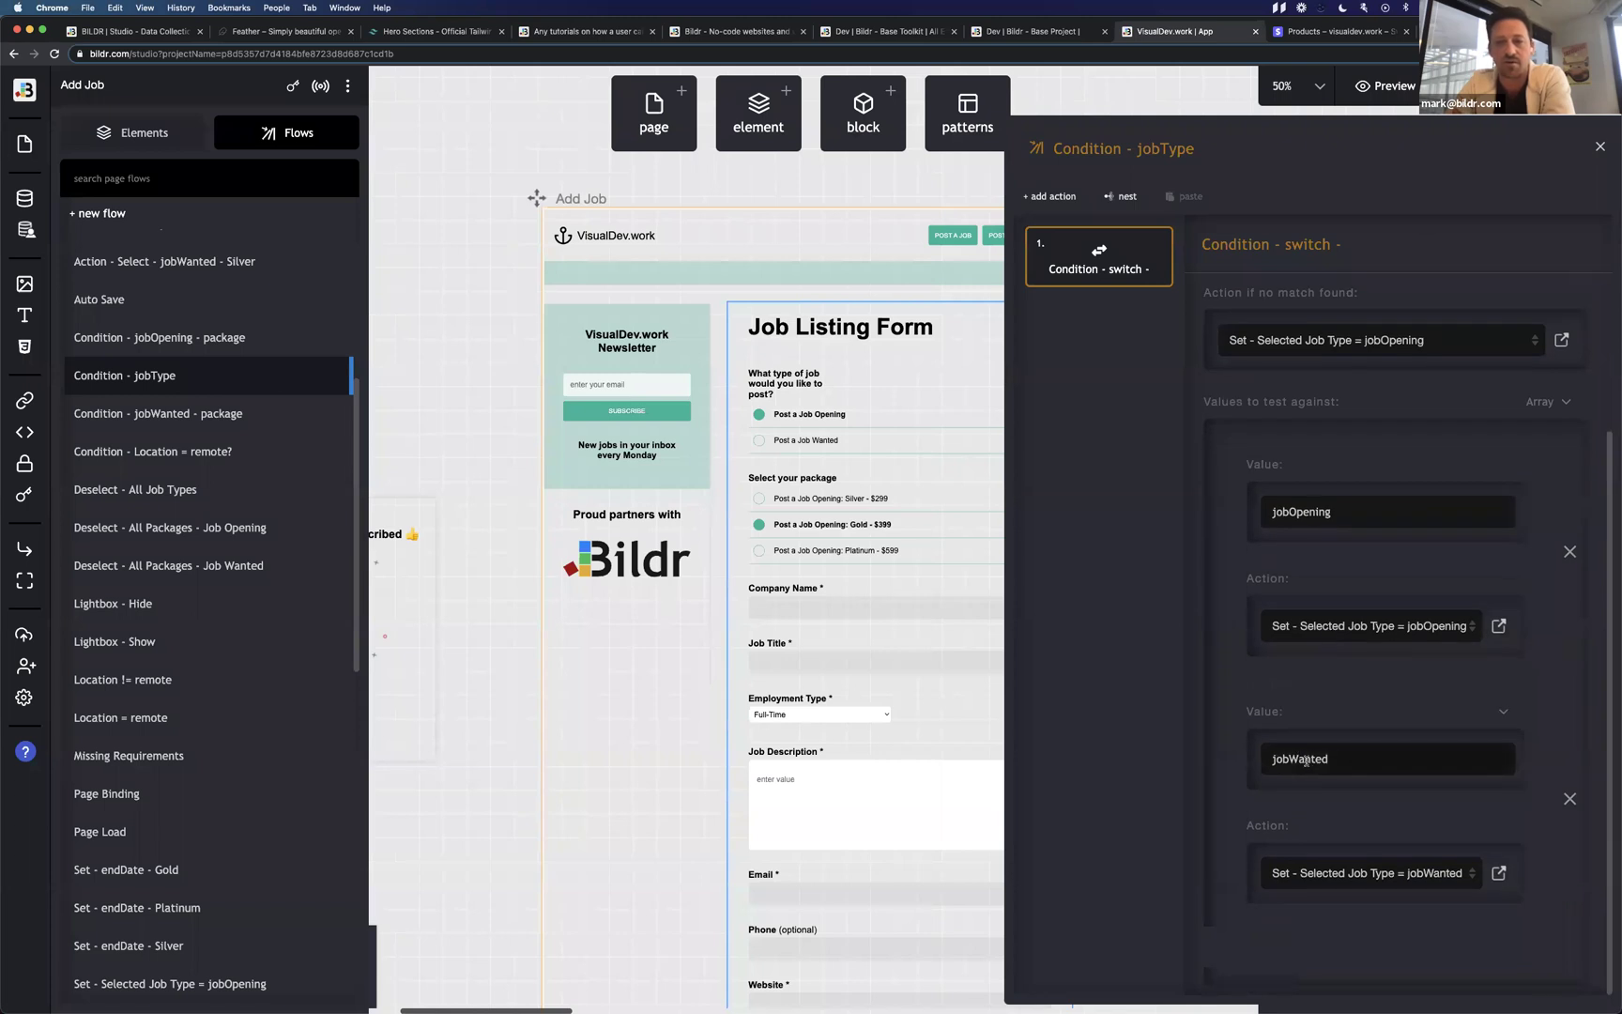
drag(1276, 514, 1342, 514)
drag(1293, 758, 1334, 758)
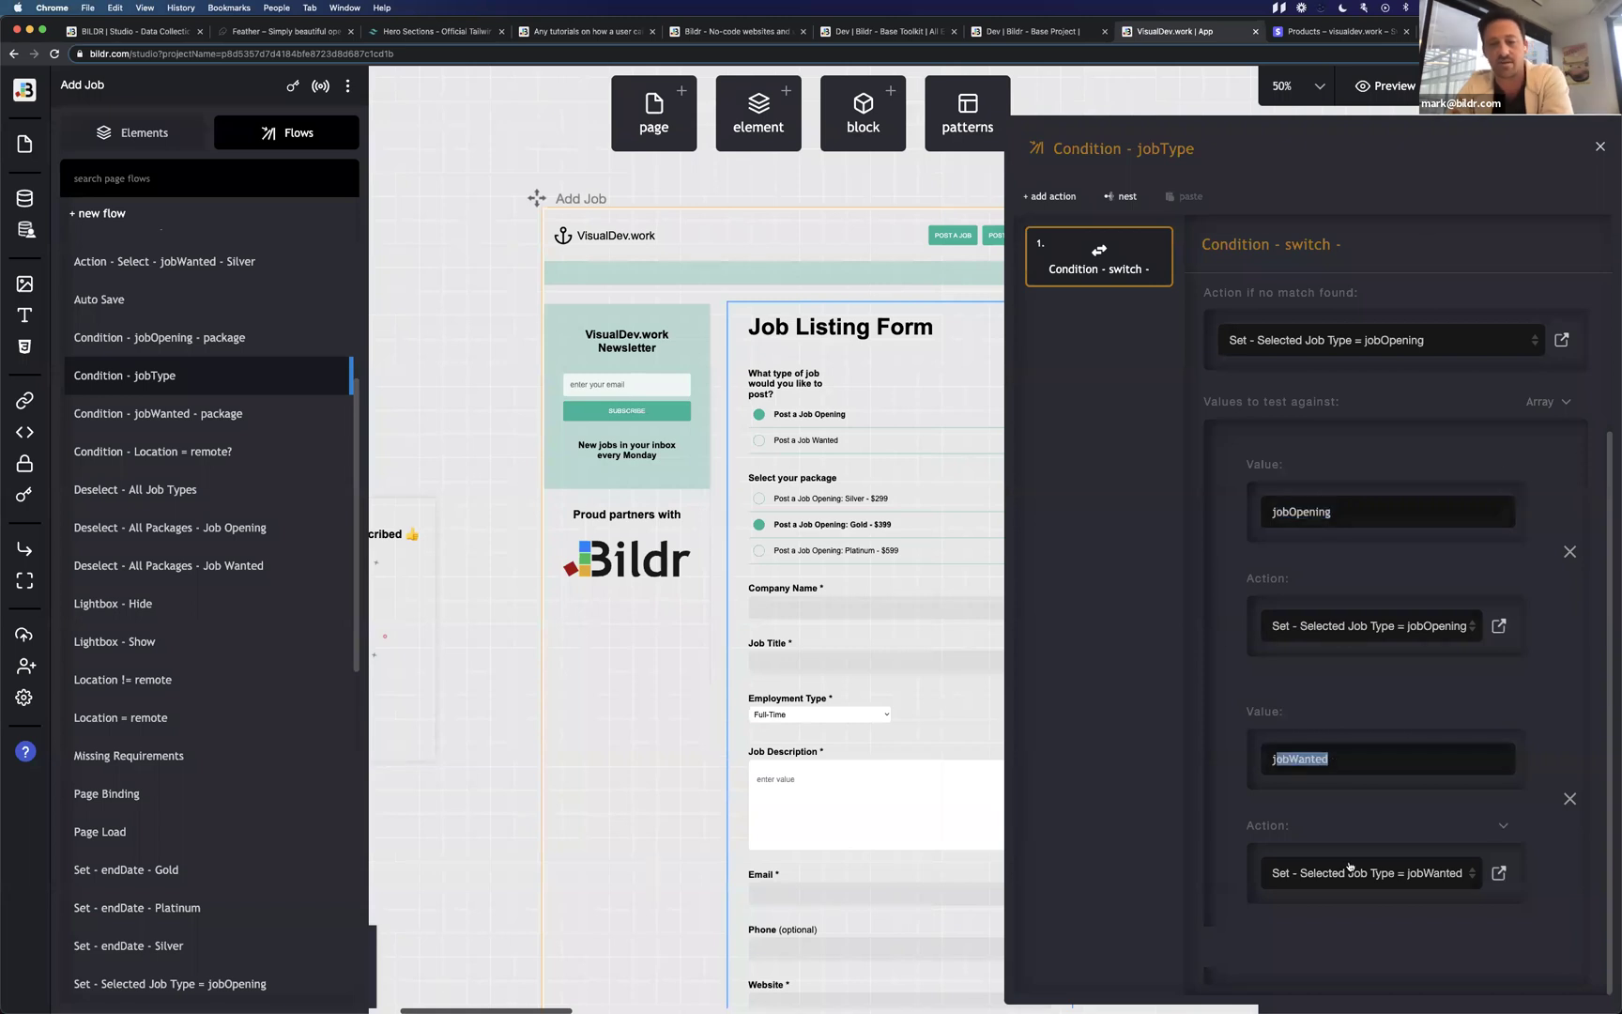
click(1340, 761)
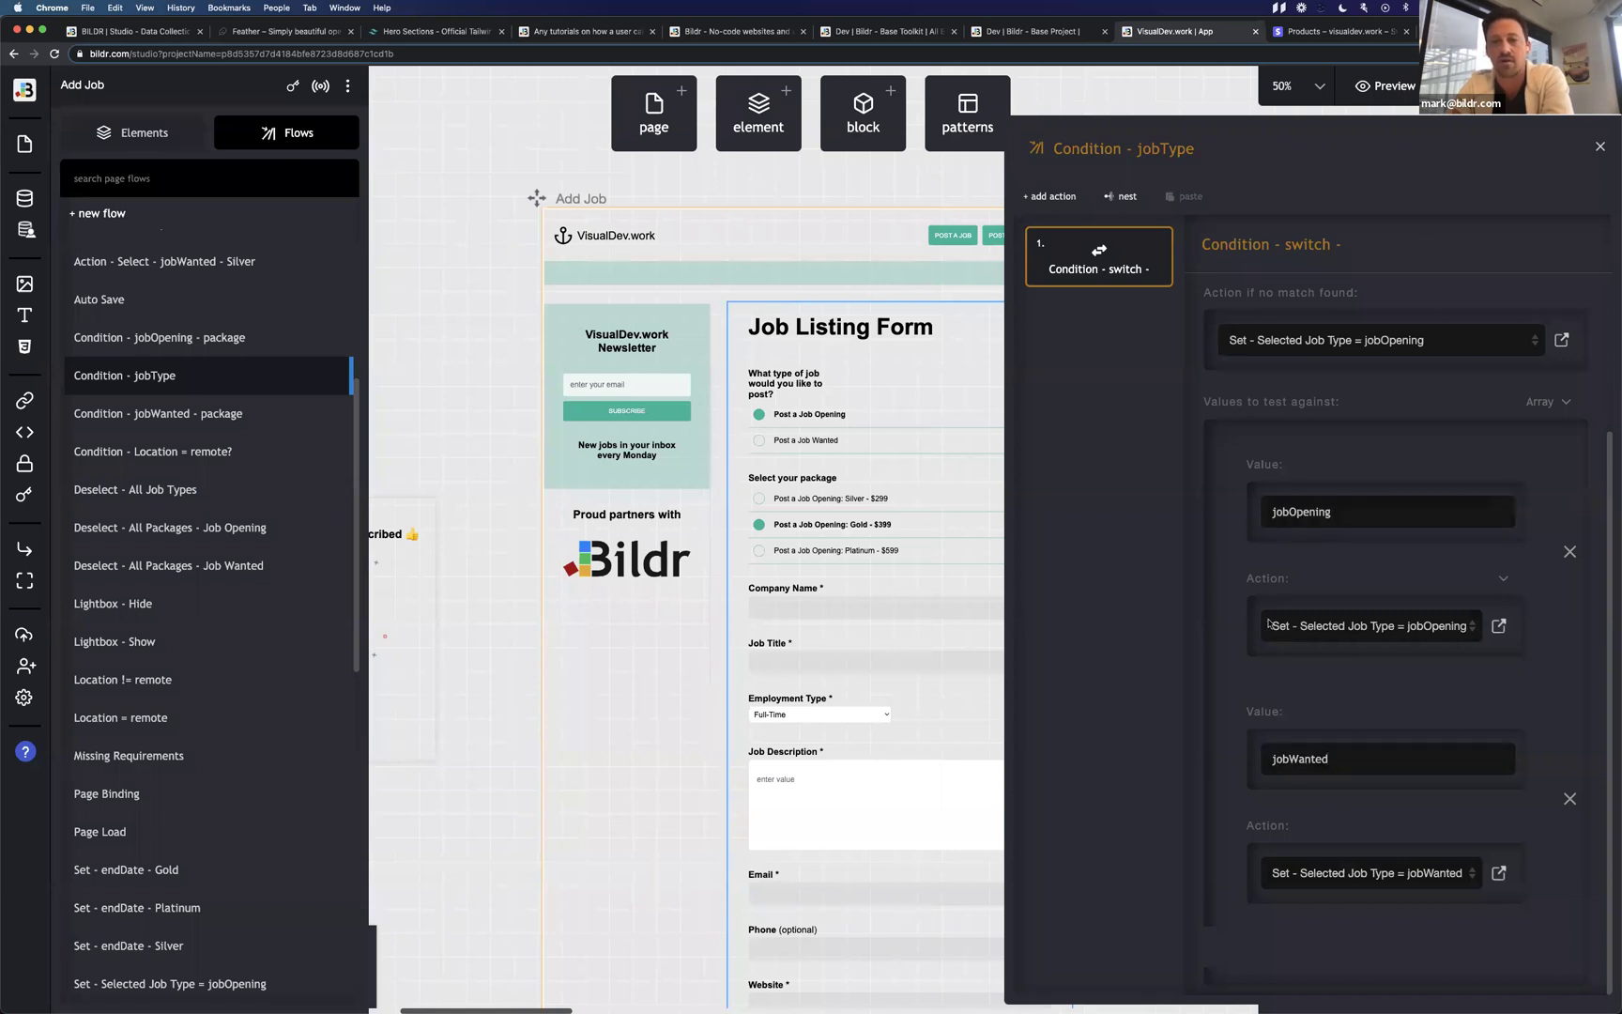
scroll(1289, 405, up, 2)
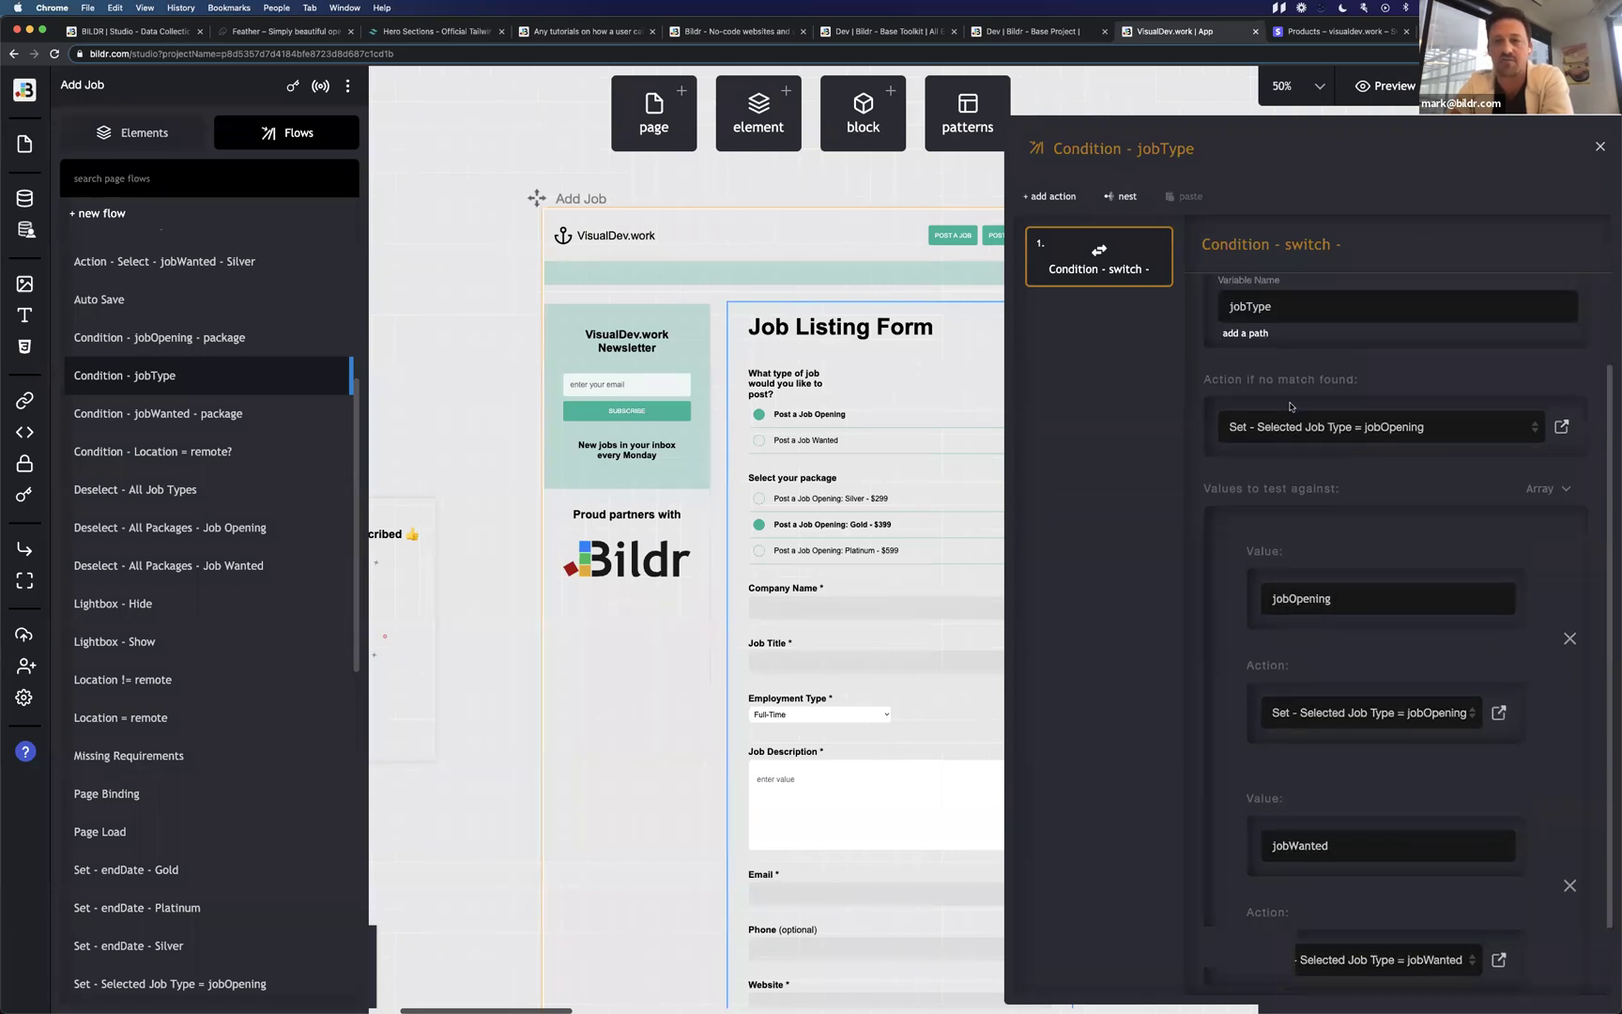
scroll(1289, 405, up, 3)
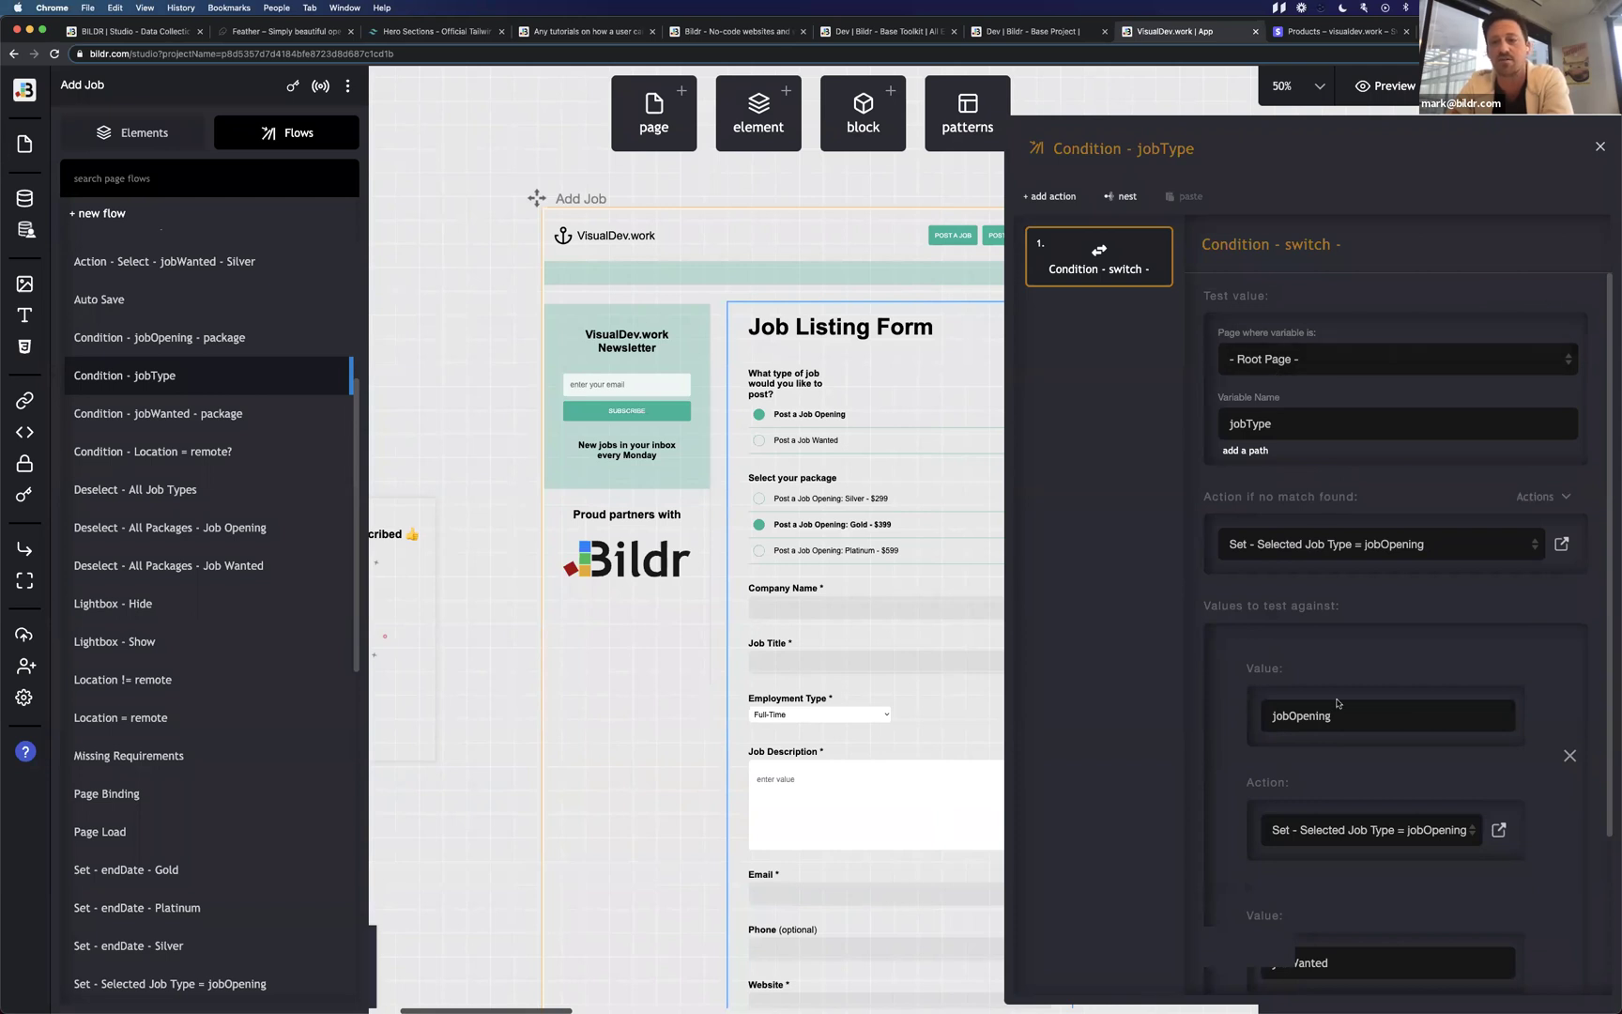
scroll(1328, 834, down, 3)
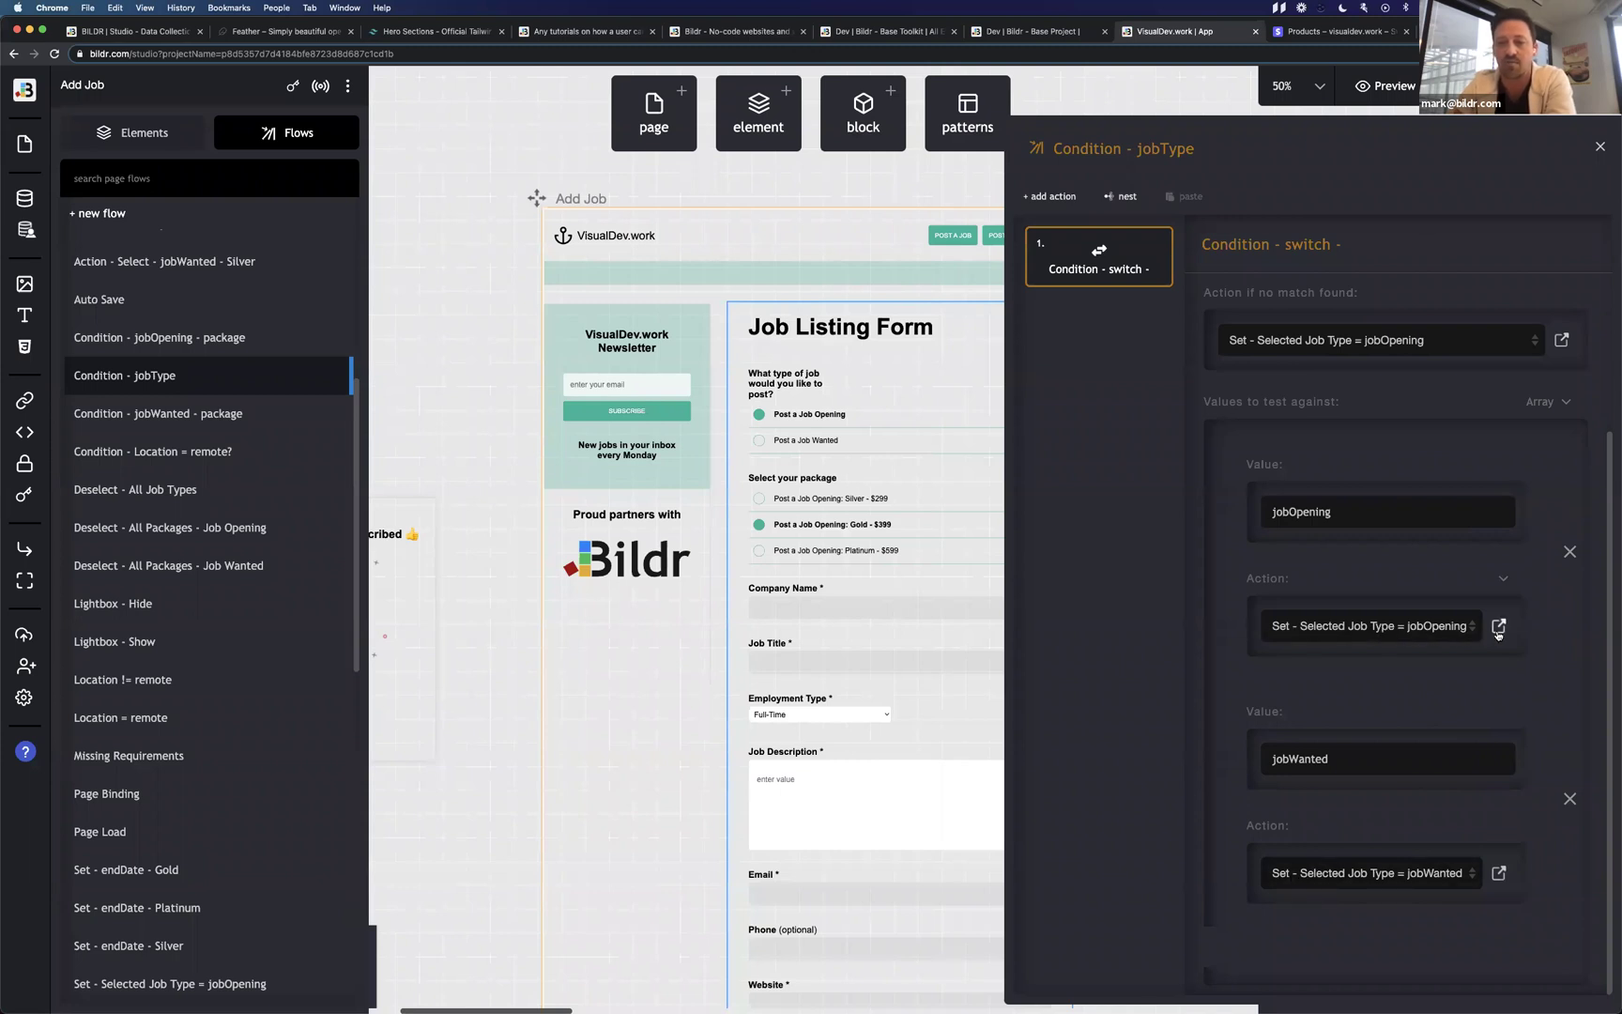
Open the set-jobOpening flow, then pick Post a Job Wanted on the live form.
click(1498, 626)
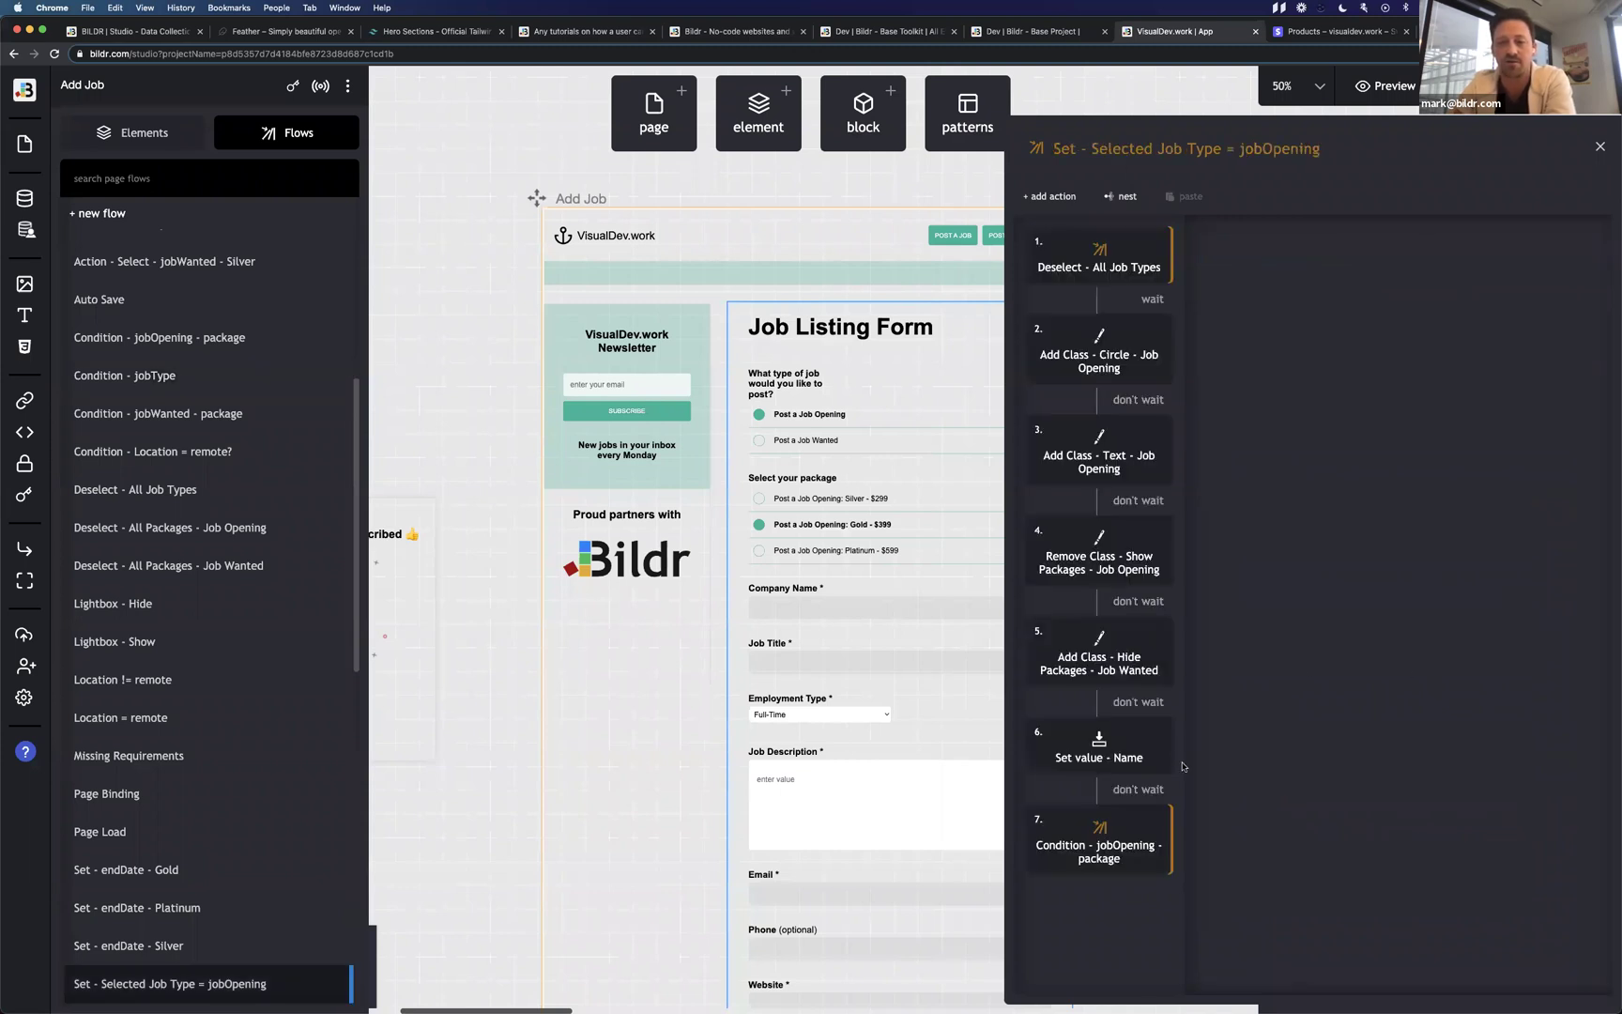
key(ctrl+Right)
click(623, 364)
Toggle the live form between Post a Job Opening and Post a Job Wanted to test package swapping.
click(625, 339)
click(624, 372)
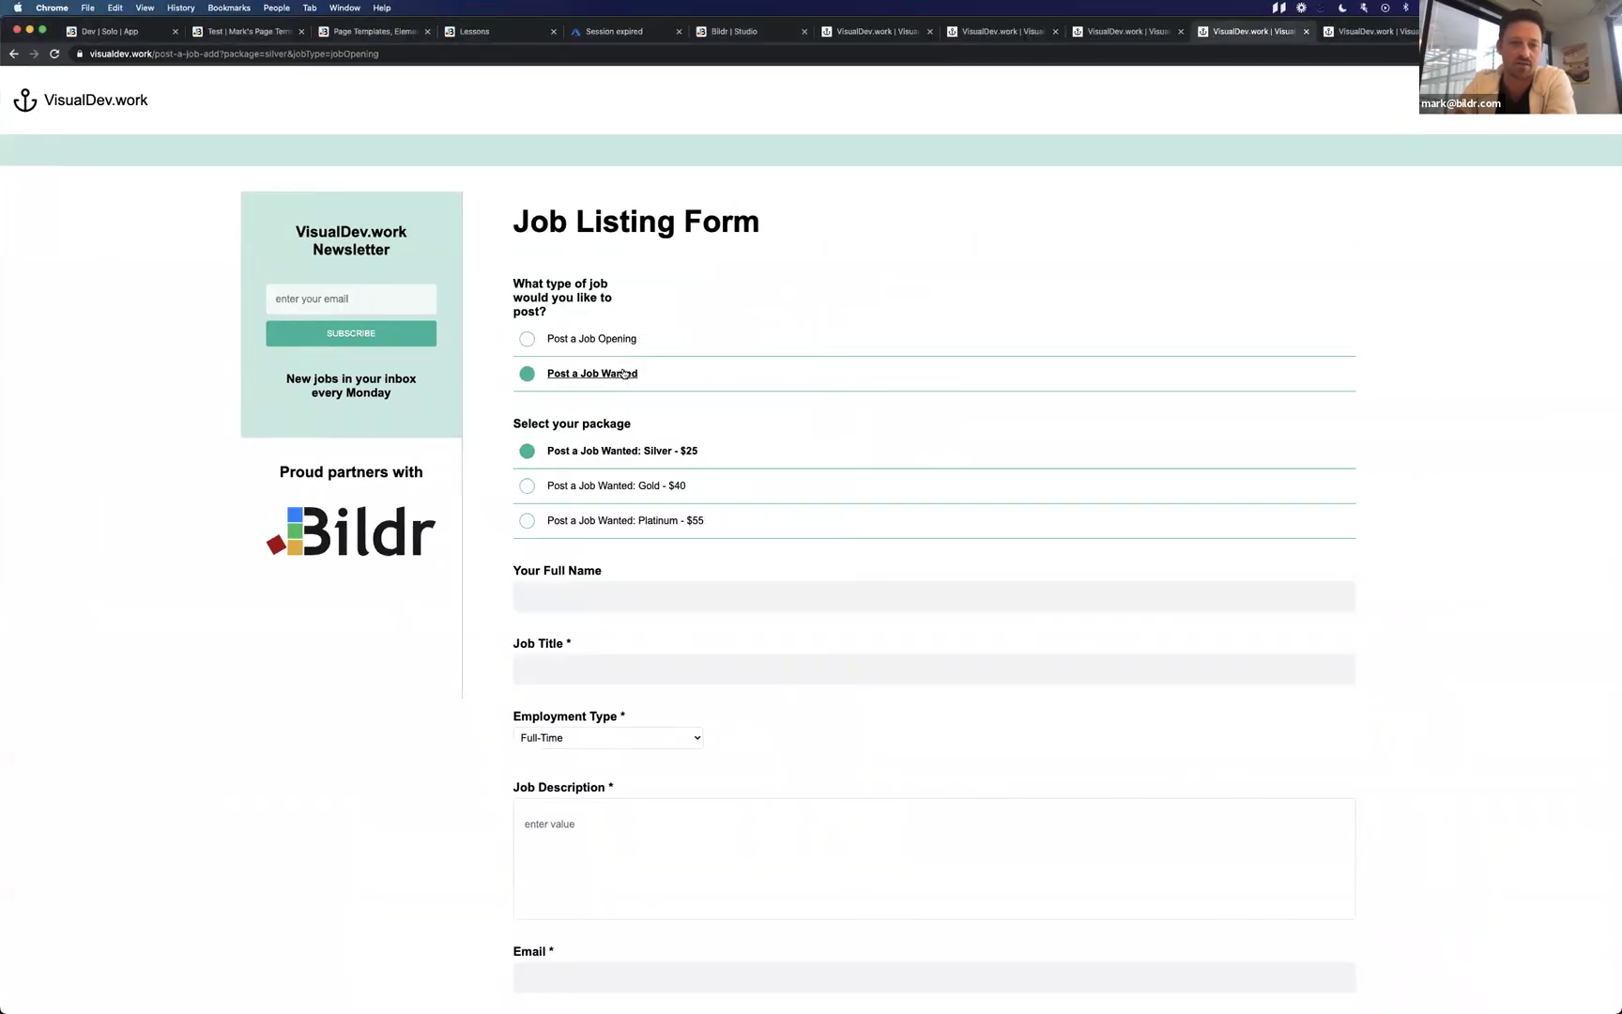
click(621, 338)
click(623, 373)
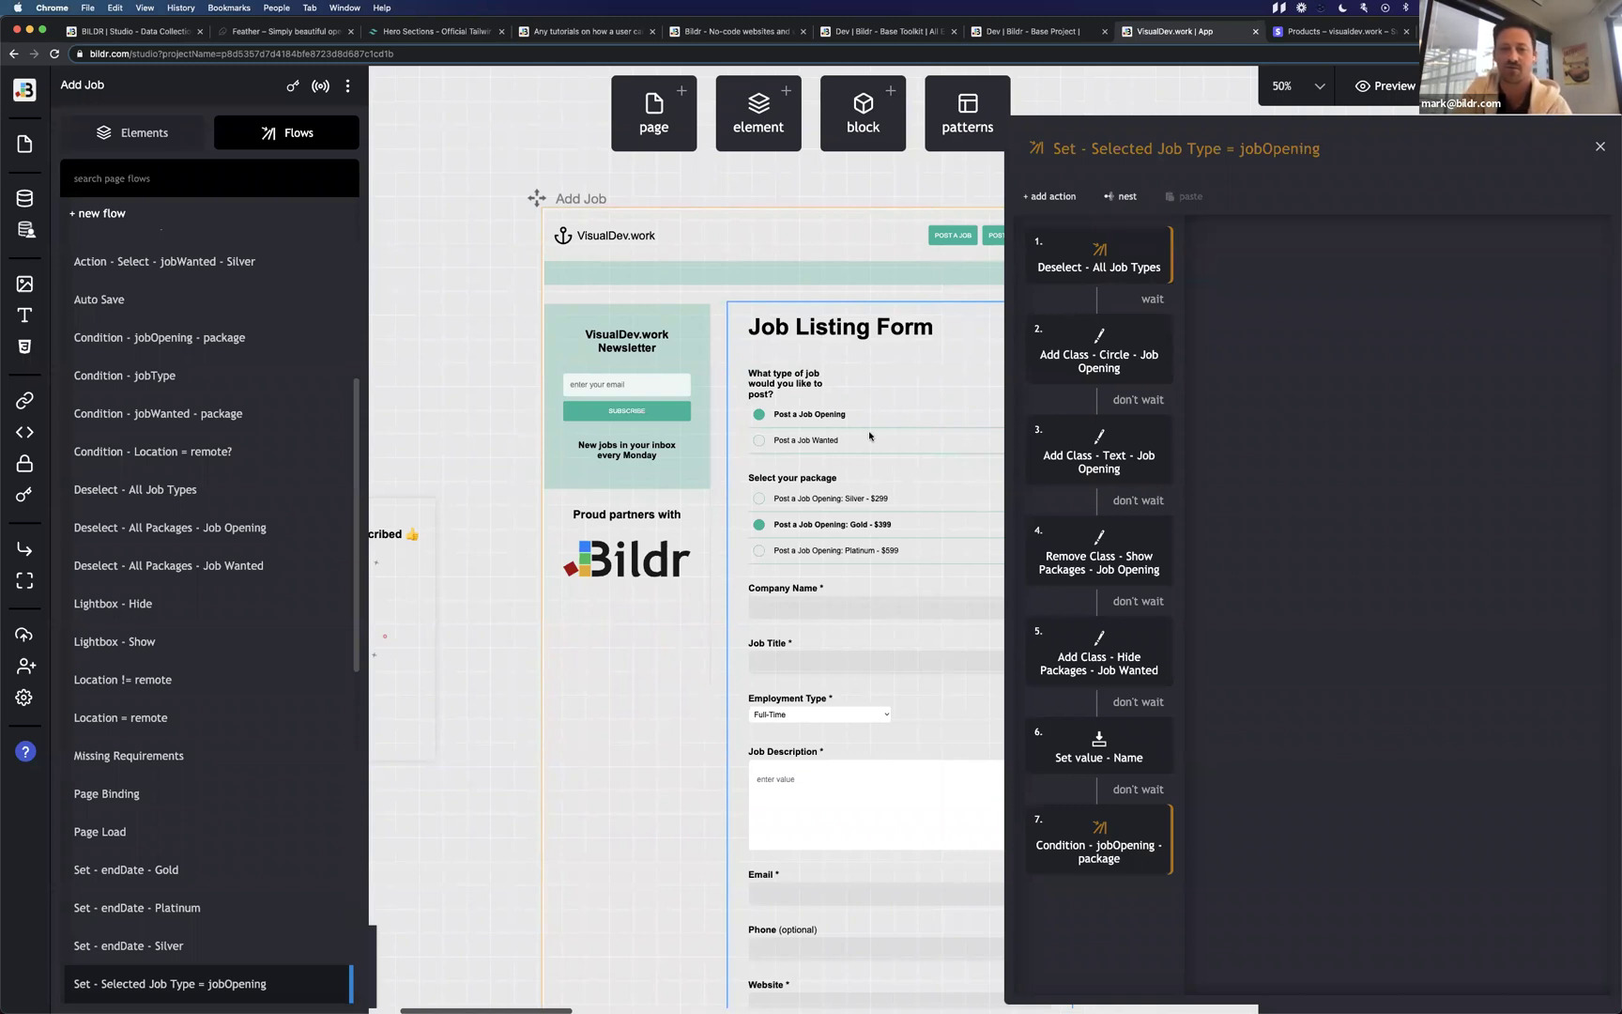
Select the jobOpening flow's title text, then return to the live Job Listing Form.
click(1113, 151)
drag(1101, 149, 1338, 147)
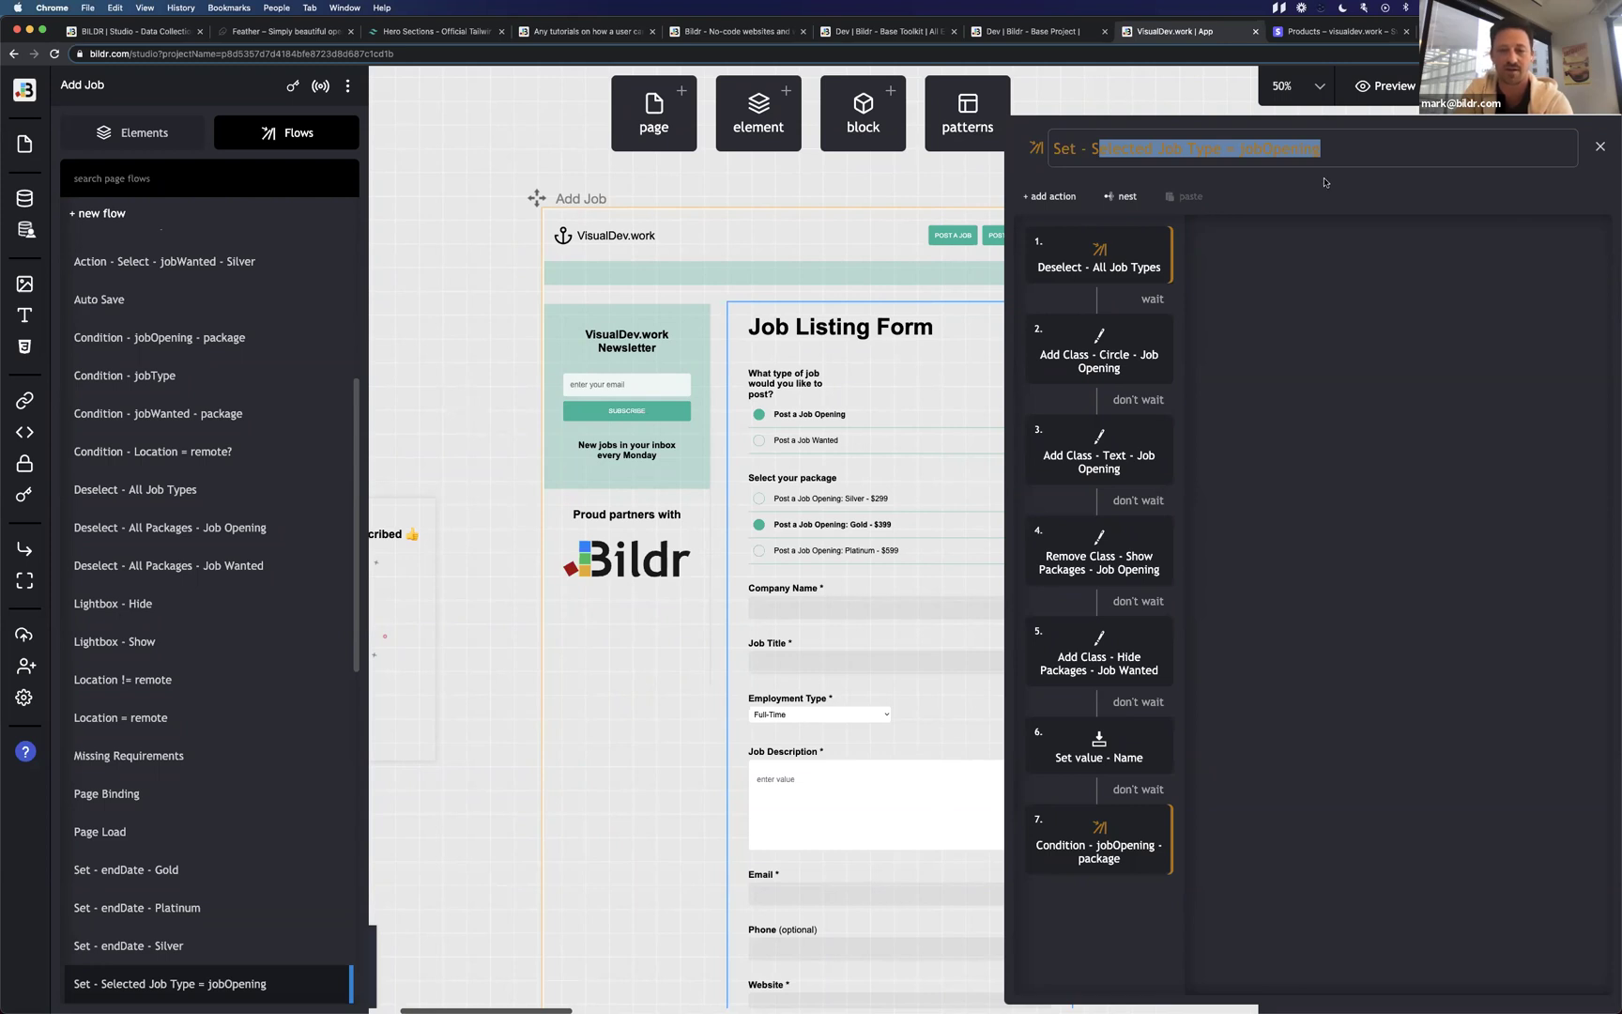
key(ctrl+Right)
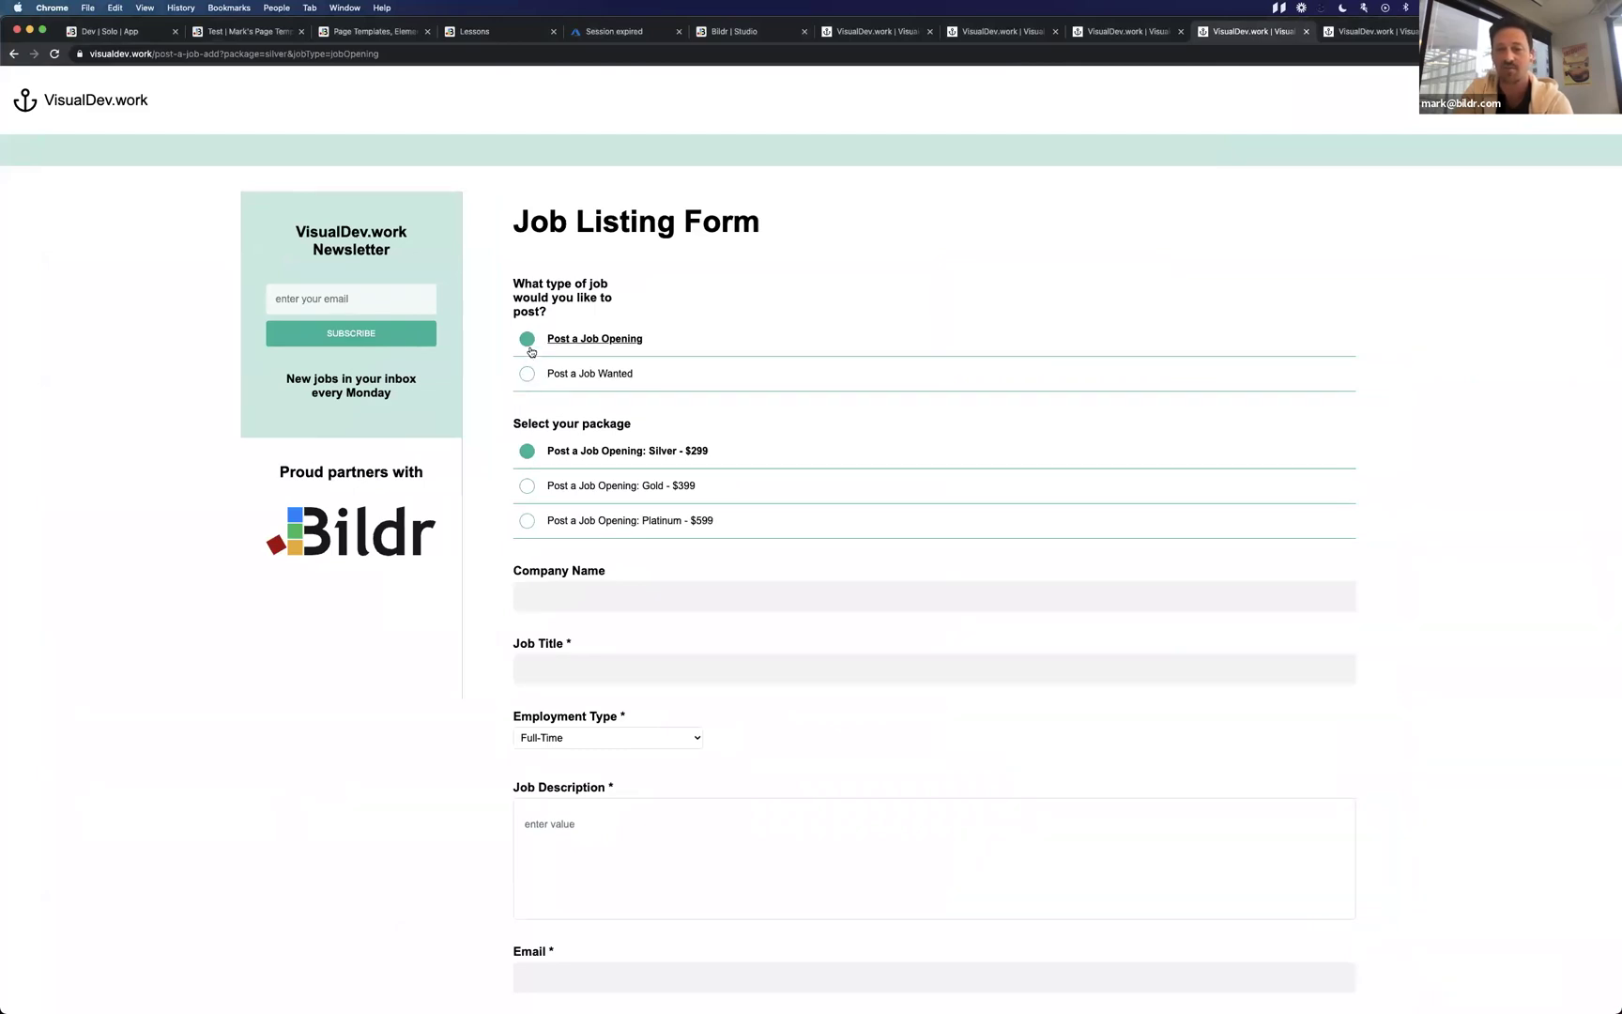
click(527, 374)
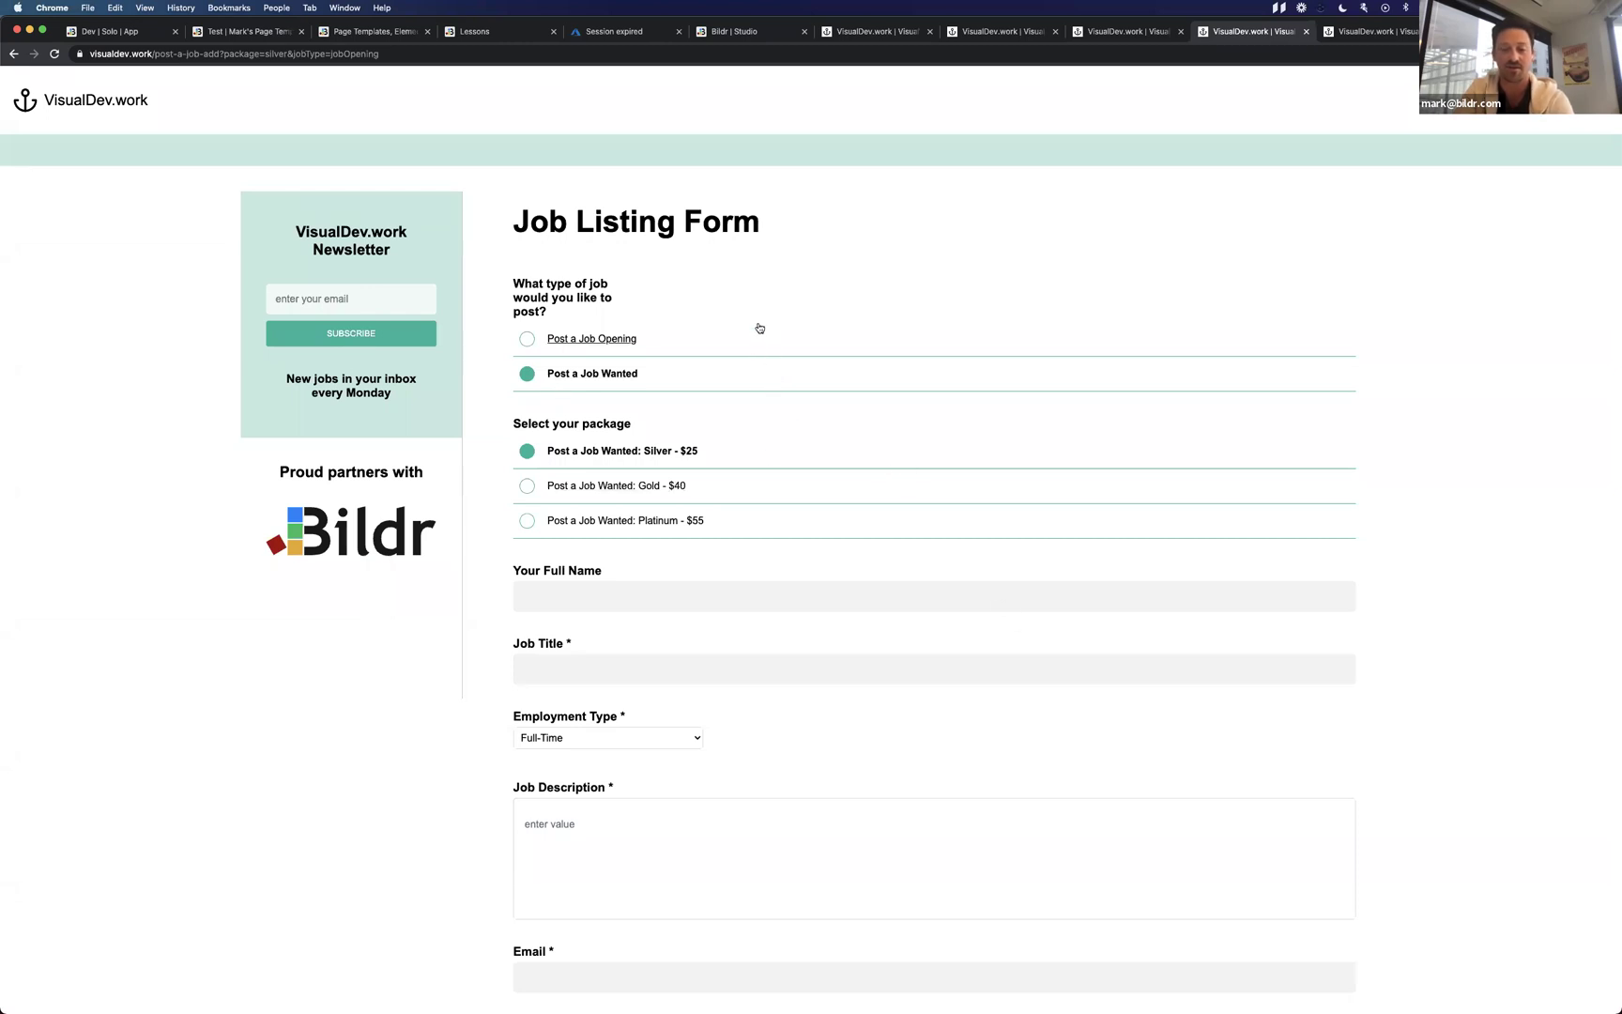
click(736, 343)
click(735, 384)
click(733, 353)
key(ctrl+Left)
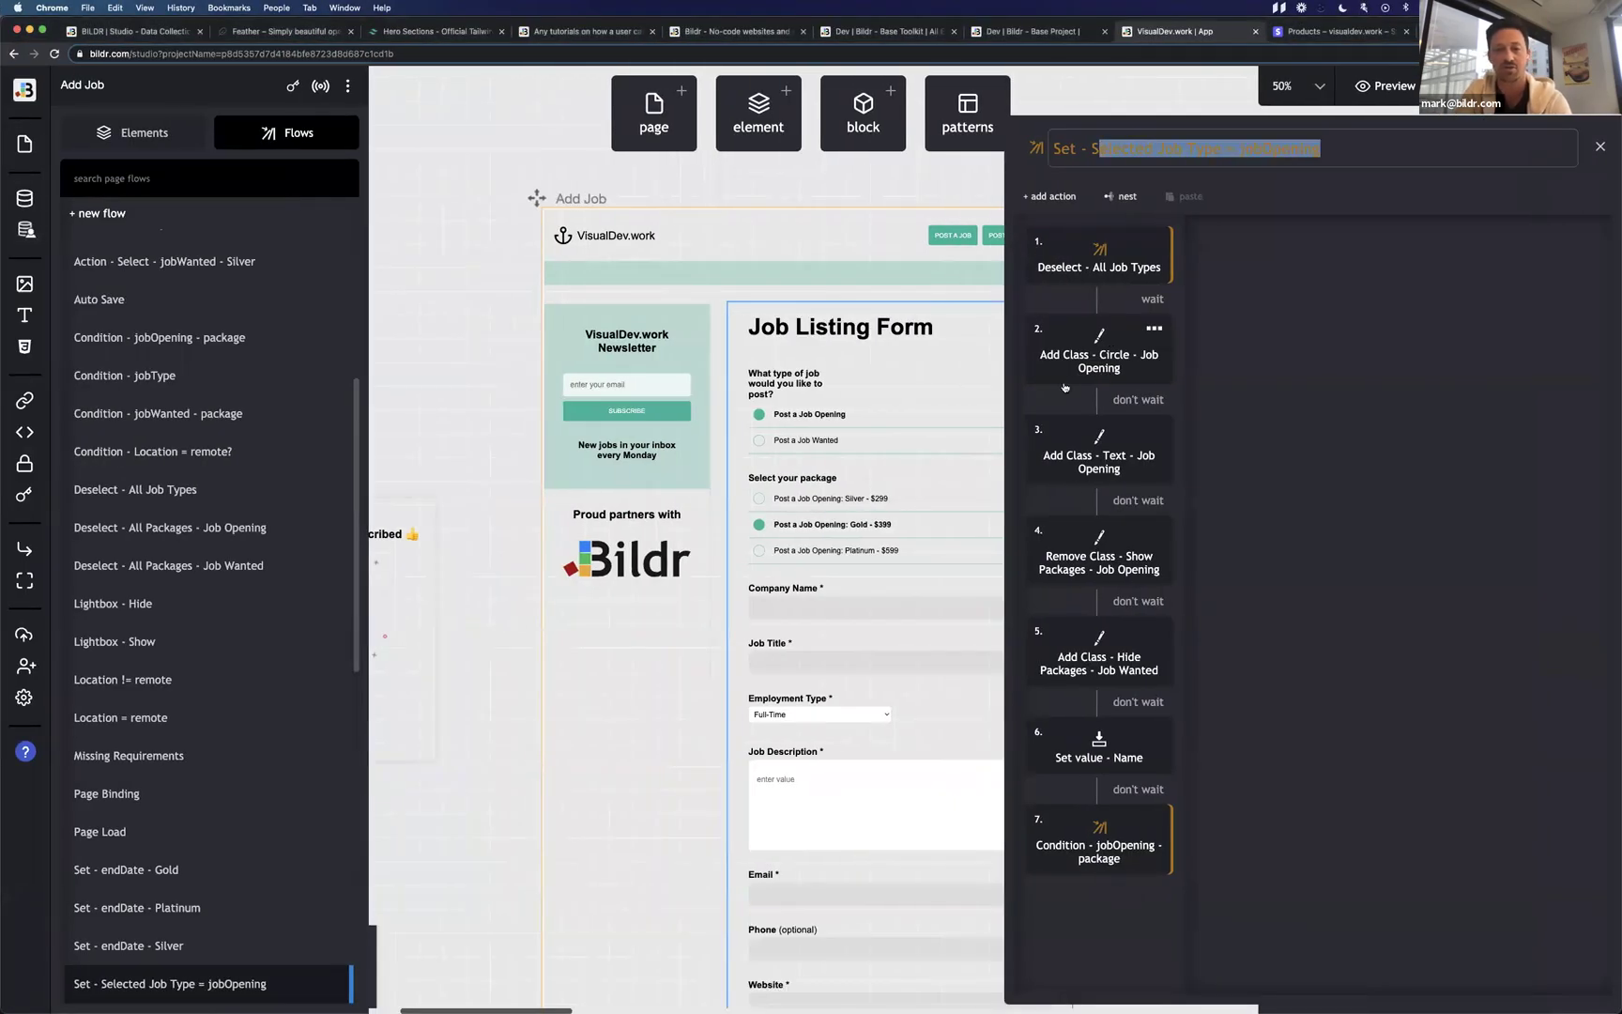
key(ctrl+Right)
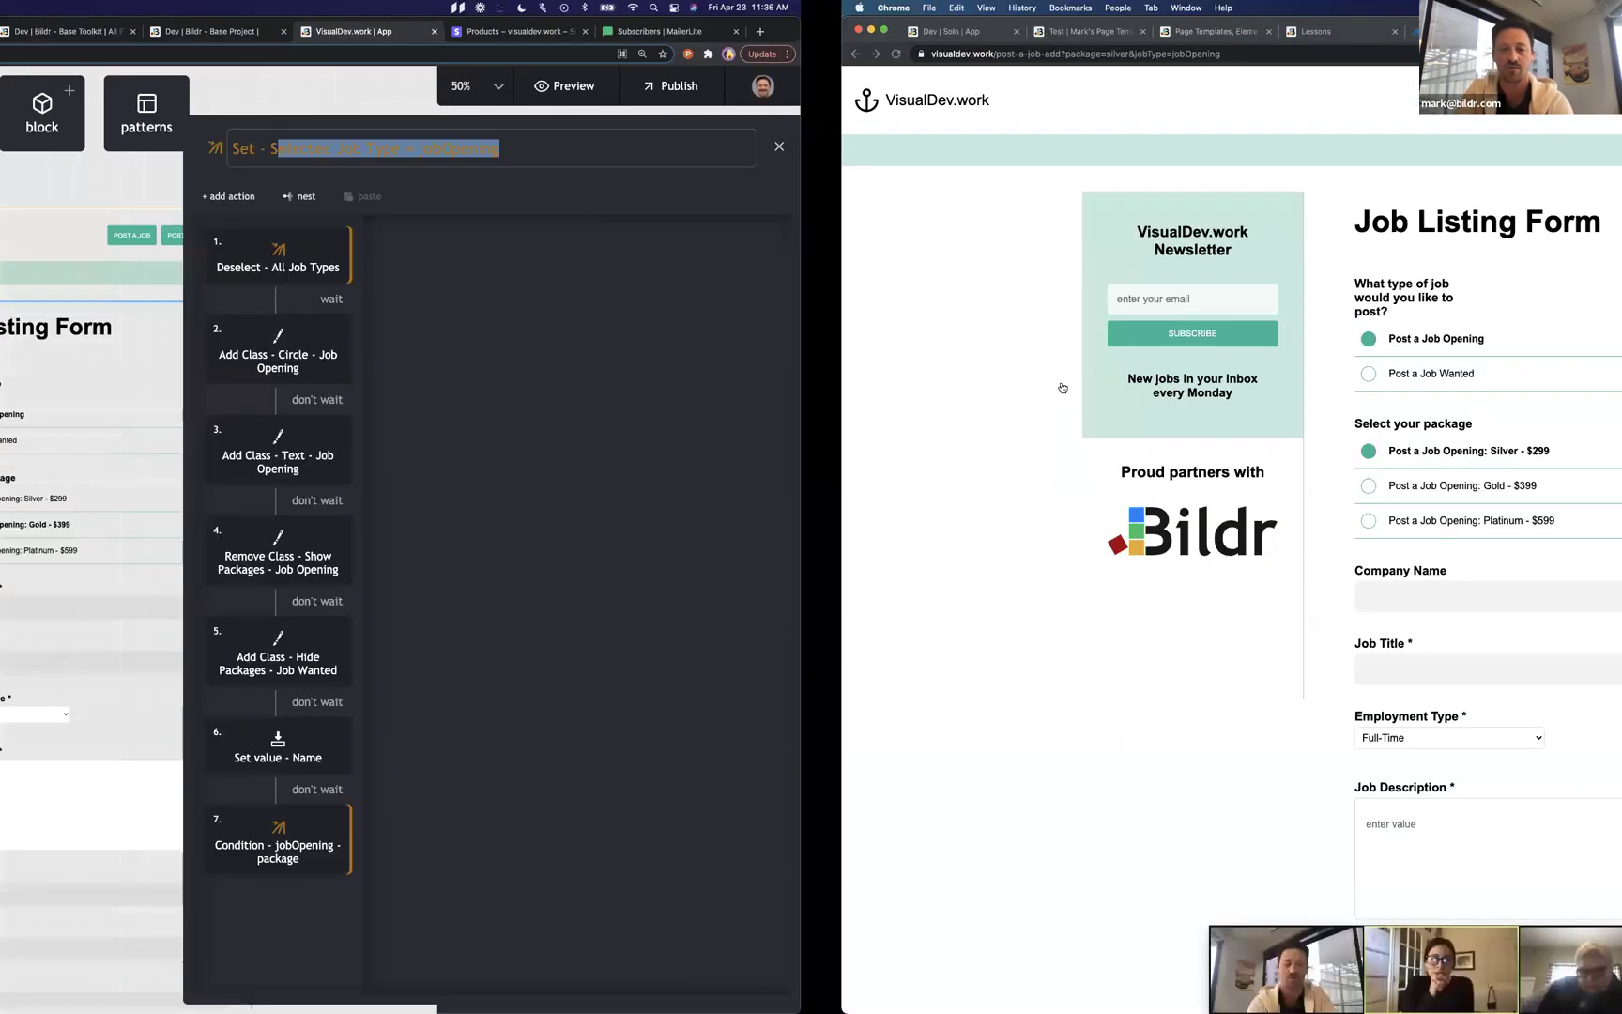
click(692, 375)
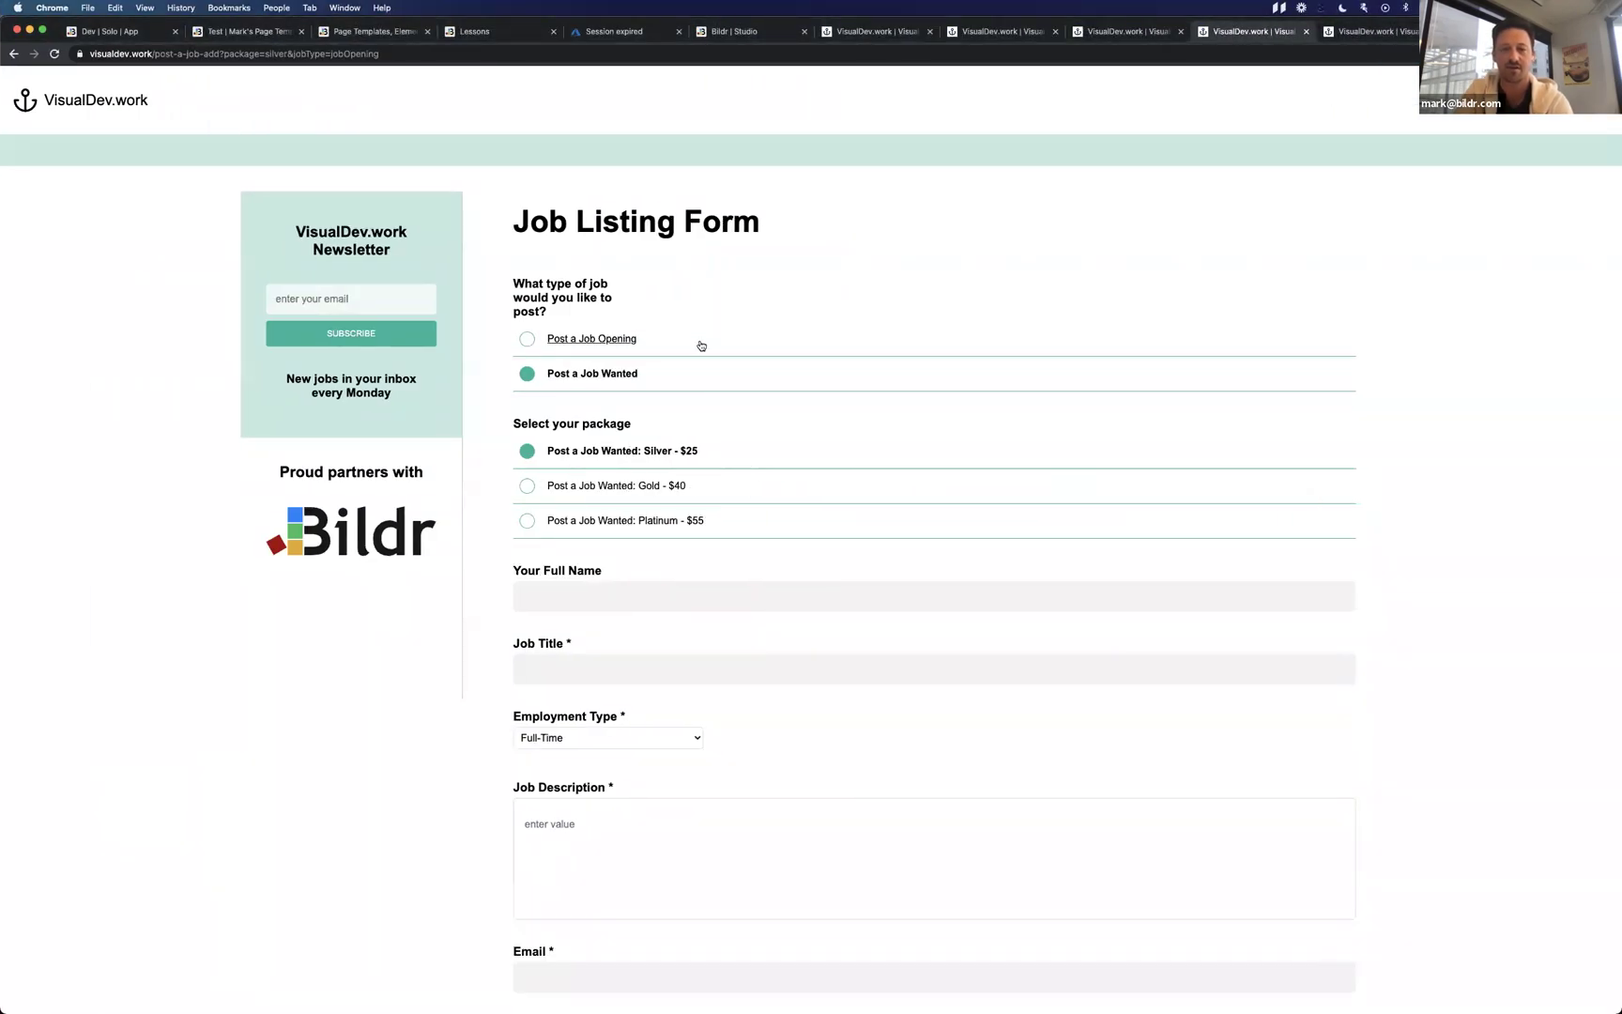
click(700, 346)
click(702, 376)
click(699, 348)
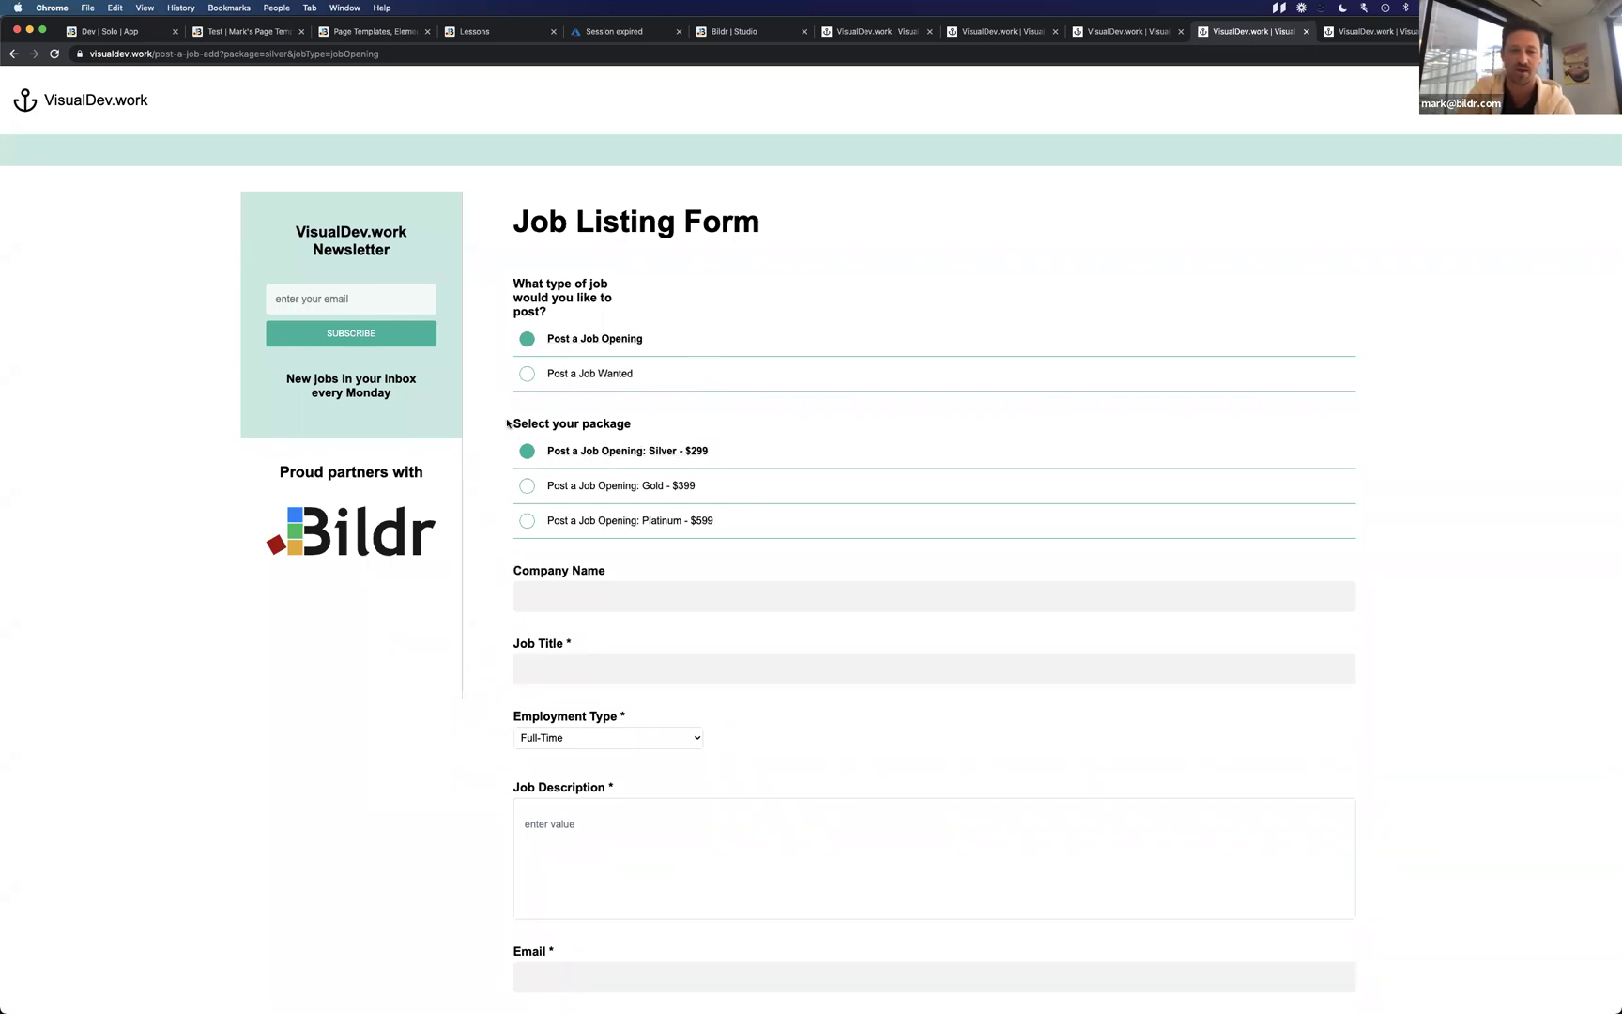
drag(512, 422, 659, 429)
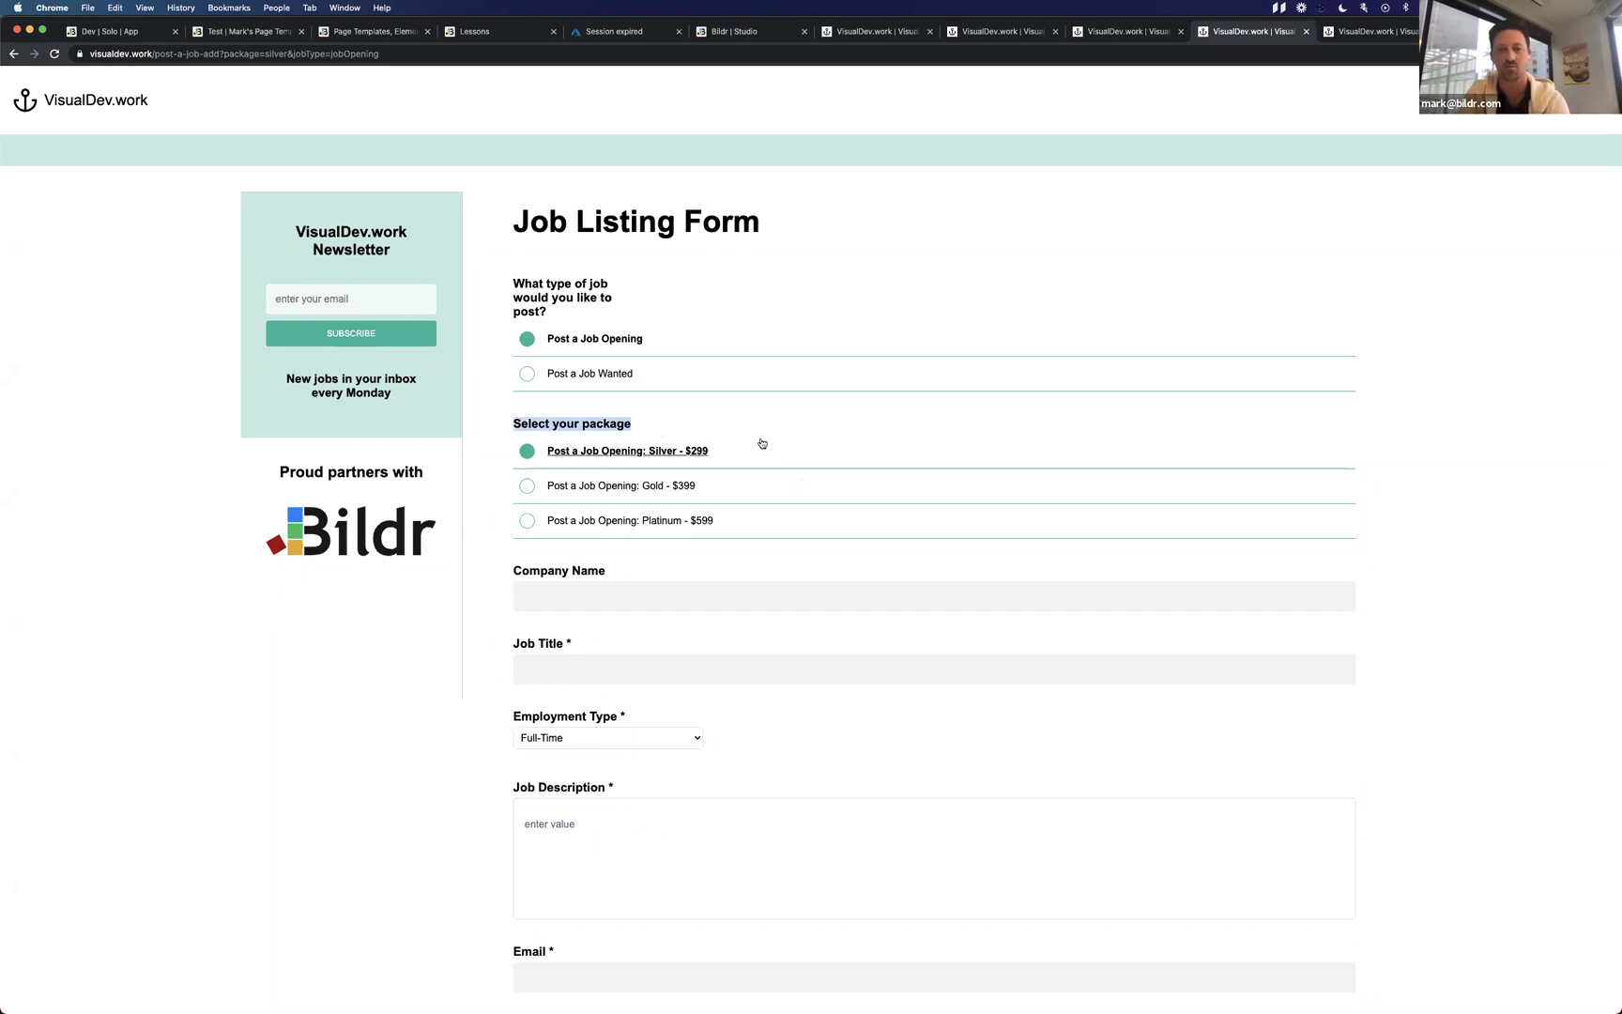
click(629, 376)
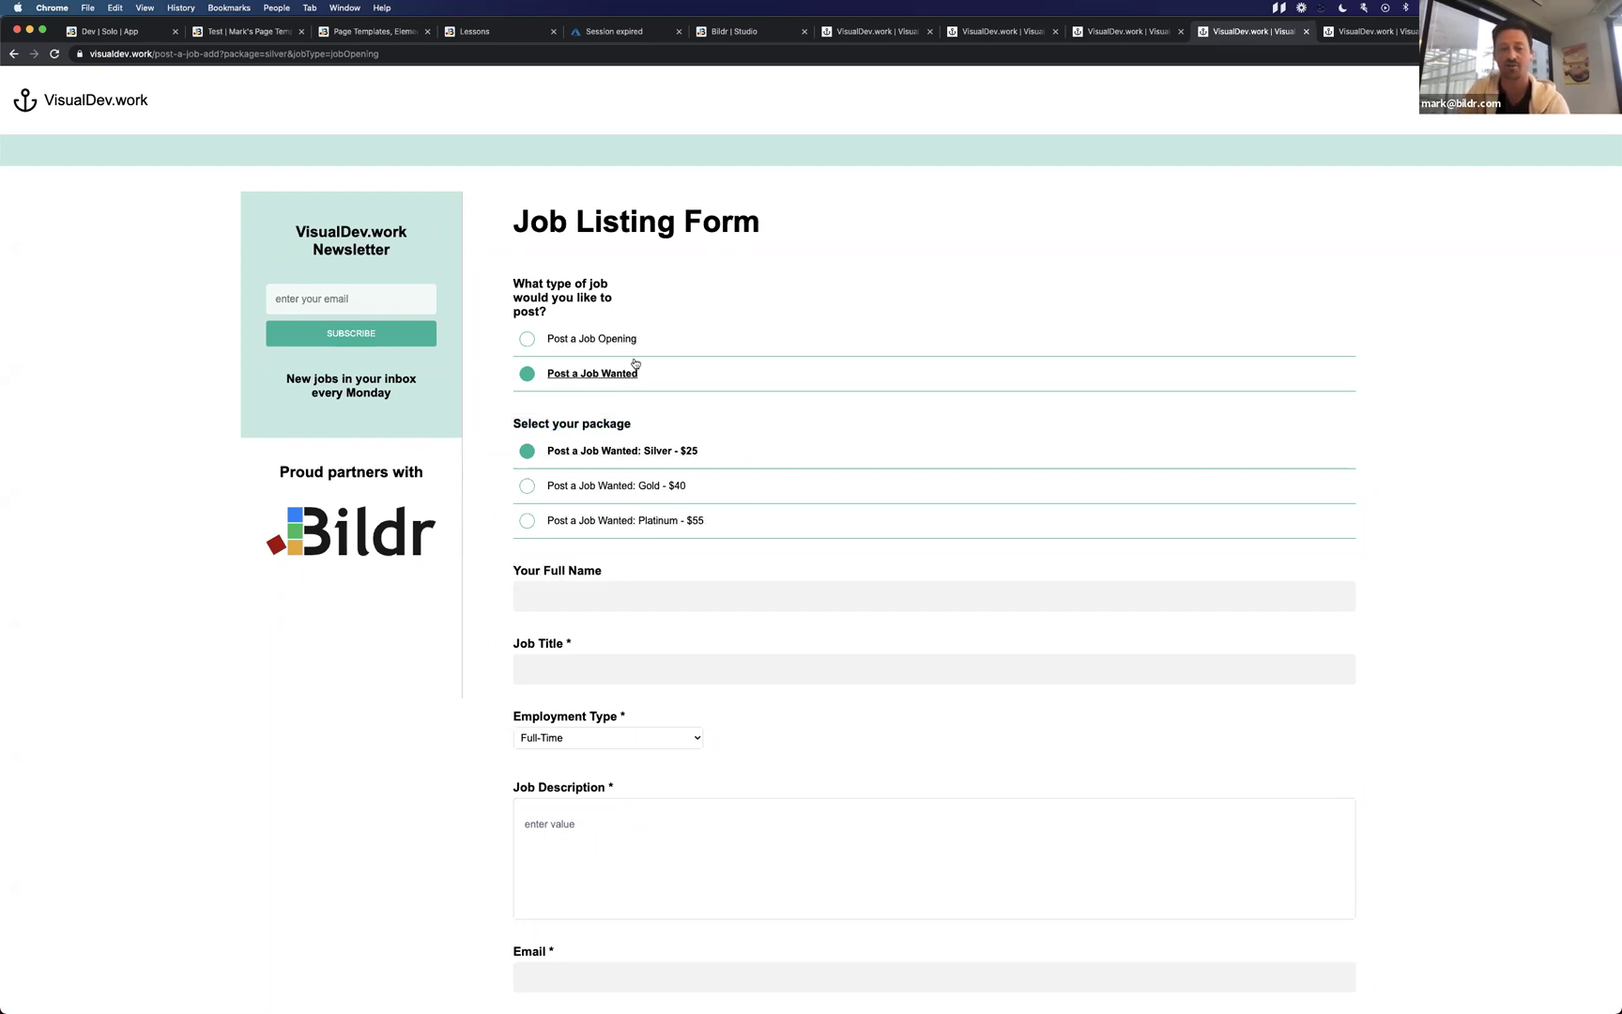
click(642, 341)
click(649, 377)
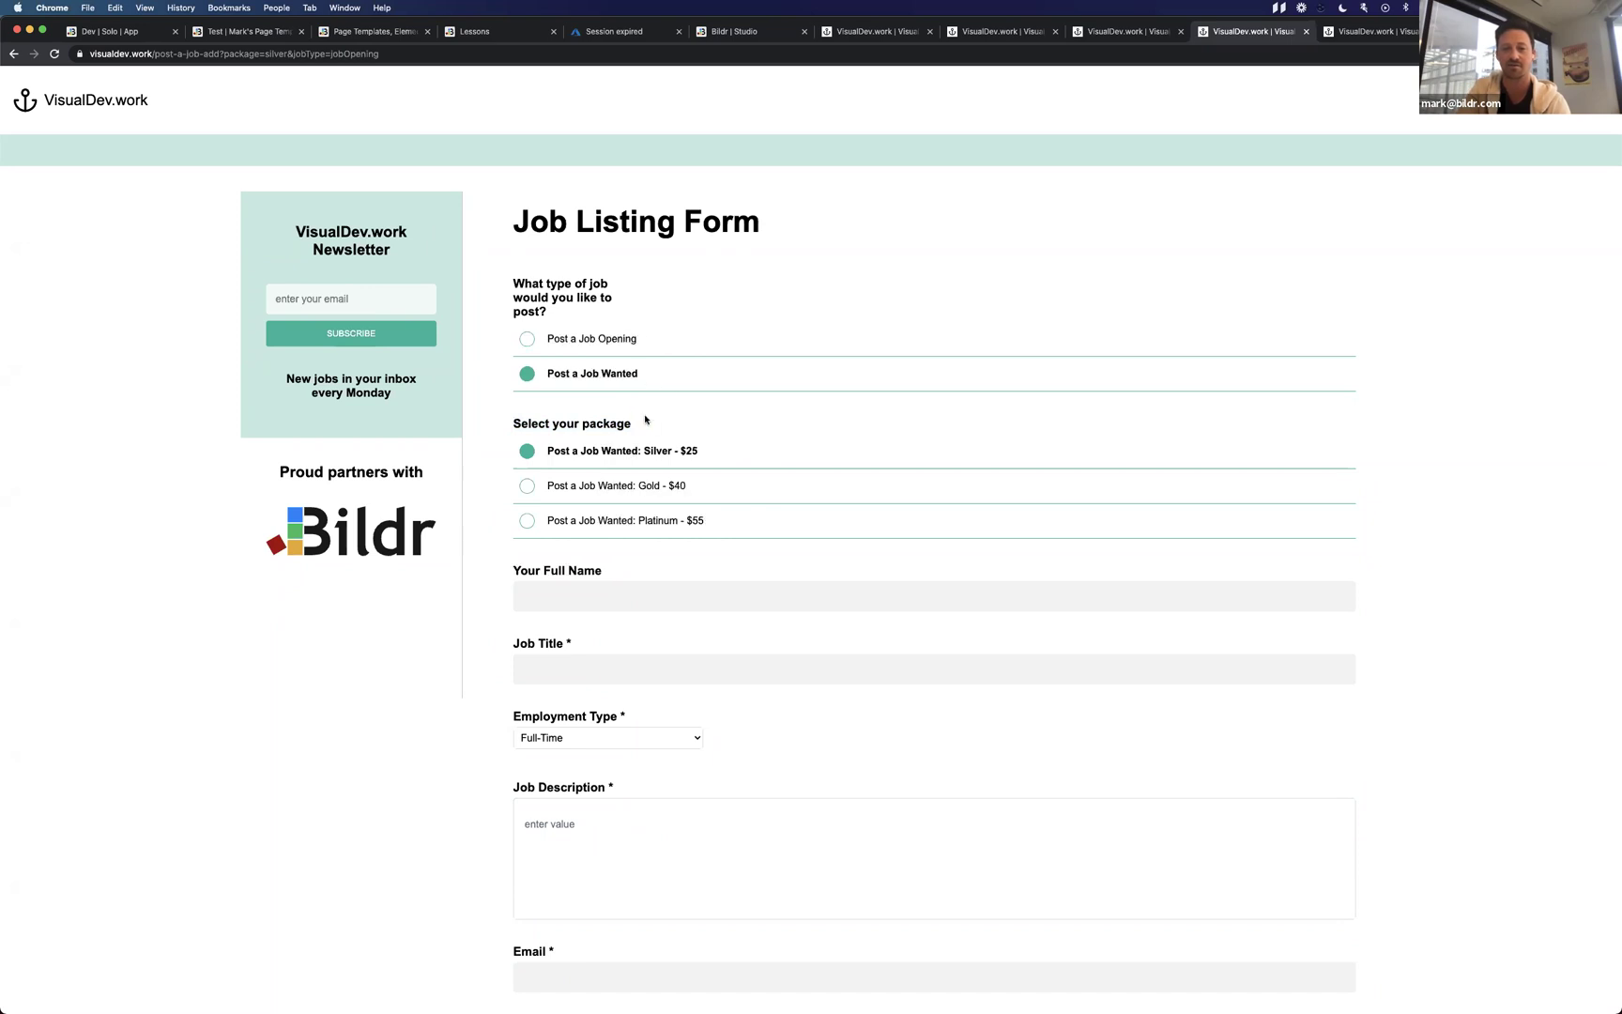
click(617, 353)
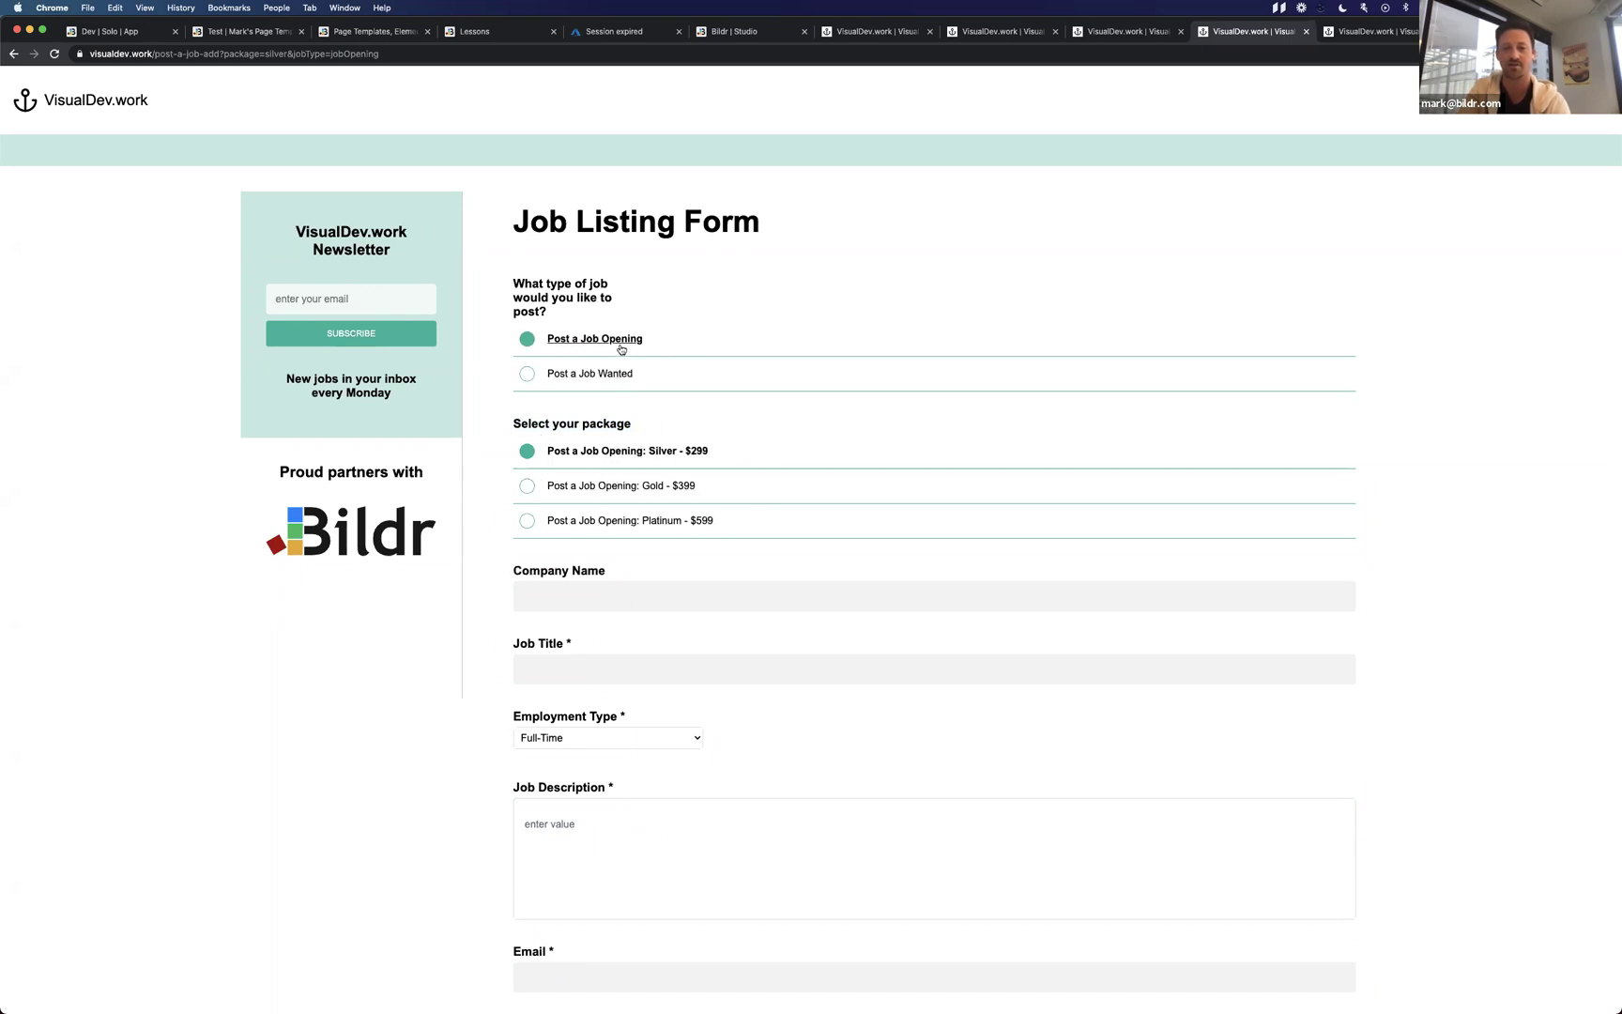
click(615, 377)
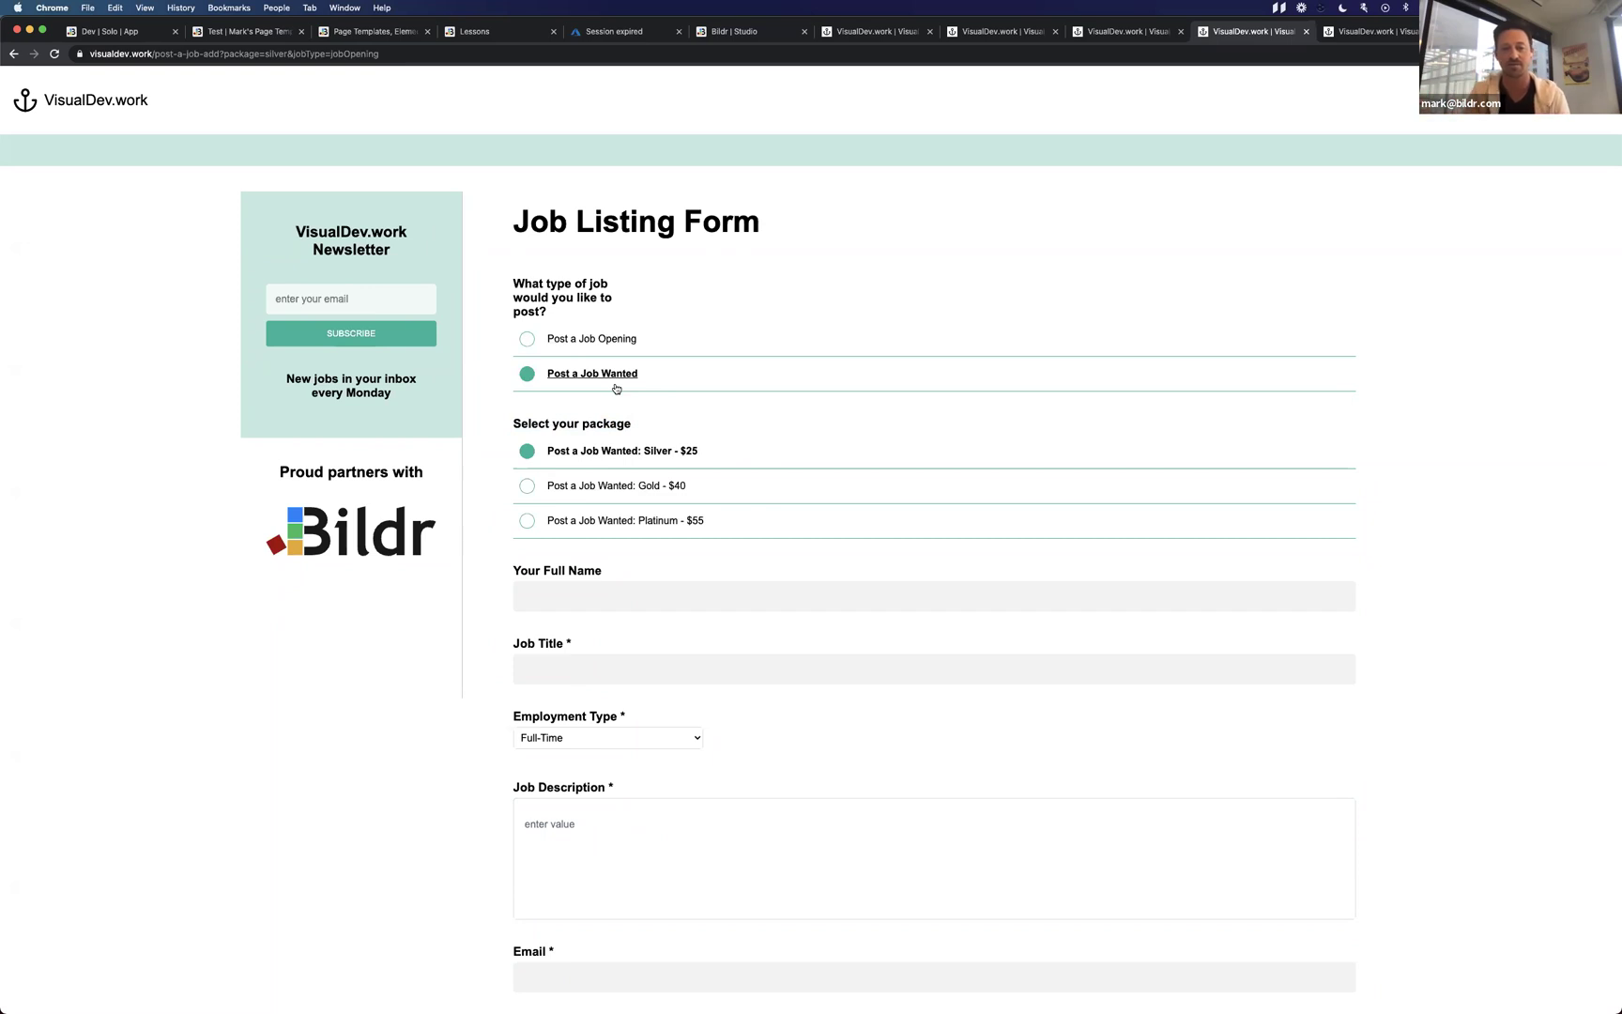
click(692, 347)
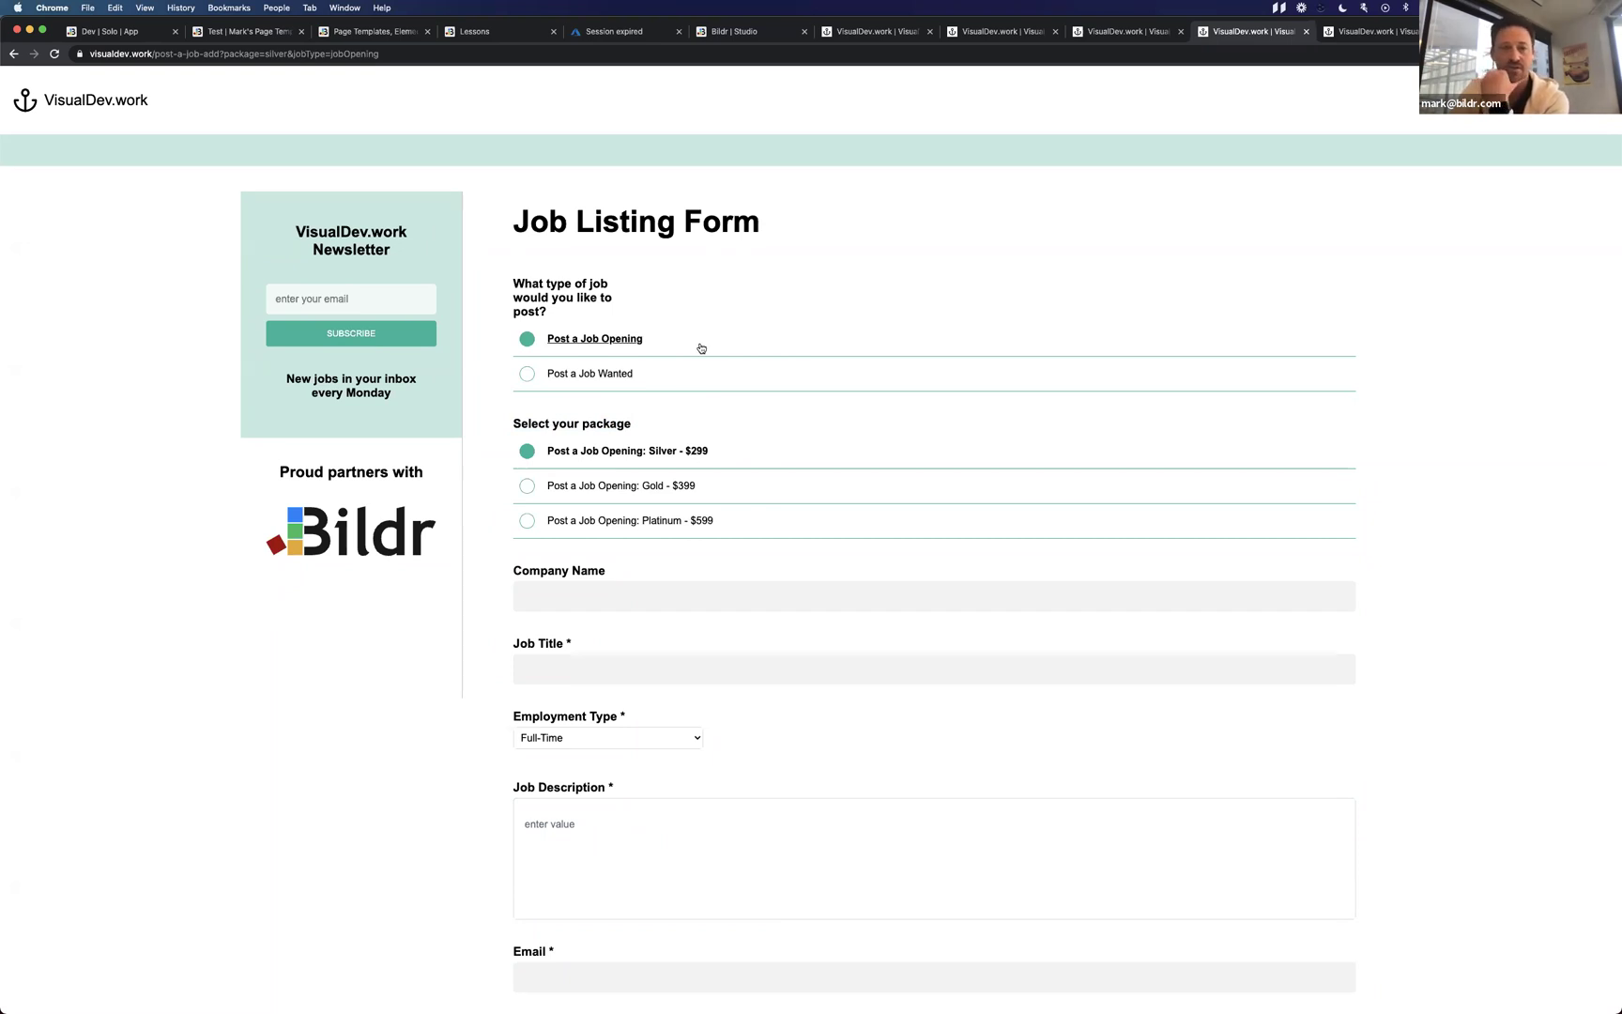
click(675, 379)
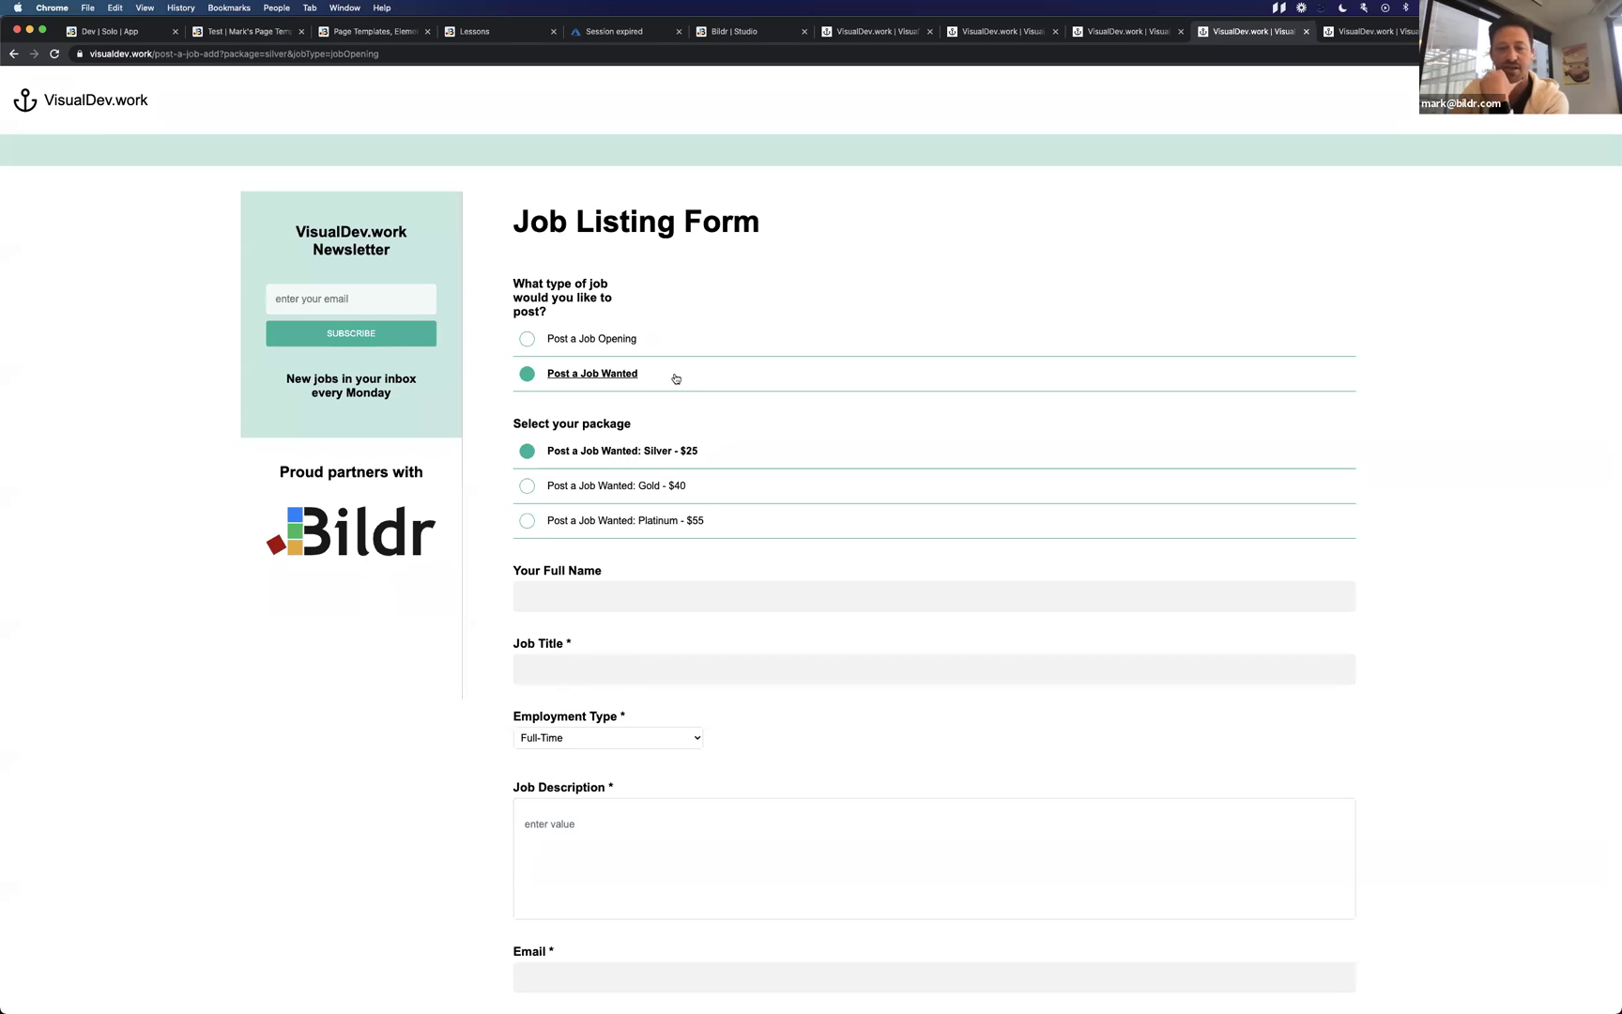
click(677, 353)
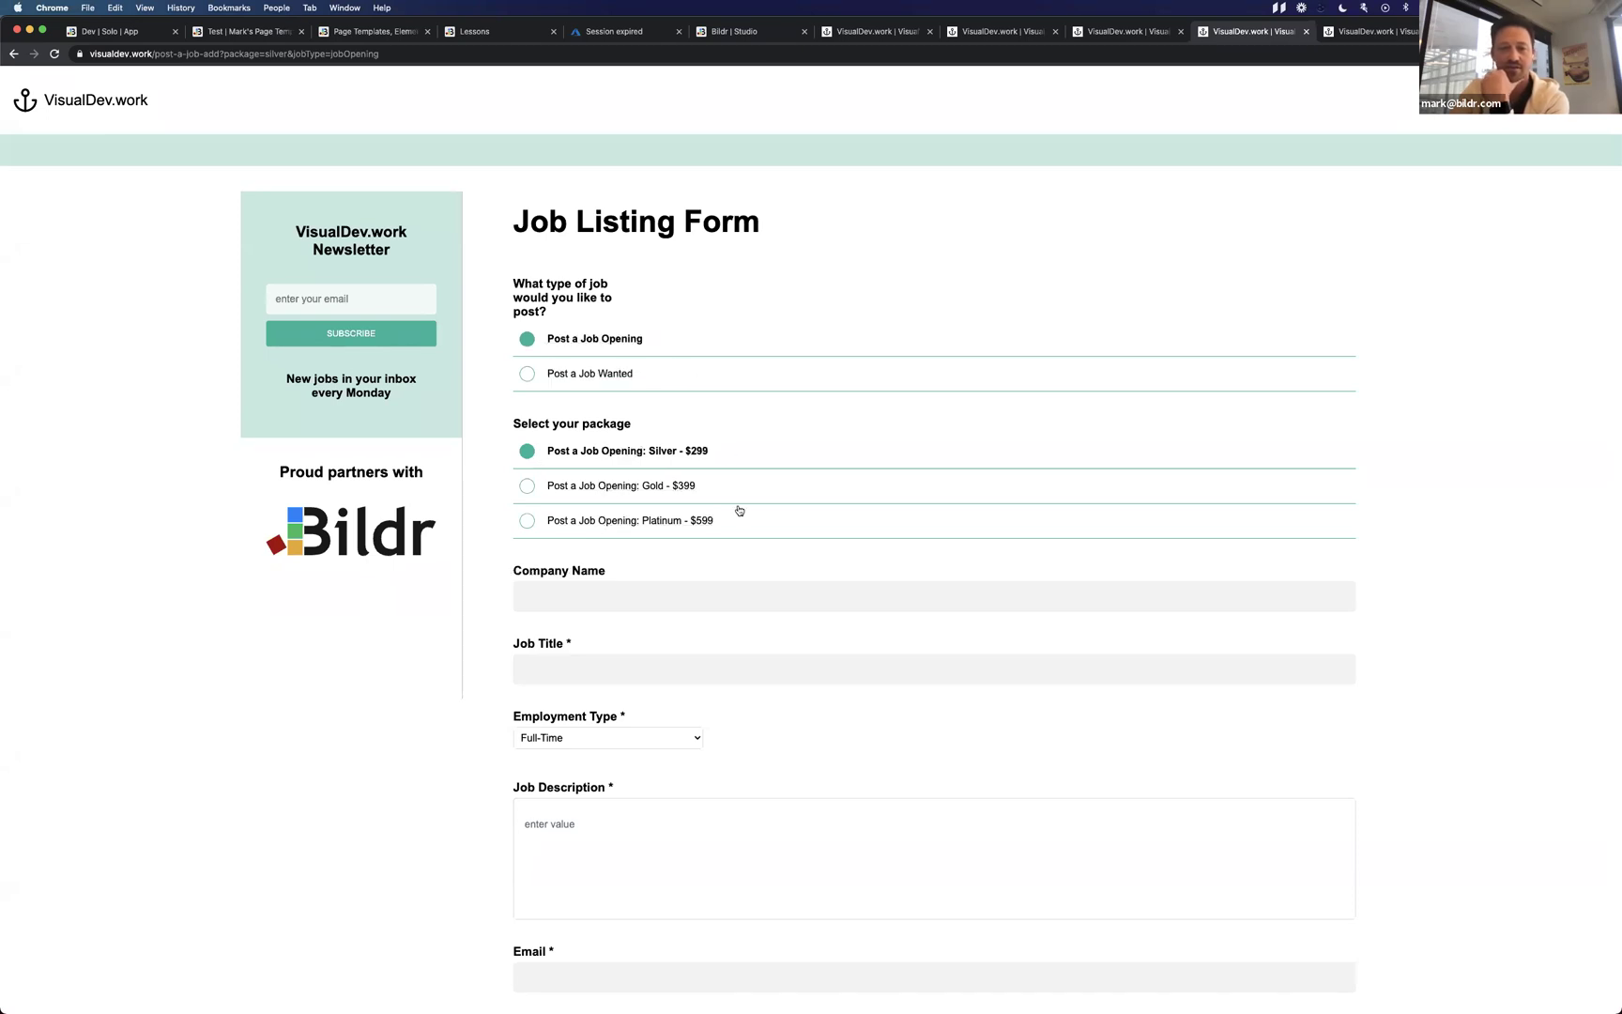
Review the Add Class Text and Circle Job Opening steps, then toggle the live job type.
key(ctrl+Left)
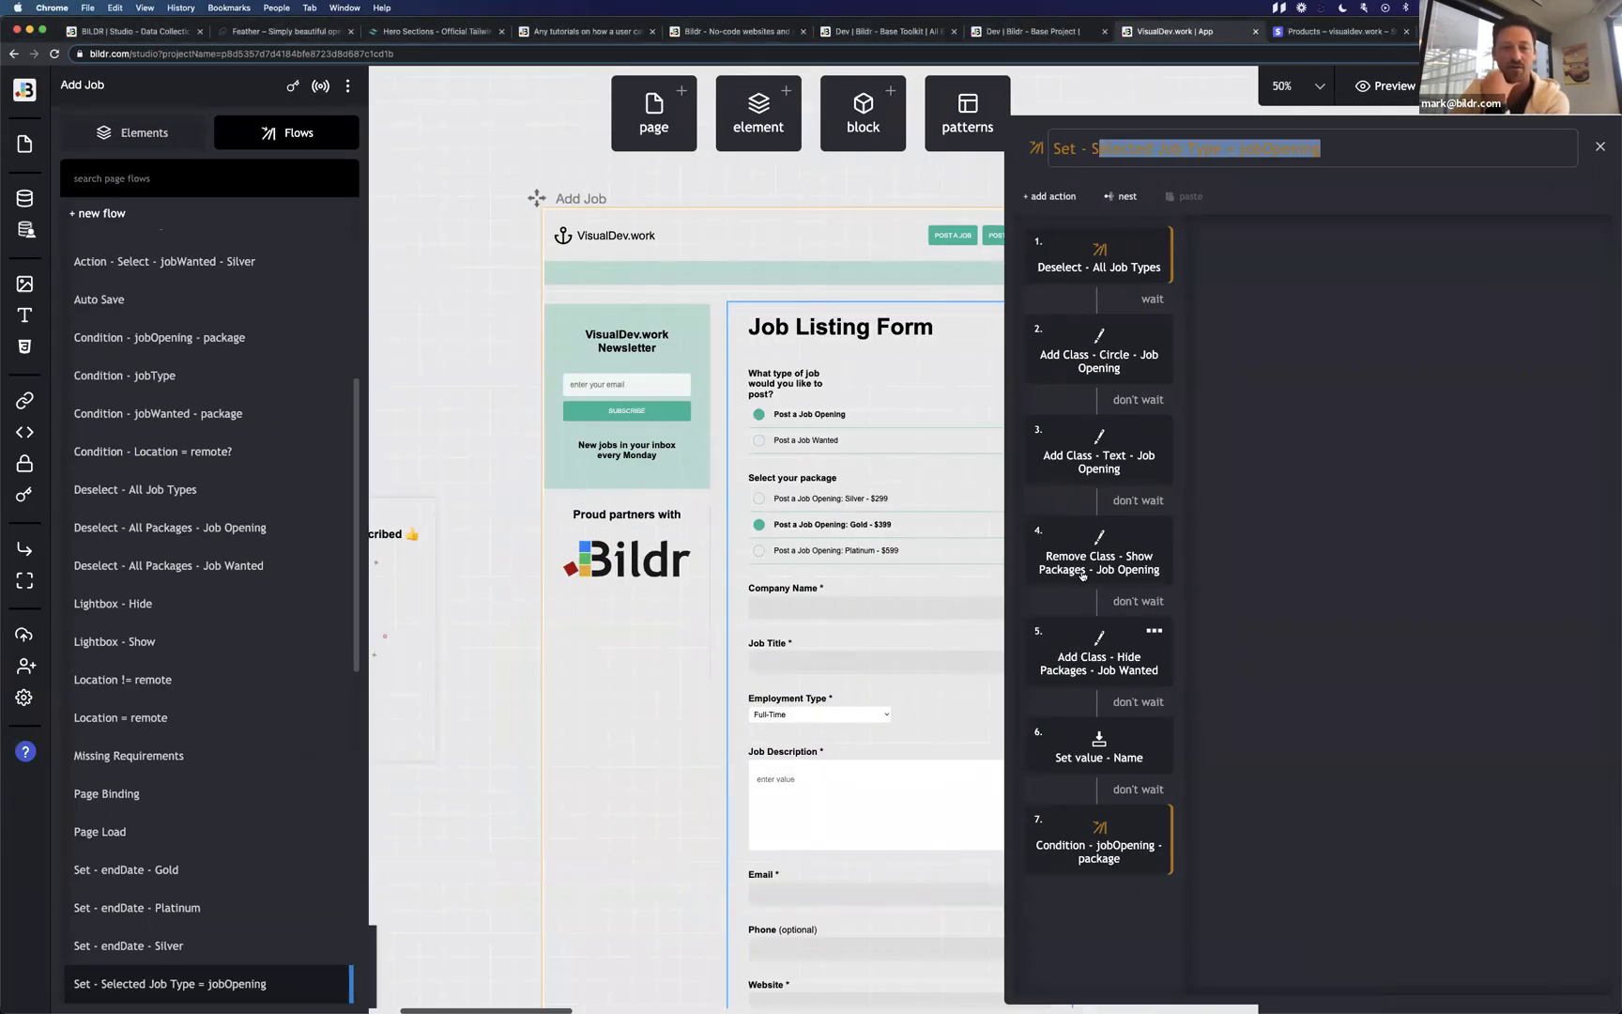
click(1098, 469)
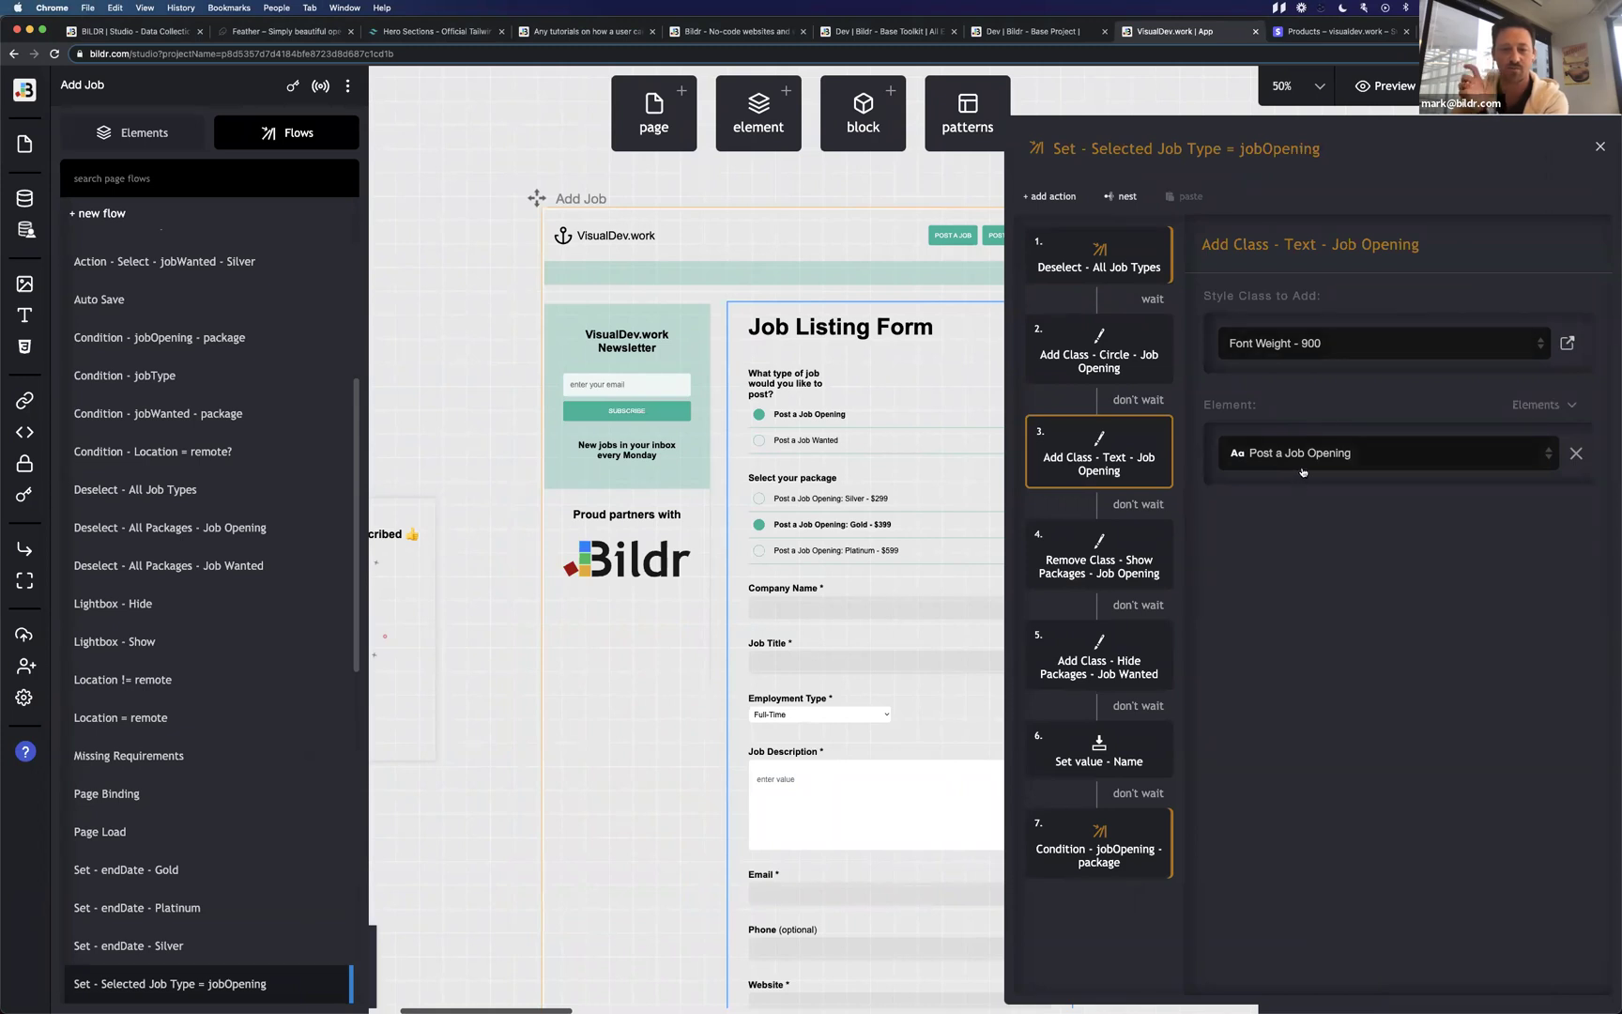
click(1107, 376)
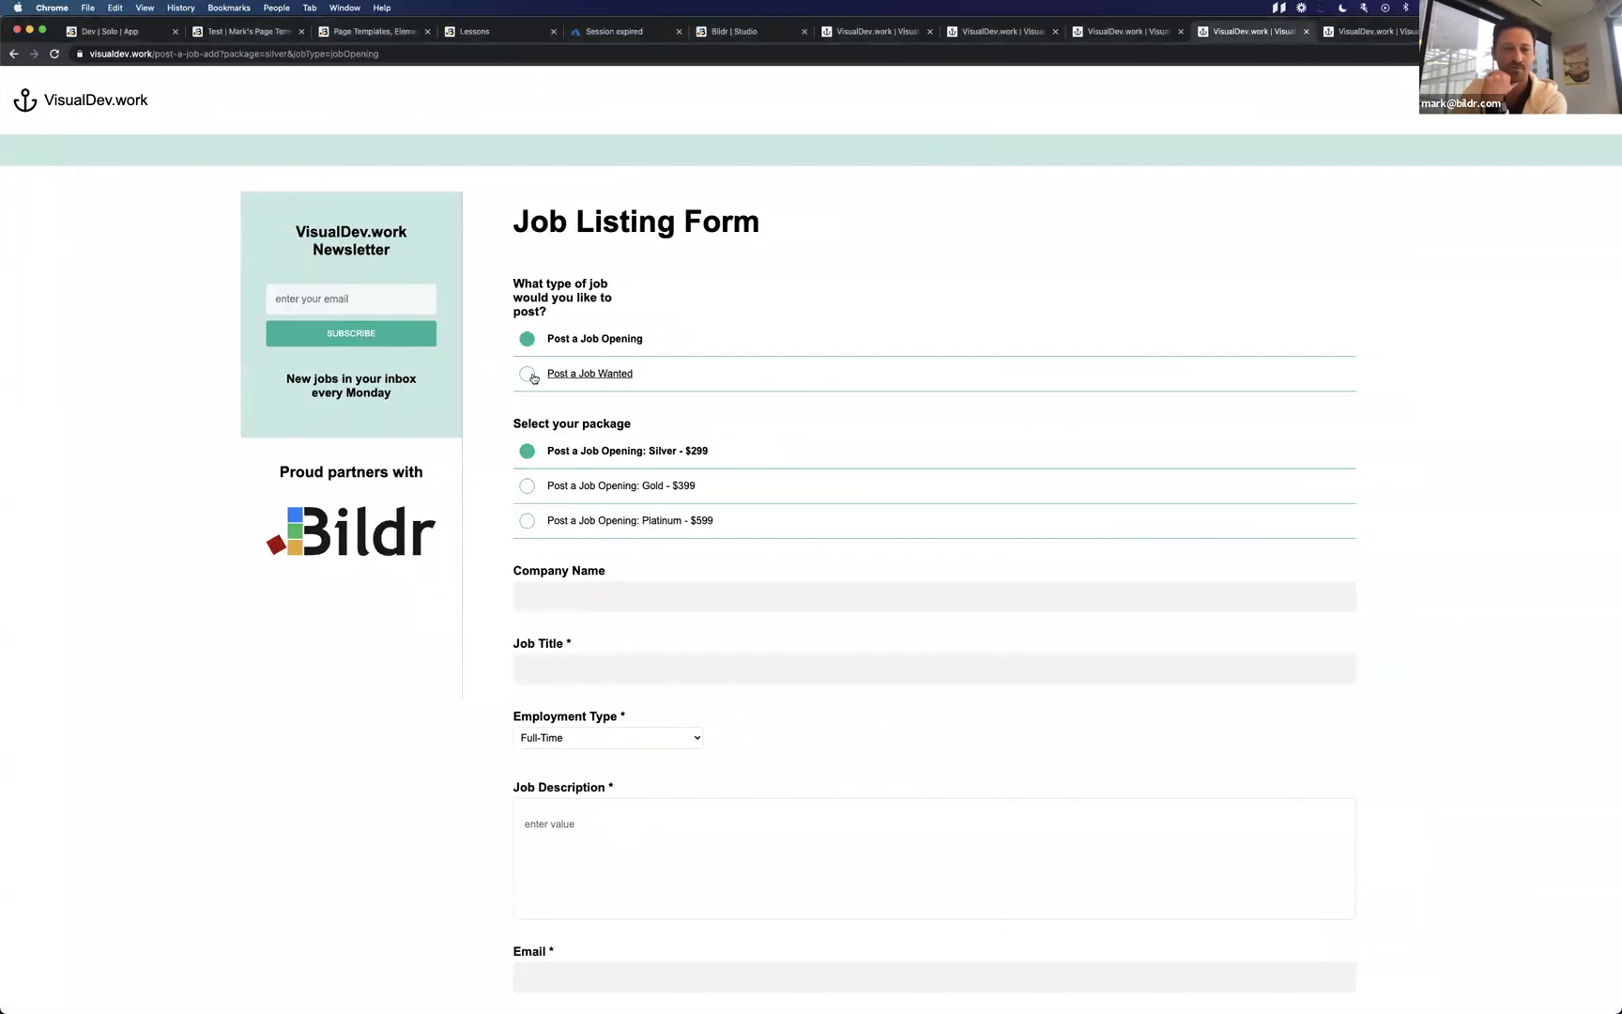
click(531, 374)
click(602, 345)
click(615, 377)
click(618, 339)
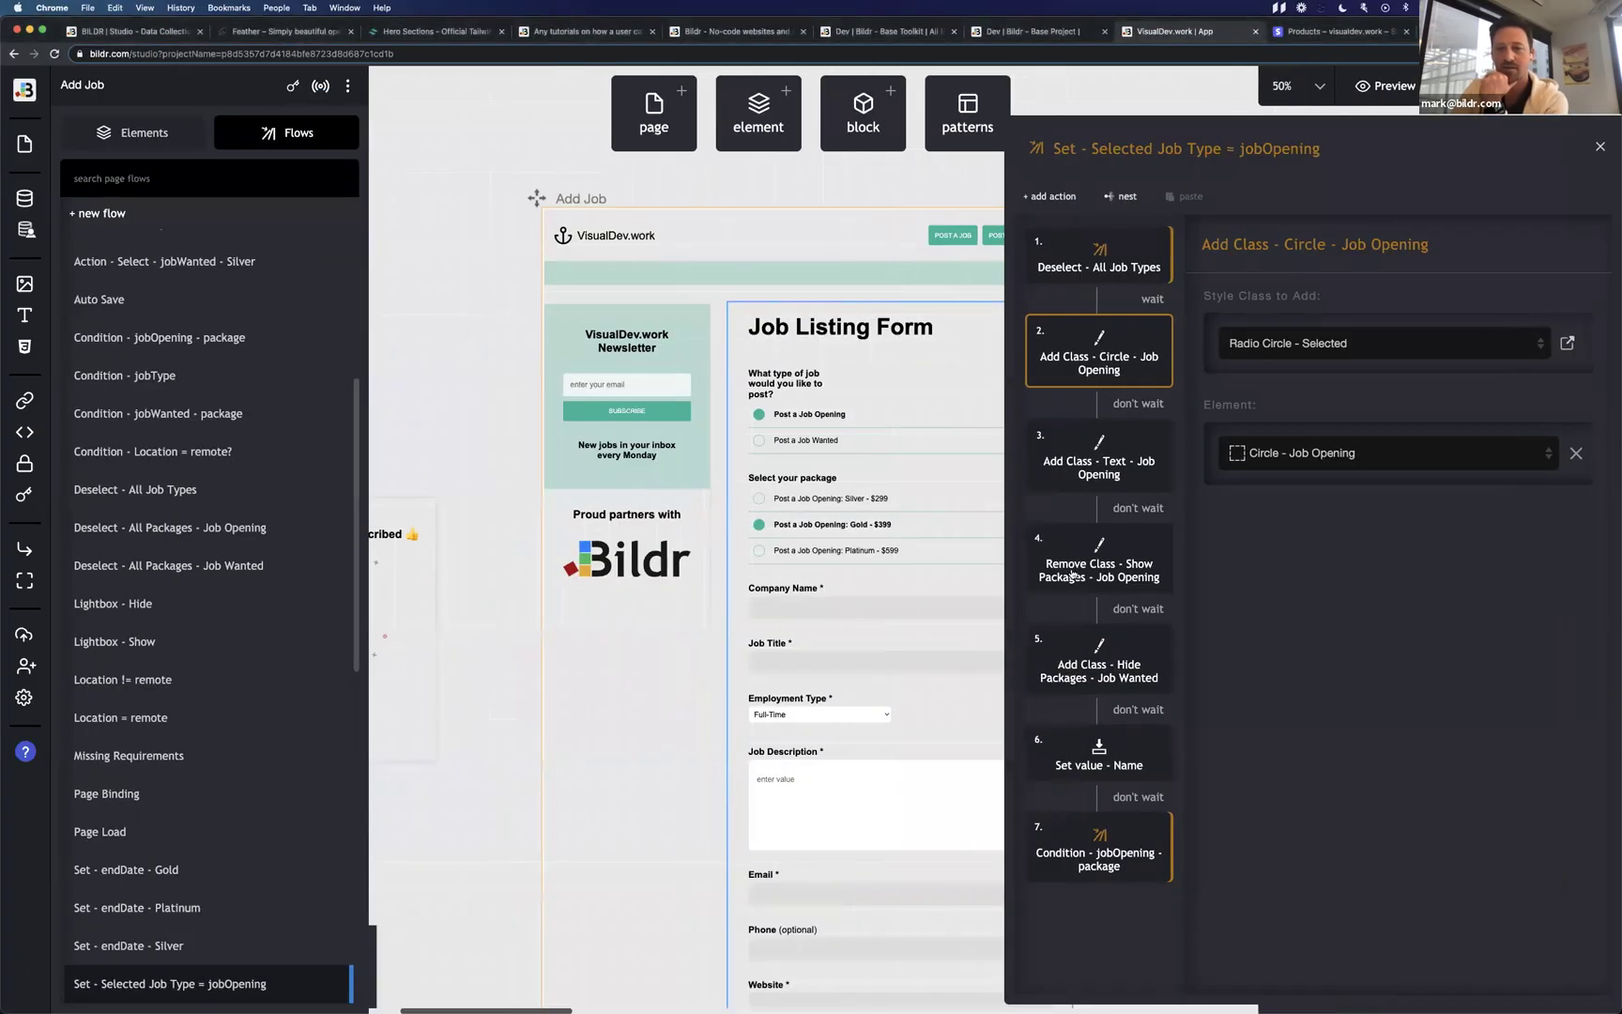
Review the package show/hide steps and the Set value - Name step's 'Company Name' value.
click(1086, 575)
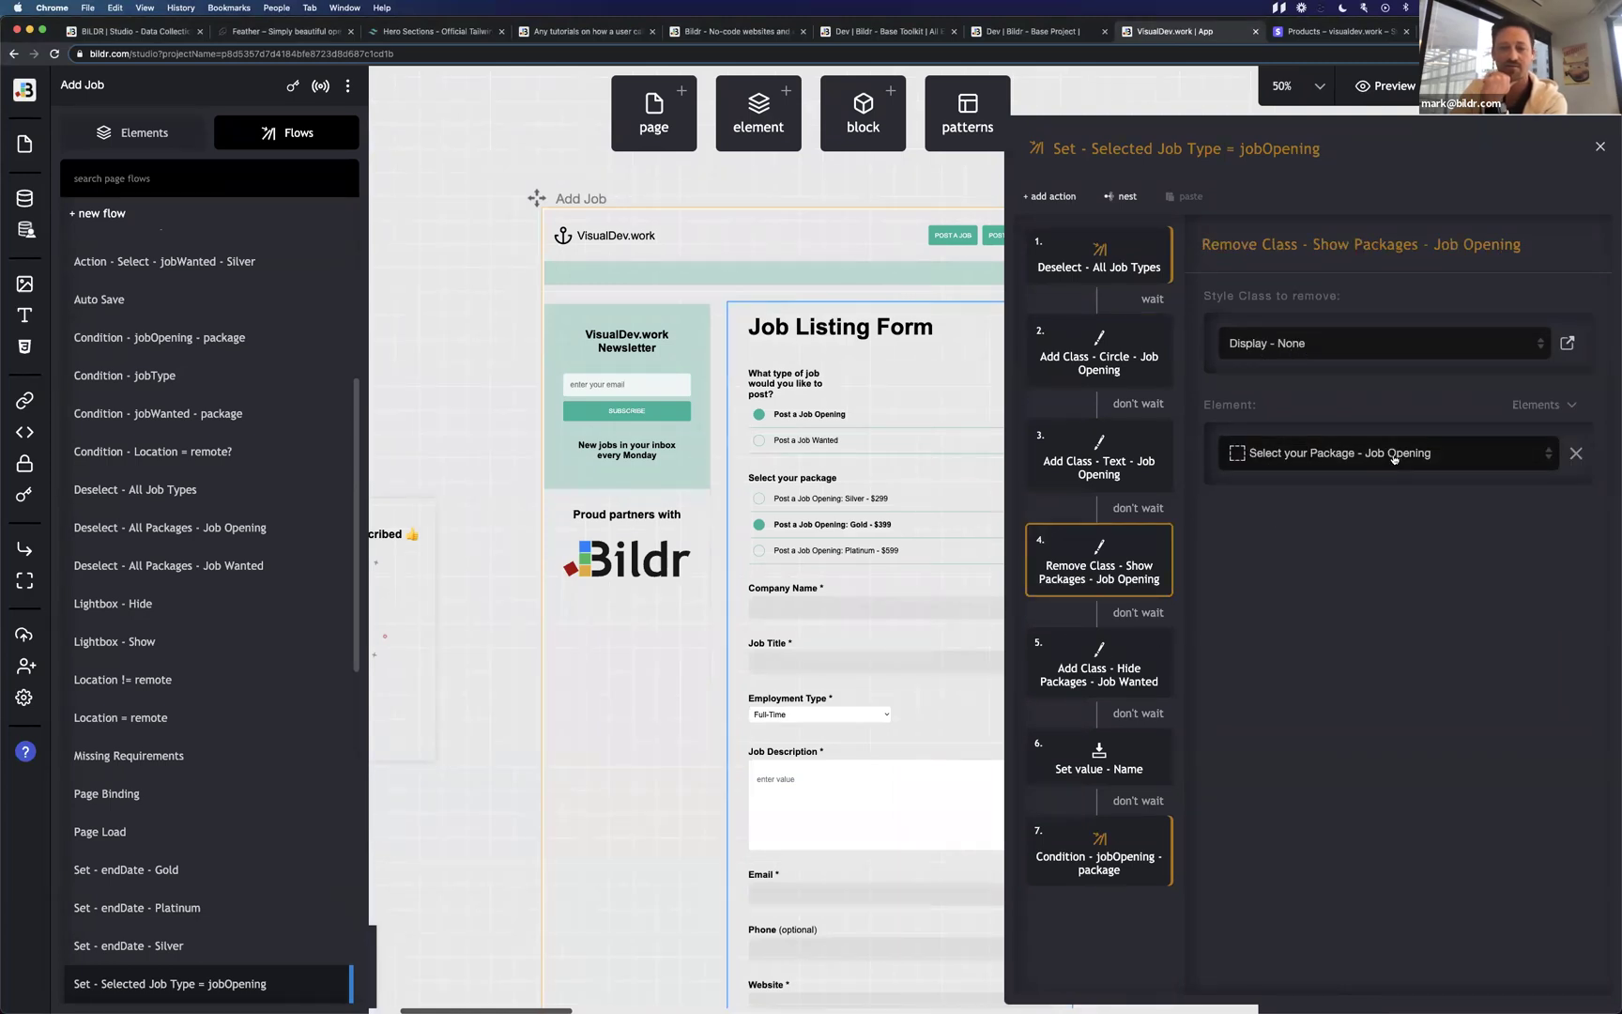
click(1150, 657)
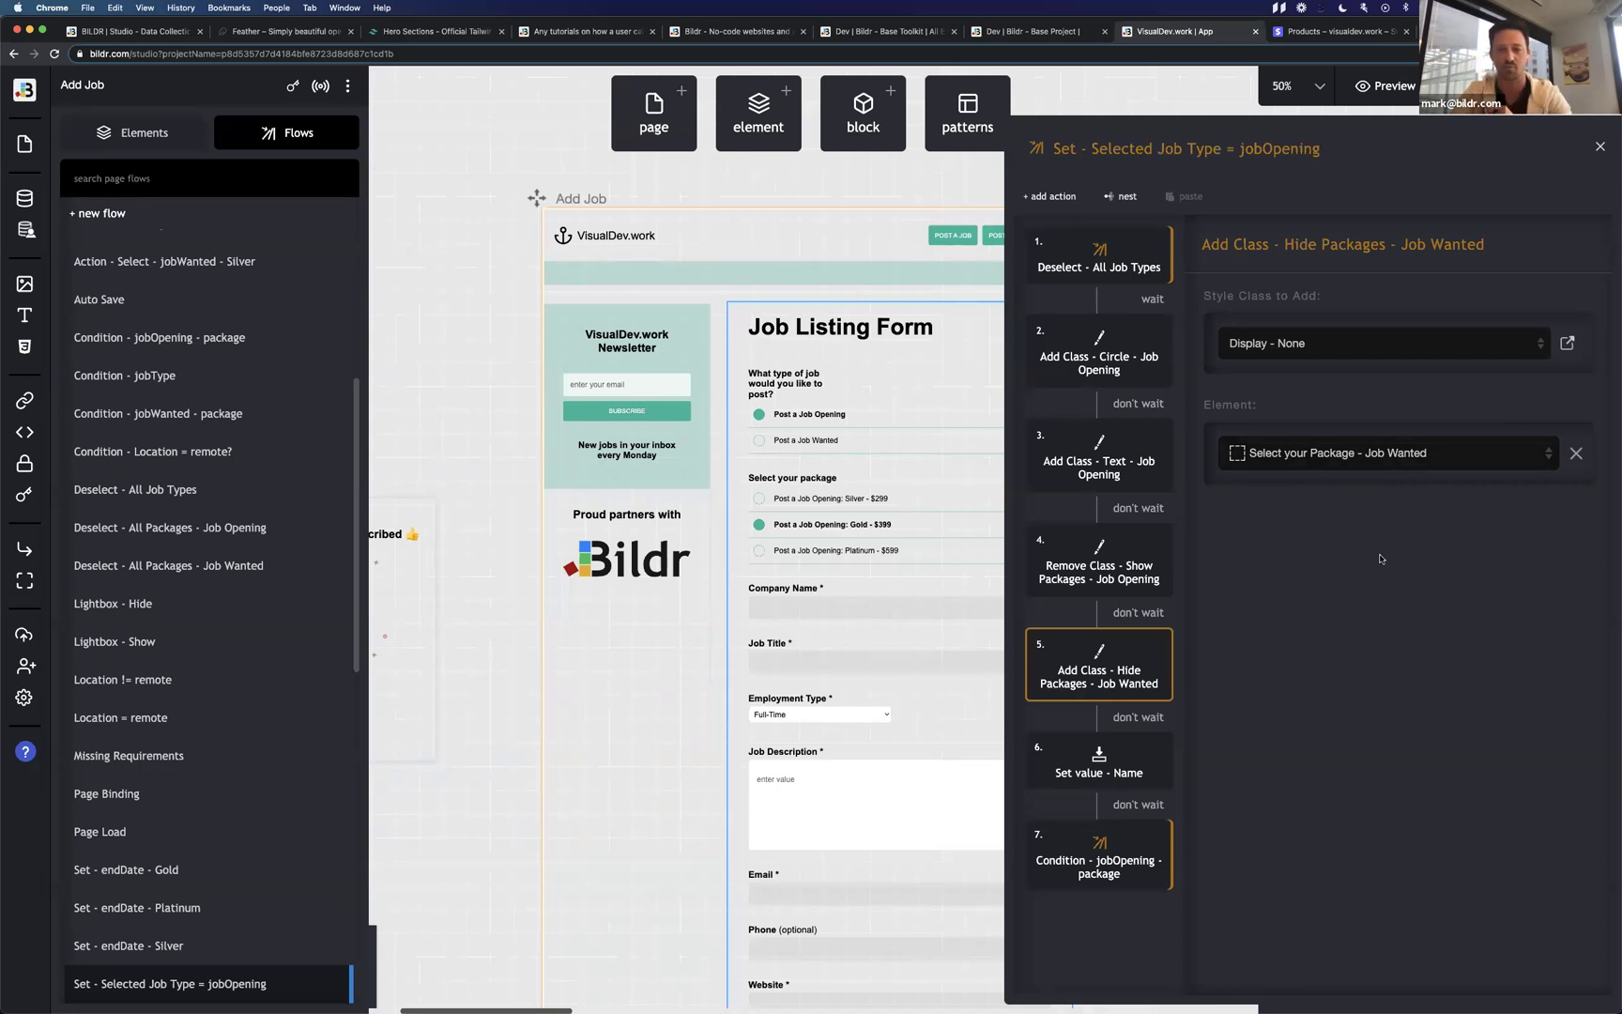
click(1106, 774)
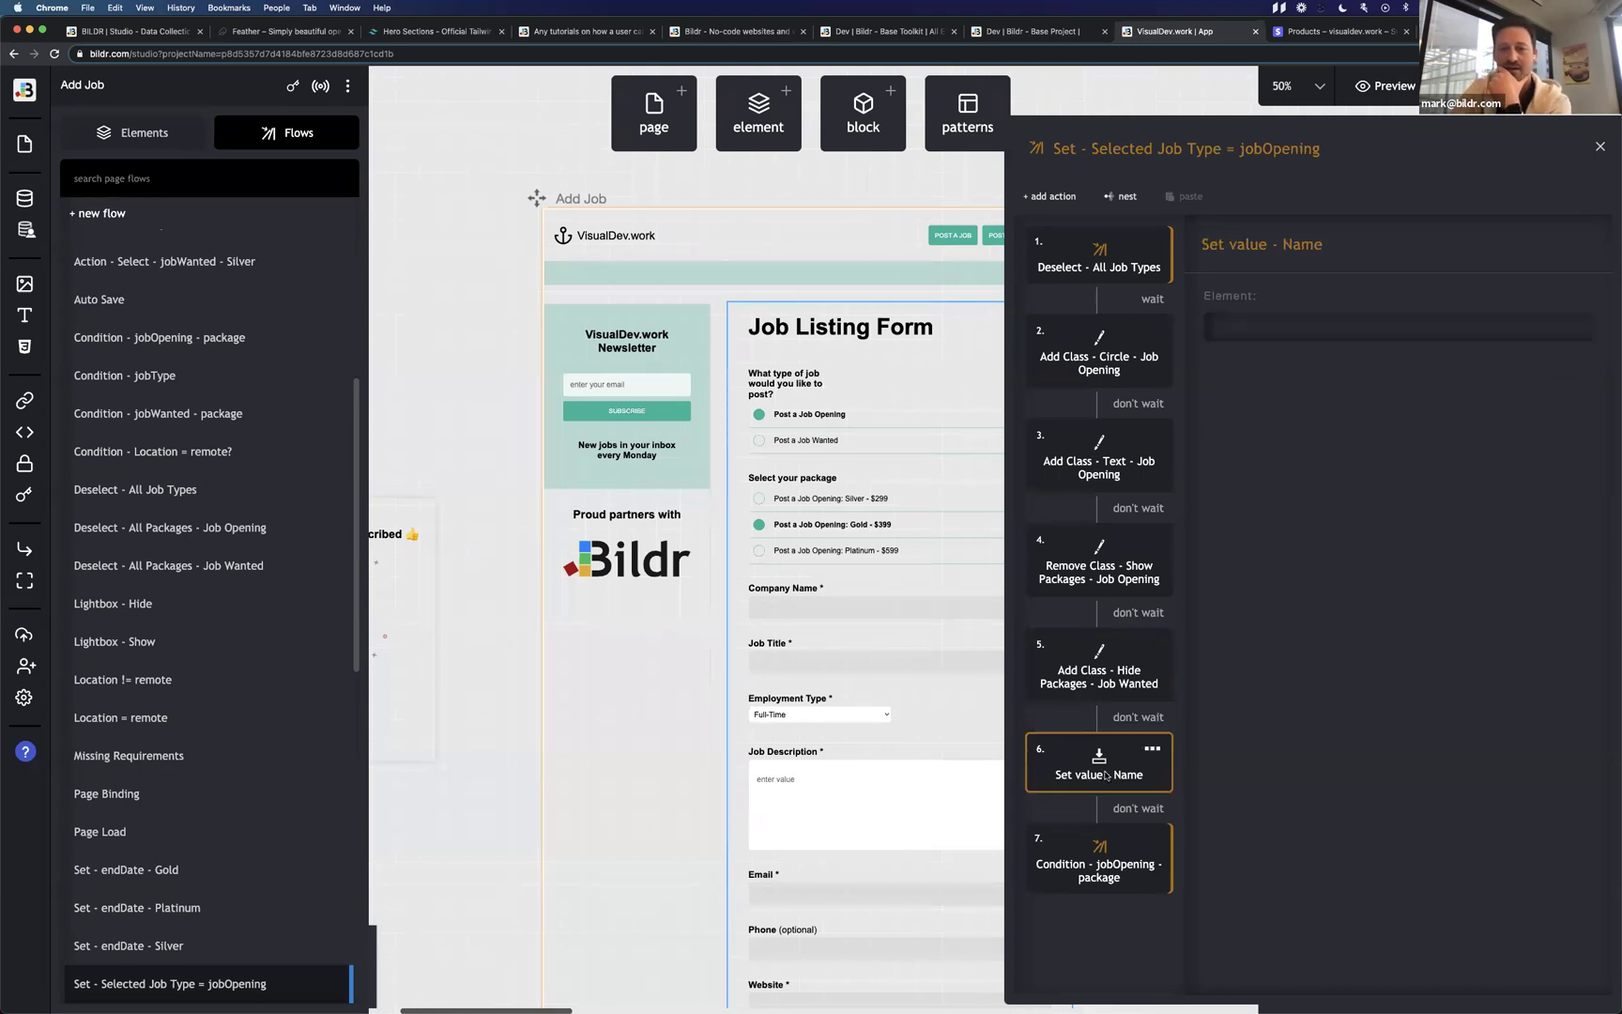
drag(1235, 455, 1342, 455)
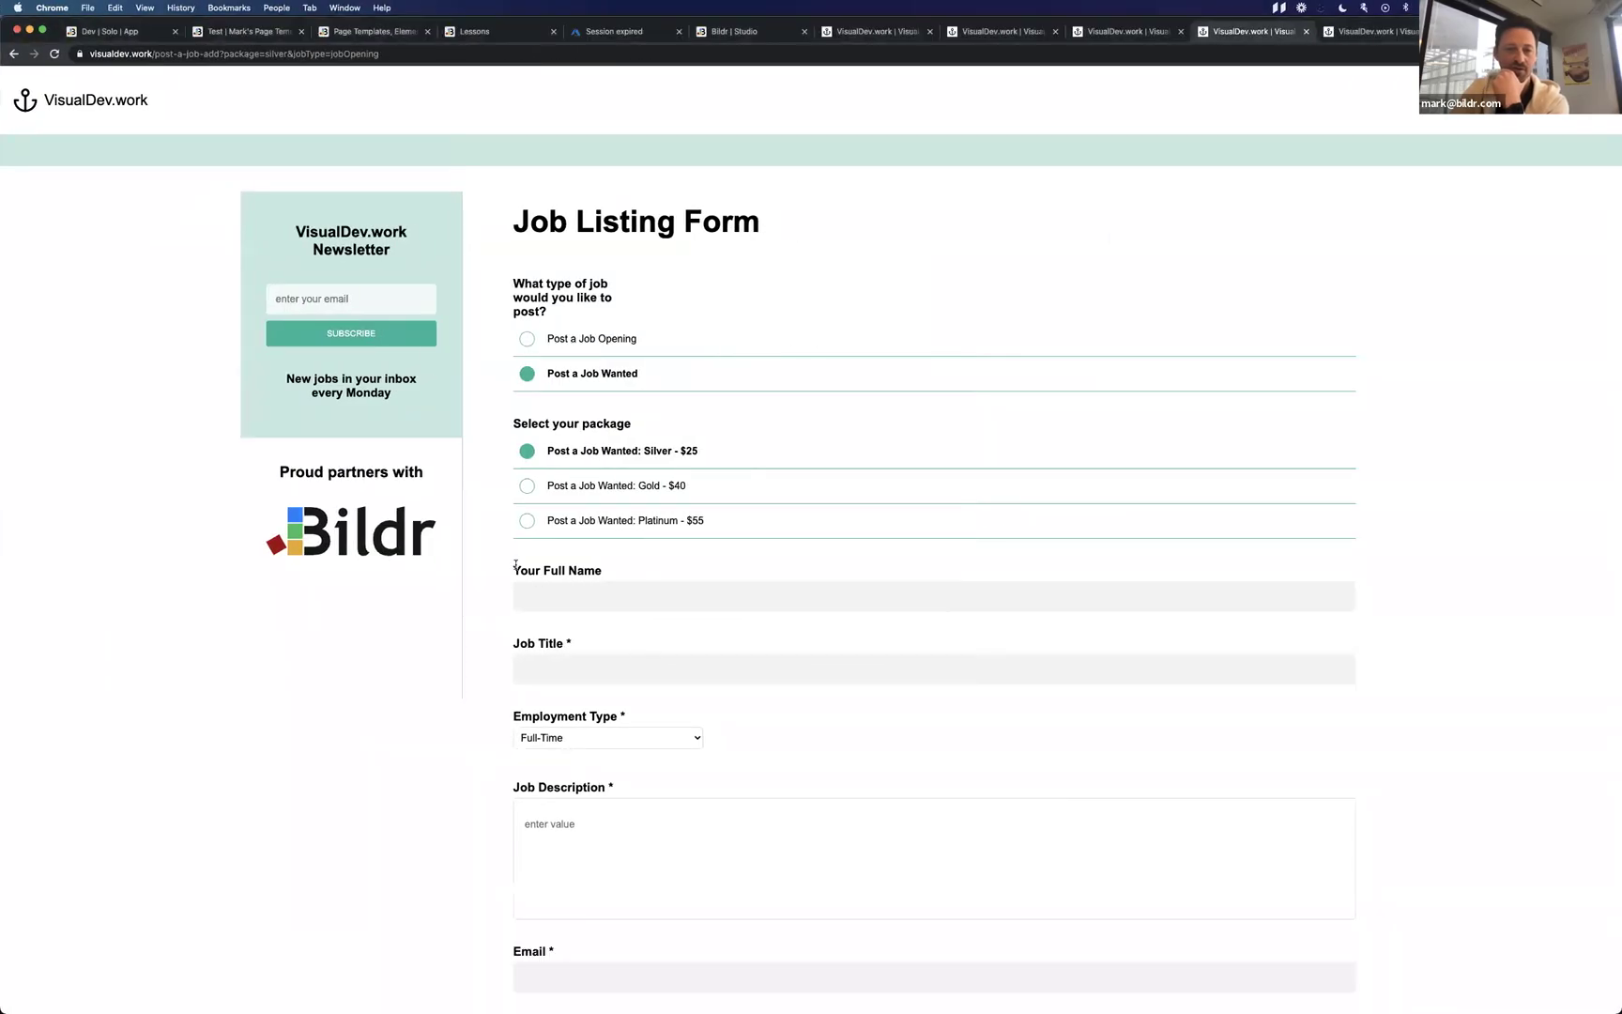
Test the Your Full Name label on the live form by toggling the job type repeatedly.
drag(513, 569, 605, 570)
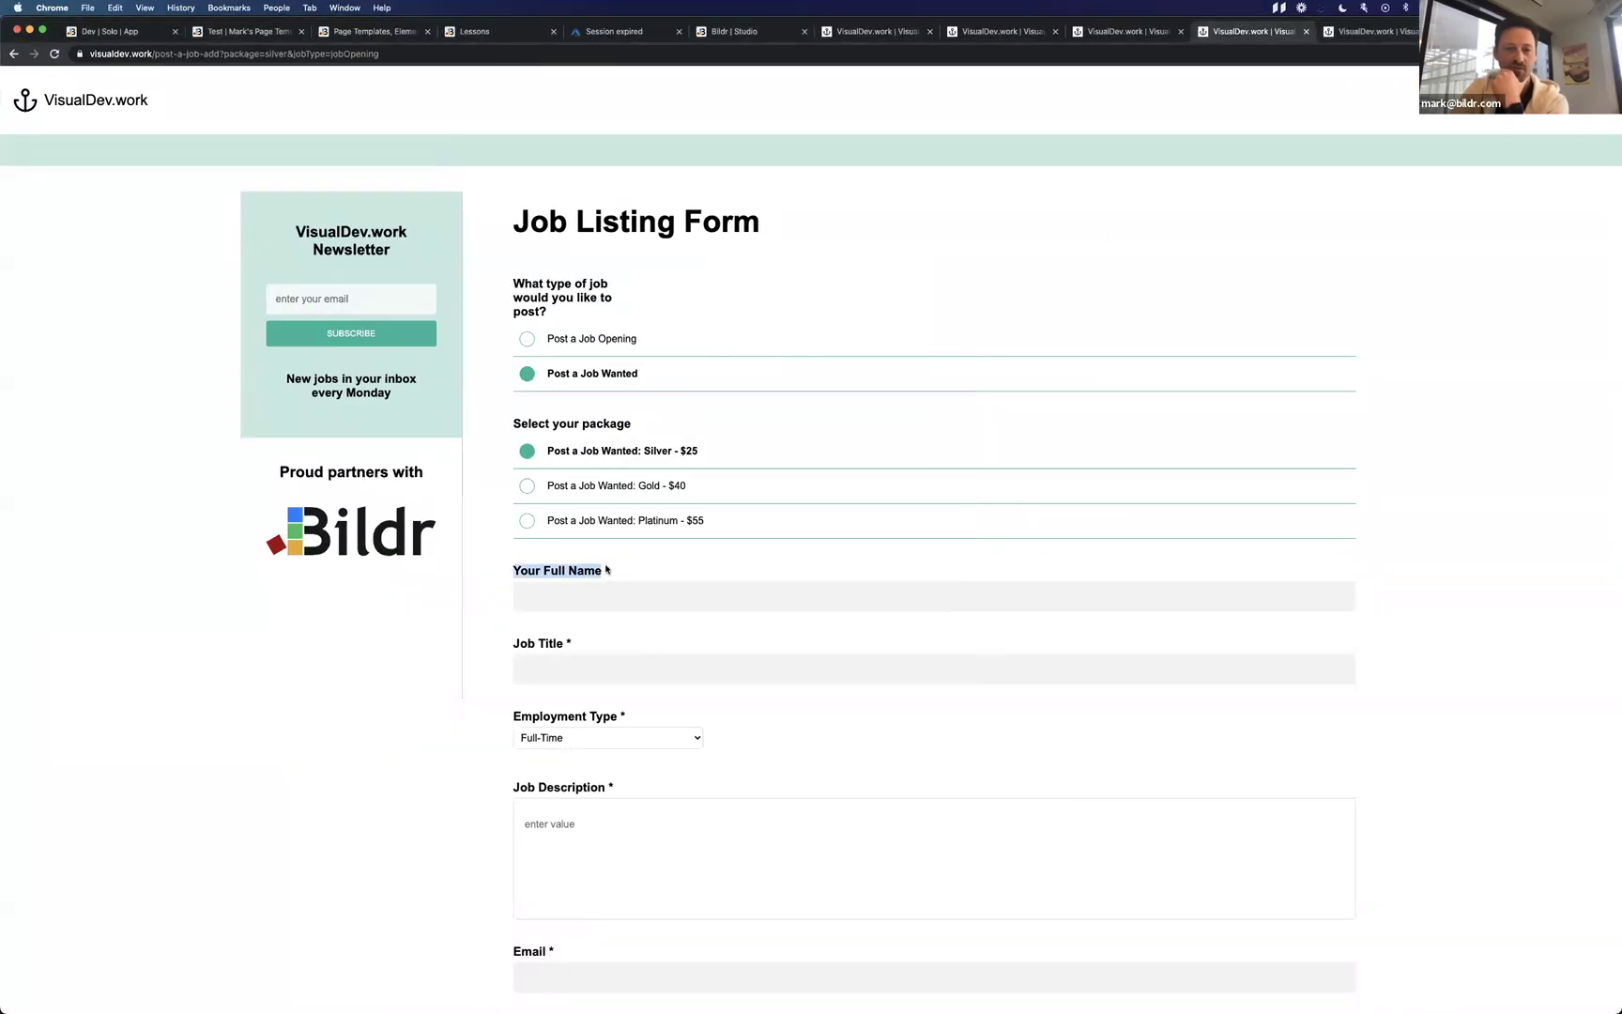
click(625, 339)
click(624, 369)
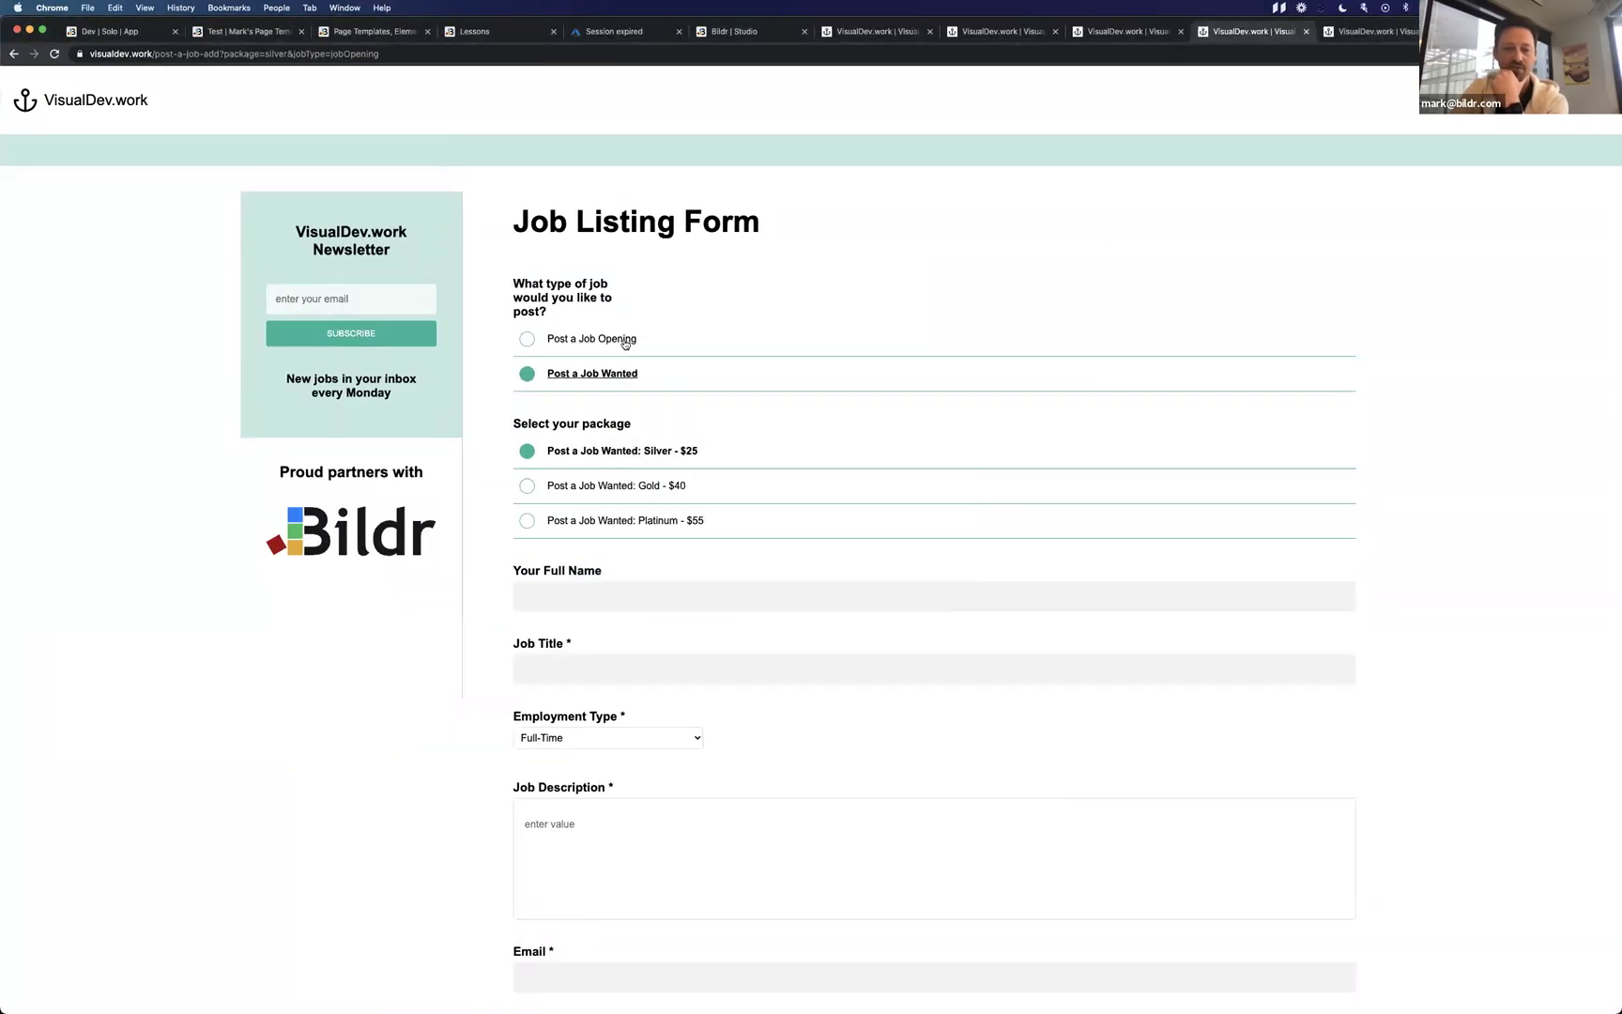
click(625, 342)
click(622, 373)
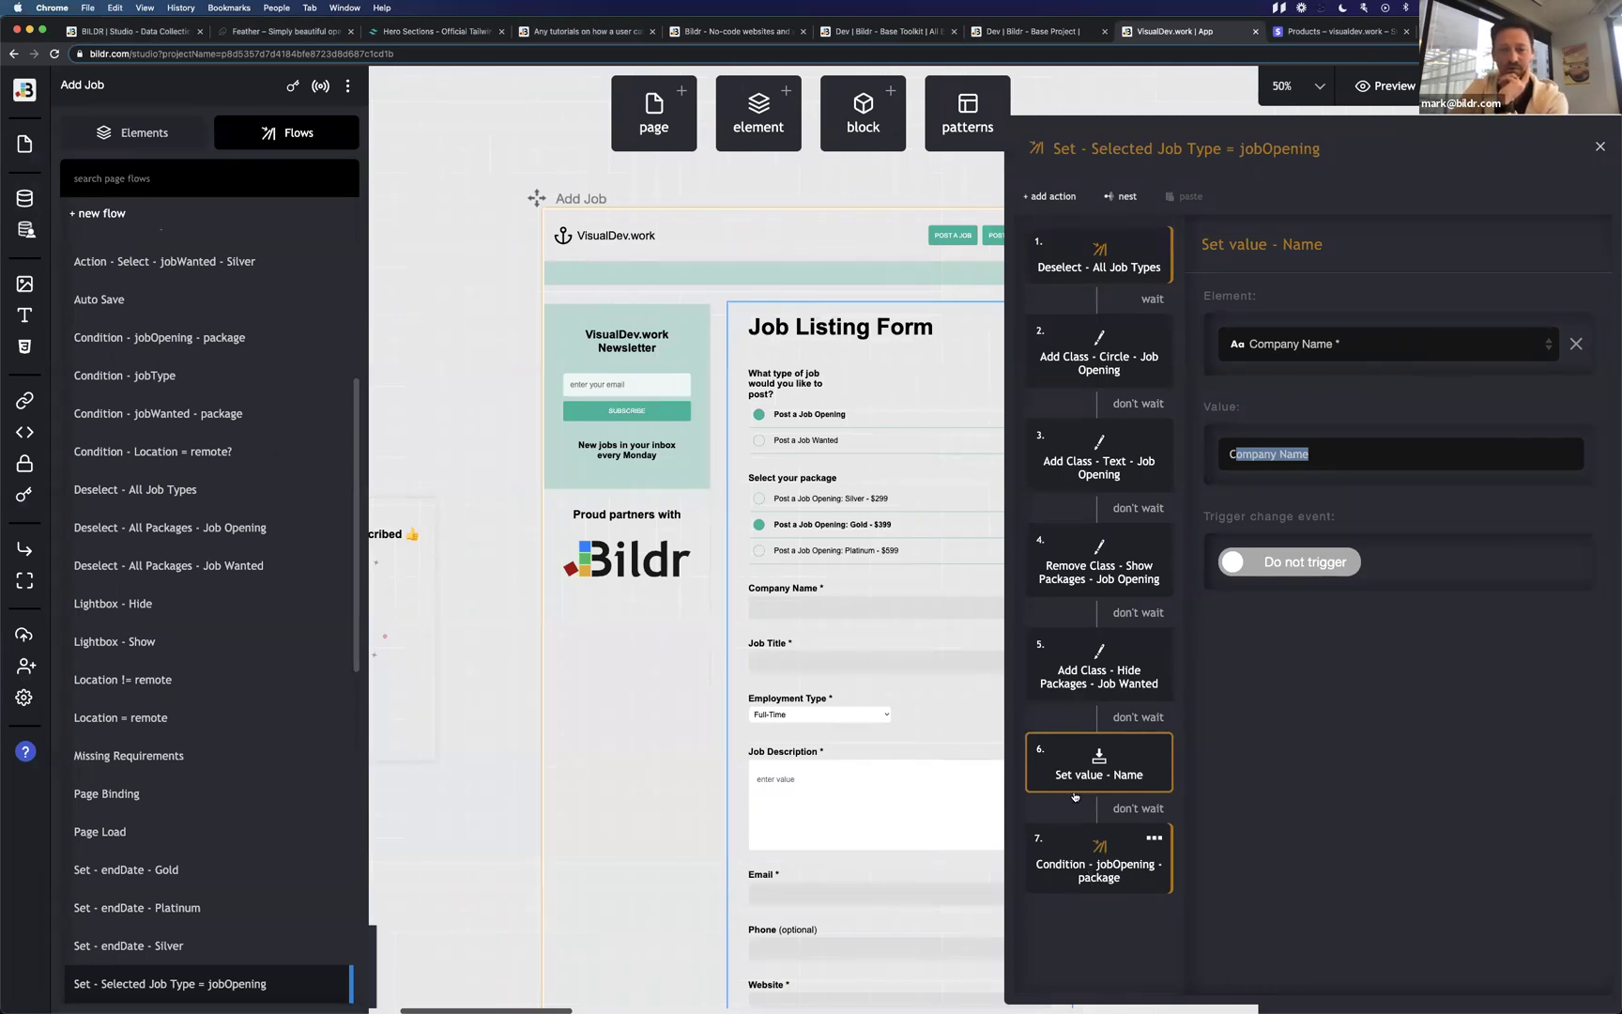
Open the Condition - jobOpening - package flow and scroll through its silver, gold and platinum cases.
double_click(1086, 864)
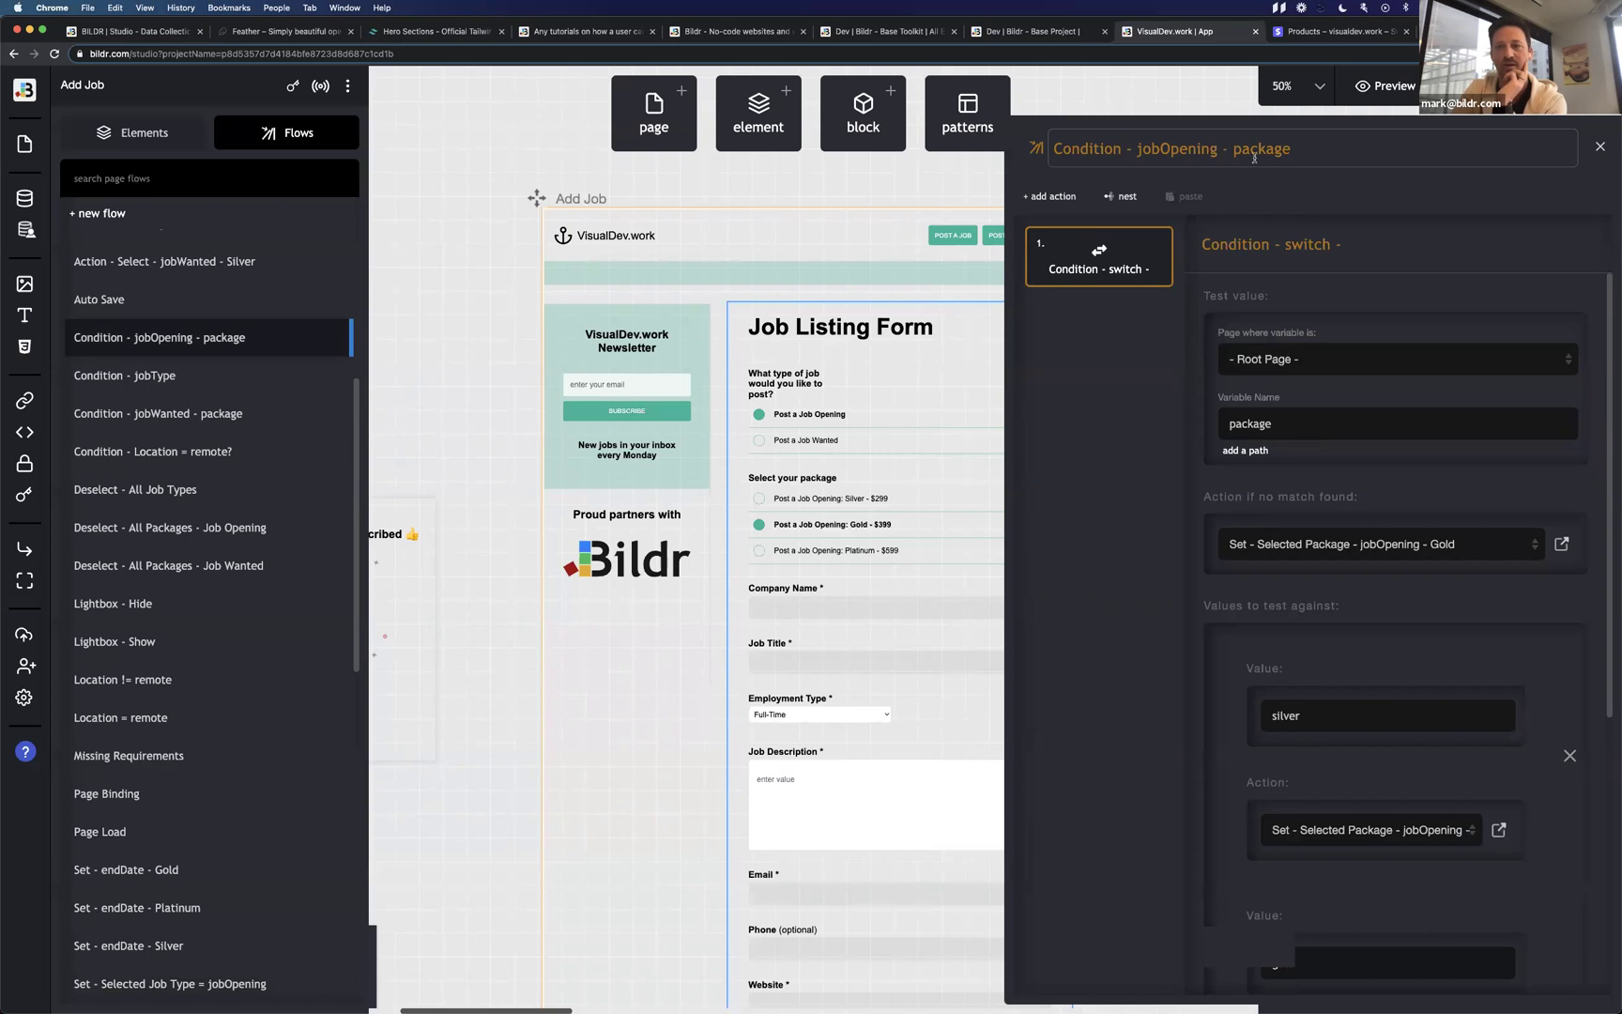
drag(1217, 152, 1292, 151)
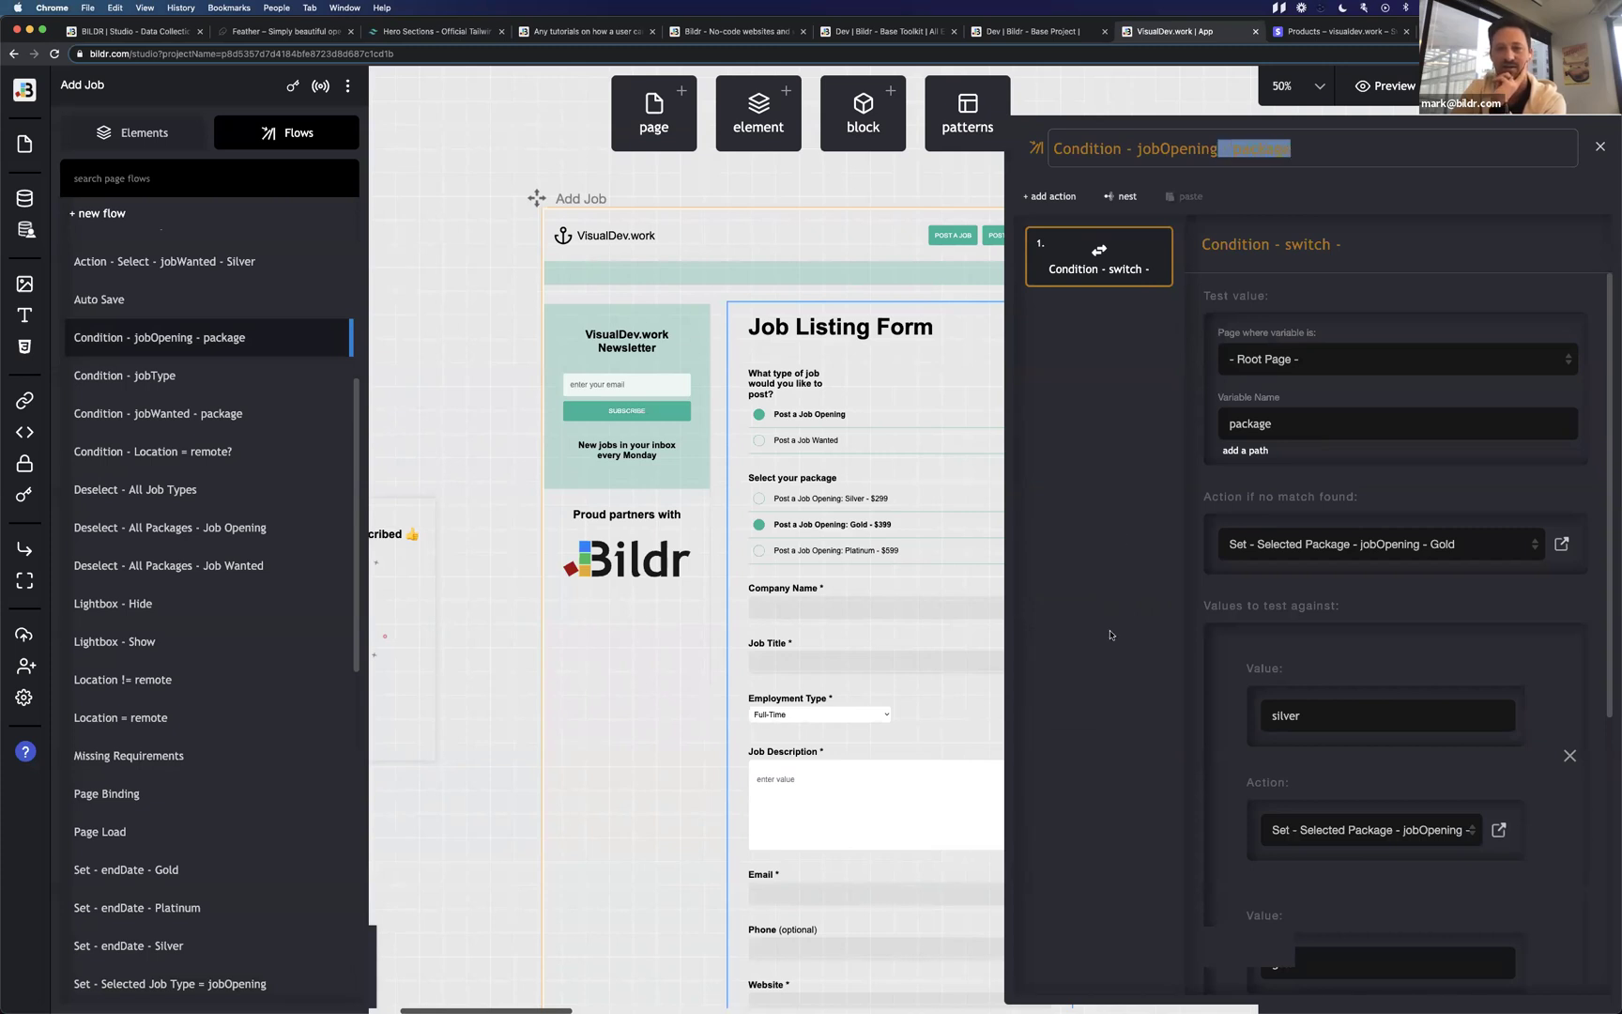
click(1142, 621)
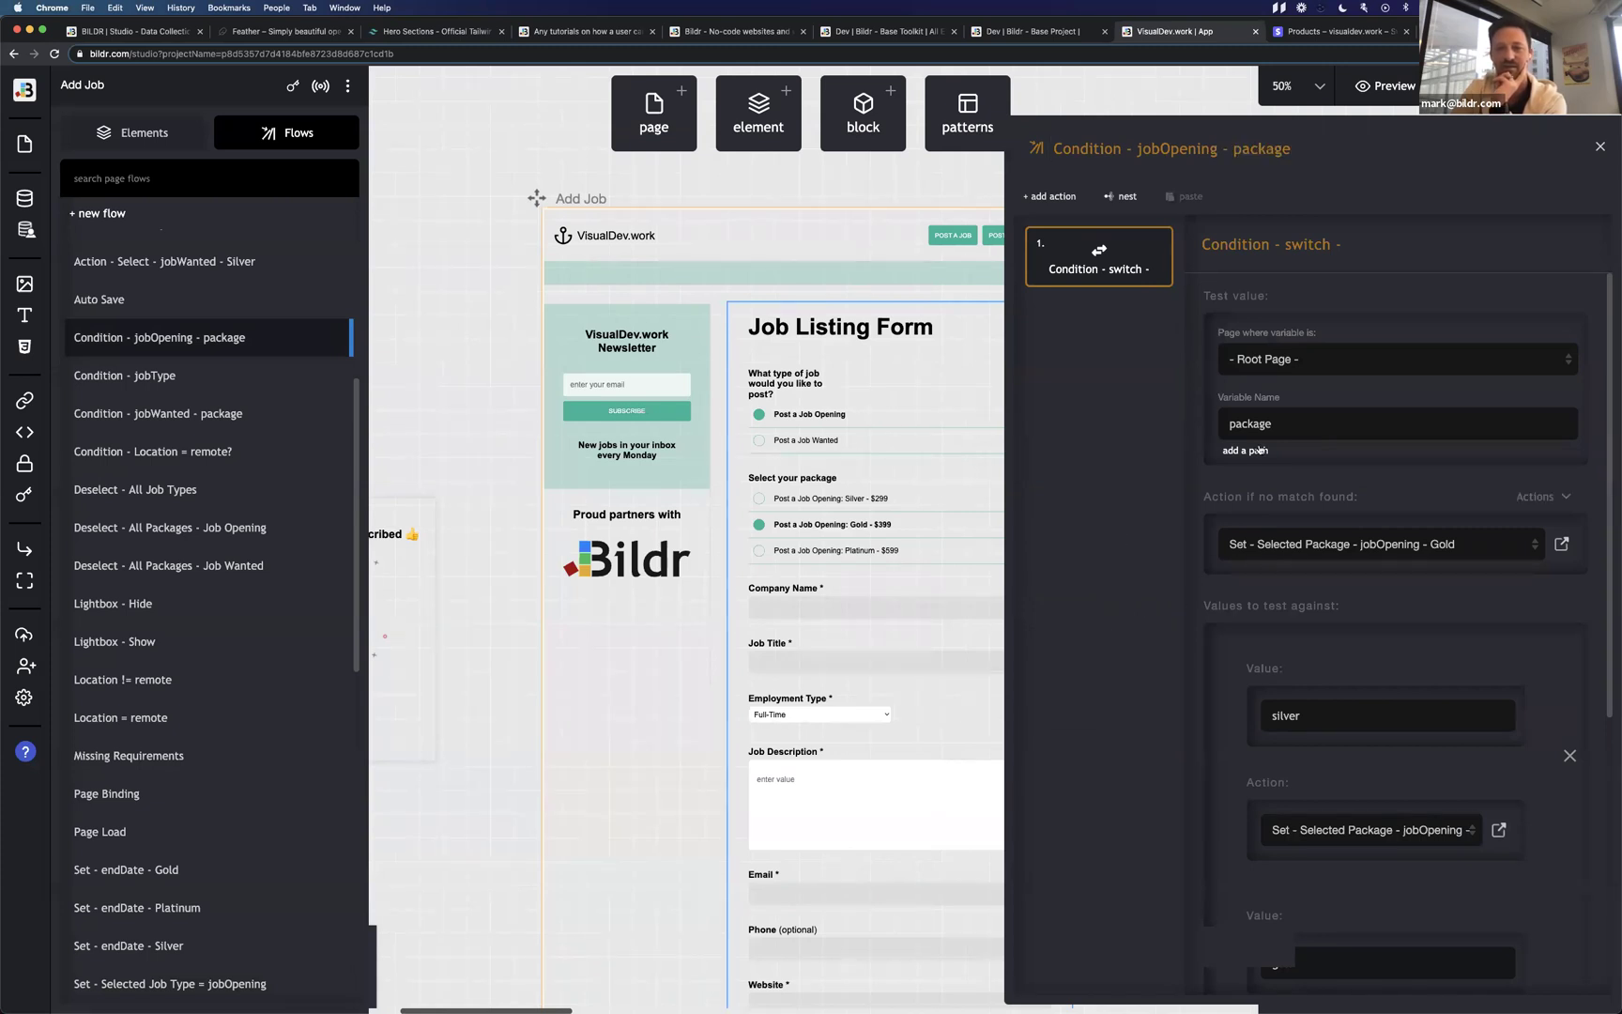
scroll(1300, 717, down, 5)
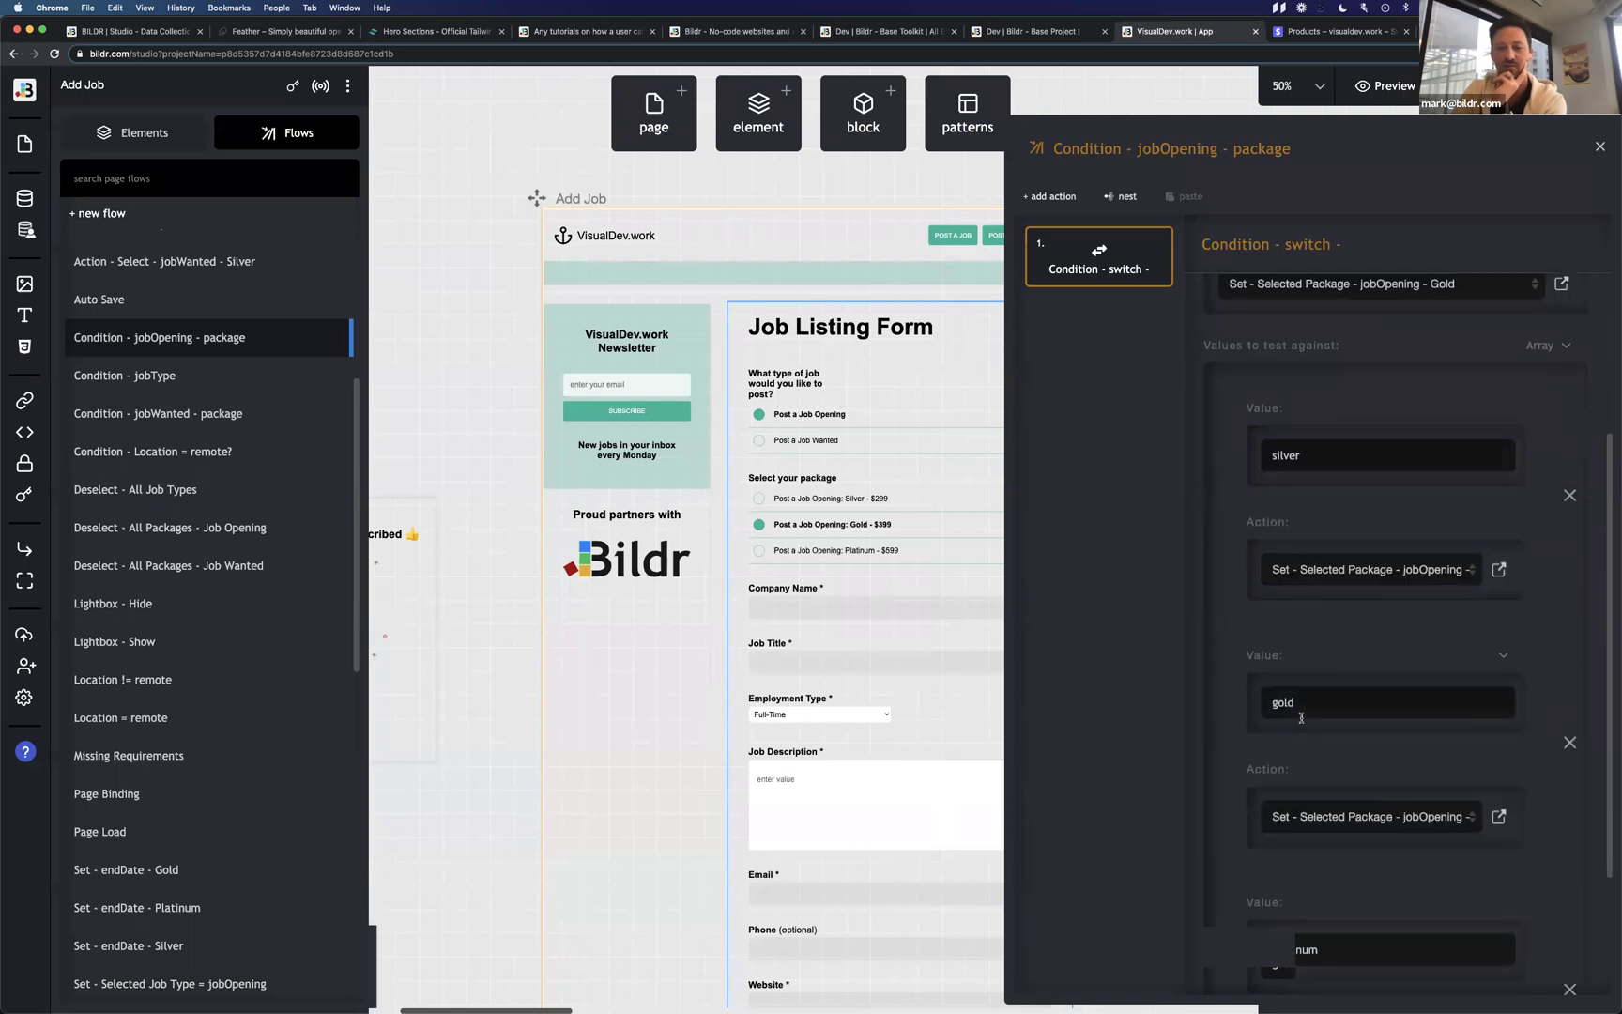
scroll(1301, 717, down, 4)
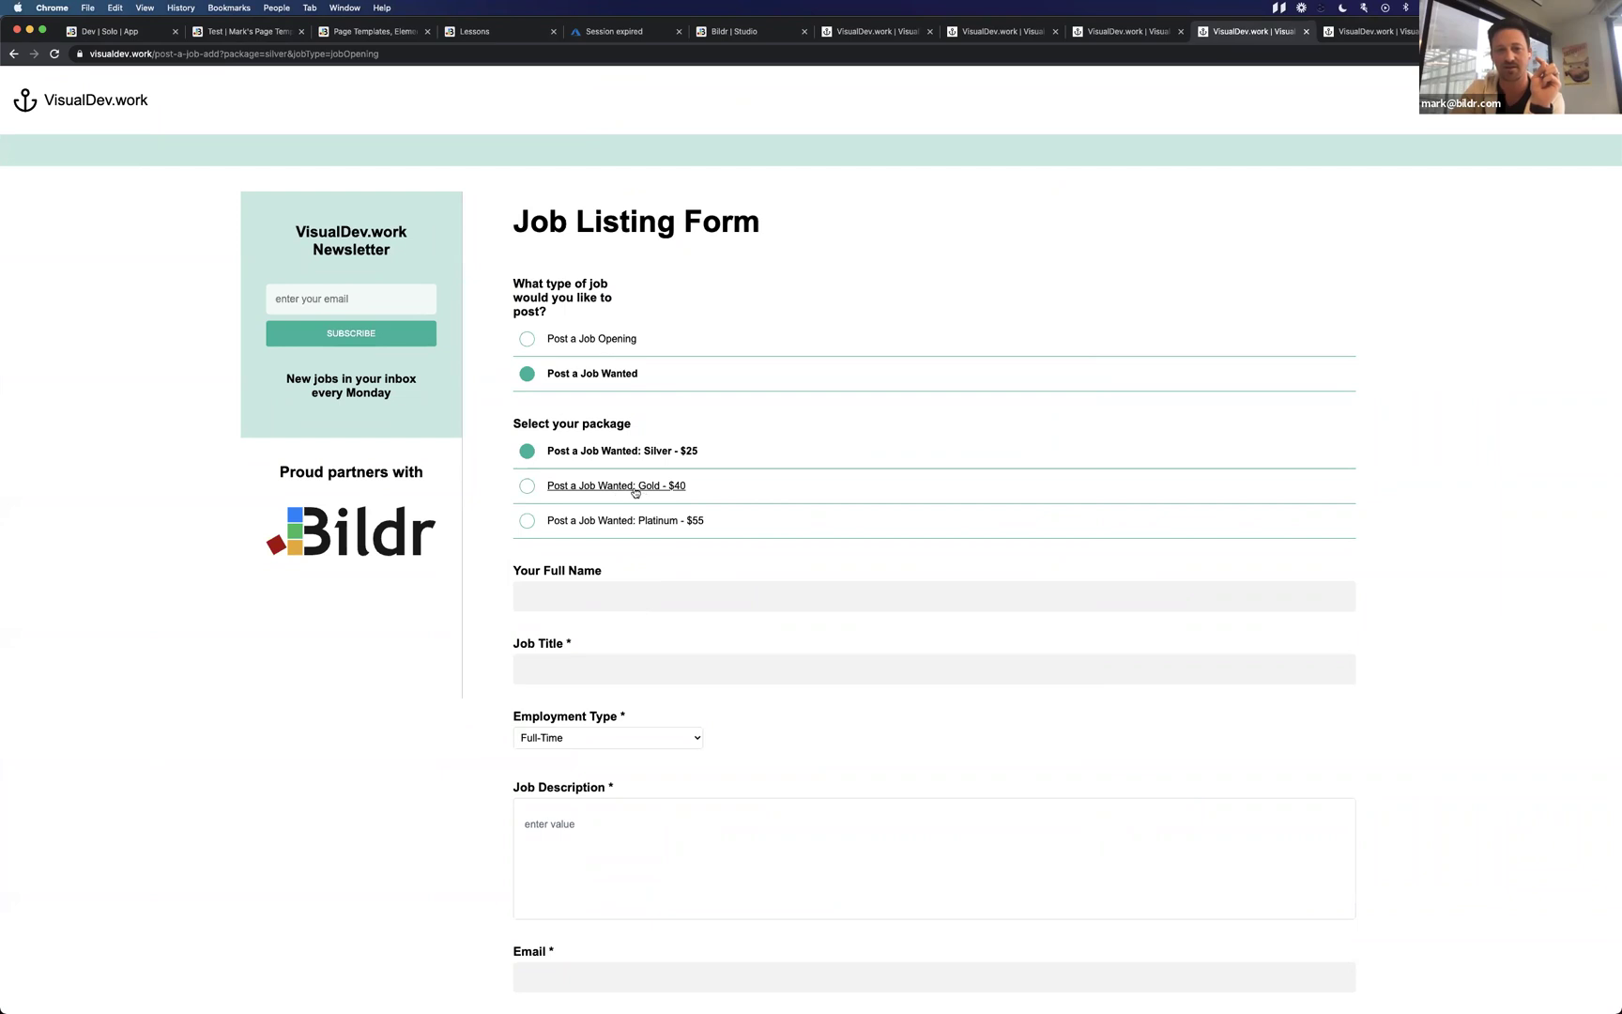
Cycle through the Platinum, Gold and Silver packages, then select the Silver option to see its events.
click(731, 521)
click(738, 486)
click(742, 462)
click(741, 485)
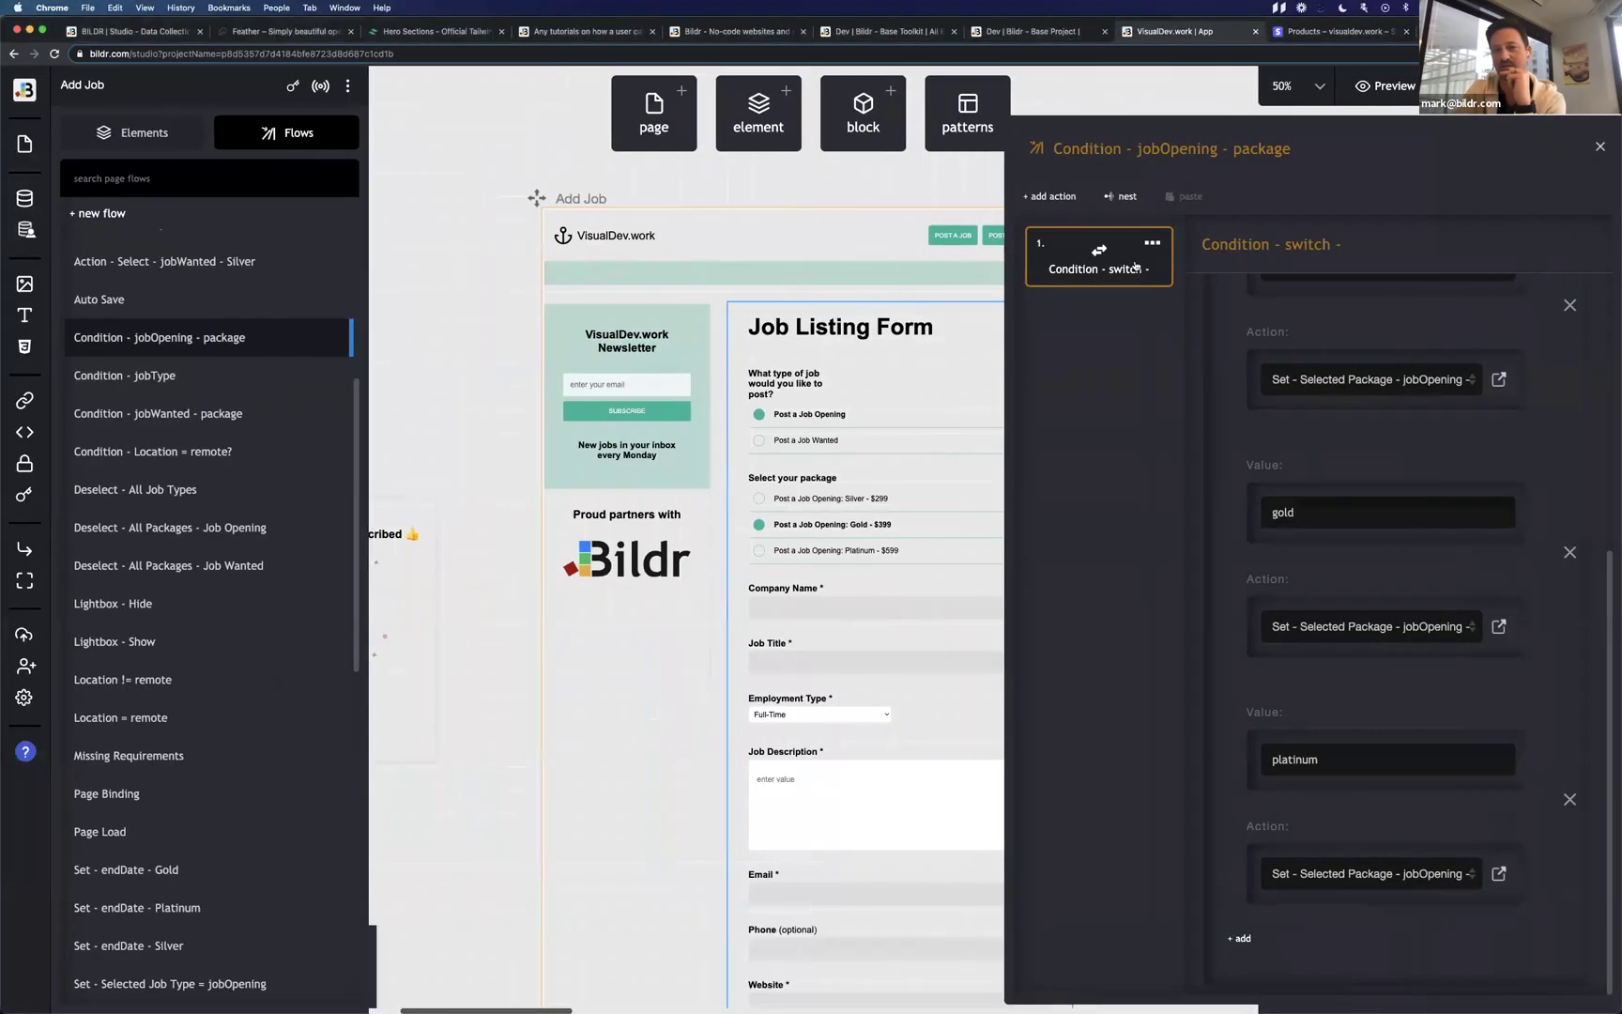
click(762, 498)
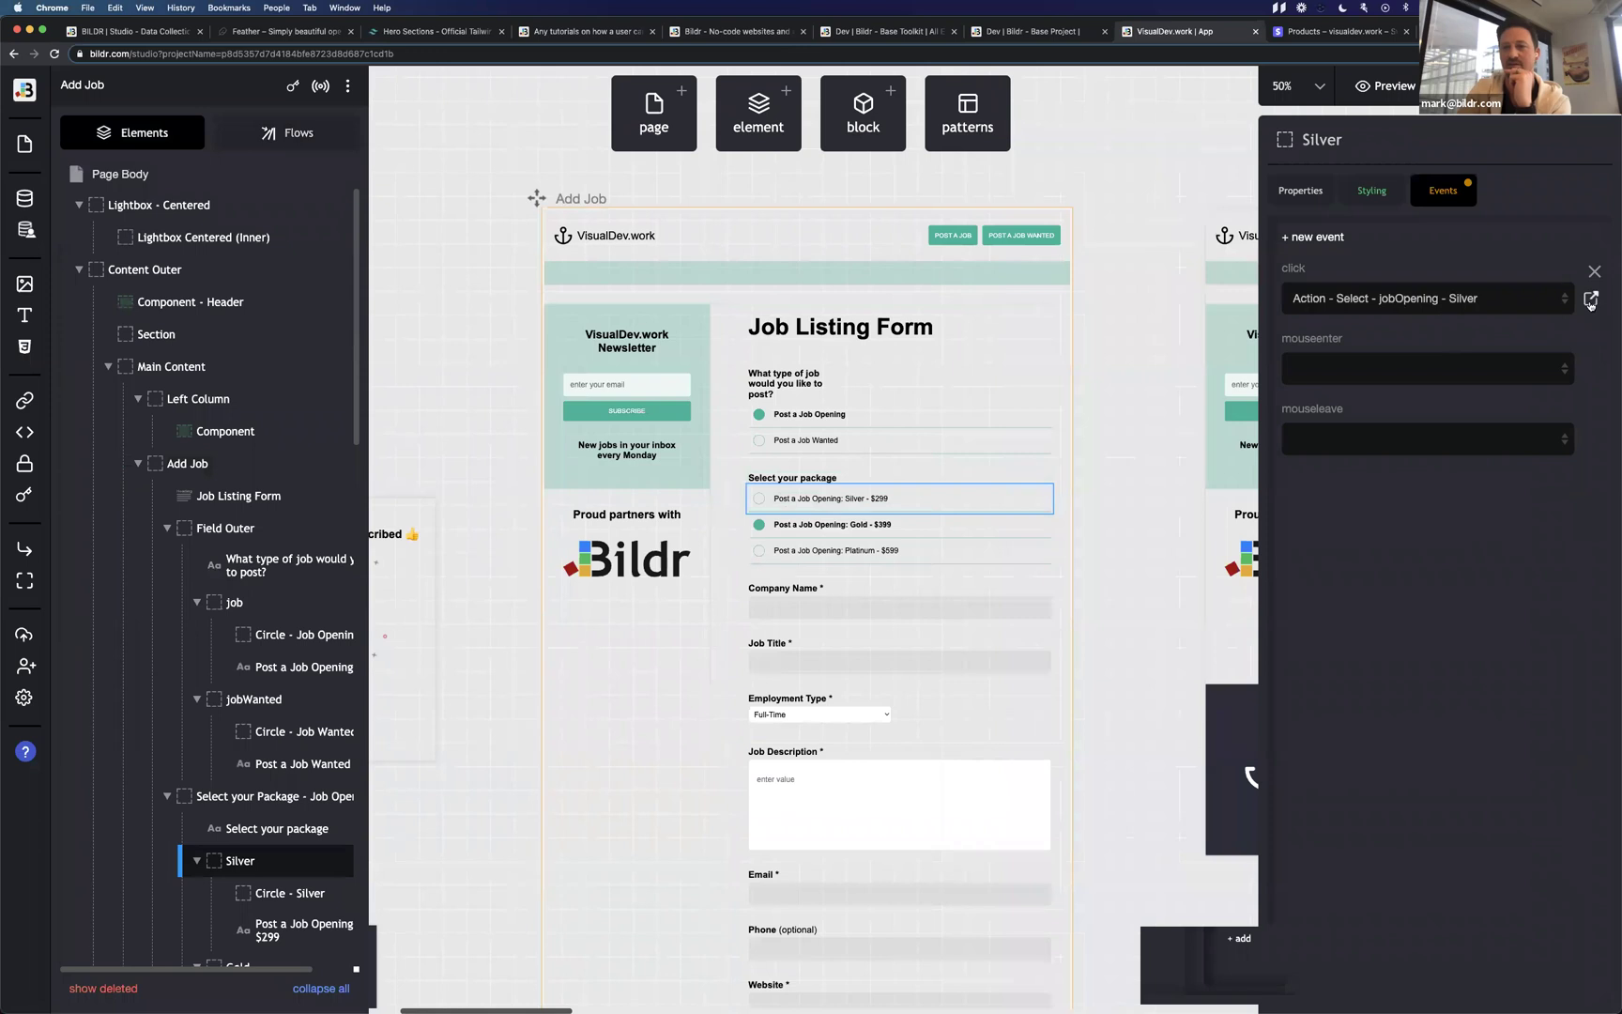
Open the Silver click flow, then test Silver, Gold and Platinum selection on the live form.
click(1590, 298)
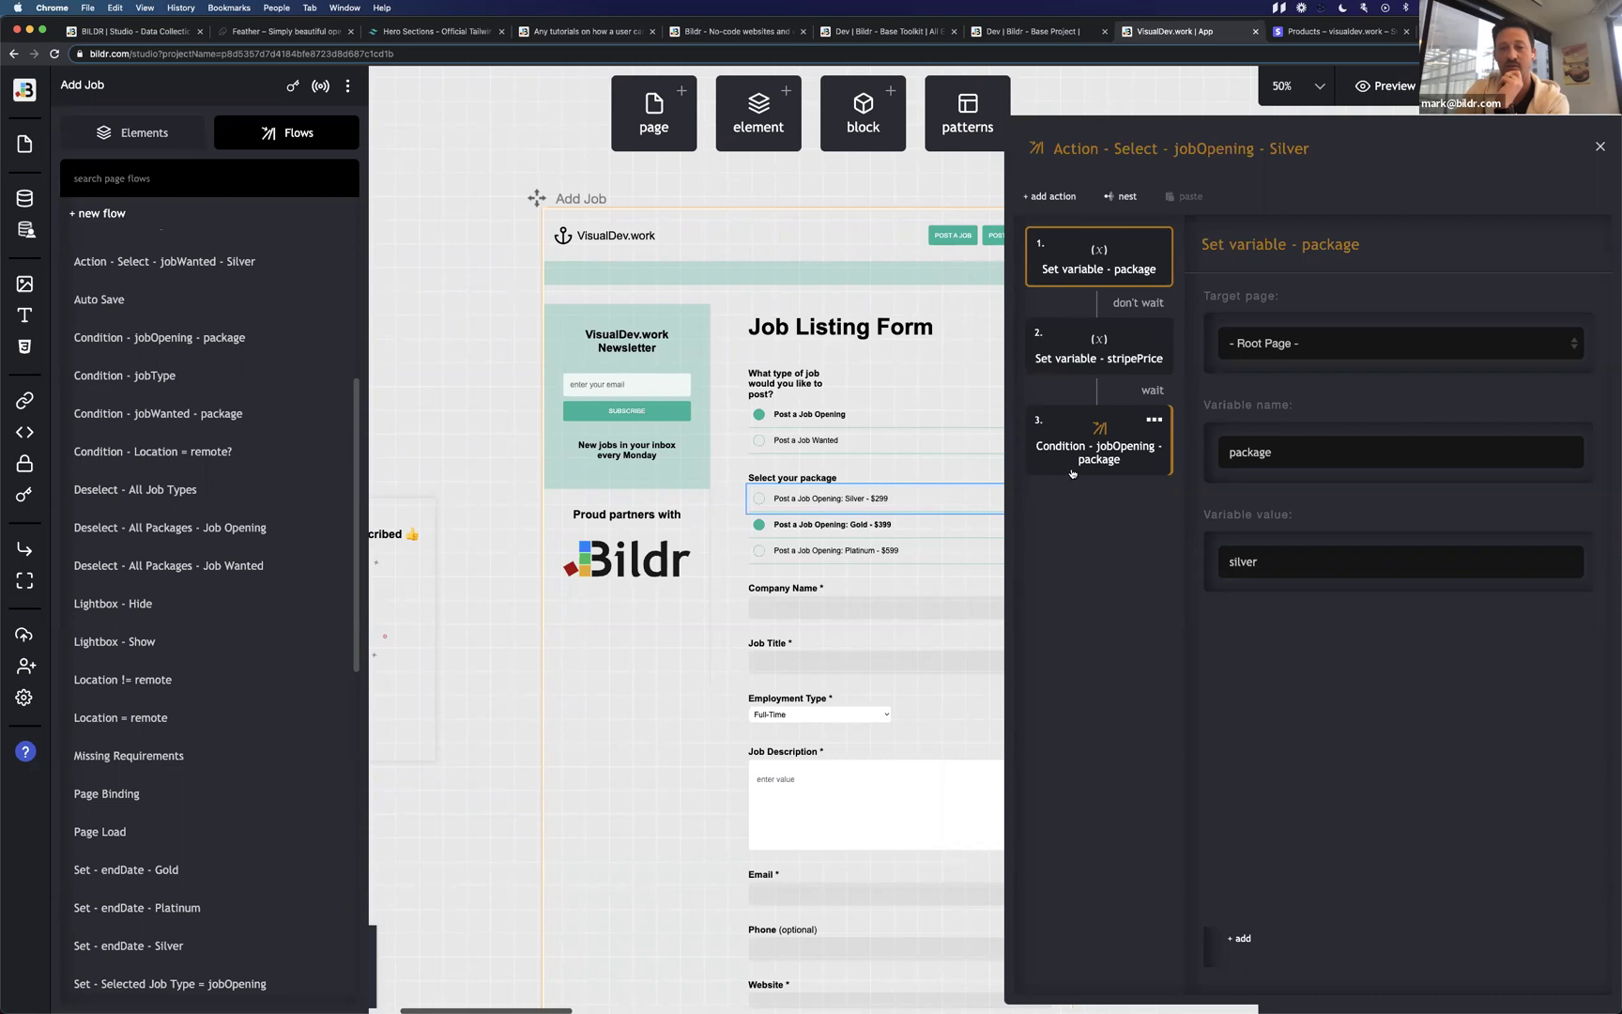
key(ctrl+Right)
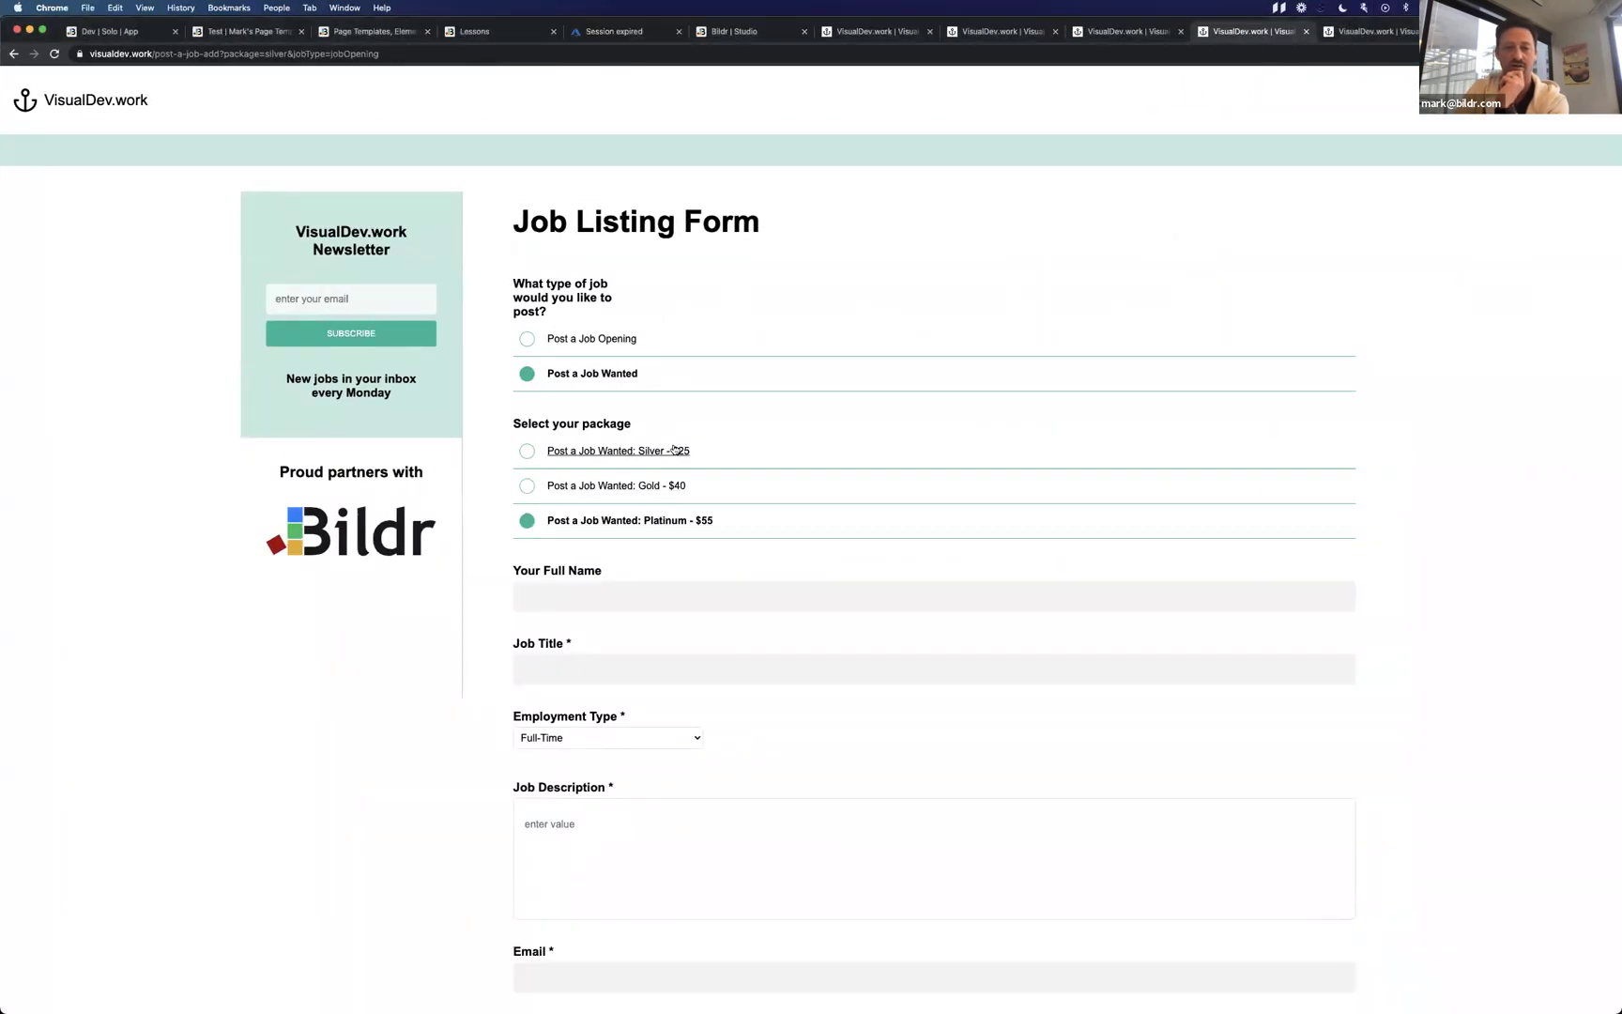
click(674, 451)
click(678, 485)
click(678, 451)
click(682, 485)
click(694, 521)
click(692, 484)
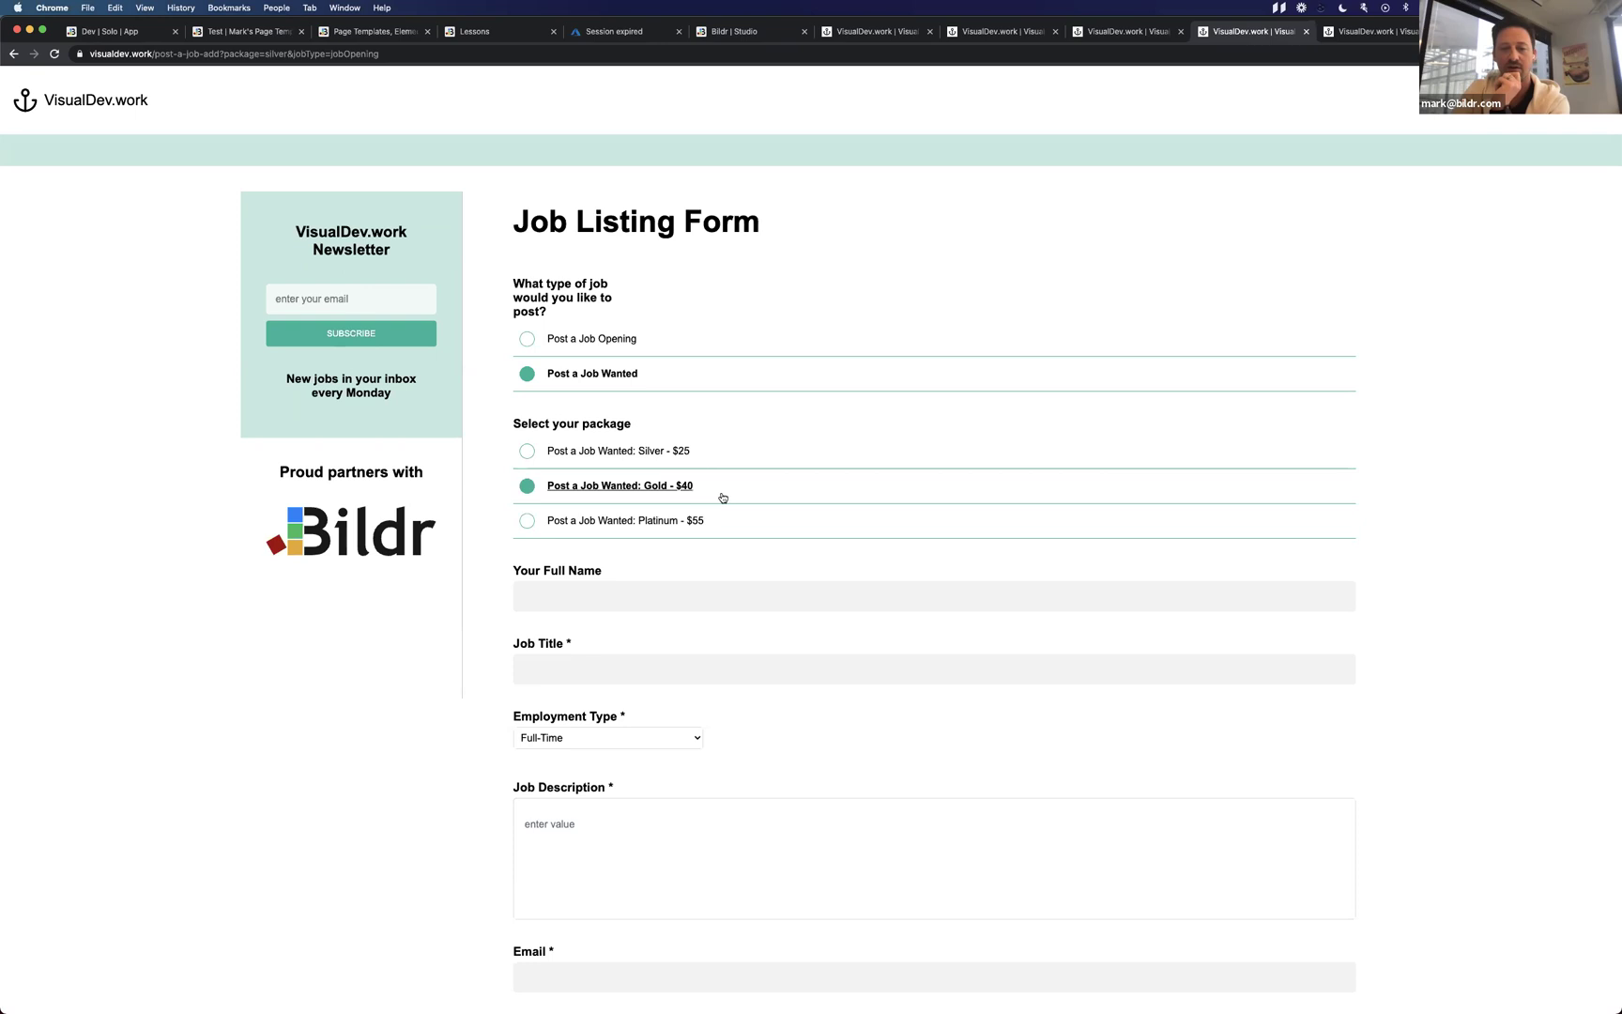
Back in Bildr, reopen the Silver job-opening flow and view its Set variable - stripePrice step.
key(ctrl+Left)
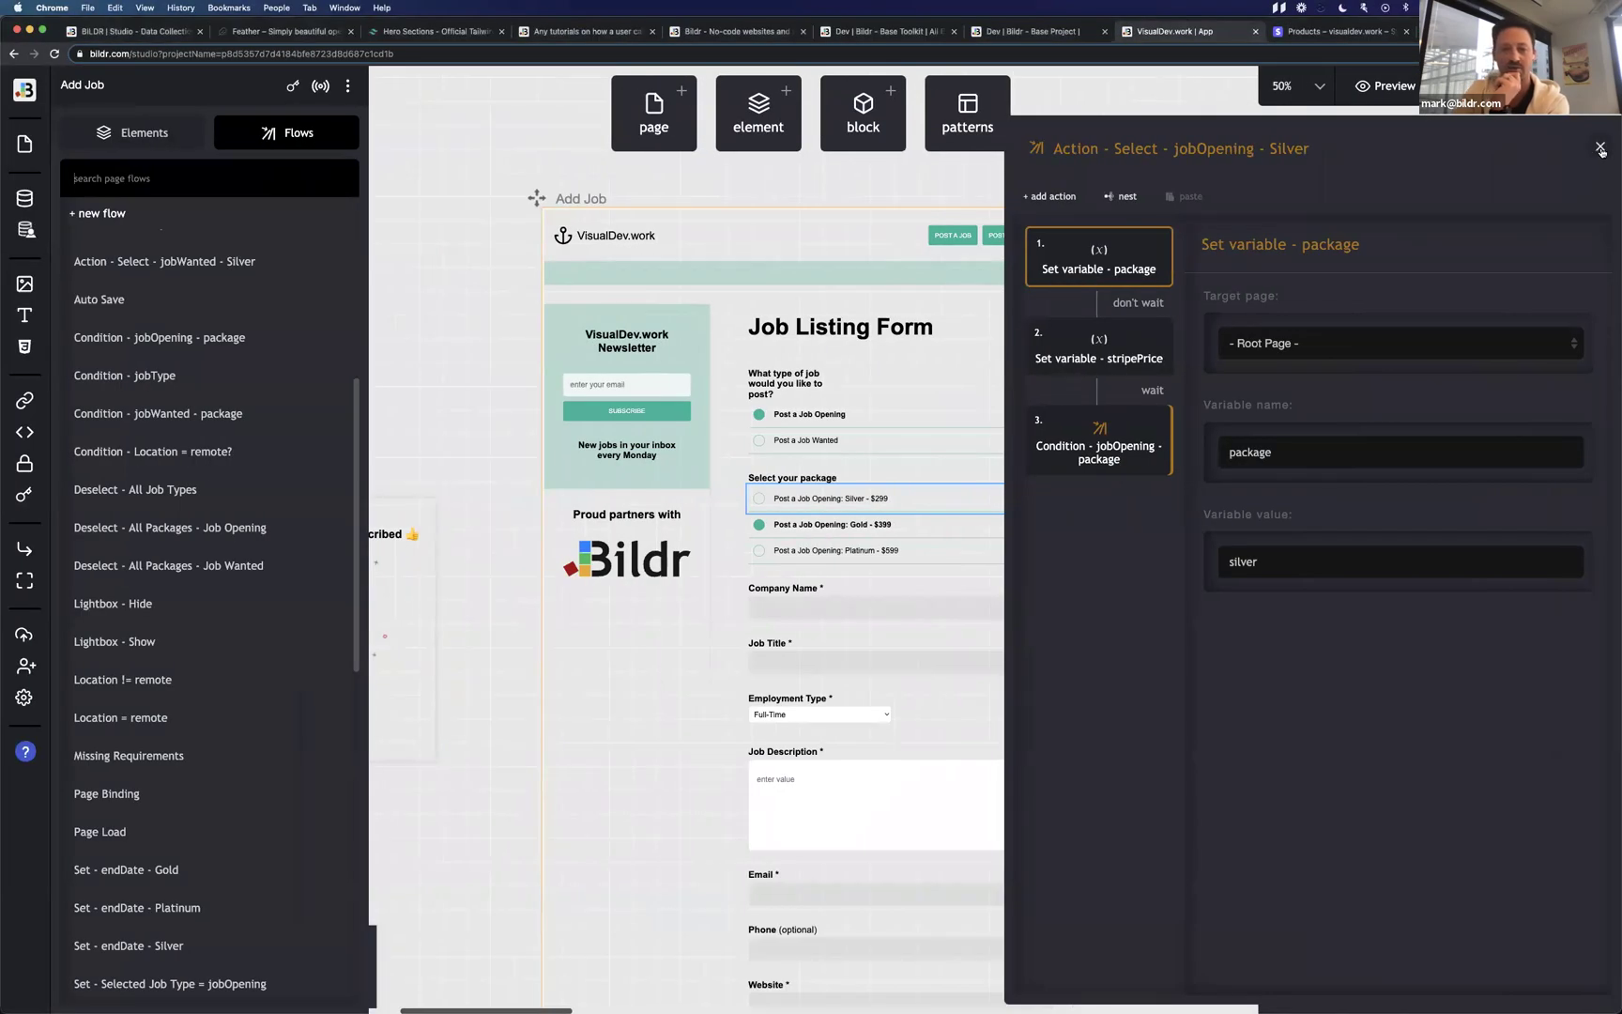
click(1600, 148)
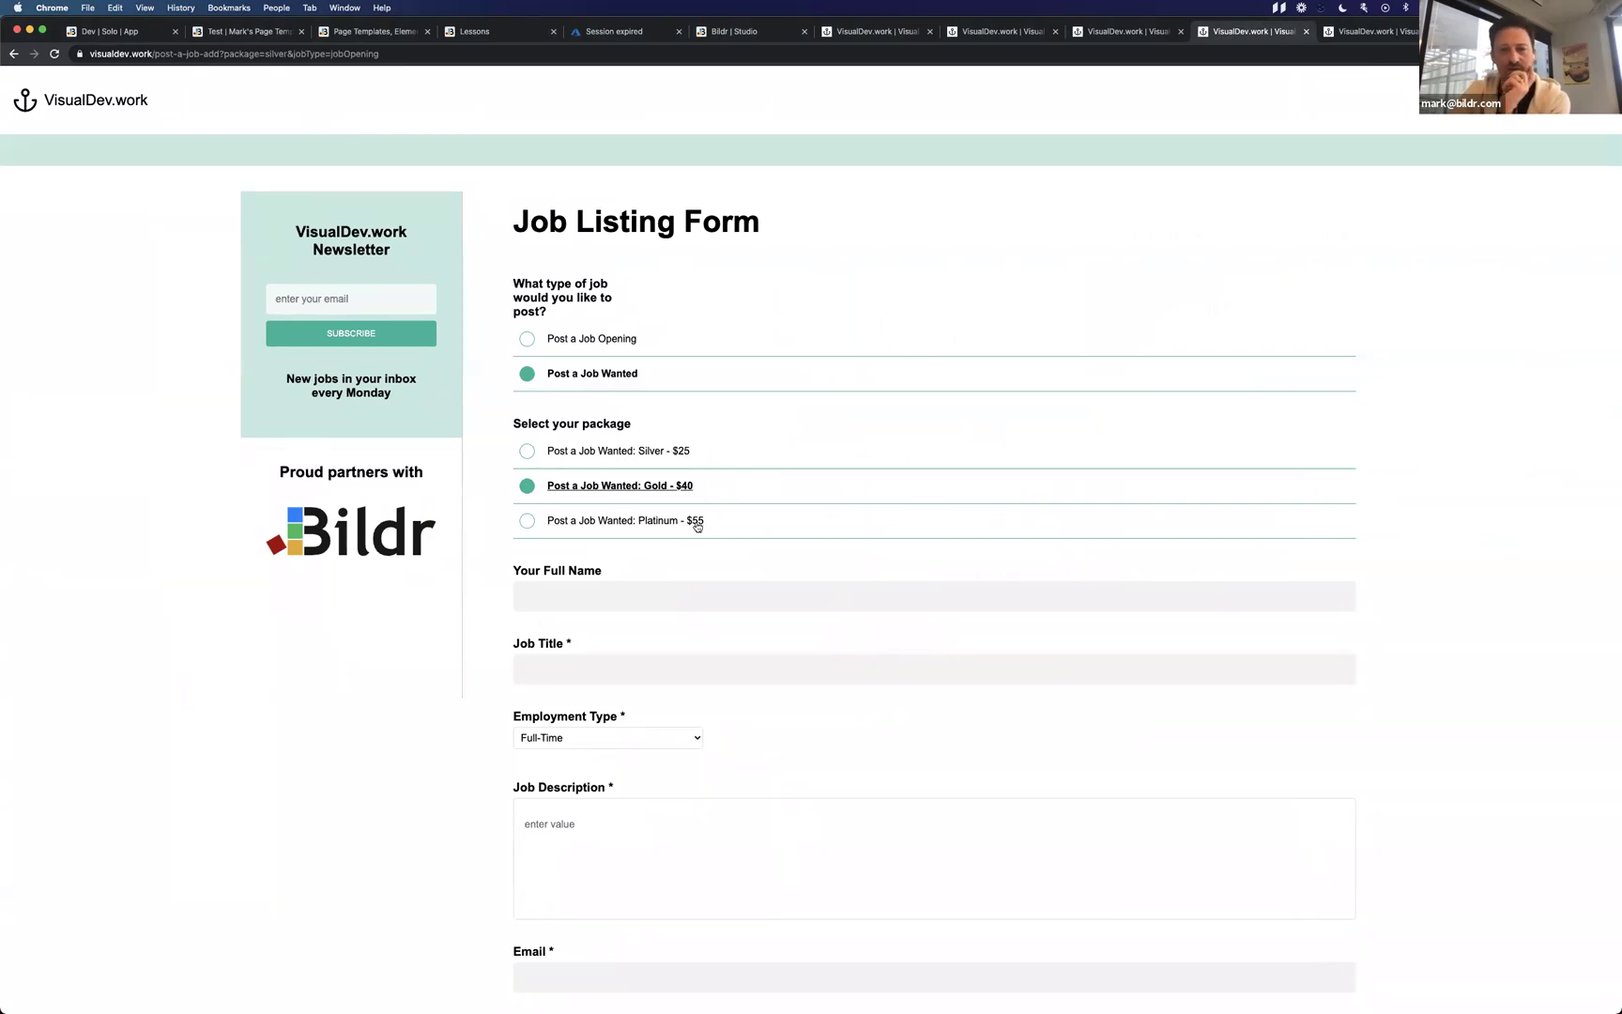
key(ctrl+Left)
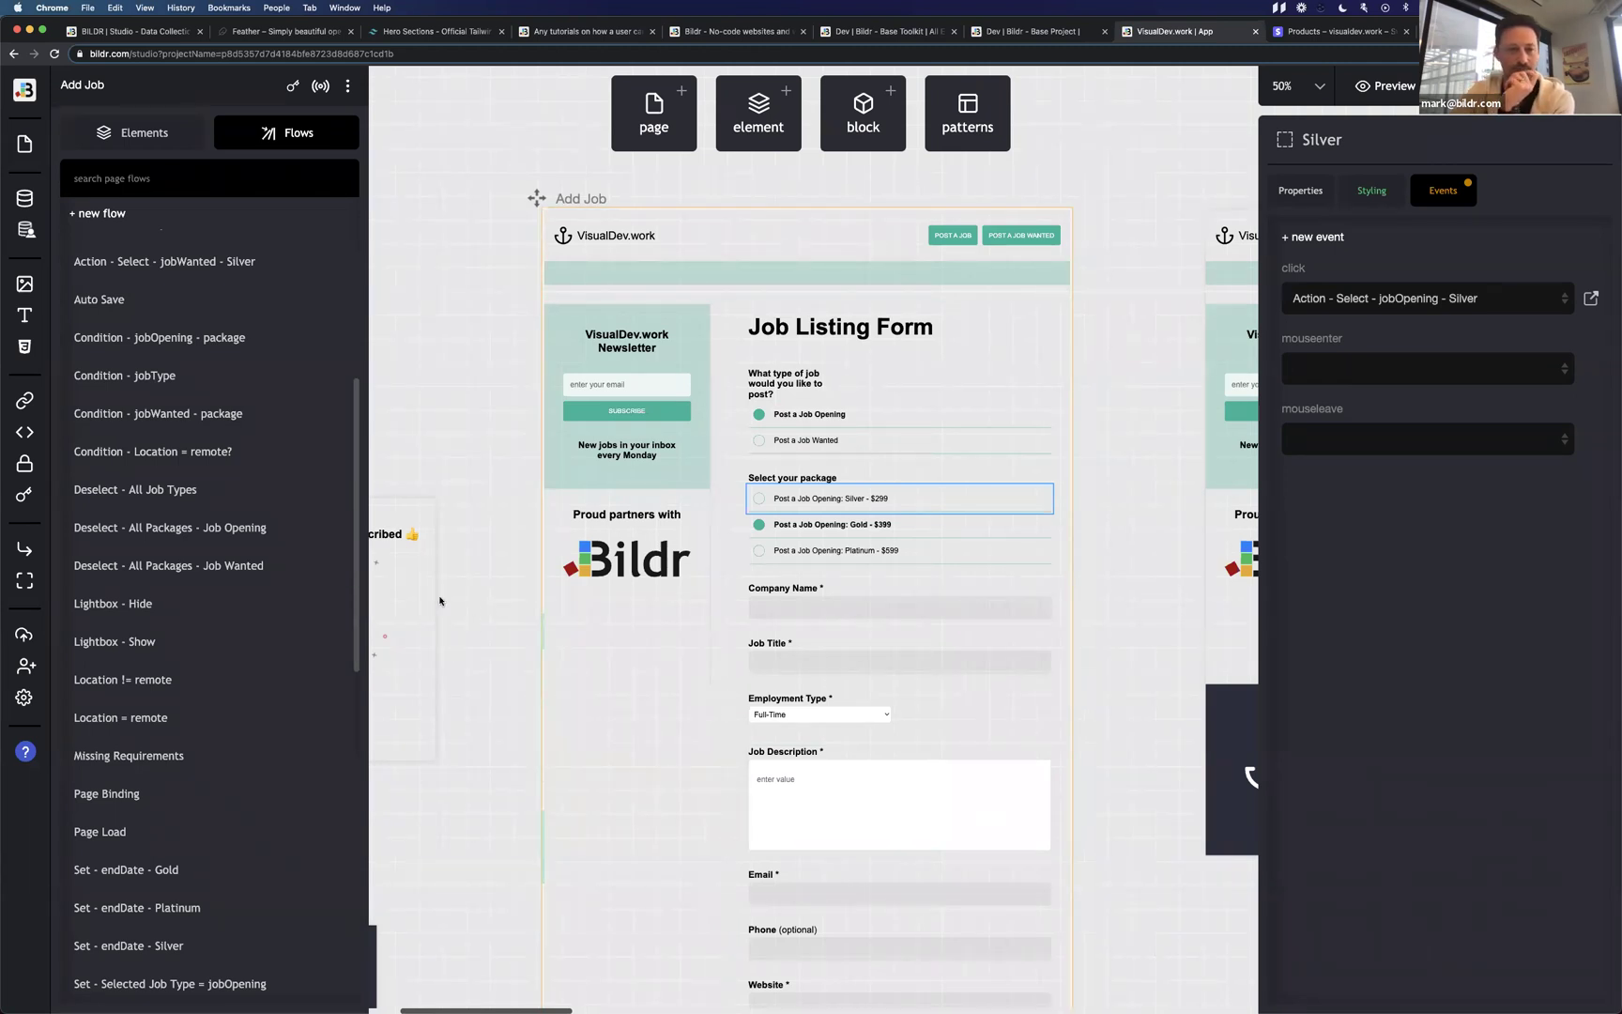
click(152, 182)
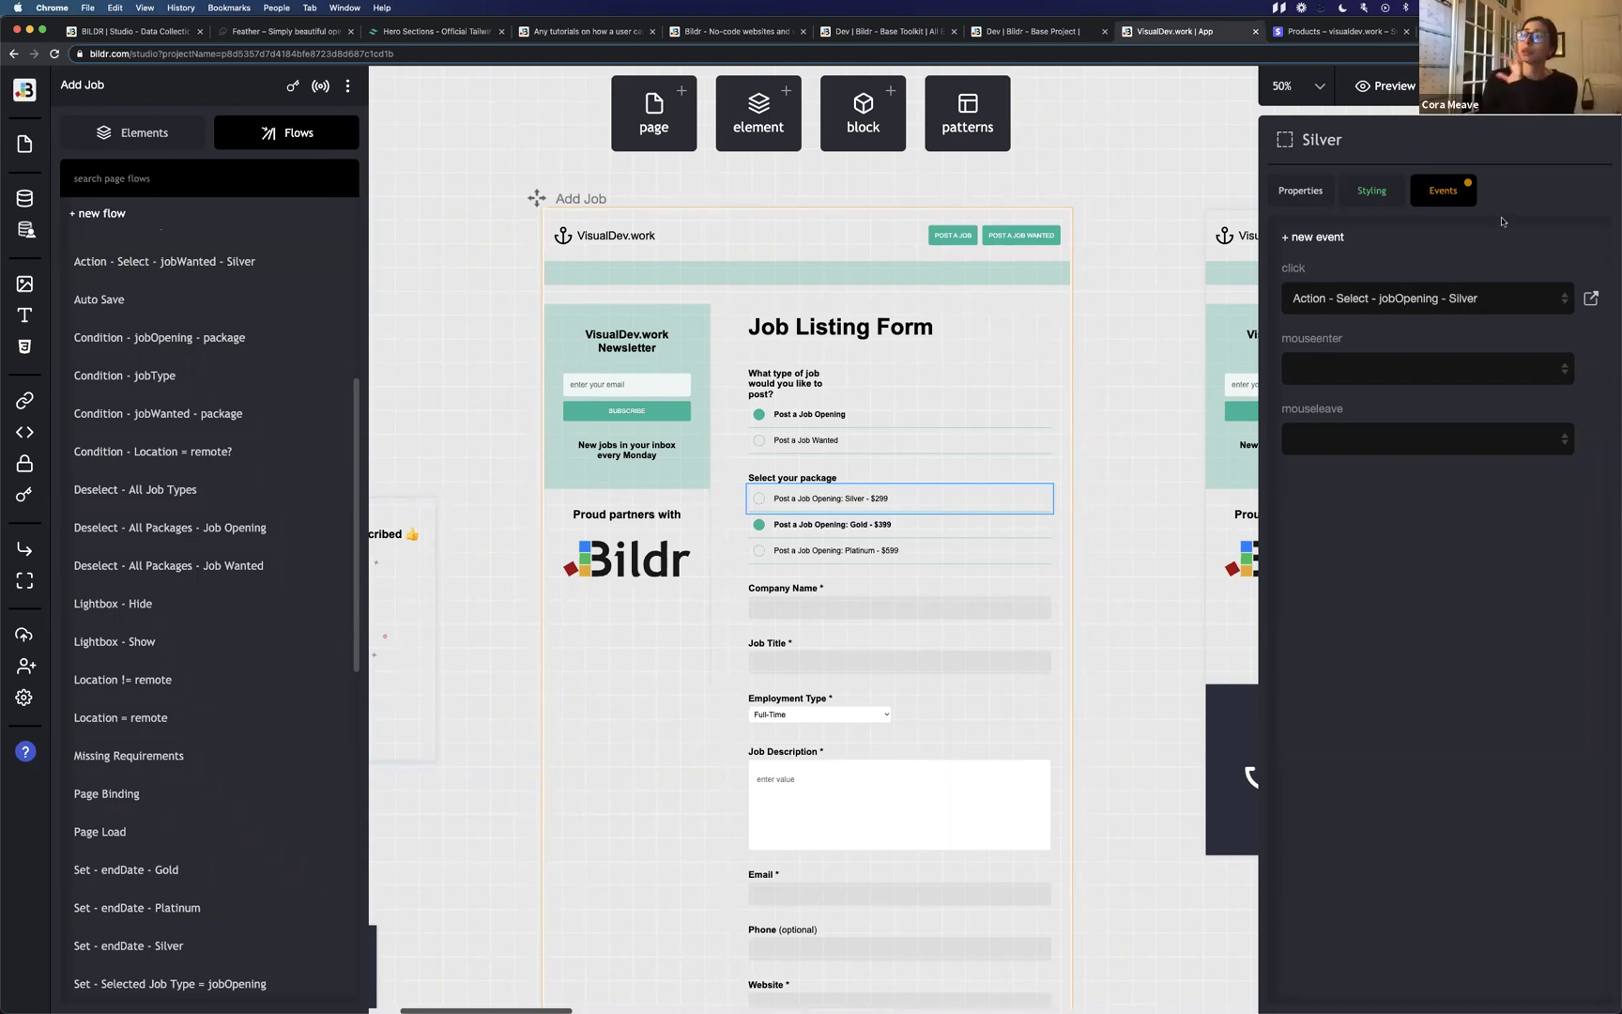
click(1593, 300)
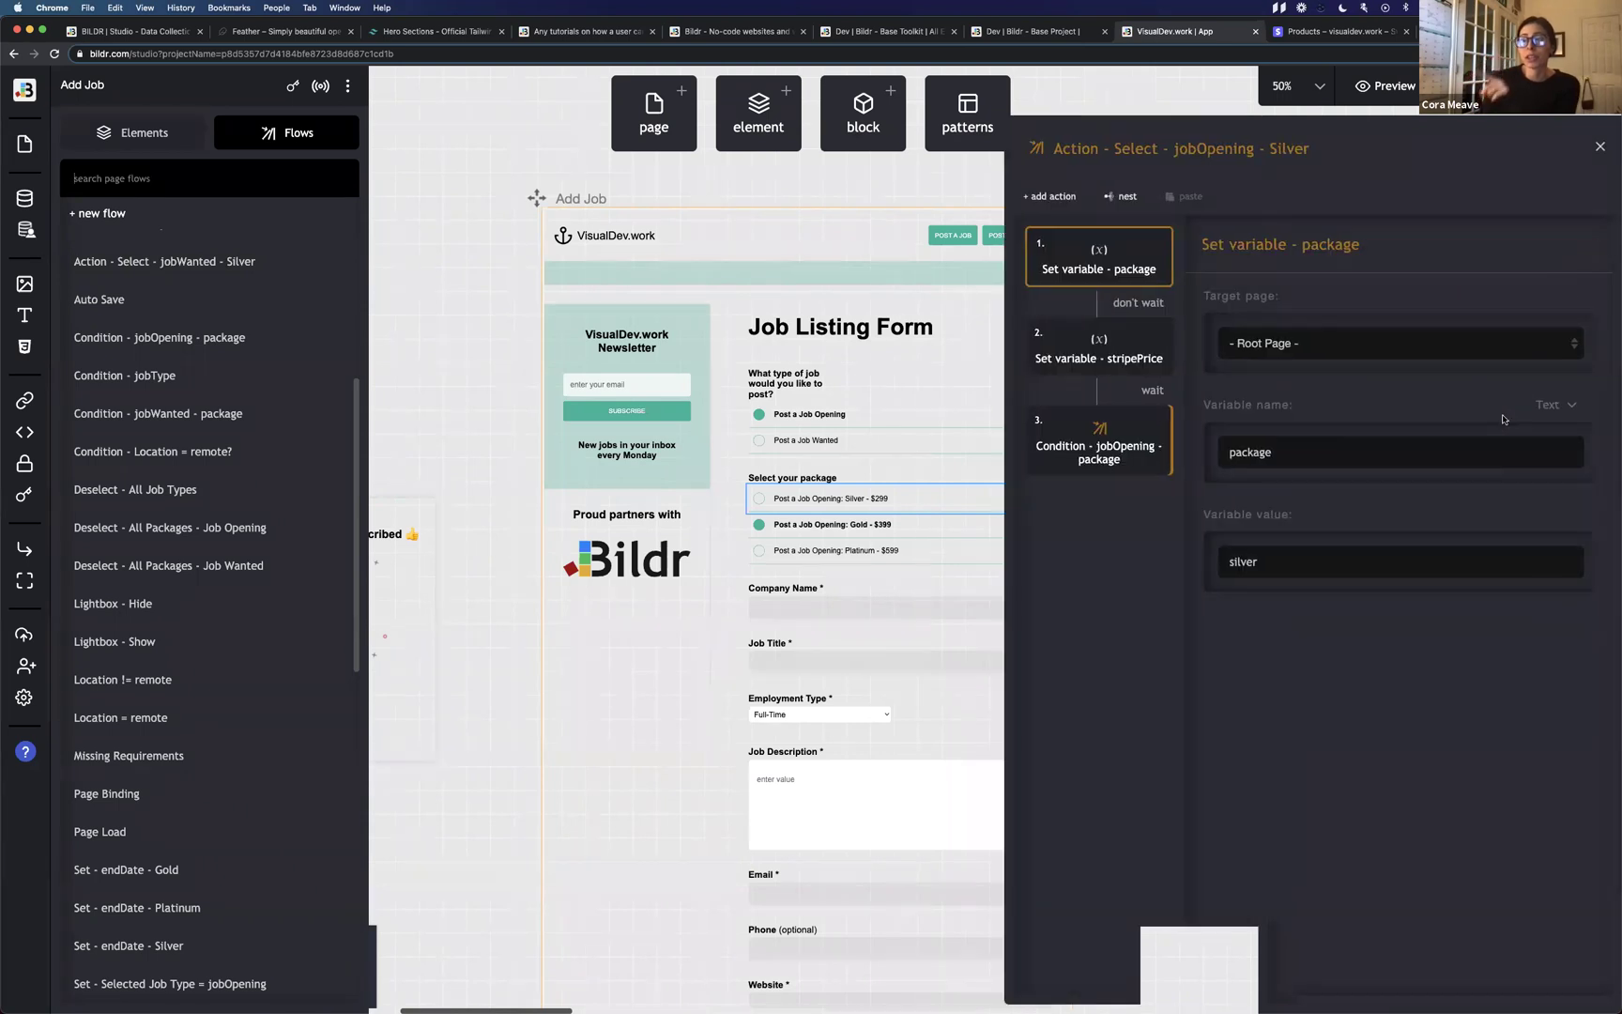
click(1094, 357)
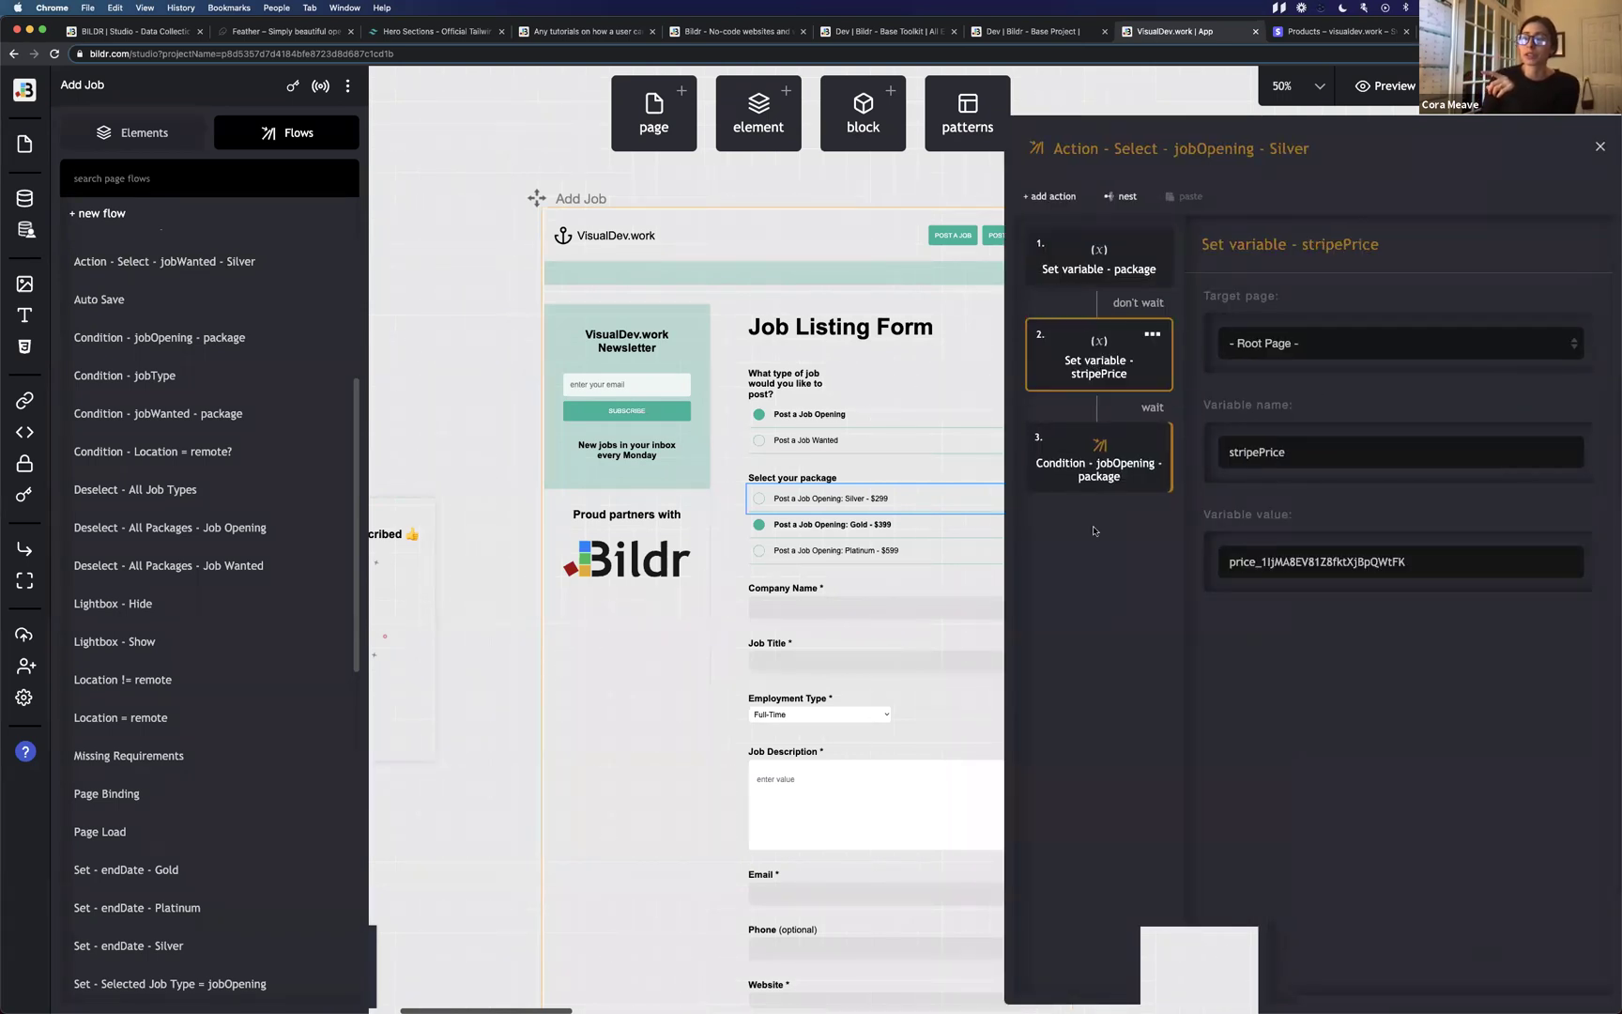
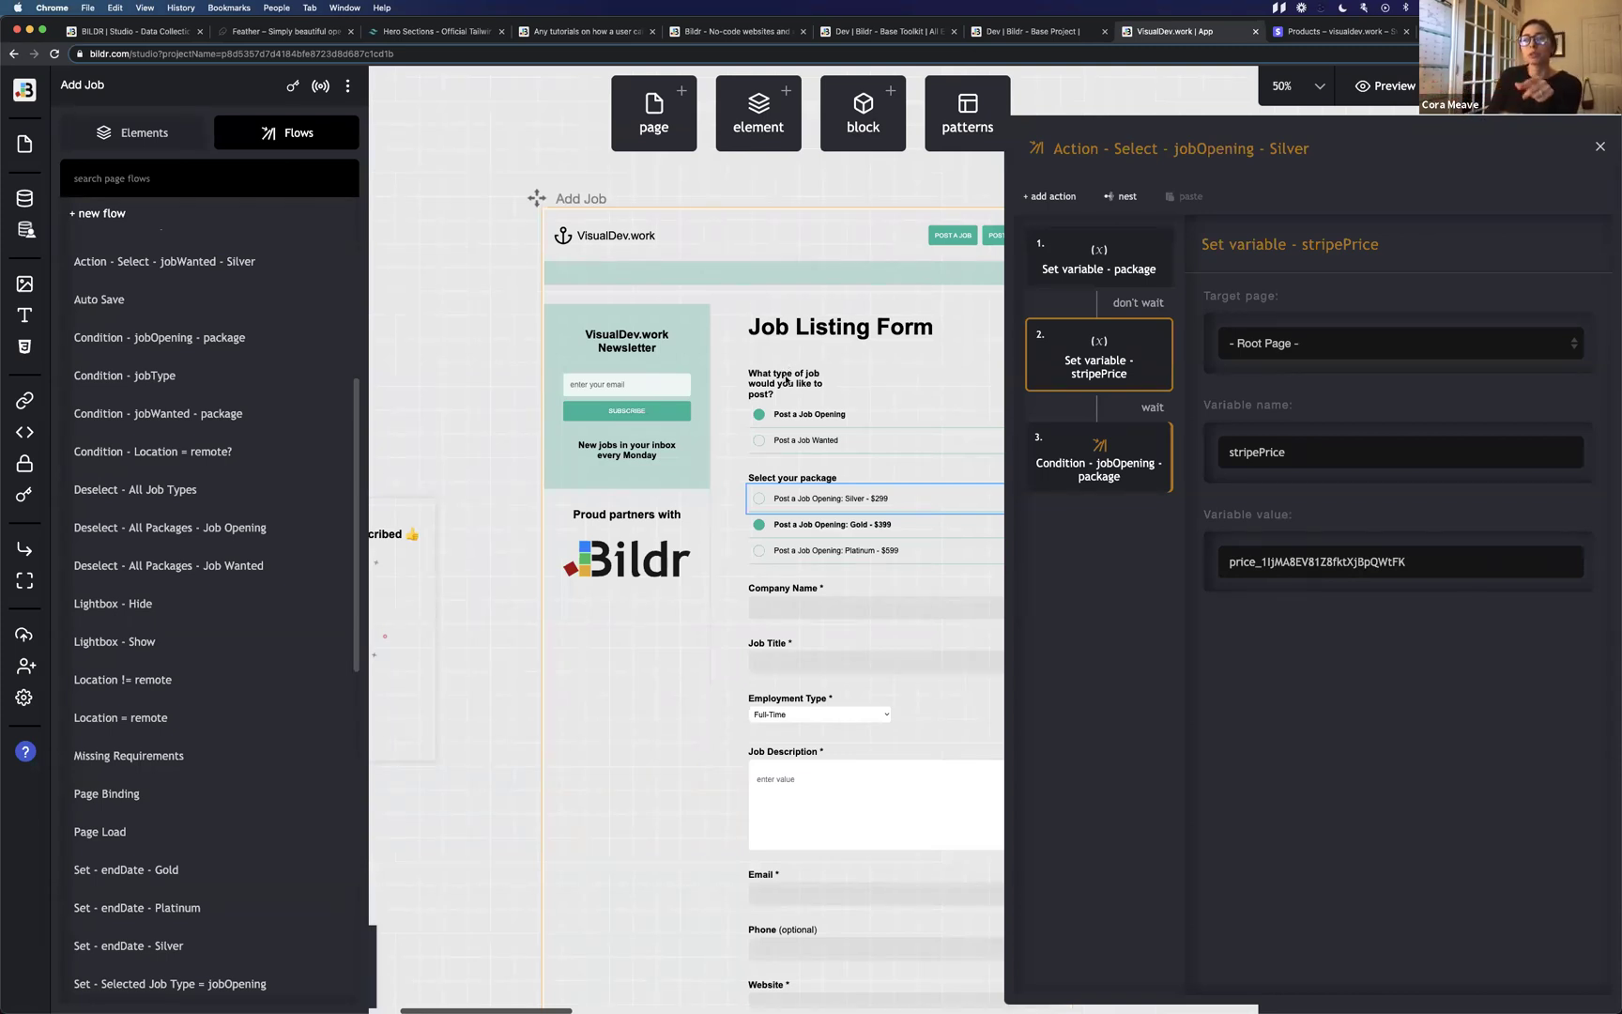
Pan the canvas from the Add Job page to the Visual Developers job listings page and its job cards.
scroll(787, 378, left, 5)
scroll(787, 378, up, 5)
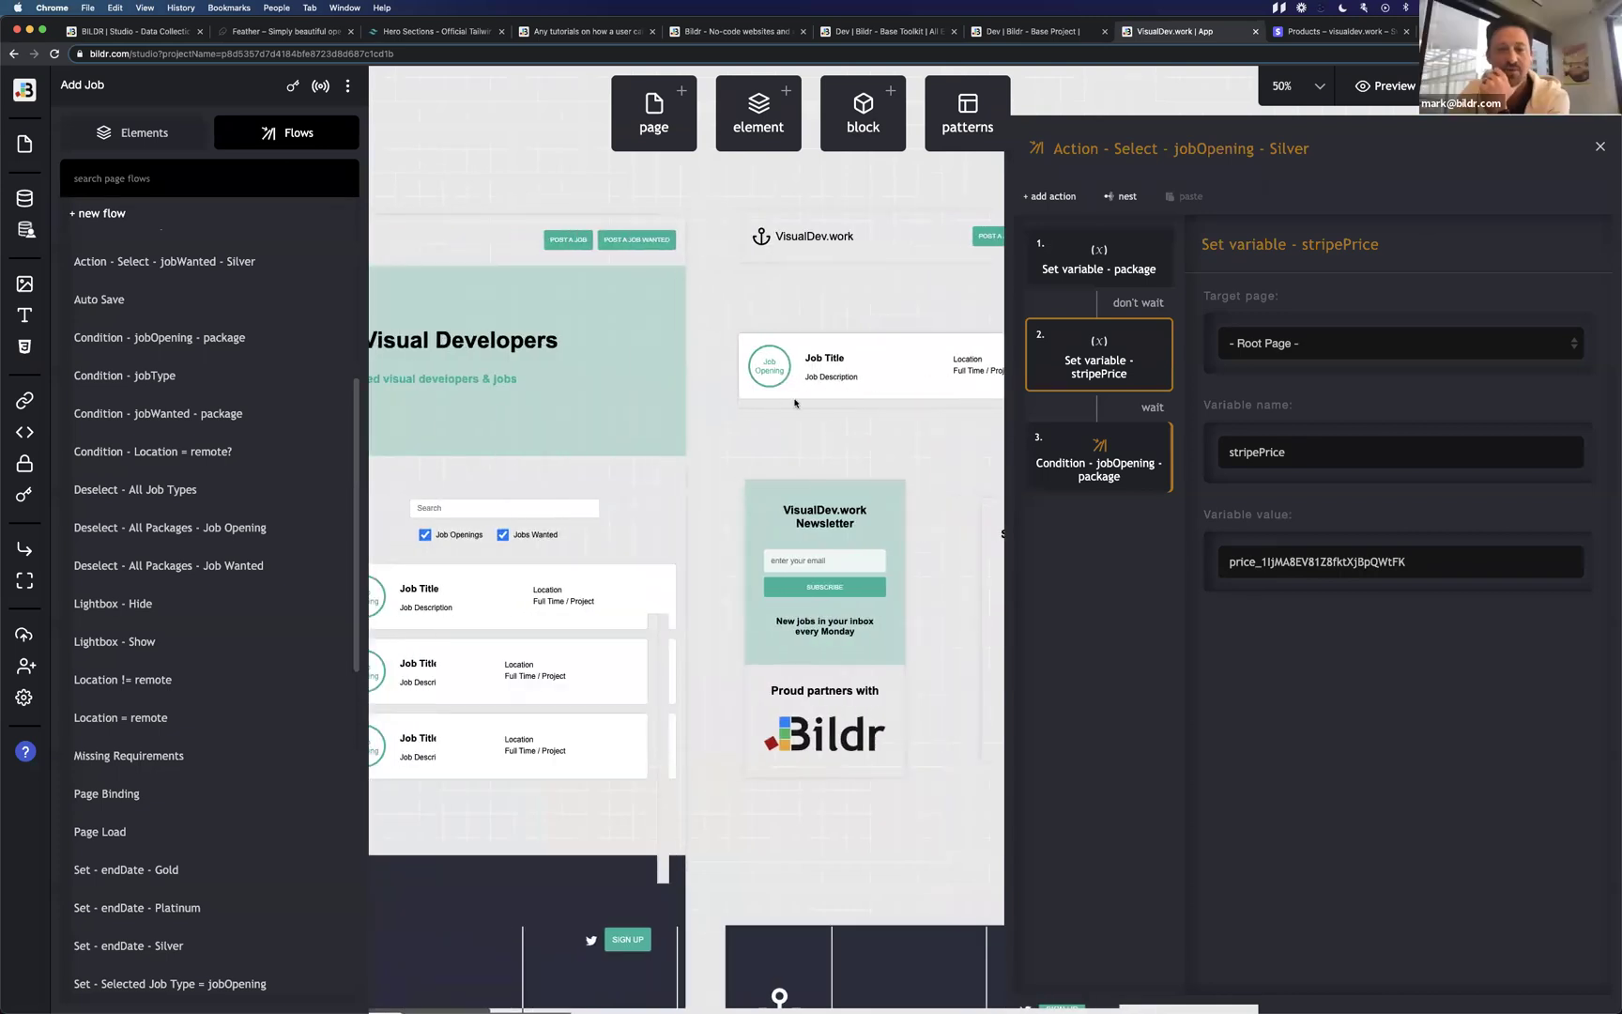
scroll(794, 404, right, 3)
Select the Job Row and open the Page Load flow from the flows list.
click(668, 343)
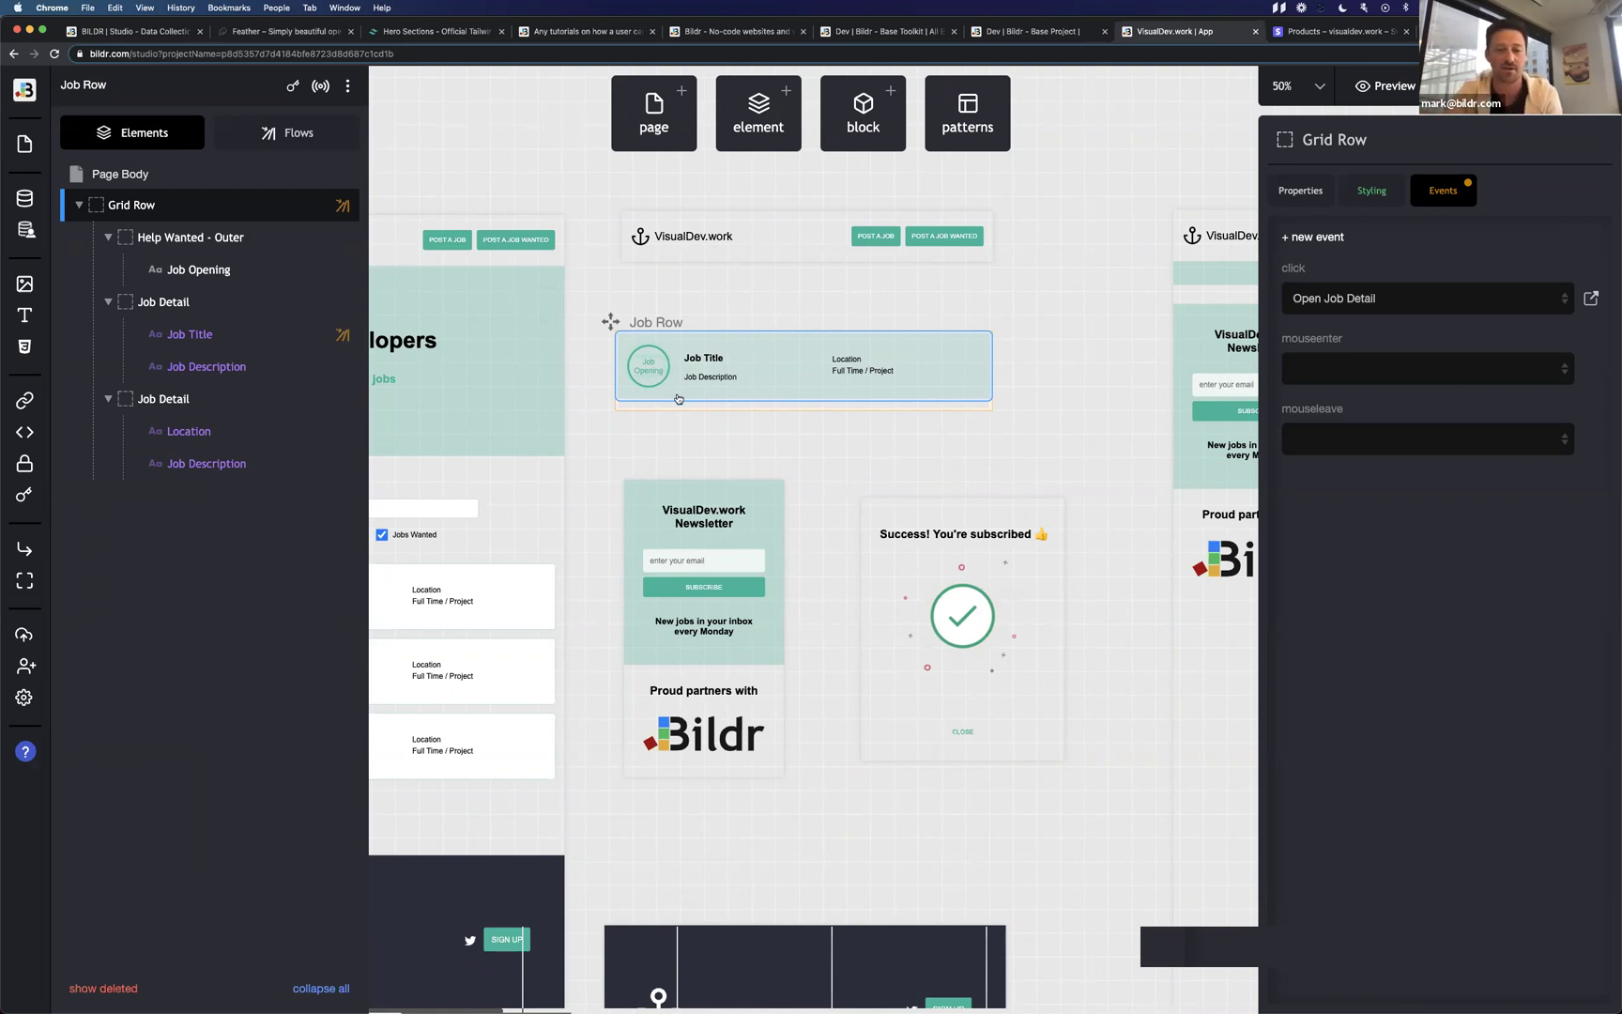
click(300, 138)
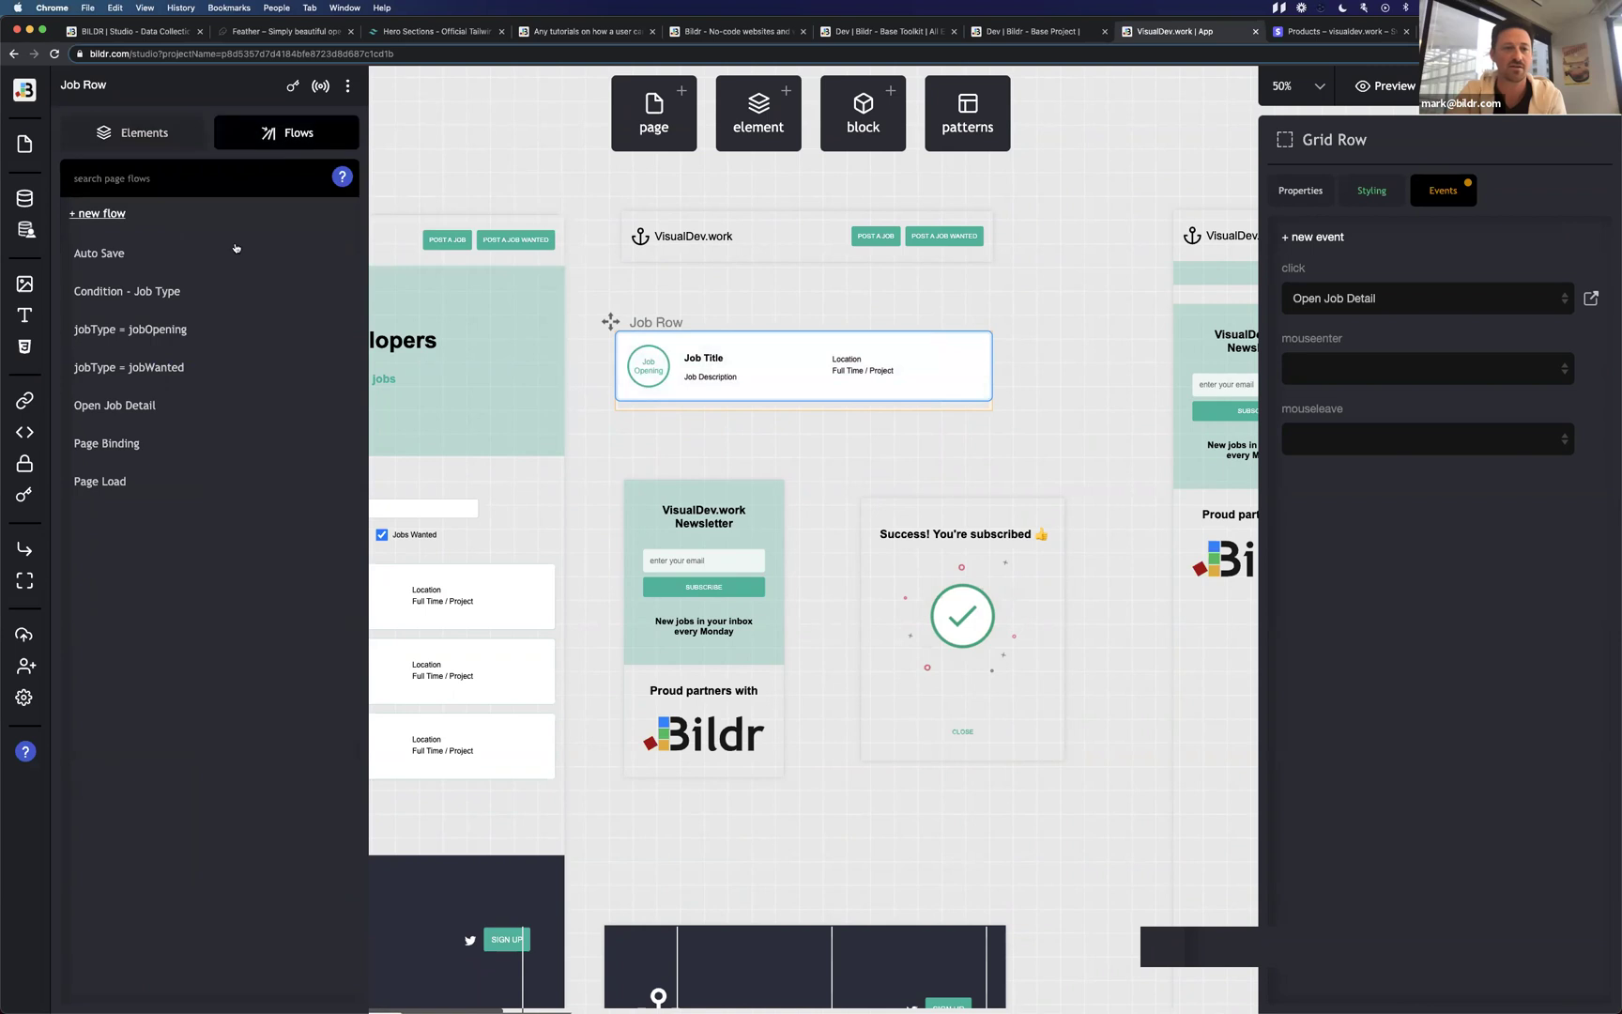
click(193, 483)
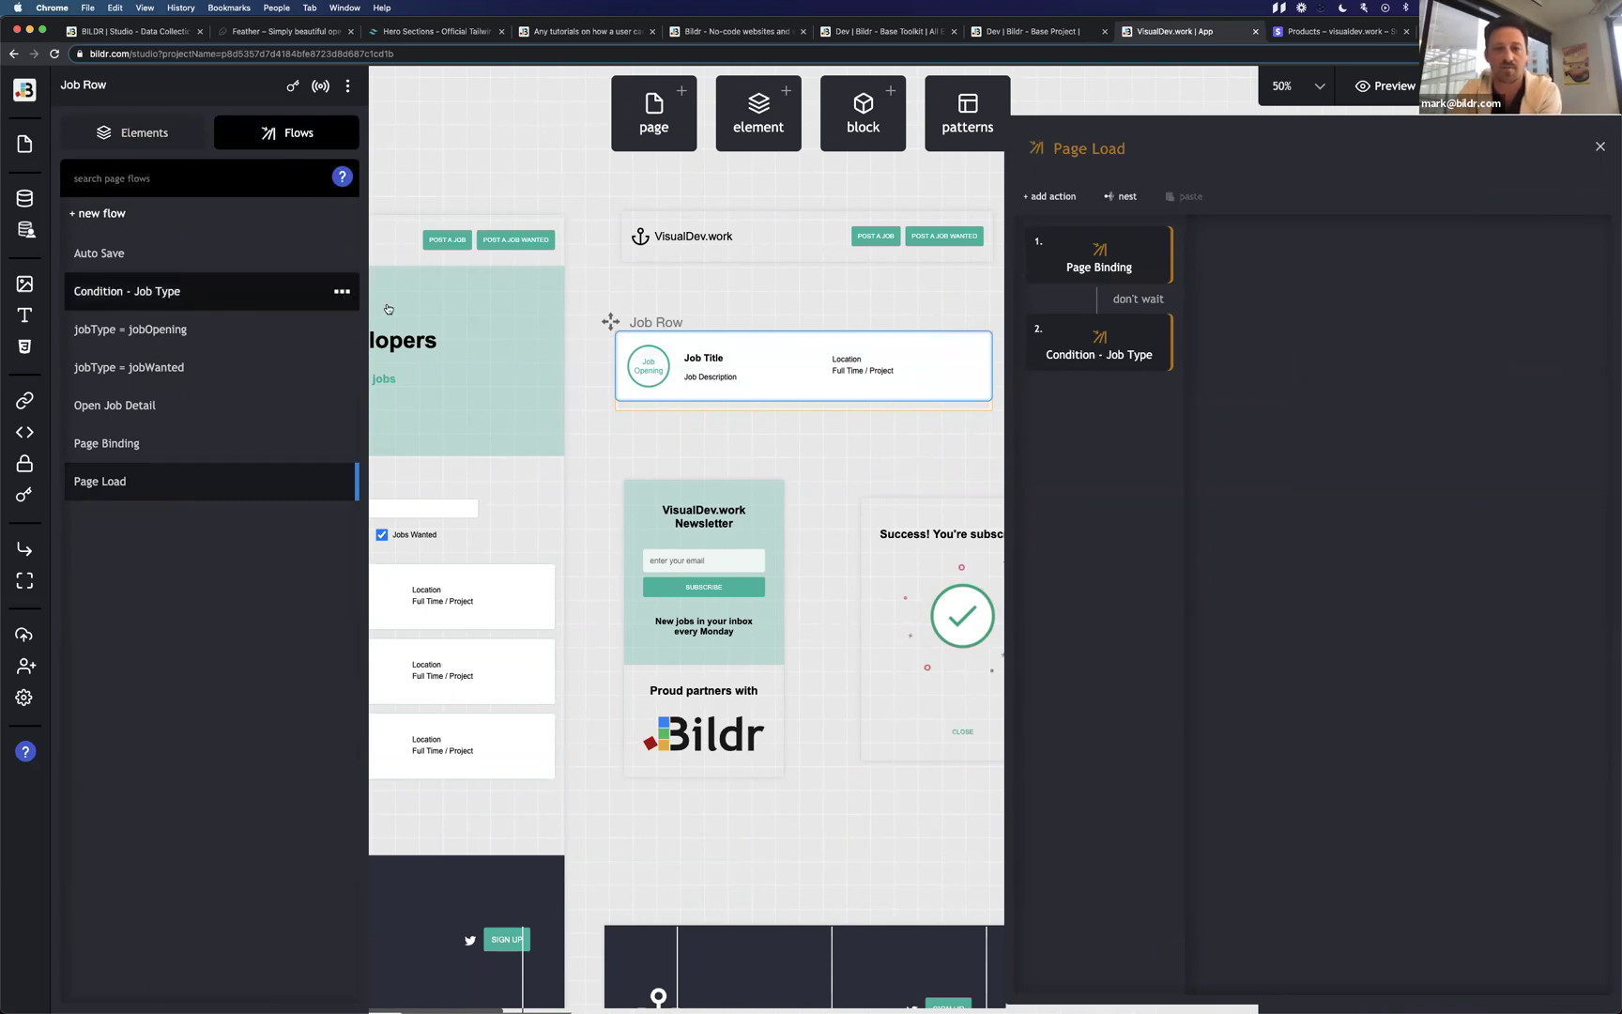
Follow Condition - Job Type into the jobType = jobWanted flow, which sets Job Opening to 'Job Wanted'.
click(1096, 340)
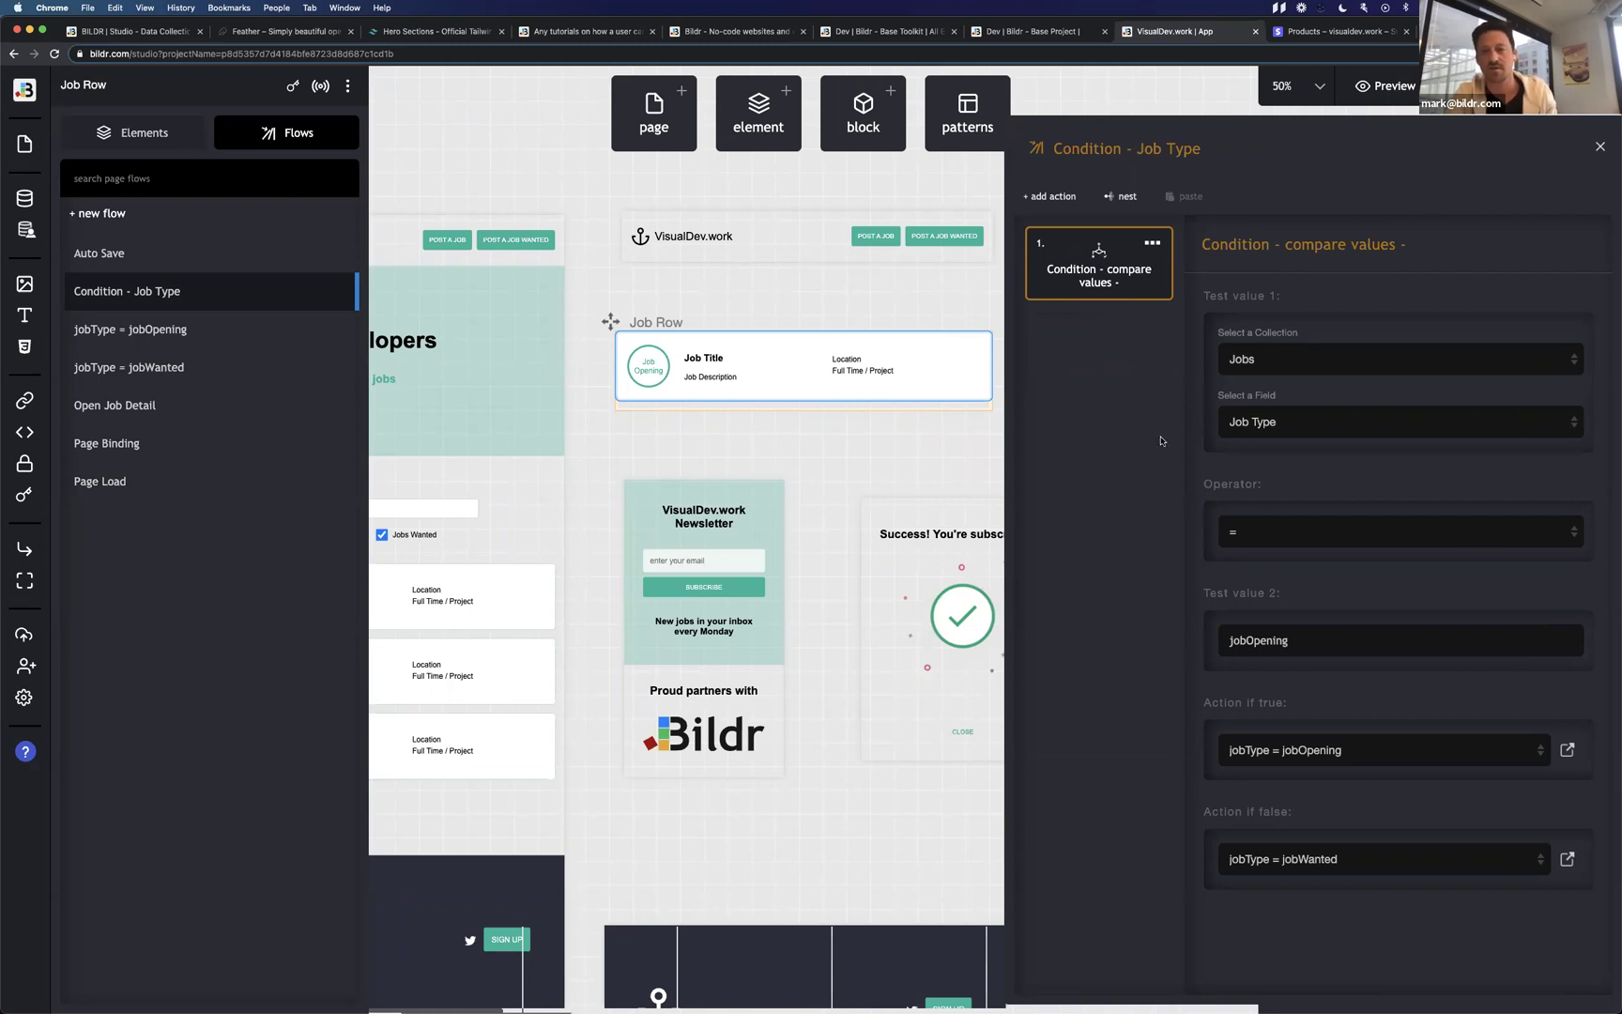
mouse_move(1250, 330)
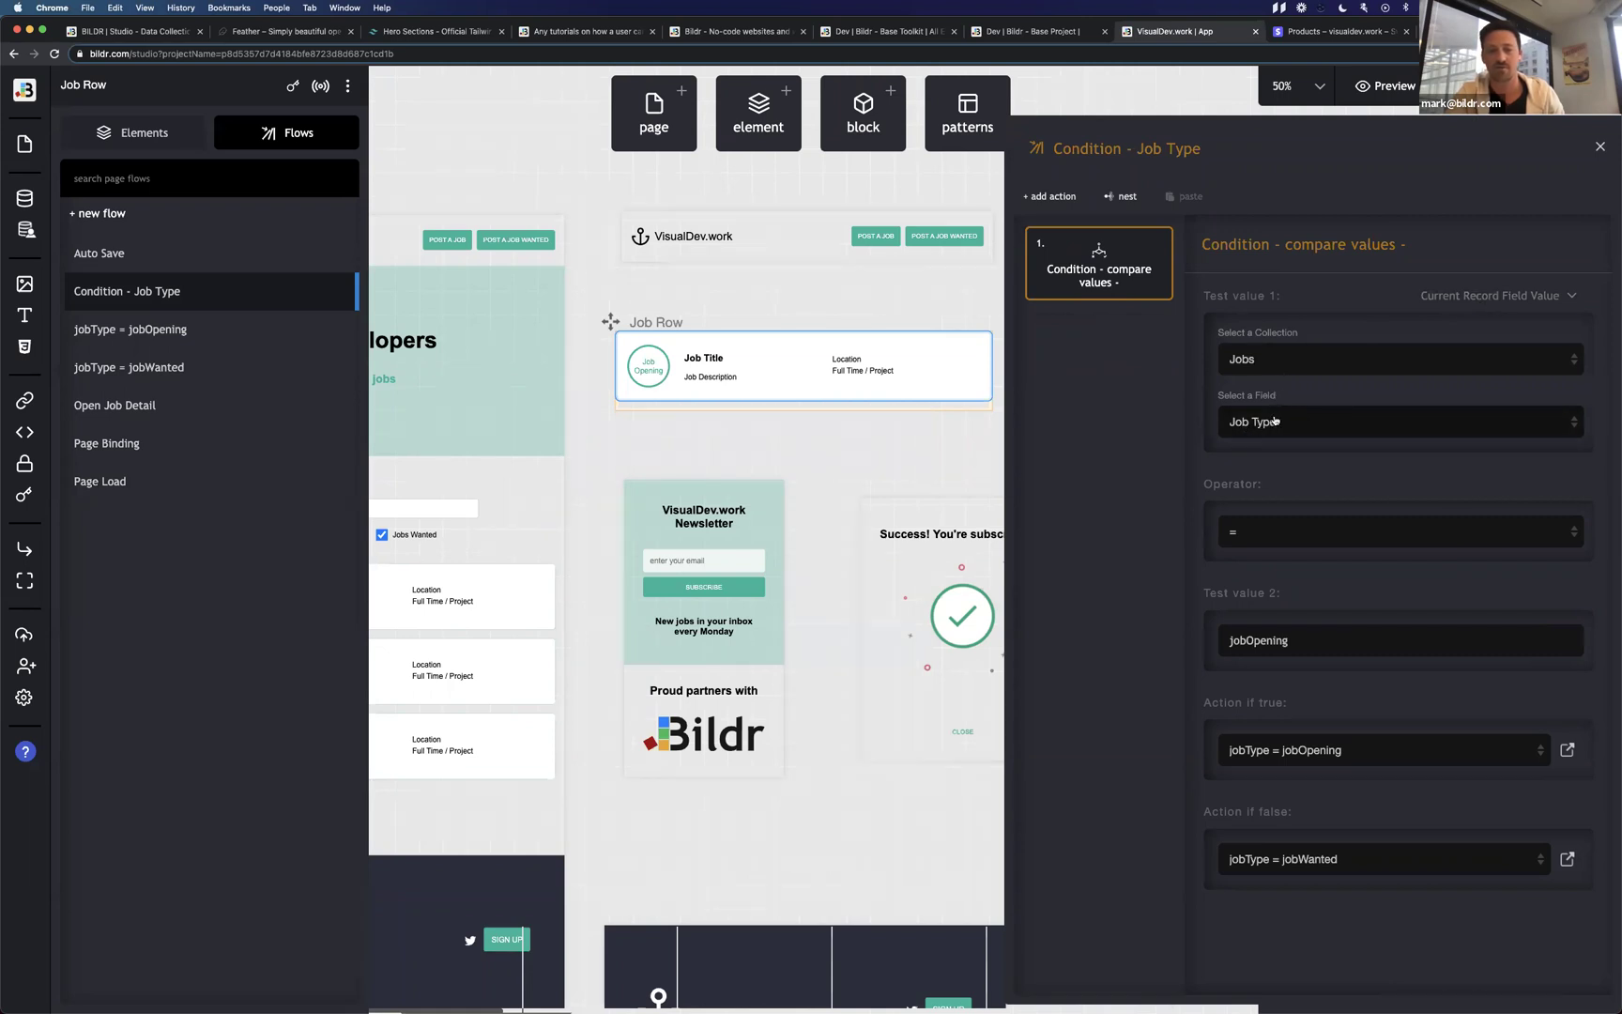
mouse_move(1271, 639)
mouse_move(1289, 746)
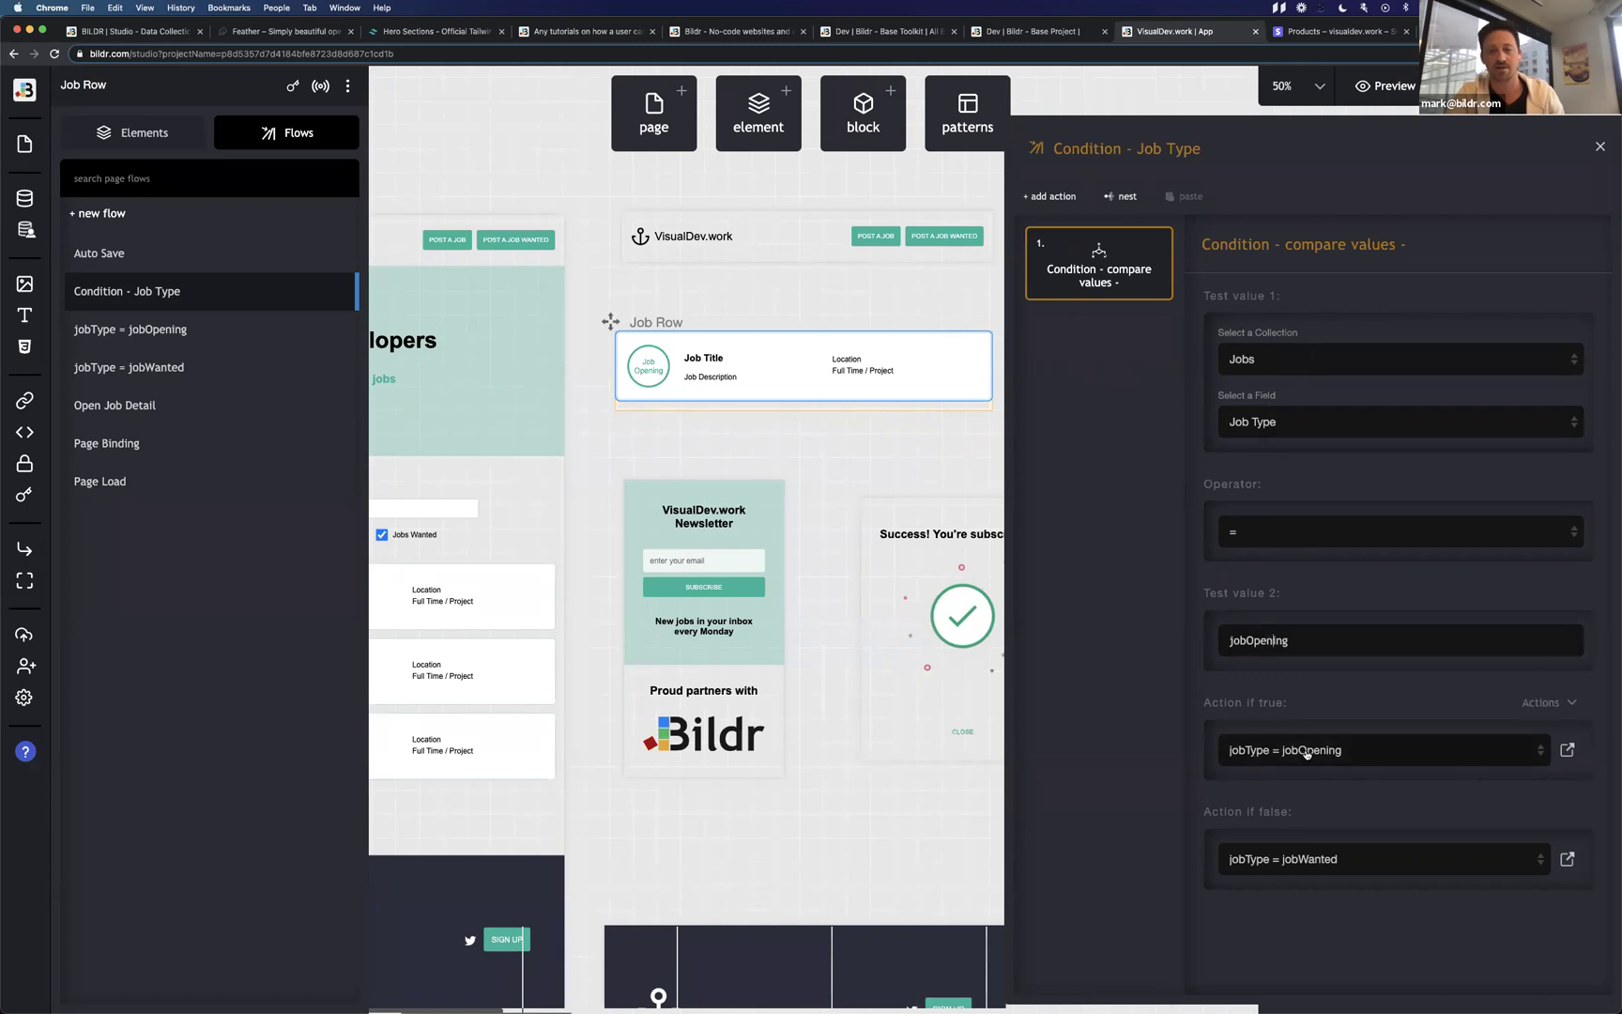
mouse_move(1319, 863)
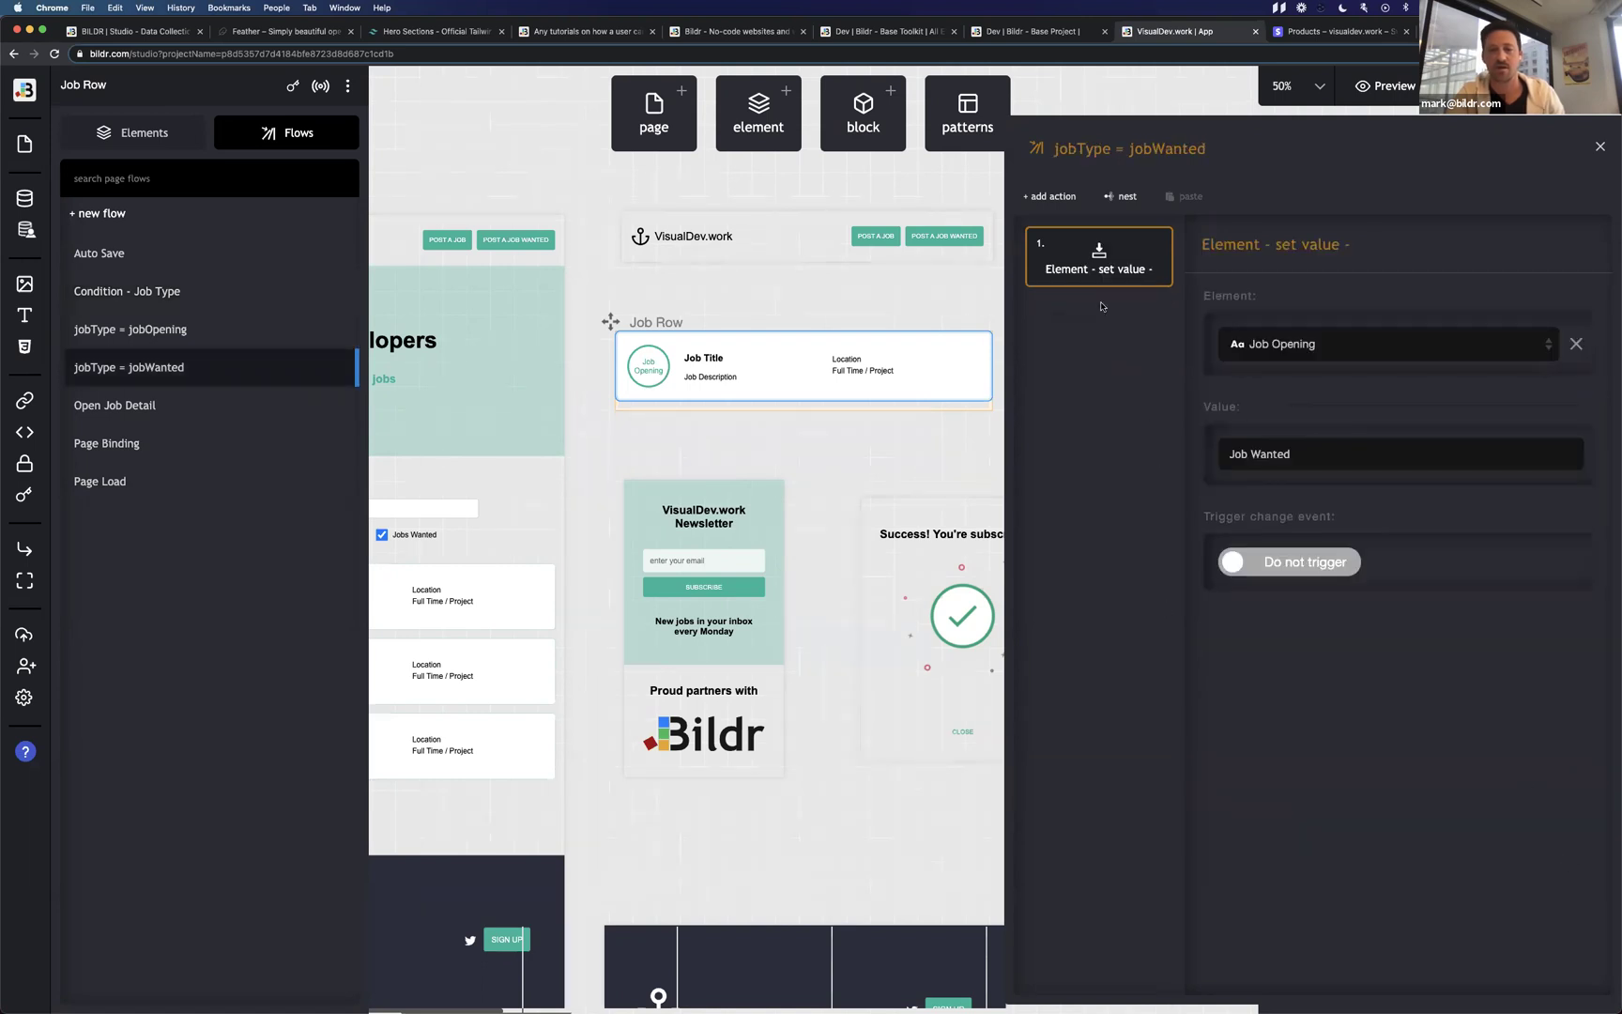
triple_click(1299, 457)
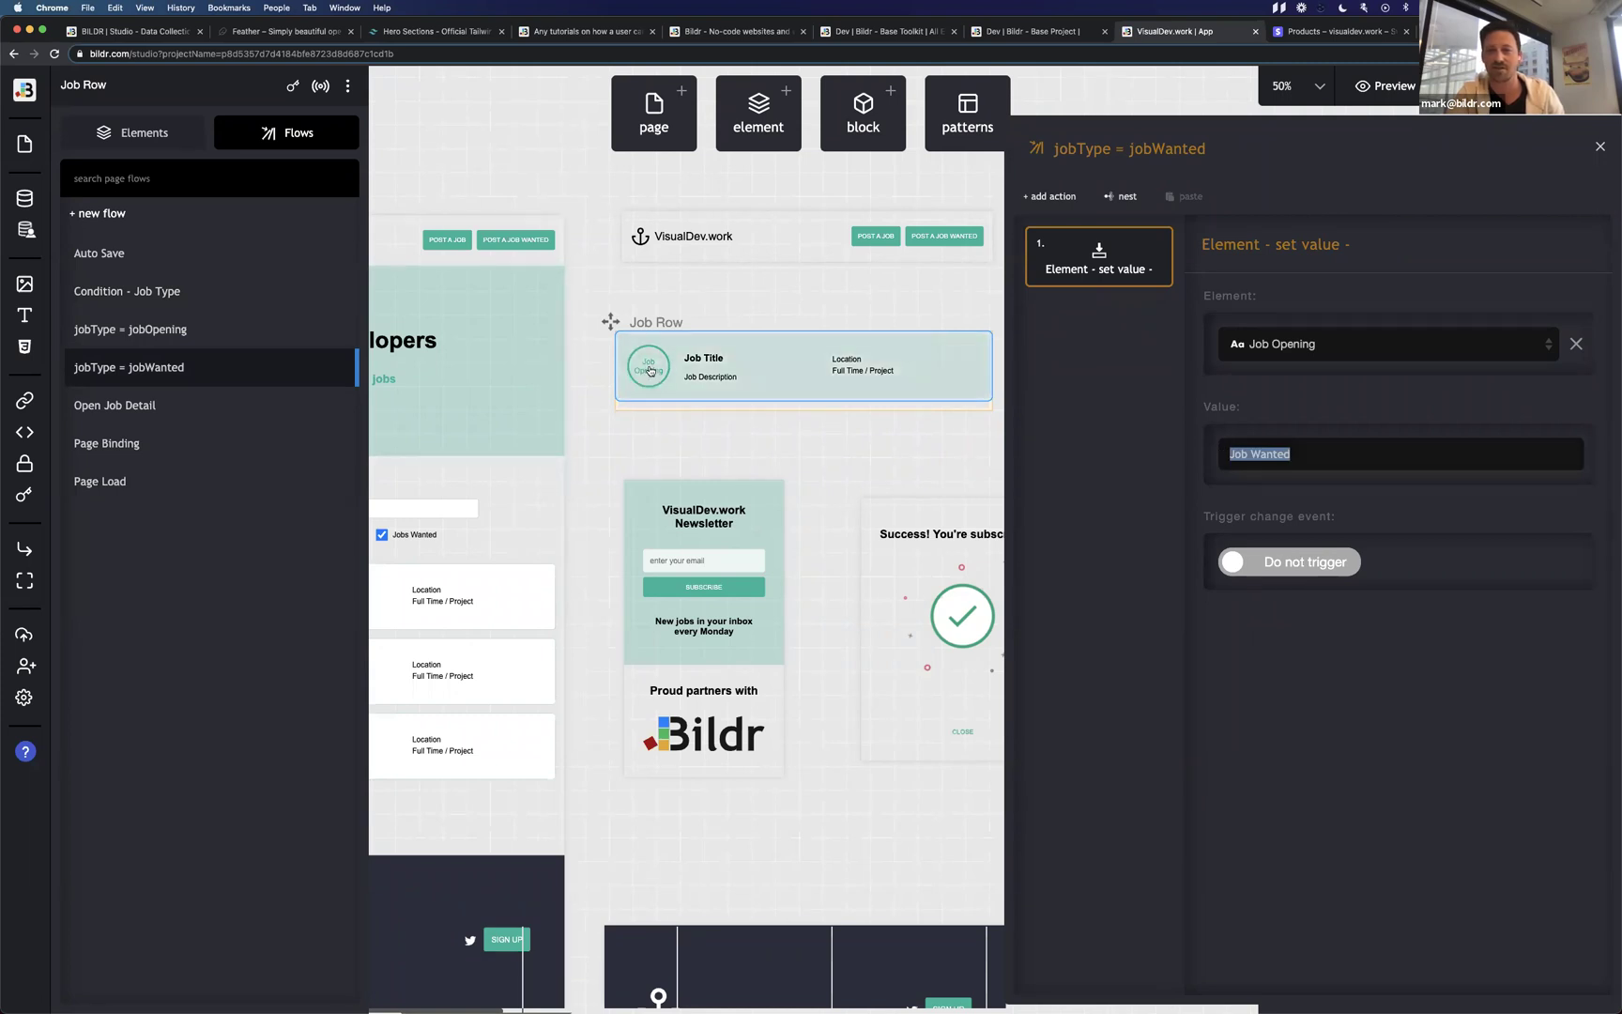
click(1278, 454)
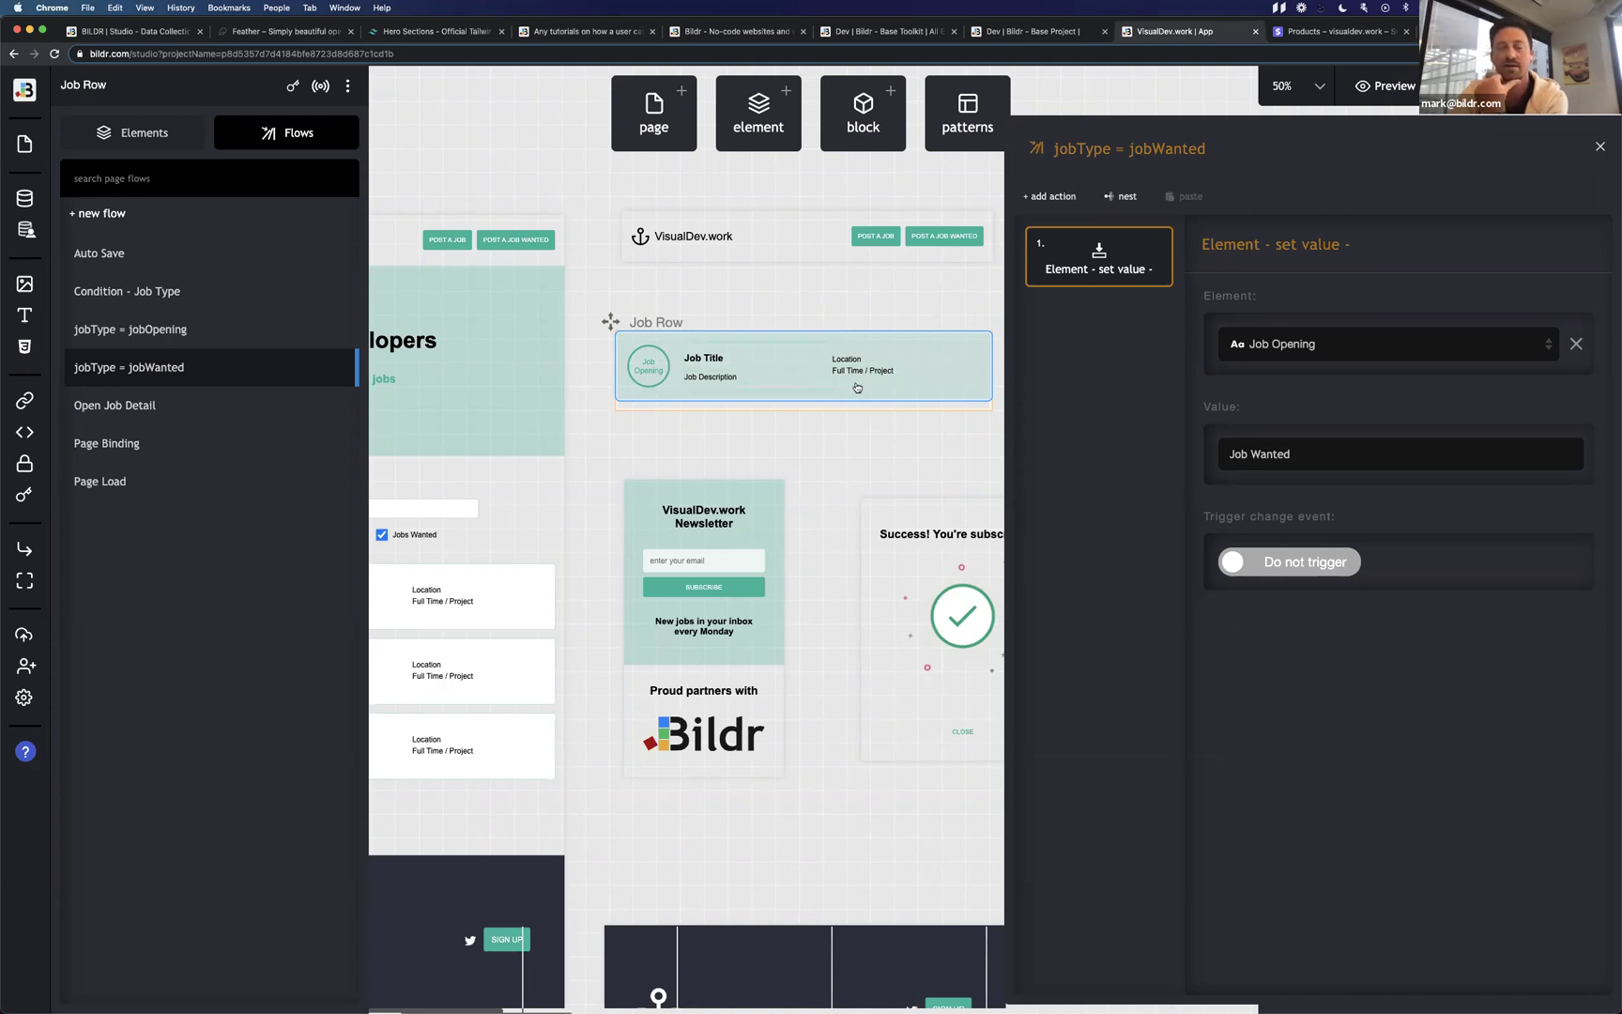
On the live post-a-job form, set Location to In Office to reveal the city field.
key(ctrl+Right)
scroll(717, 549, down, 5)
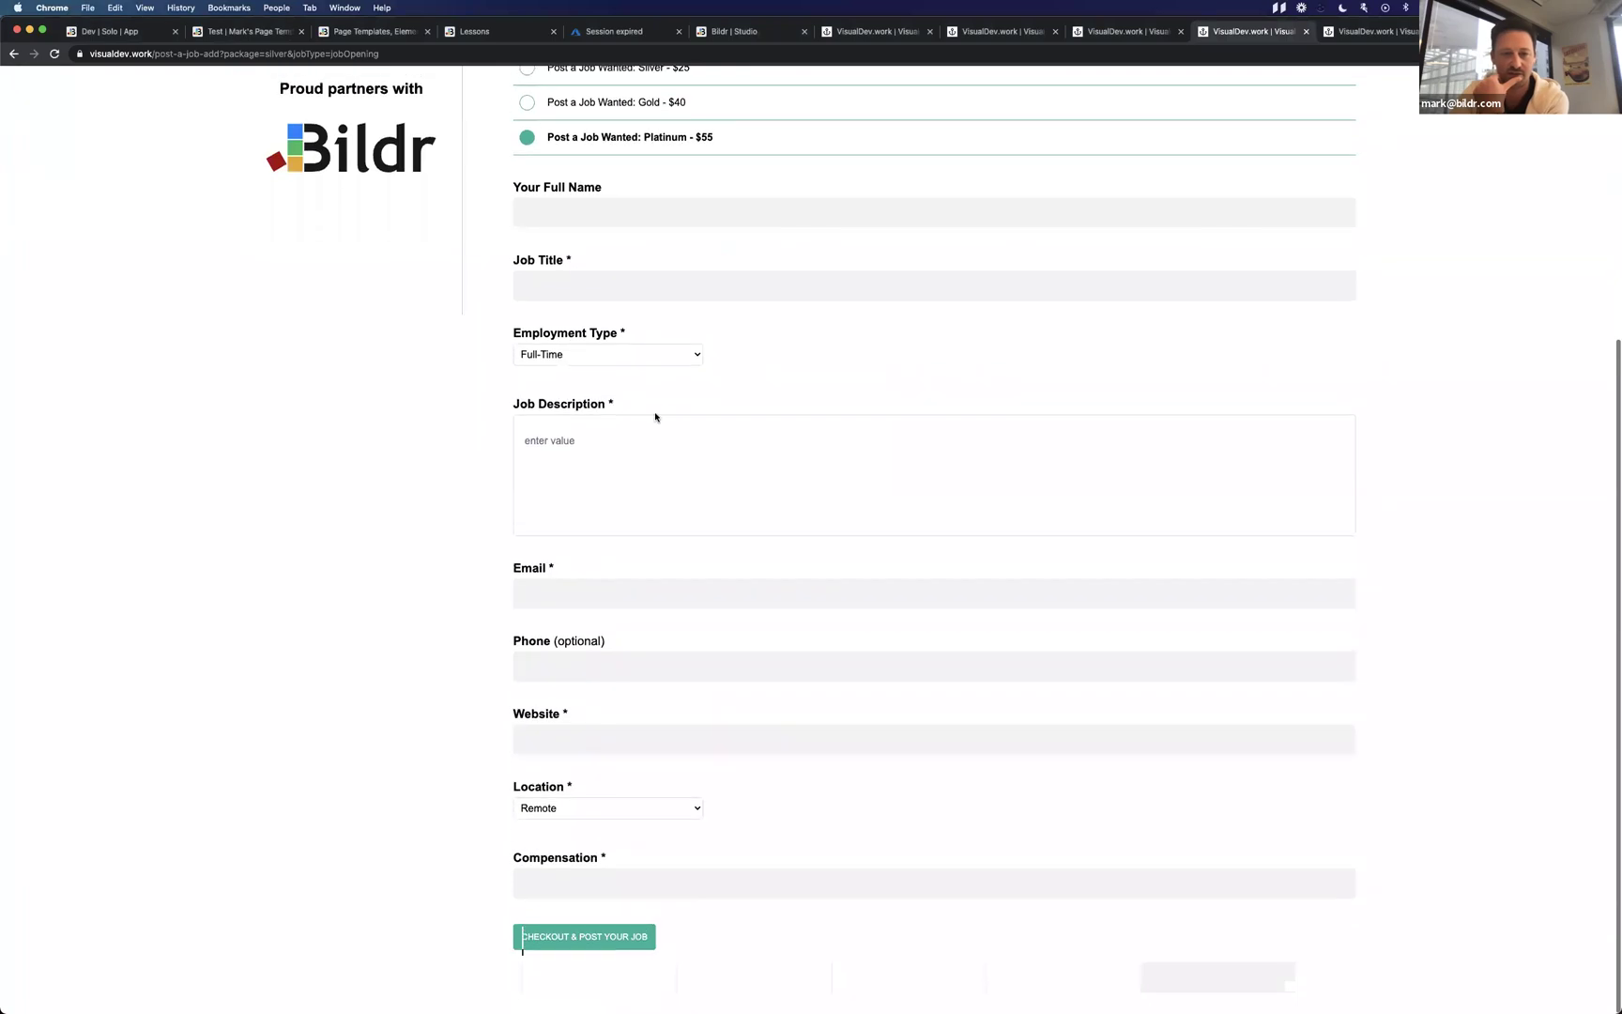
click(626, 811)
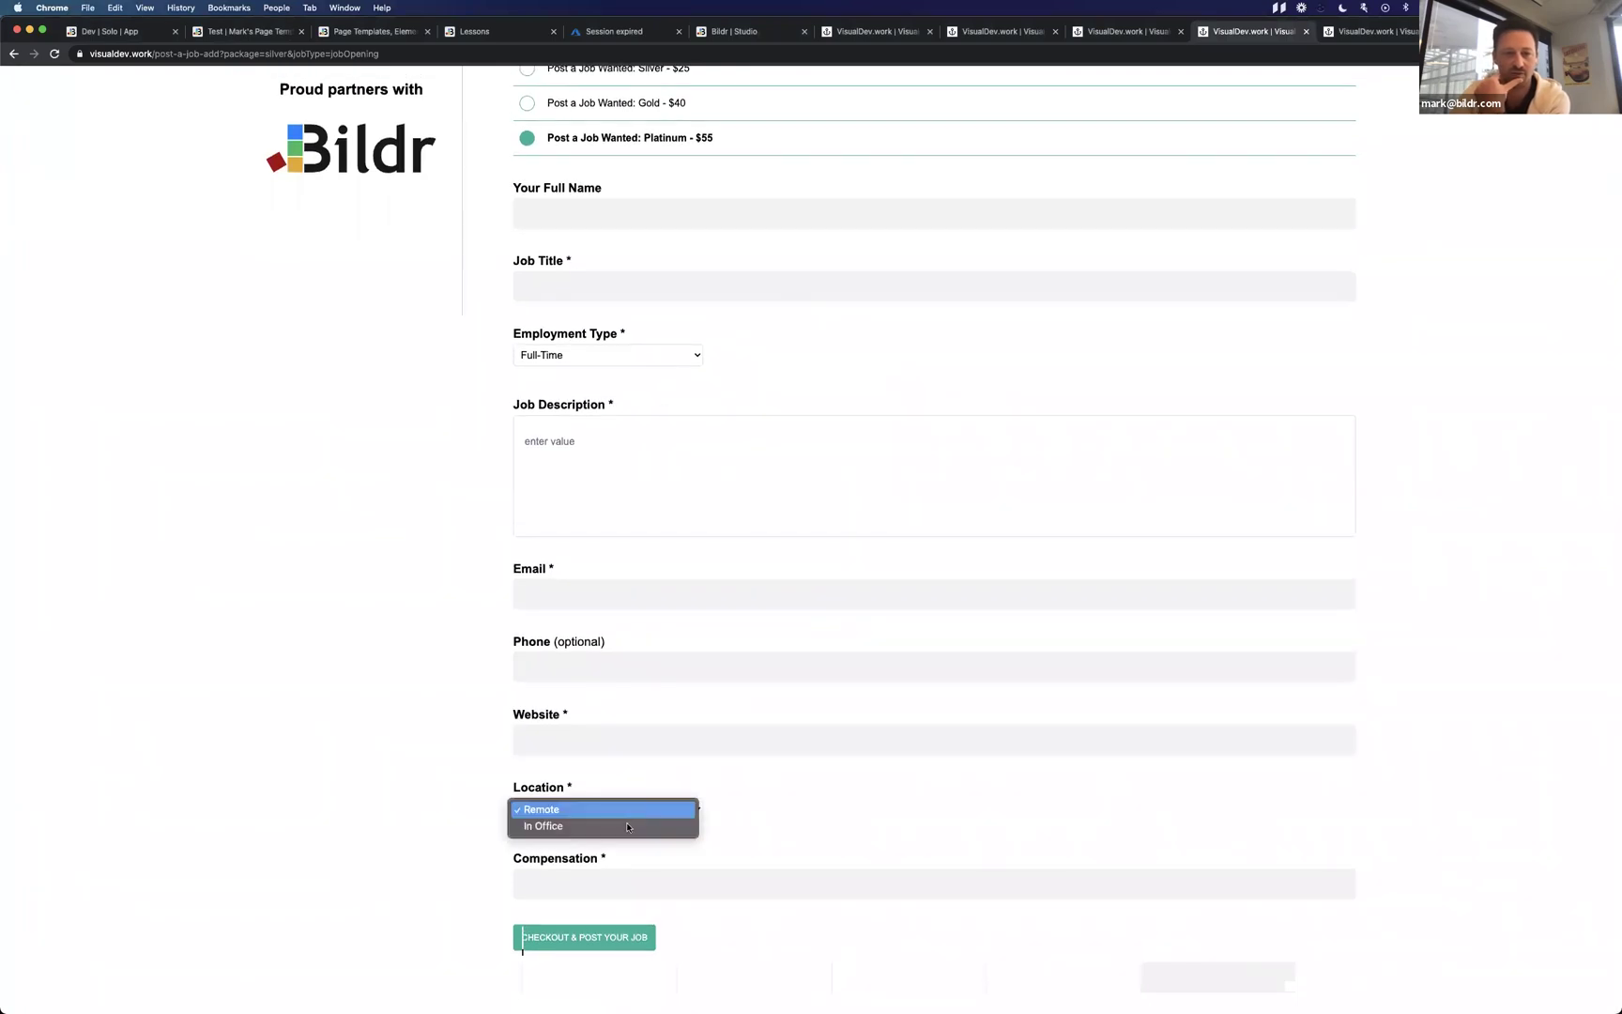
click(627, 826)
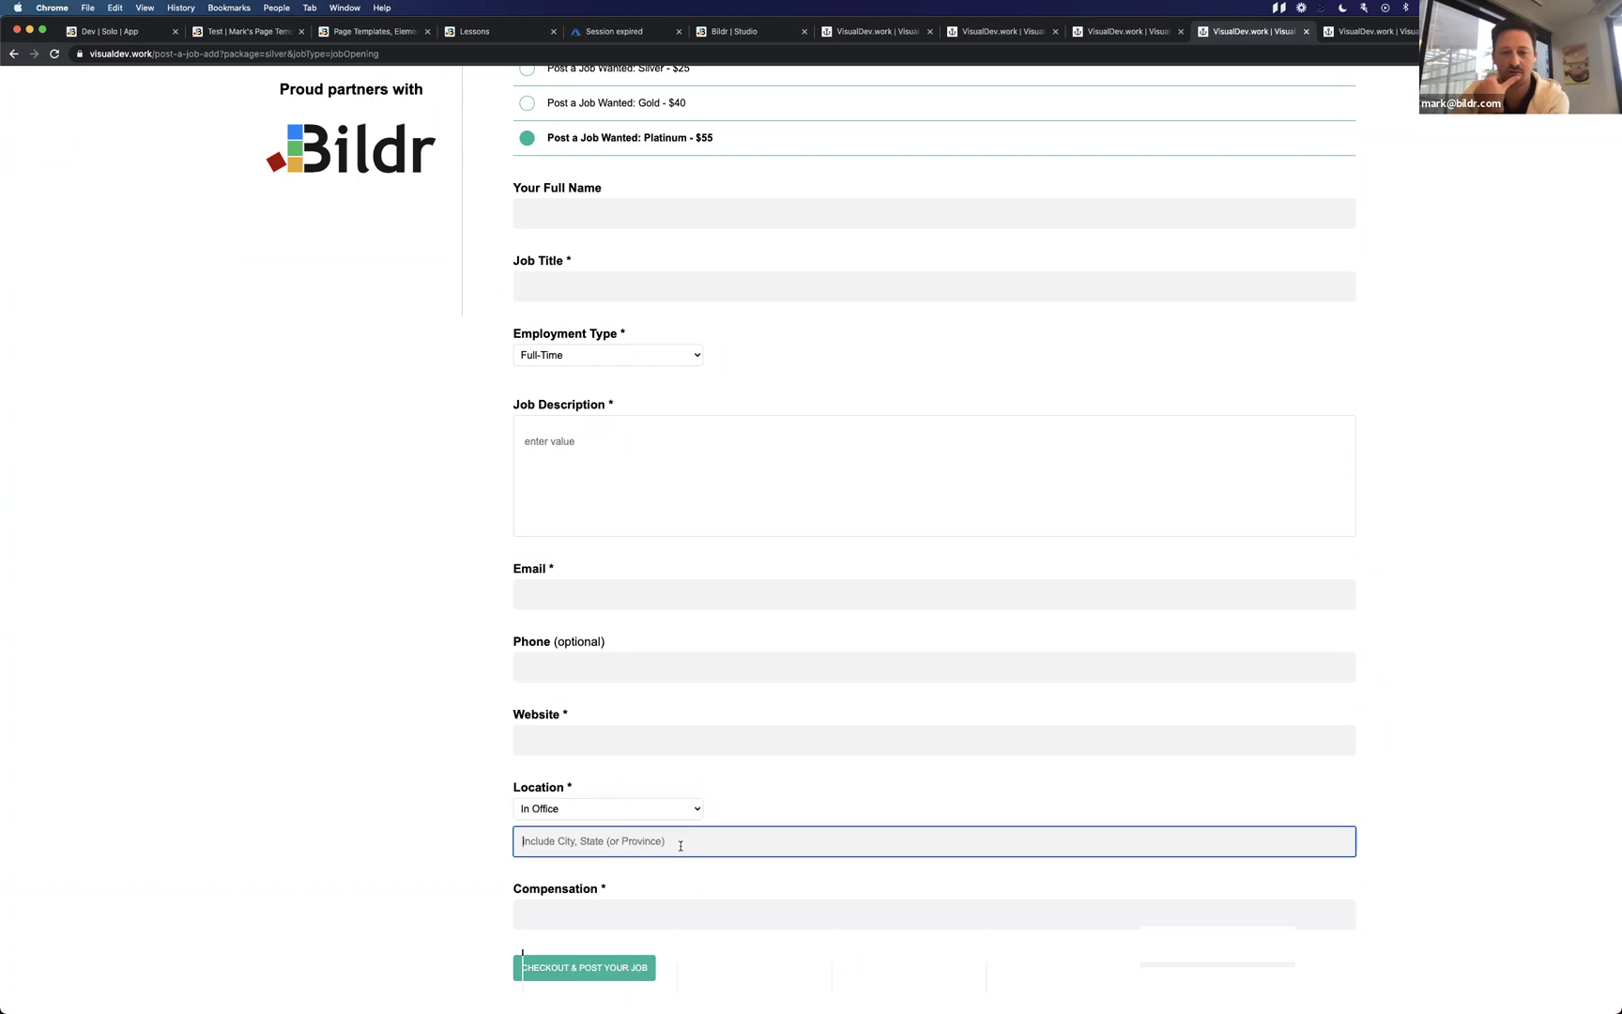
click(640, 809)
click(640, 807)
Test autofill in the city field, reset Location to Remote, and return to Bildr.
click(644, 841)
text(fdsfsdf)
key(BackSpace)
key(BackSpace)
key(BackSpace)
key(BackSpace)
key(BackSpace)
key(BackSpace)
key(BackSpace)
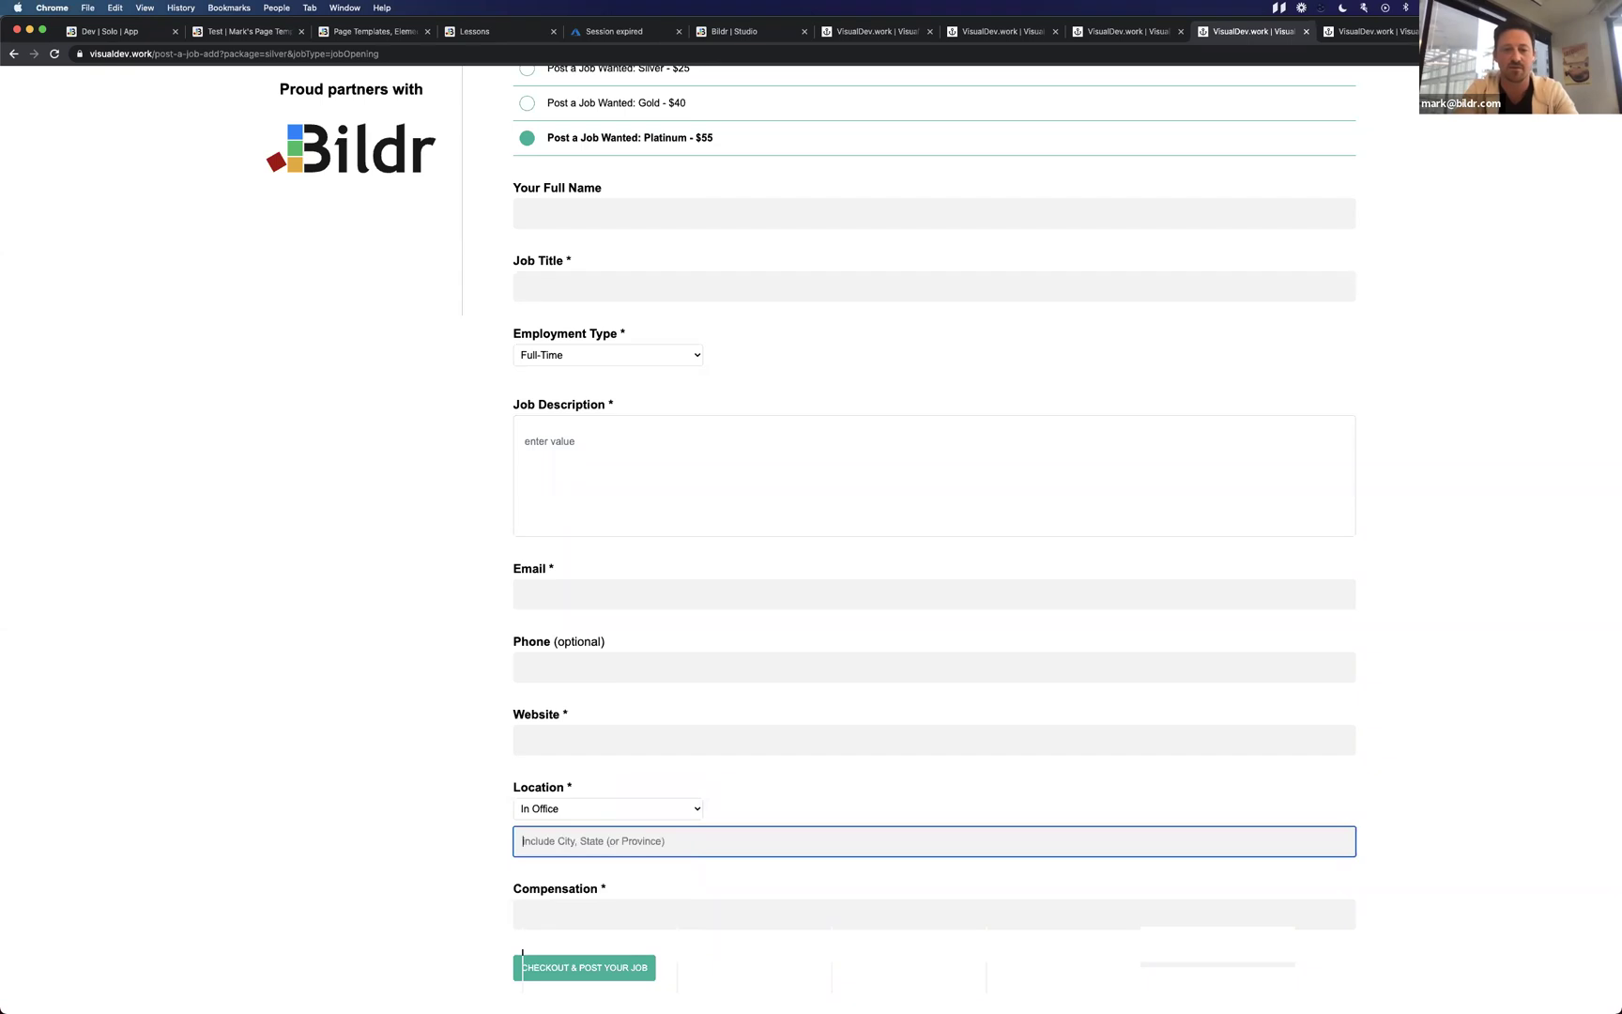
click(612, 853)
click(605, 873)
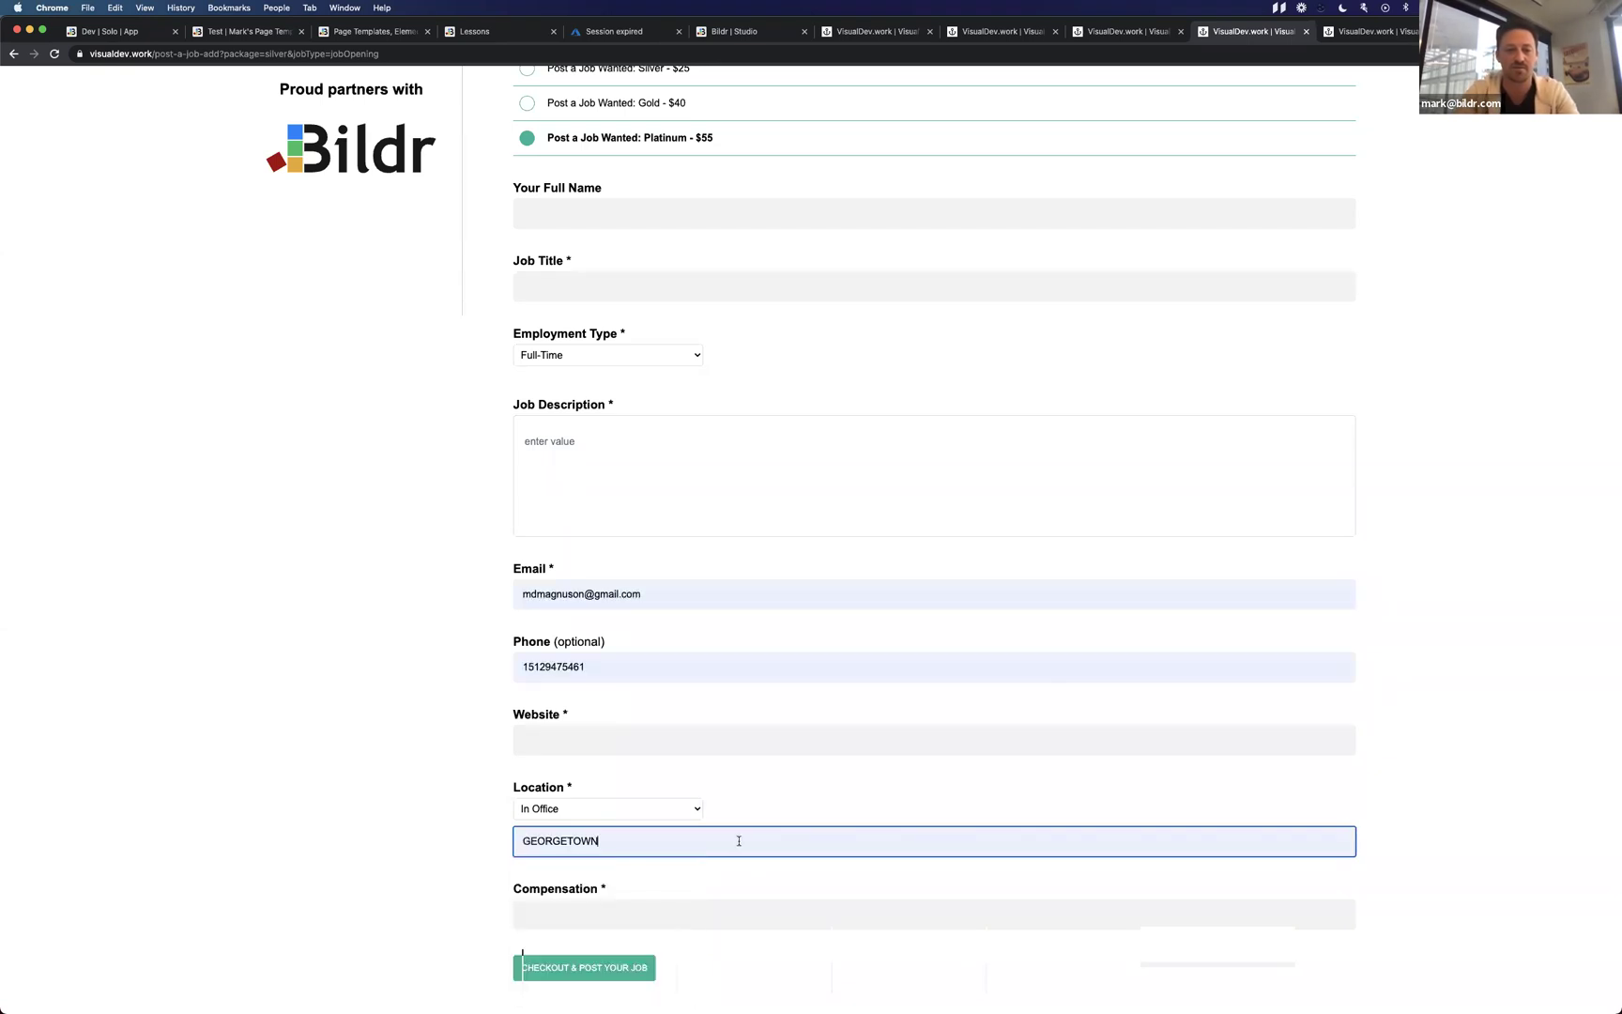
click(684, 809)
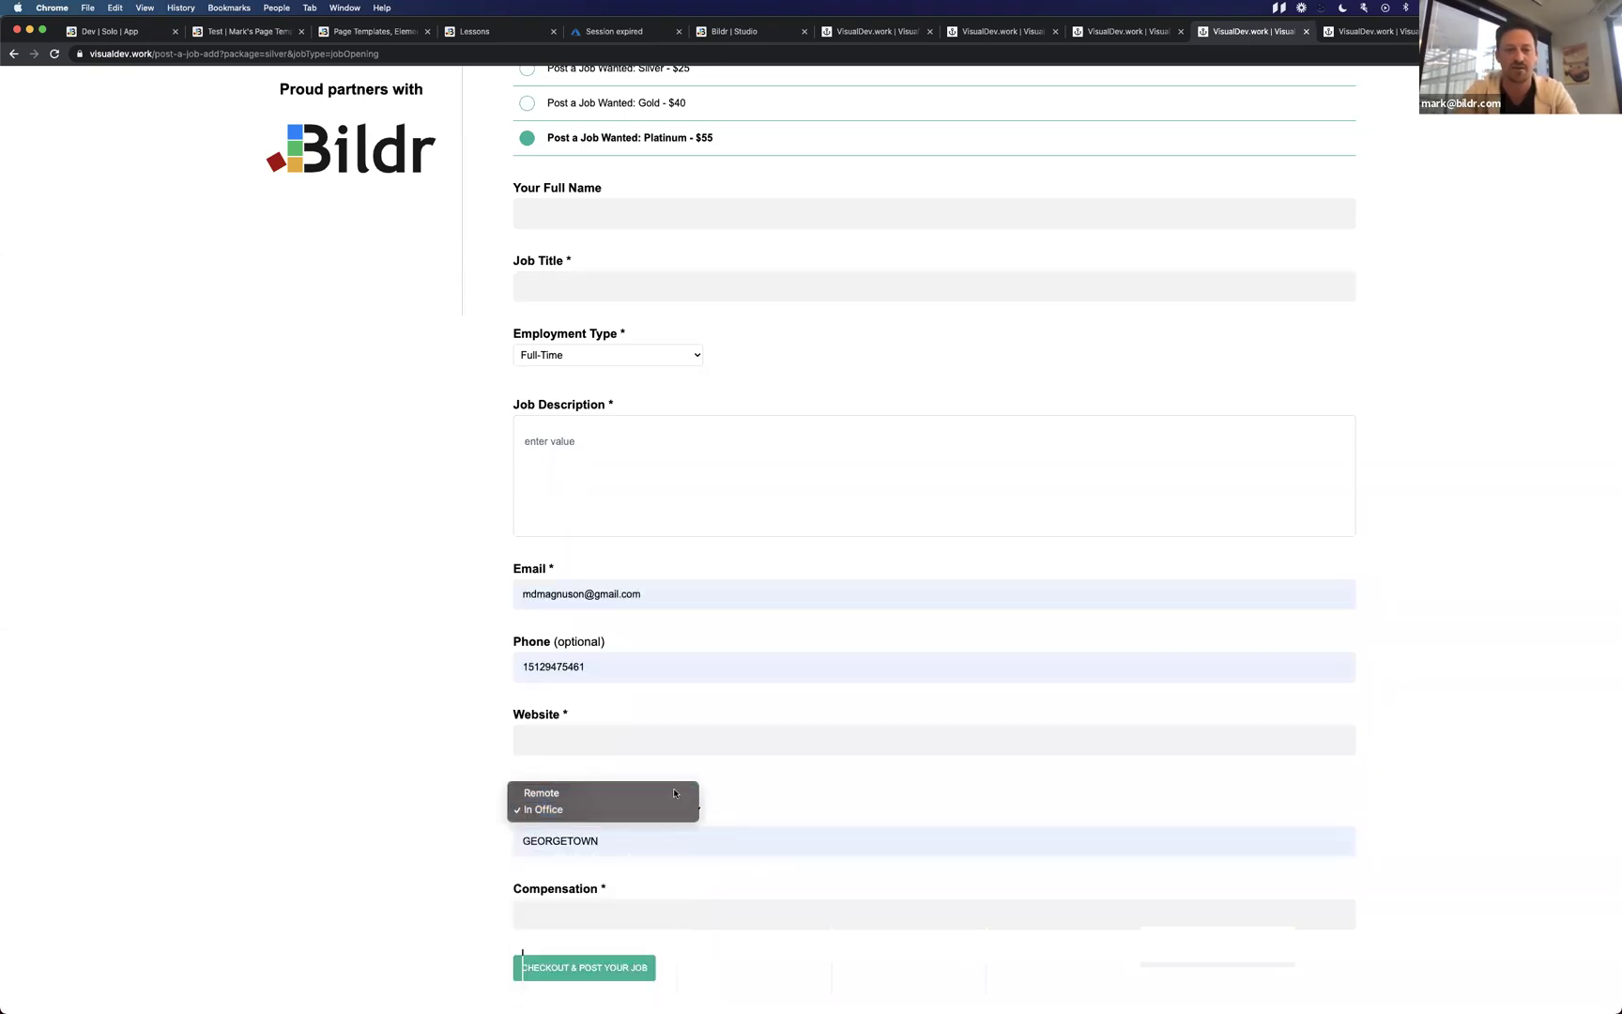
click(554, 790)
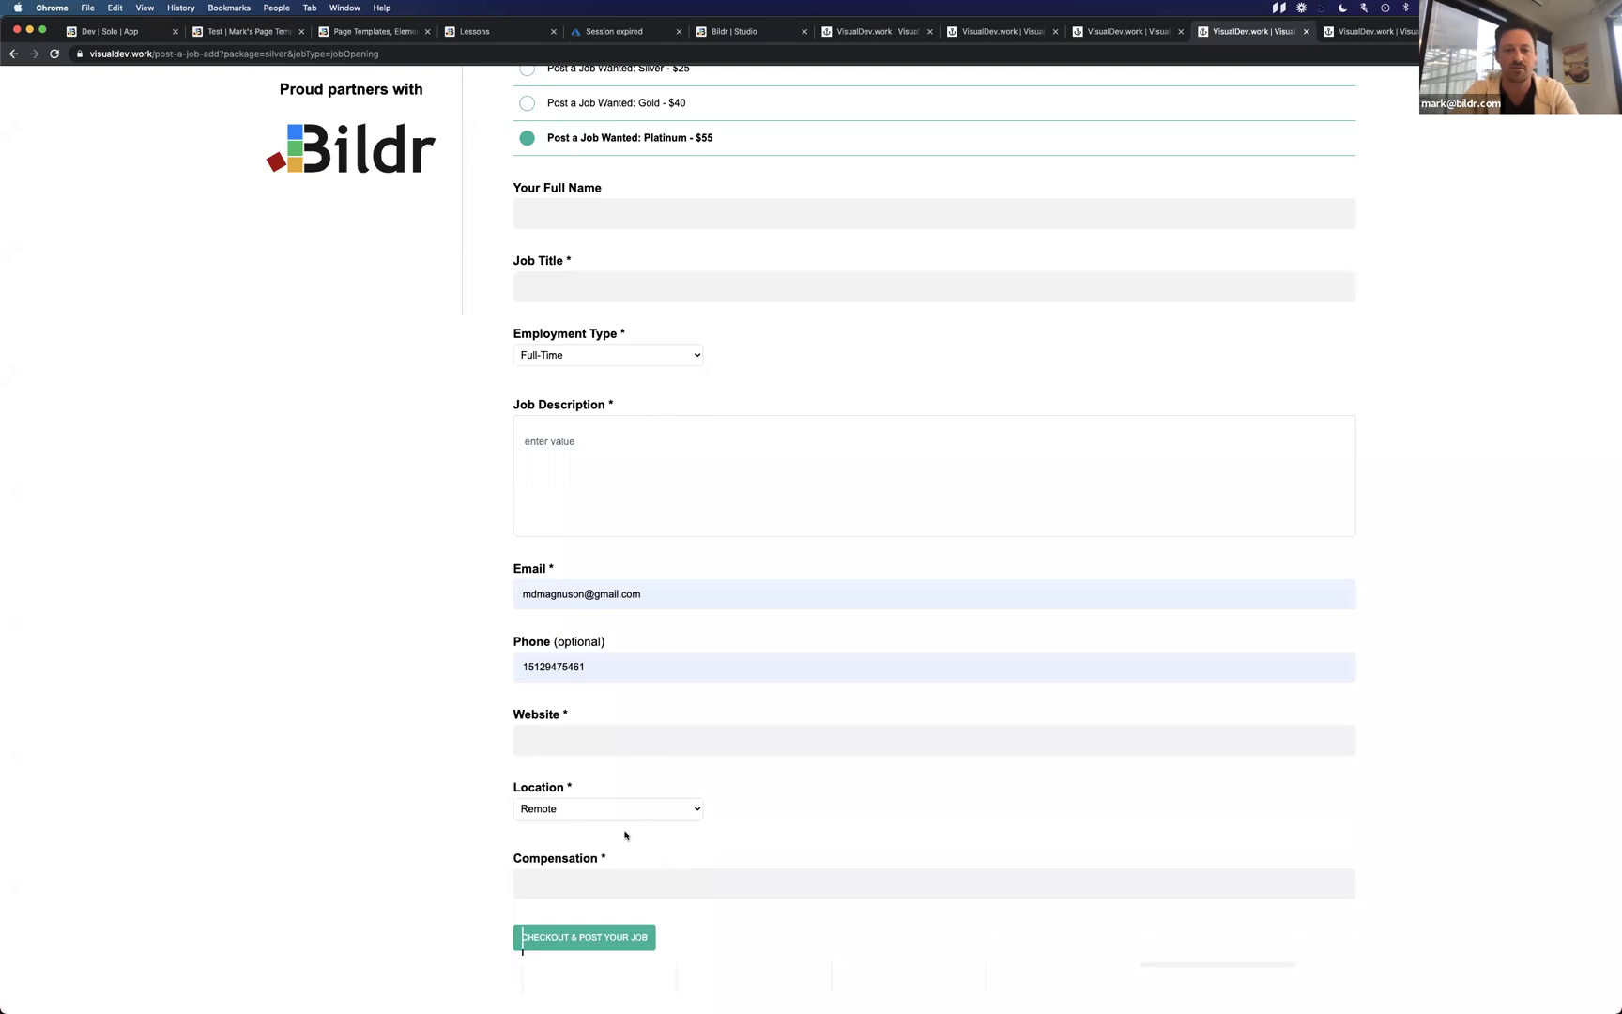
key(ctrl+Left)
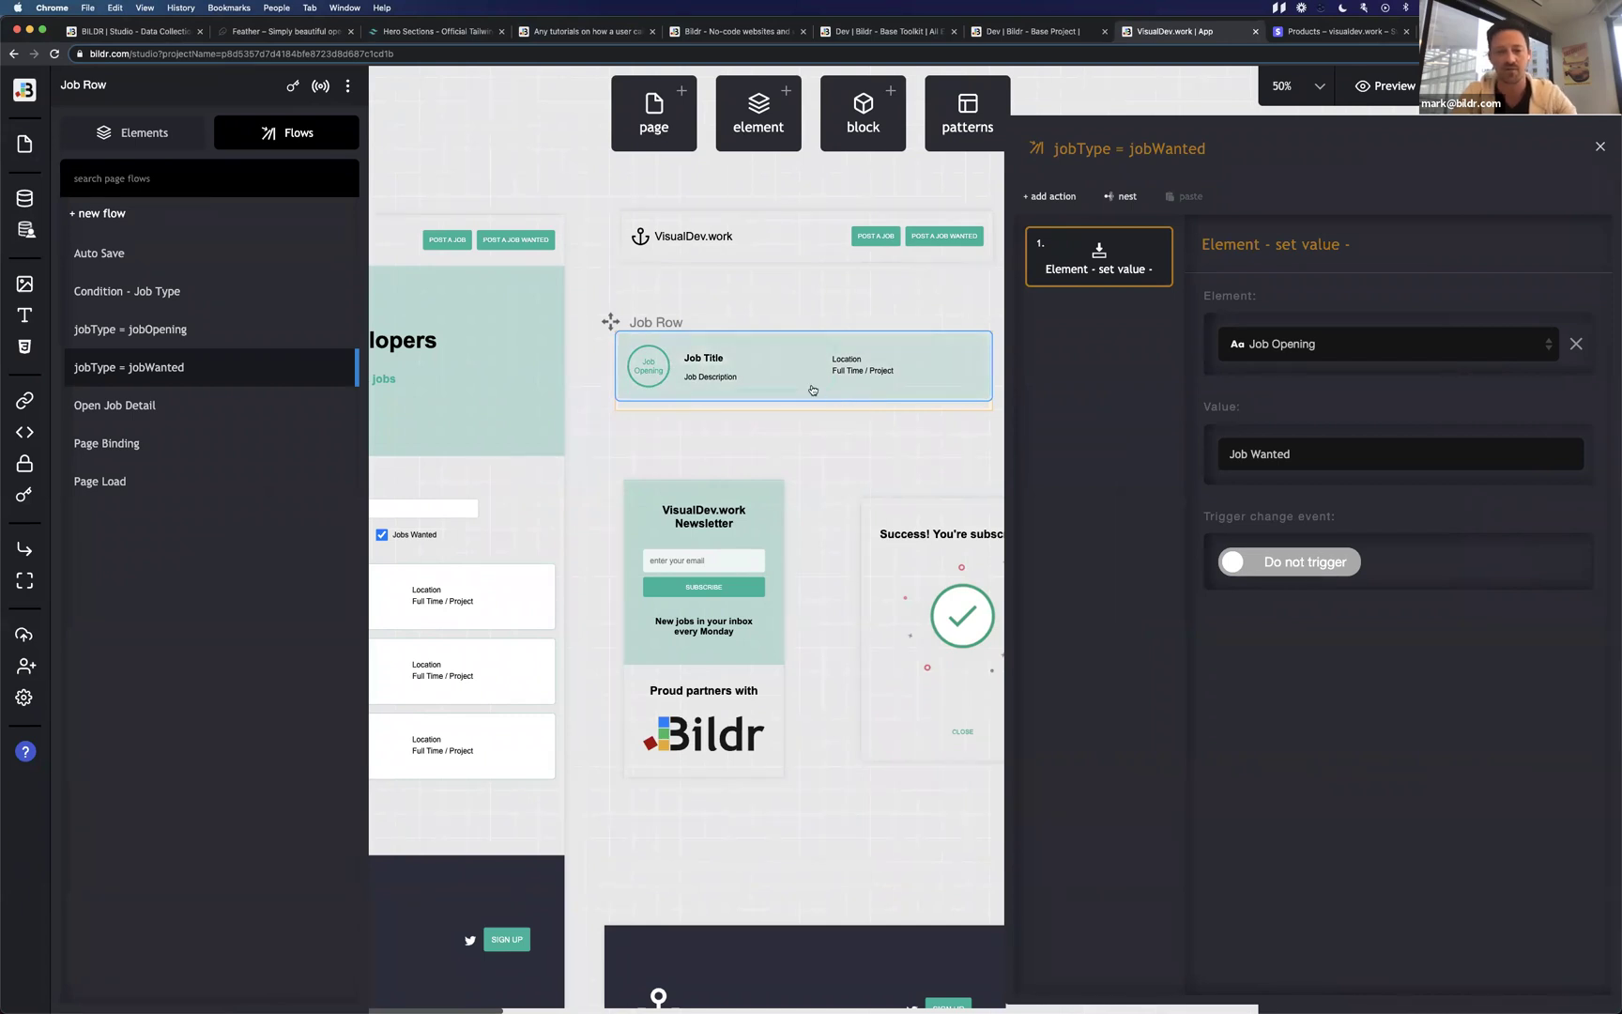
Select the Grid Row, open Condition - Job Type, and copy its compare-values action.
click(856, 363)
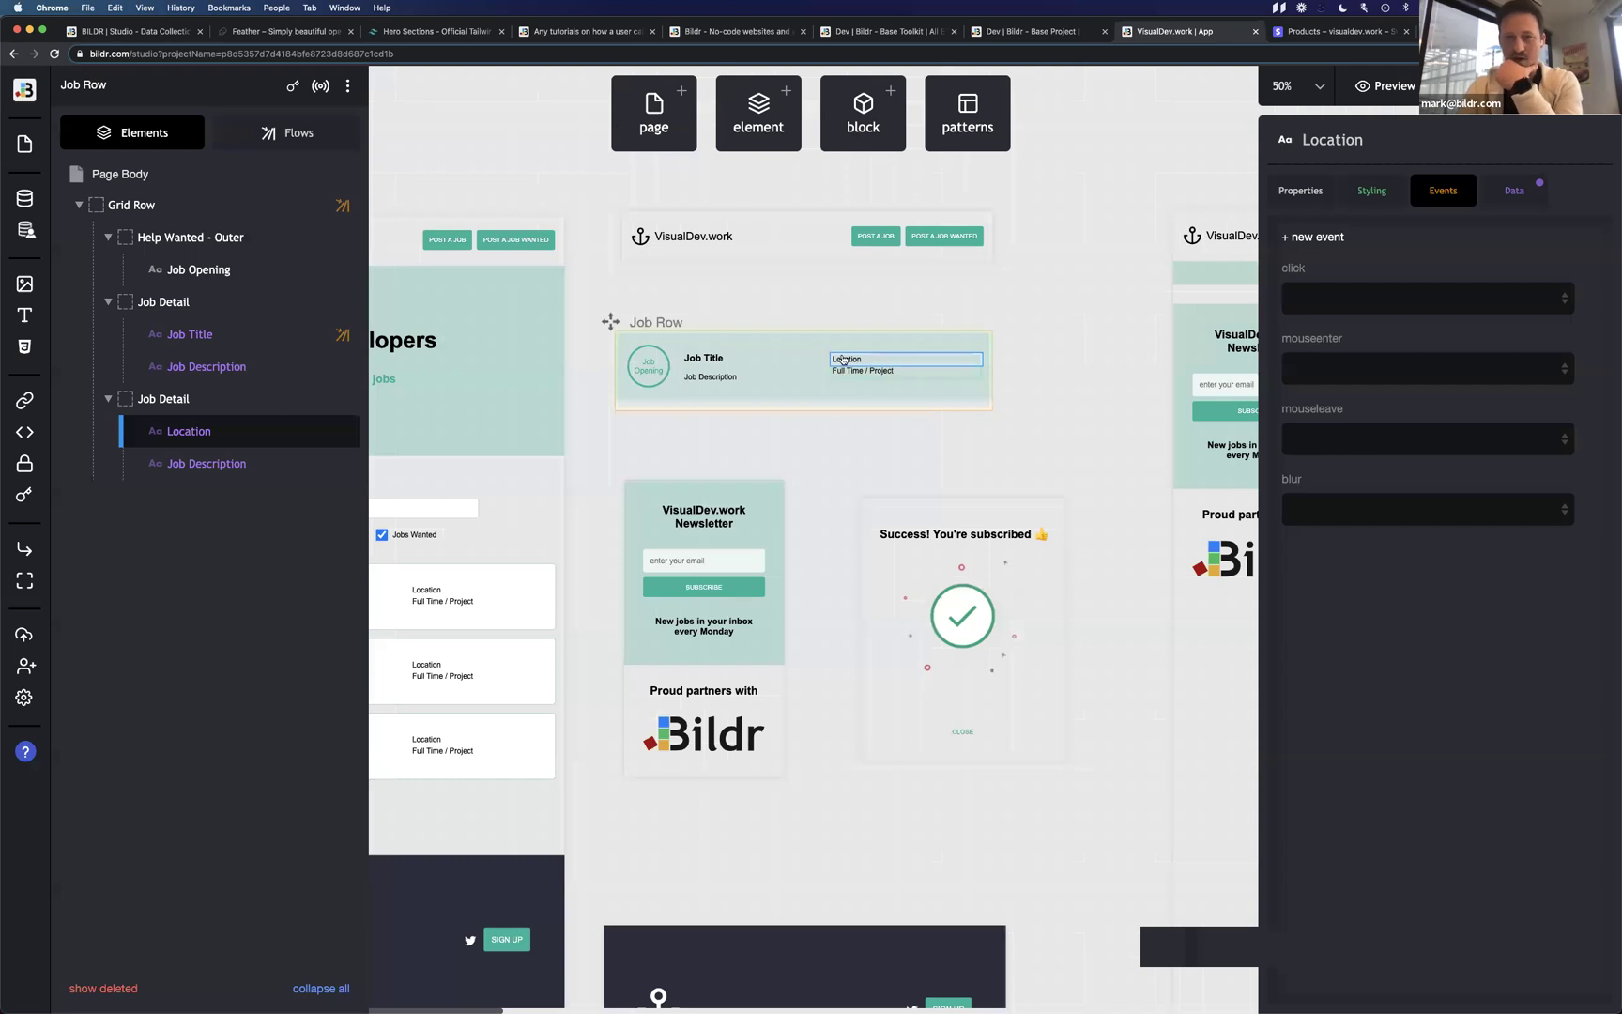
click(671, 389)
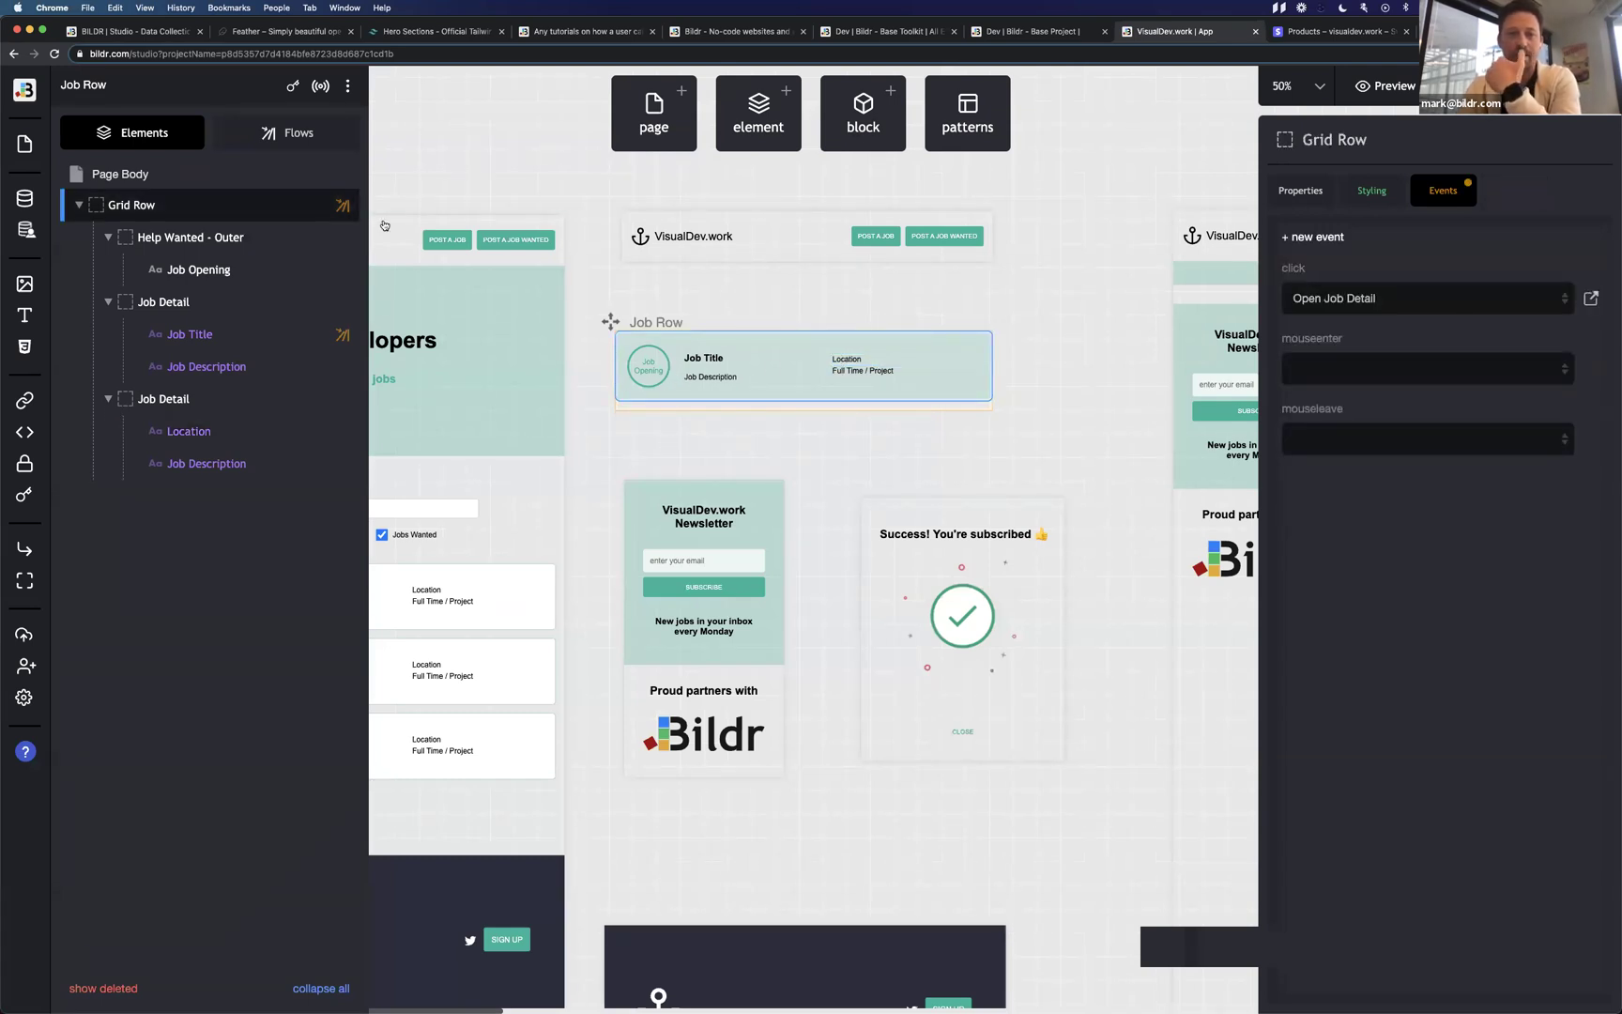
click(282, 137)
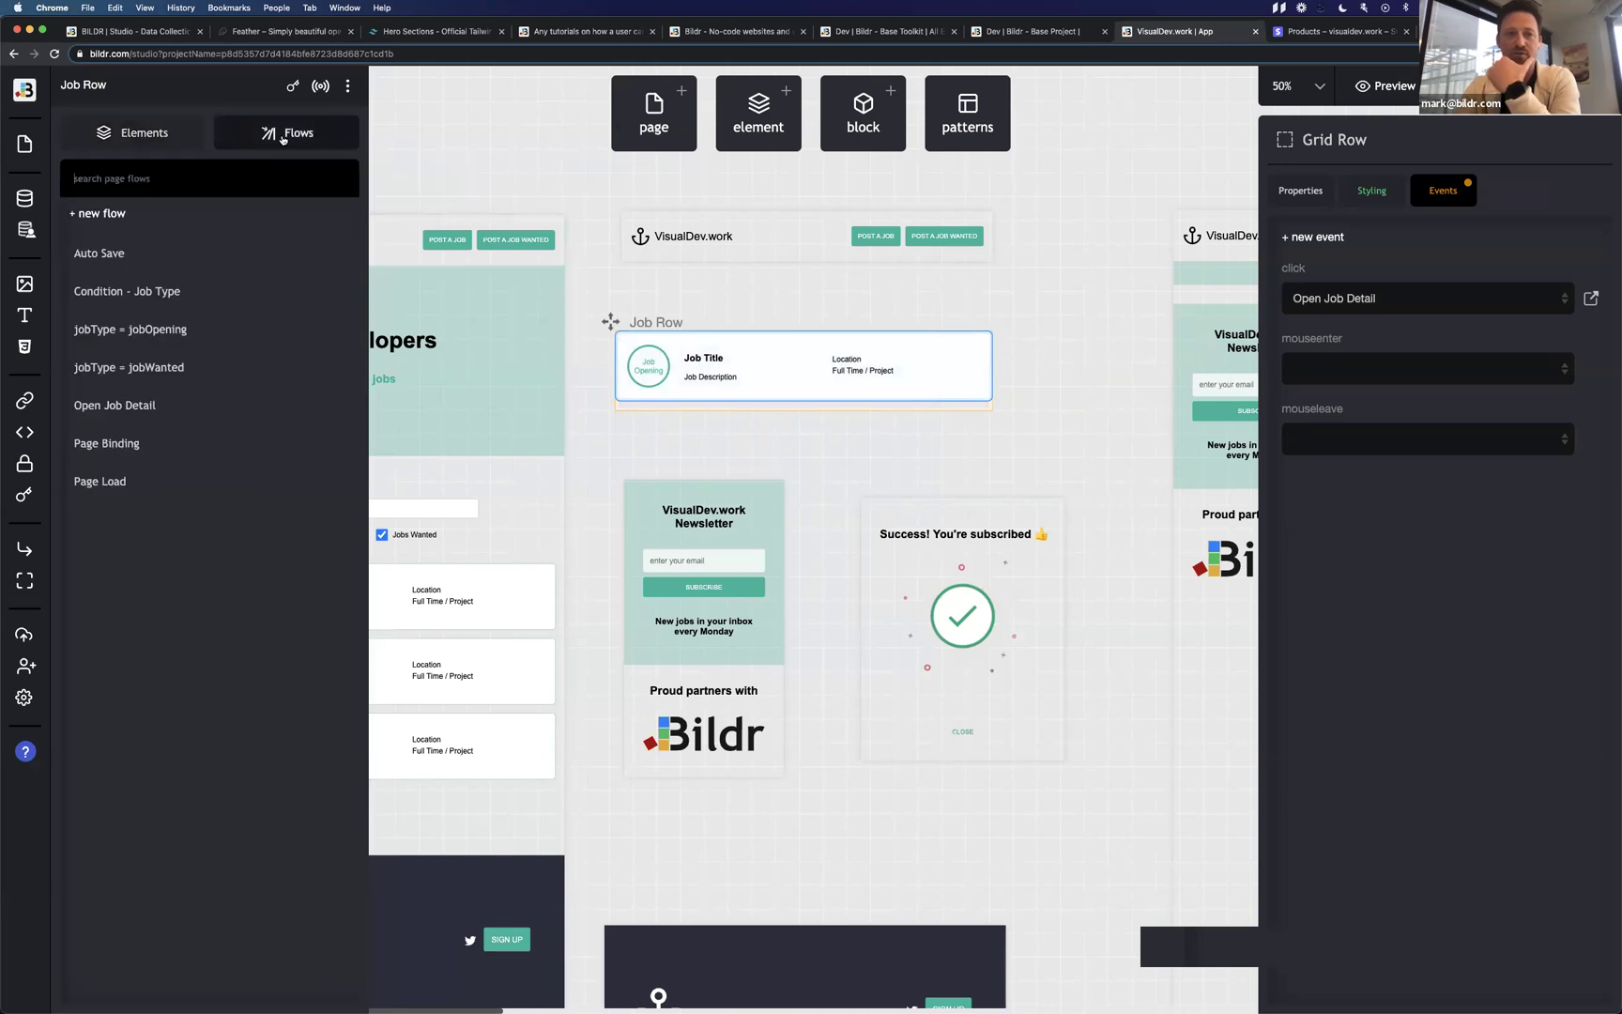
click(210, 296)
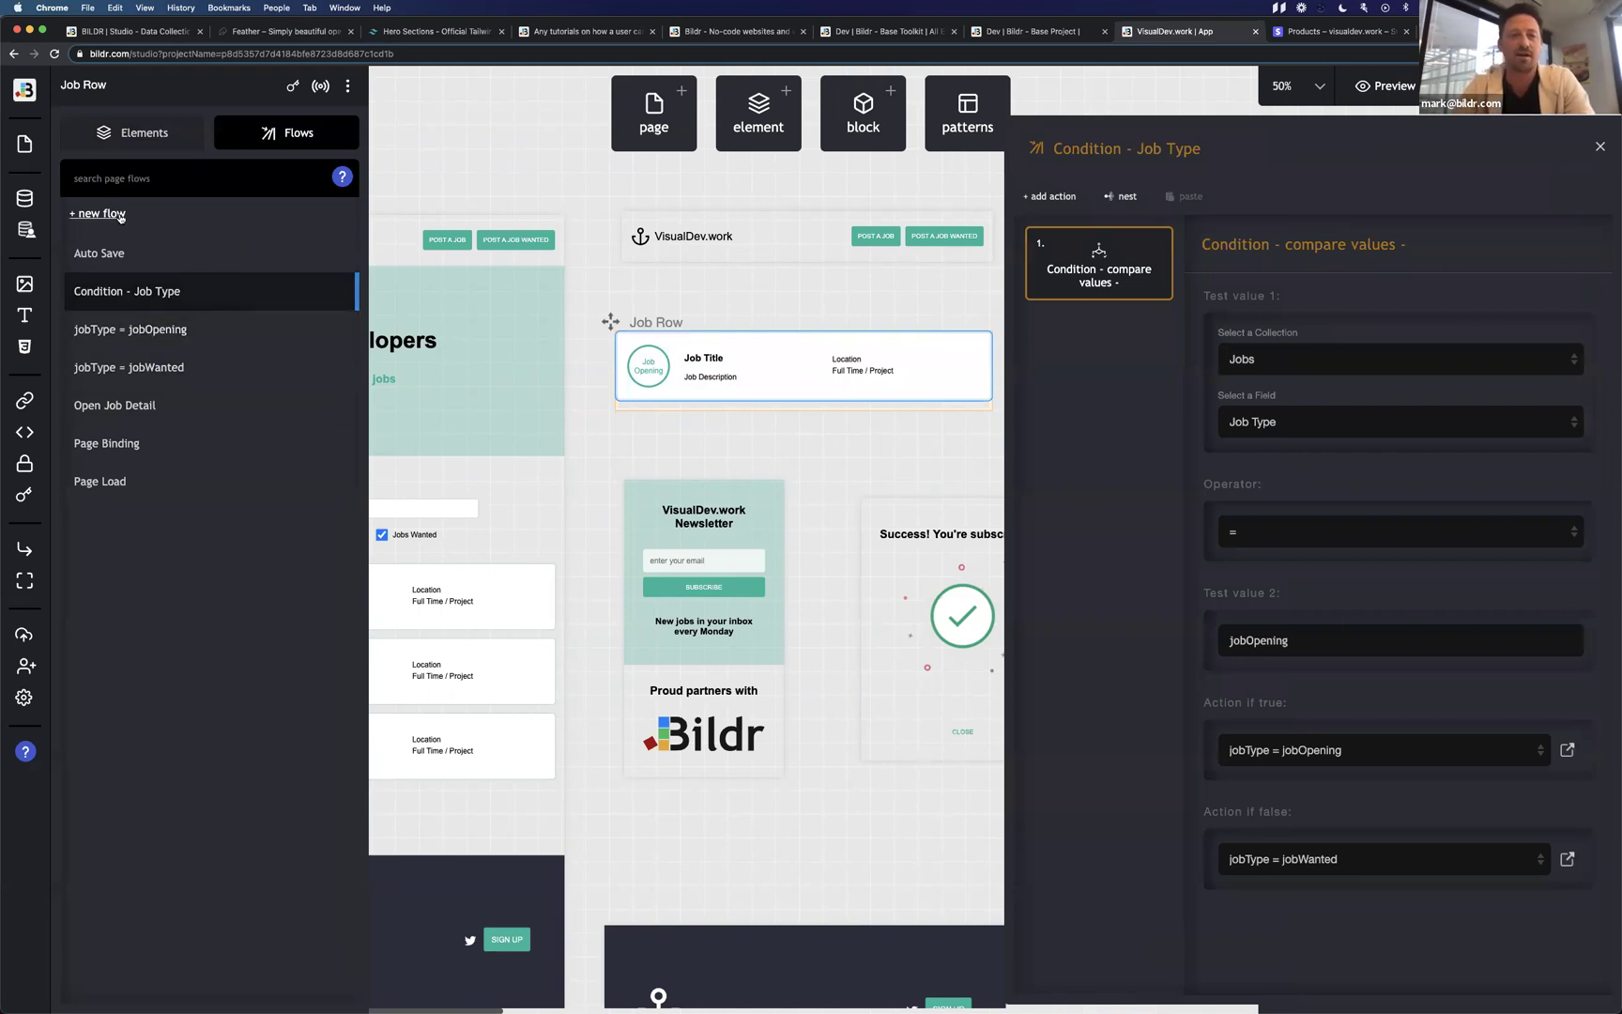
double_click(1163, 152)
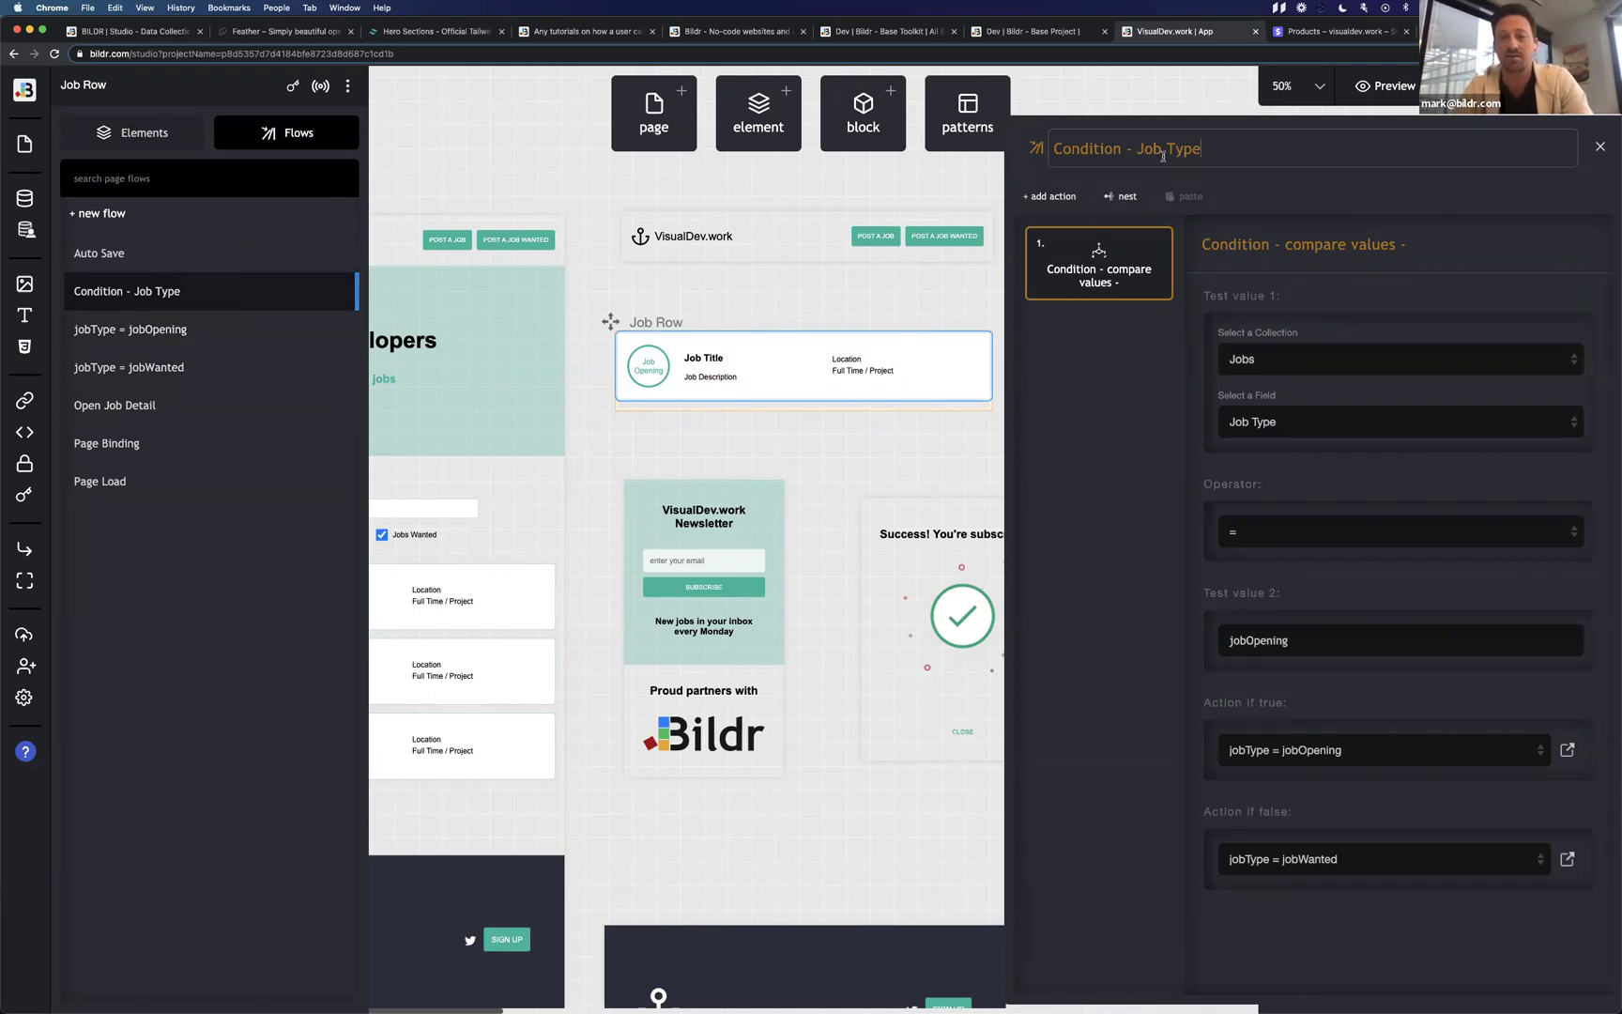
click(1156, 243)
click(1056, 278)
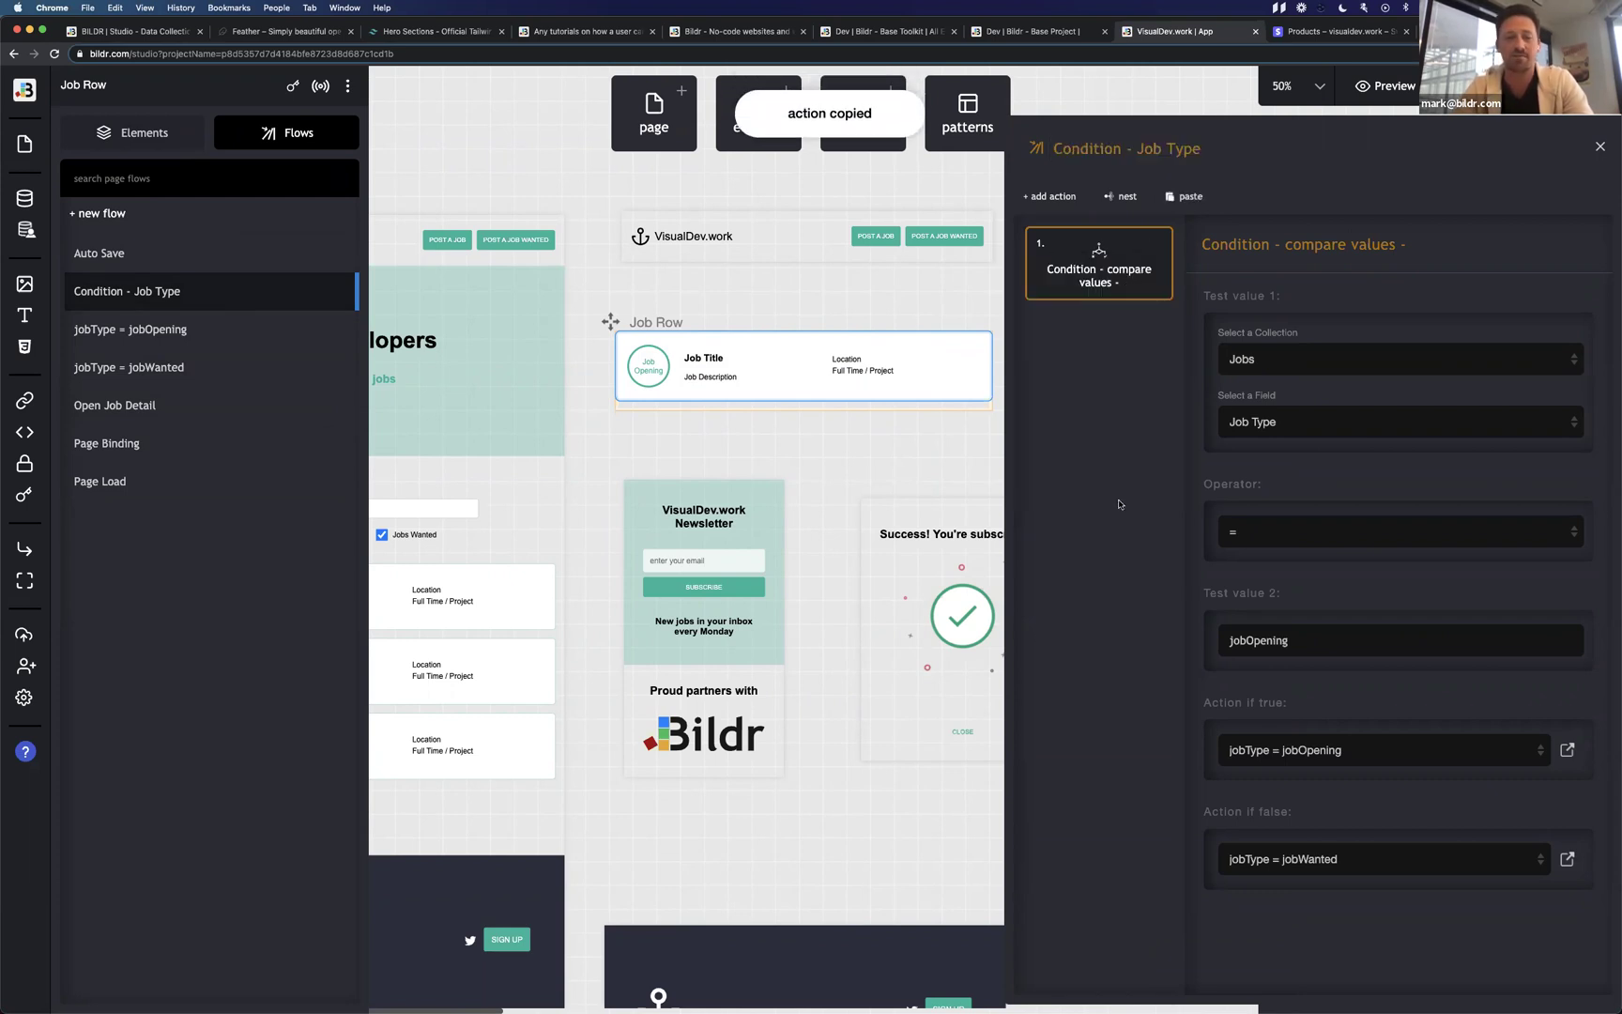
Create a new flow named Condition - Location.
click(131, 218)
key(super+v)
drag(726, 441, 670, 441)
text(Location)
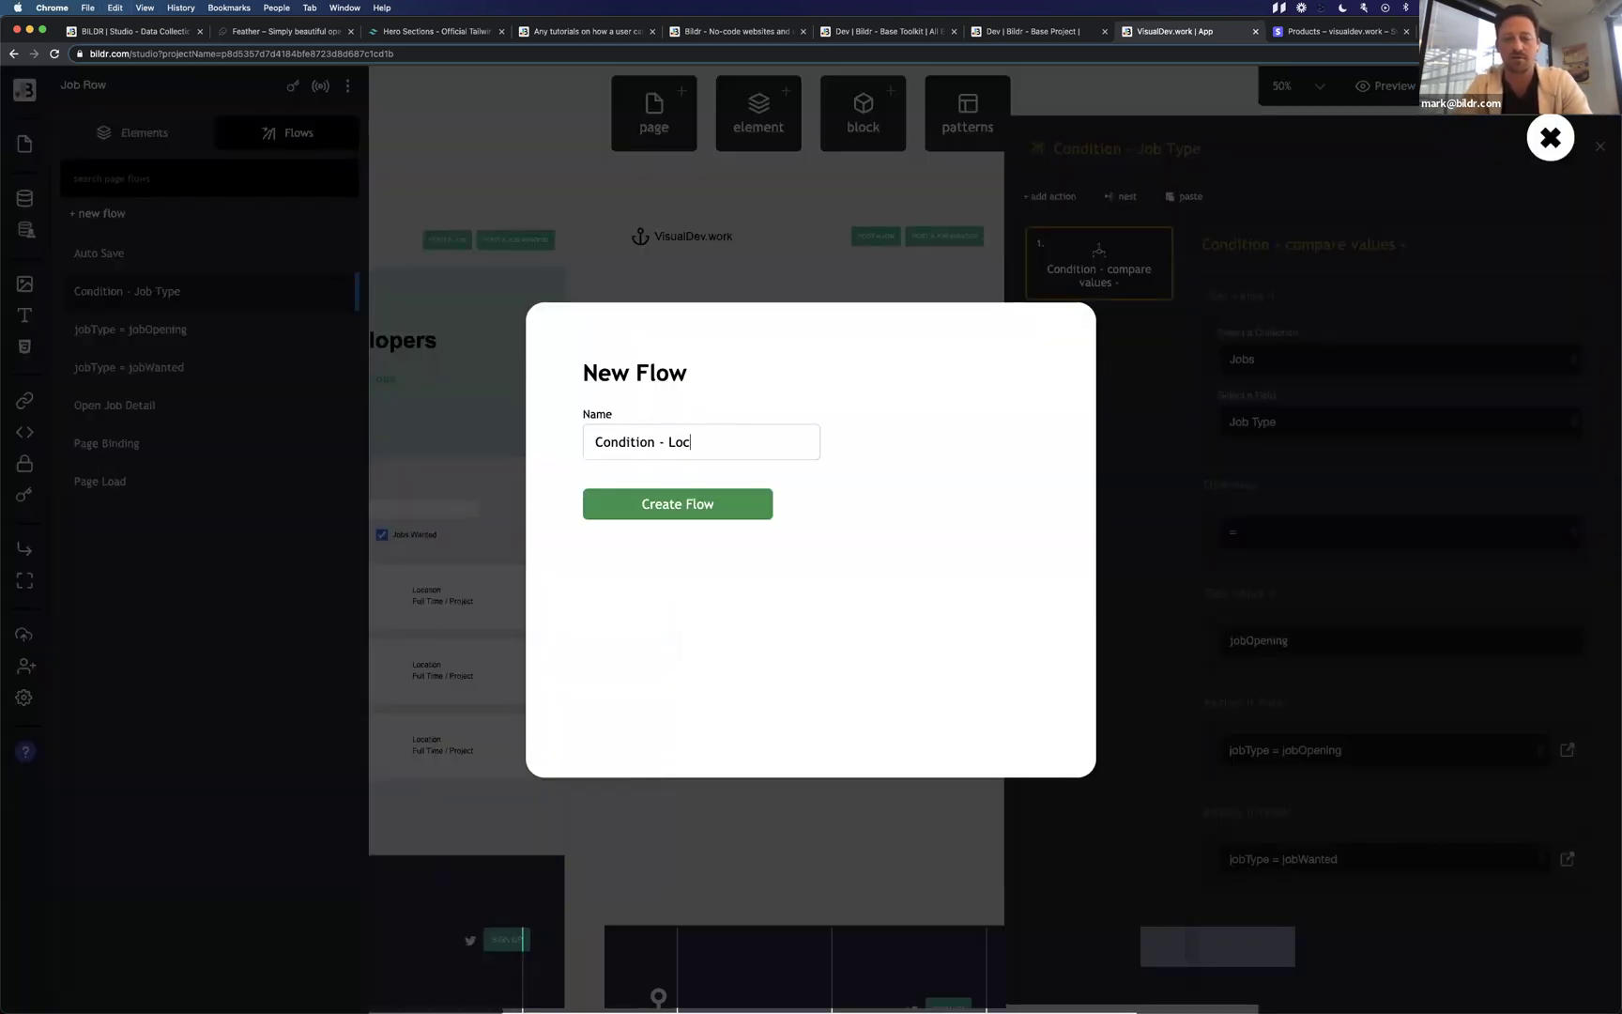
key(Return)
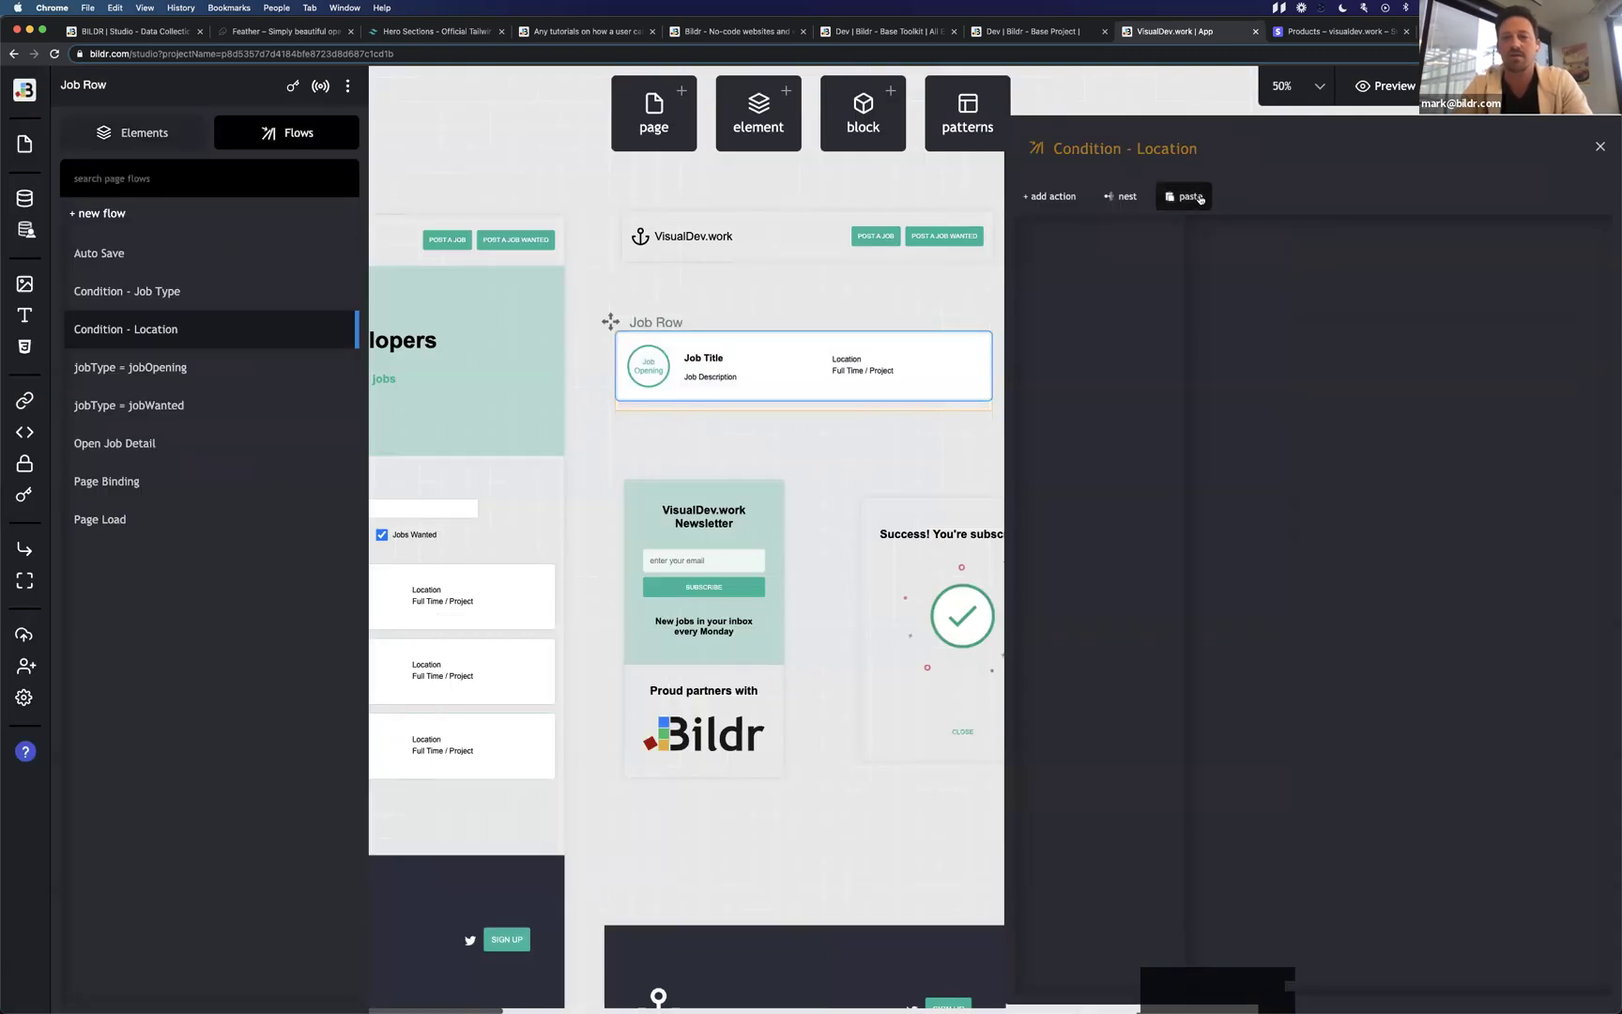
Paste the compare-values action and make it compare the Location field to 'remote'.
click(1184, 196)
click(1301, 431)
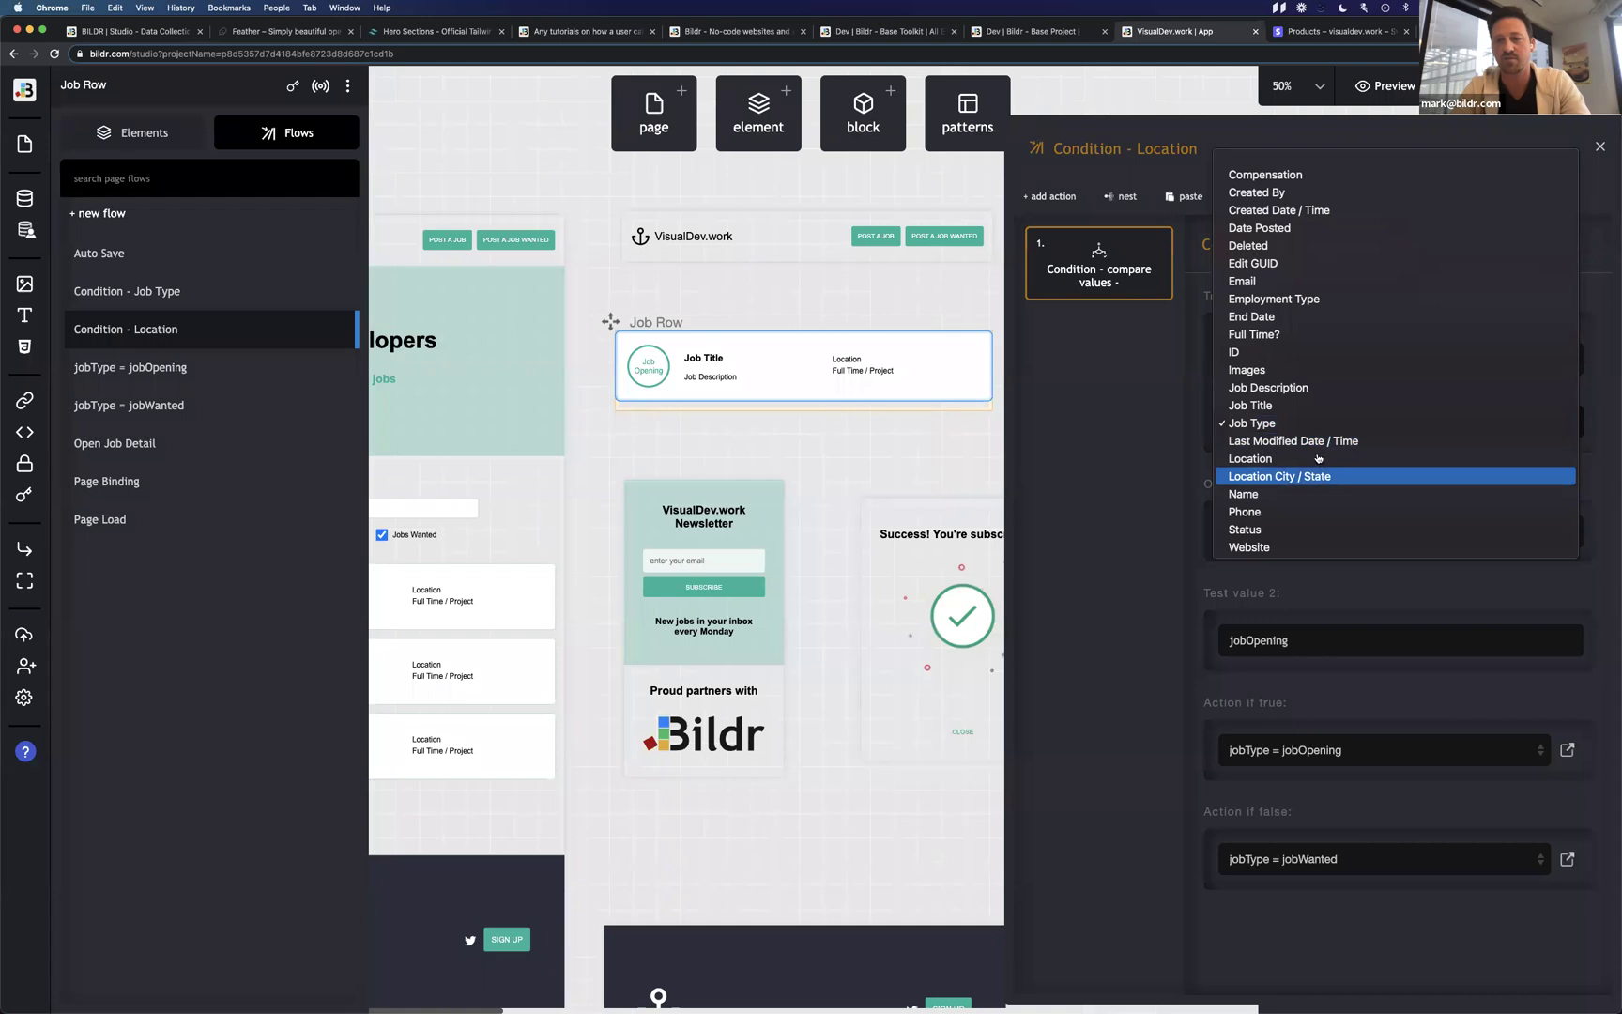
click(1314, 459)
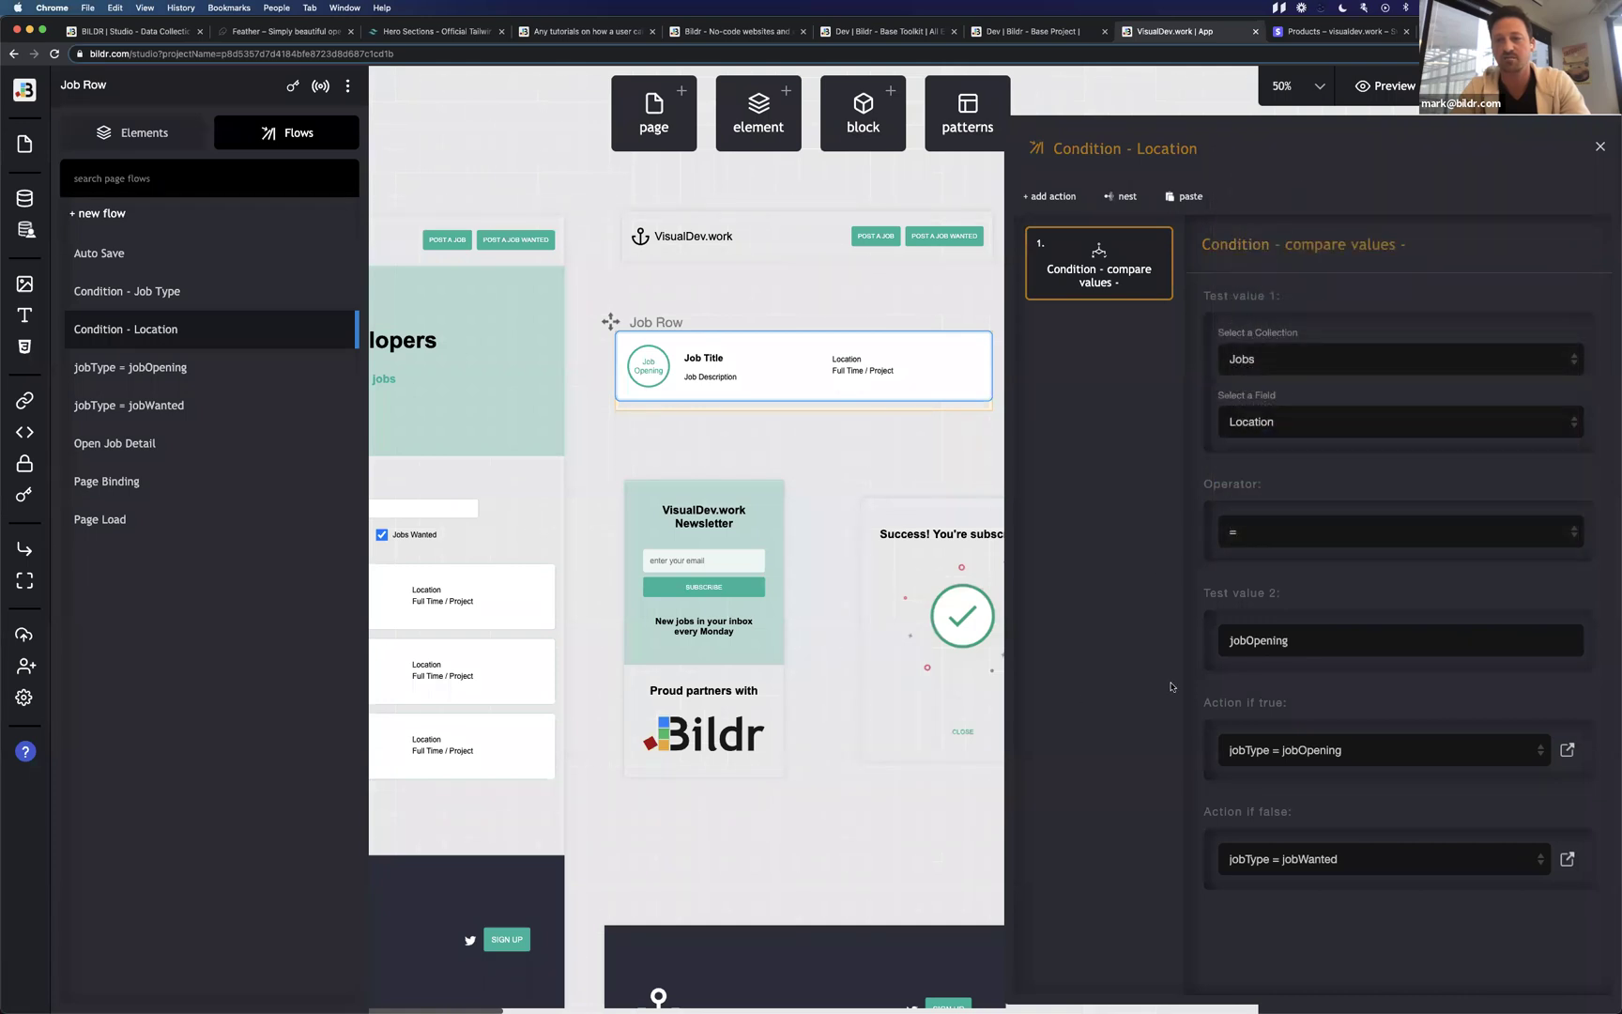
double_click(1263, 647)
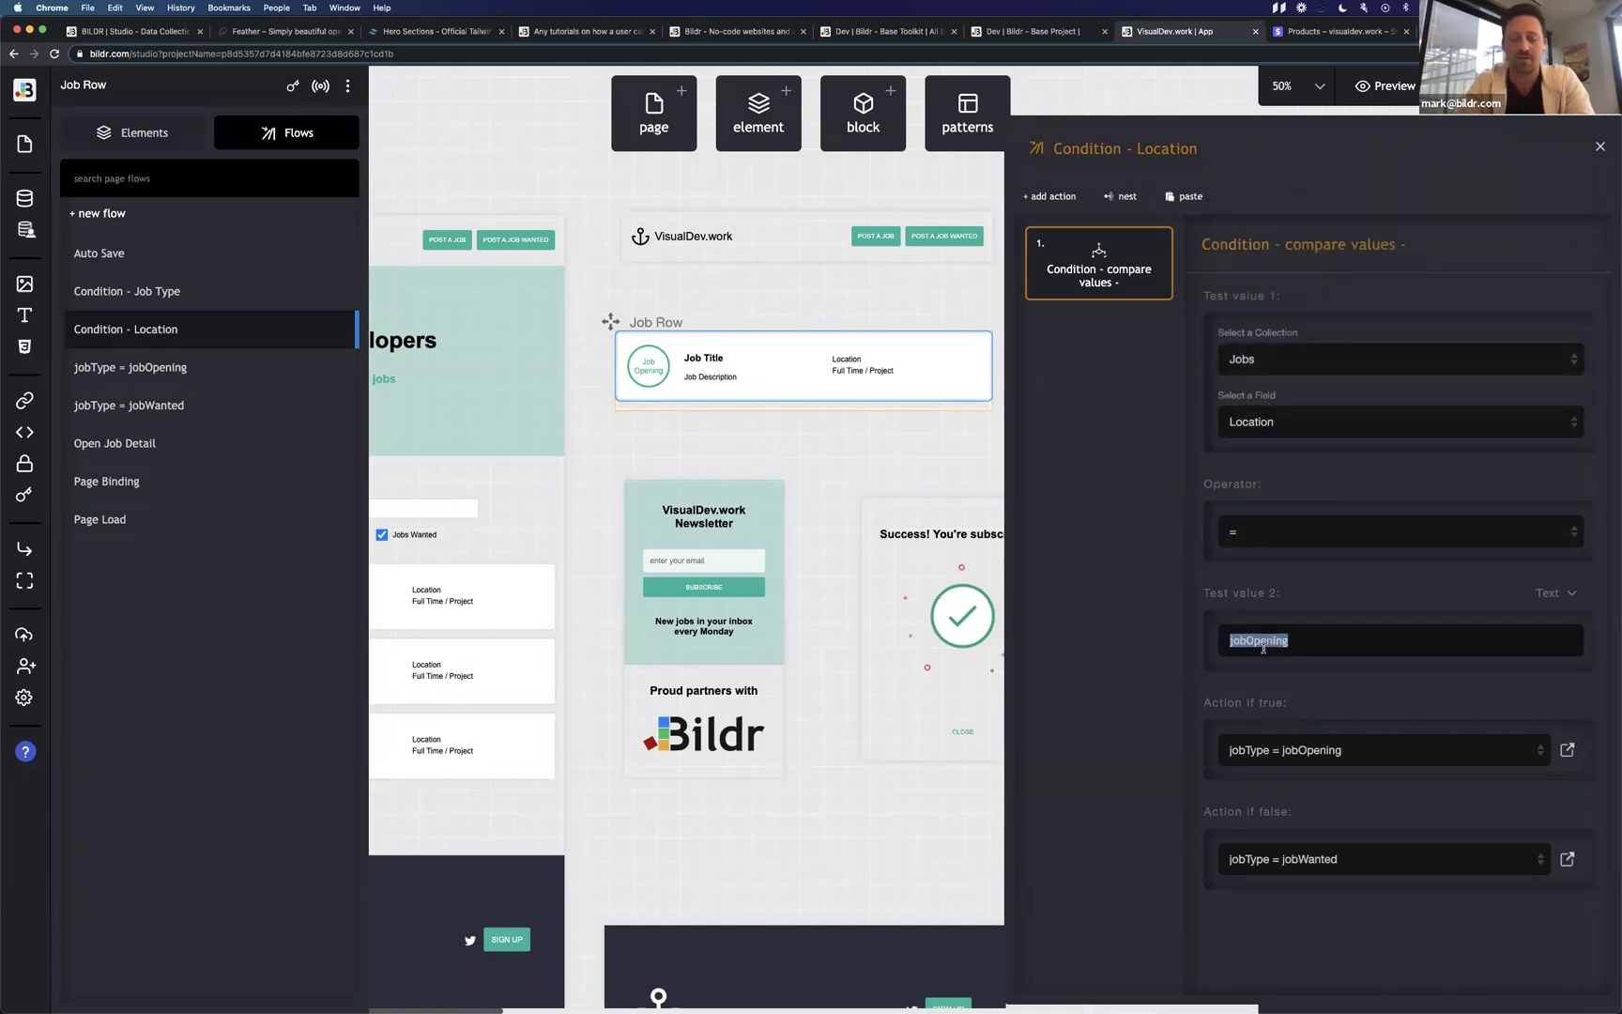
text(remote)
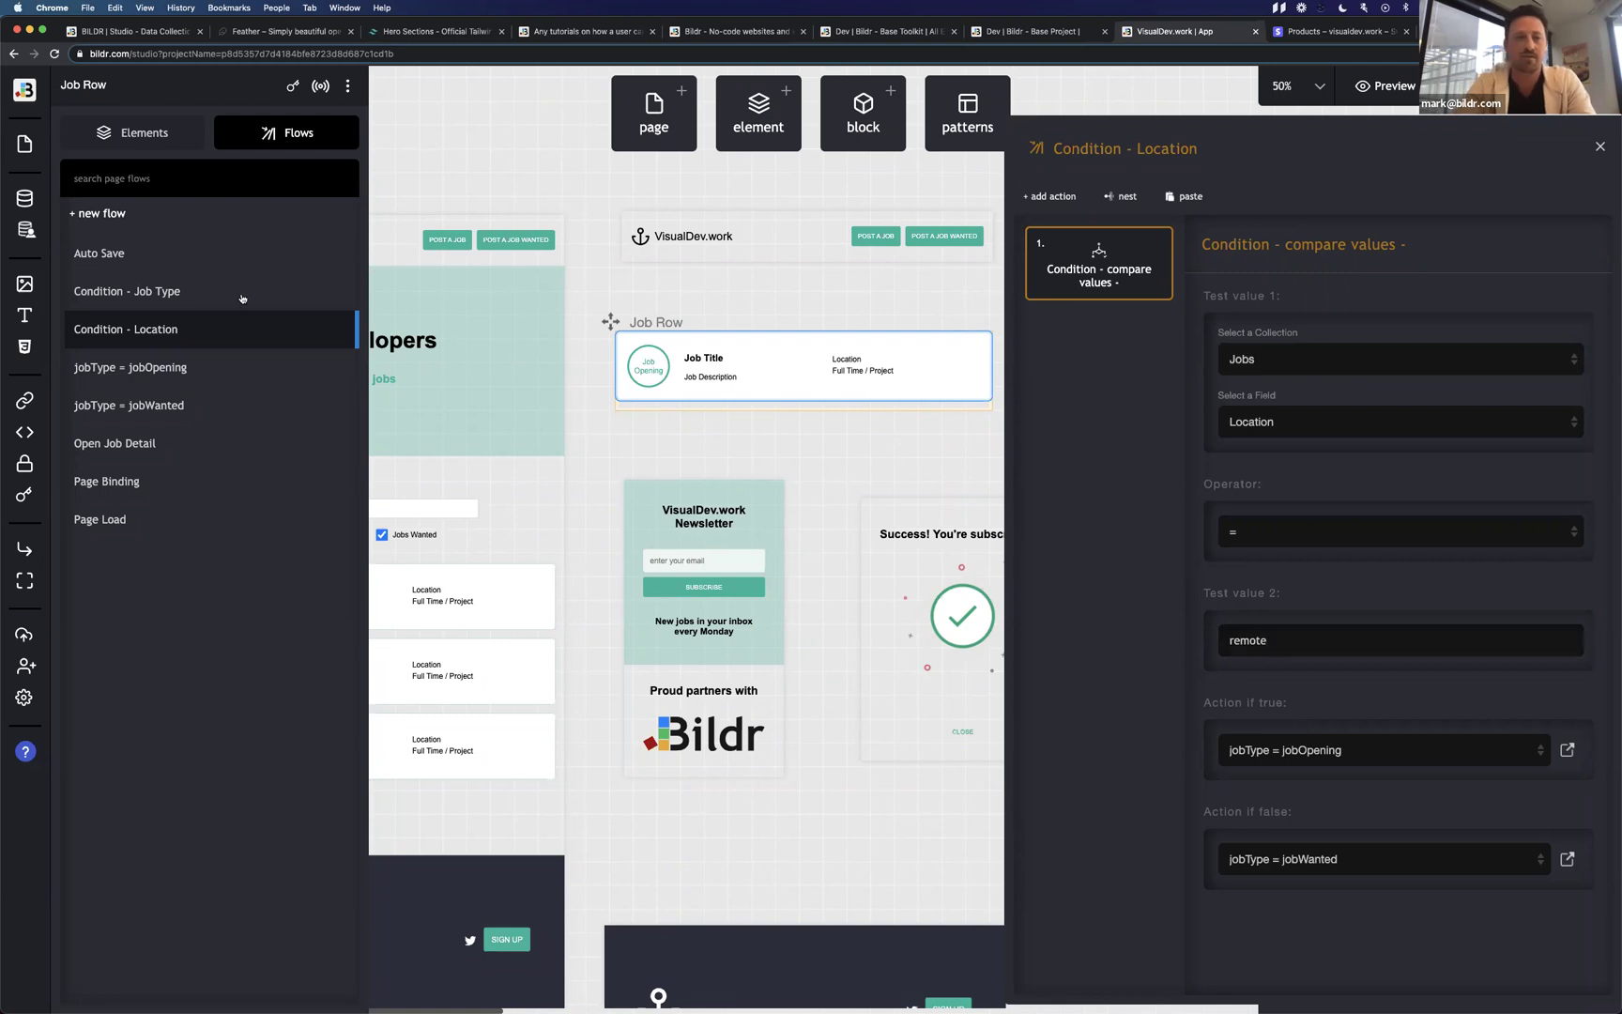
Create empty Location = Remote and Location != Remote flows, then return to Condition - Location.
click(115, 214)
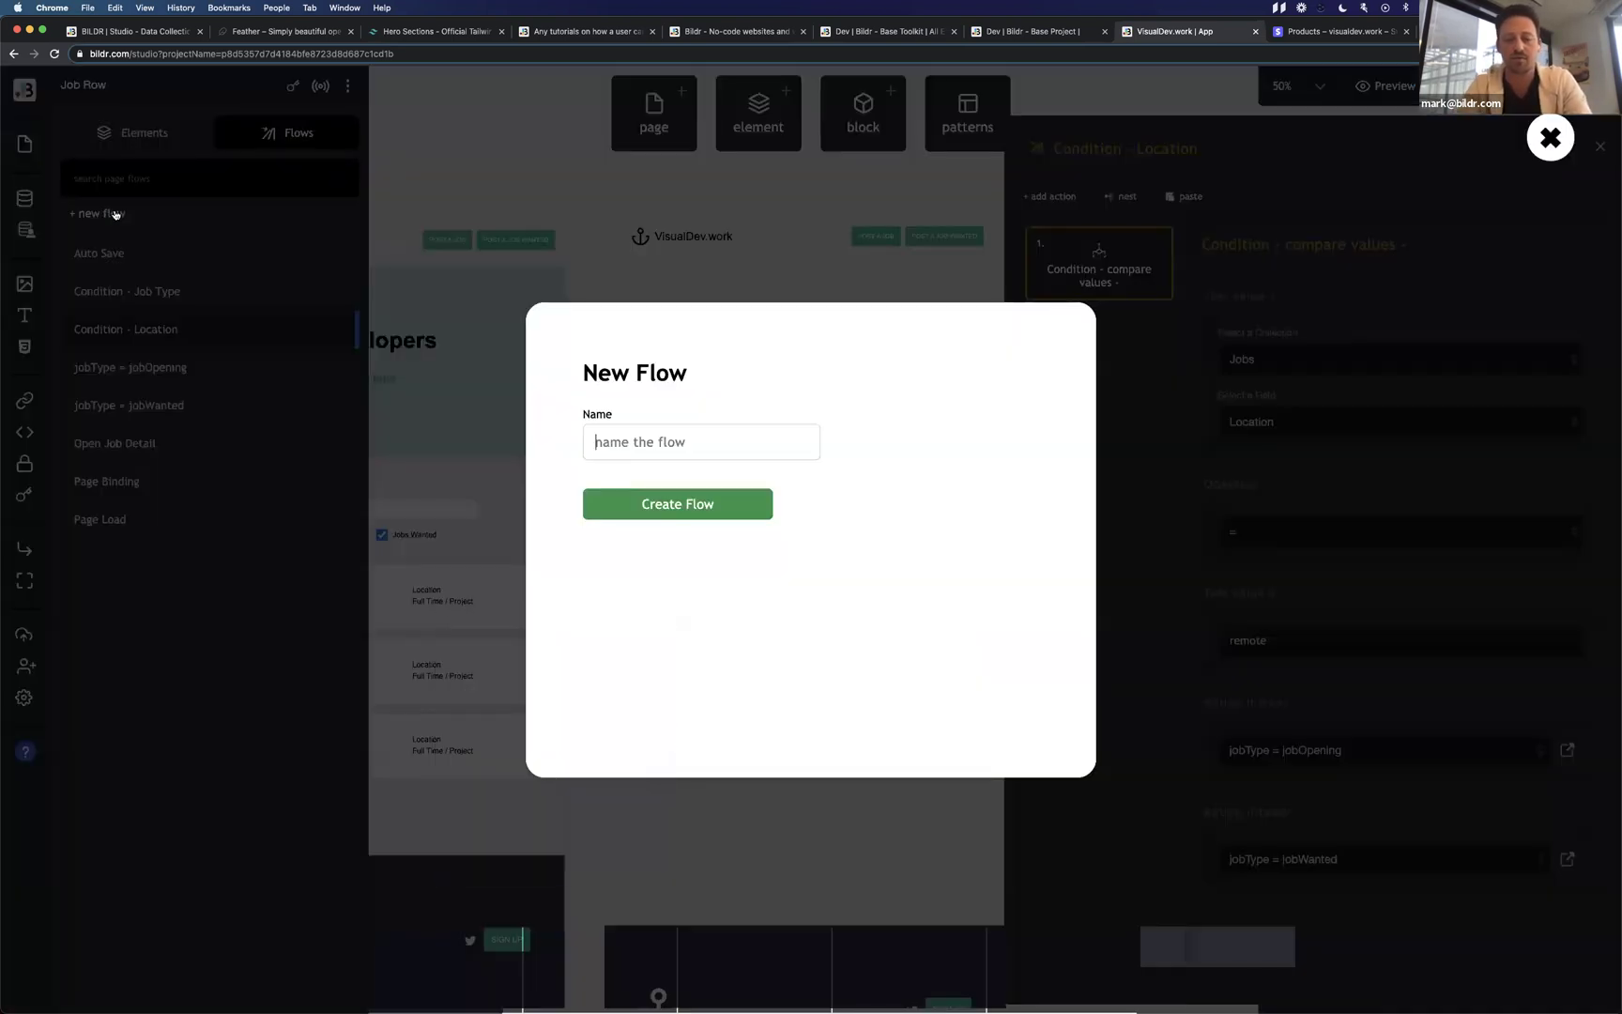
text(lo)
key(BackSpace)
text(Location =)
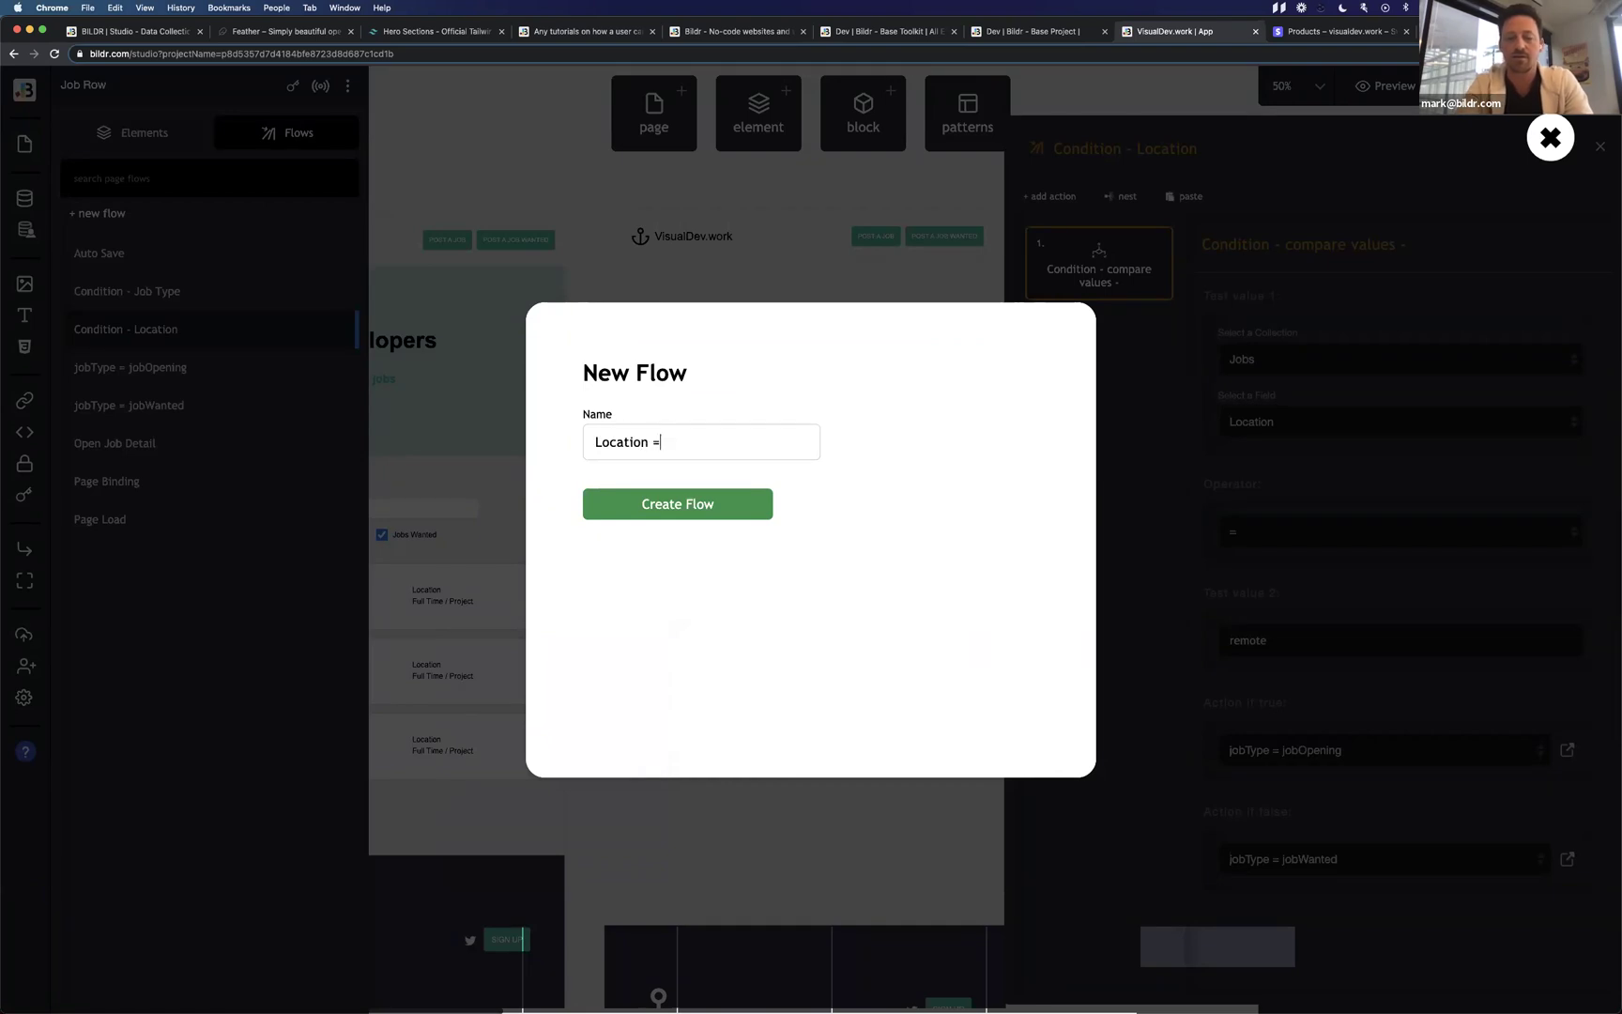
text( Remote)
key(Return)
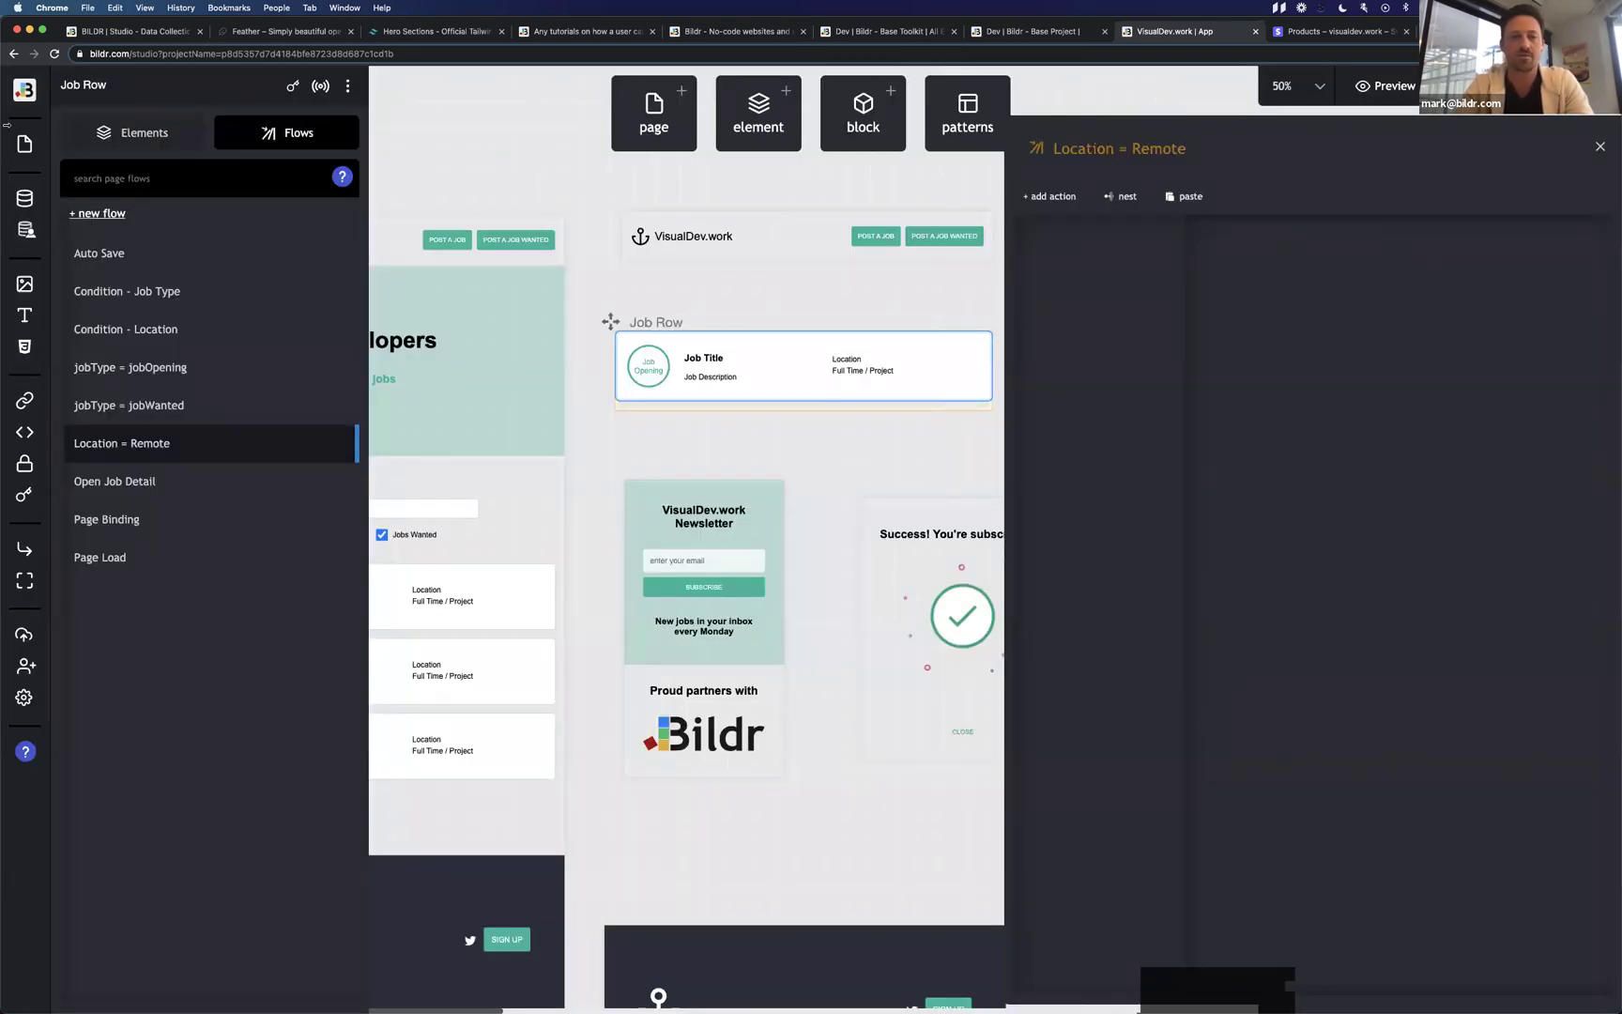
click(102, 213)
text(L)
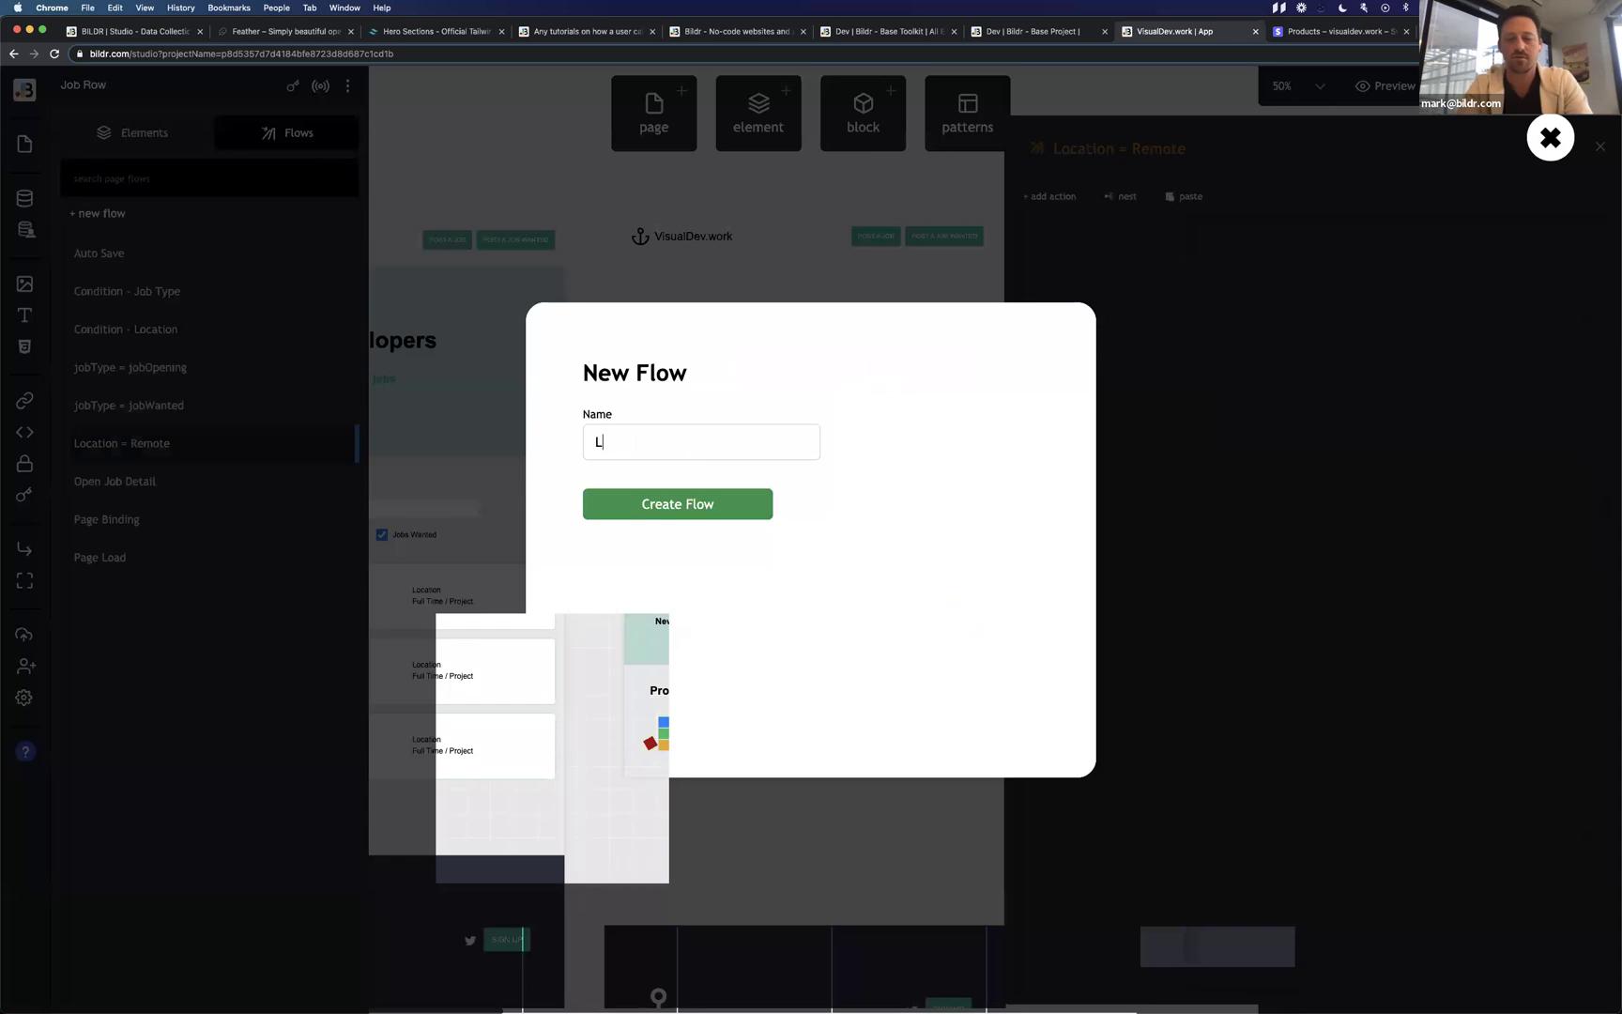
text(ocation)
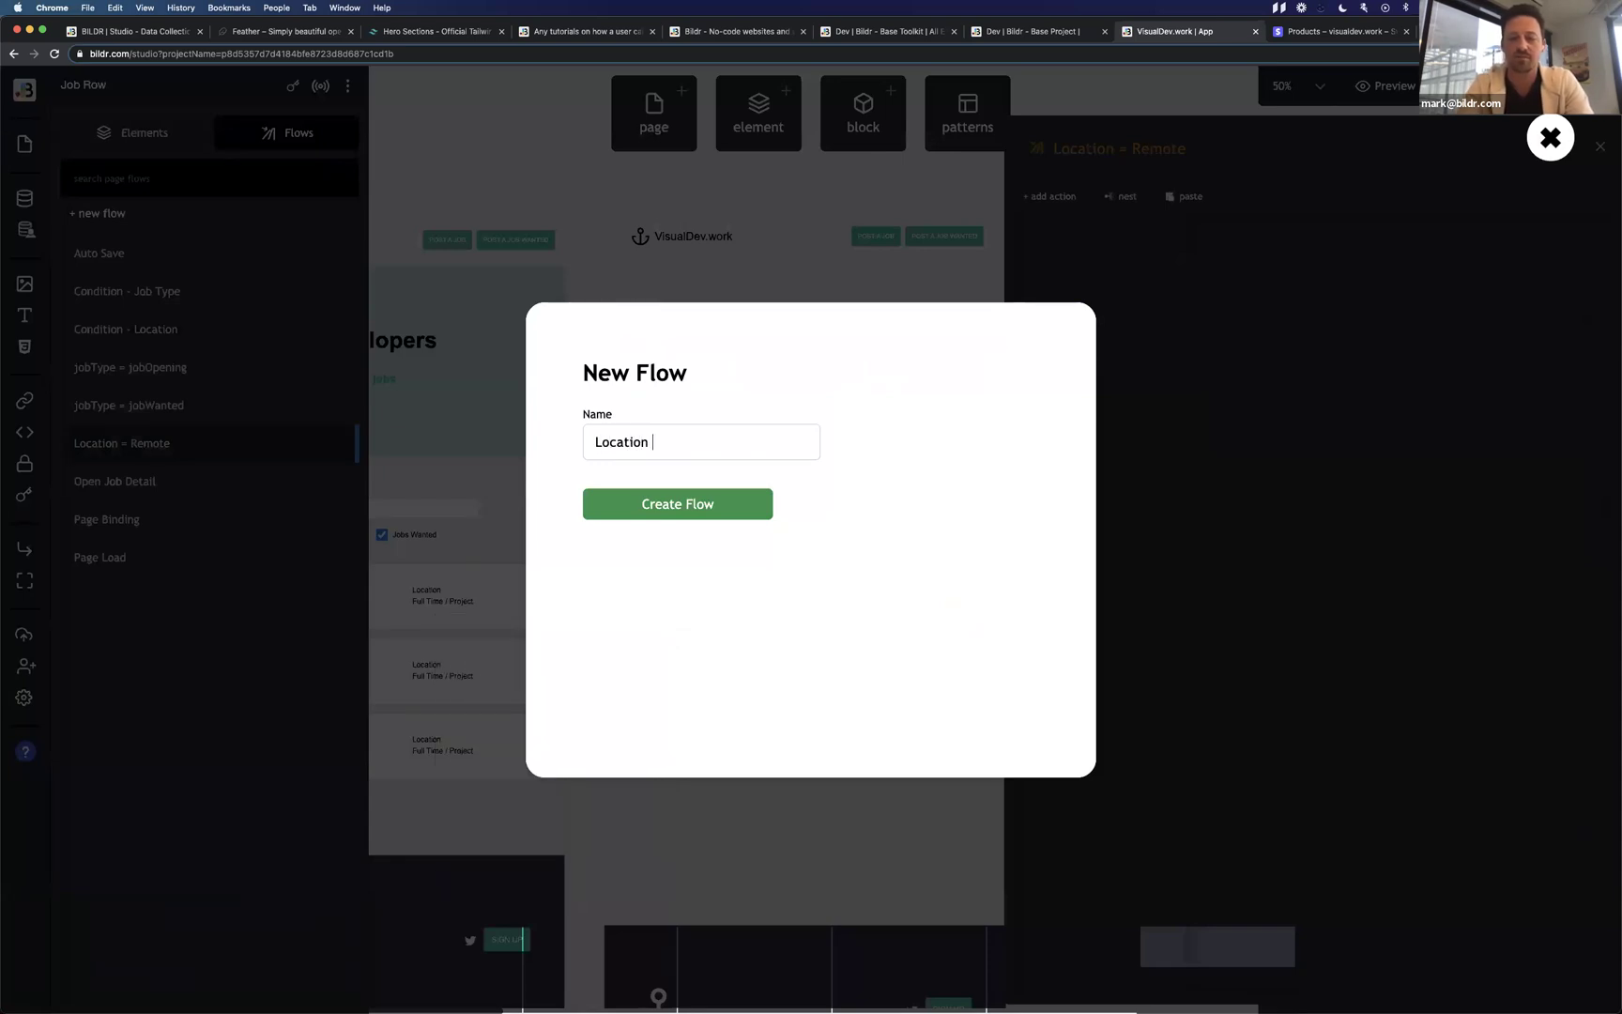
text( != )
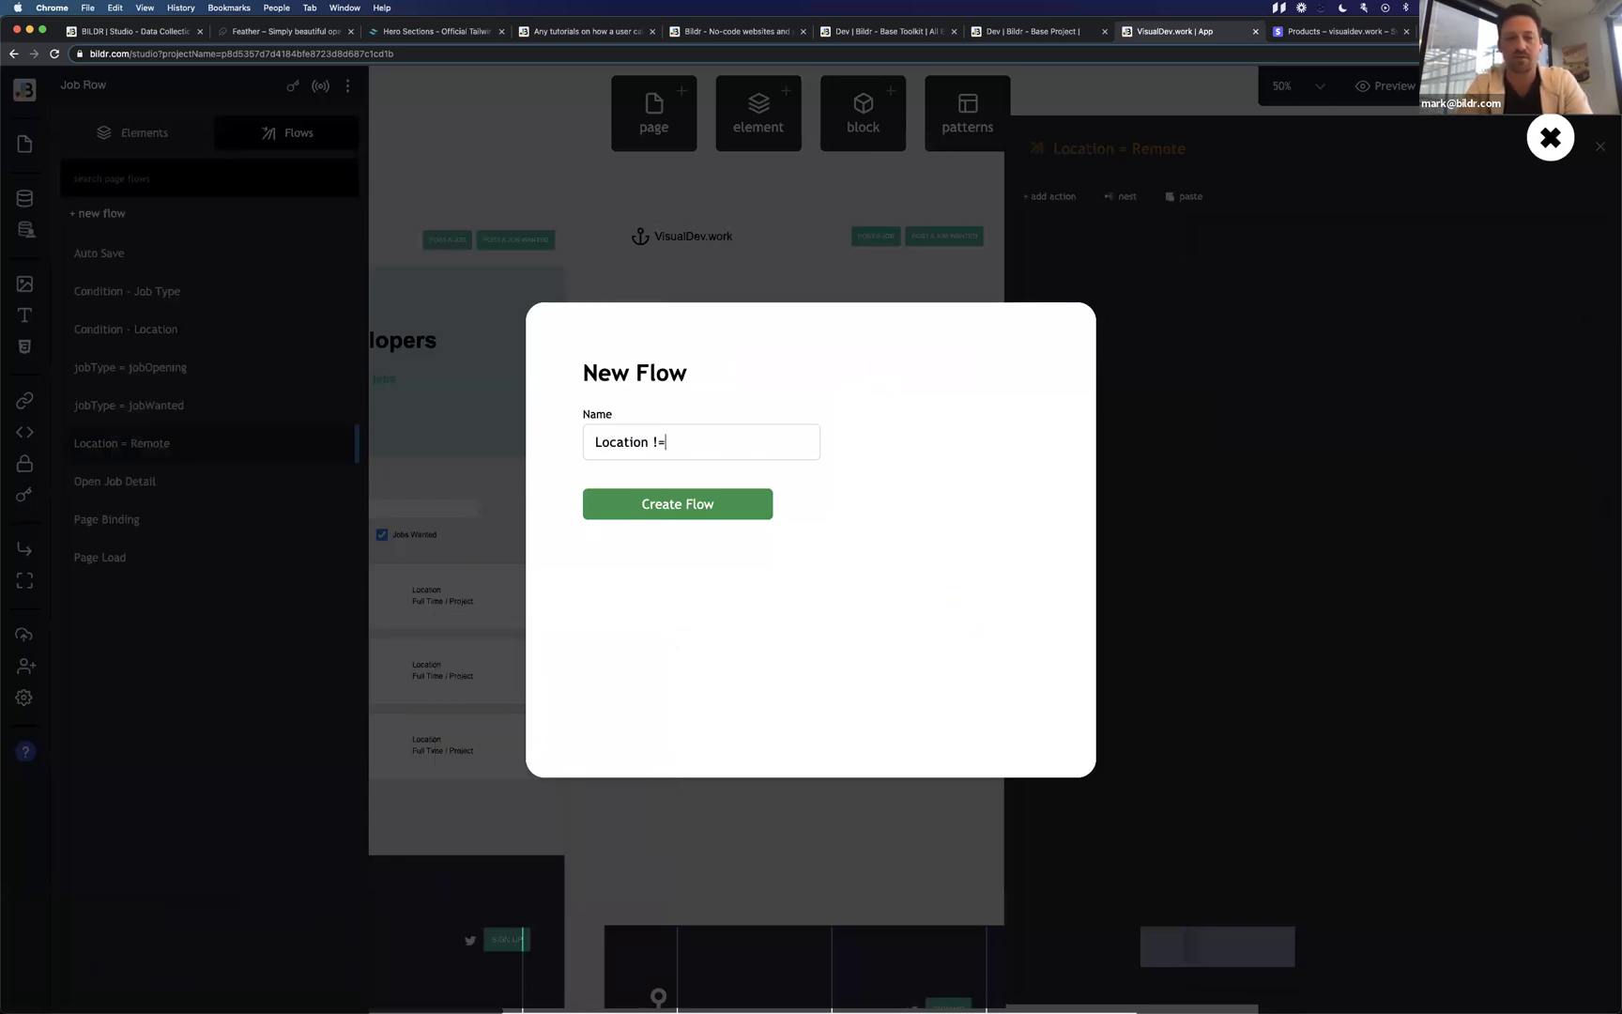
text(Remote)
key(Return)
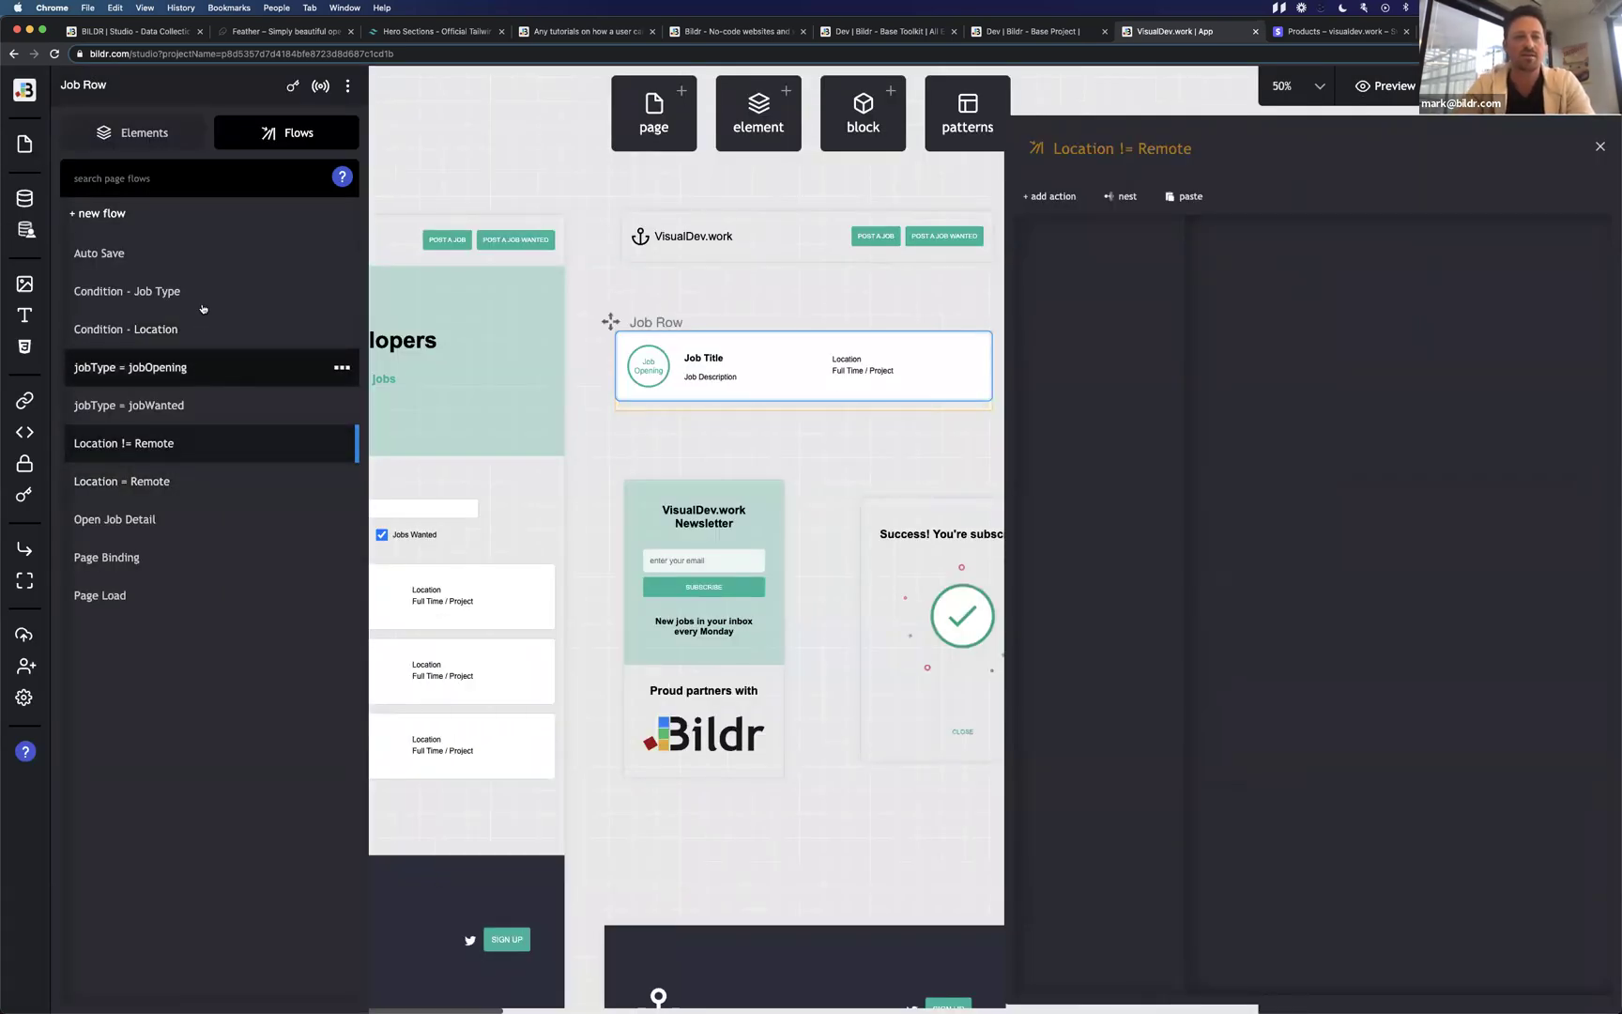
click(186, 330)
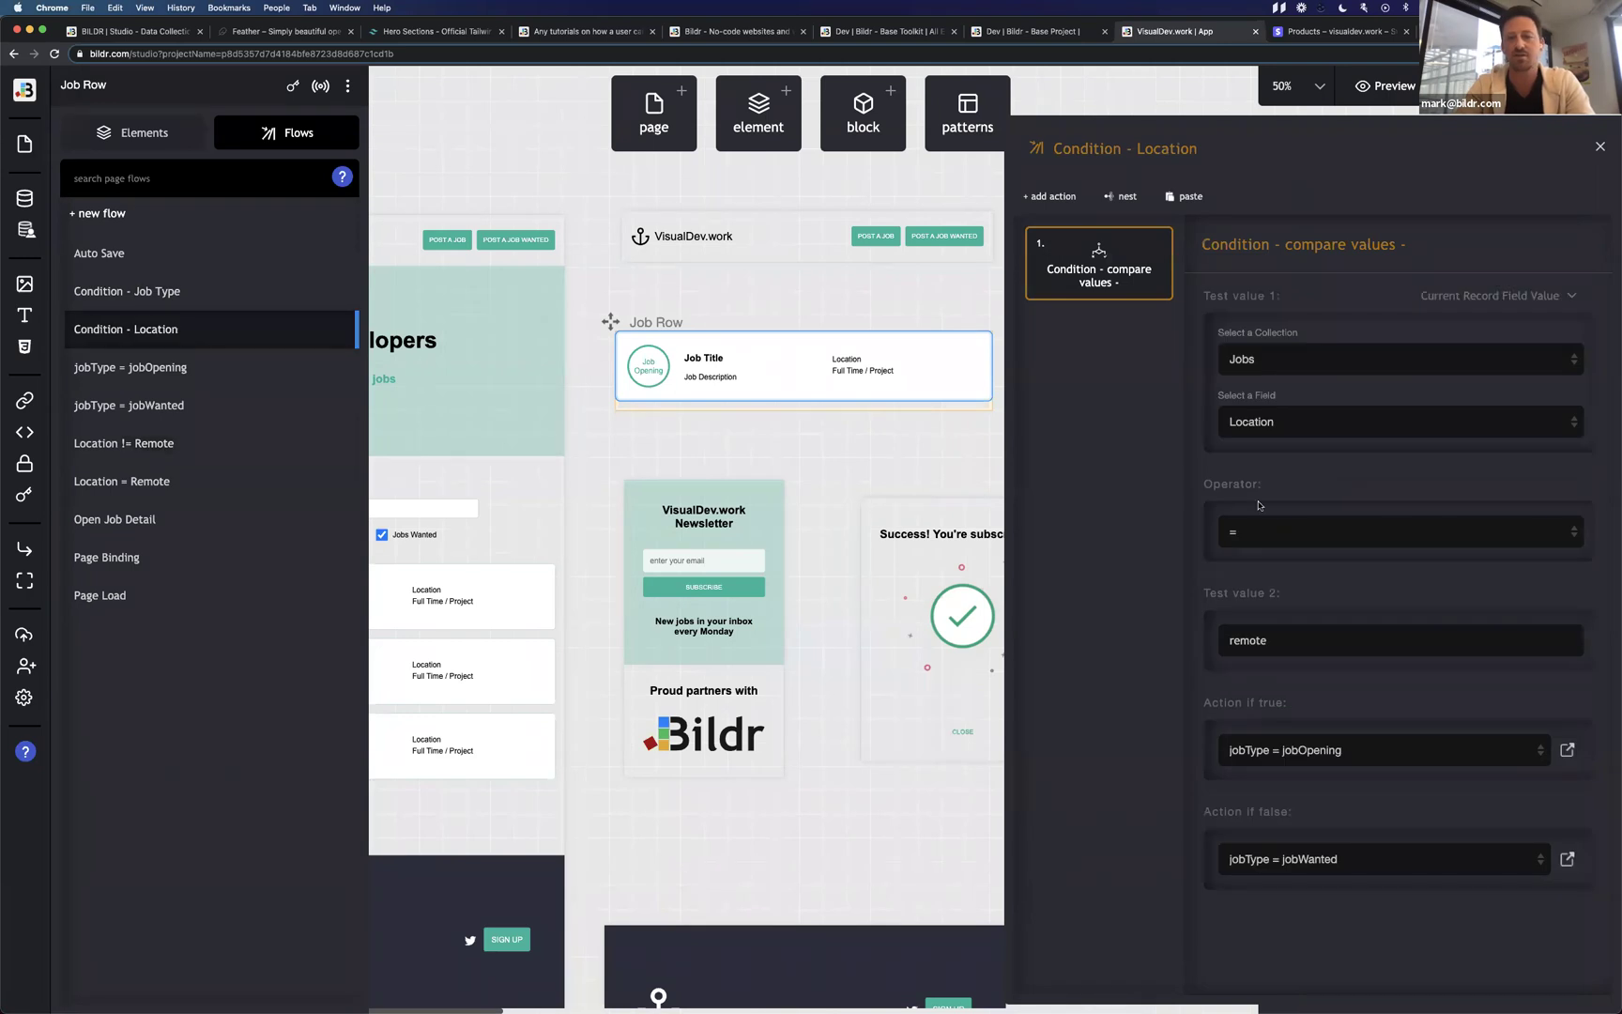
click(1352, 759)
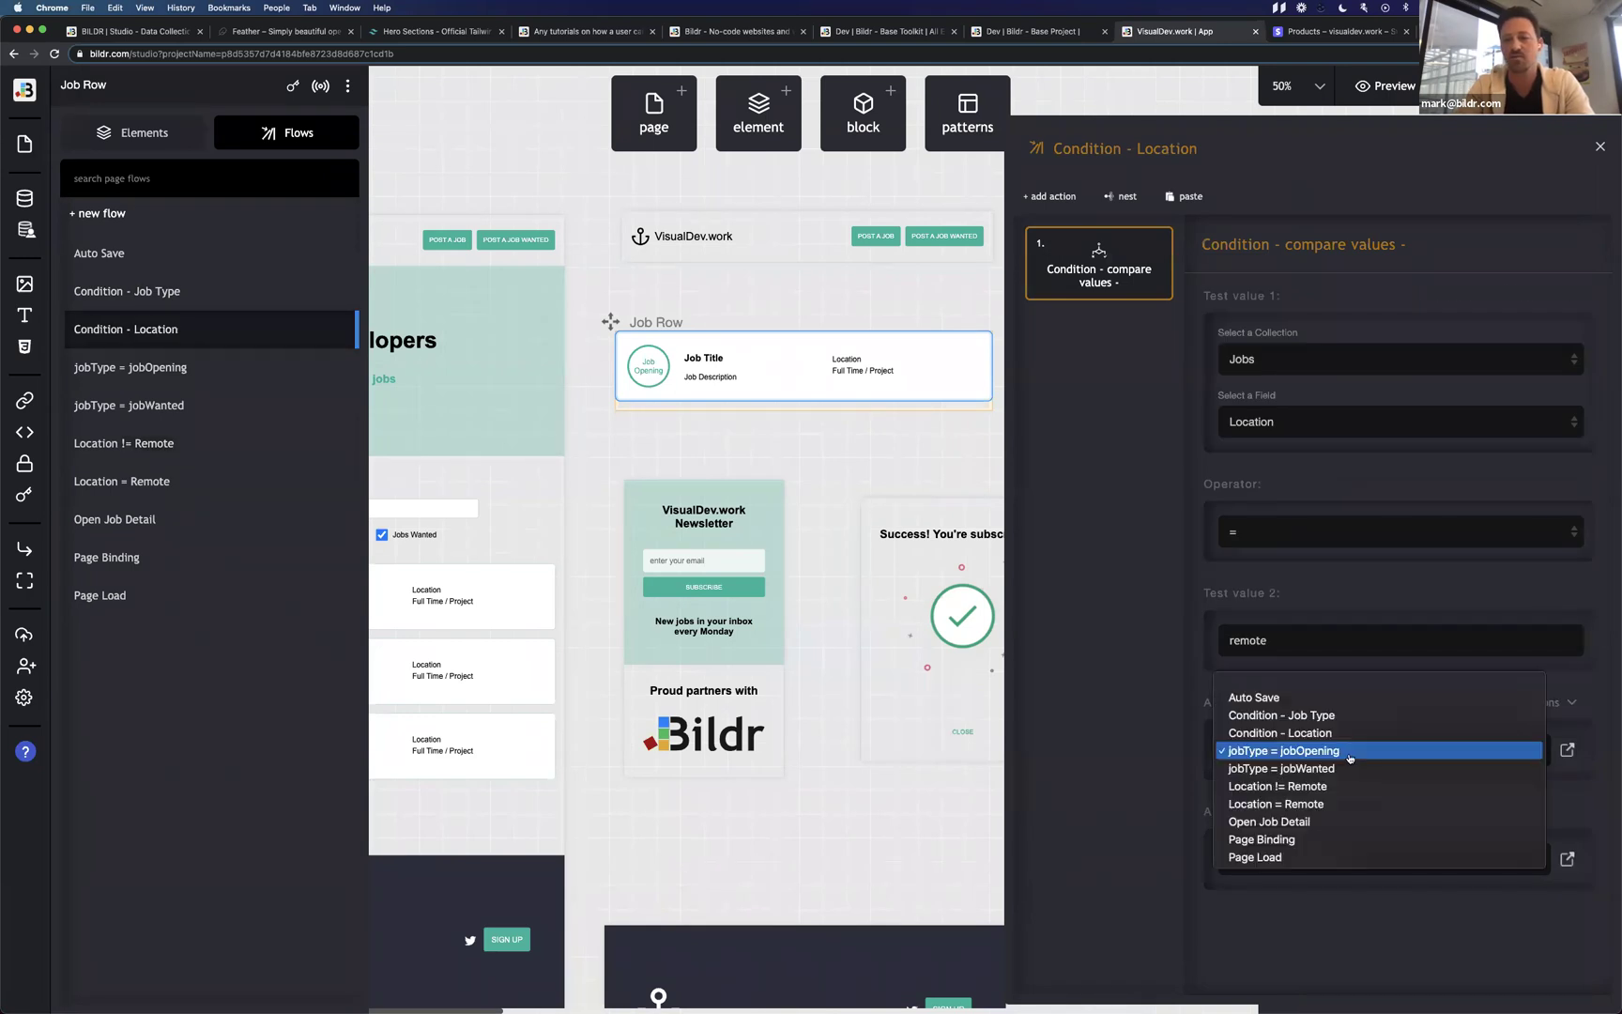
Make Condition - Location run Location = Remote when true and Location != Remote when false.
click(1348, 803)
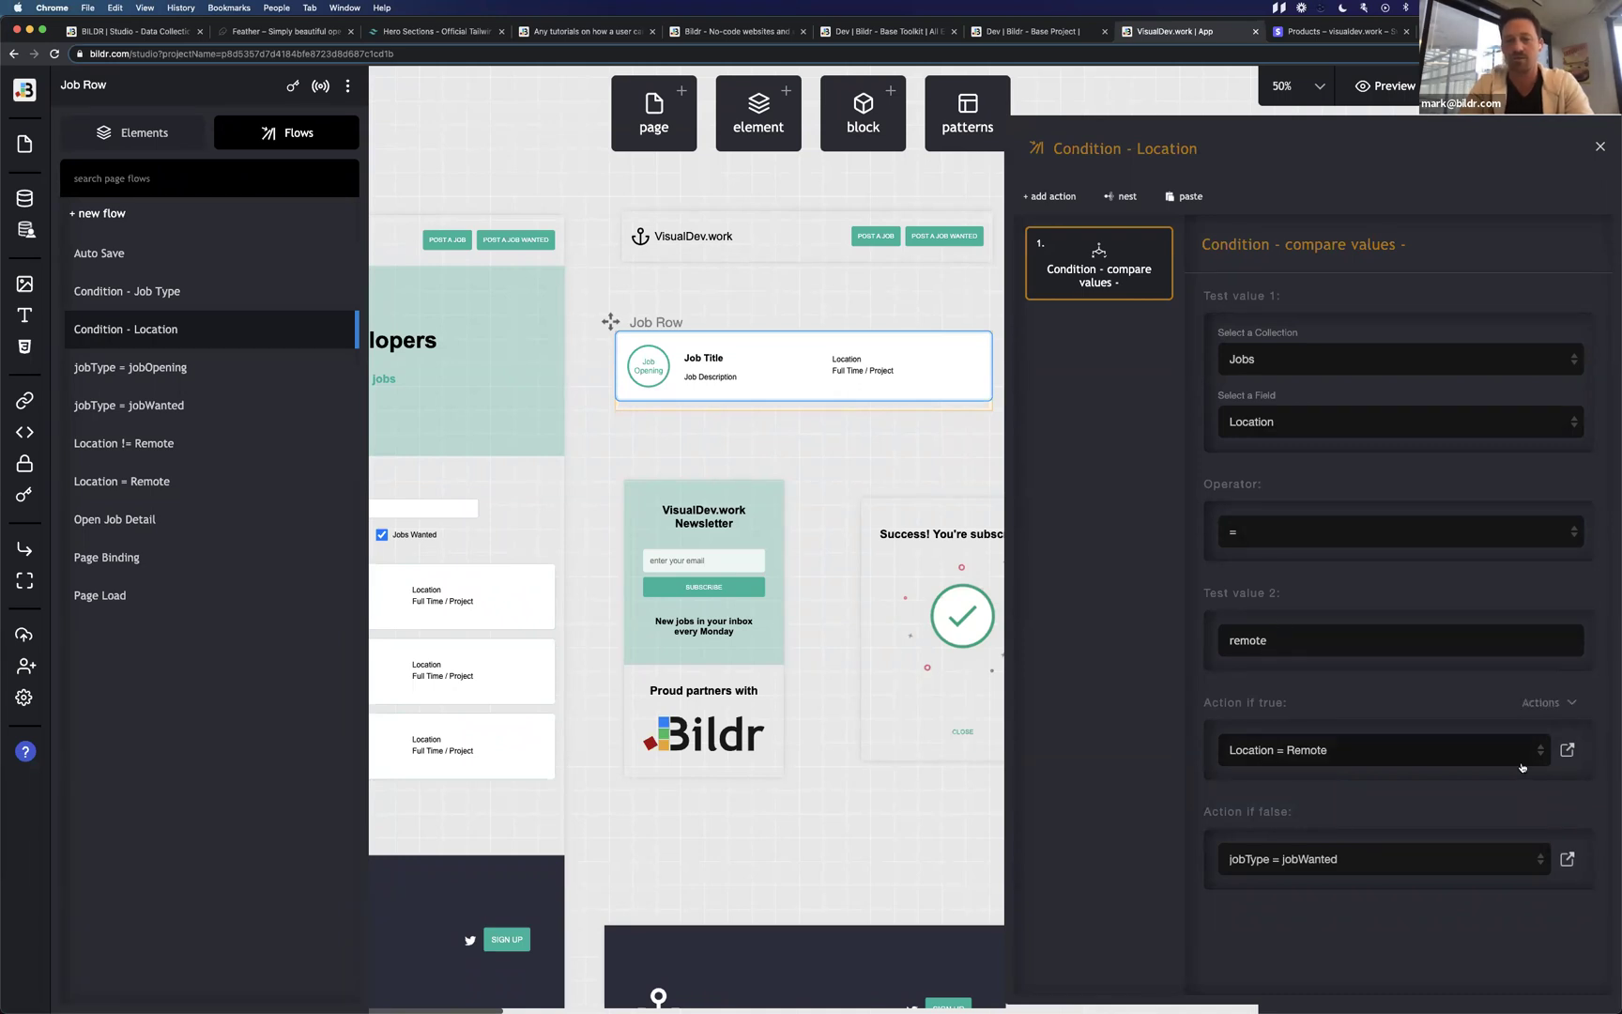
click(1336, 863)
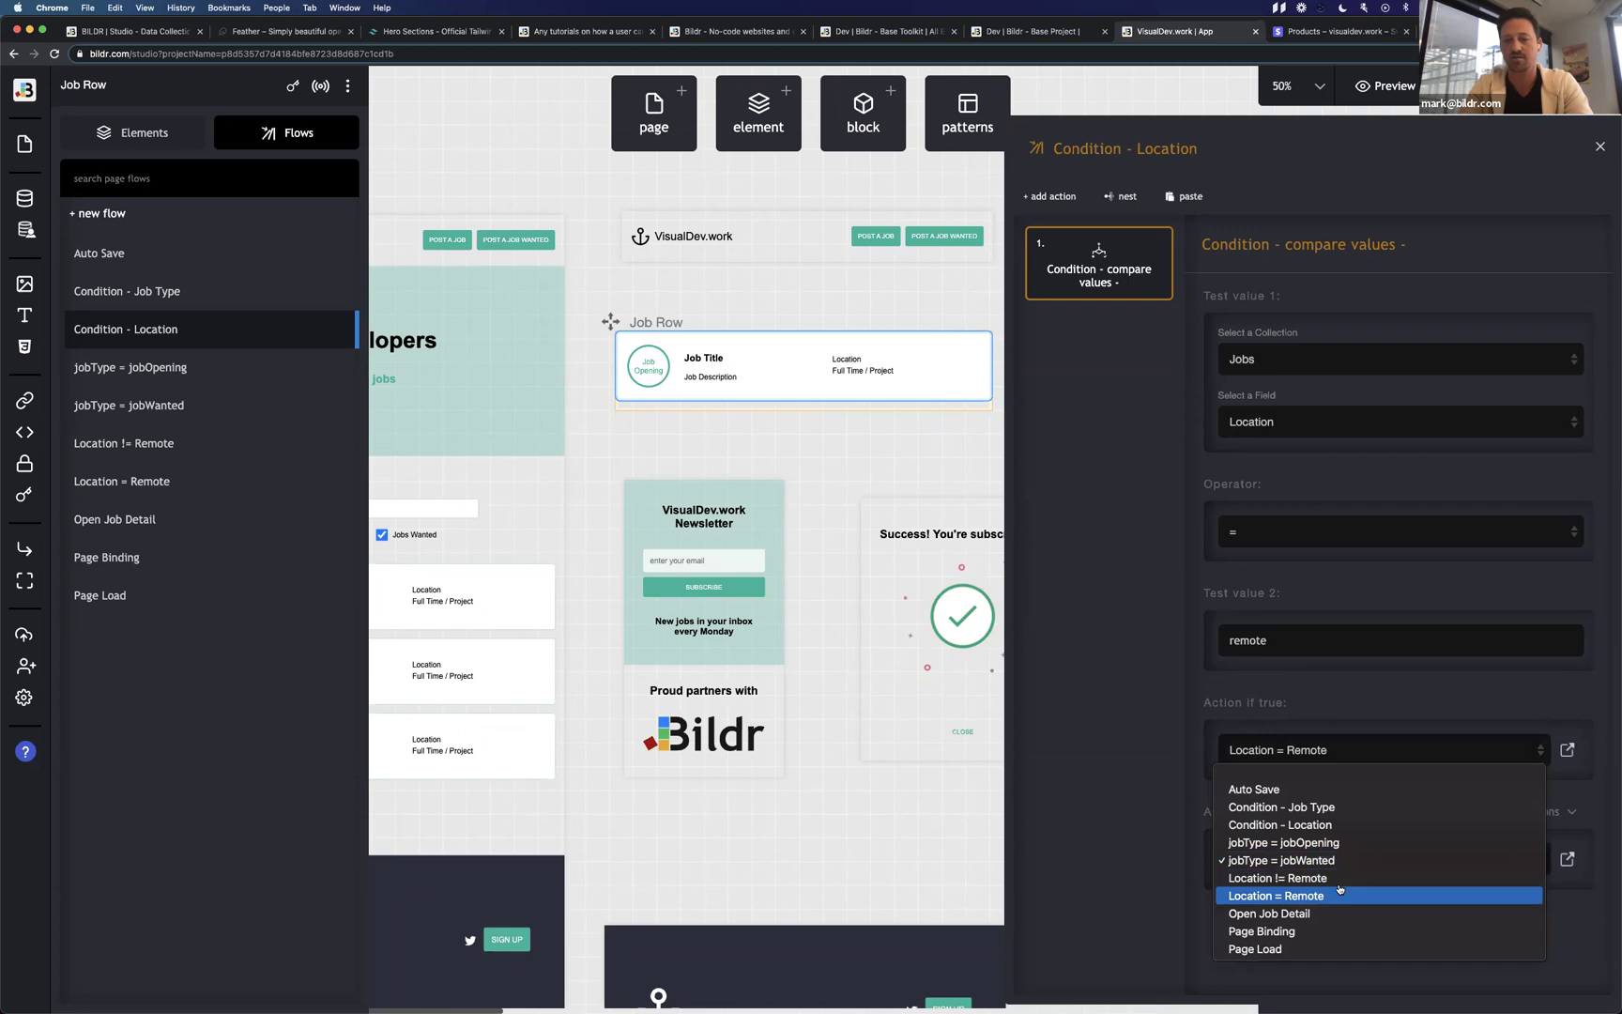
click(1337, 878)
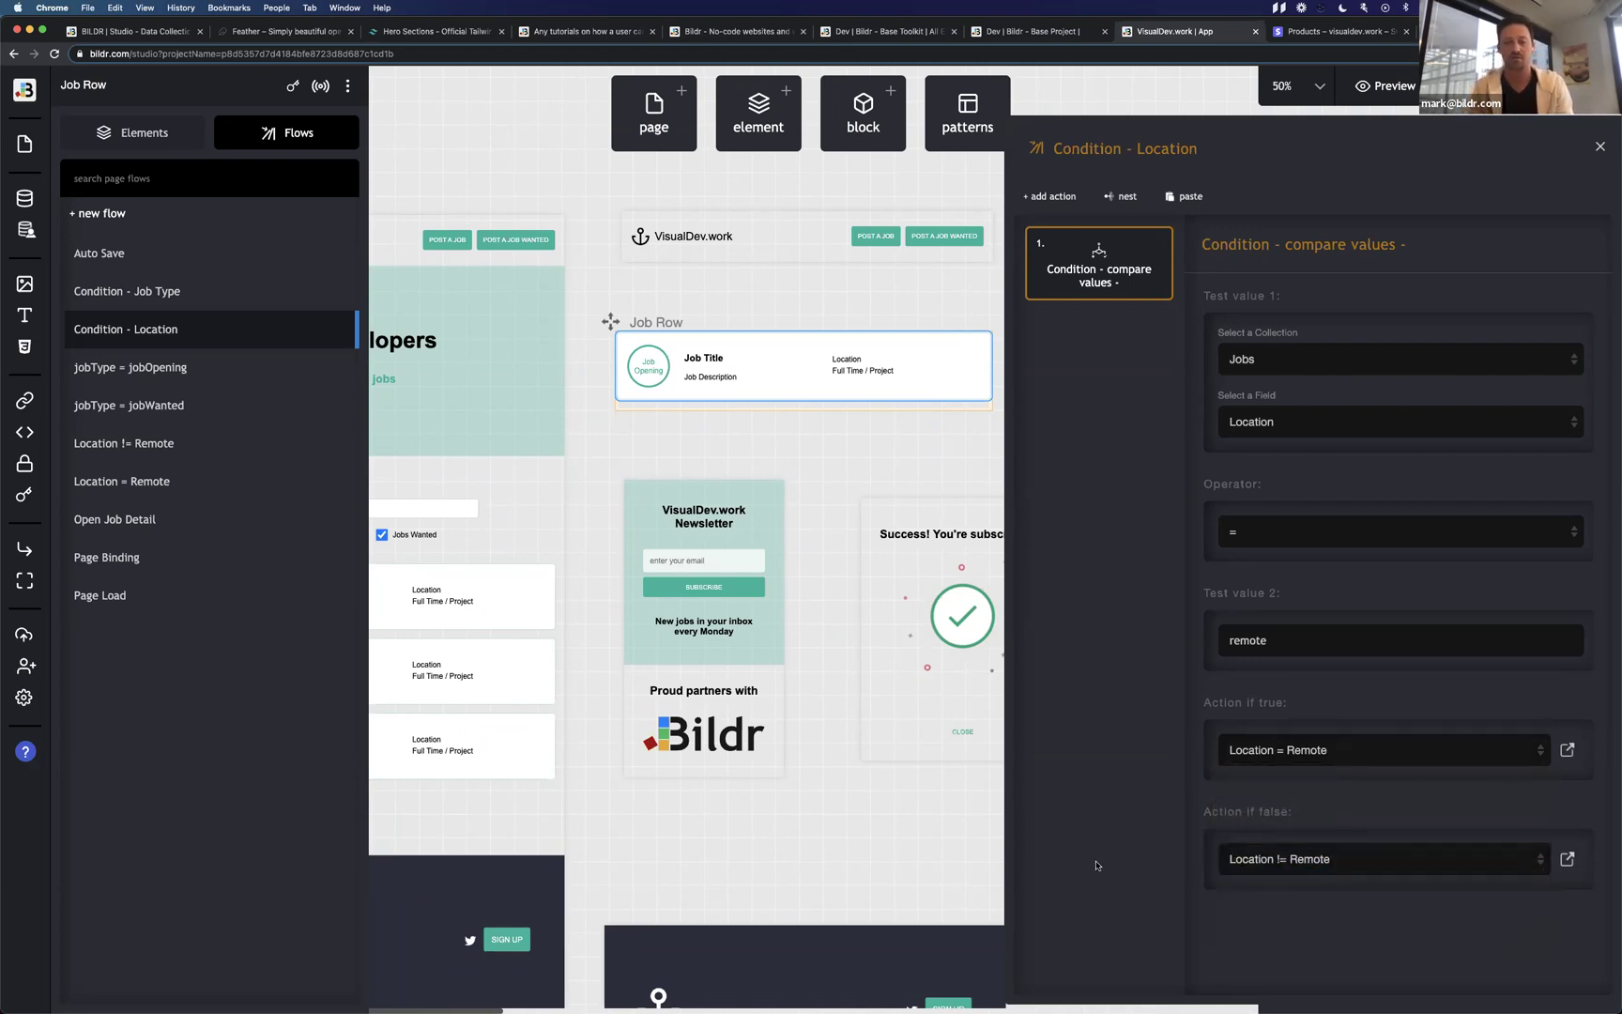
click(150, 597)
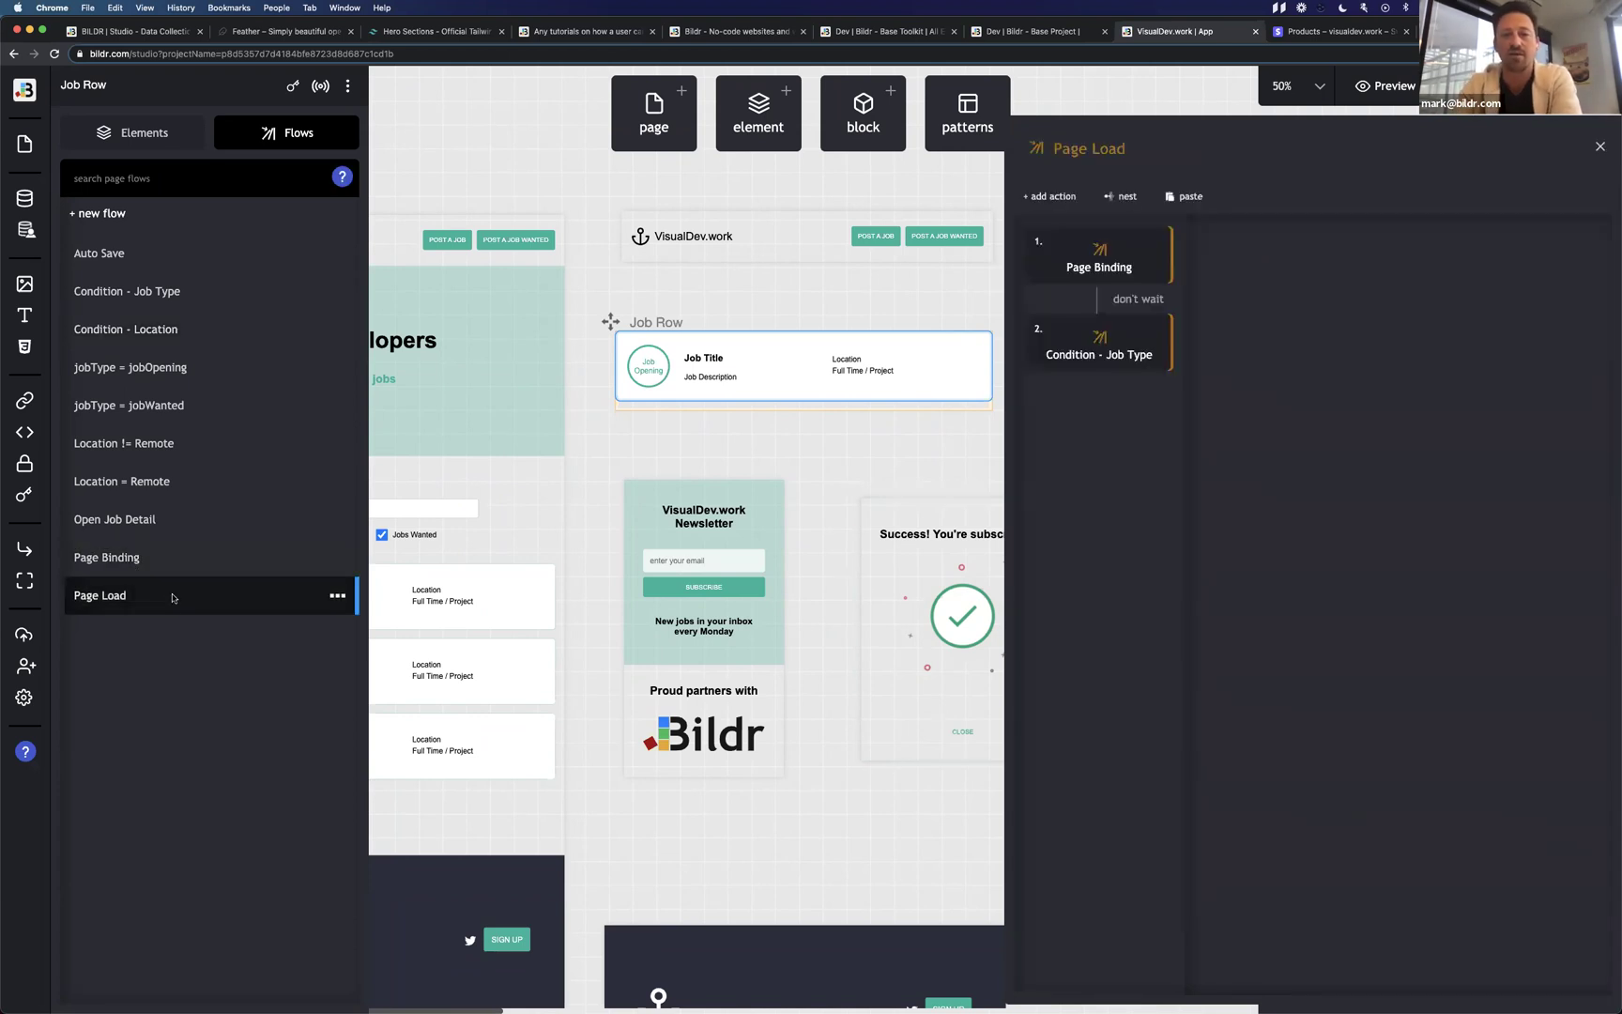
Nest Condition - Location as the third action of Page Load, then open Location = Remote.
click(1122, 196)
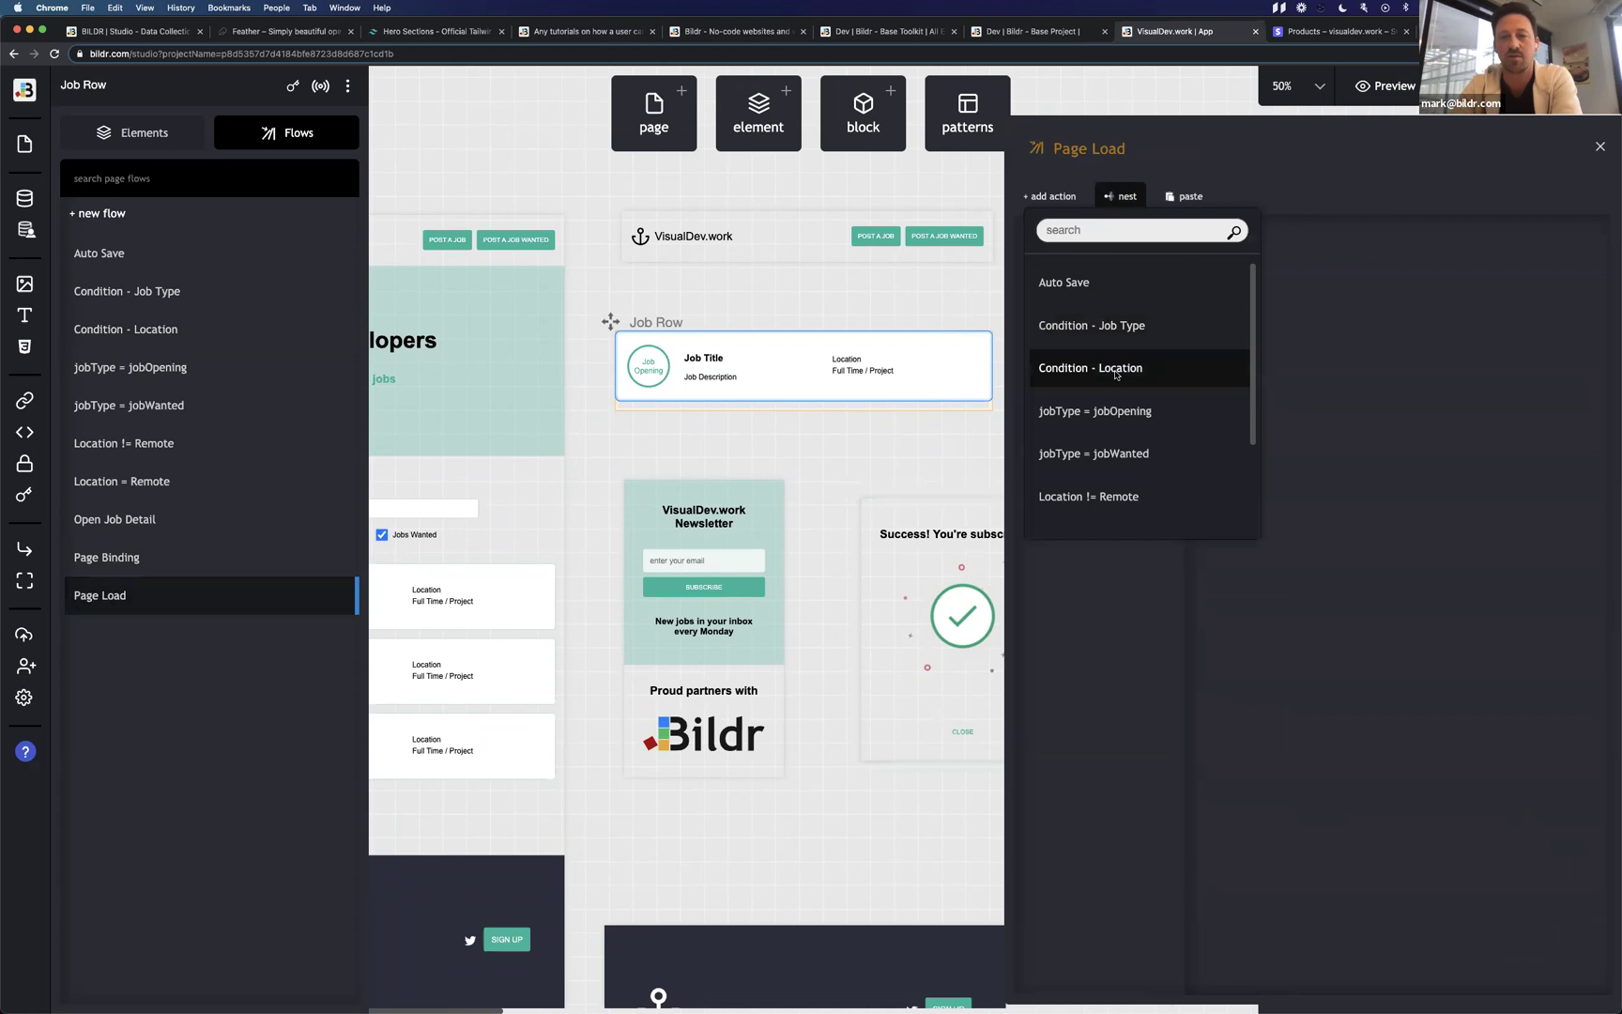
click(1115, 374)
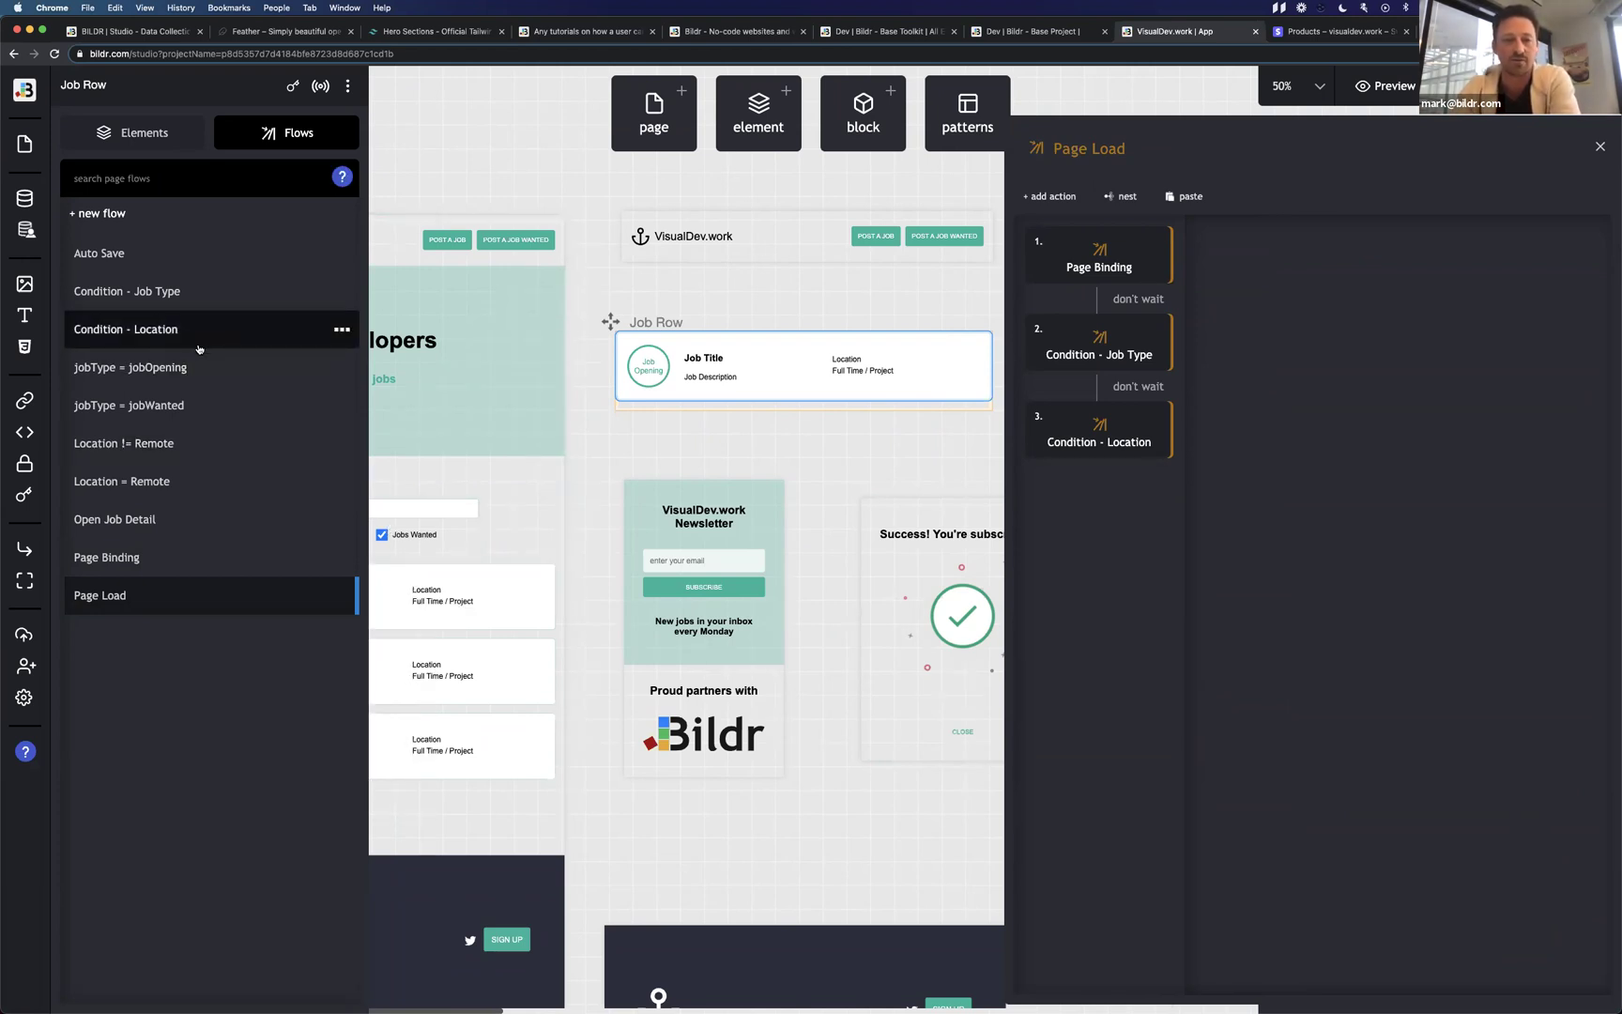
click(184, 481)
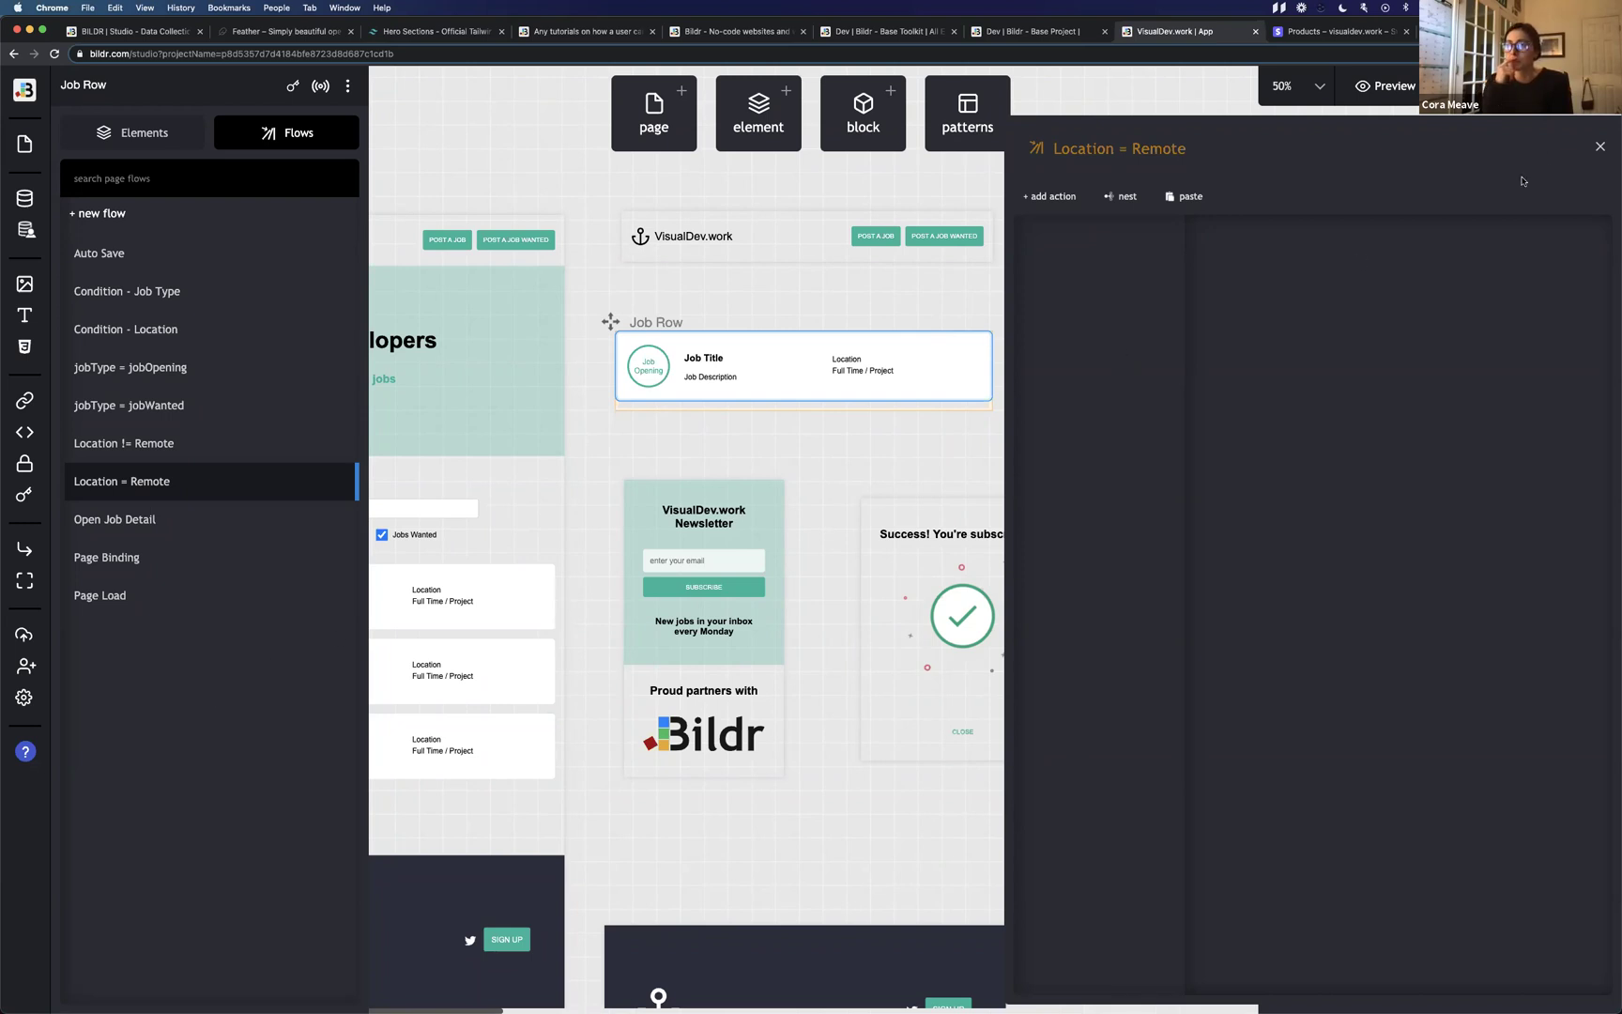
In the Location = Remote flow, search the Add Action list for 'condit' to see Conditional Logic actions.
click(1600, 147)
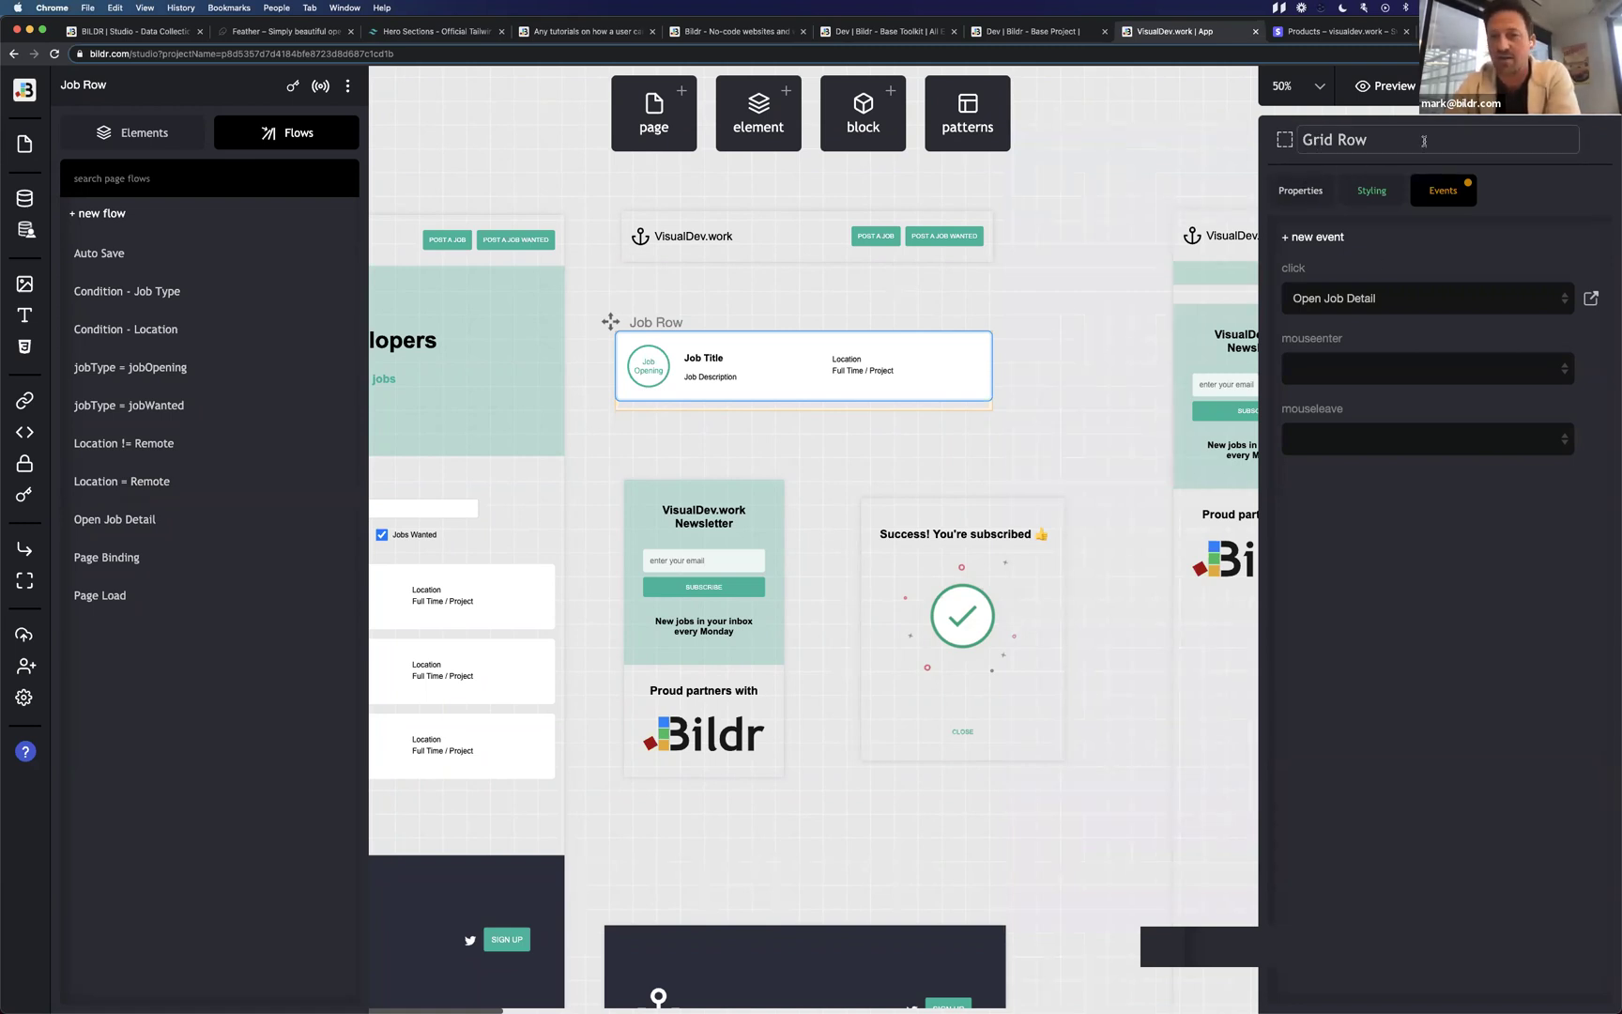
click(281, 480)
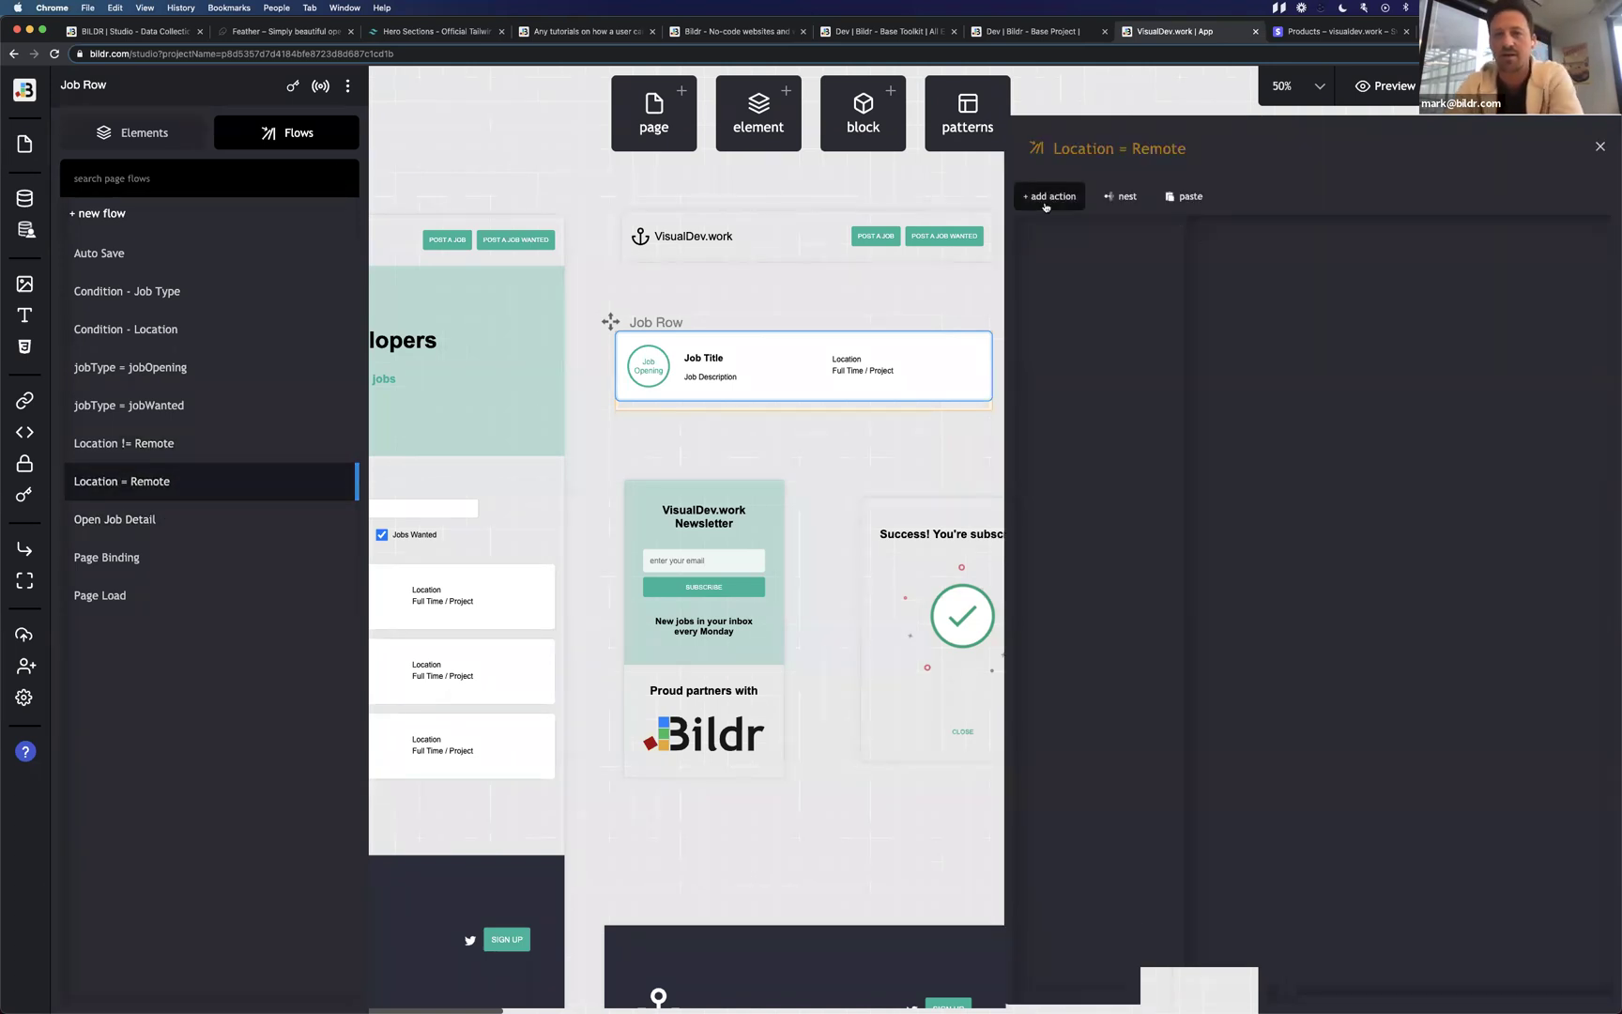
click(1049, 196)
text(con)
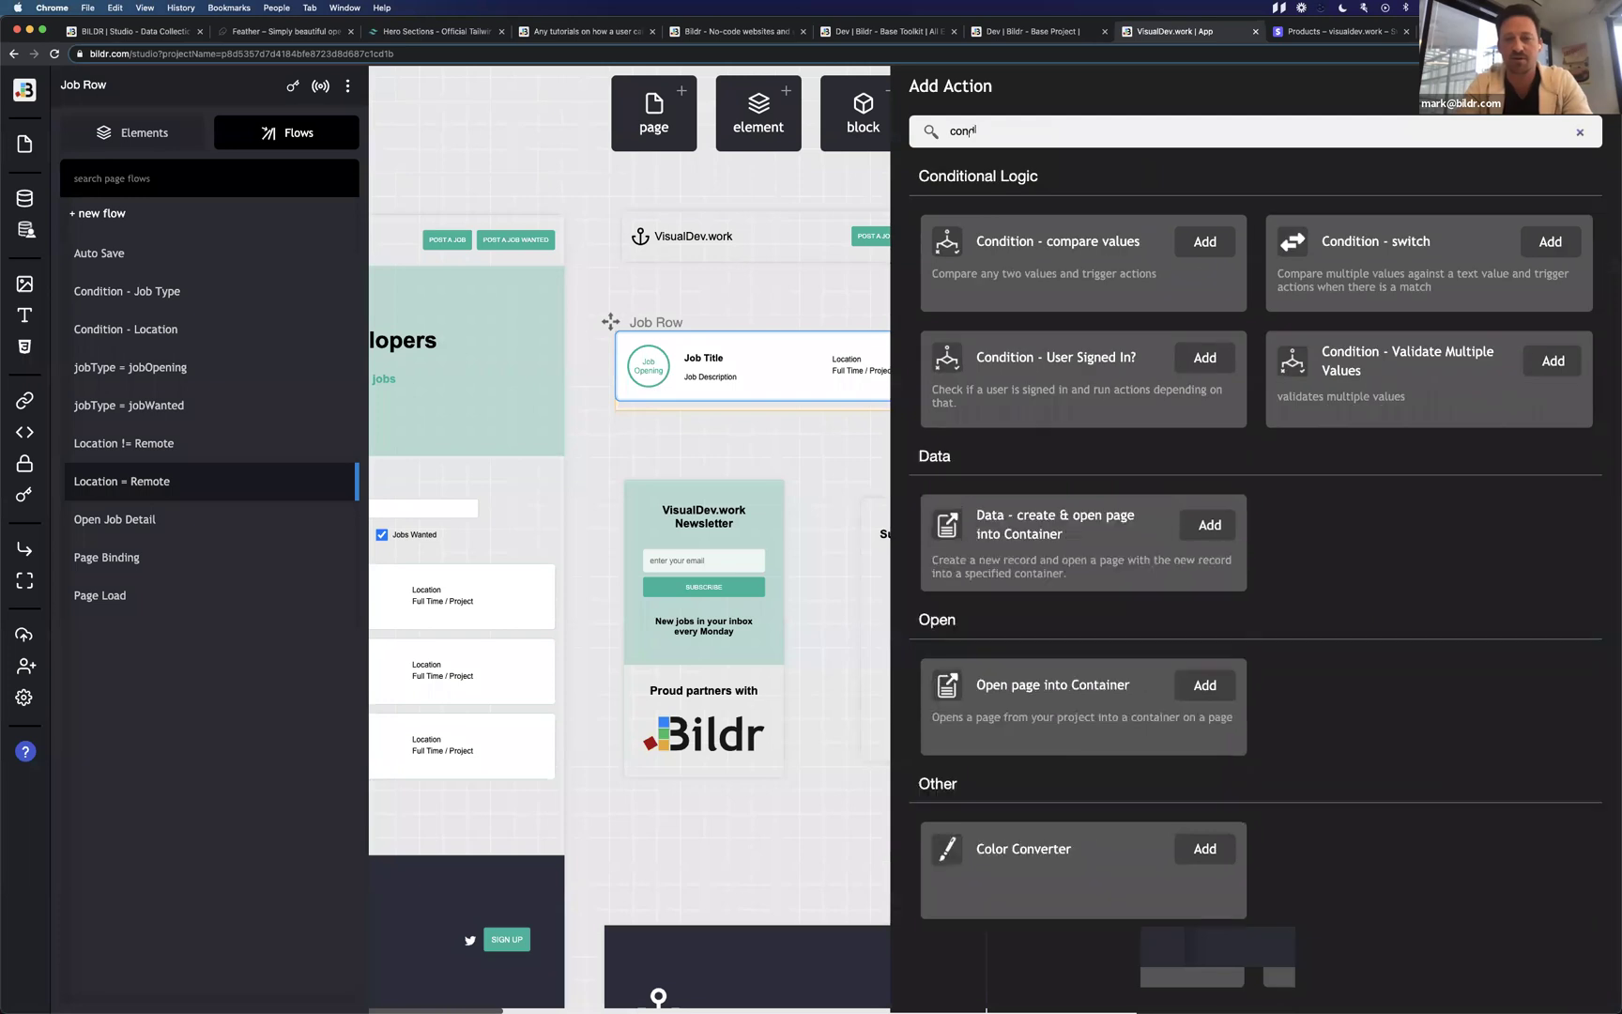
text(dit)
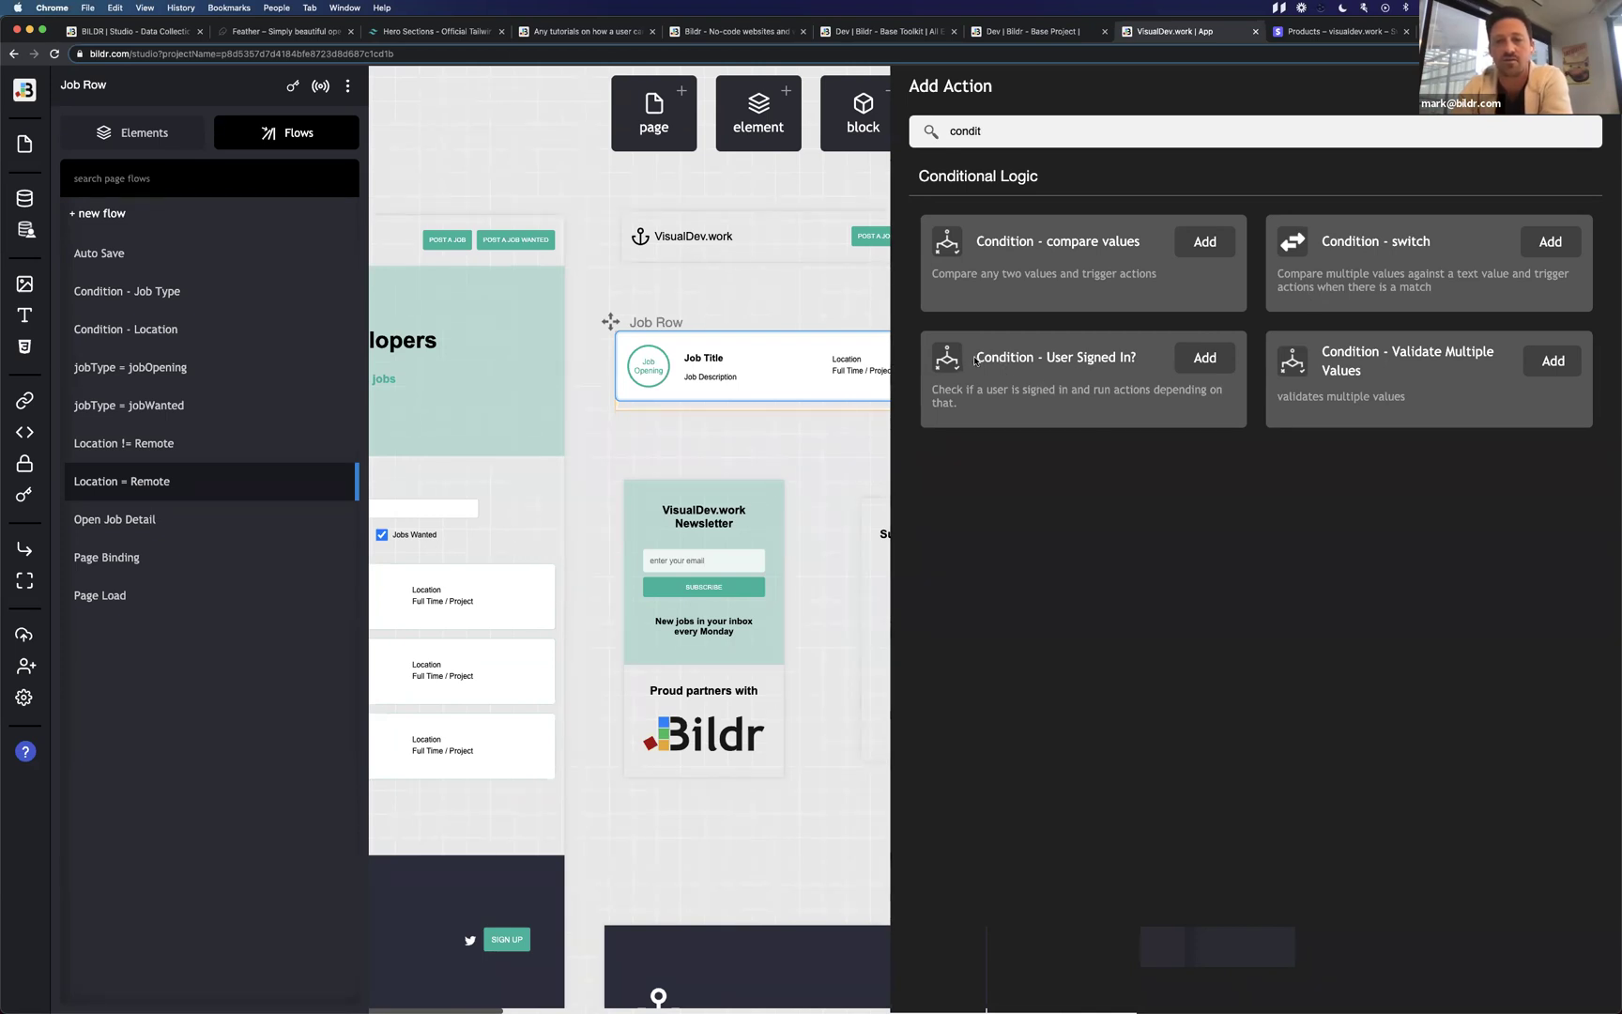
drag(976, 356, 1138, 358)
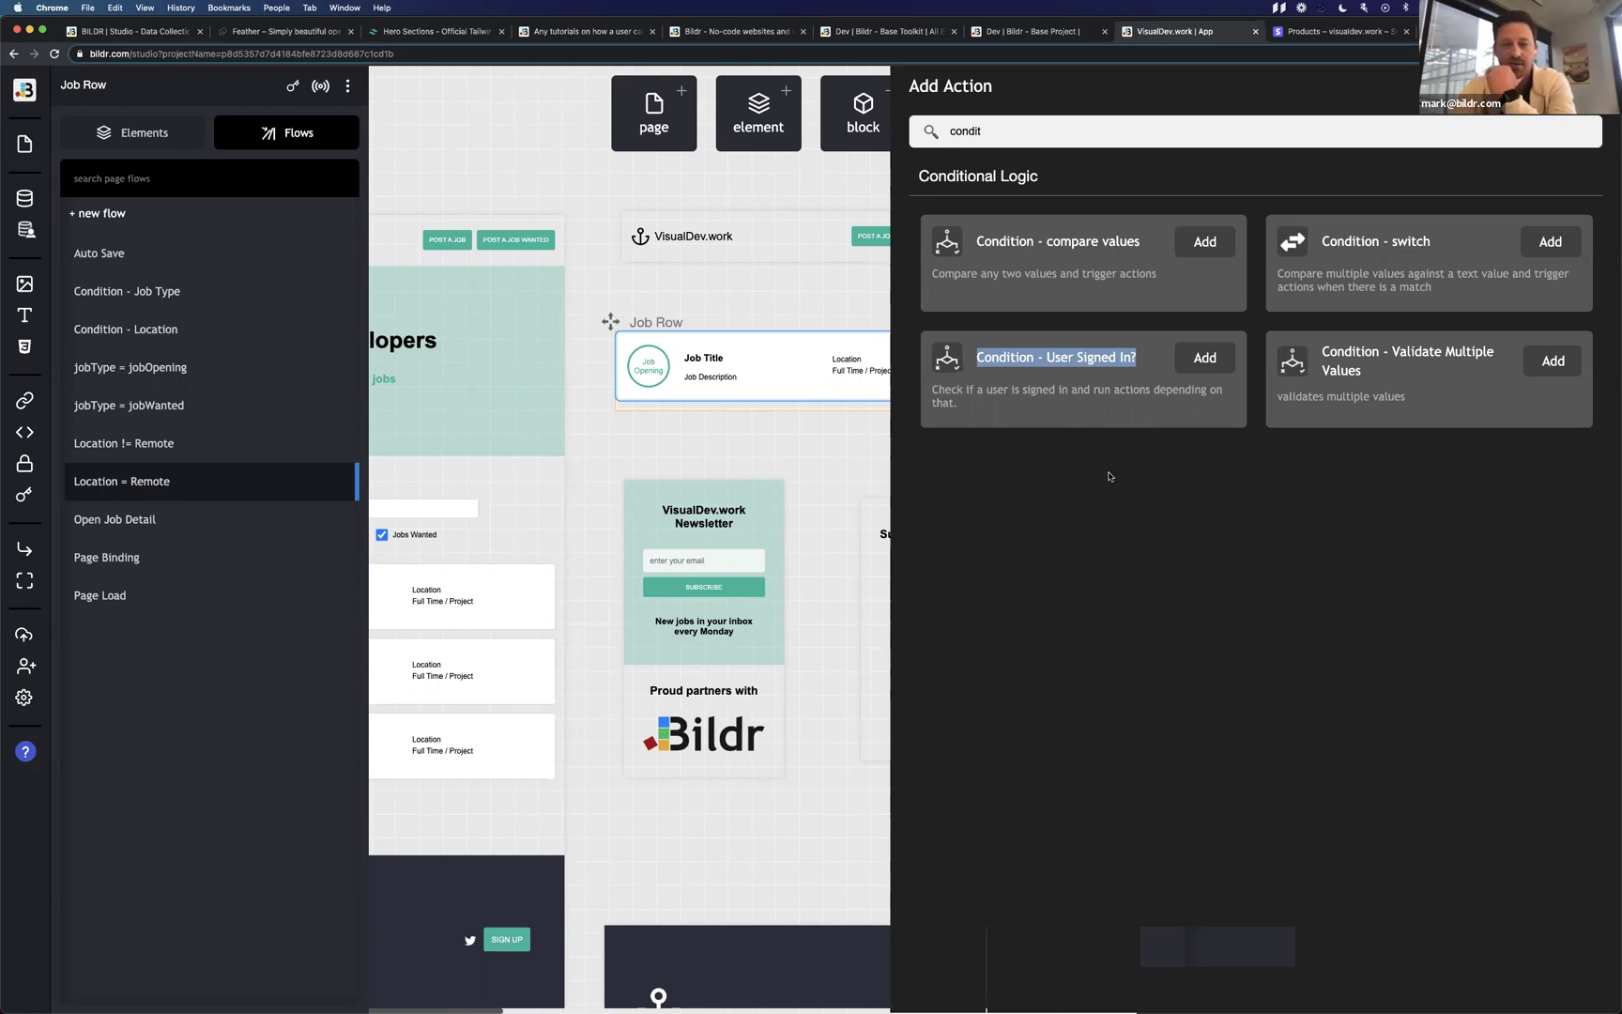
Look over the Condition - Validate Multiple Values action among the conditional logic options.
click(1094, 485)
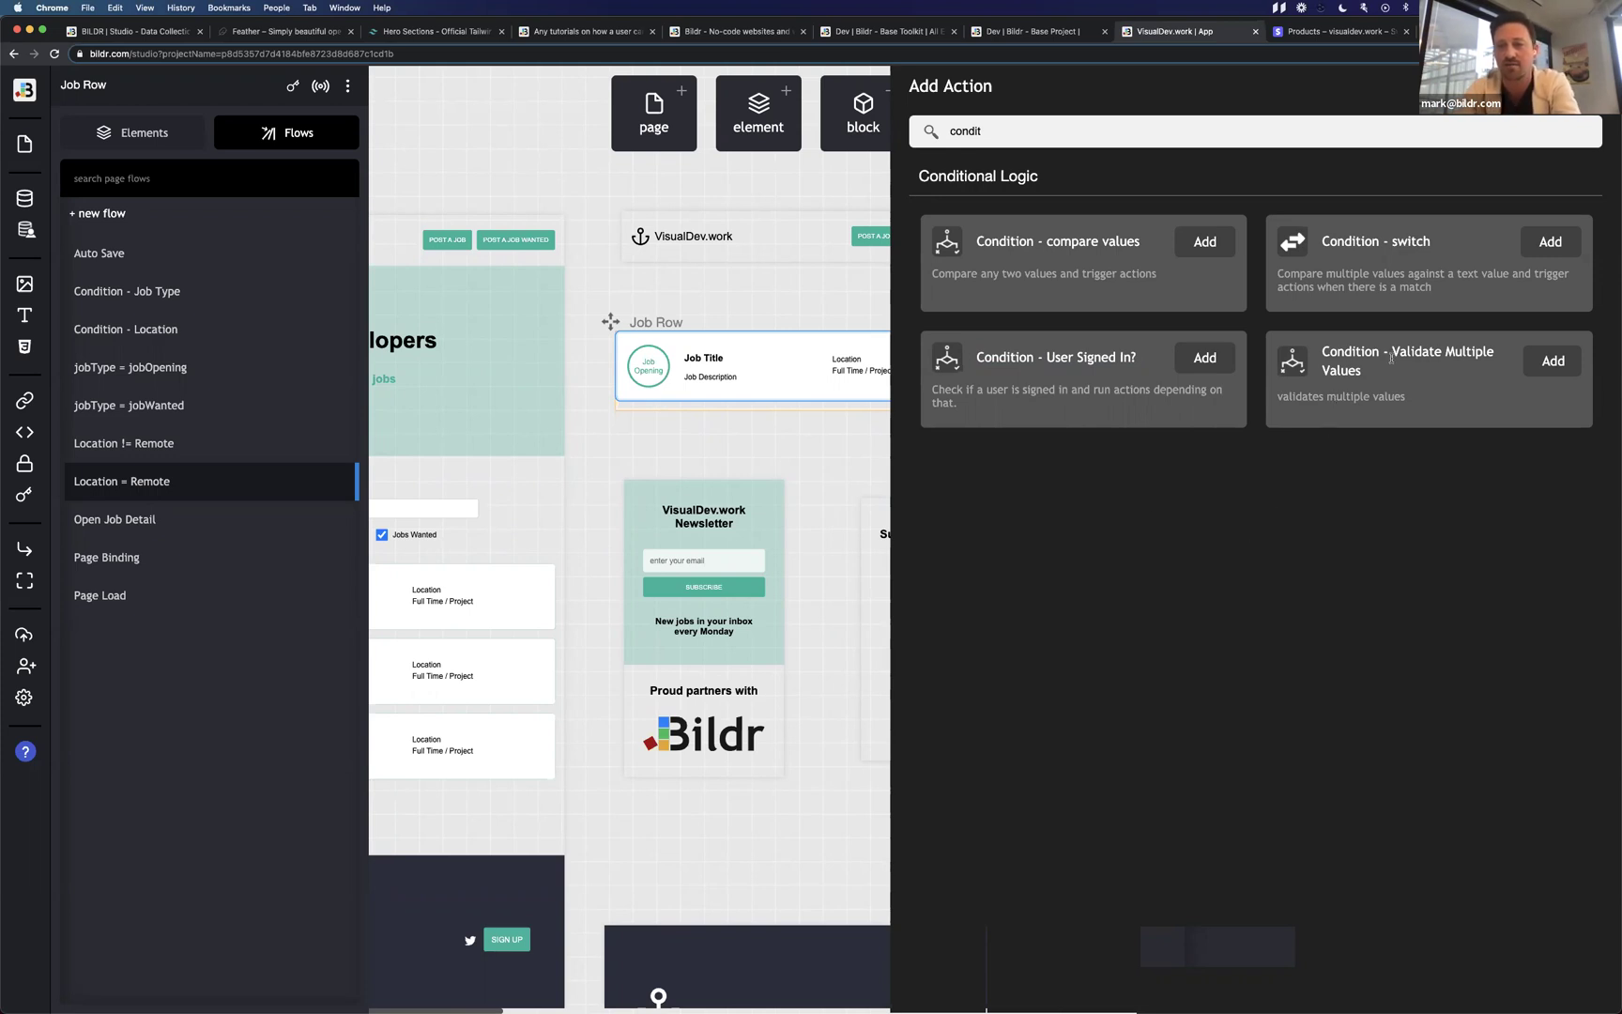
drag(1320, 353, 1499, 358)
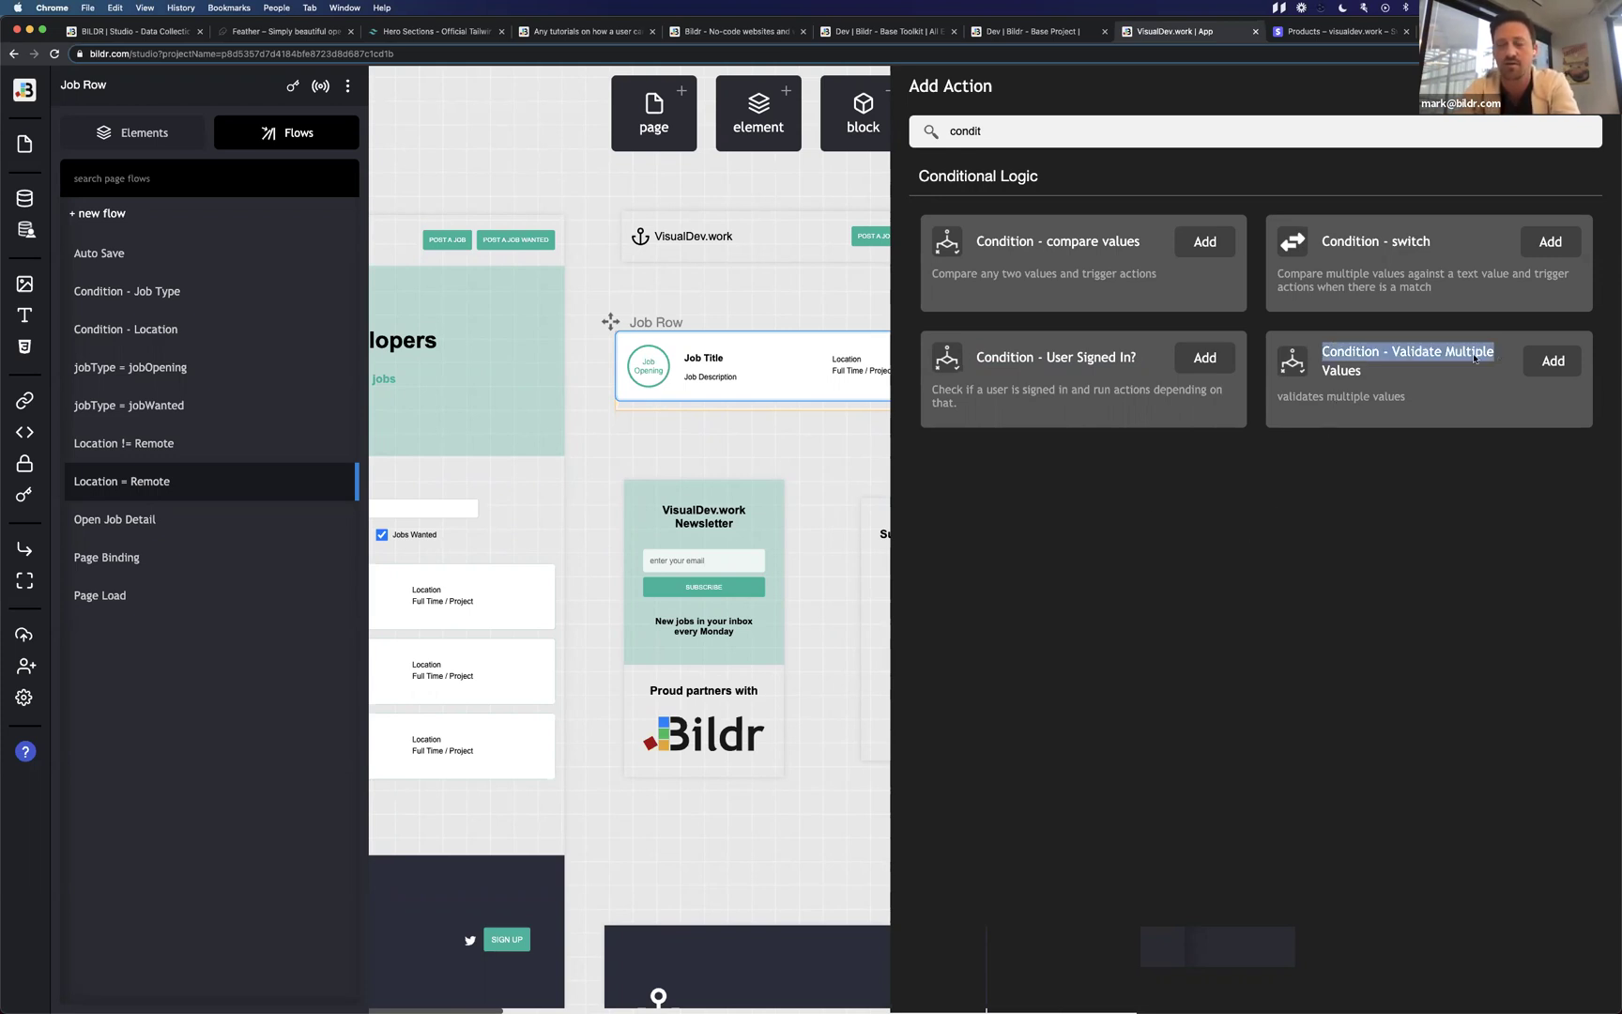
drag(1366, 373, 1319, 351)
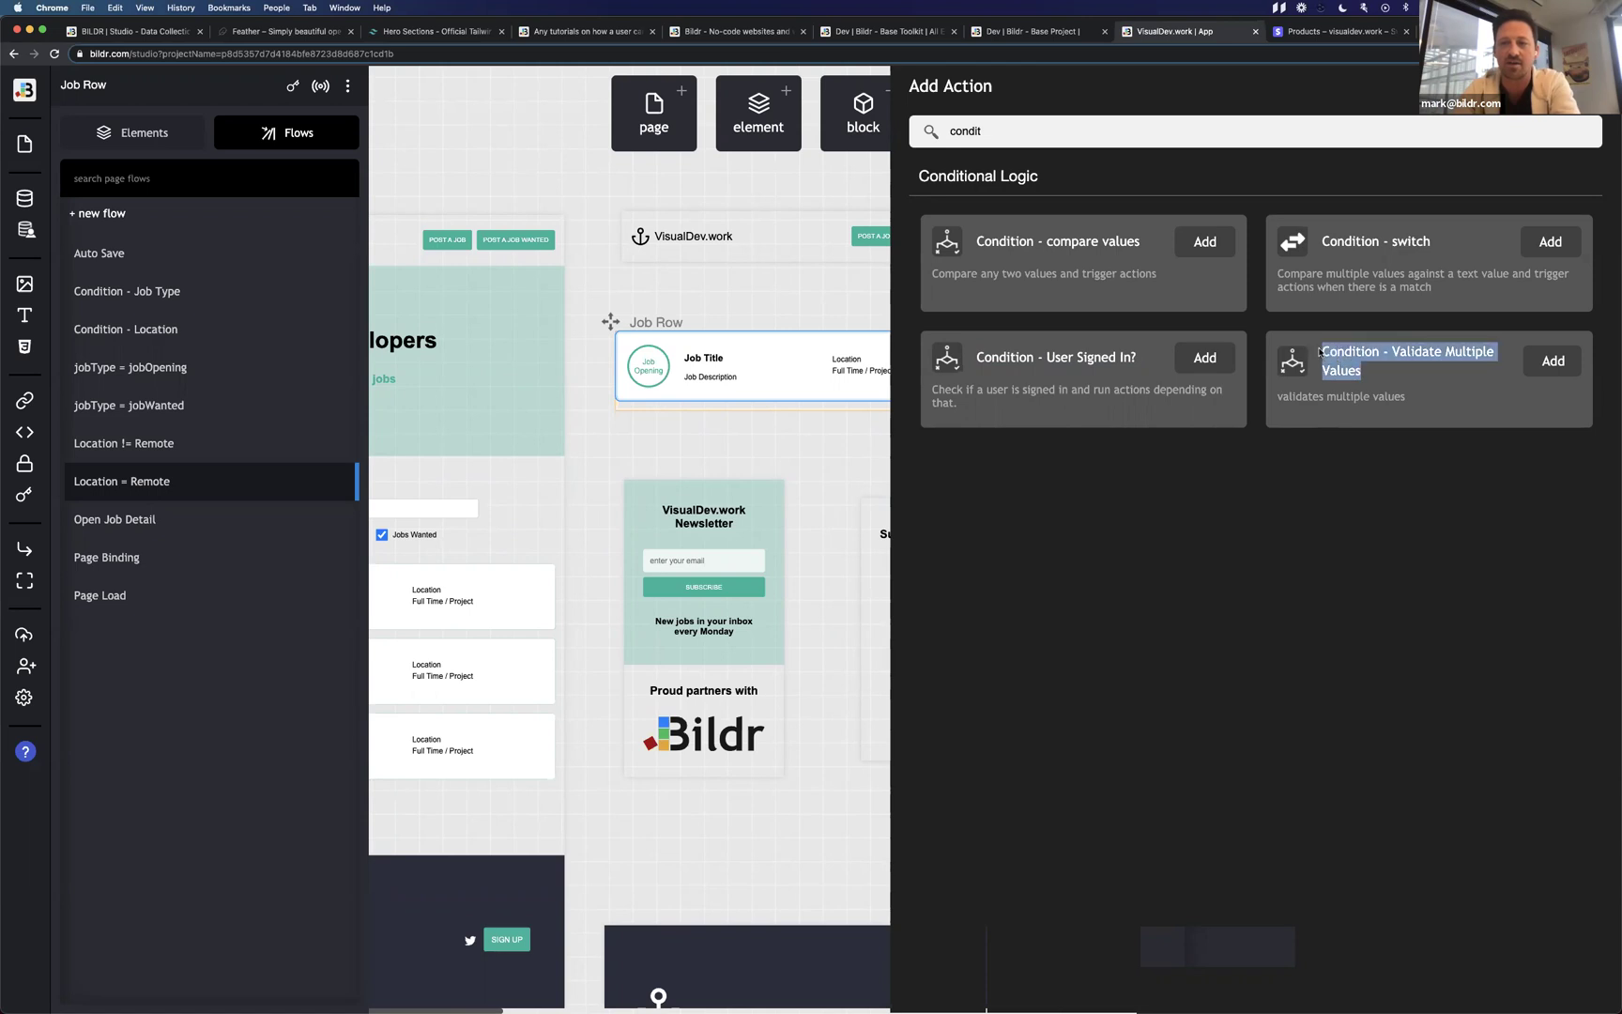
click(1359, 372)
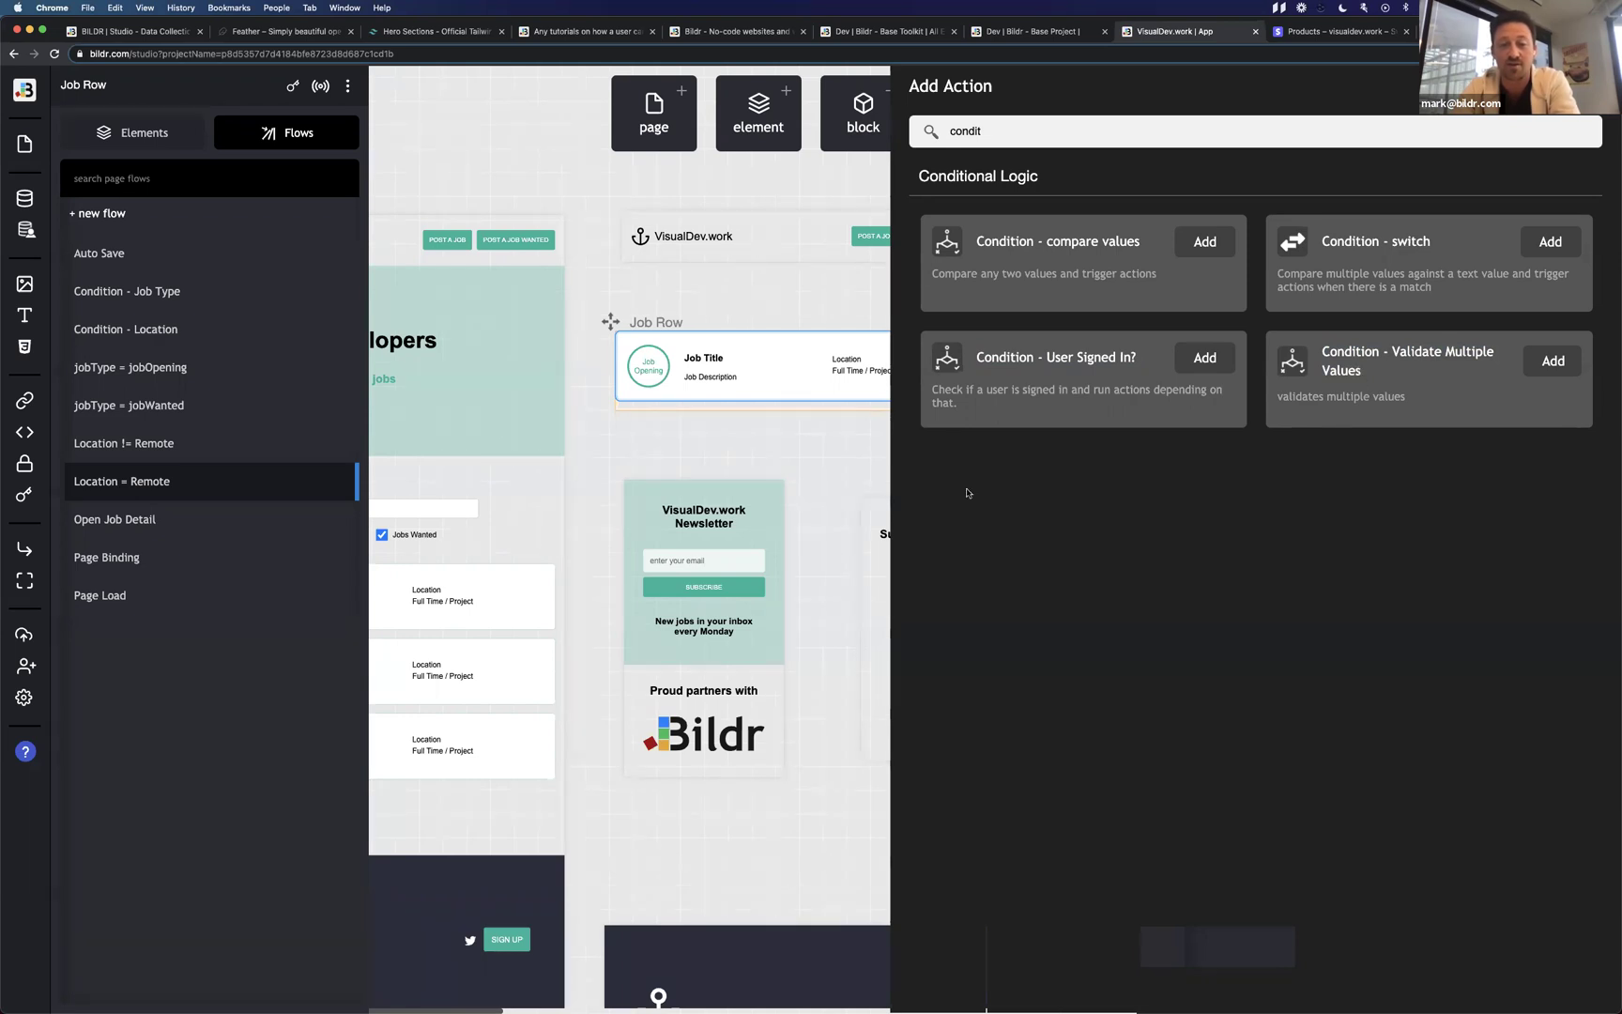
Close the action picker without adding a step and switch to the live job-post form.
scroll(681, 552, right, 10)
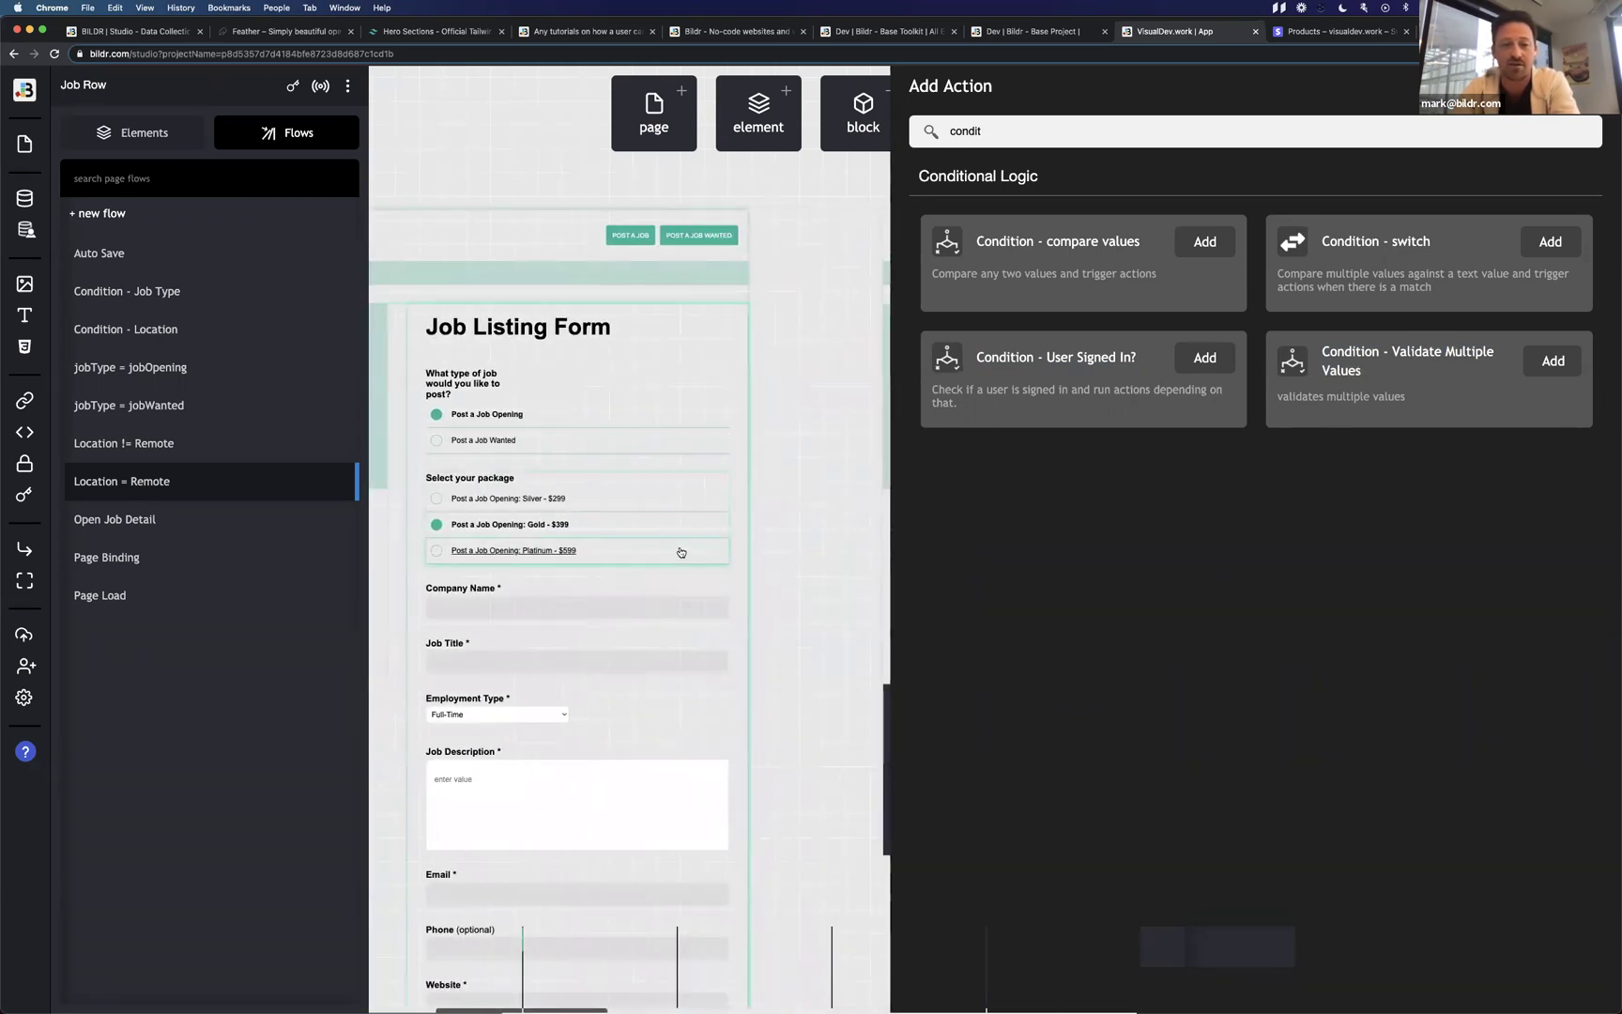
click(680, 552)
click(803, 499)
scroll(810, 529, down, 3)
scroll(810, 529, left, 3)
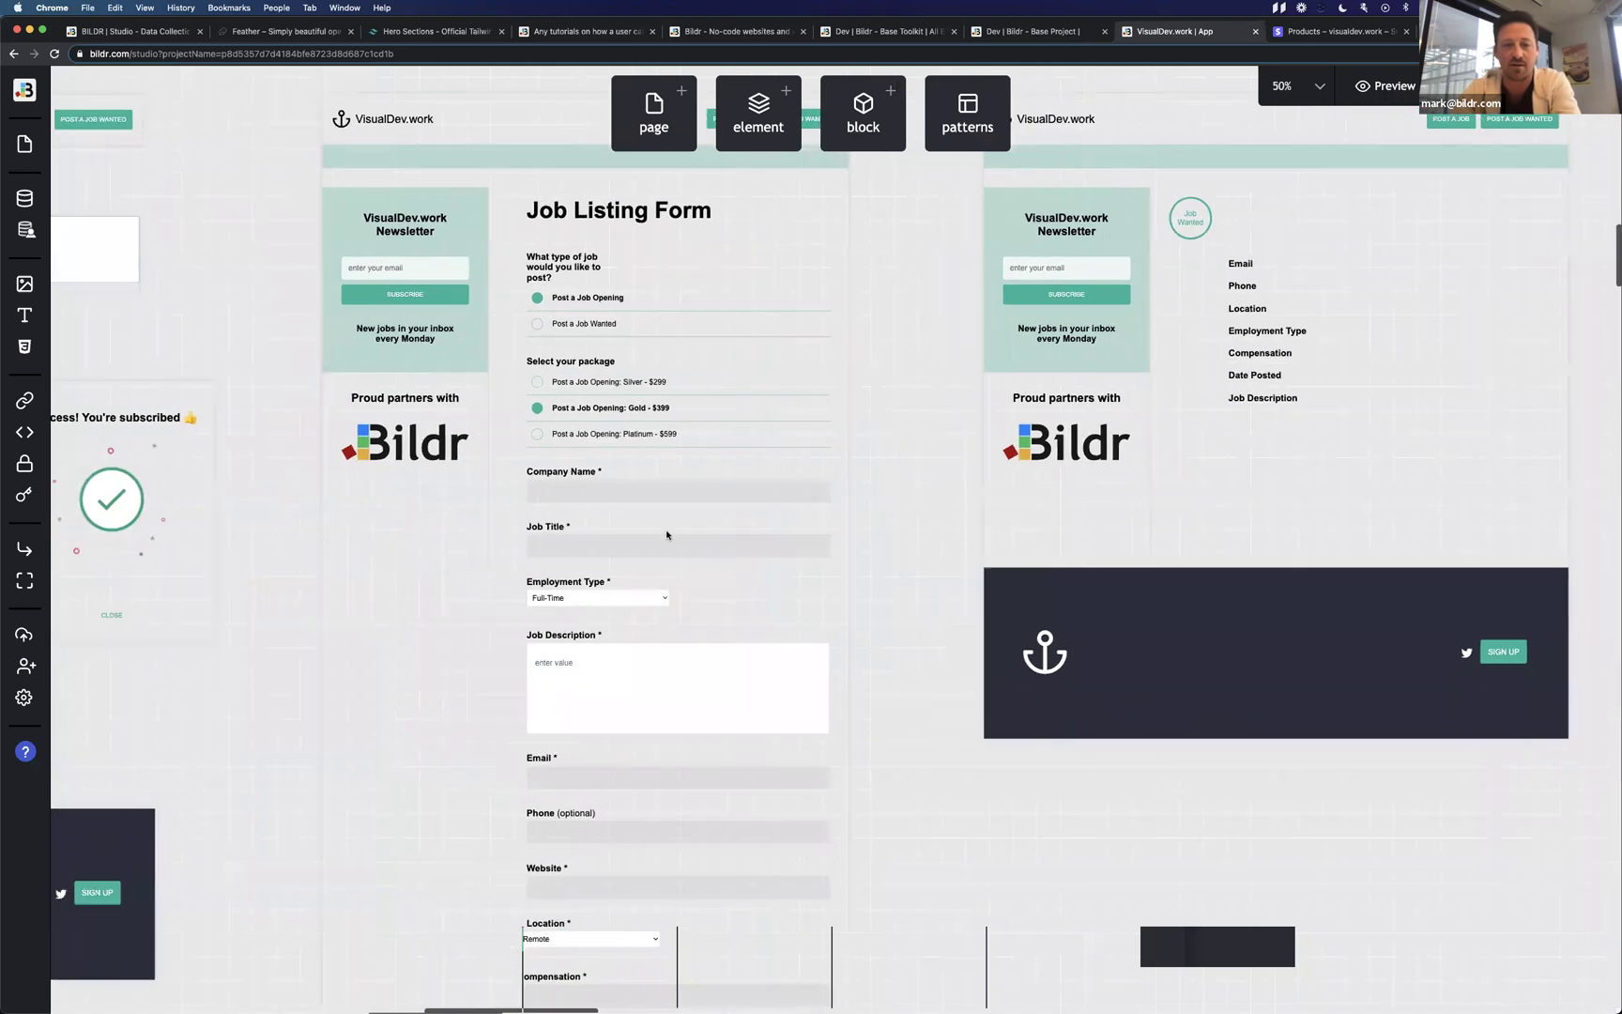
scroll(661, 530, down, 6)
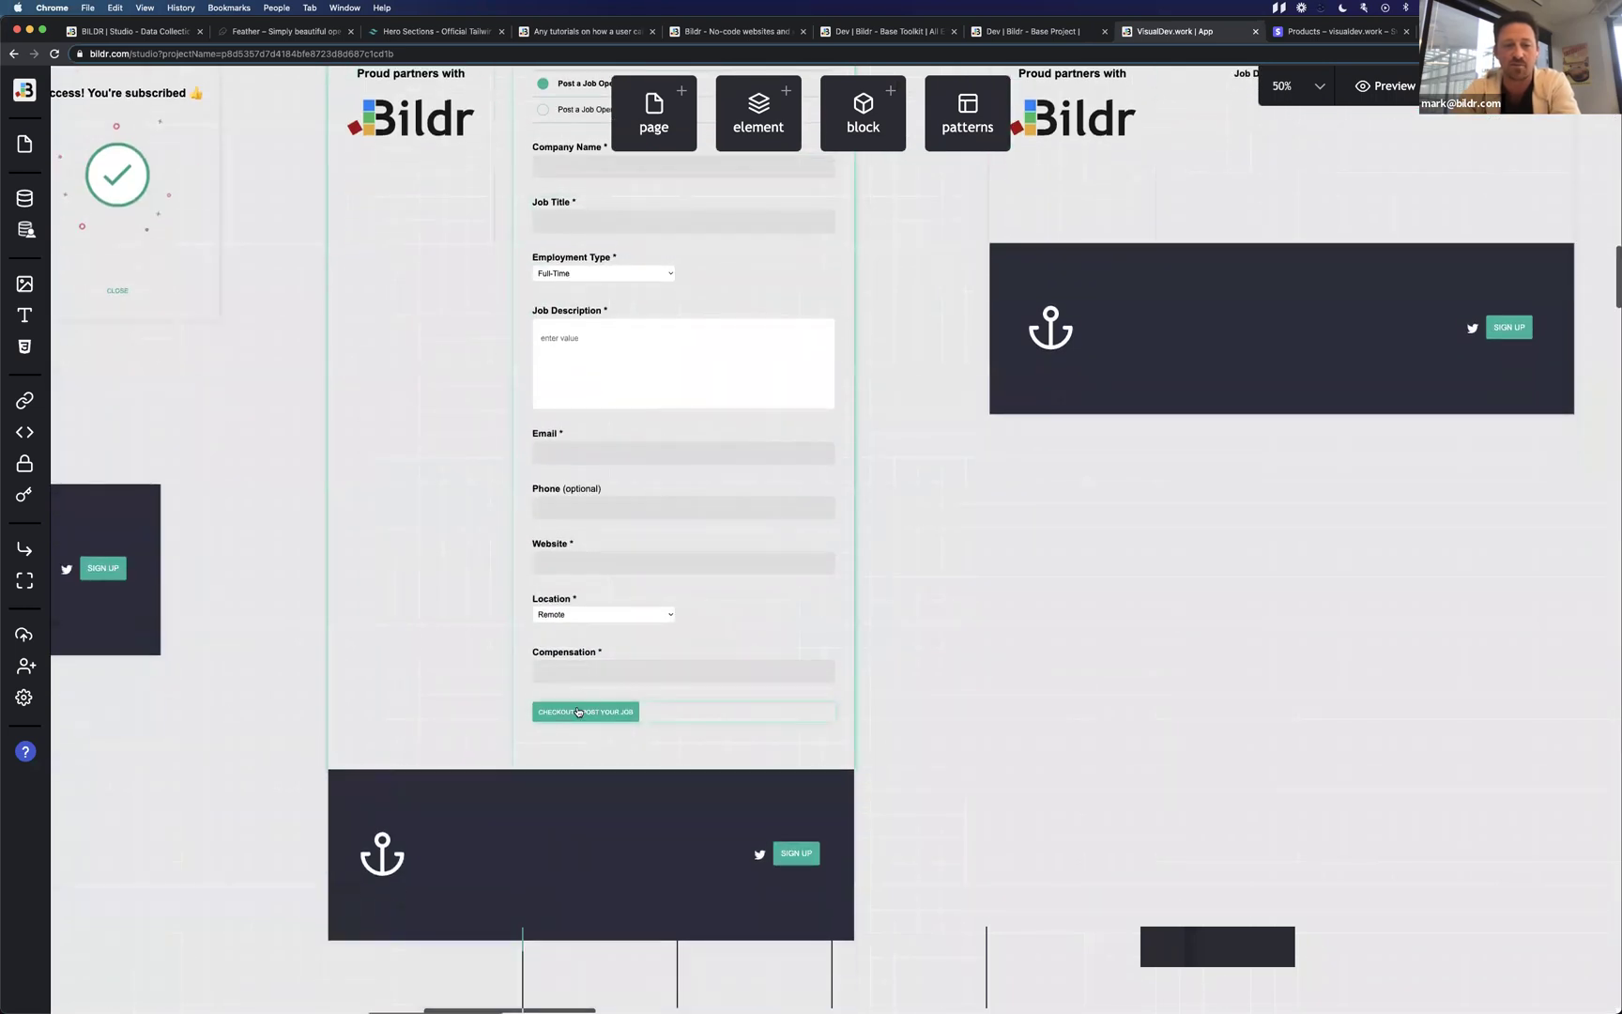
key(ctrl+Right)
scroll(616, 808, down, 2)
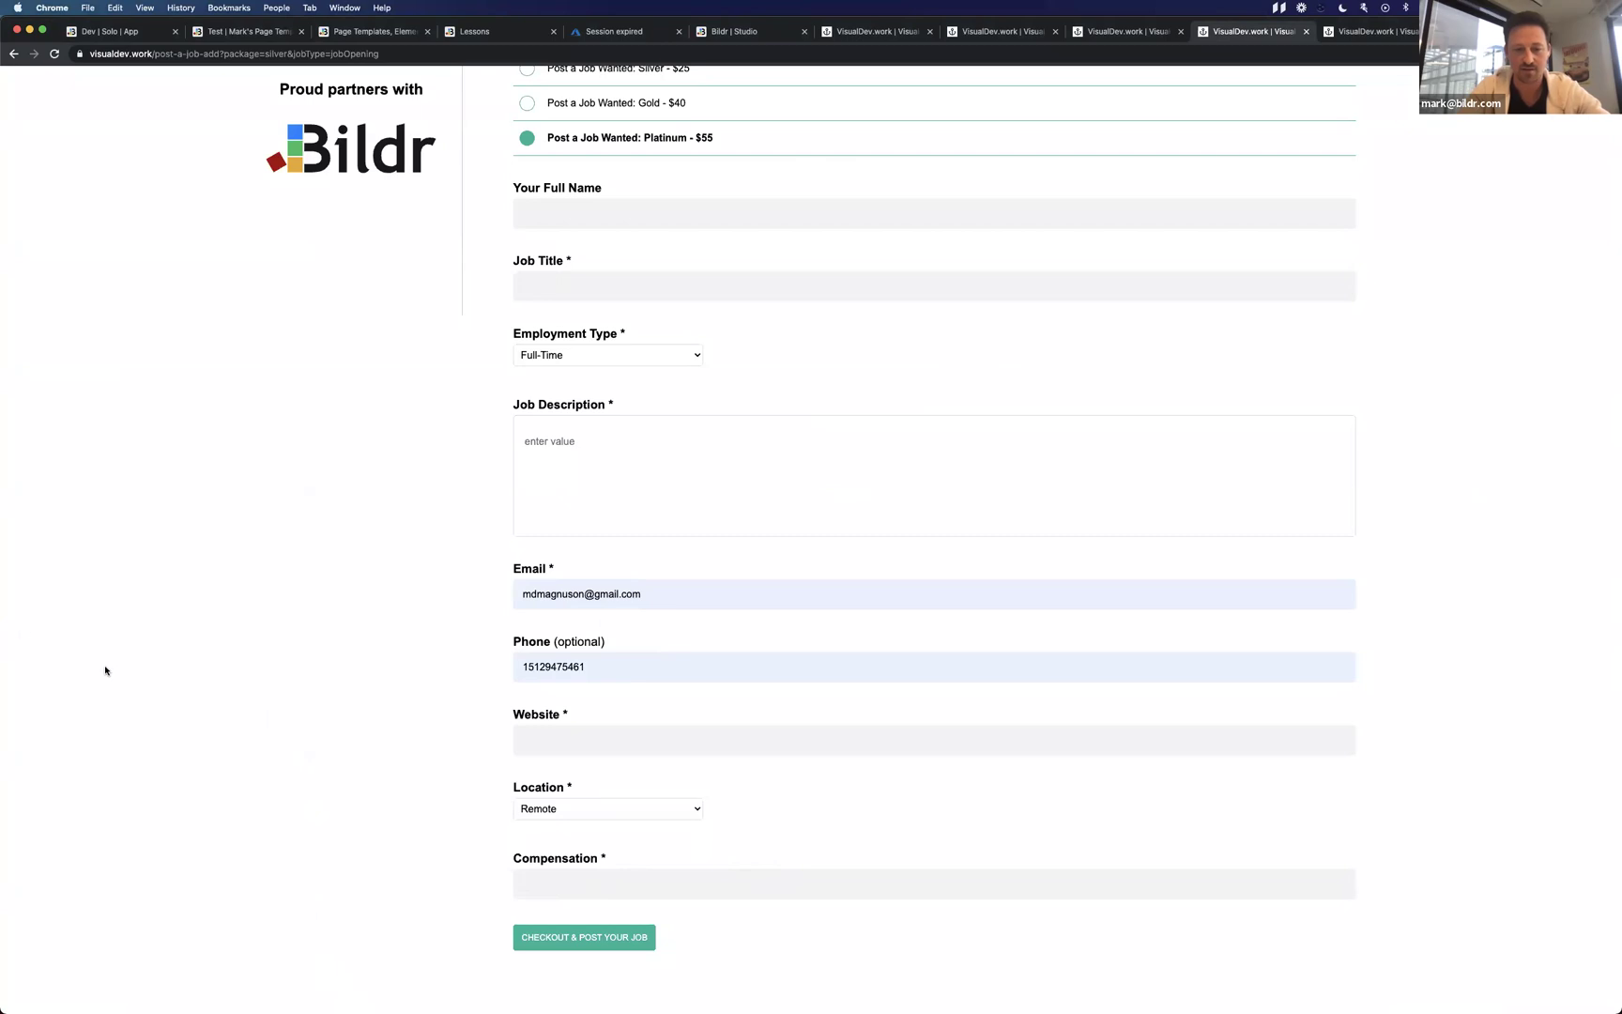
Submit the incomplete job post and check the red Your Full Name, Job Title and Website labels.
click(609, 949)
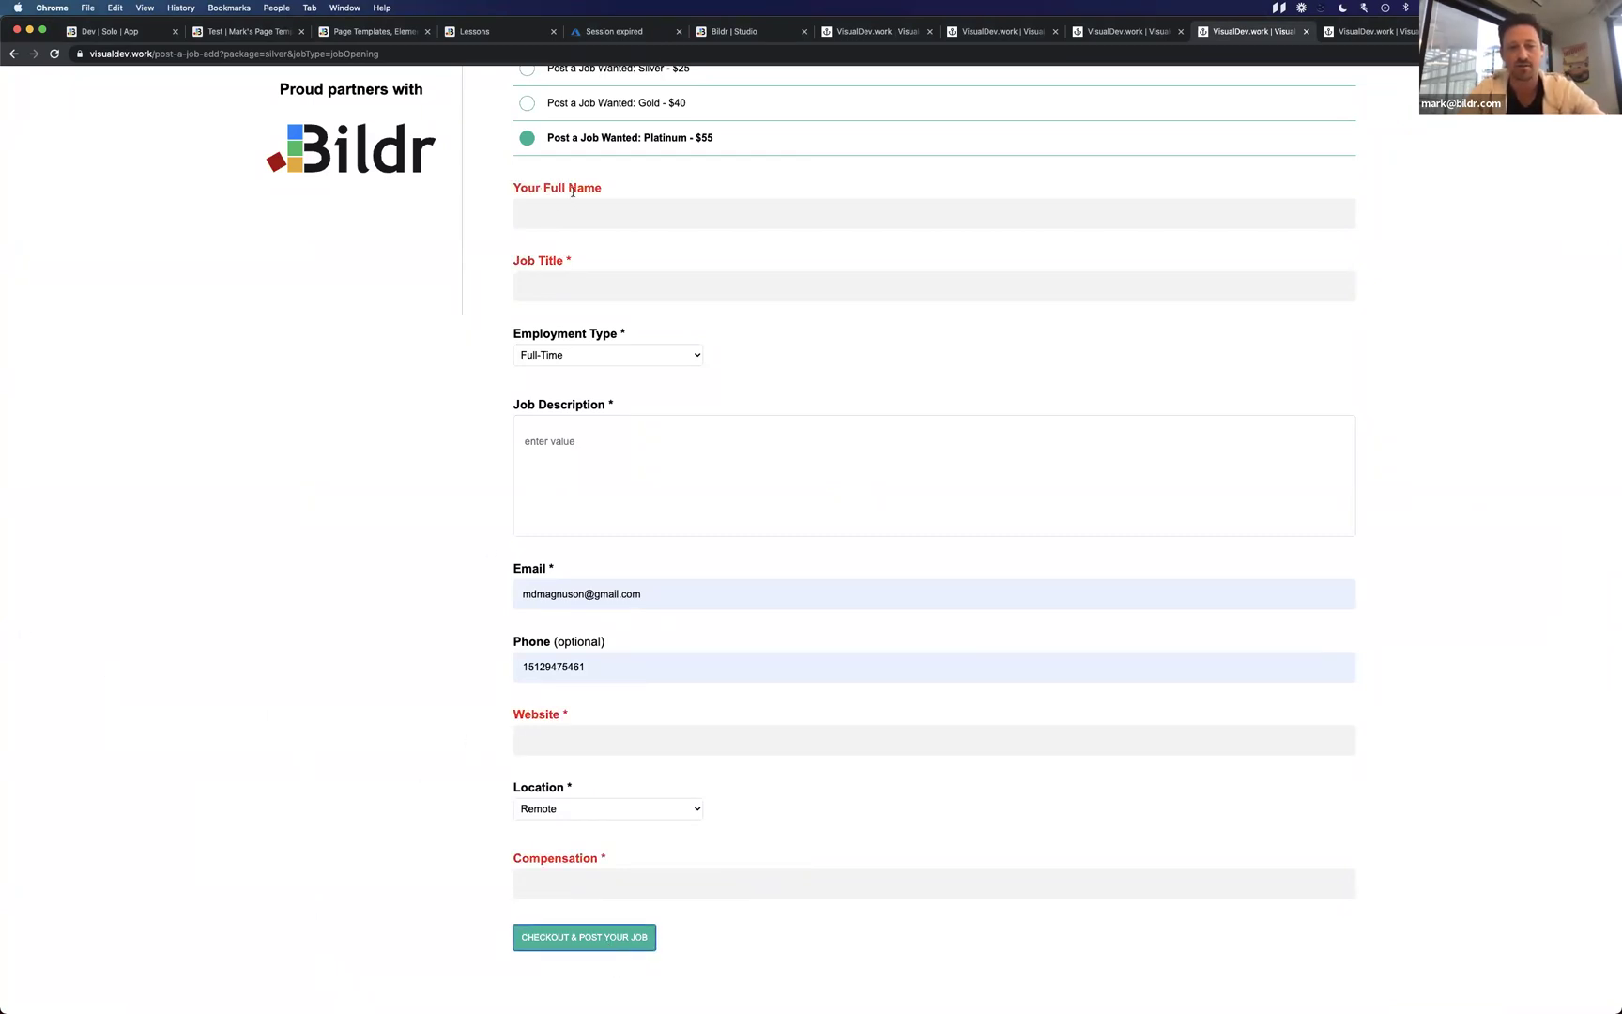
drag(534, 189, 603, 192)
drag(533, 260, 584, 262)
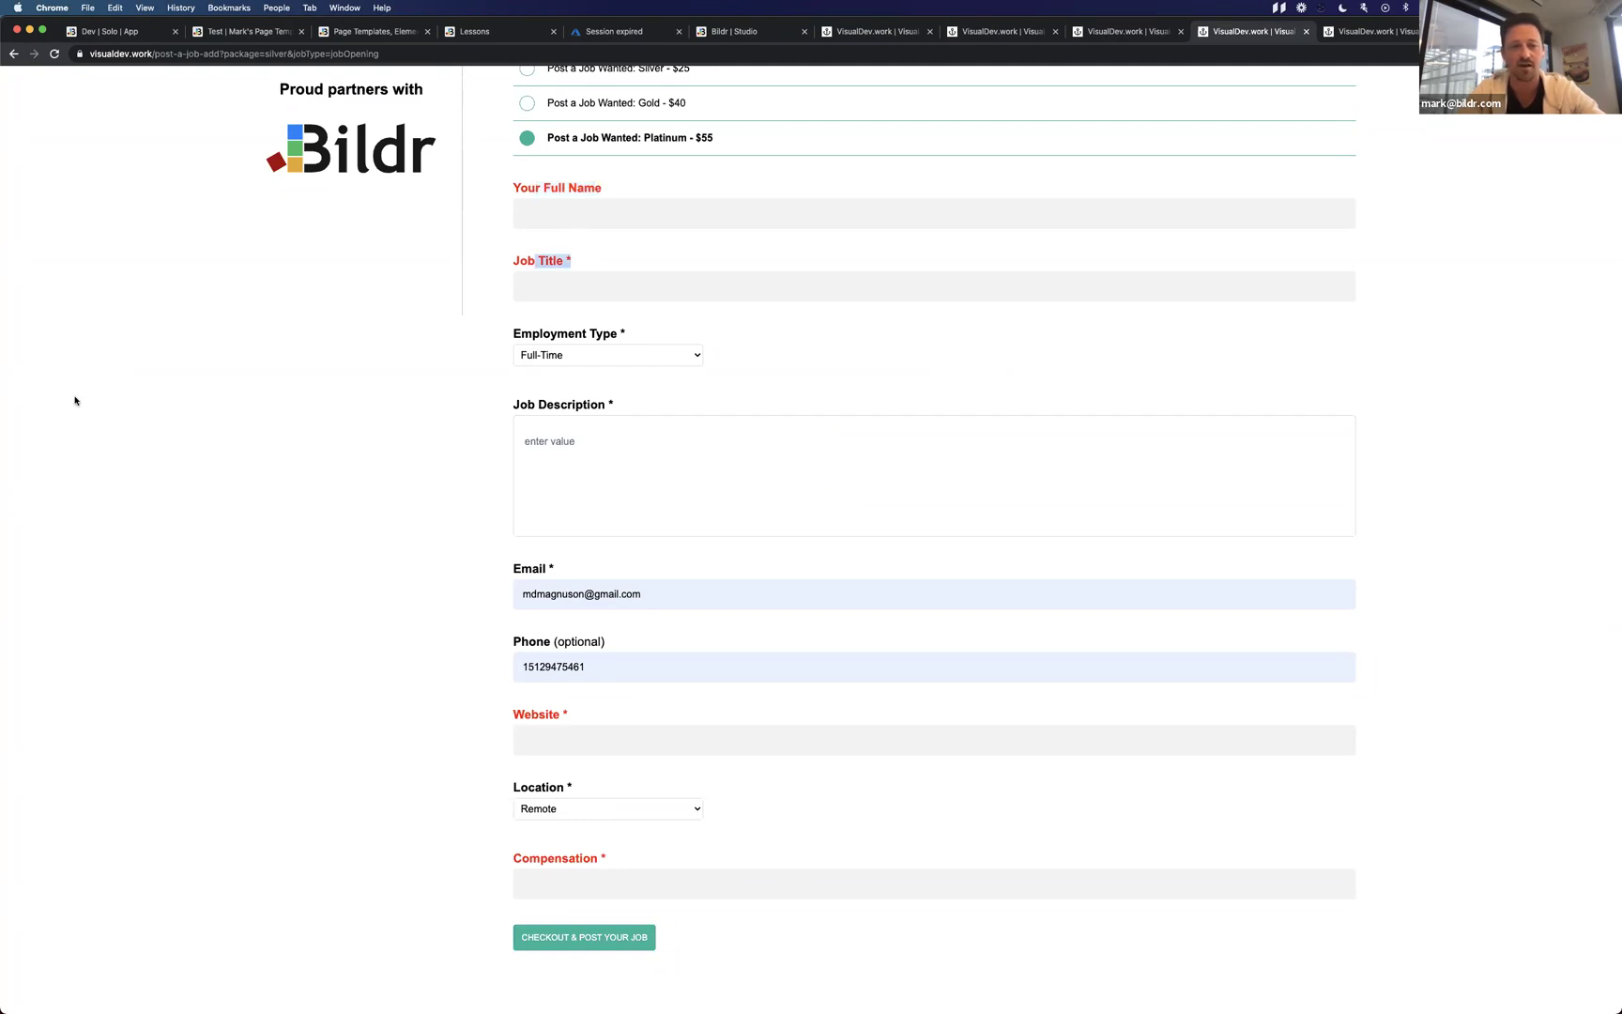
drag(525, 716, 583, 717)
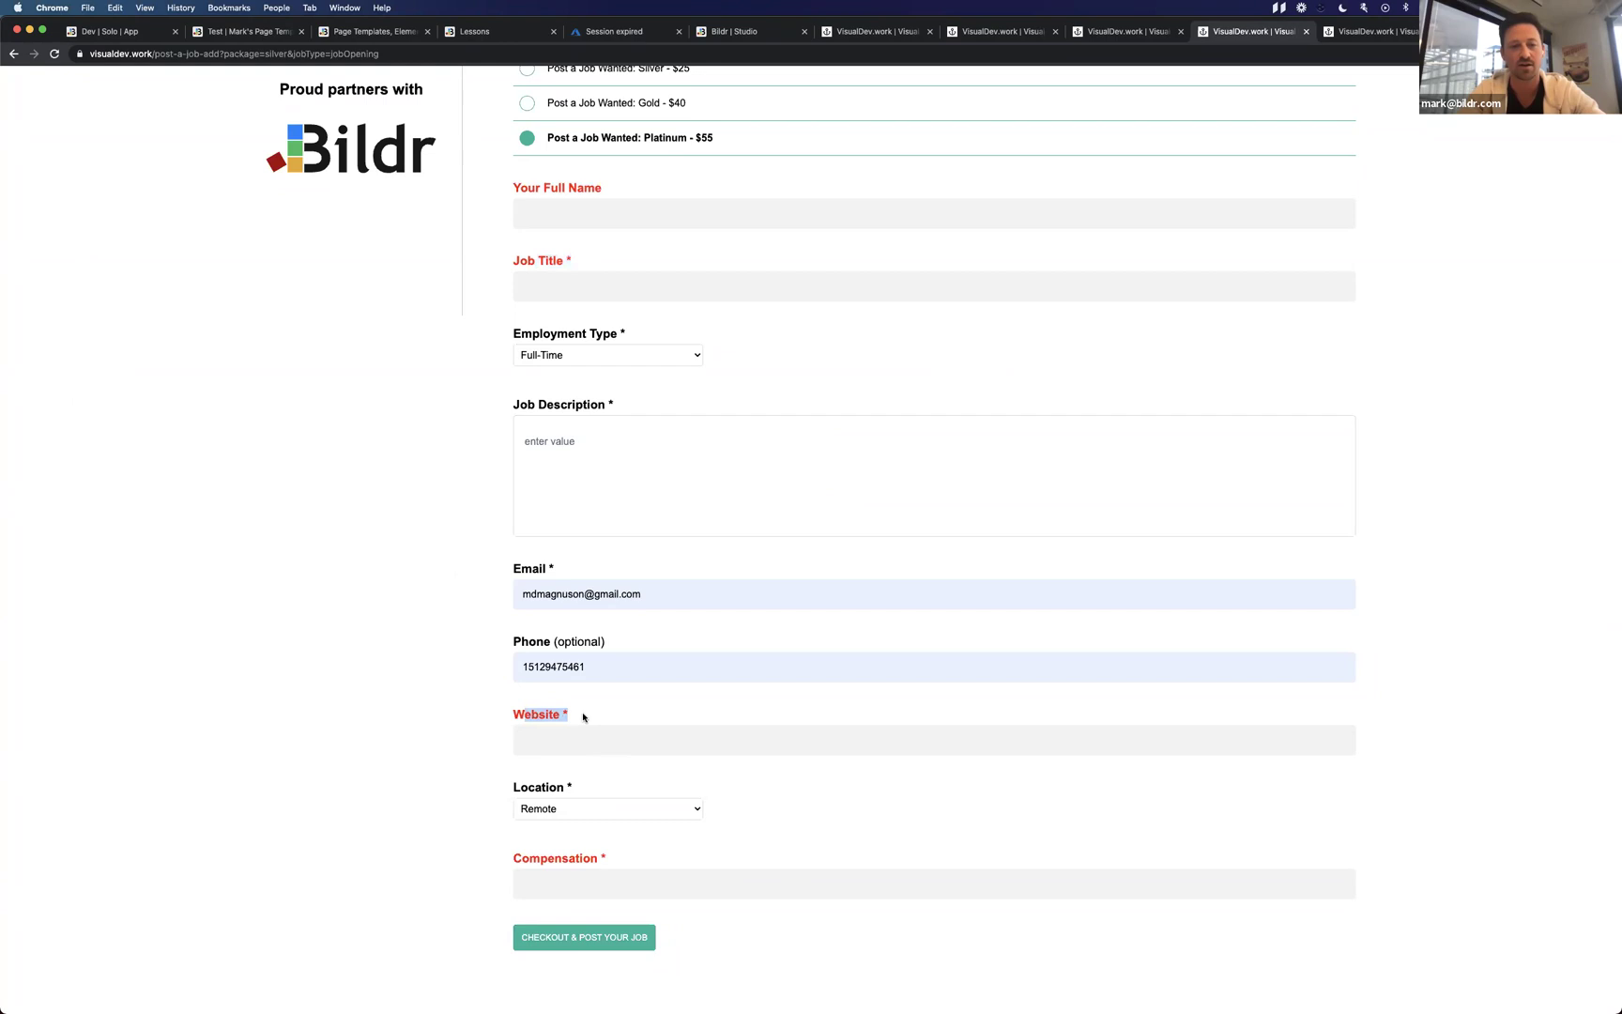
Clear the test text from the Website field and empty the Email field.
click(574, 740)
text(hdsh)
key(BackSpace)
key(BackSpace)
key(BackSpace)
key(BackSpace)
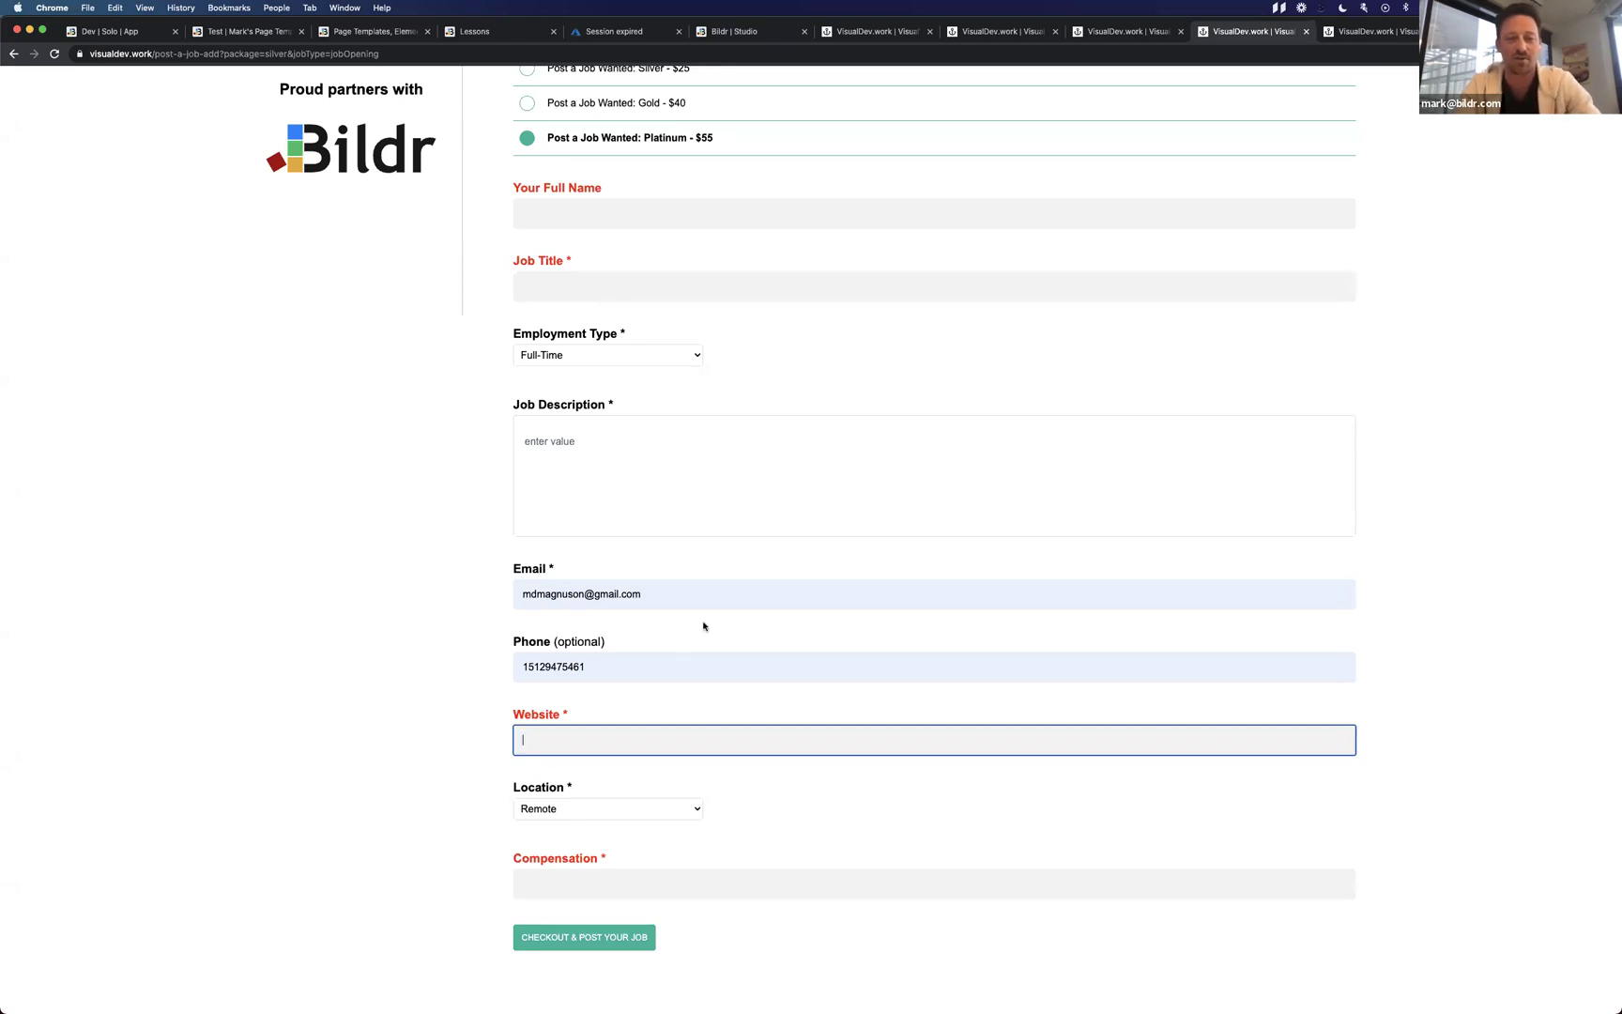
click(681, 594)
key(BackSpace)
key(BackSpace)
key(BackSpace)
key(BackSpace)
key(BackSpace)
key(BackSpace)
key(BackSpace)
key(BackSpace)
key(BackSpace)
key(BackSpace)
key(BackSpace)
key(BackSpace)
key(BackSpace)
key(BackSpace)
key(BackSpace)
key(BackSpace)
key(BackSpace)
key(BackSpace)
key(BackSpace)
key(BackSpace)
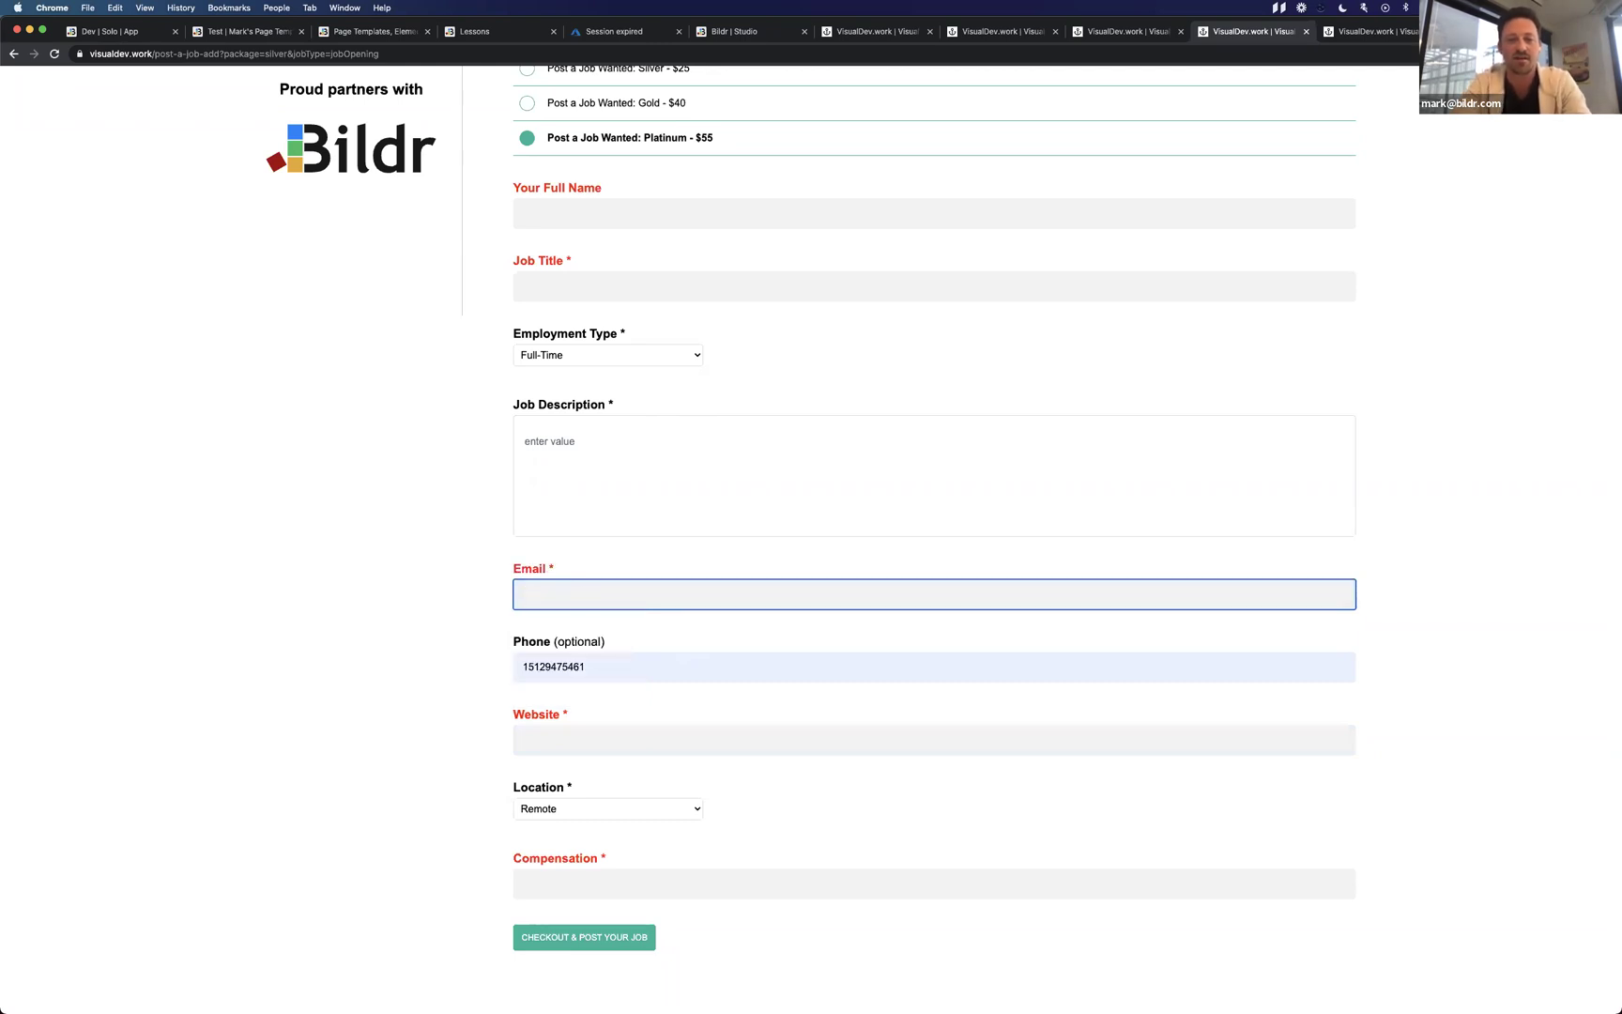
text(m@d)
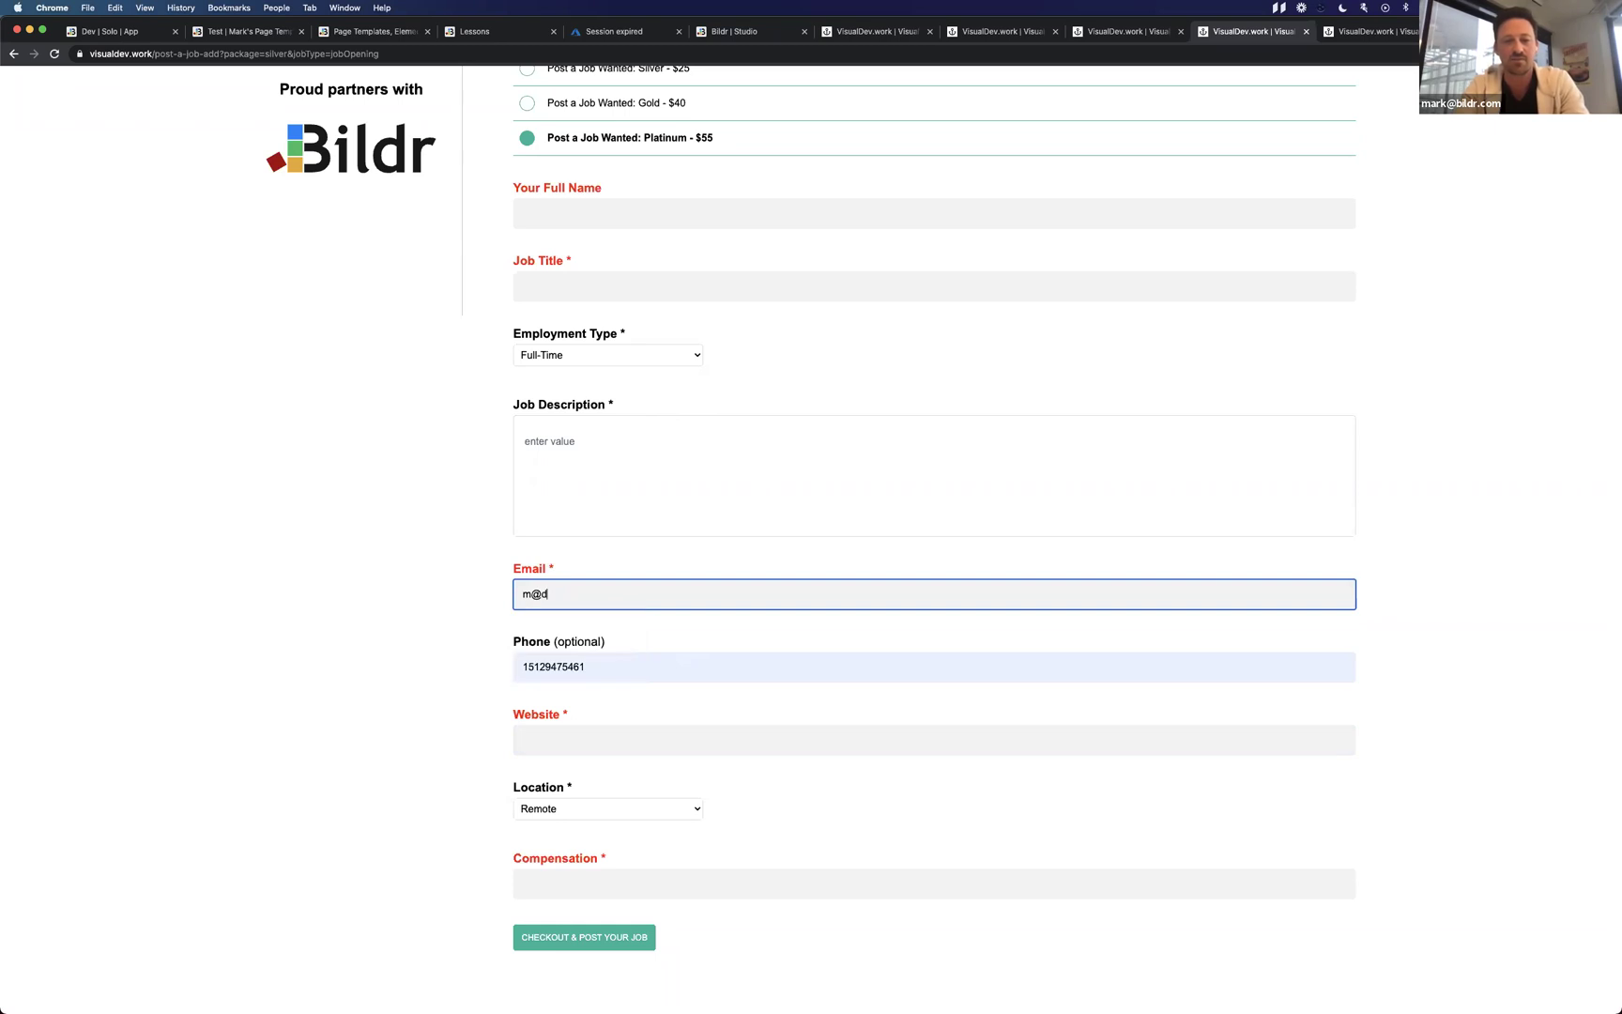
text(.so)
key(super+a)
key(BackSpace)
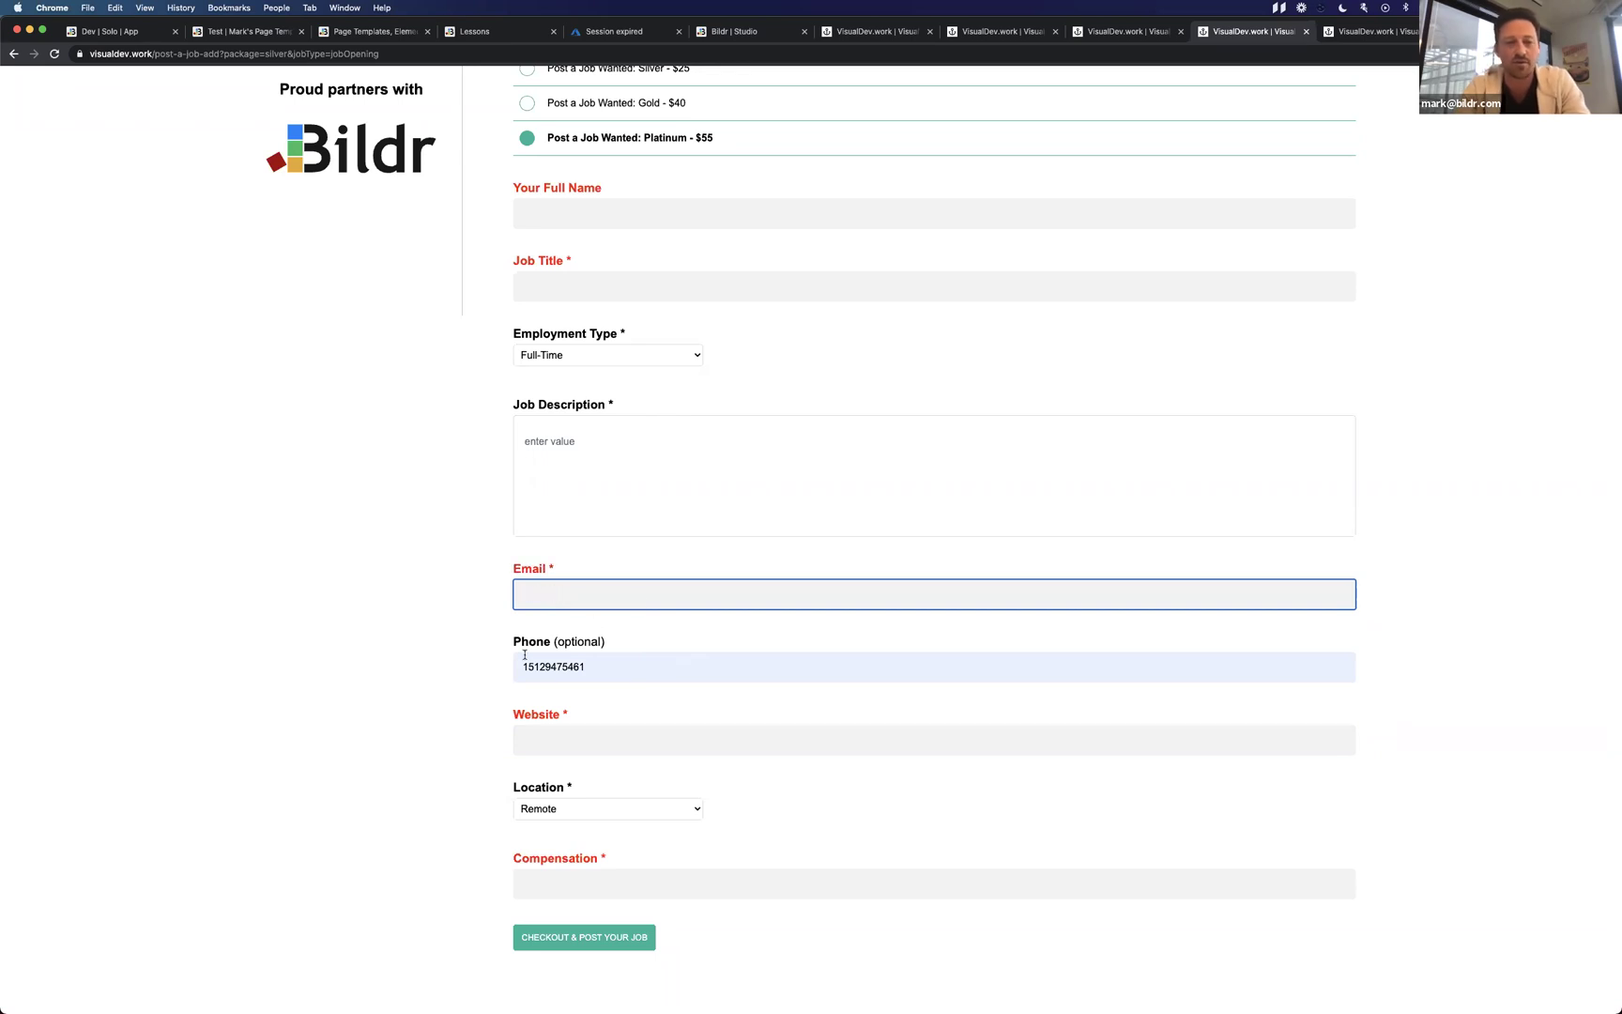
click(450, 719)
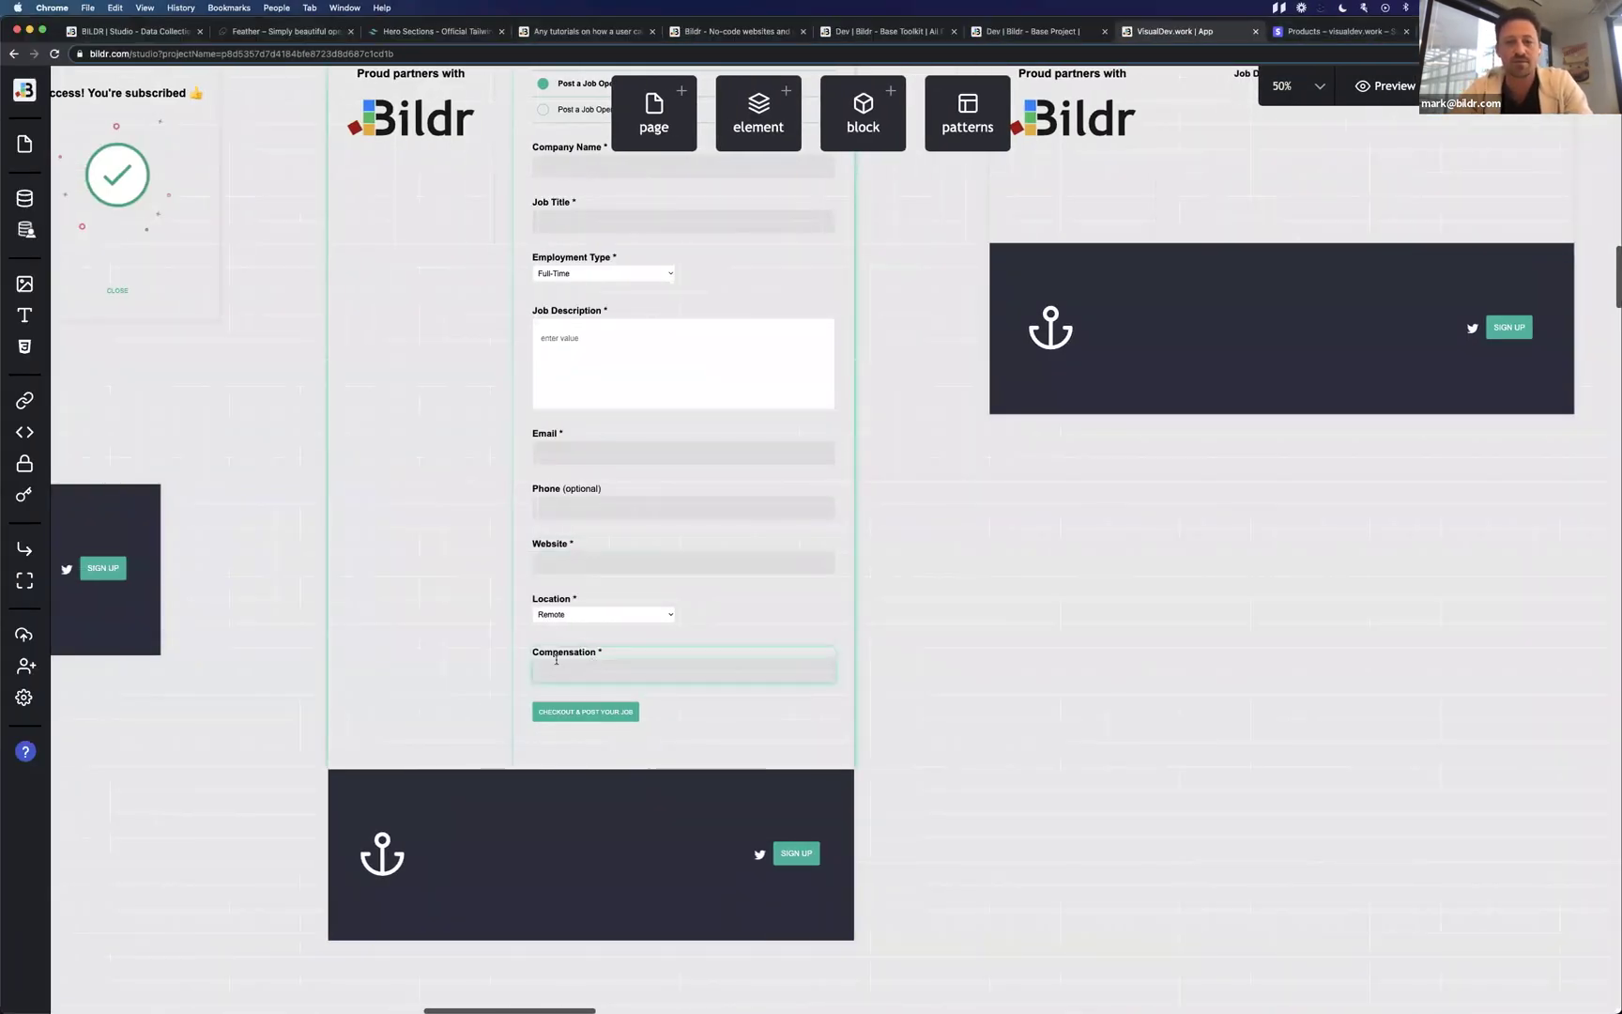
Select the Add Job form and open its Action - Checkout - Step 1 flow.
click(685, 594)
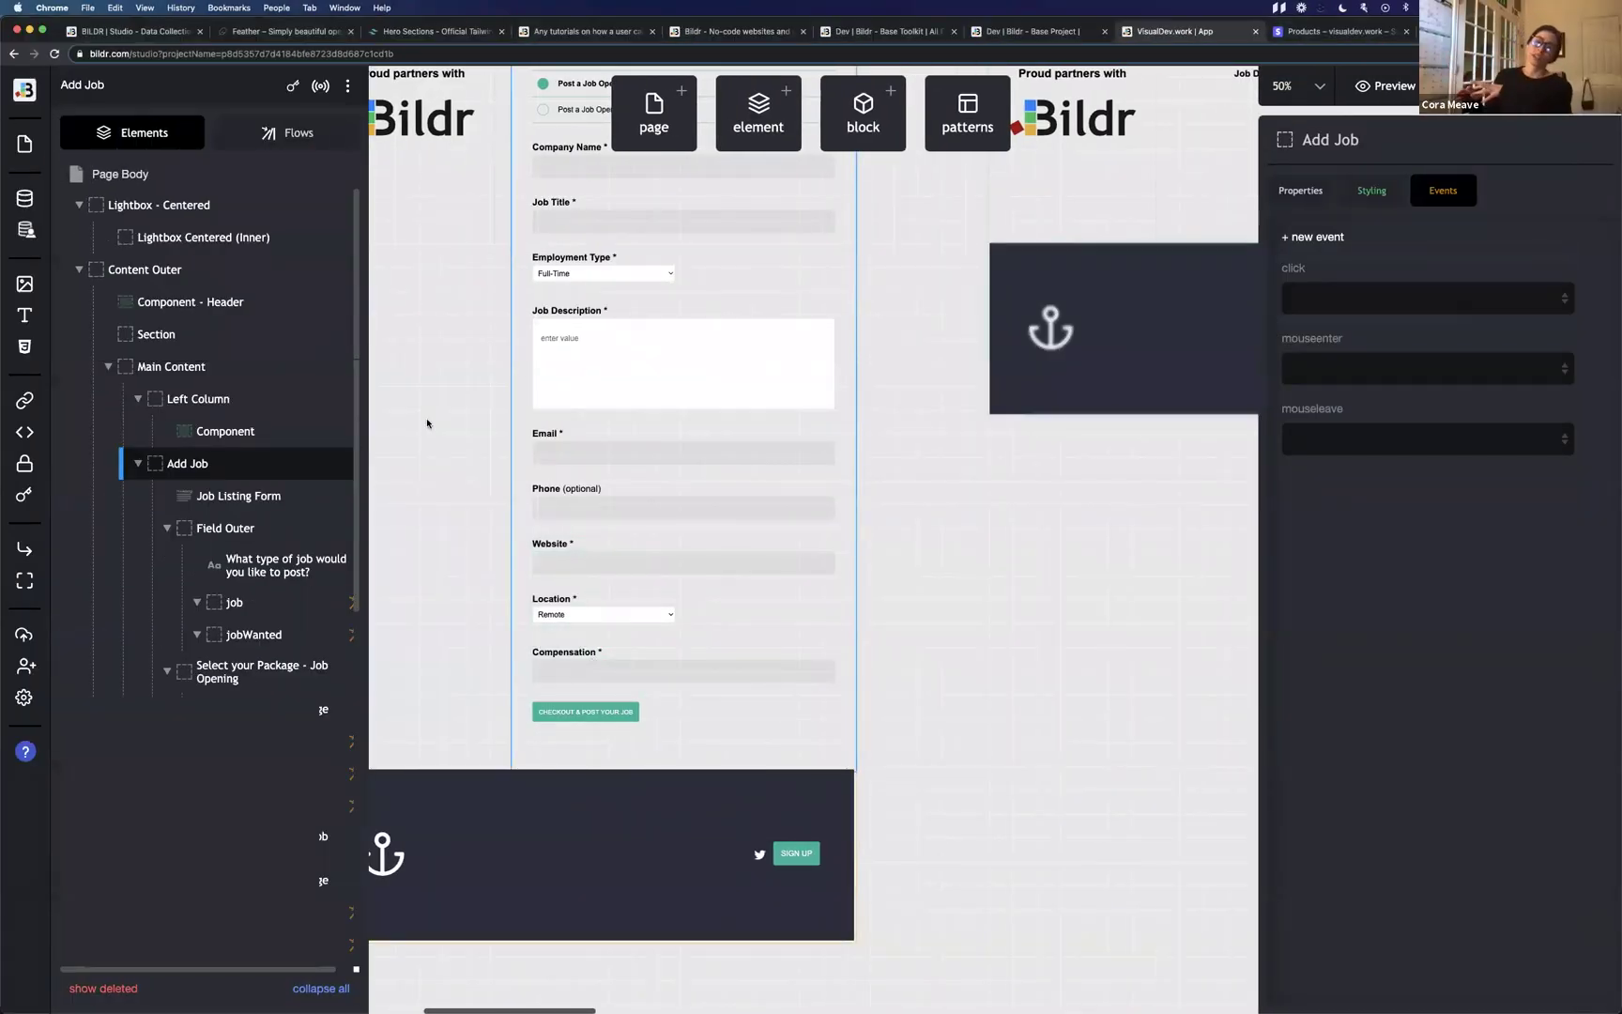
click(286, 132)
click(176, 254)
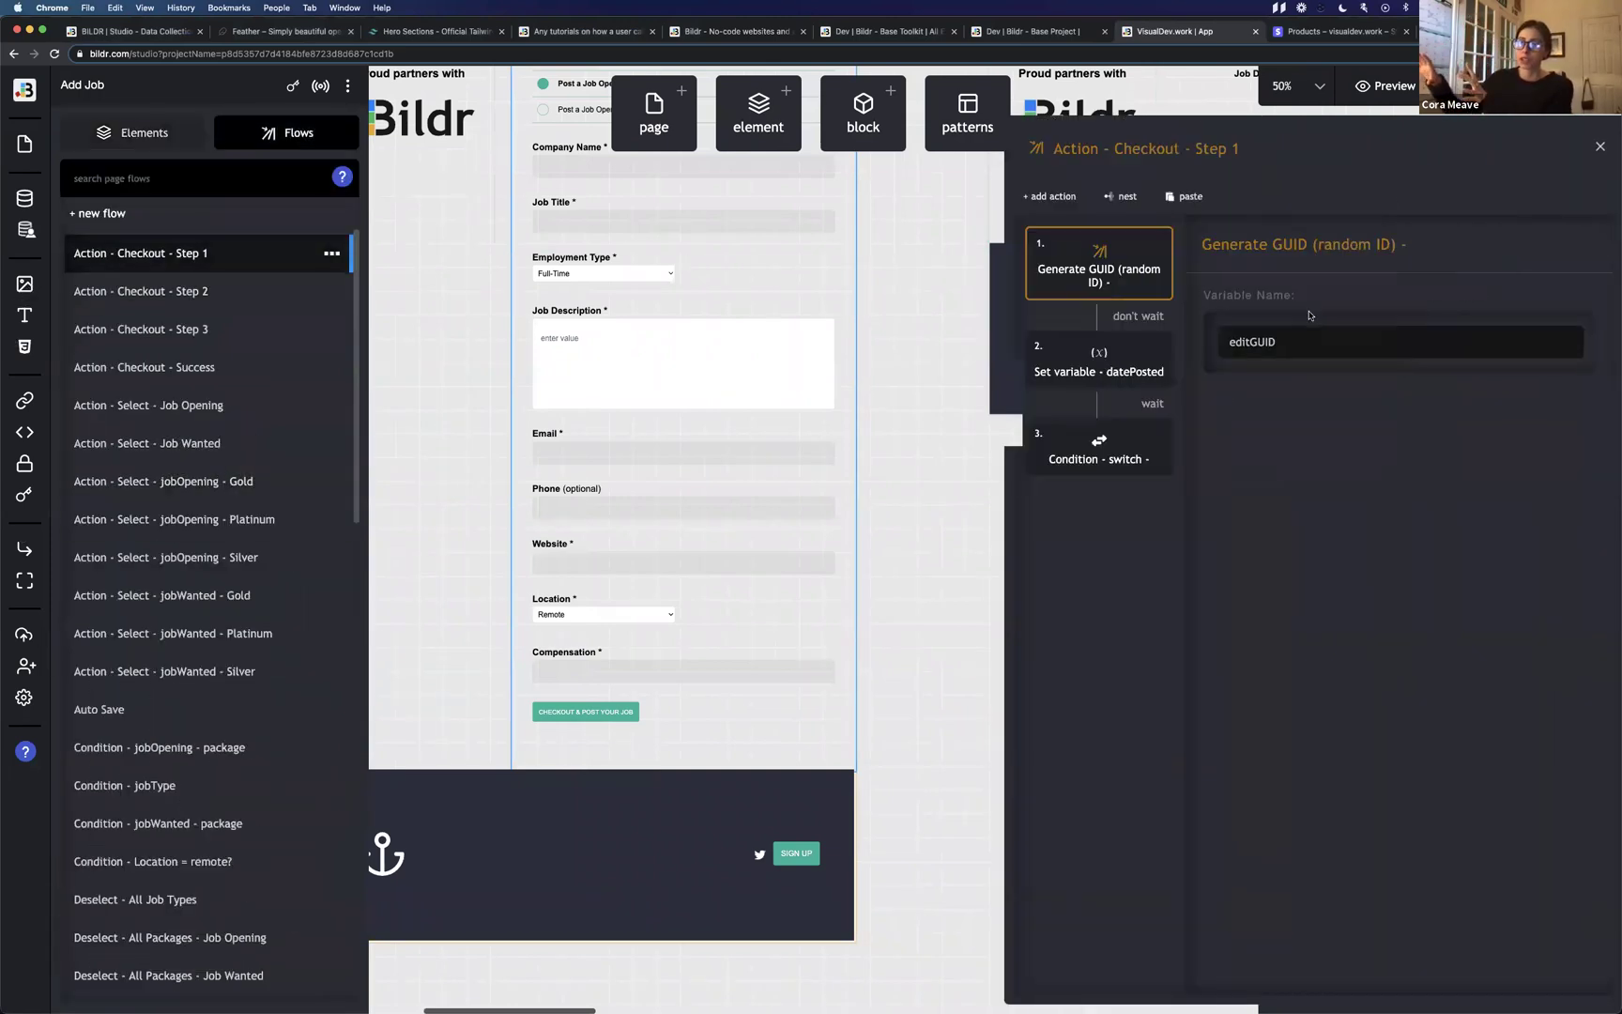
Search actions for 'con' without adding one, then inspect the Condition - switch step.
click(1063, 199)
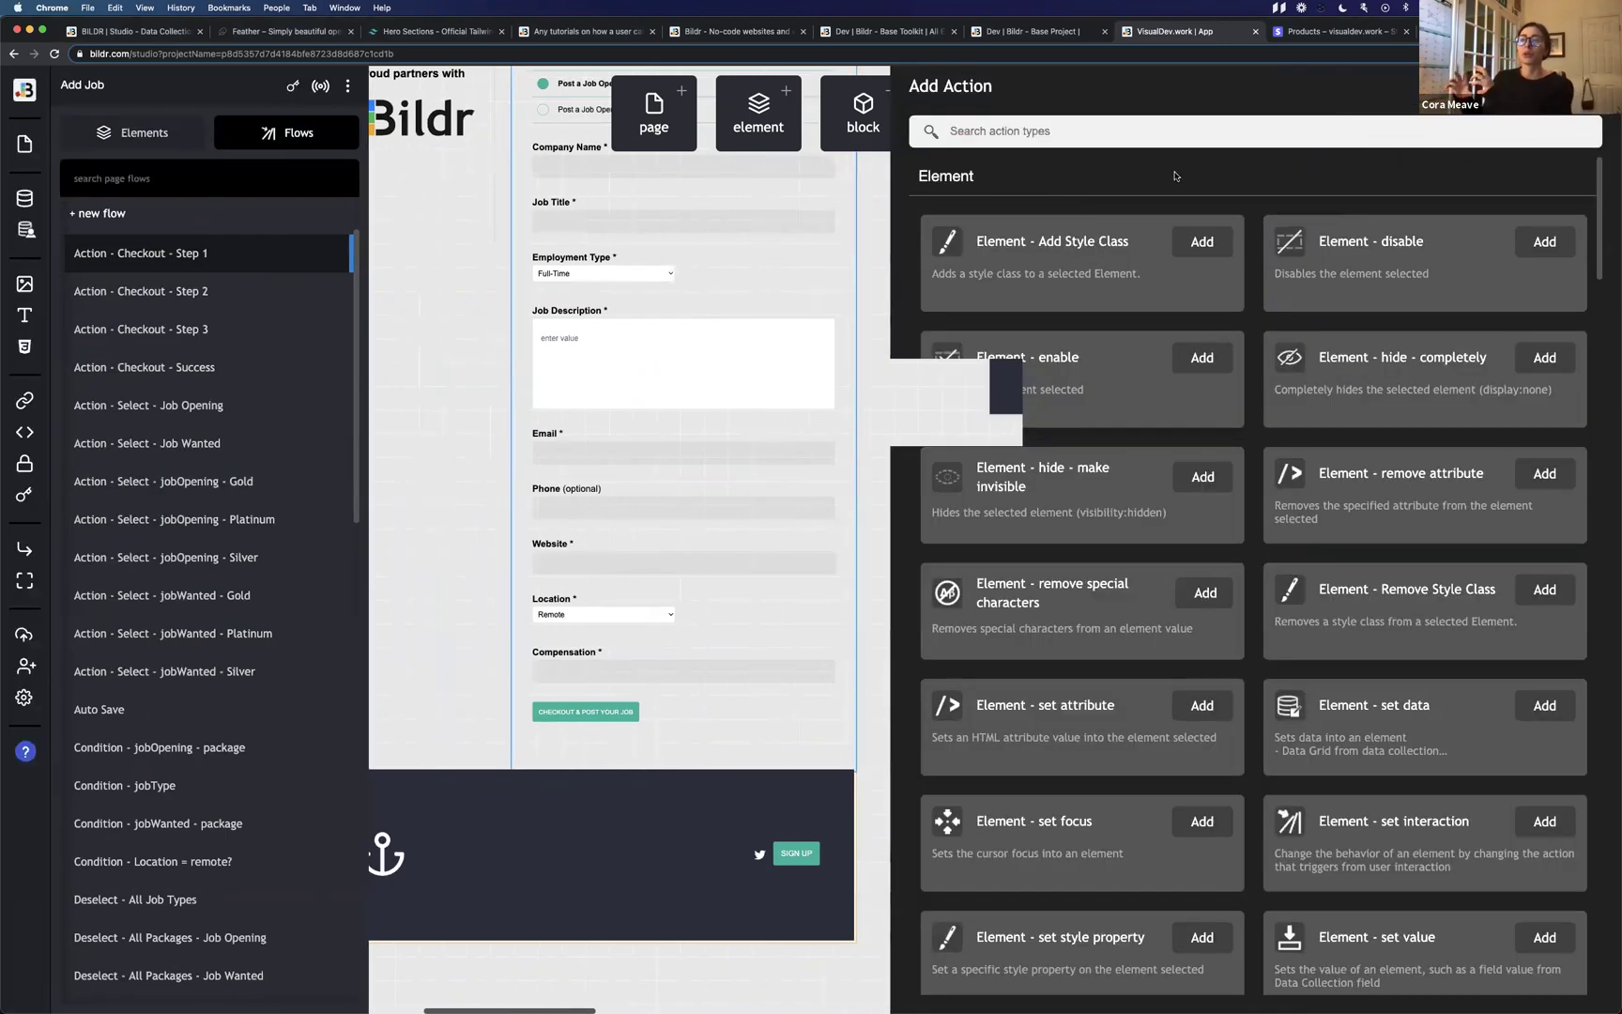
text(con)
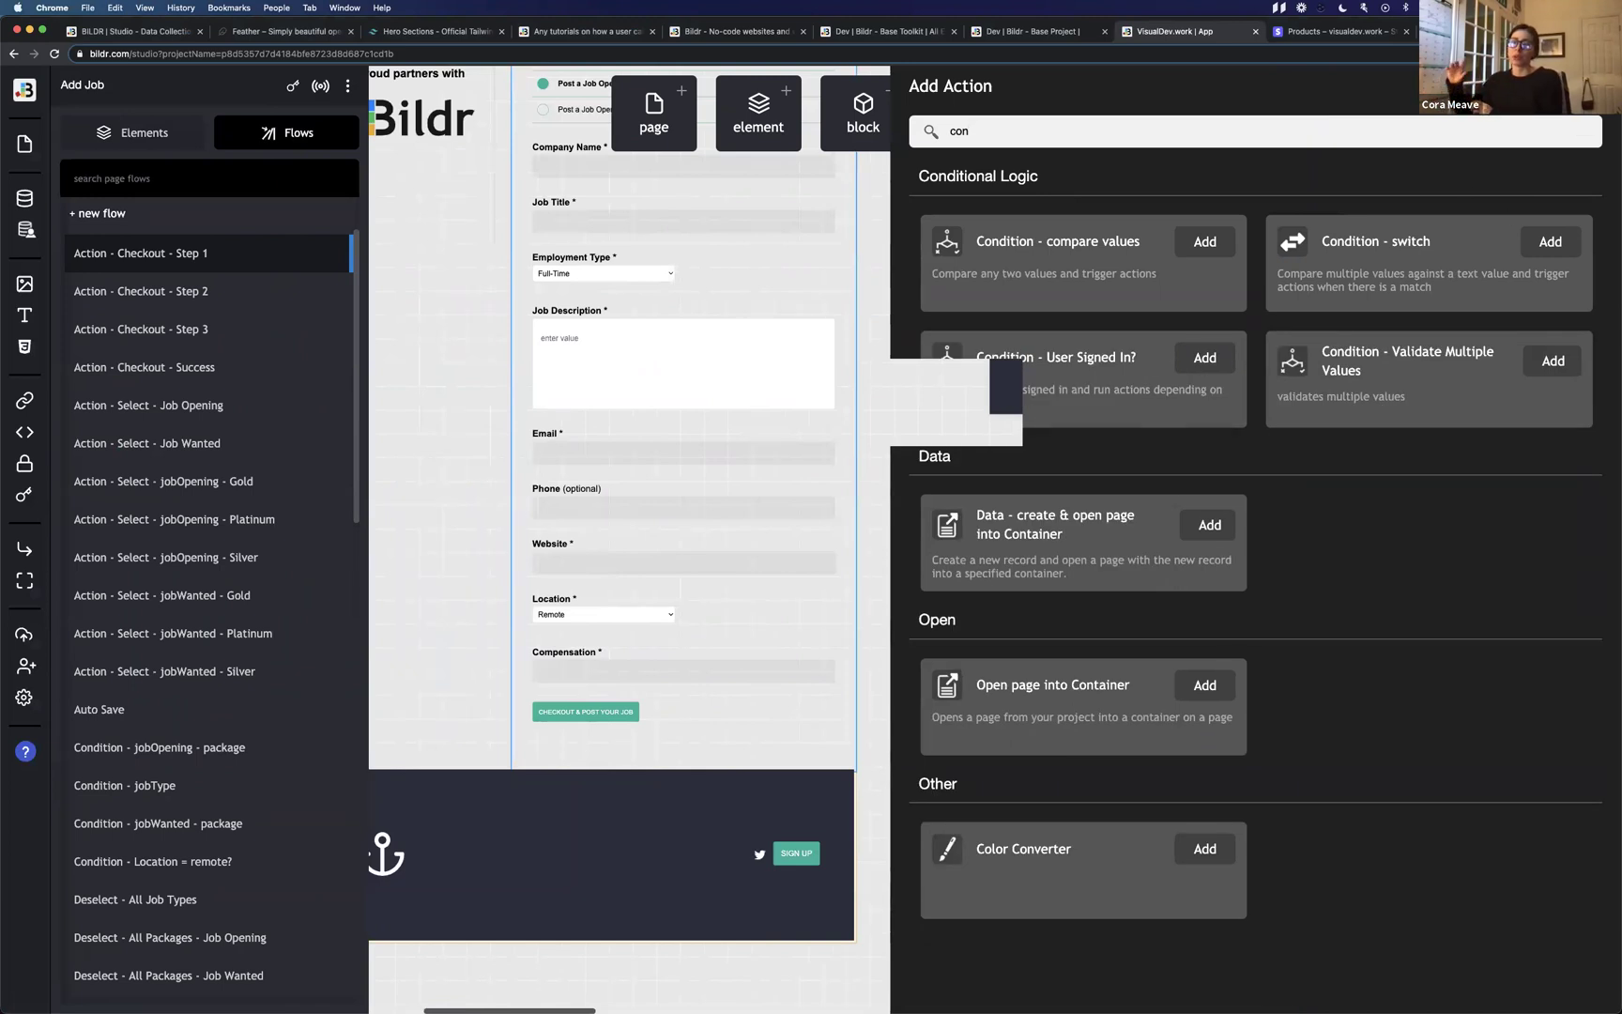
click(1549, 241)
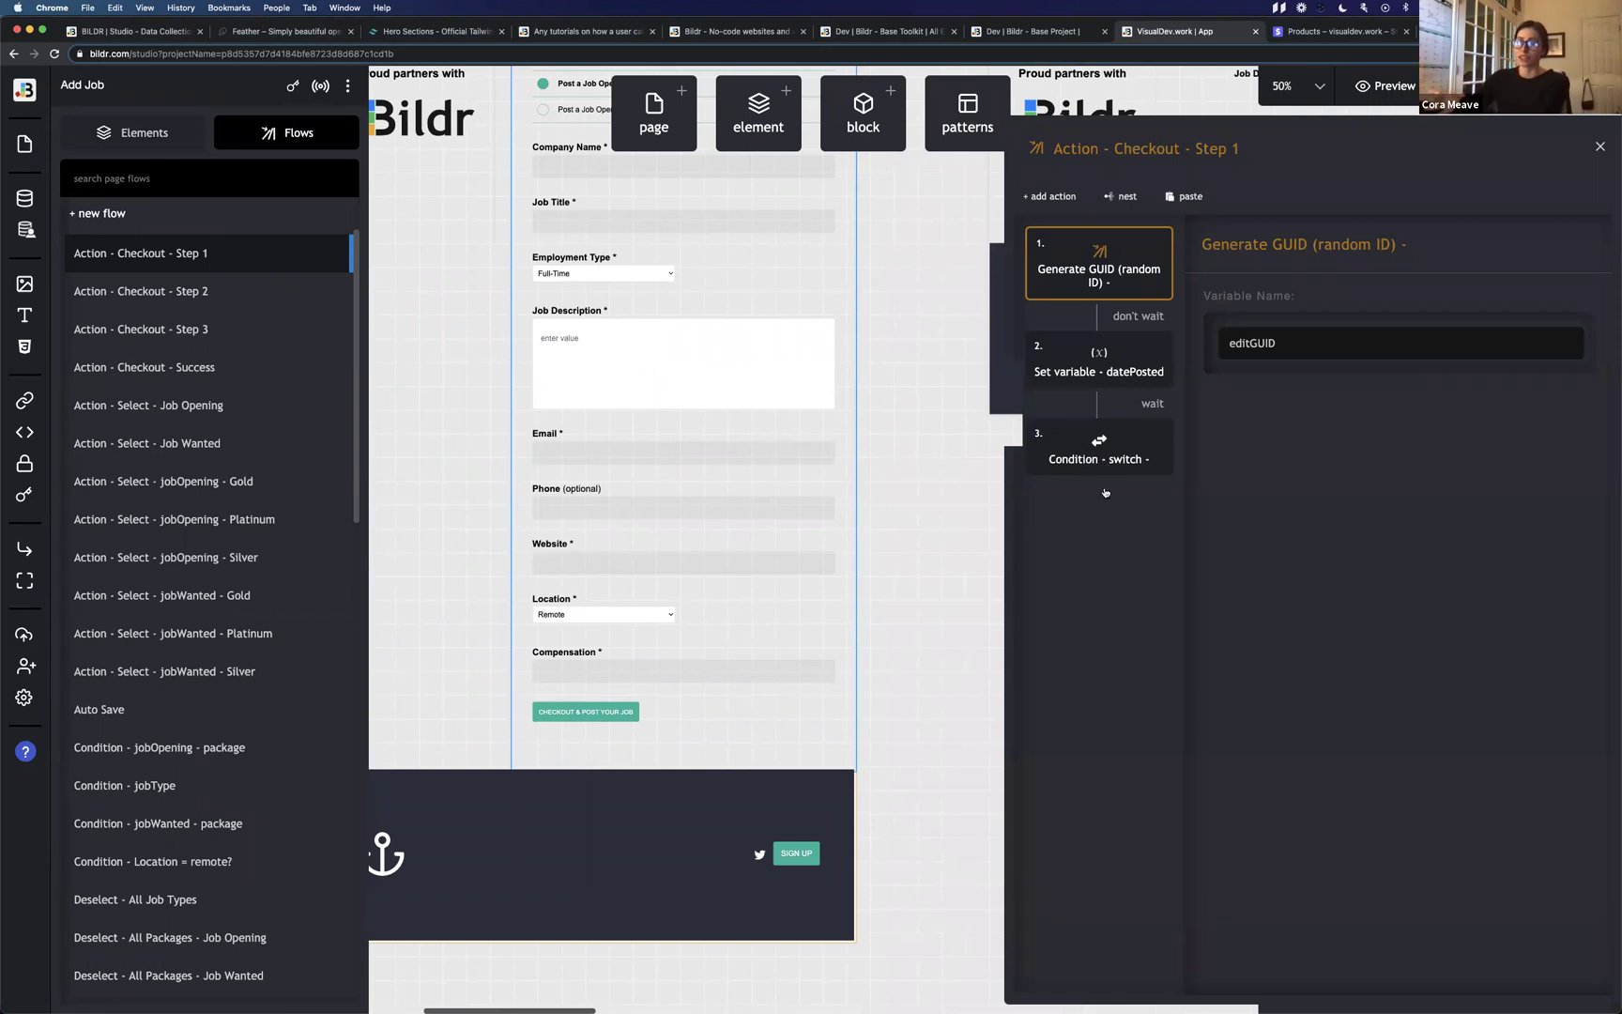
click(1106, 445)
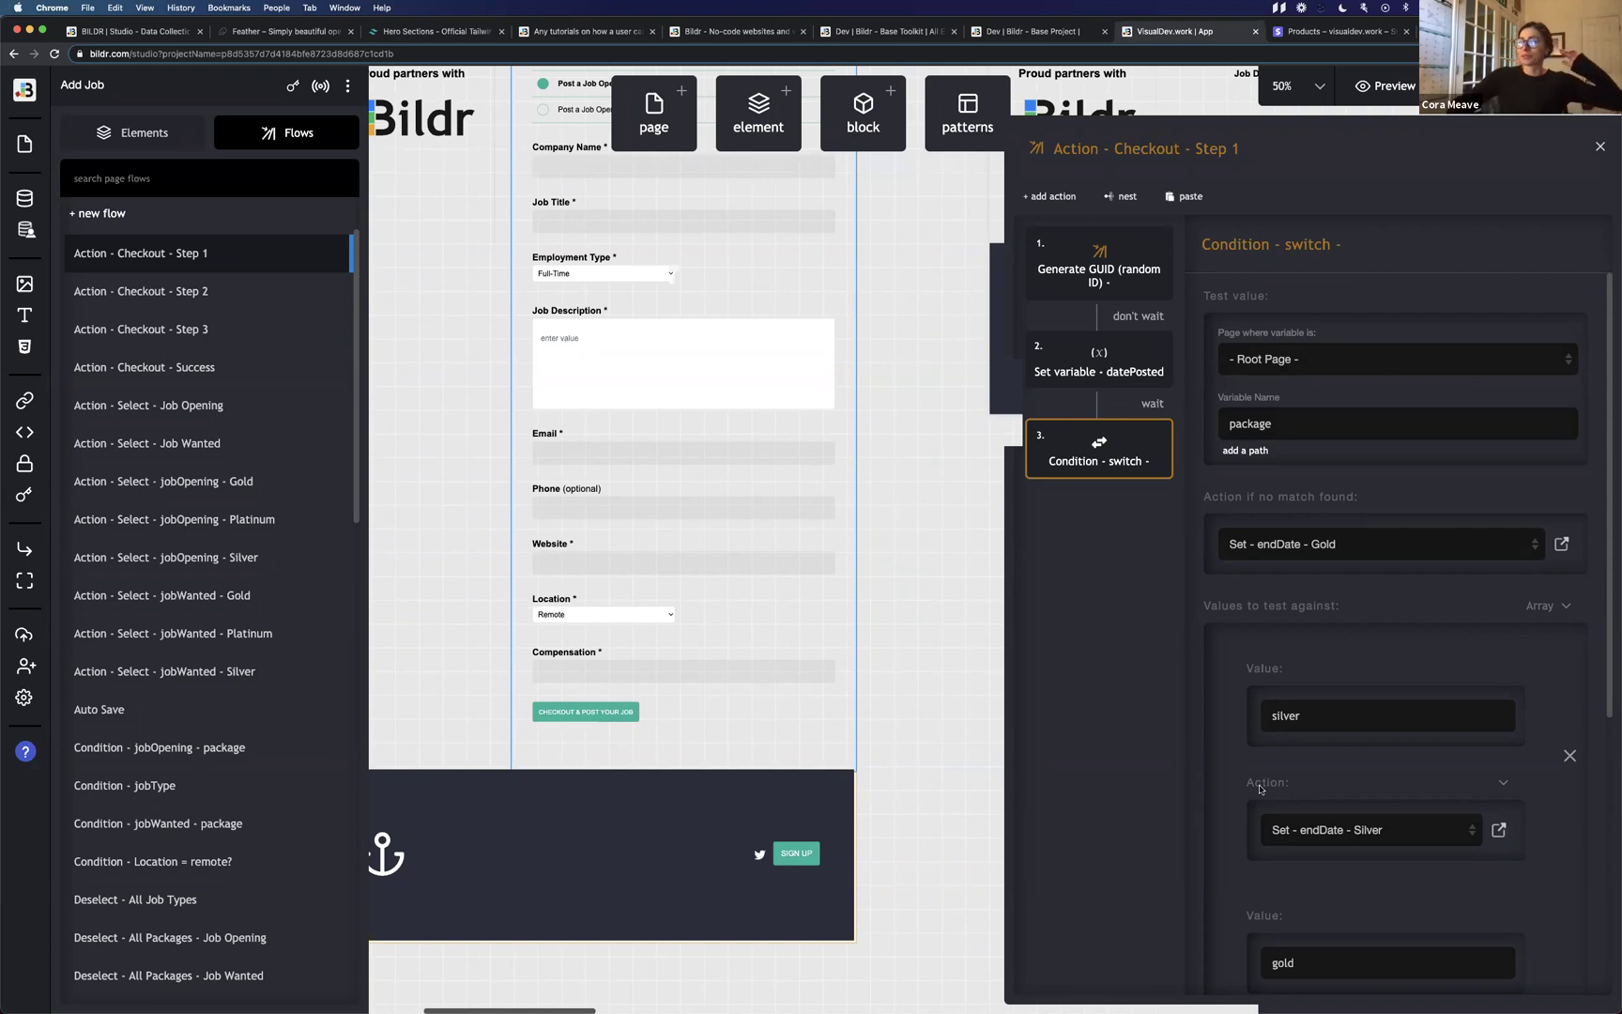
Keep Set - endDate - Silver as the silver action and close the flow editor.
click(1371, 836)
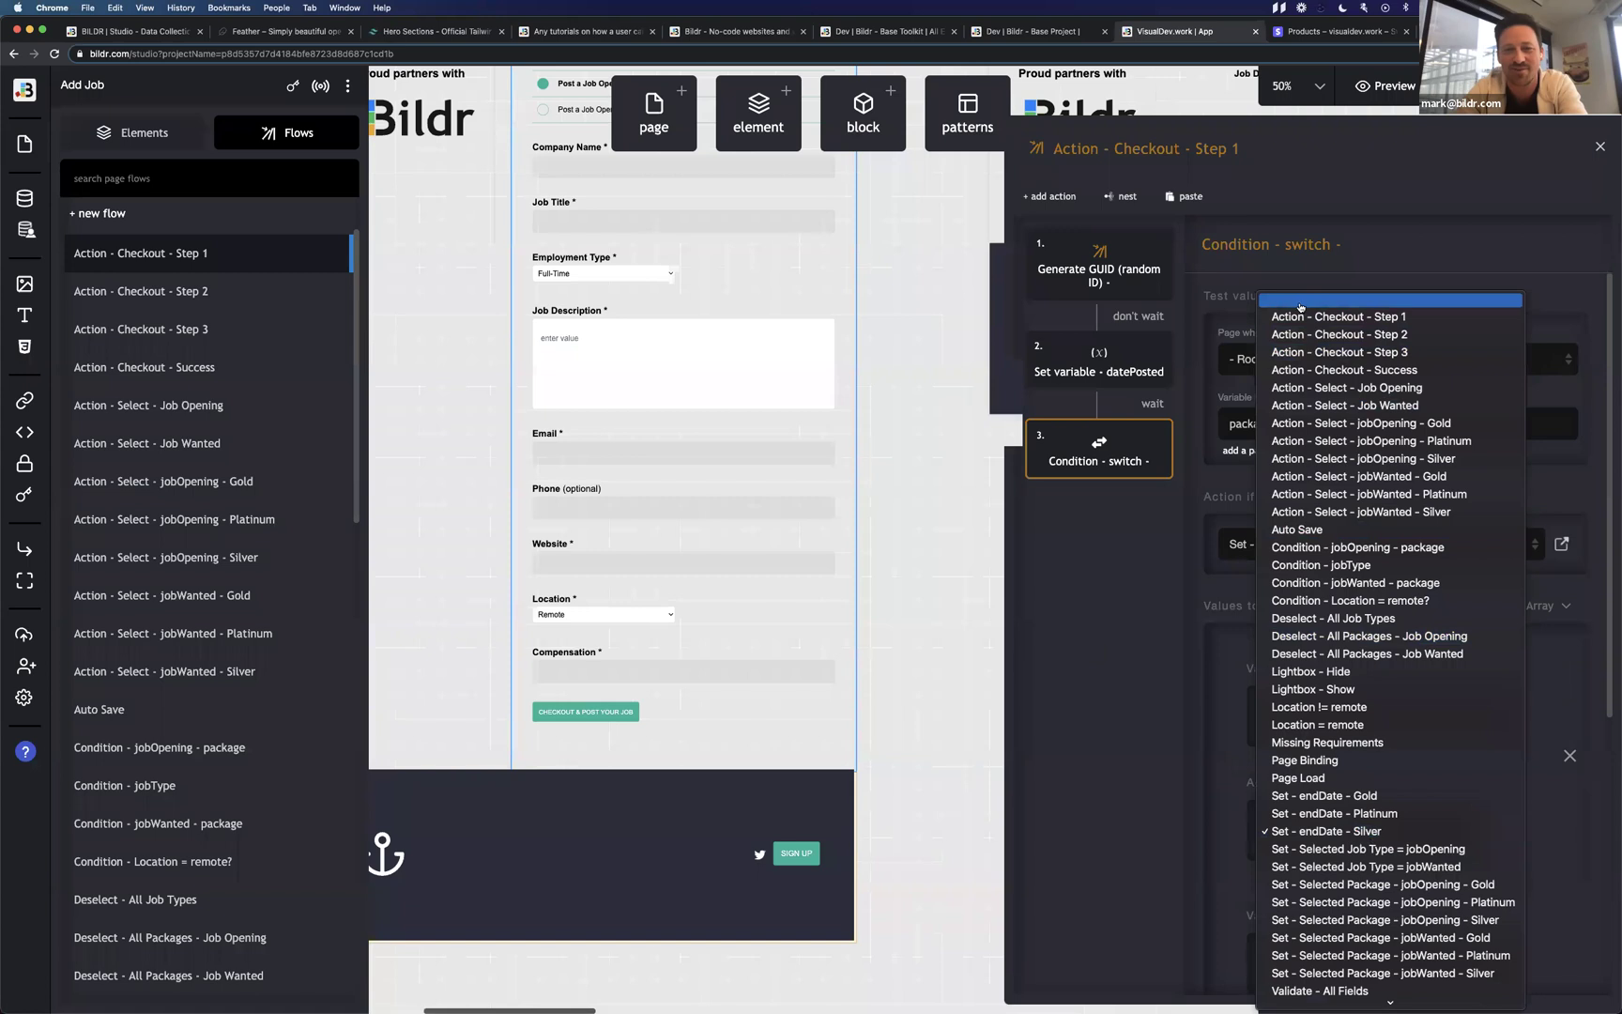
click(1142, 688)
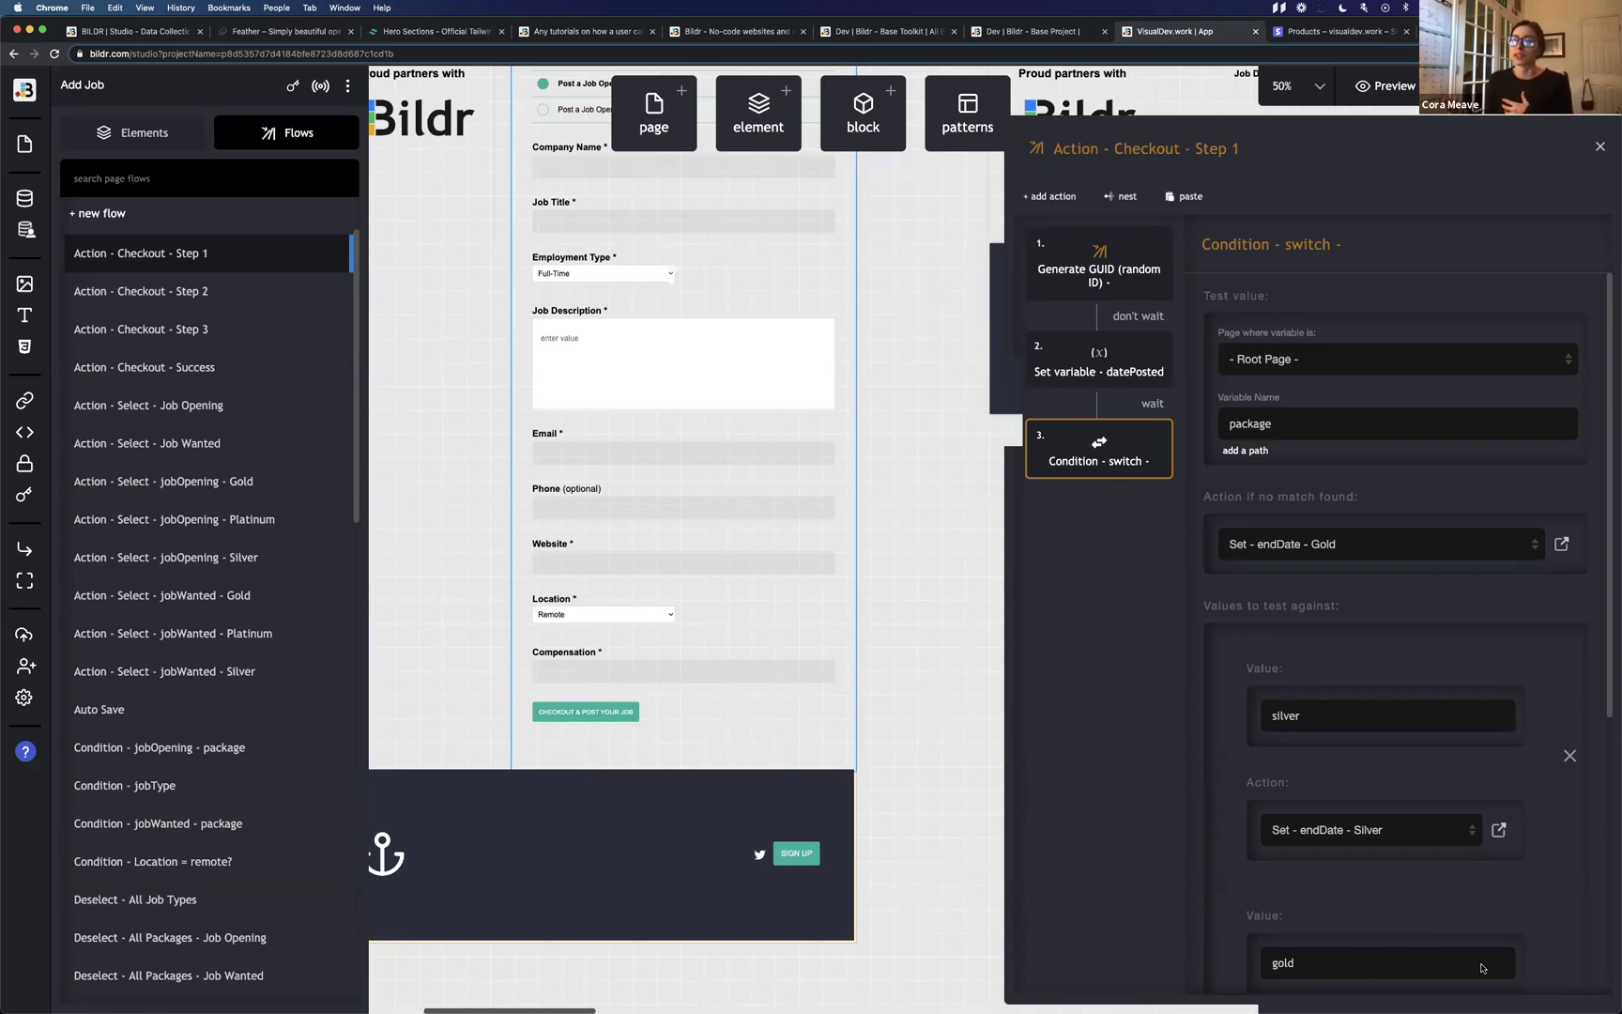
click(912, 624)
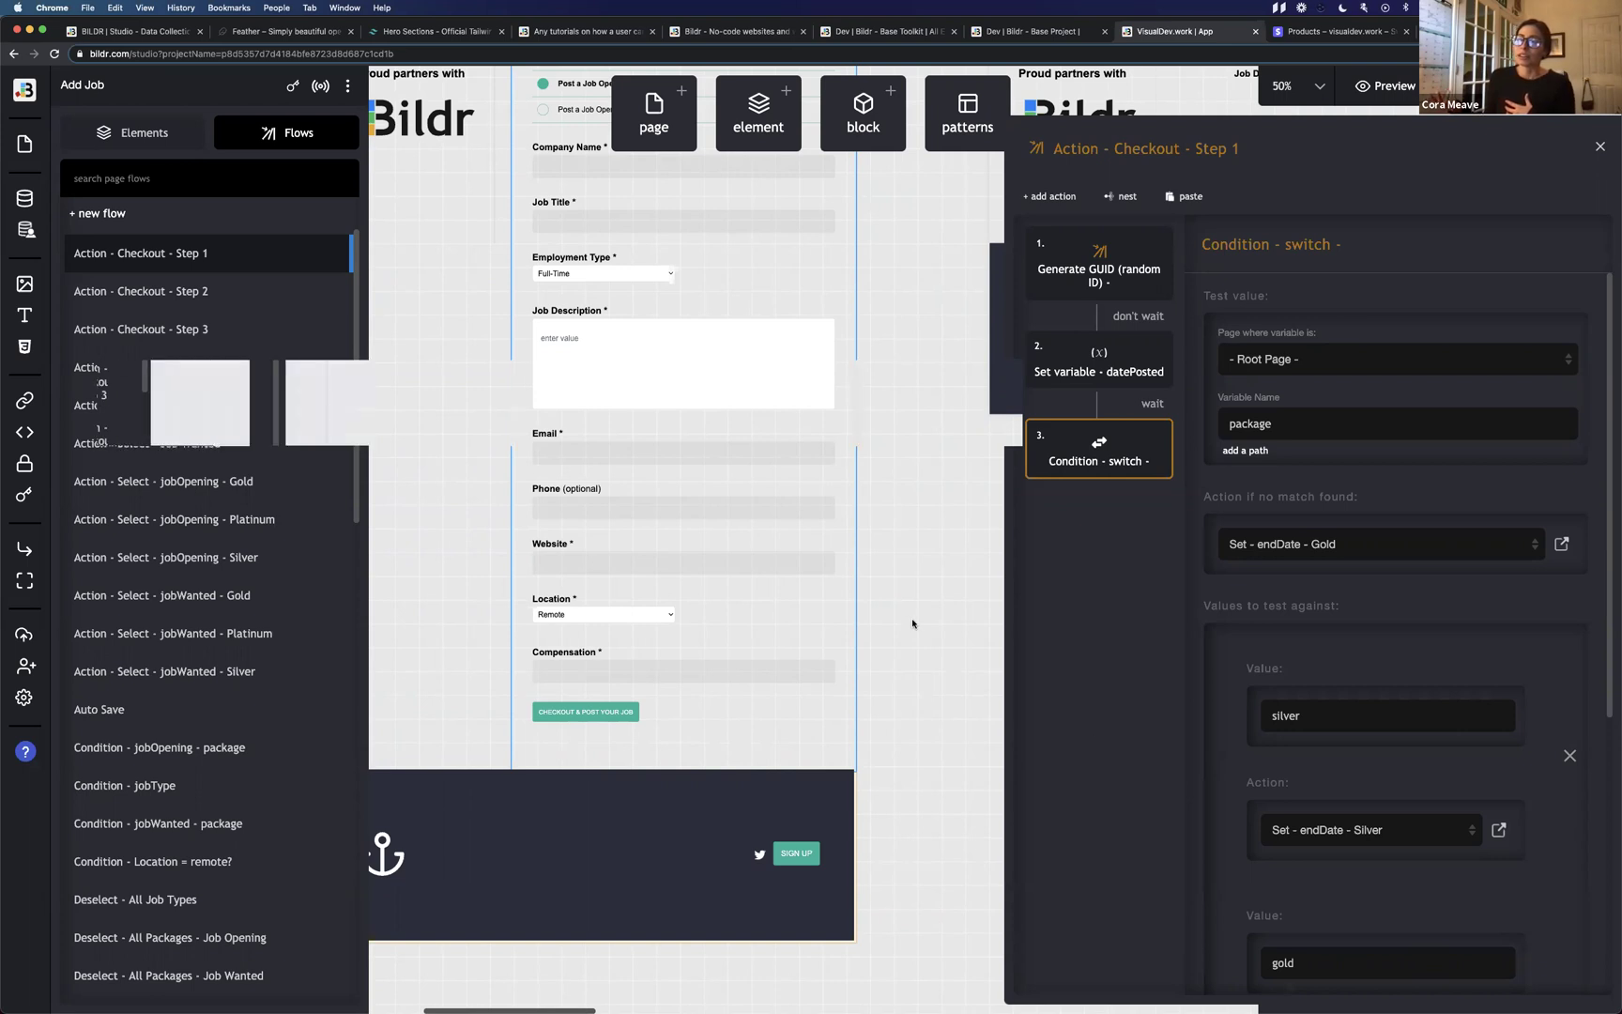
Open the Data Collections window listing the Jobs and Users collections.
scroll(912, 625, up, 3)
scroll(912, 625, left, 1)
scroll(912, 624, left, 1)
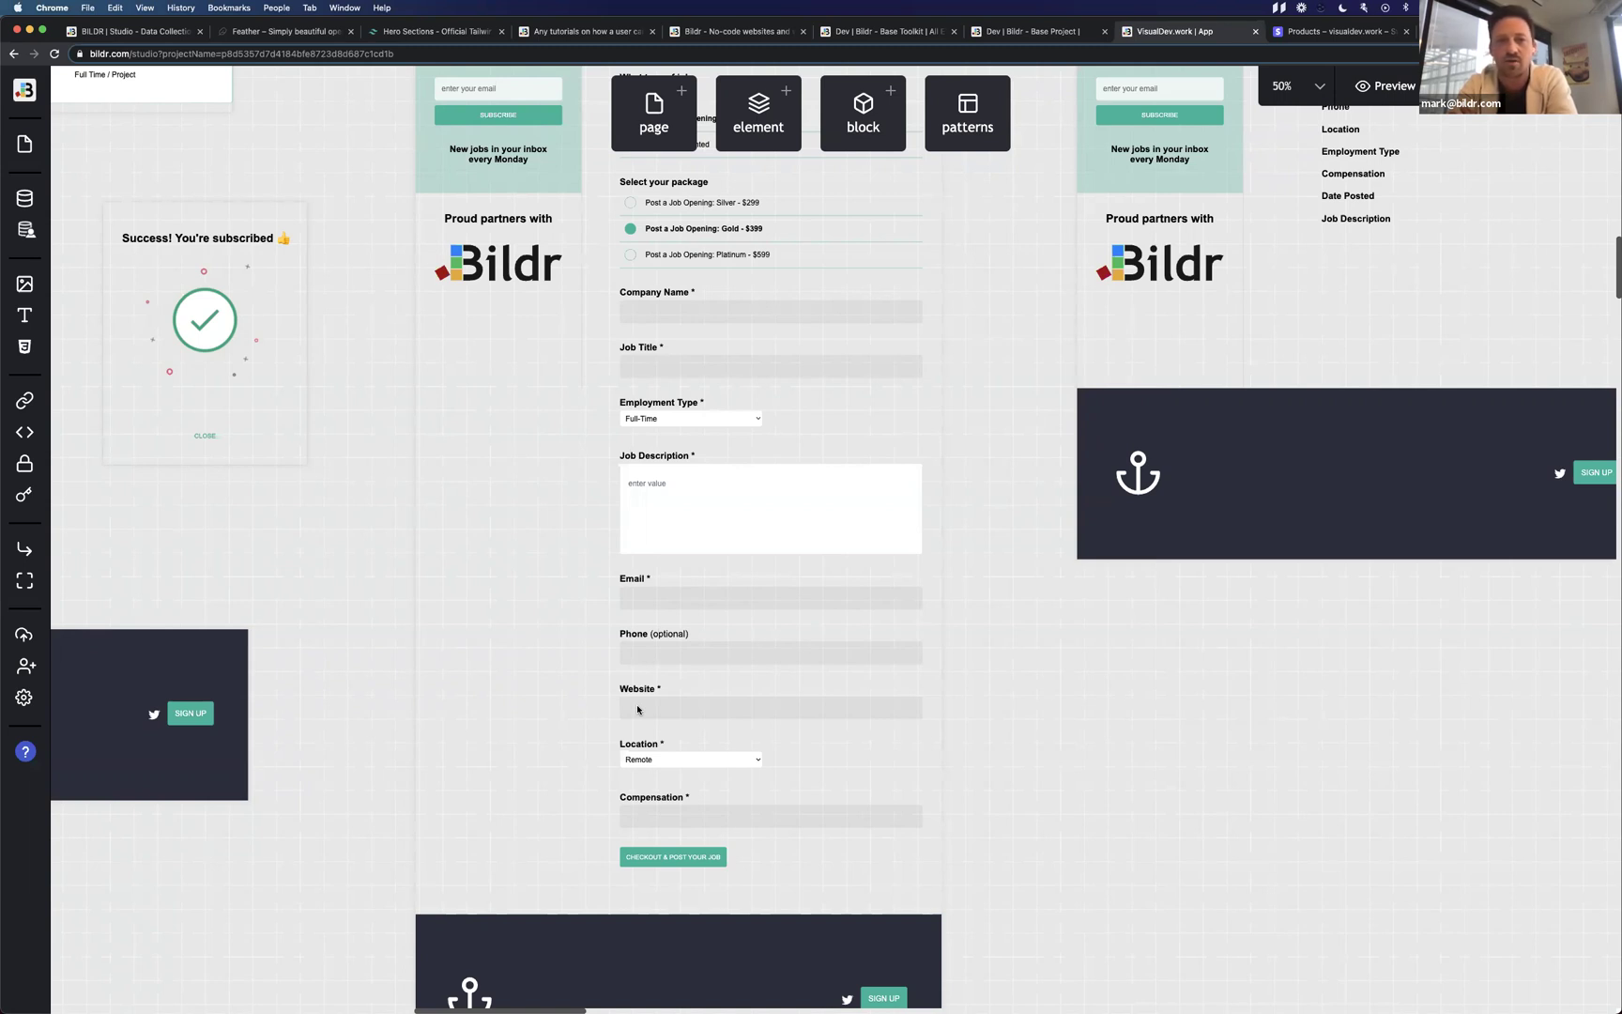
click(37, 206)
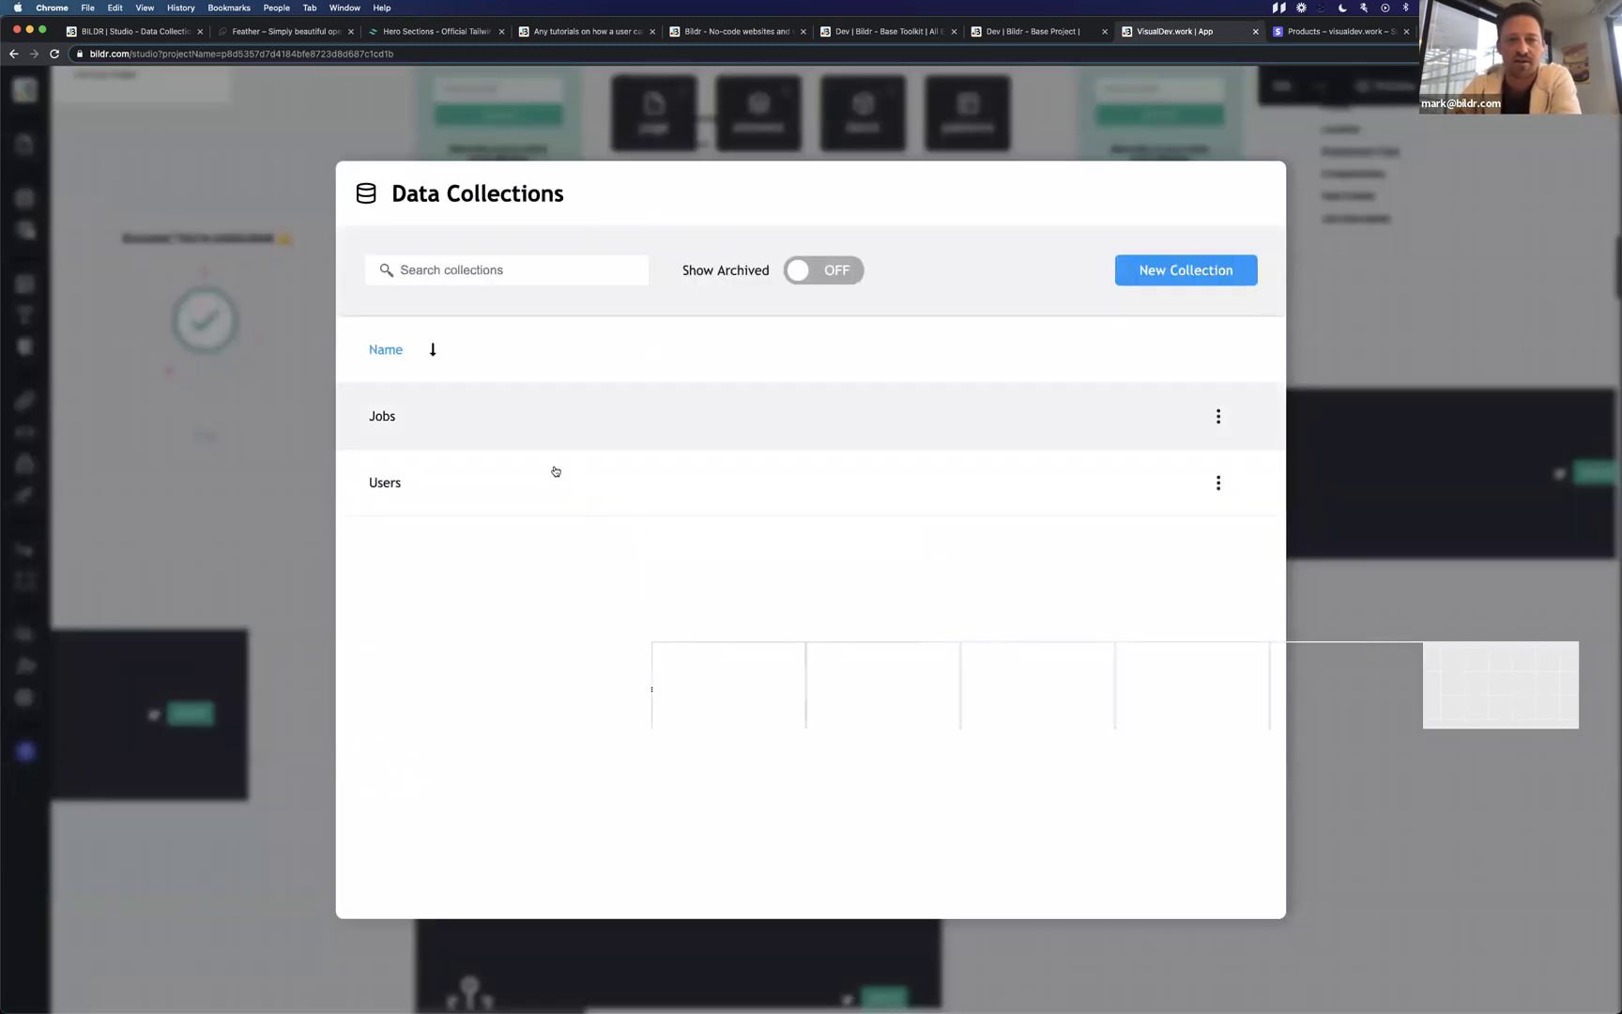
Switch on Enable User Restrictions for the Jobs collection and view the Access type options.
click(561, 425)
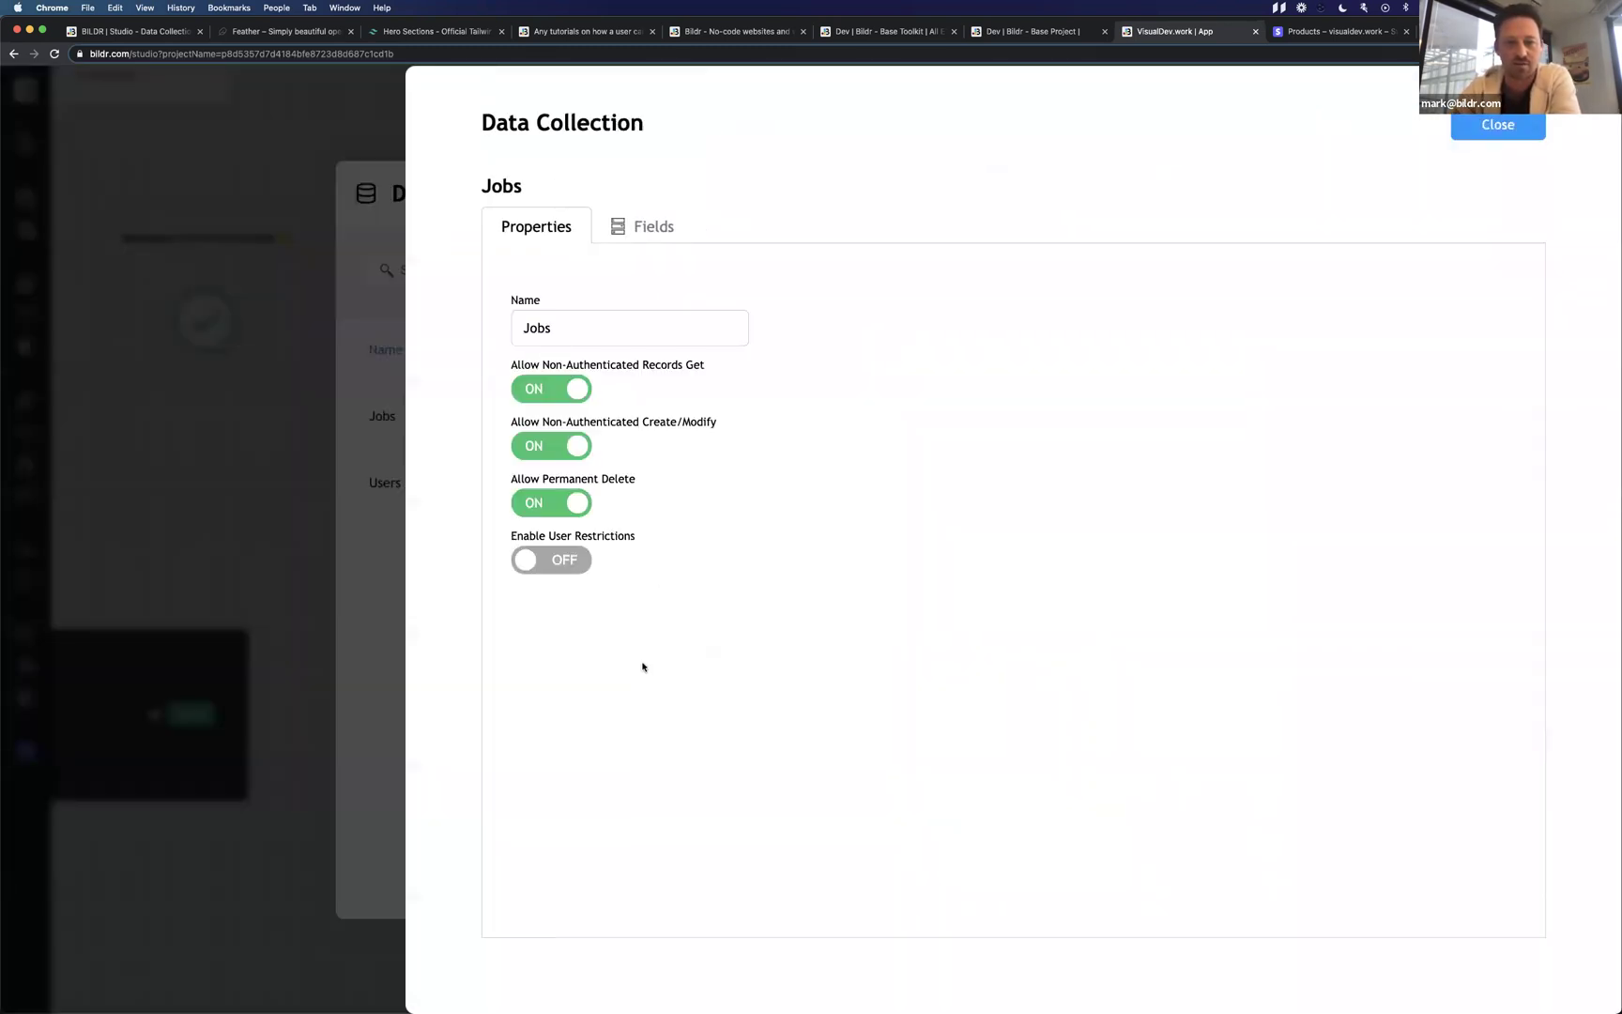
click(551, 557)
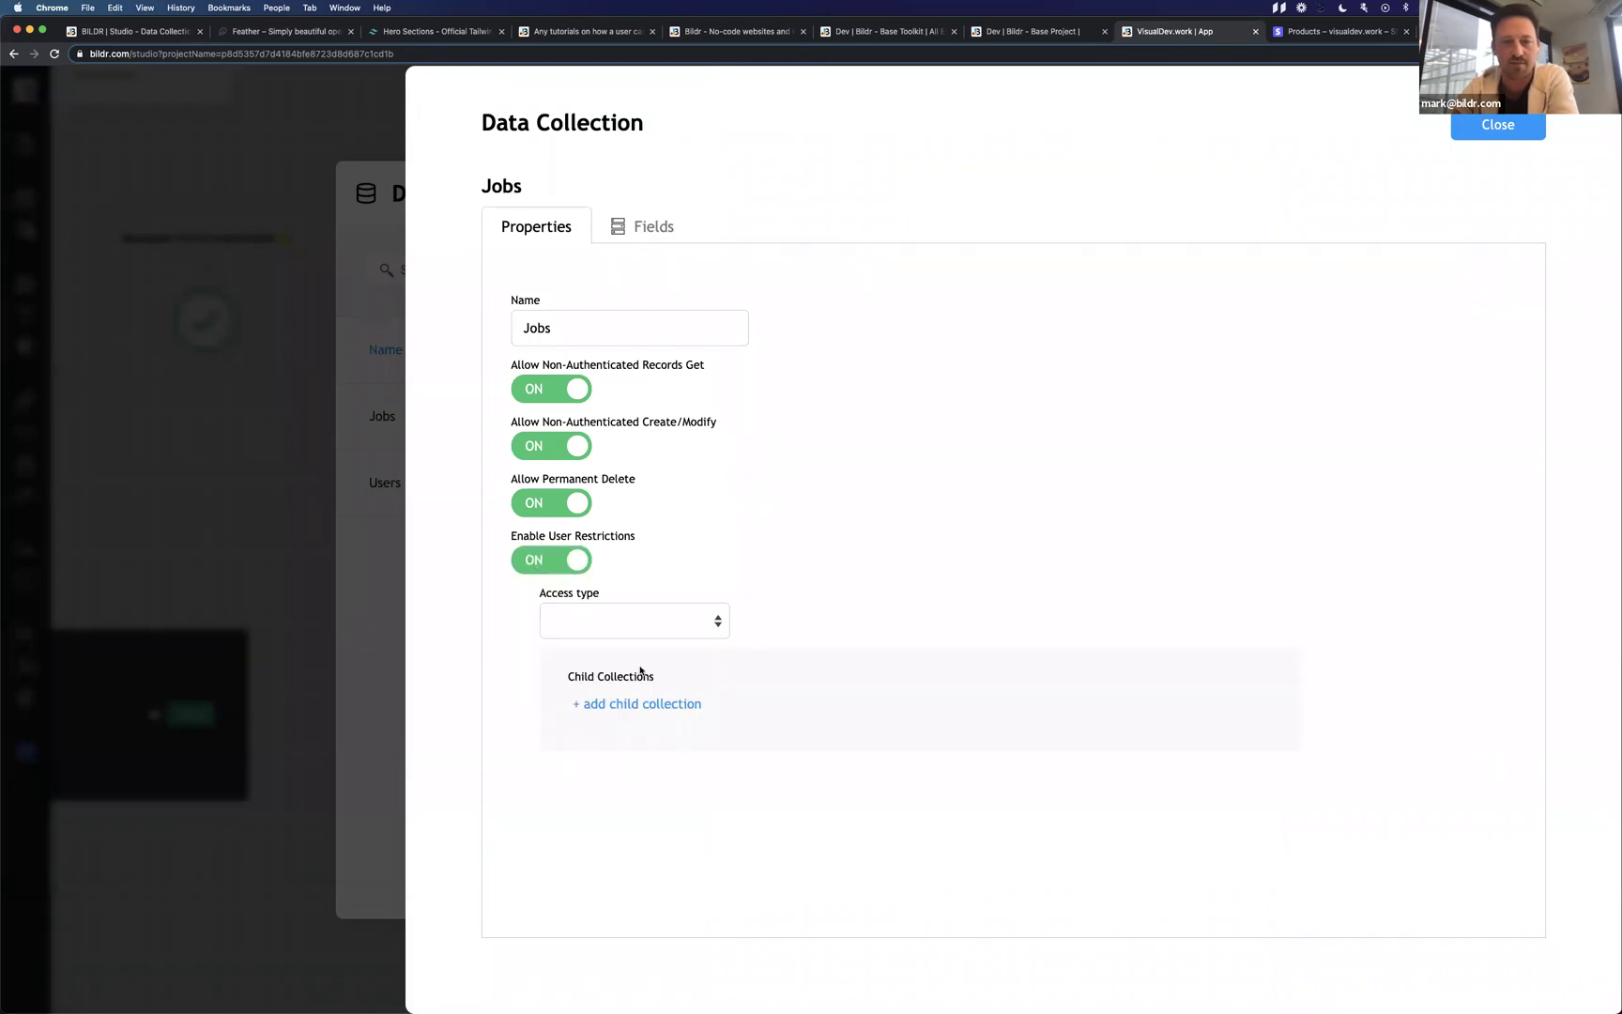
click(714, 619)
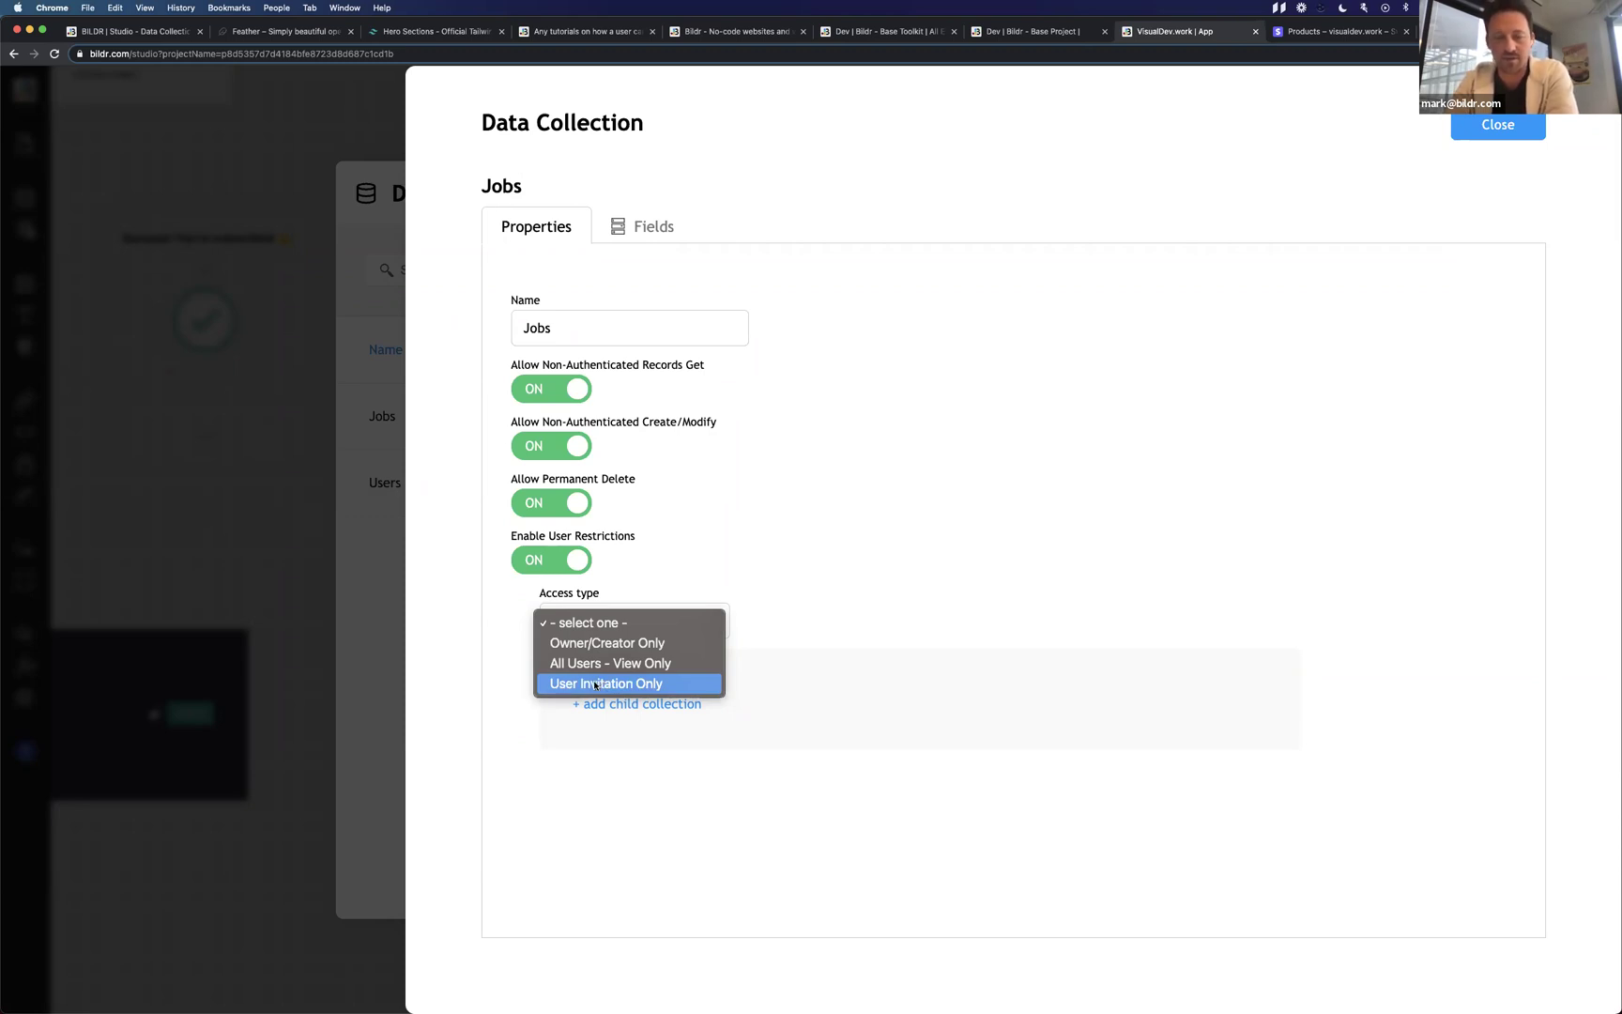
Set Jobs access to User Invitation Only, leave permanent delete unset, and close its settings.
click(577, 683)
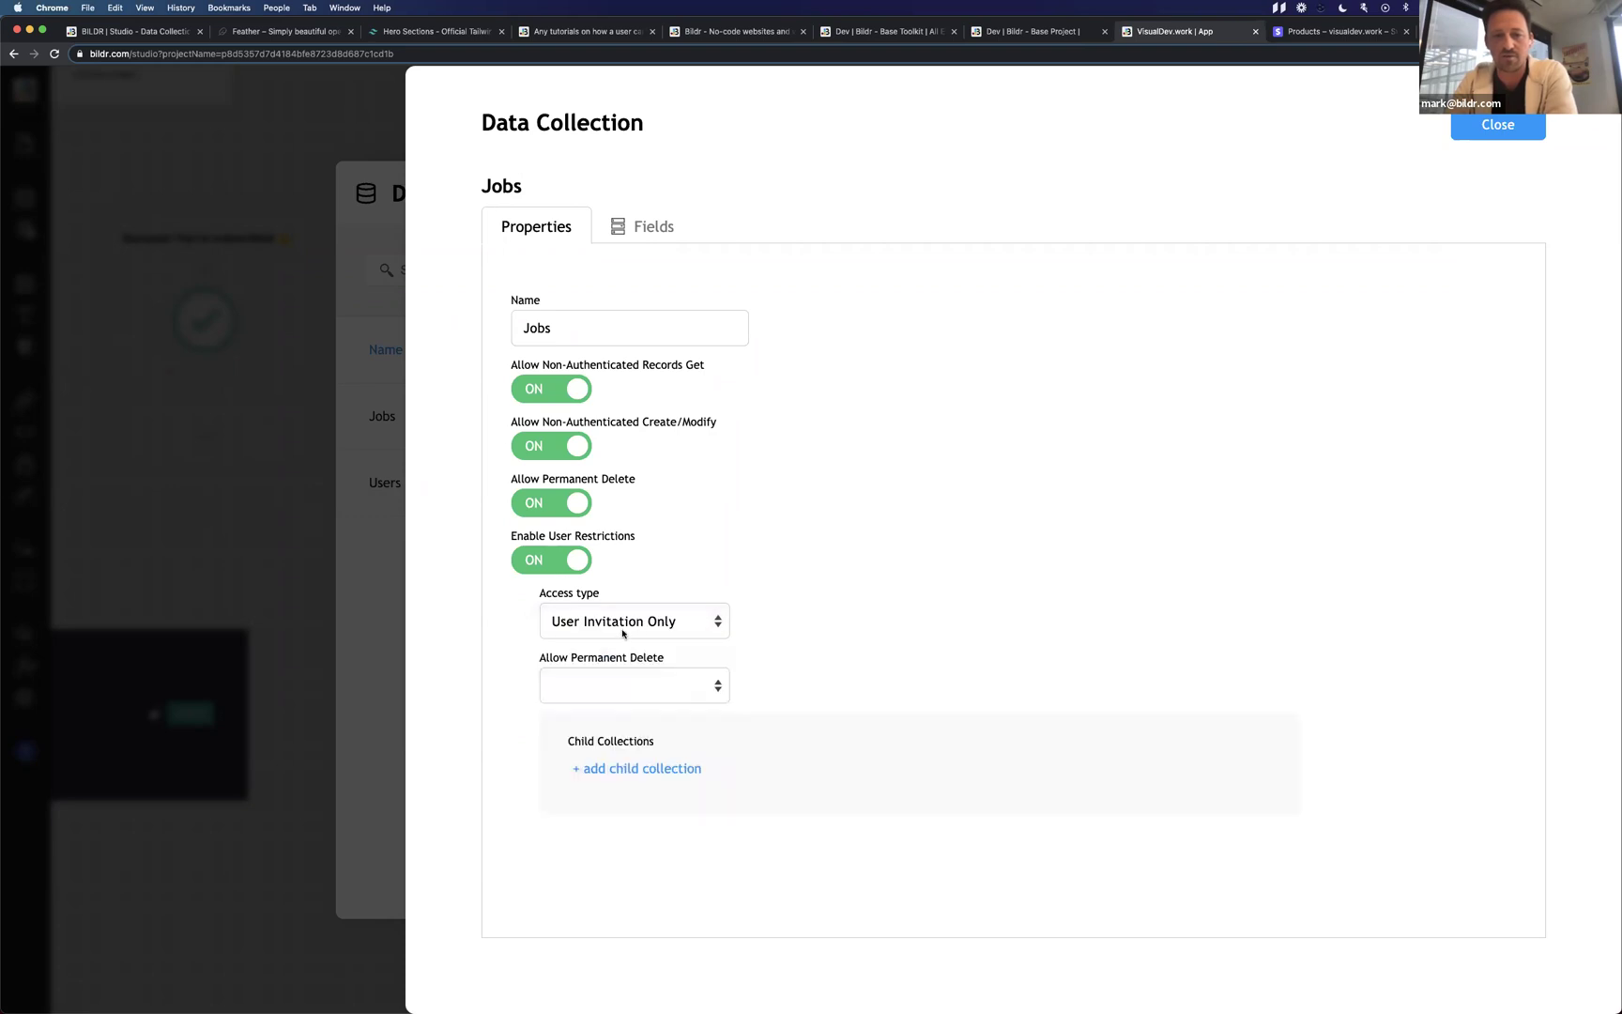
click(584, 697)
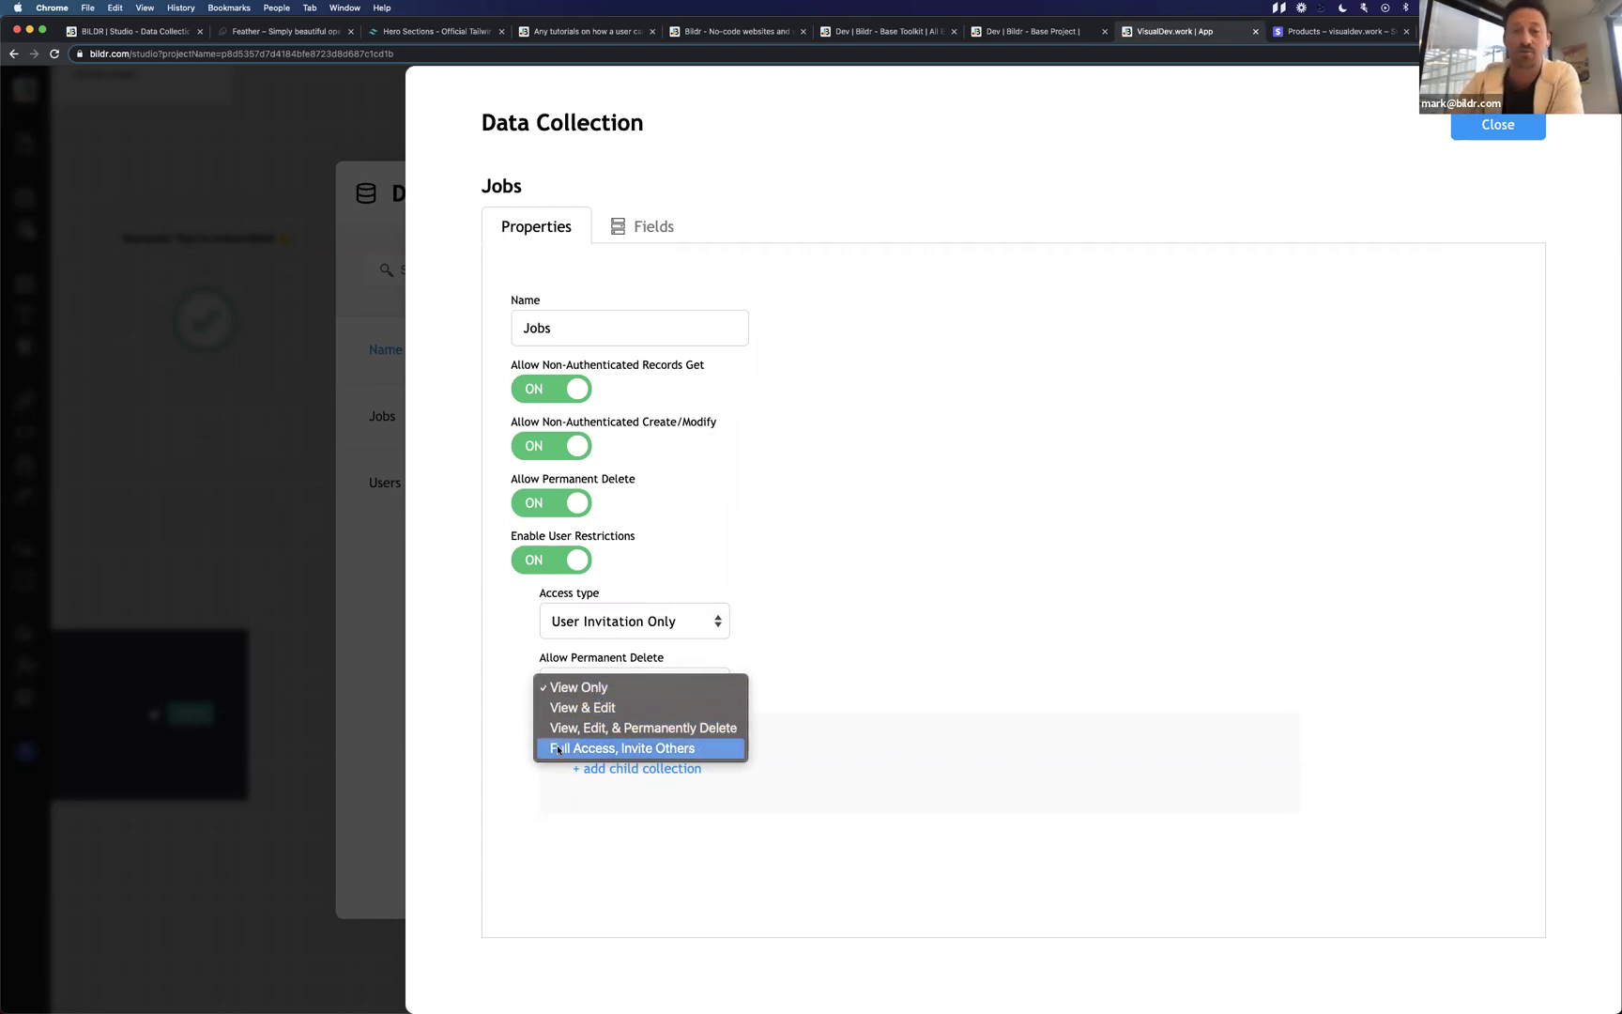
click(483, 748)
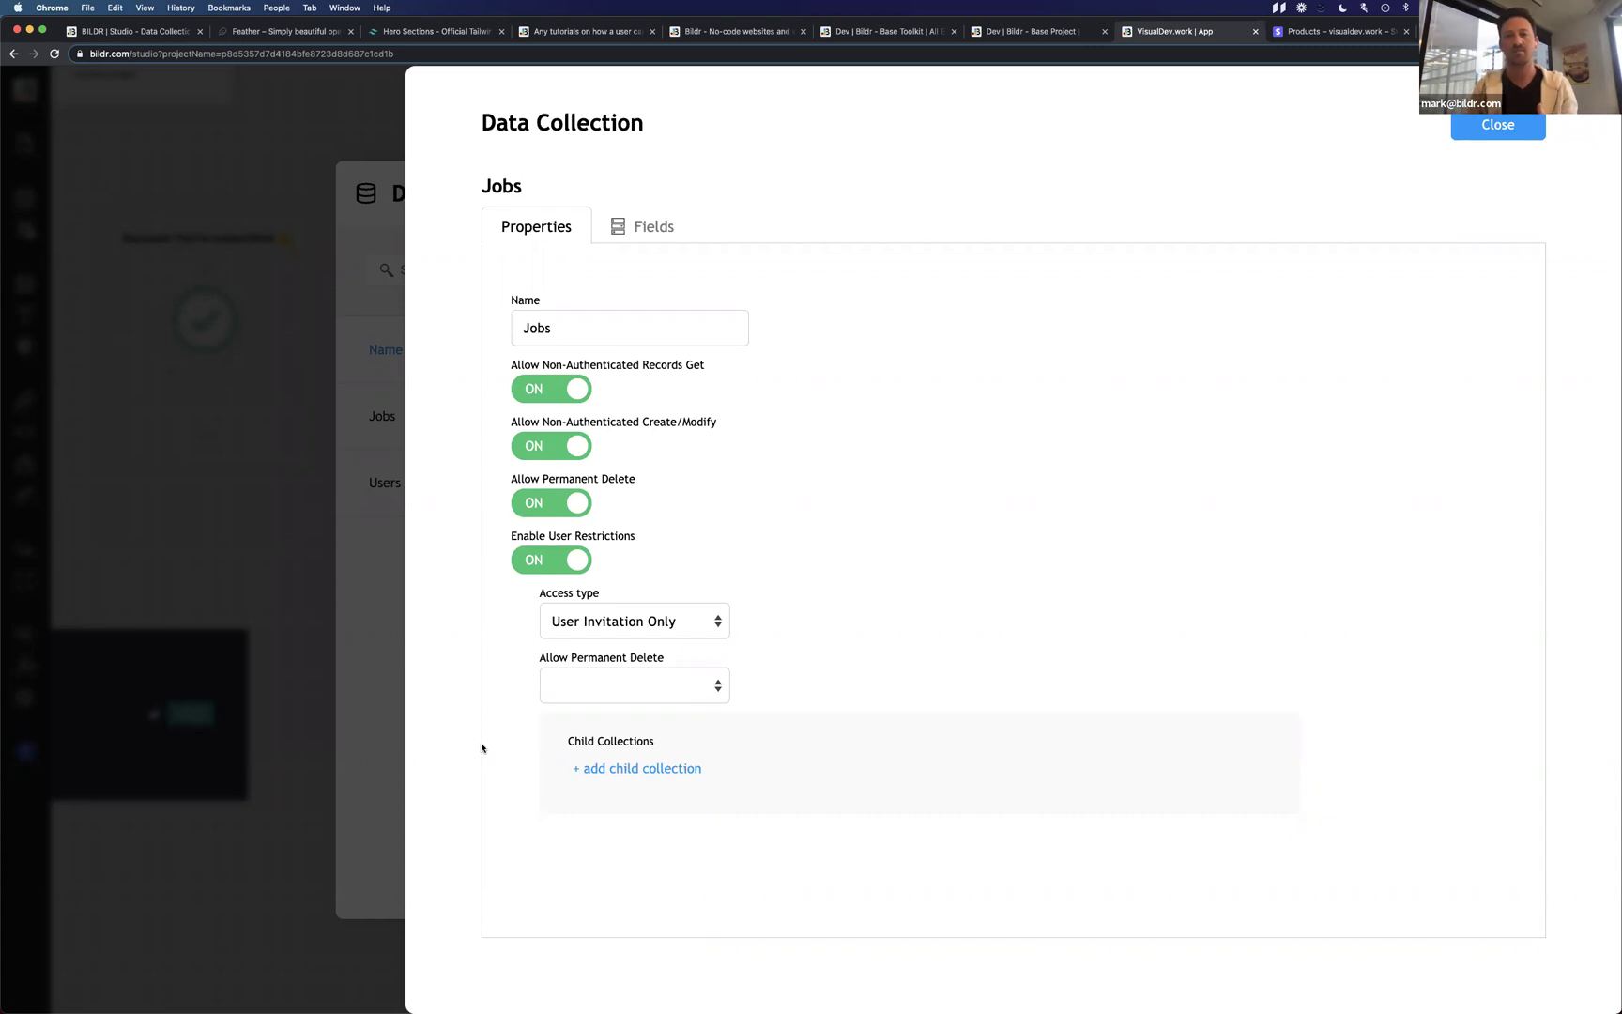
click(364, 669)
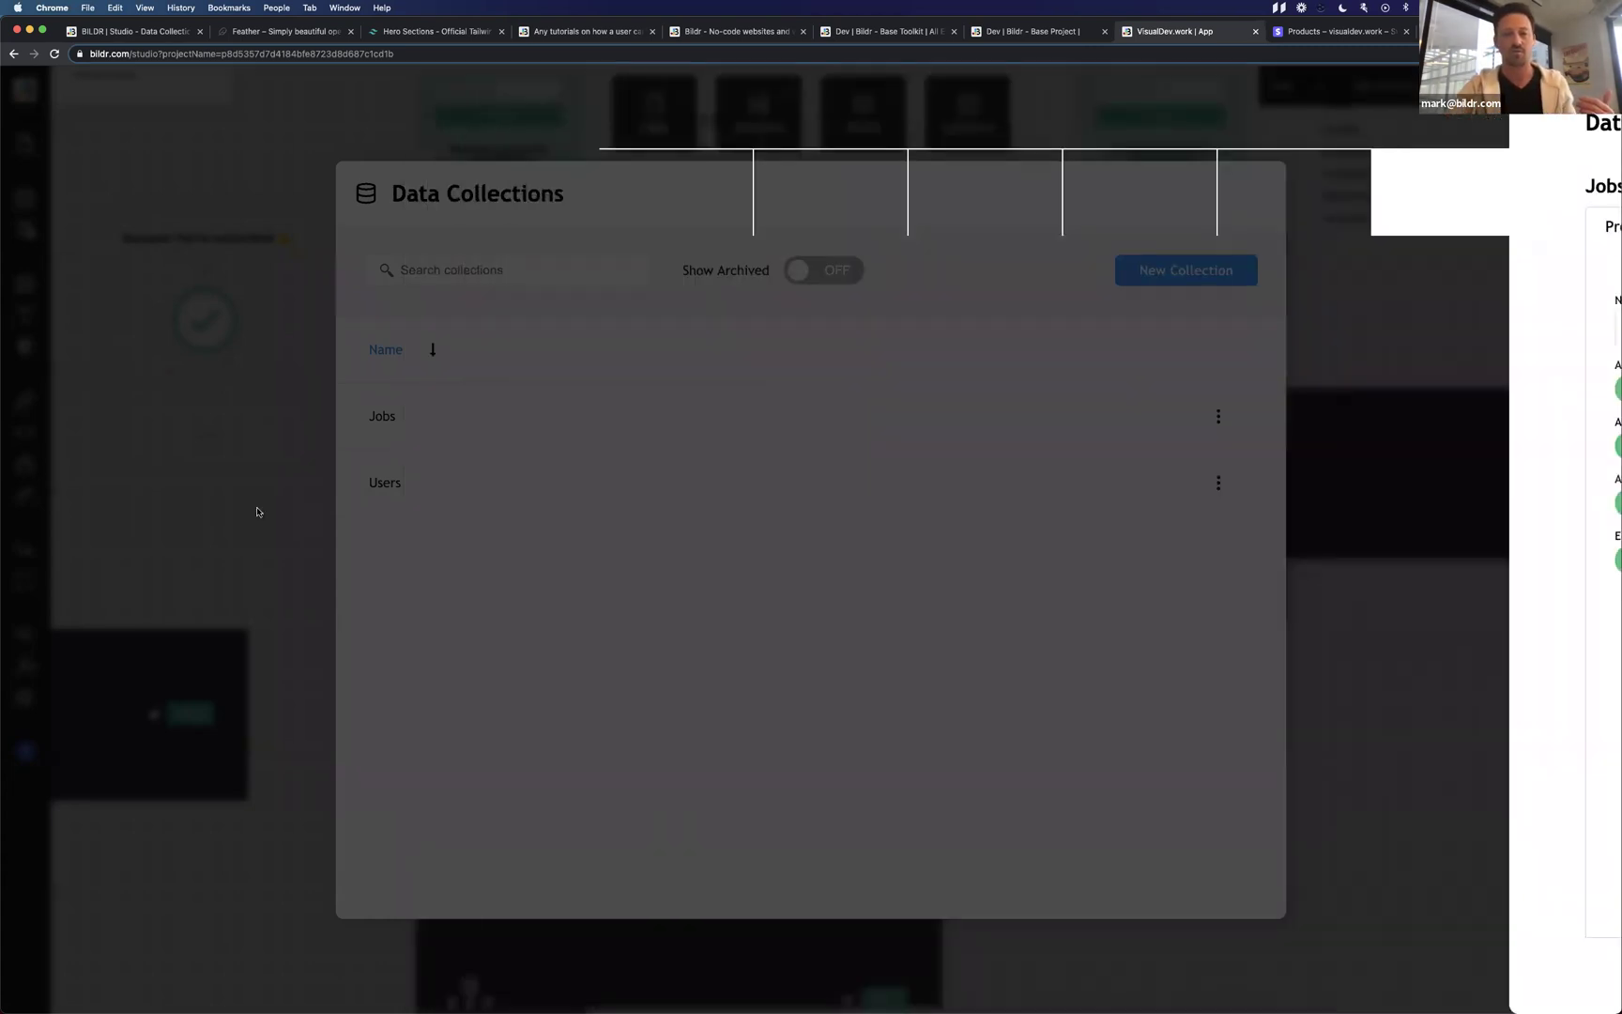
Close the data collections list and open the Add Job page's Page Load flow.
click(257, 512)
click(836, 502)
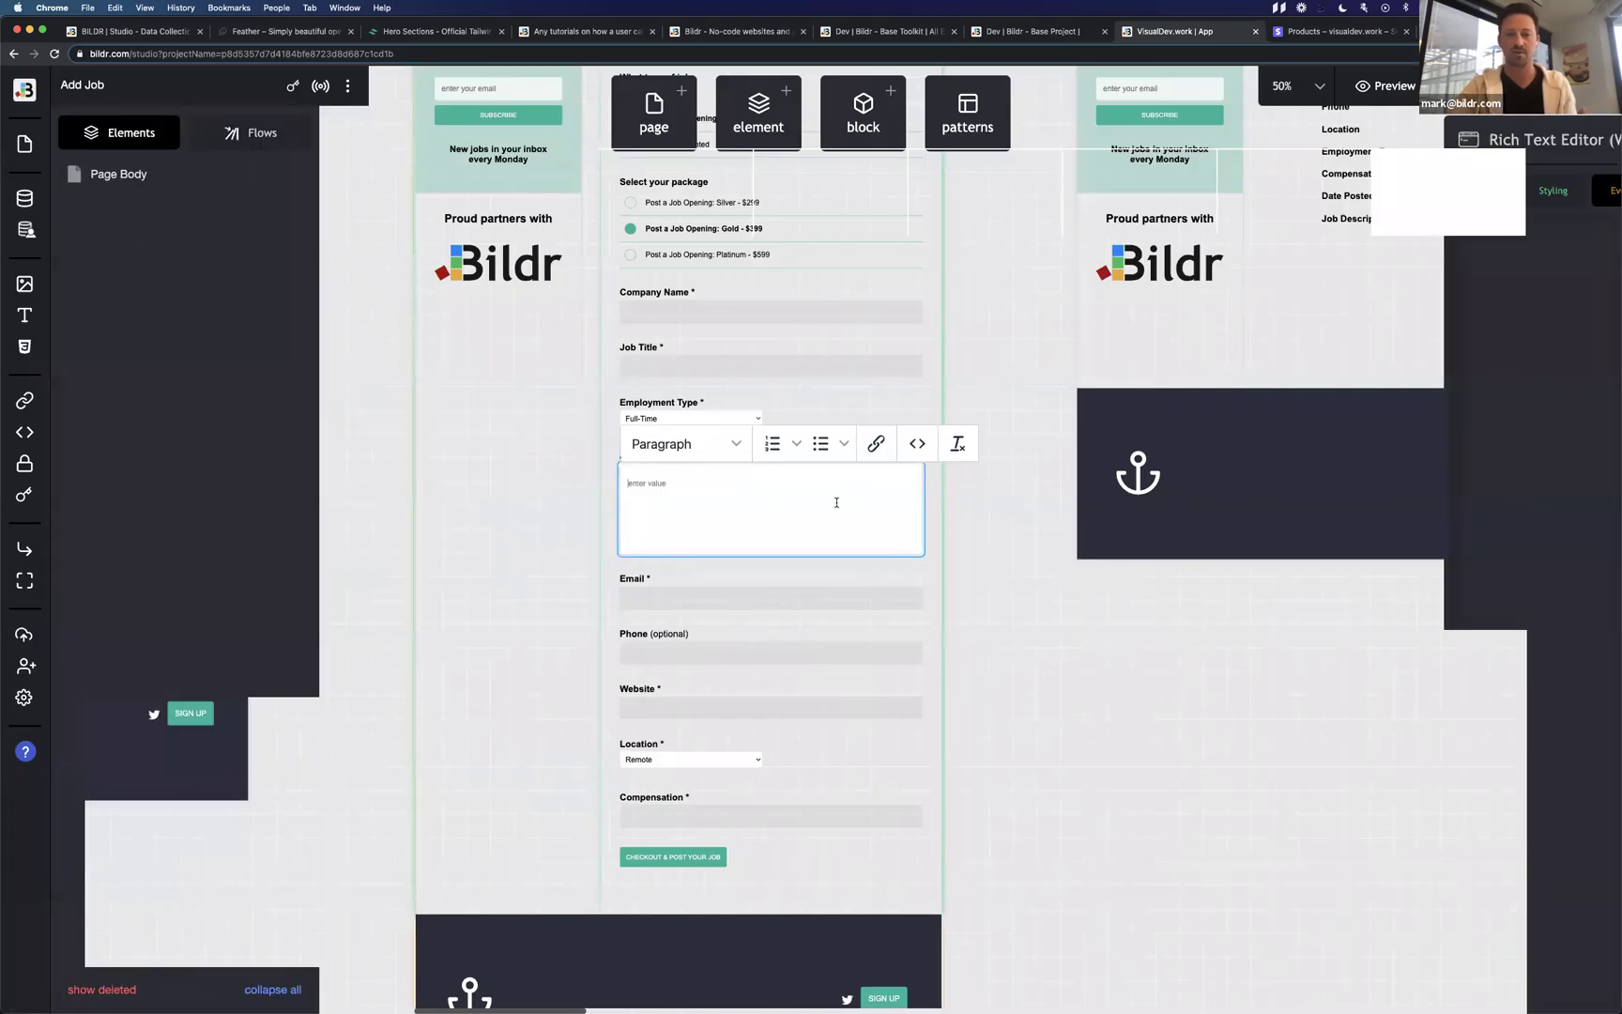
click(271, 145)
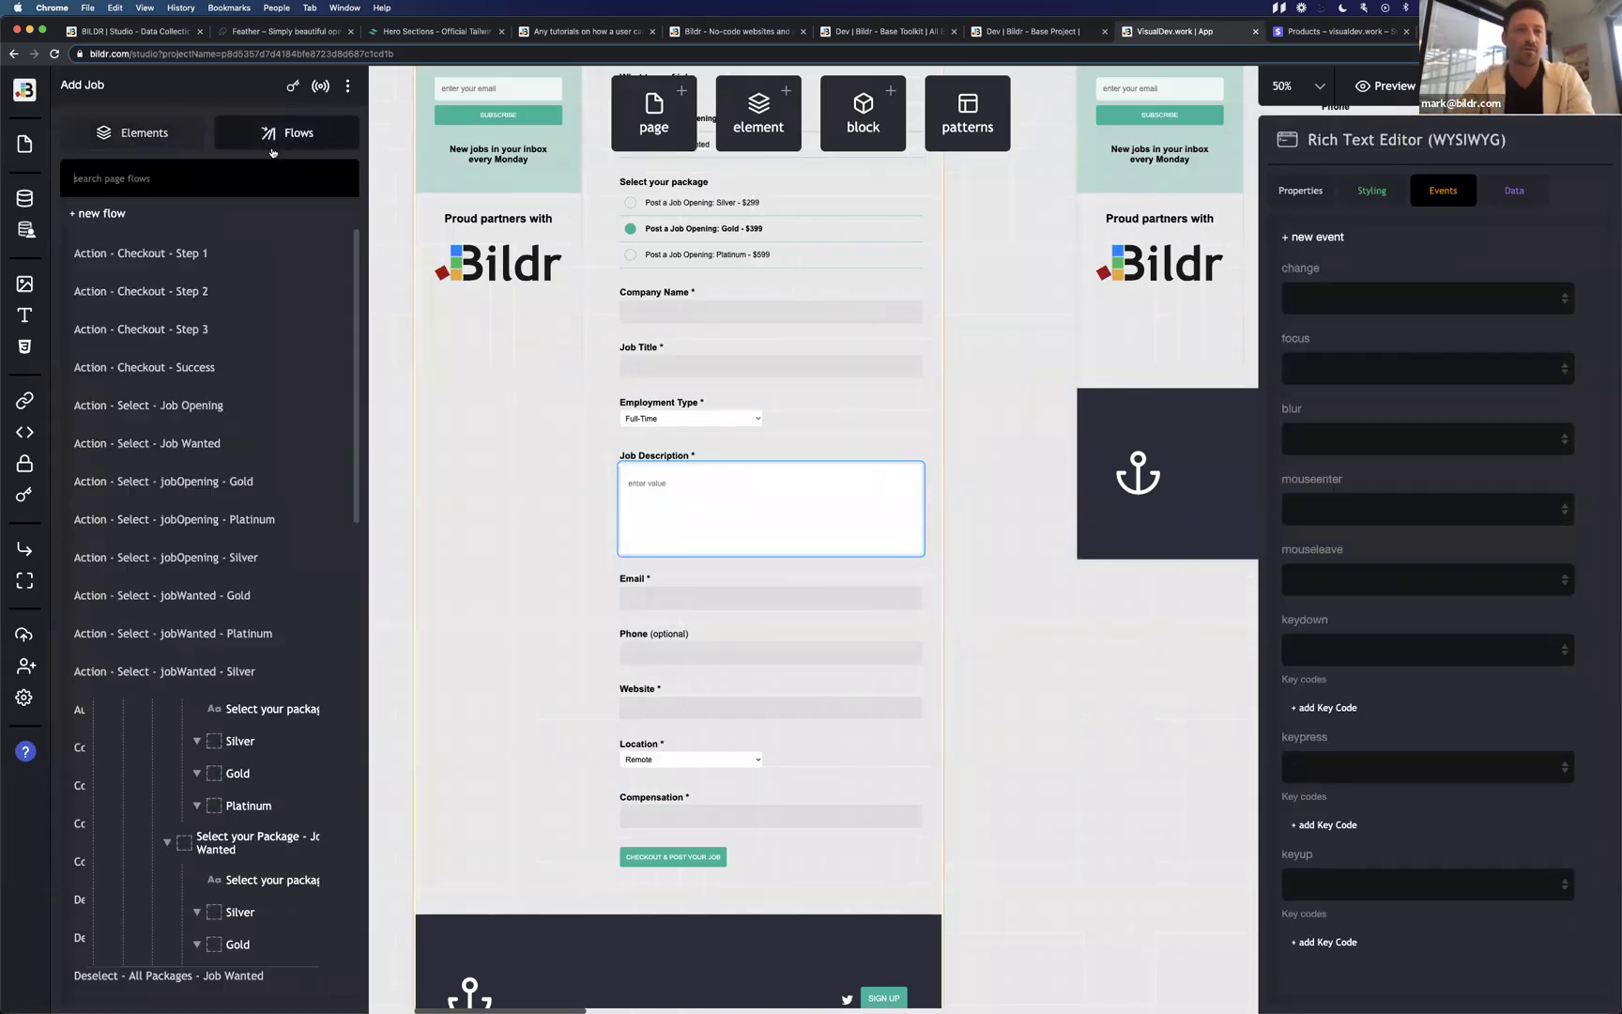
scroll(181, 553, down, 15)
scroll(190, 376, up, 5)
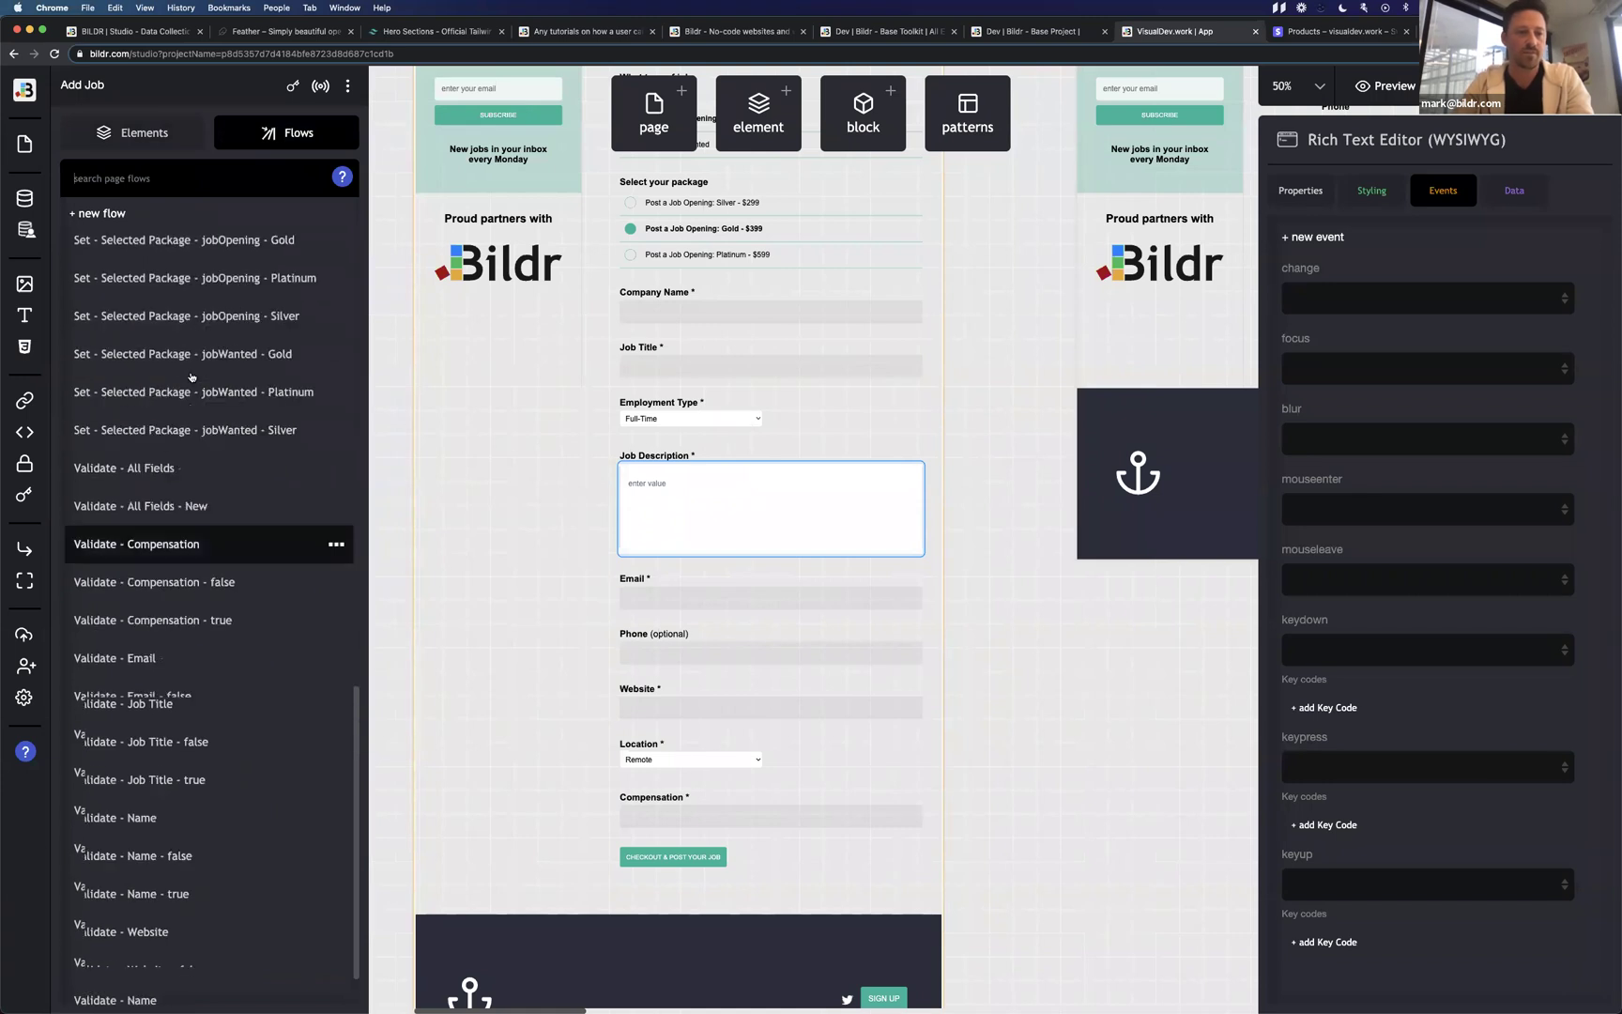
scroll(191, 376, up, 5)
click(188, 314)
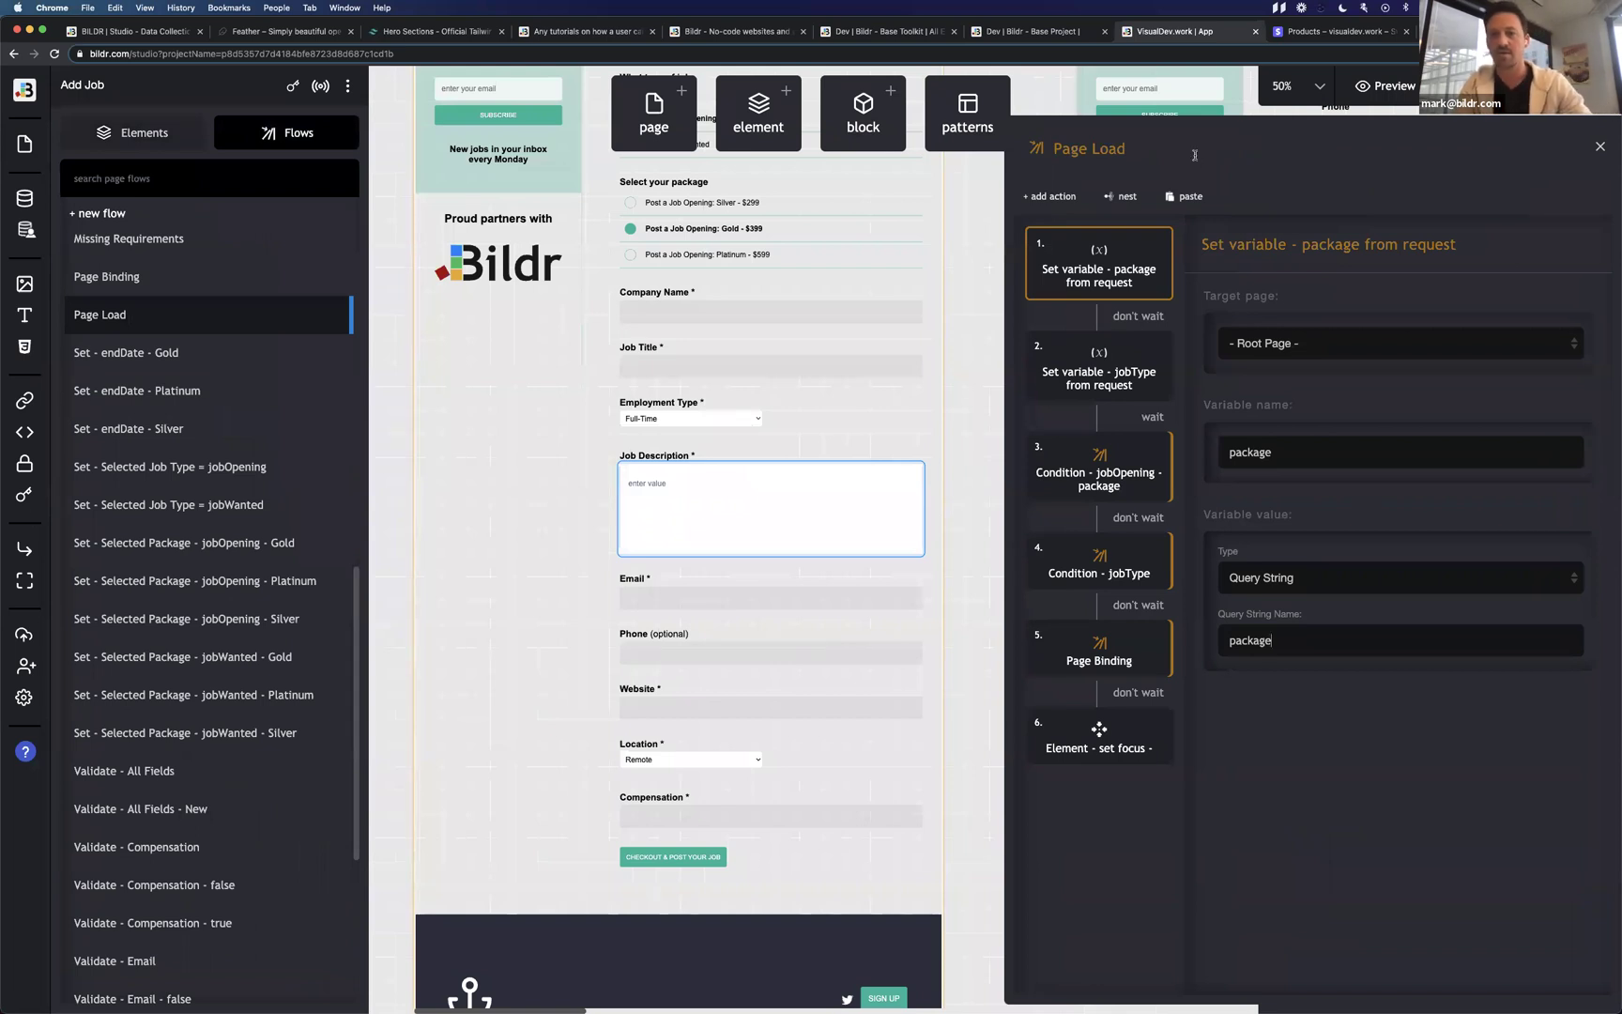
Add a Data - create record action using the Record Association collection.
click(1049, 197)
text(recor)
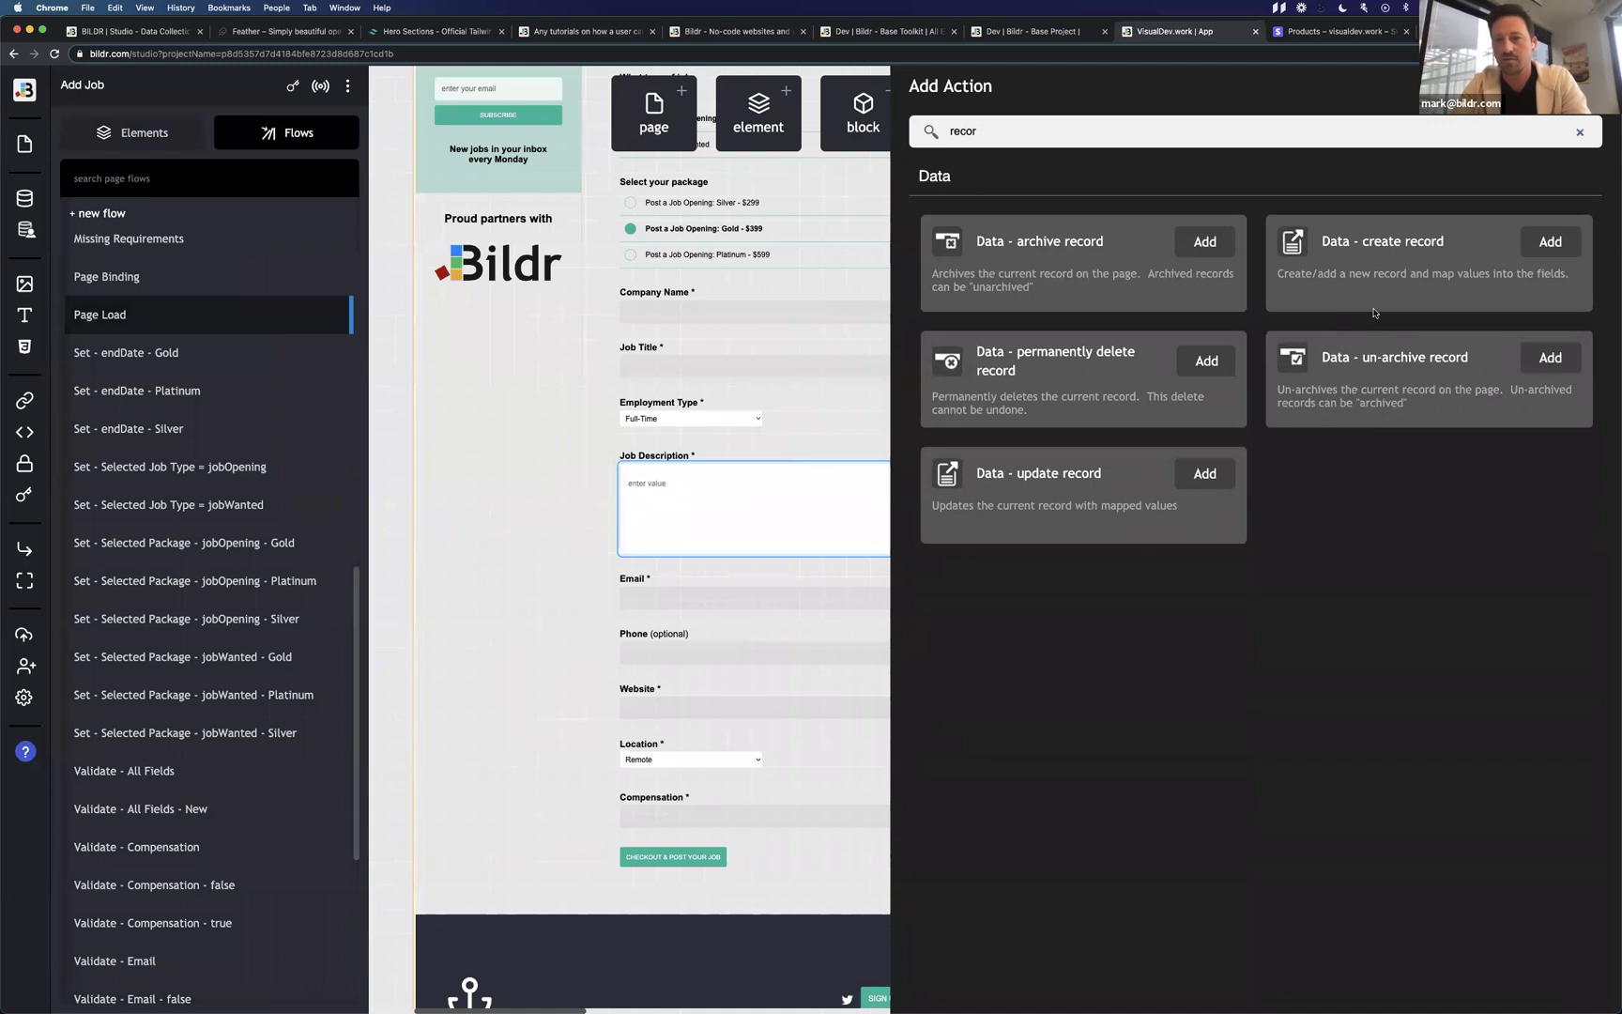
click(1550, 241)
click(1381, 345)
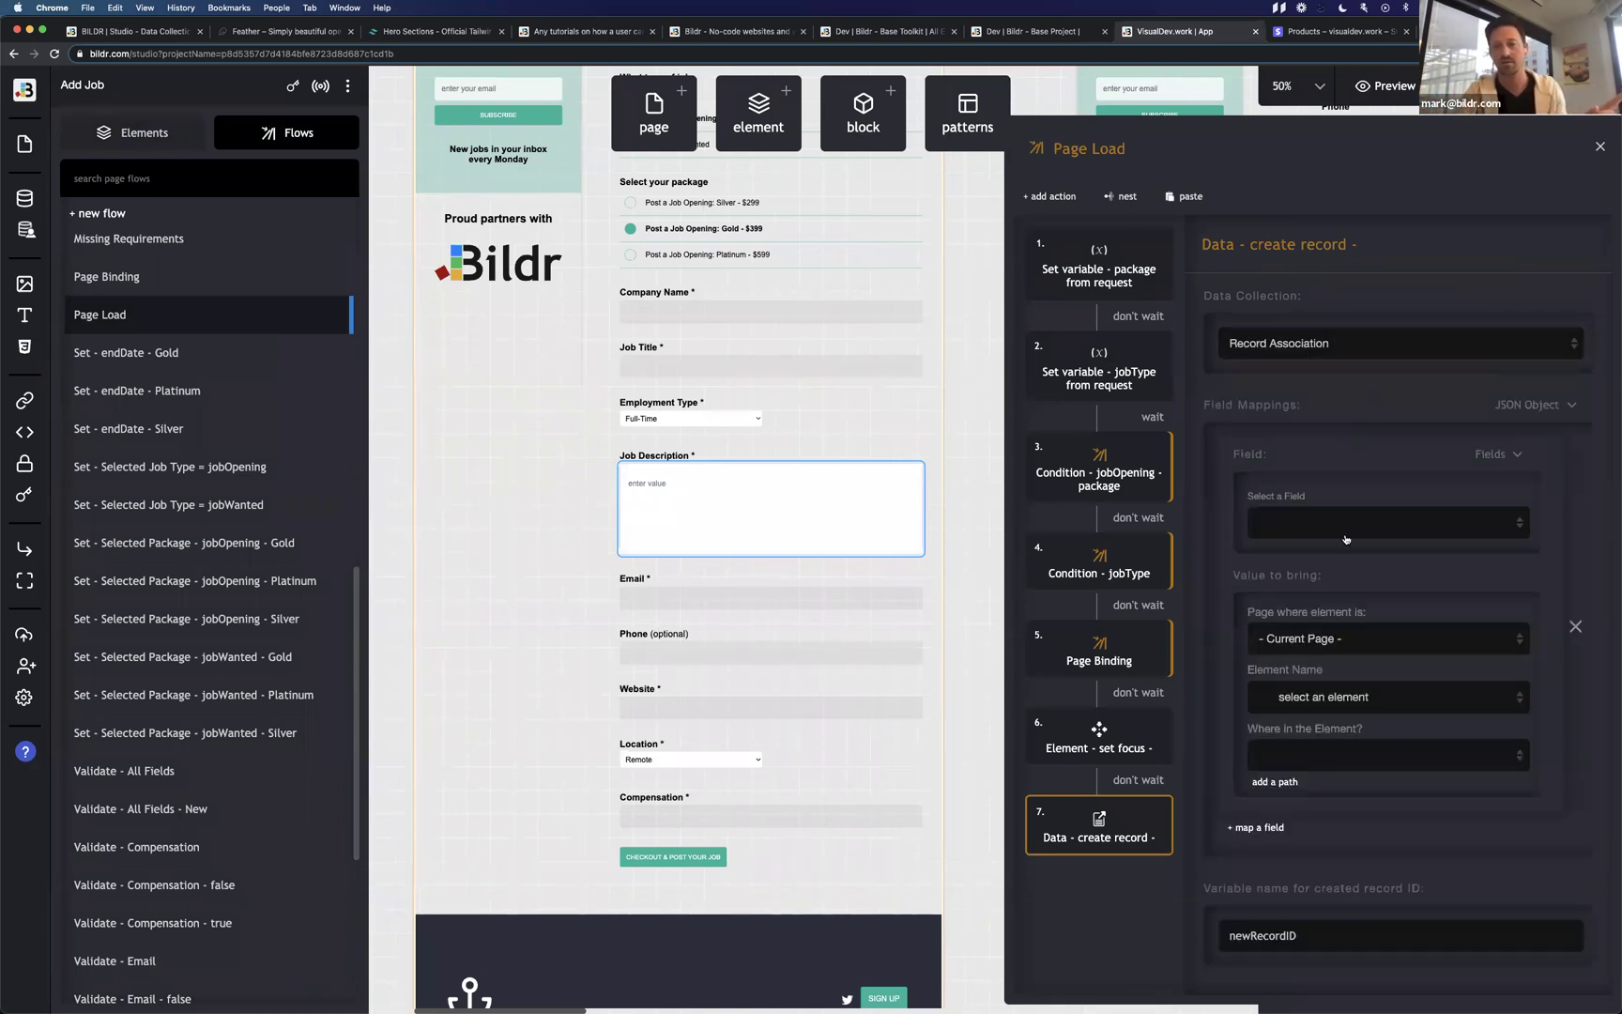
Check the field mapping list without choosing, then delete the trial create record action.
click(1348, 529)
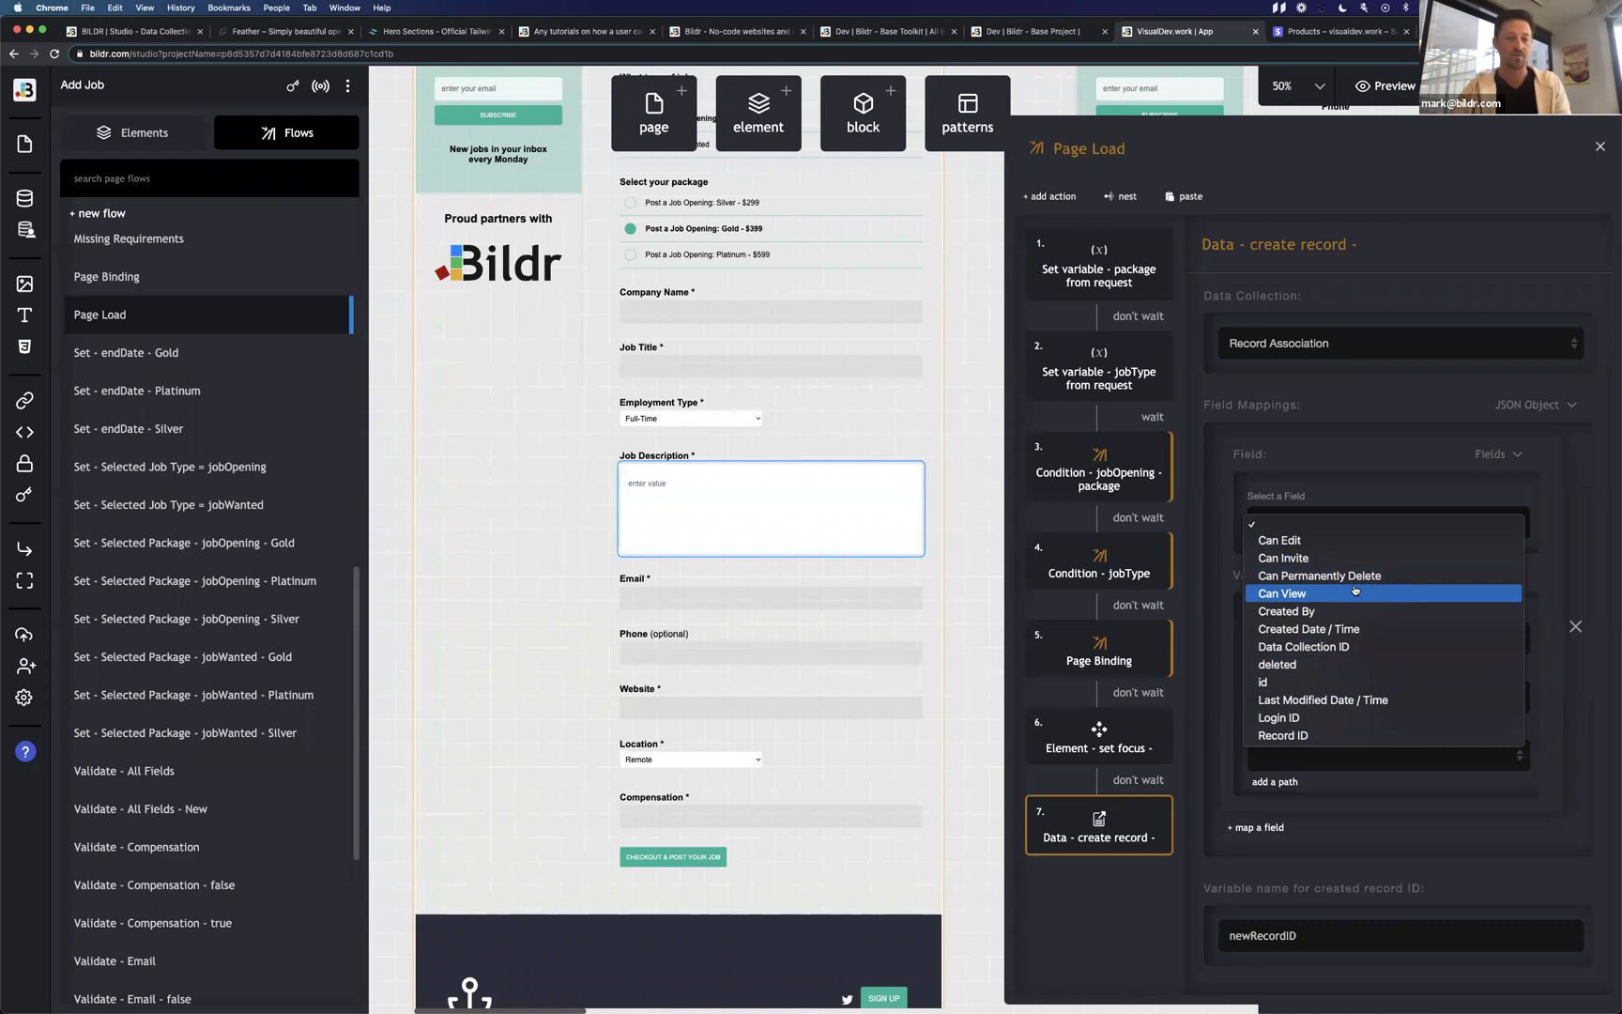
click(1217, 547)
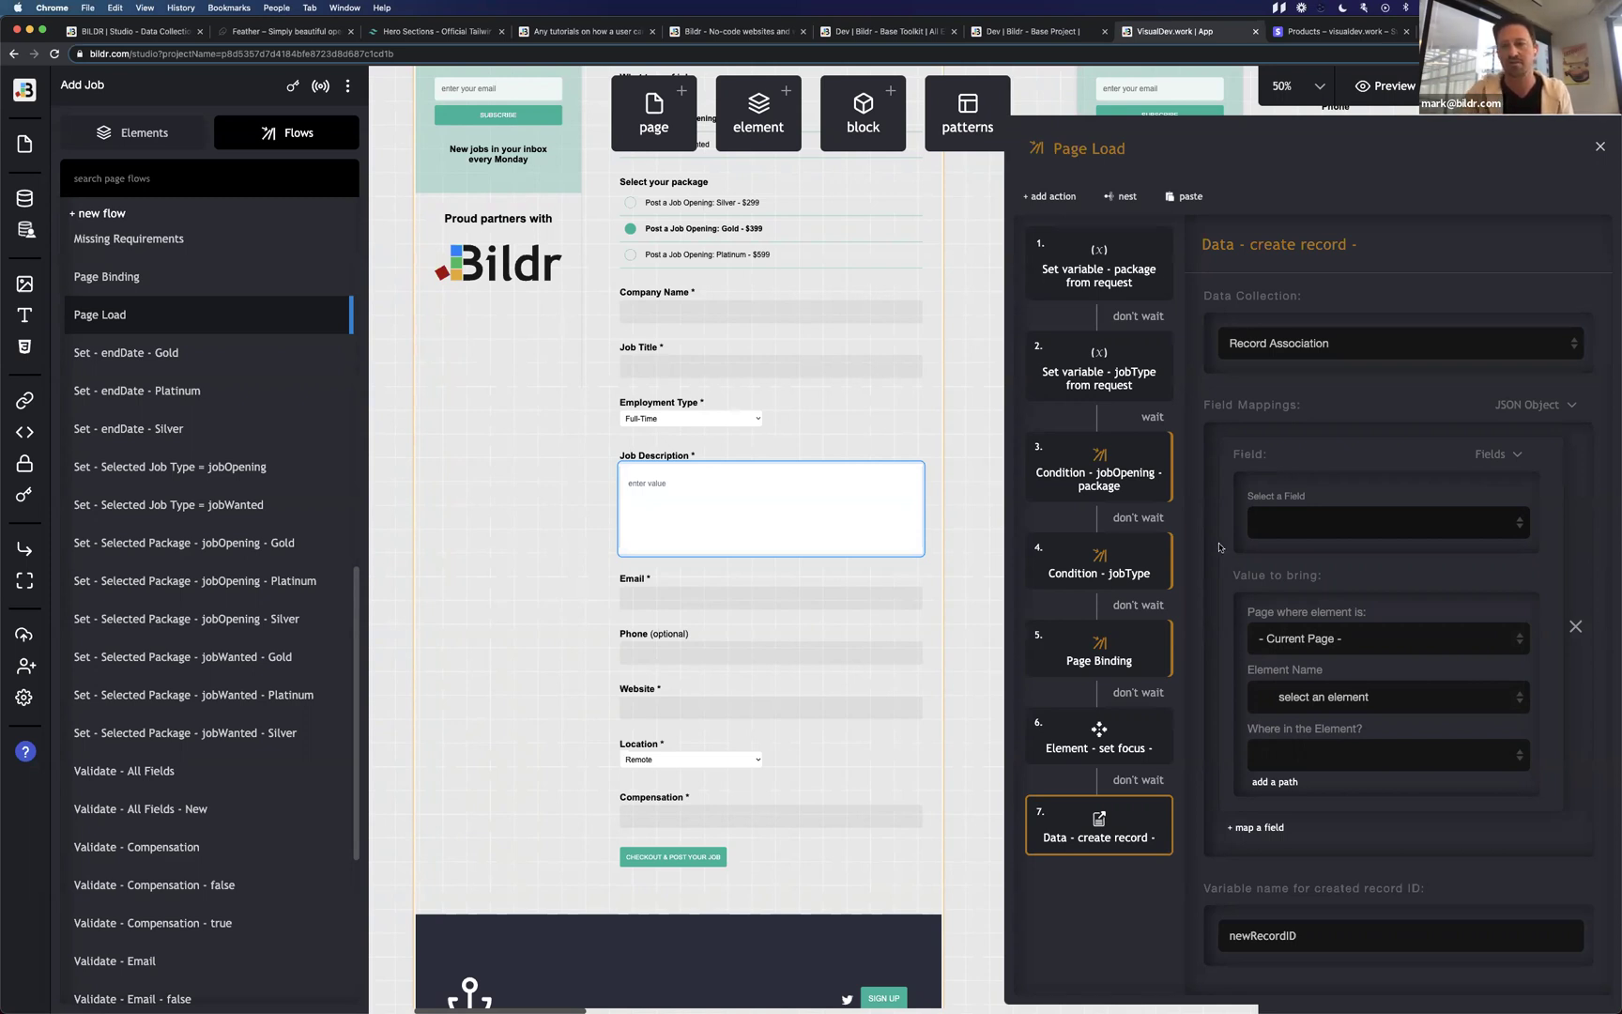
click(1319, 524)
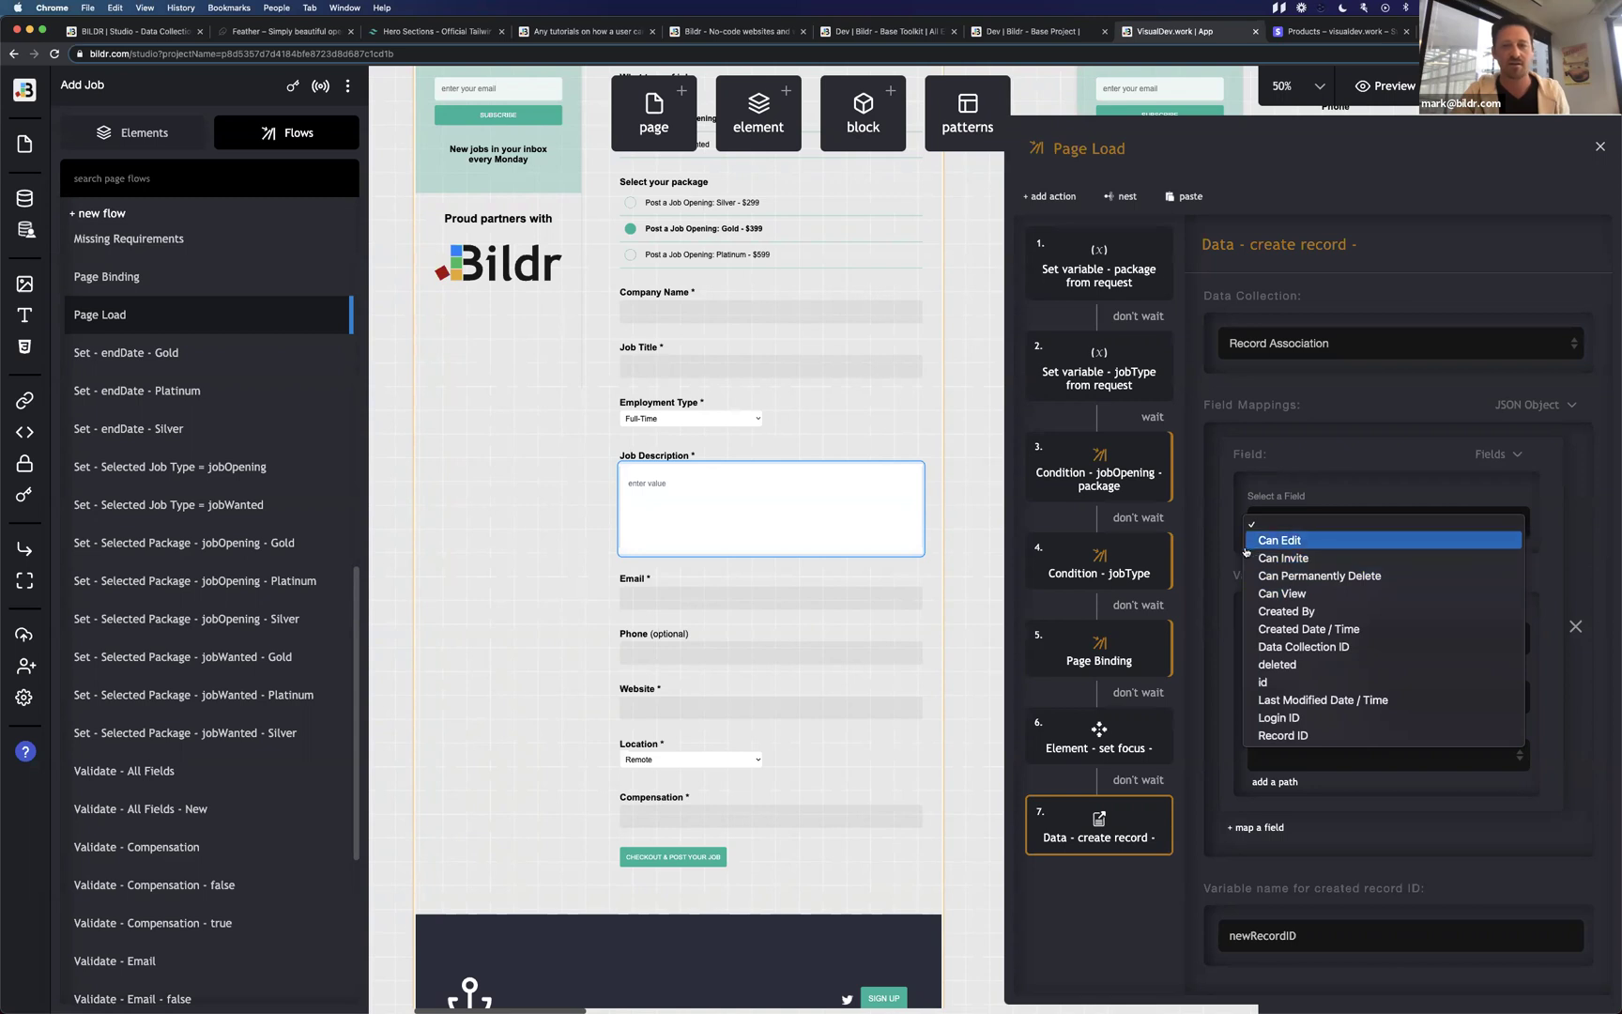
click(1314, 526)
click(1146, 811)
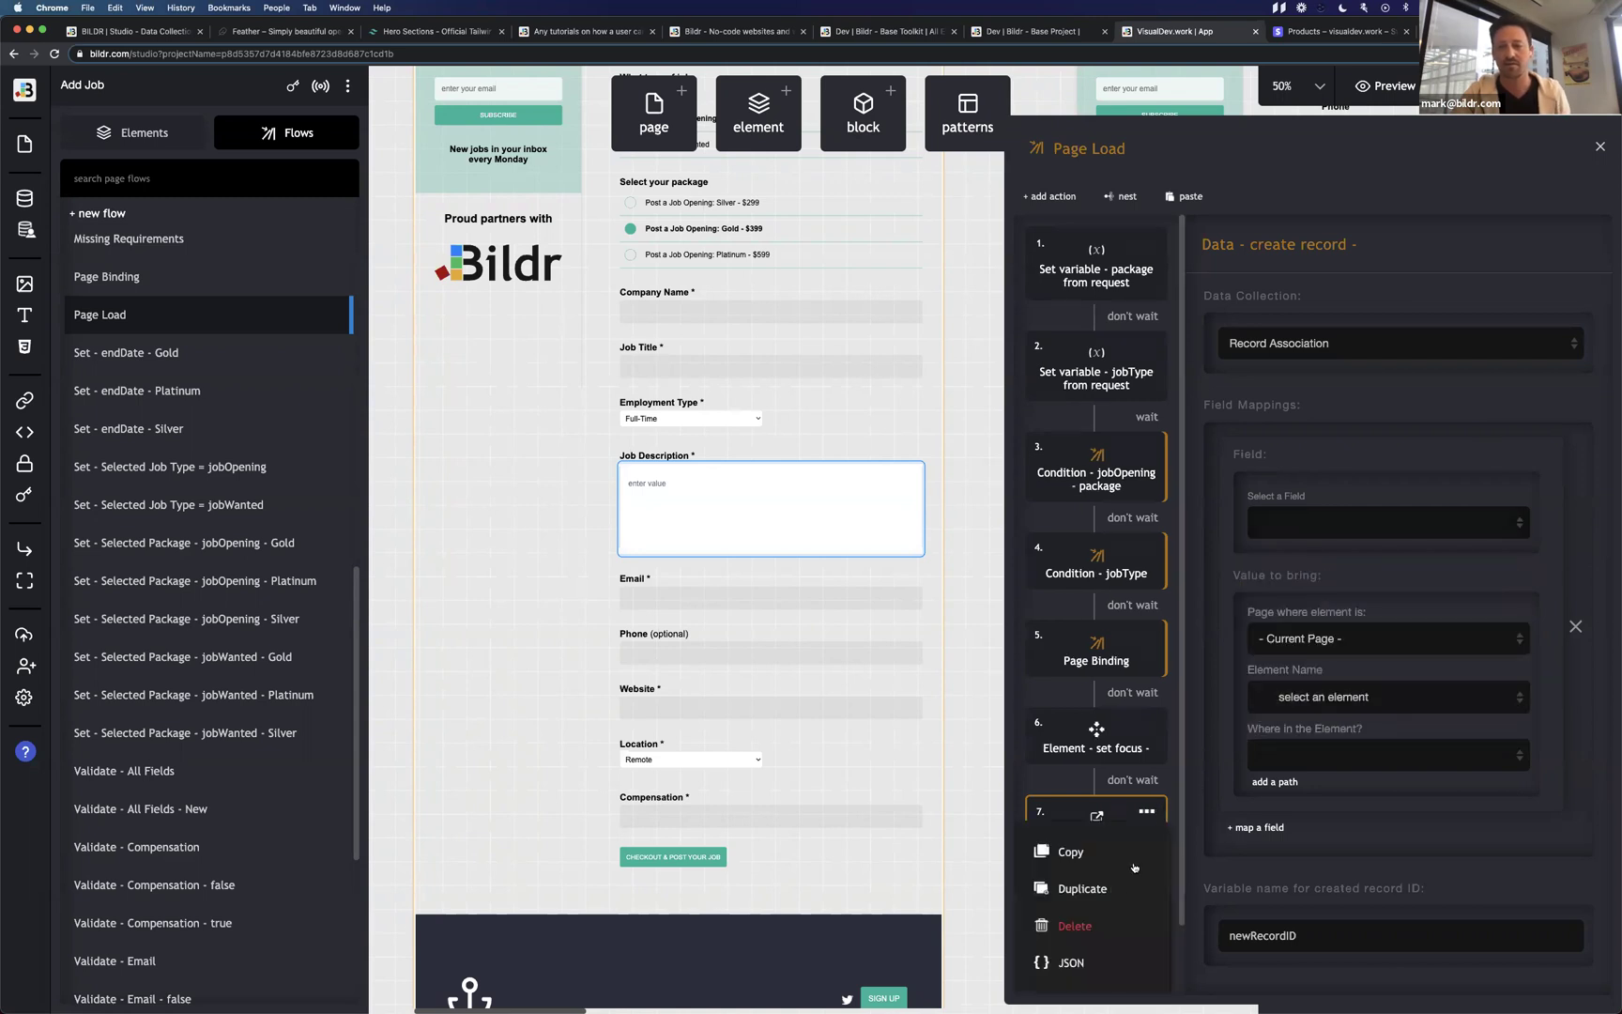
click(1109, 922)
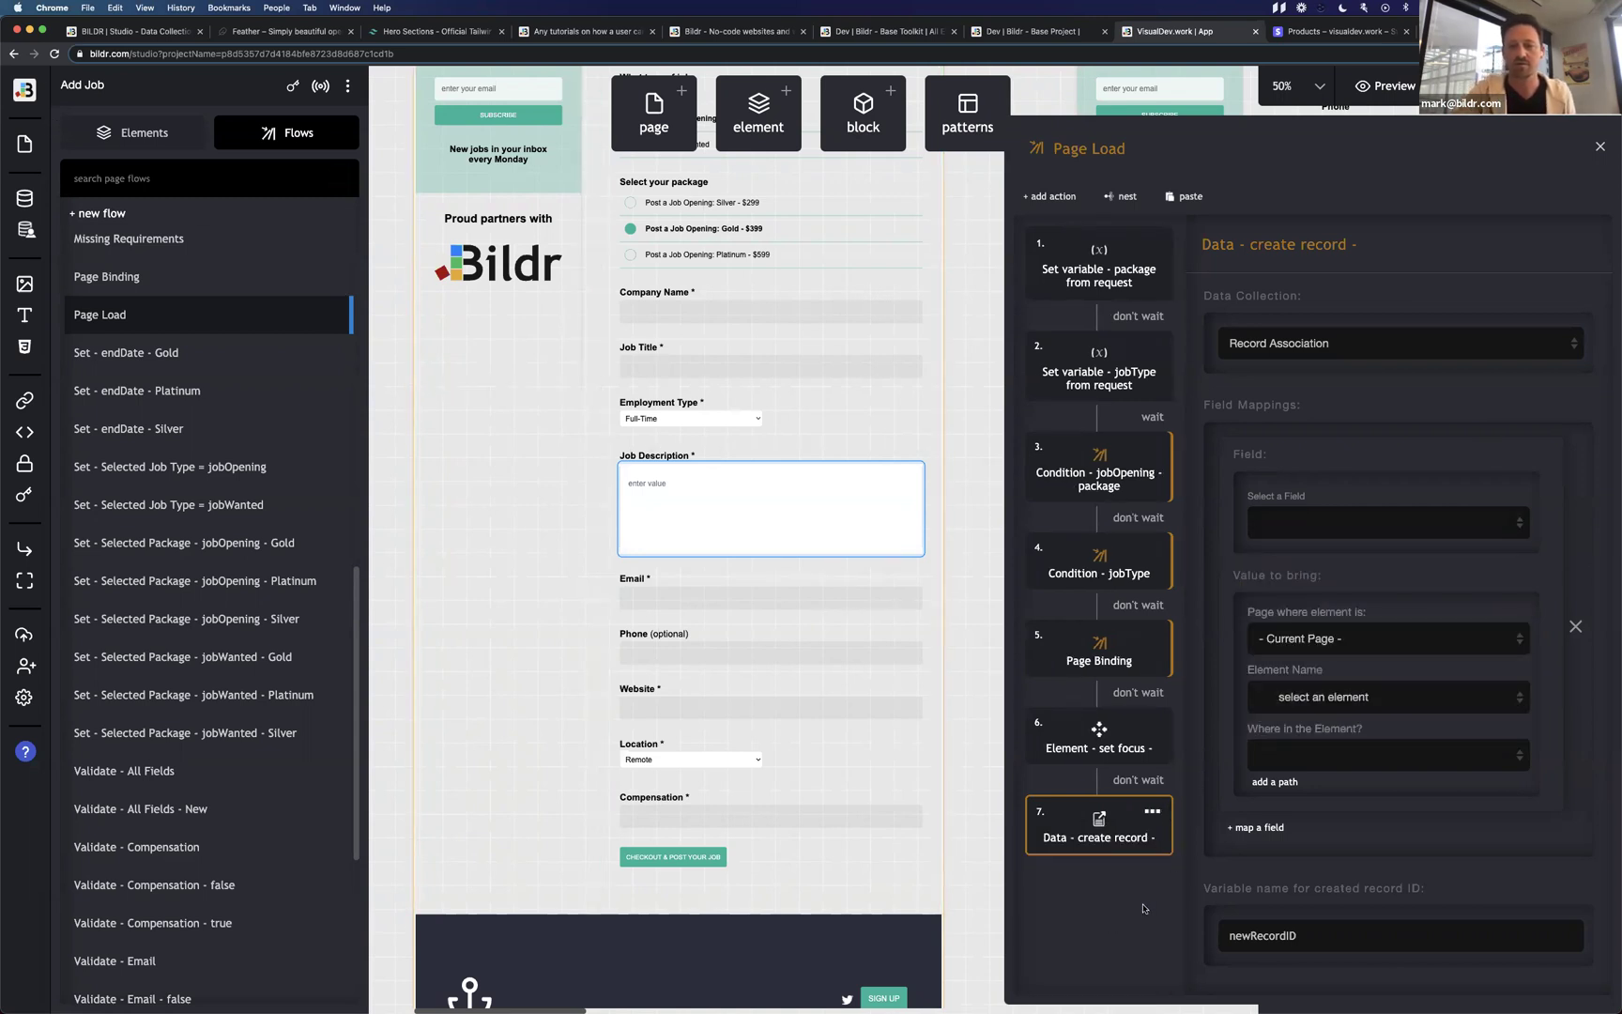
Clear the Jobs Access type, switch user restrictions off, and close both data dialogs.
click(24, 198)
click(559, 425)
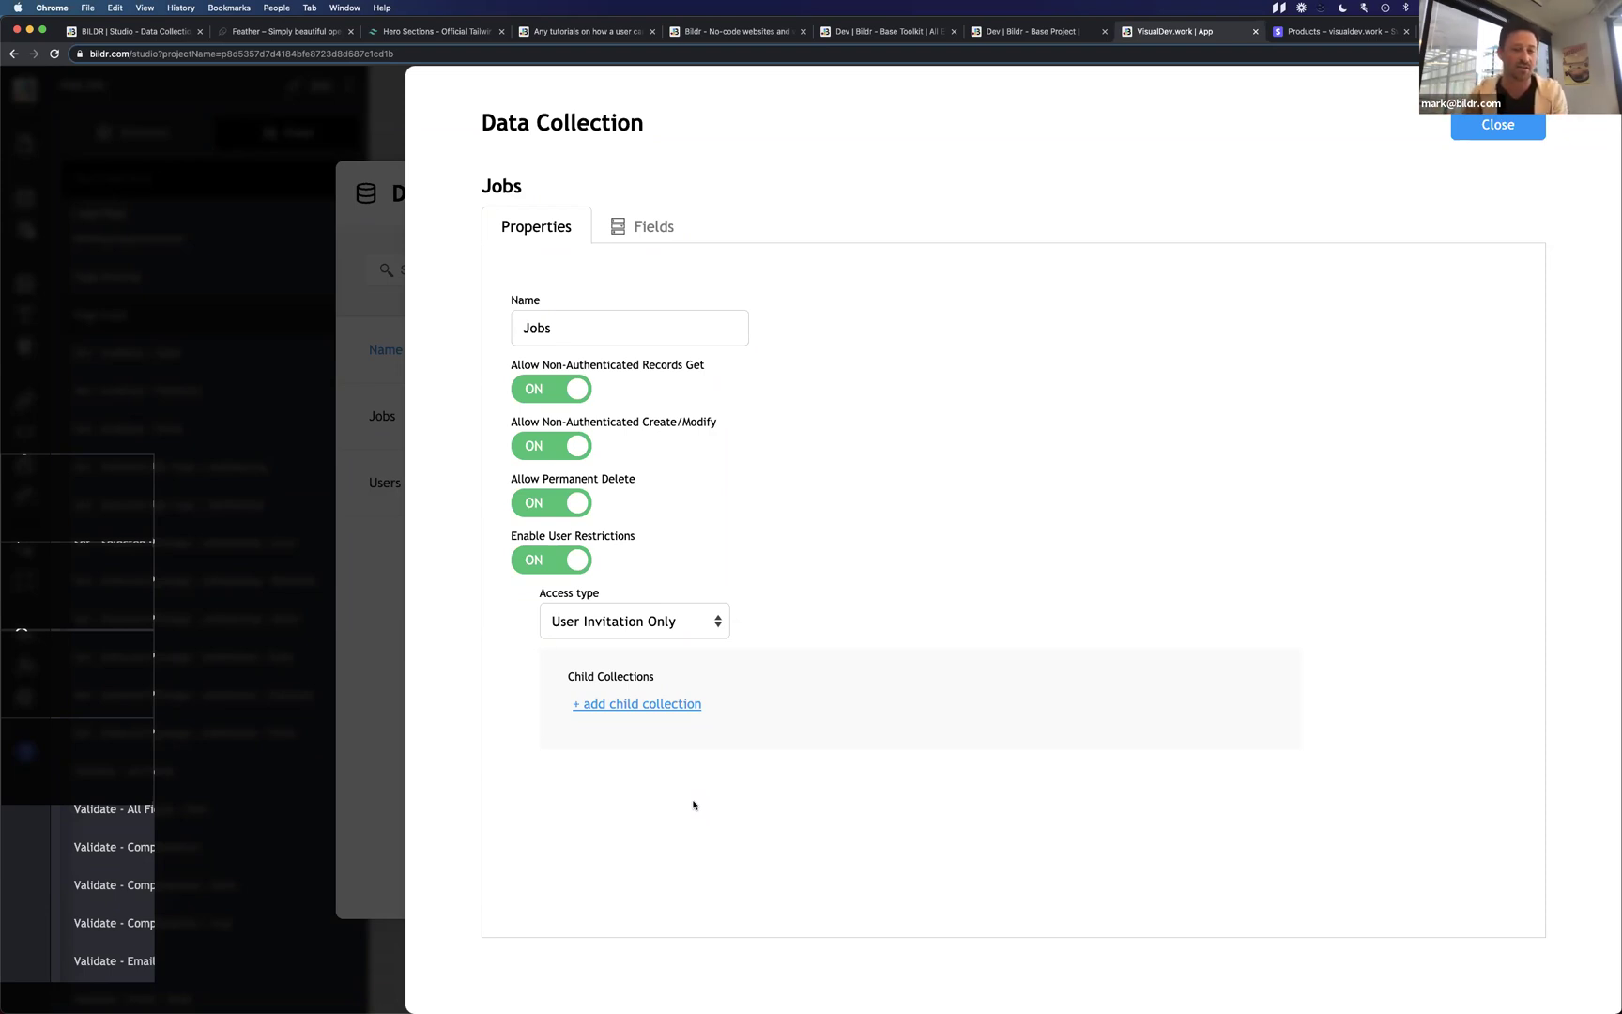
click(654, 627)
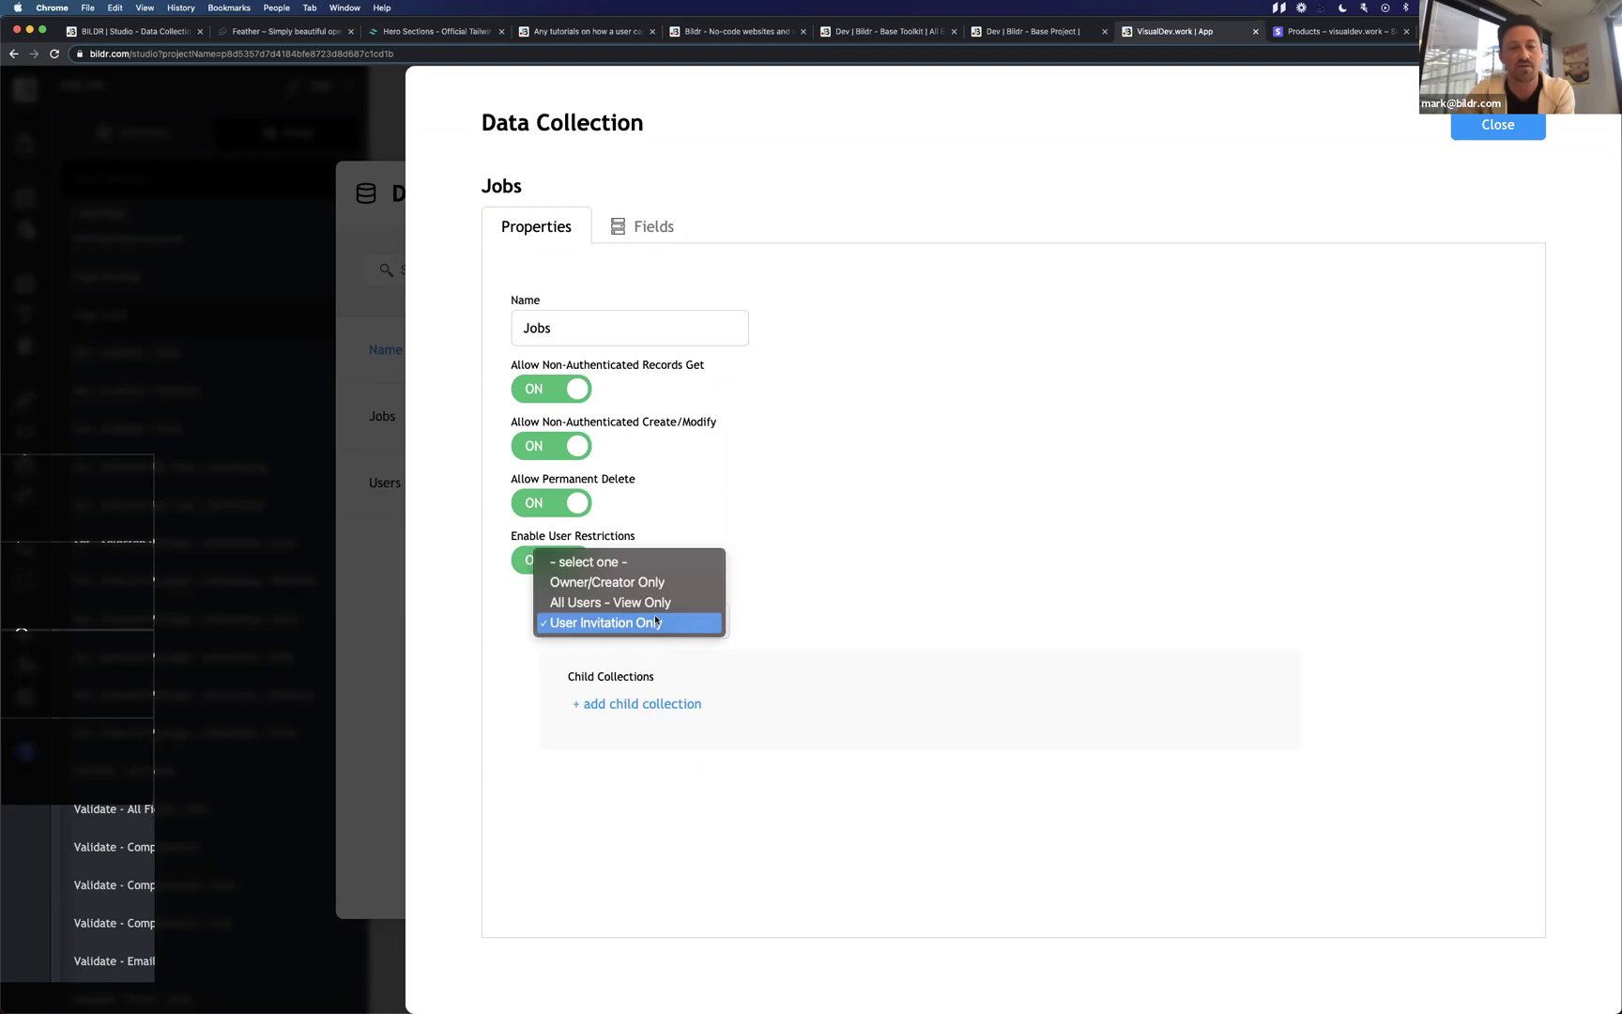
click(664, 563)
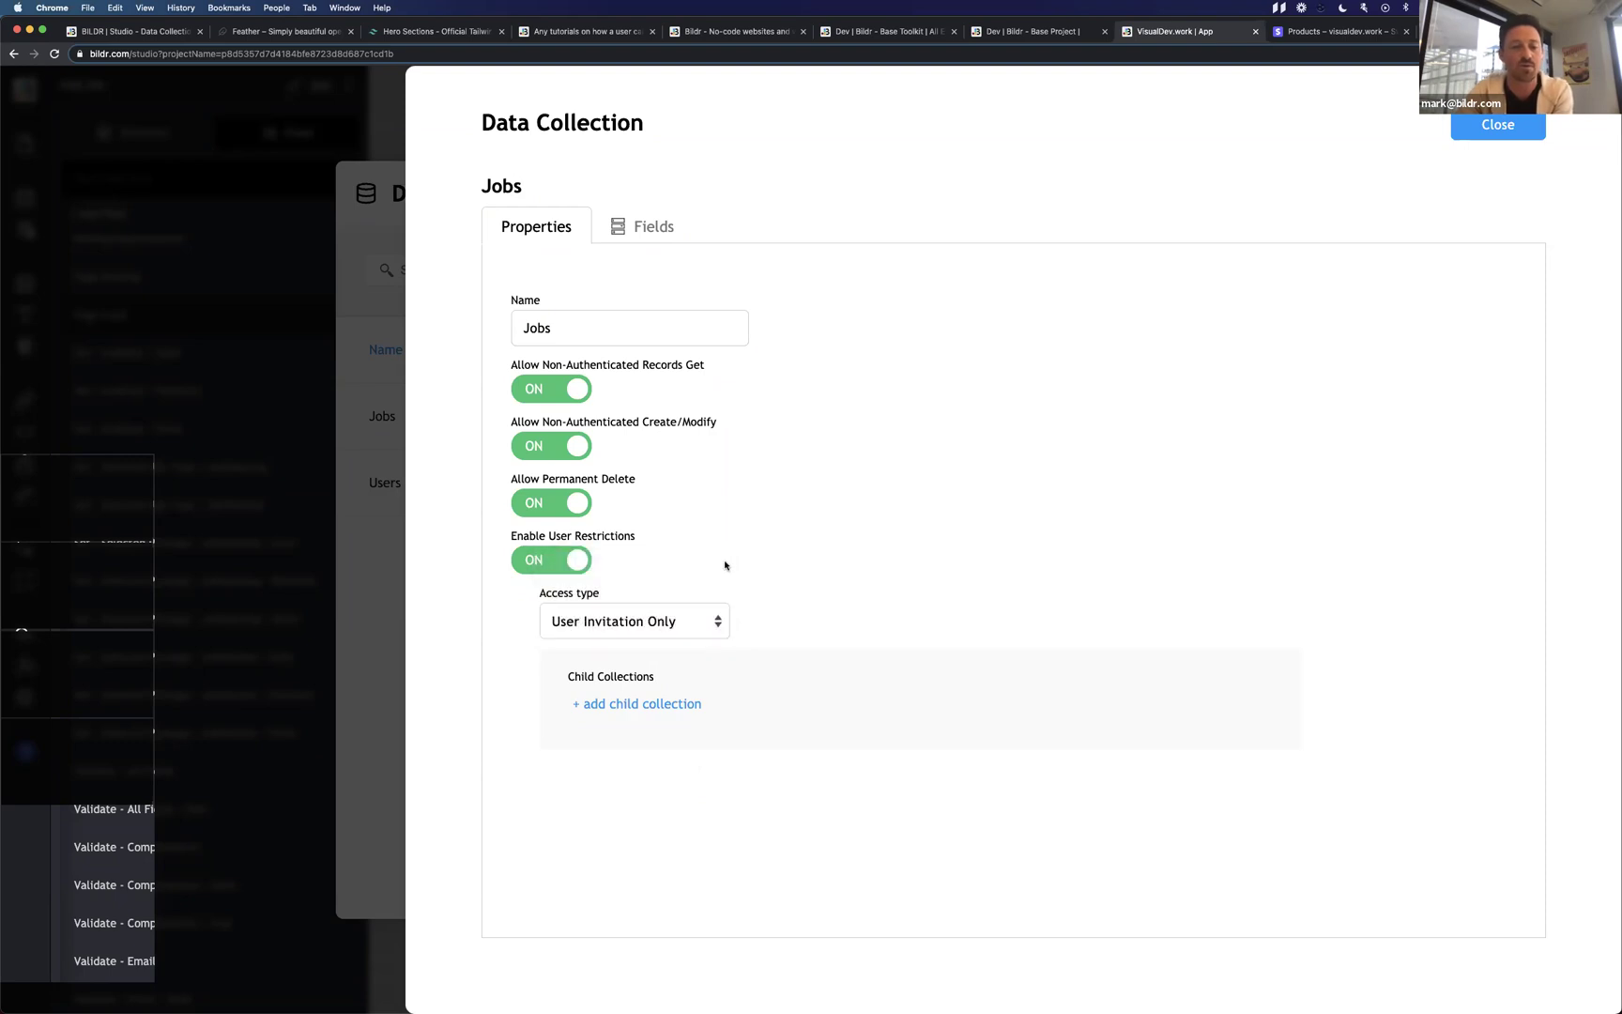
click(565, 566)
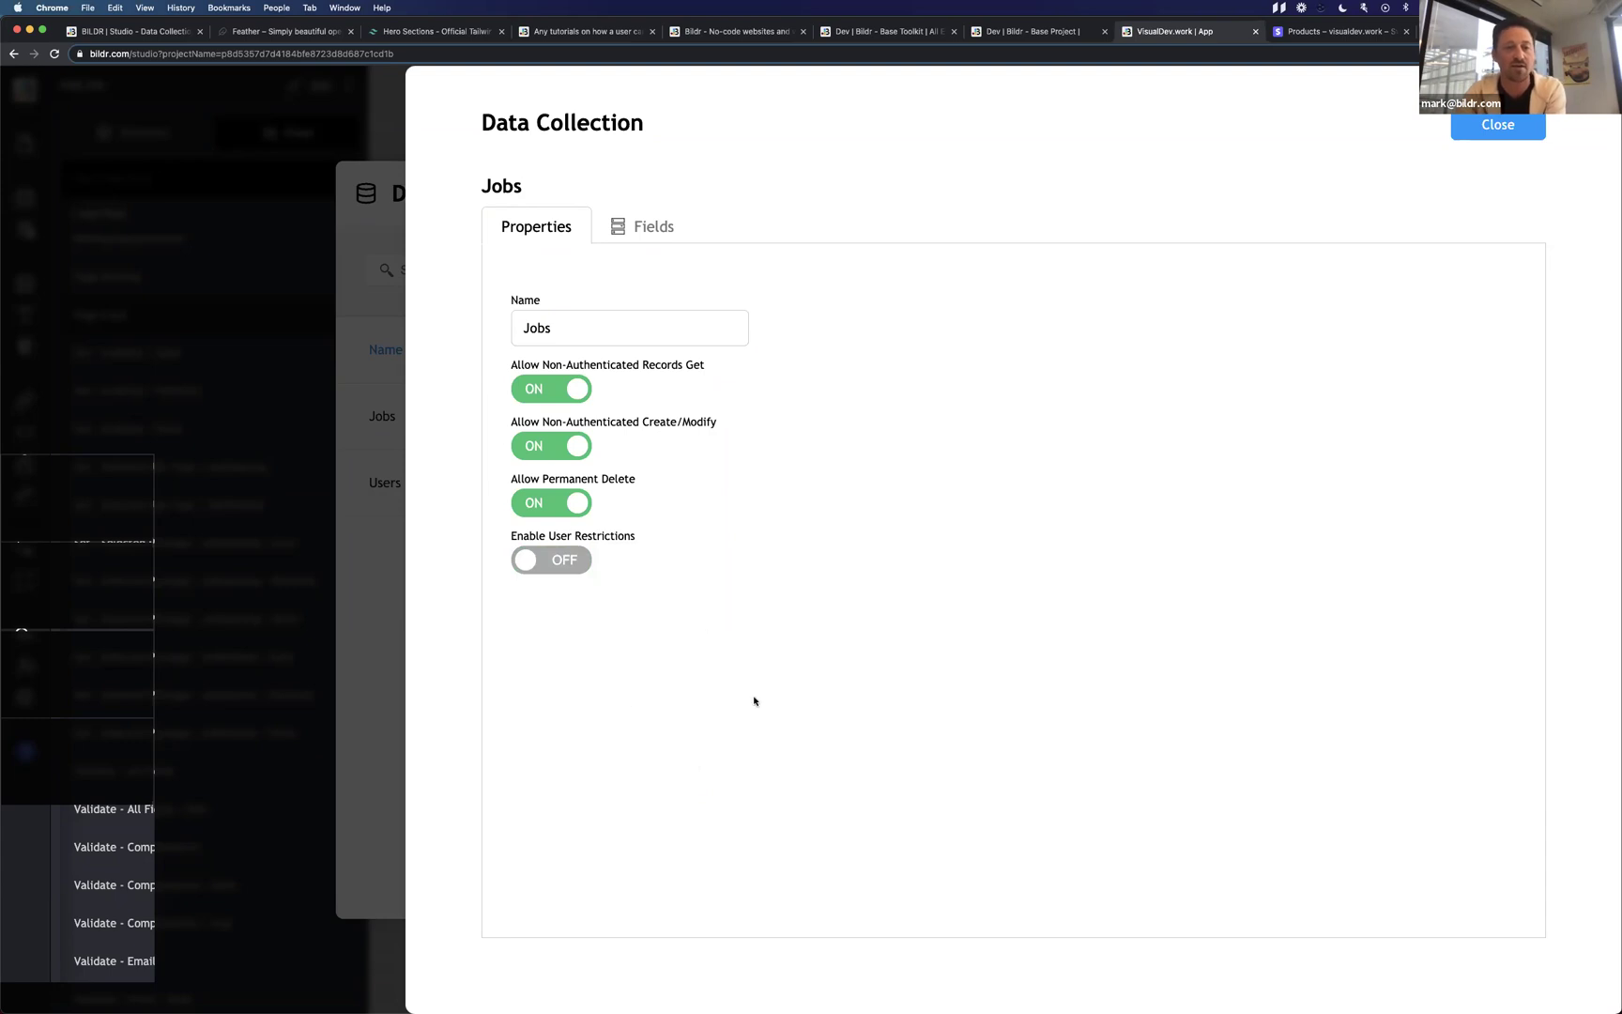
click(1500, 129)
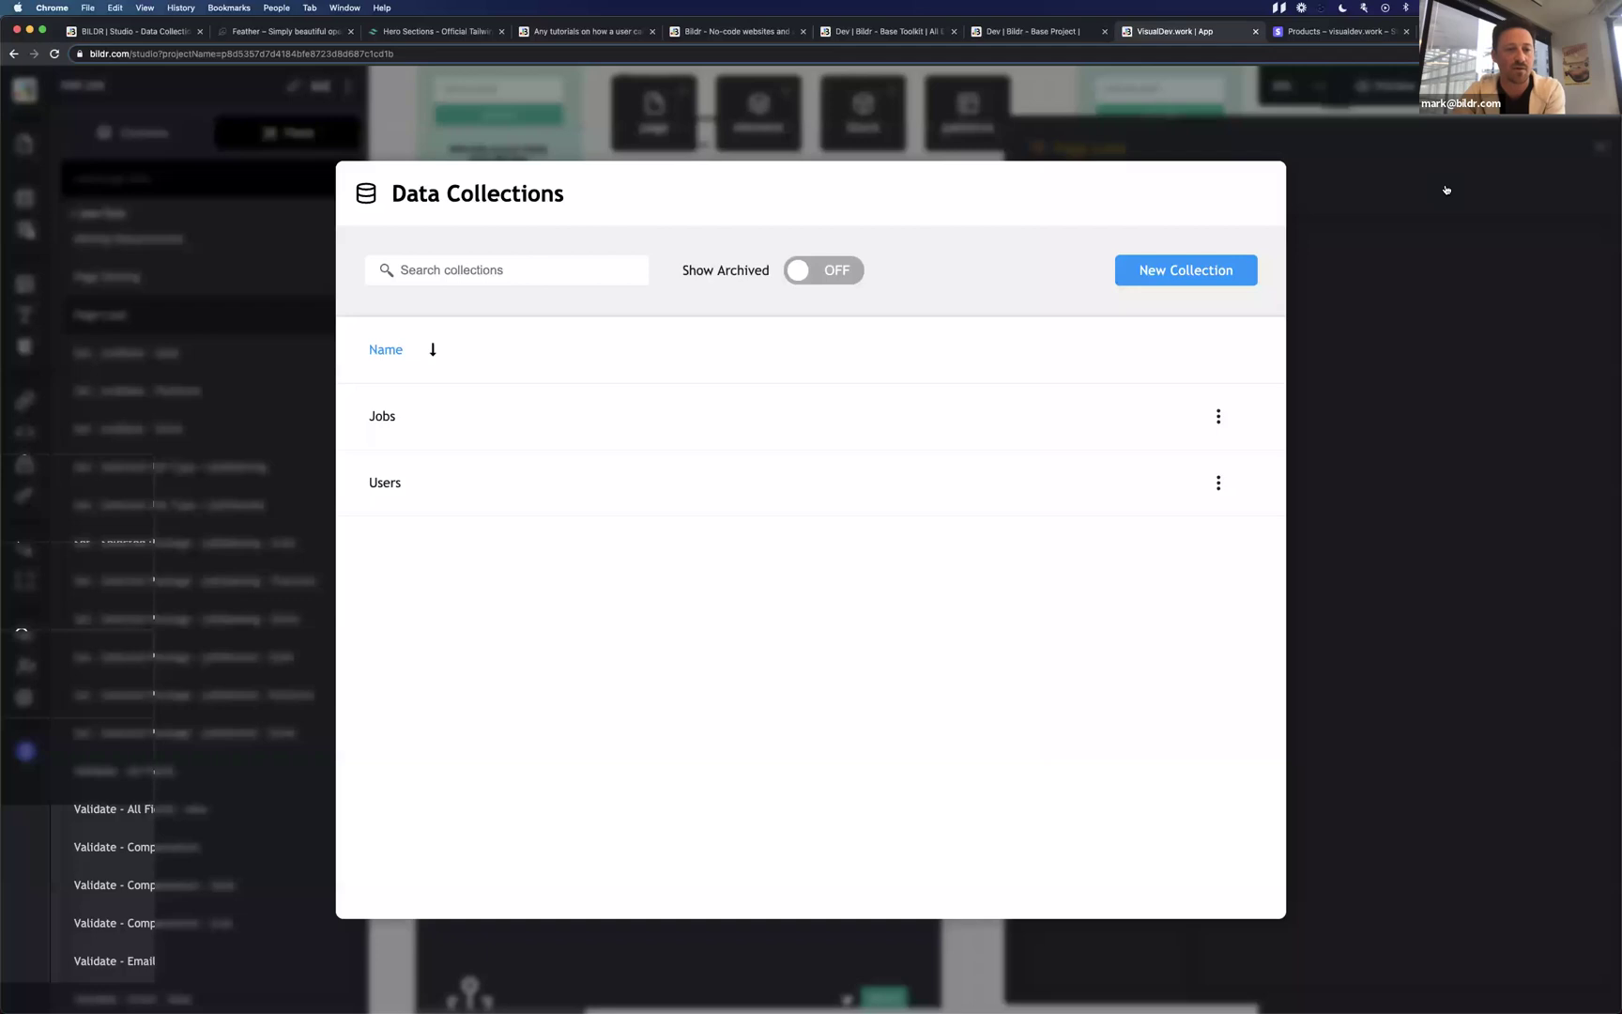
click(1427, 256)
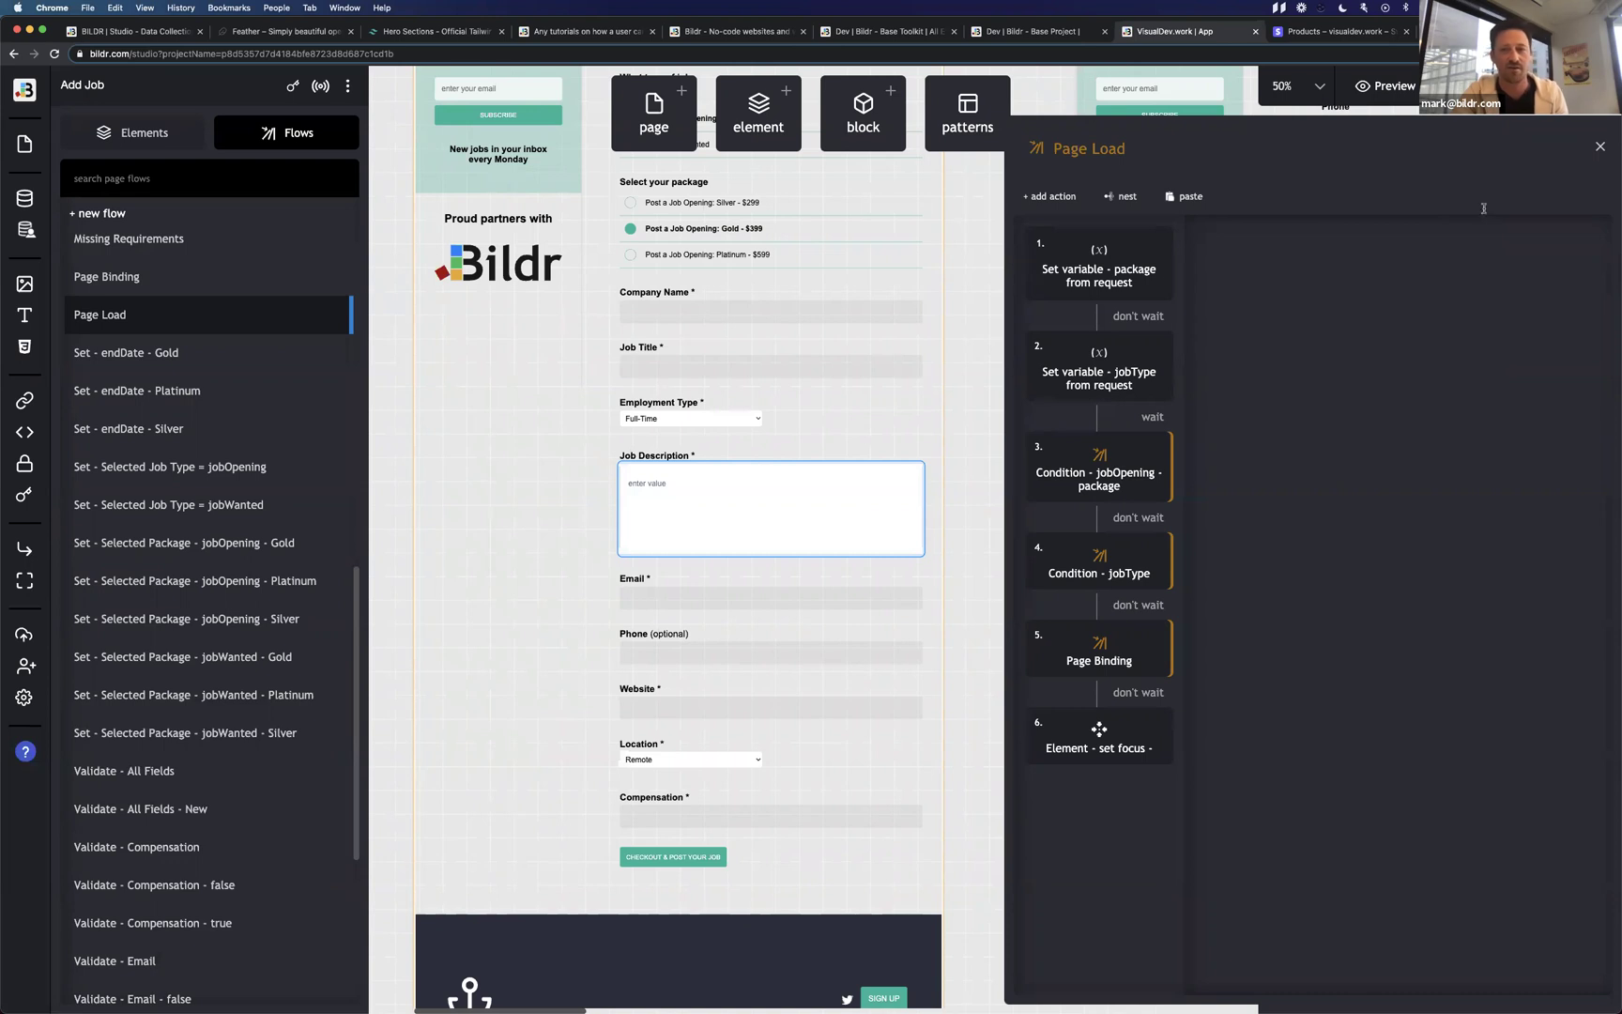
Close the Page Load flow editor and select the Email field on the canvas.
click(1599, 147)
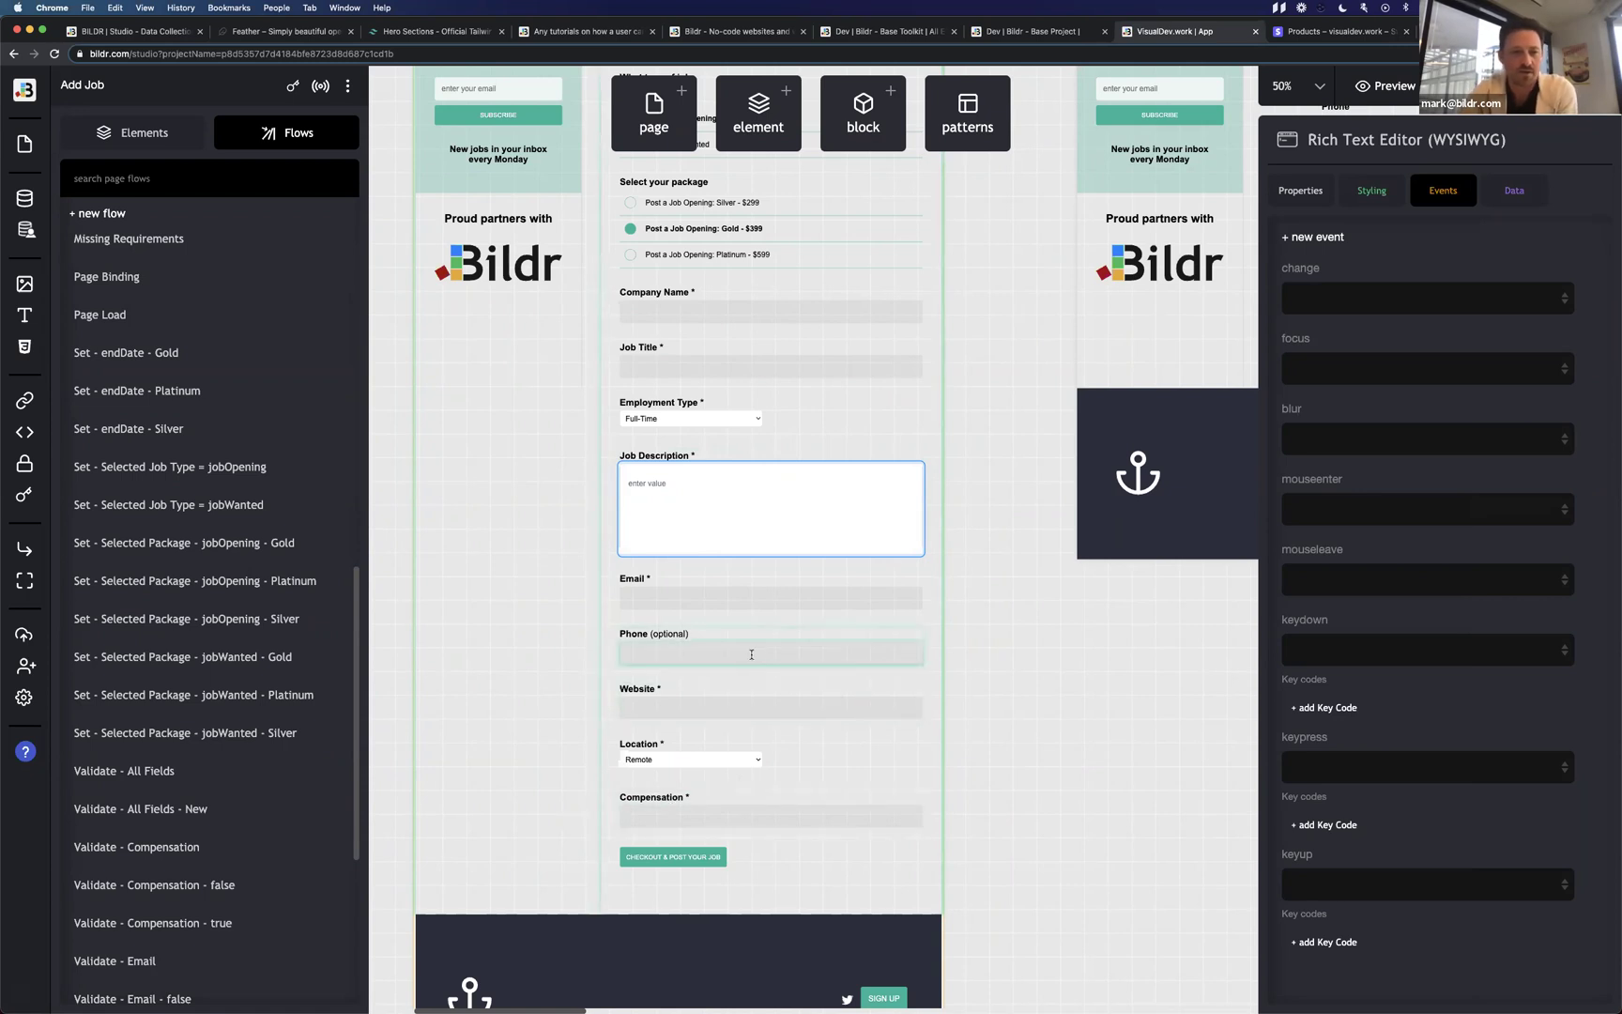
click(738, 599)
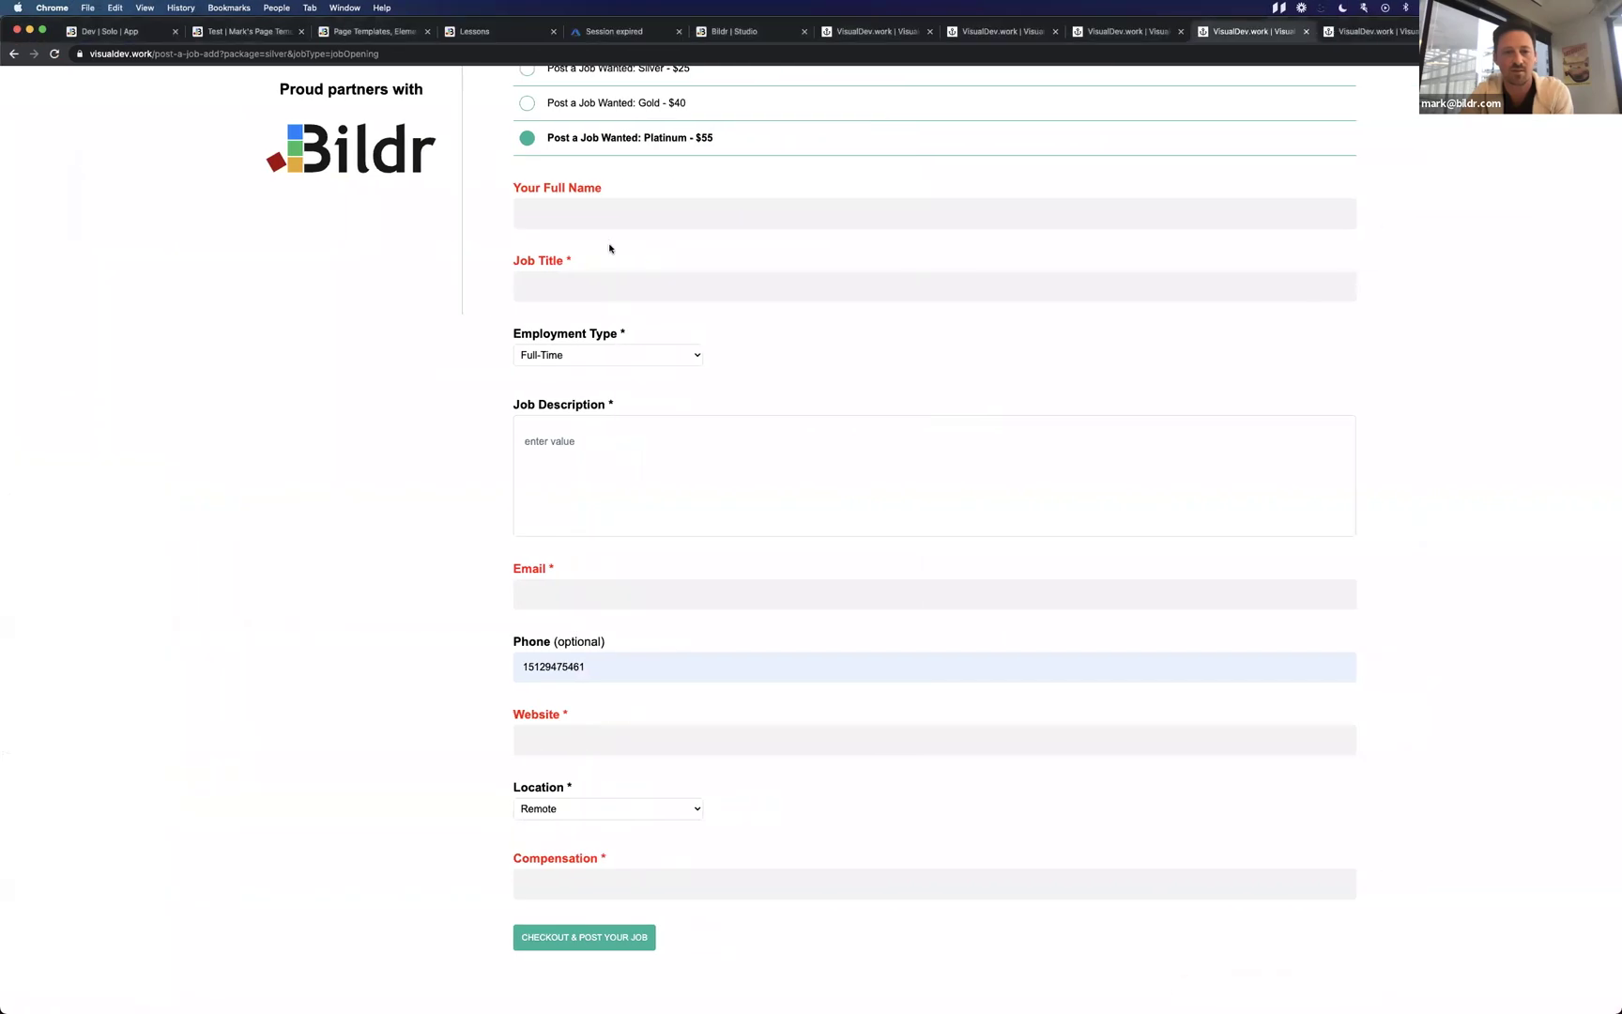
Reload the live form and type 'Test' into Company Name, then trim it.
key(cmd+r)
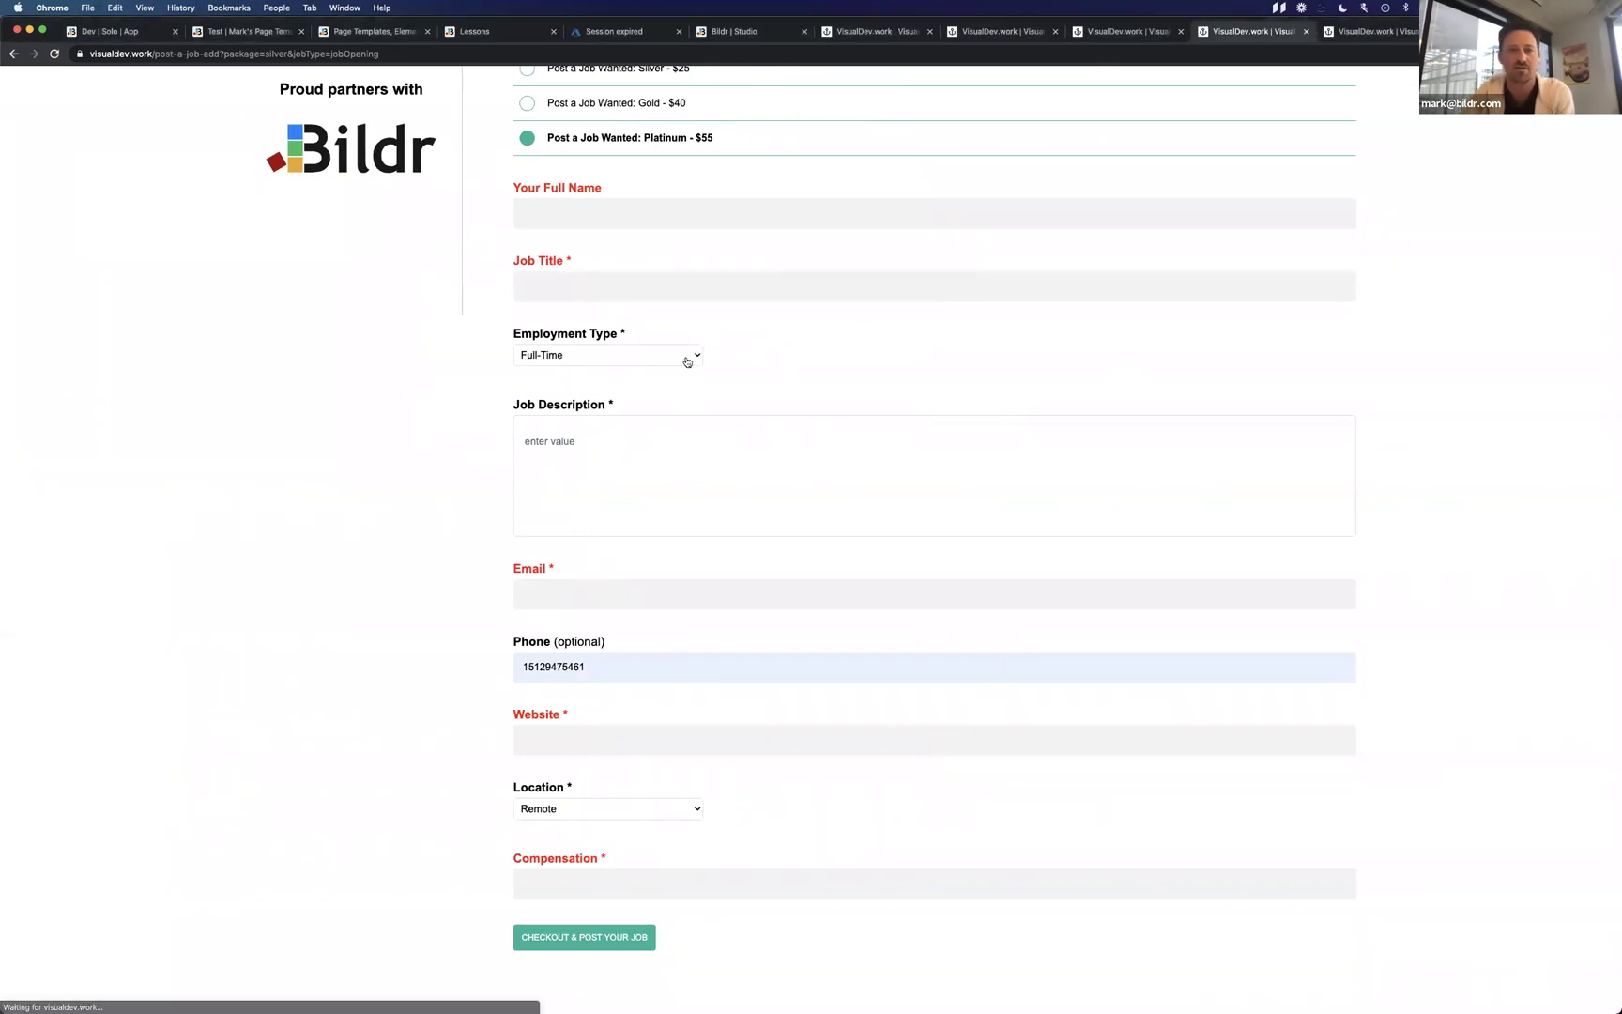
scroll(745, 517, down, 3)
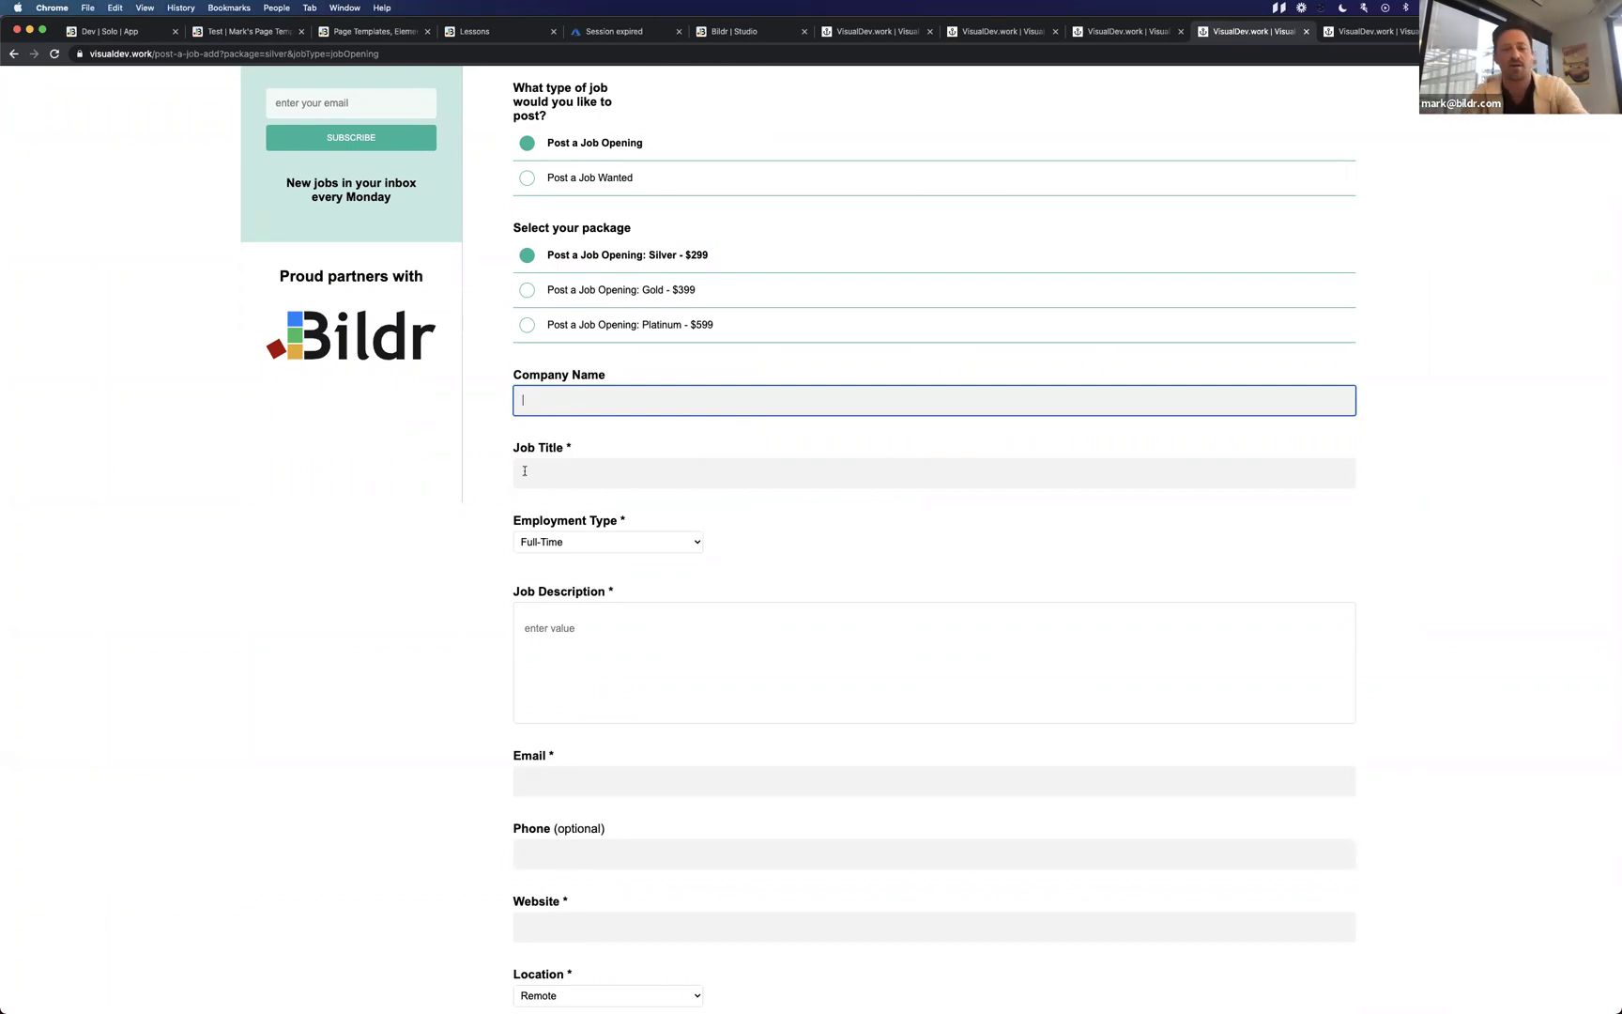
text(Test)
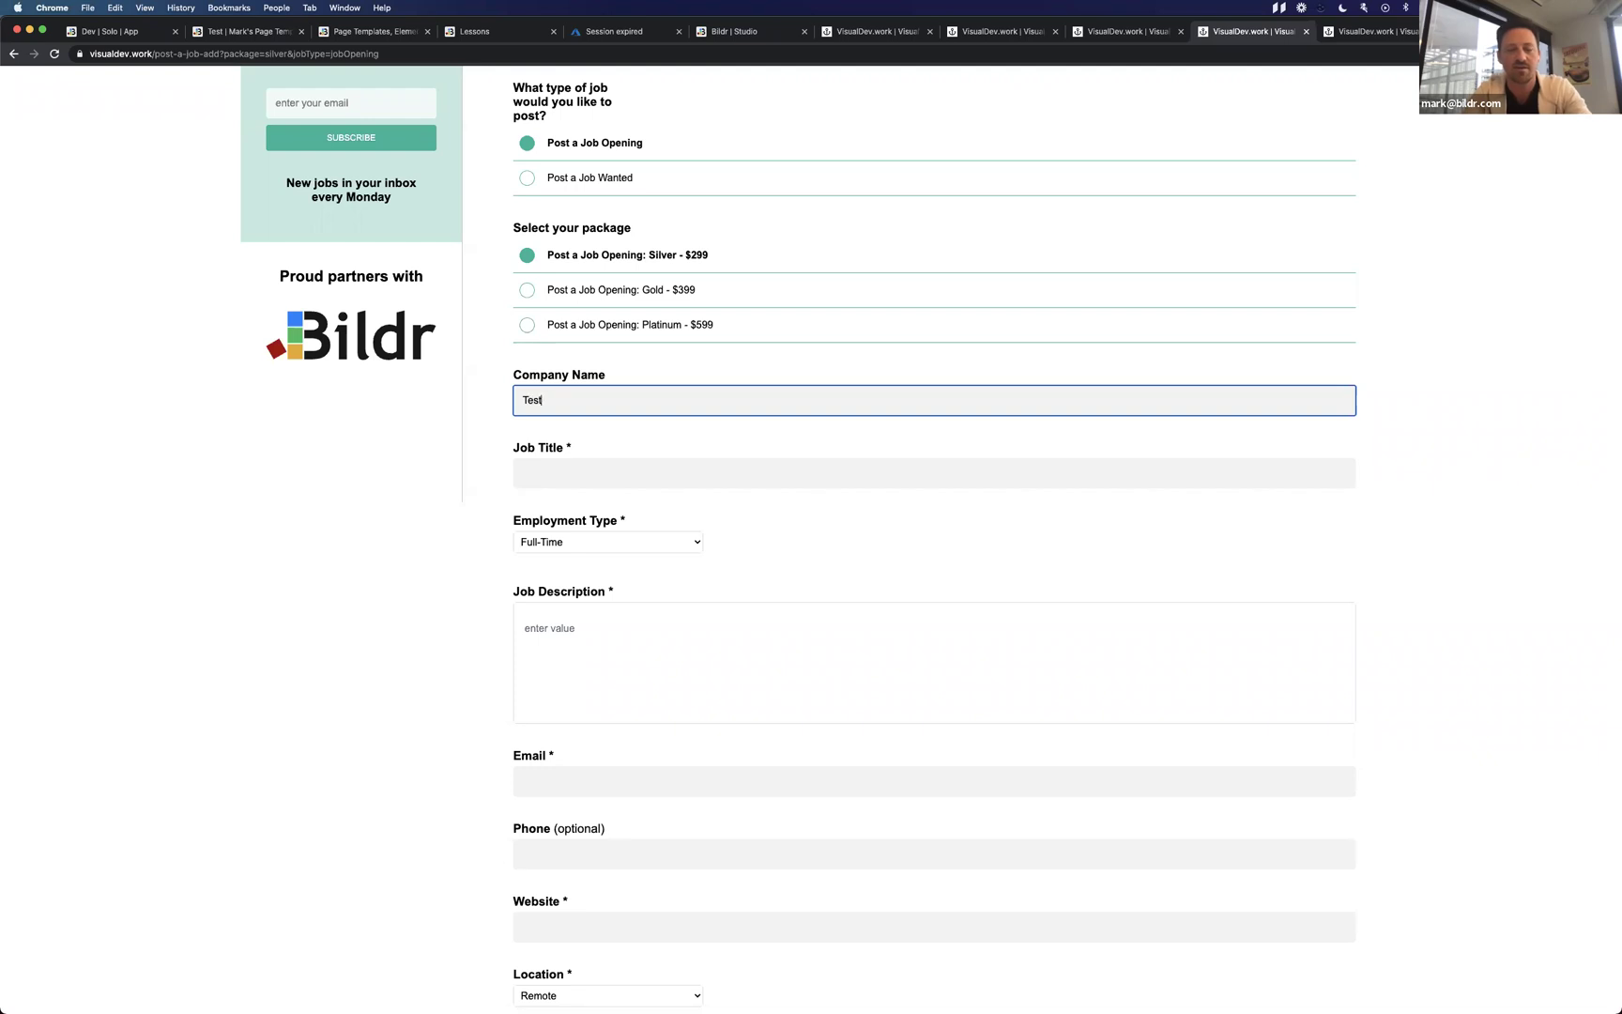
key(BackSpace)
key(BackSpace)
key(BackSpace)
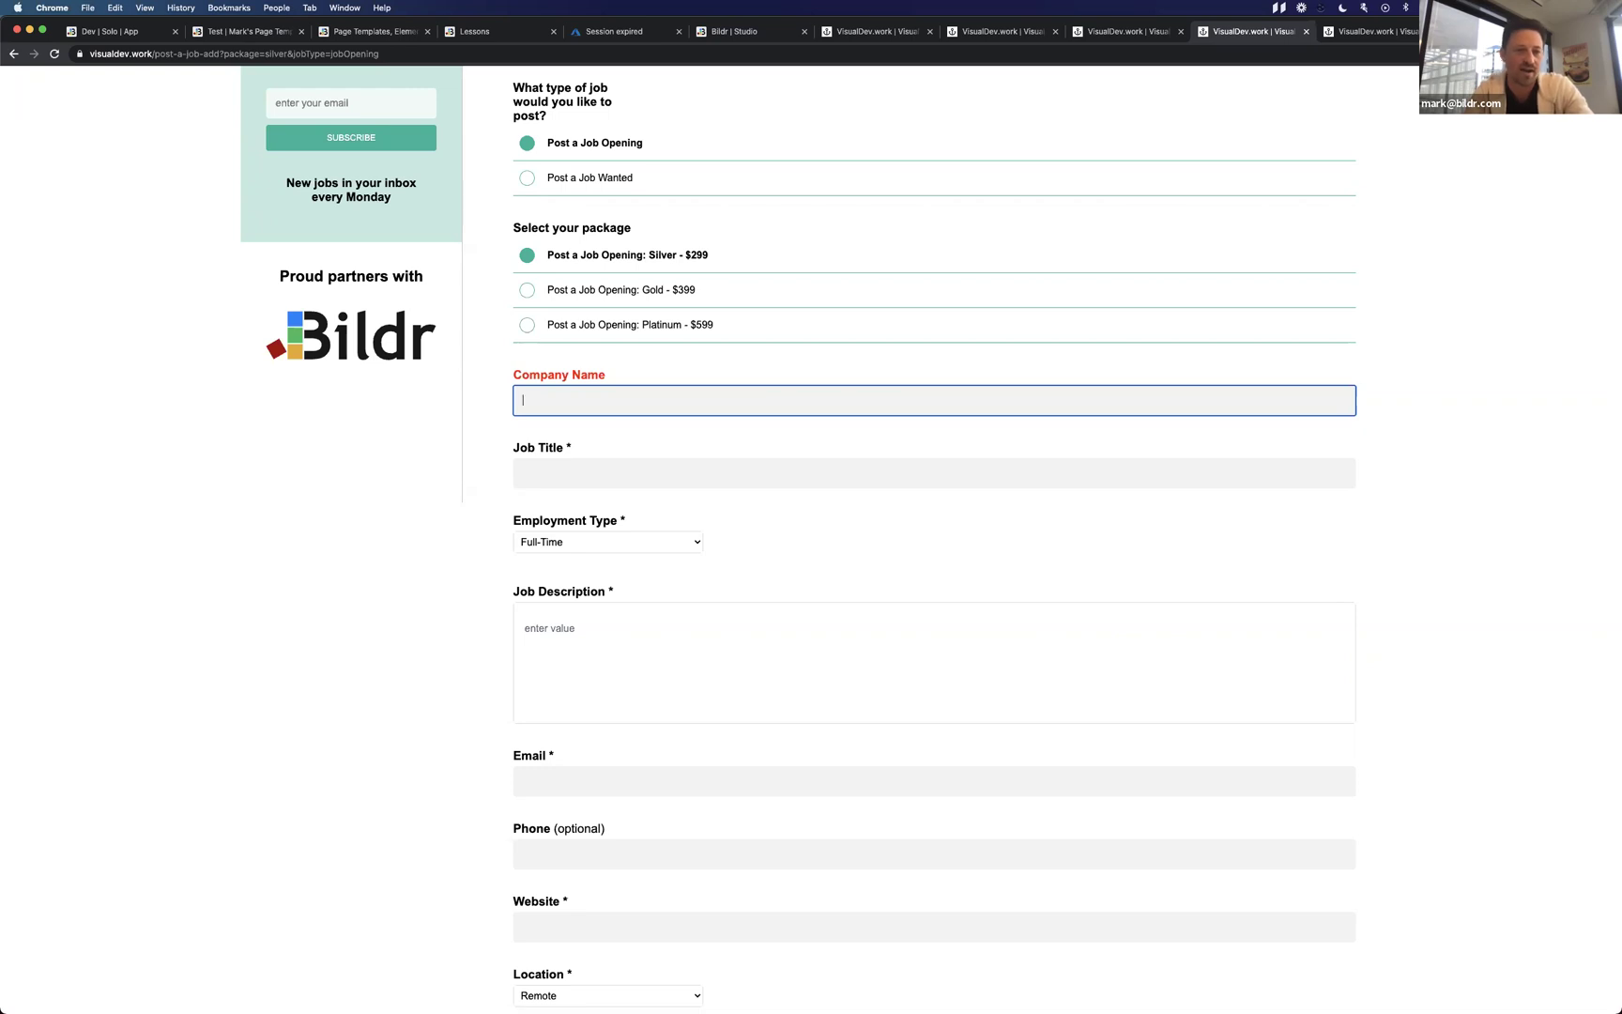
Enter a test email address in Email, erase it, and leave the field to trigger validation.
click(580, 779)
text(md)
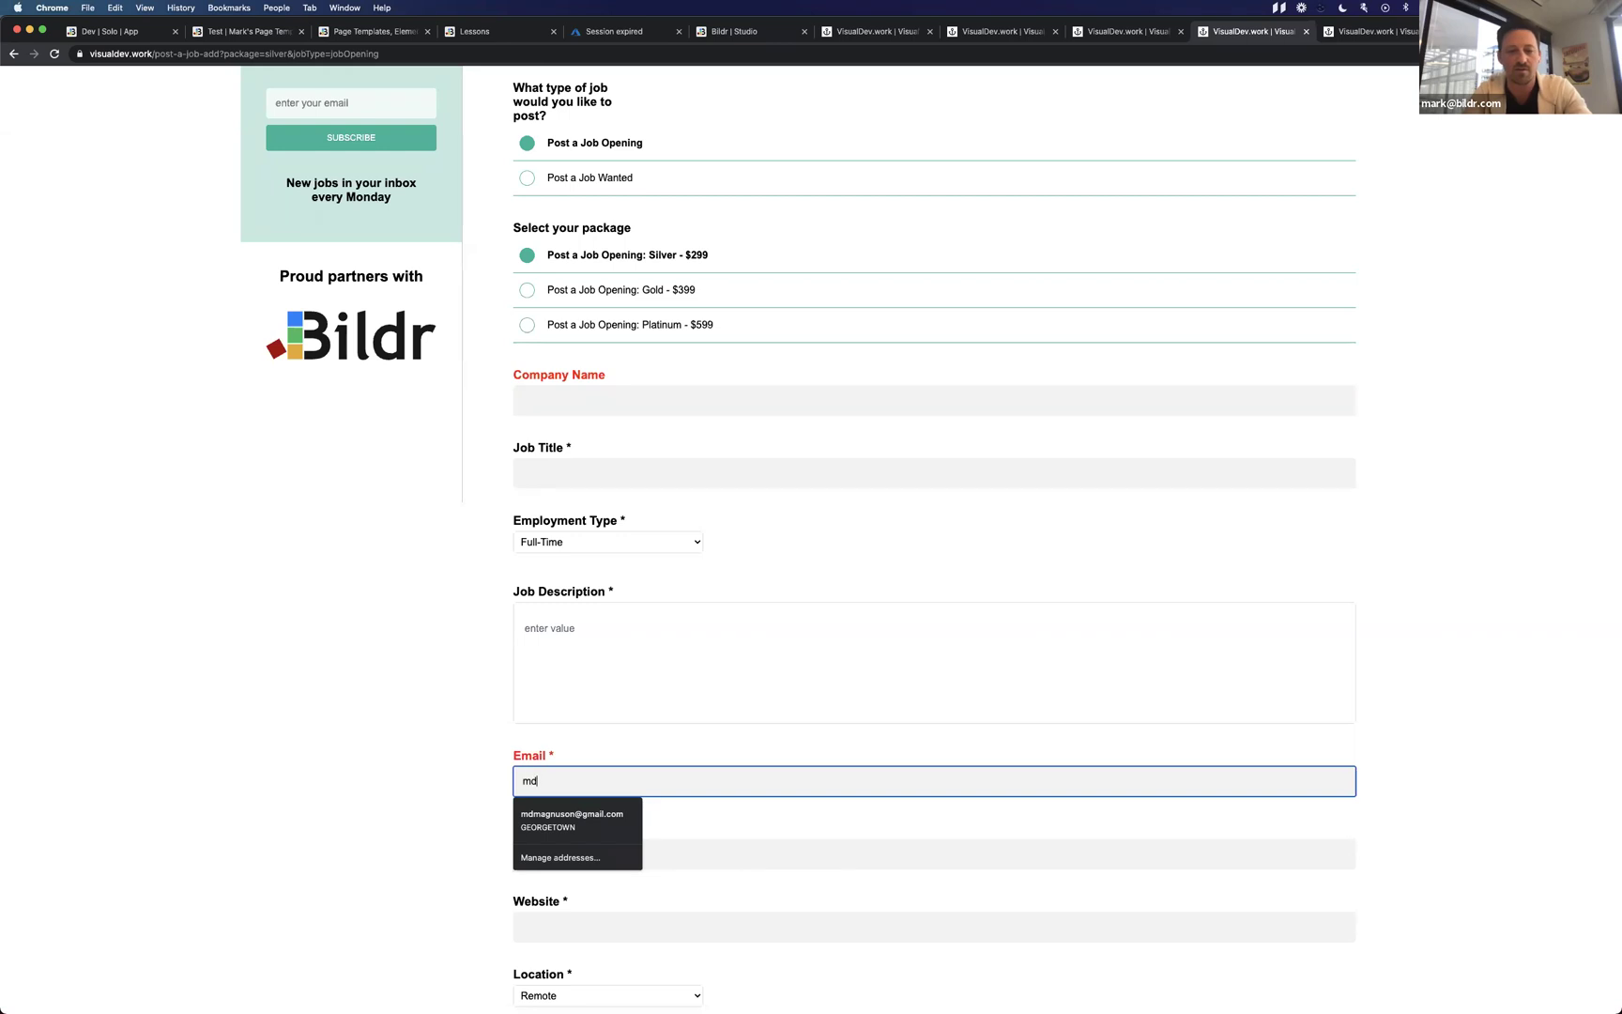
text(@md.com)
key(BackSpace)
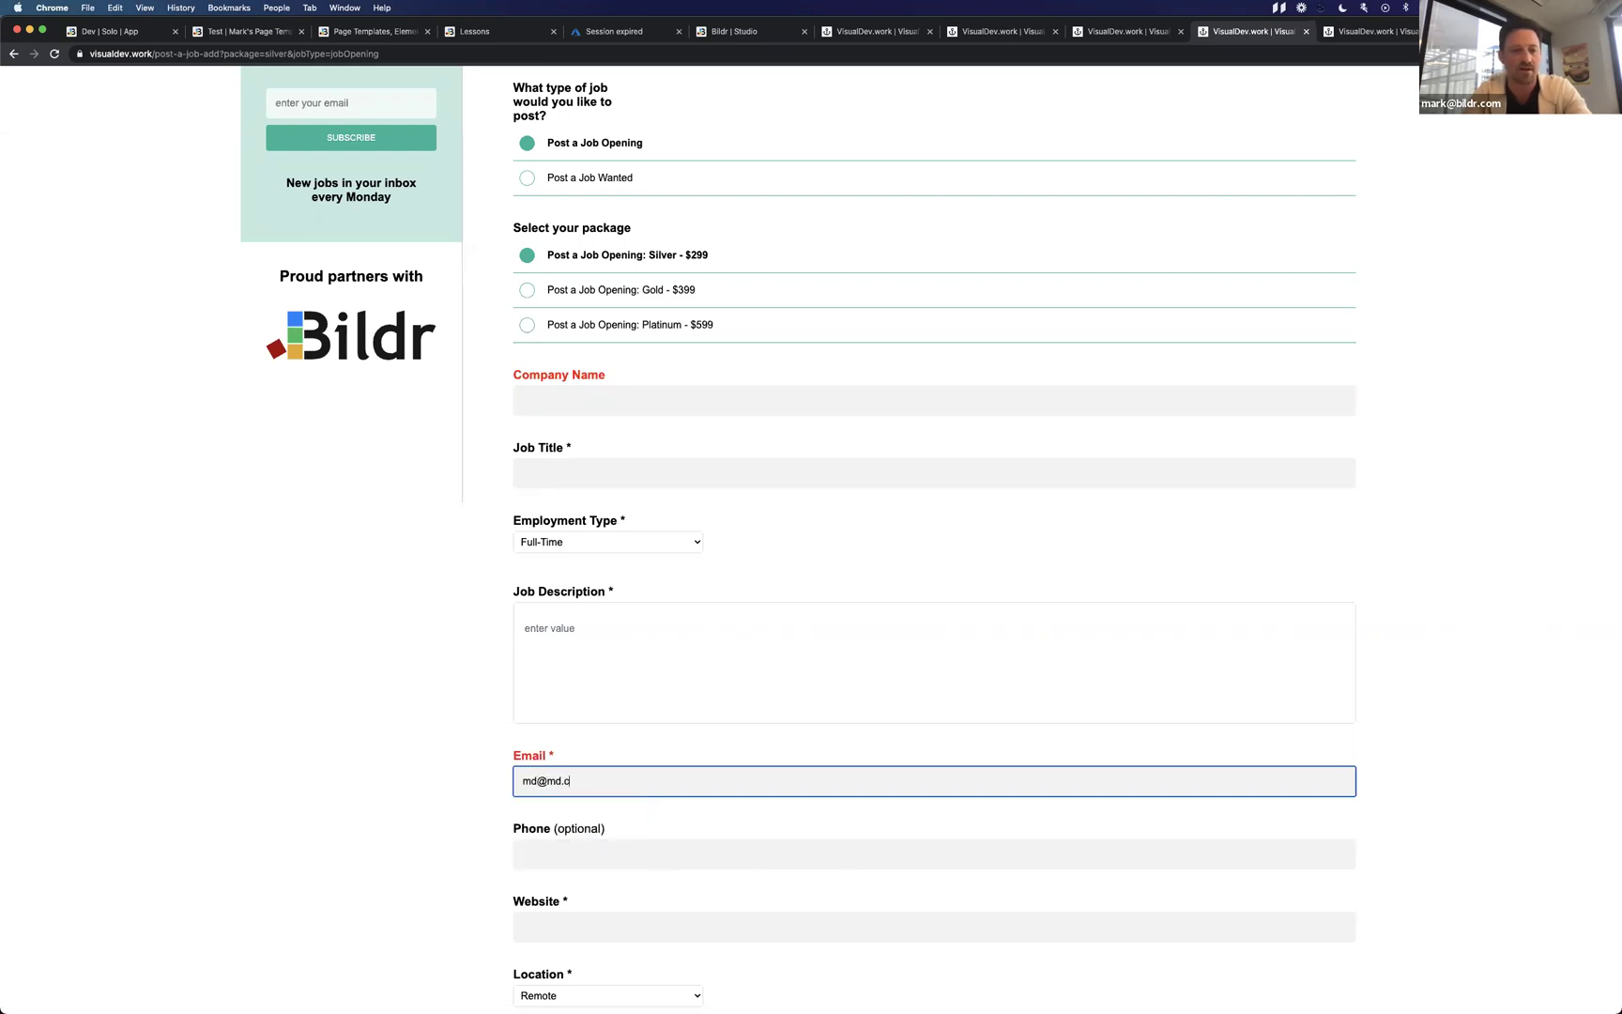
key(BackSpace)
key(BackSpace)
key(BackSpace)
key(BackSpace)
click(483, 761)
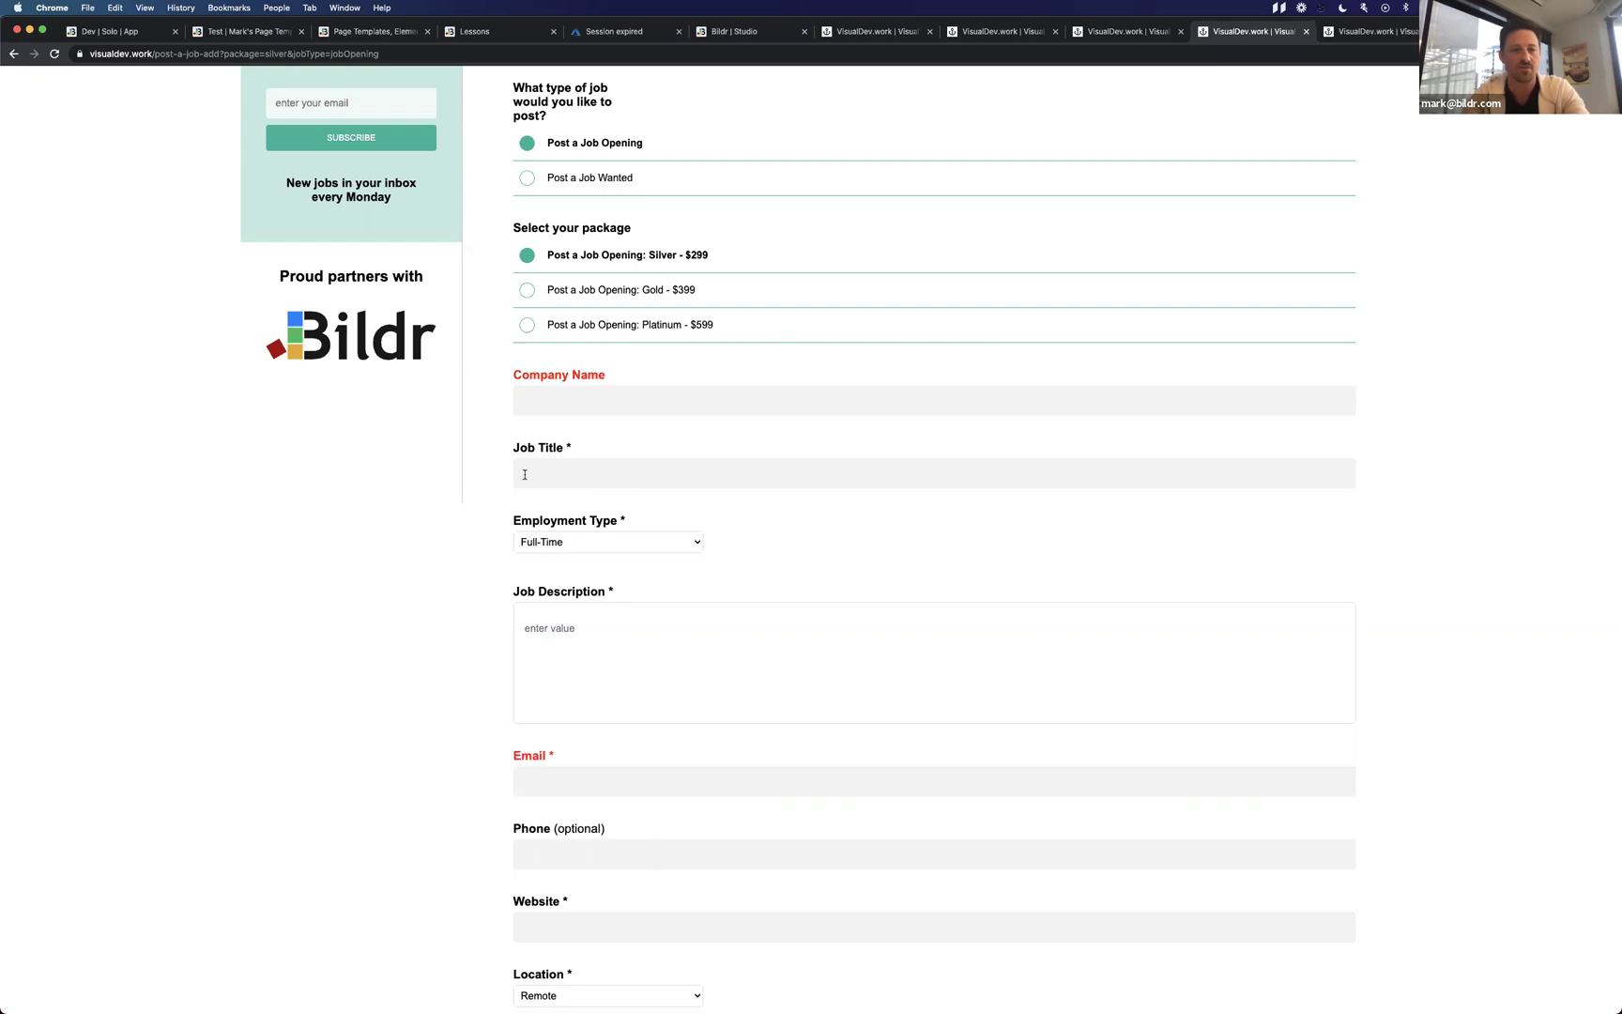
Click the live Company Name field, then switch back to the Bildr editor.
scroll(513, 640, down, 3)
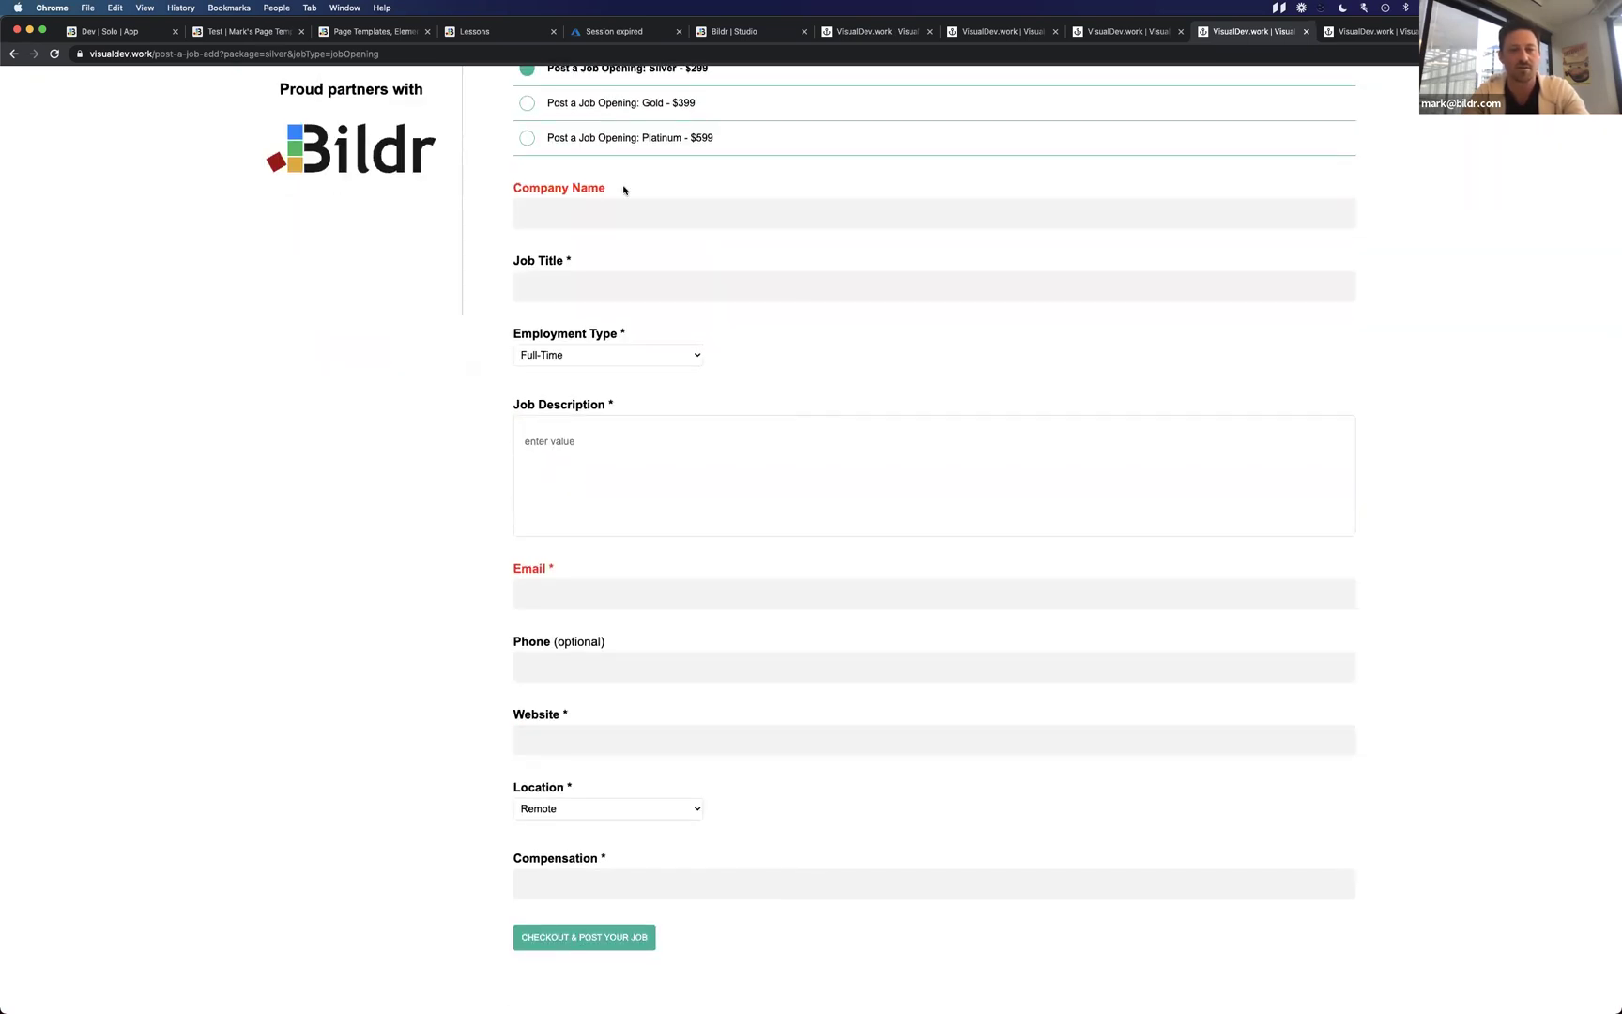
click(552, 211)
key(ctrl+Left)
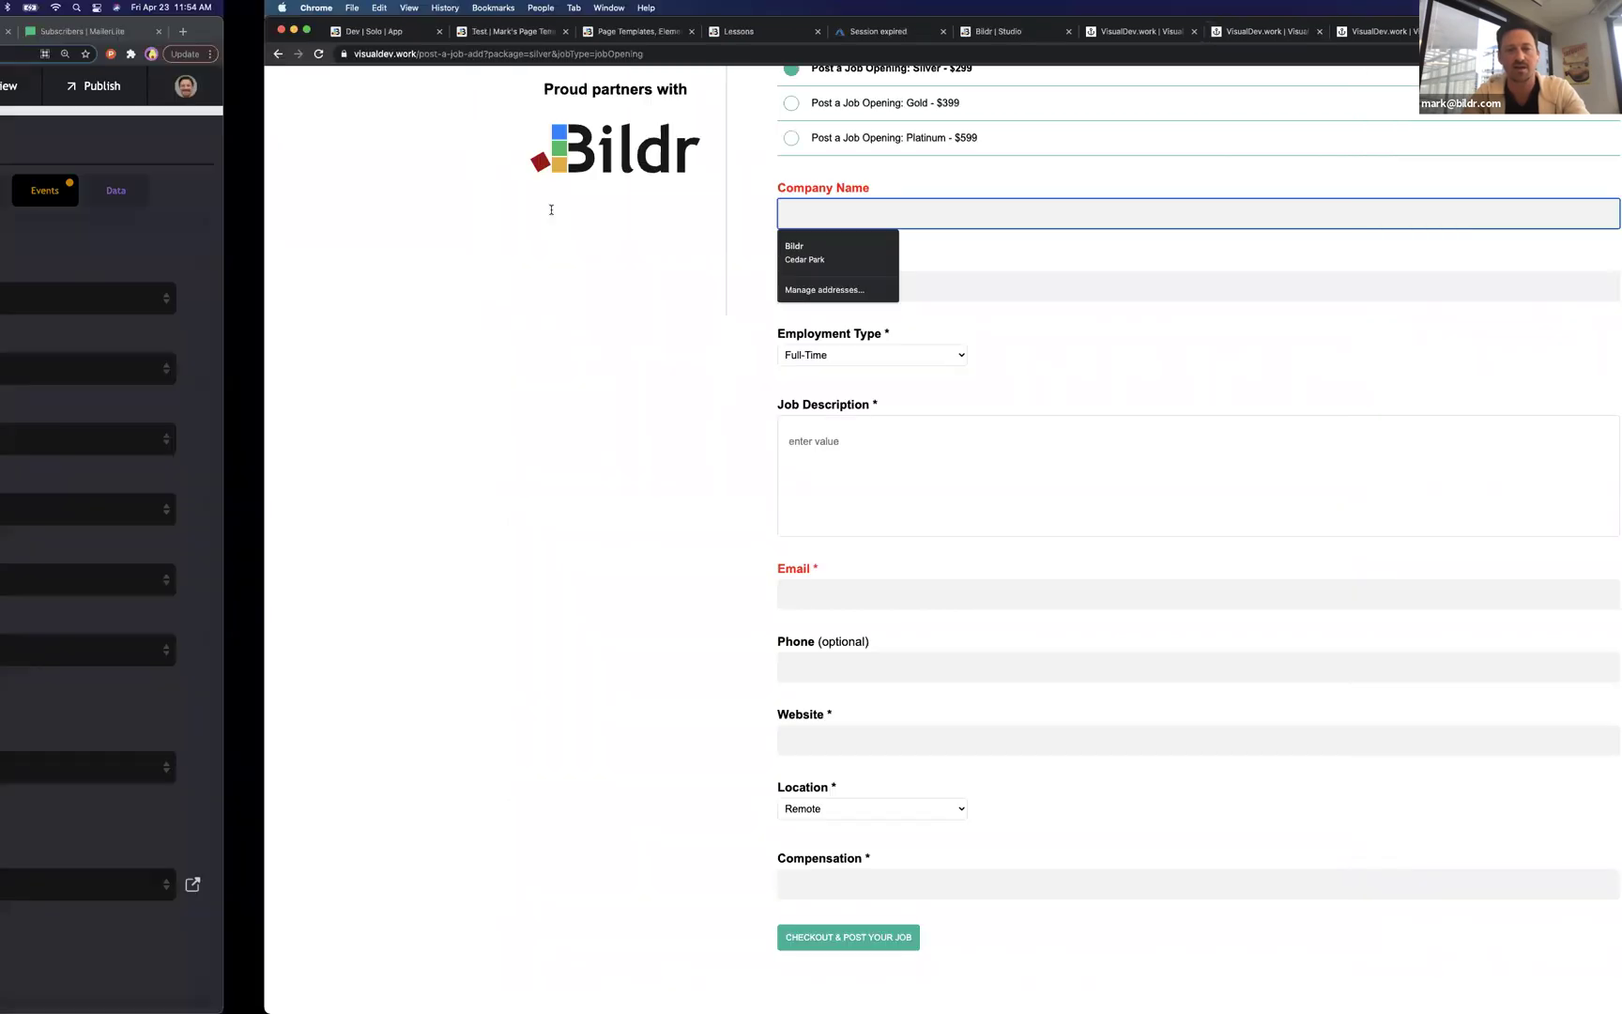
scroll(1248, 590, left, 5)
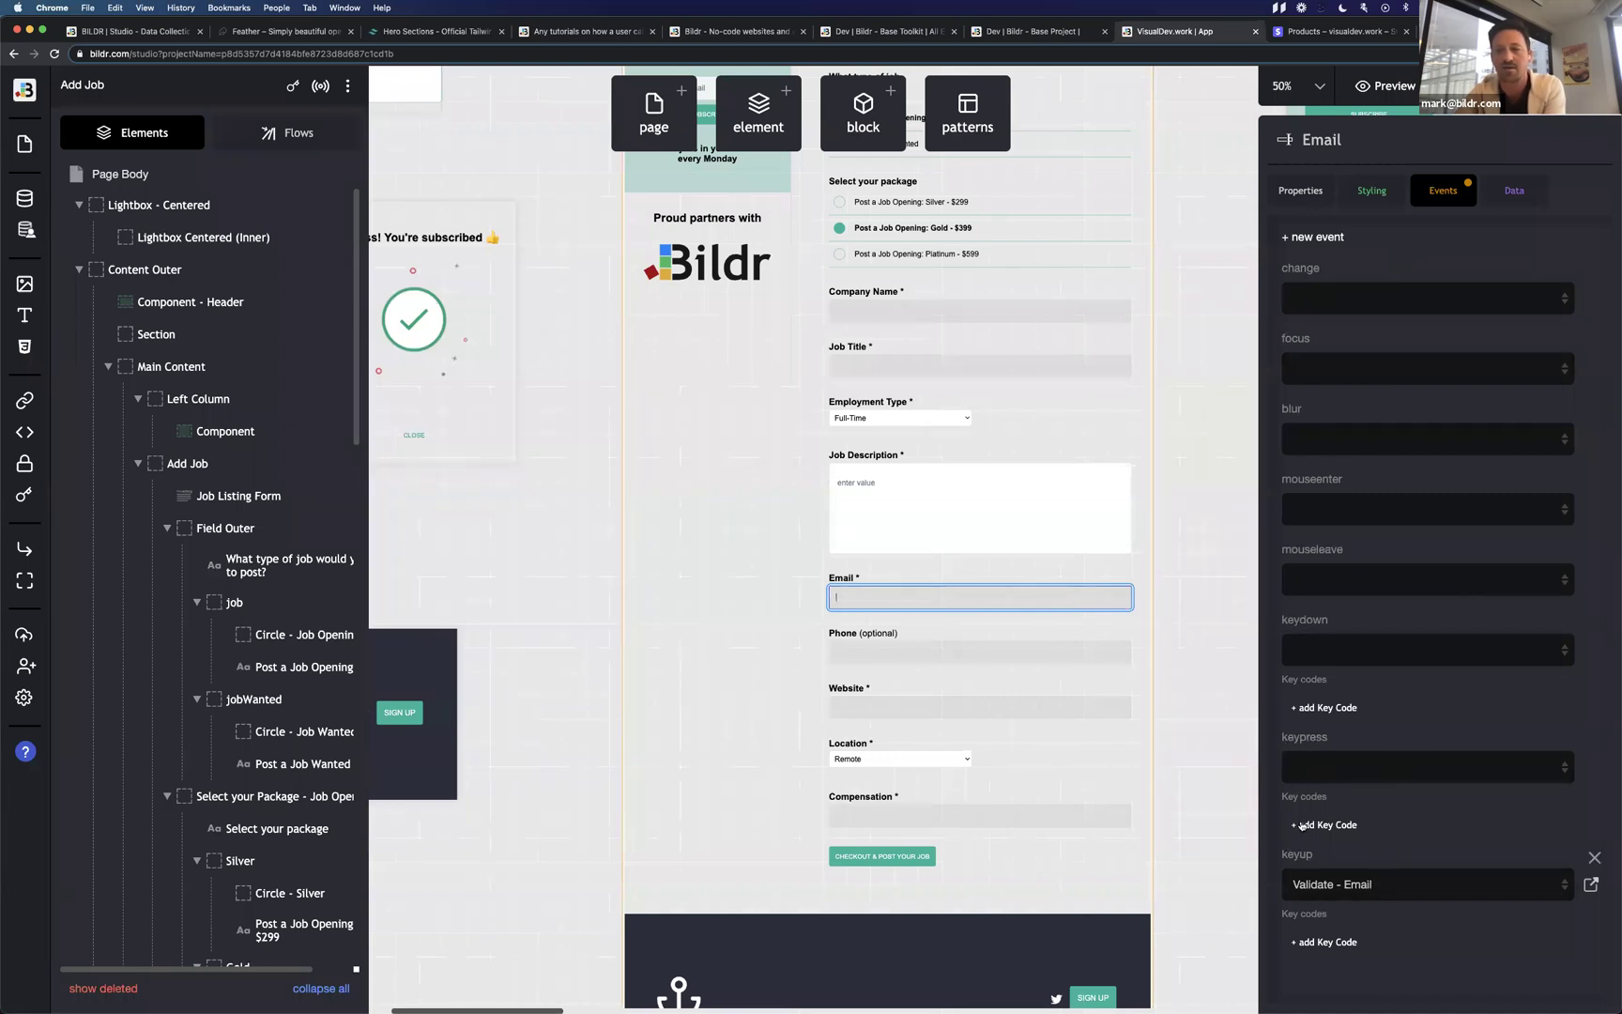
Start a new 'key' event on the Email field, then cancel it.
click(1319, 237)
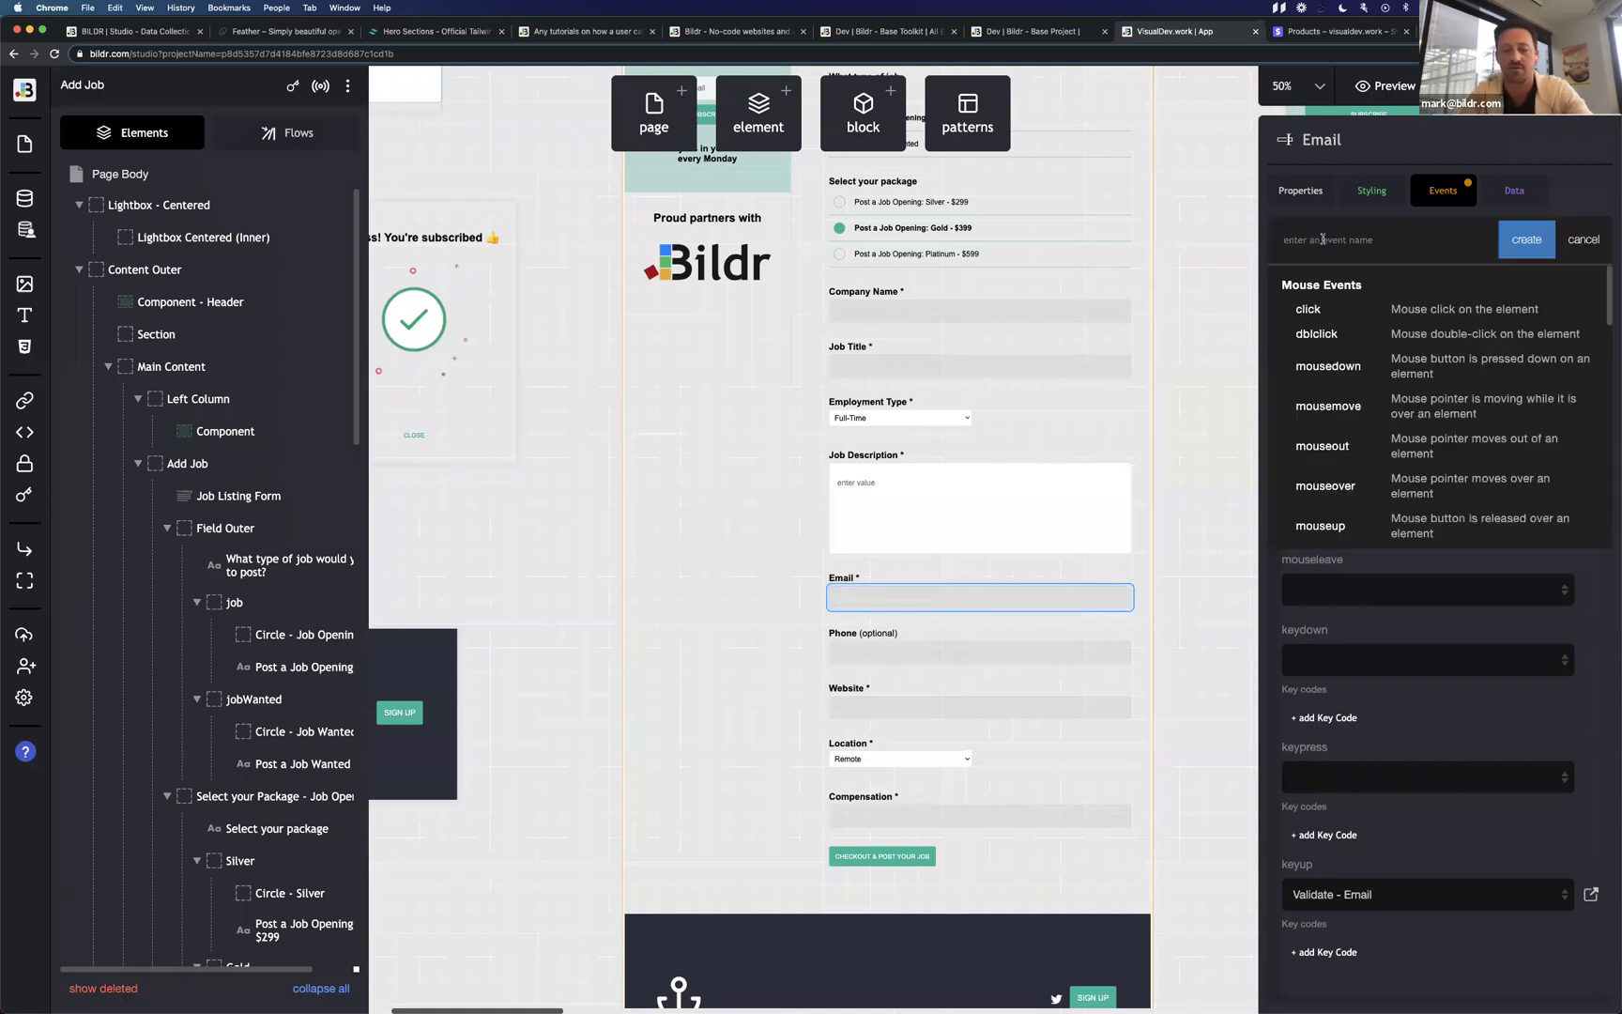
text(key)
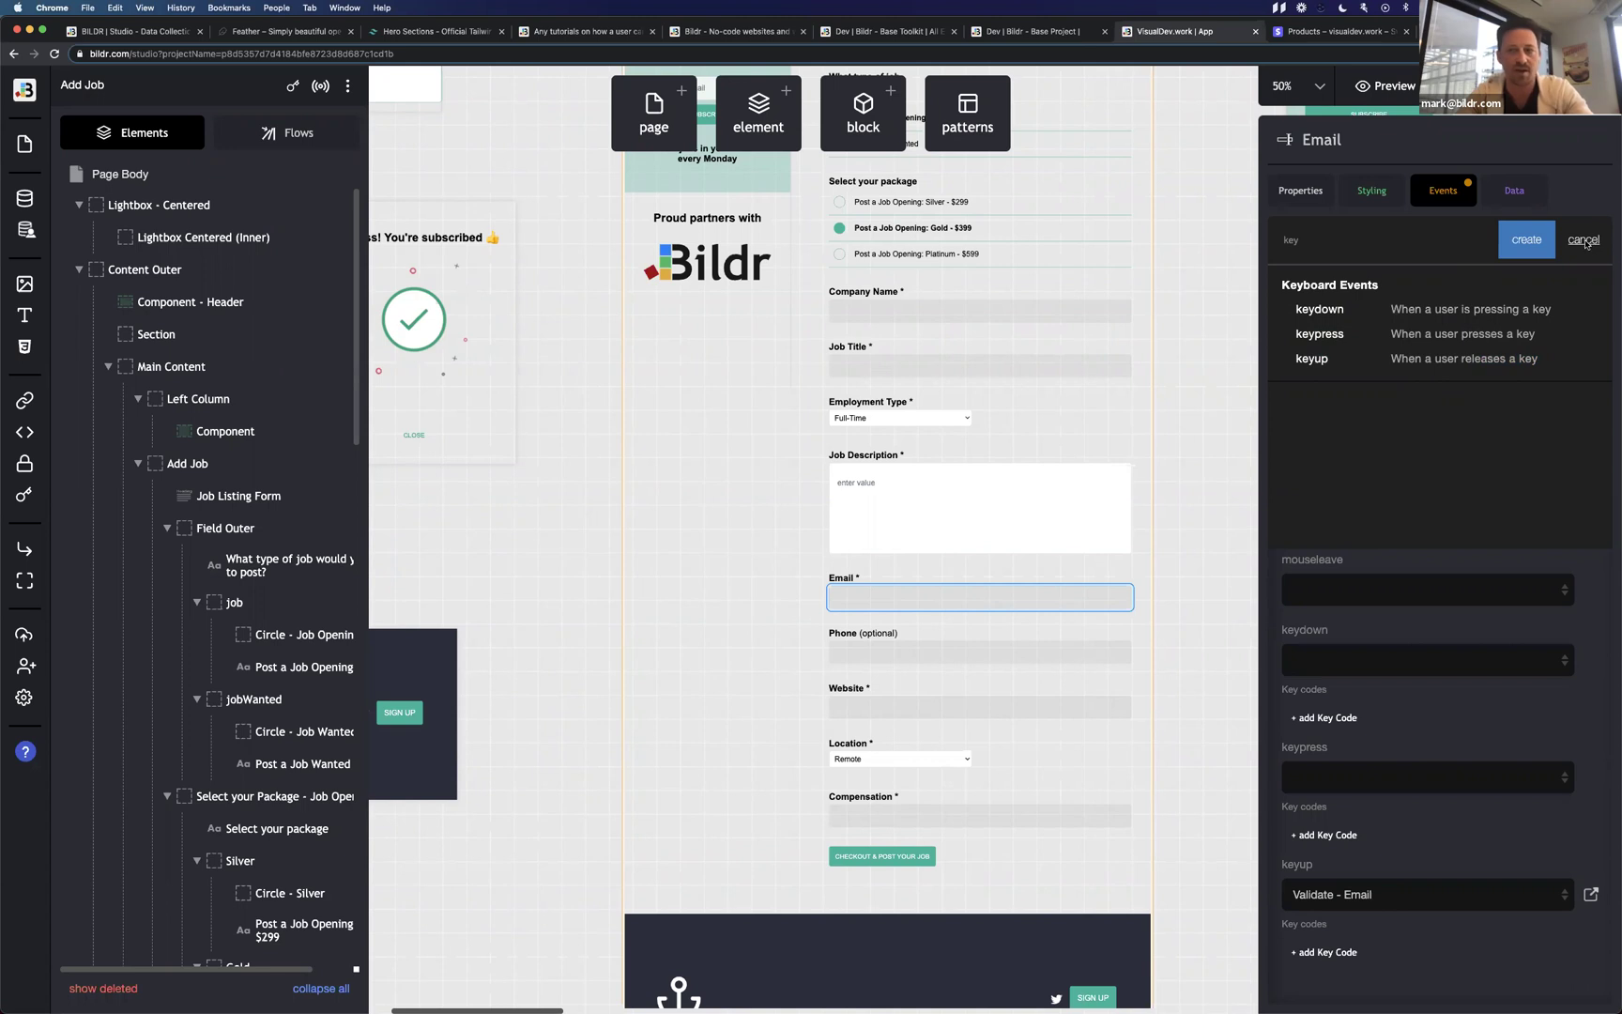
click(1584, 242)
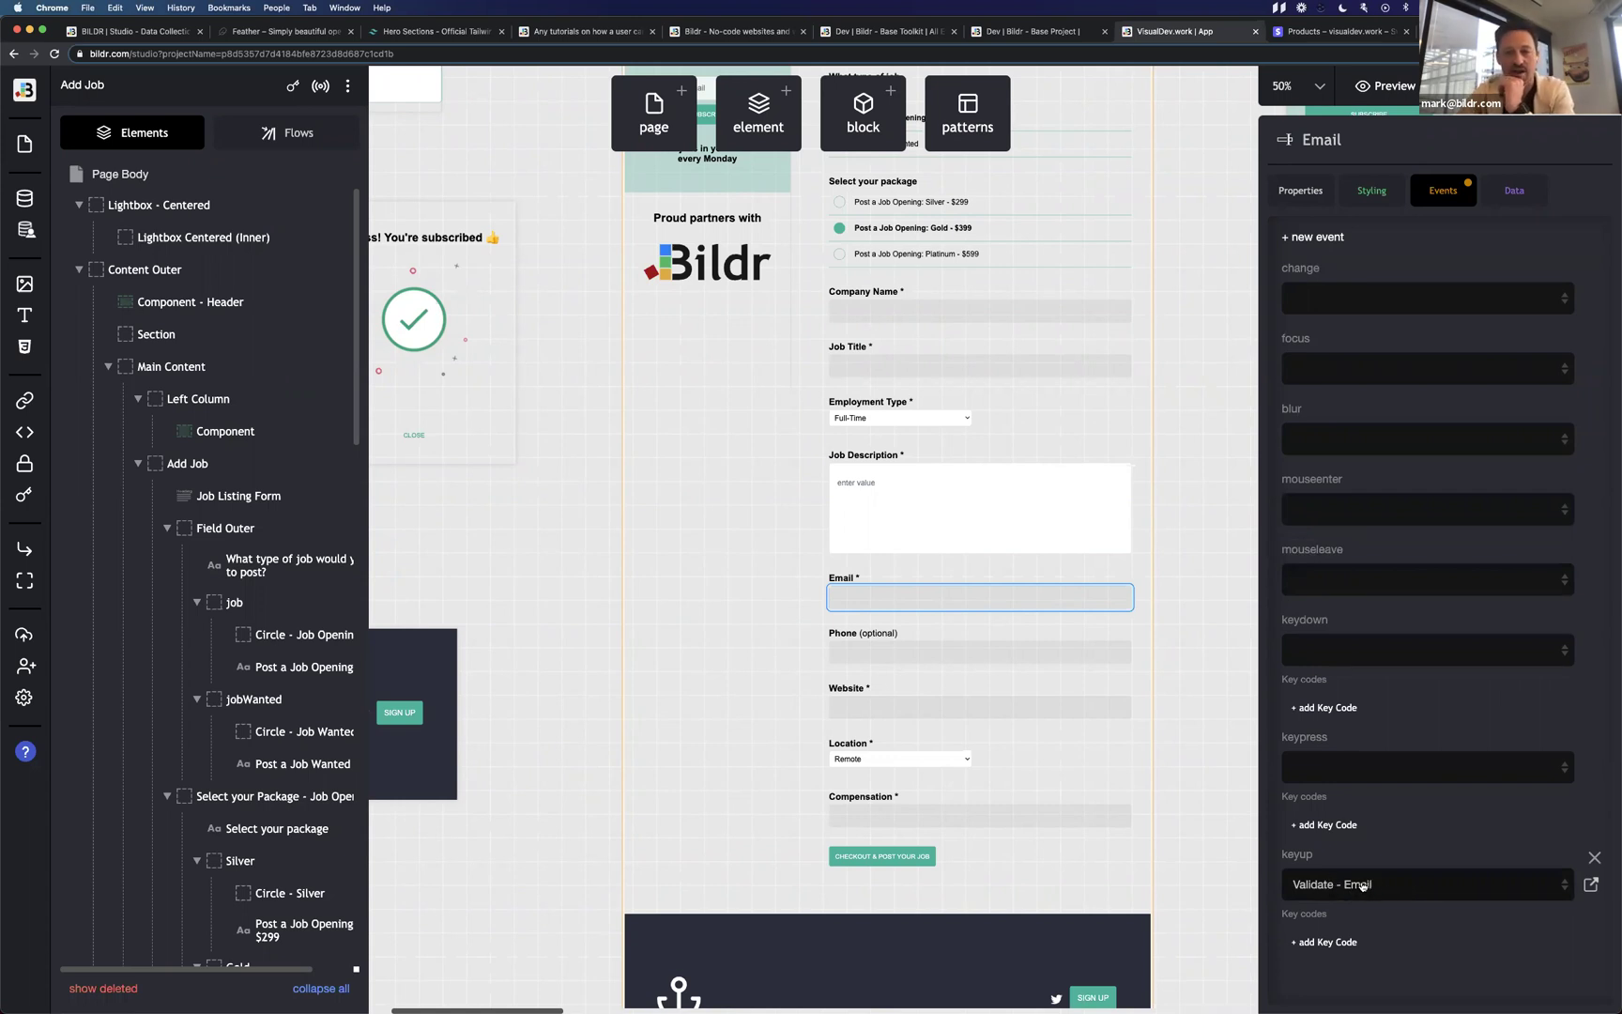
Select the Phone field, then the Website field, and check its keydown flow list unchanged.
click(958, 655)
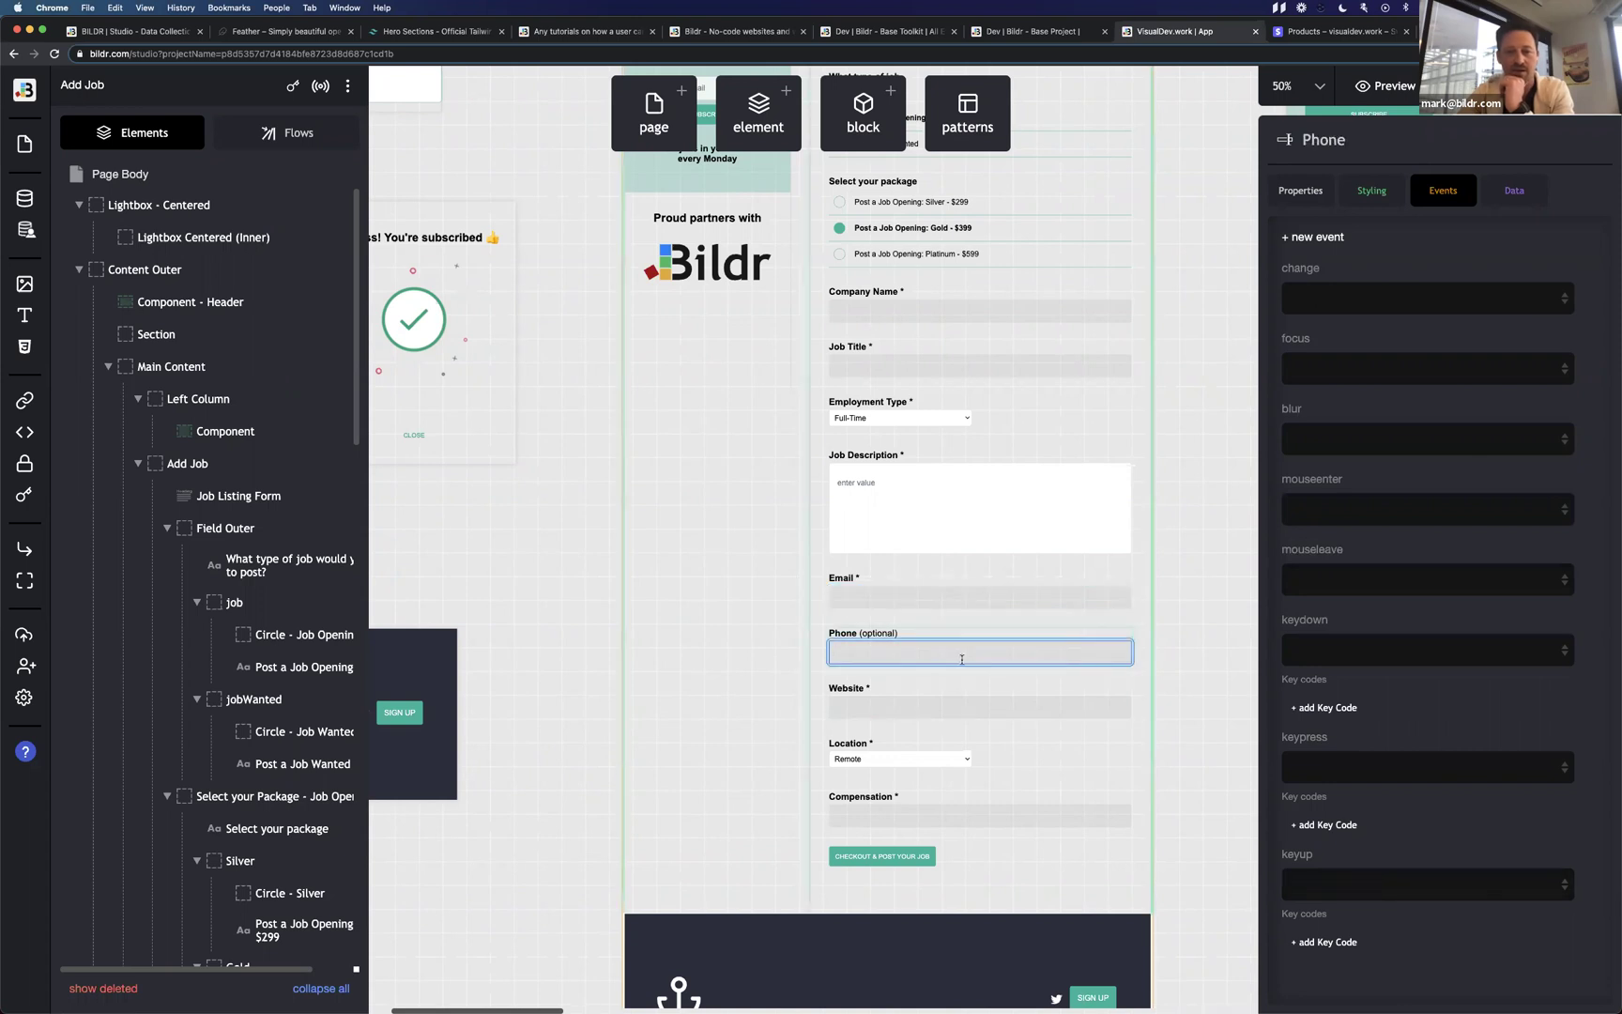
click(940, 711)
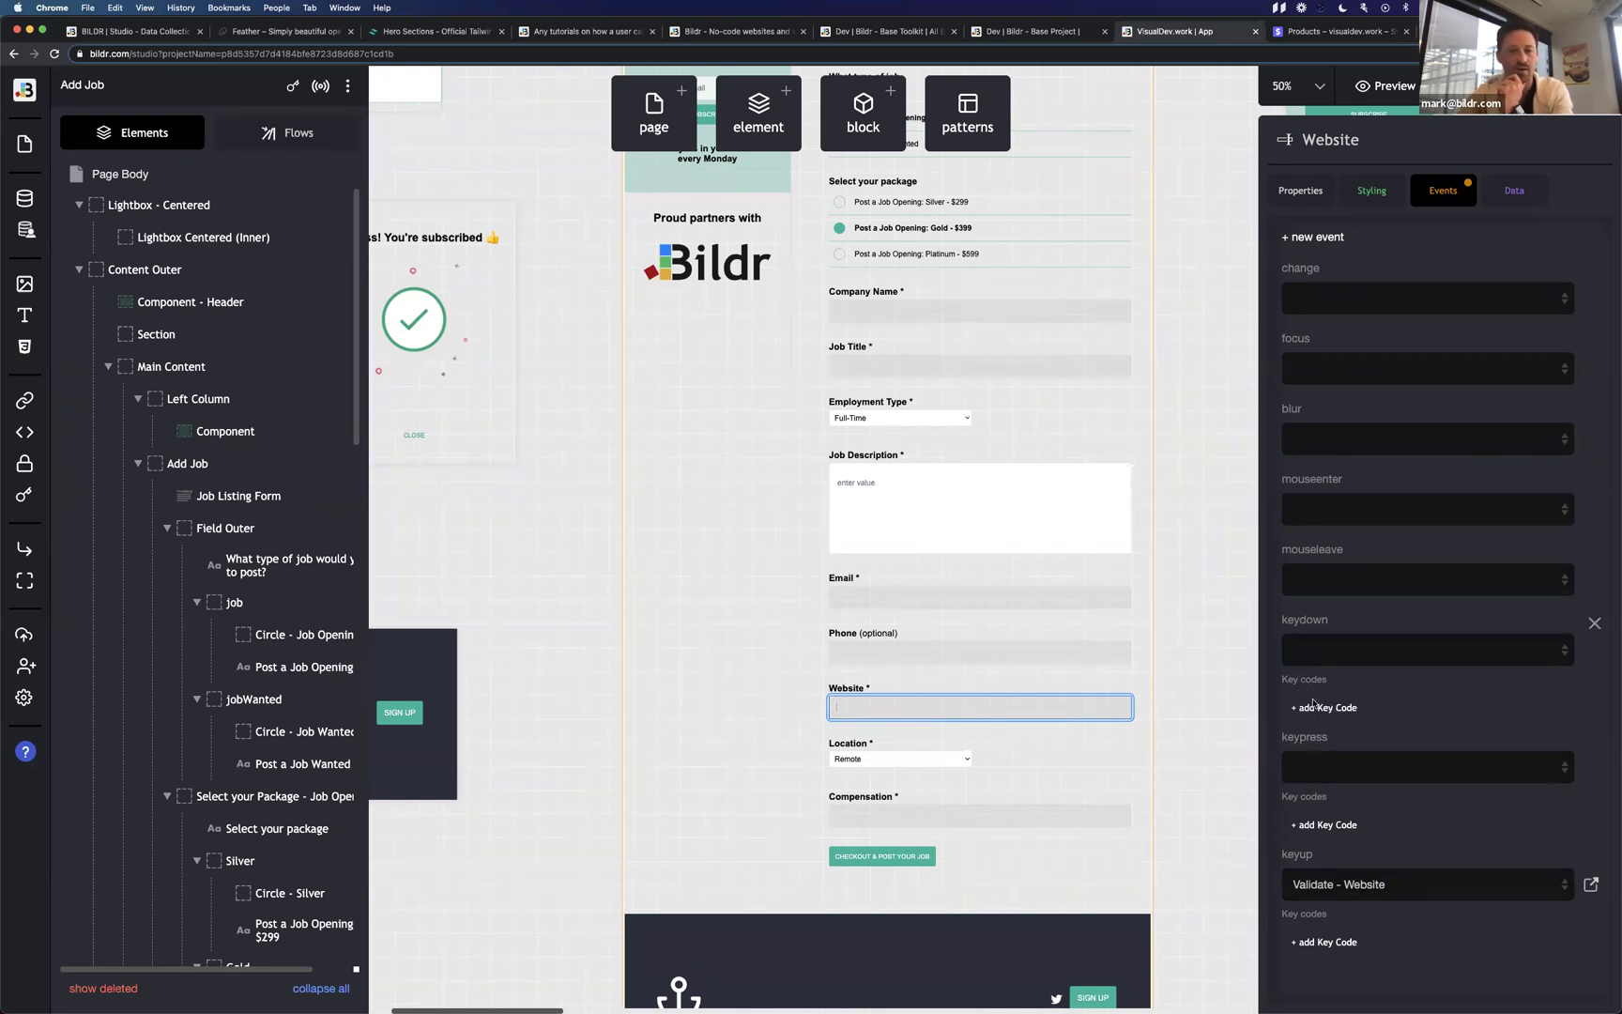
click(1333, 655)
click(1345, 635)
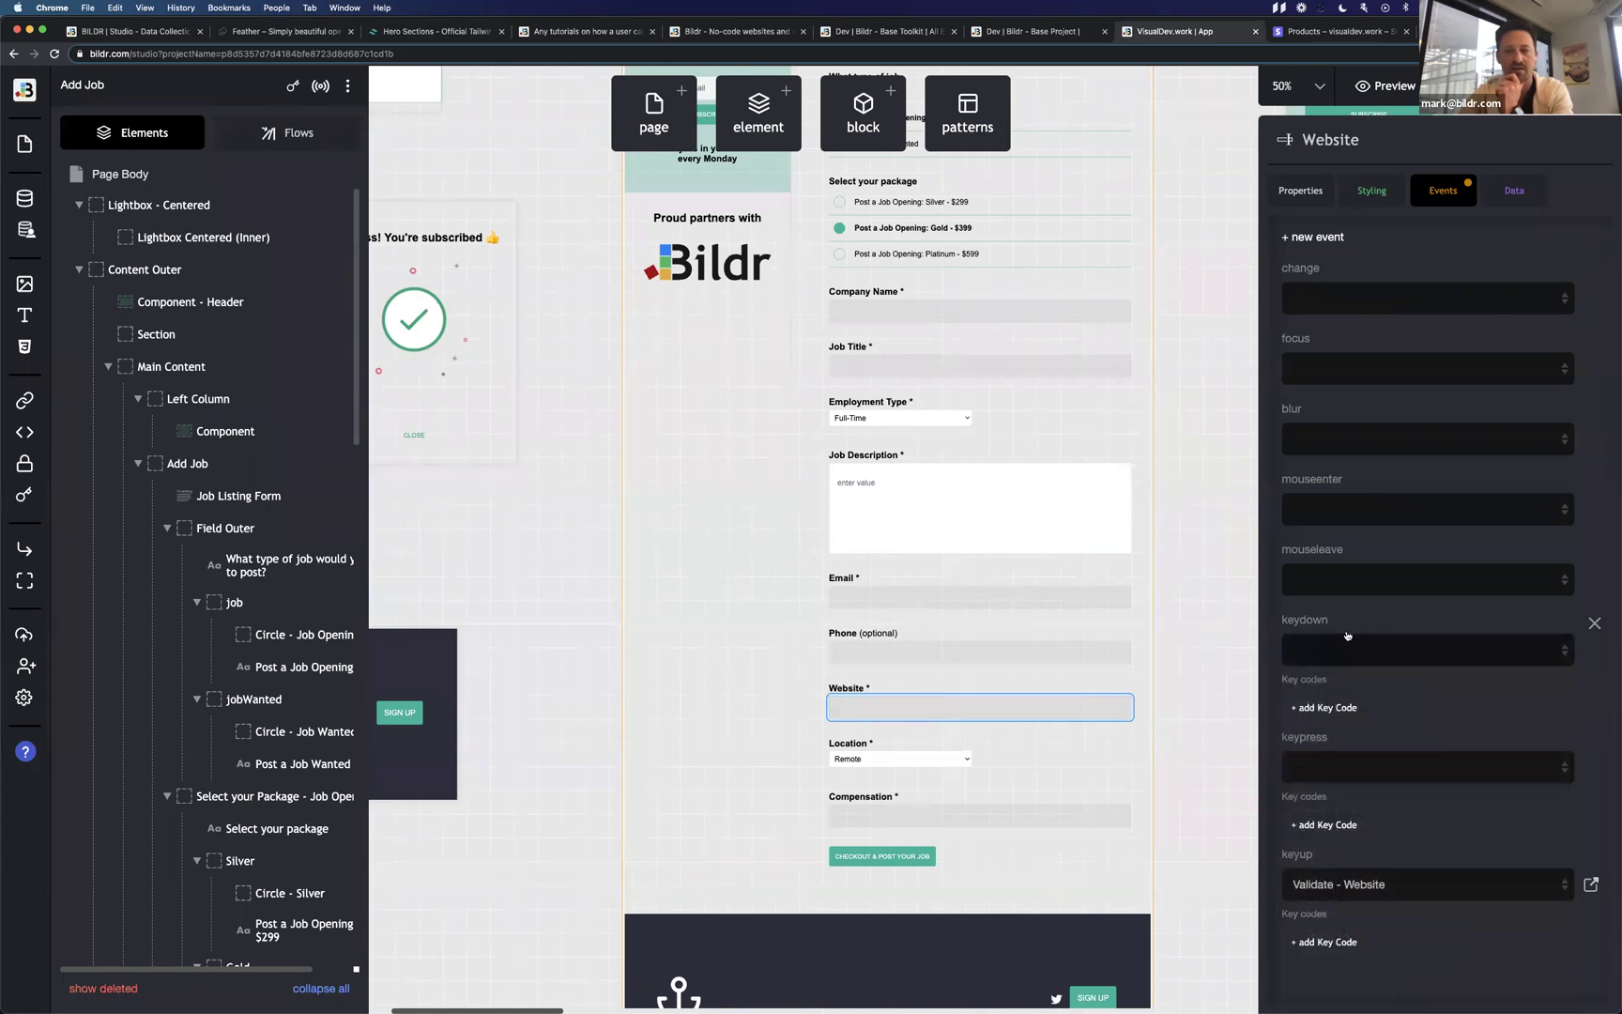
click(1332, 707)
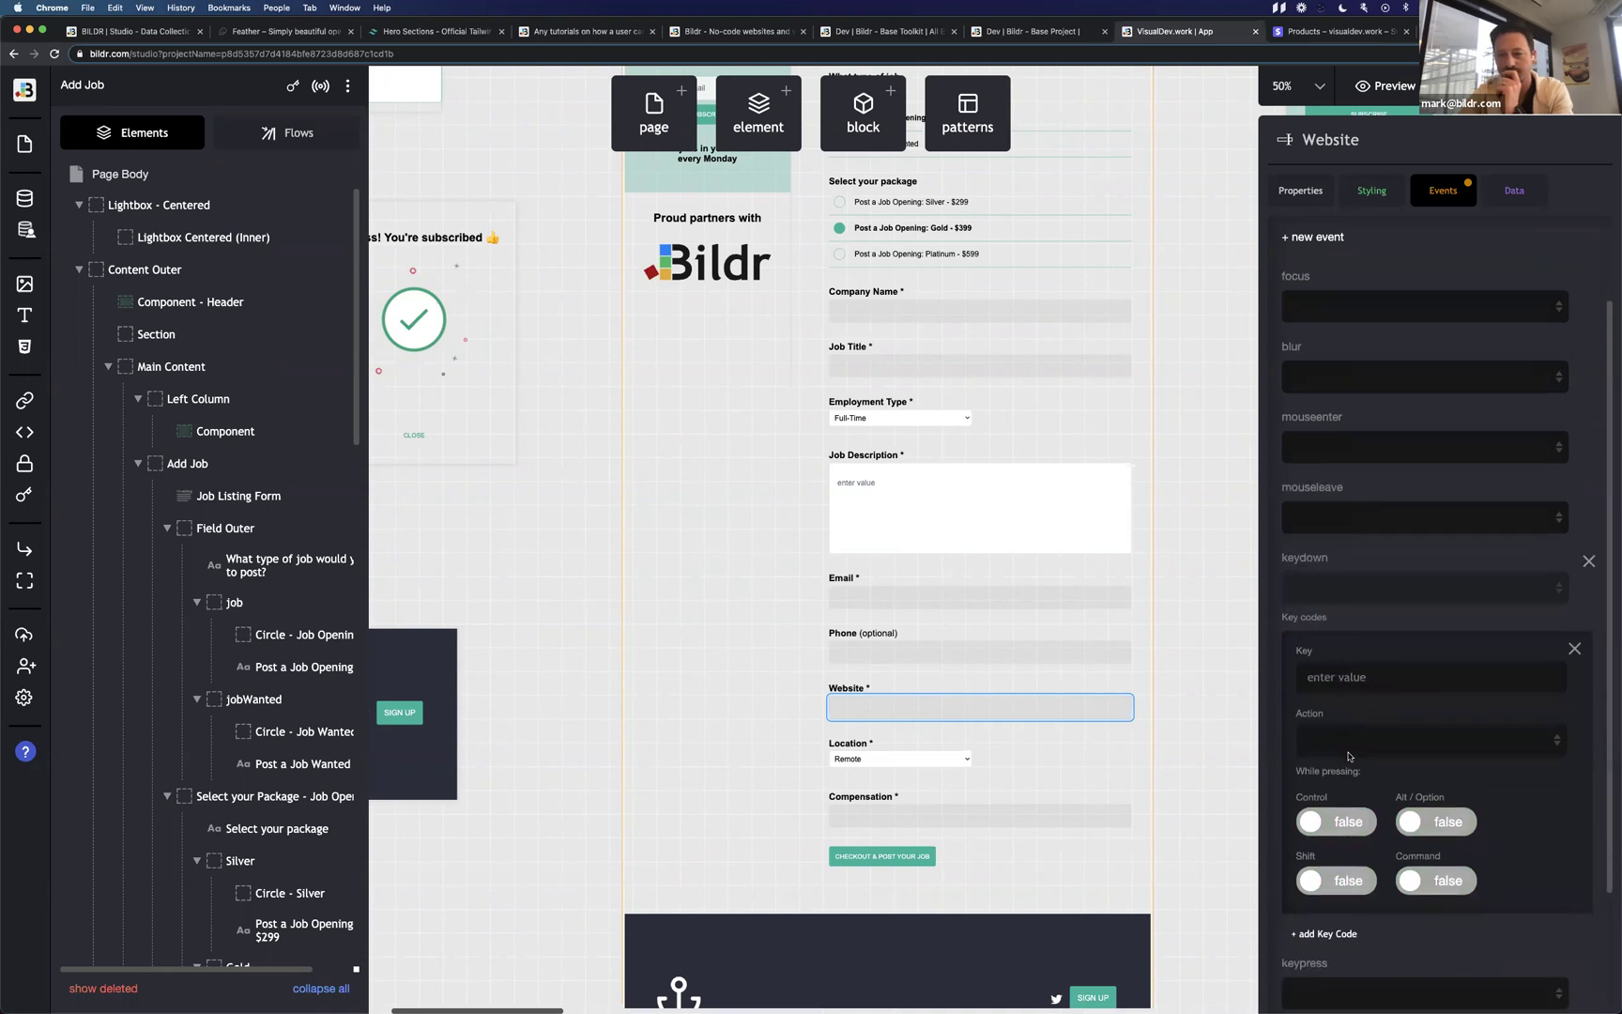
click(1359, 646)
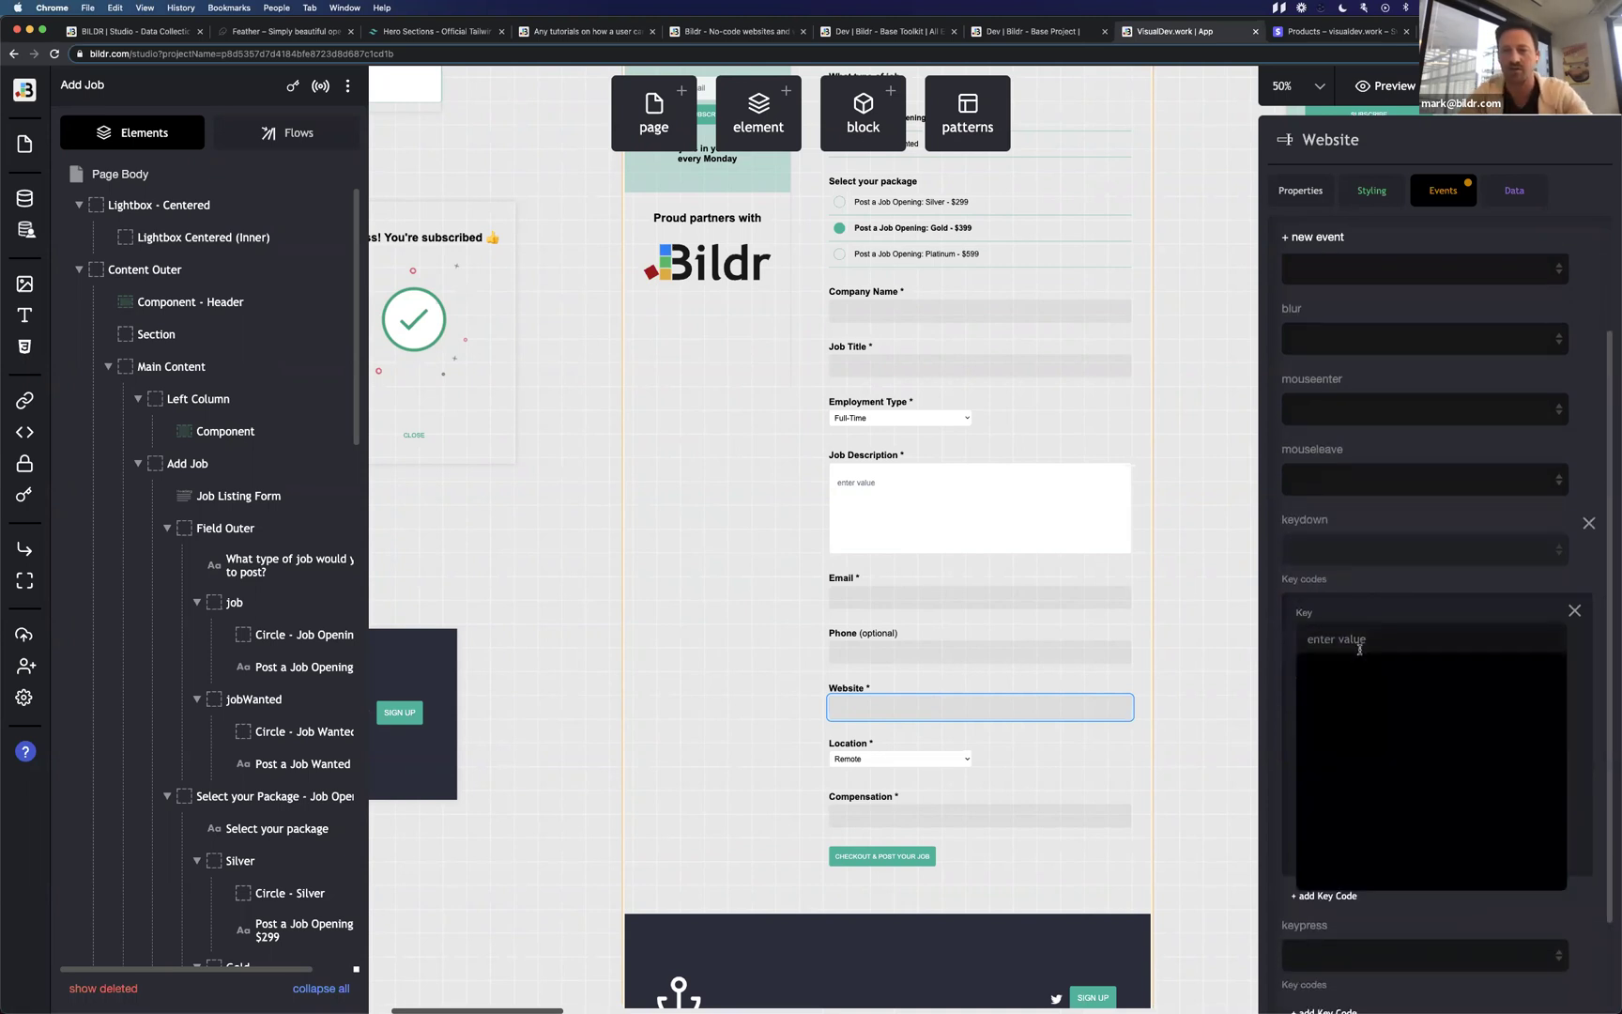
text(er)
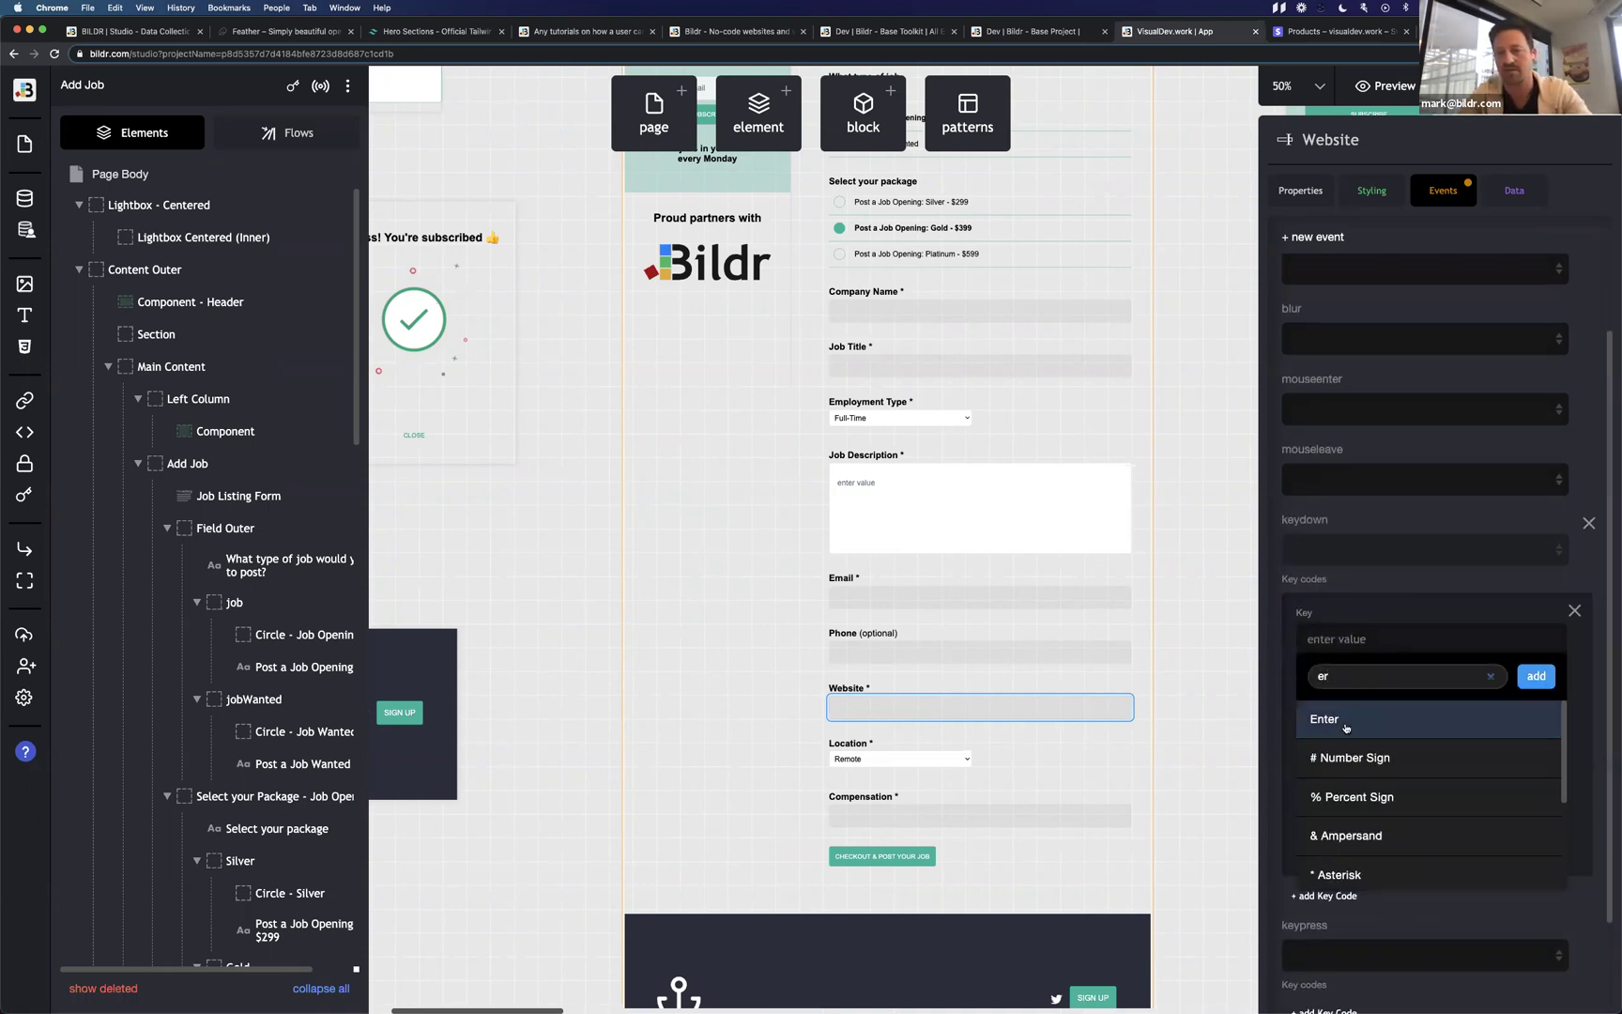
click(1345, 719)
click(1362, 705)
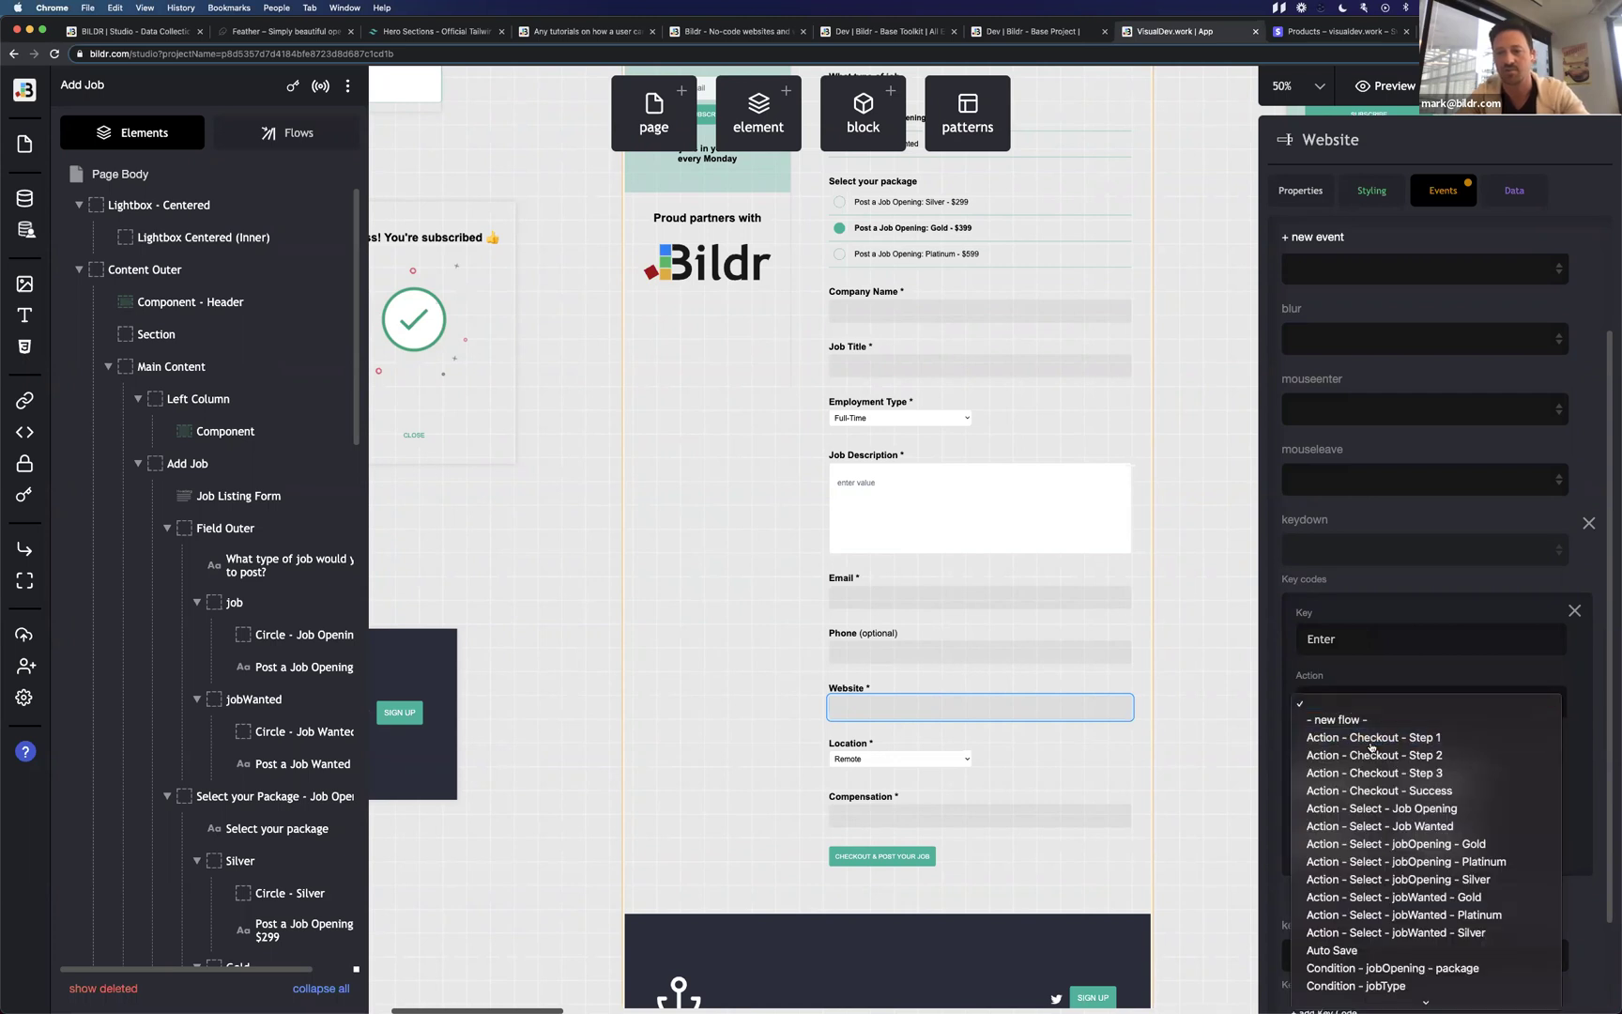
click(1370, 737)
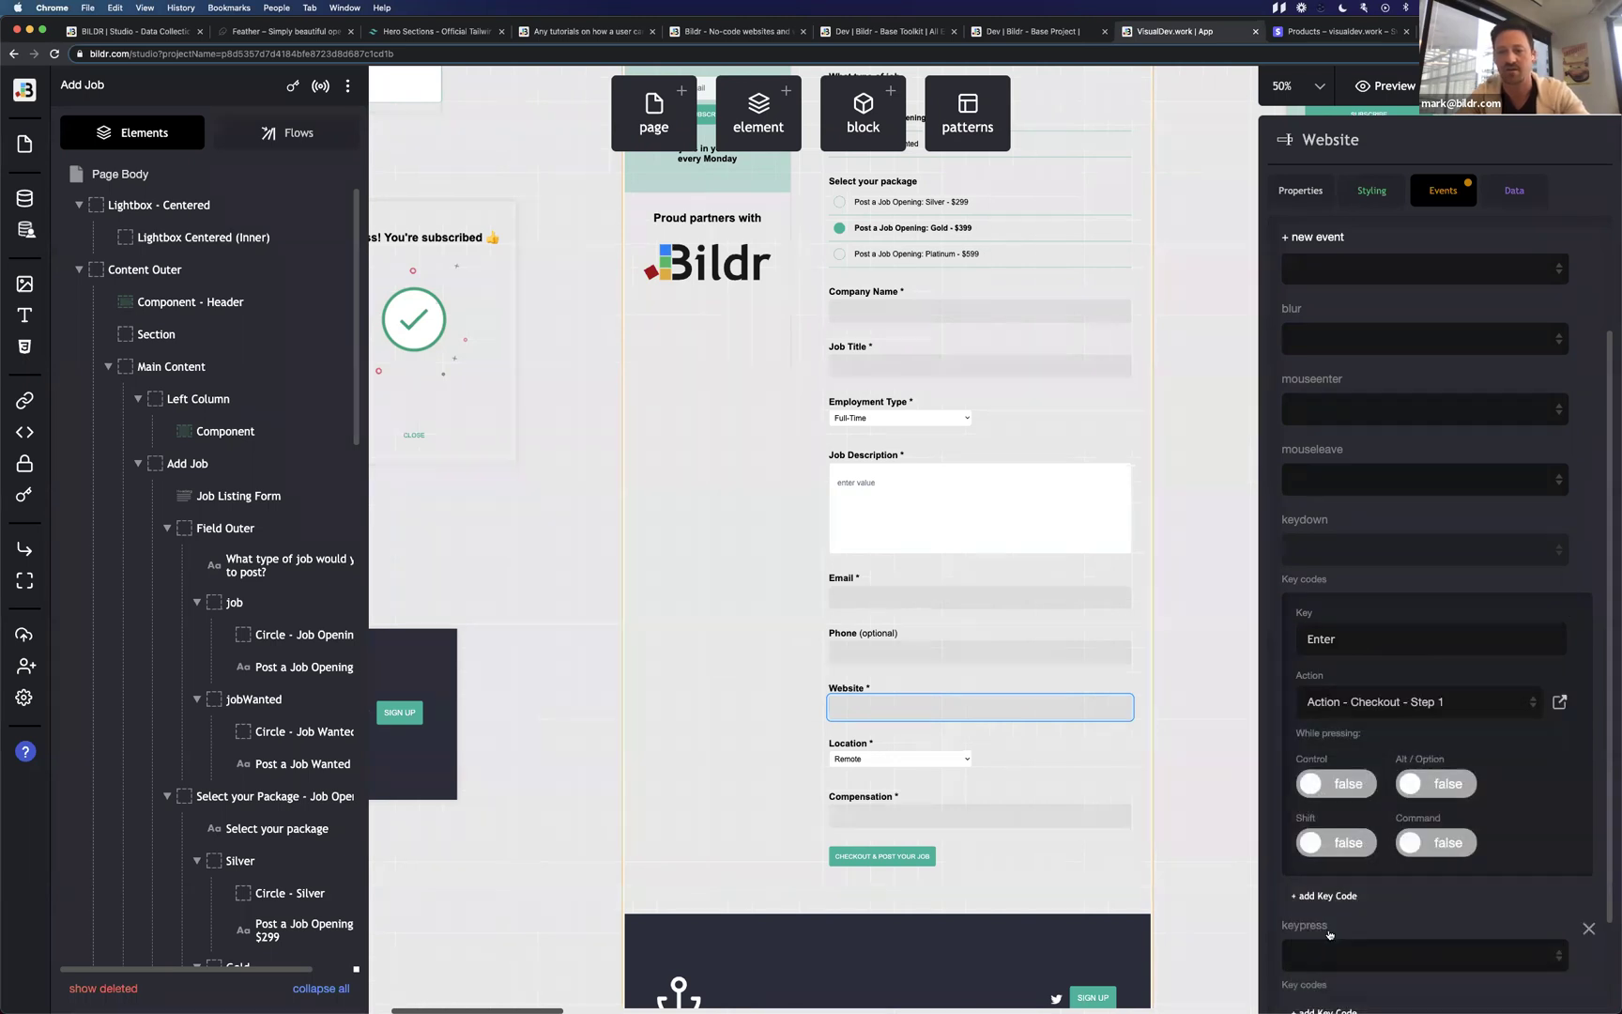
click(1336, 785)
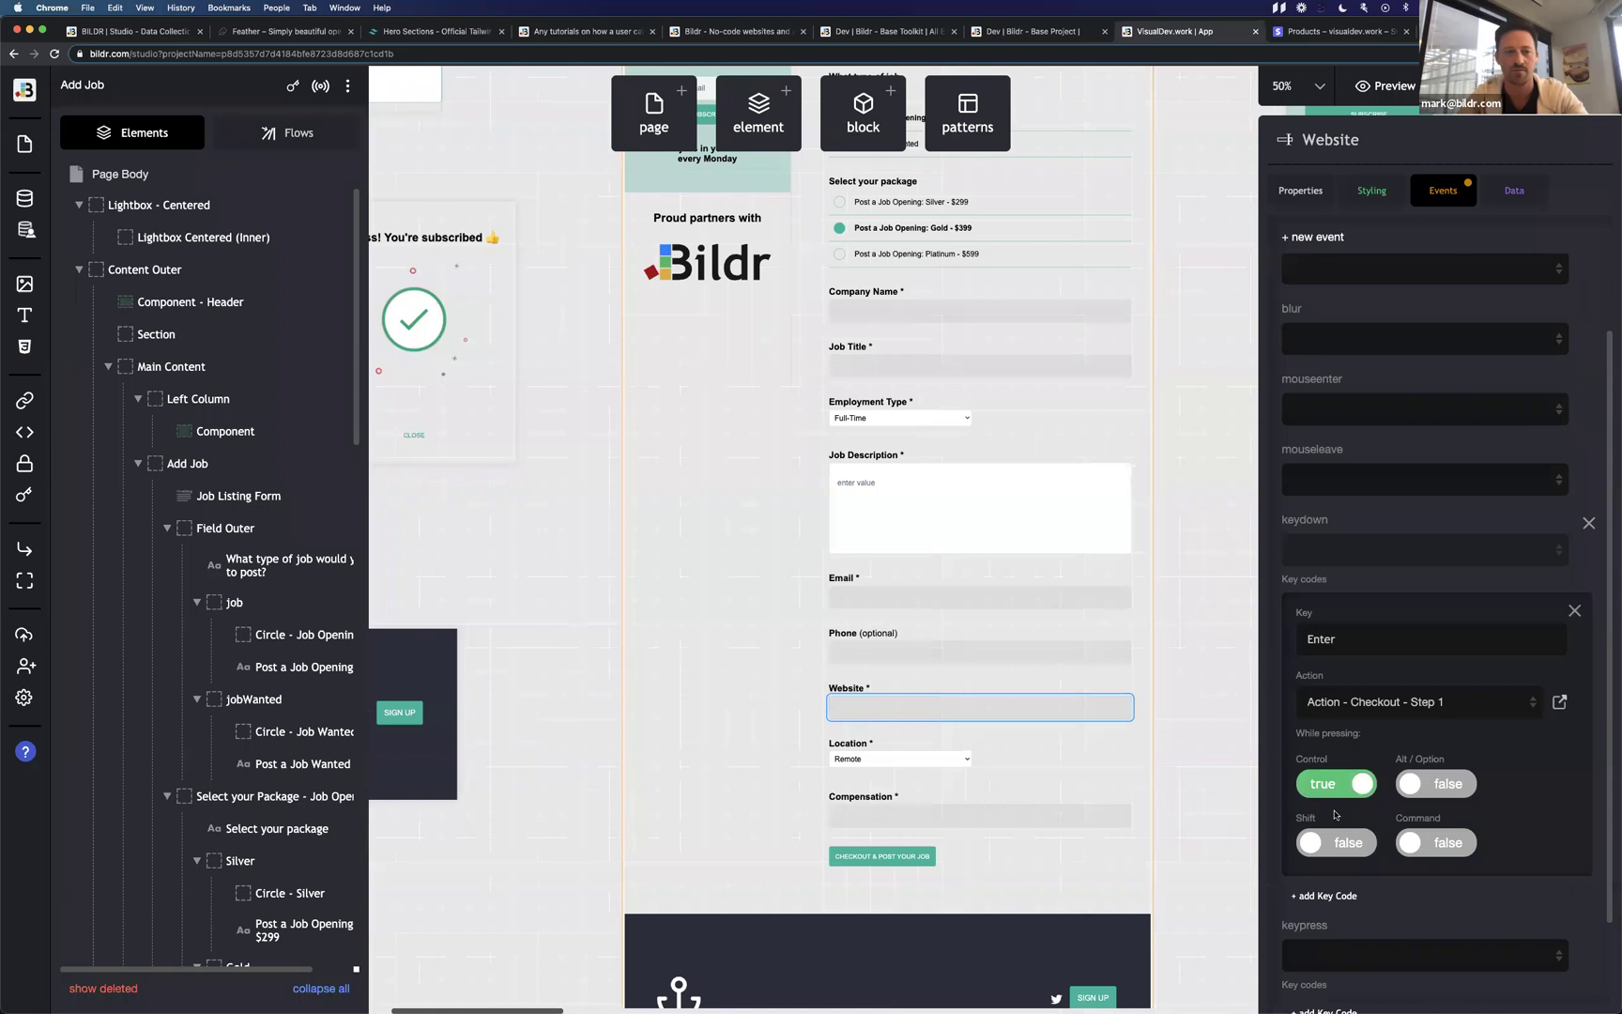
click(1371, 702)
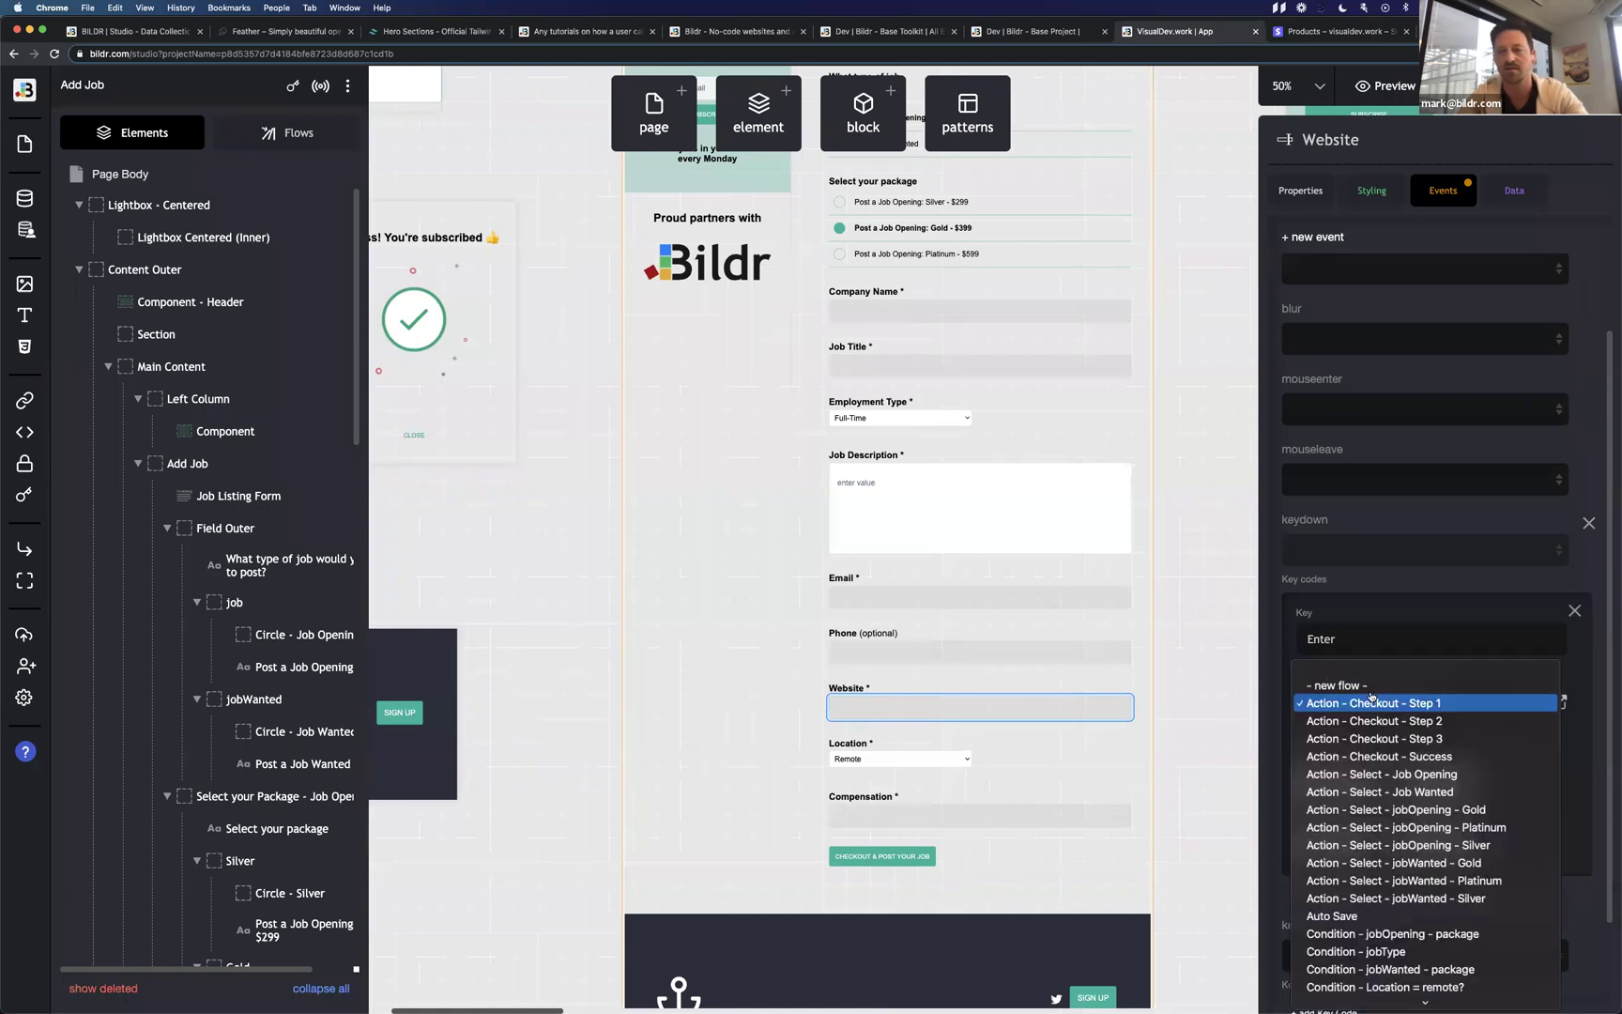
click(1376, 668)
click(1404, 640)
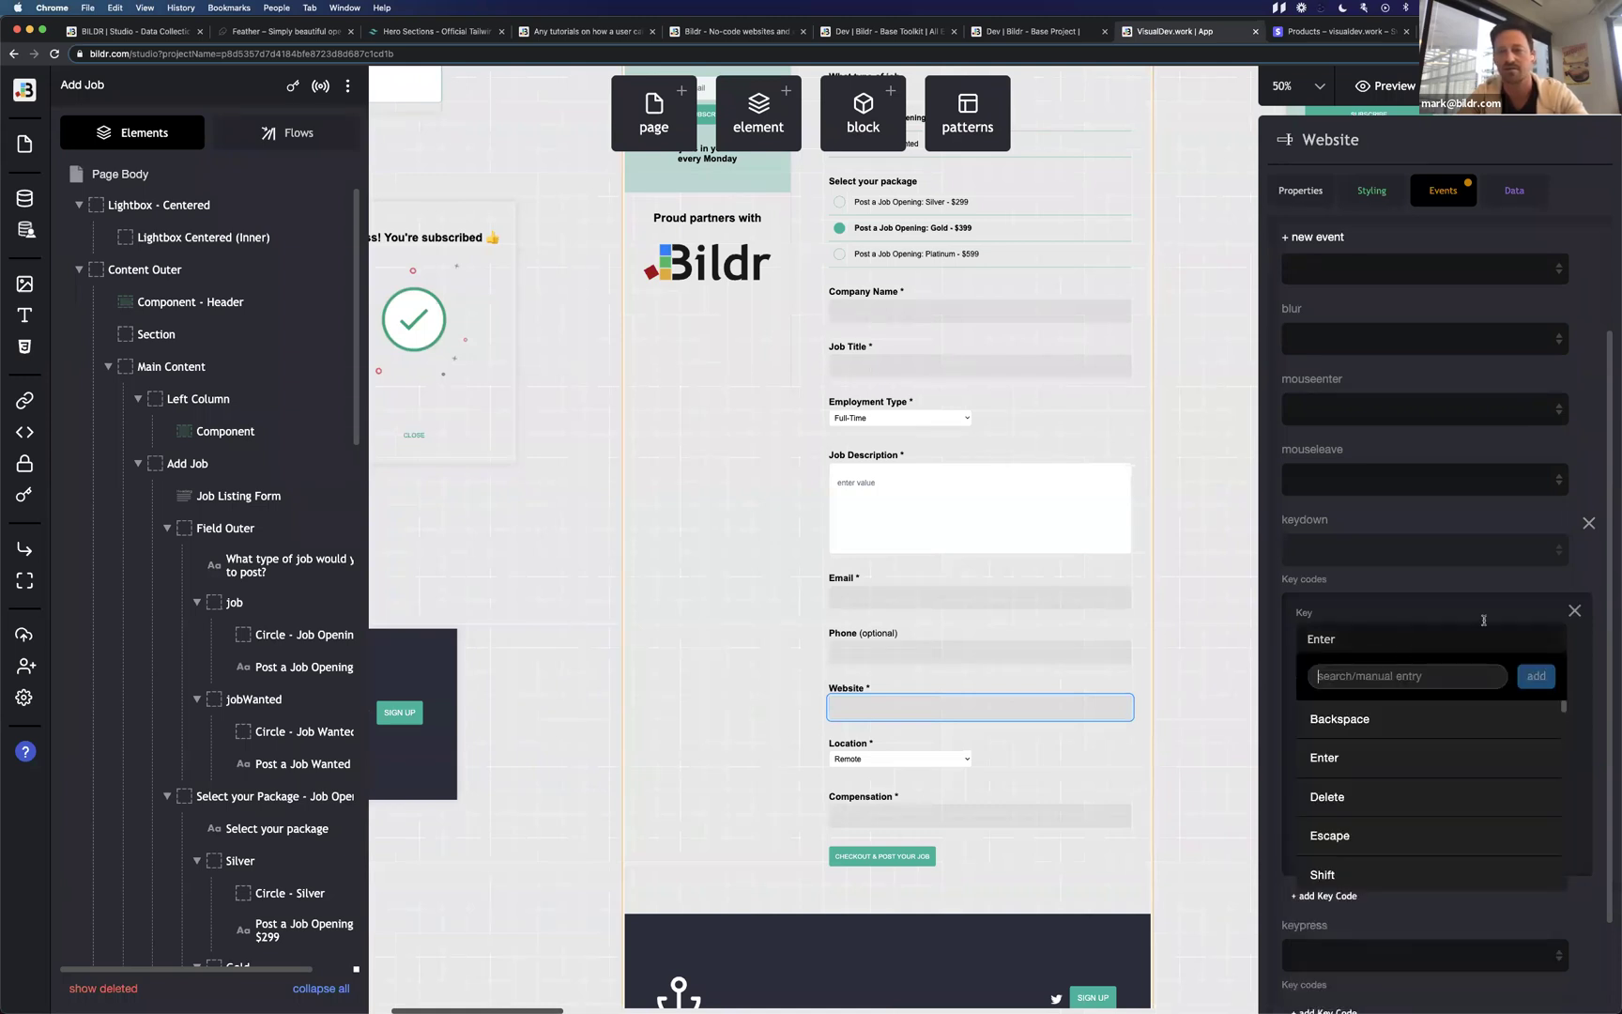
click(1574, 610)
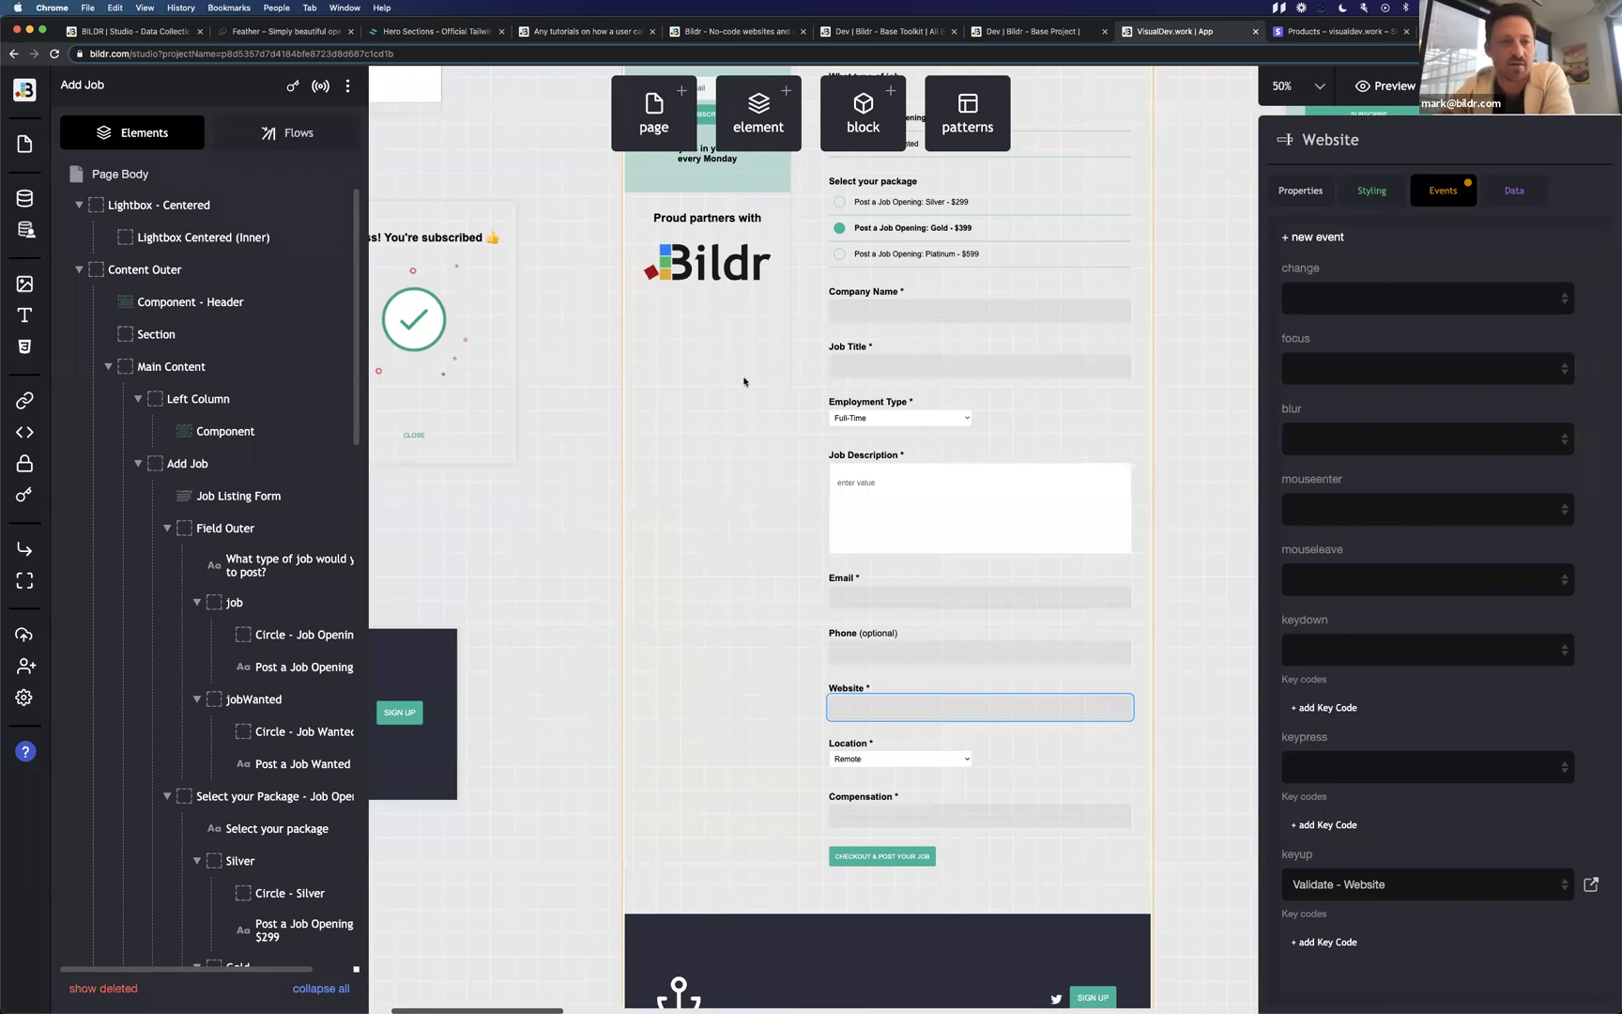
click(289, 136)
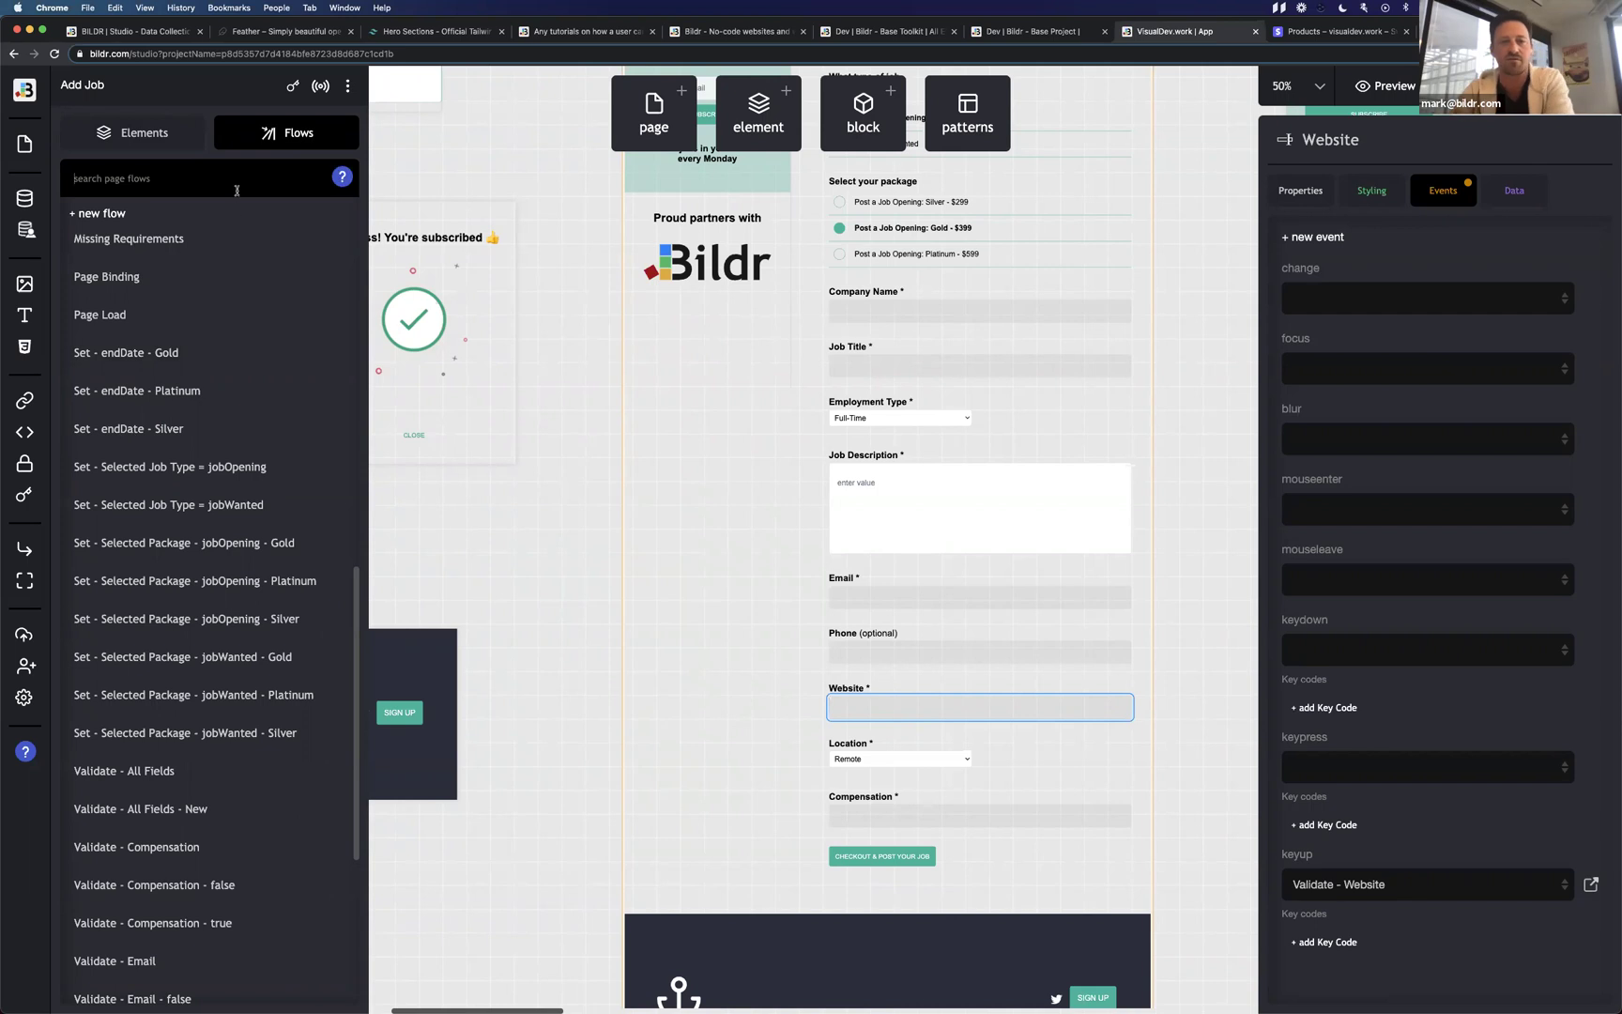
scroll(202, 373, up, 10)
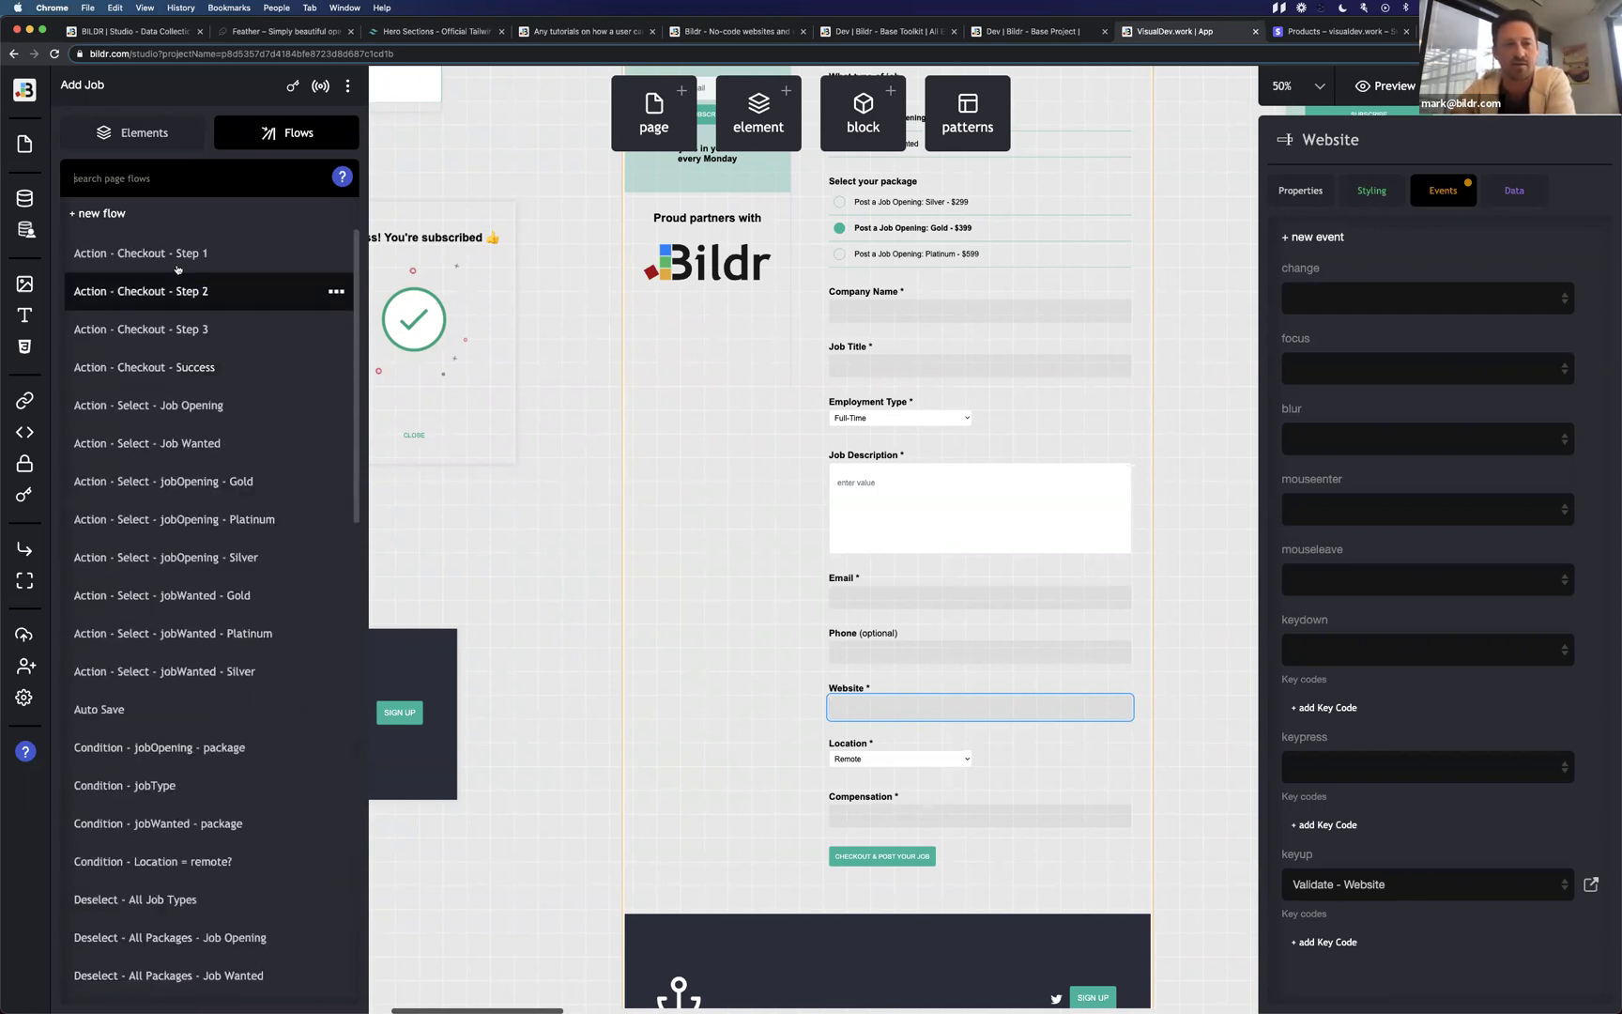
scroll(179, 826, down, 1)
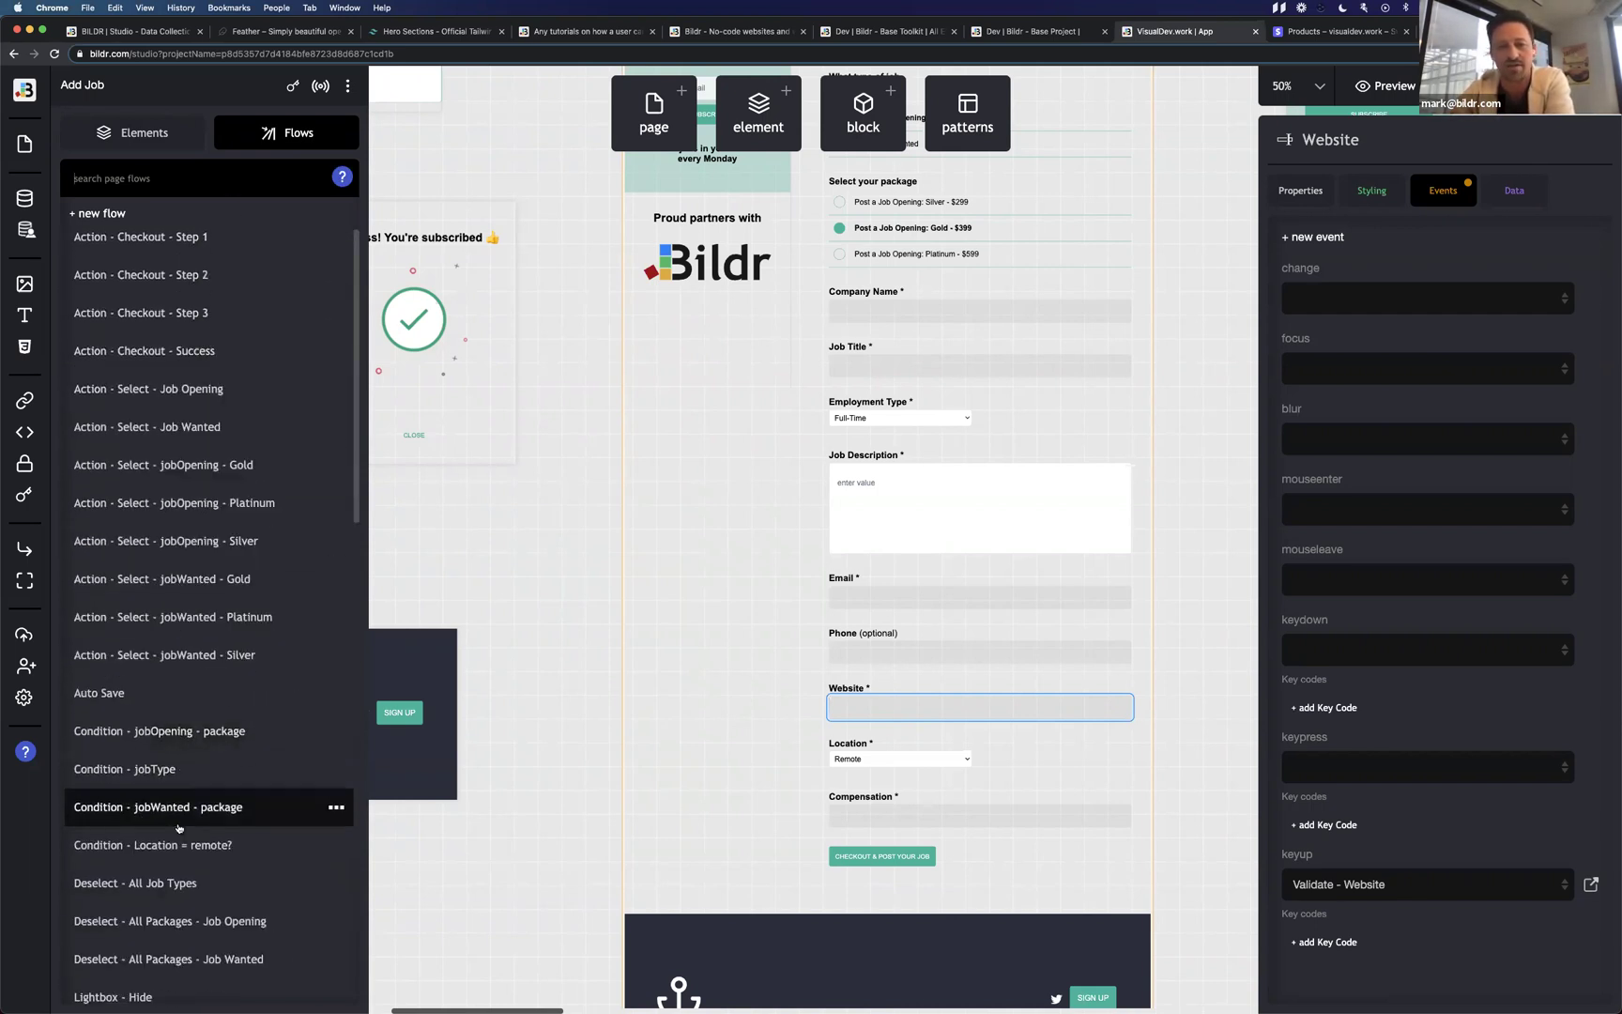
scroll(179, 826, down, 10)
scroll(179, 826, up, 10)
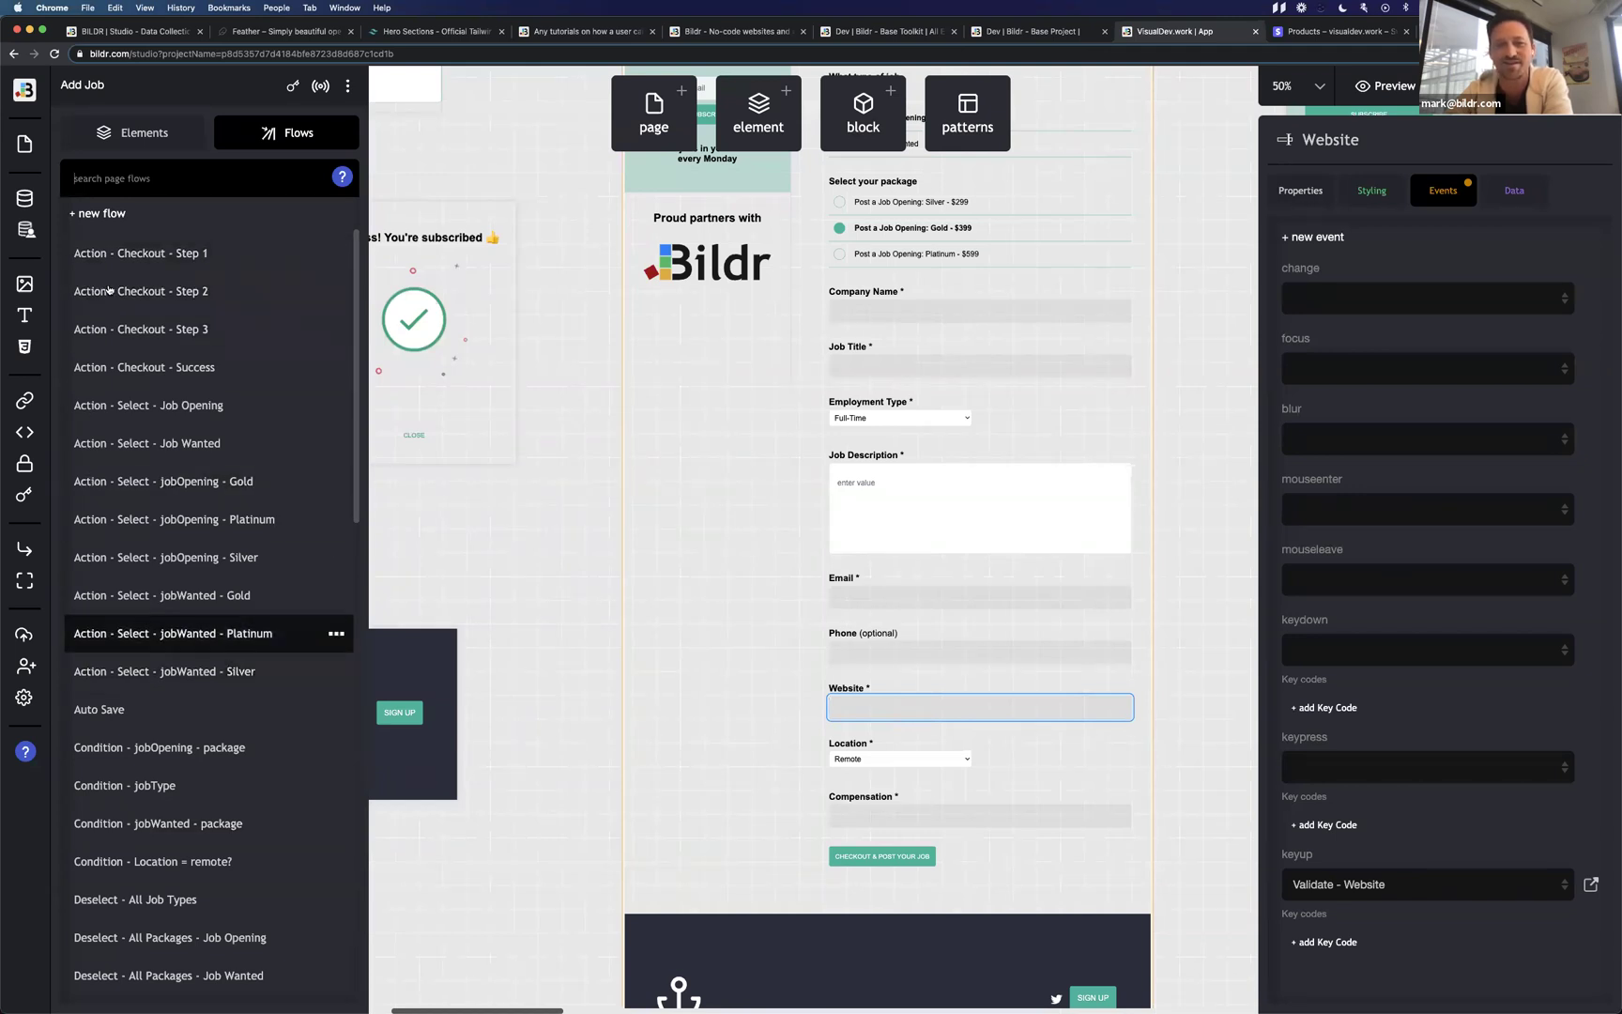
click(132, 132)
scroll(252, 563, down, 5)
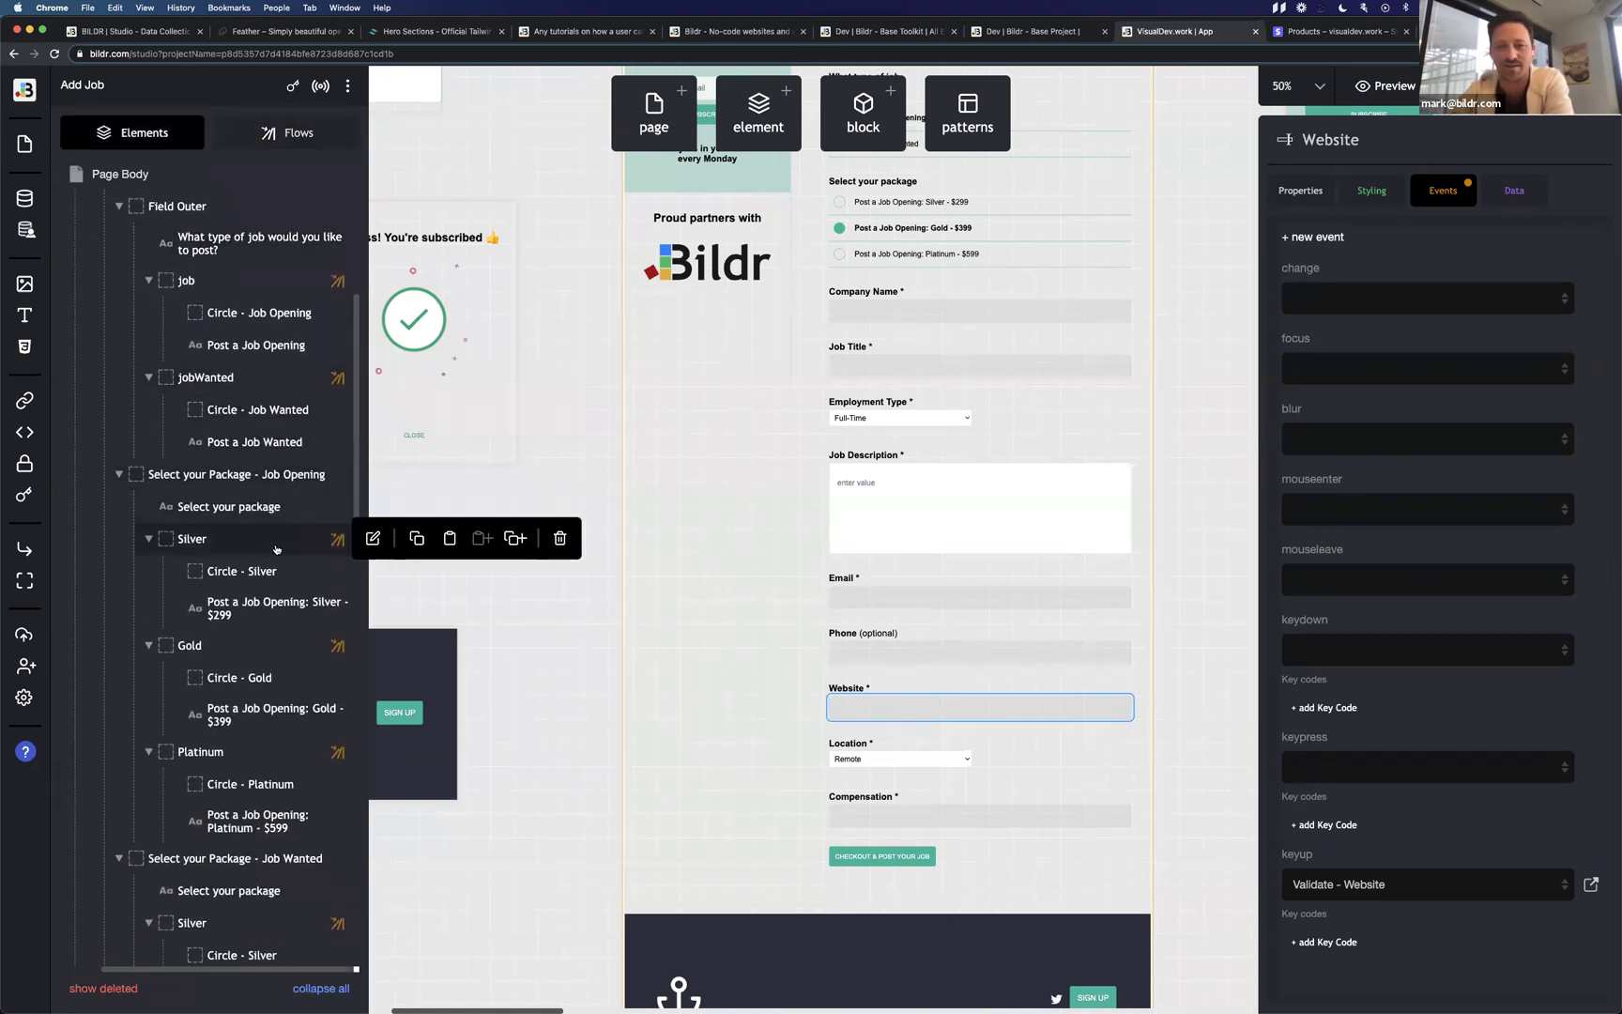
click(274, 543)
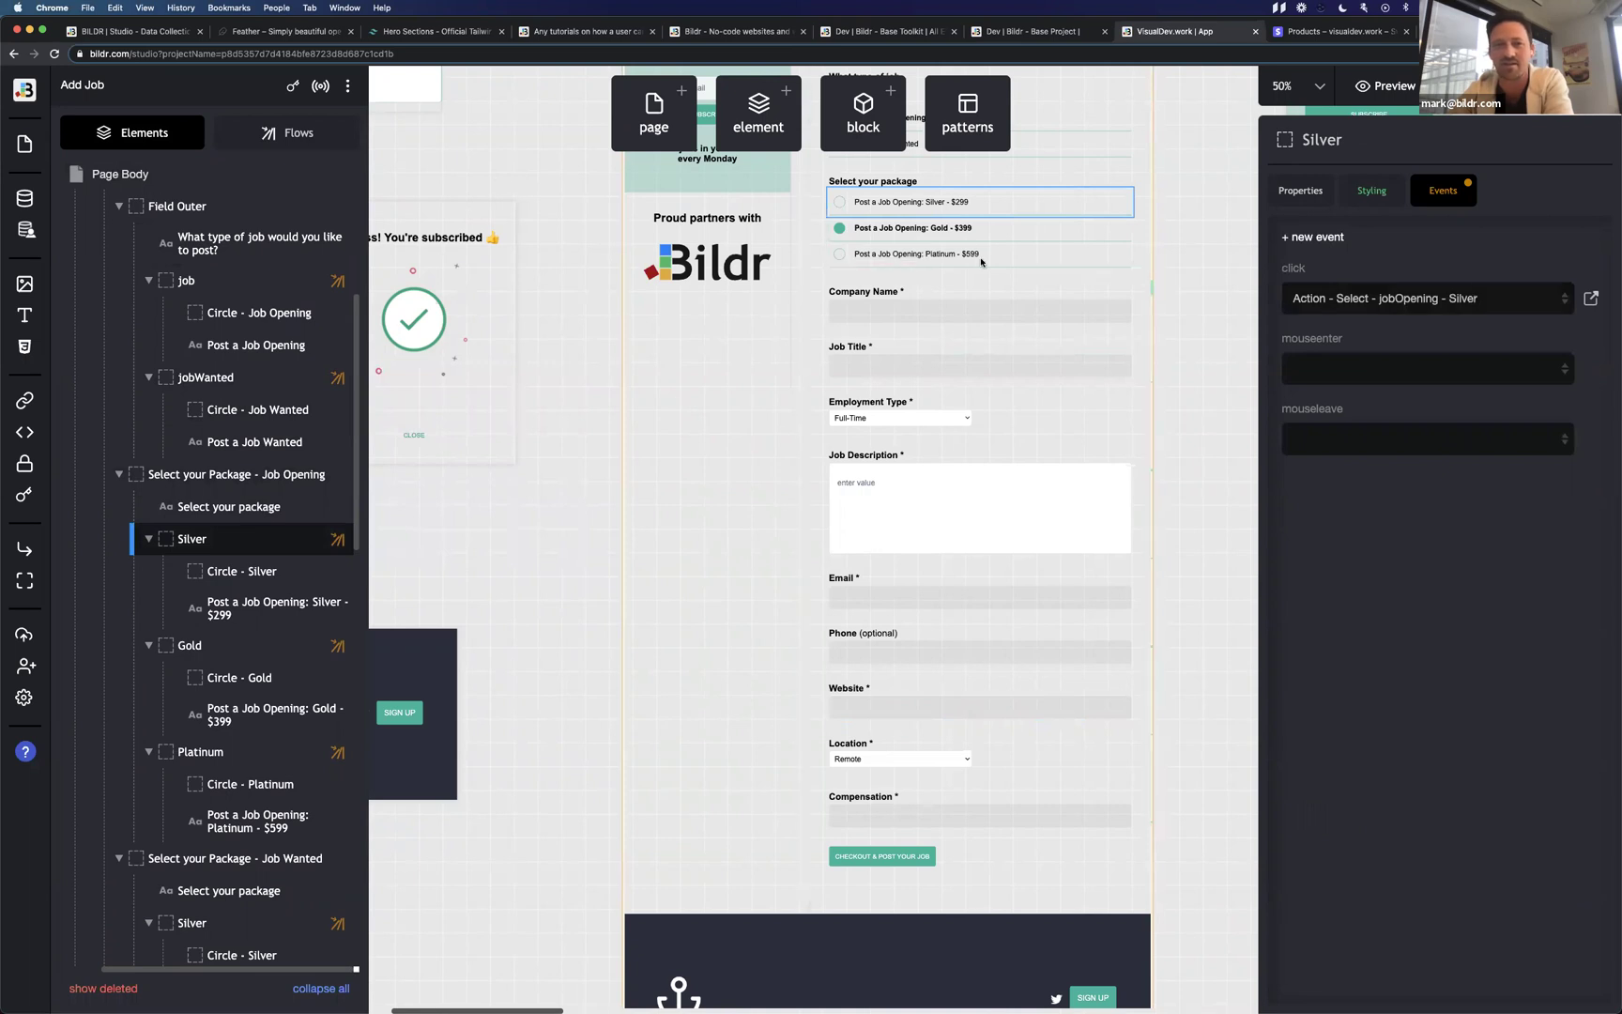
click(300, 137)
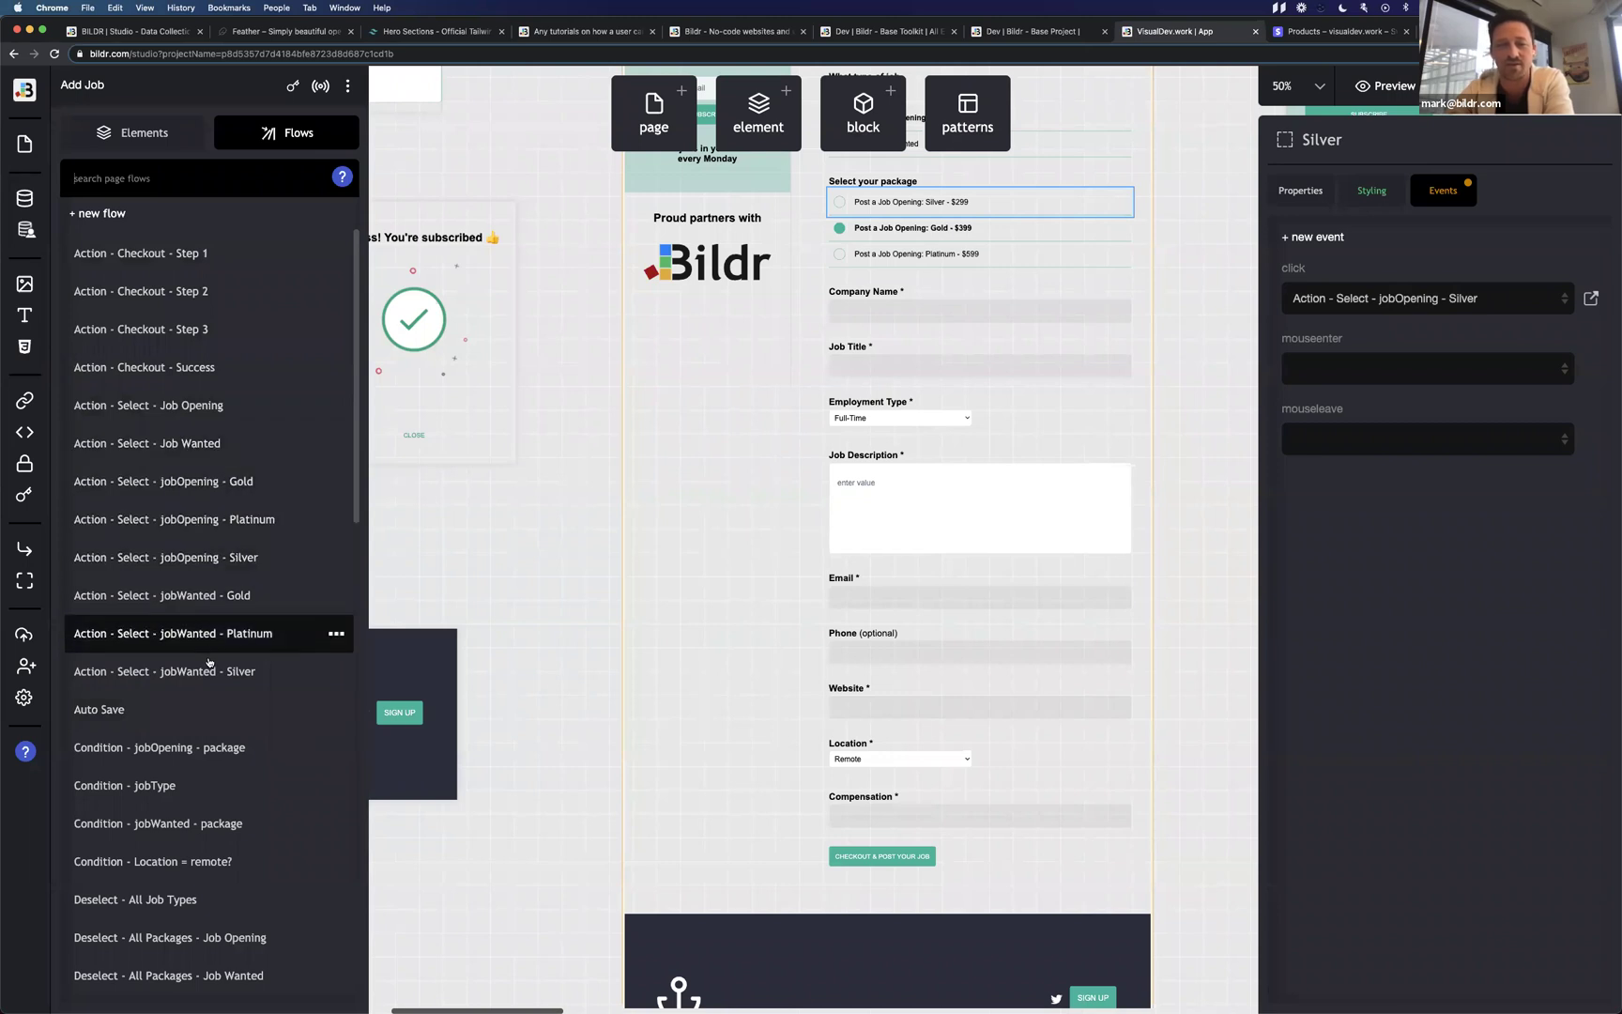
scroll(211, 669, down, 2)
scroll(211, 669, down, 4)
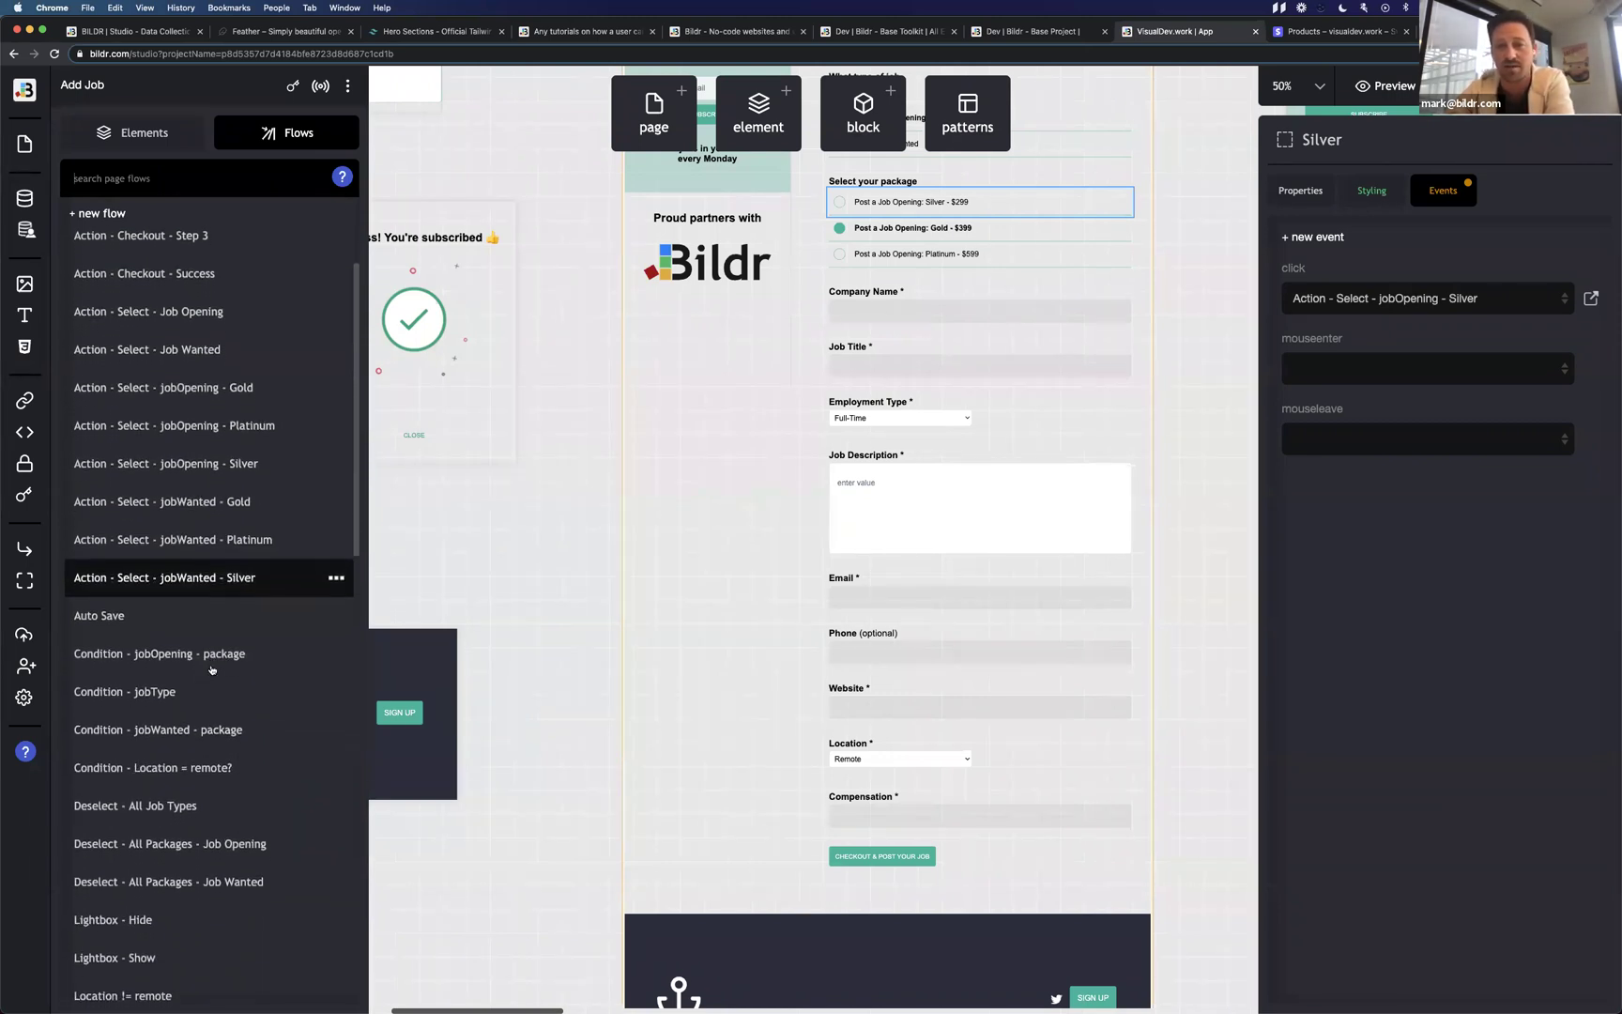
scroll(211, 669, down, 3)
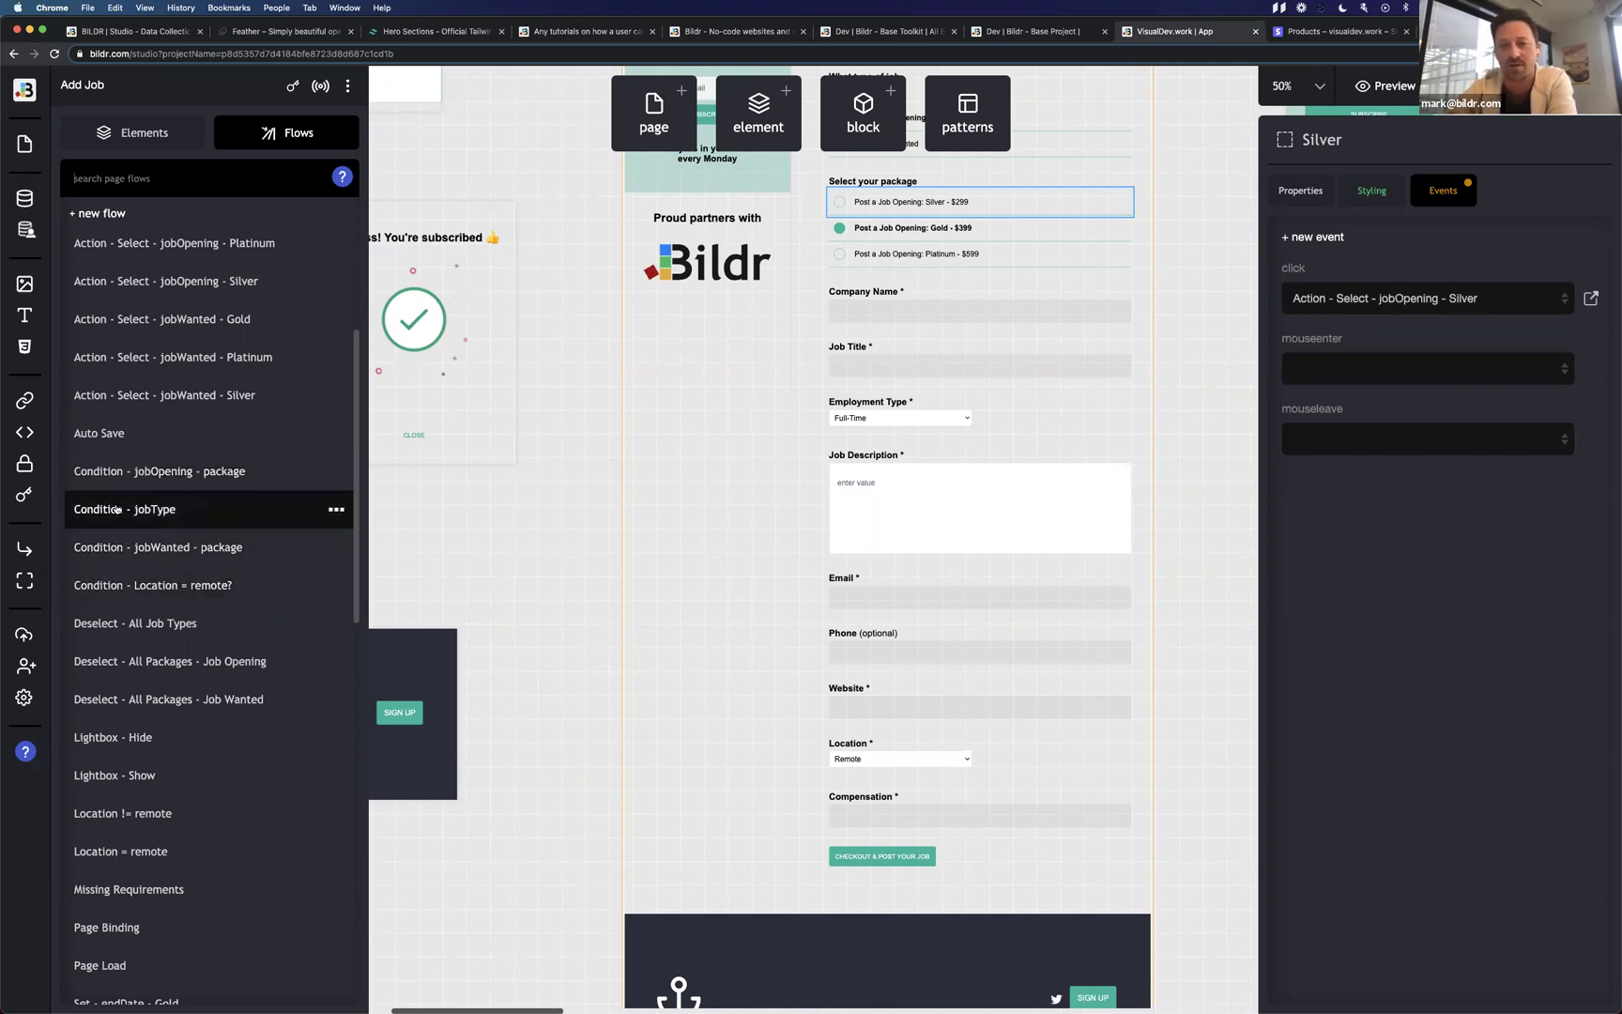
scroll(165, 610, down, 5)
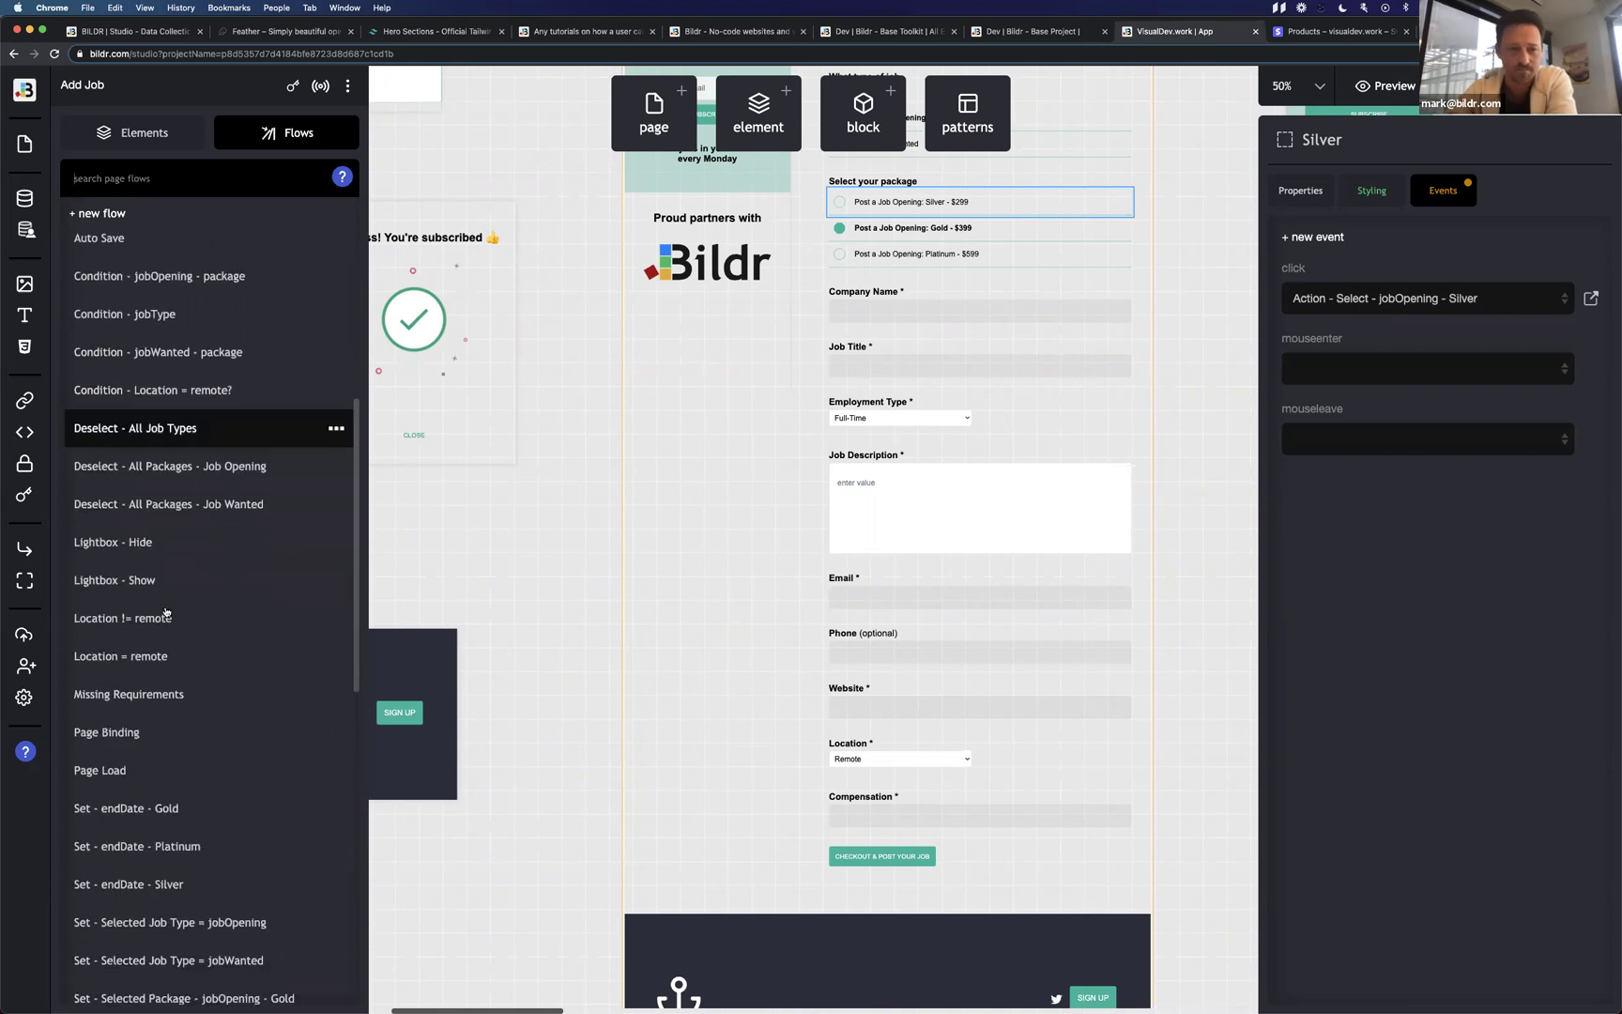
scroll(143, 643, down, 3)
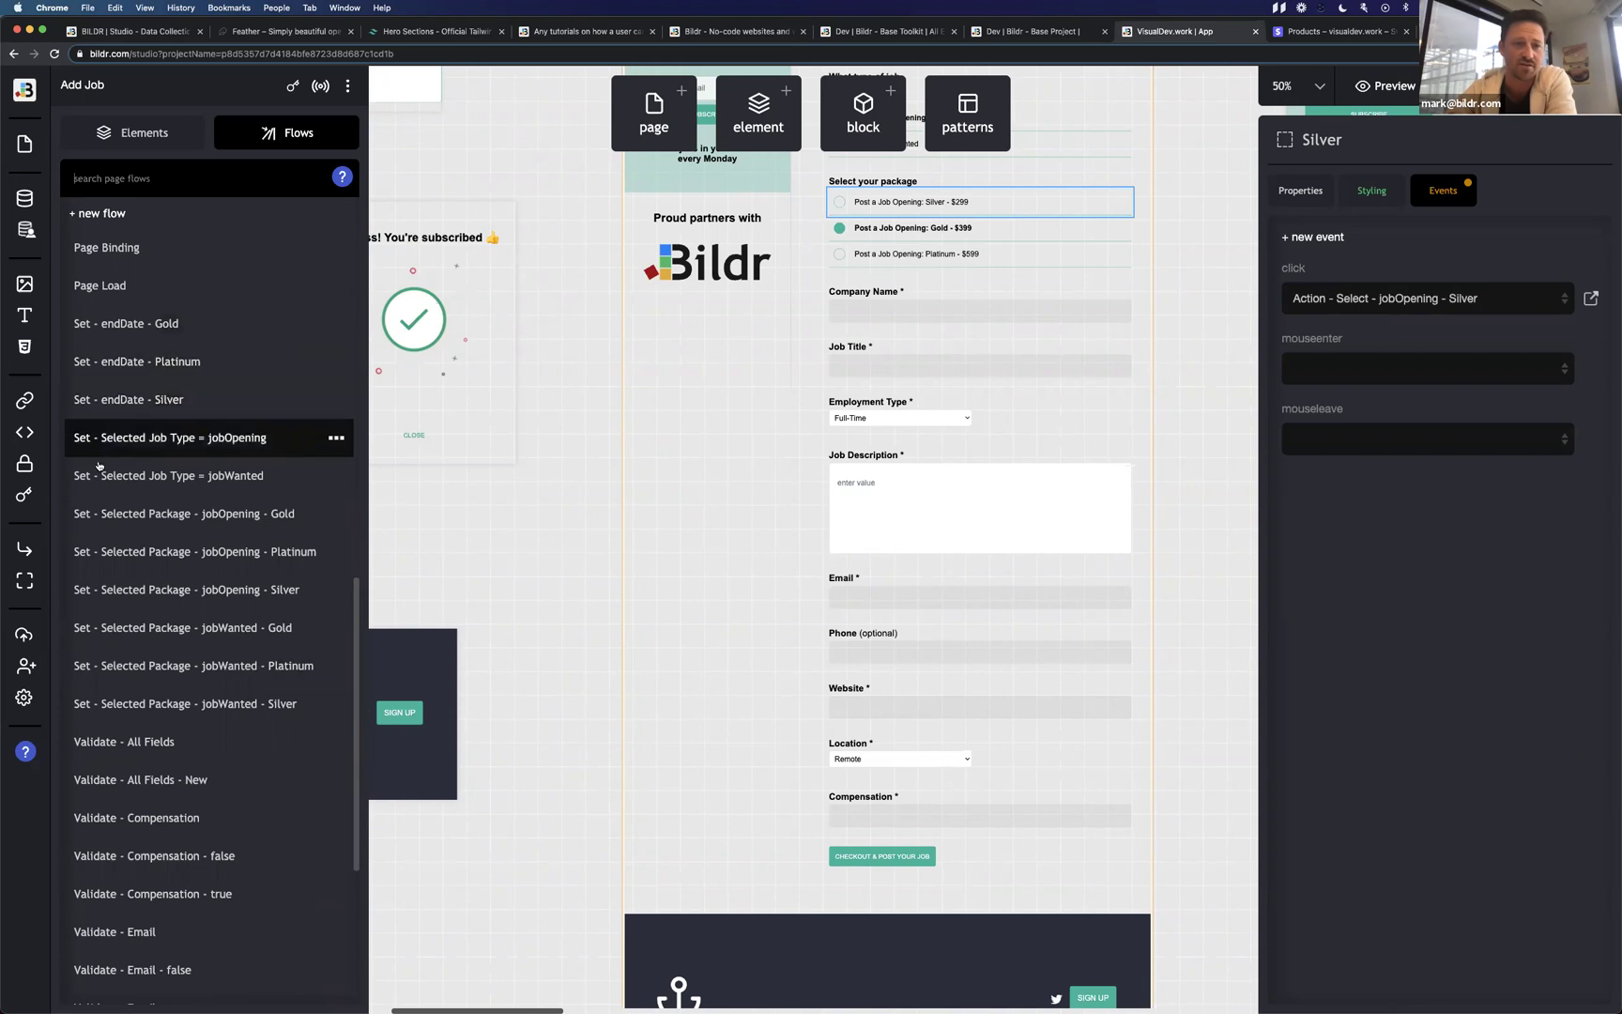
scroll(90, 664, down, 3)
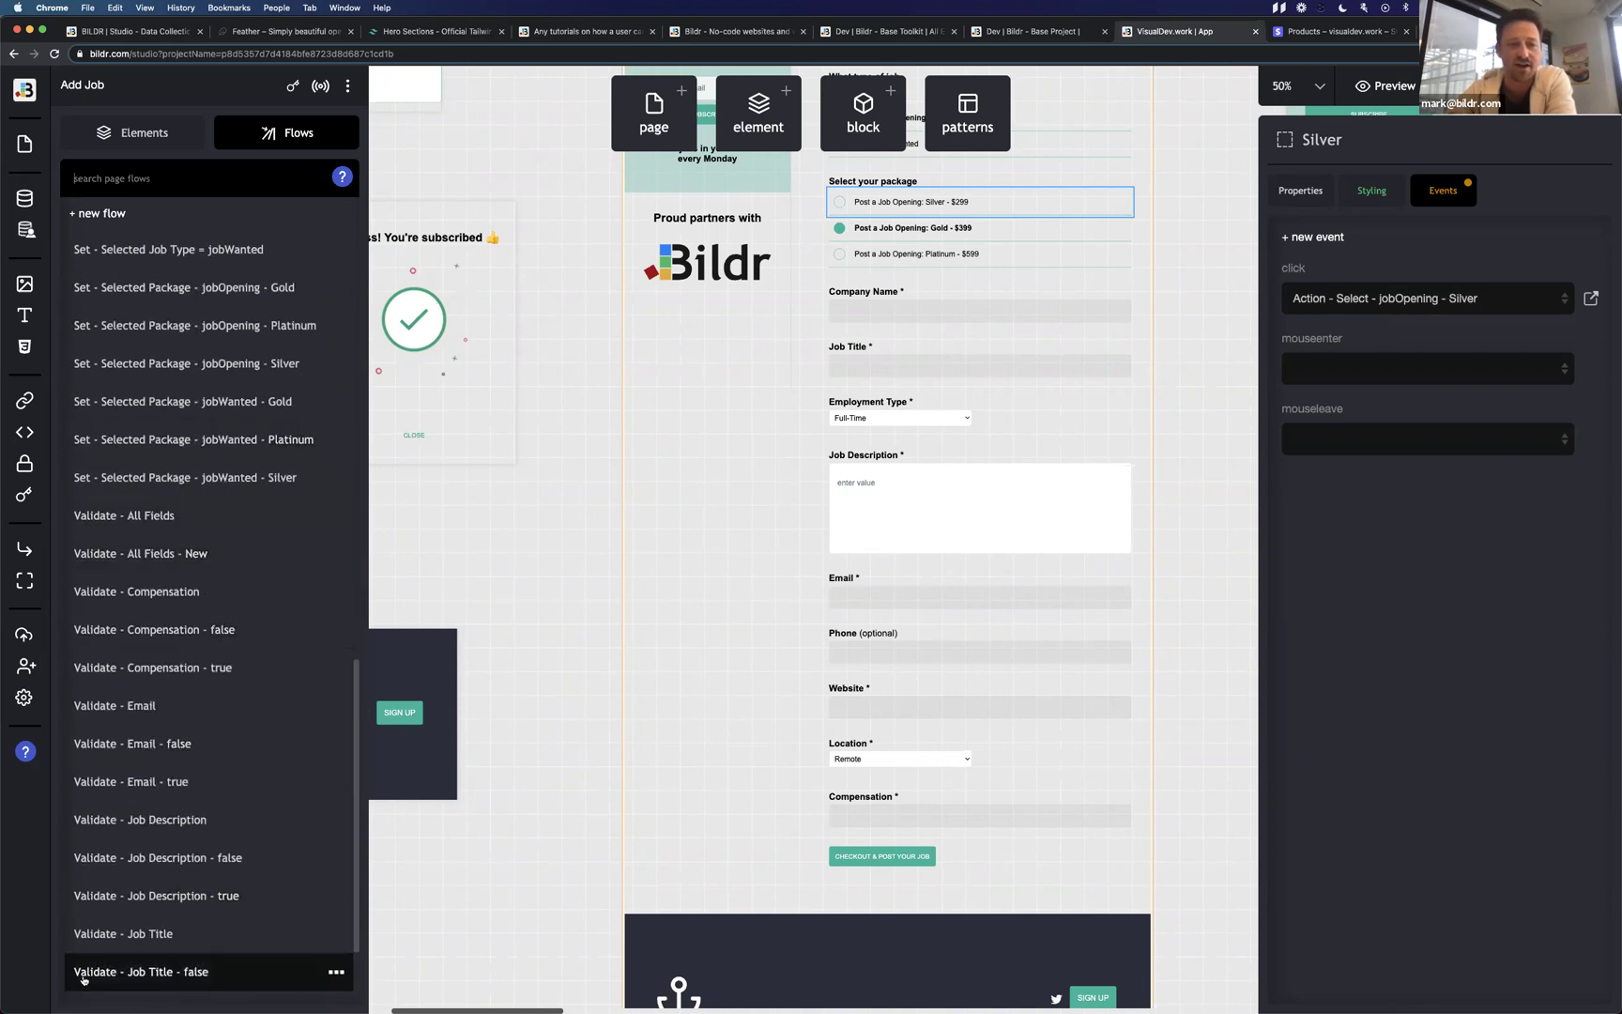
scroll(96, 573, down, 2)
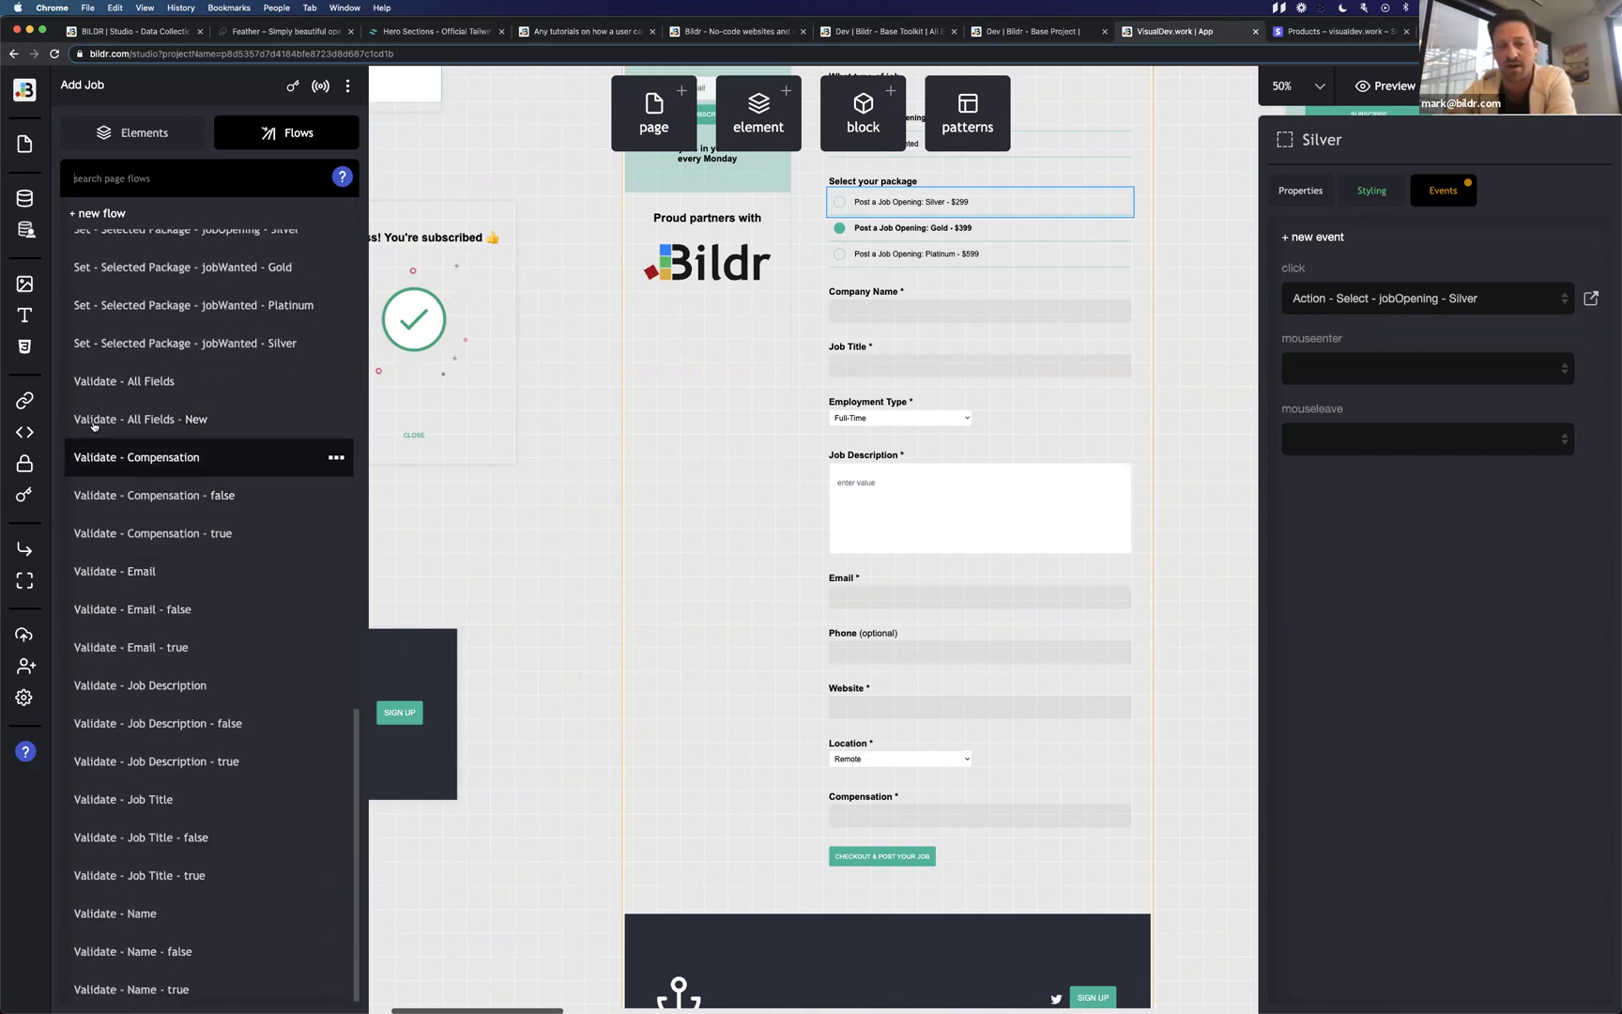
scroll(117, 689, down, 2)
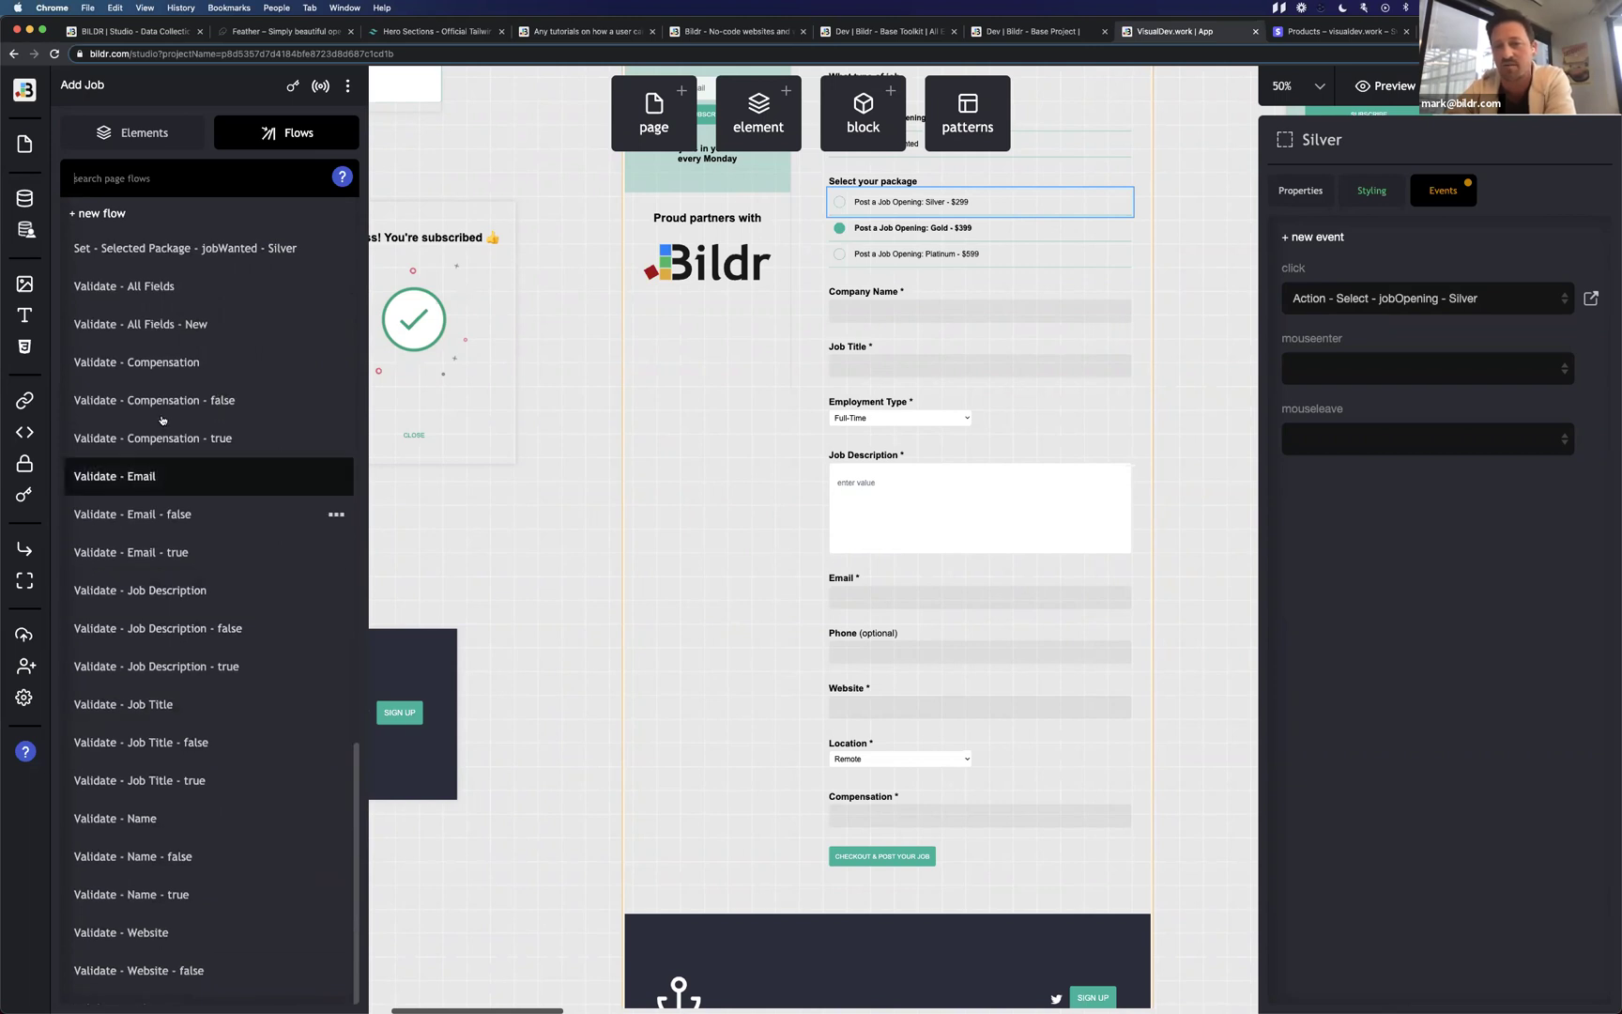
scroll(117, 564, up, 10)
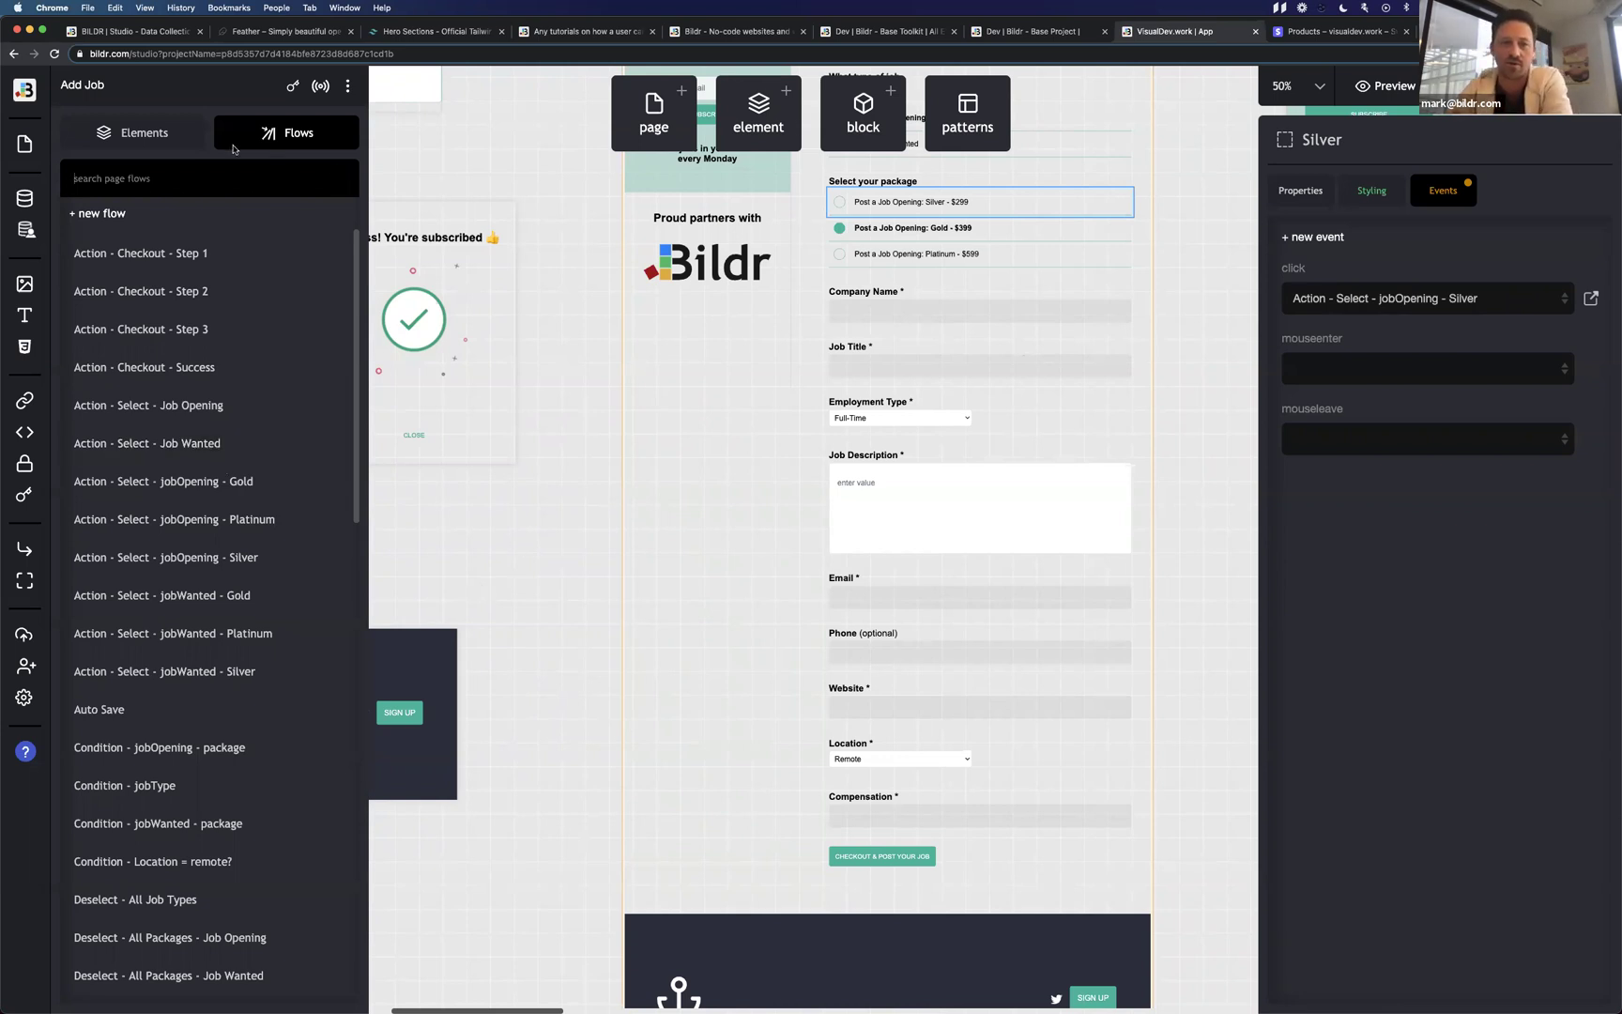
On the Home page, select the search container and the Job Openings checkbox to see its events.
scroll(698, 462, up, 10)
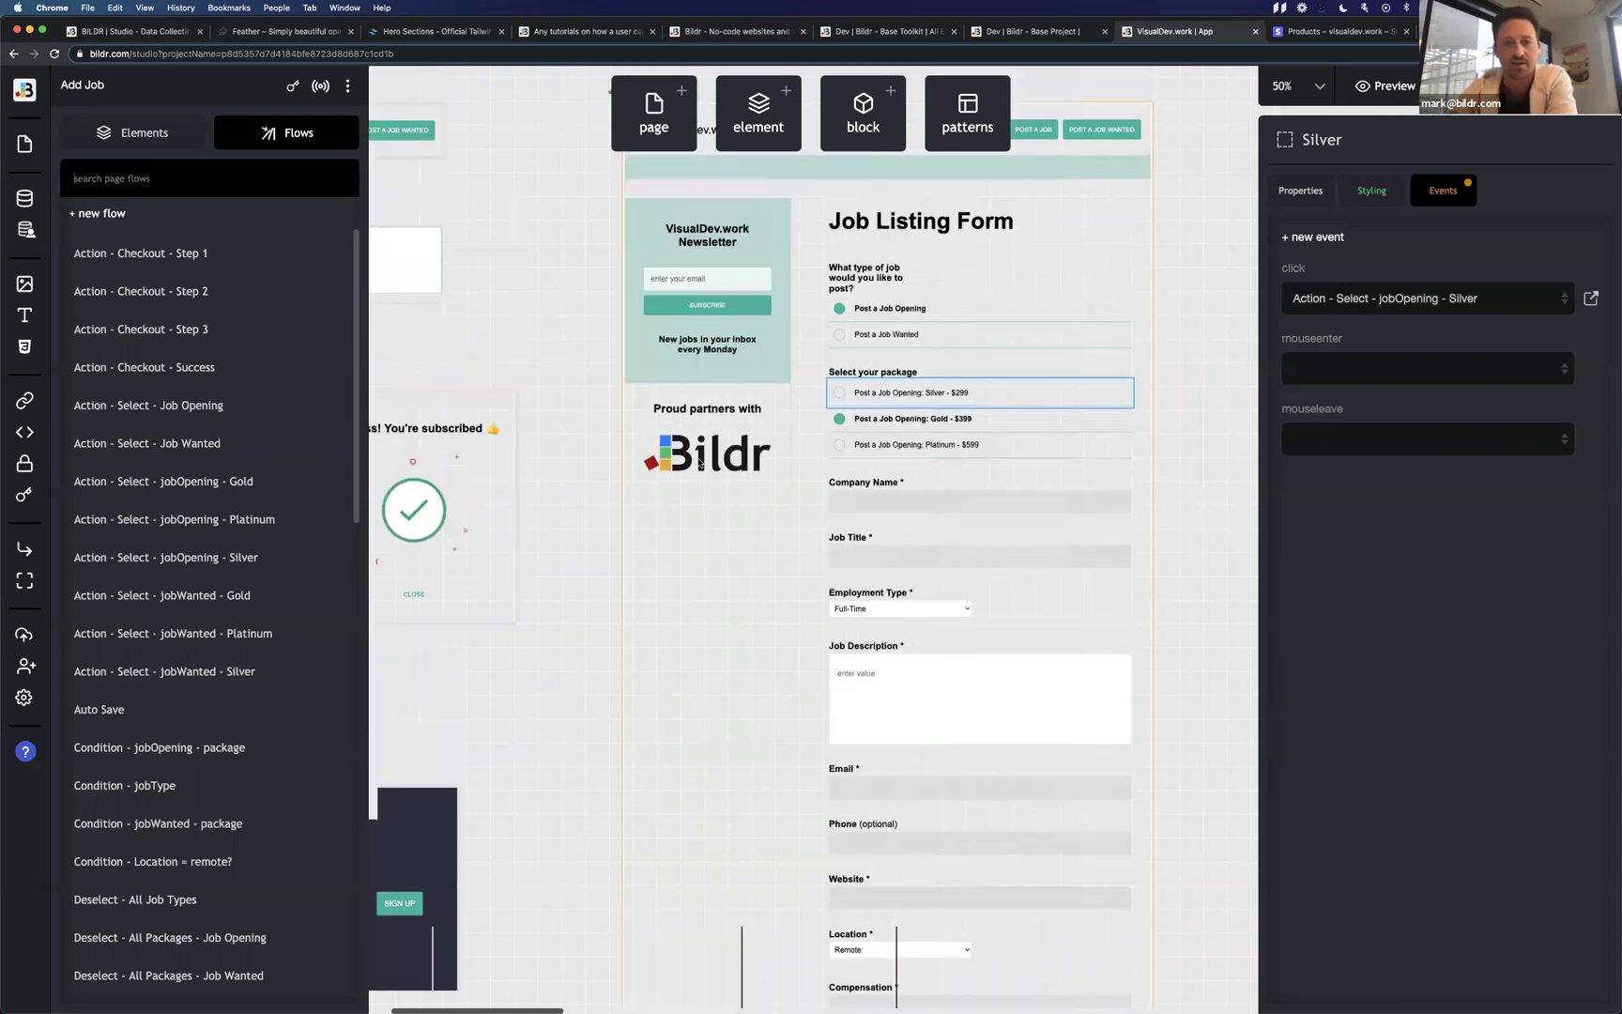
scroll(699, 460, down, 1)
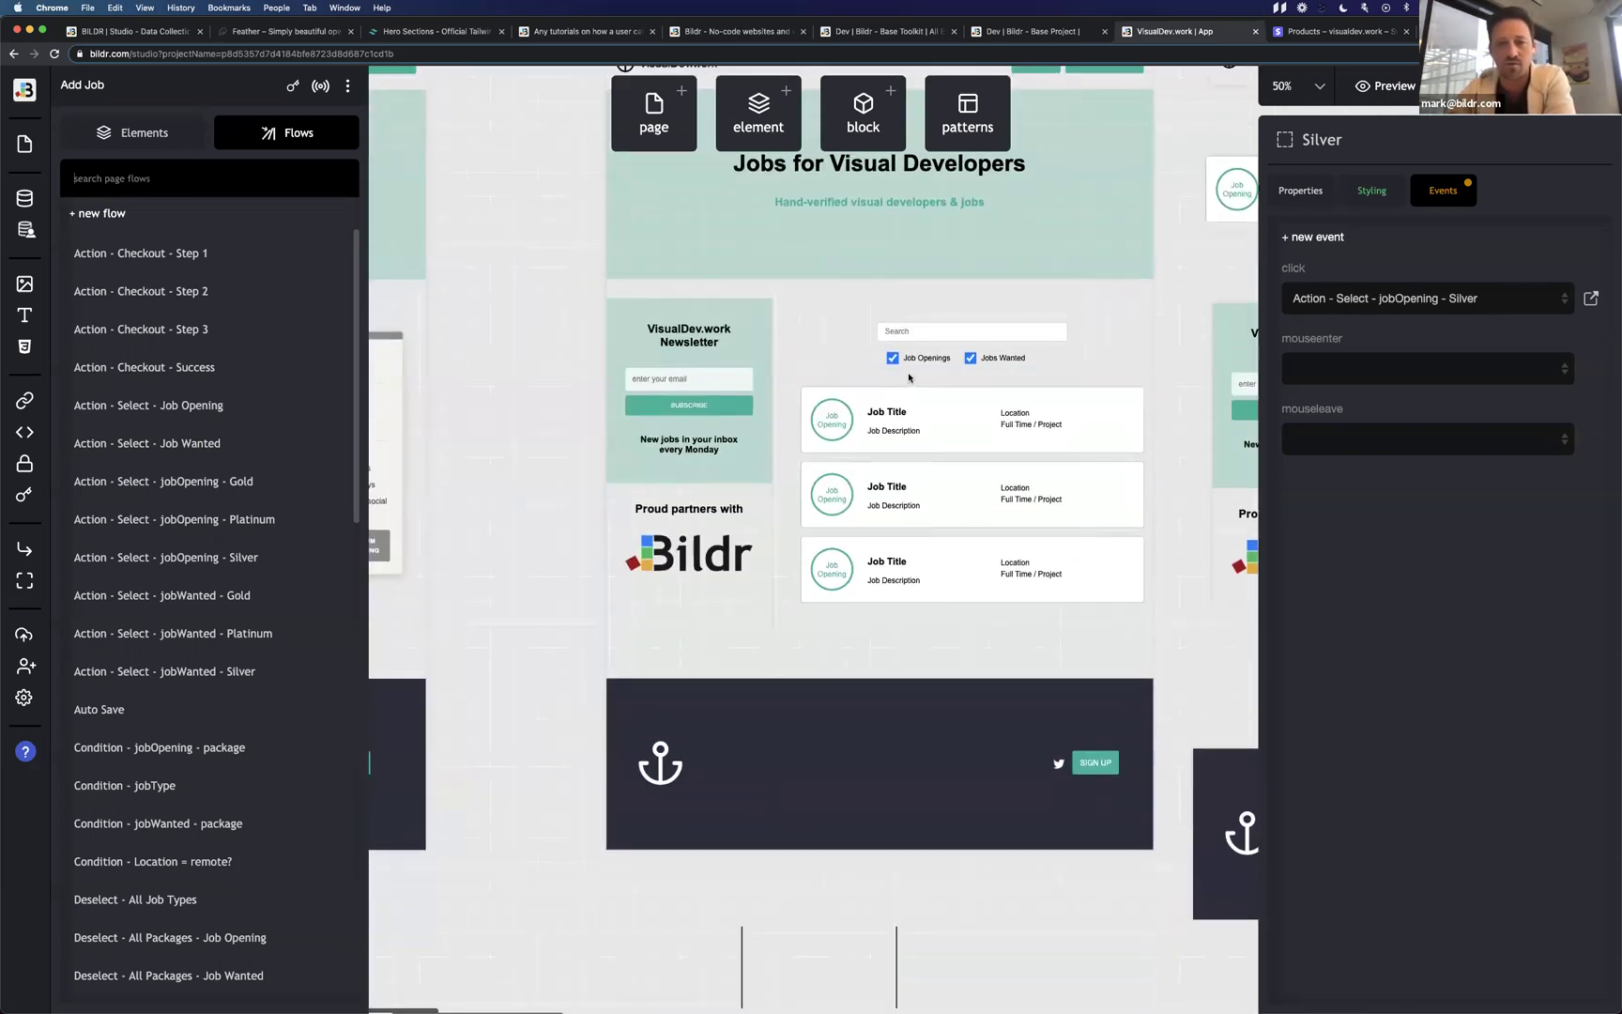
click(906, 375)
click(179, 140)
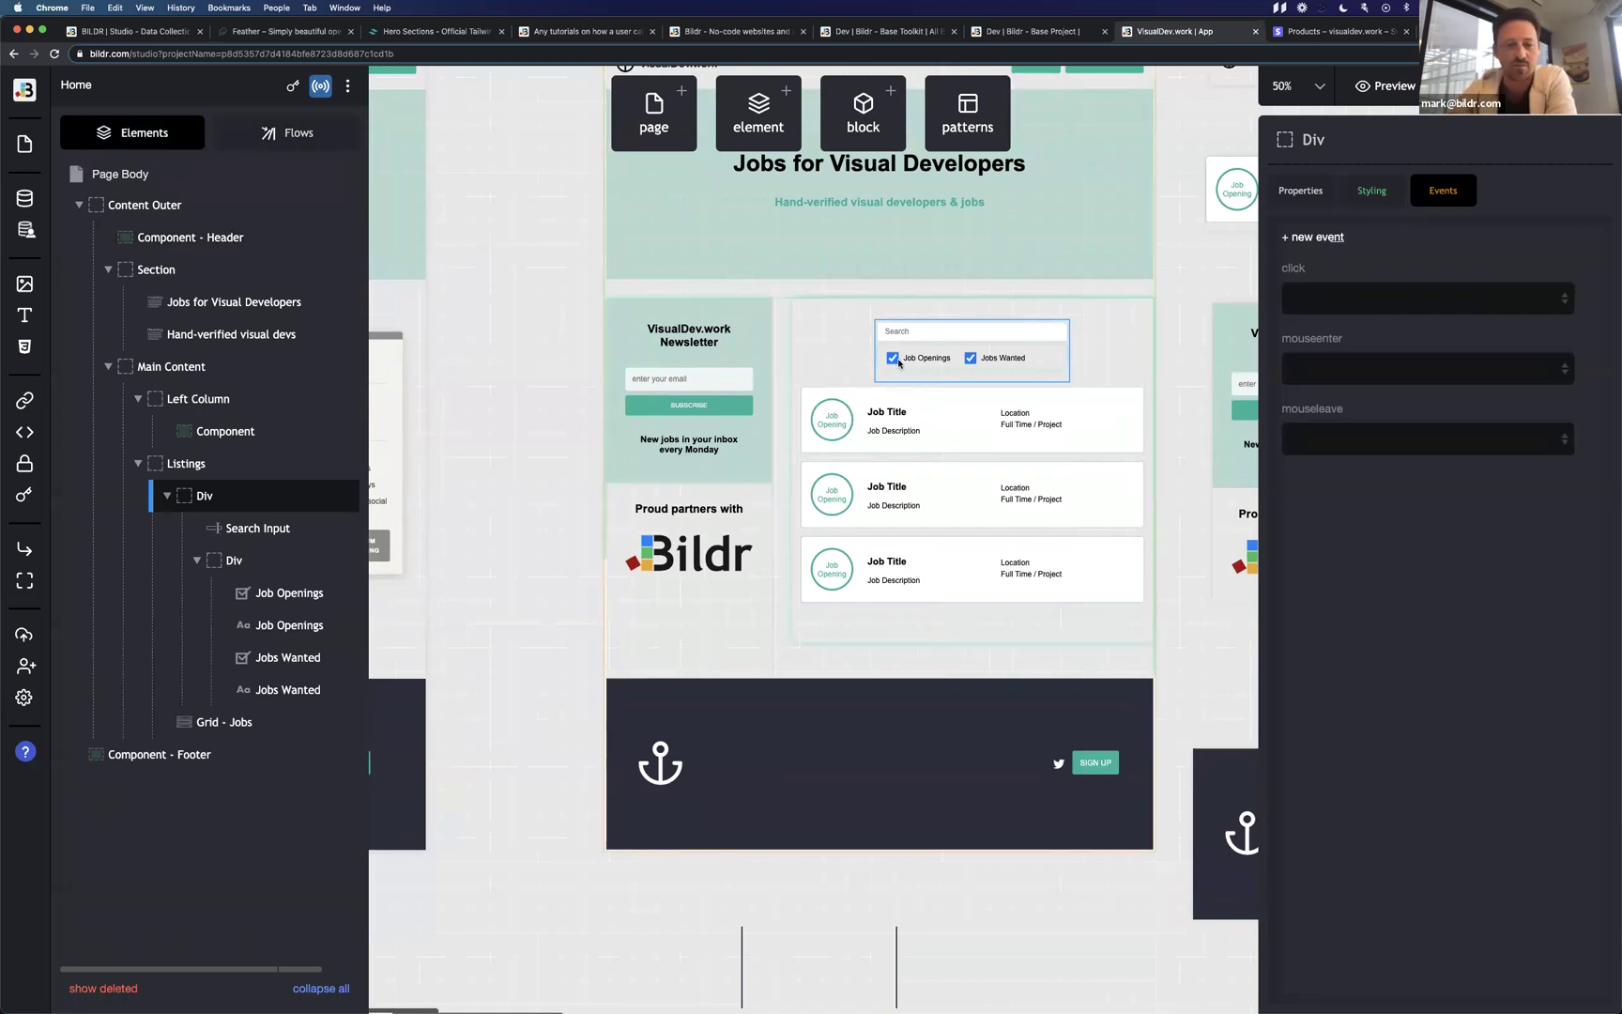
click(893, 364)
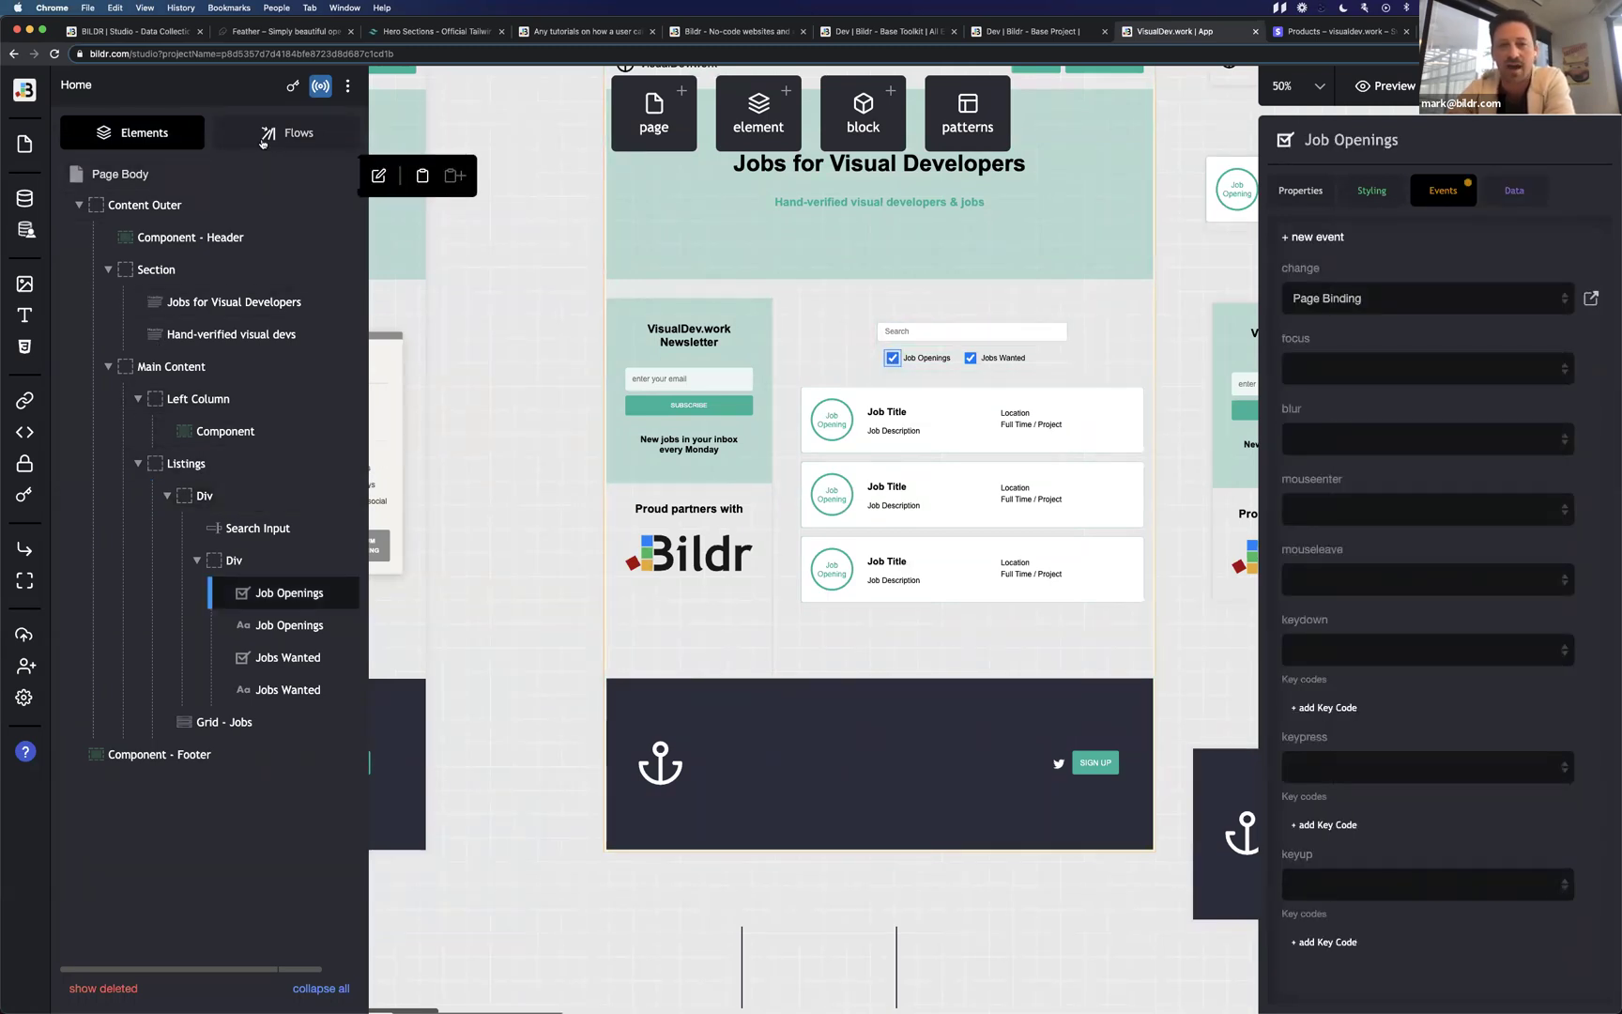
Select Grid - Jobs and list the Home page's flows, including Search Jobs and Page Binding.
click(291, 132)
click(941, 453)
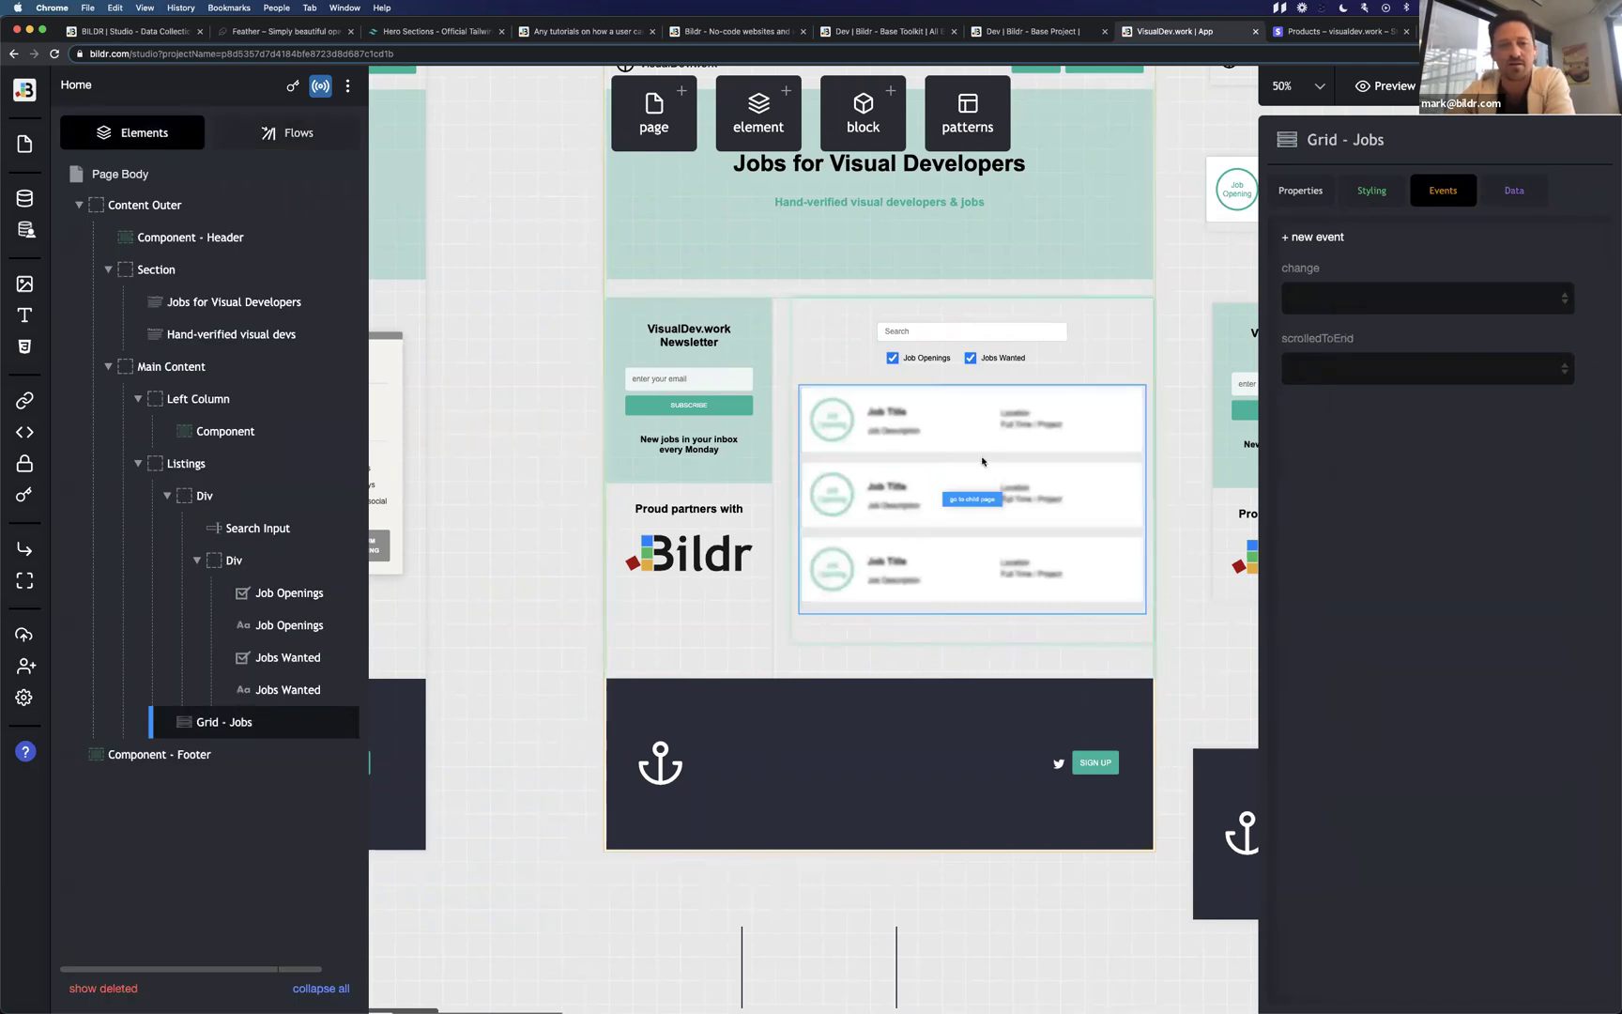
mouse_move(239, 717)
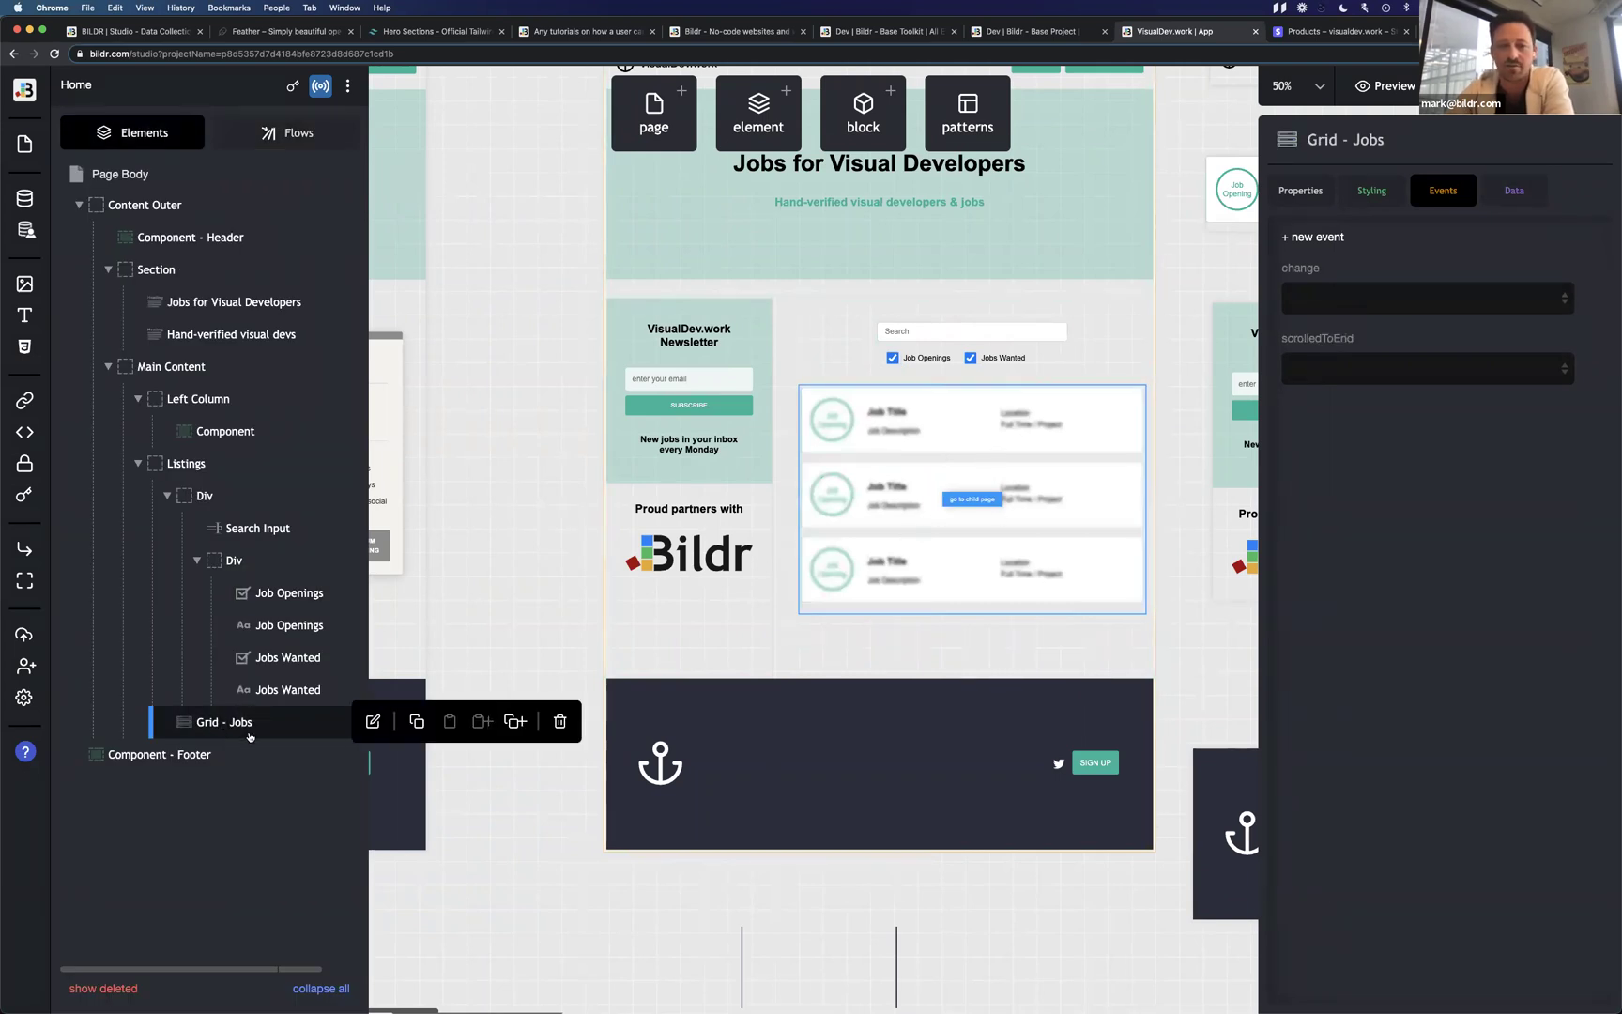
click(291, 132)
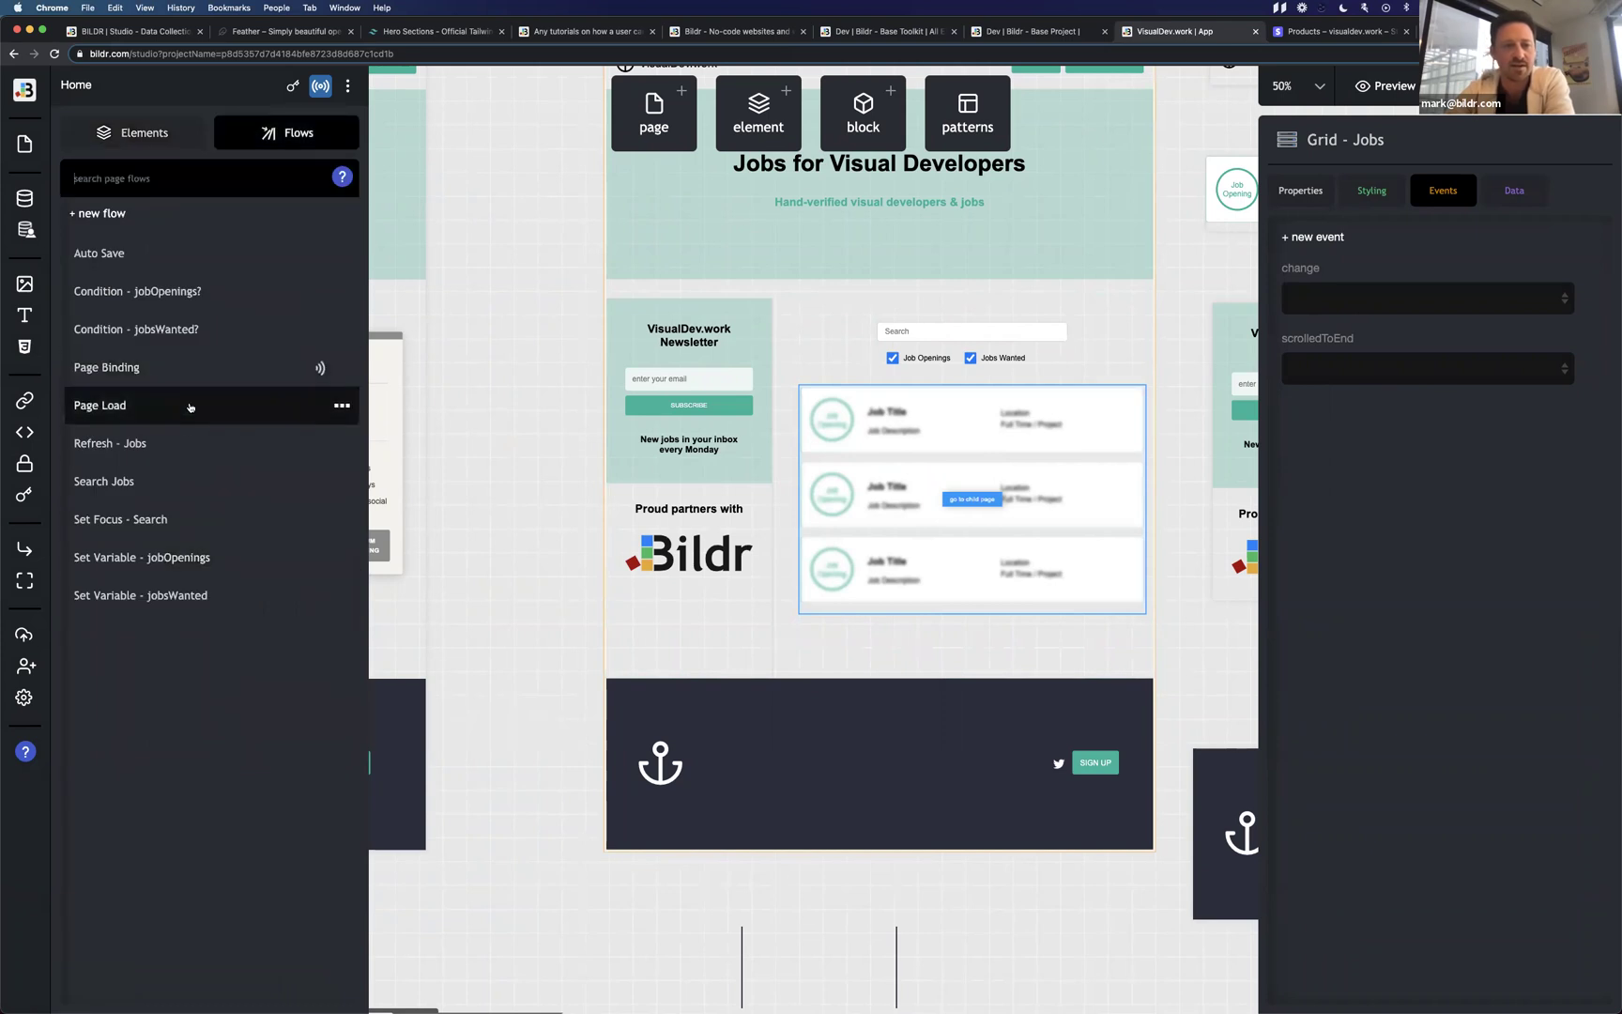
Trace Page Load through Page Binding and Condition - jobOpenings? to Set Variable - jobOpenings, then open Patterns.
click(189, 406)
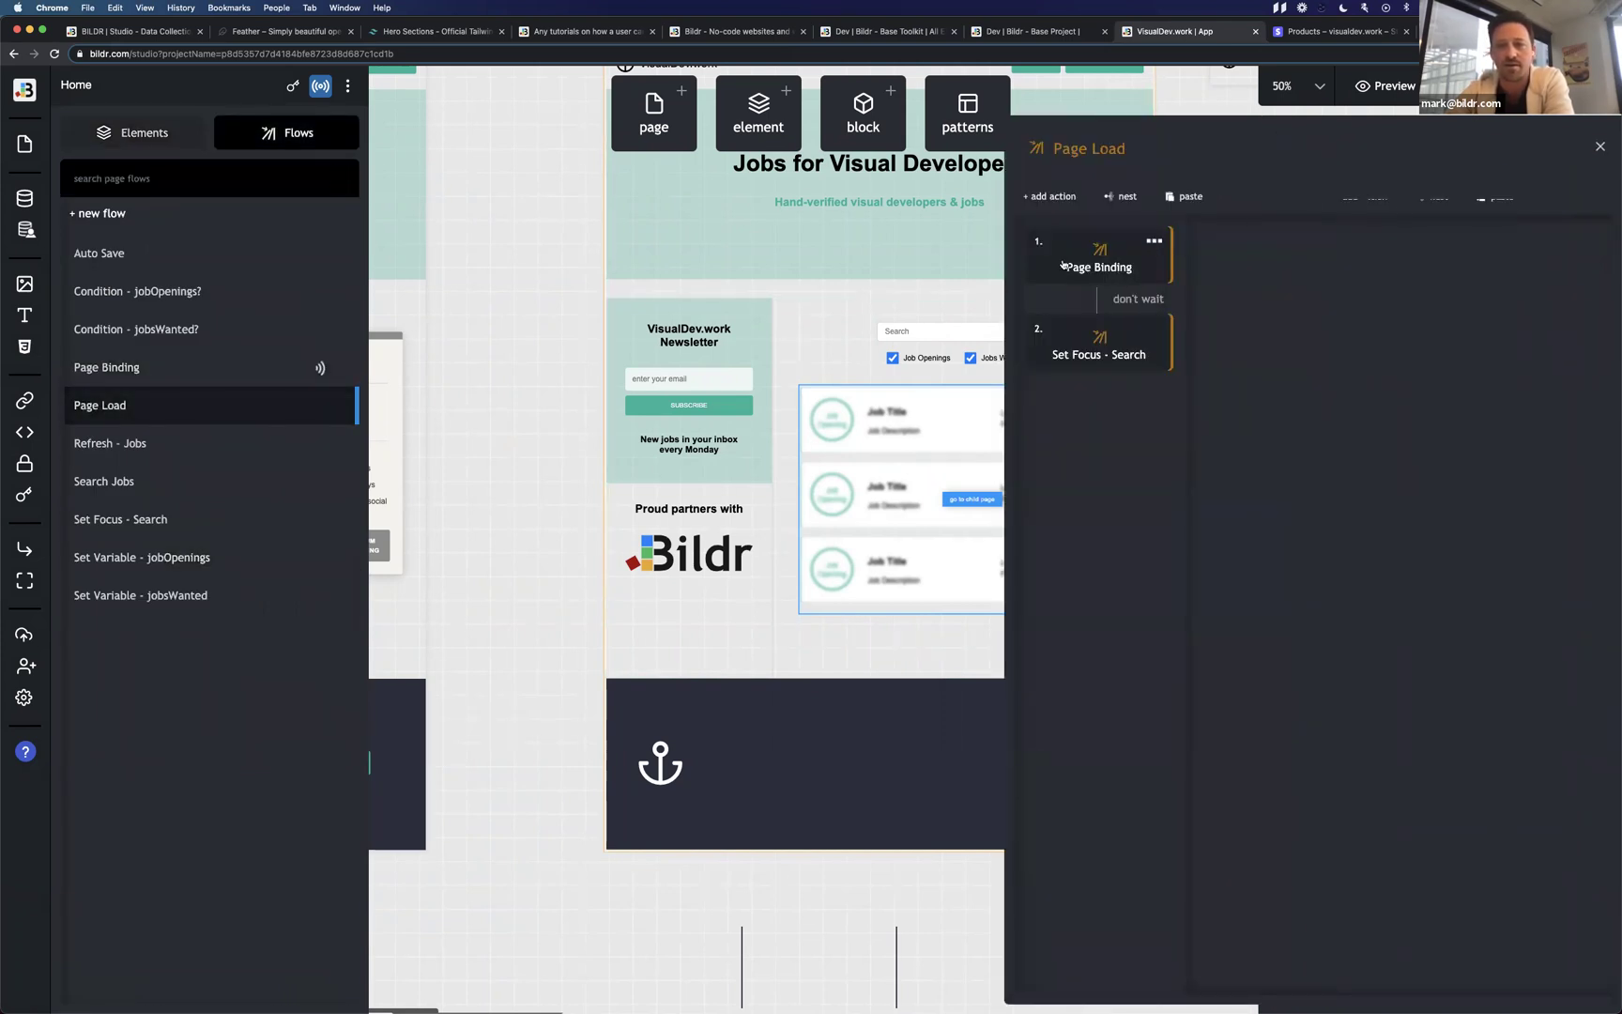
click(1063, 265)
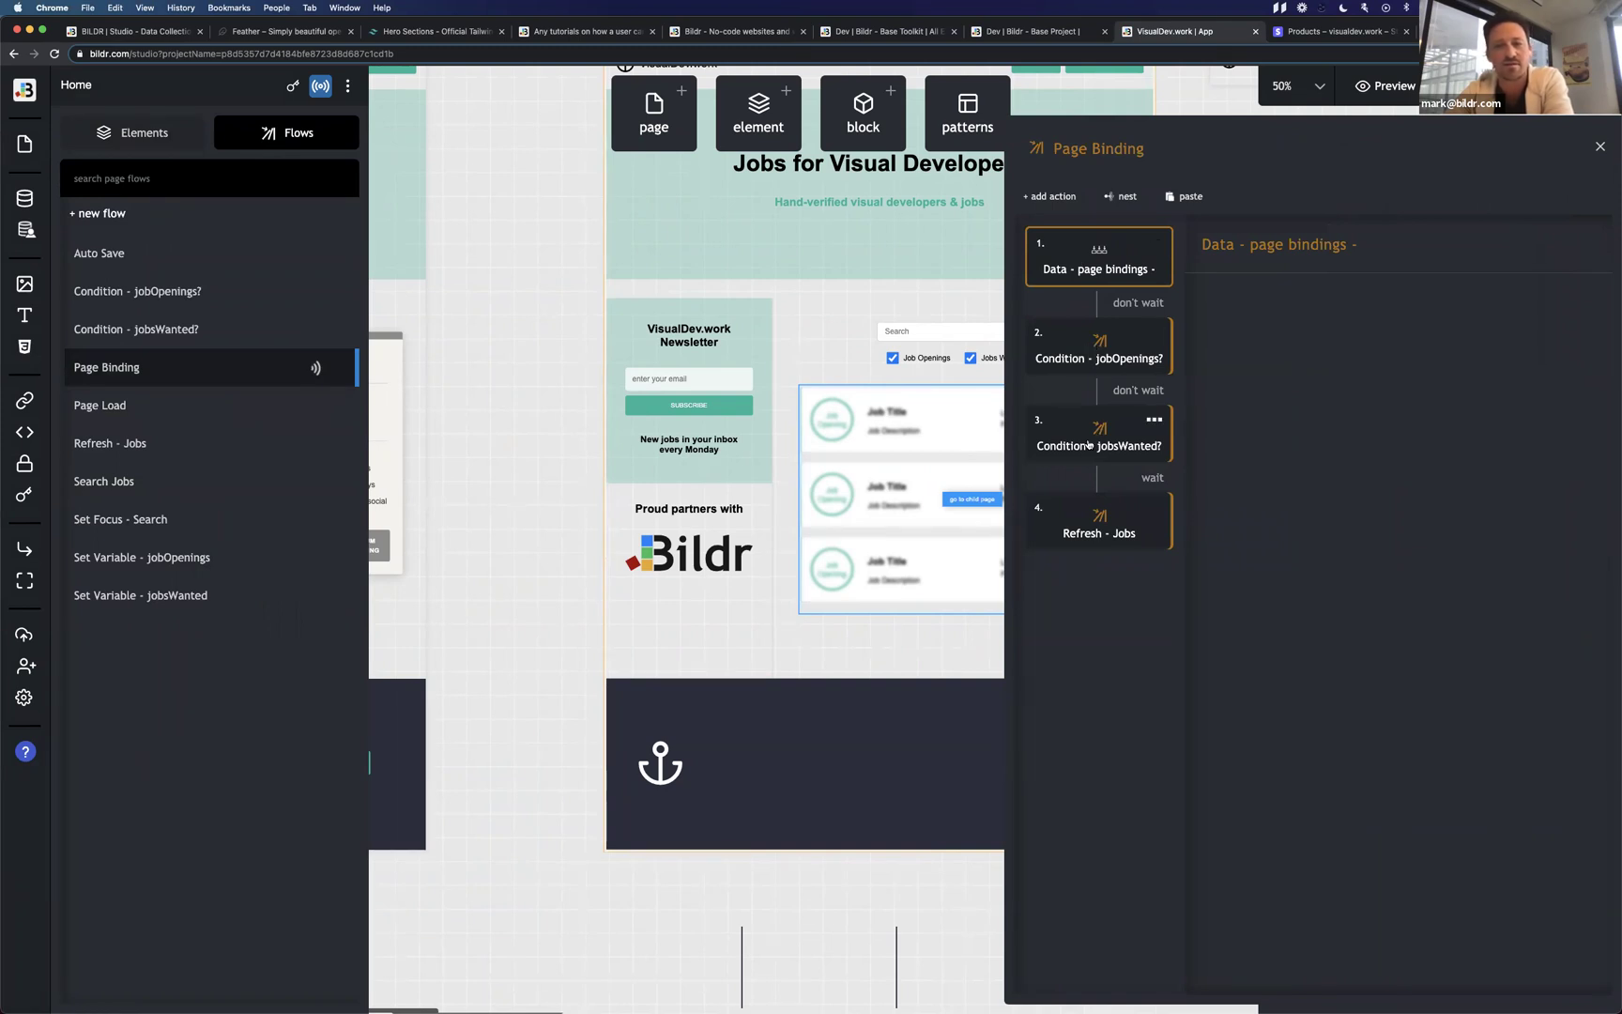
click(1091, 360)
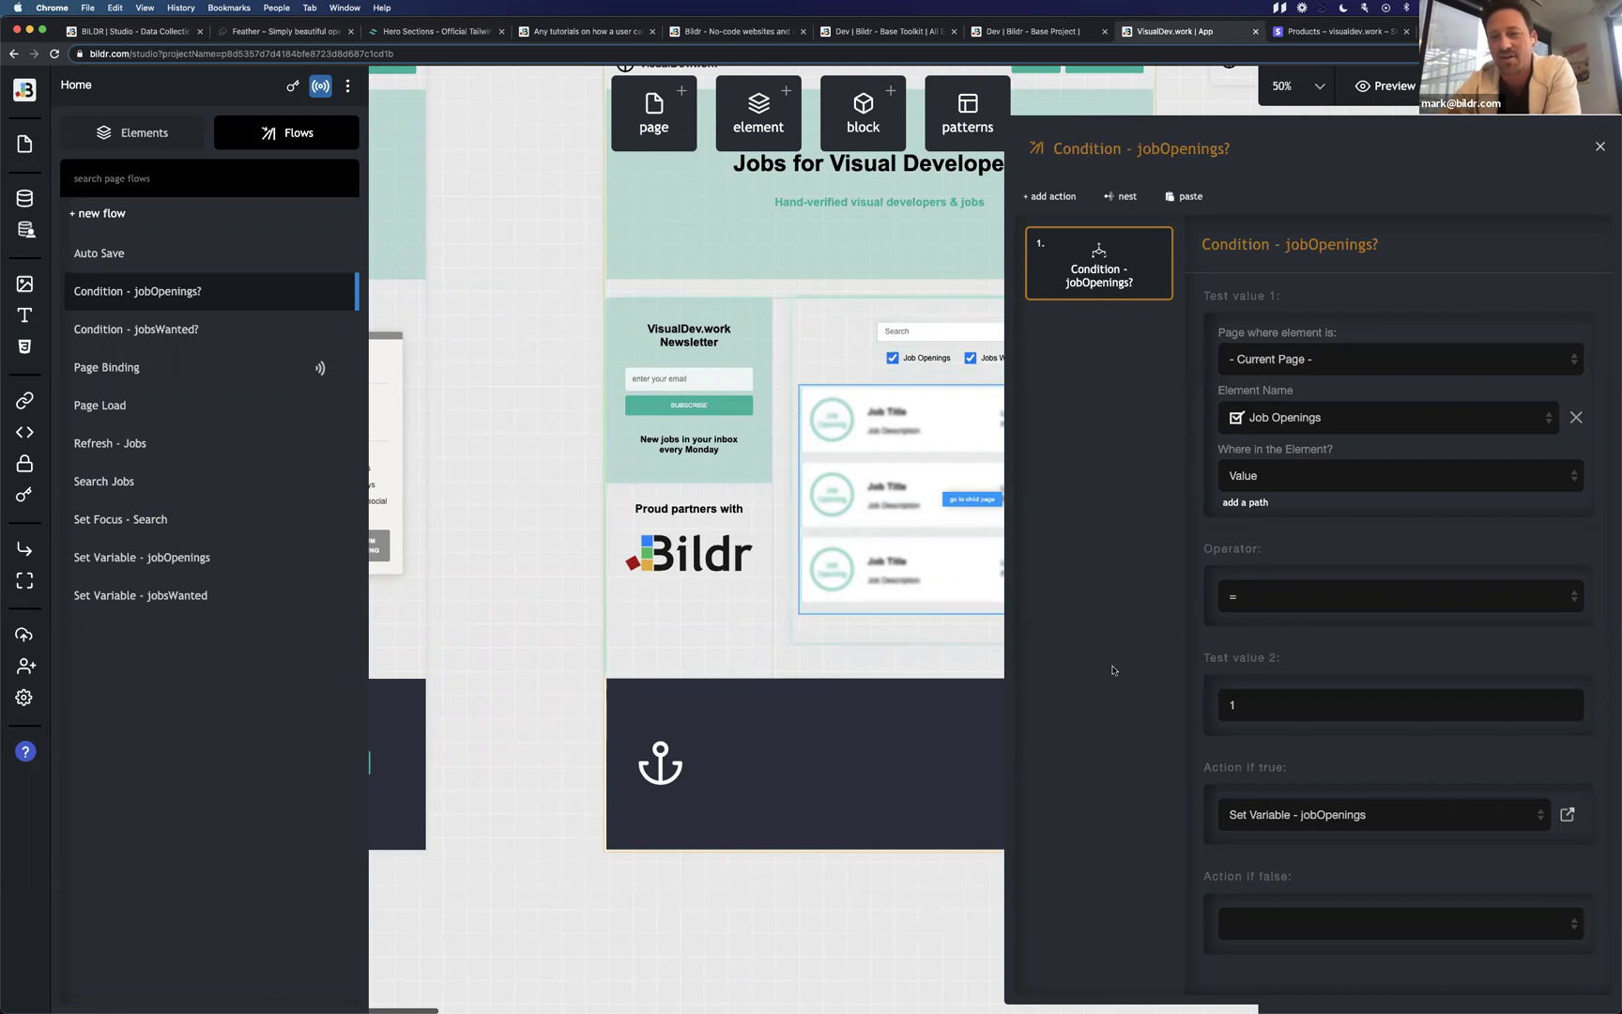
click(1567, 813)
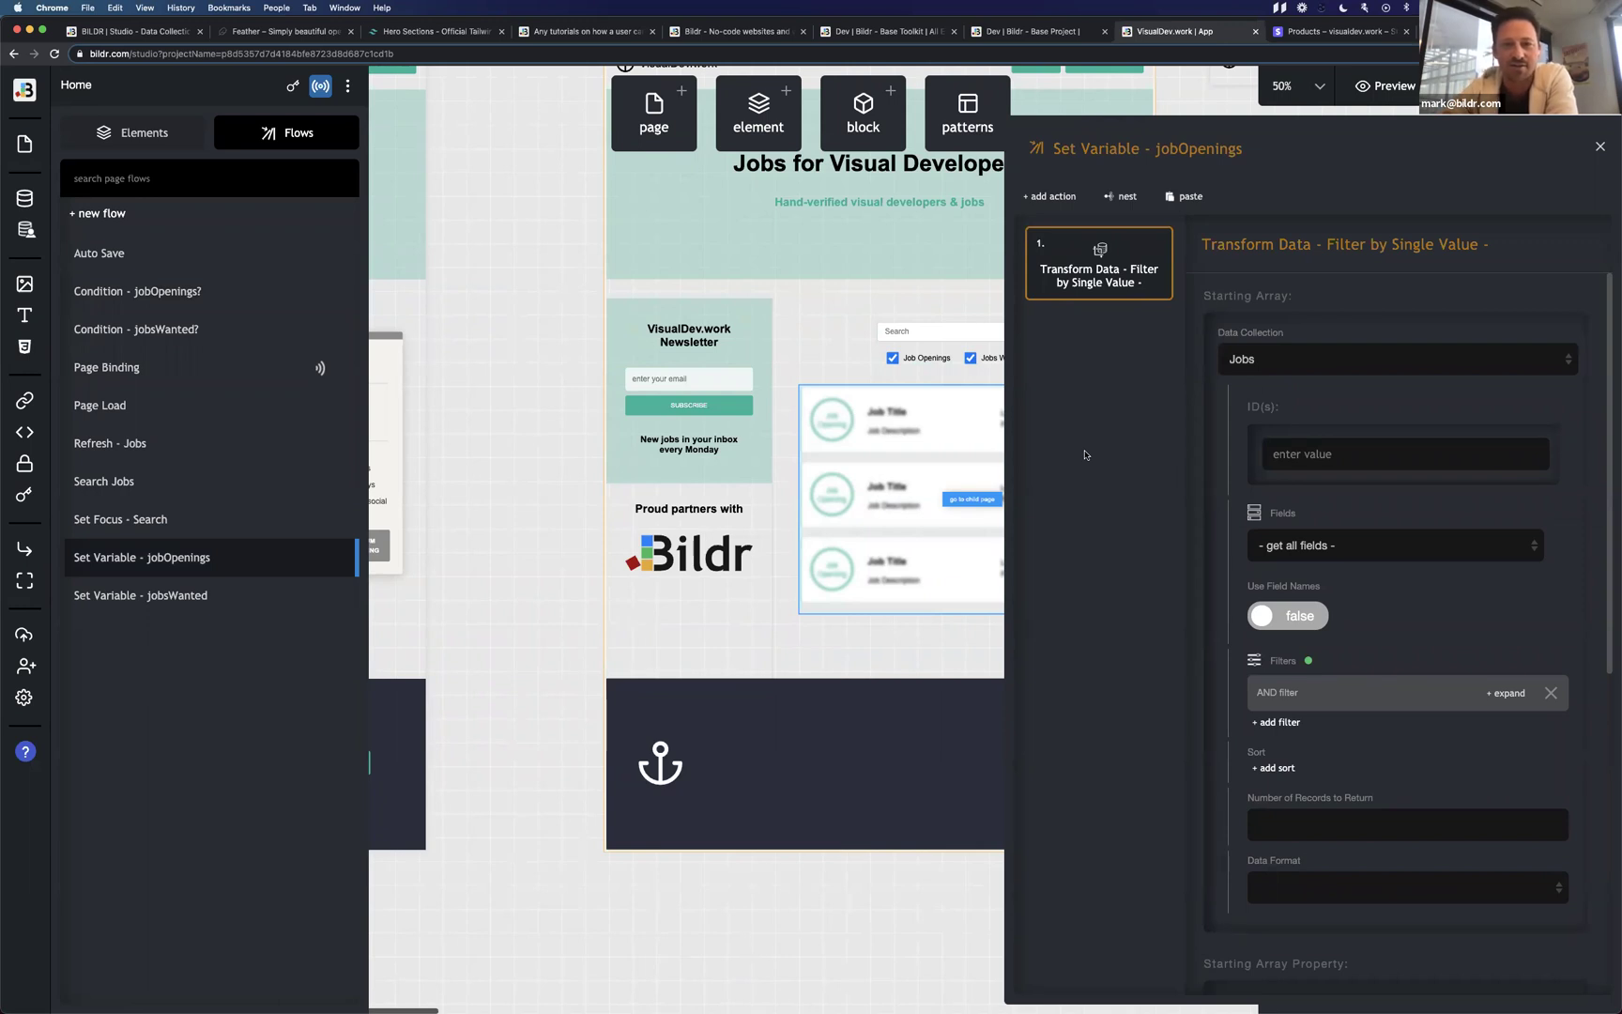
click(969, 120)
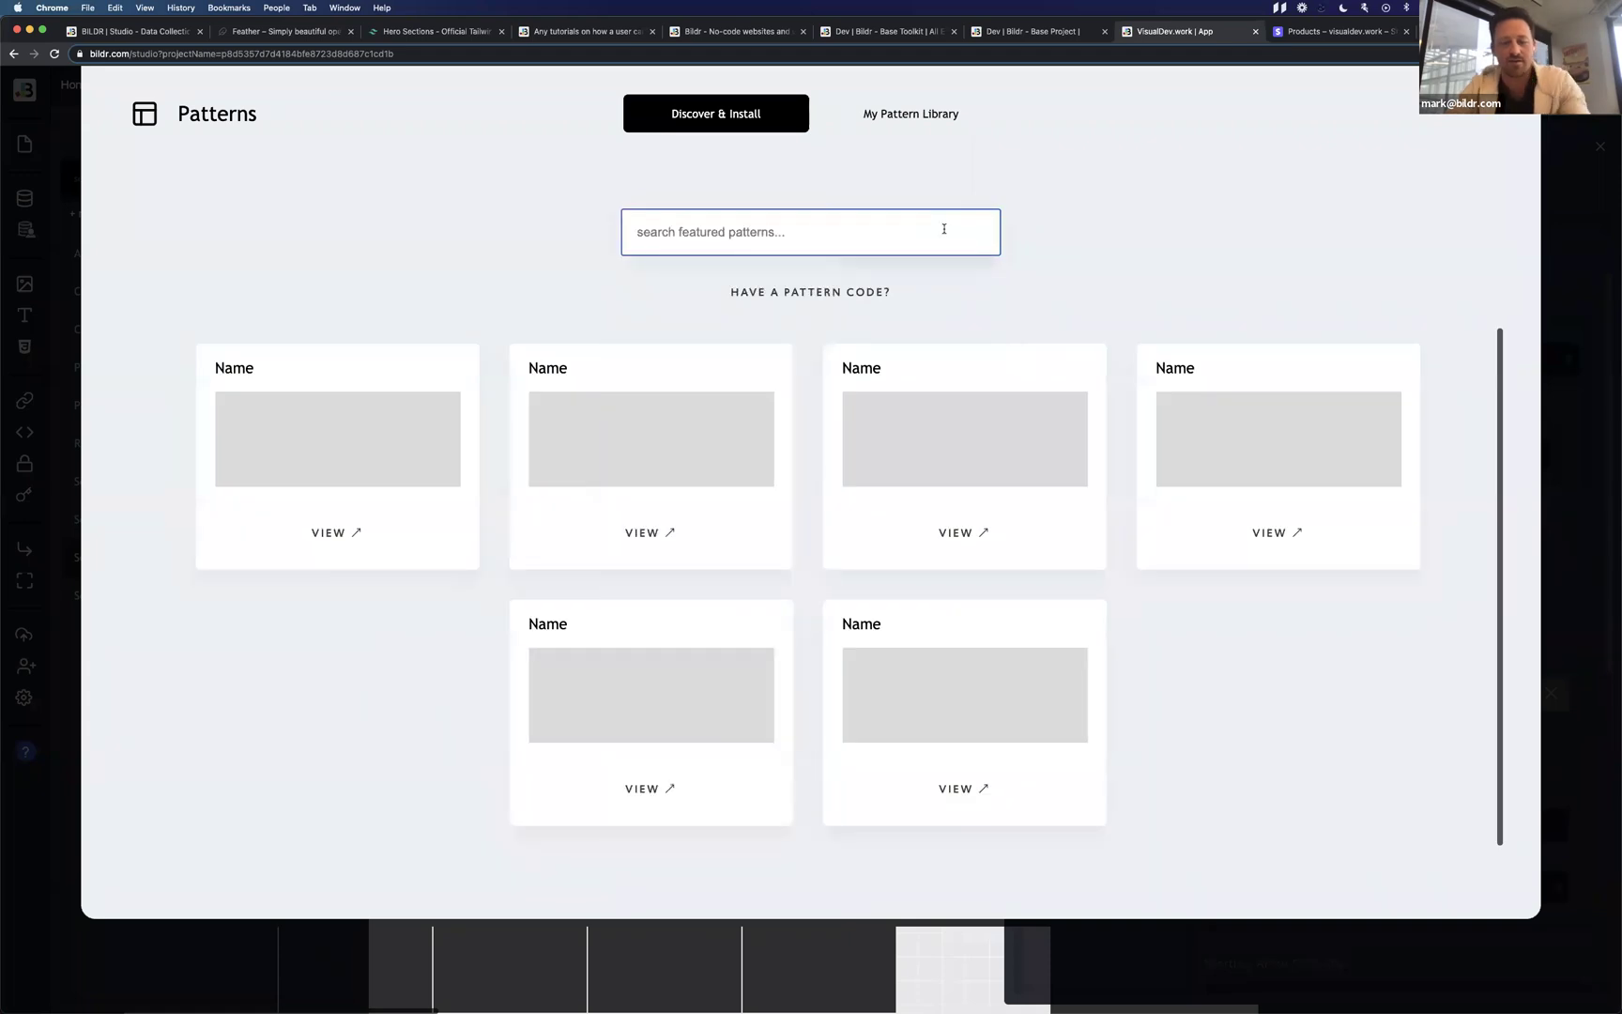
Search the pattern library for 'dat', then dismiss the Patterns dialog.
text(dat)
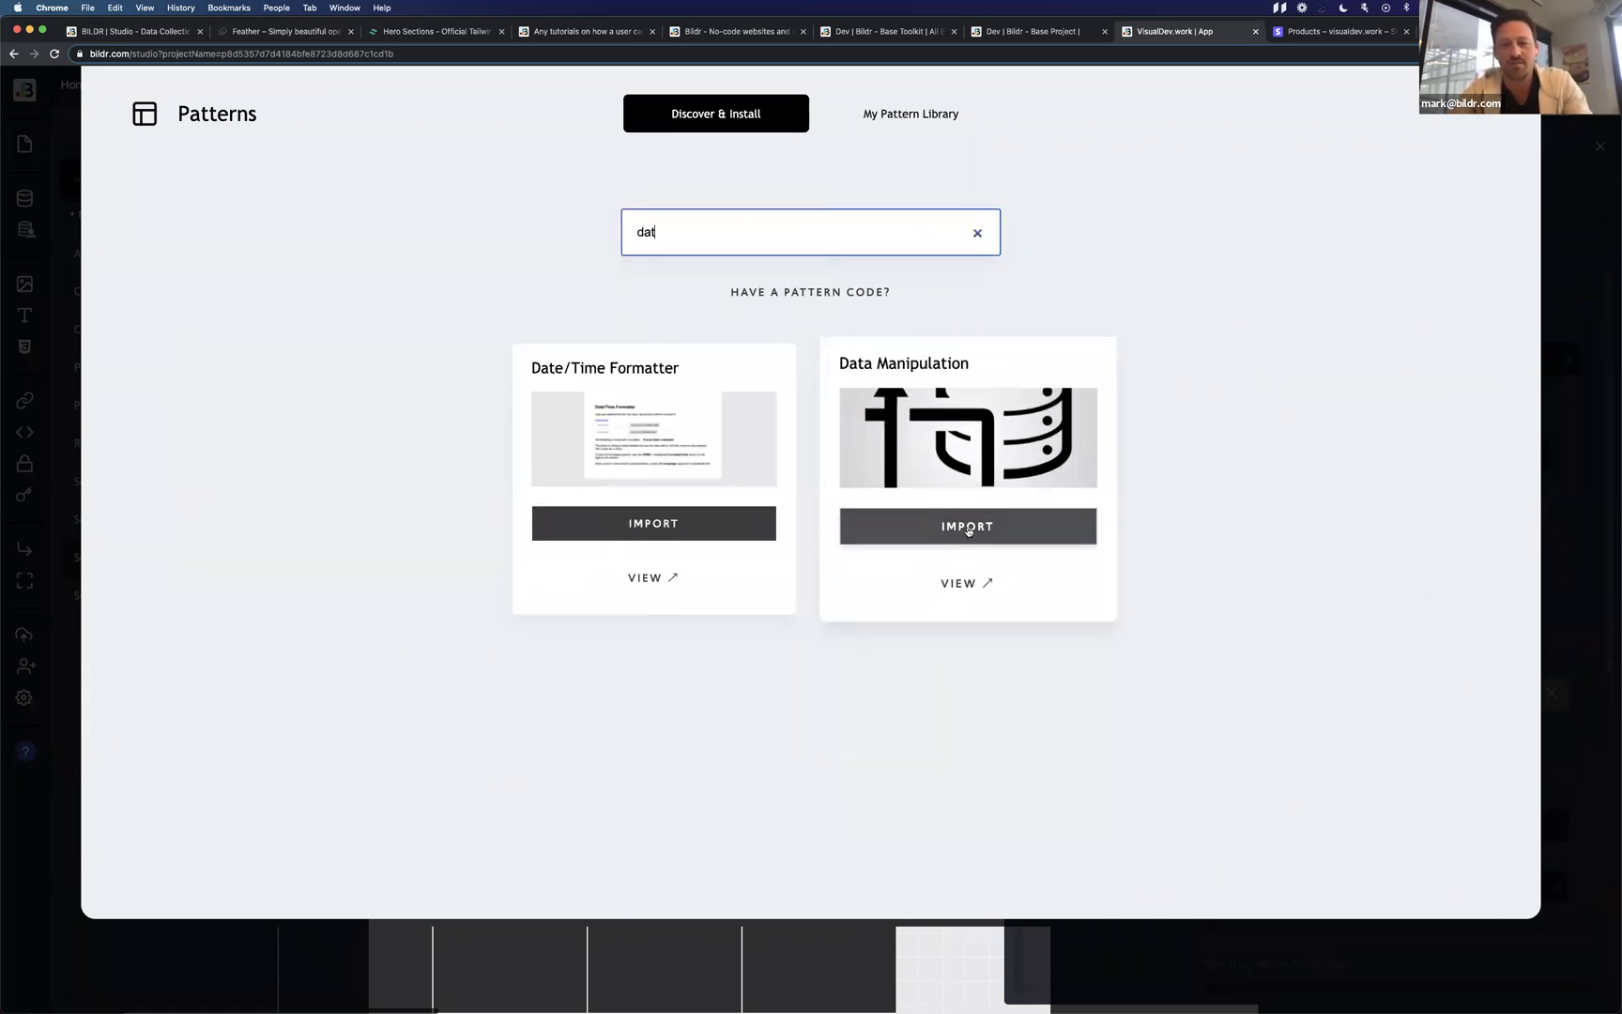
click(1577, 173)
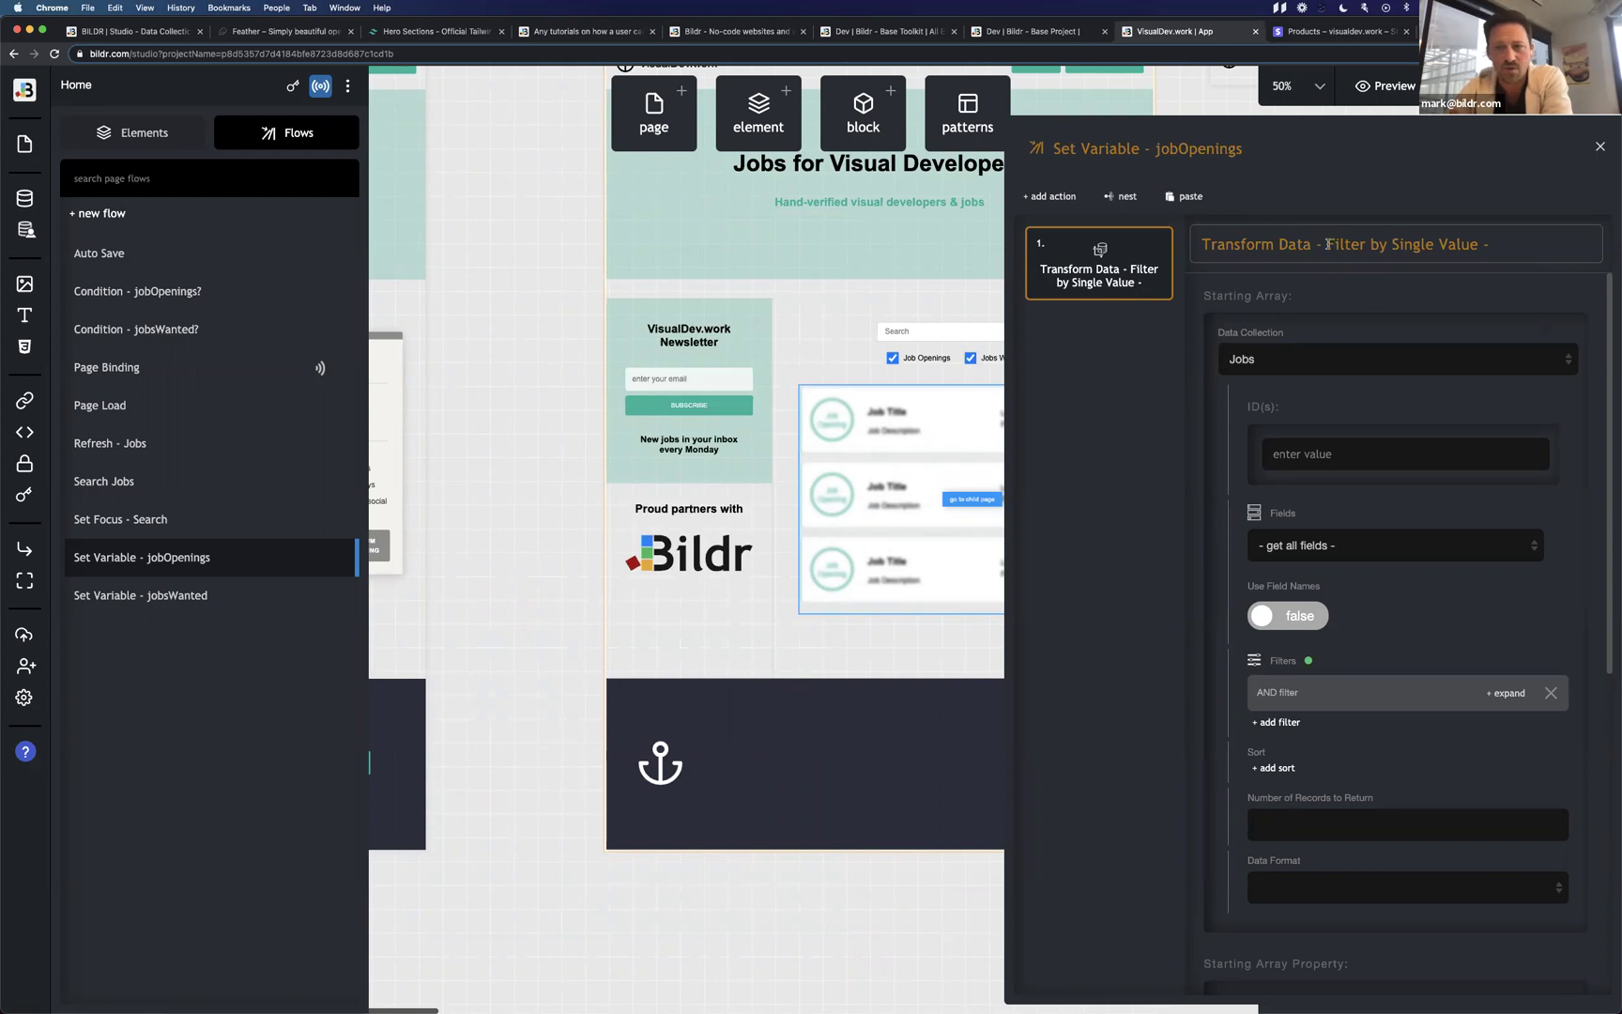
Review the Filter by Single Value action in the Transform Data settings.
drag(1328, 242, 1557, 240)
click(1557, 240)
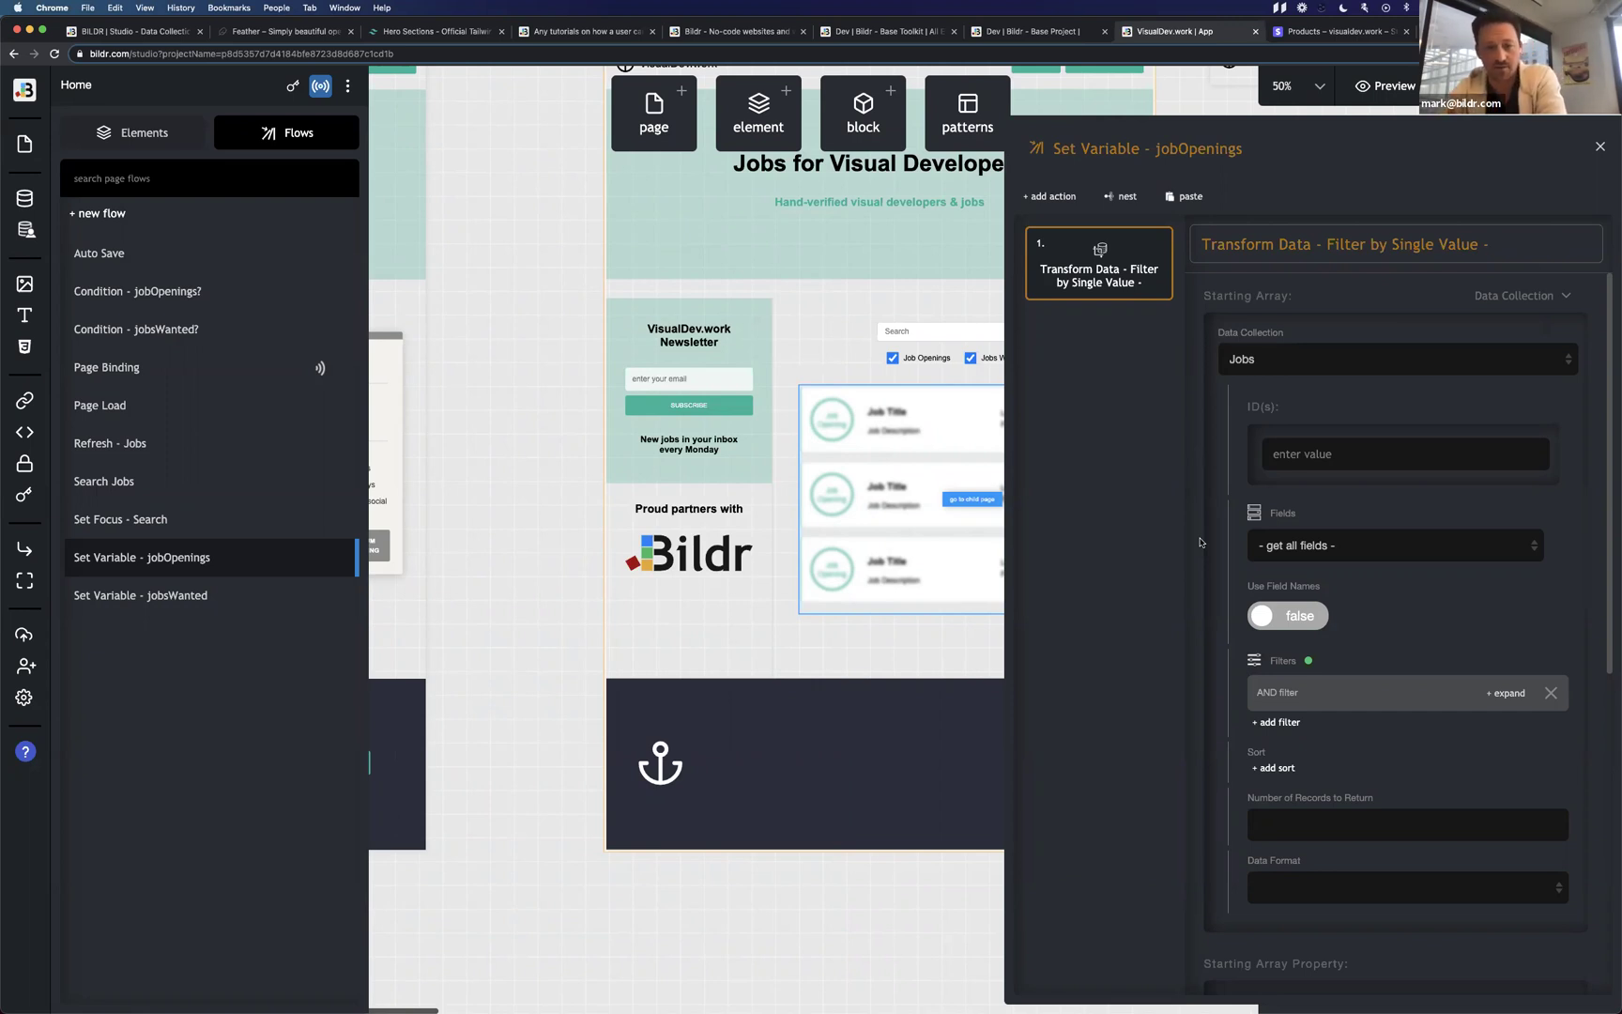
scroll(1201, 542, down, 6)
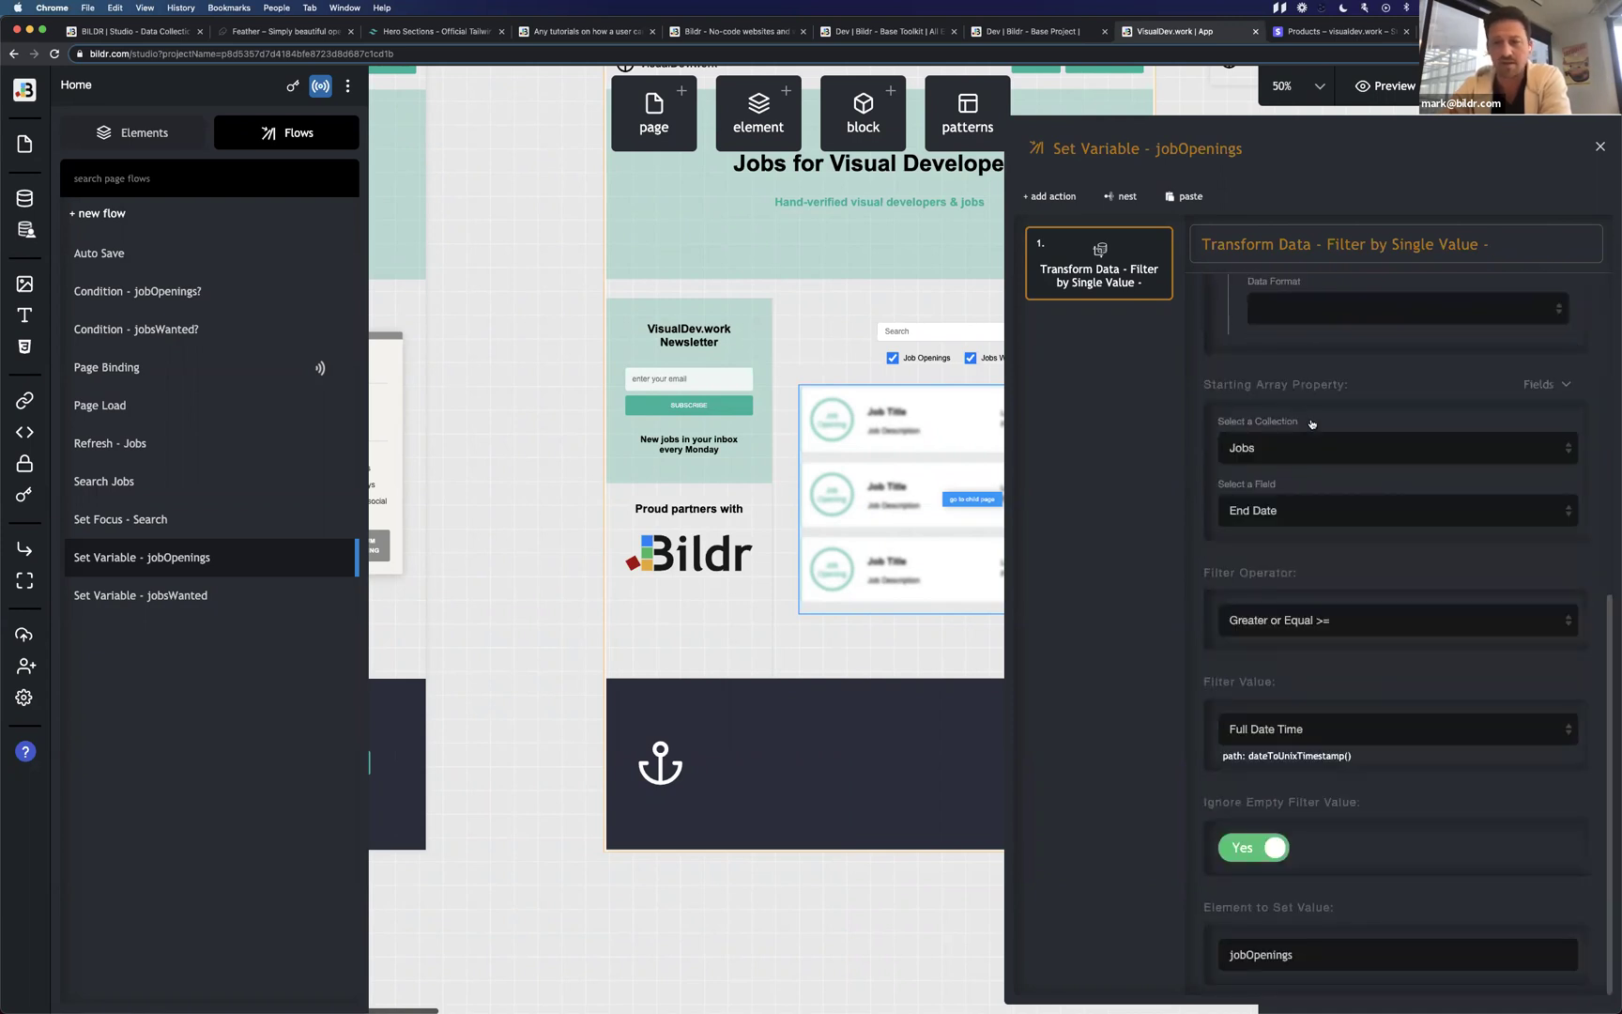
scroll(1244, 401, up, 6)
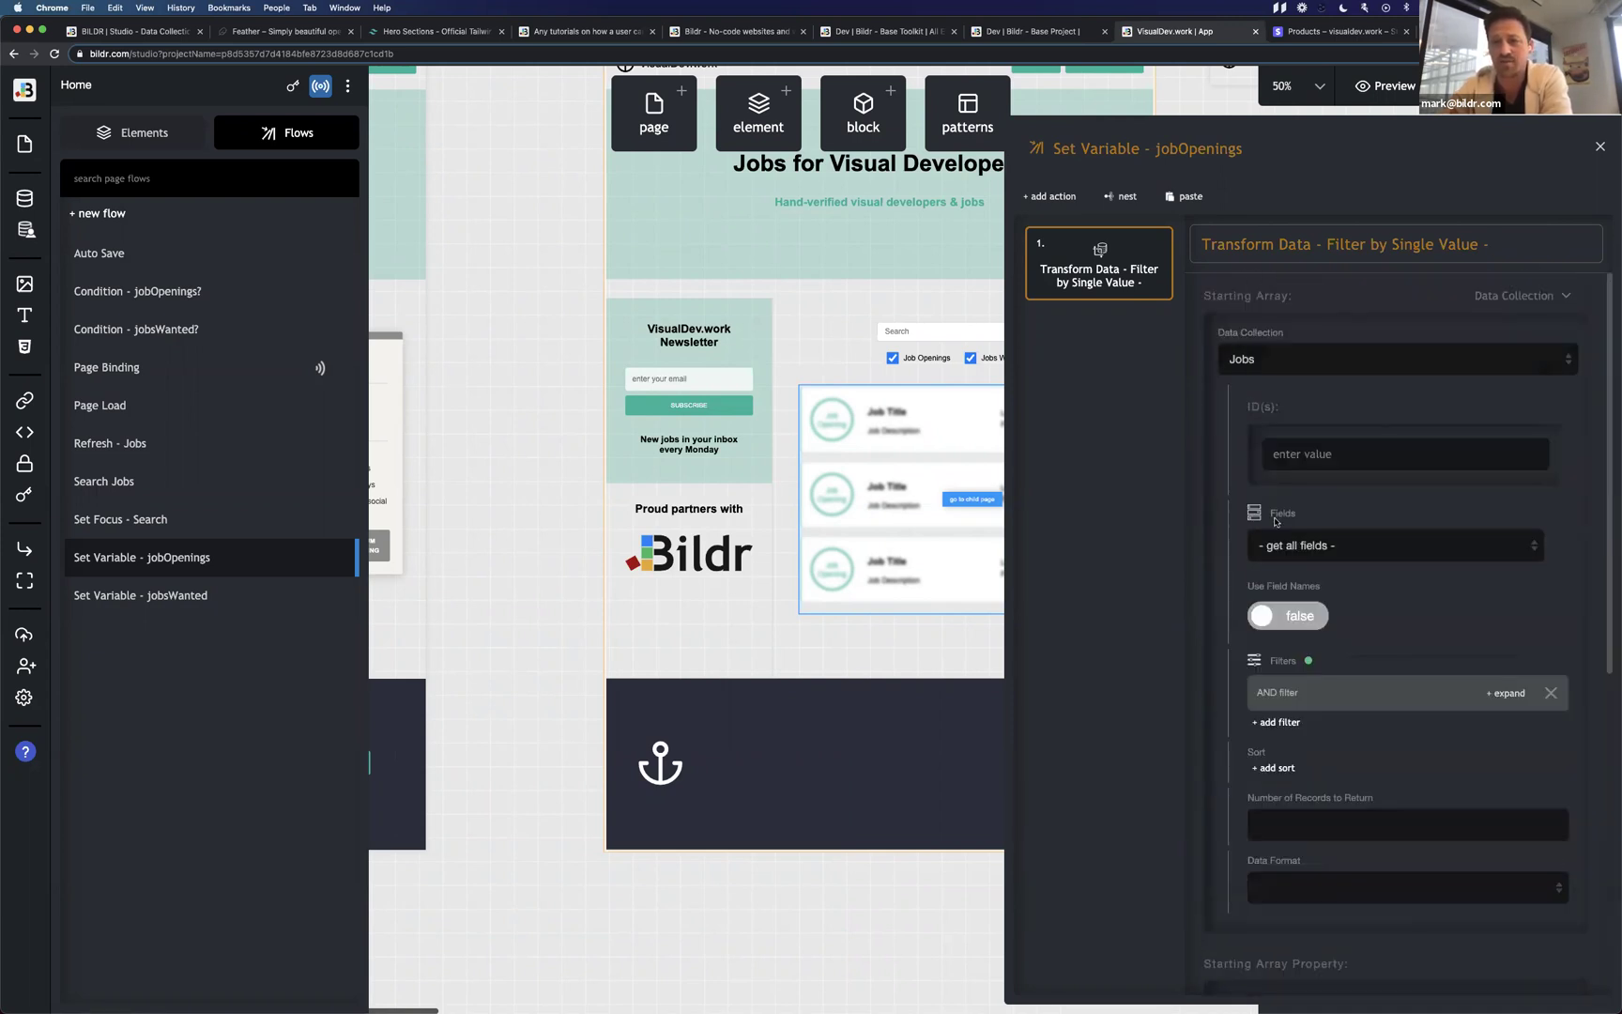
Expand the AND filter to check Job Type jobOpening and Status paid, then close the flow.
click(1342, 692)
scroll(1340, 530, down, 5)
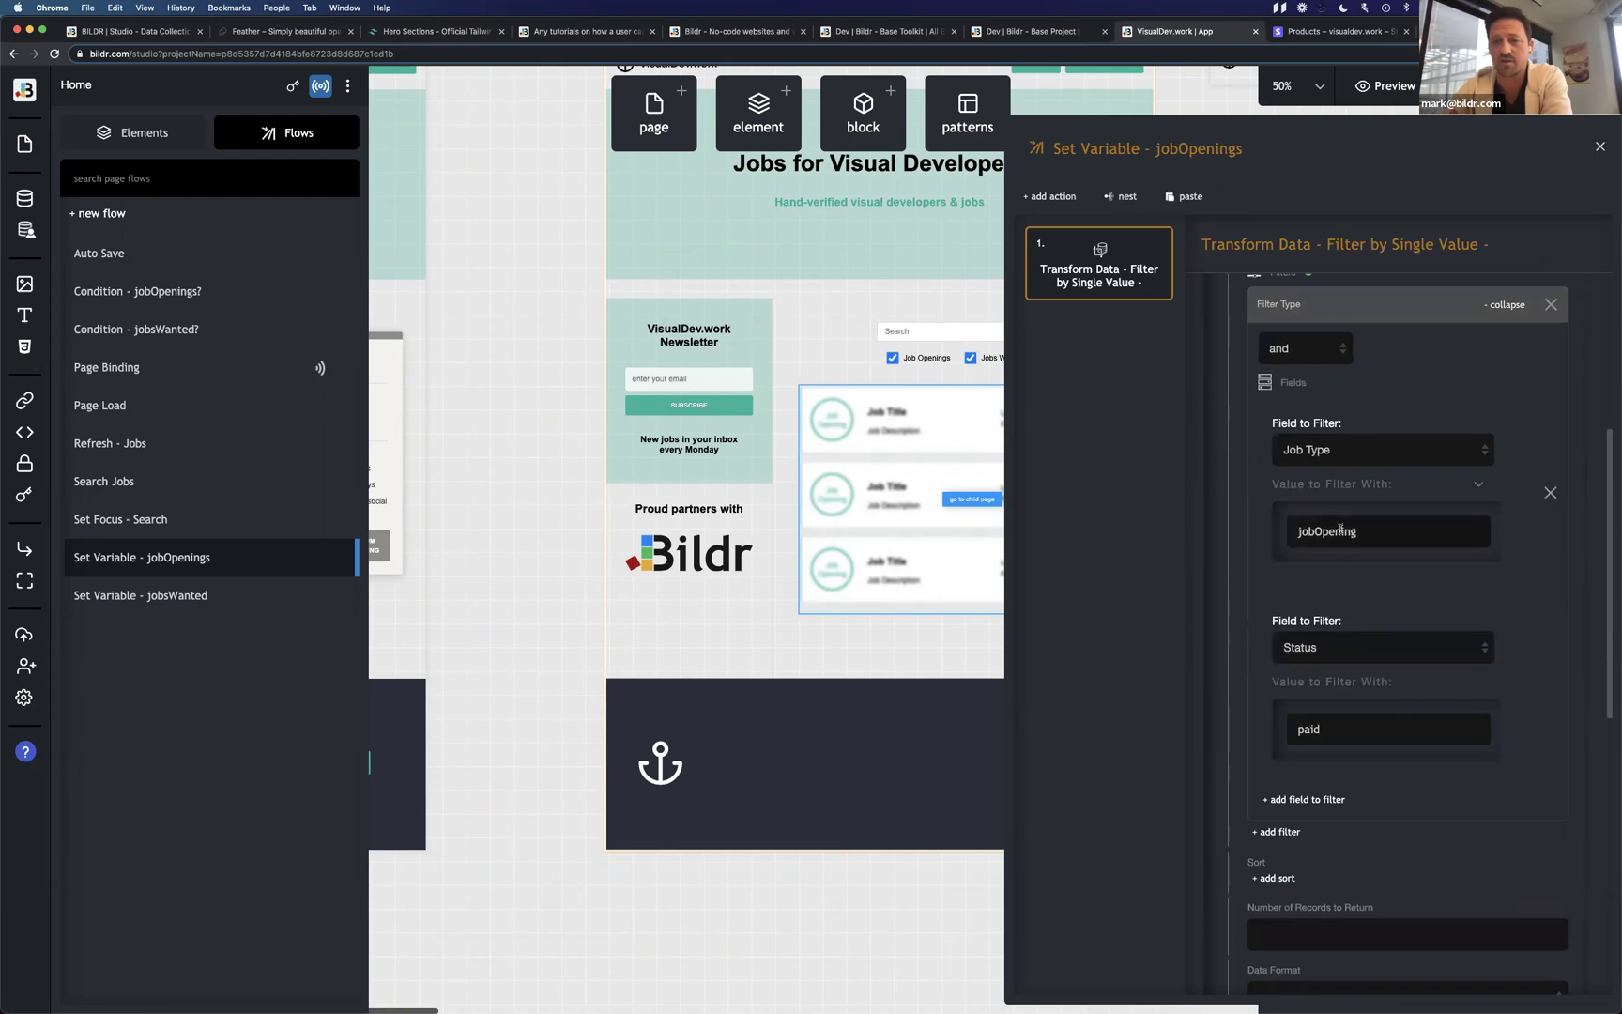
drag(1298, 531, 1383, 530)
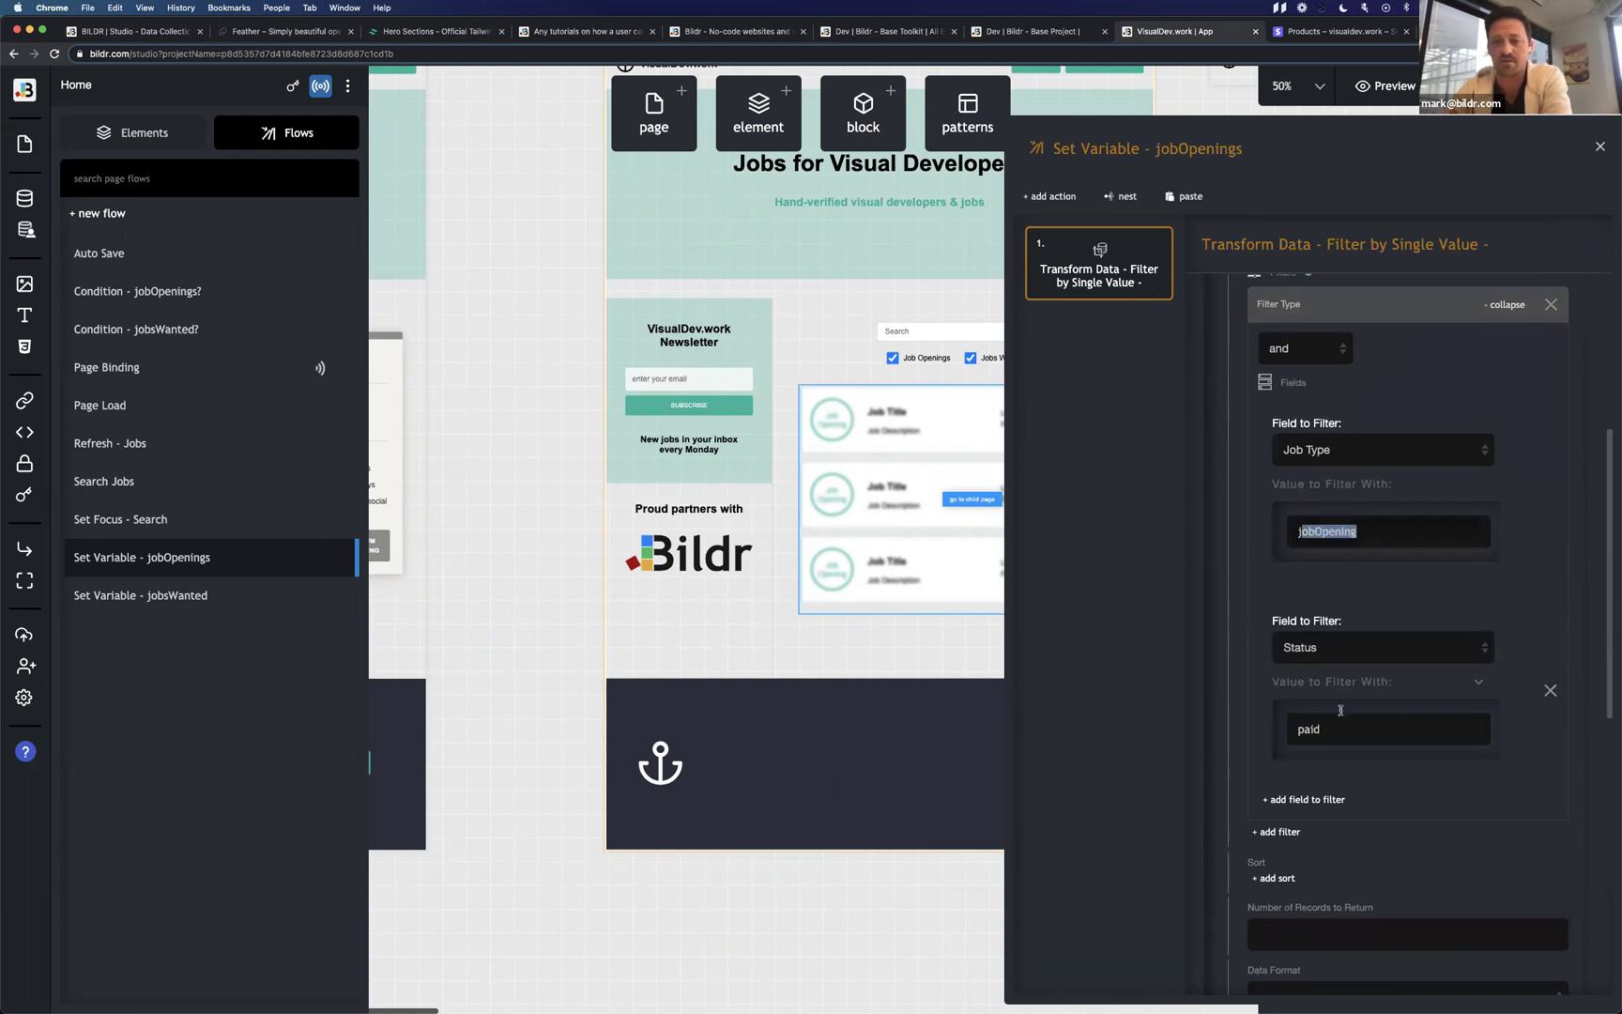
drag(1327, 730, 1258, 735)
click(1232, 694)
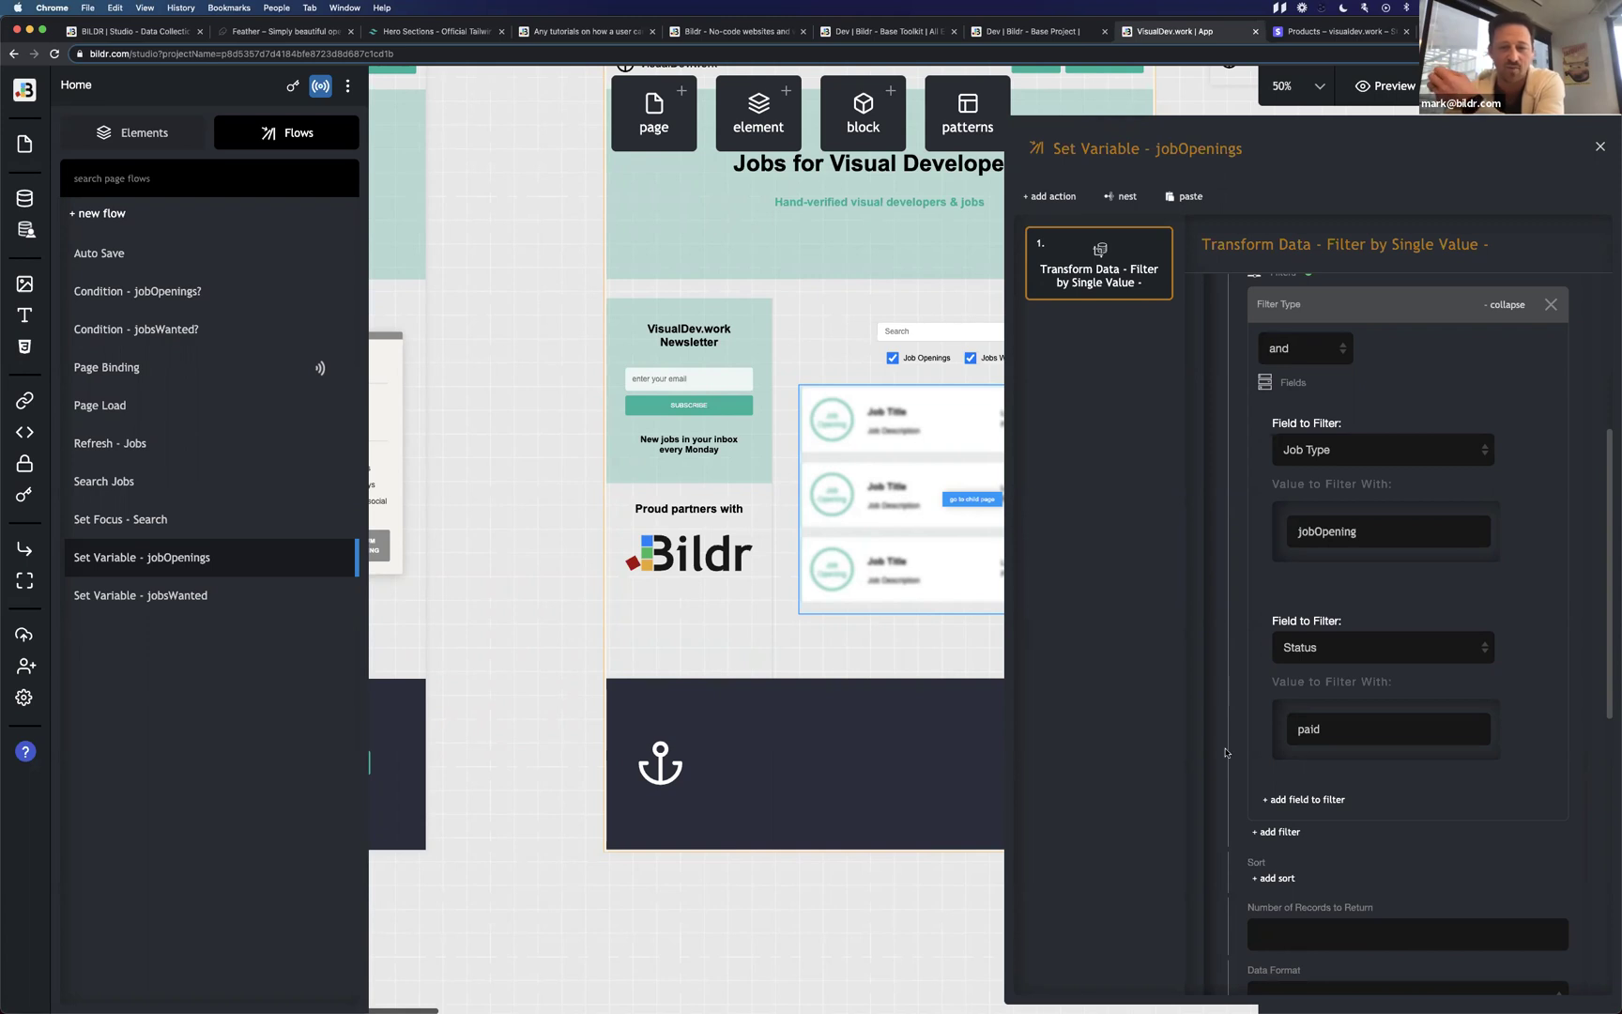
scroll(1229, 732, down, 10)
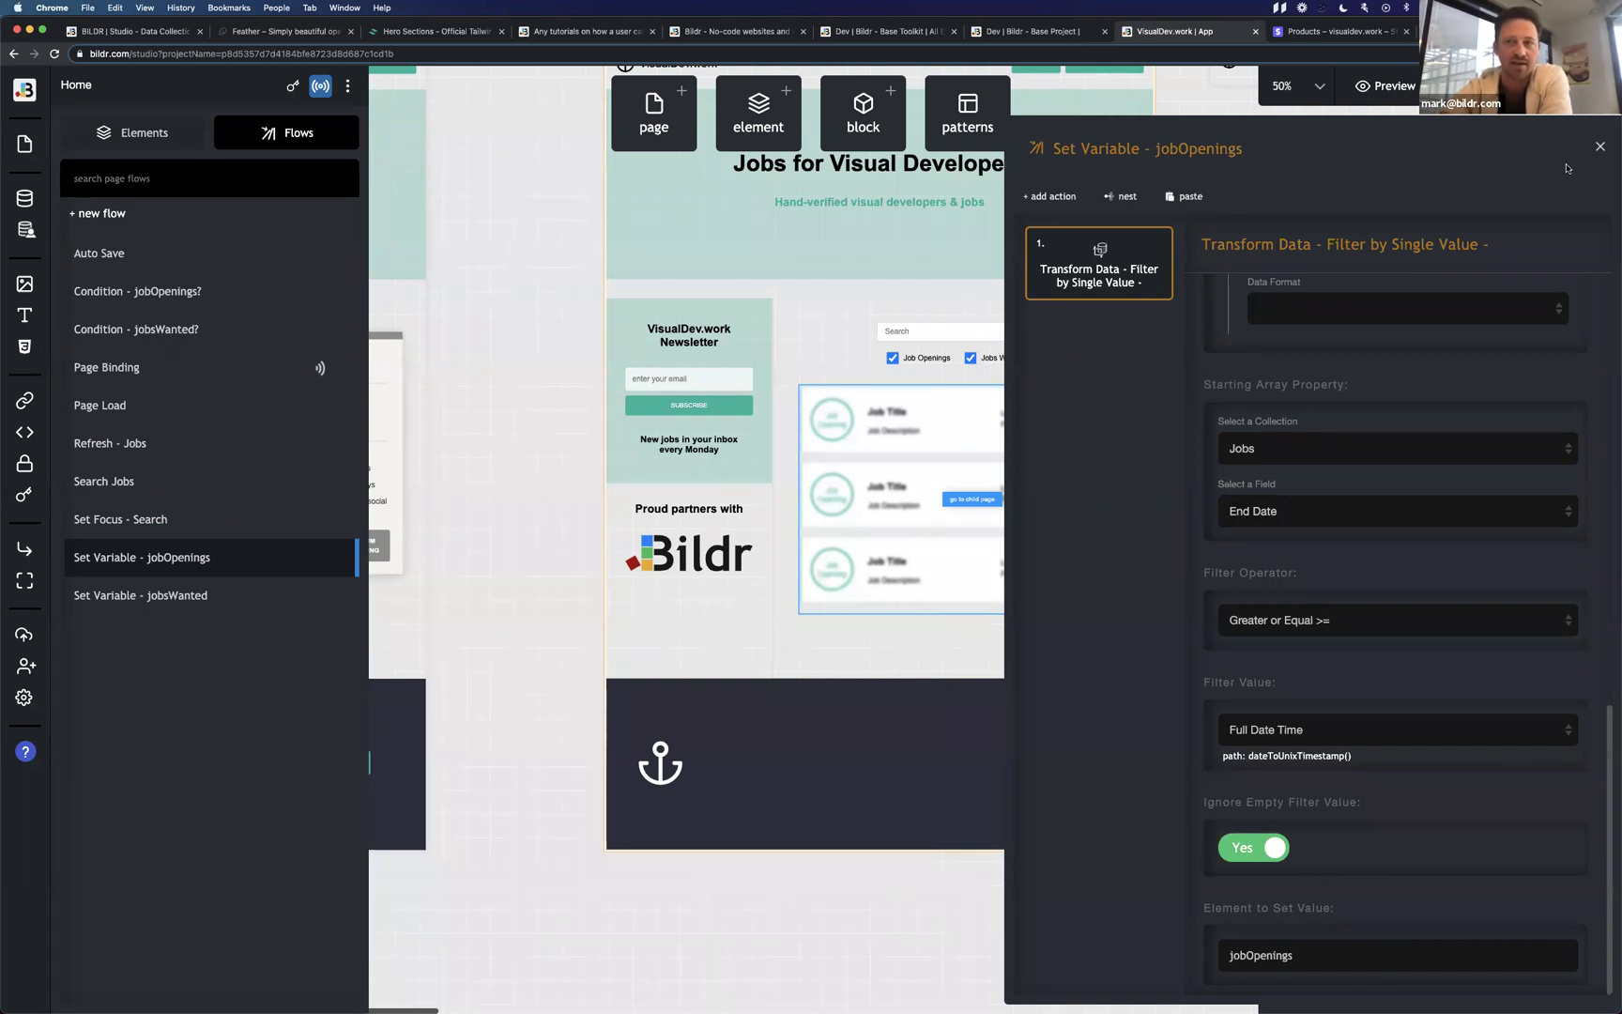
click(1600, 146)
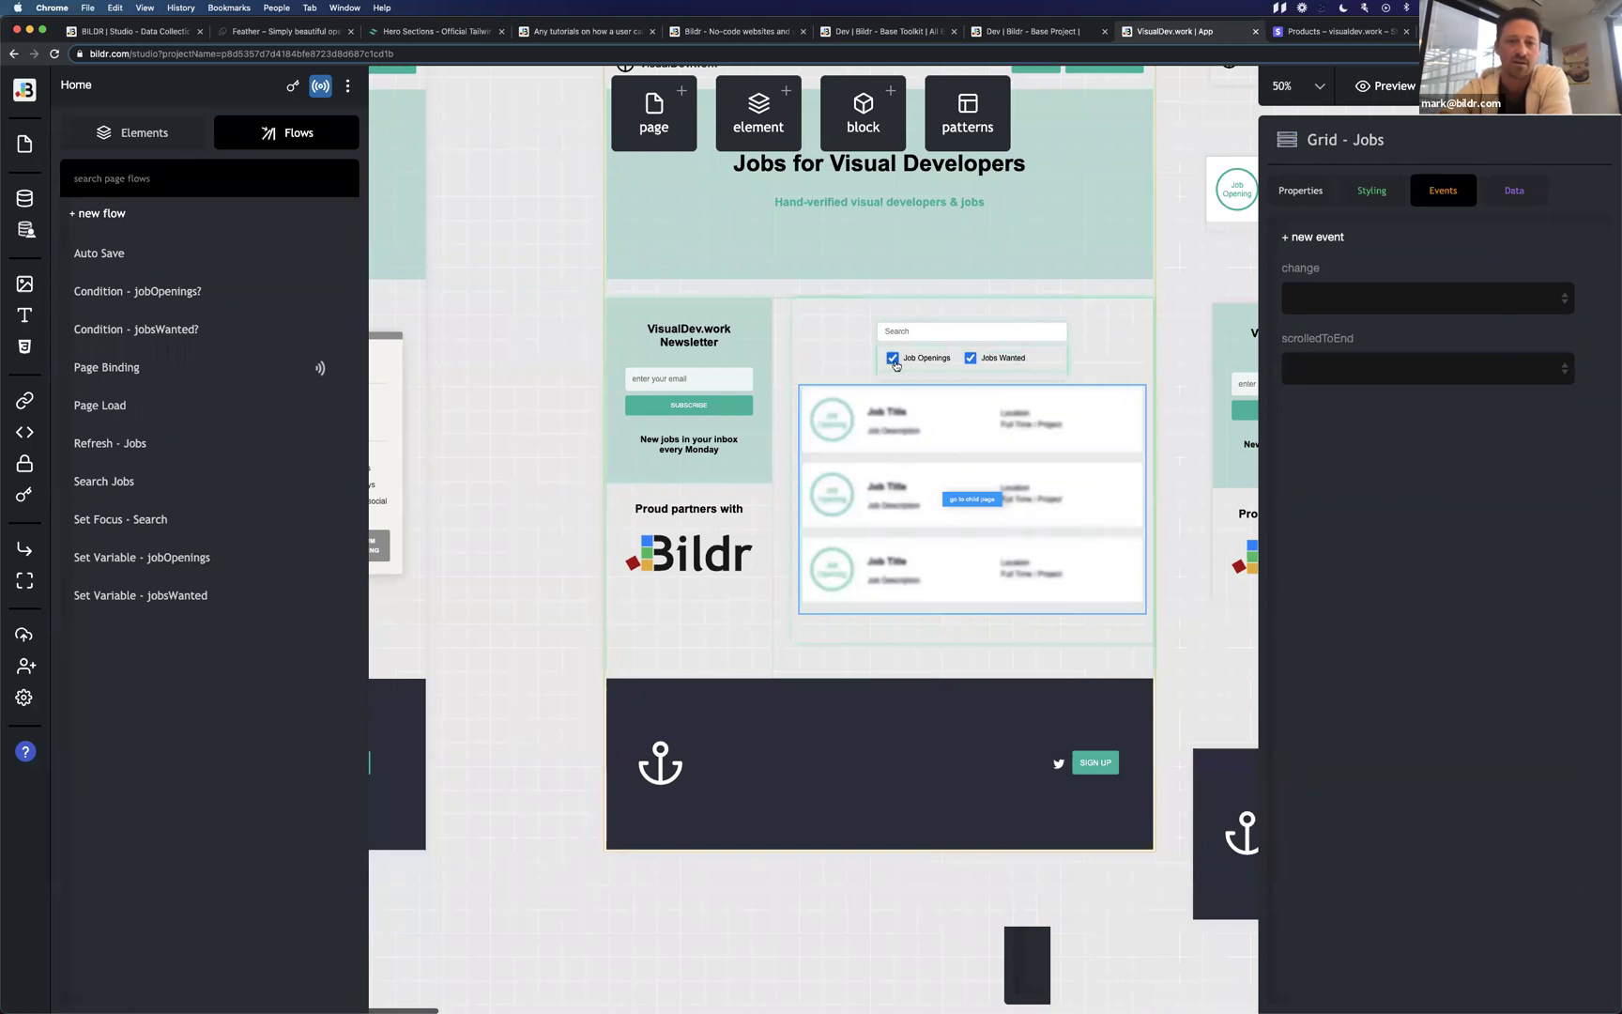
Open the Refresh - Jobs flow, look through its Element - set value settings, and close it.
click(201, 443)
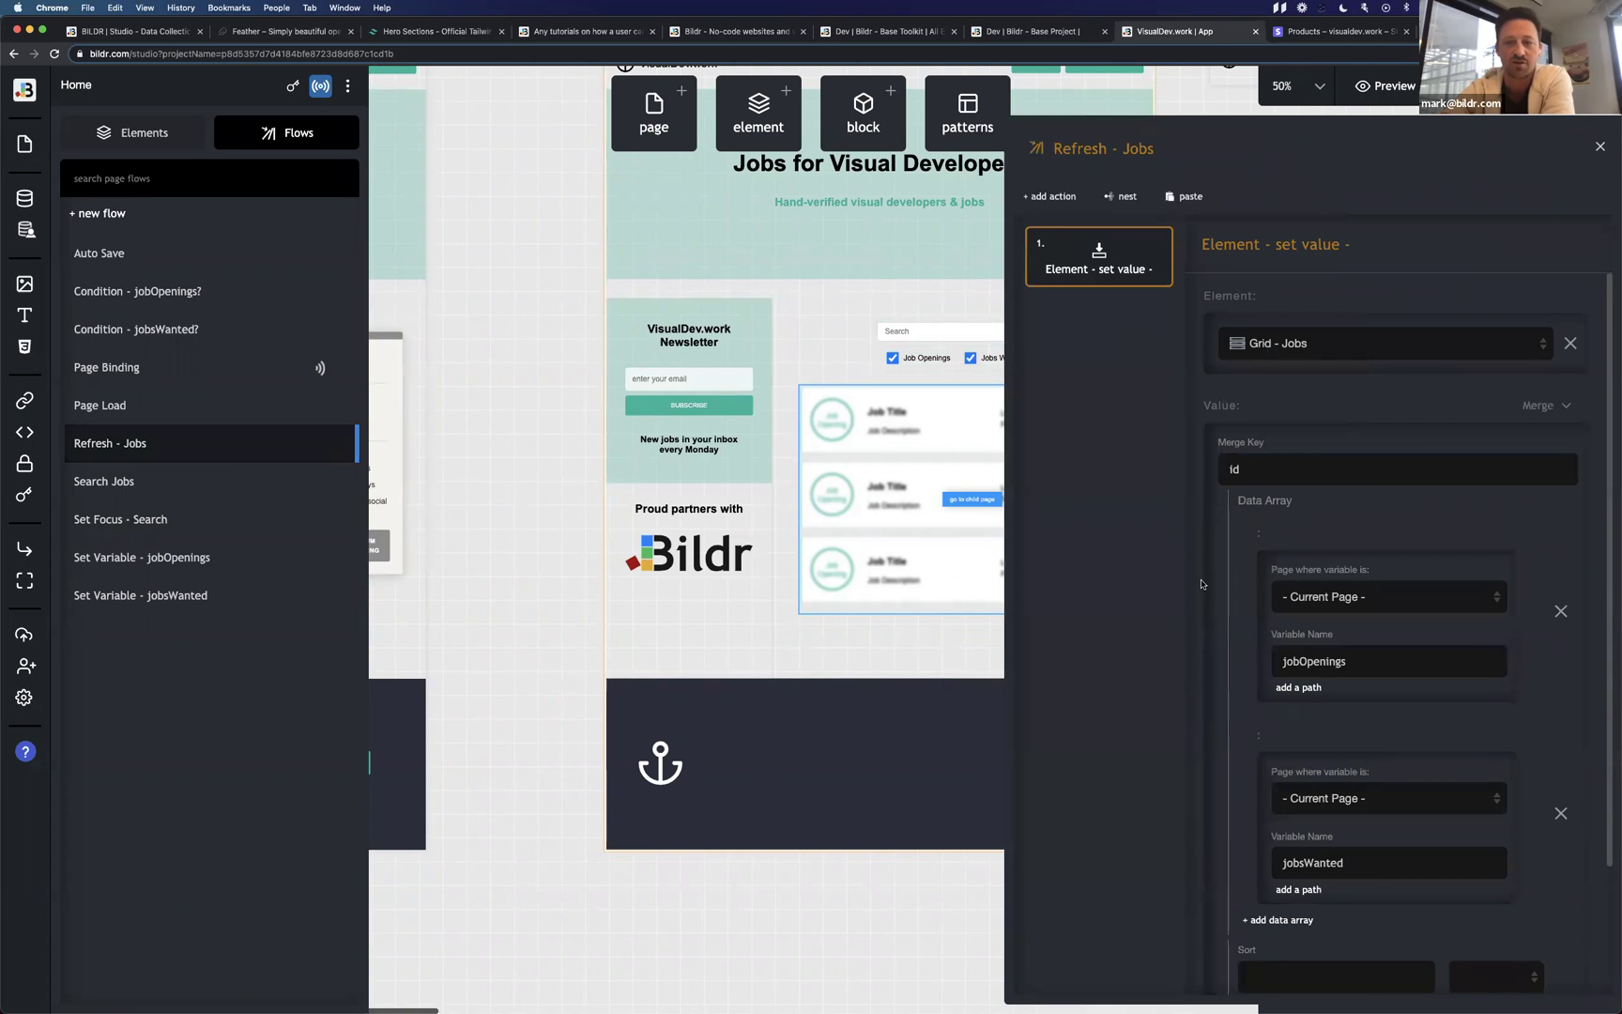
drag(1156, 149, 1071, 148)
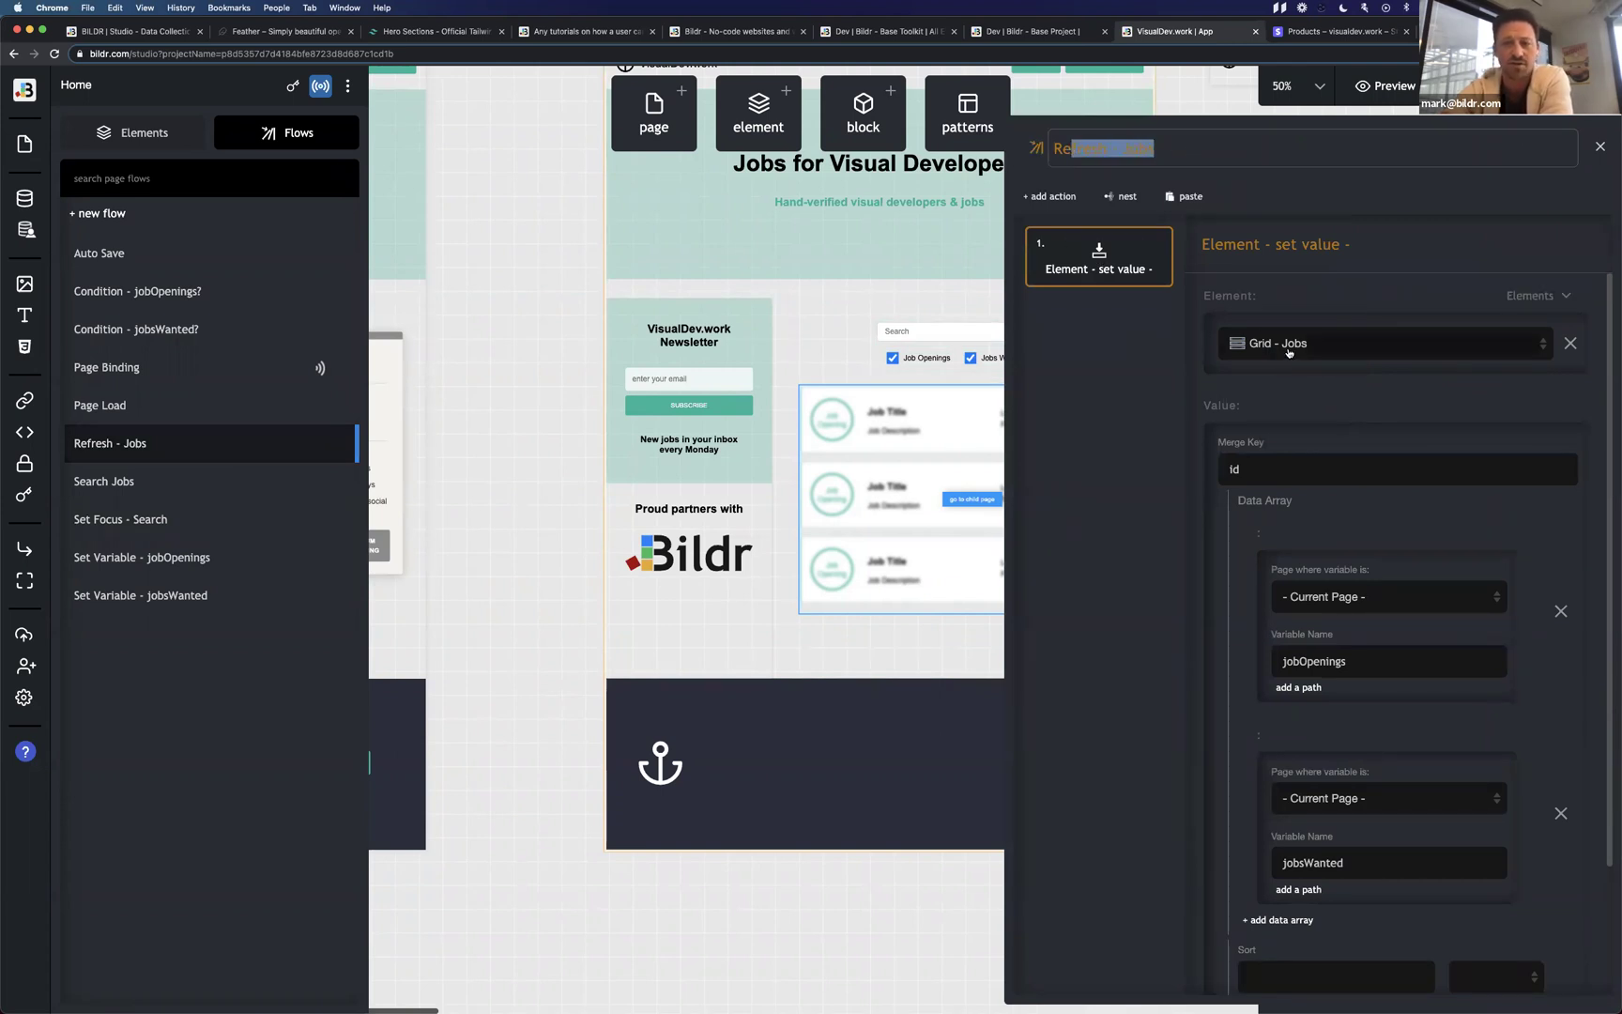
scroll(1226, 433, down, 4)
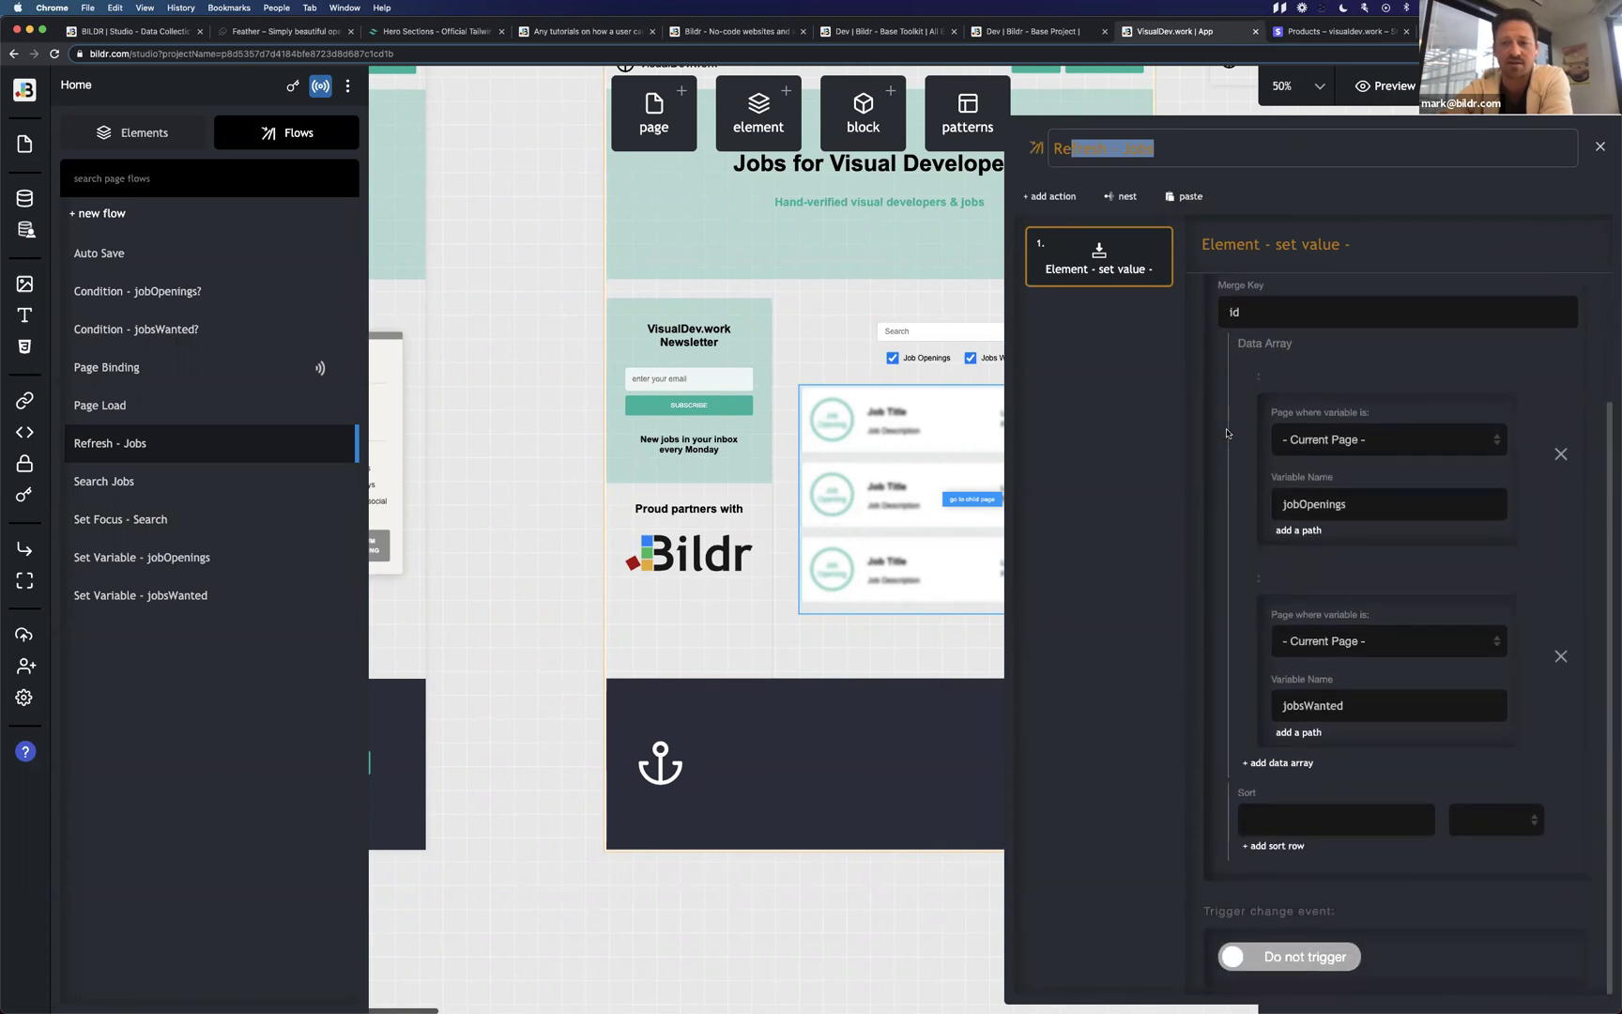
click(1327, 504)
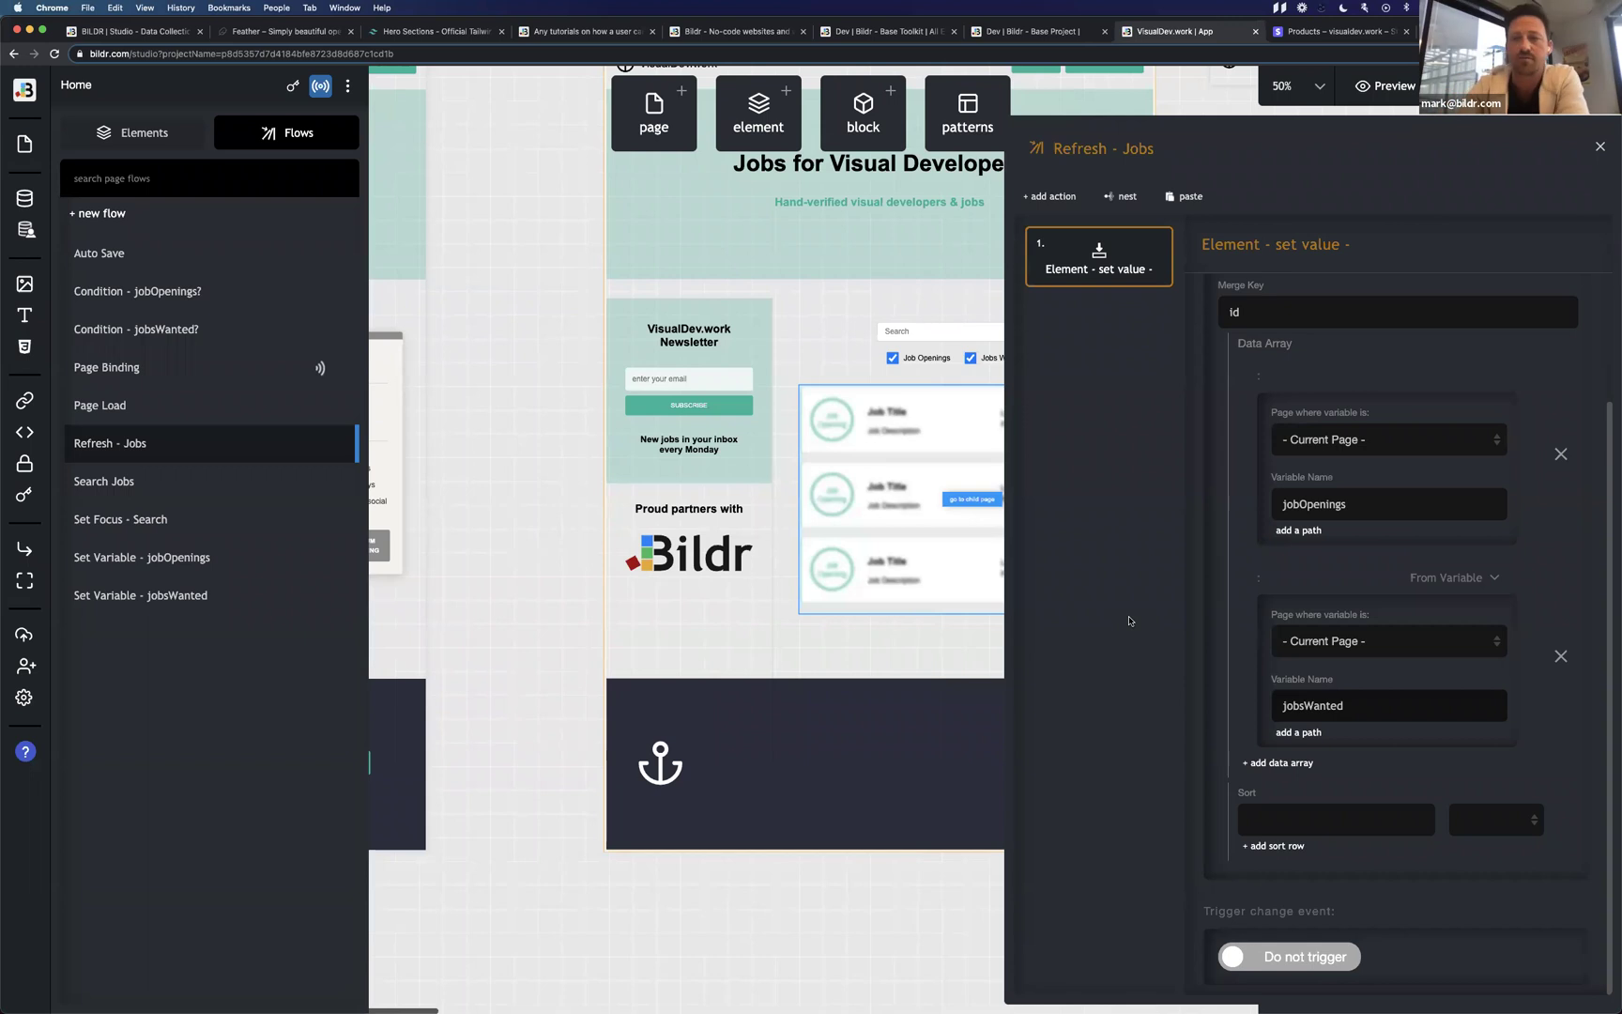
click(1600, 148)
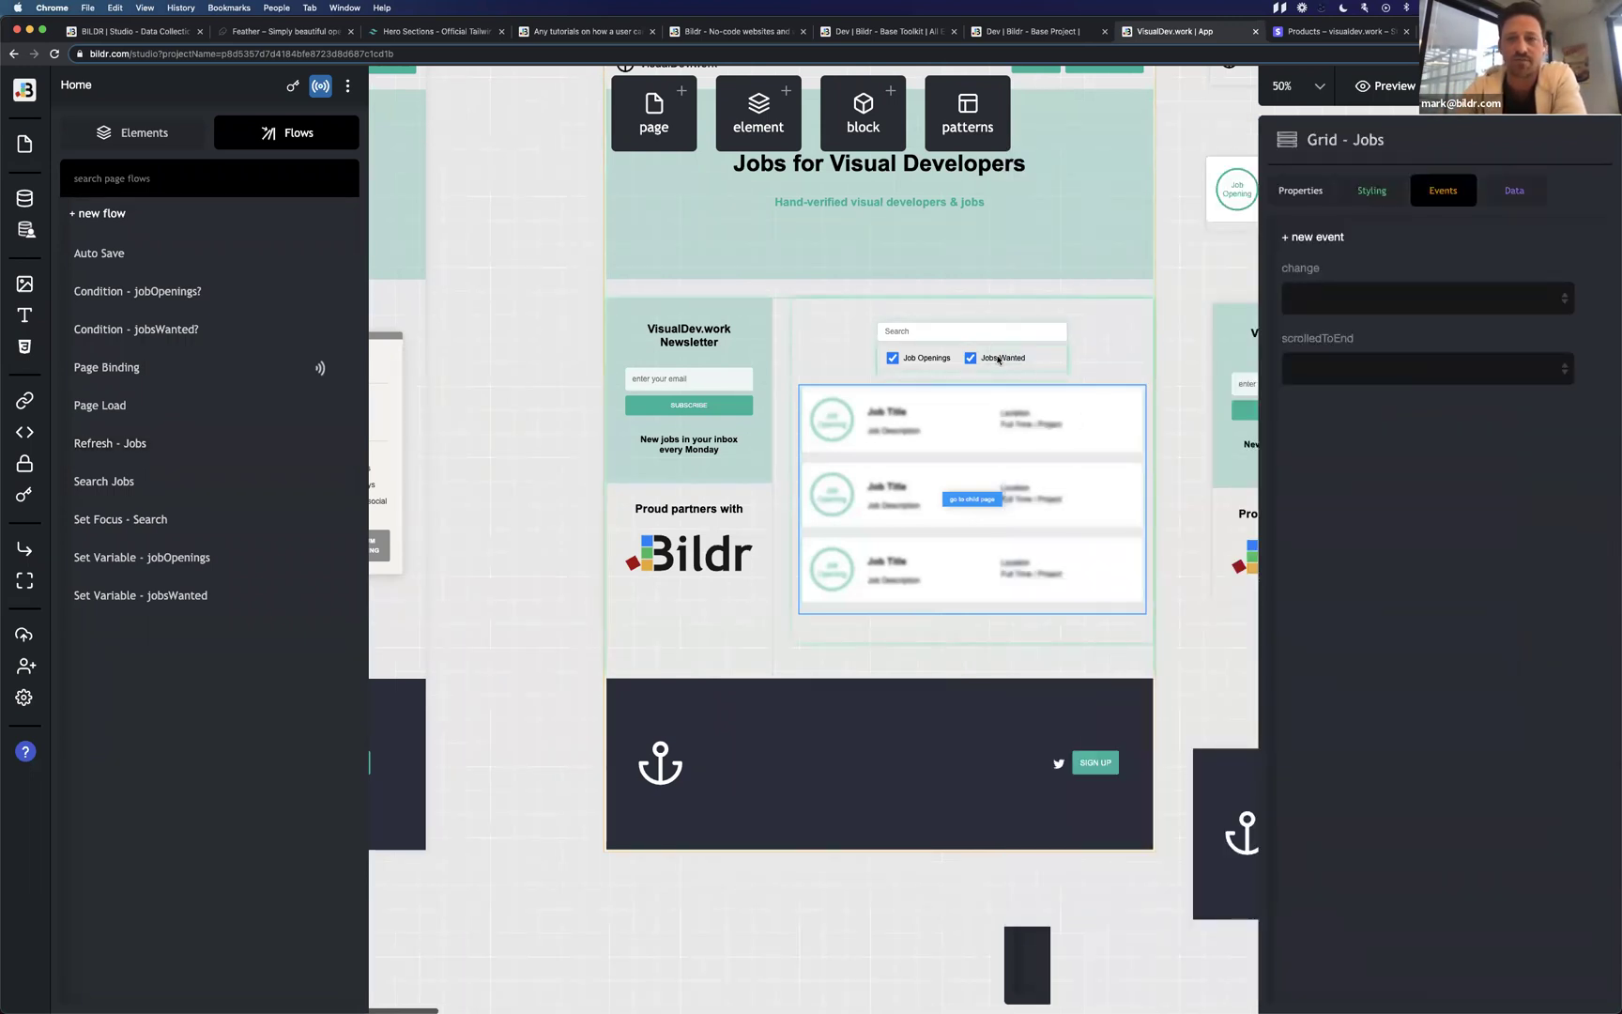
Select the Admin page's Search Input and open its keyup Action - Search Jobs flow.
scroll(997, 358, right, 10)
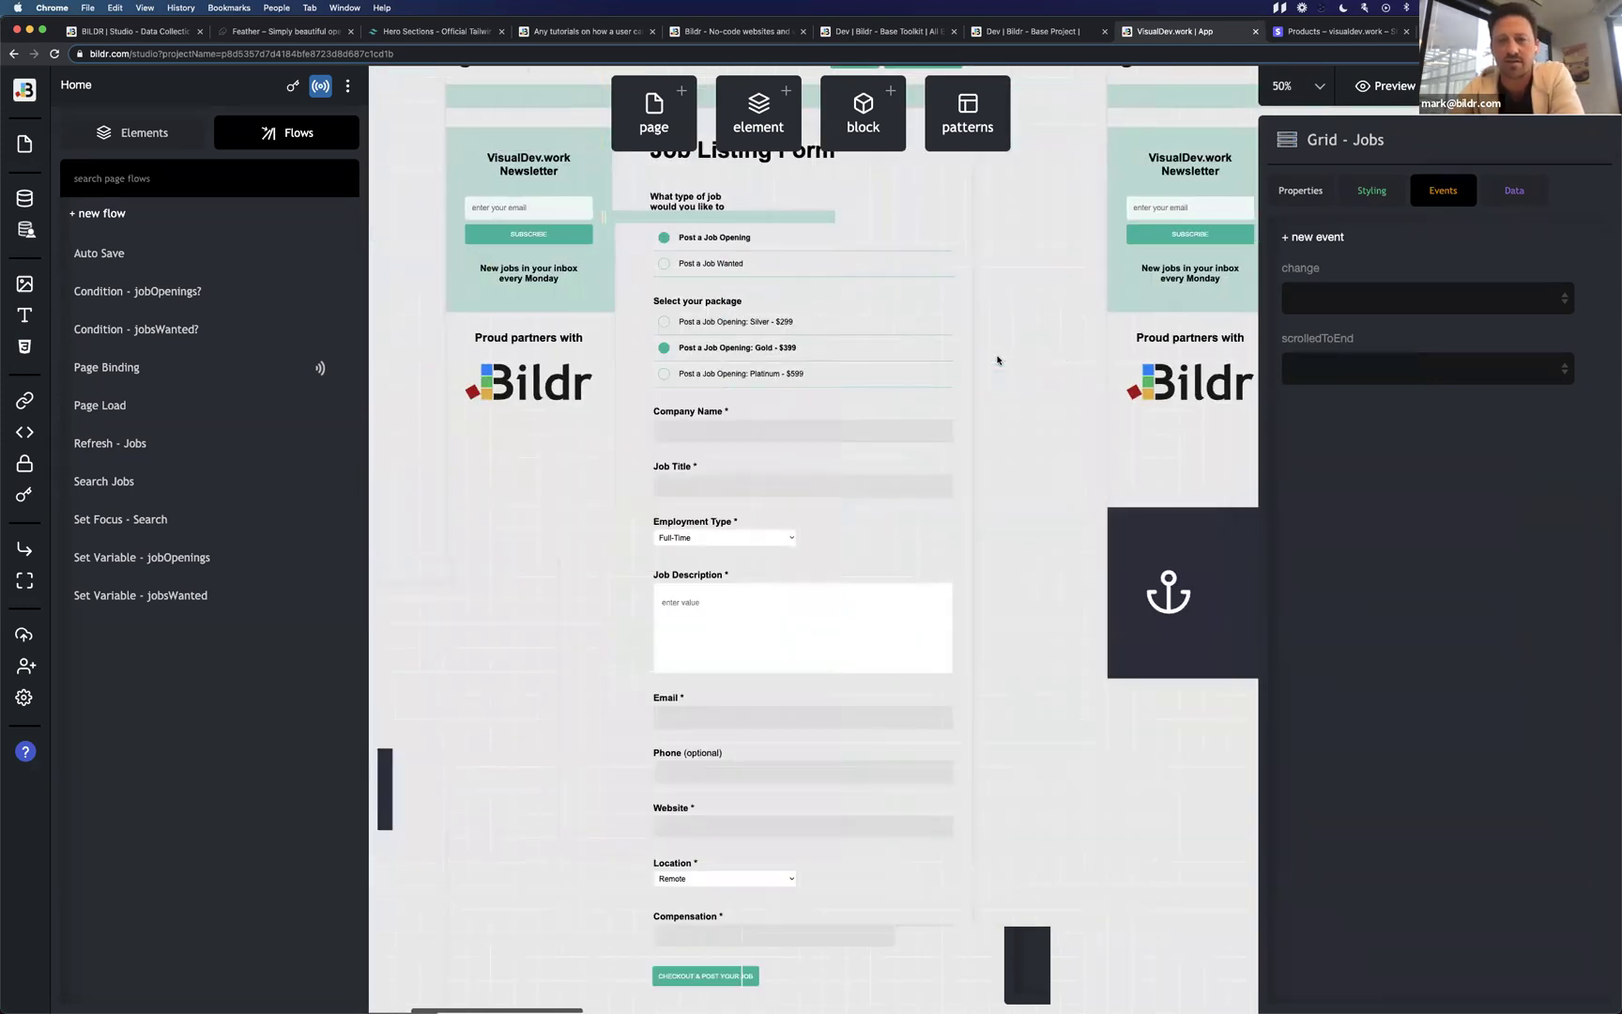
scroll(997, 358, right, 6)
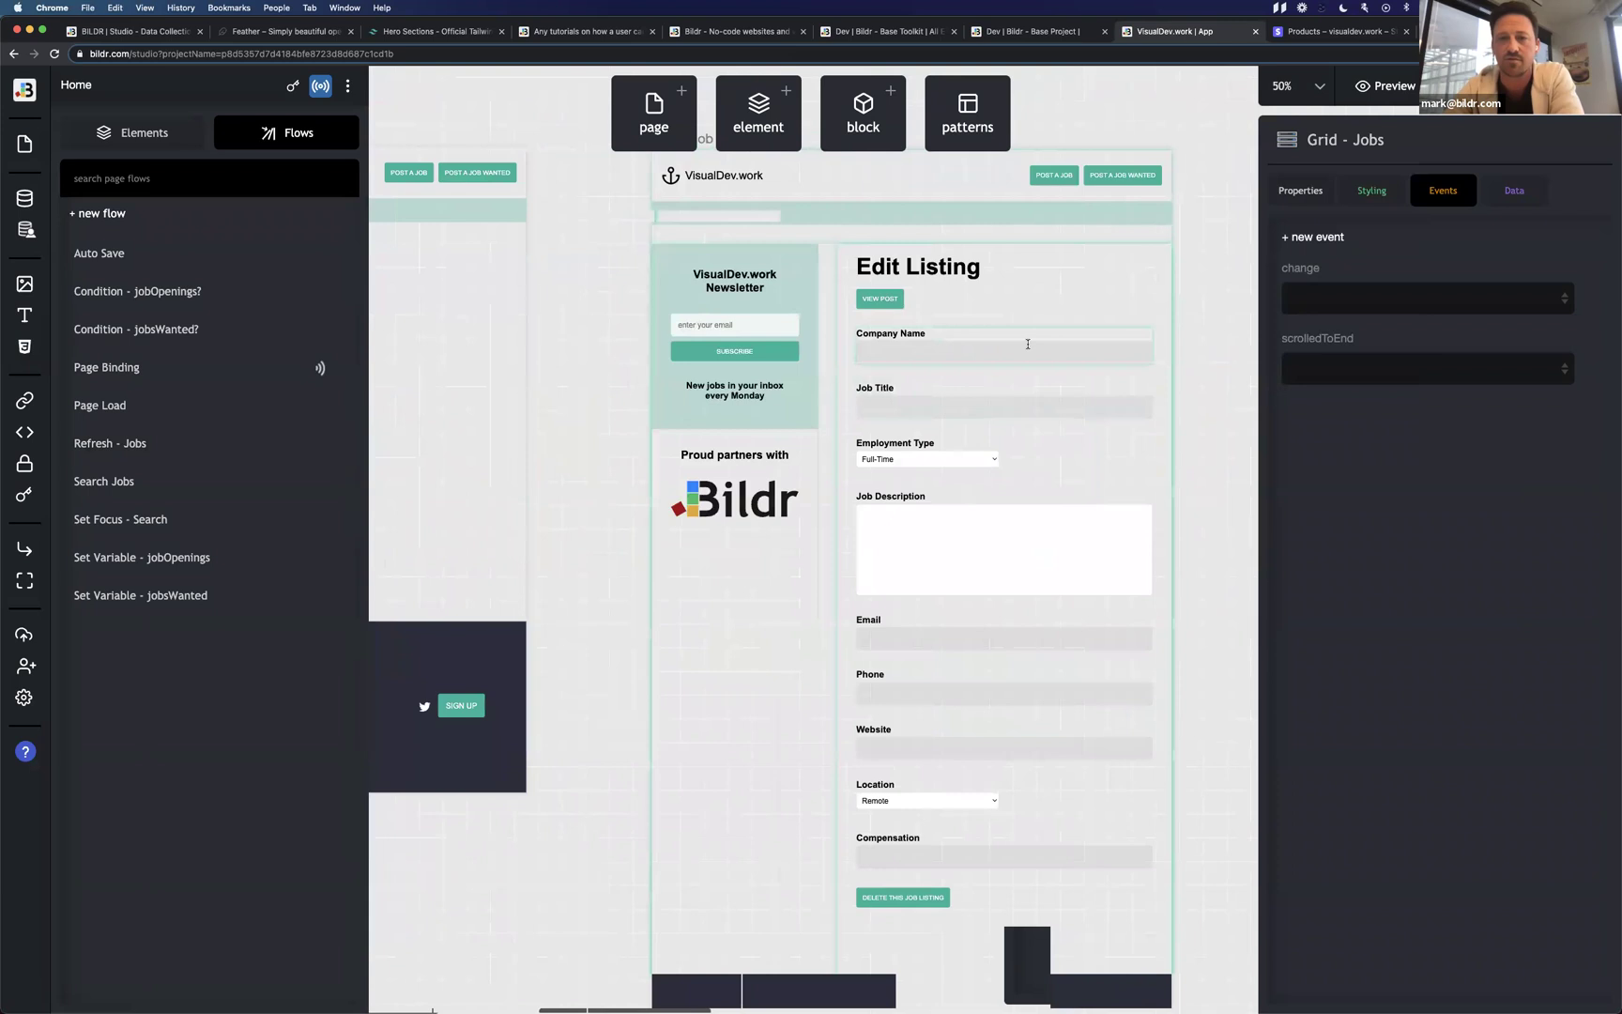
scroll(1028, 347, right, 4)
scroll(1027, 347, left, 3)
click(1025, 358)
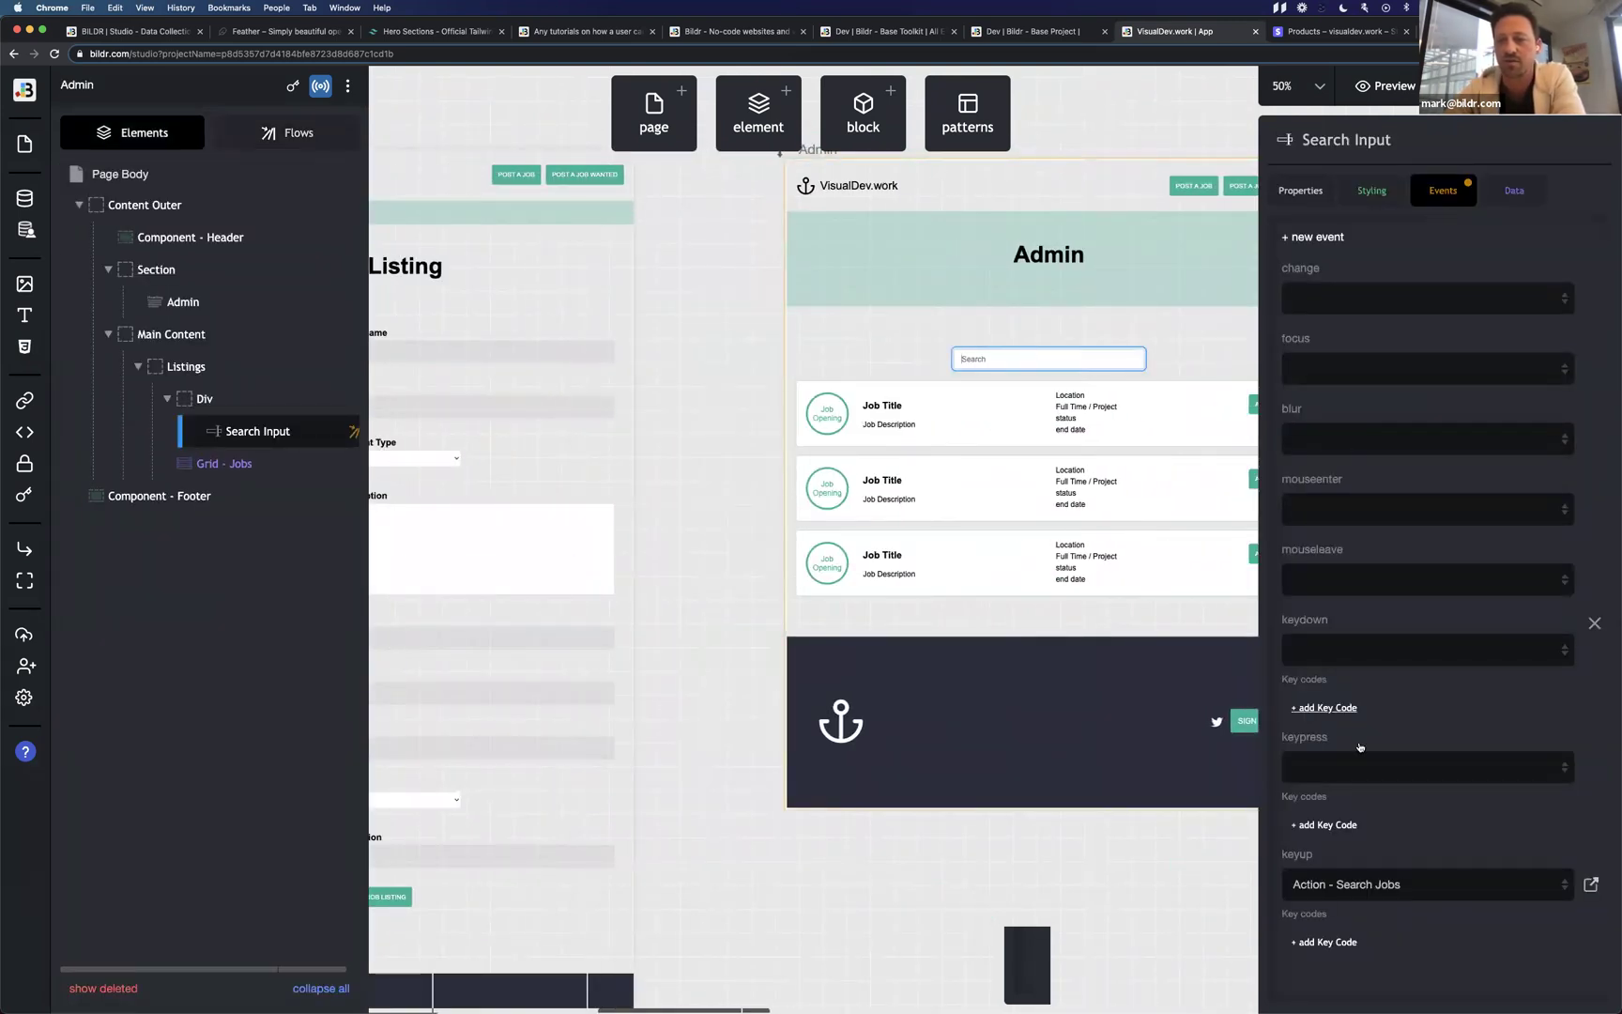
click(1590, 884)
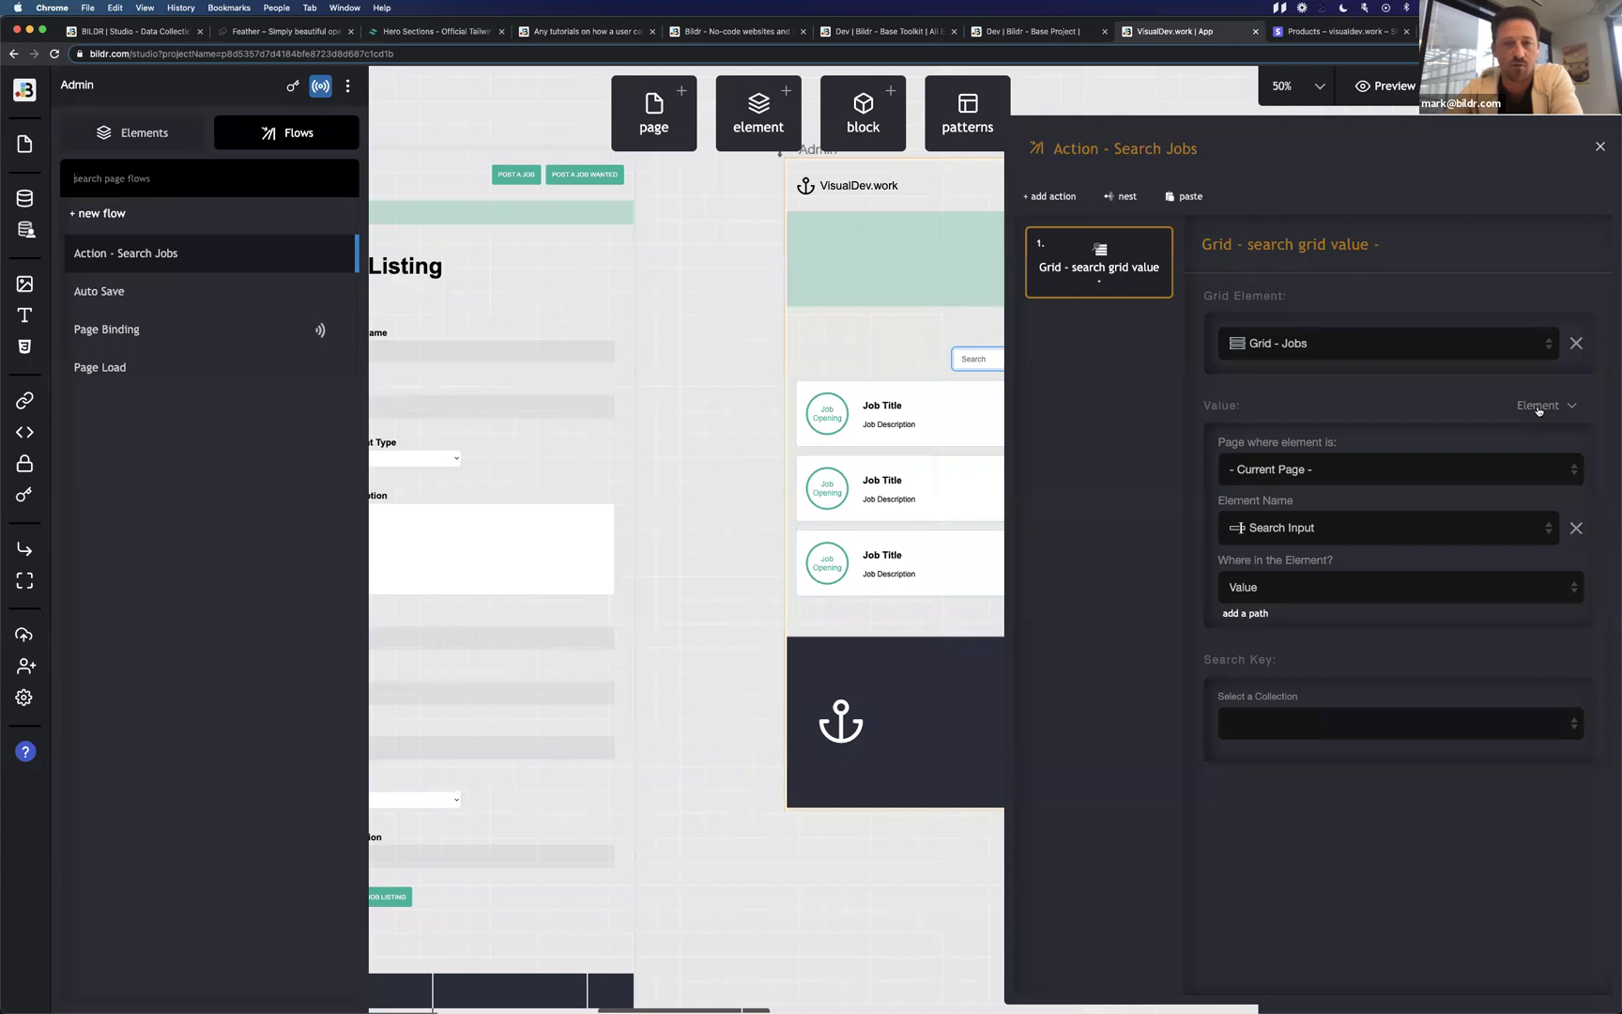
key(ctrl+Right)
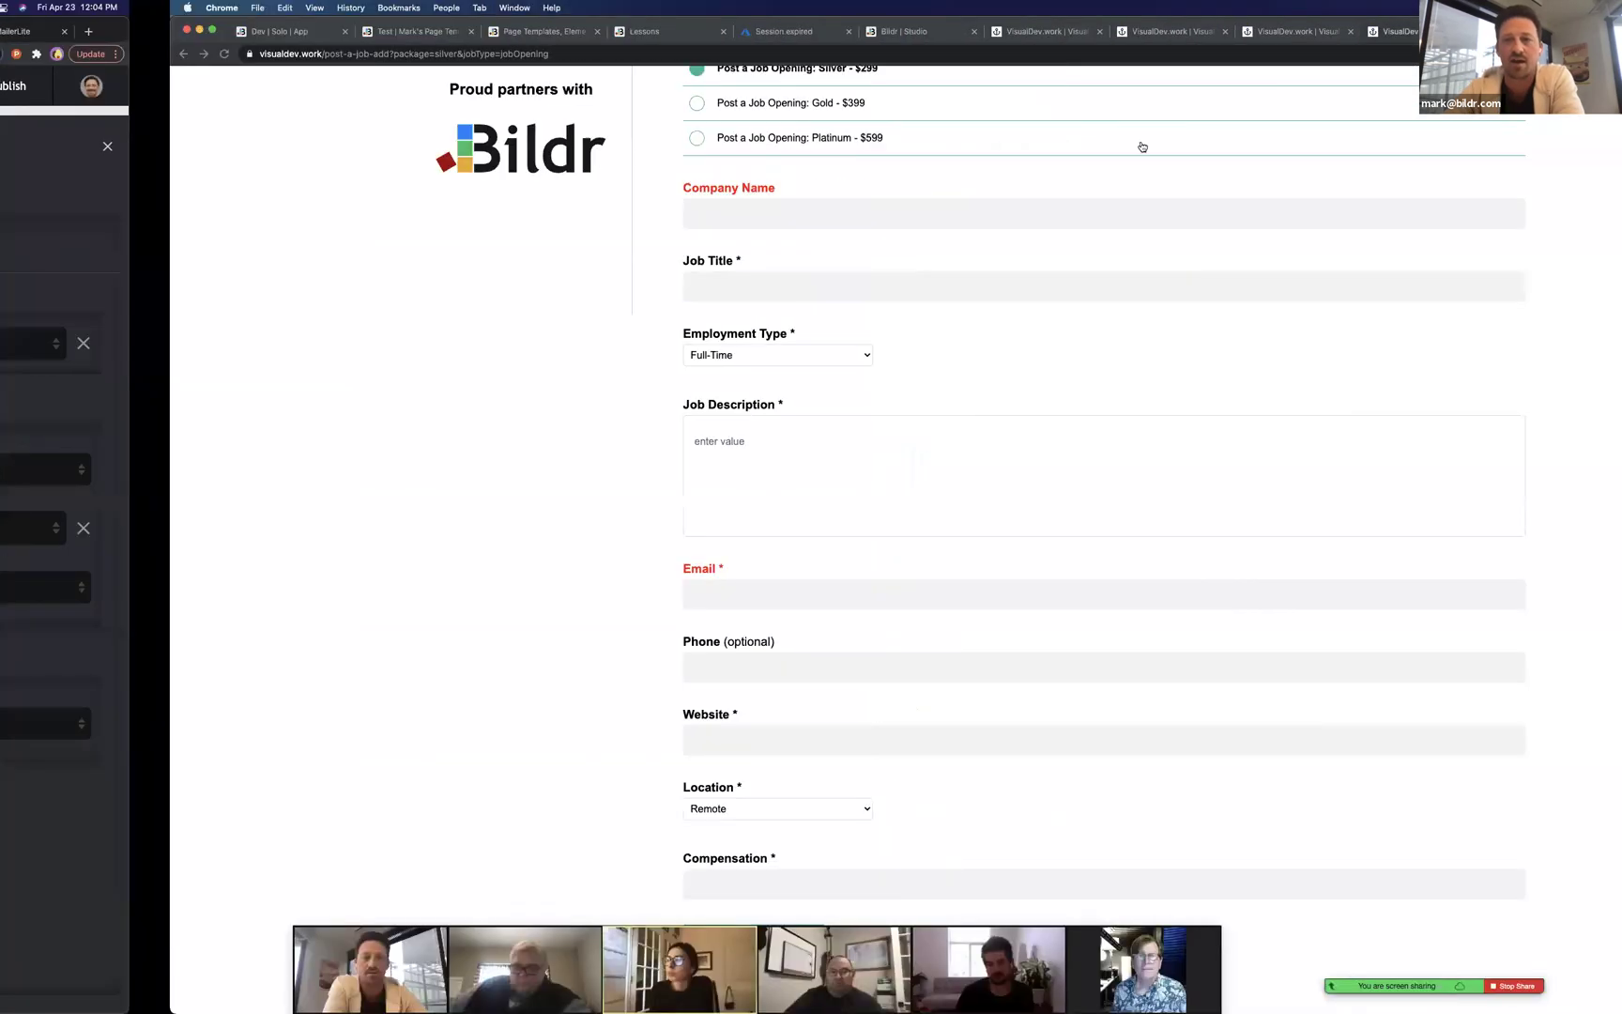
On the live Admin page, search 'remo' for the three remote jobs, then 'guest' for none.
click(1375, 31)
text(gue)
key(BackSpace)
key(BackSpace)
key(BackSpace)
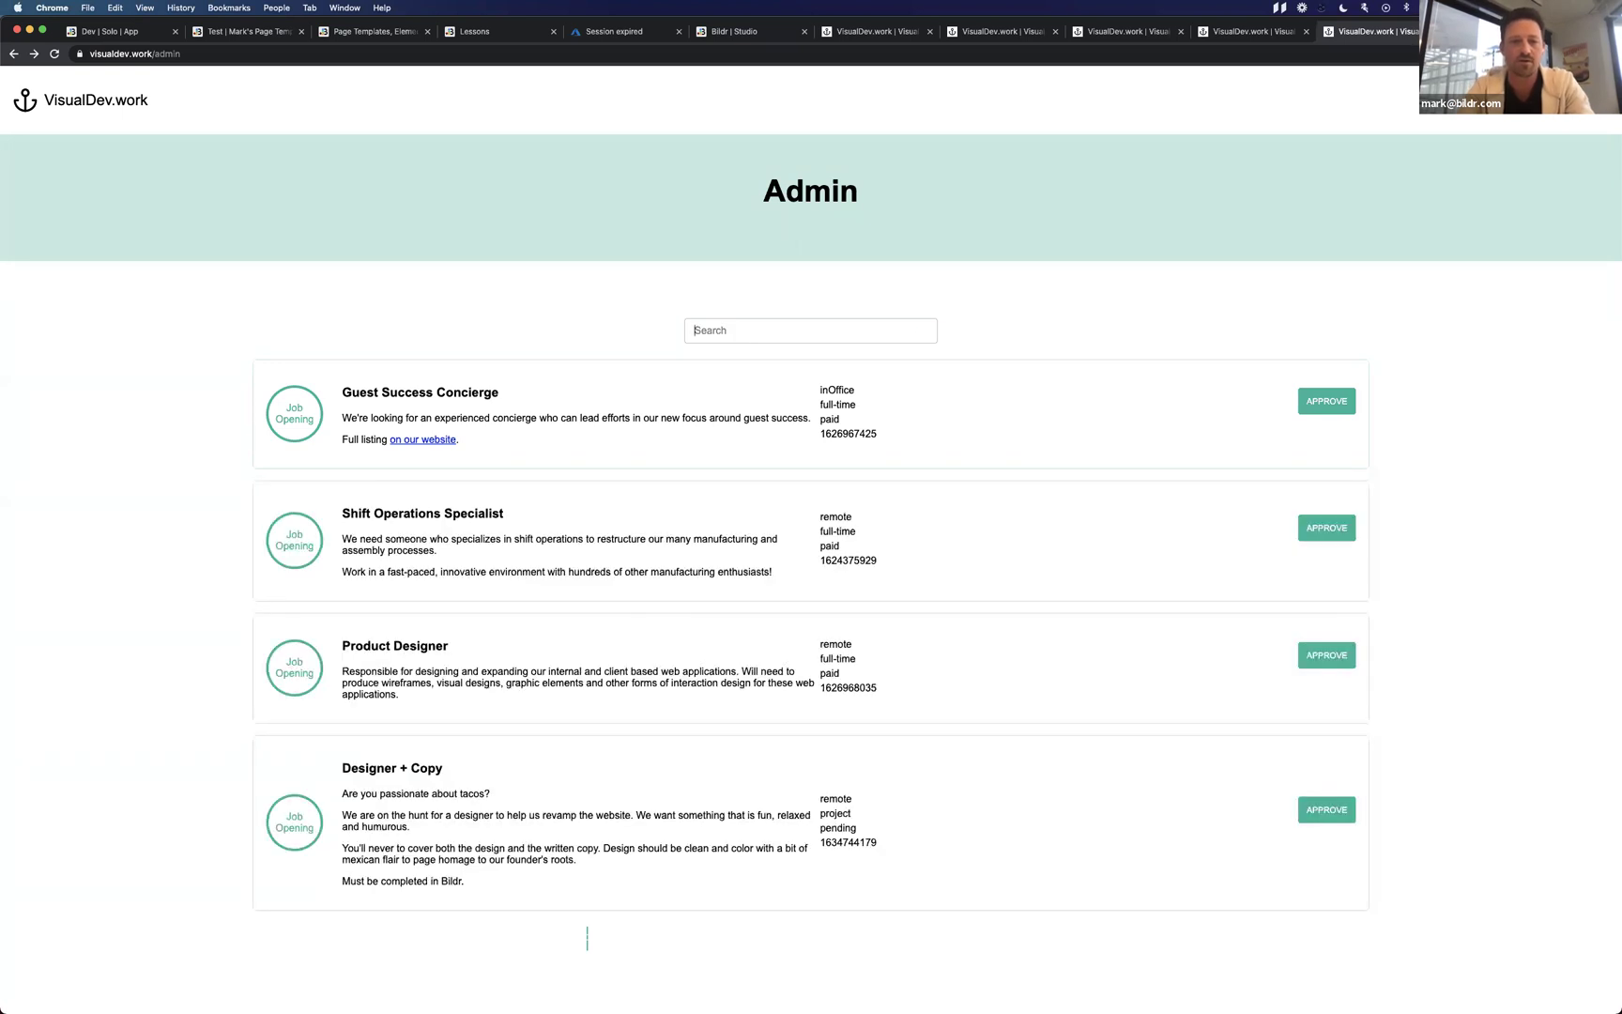
text(remo)
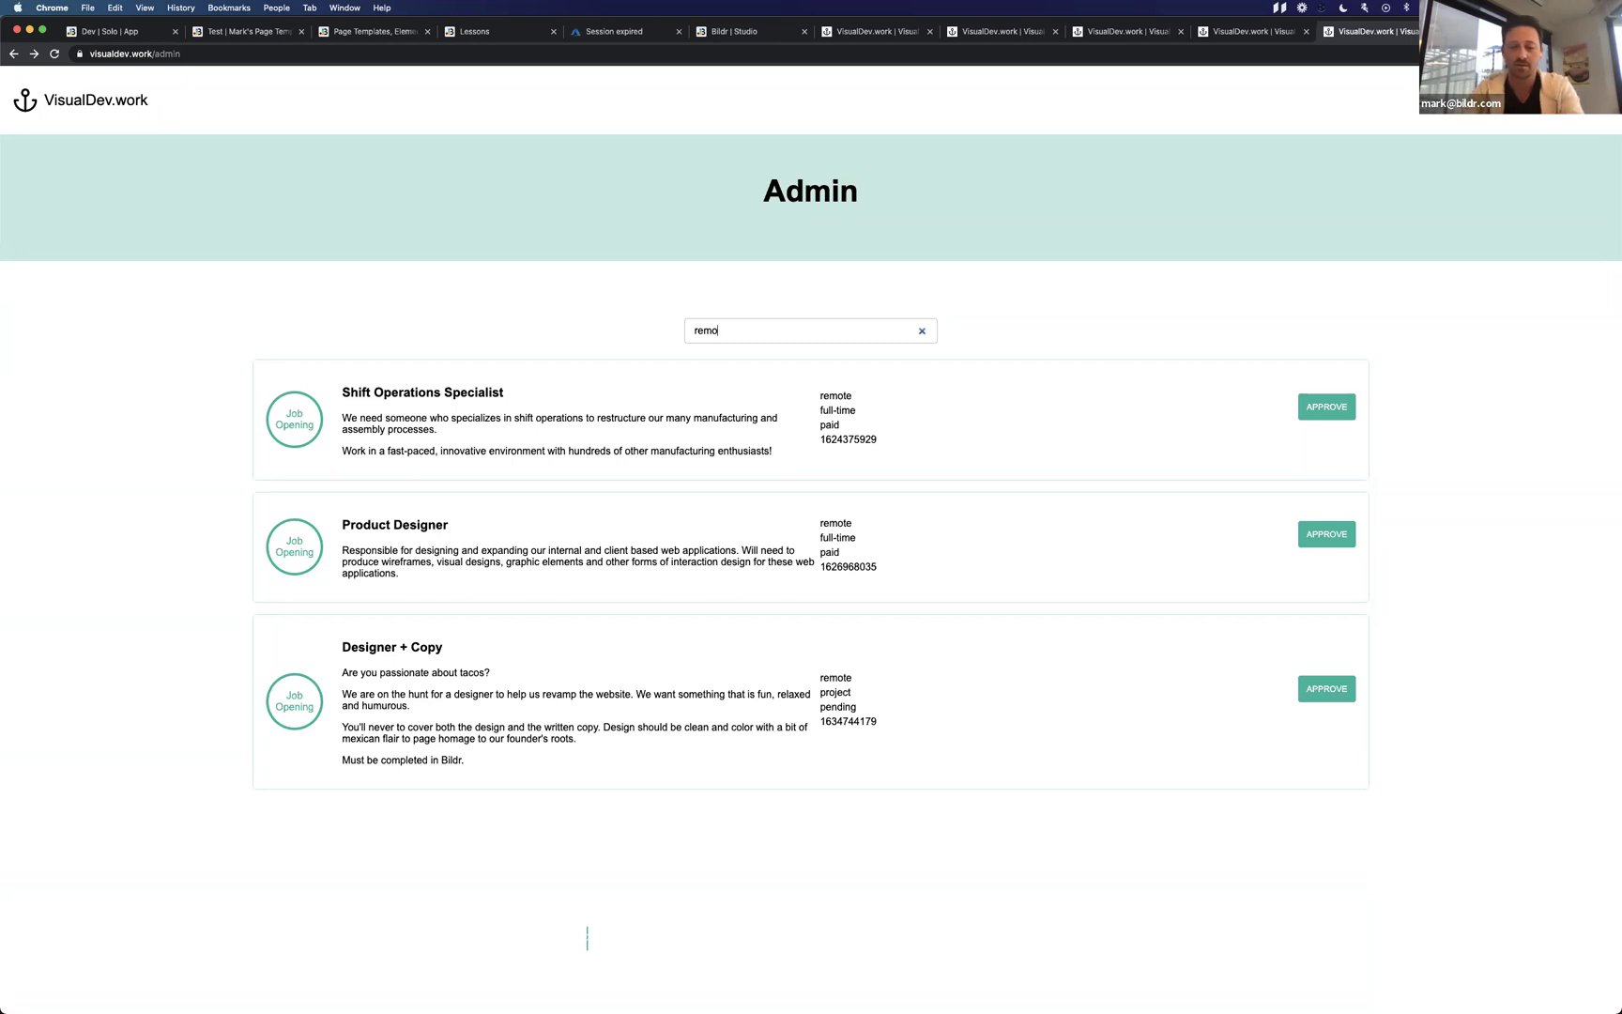
text(pro)
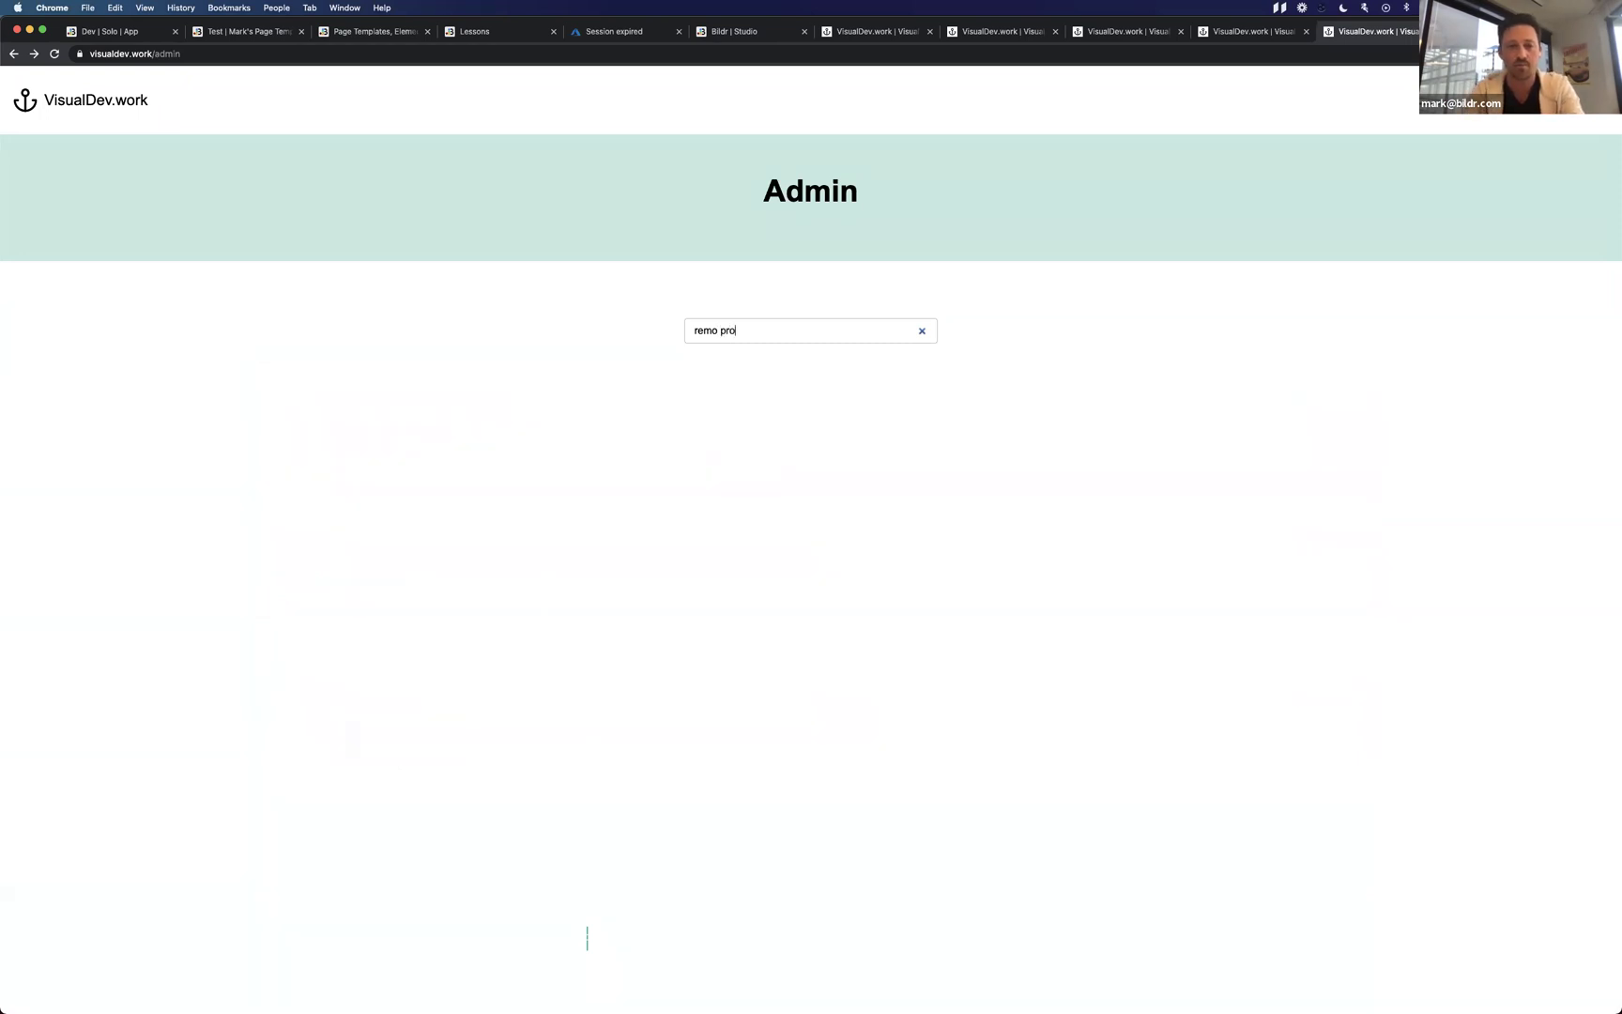
key(BackSpace)
key(BackSpace)
key(BackSpace)
key(BackSpace)
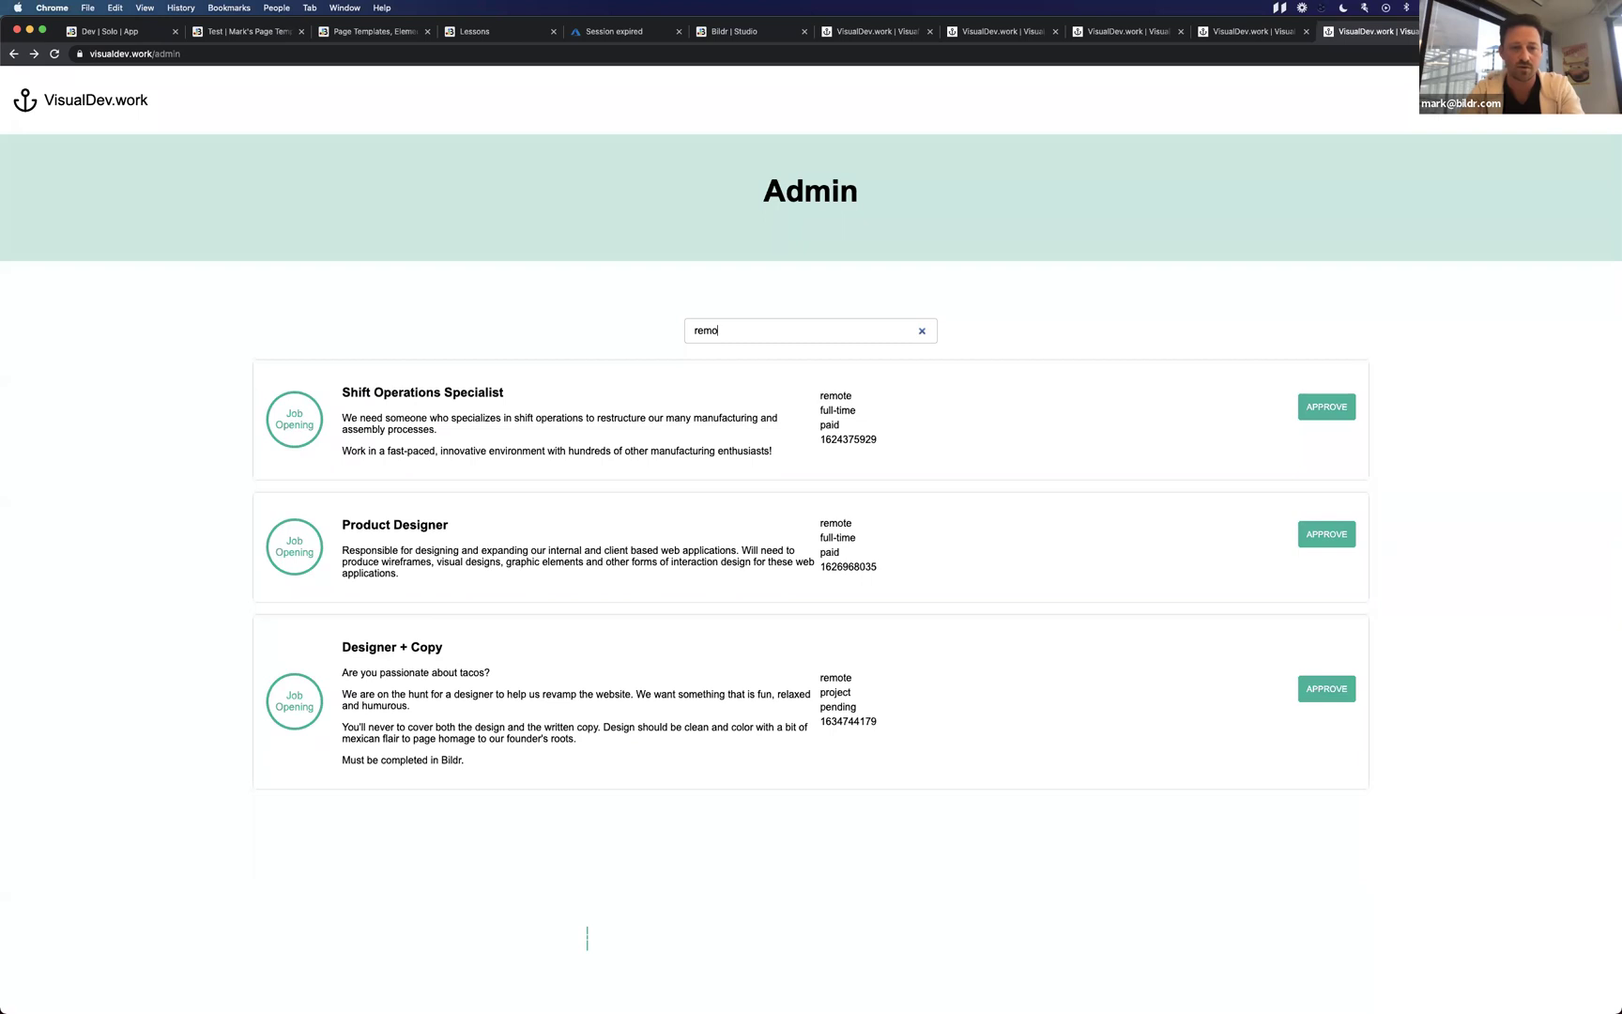
text(d)
key(BackSpace)
key(BackSpace)
key(BackSpace)
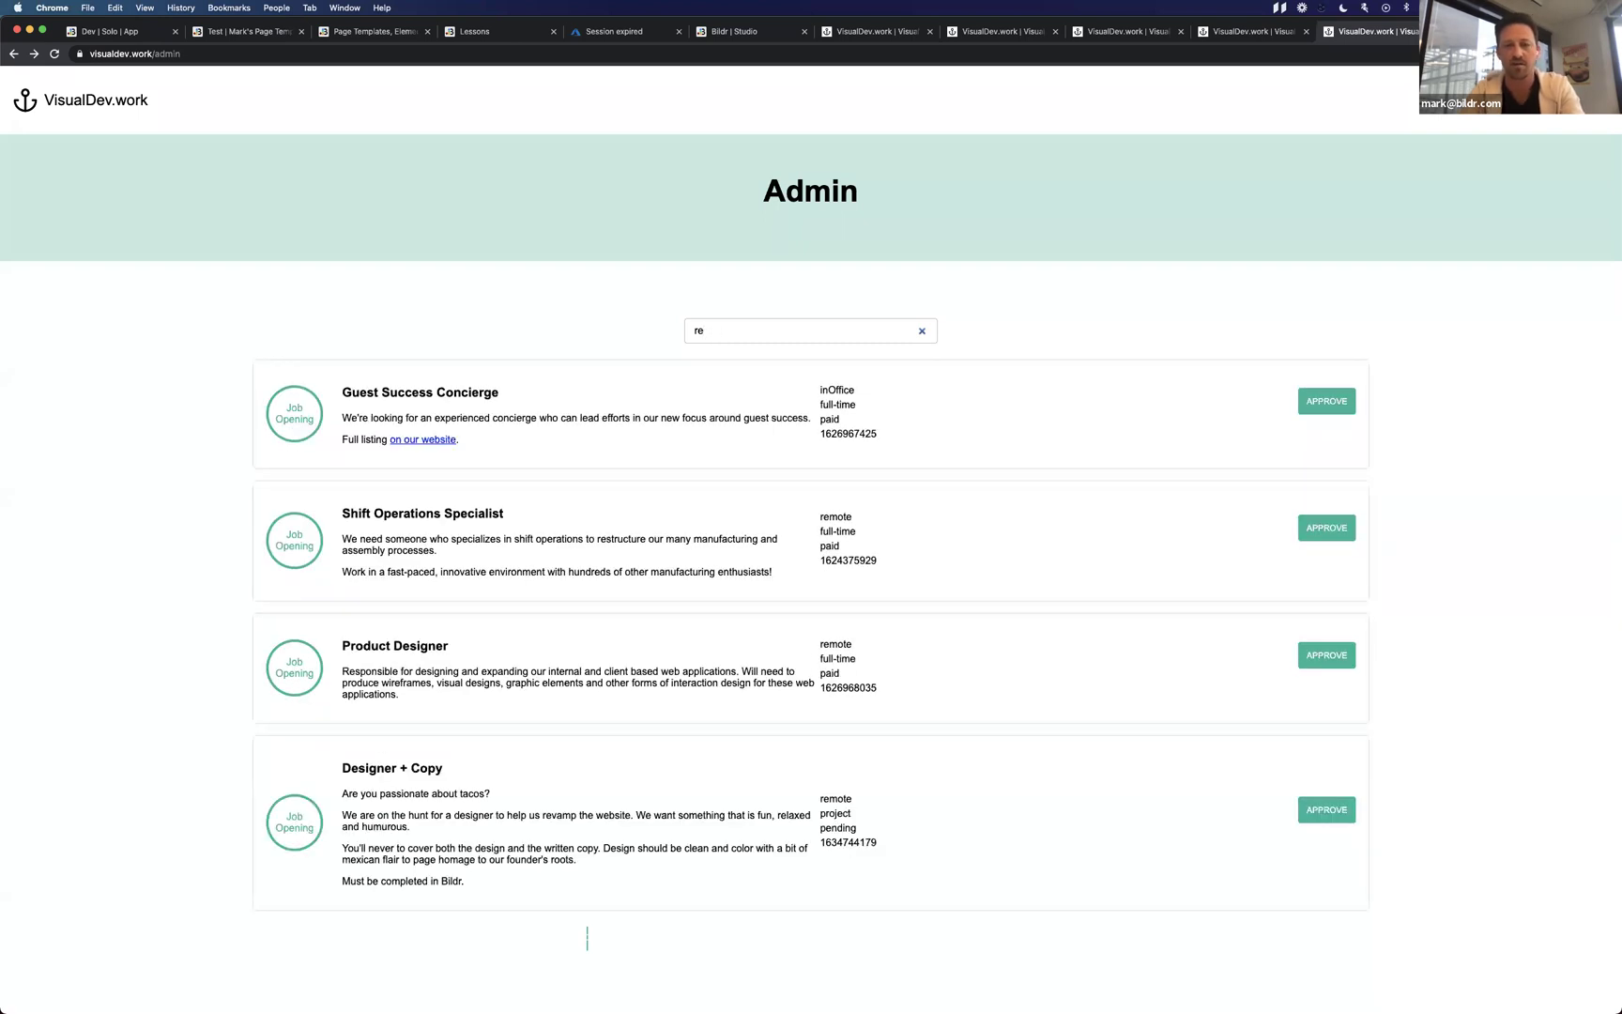
text(gue)
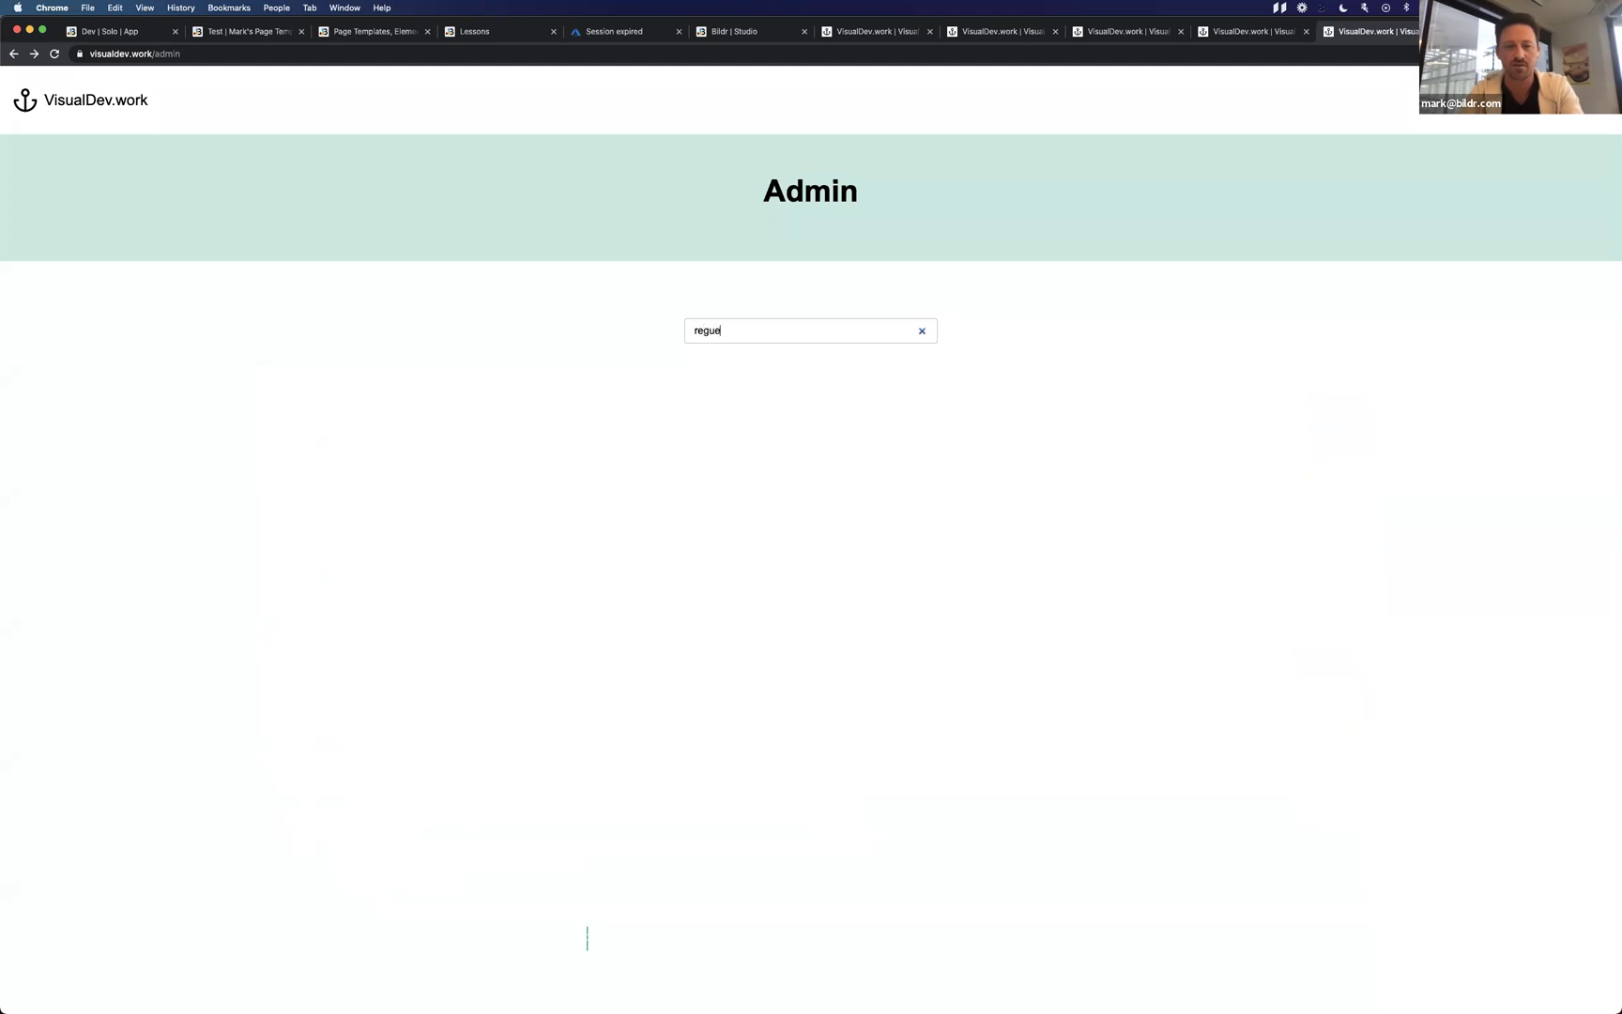
key(BackSpace)
key(BackSpace)
key(BackSpace)
text(guest)
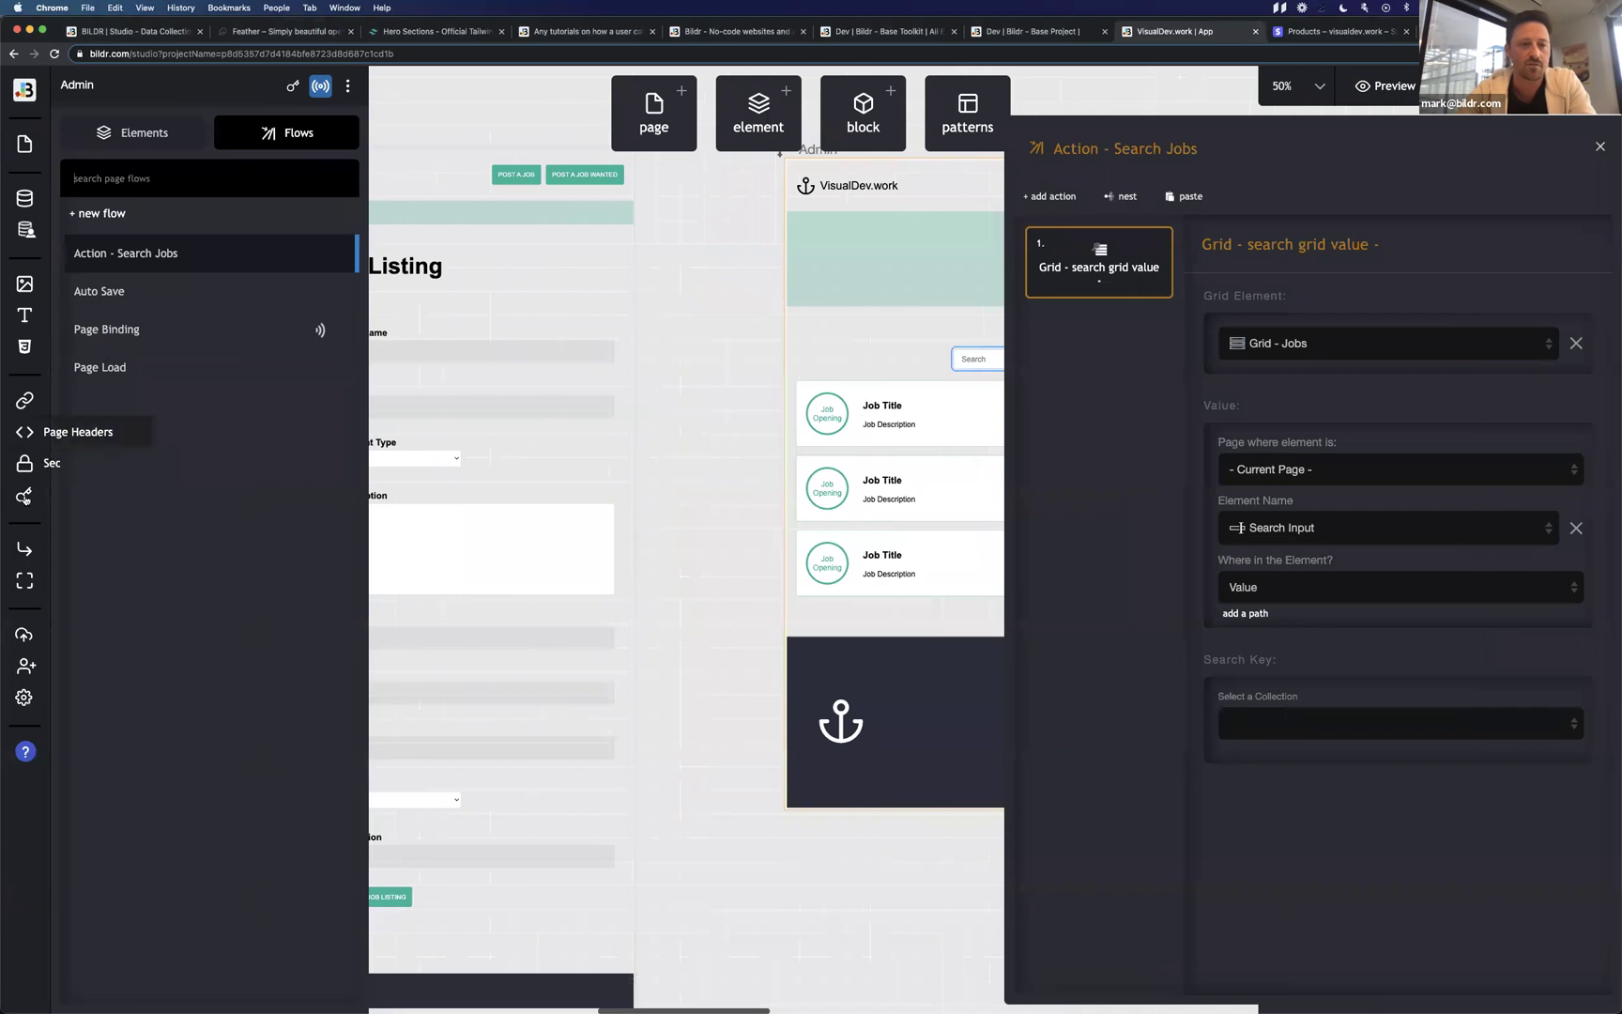
Find the Render - Grid function under Content Types > Functions and show its JavaScript.
click(24, 580)
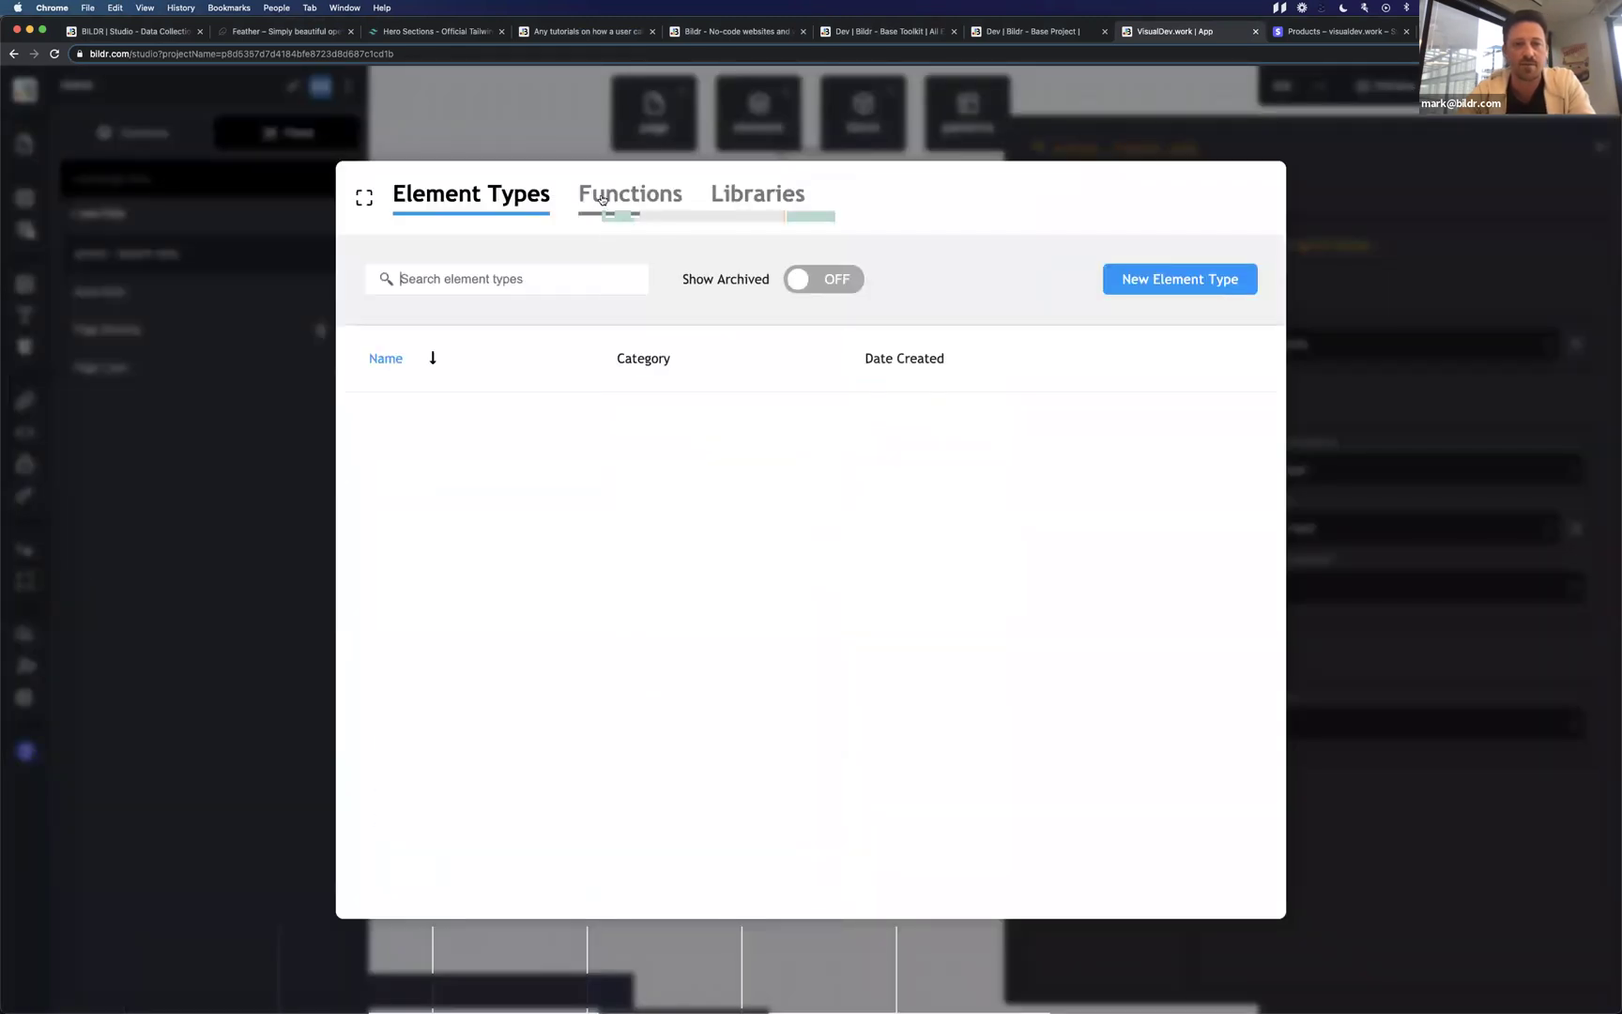
click(602, 198)
click(452, 273)
text(gr)
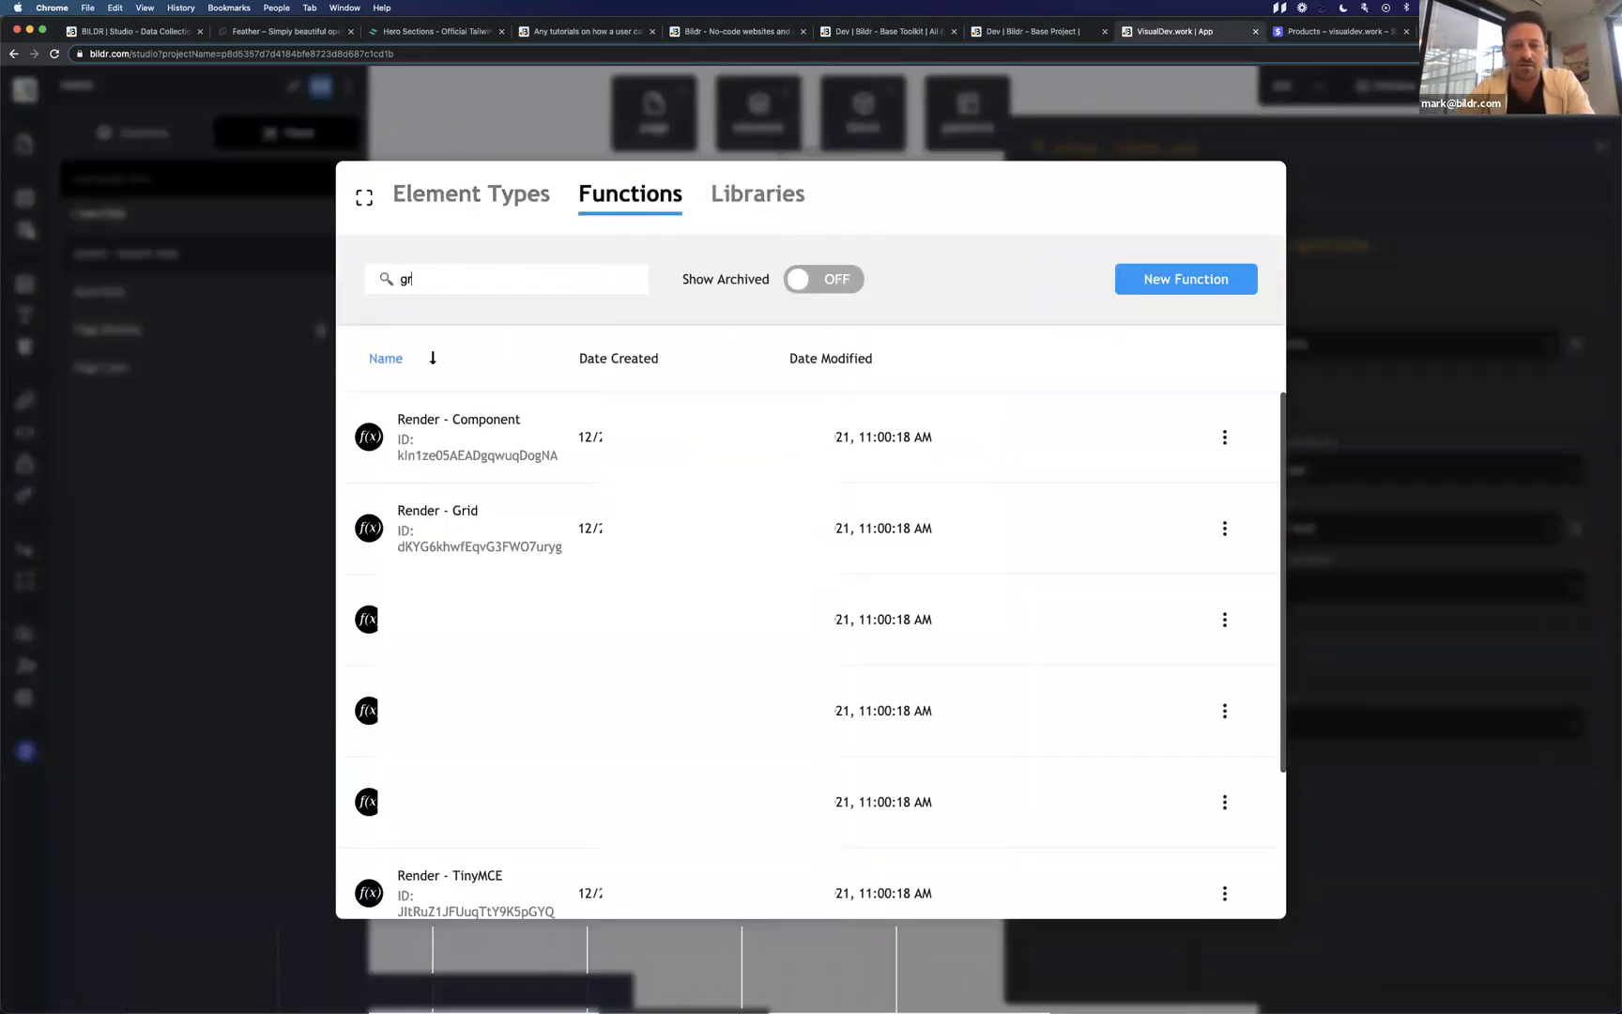
text(id)
click(657, 436)
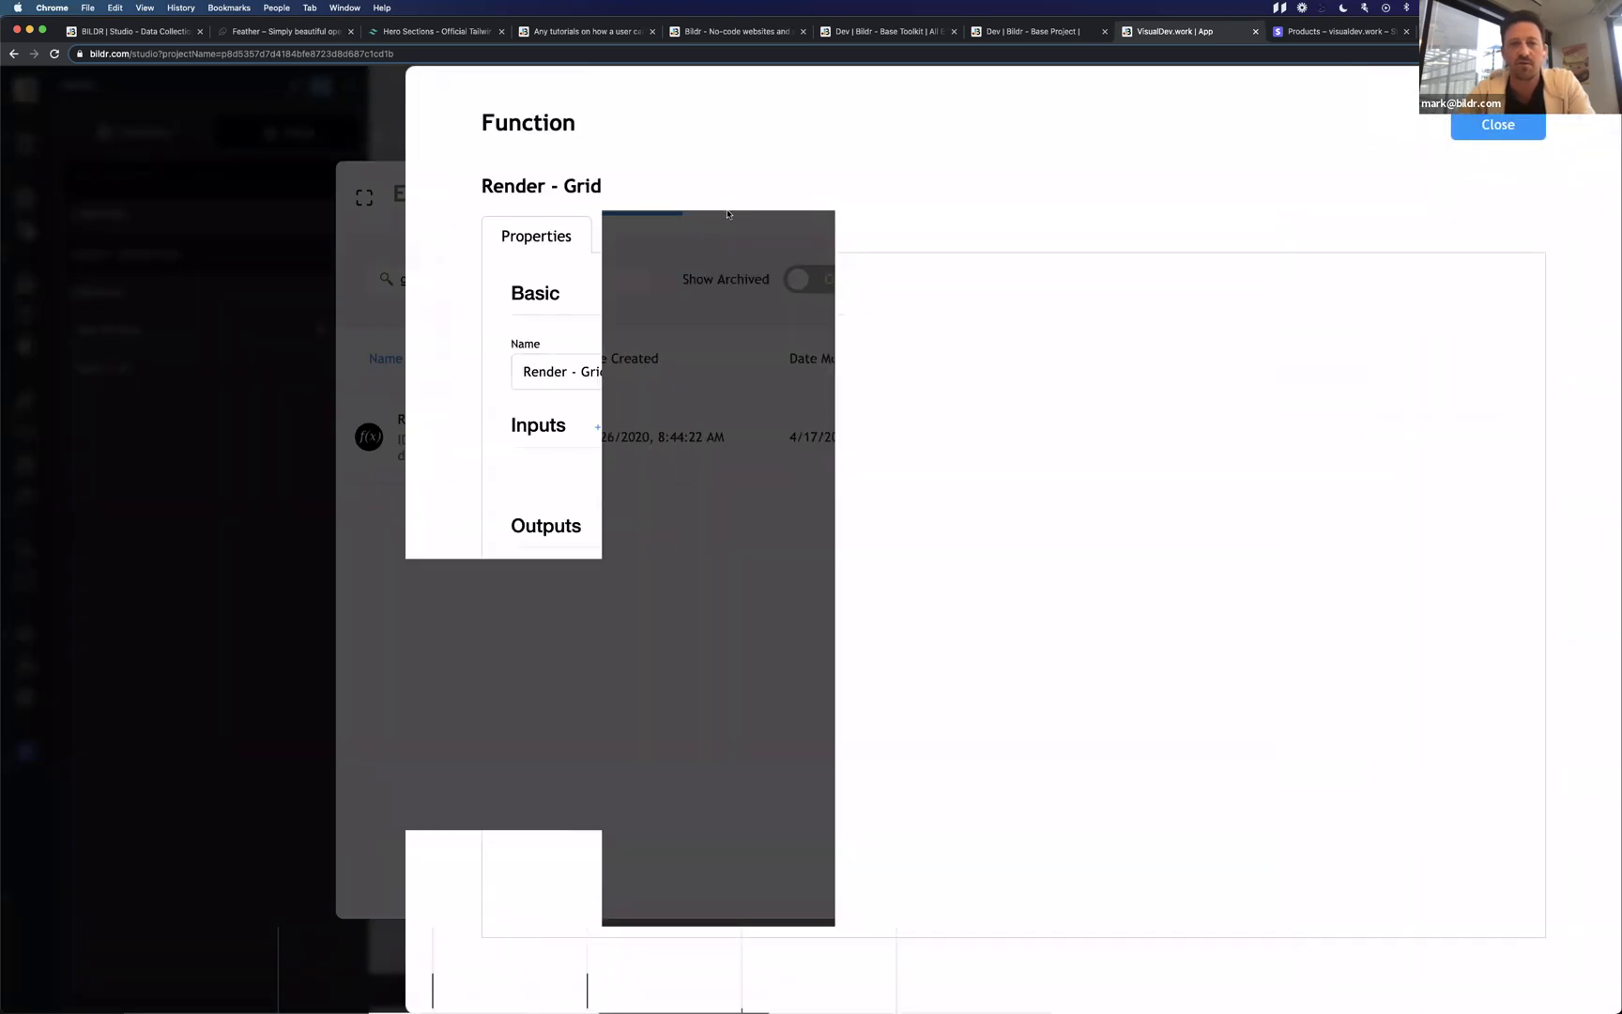
click(688, 246)
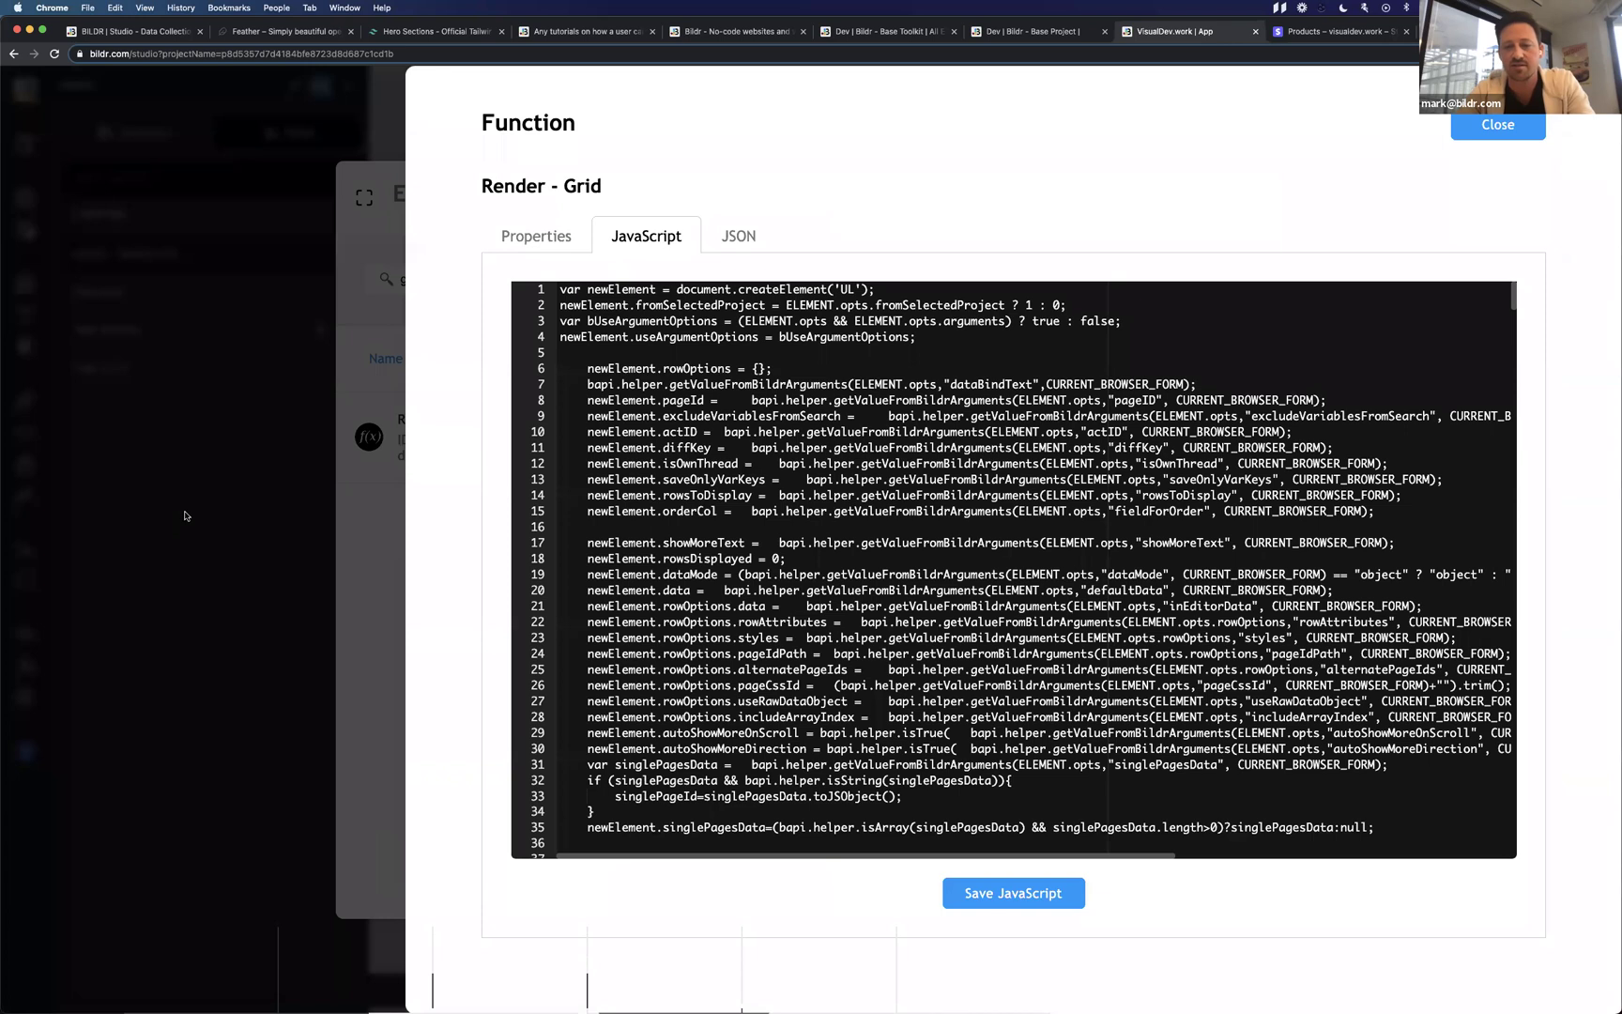
Zoom the code and highlight line 7 and lines 17–30 where the grid options are read.
key(super+minus)
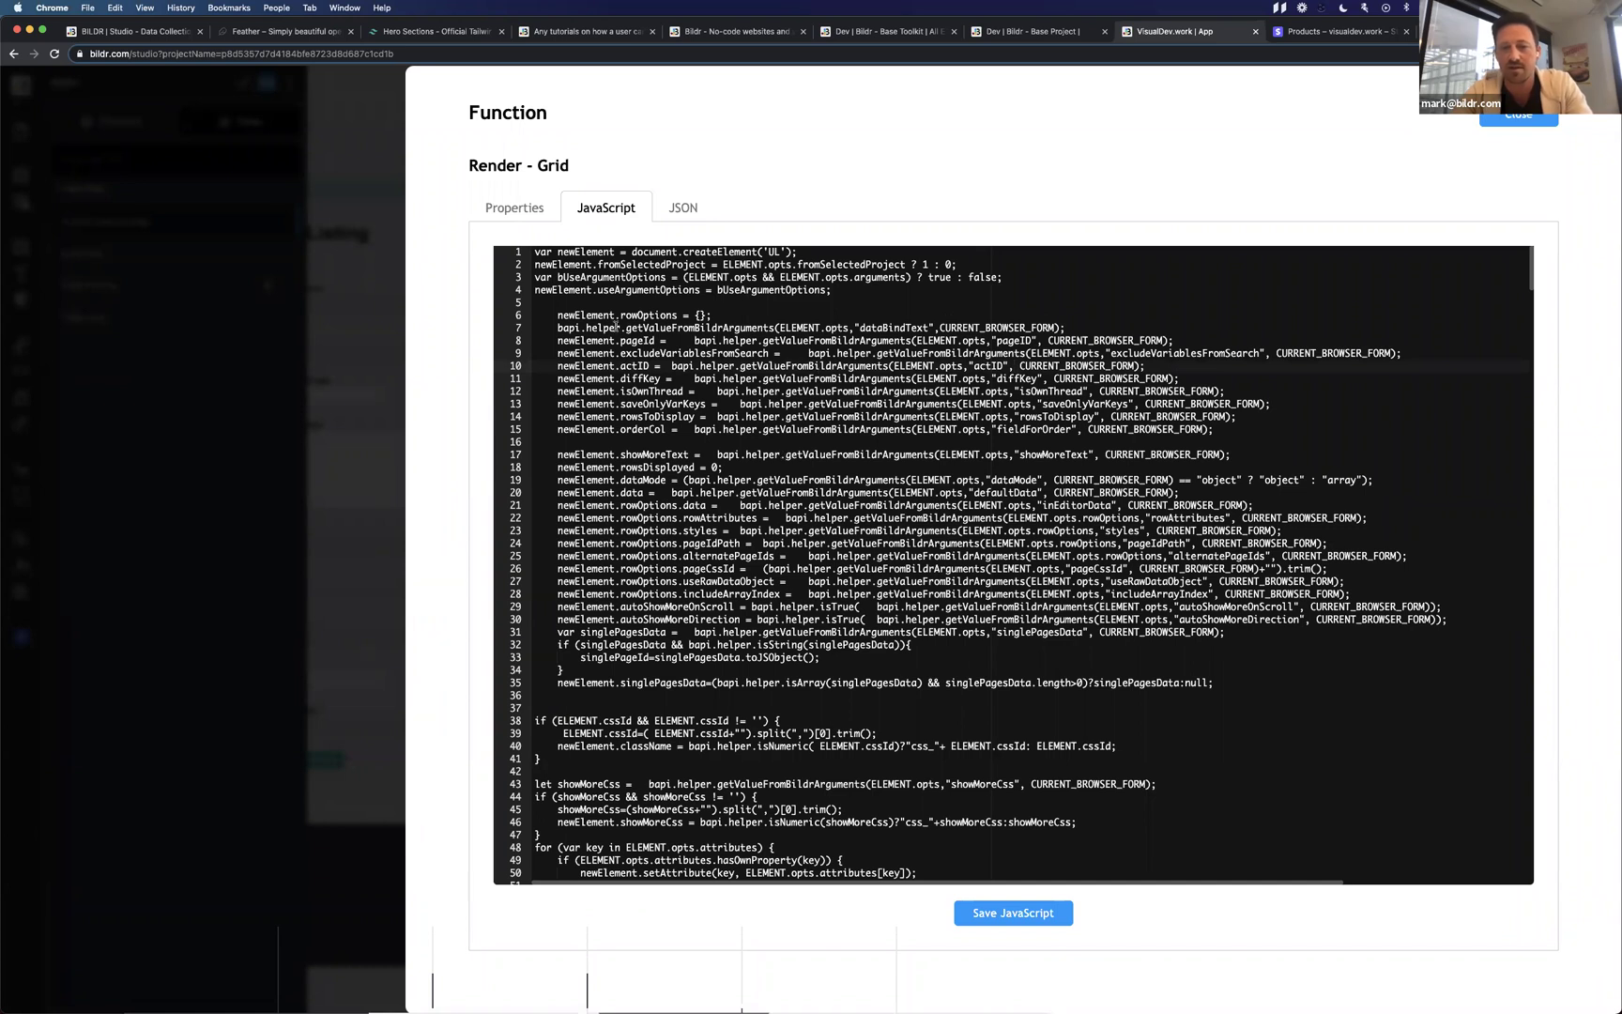
drag(535, 327, 882, 327)
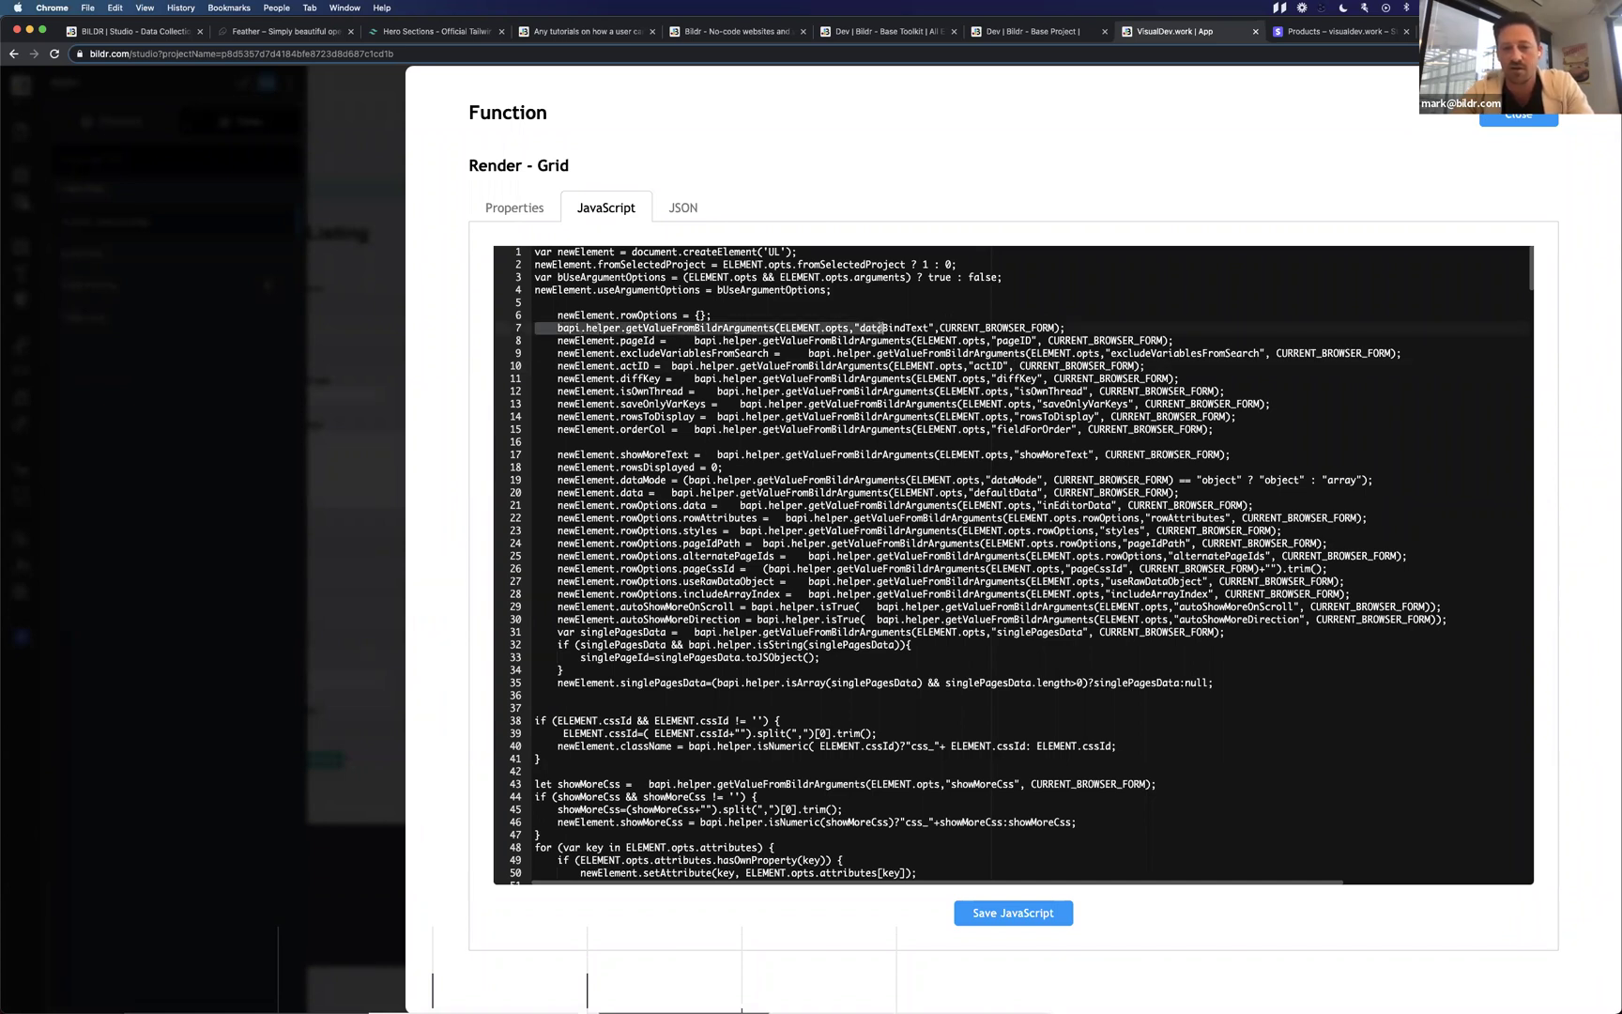
click(569, 327)
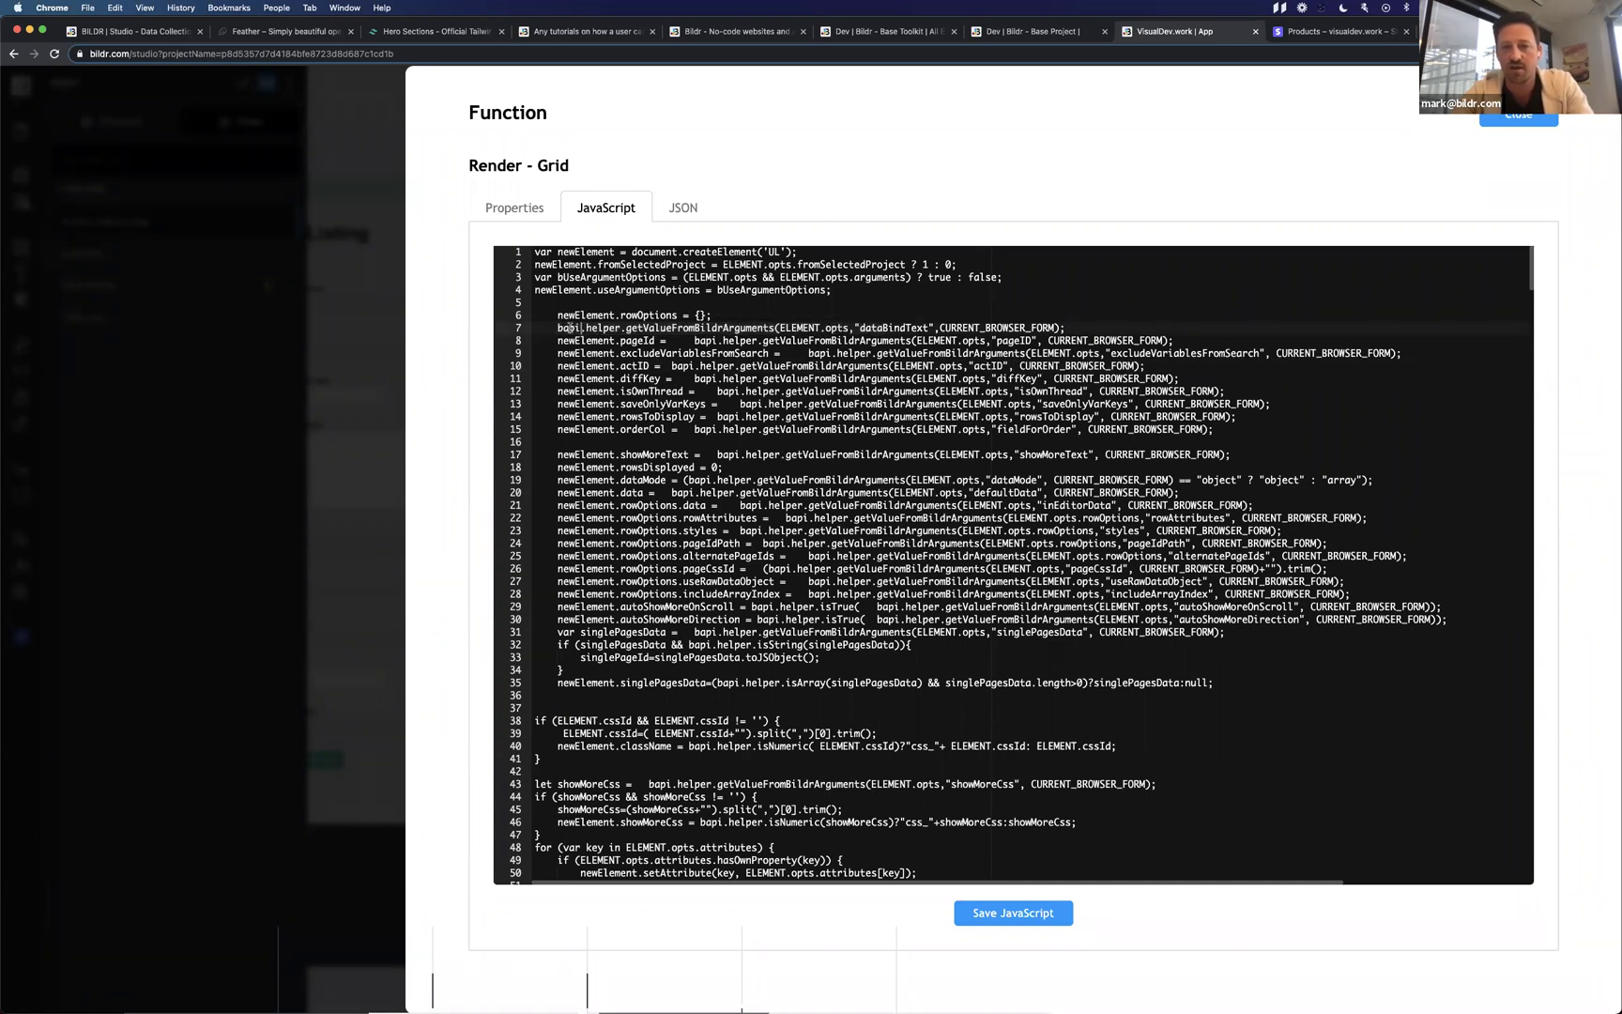
drag(563, 327, 586, 327)
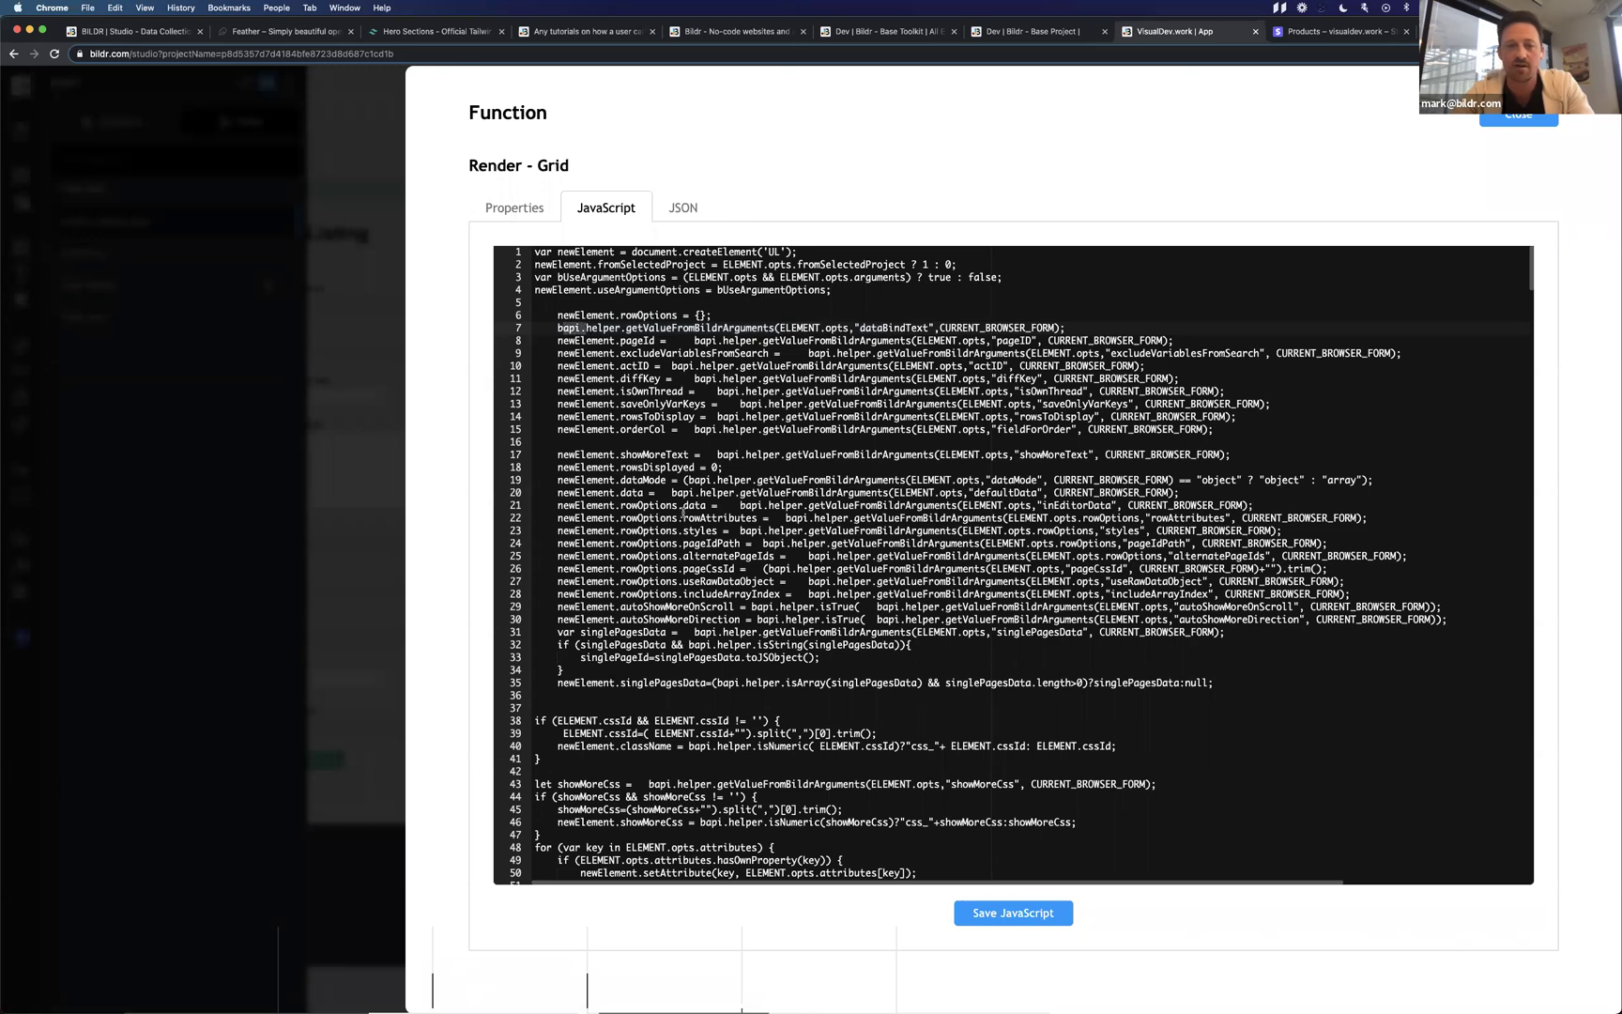
drag(576, 454, 644, 492)
drag(691, 576, 711, 620)
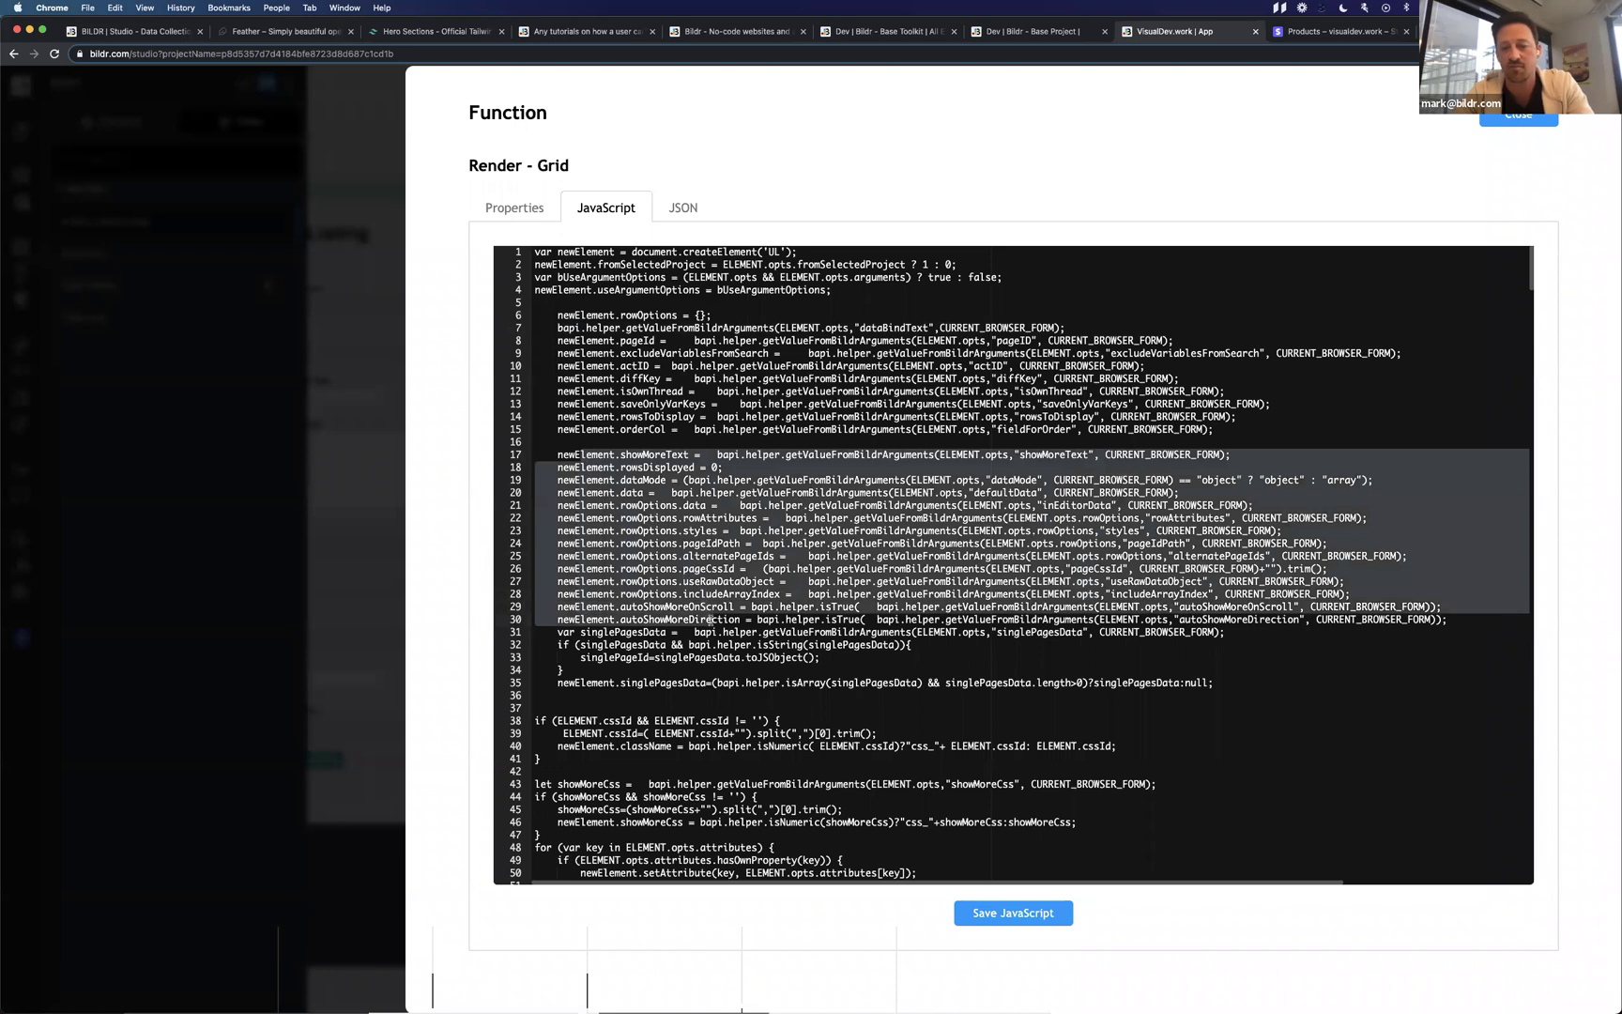
scroll(719, 679, down, 5)
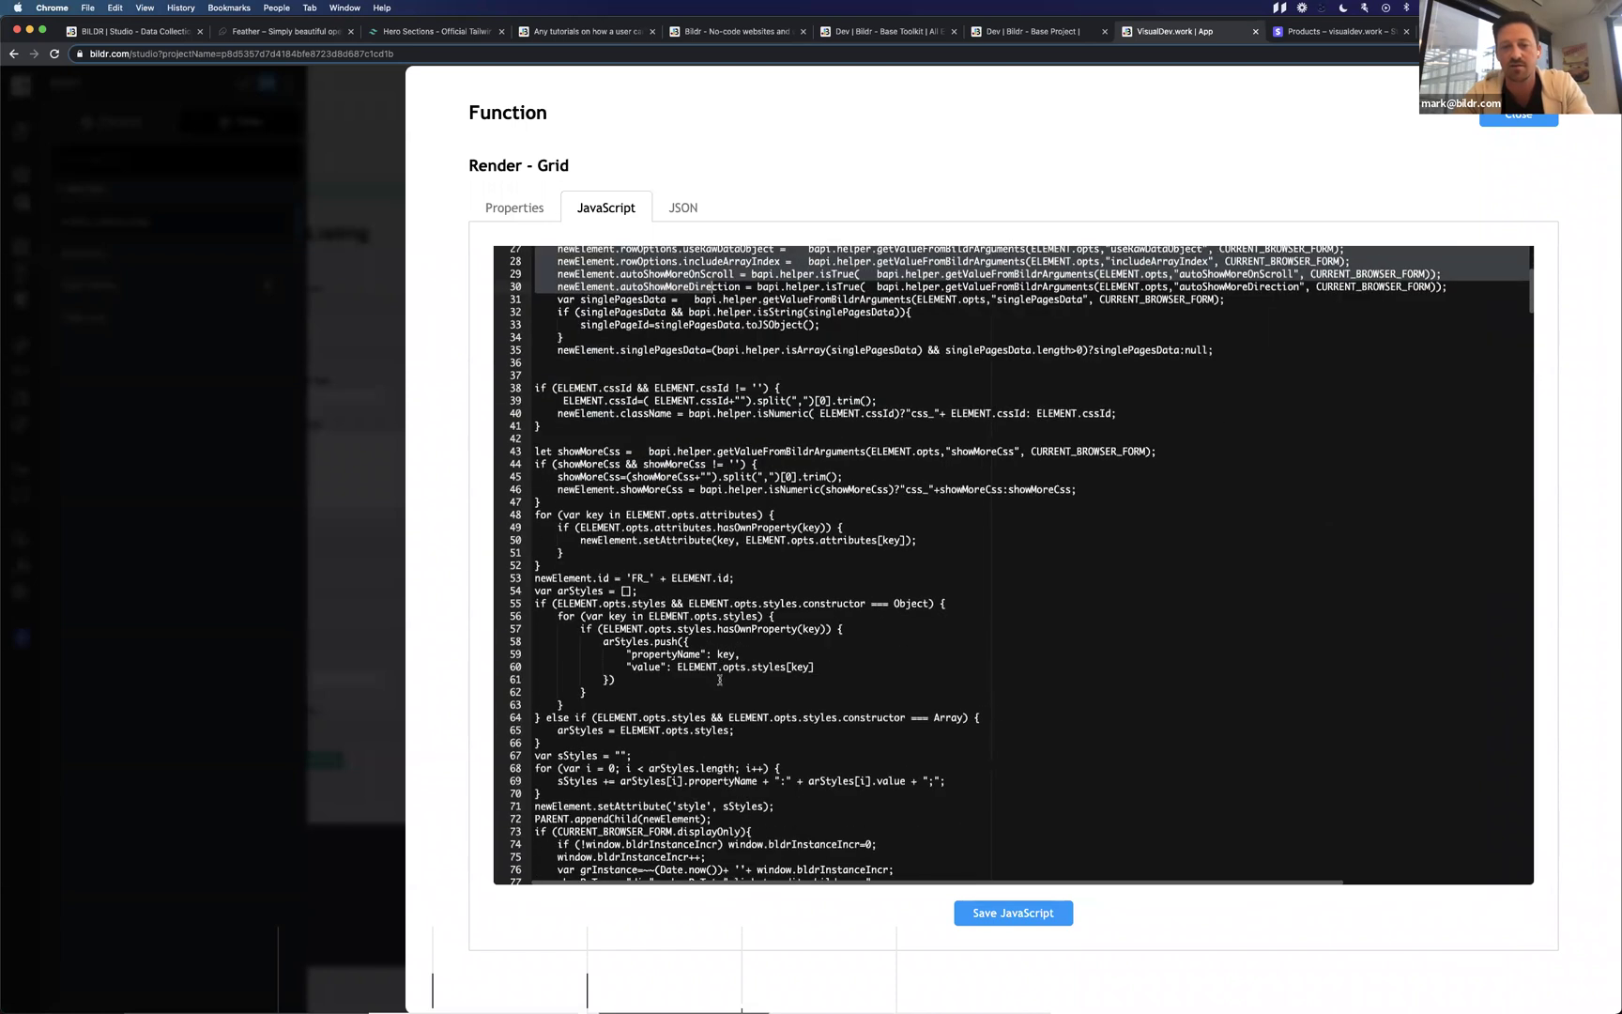
scroll(816, 608, up, 5)
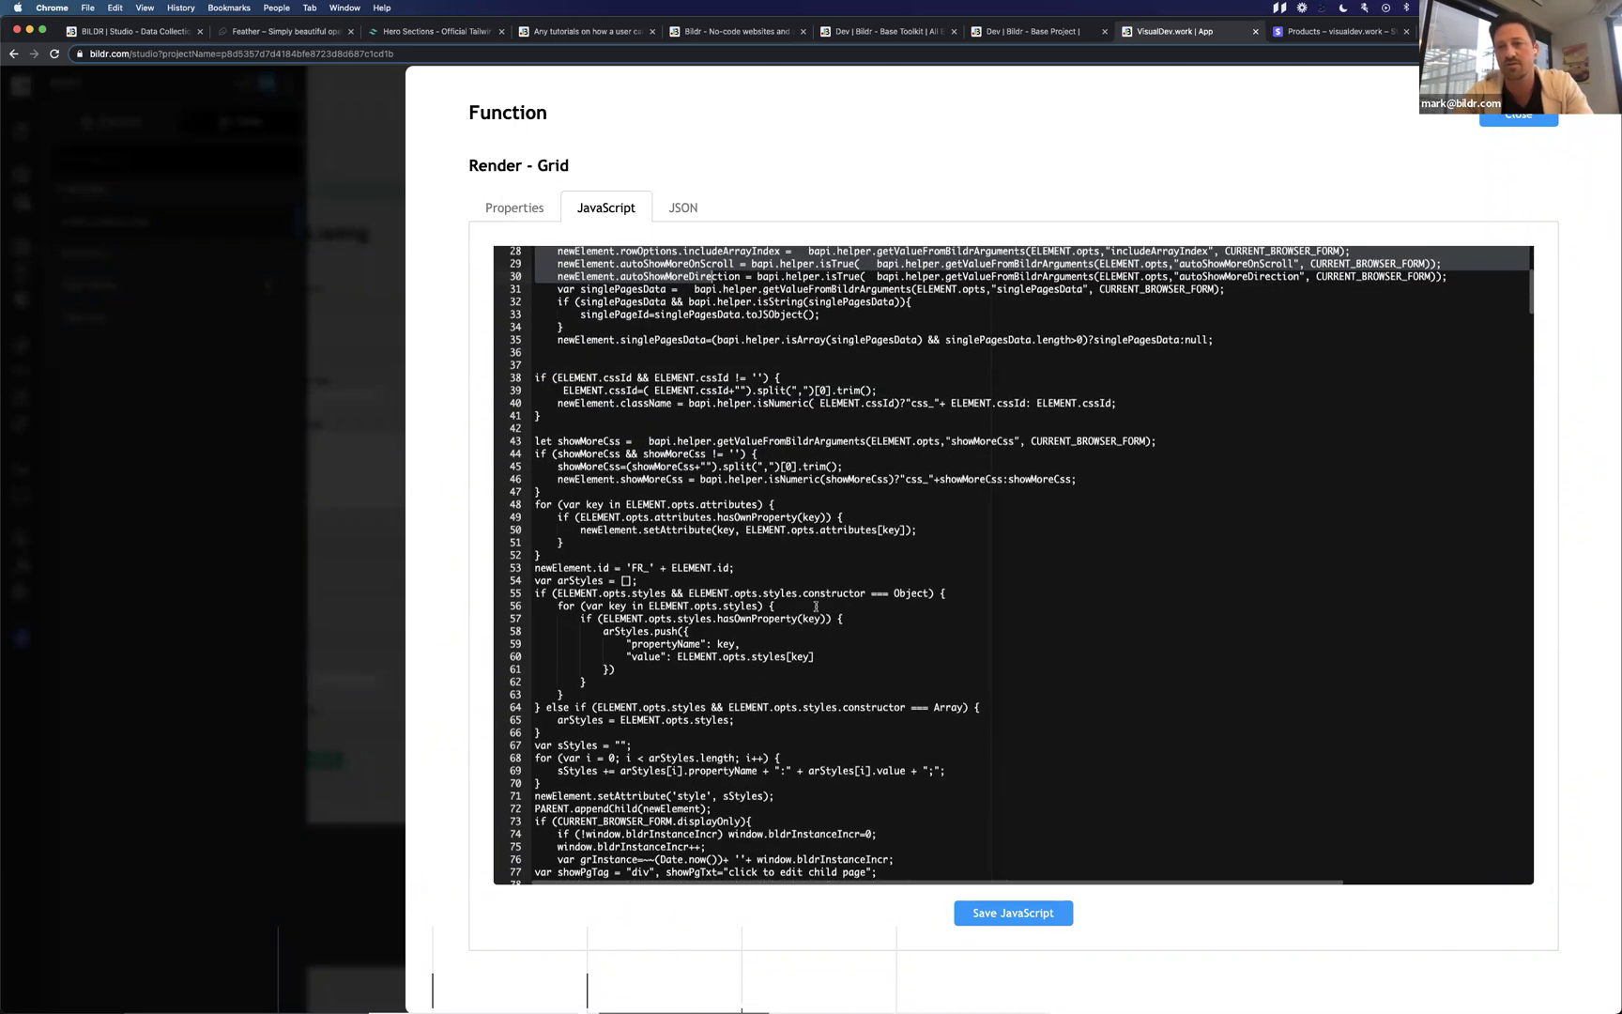
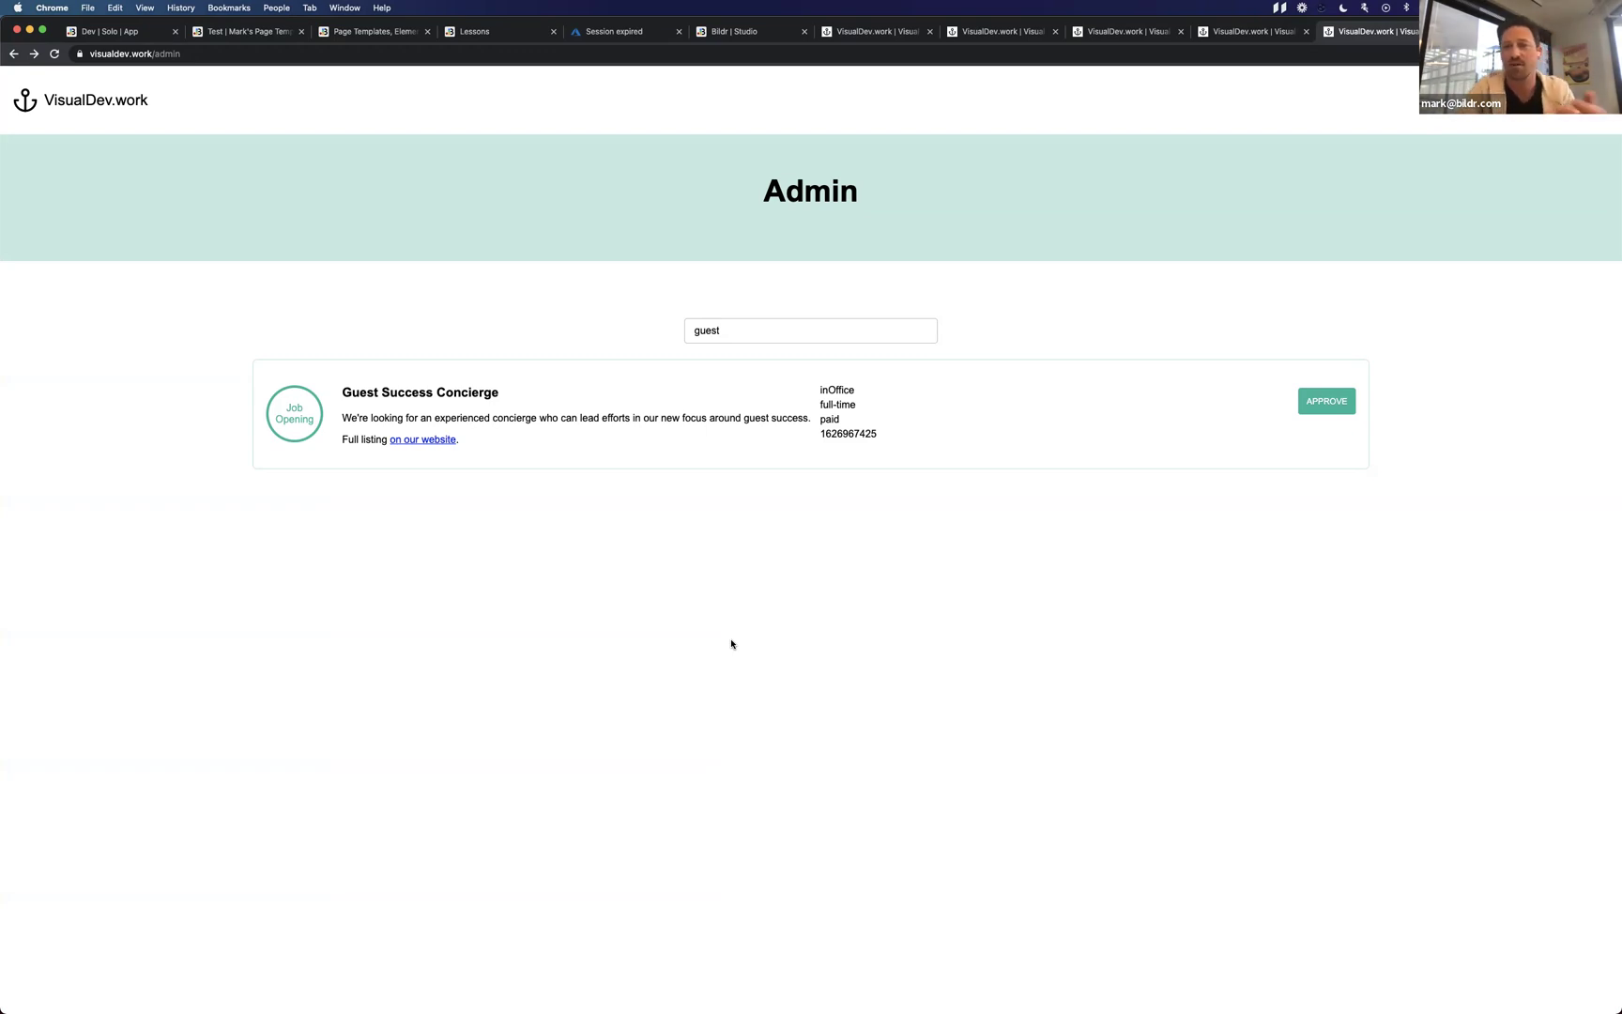
Close the Render - Grid function's JavaScript and the Functions list to return to the Search Jobs flow.
key(ctrl+Left)
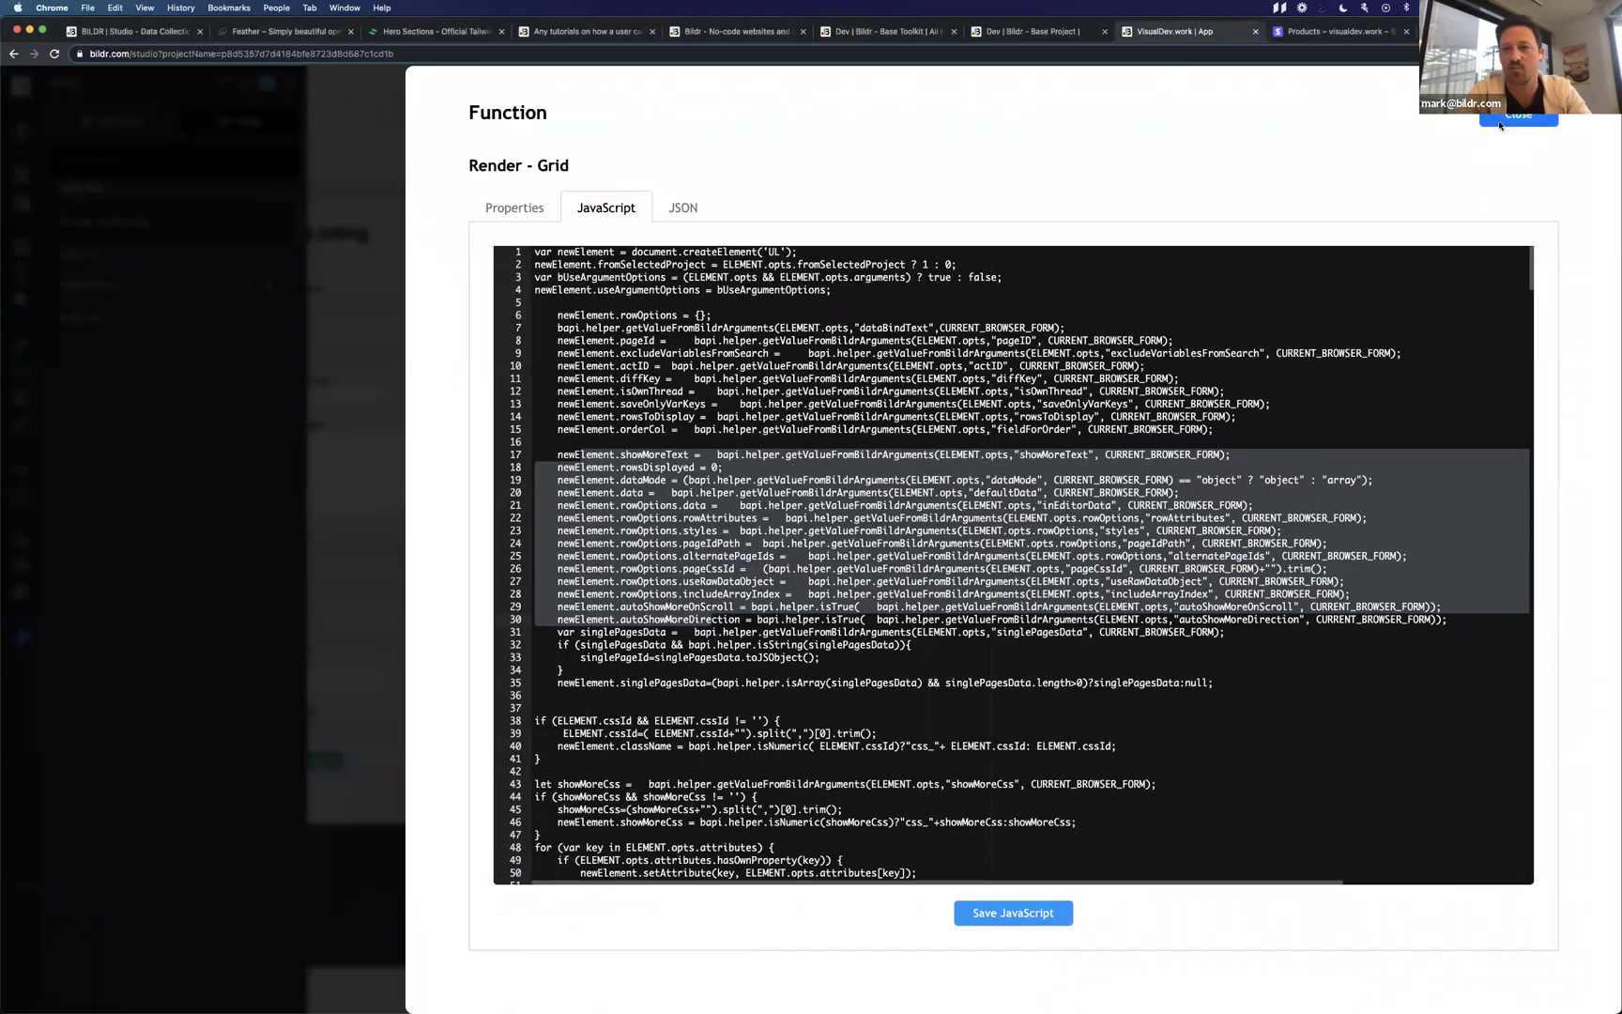
click(1513, 118)
key(Escape)
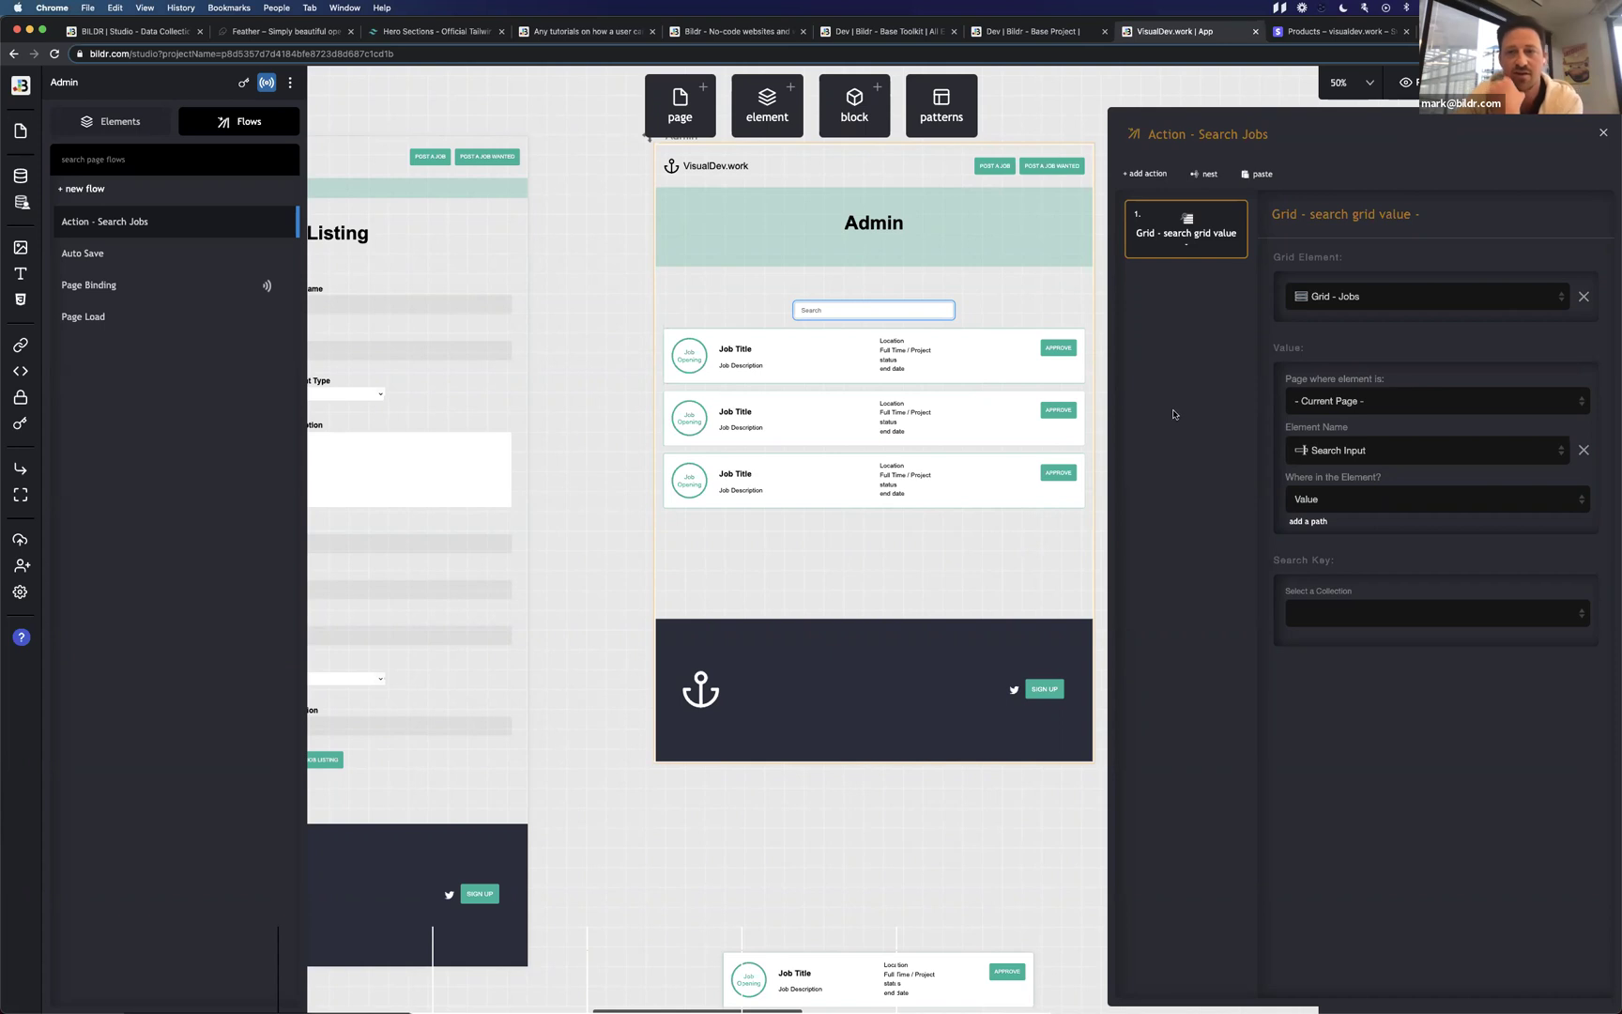
Search the action list for 'mass' and add Transform Data - Mass Change to the Search Jobs flow.
click(1144, 174)
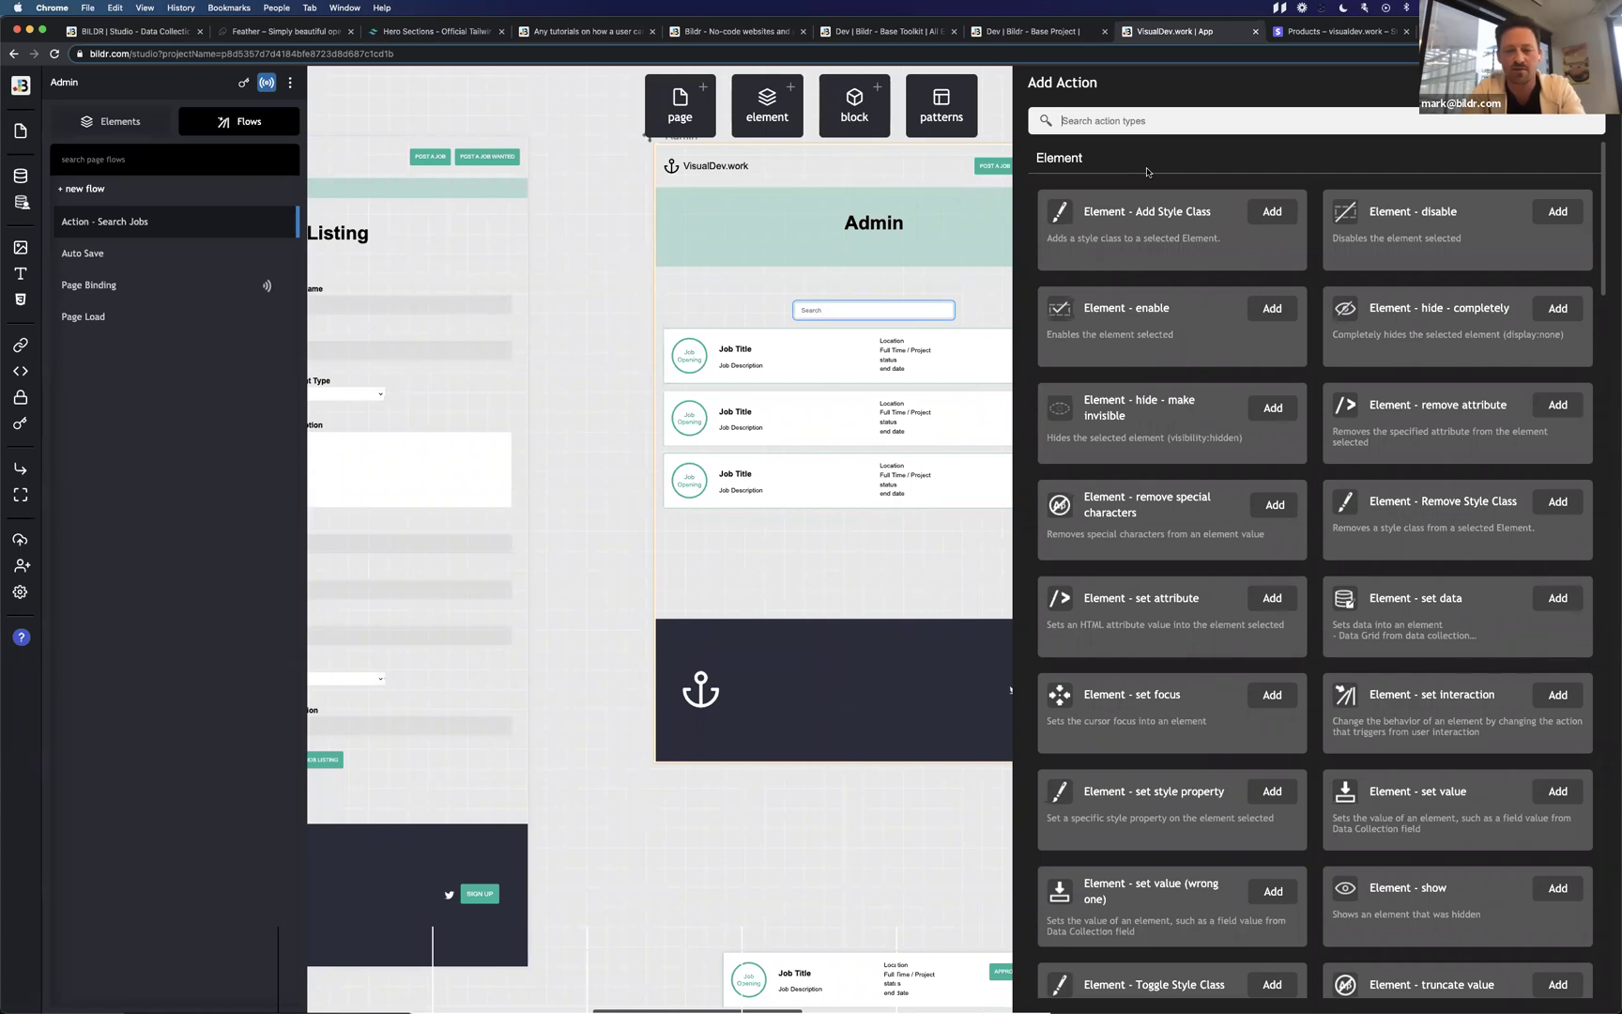
text(data)
scroll(1190, 383, down, 1)
text(find)
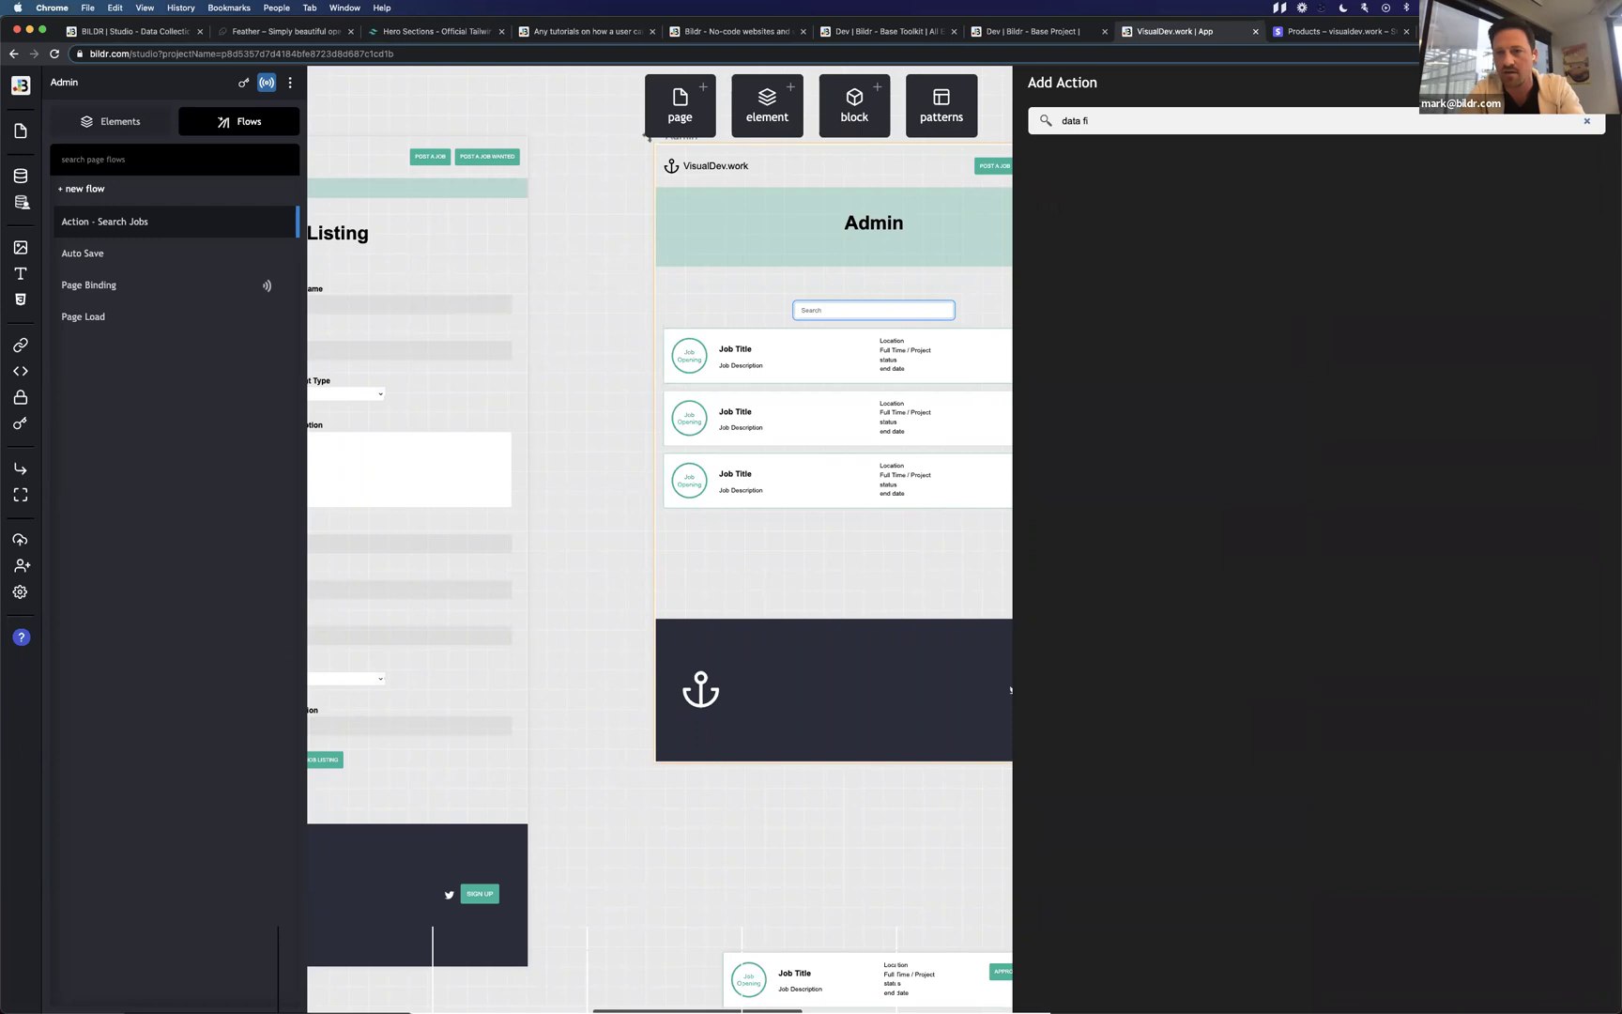
key(BackSpace)
key(BackSpace)
key(BackSpace)
key(super+a)
text(mass)
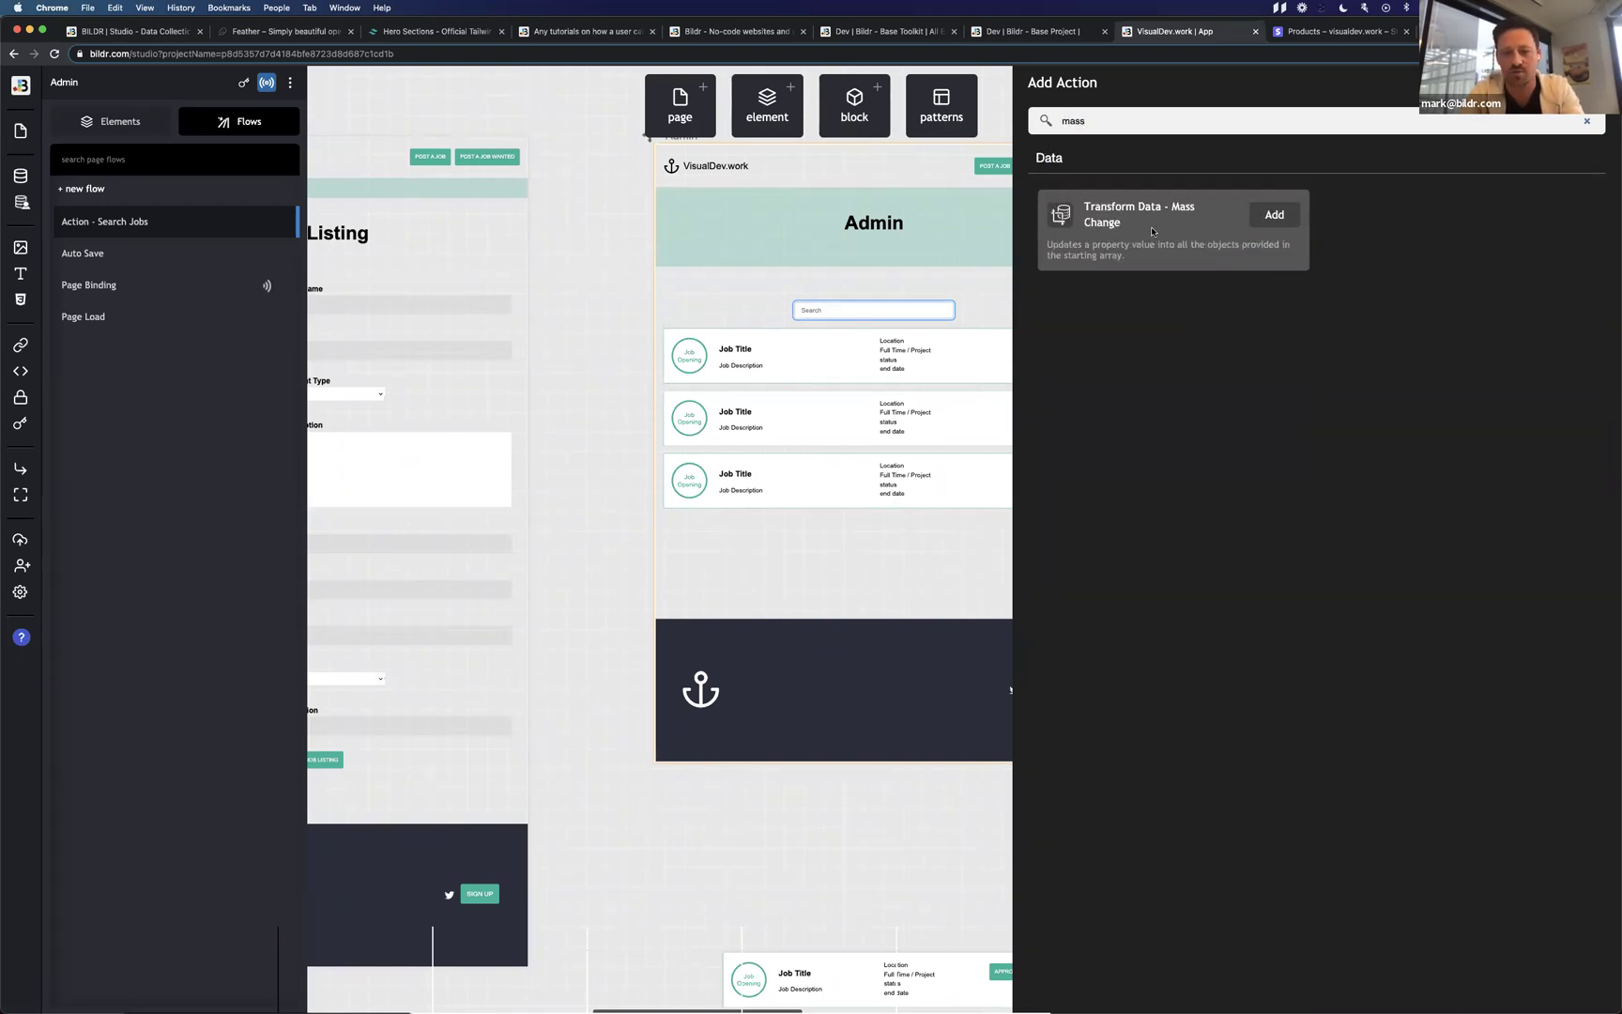
click(1253, 221)
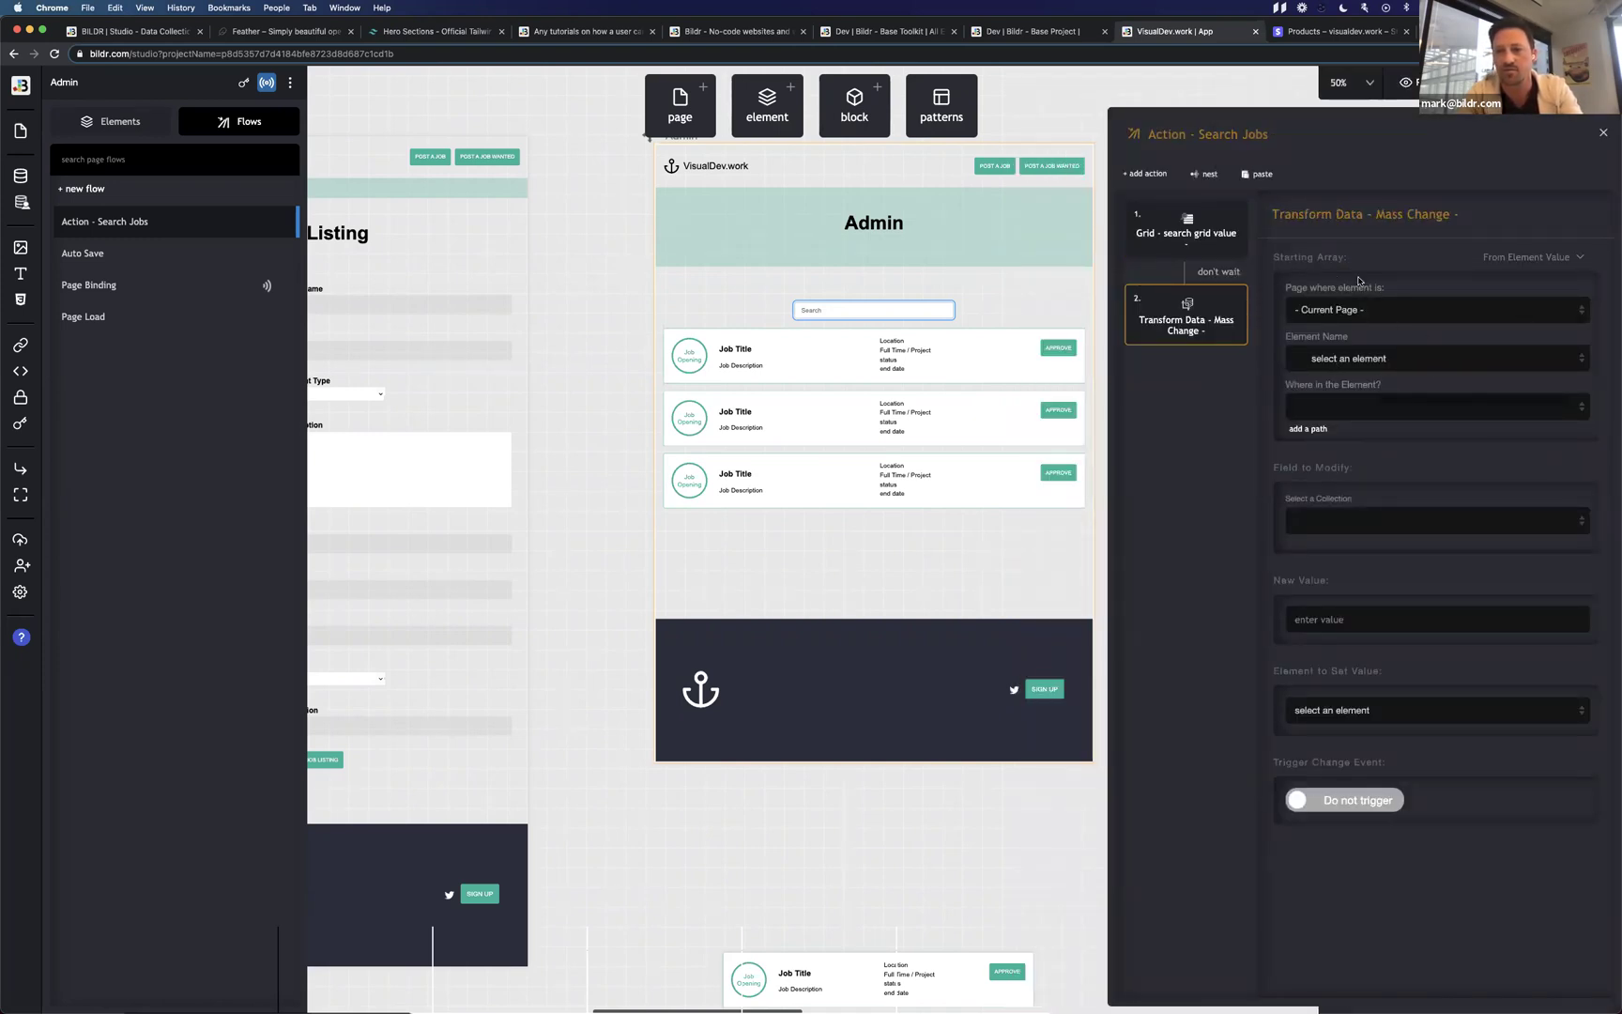
Point Mass Change at Data Collection's Jobs Email field, then delete the step and reopen Add Action.
click(1532, 262)
click(1515, 413)
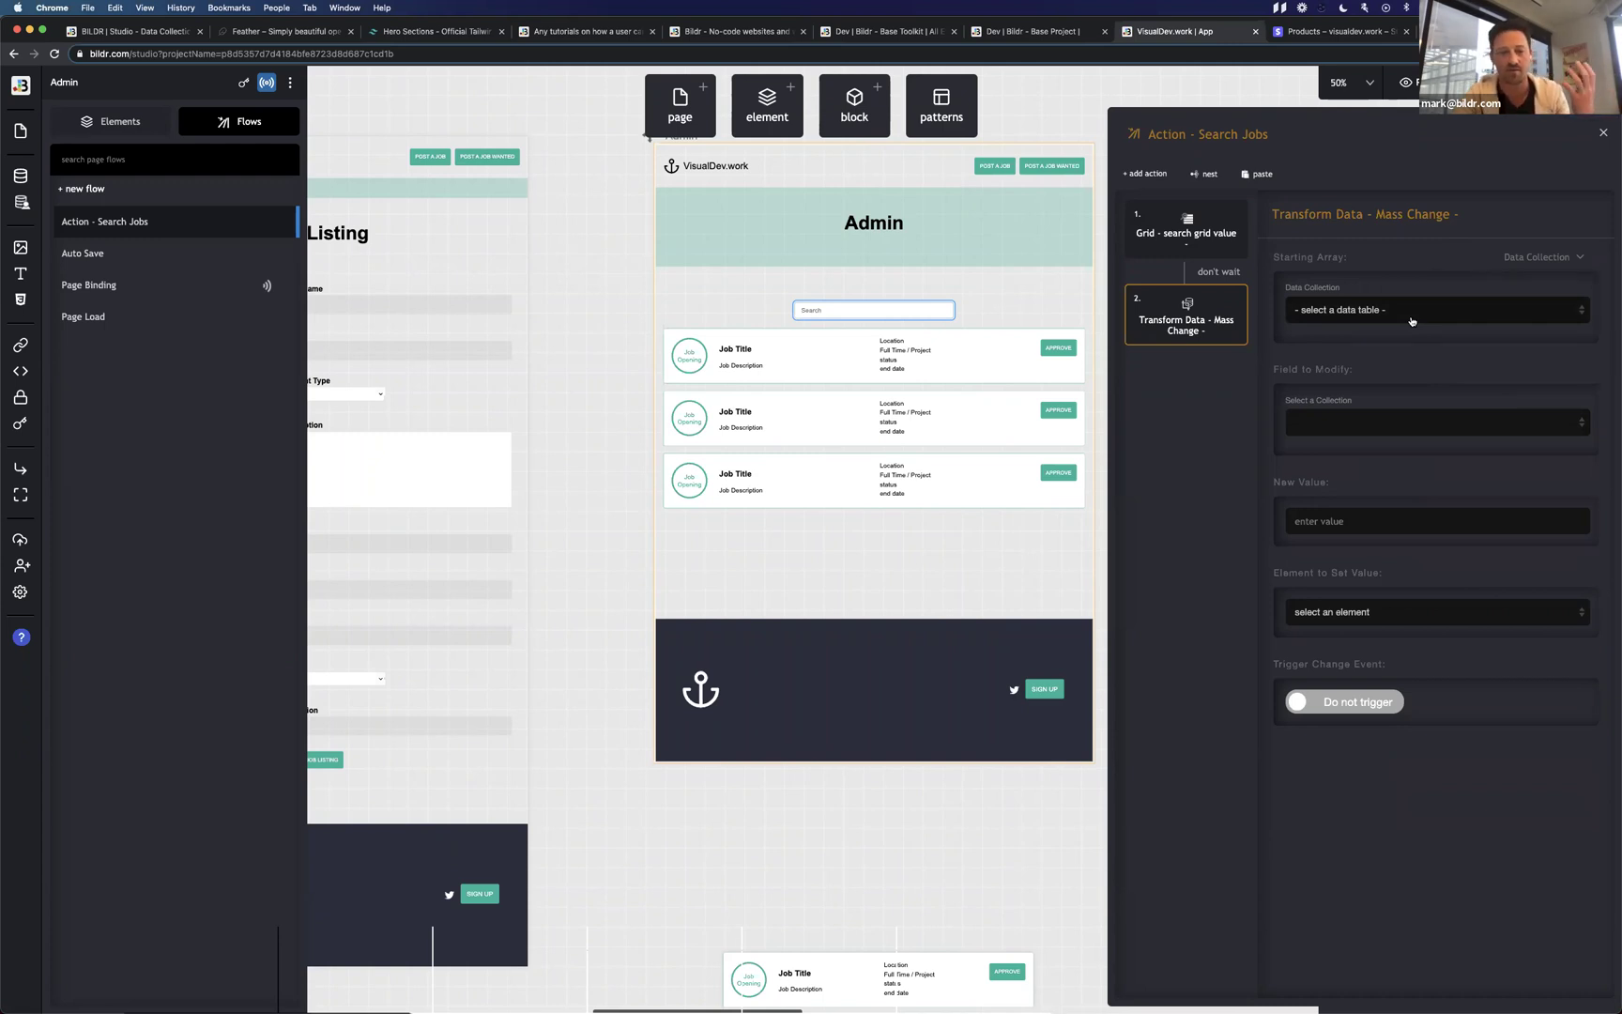
click(1398, 421)
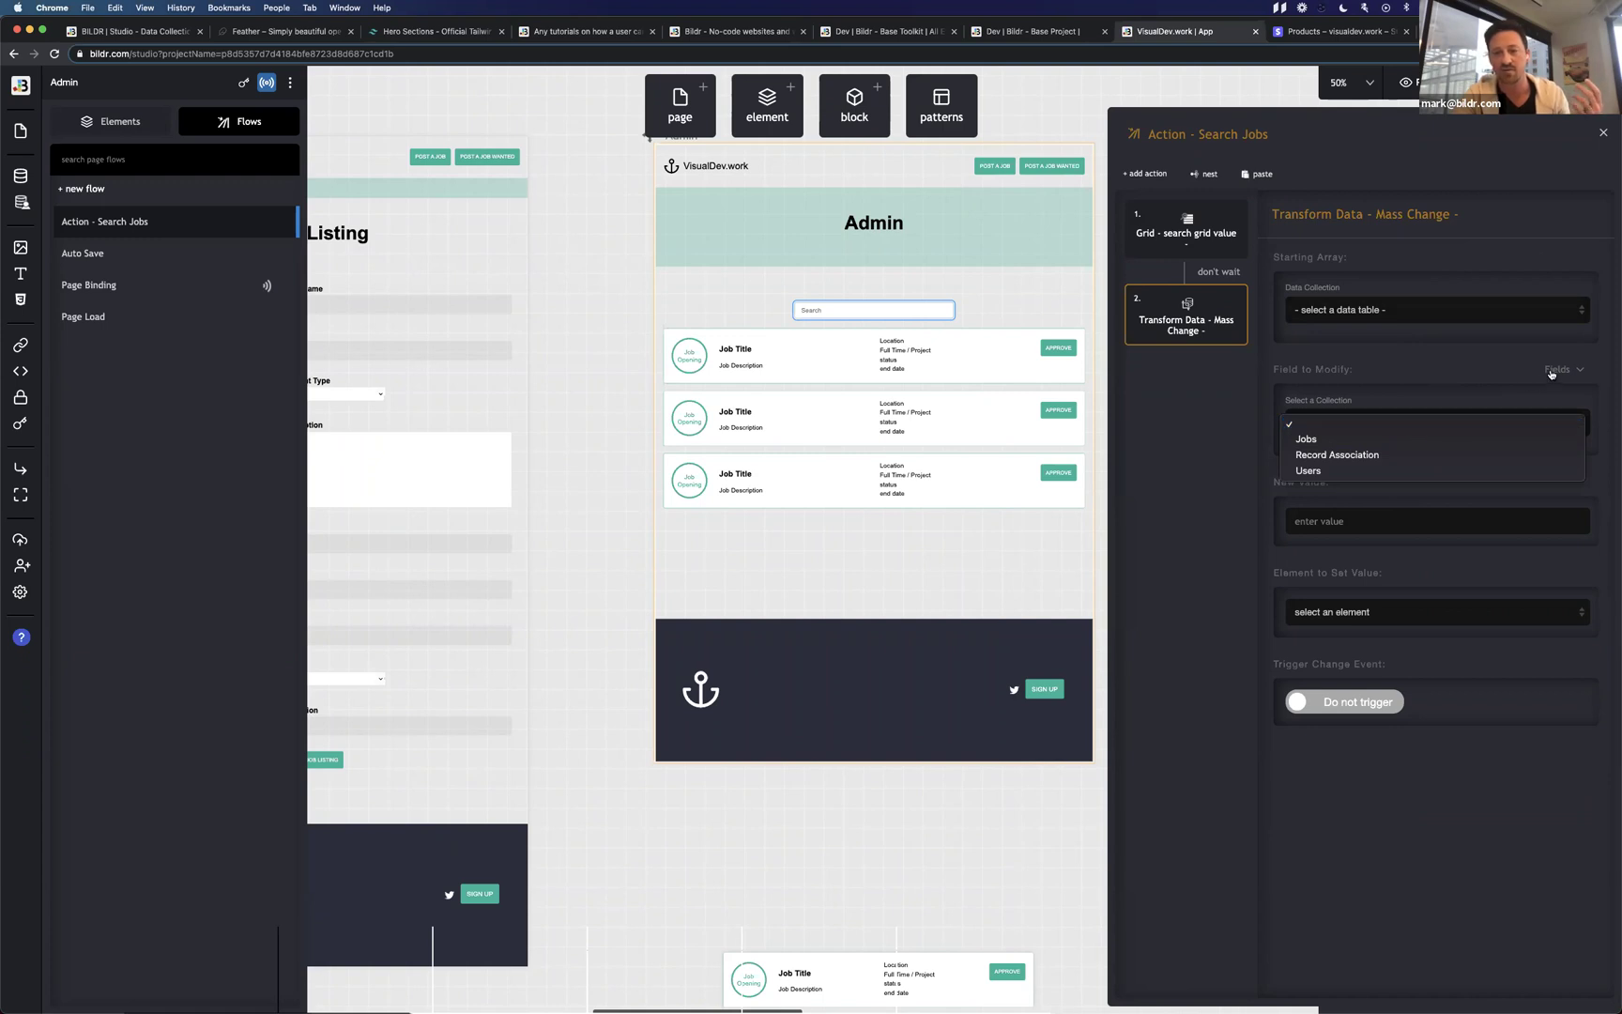
click(1337, 439)
click(1336, 476)
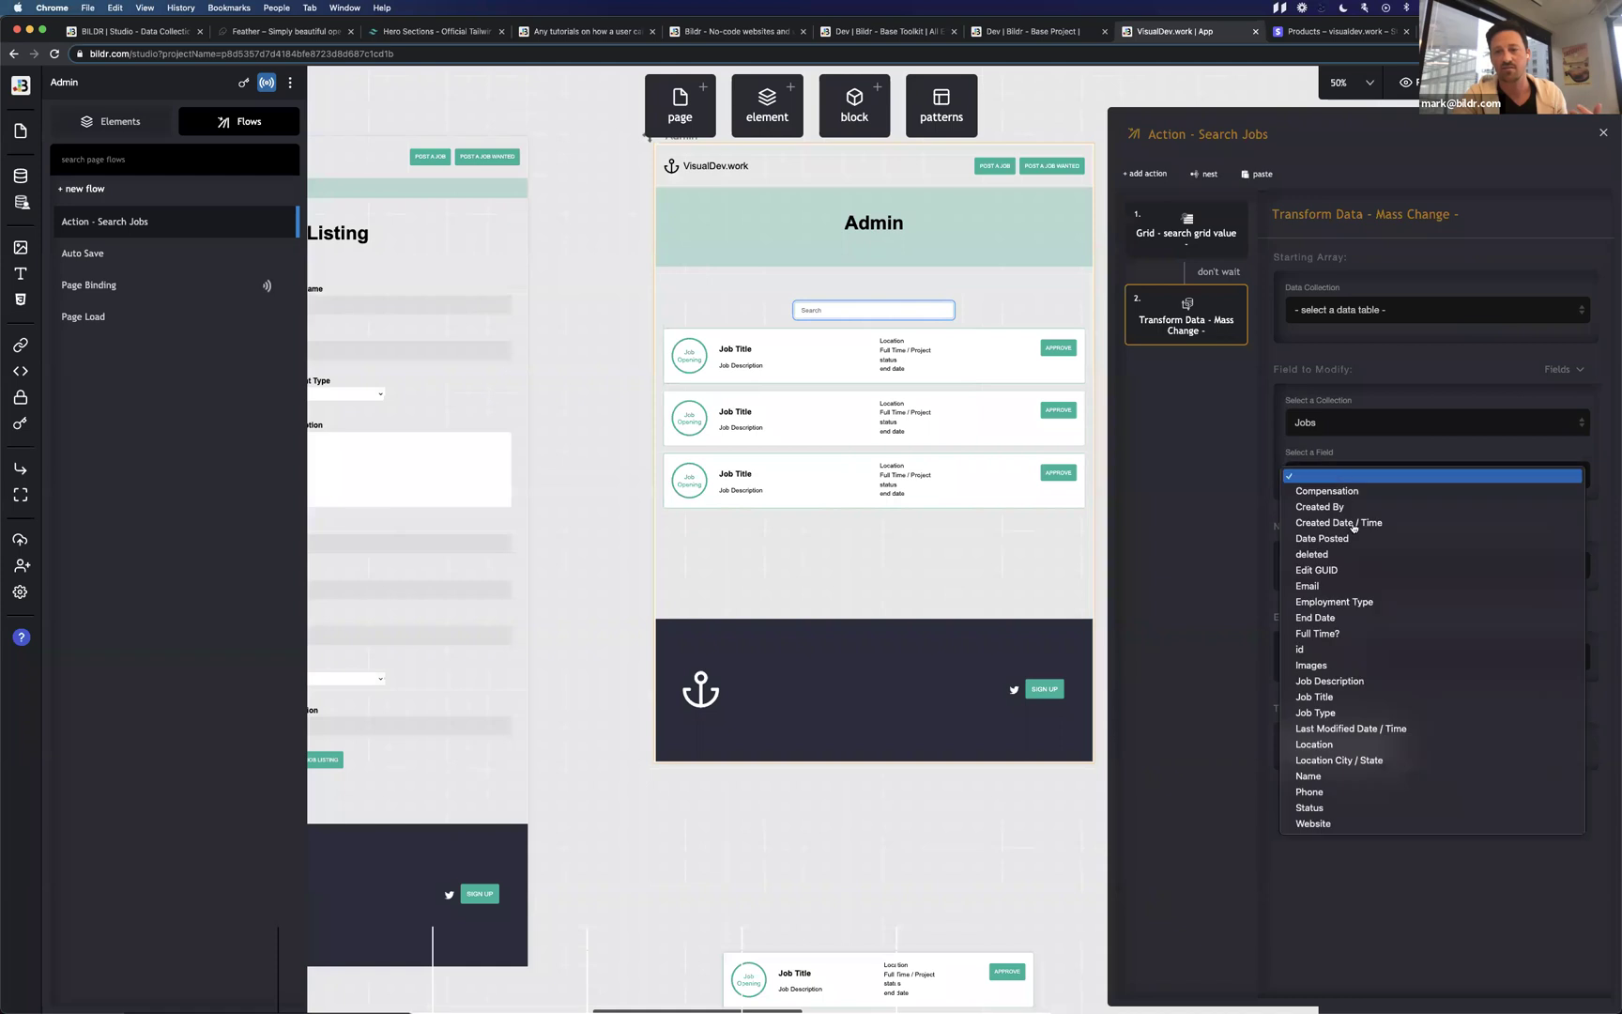
click(1360, 588)
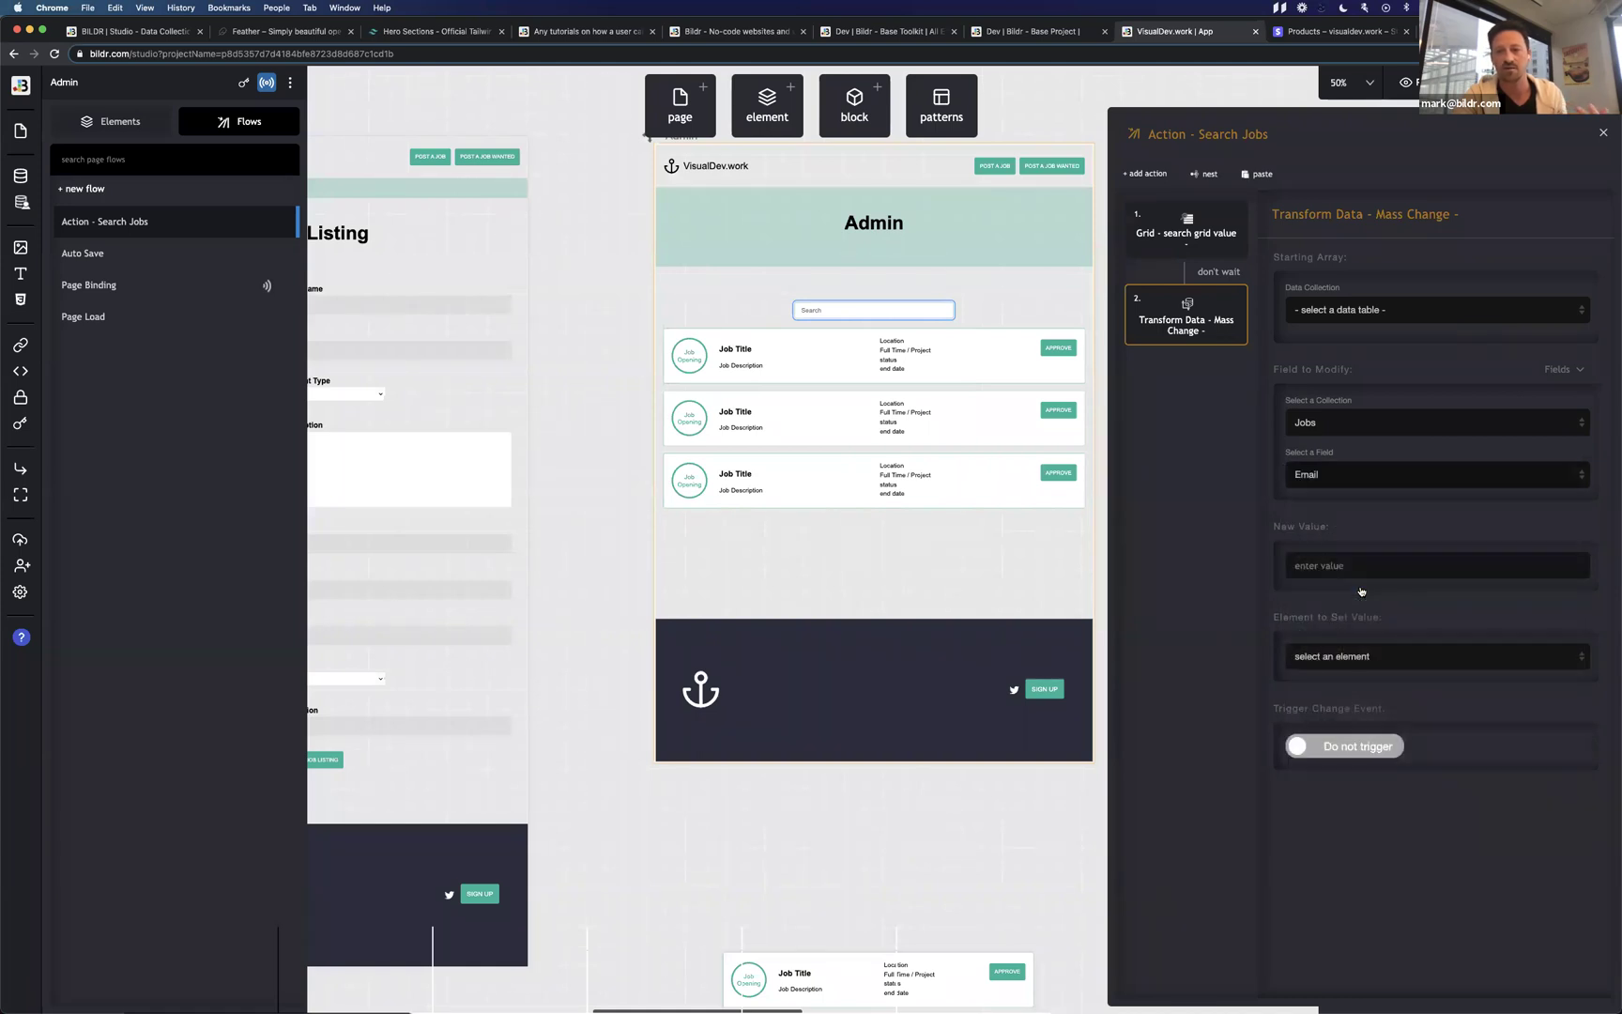
click(1359, 565)
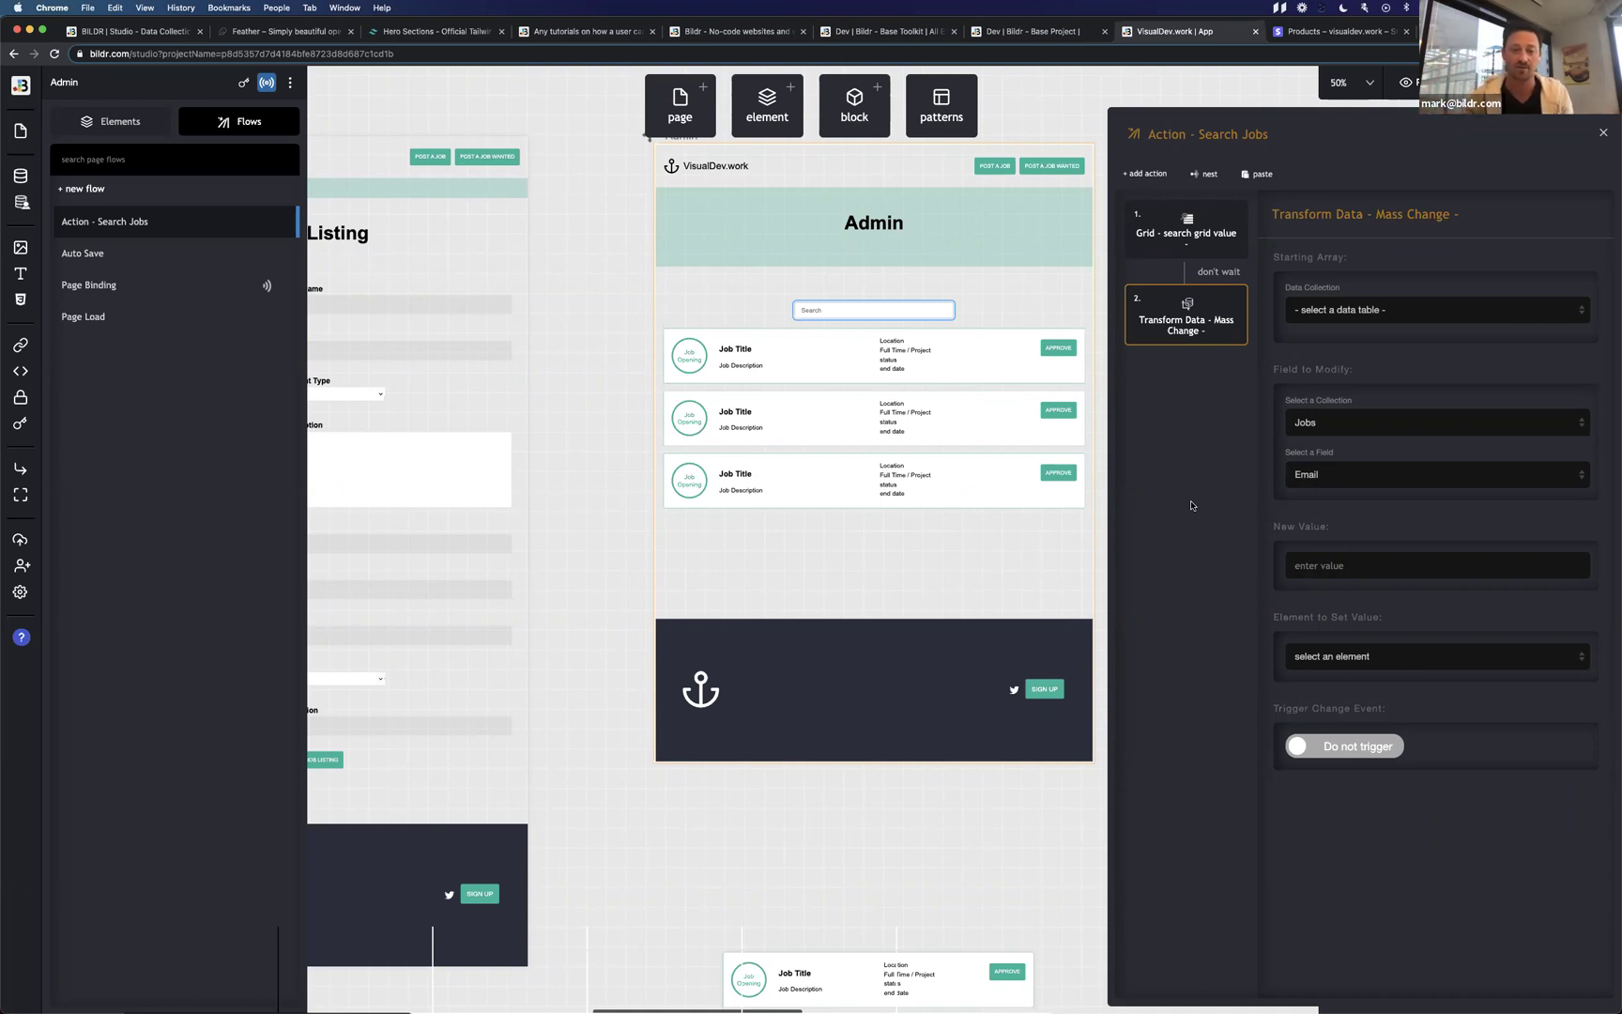
click(1230, 297)
click(1144, 175)
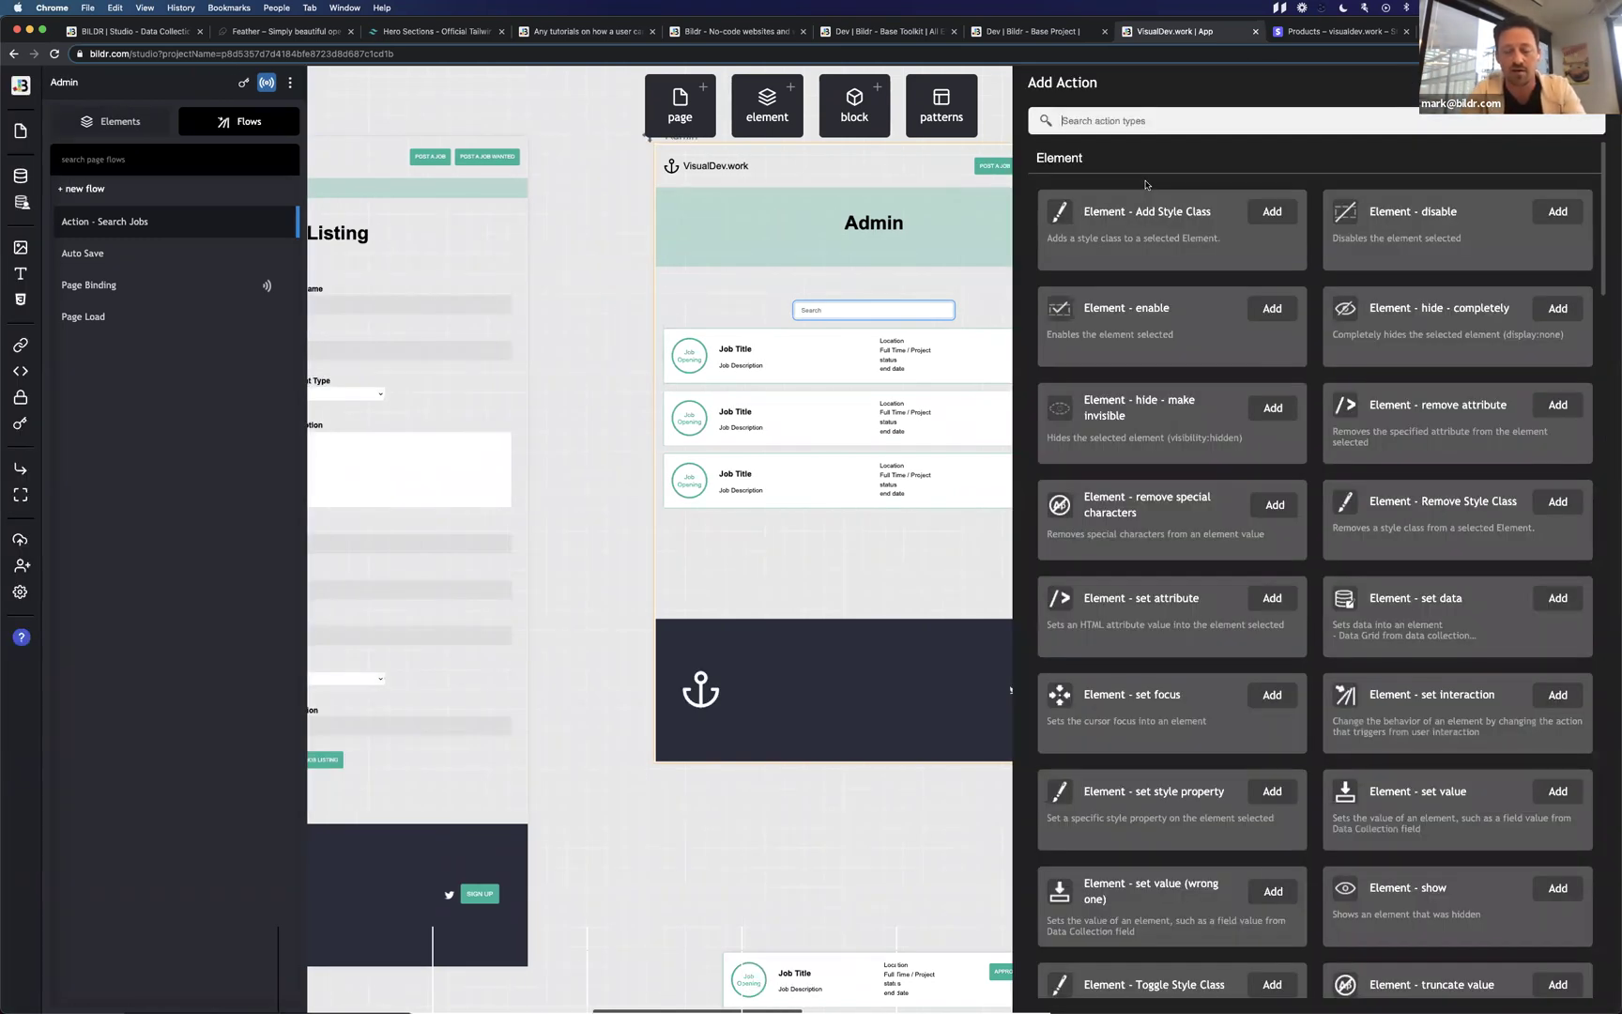
Add a Set variable step on the Current Page with the variable name sd.
text(set vari)
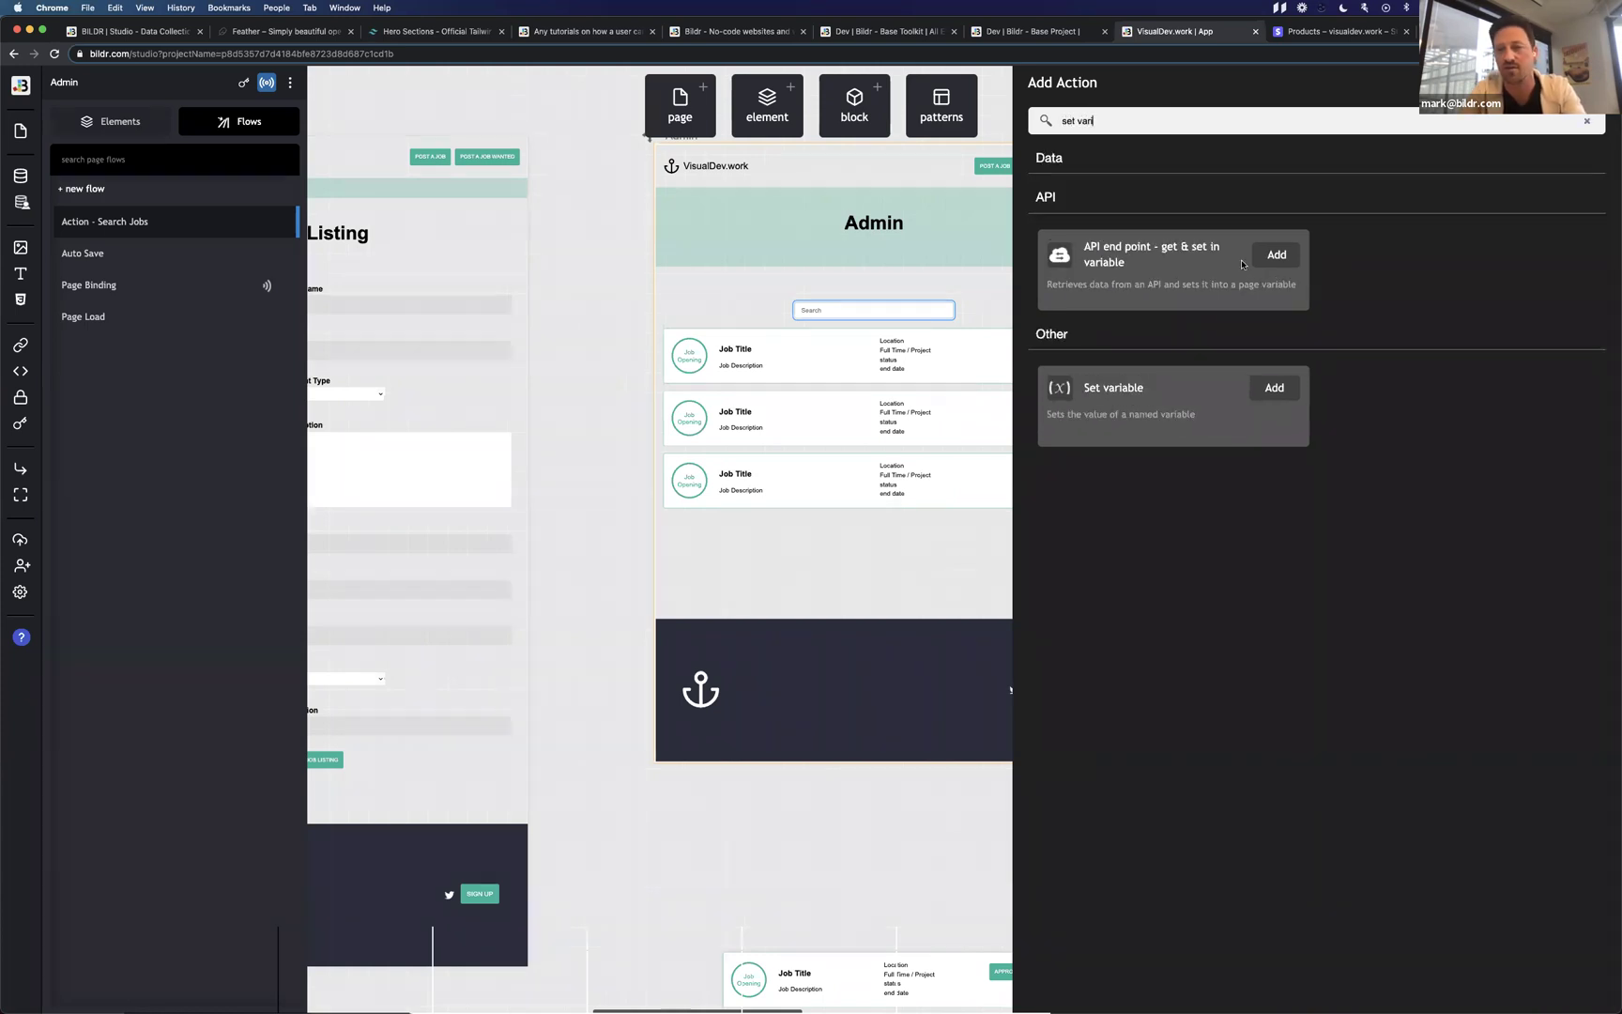
click(1274, 388)
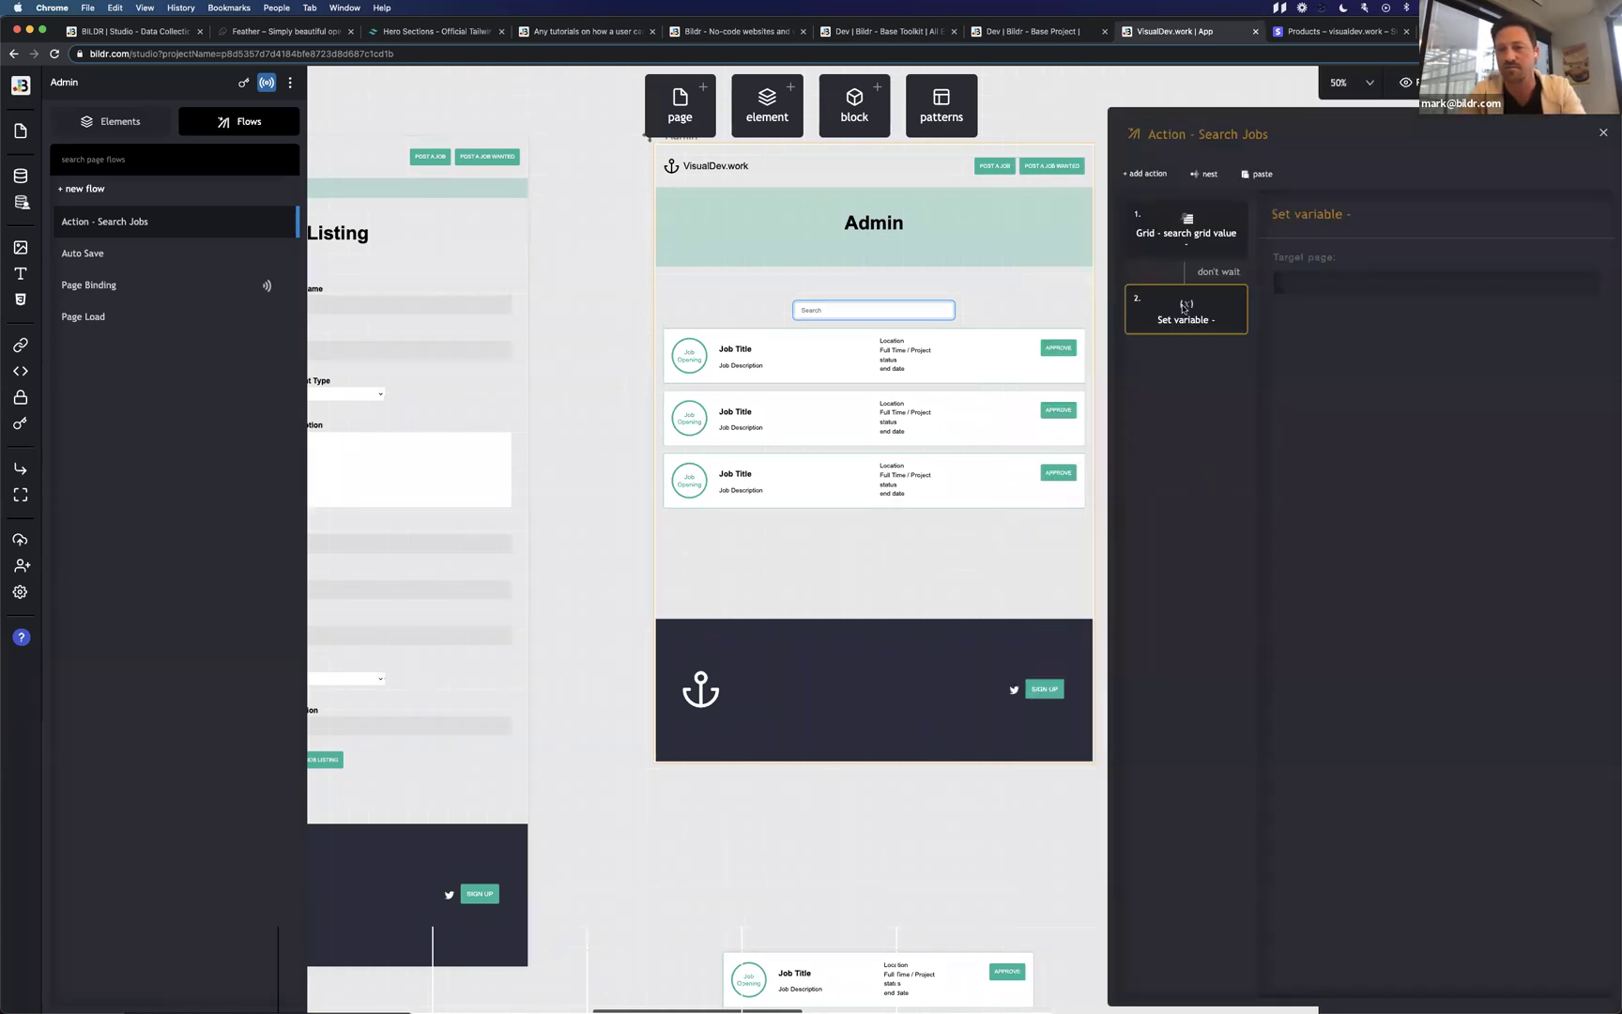
click(1427, 294)
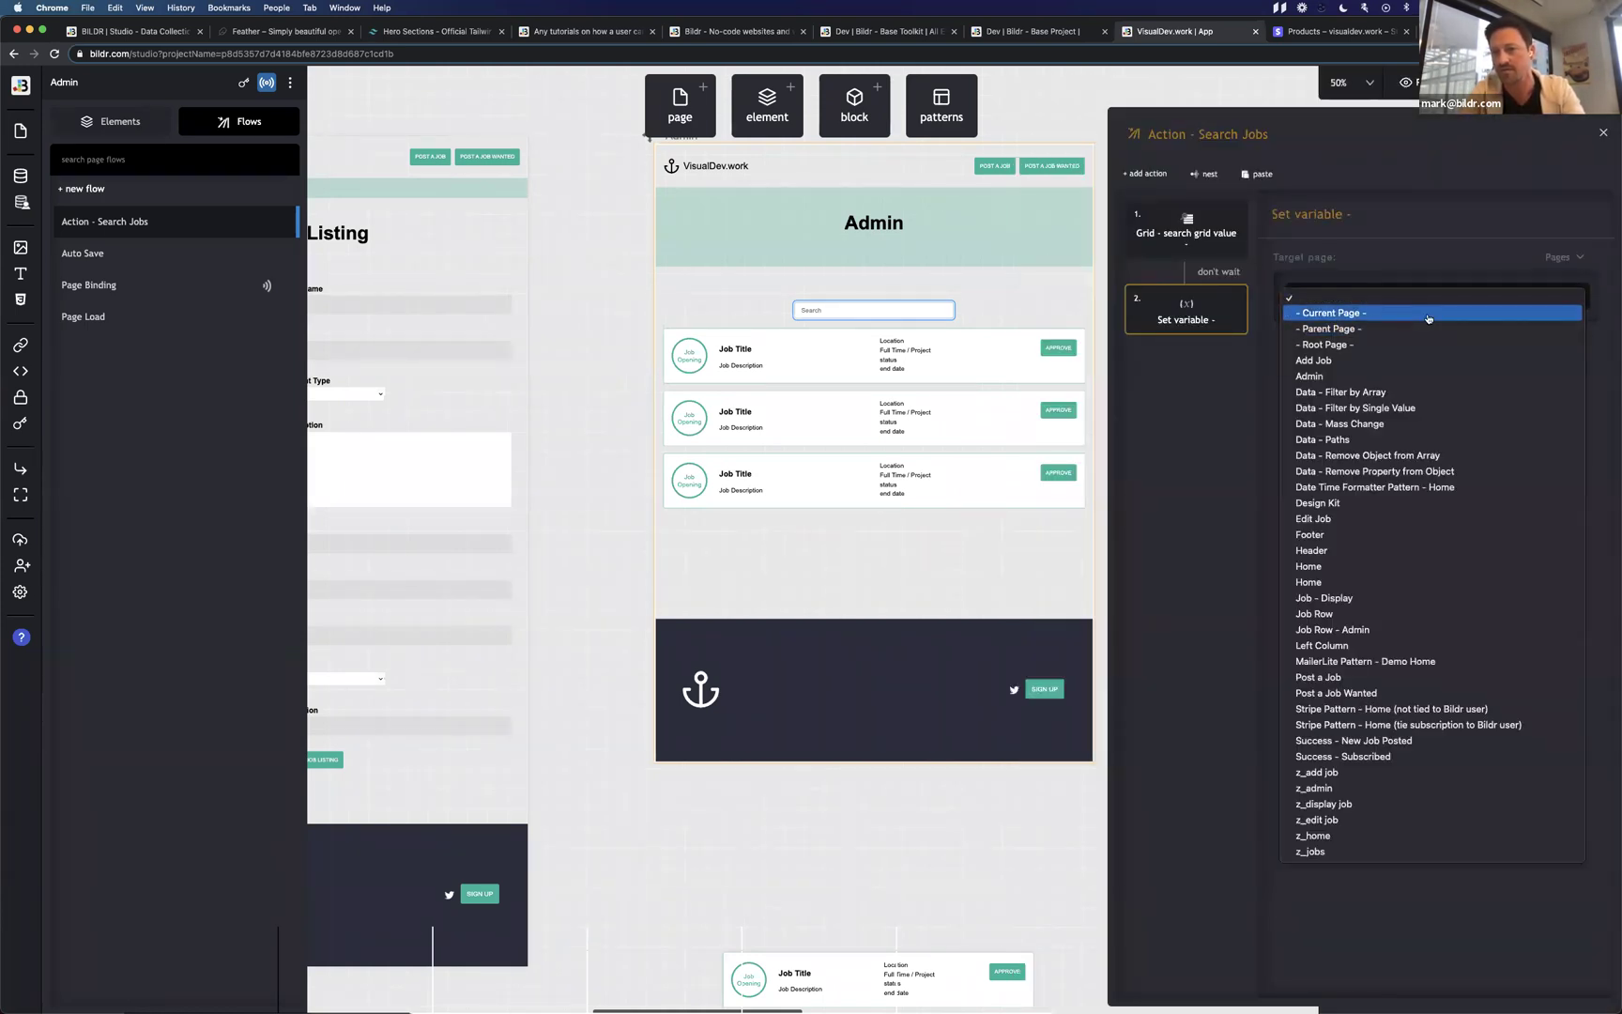
click(1428, 320)
click(1350, 394)
text(sd)
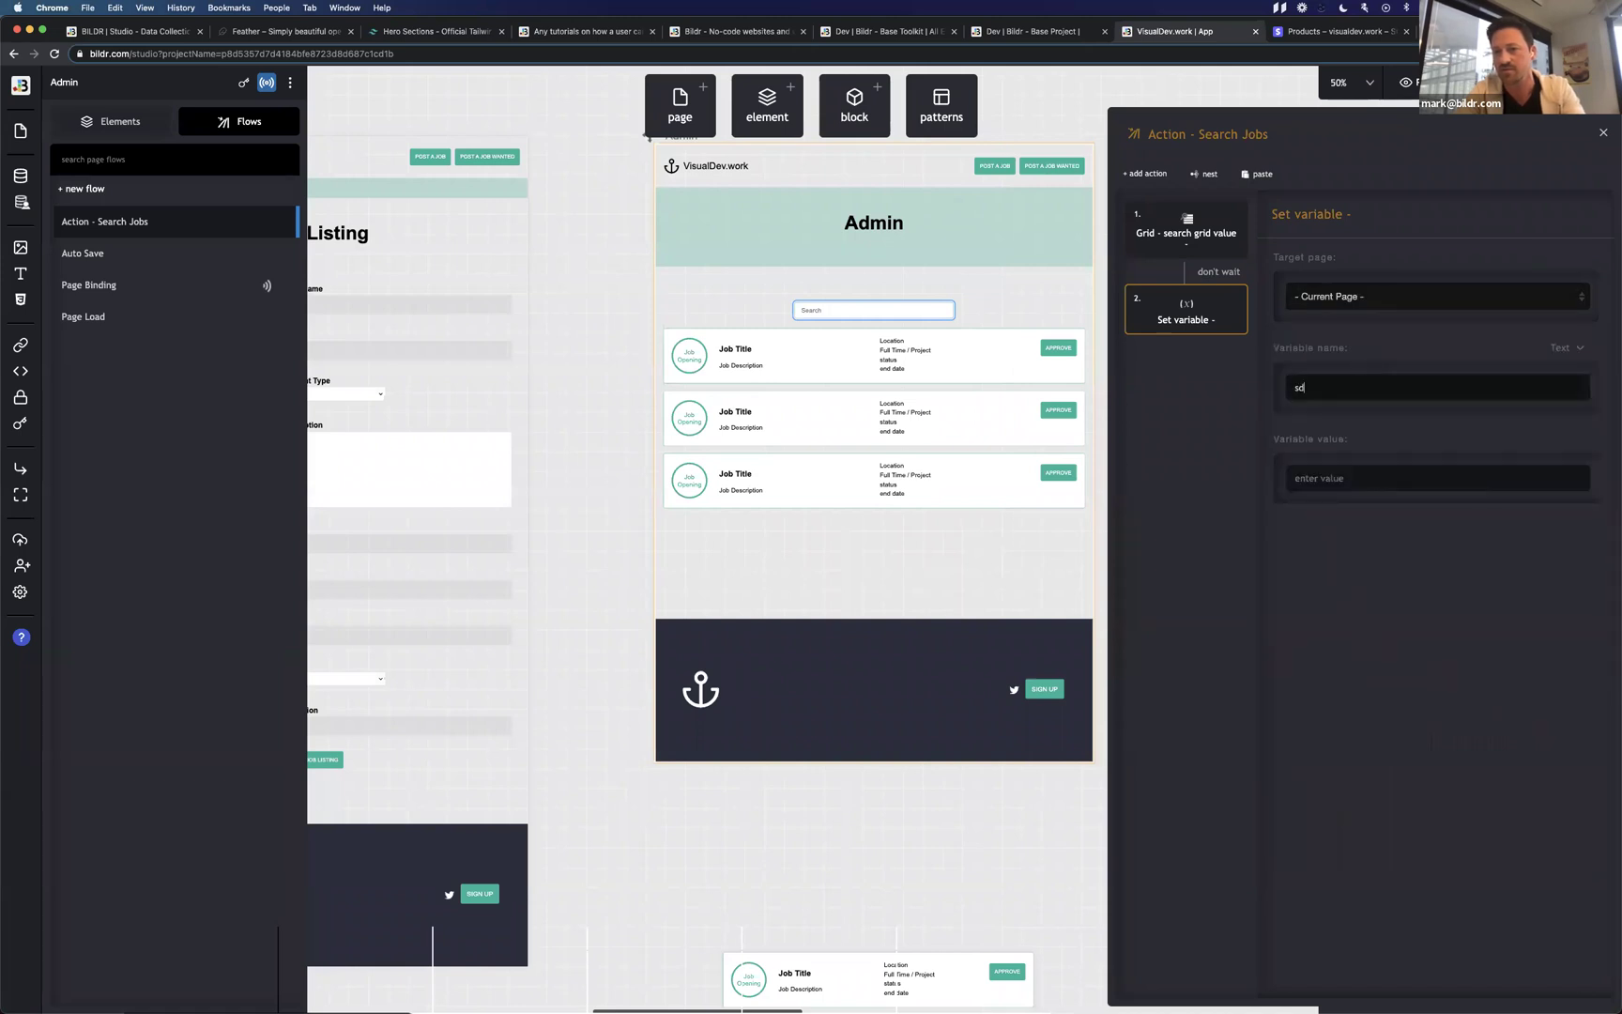
Set the value type to From Variable with source dfd, and begin adding a path.
click(1559, 440)
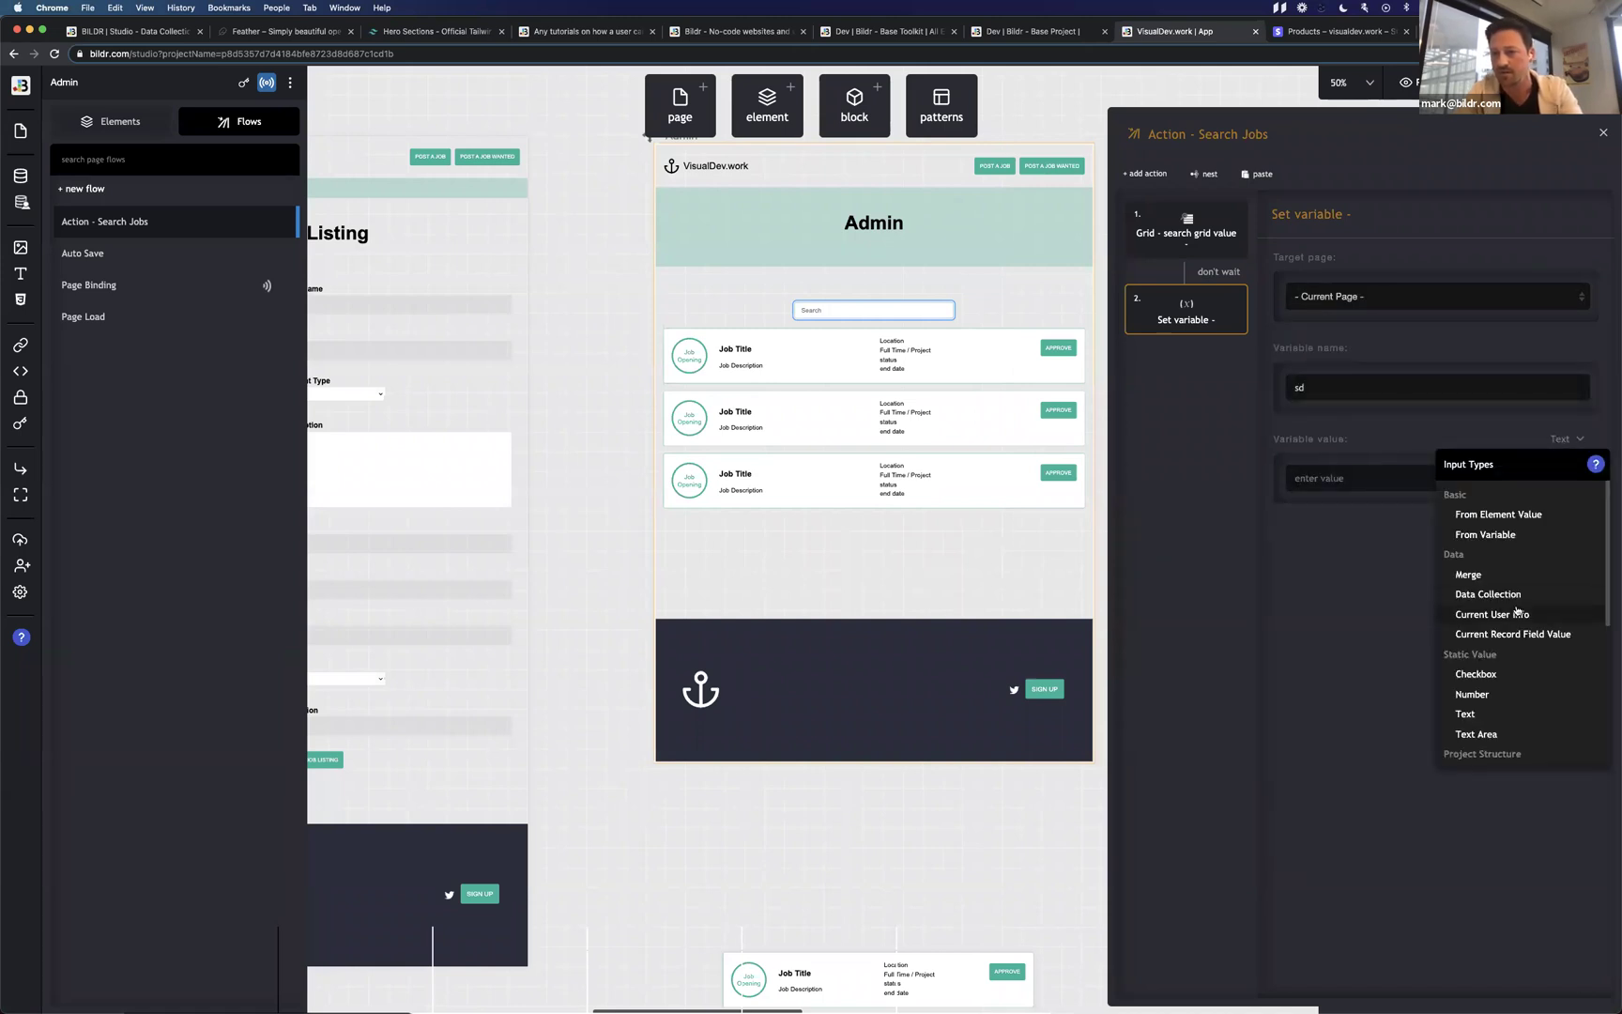
click(1526, 533)
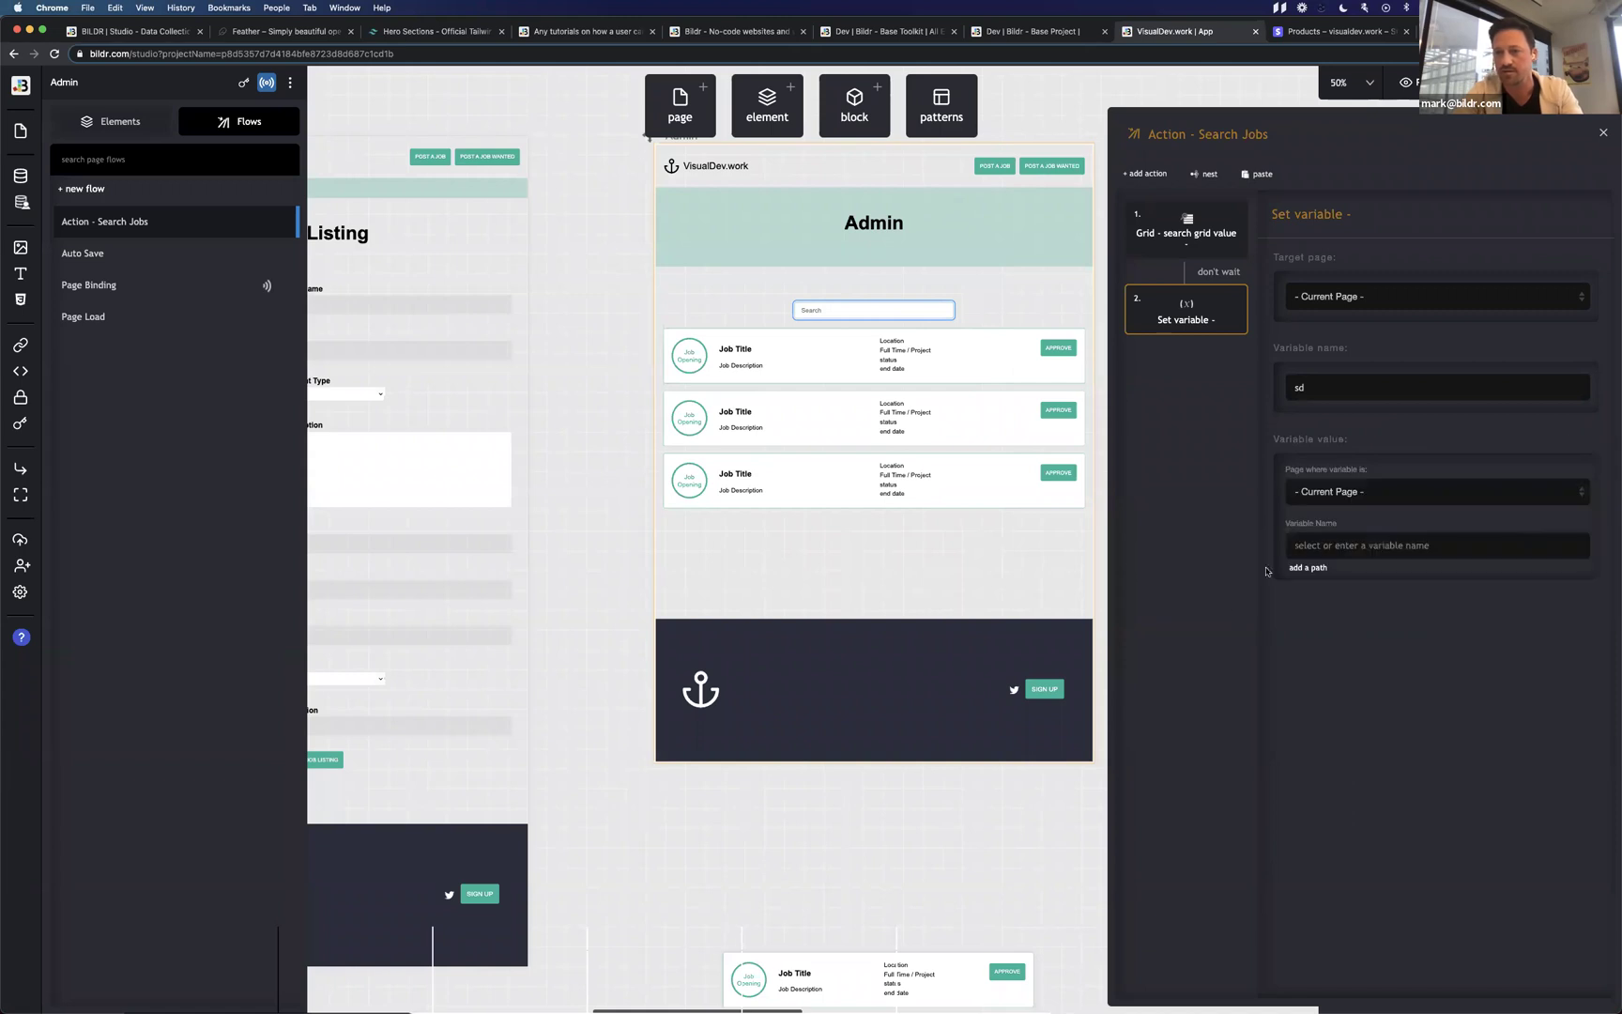
click(1325, 552)
text(dfd)
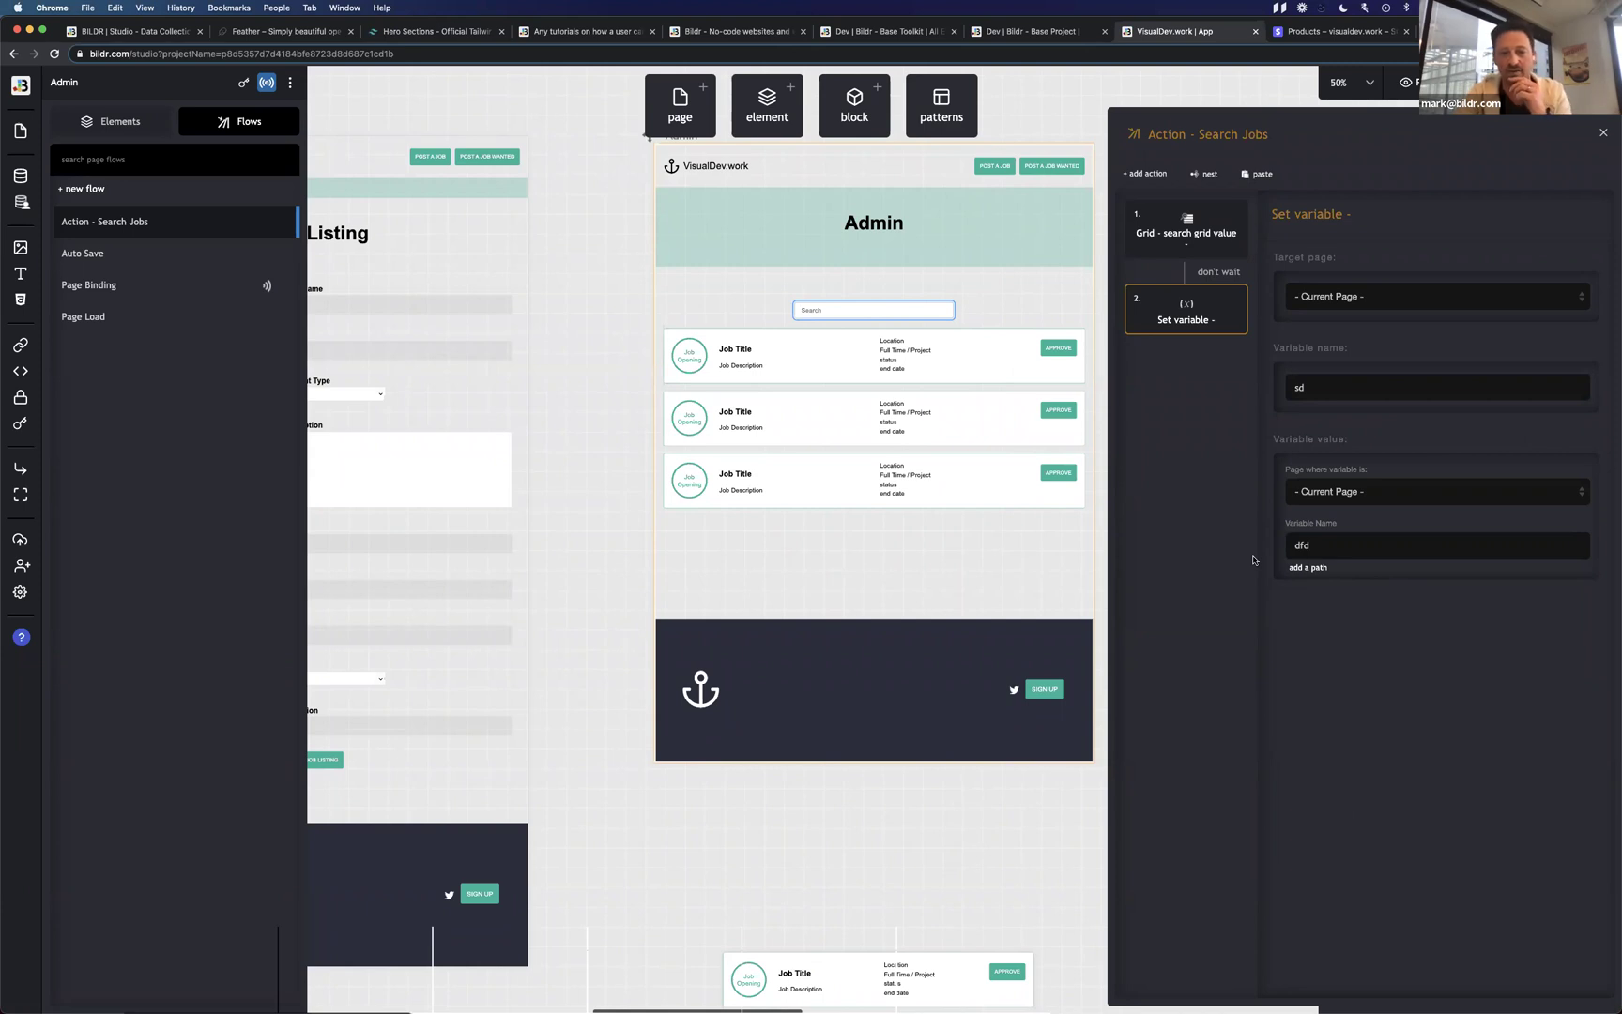
click(1311, 568)
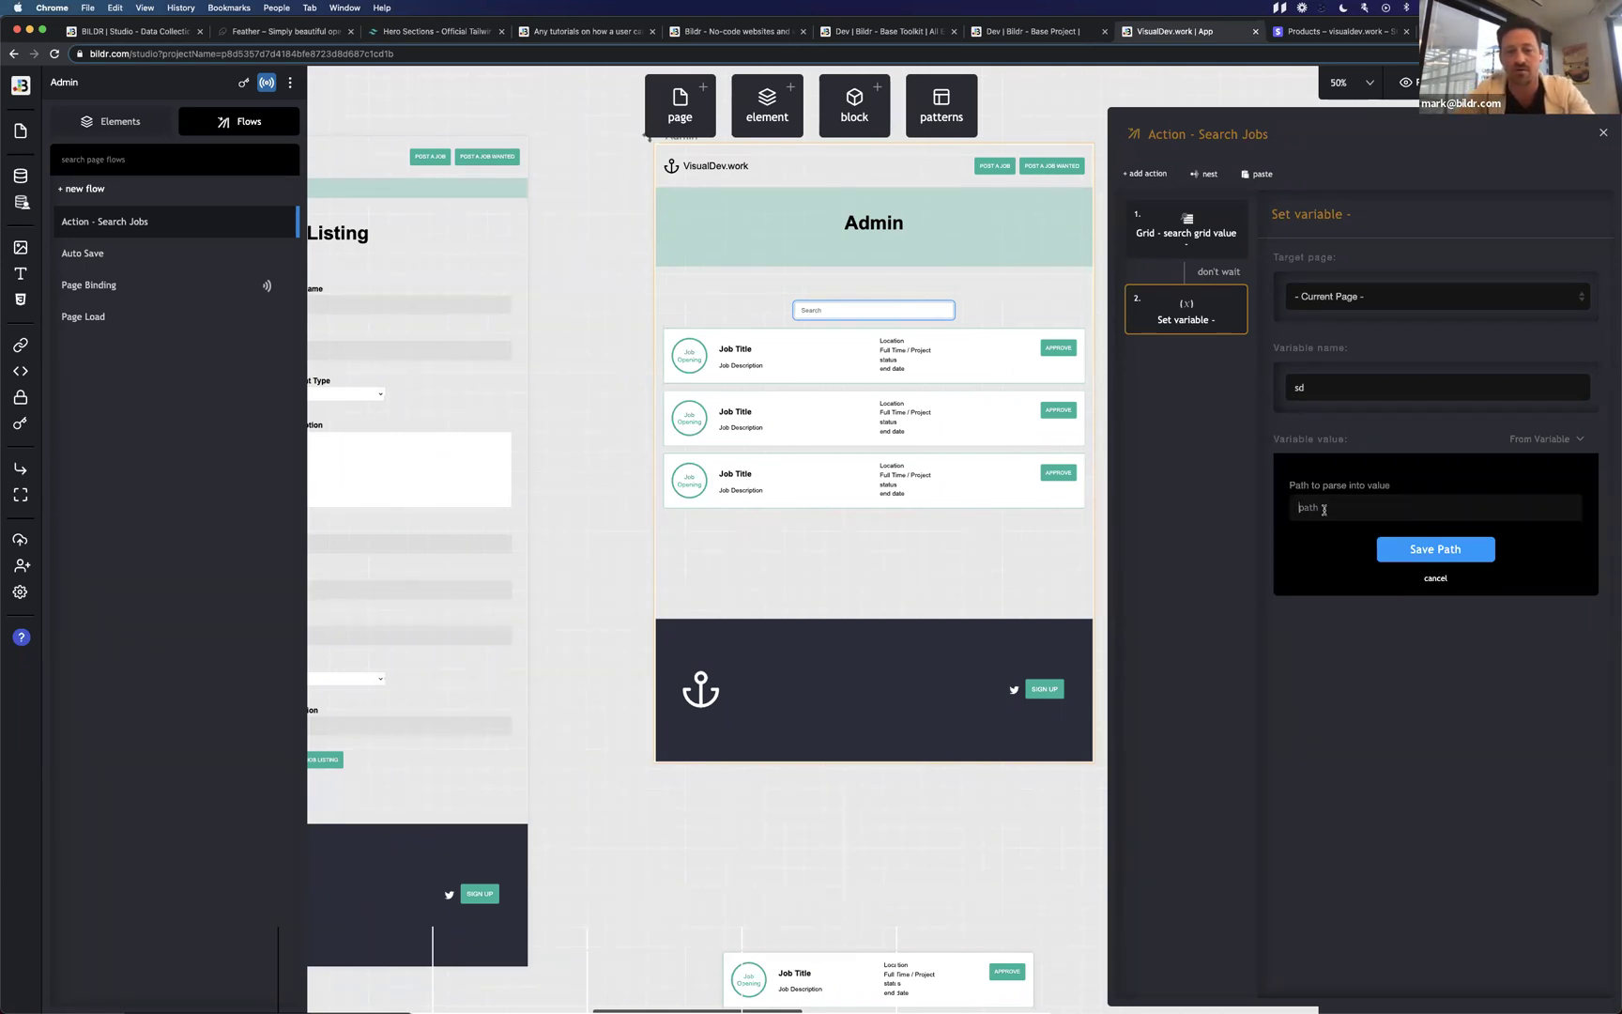
right_click(1324, 509)
click(1301, 510)
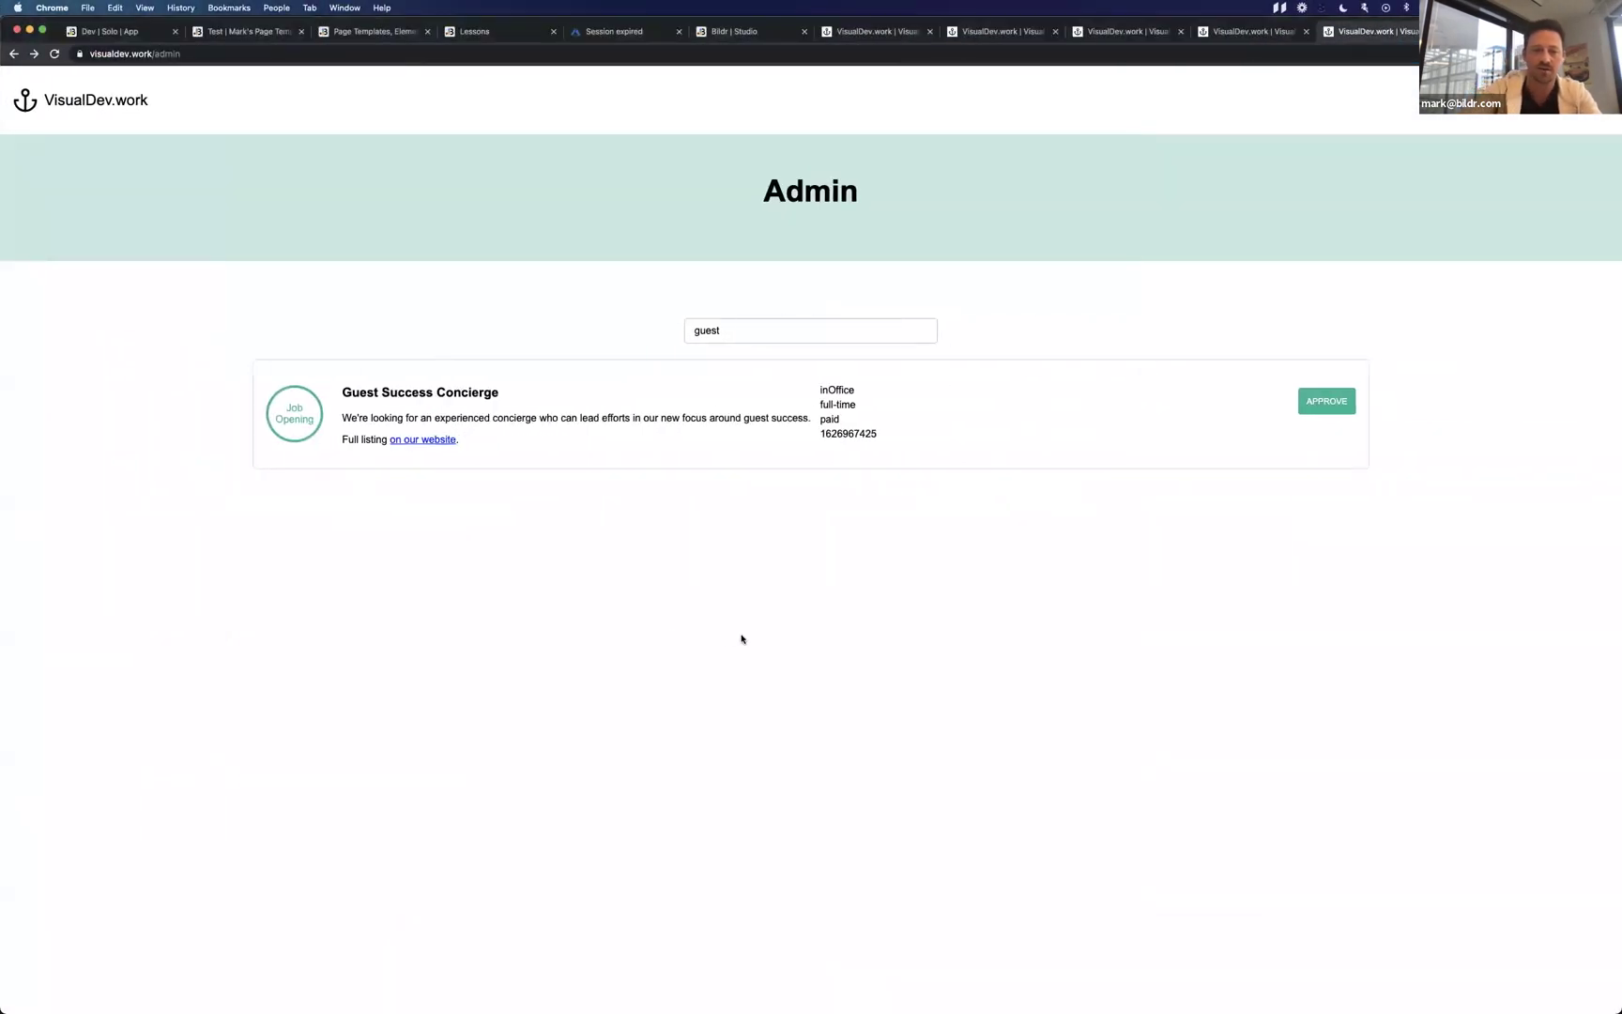
Open DevTools on the admin page and load Scripts > bapi.model.js in Sources.
key(super+alt+i)
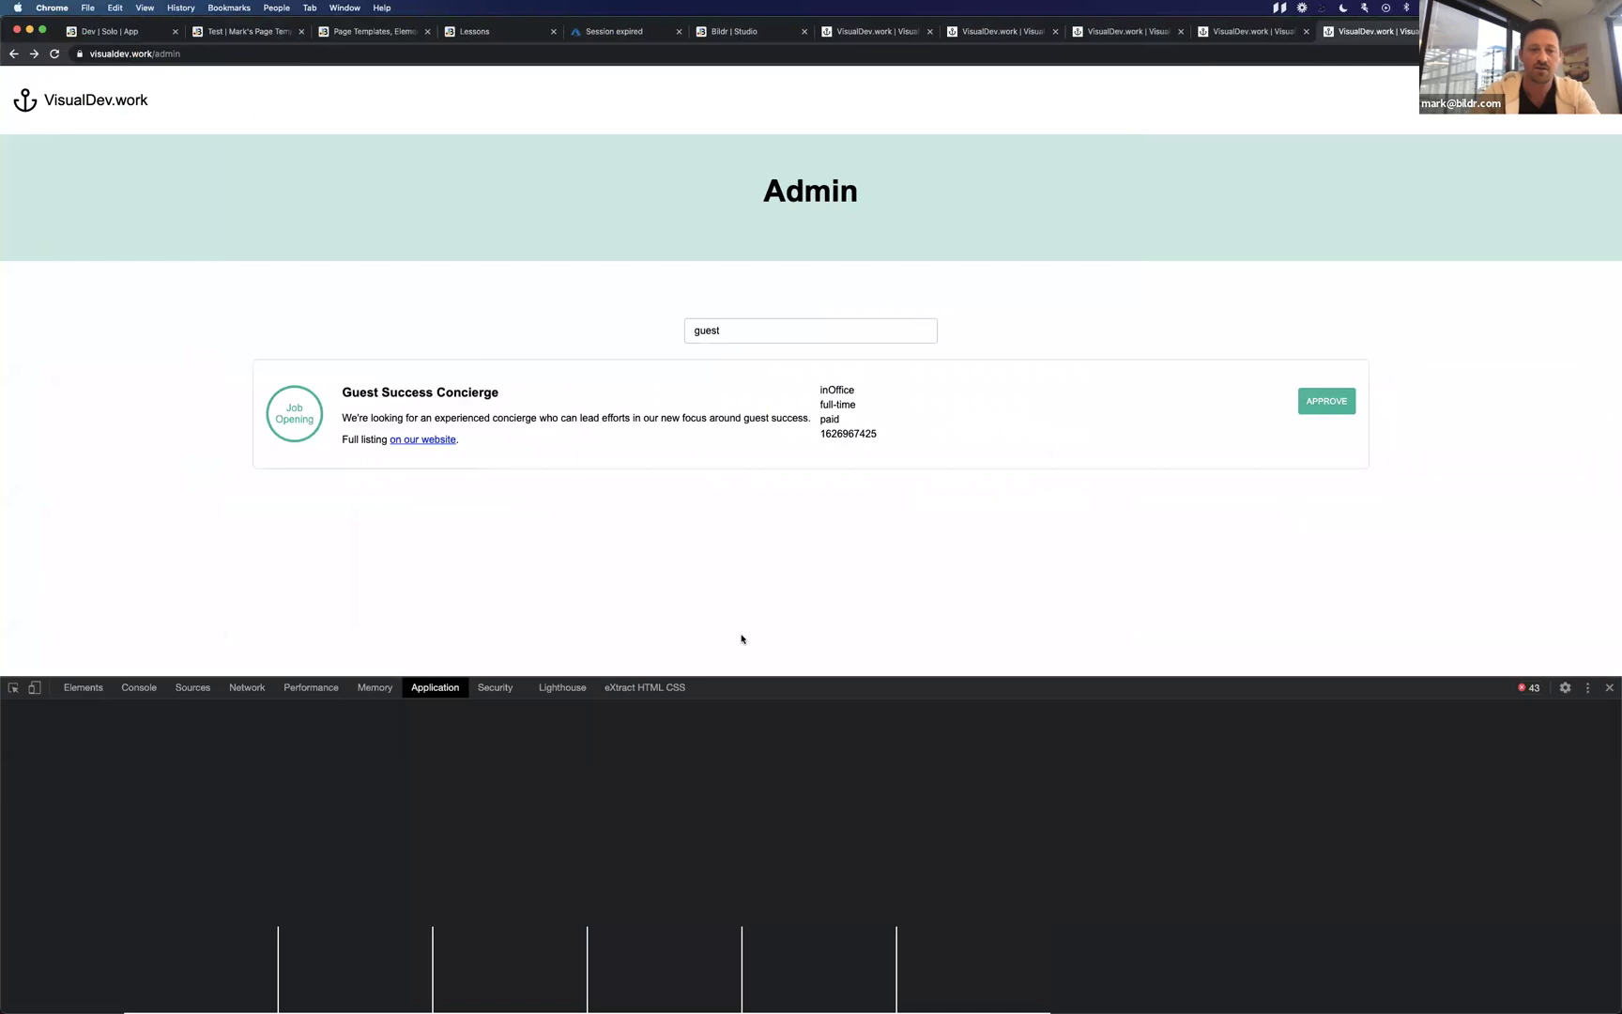
drag(847, 668, 828, 544)
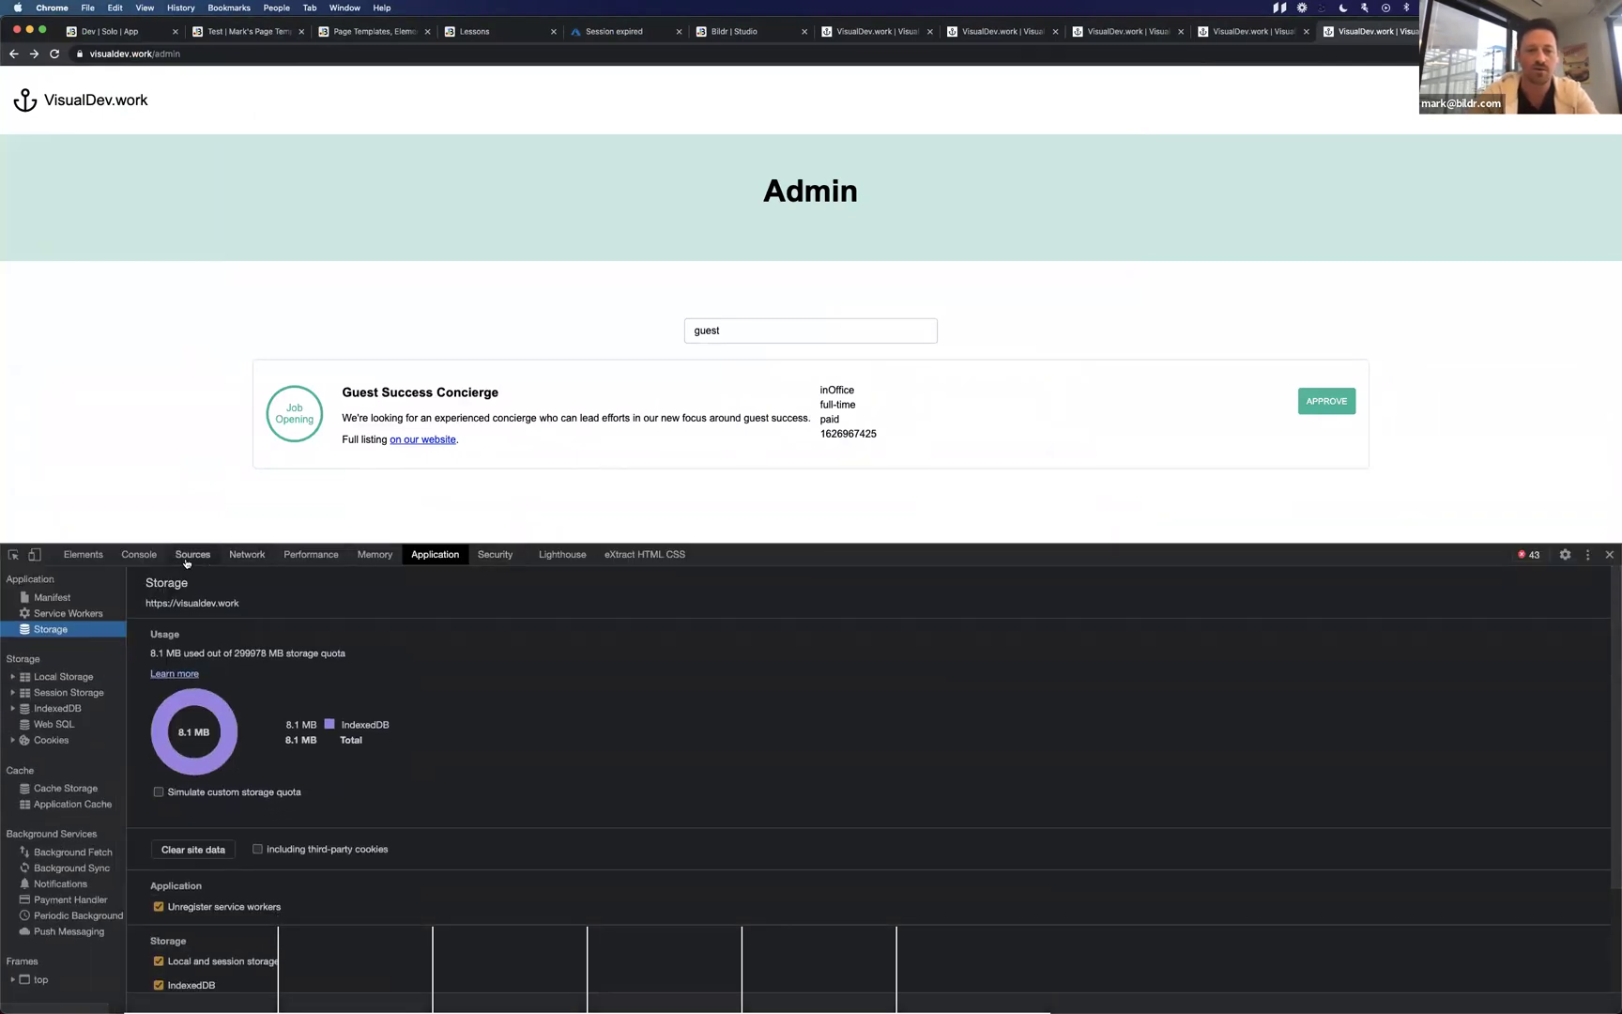
click(192, 555)
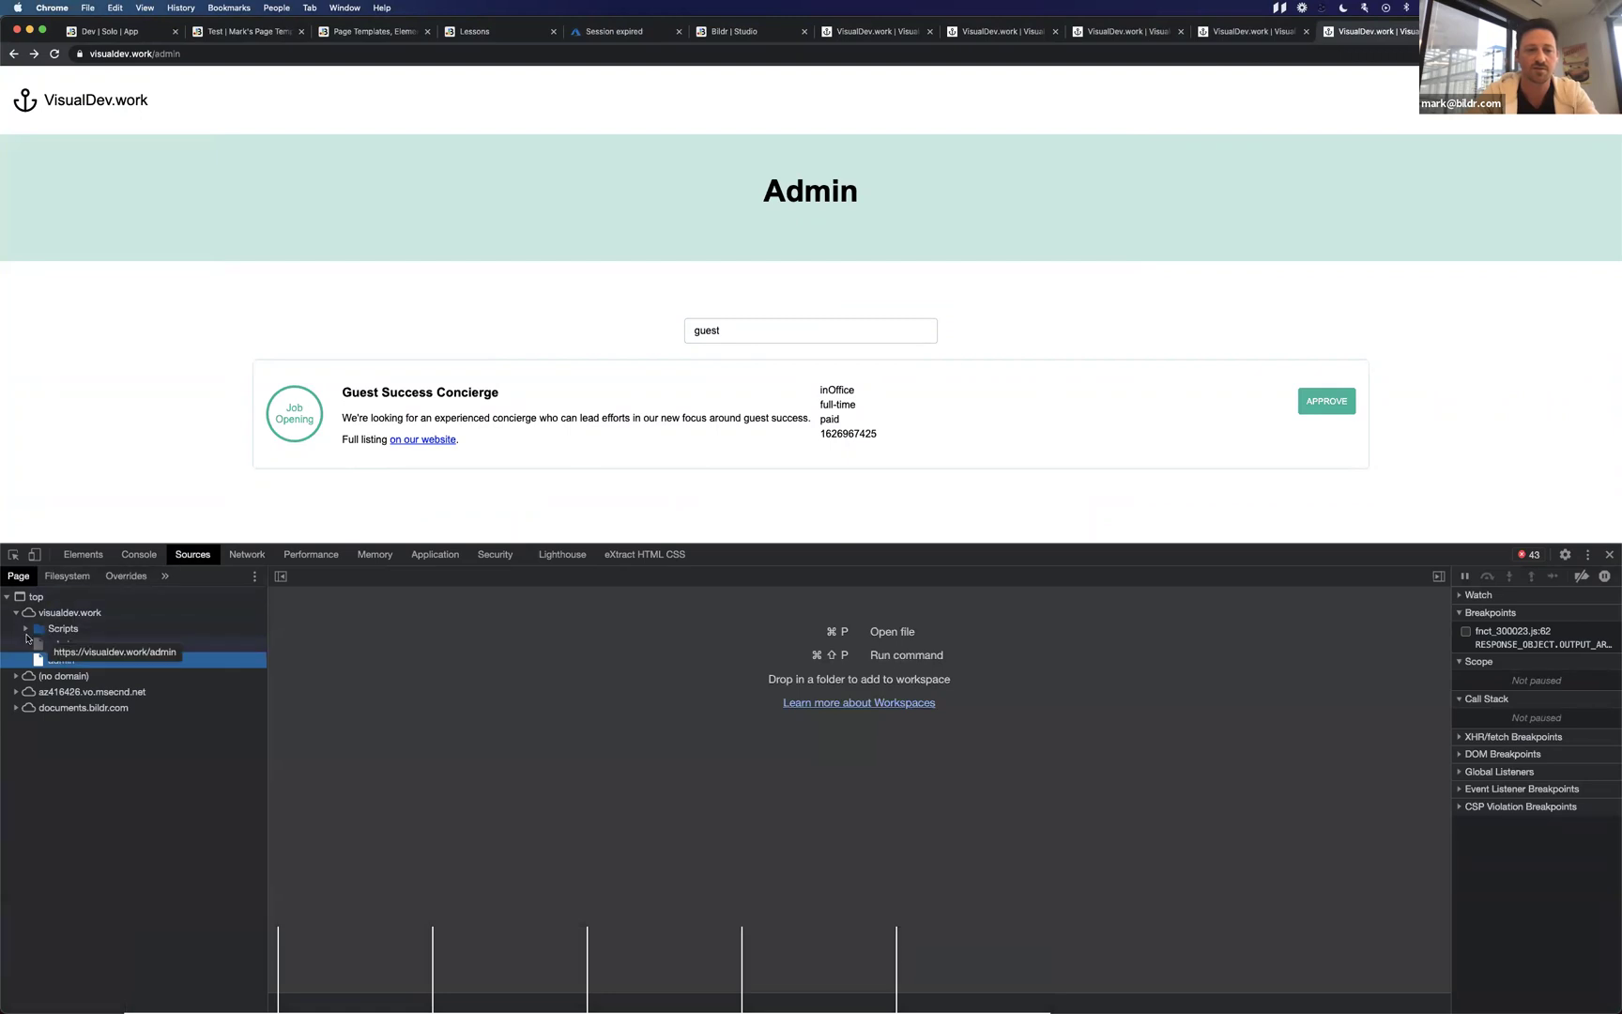
click(61, 643)
click(56, 627)
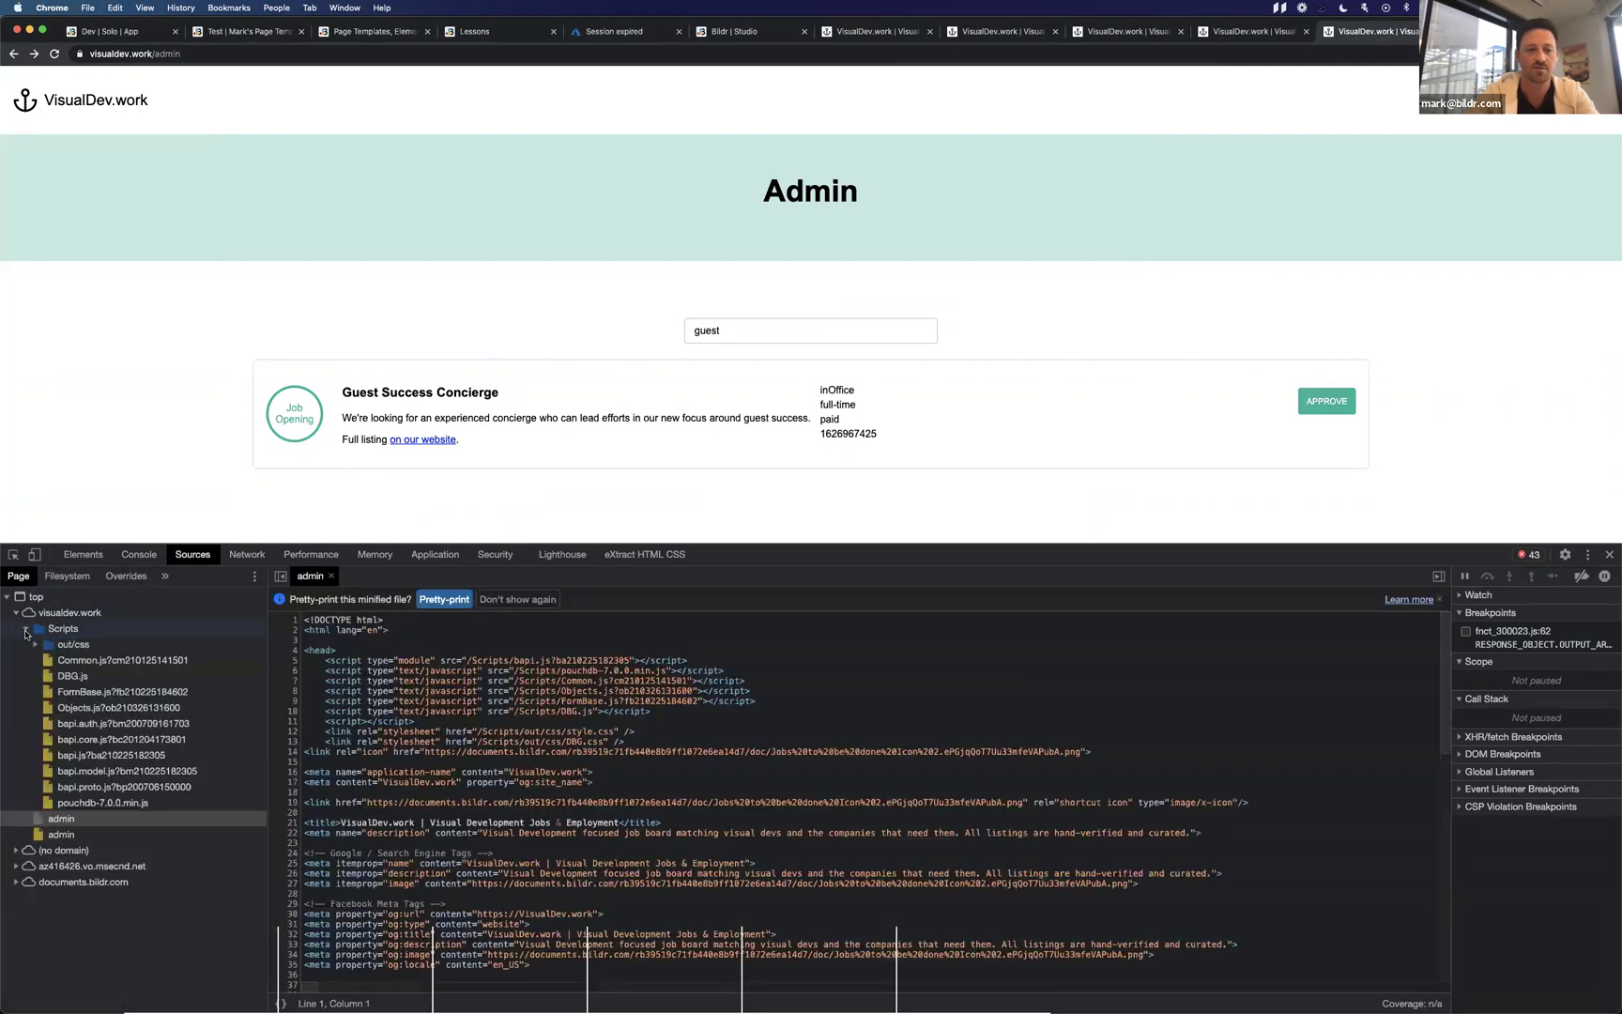
click(115, 771)
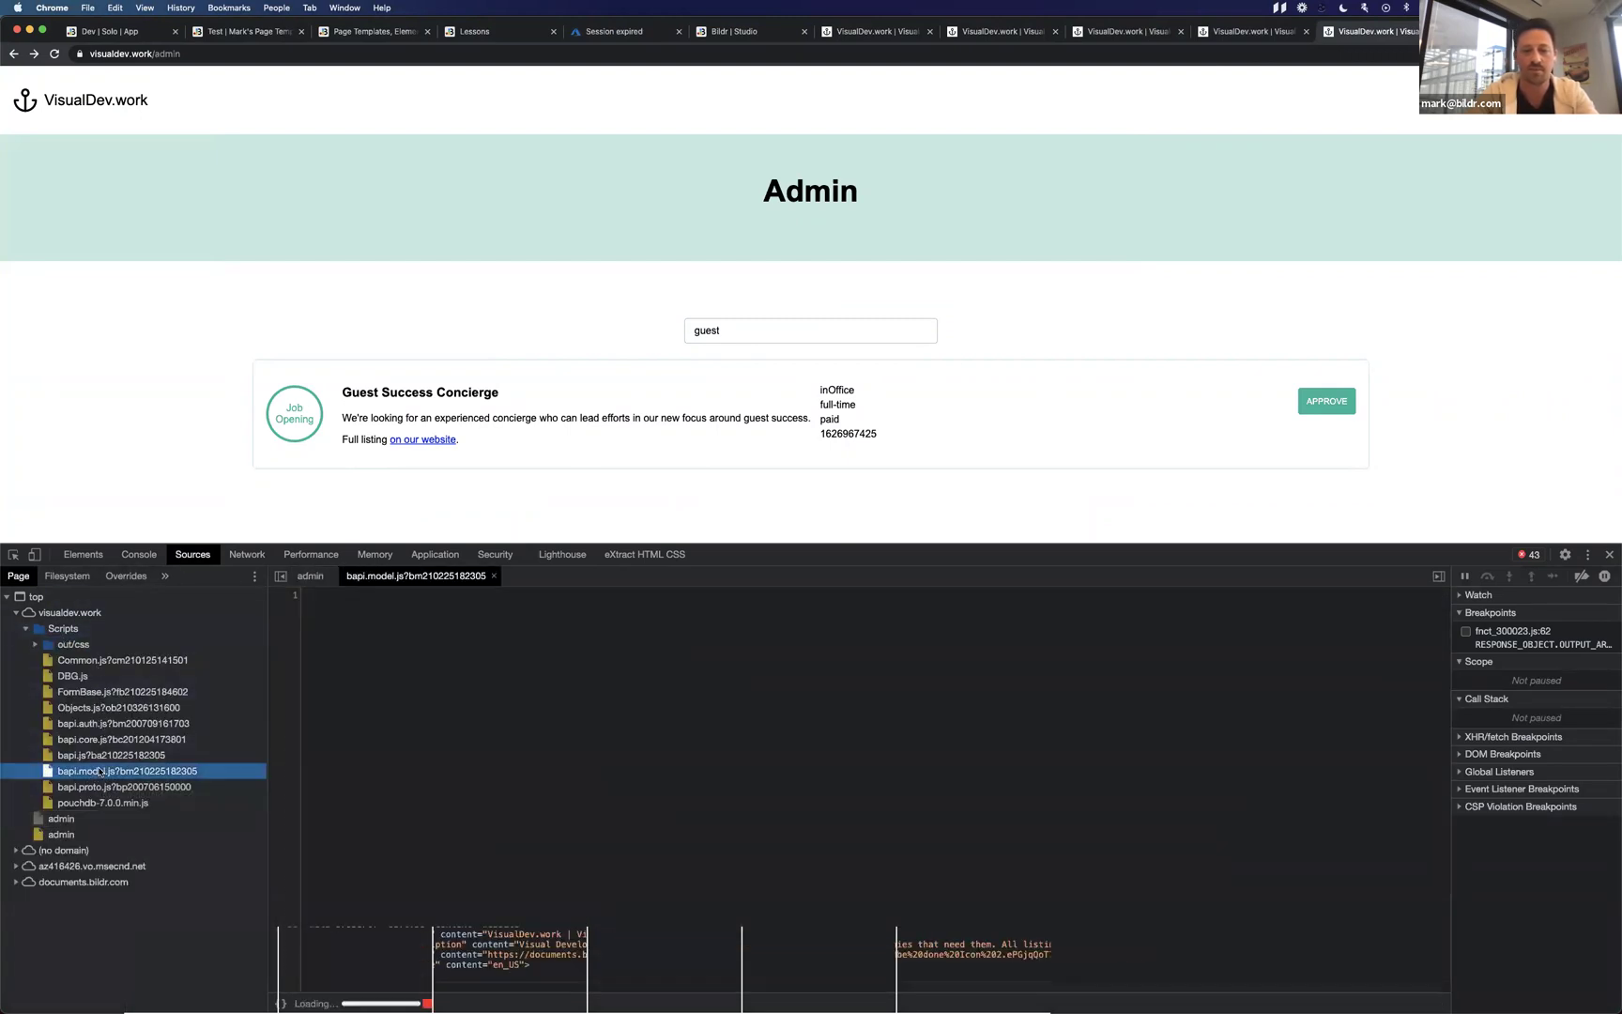
Scroll through bapi.model.js, picking out the toString and getValueFromPath functions.
scroll(523, 835, down, 5)
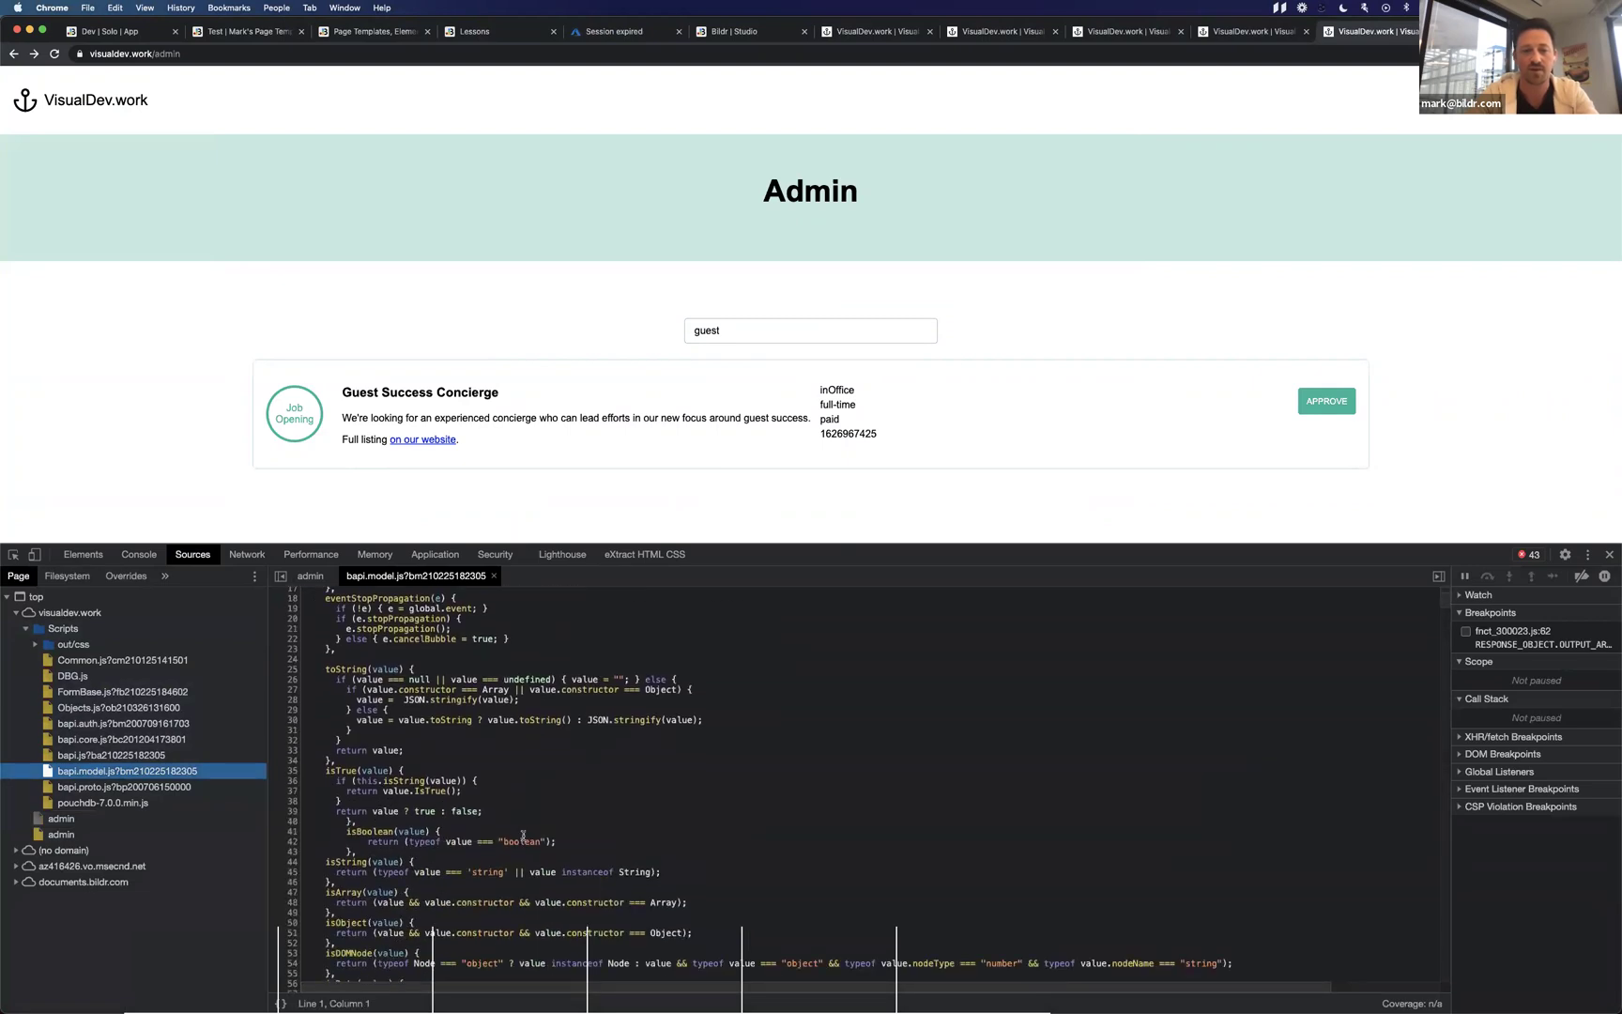
drag(336, 669, 388, 668)
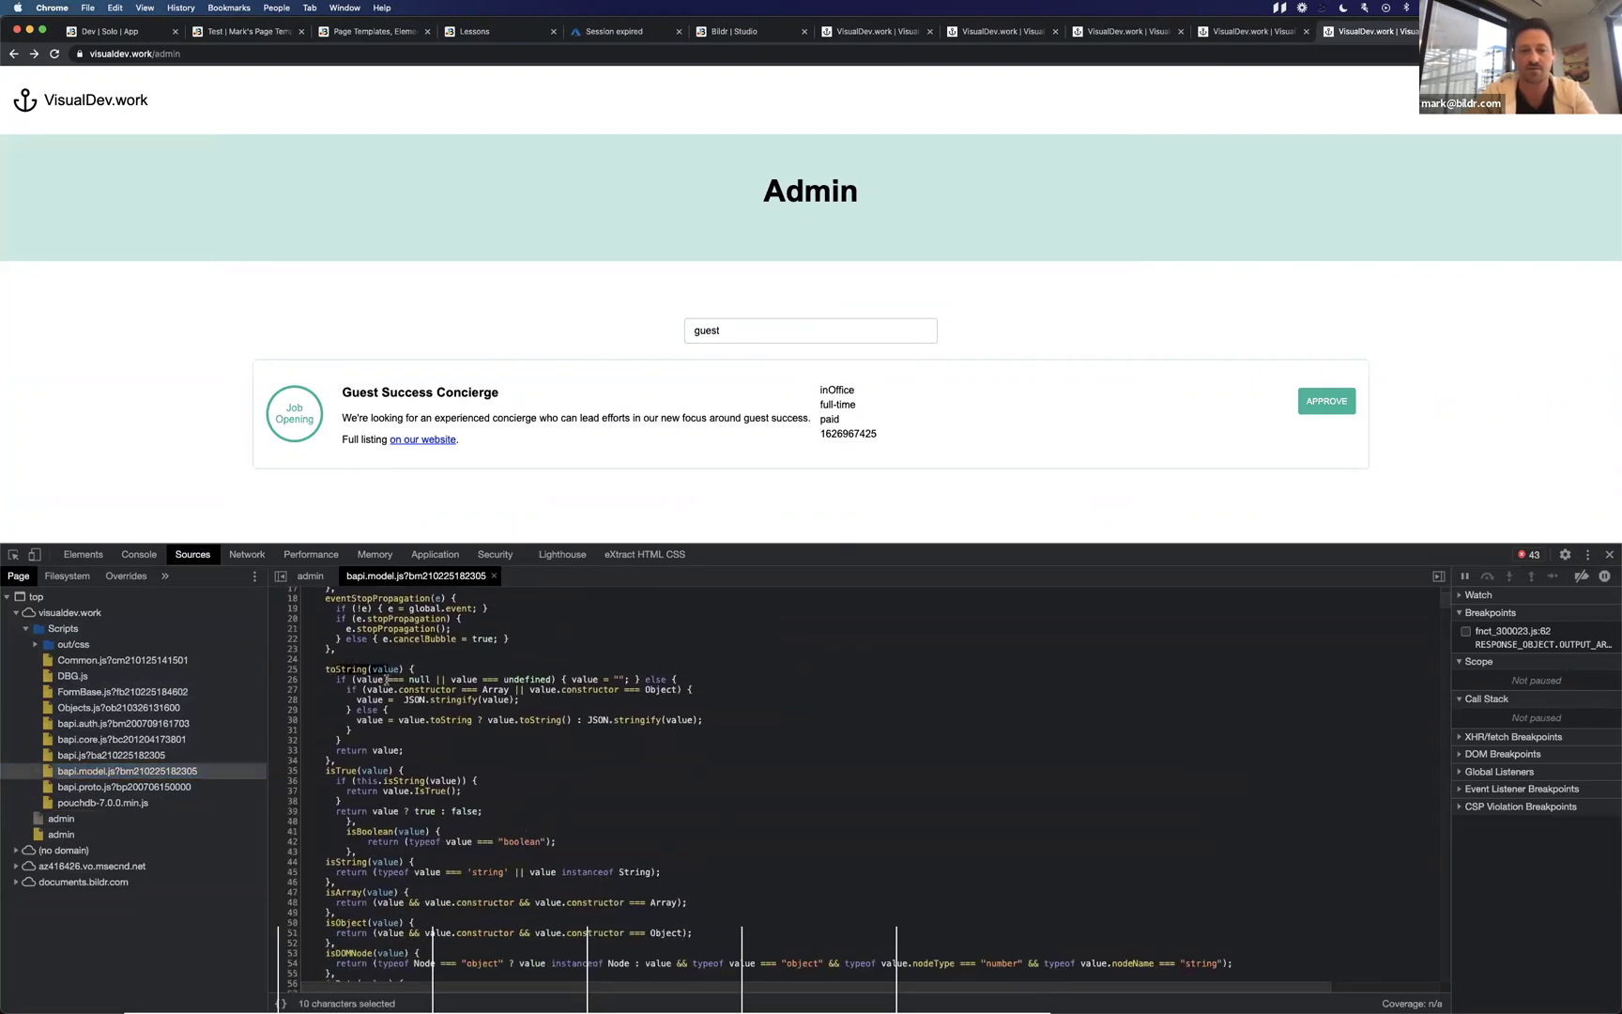
scroll(338, 750, down, 7)
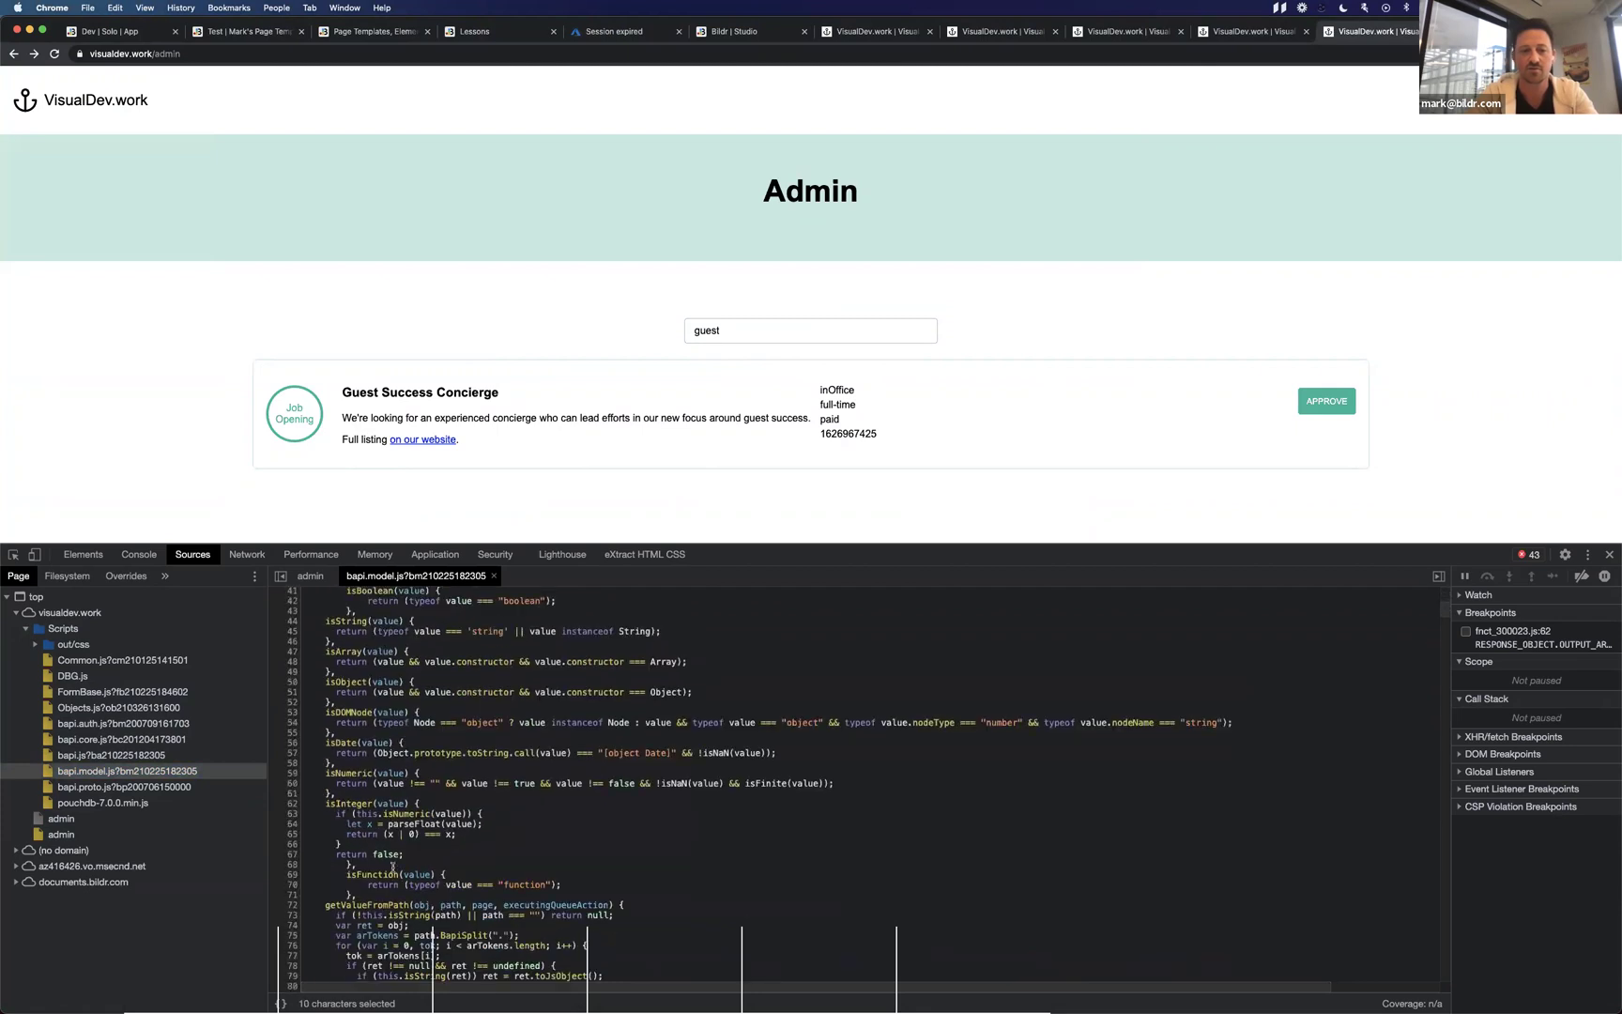
scroll(432, 706, down, 8)
double_click(369, 640)
click(633, 791)
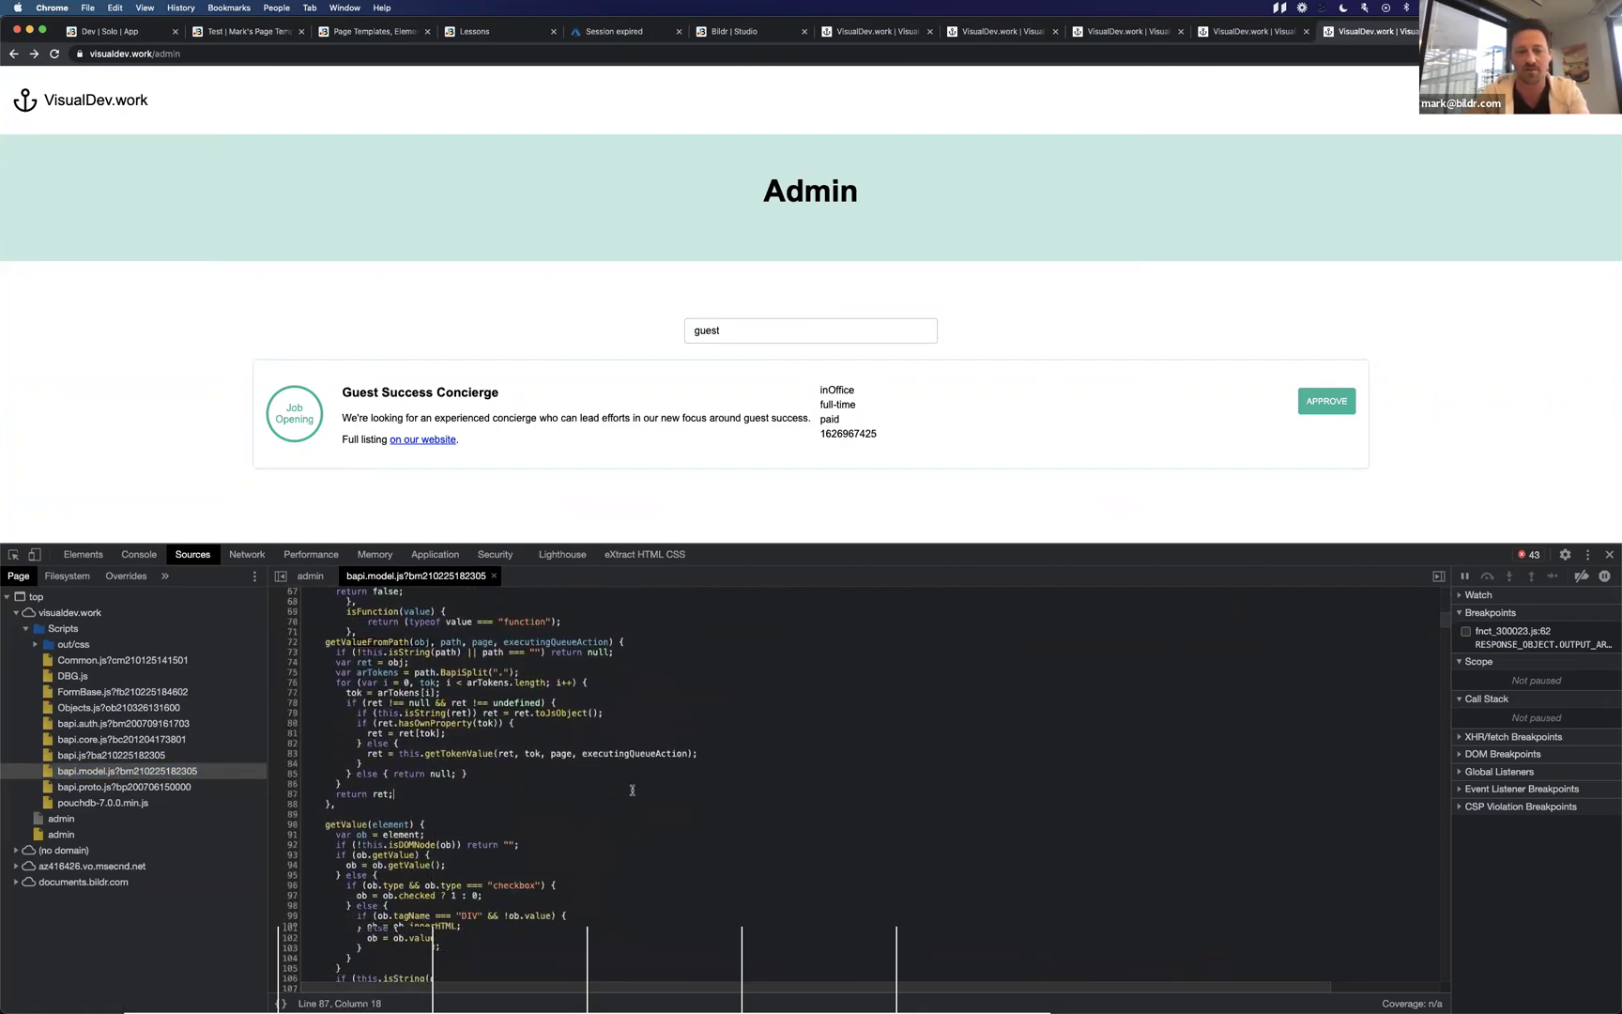
scroll(631, 790, down, 15)
scroll(632, 791, down, 14)
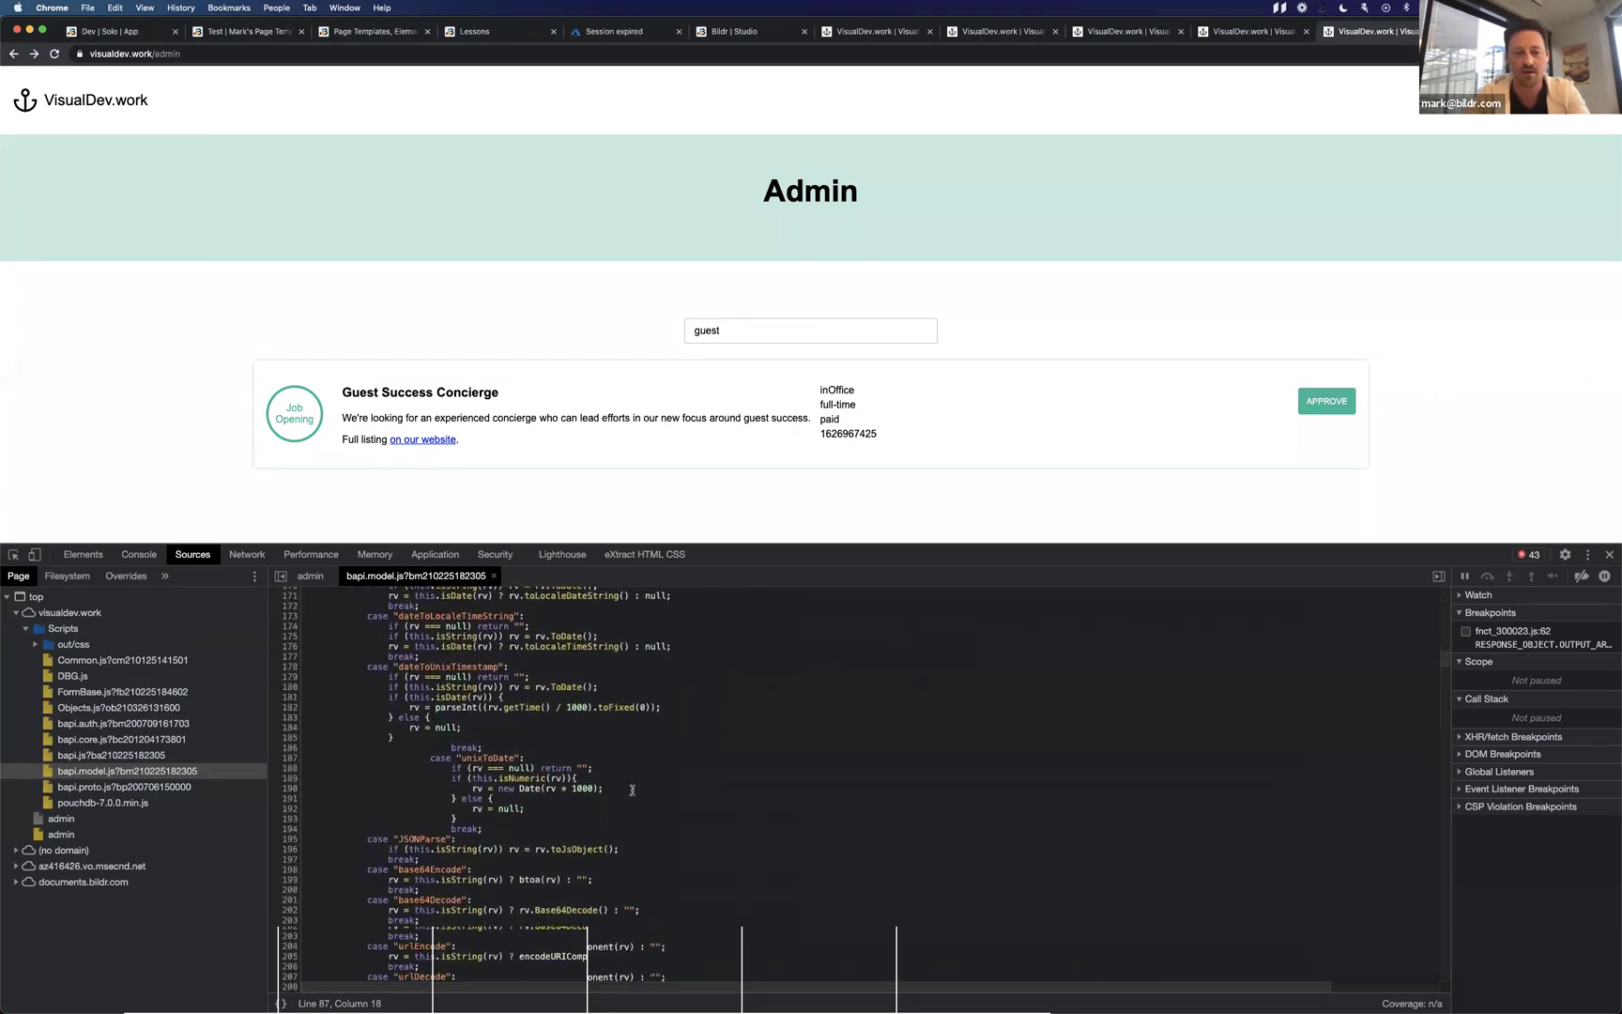
Search the script for 'repl' to read the replace call near line 600, then enter replace( in Bildr's path.
key(super+f)
text(fi)
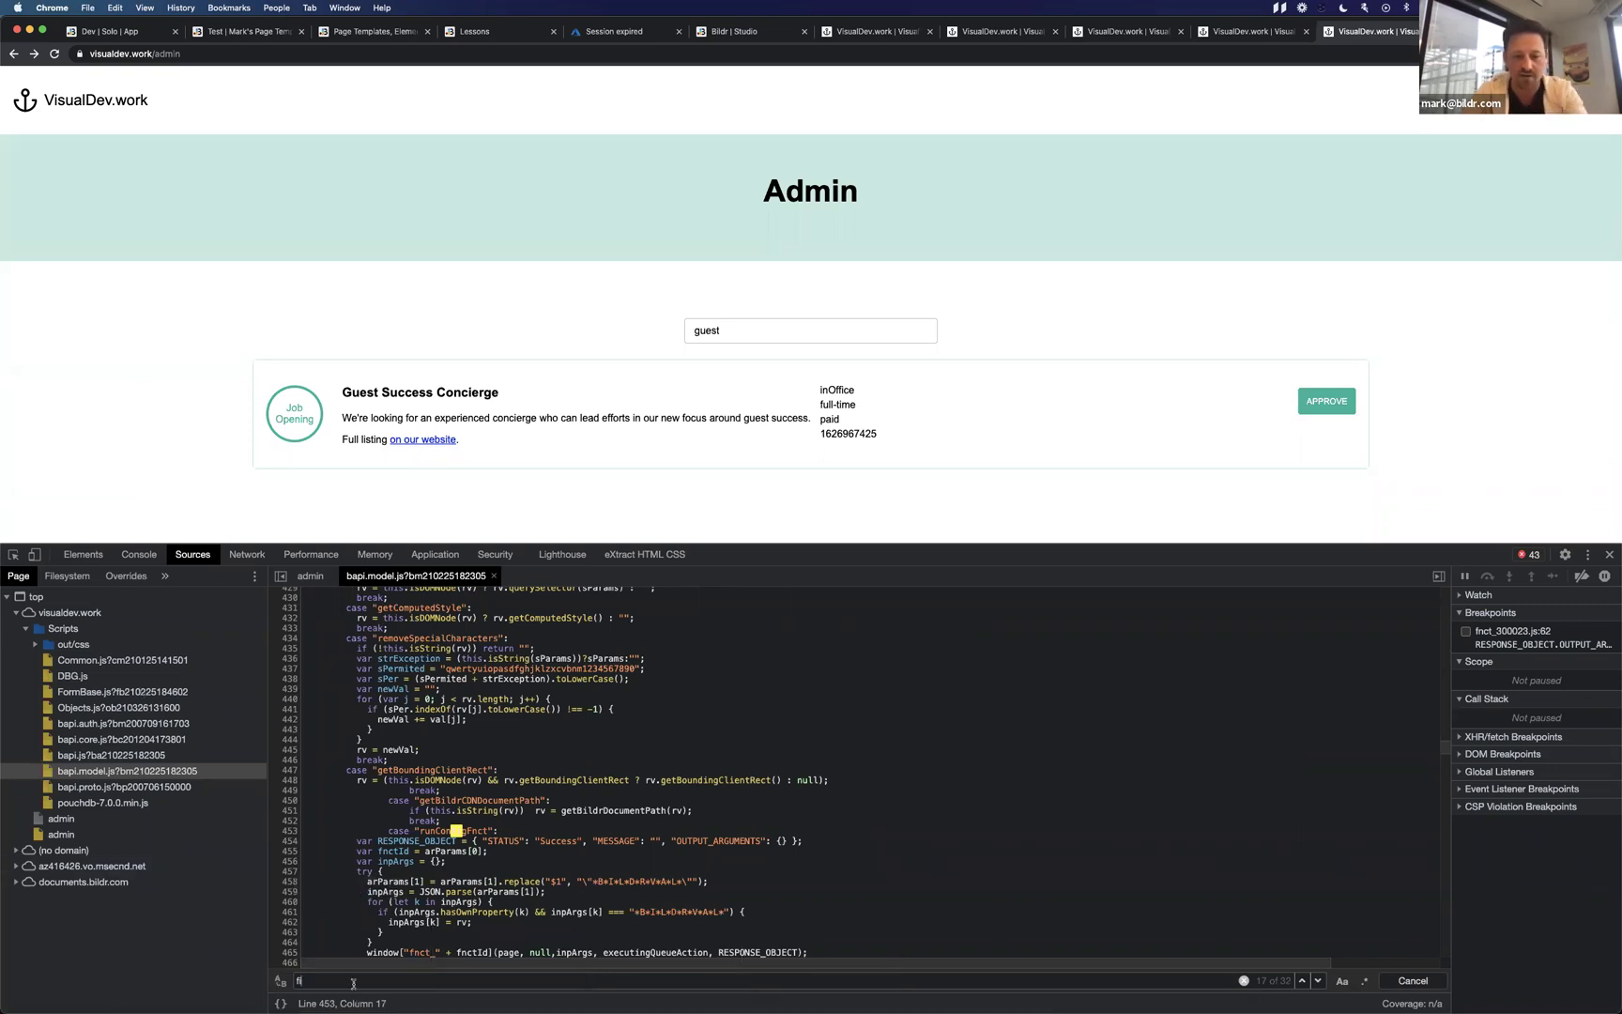
text(nd)
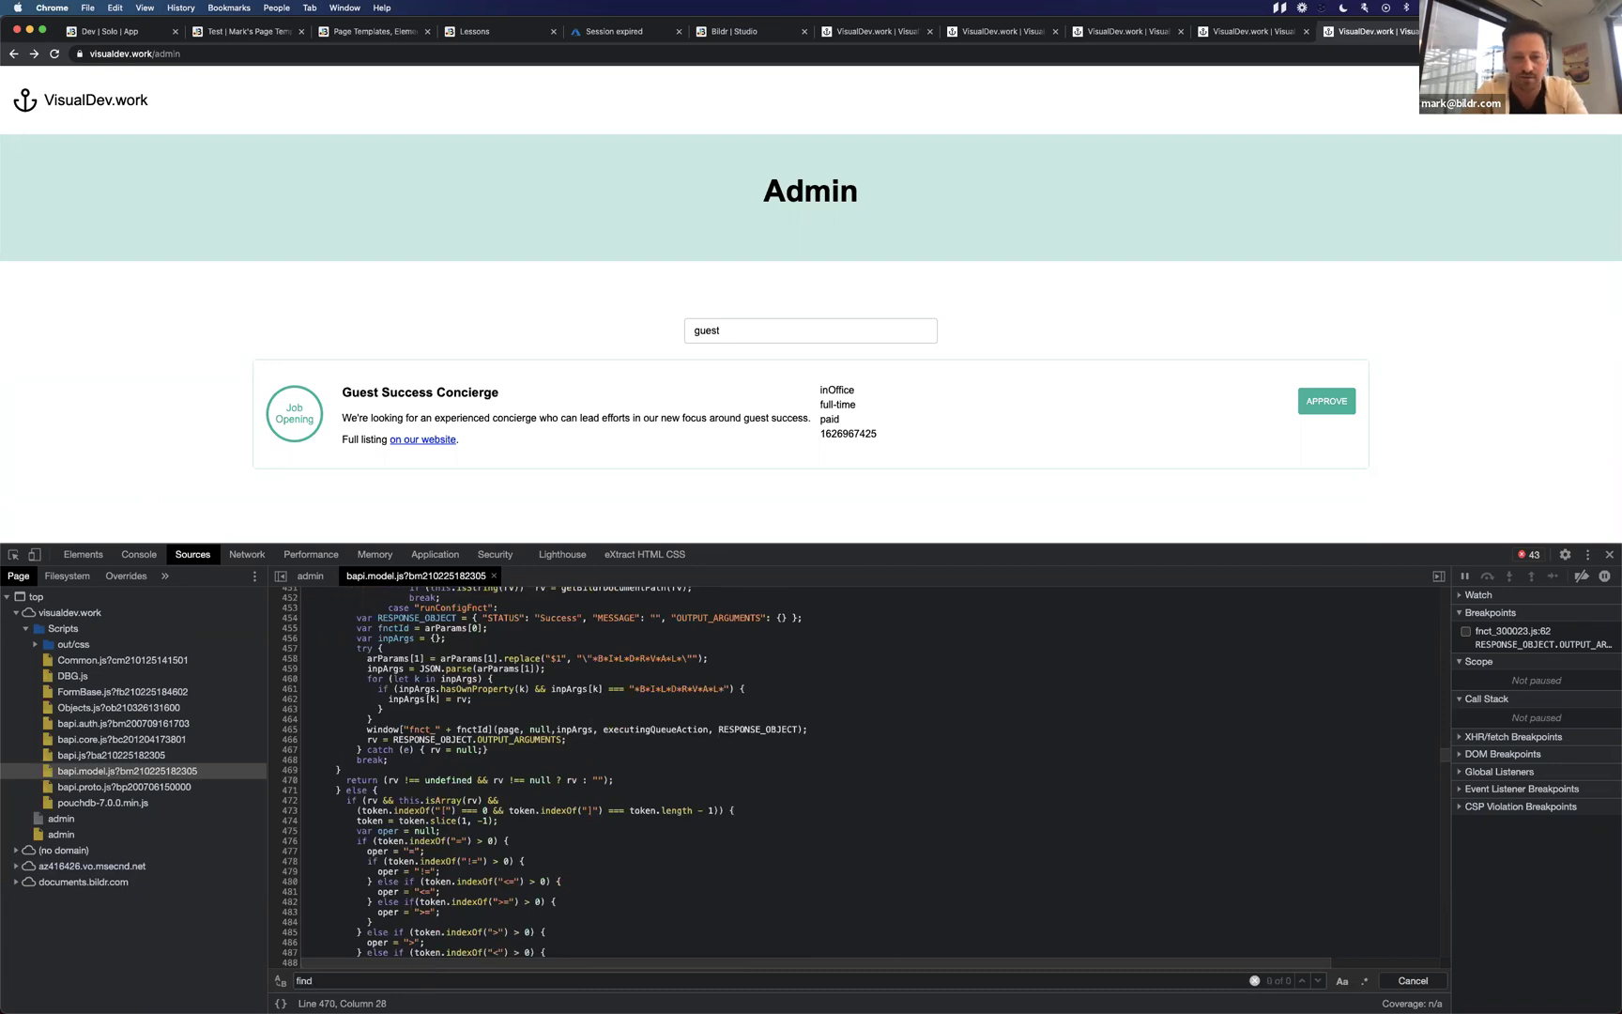
key(BackSpace)
key(BackSpace)
key(BackSpace)
key(BackSpace)
text(repl)
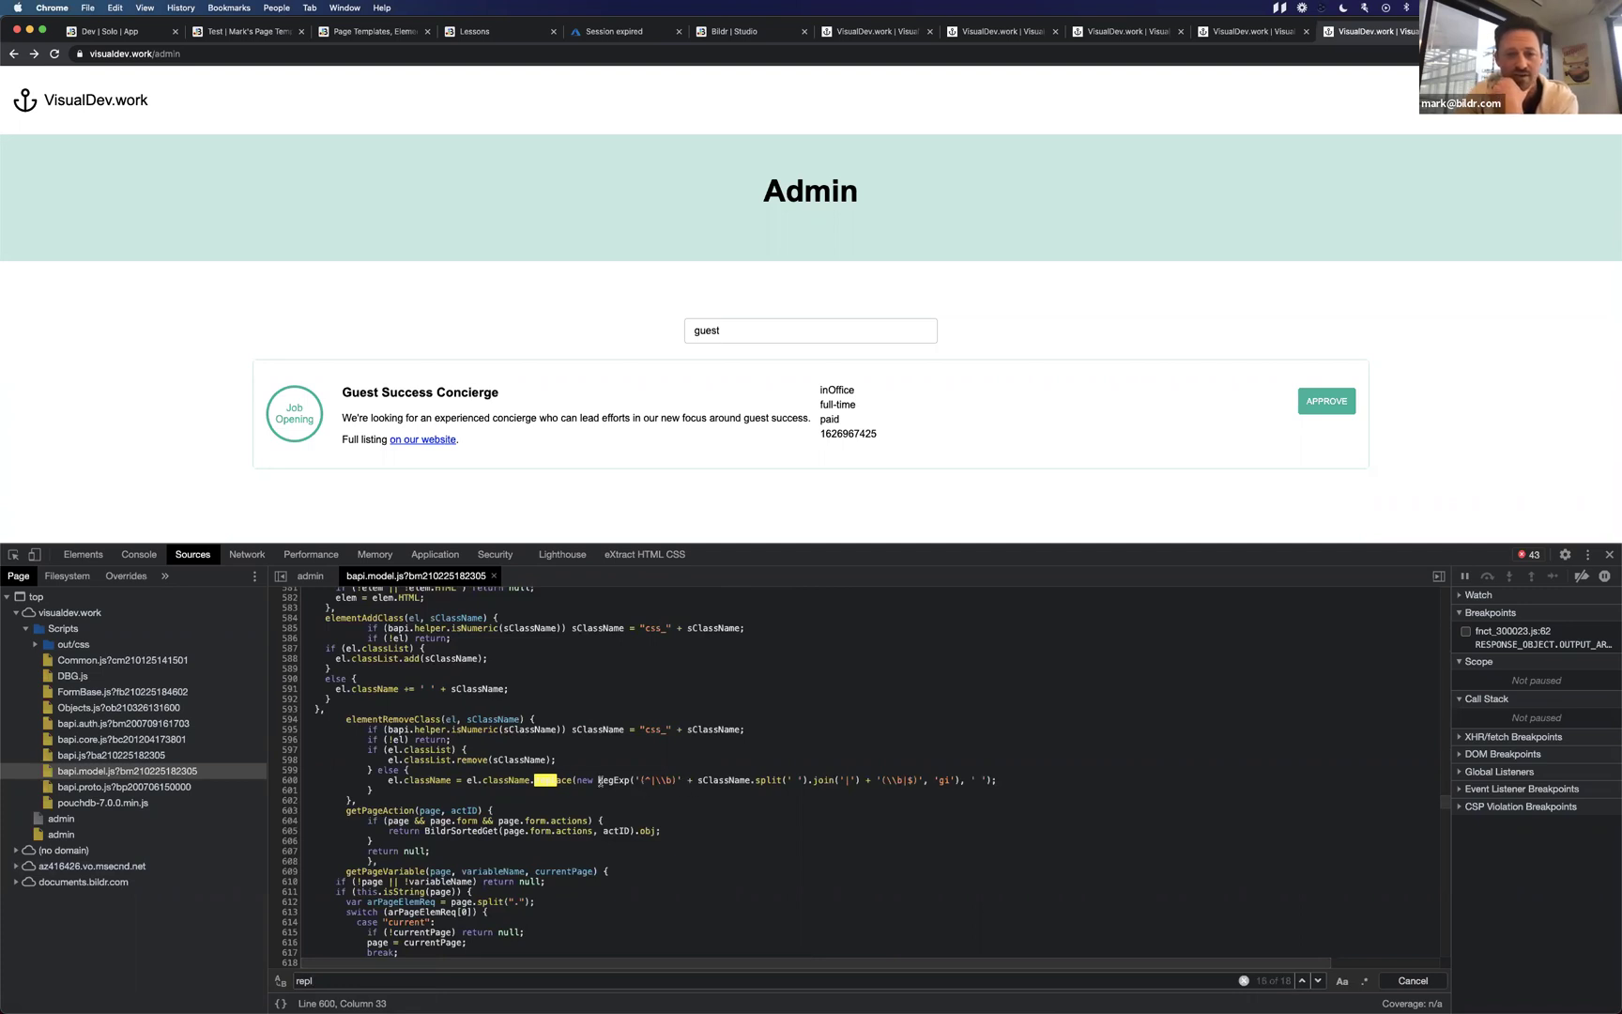
key(super+plus)
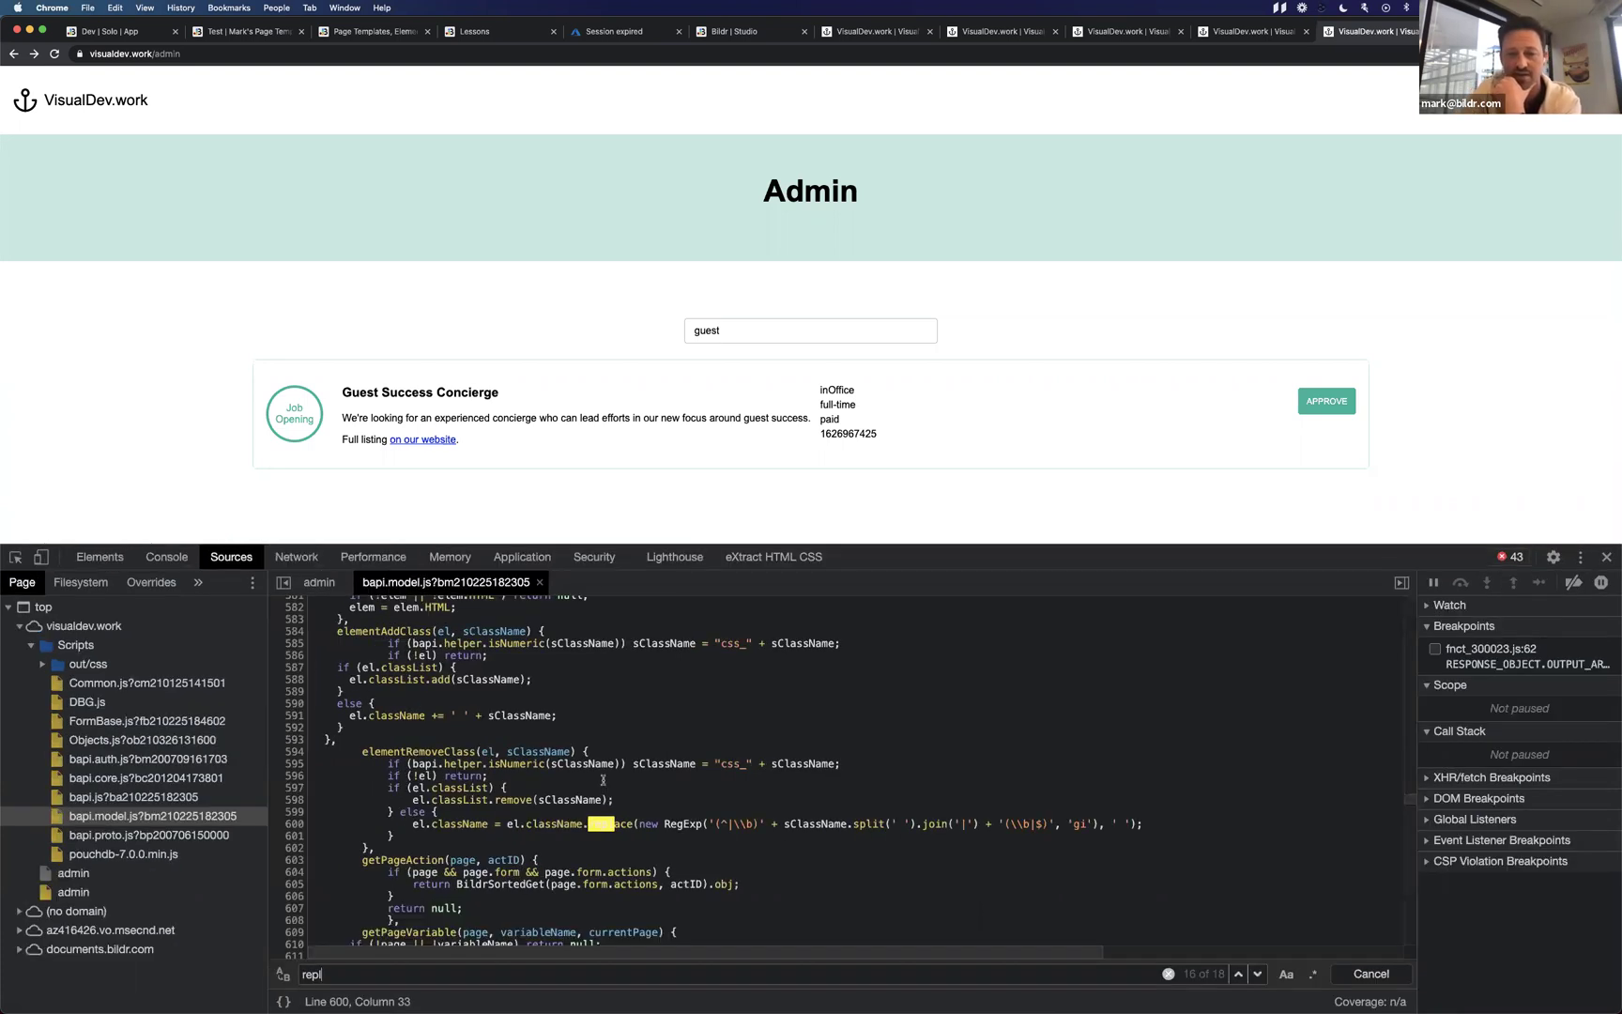
key(super+plus)
drag(1001, 551, 1001, 454)
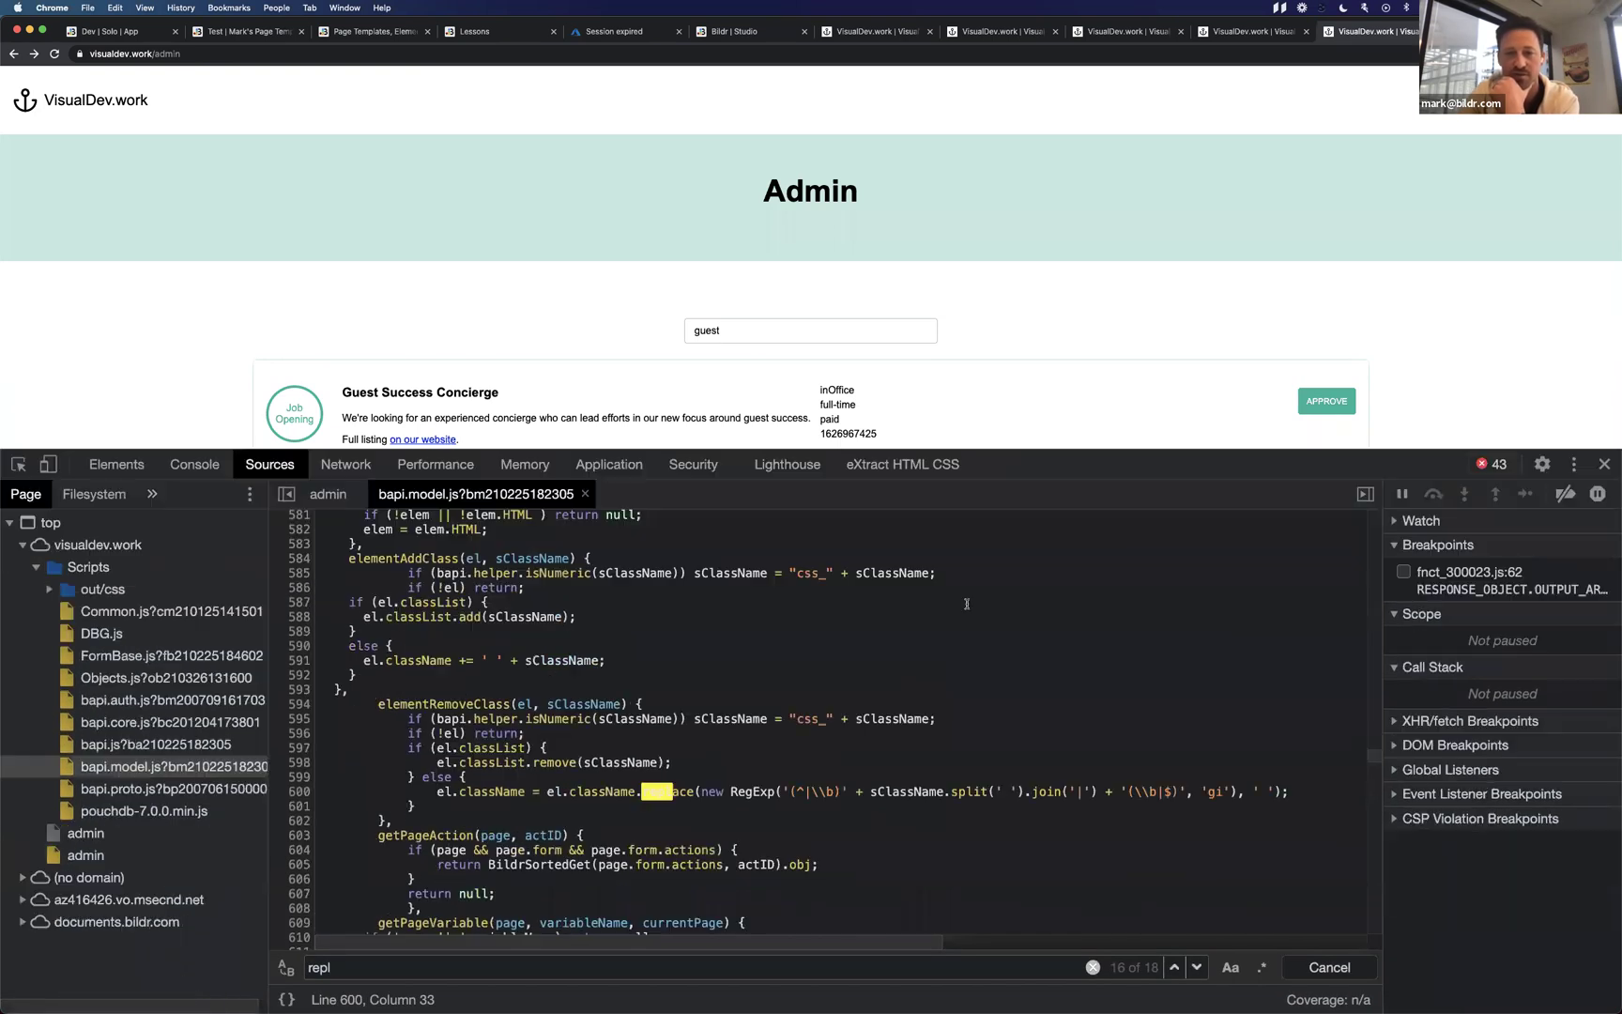
click(672, 792)
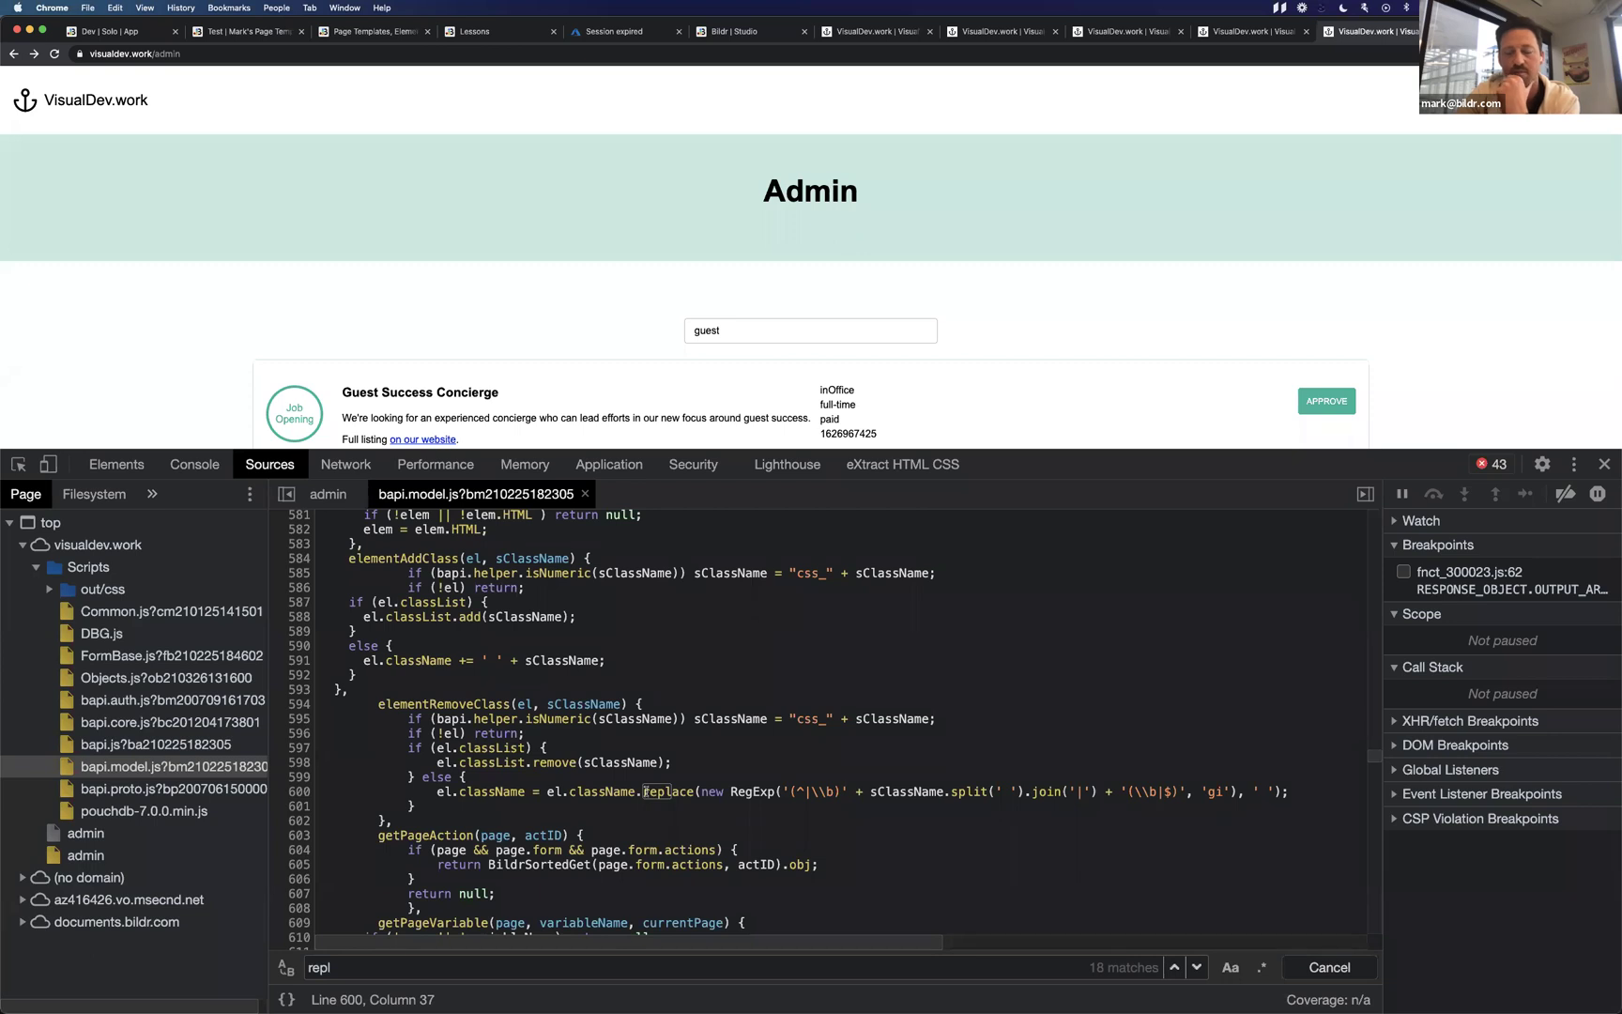
key(ctrl+Left)
text(replace()
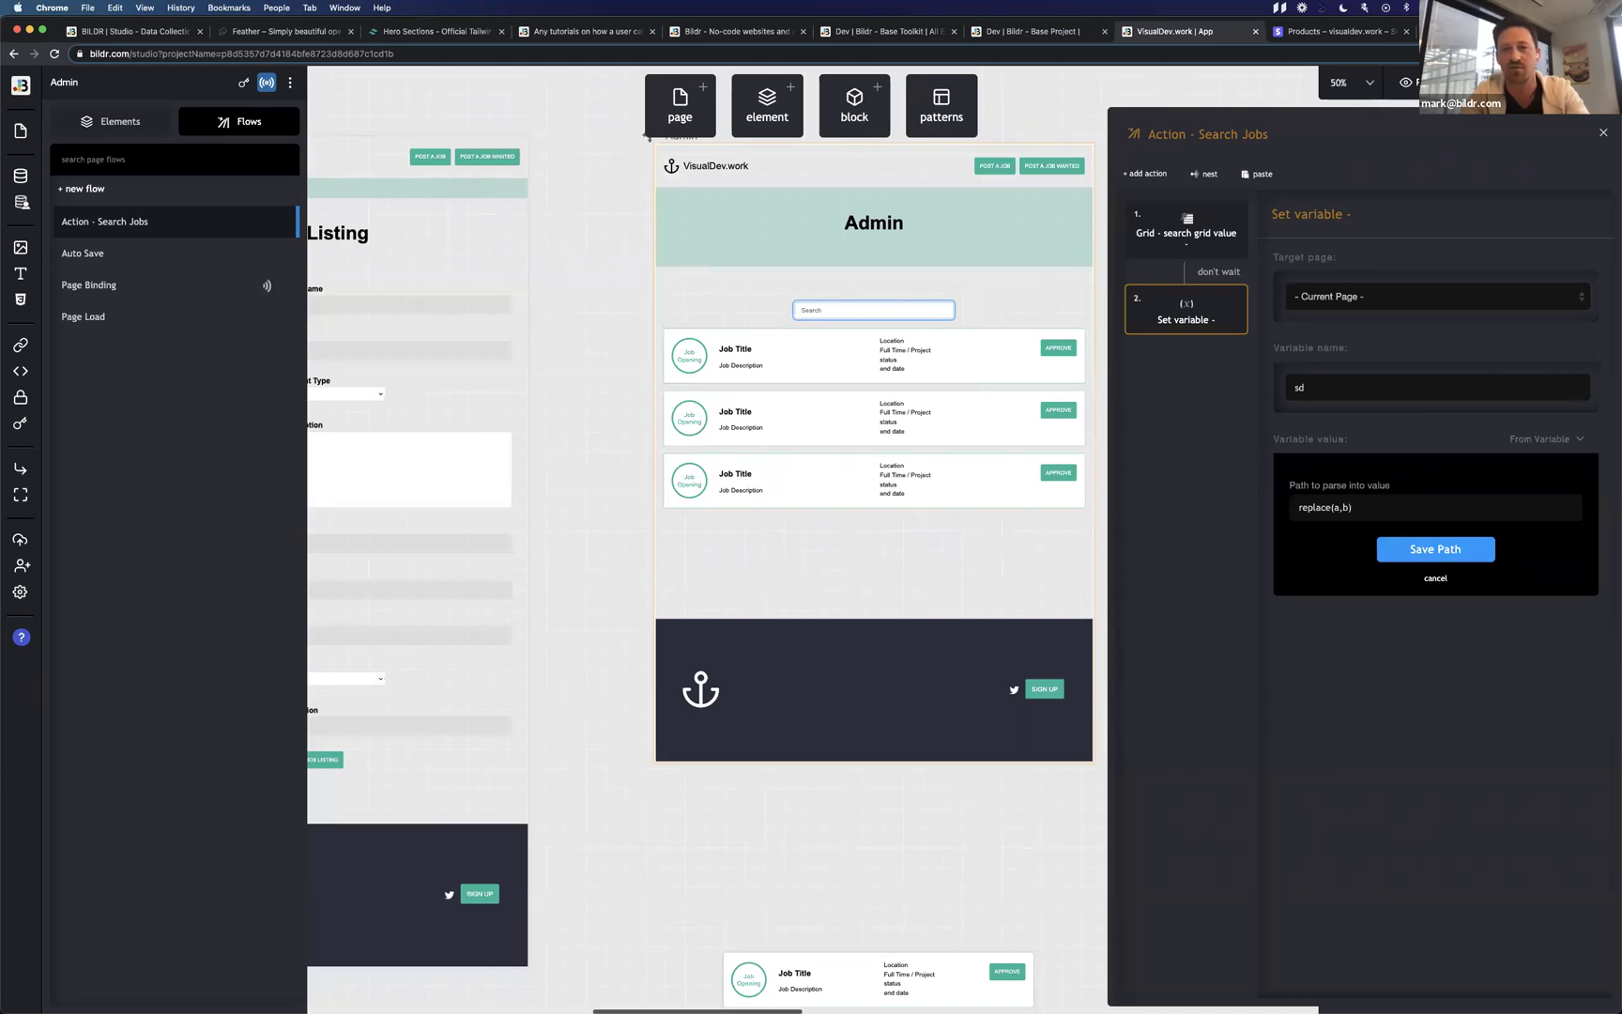
Select the whole replace(a,b) text in the Path to parse into value field and delete it.
key(super+a)
key(Right)
key(super+a)
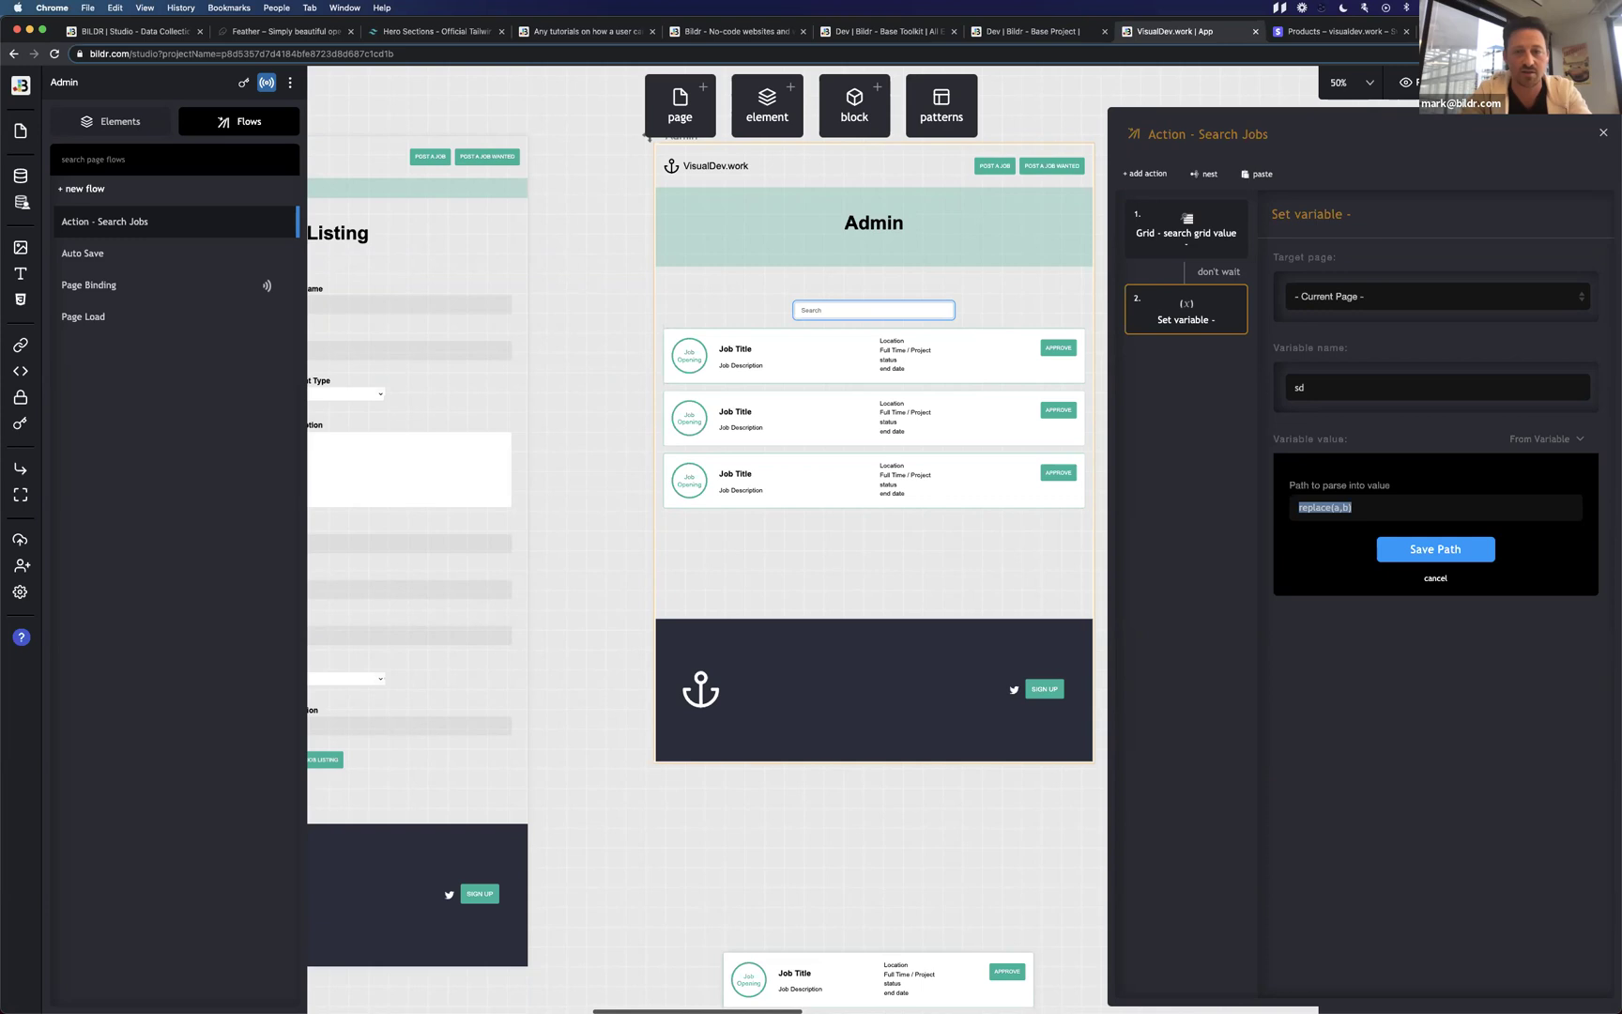
click(1369, 508)
double_click(1345, 507)
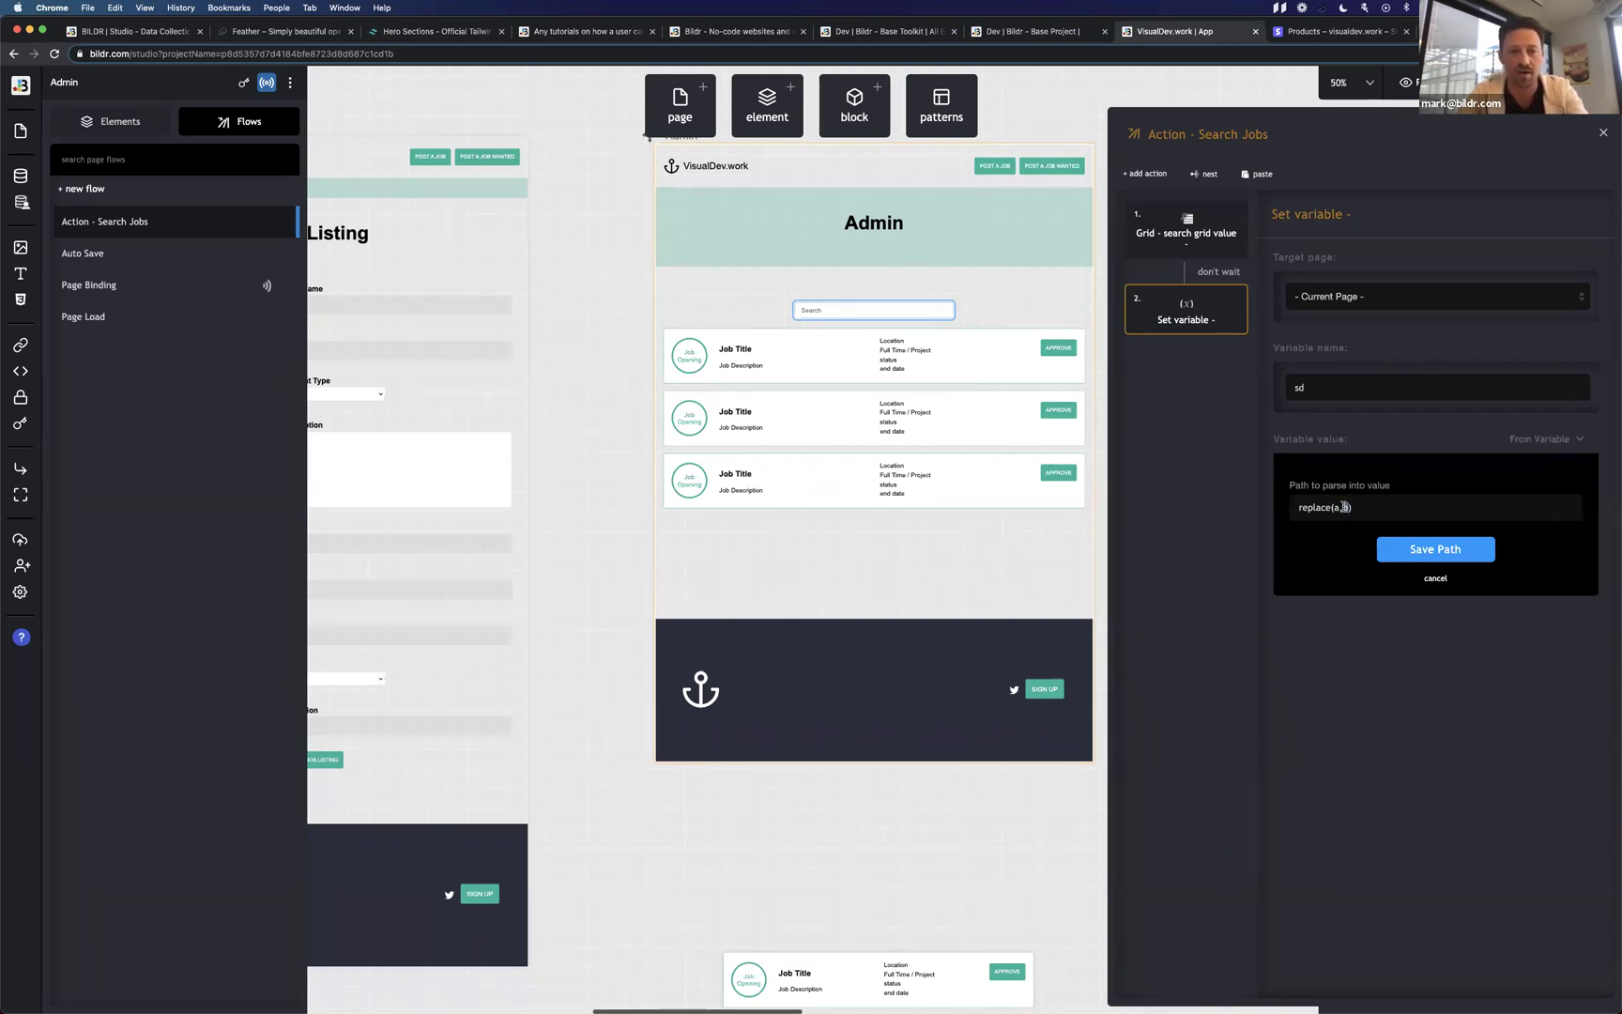
drag(1356, 507, 1254, 510)
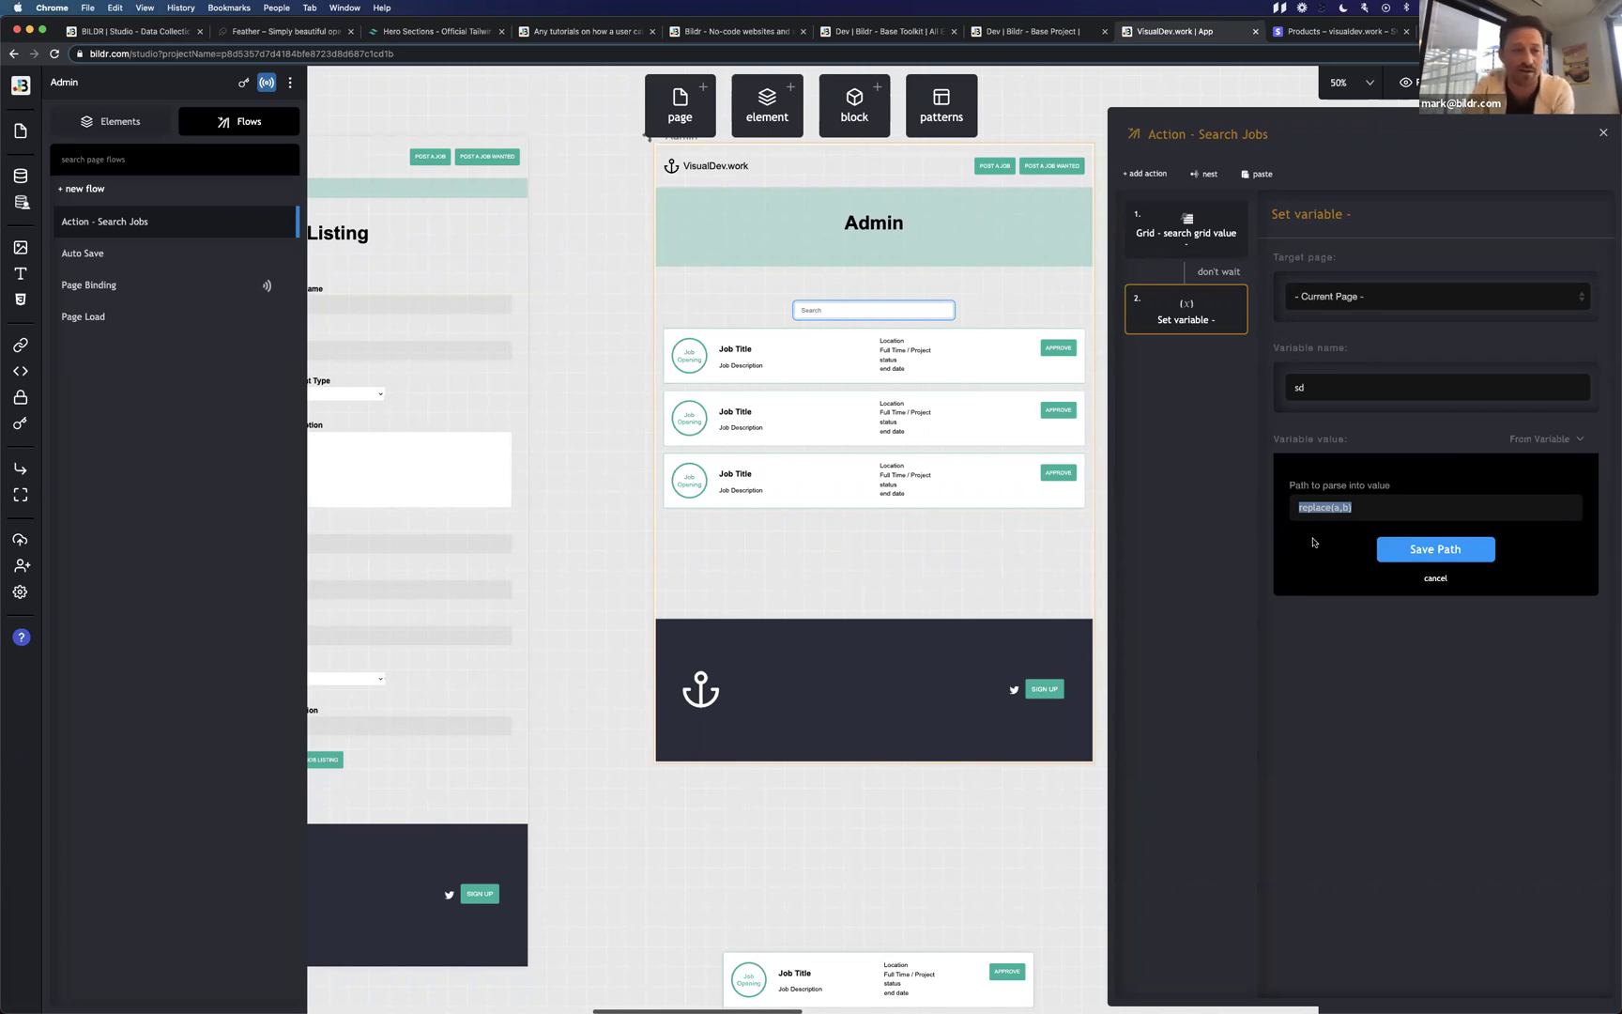
key(BackSpace)
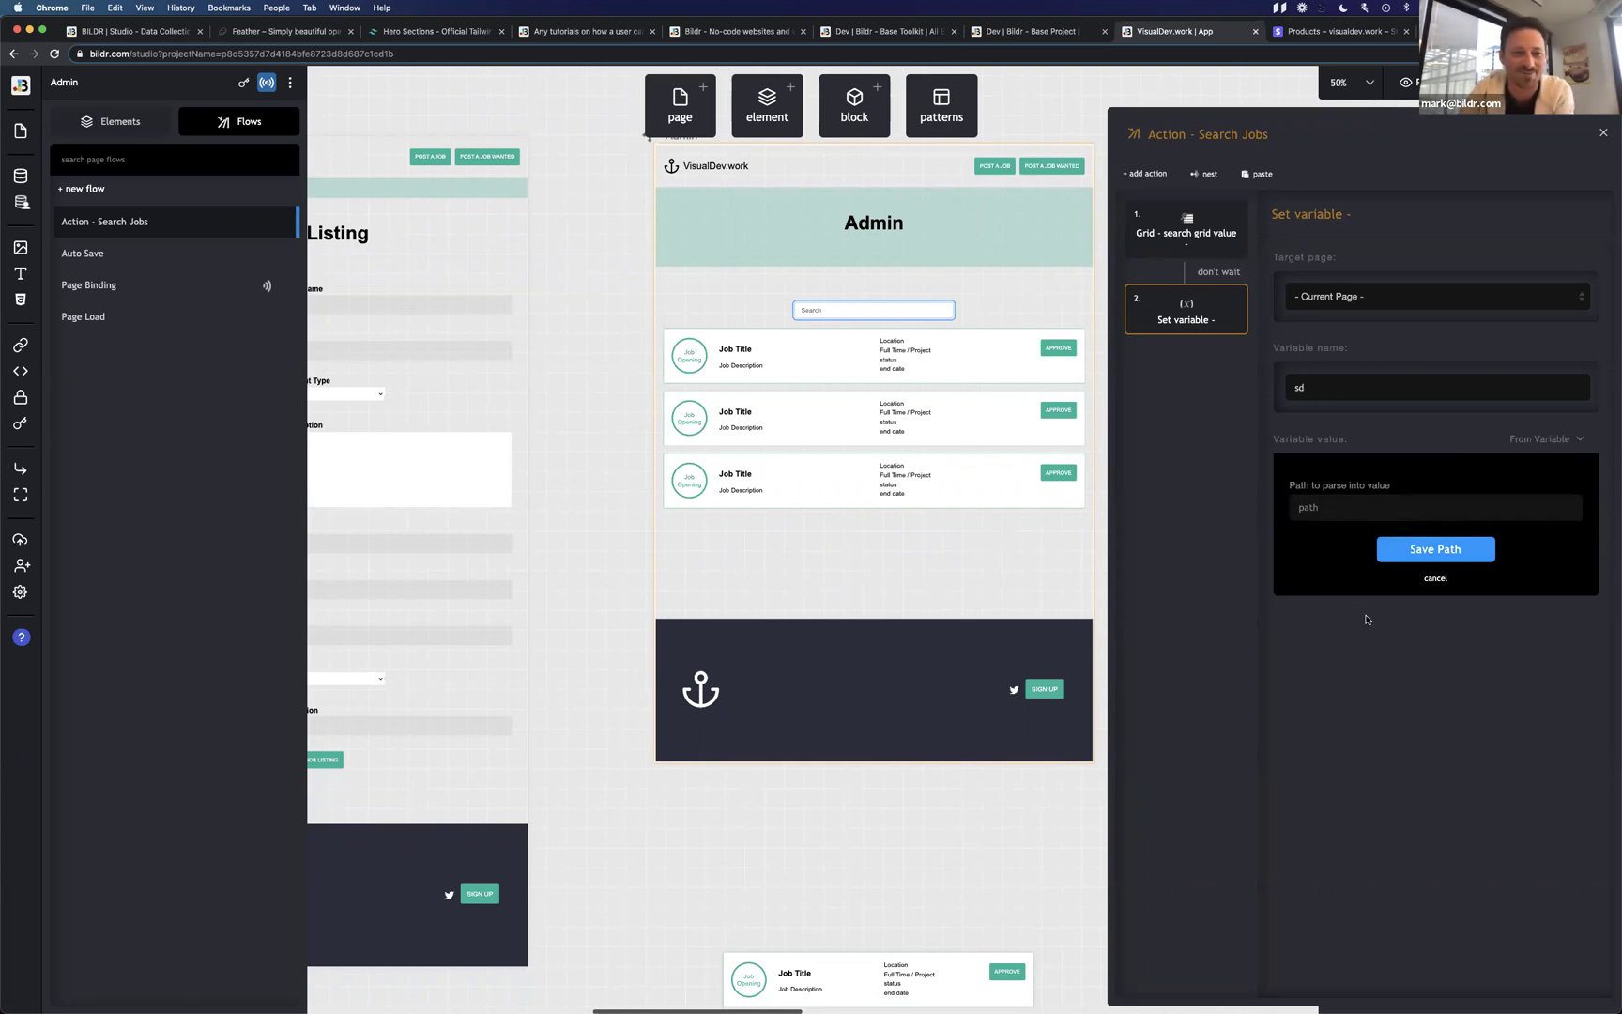
Cancel the path so sd takes its value directly from the variable dfd.
click(1434, 578)
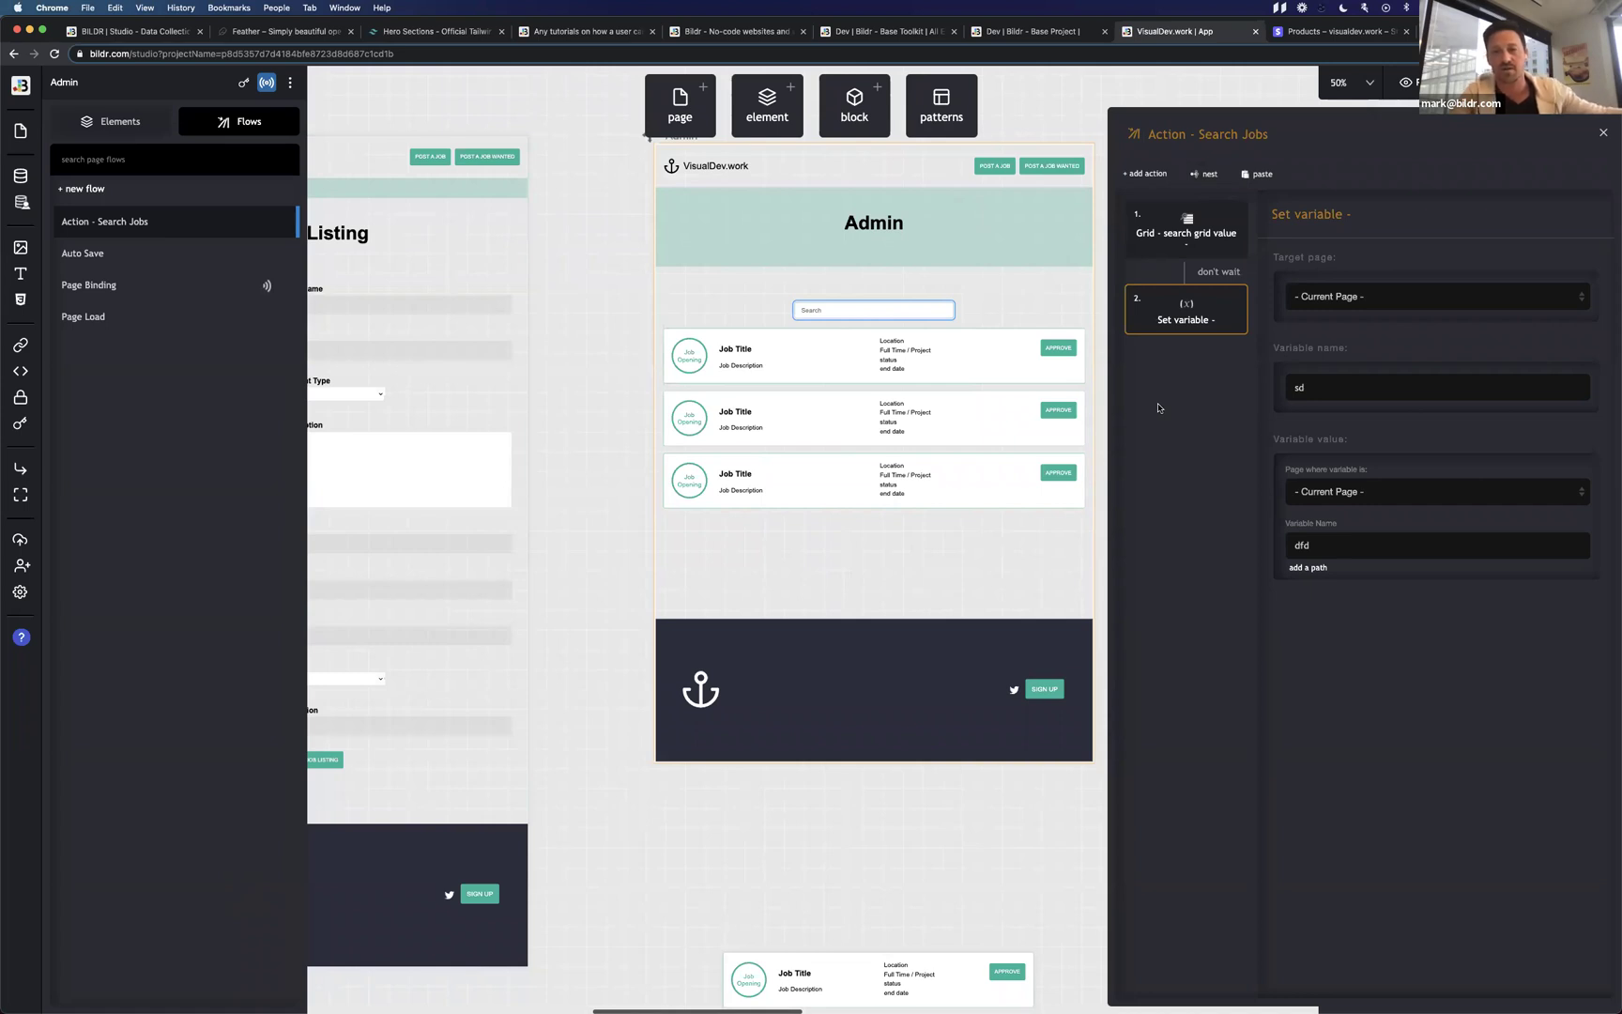
Delete the Set variable step, then add and remove a filter on the Jobs grid's data.
click(1232, 297)
click(1171, 401)
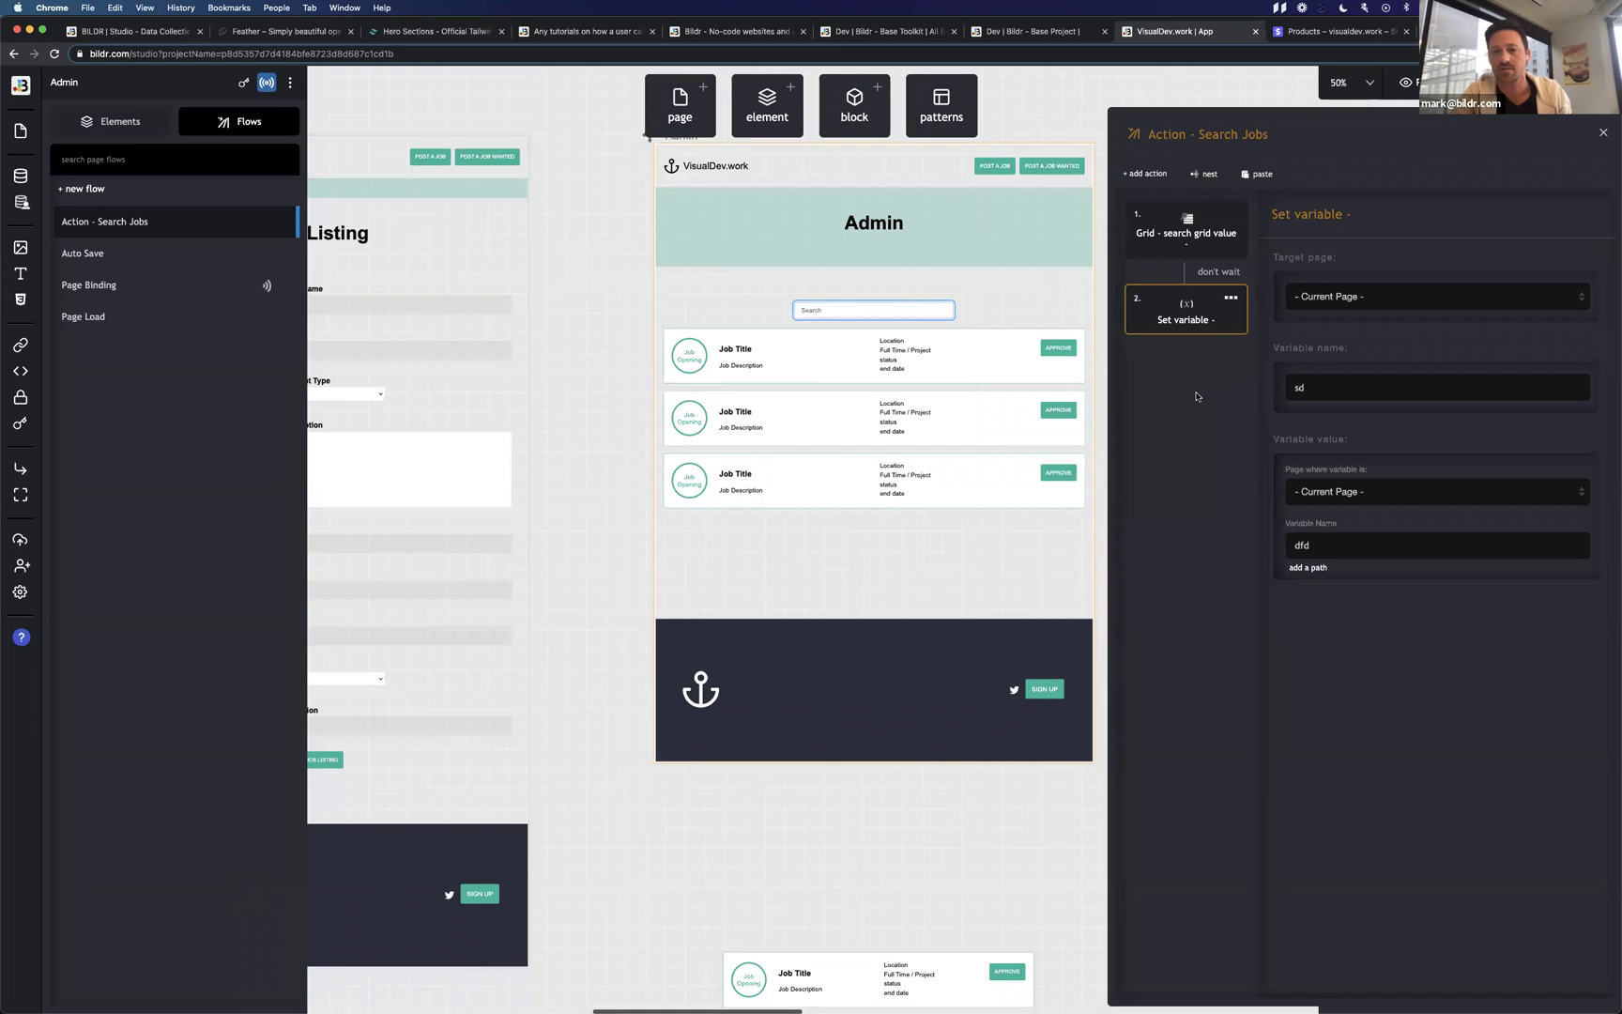
click(801, 425)
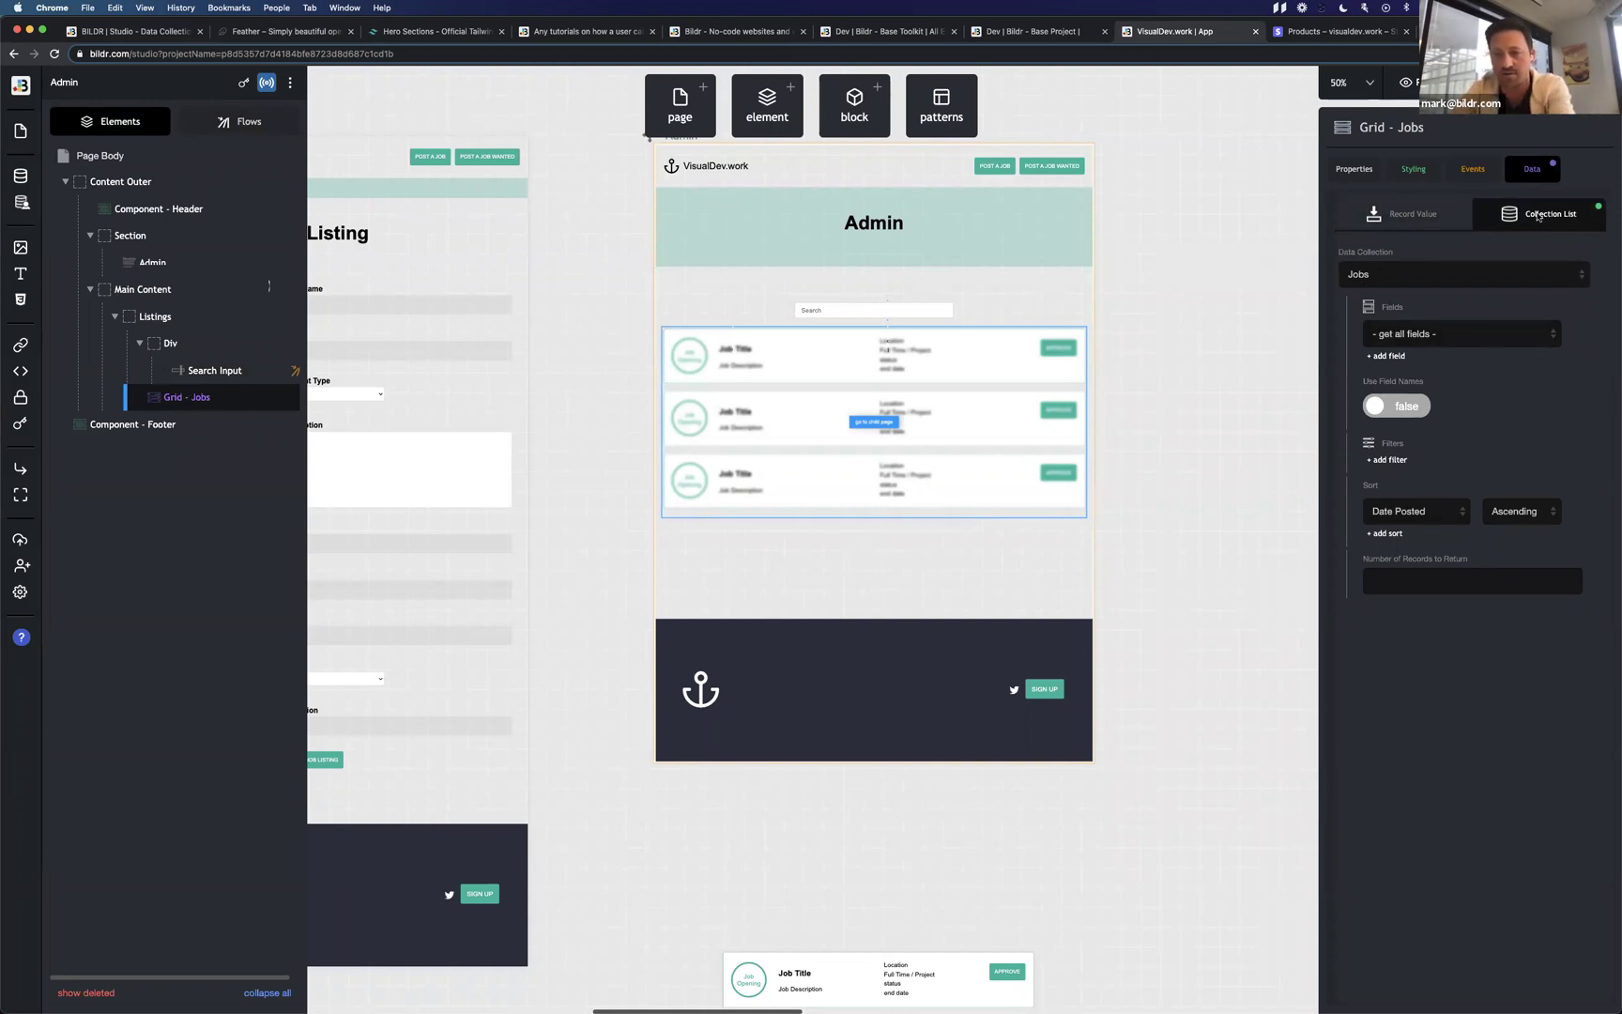
click(1387, 459)
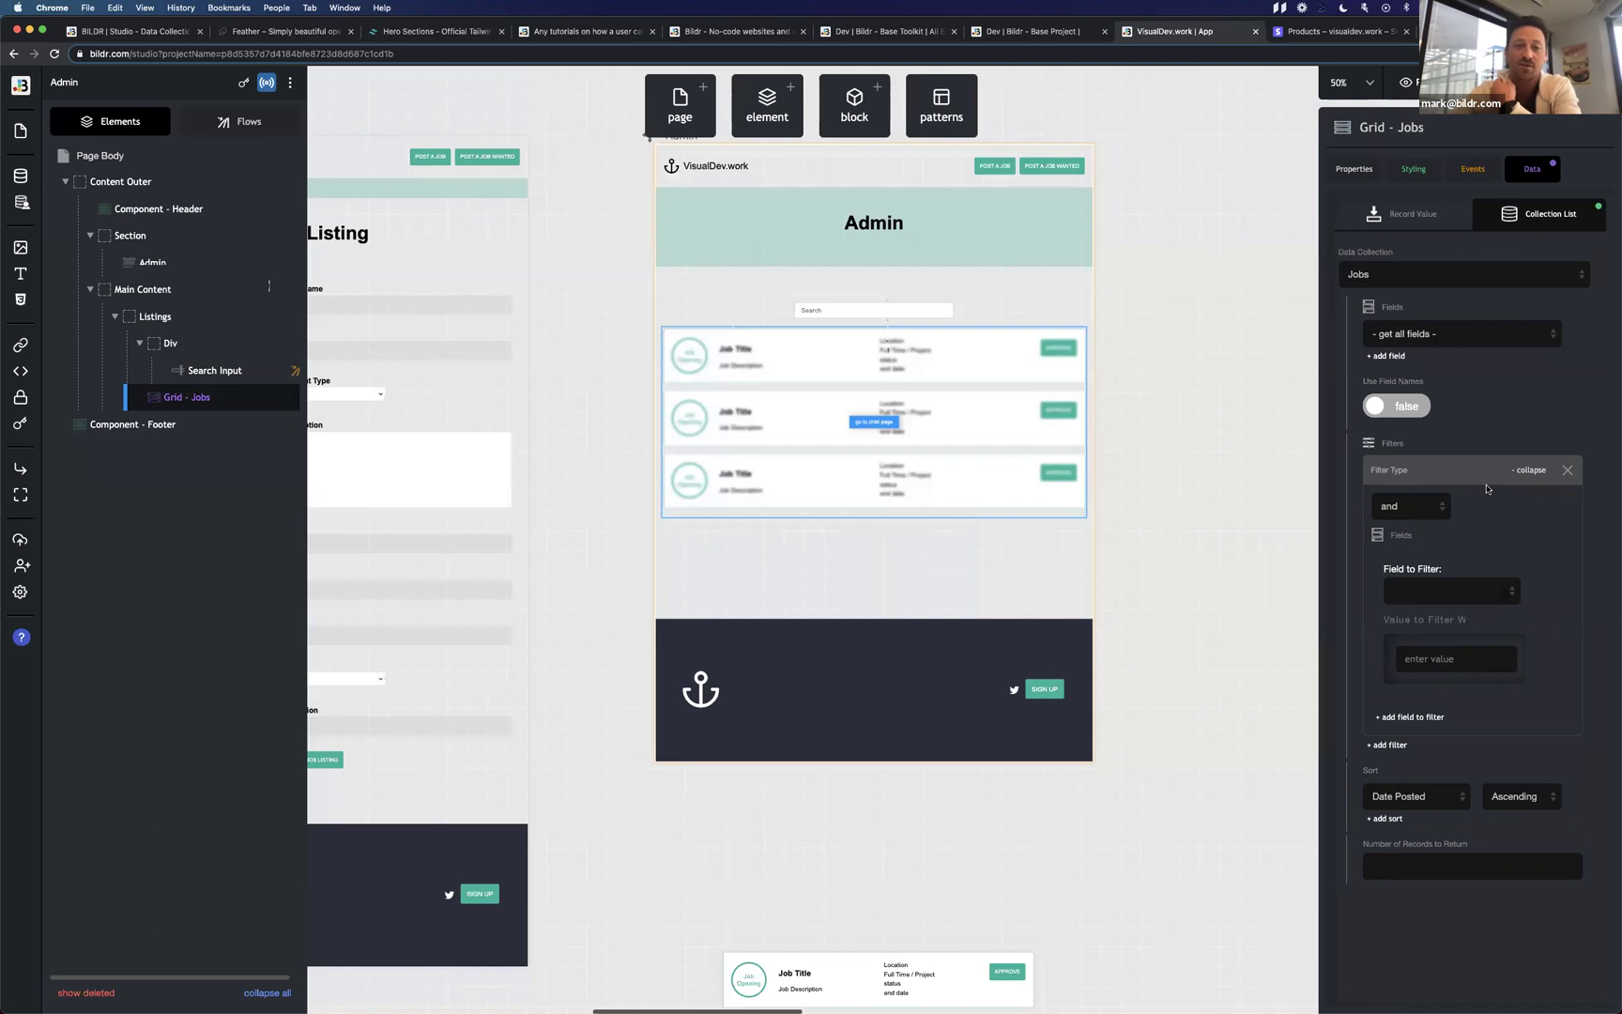
click(1571, 471)
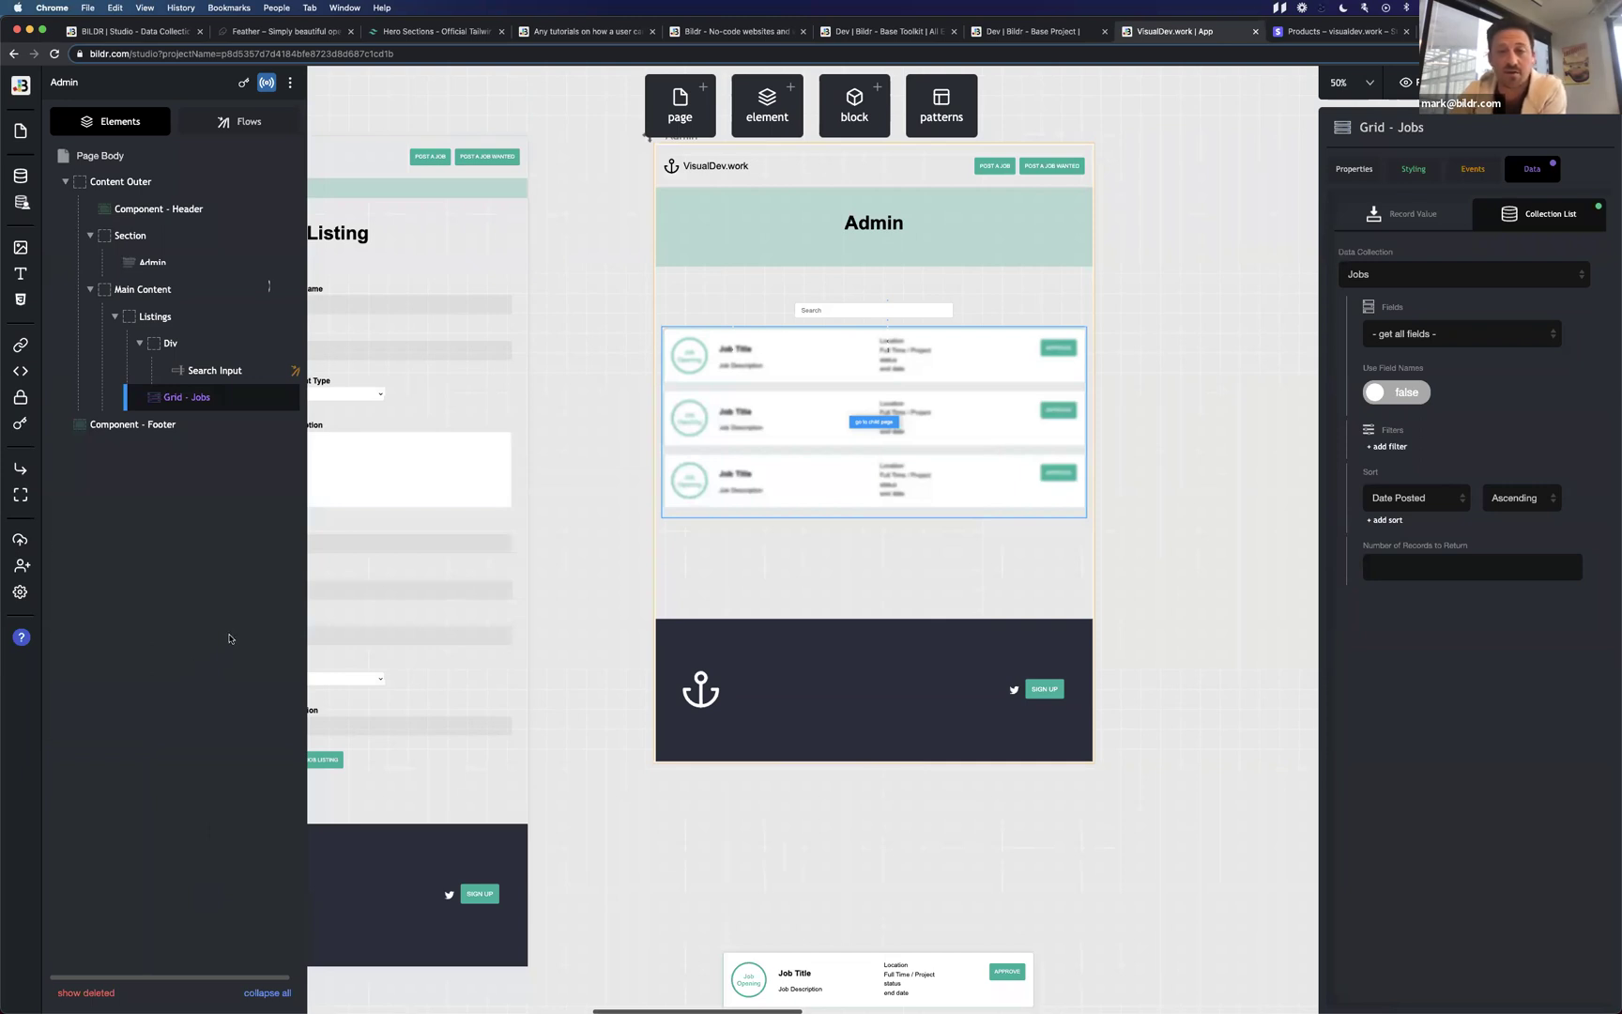
Pan the canvas to the newsletter and Success - Subscribed pages and select the success page's close button.
scroll(688, 524, left, 10)
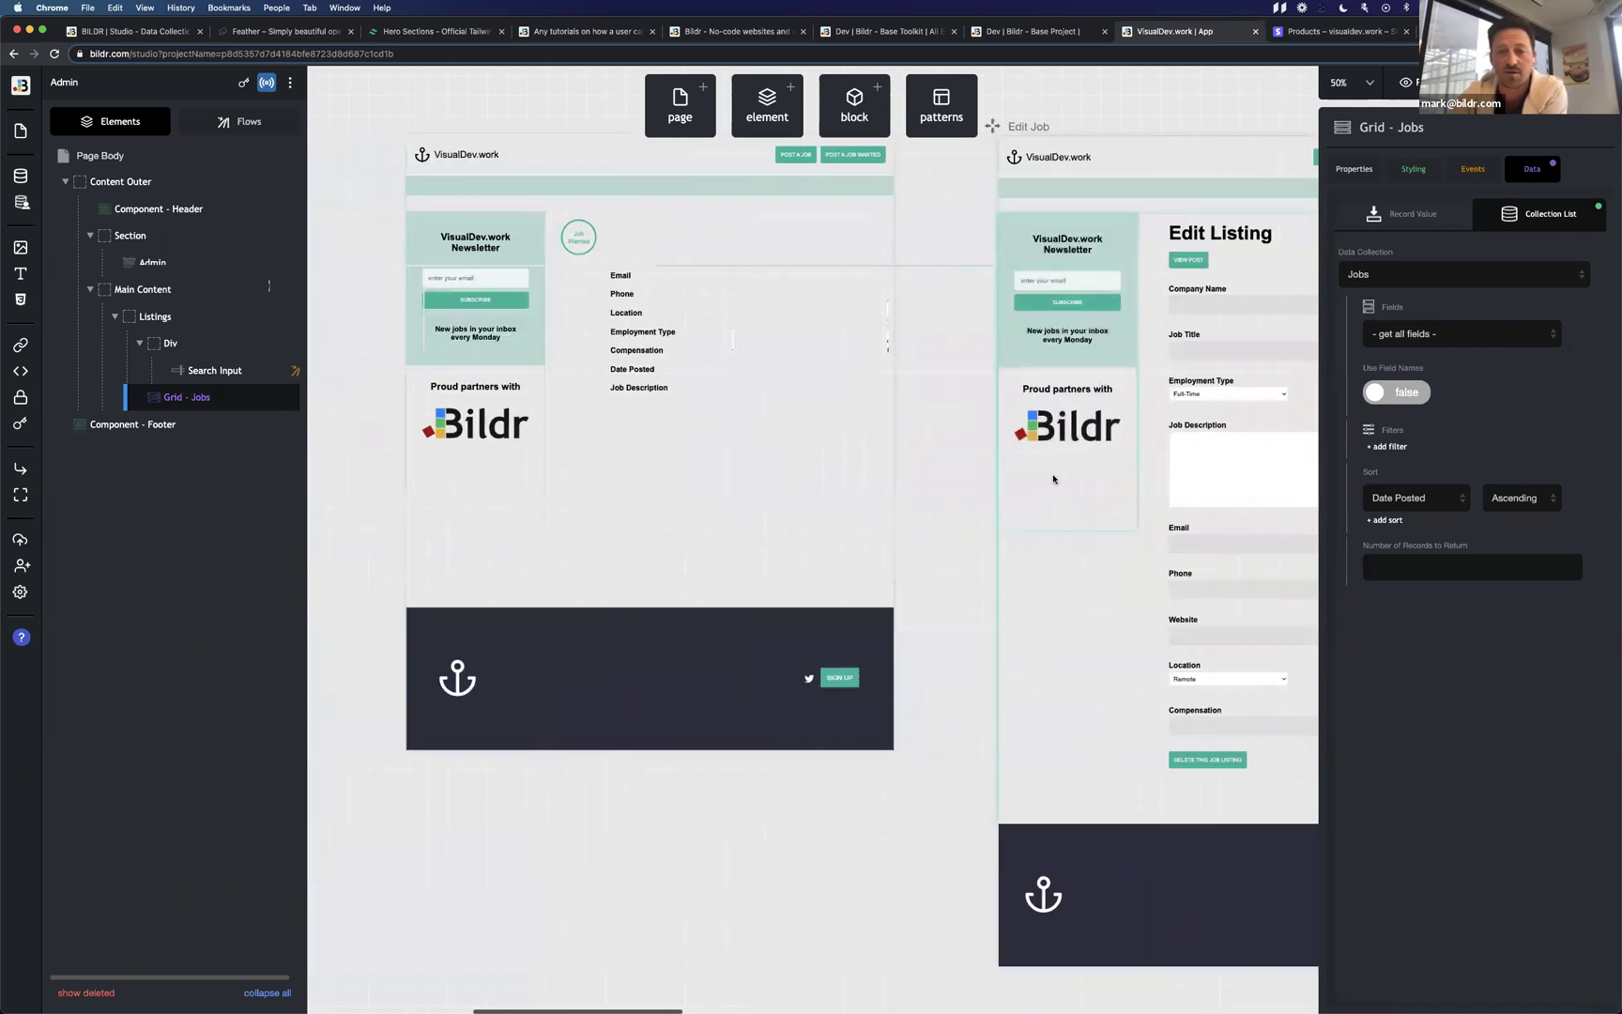
click(1057, 498)
scroll(1054, 488, right, 3)
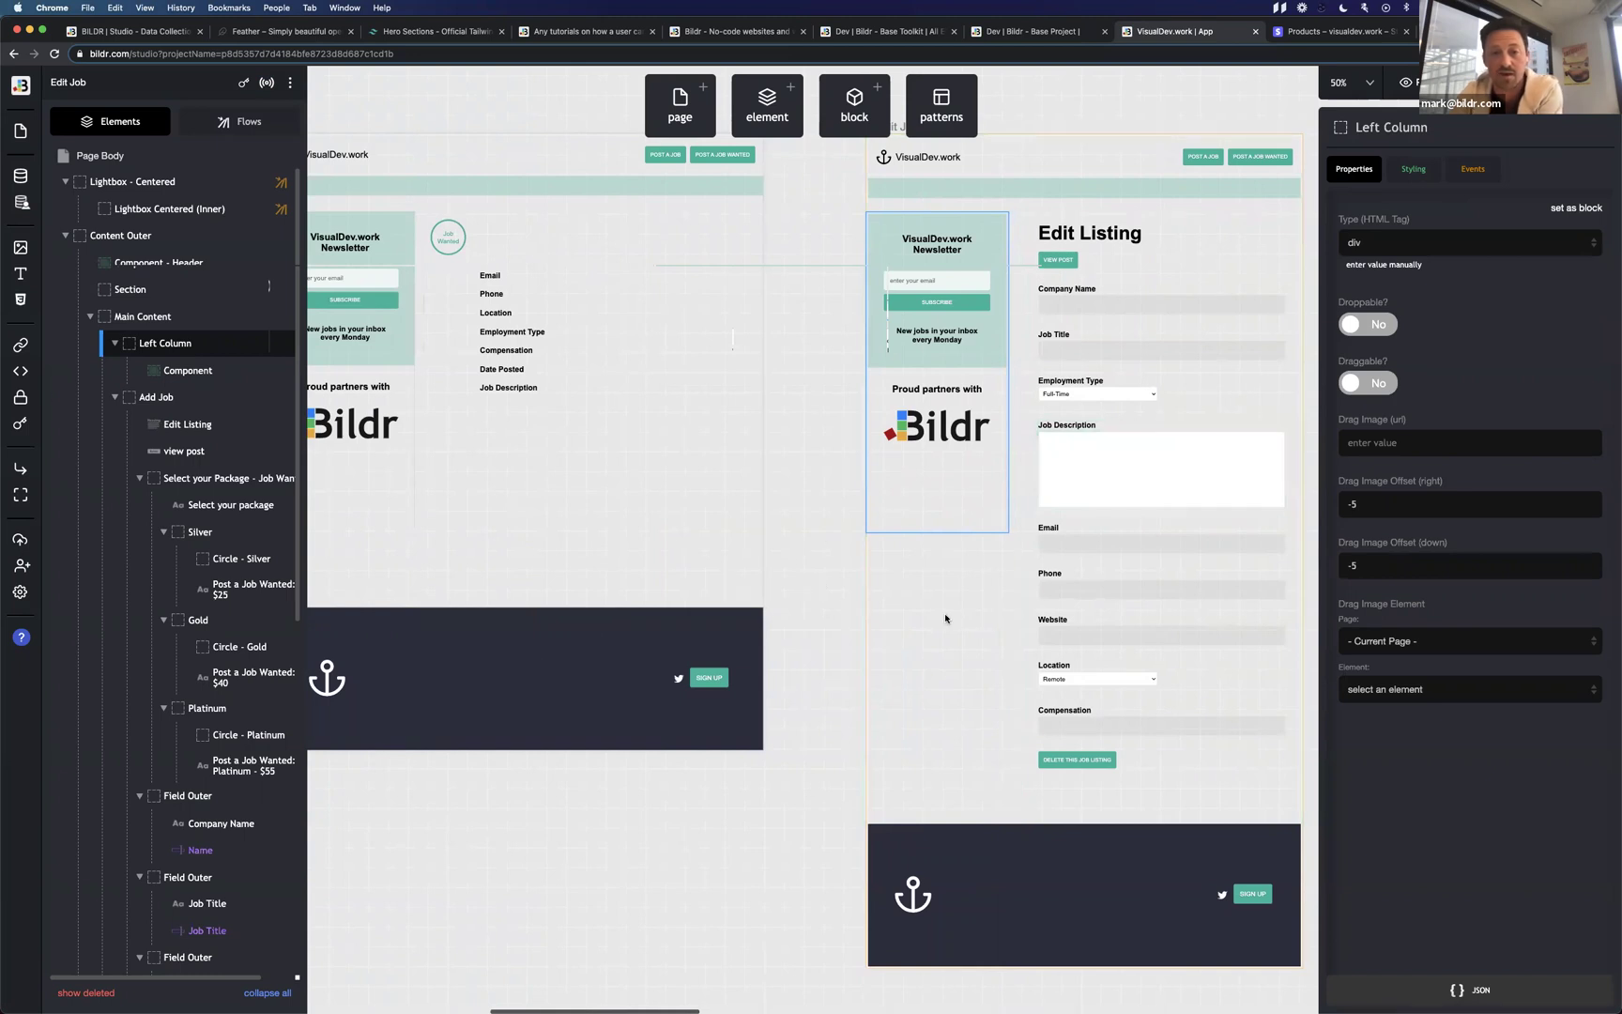
scroll(992, 615, right, 10)
scroll(985, 592, up, 3)
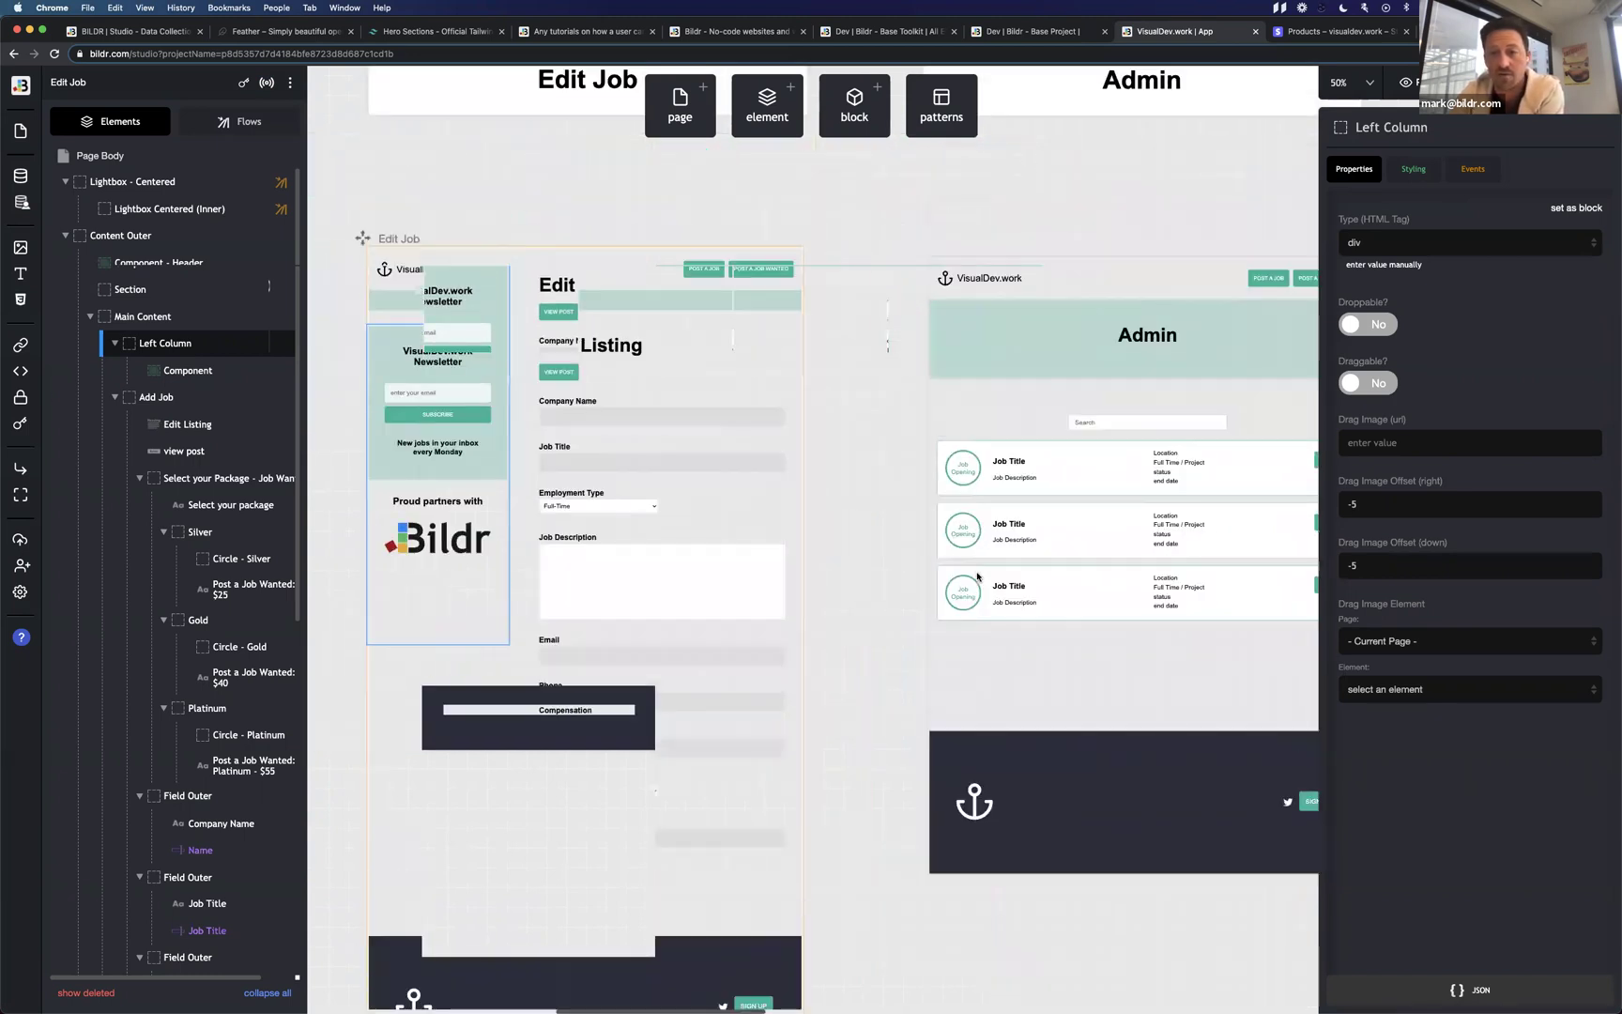
scroll(977, 576, down, 5)
scroll(976, 576, left, 10)
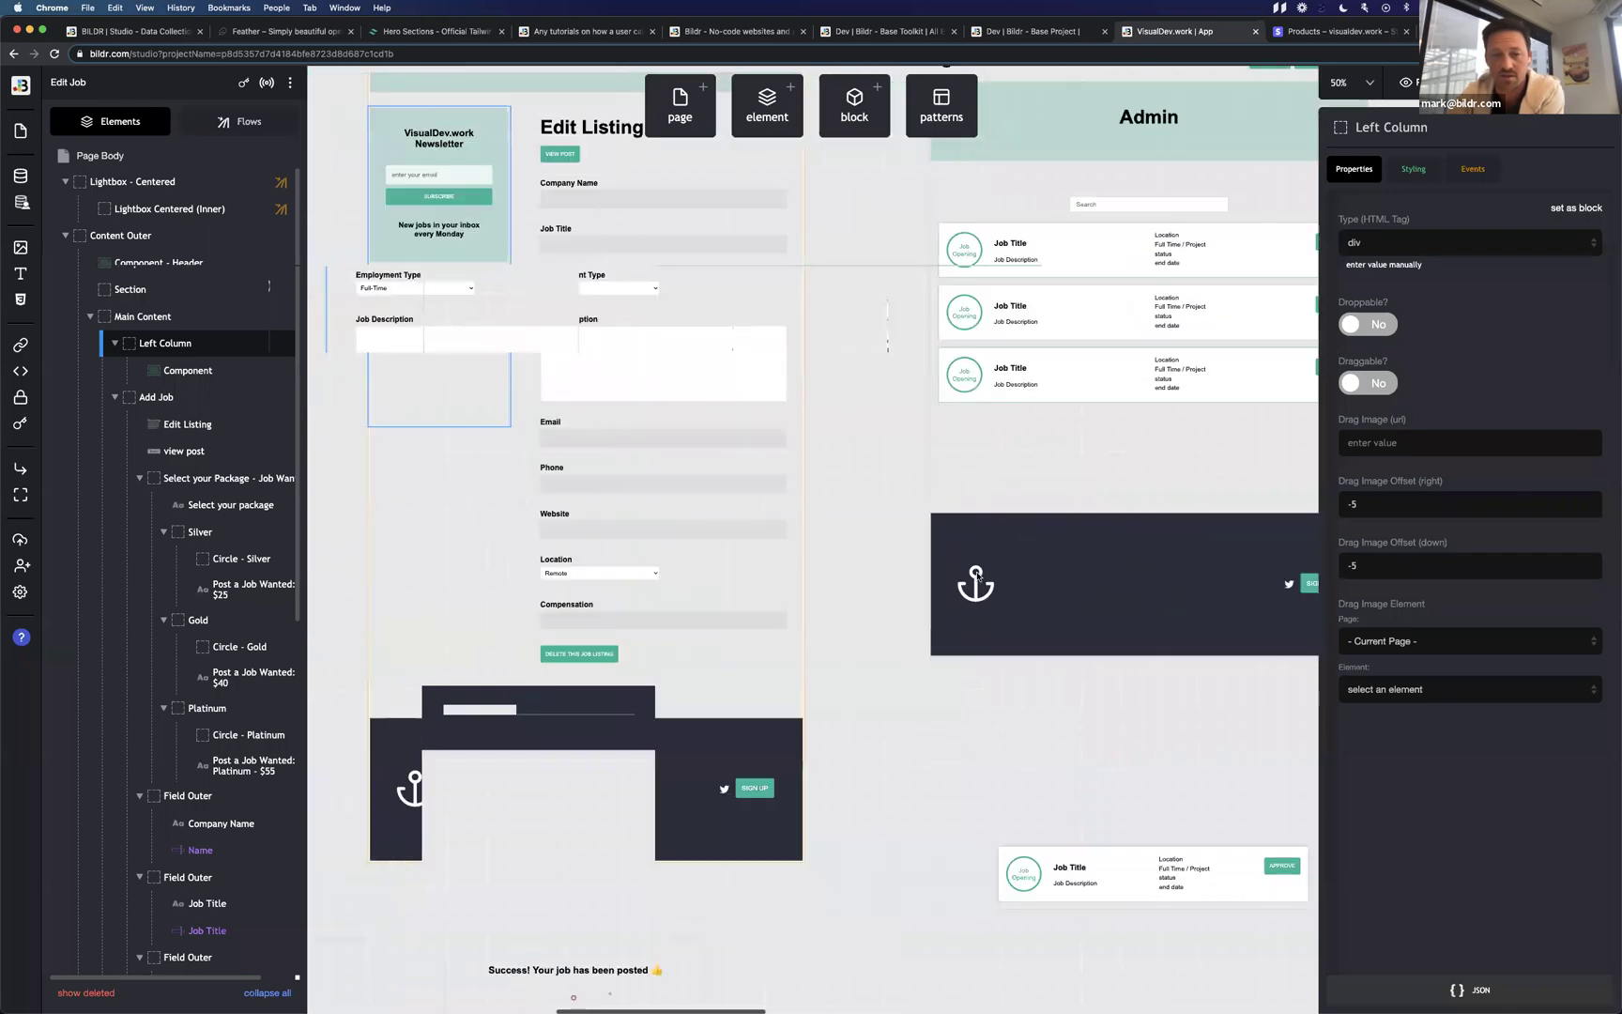
scroll(977, 577, left, 10)
scroll(976, 574, up, 3)
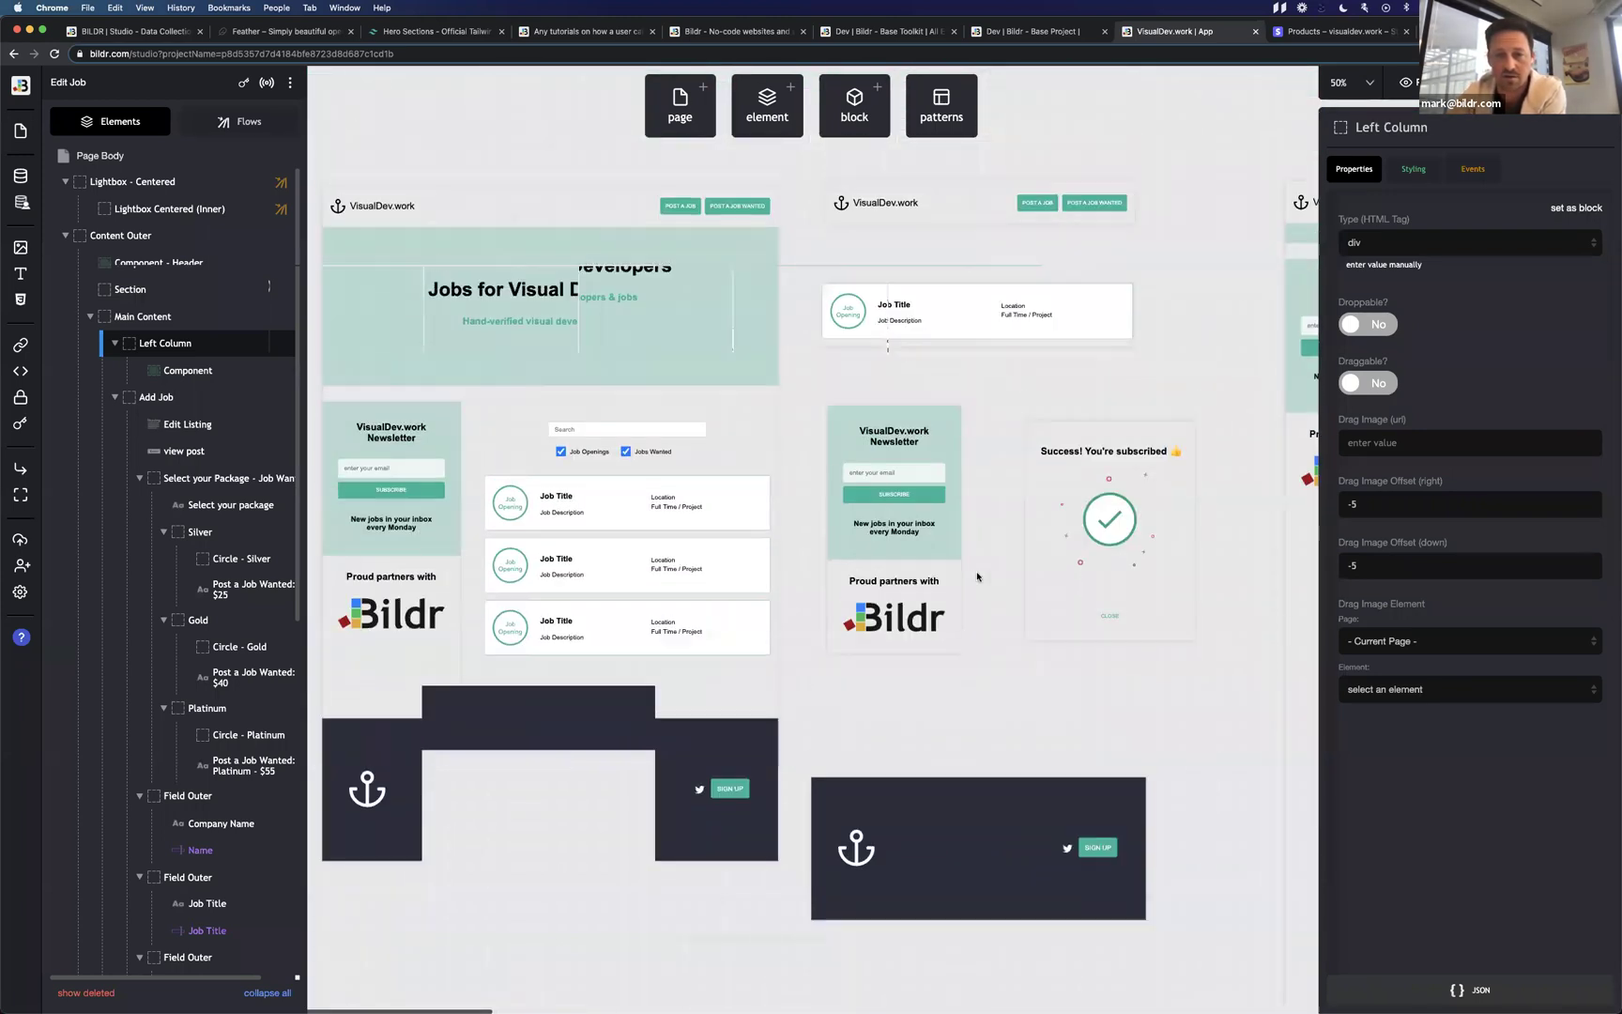
click(1022, 615)
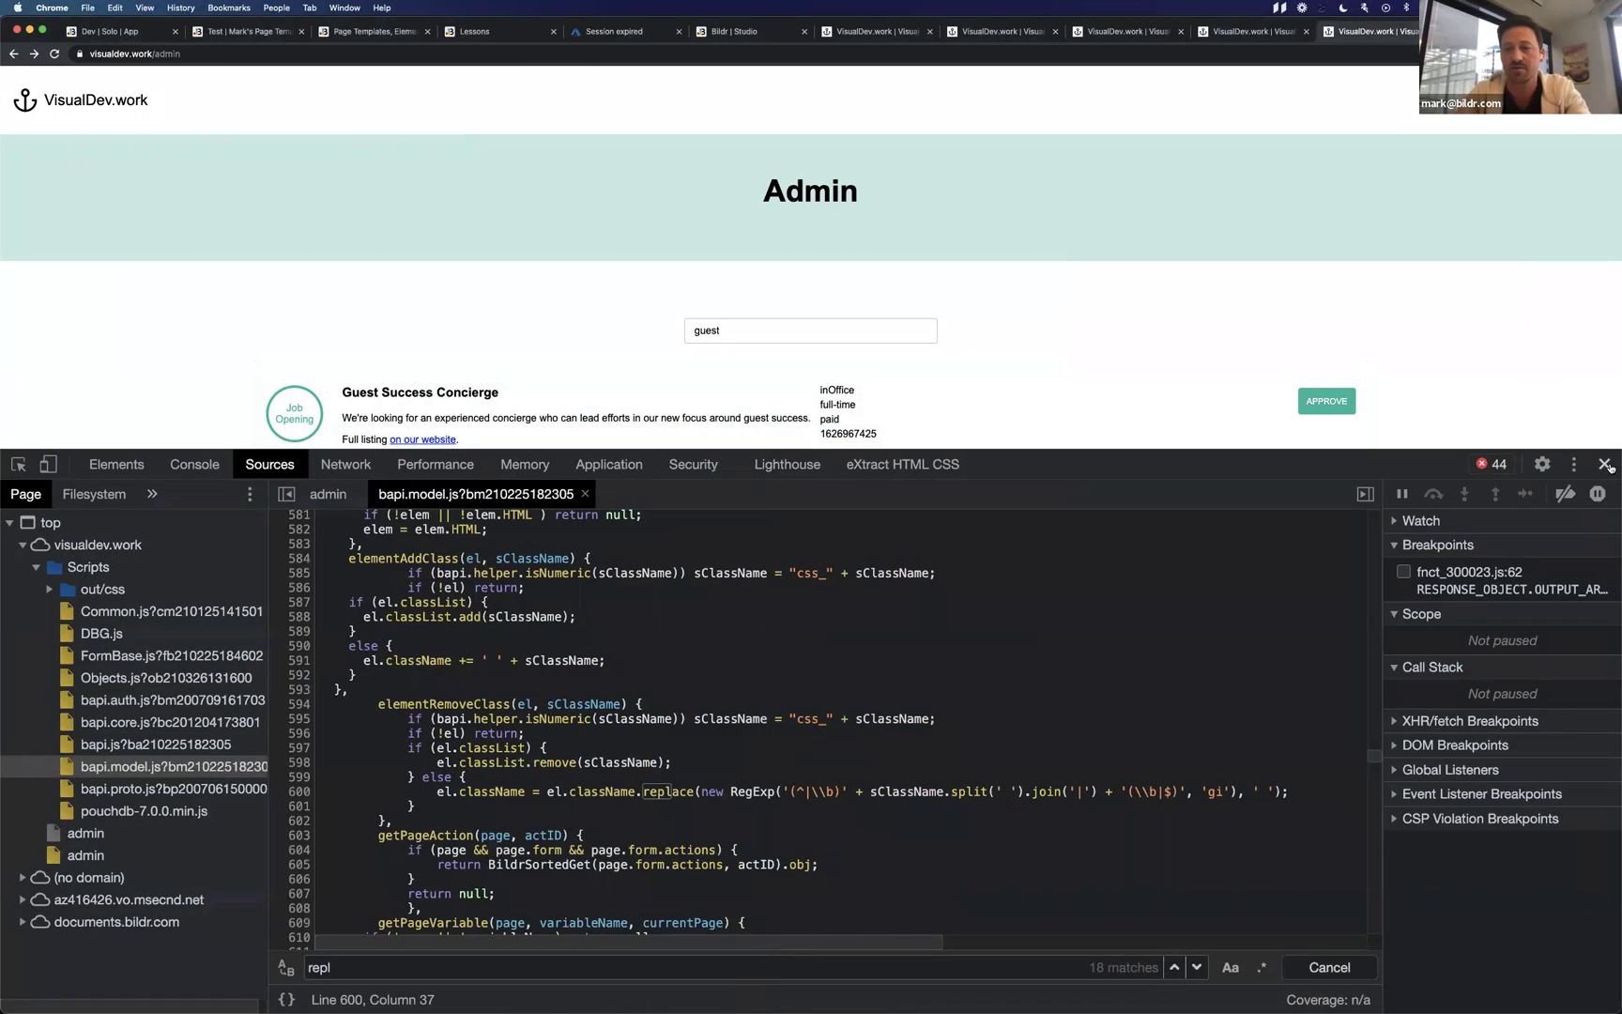
Close DevTools and enter a subscriber's email address in the Job Listing Form's newsletter field.
click(1609, 467)
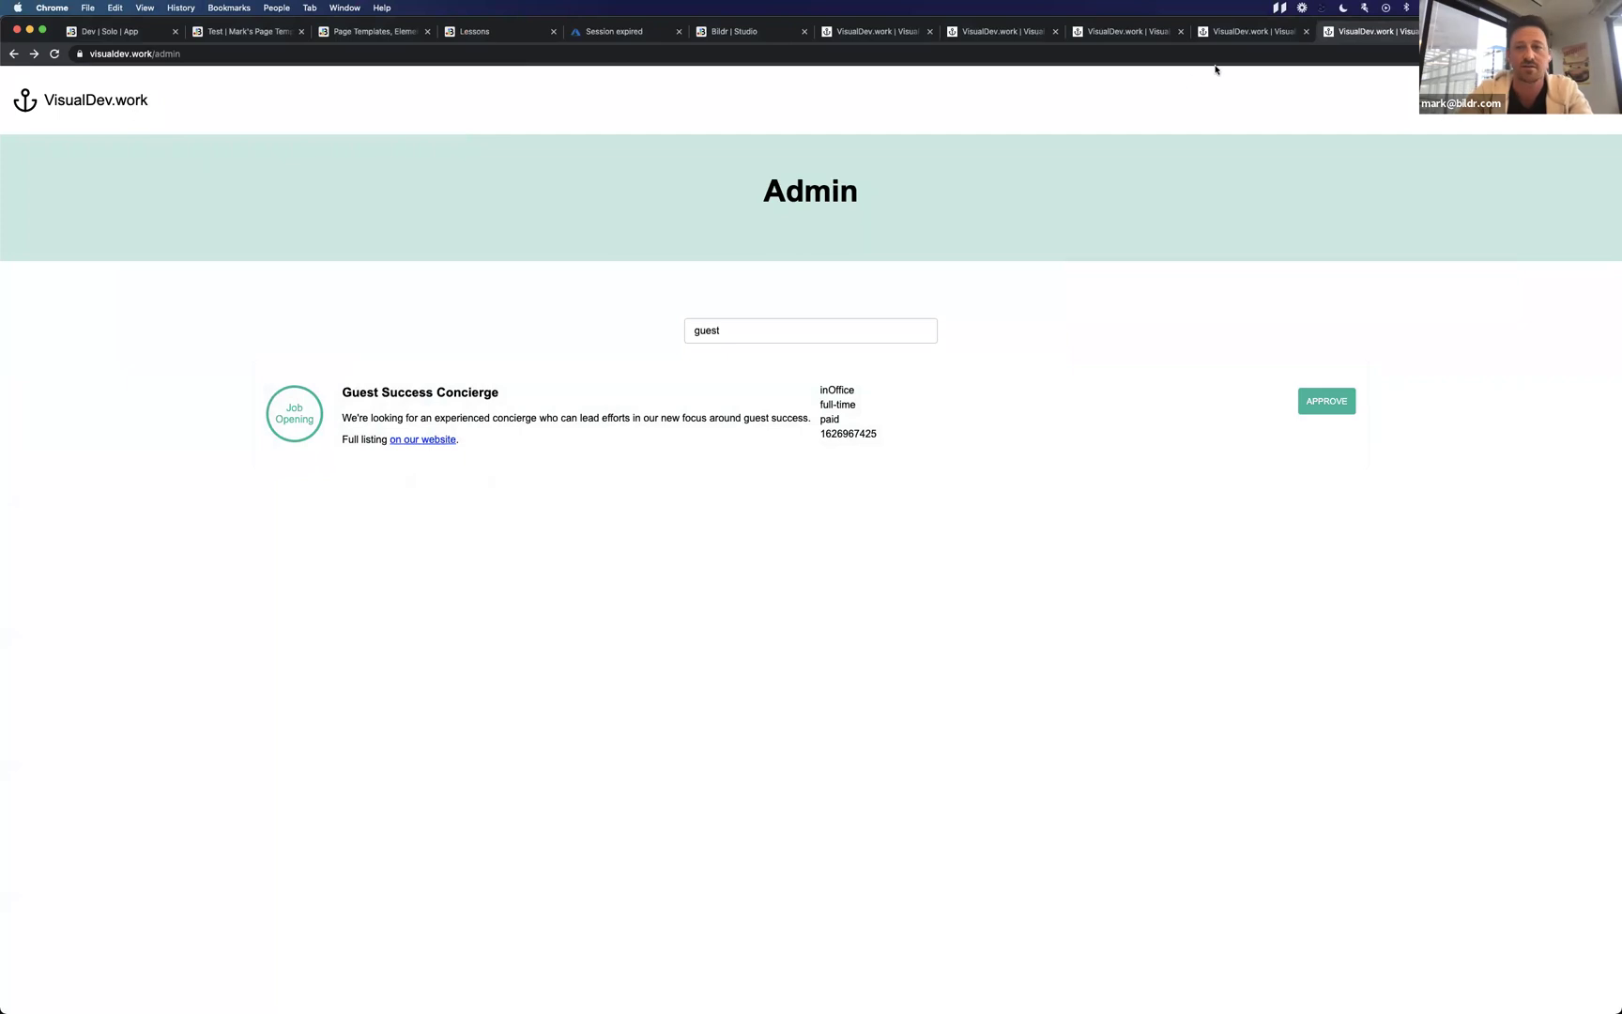
click(1239, 31)
scroll(289, 460, up, 4)
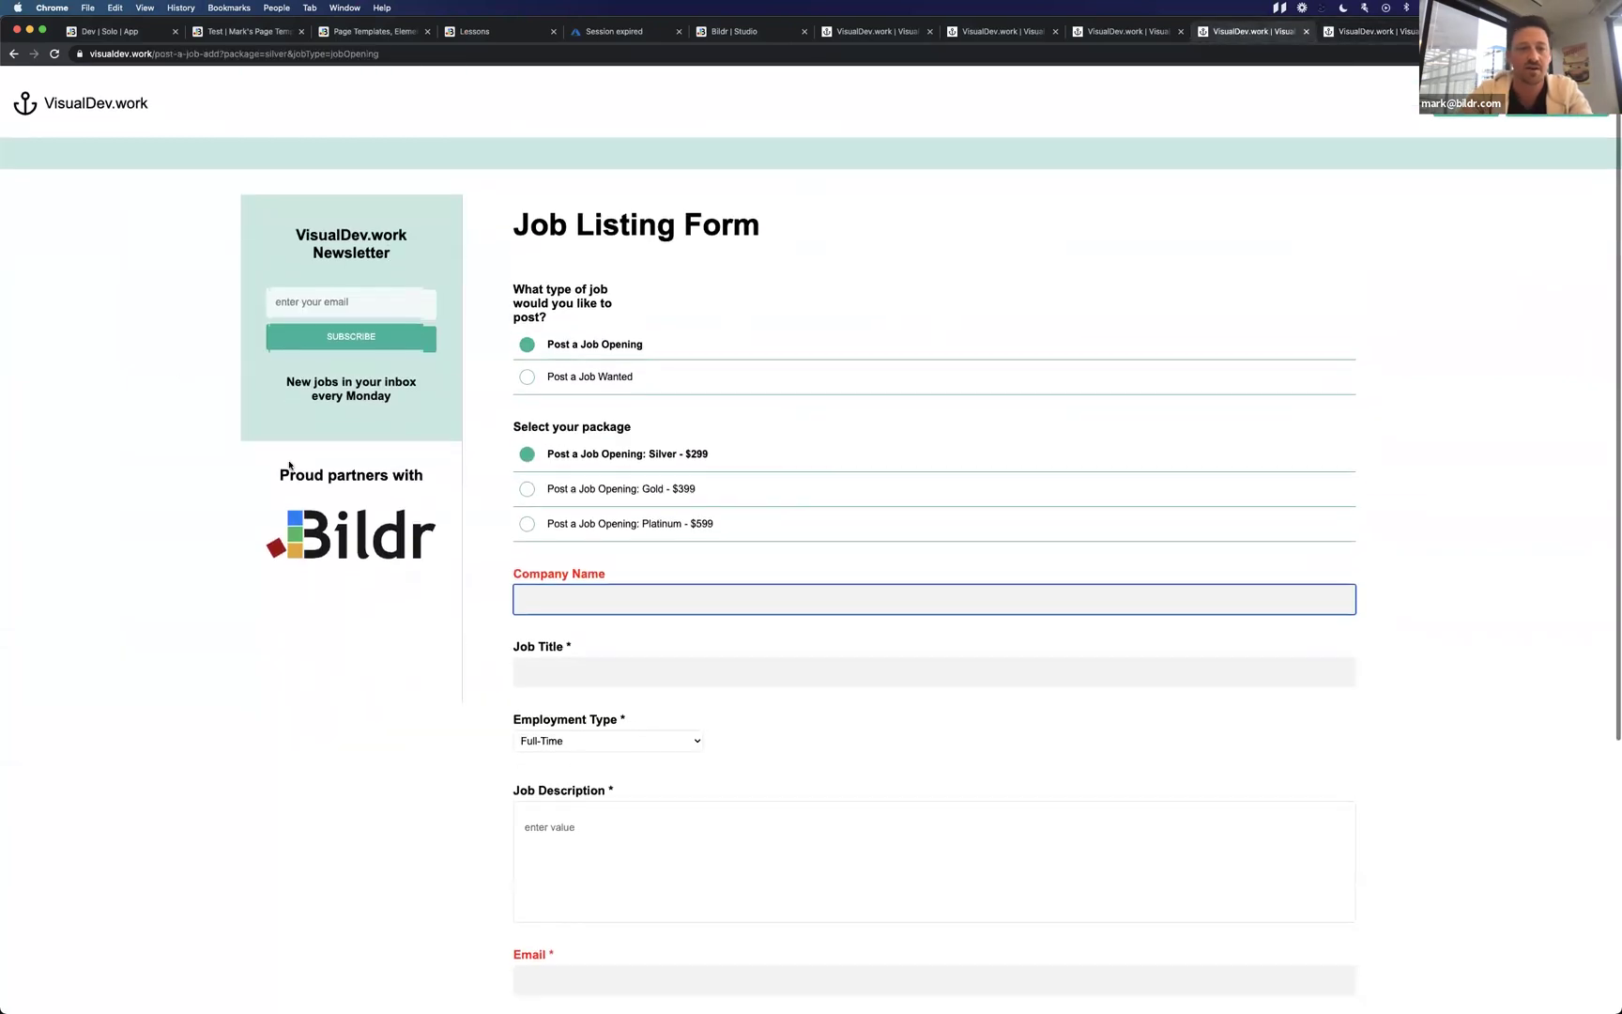
click(320, 297)
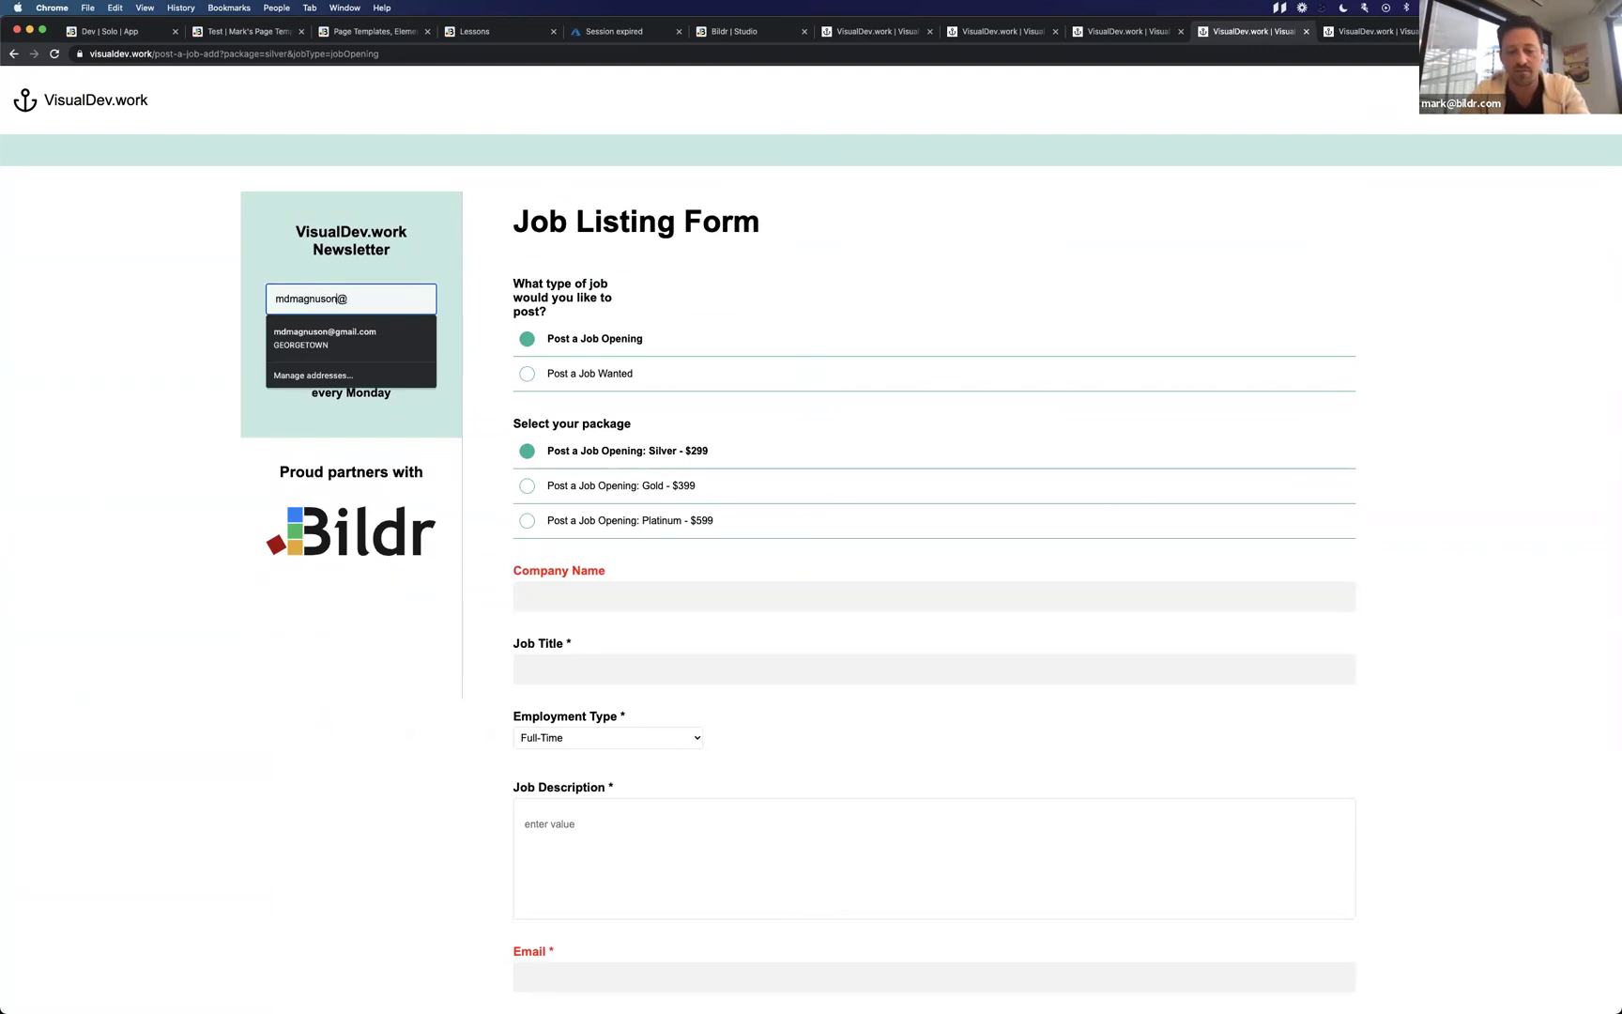
click(340, 299)
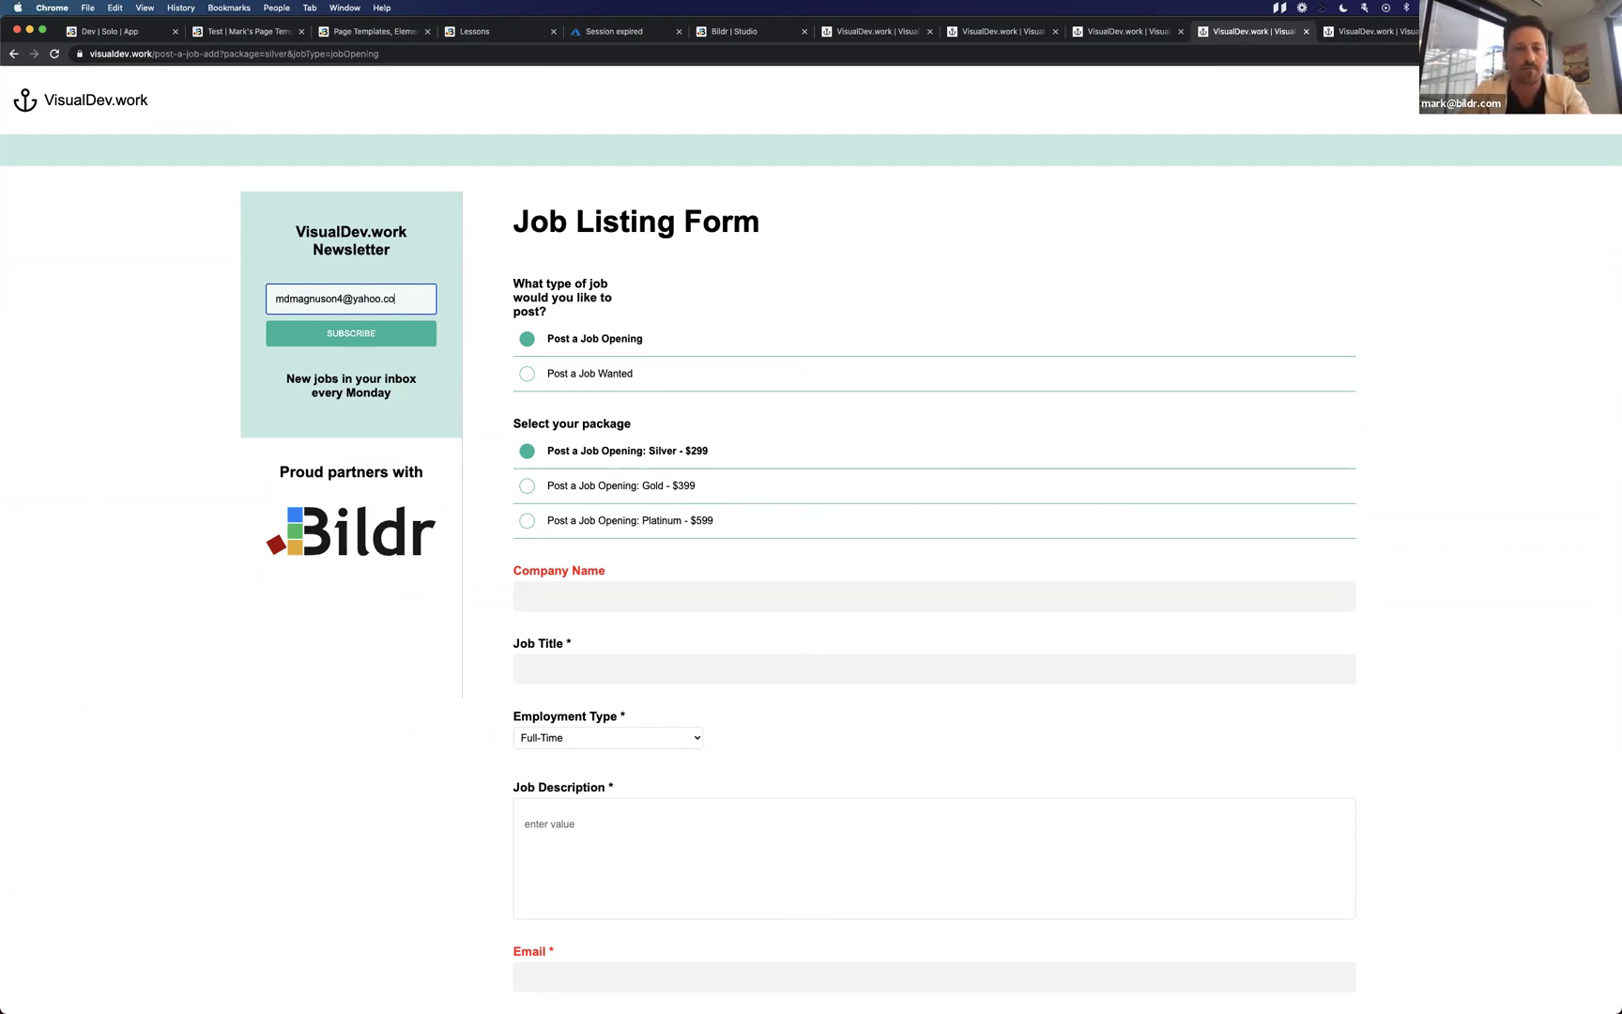
Submit the newsletter subscription, close the success popup, and return to Bildr.
click(331, 333)
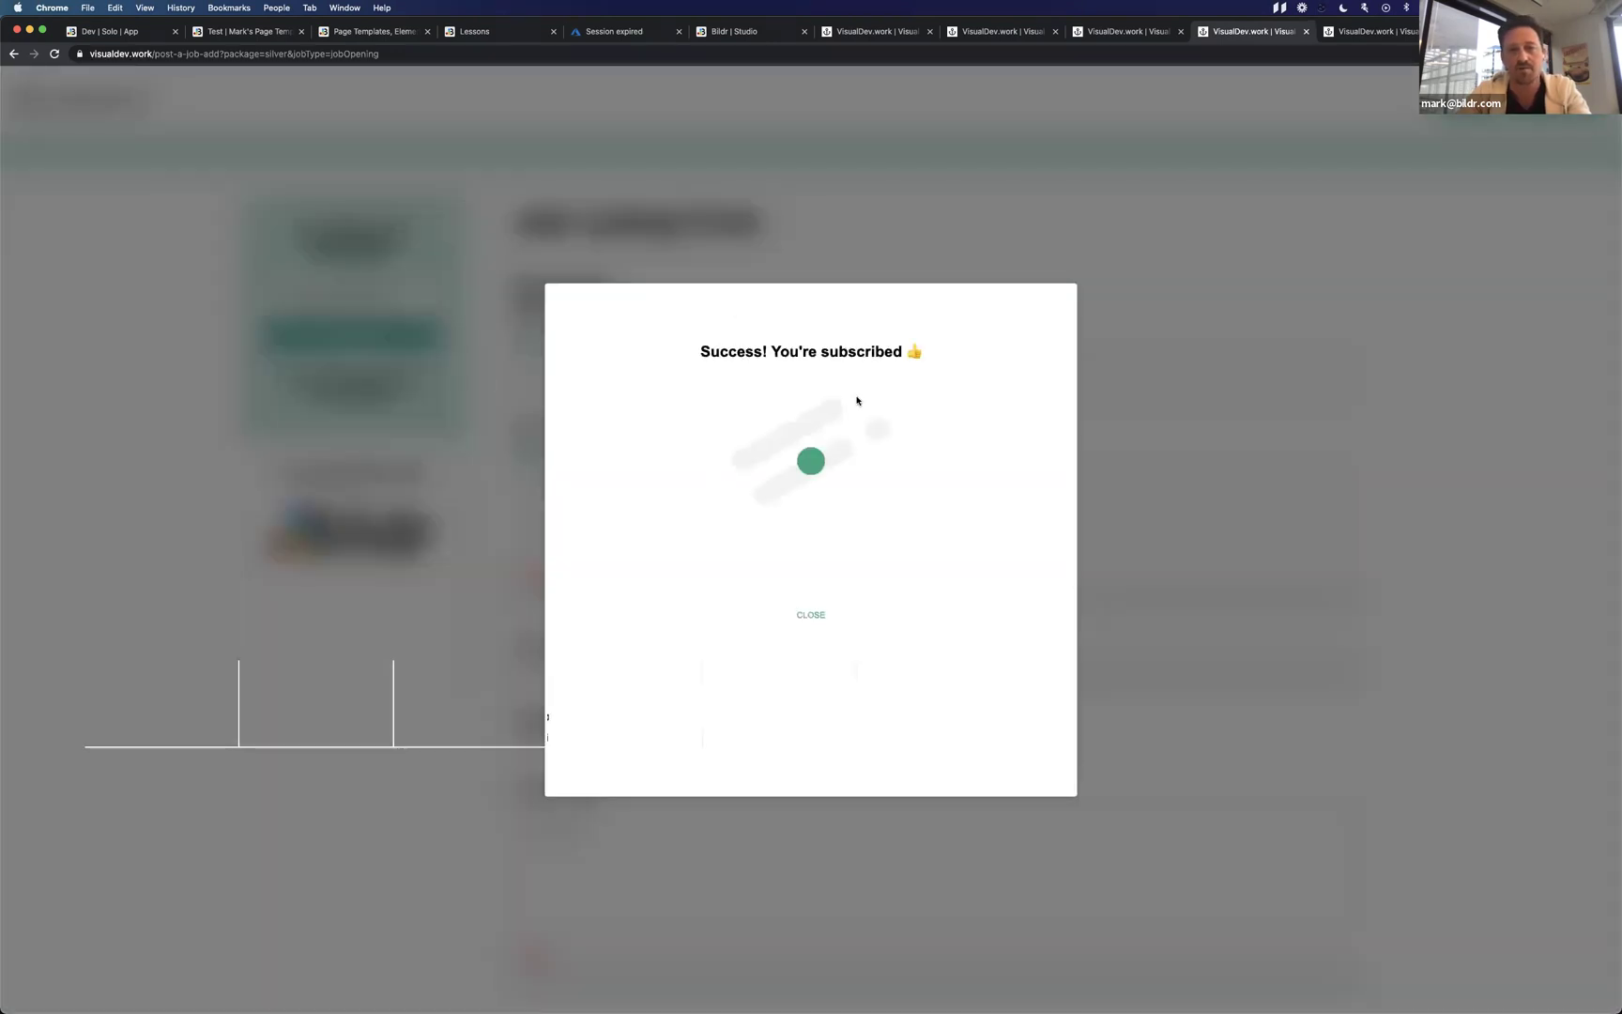
click(812, 622)
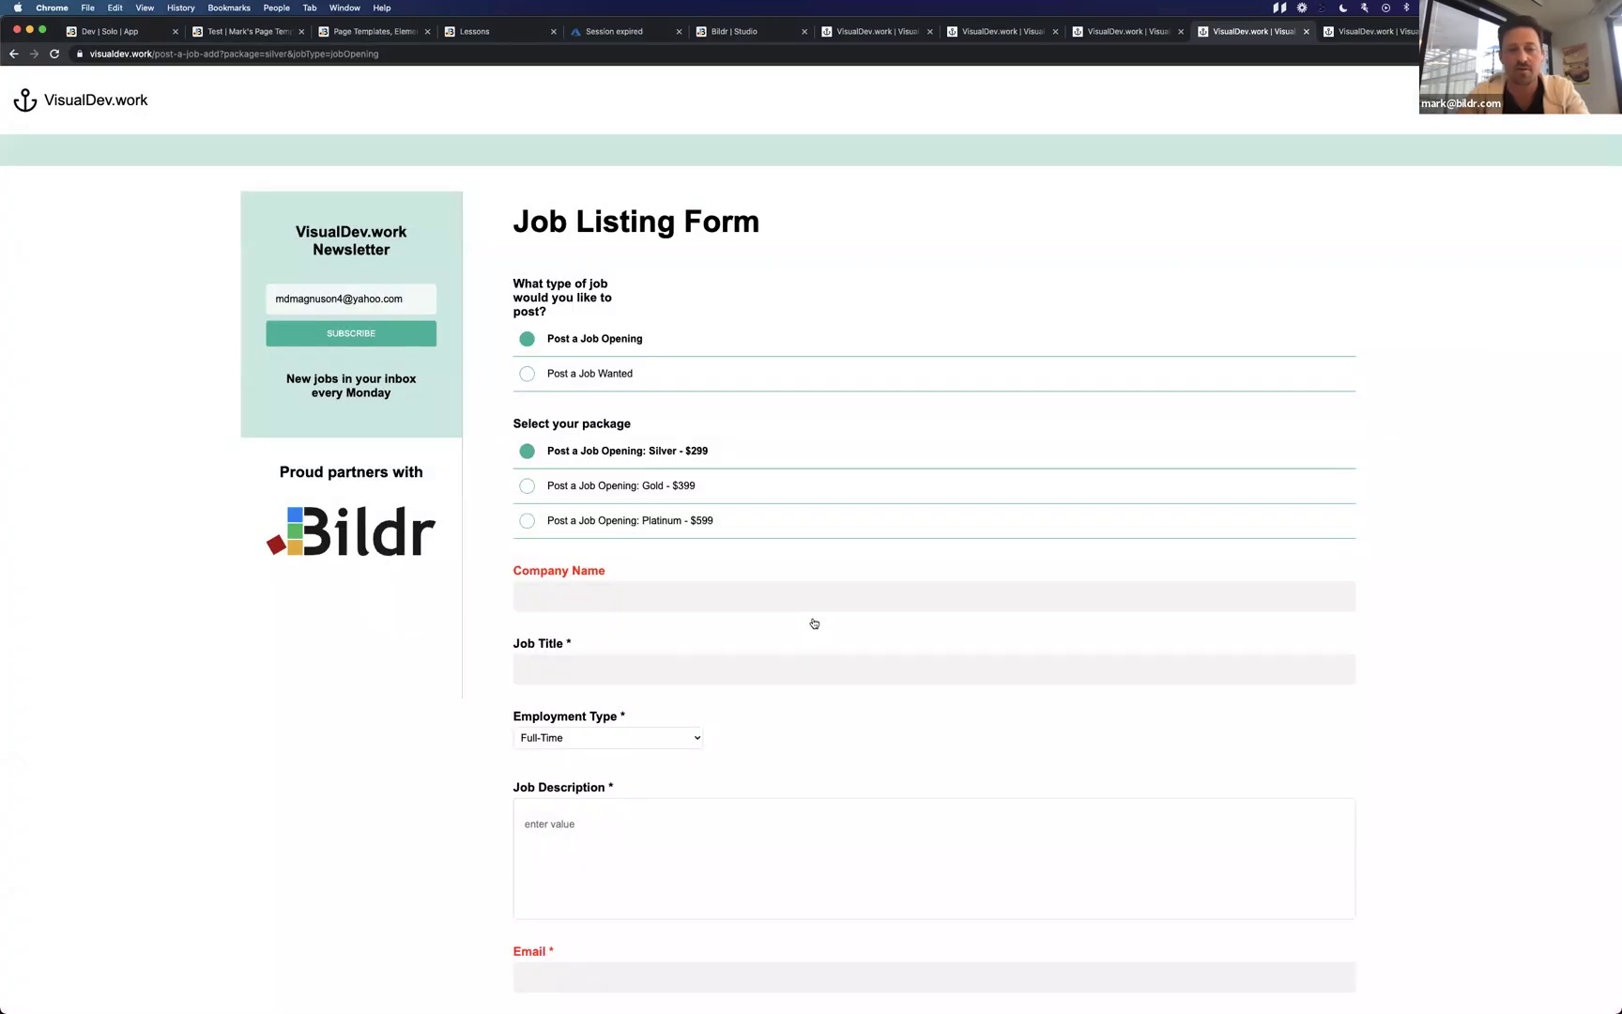
key(ctrl+Left)
Select the newsletter subscribe button and inspect the Lightbox - Centered and inner lightbox containers.
click(804, 495)
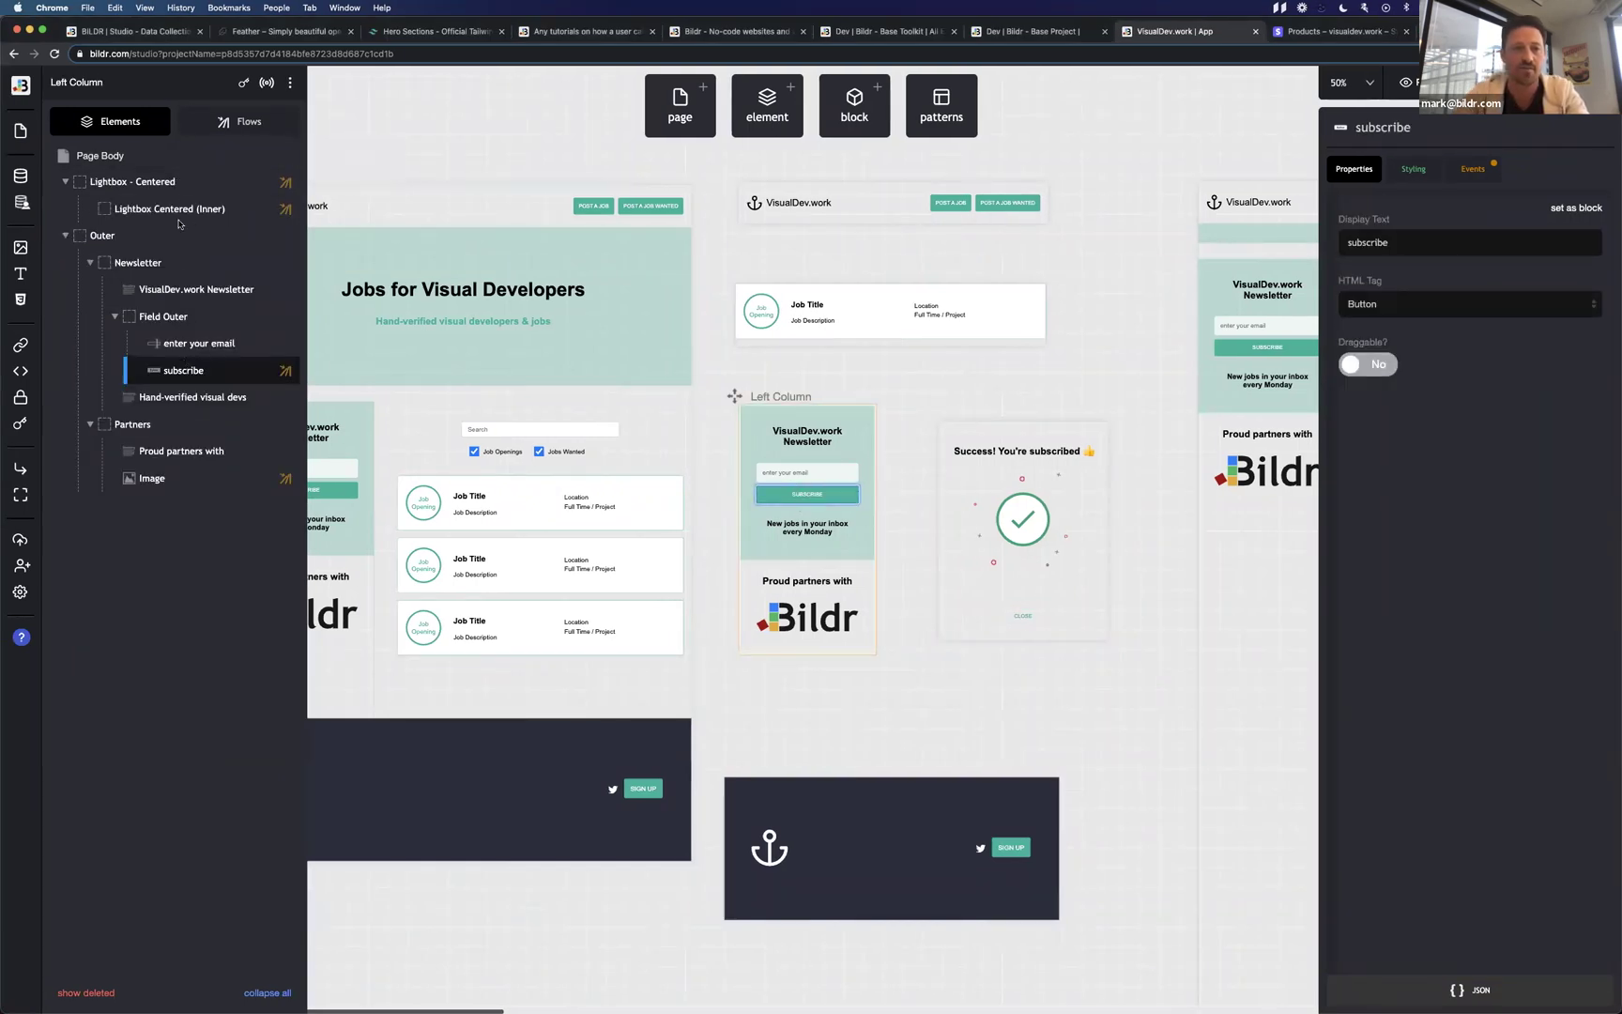
click(187, 188)
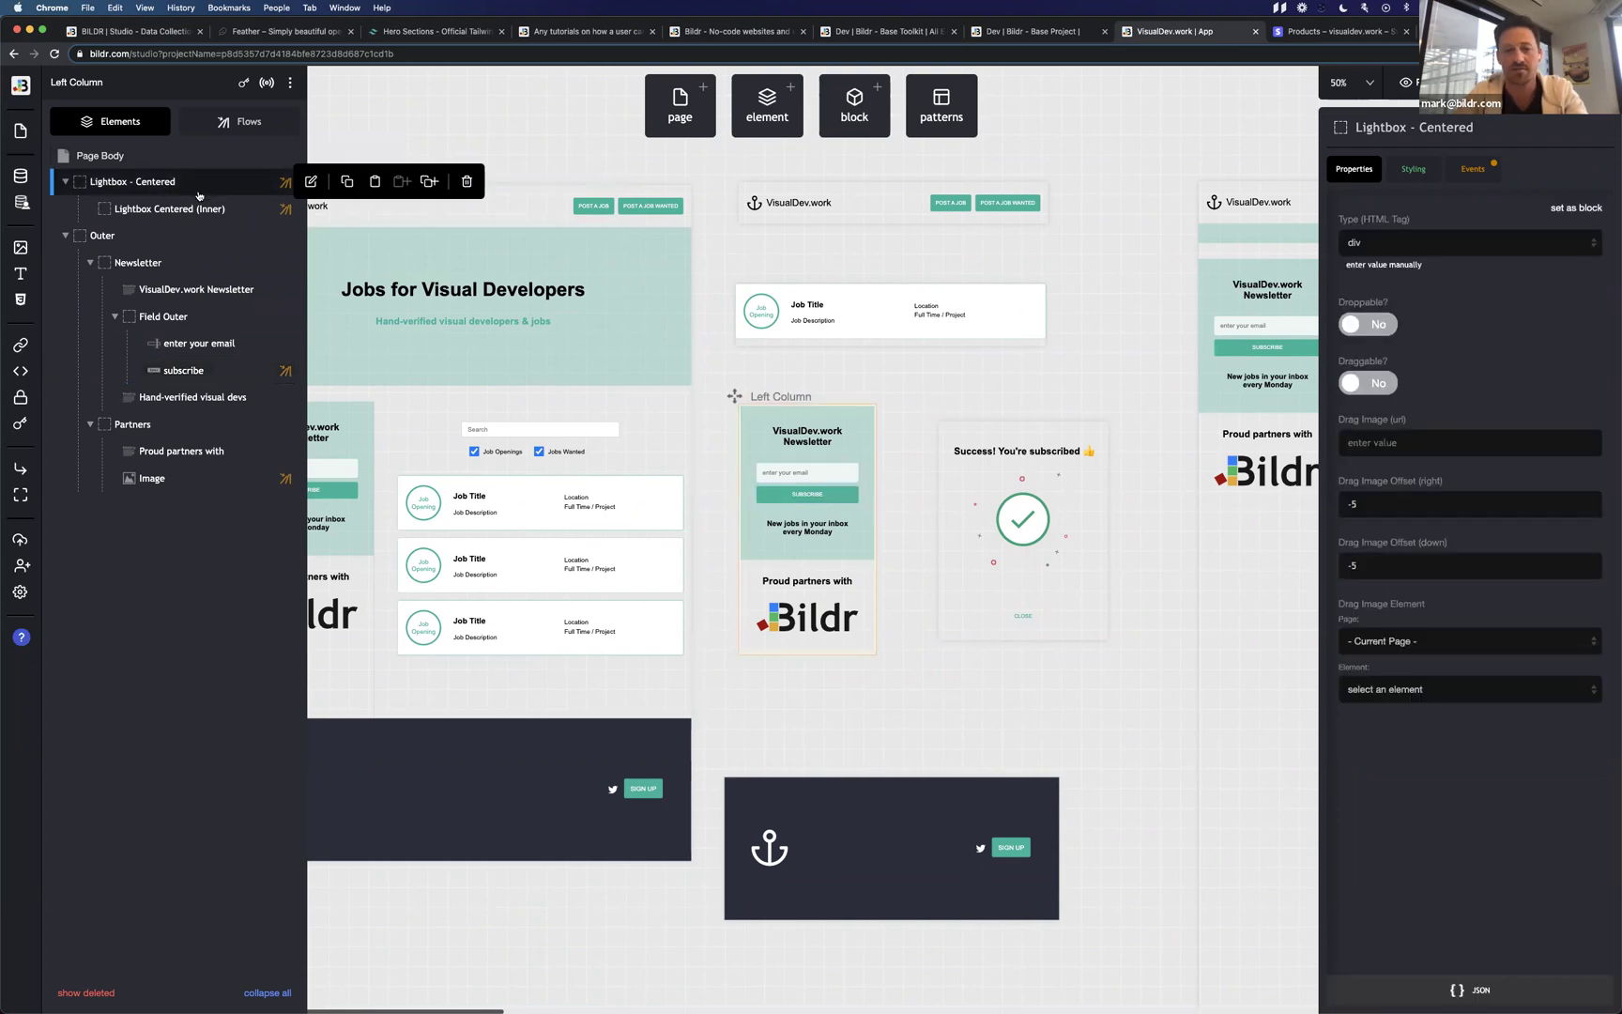
click(187, 208)
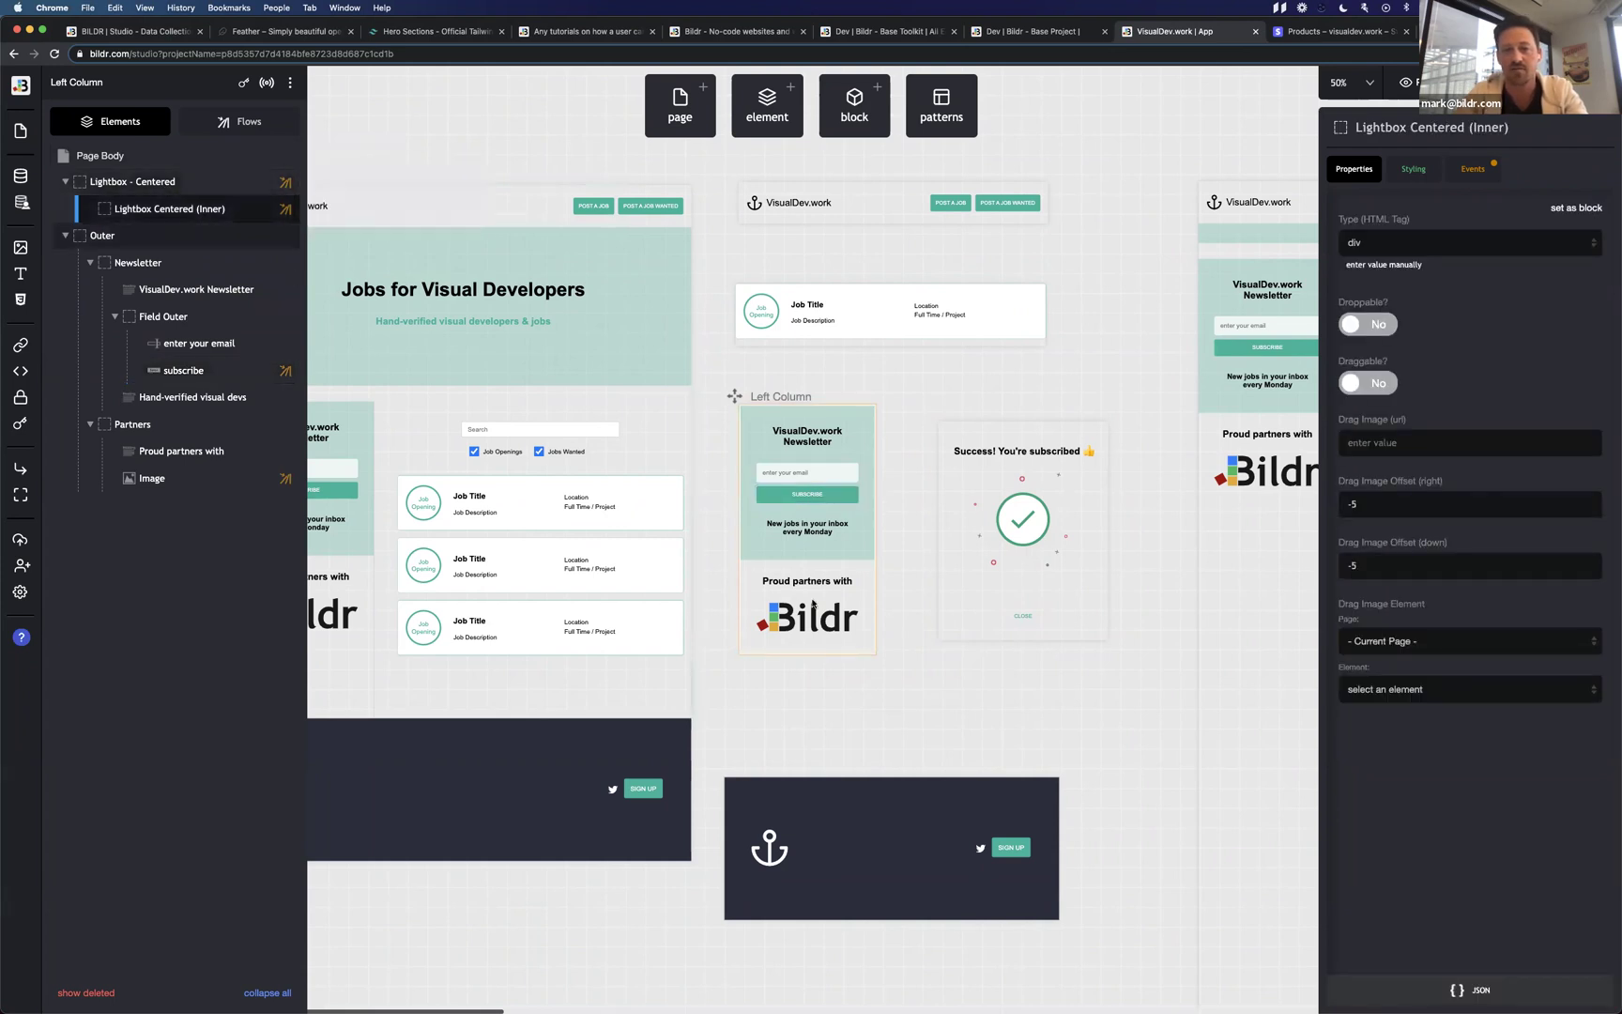
Open the subscribe button's Subscribe - Success click flow from its events, then return to the element tree.
click(809, 495)
click(1472, 169)
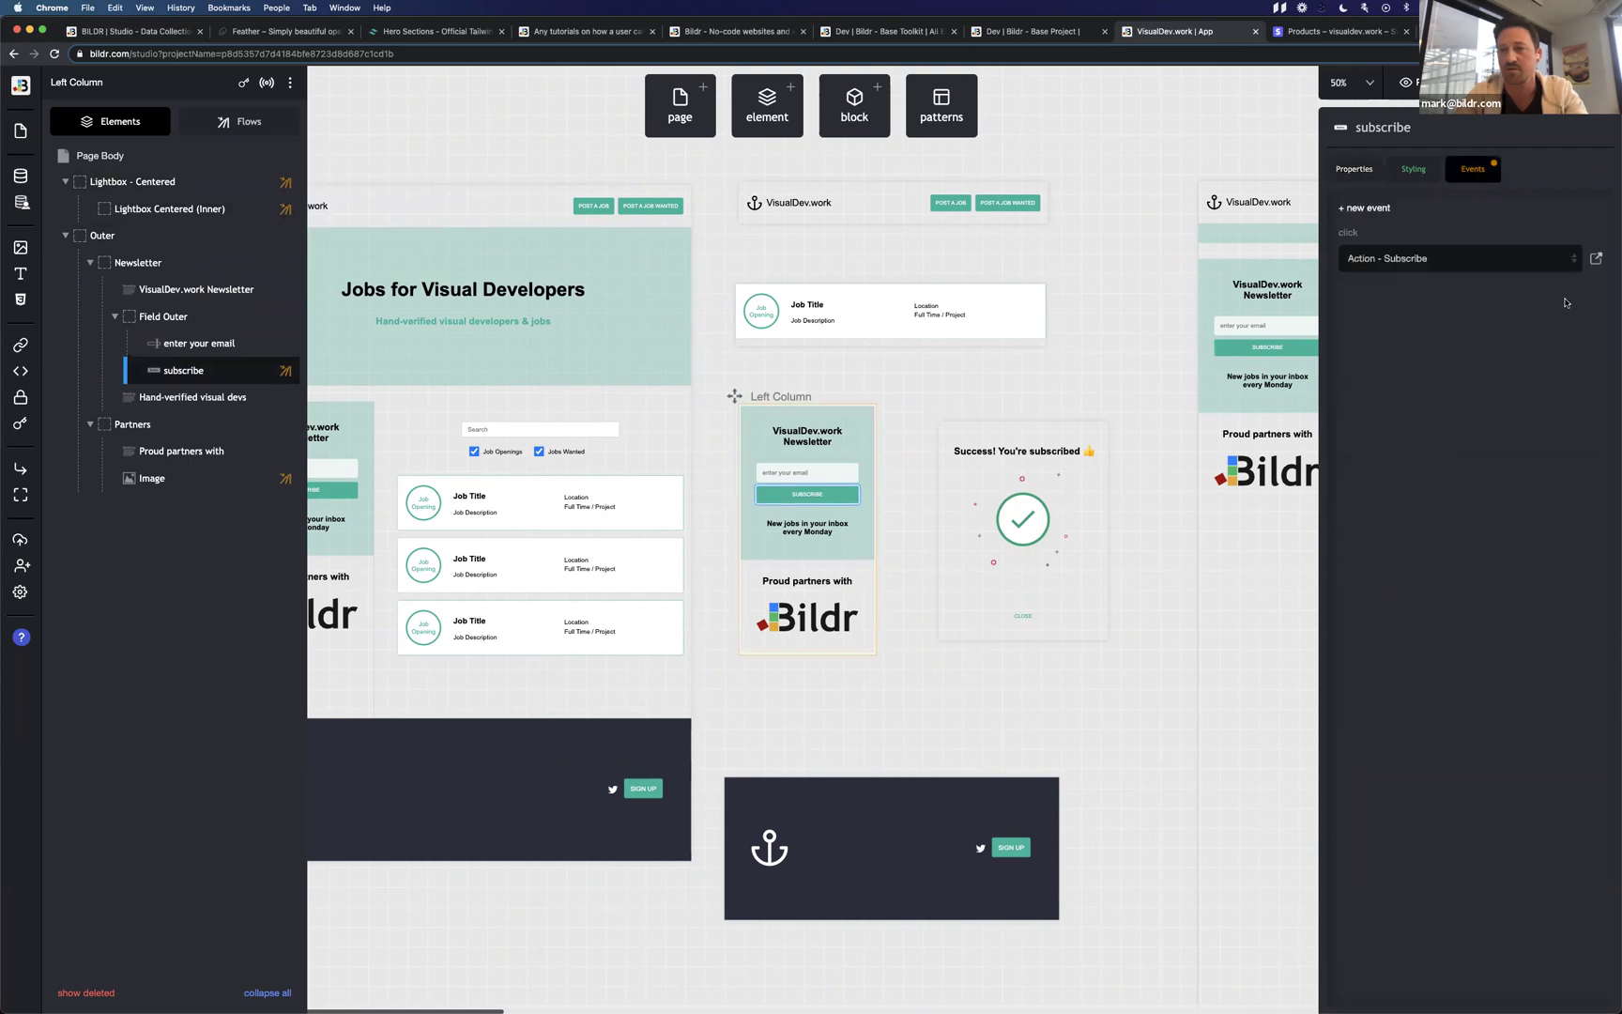
click(1596, 258)
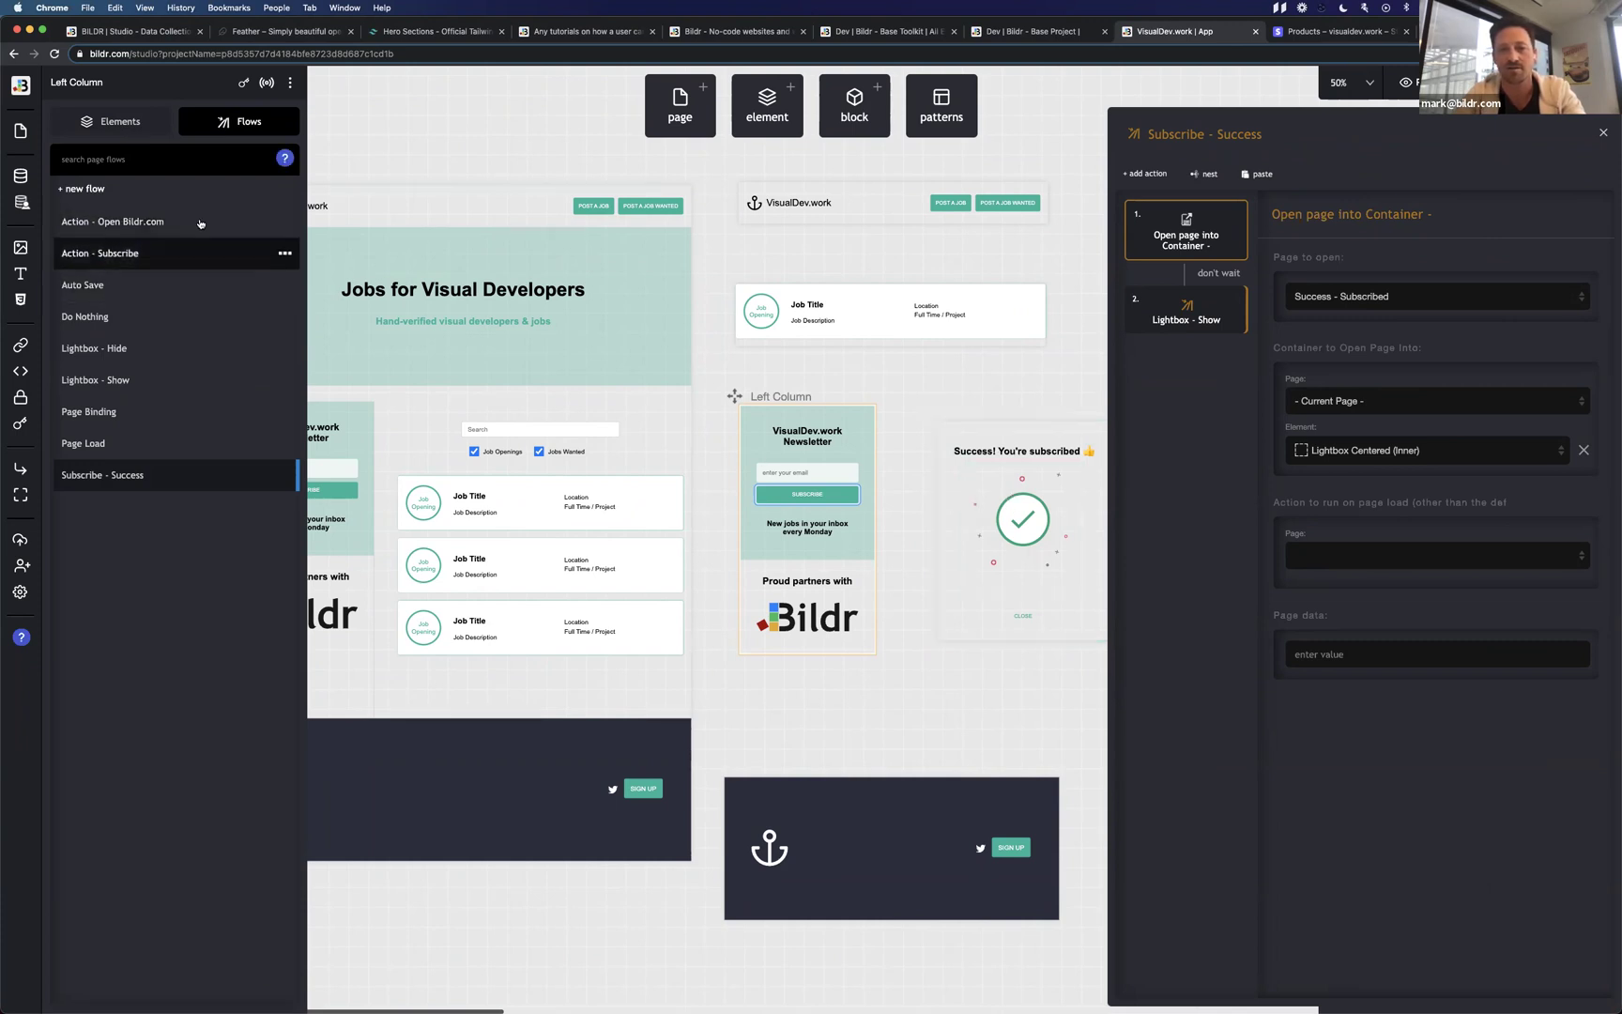
click(109, 121)
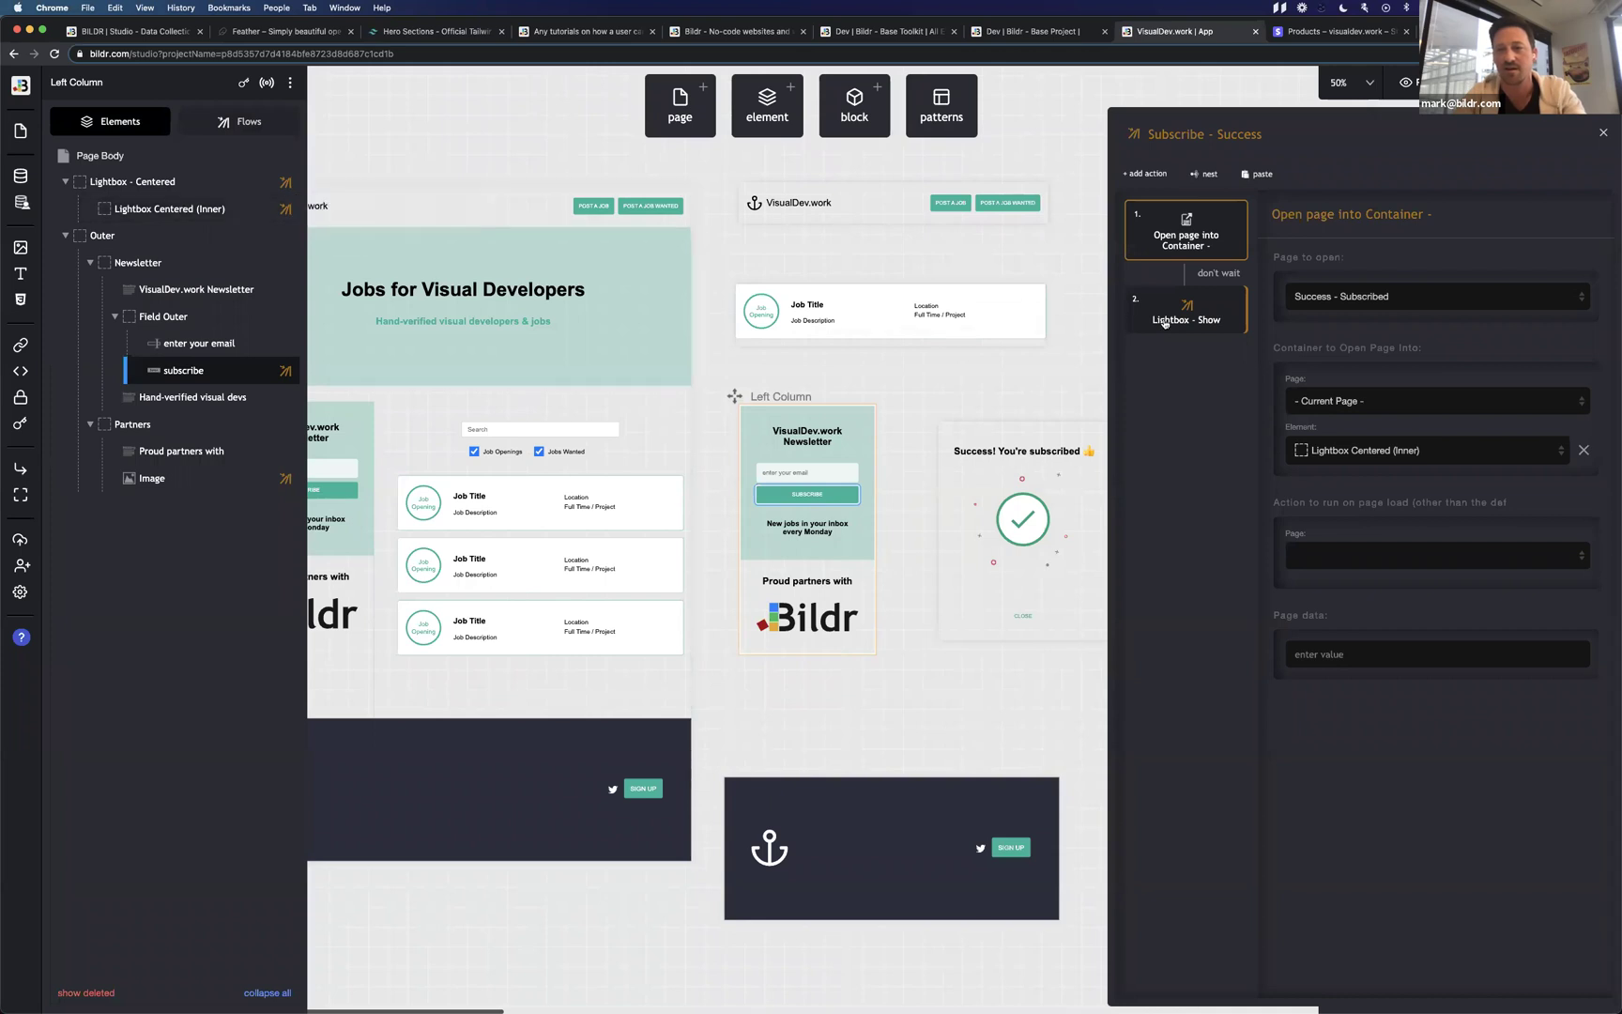
Open the CLOSE button's Action - Close flow and enter sample variable name 'a' with value 'b'.
click(1022, 615)
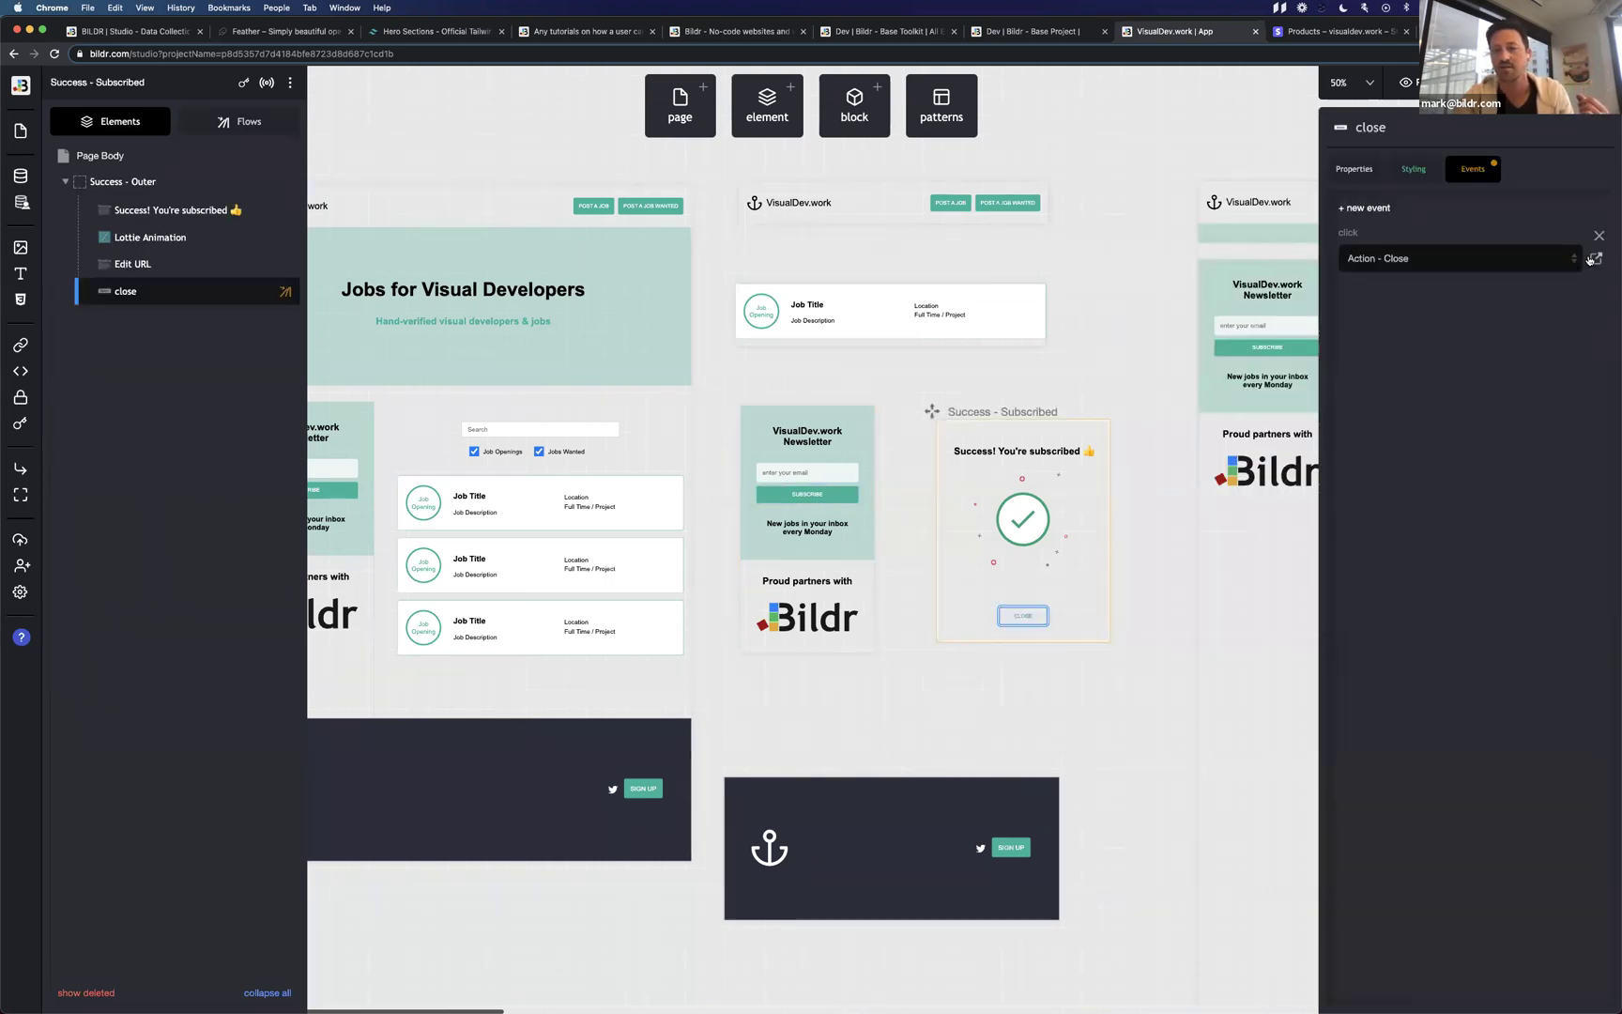
click(1595, 258)
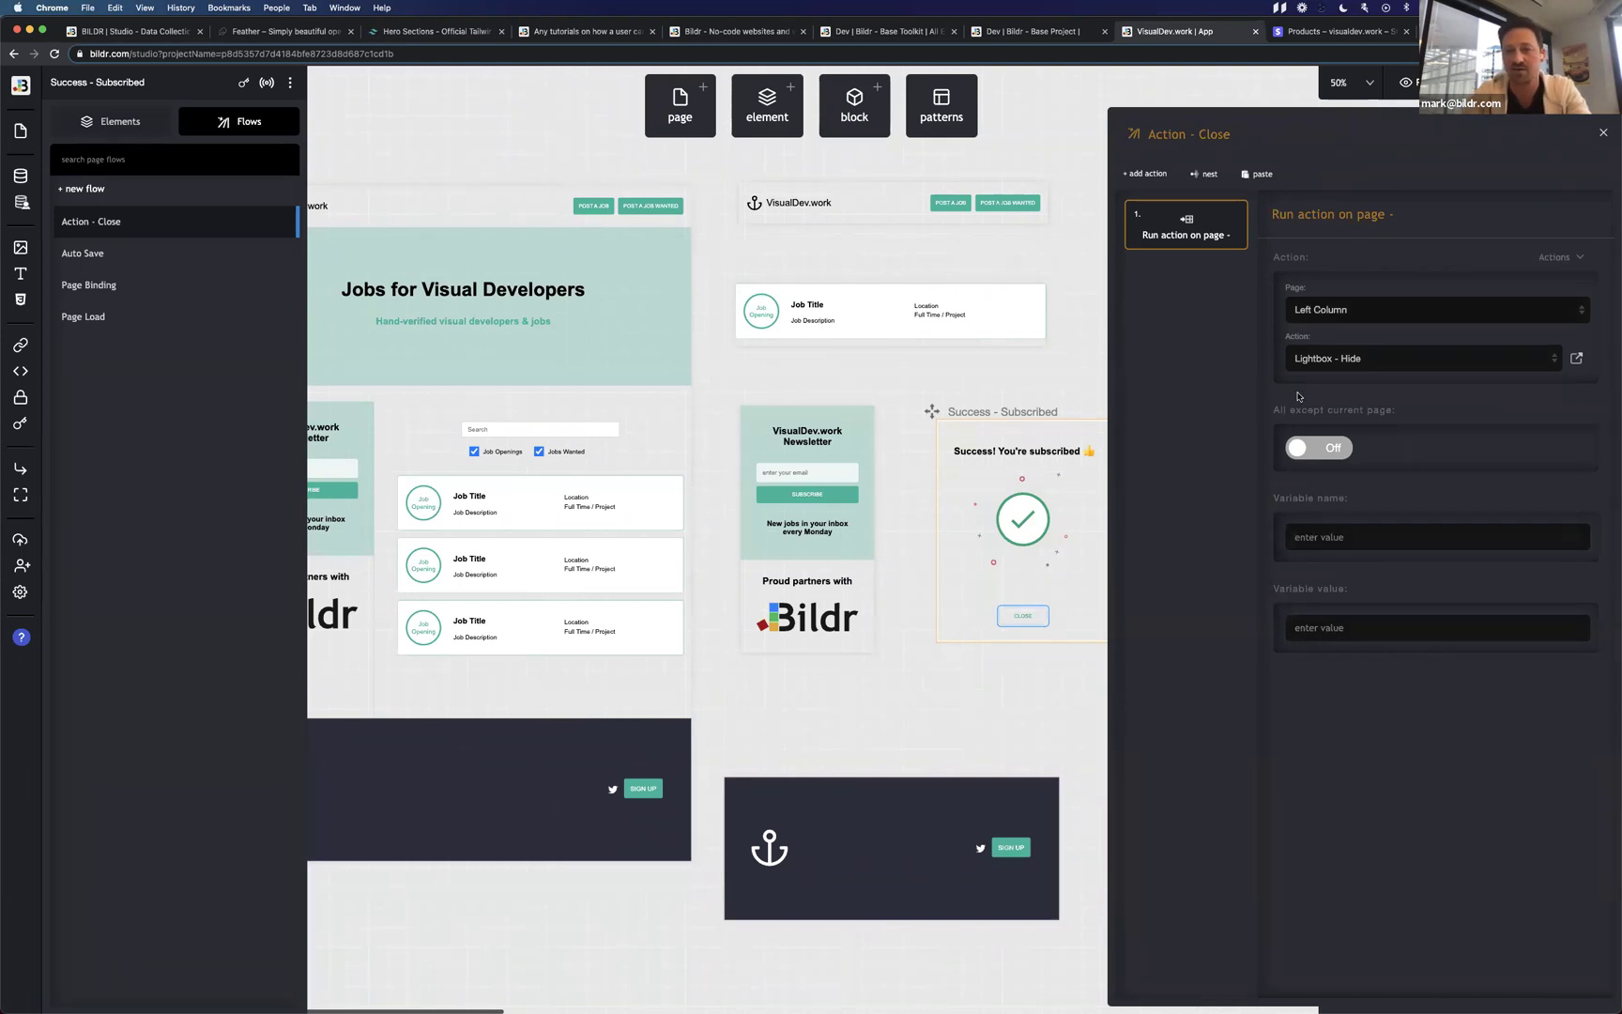
click(1303, 541)
text(a)
click(1298, 627)
text(b)
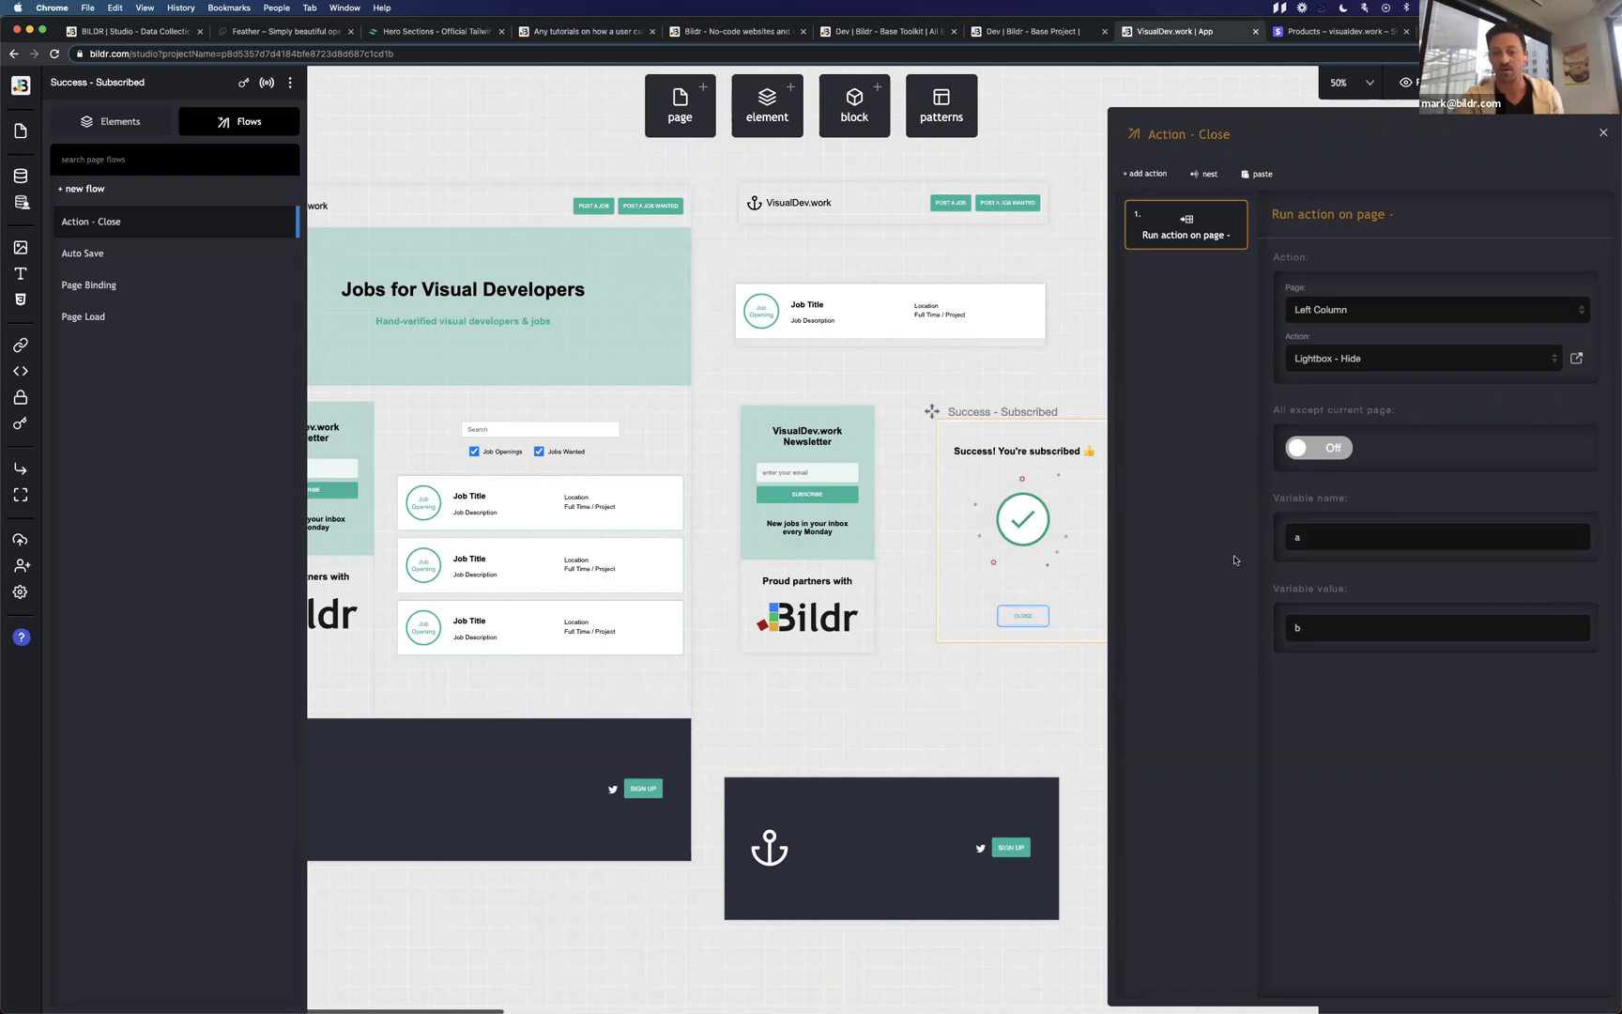
Switch between the Page Load, Page Binding and Auto Save flows, ending back on Action - Close.
click(155, 320)
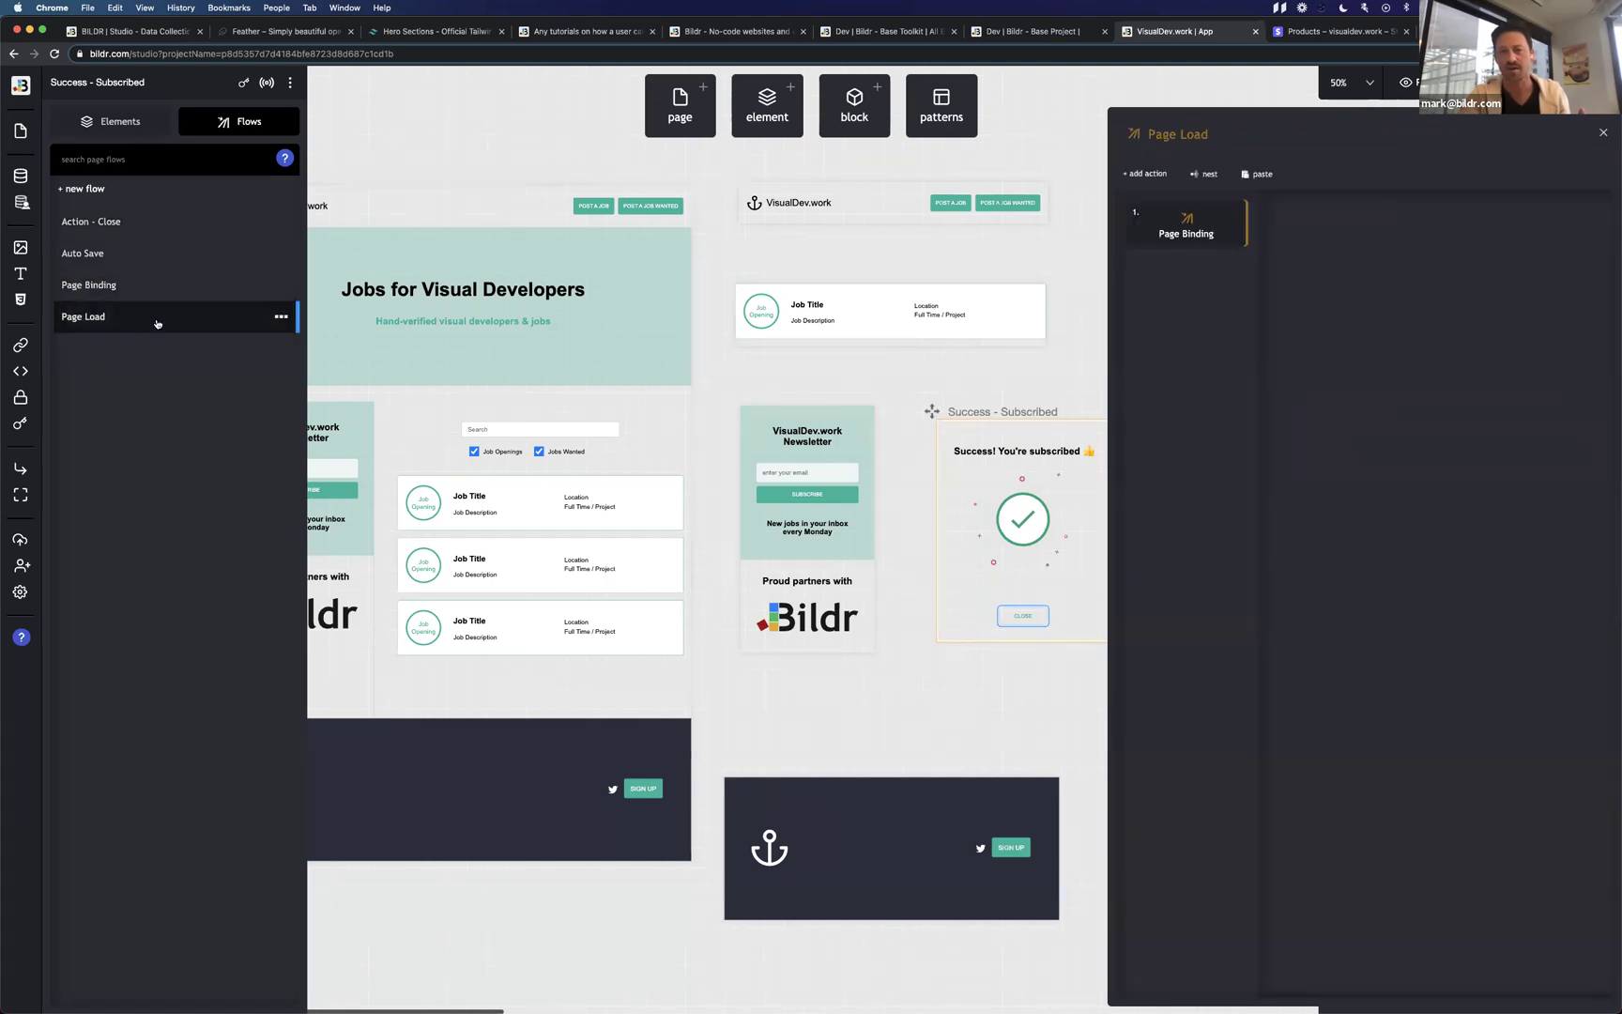
click(1187, 233)
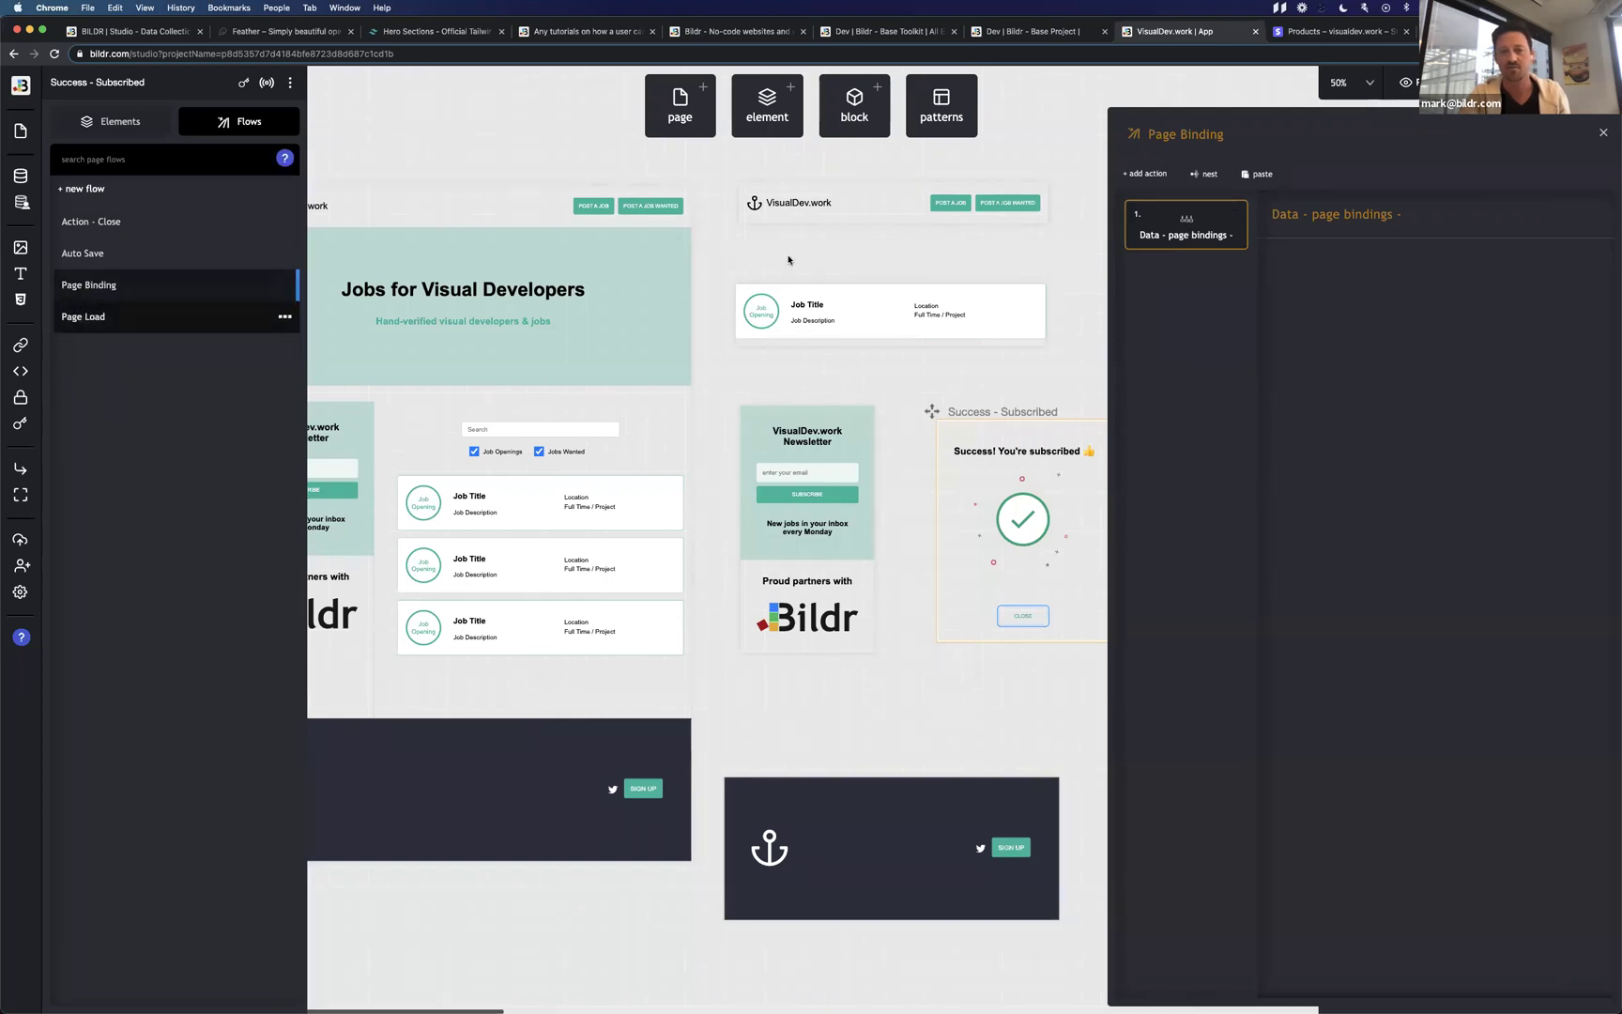
click(1603, 134)
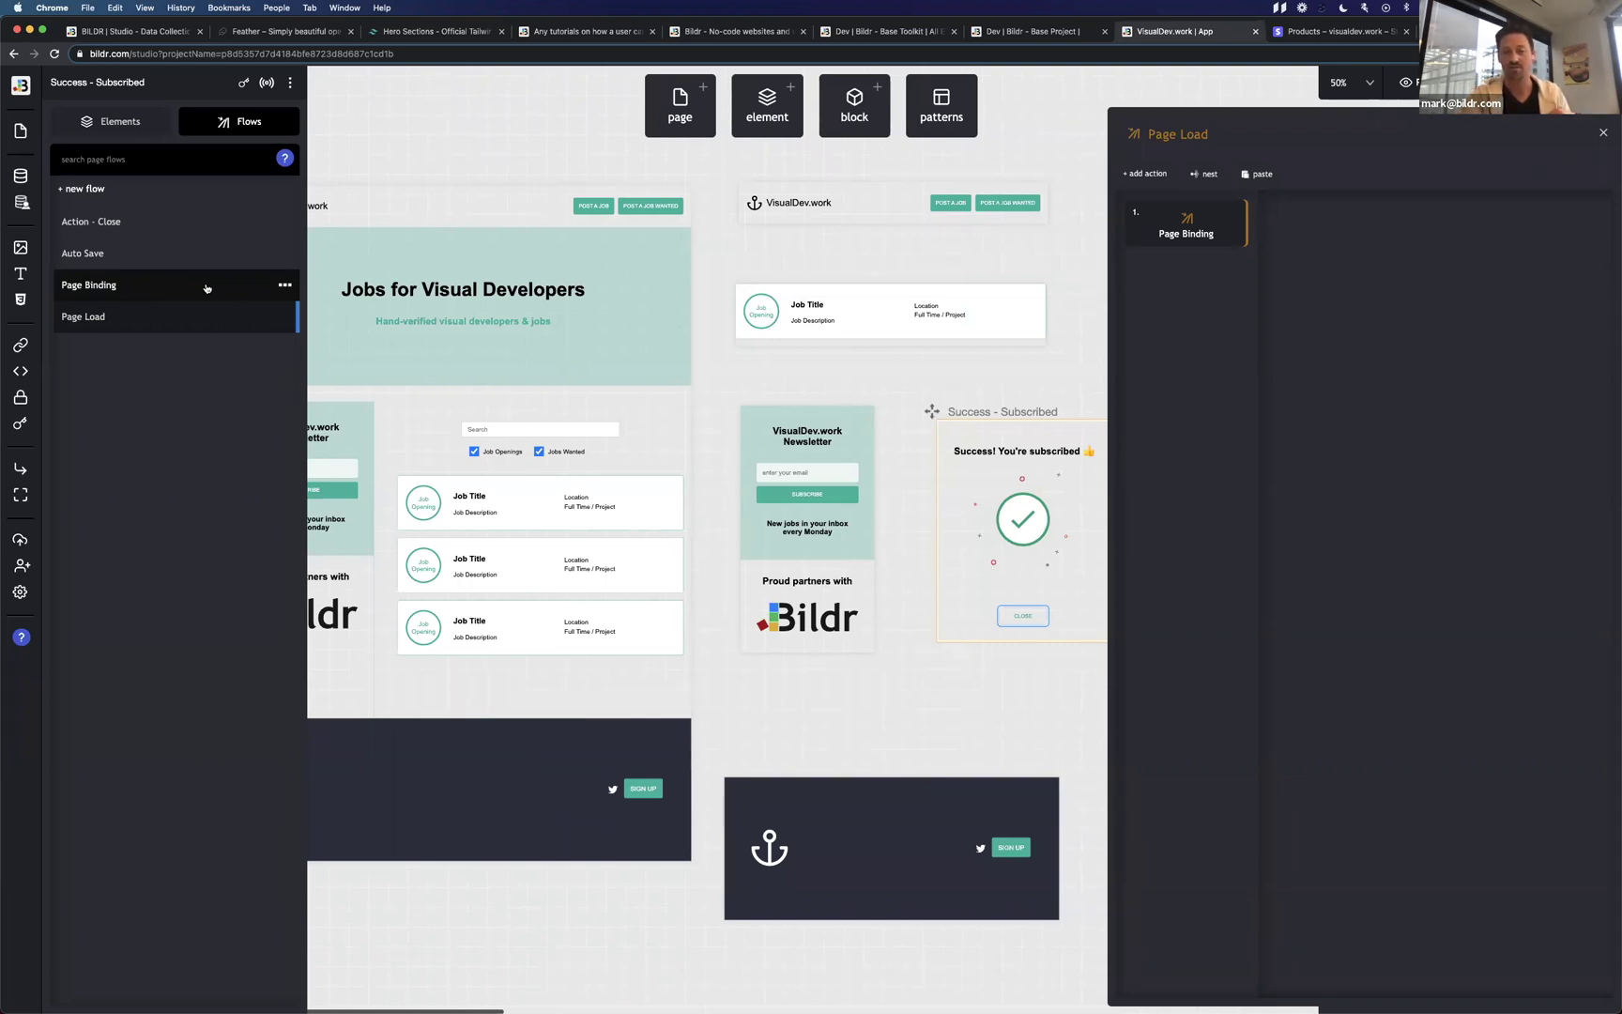
click(152, 287)
click(156, 320)
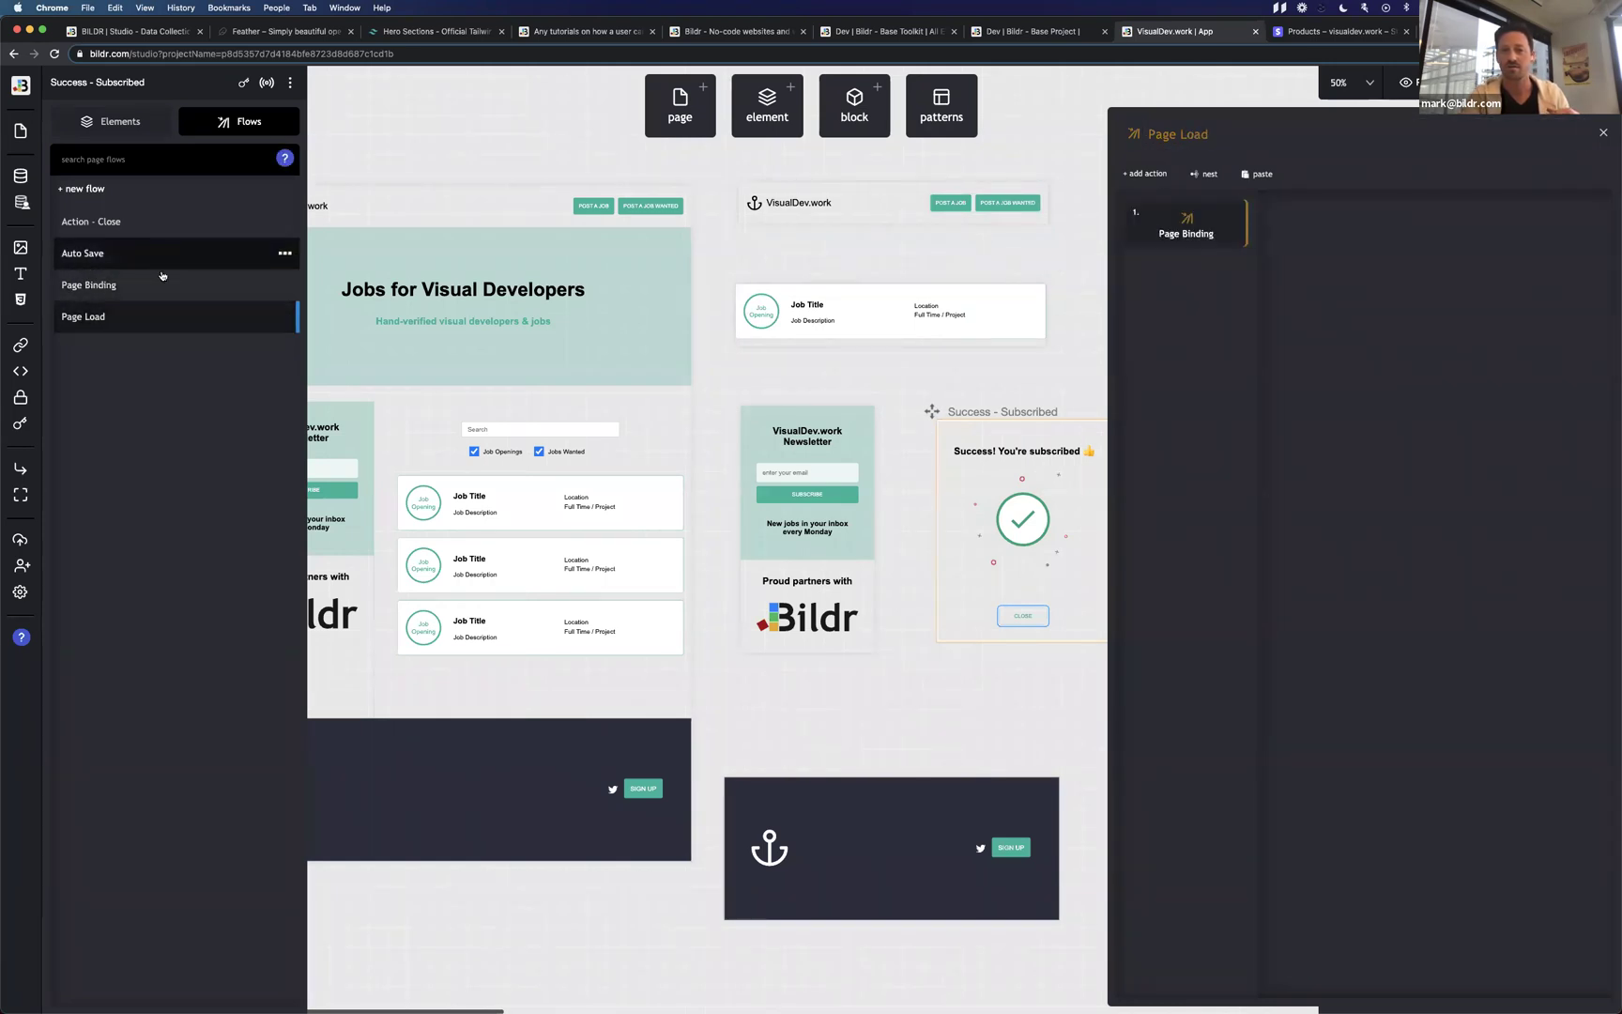
click(162, 282)
click(157, 252)
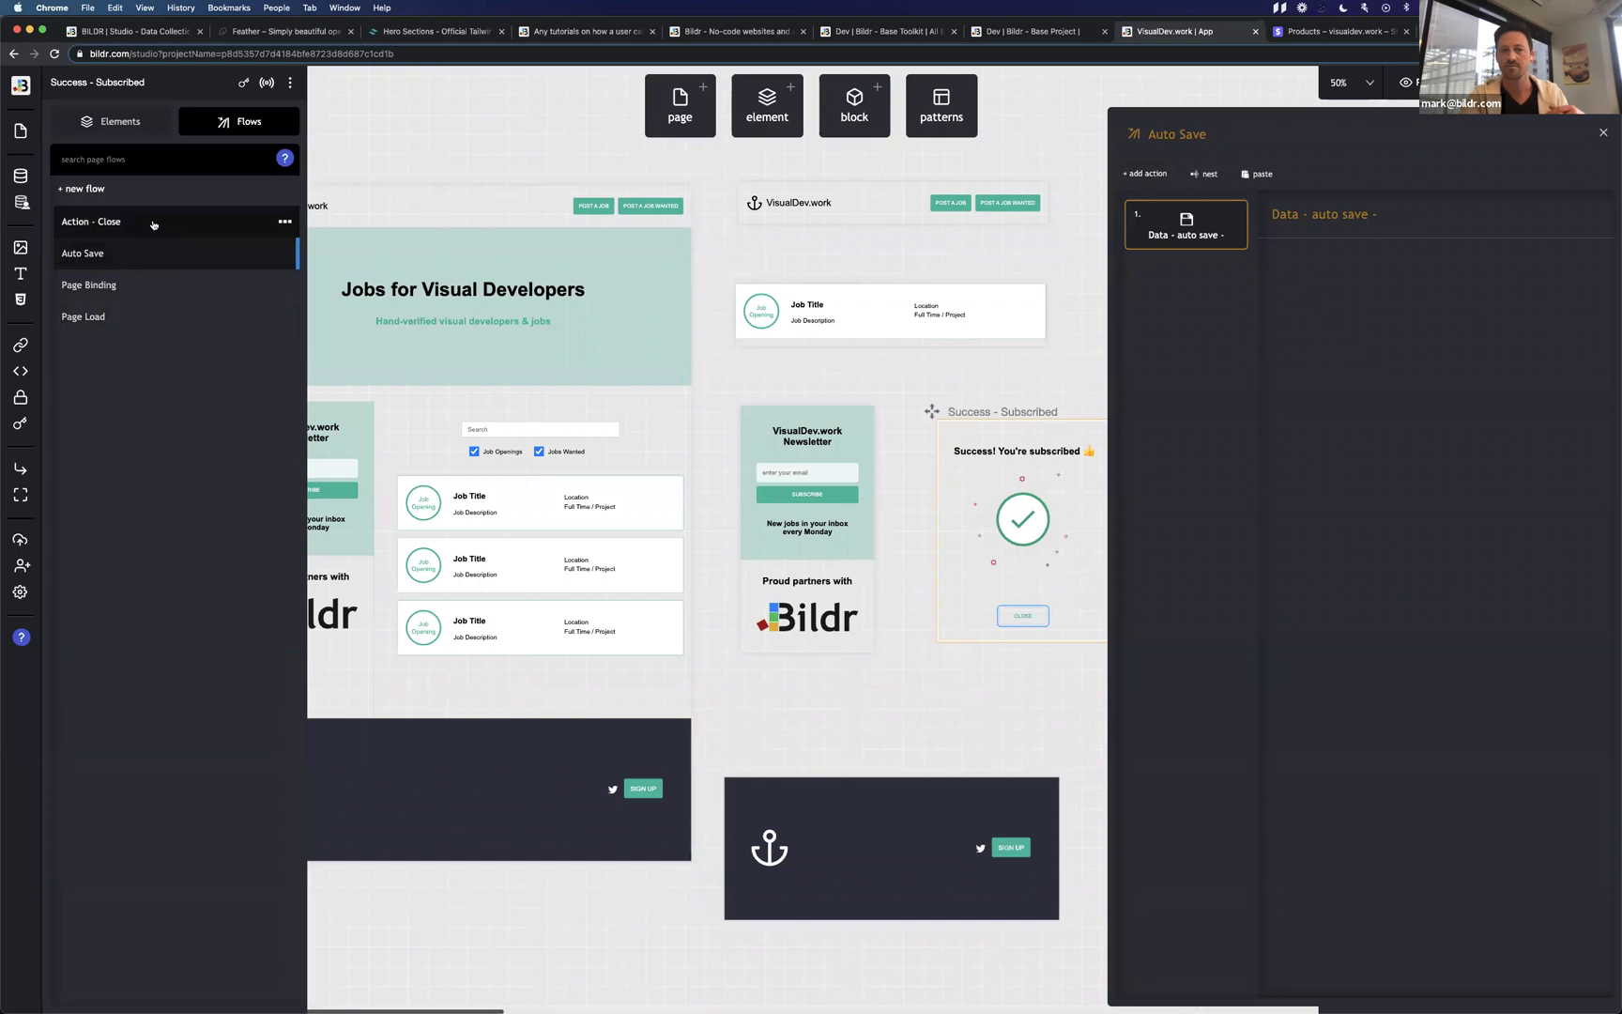
click(153, 224)
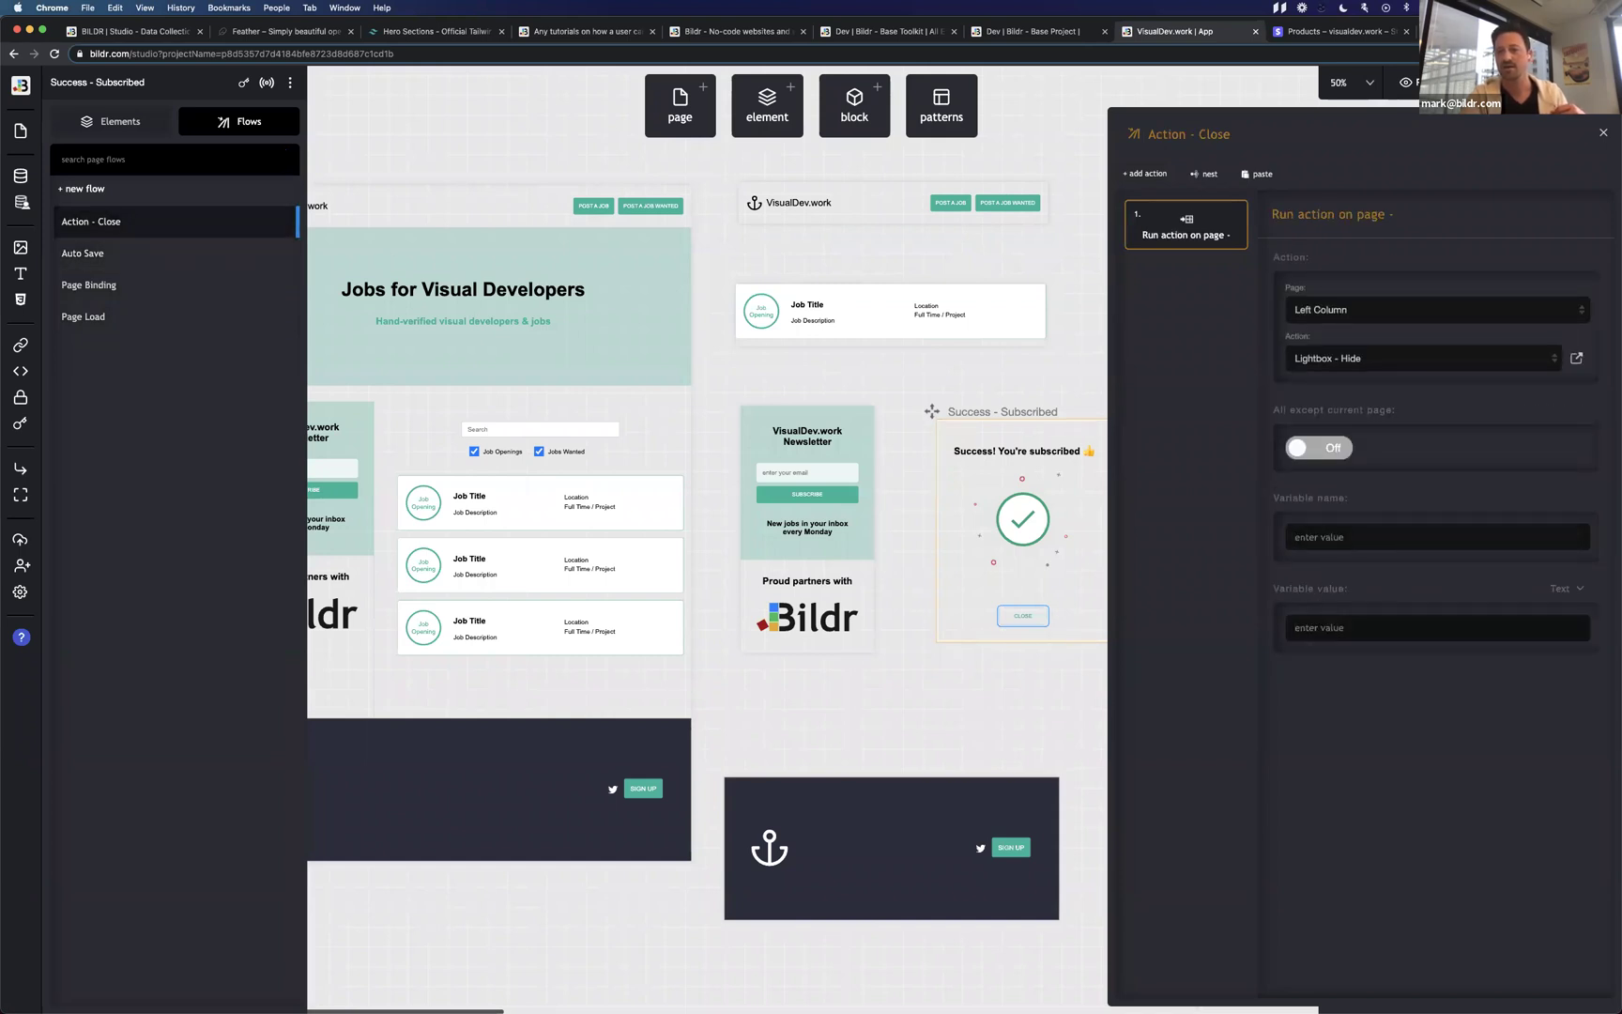
click(1321, 450)
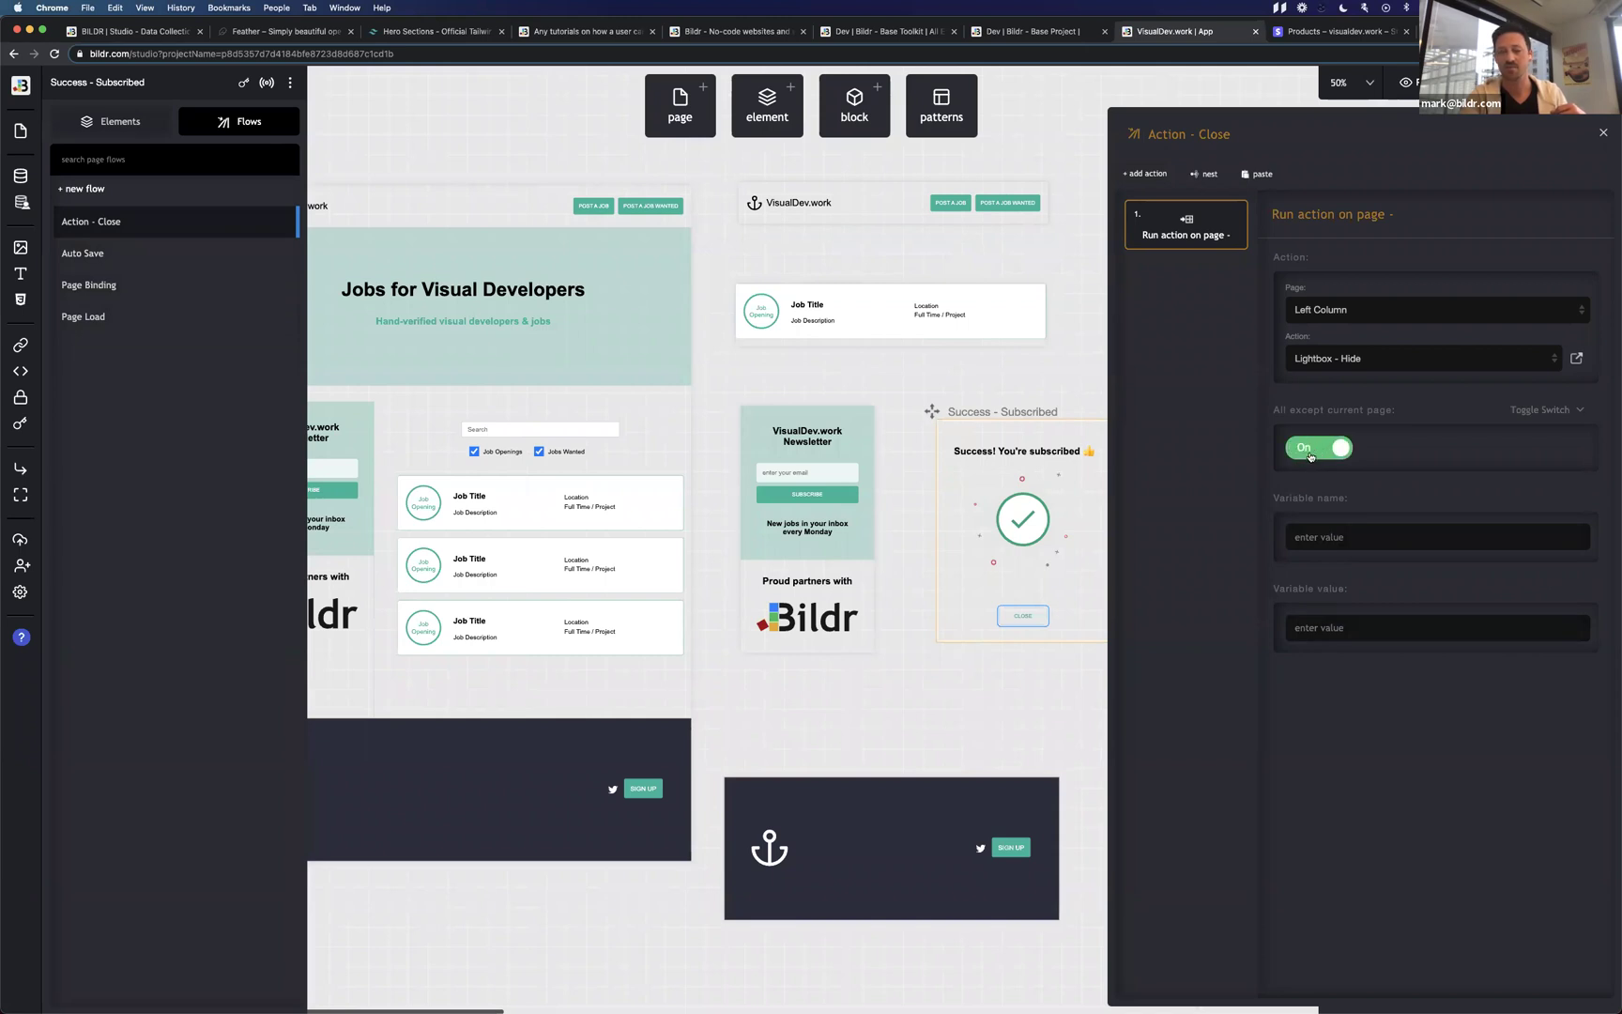
click(157, 326)
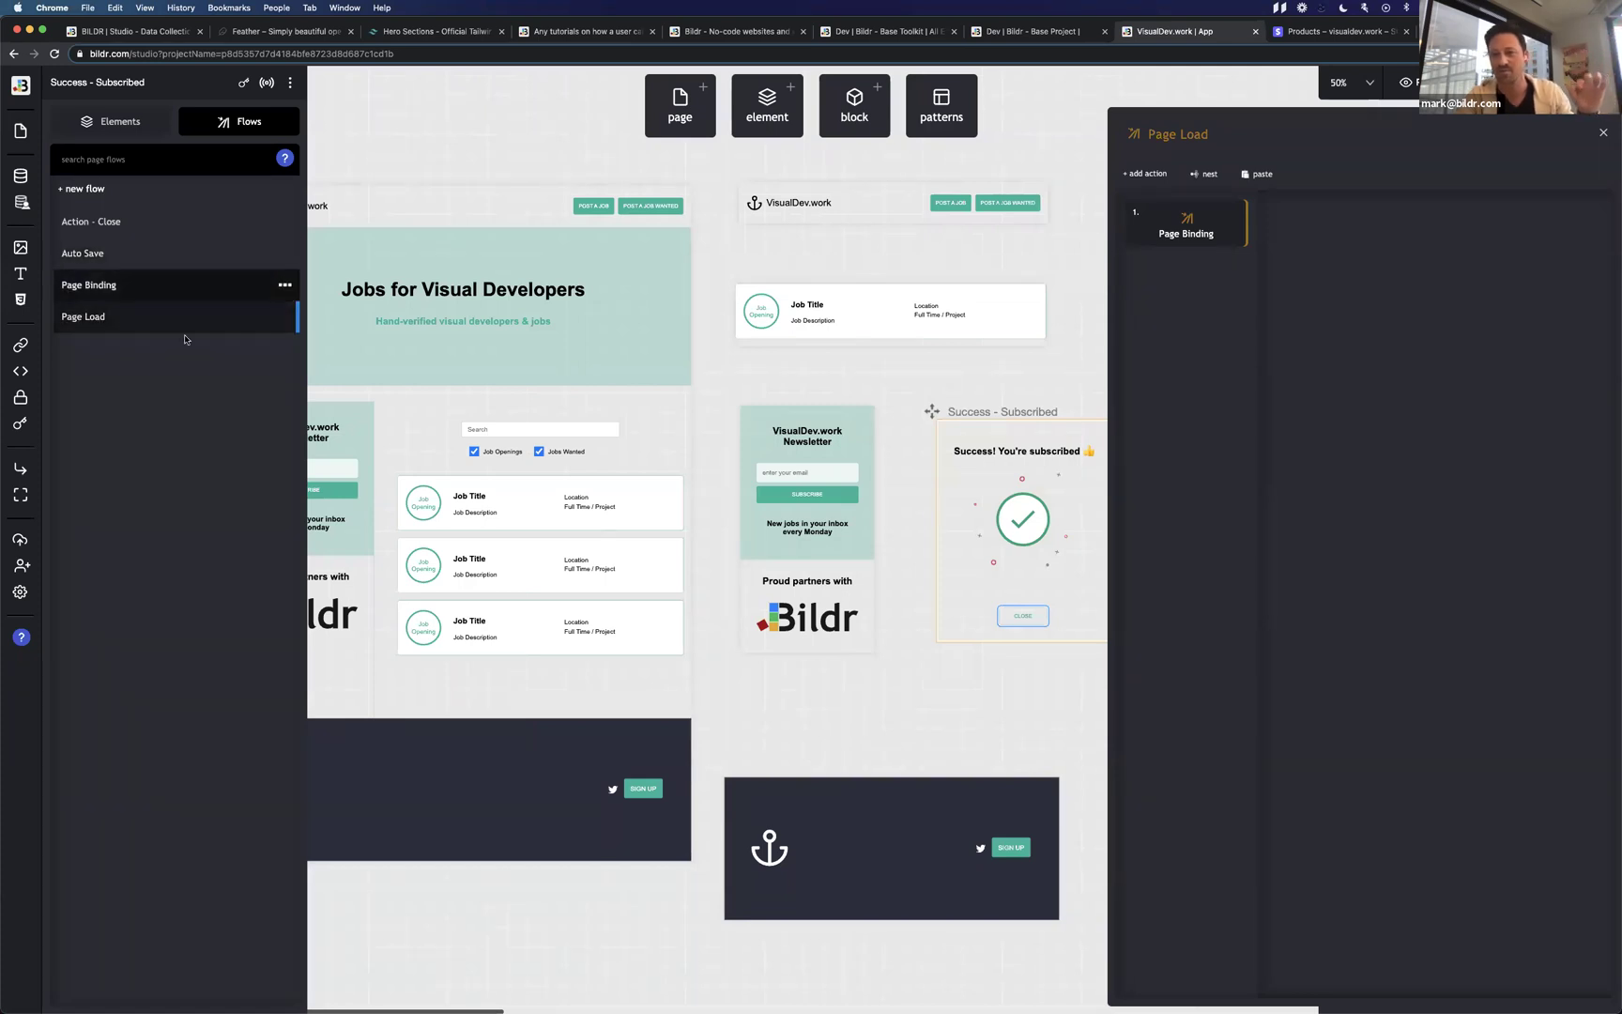
click(167, 211)
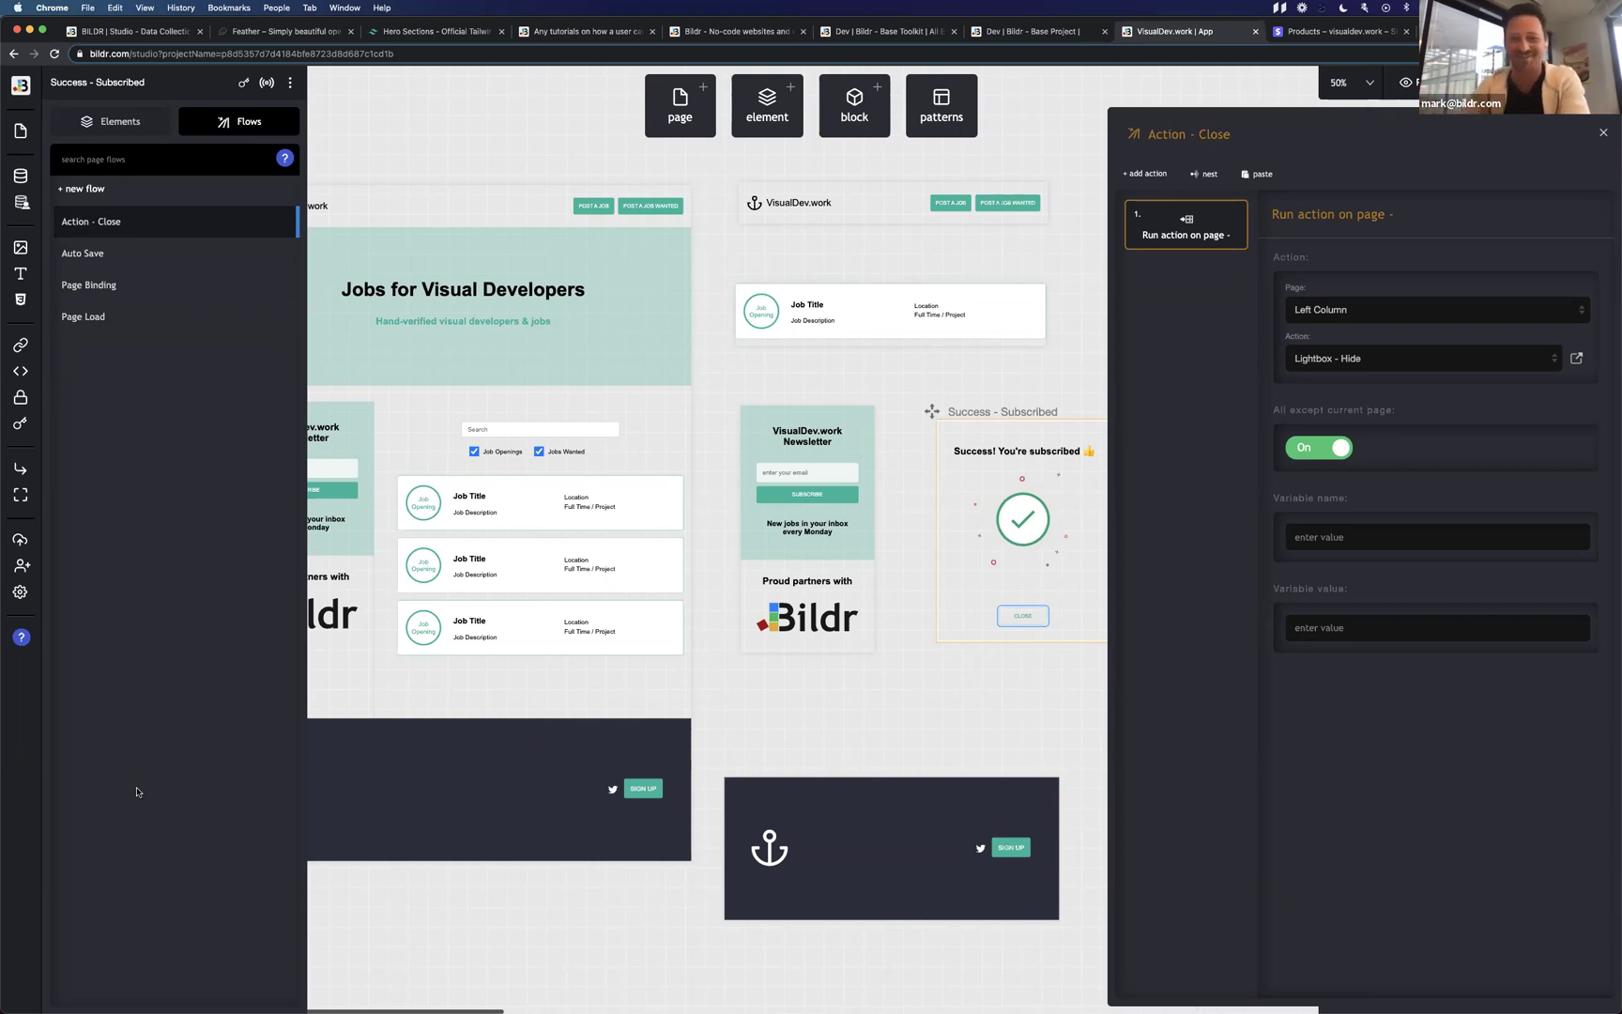
Turn off 'All except current page' on the Lightbox - Hide step.
click(1311, 452)
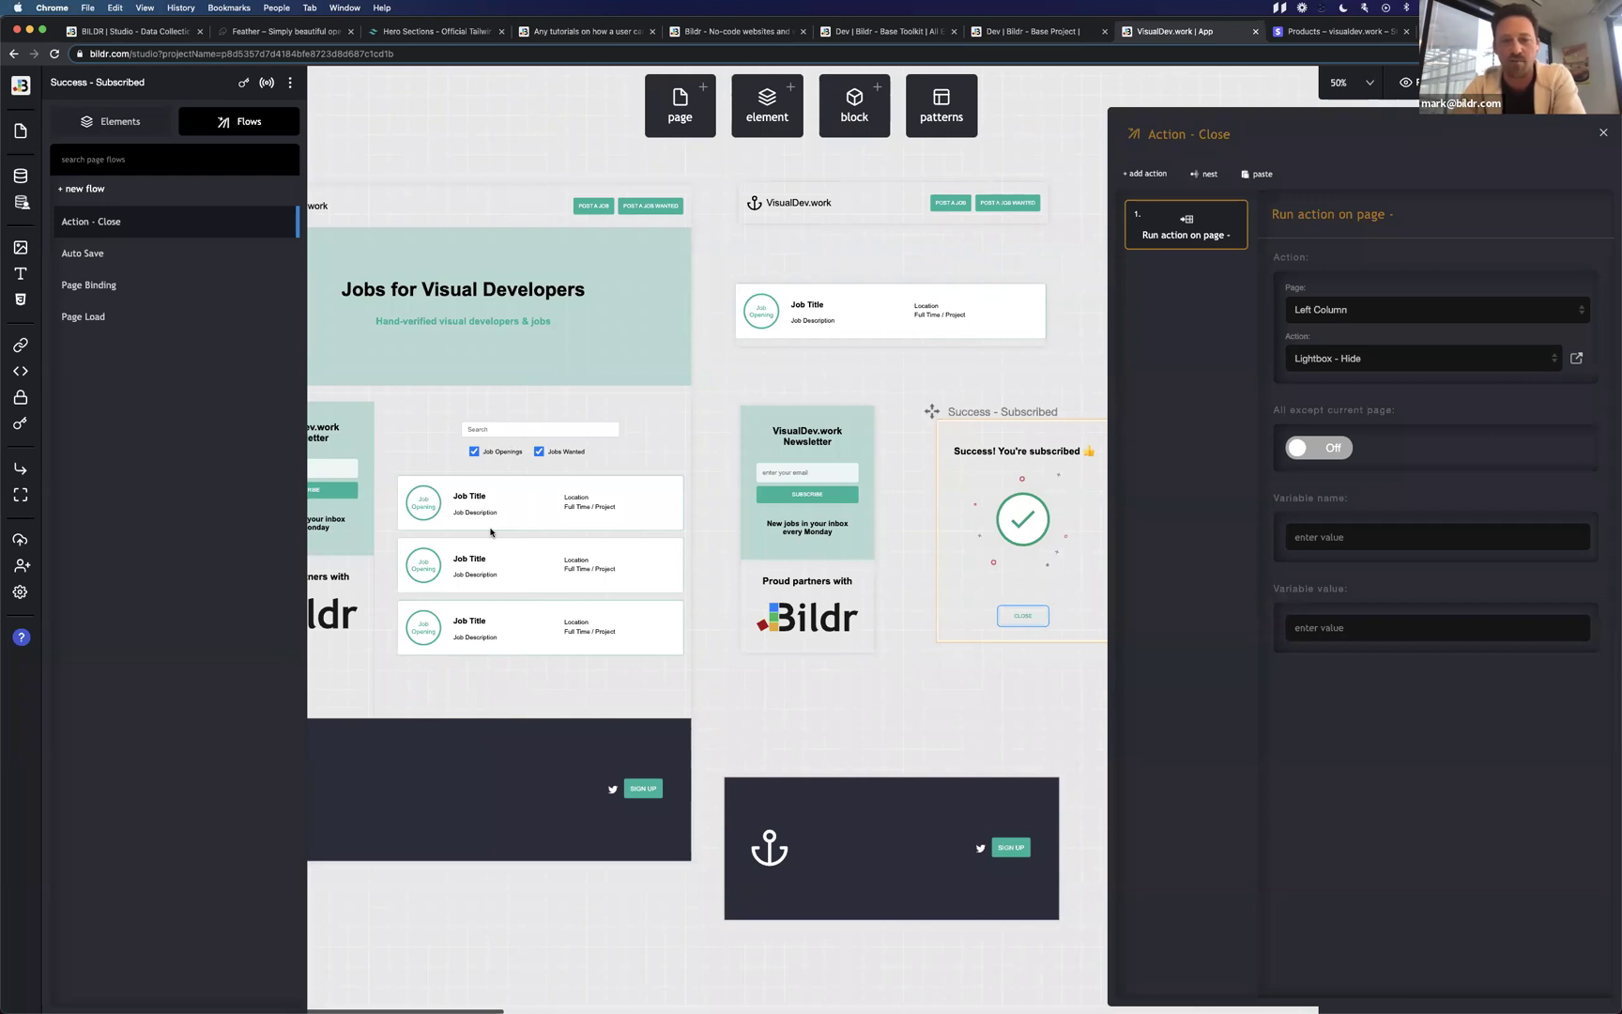
Find the Gold package option on the Job Listing Form and open its Action - Select - jobOpening - Gold flow.
scroll(646, 406, right, 3)
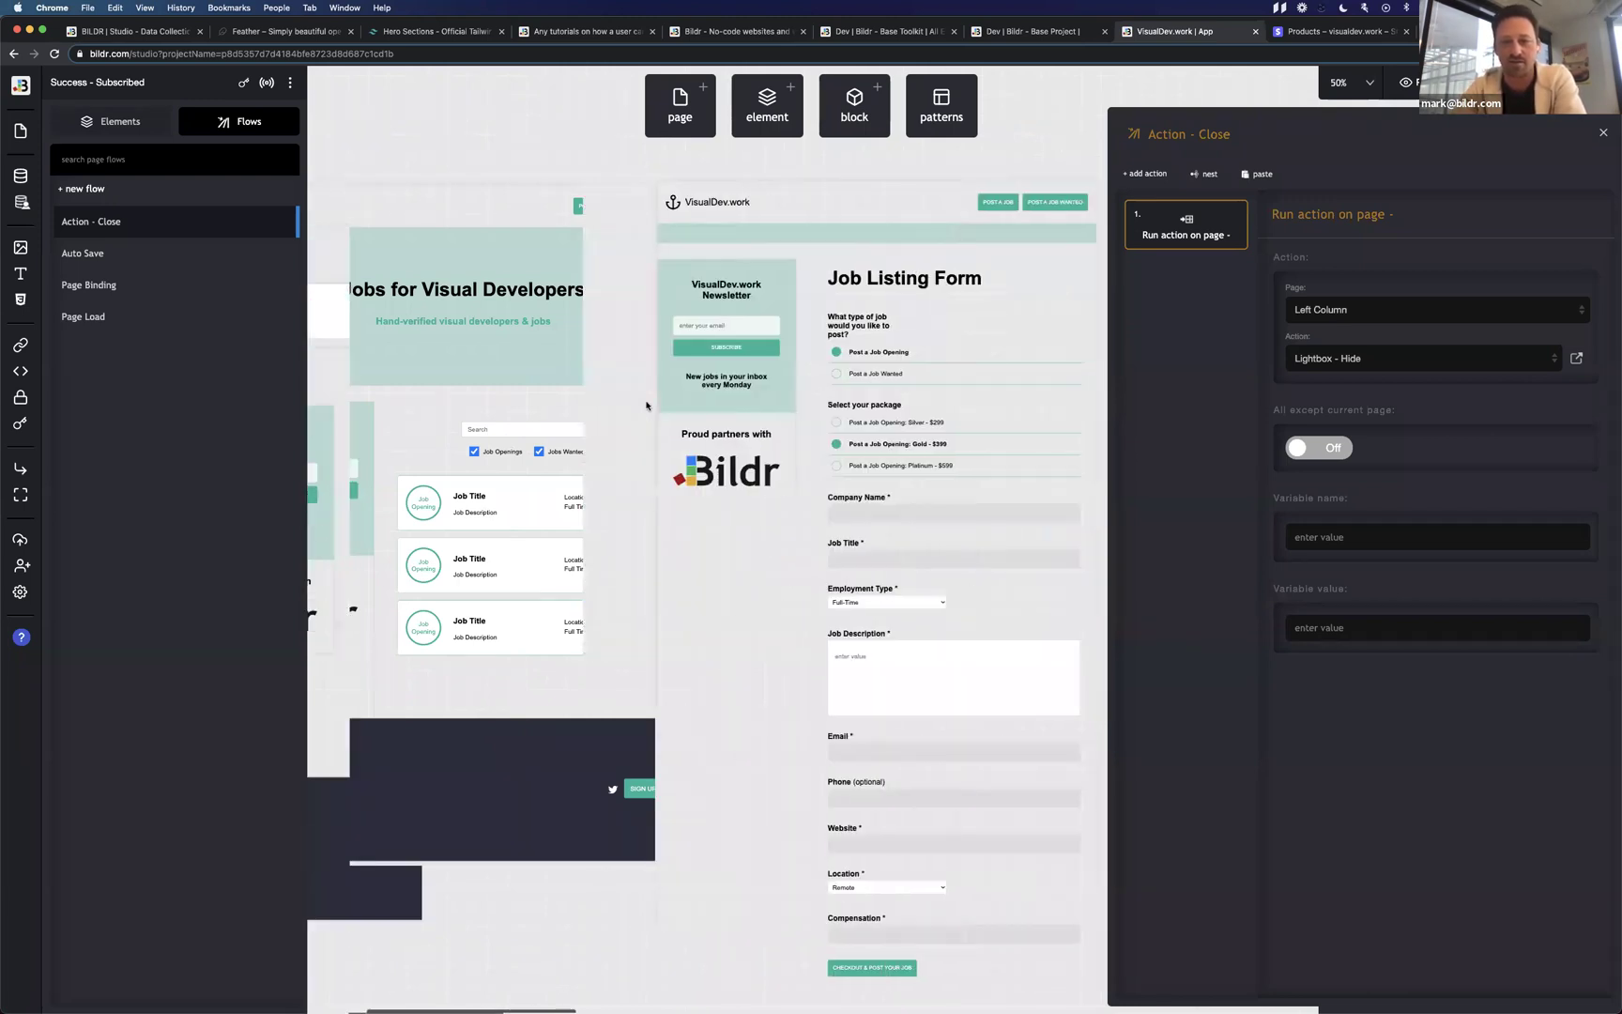
click(751, 423)
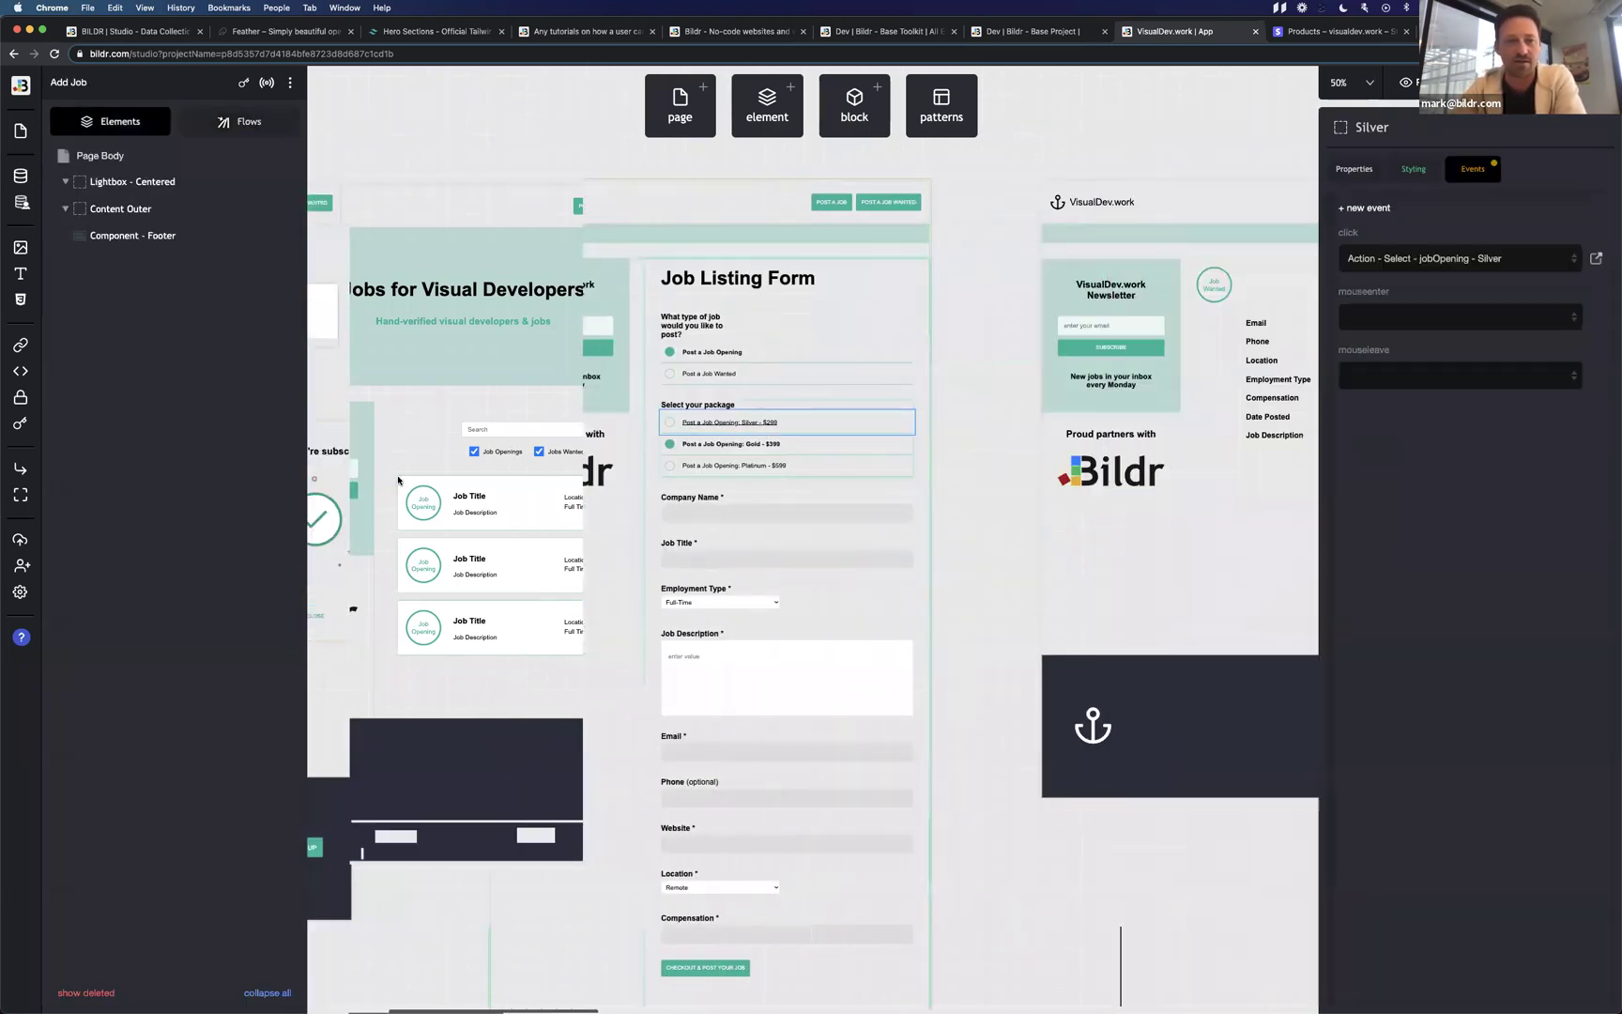
click(220, 132)
scroll(178, 571, down, 5)
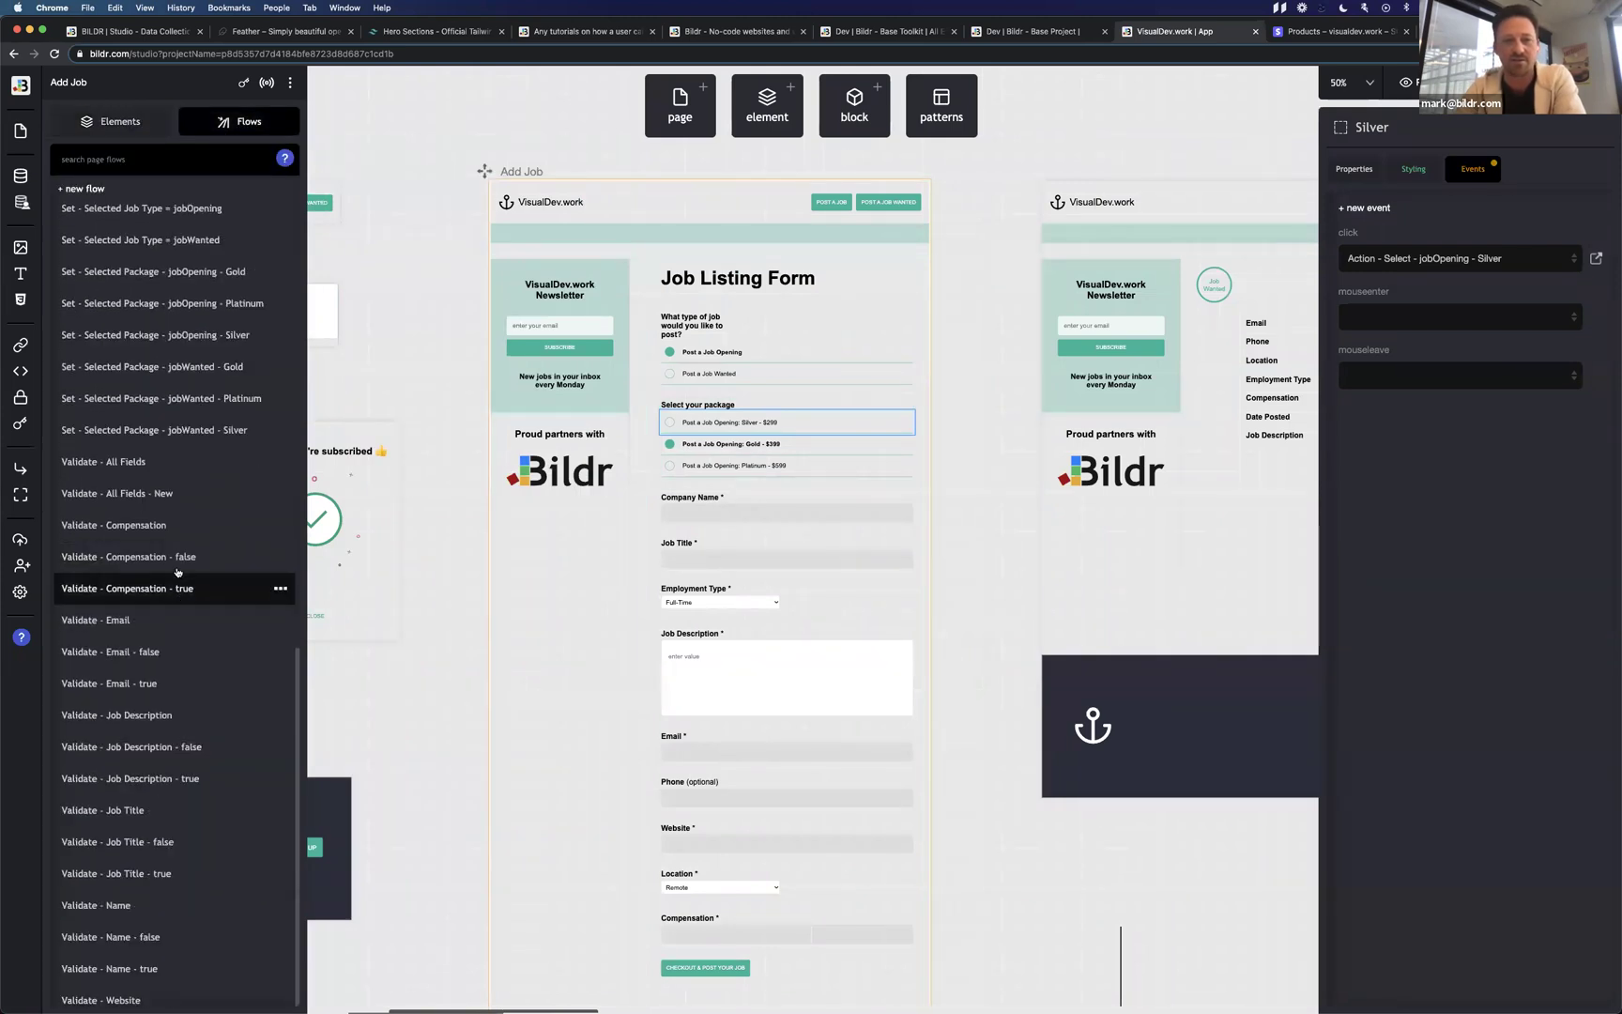
scroll(177, 572, up, 10)
scroll(177, 572, down, 10)
scroll(177, 572, up, 7)
scroll(177, 572, up, 4)
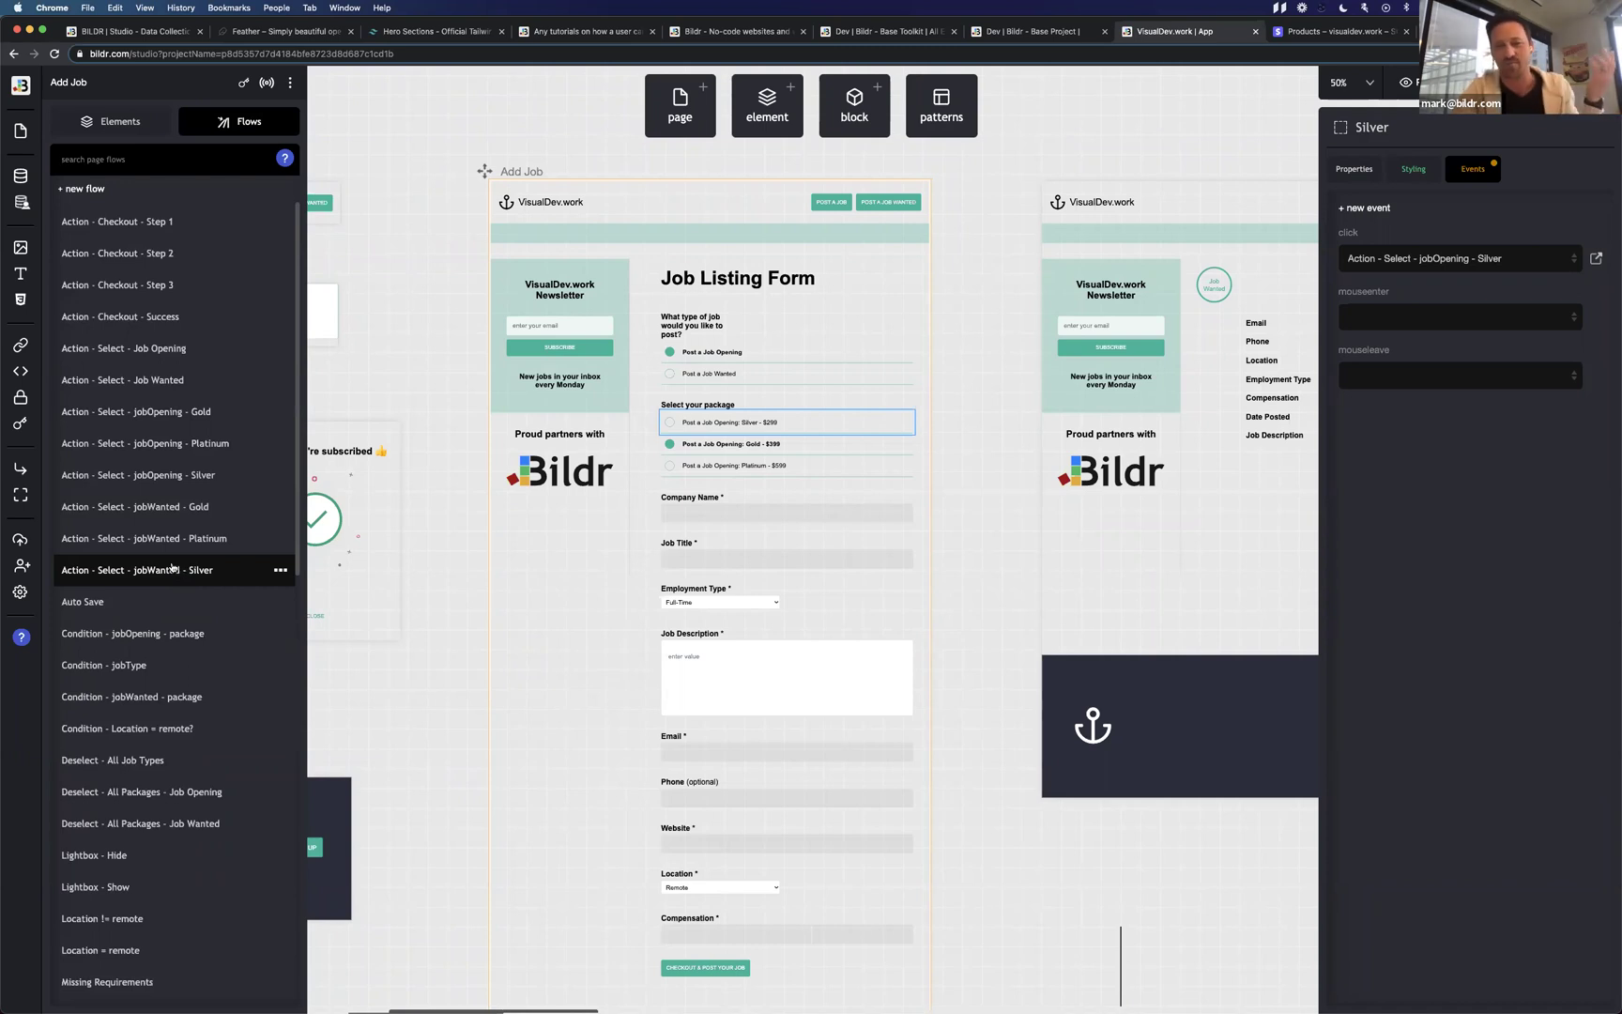
click(796, 447)
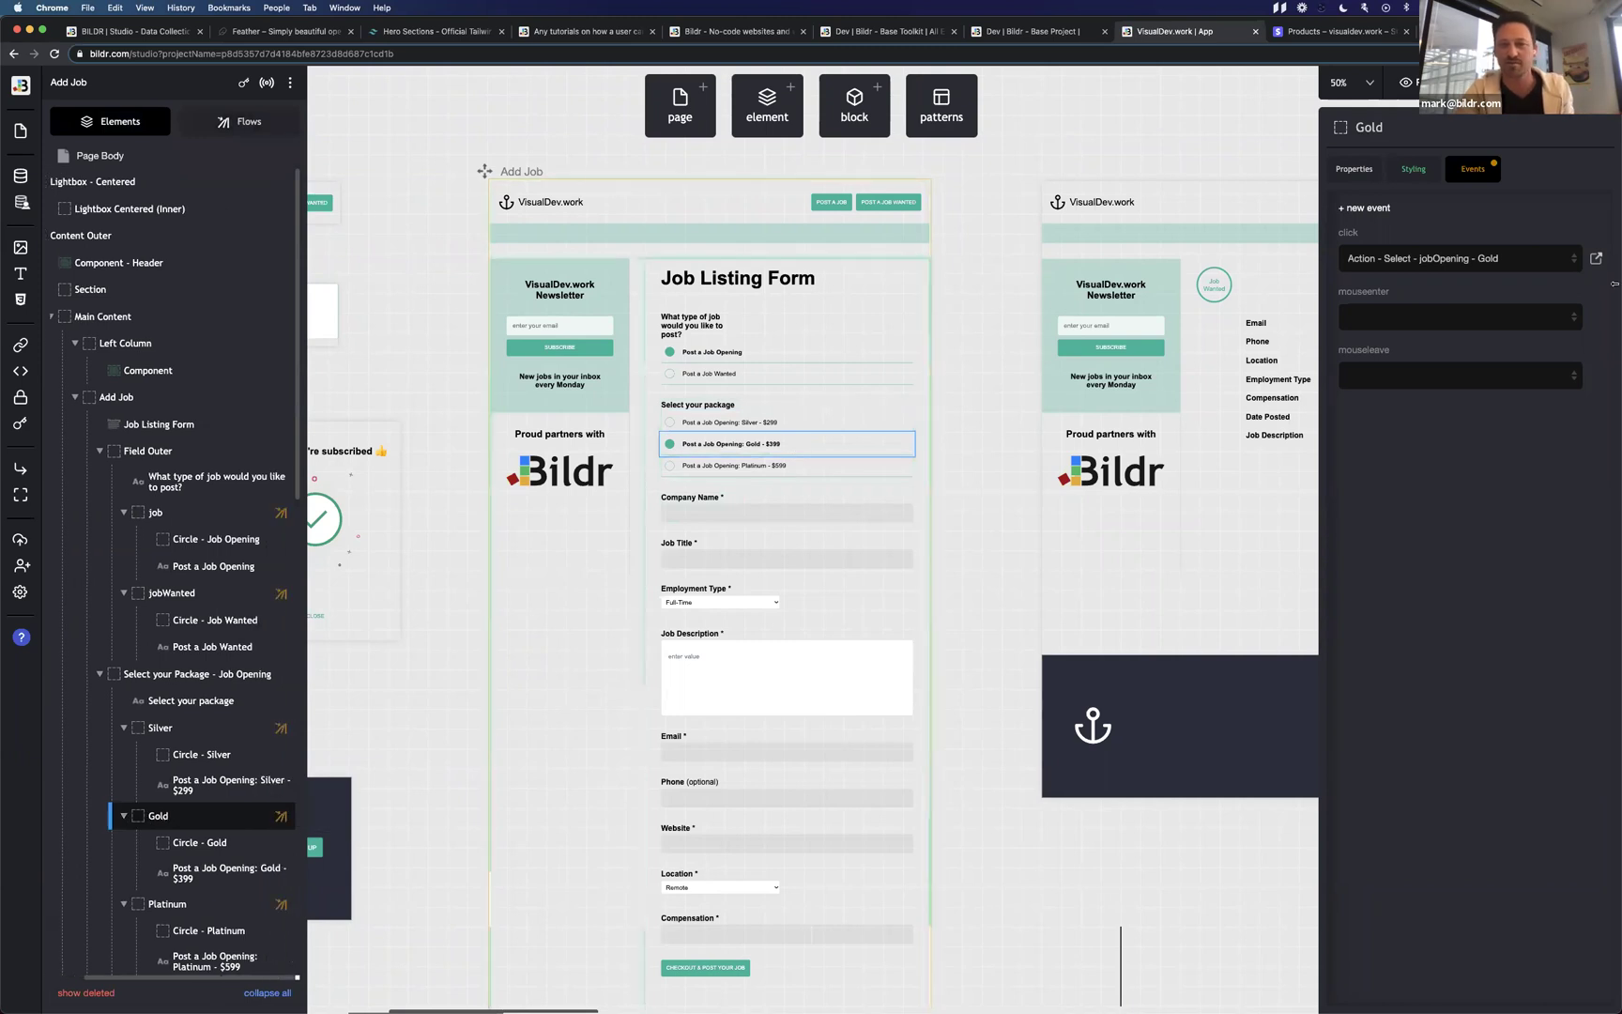
click(1596, 258)
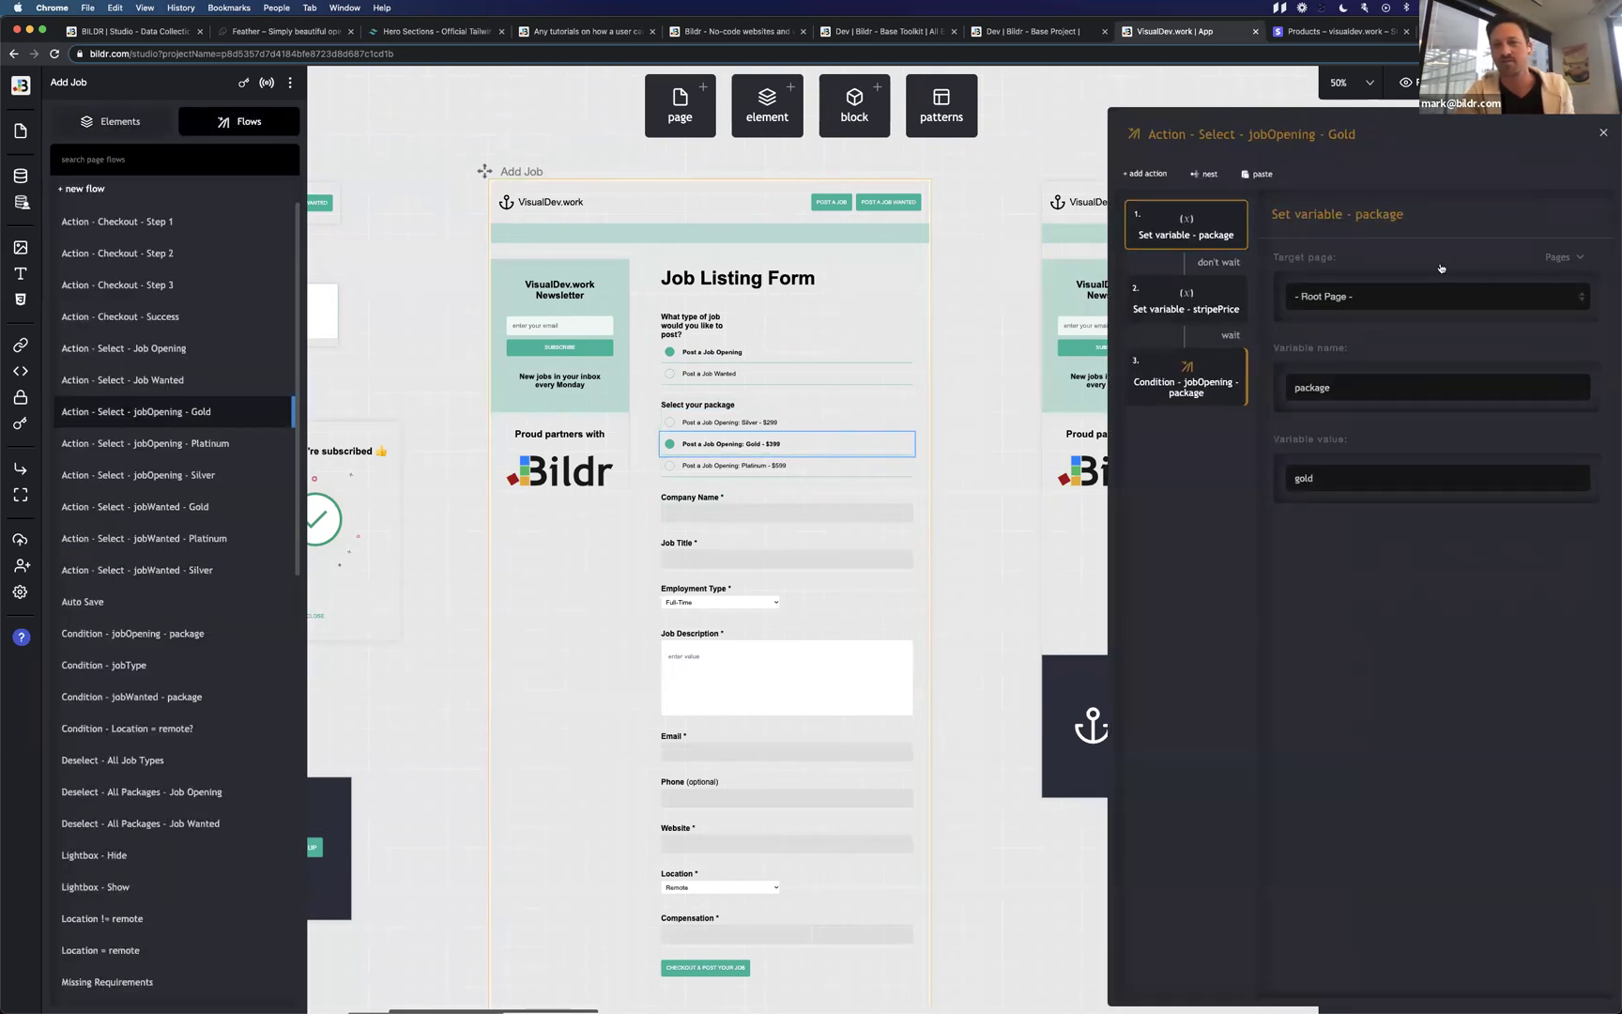
Open the Condition - jobOpening - package flow with its silver and gold cases.
click(1188, 383)
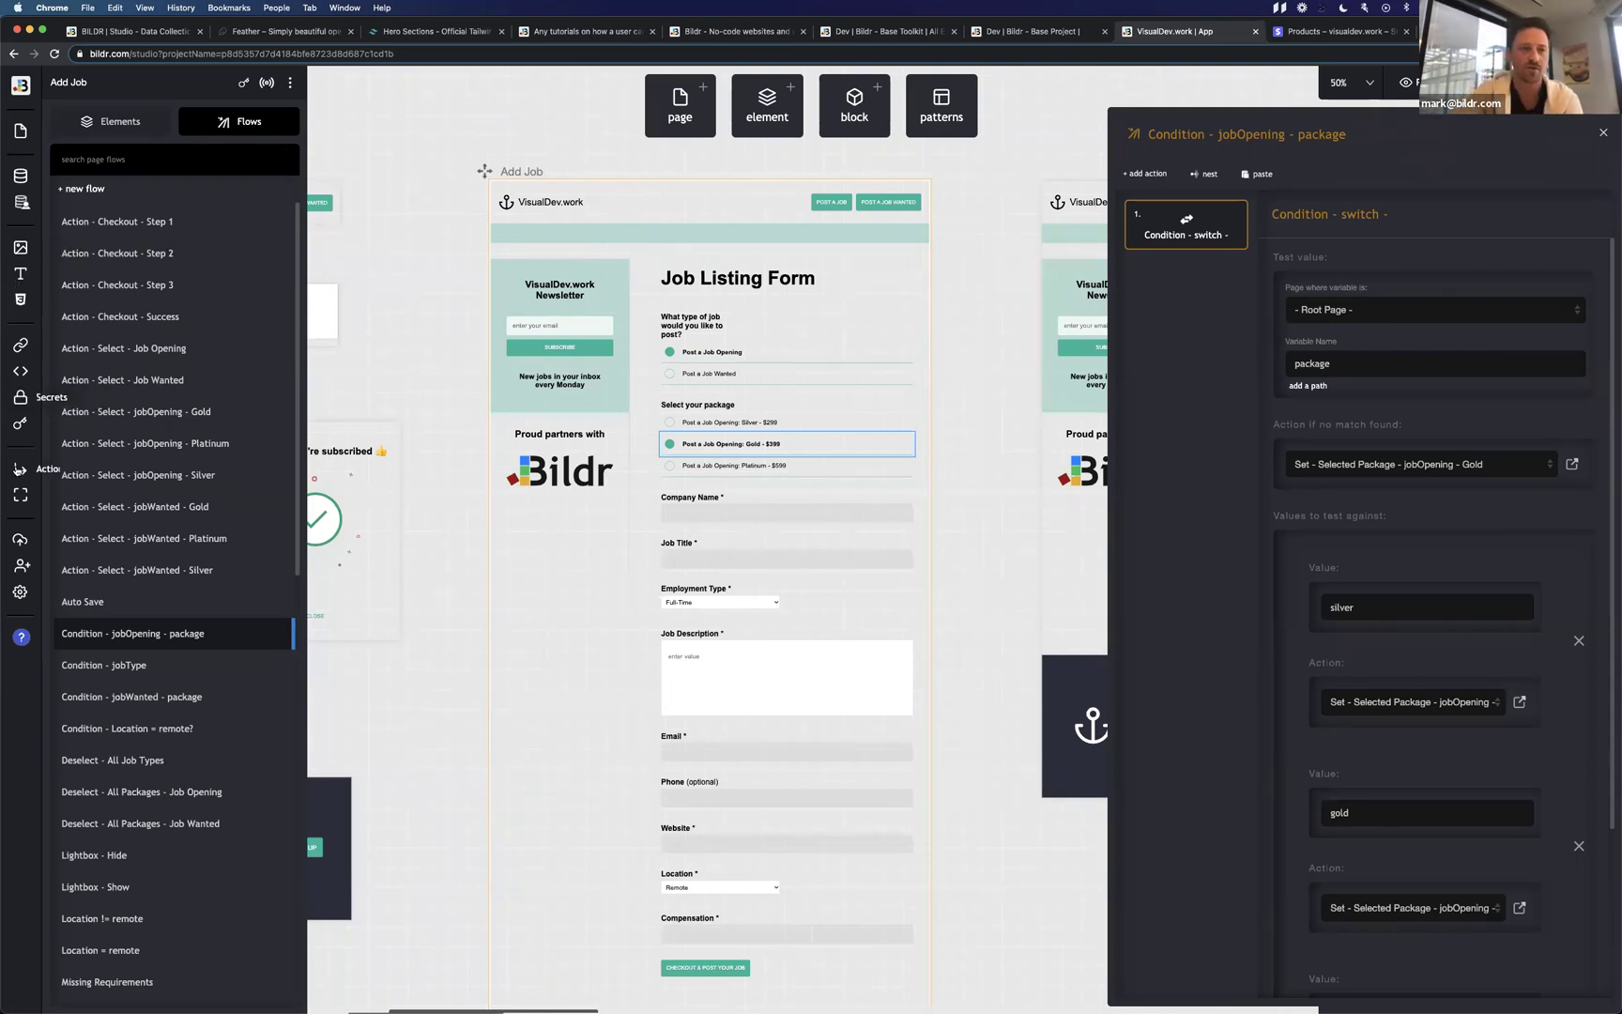
In the Functions library, create a new function named 'test' with Serverside set to True.
click(17, 469)
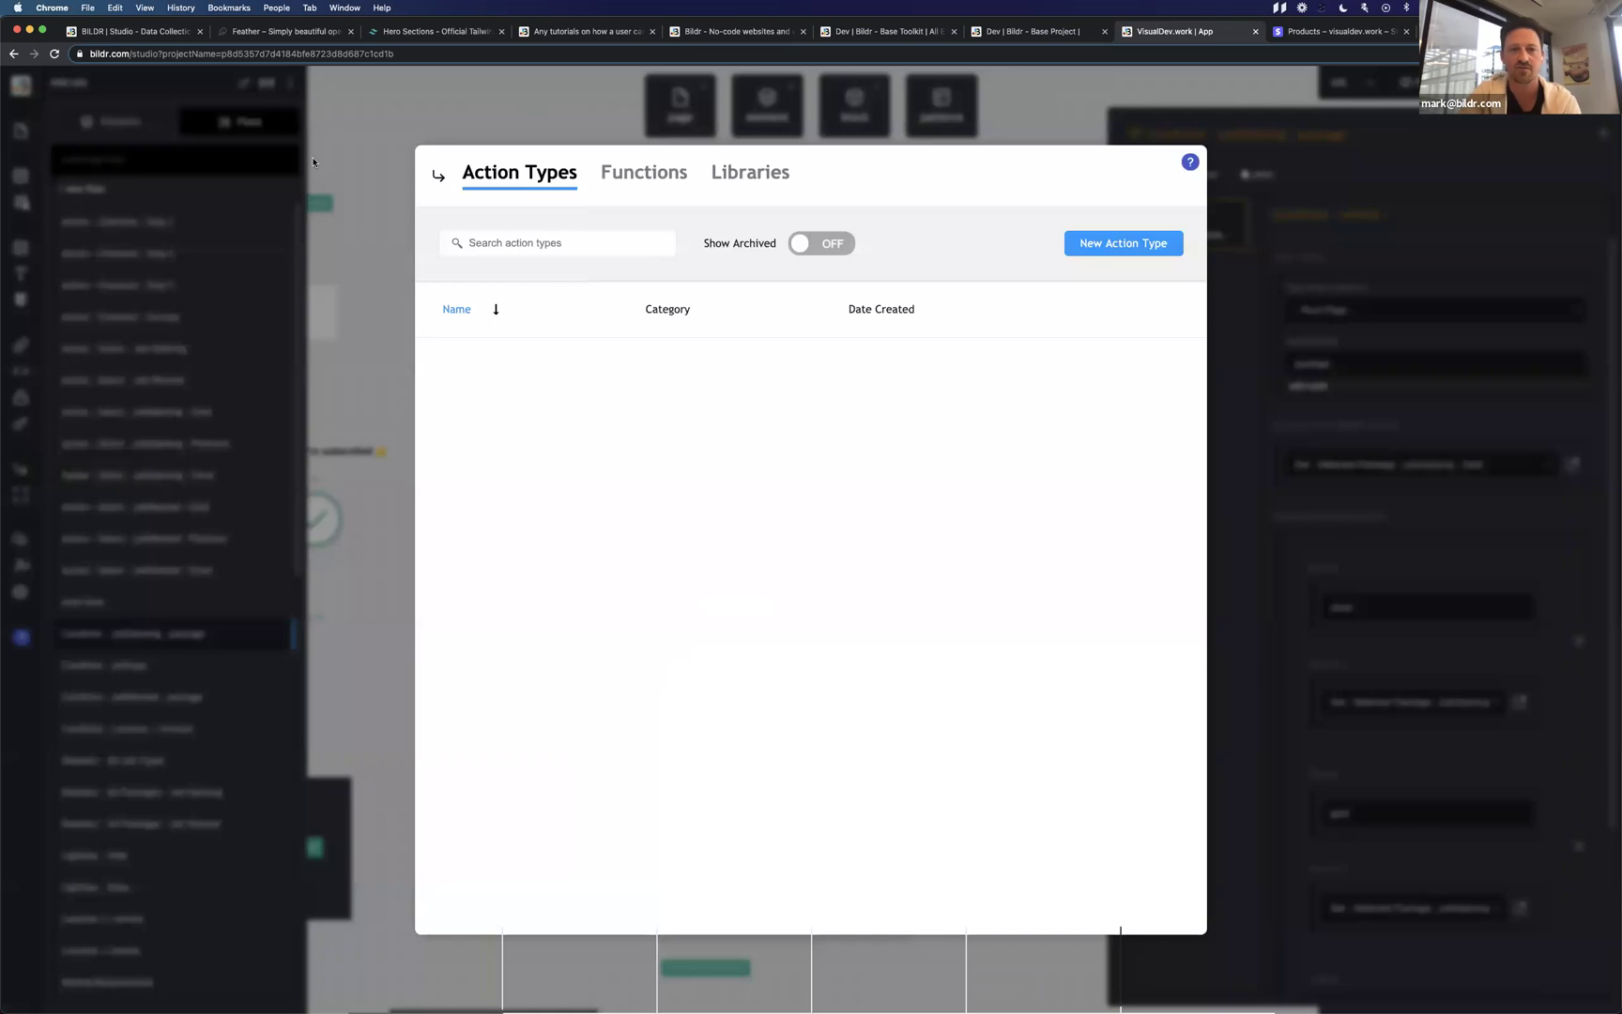
click(617, 176)
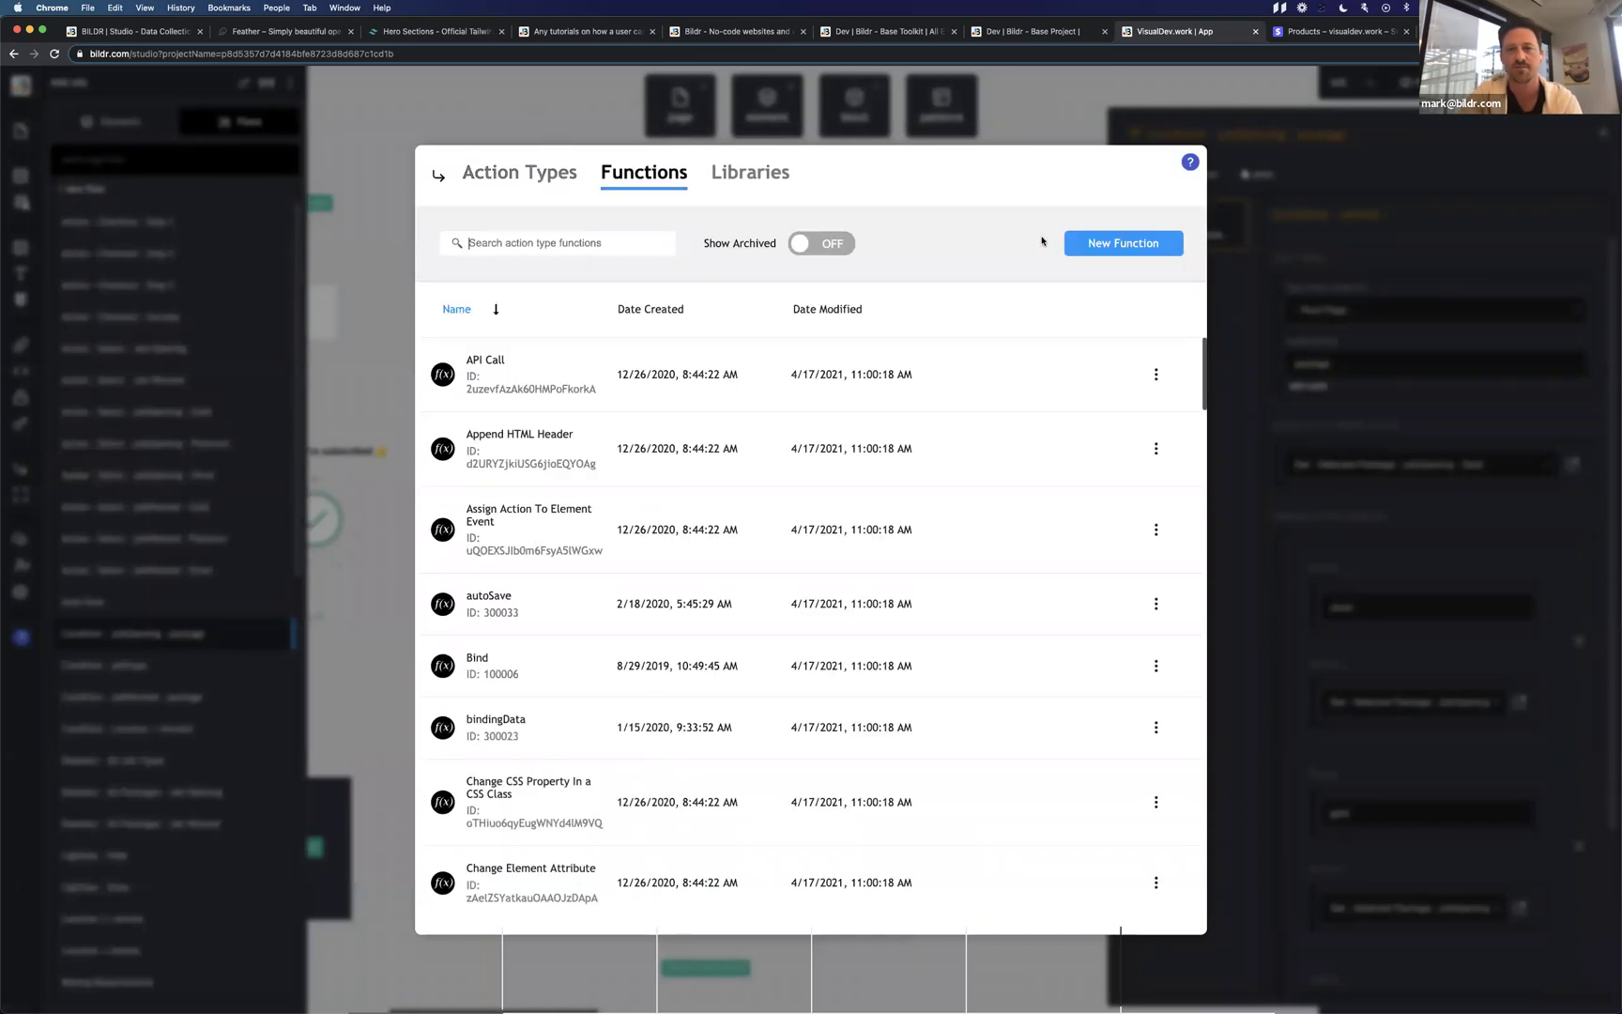
click(1126, 246)
text(test)
click(629, 486)
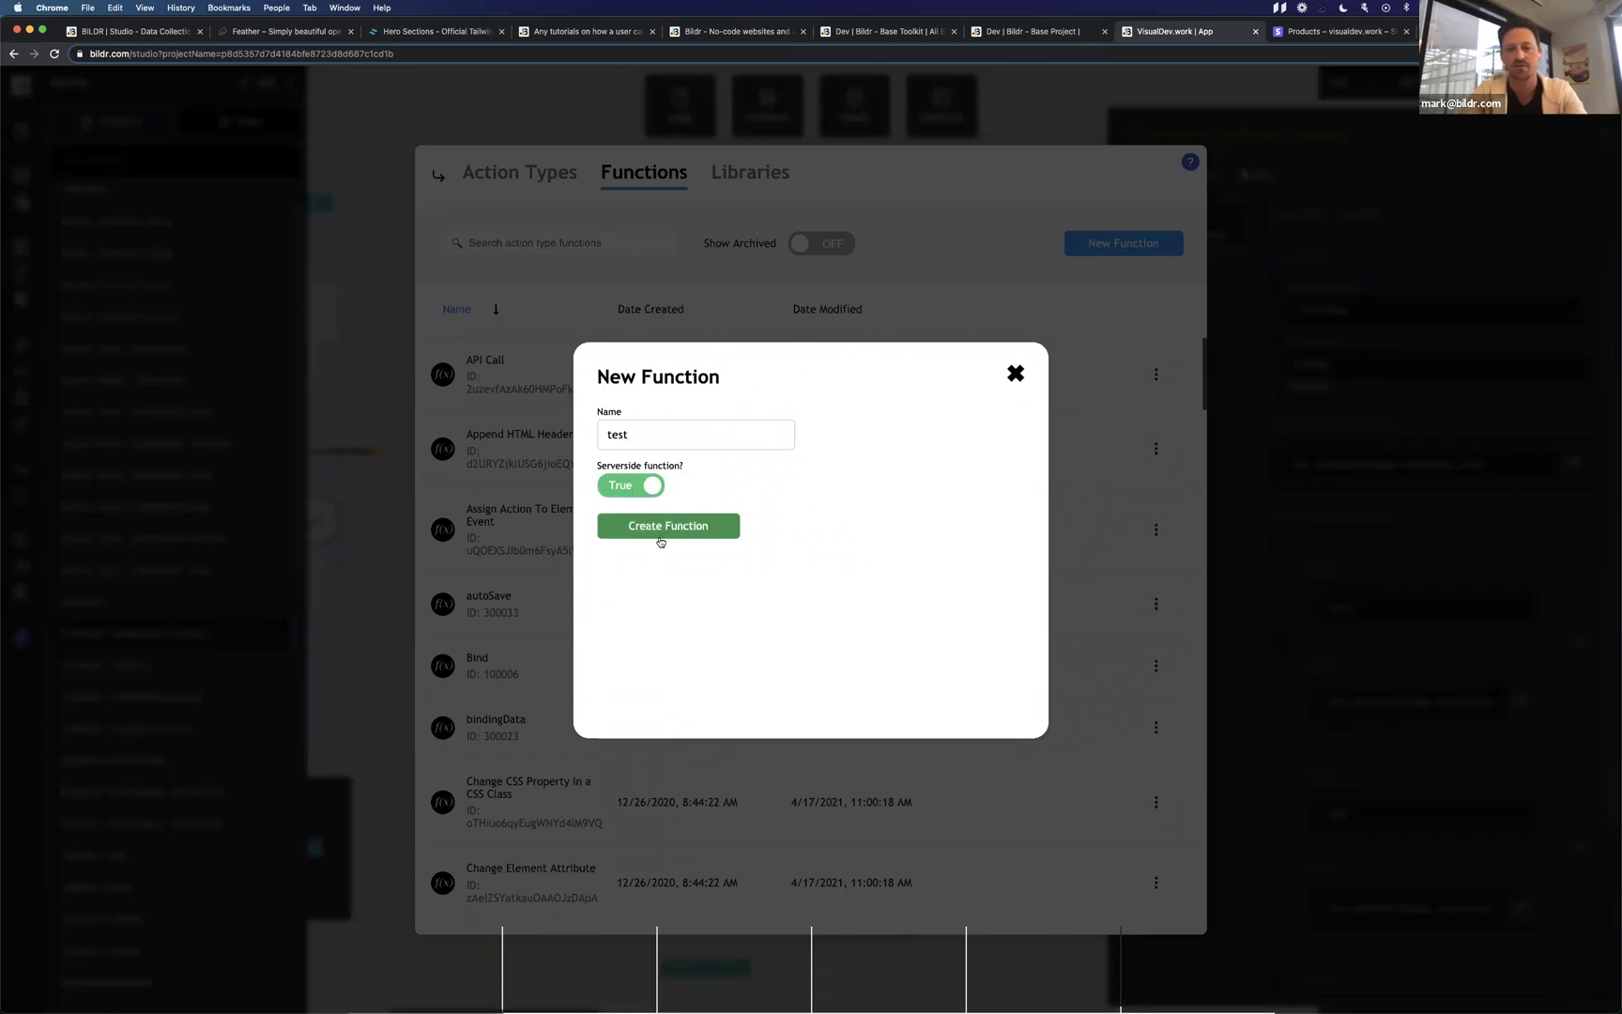
click(661, 533)
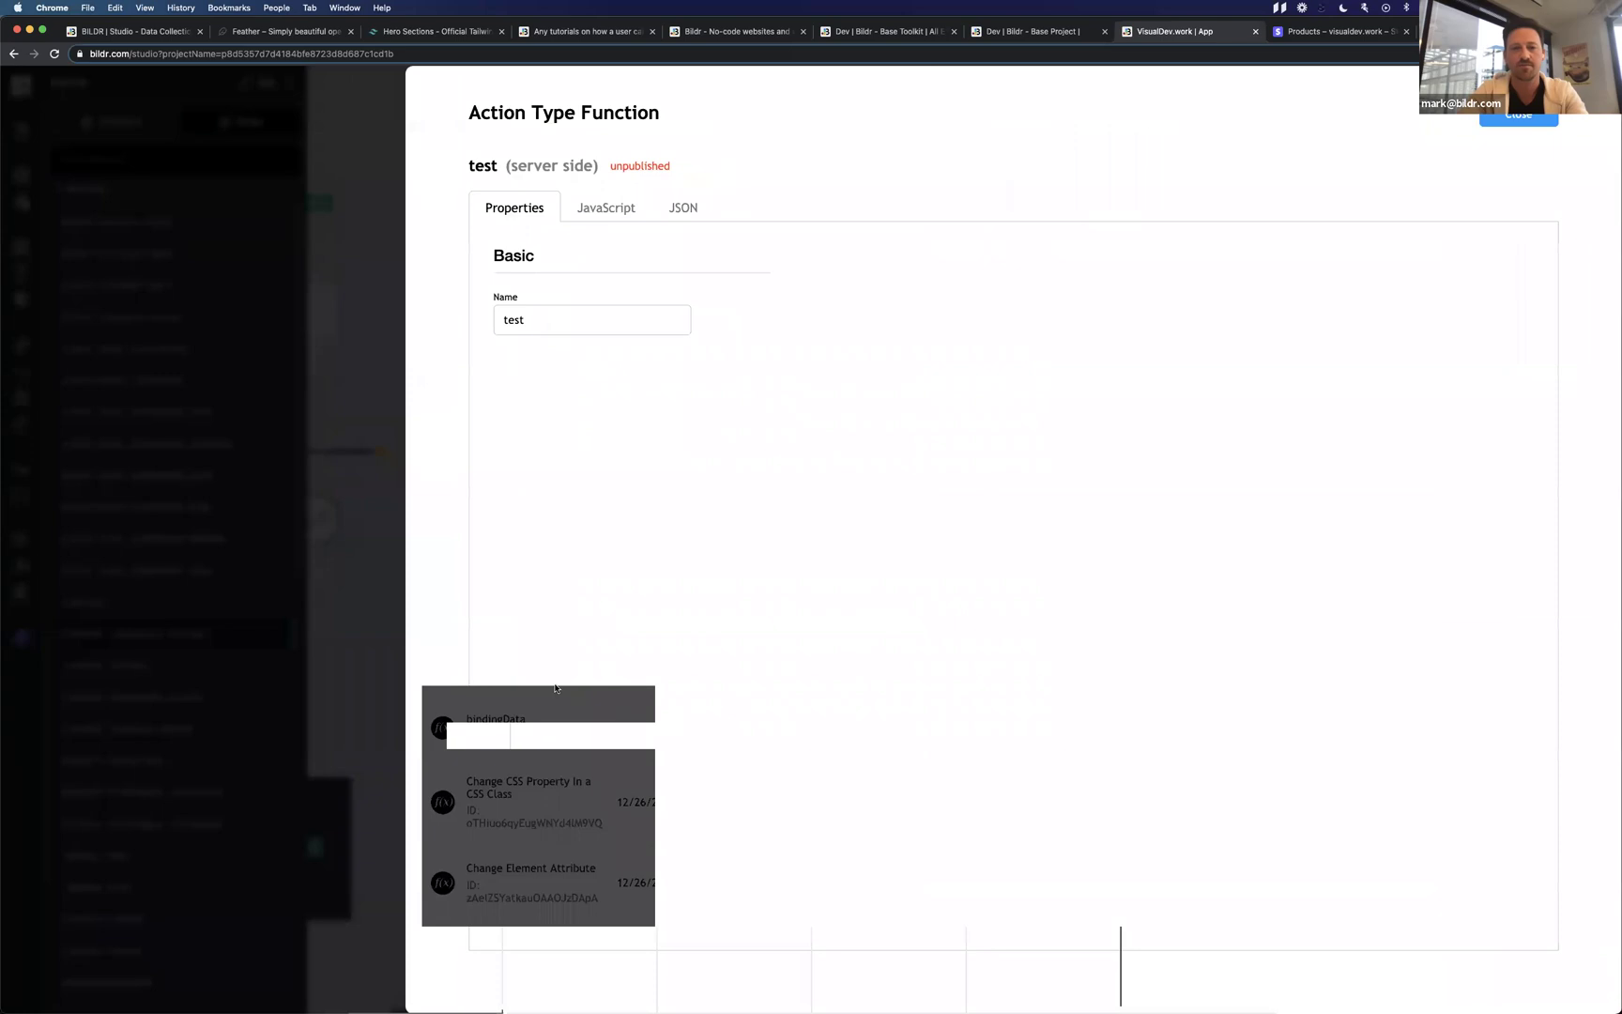
Review the test function's JavaScript methods and secret dependencies, cancelling the add-secret prompt.
click(605, 210)
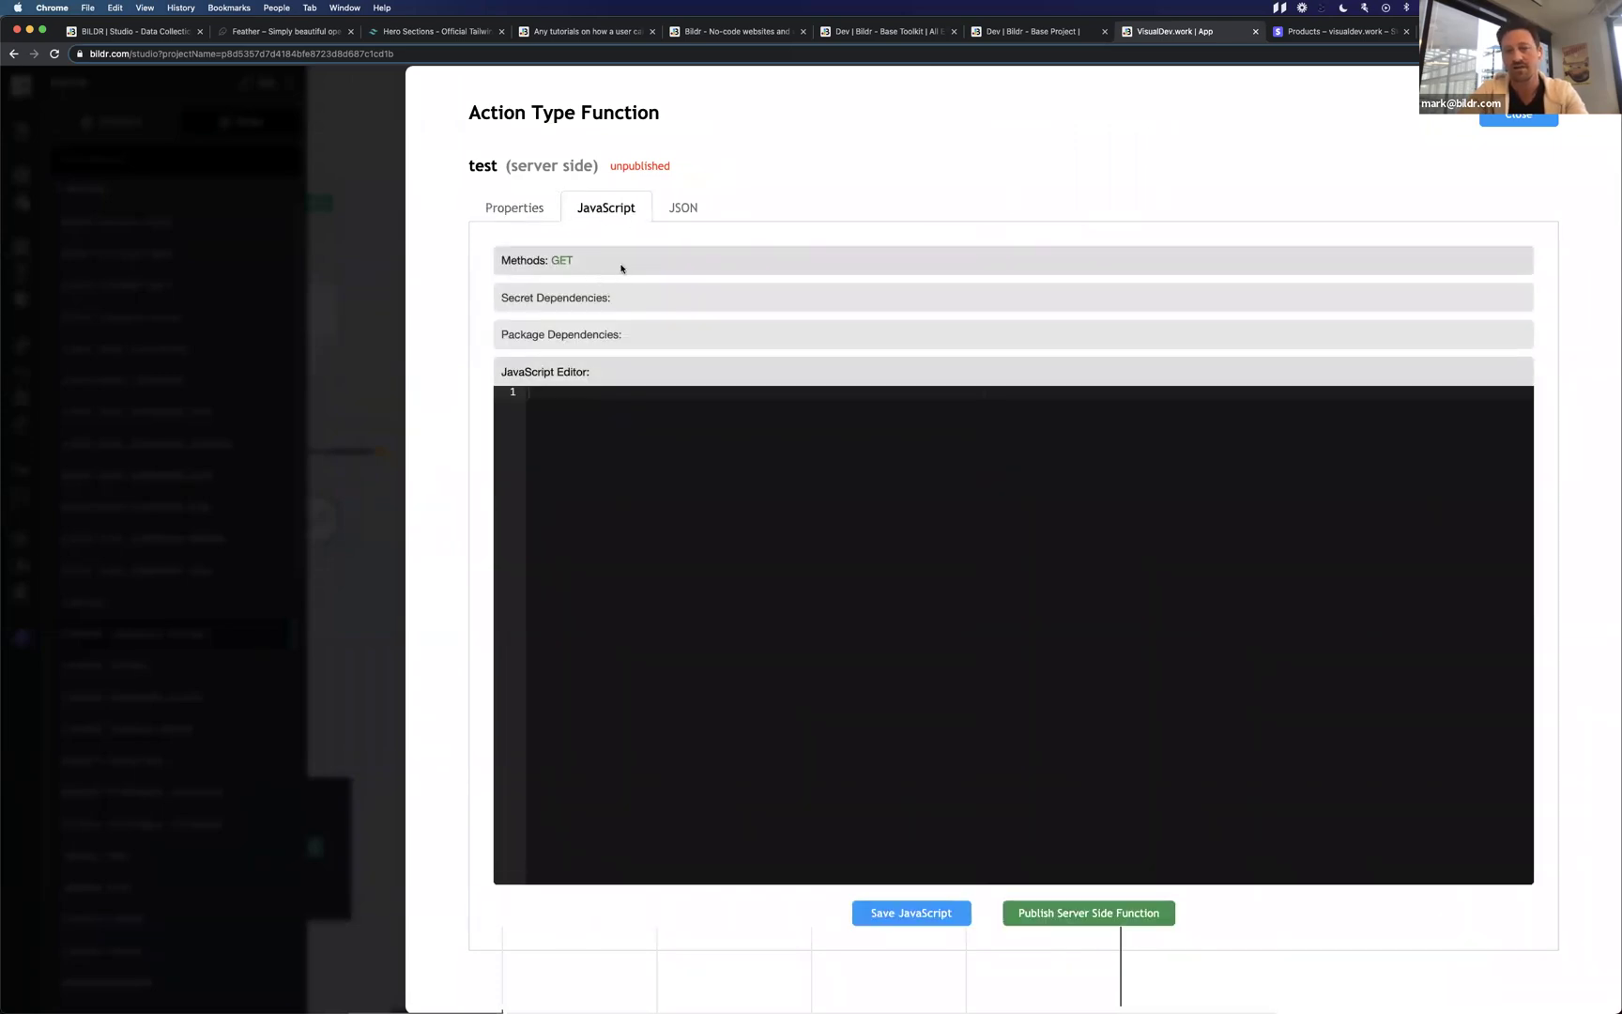
click(620, 268)
click(624, 349)
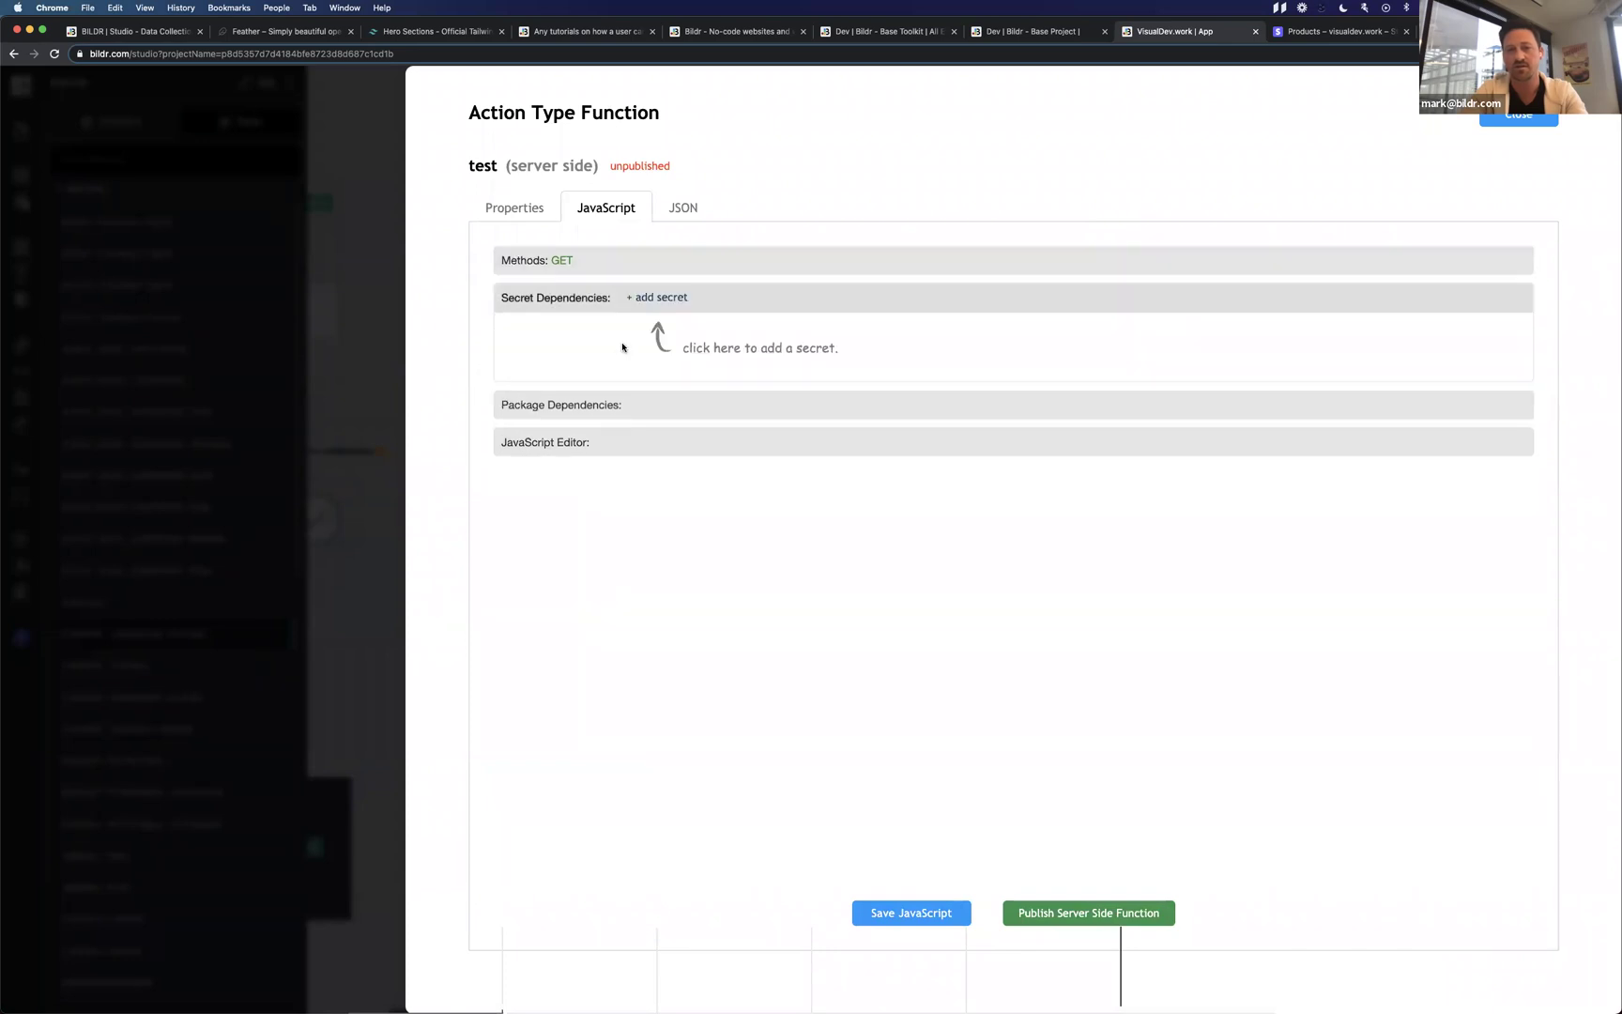
click(664, 298)
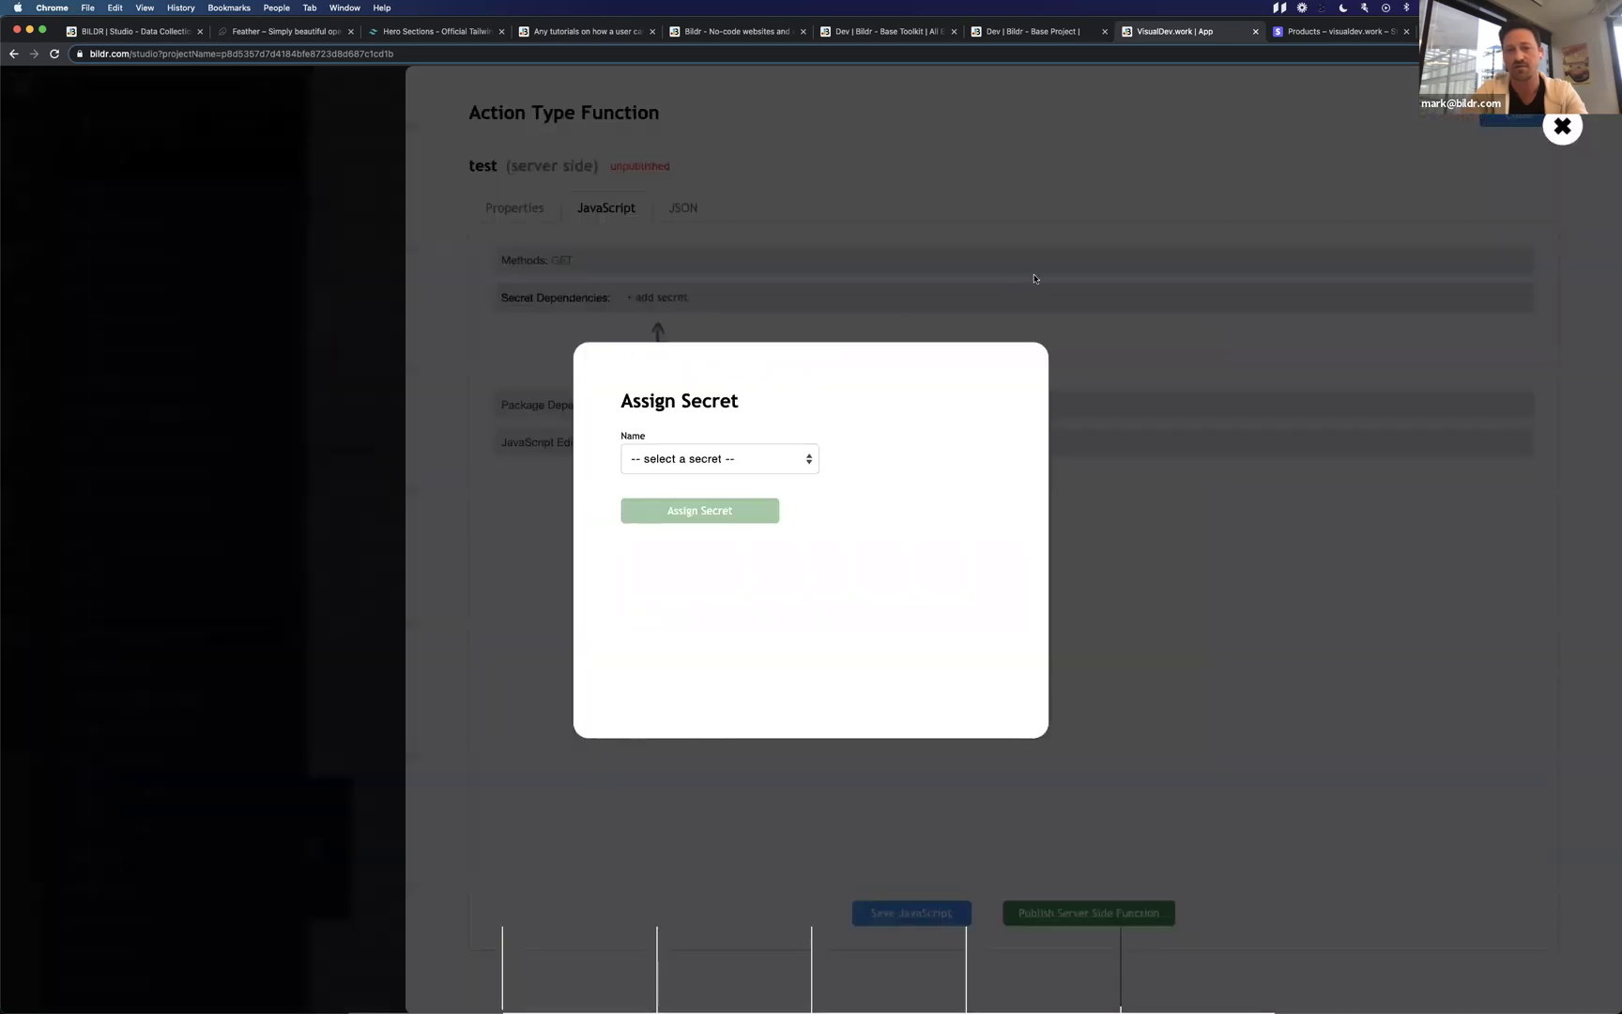
click(680, 409)
Search package dependencies for 'stripe' and close the search without adding a package.
click(647, 409)
click(670, 335)
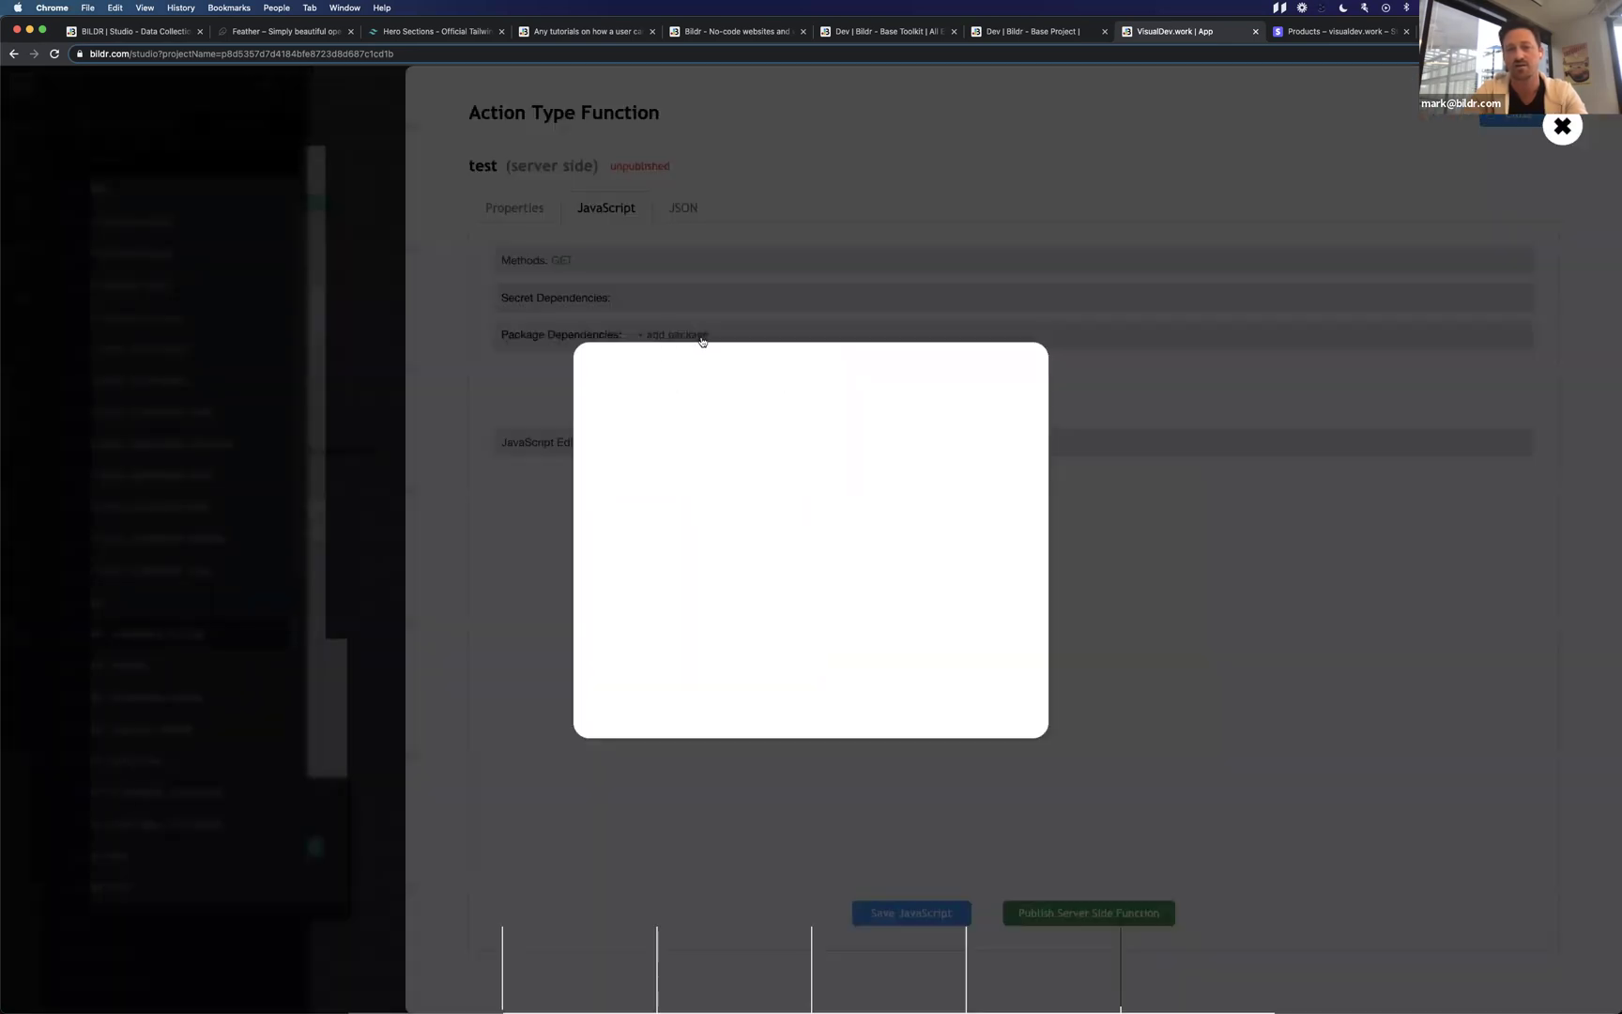
text(stripe)
key(Return)
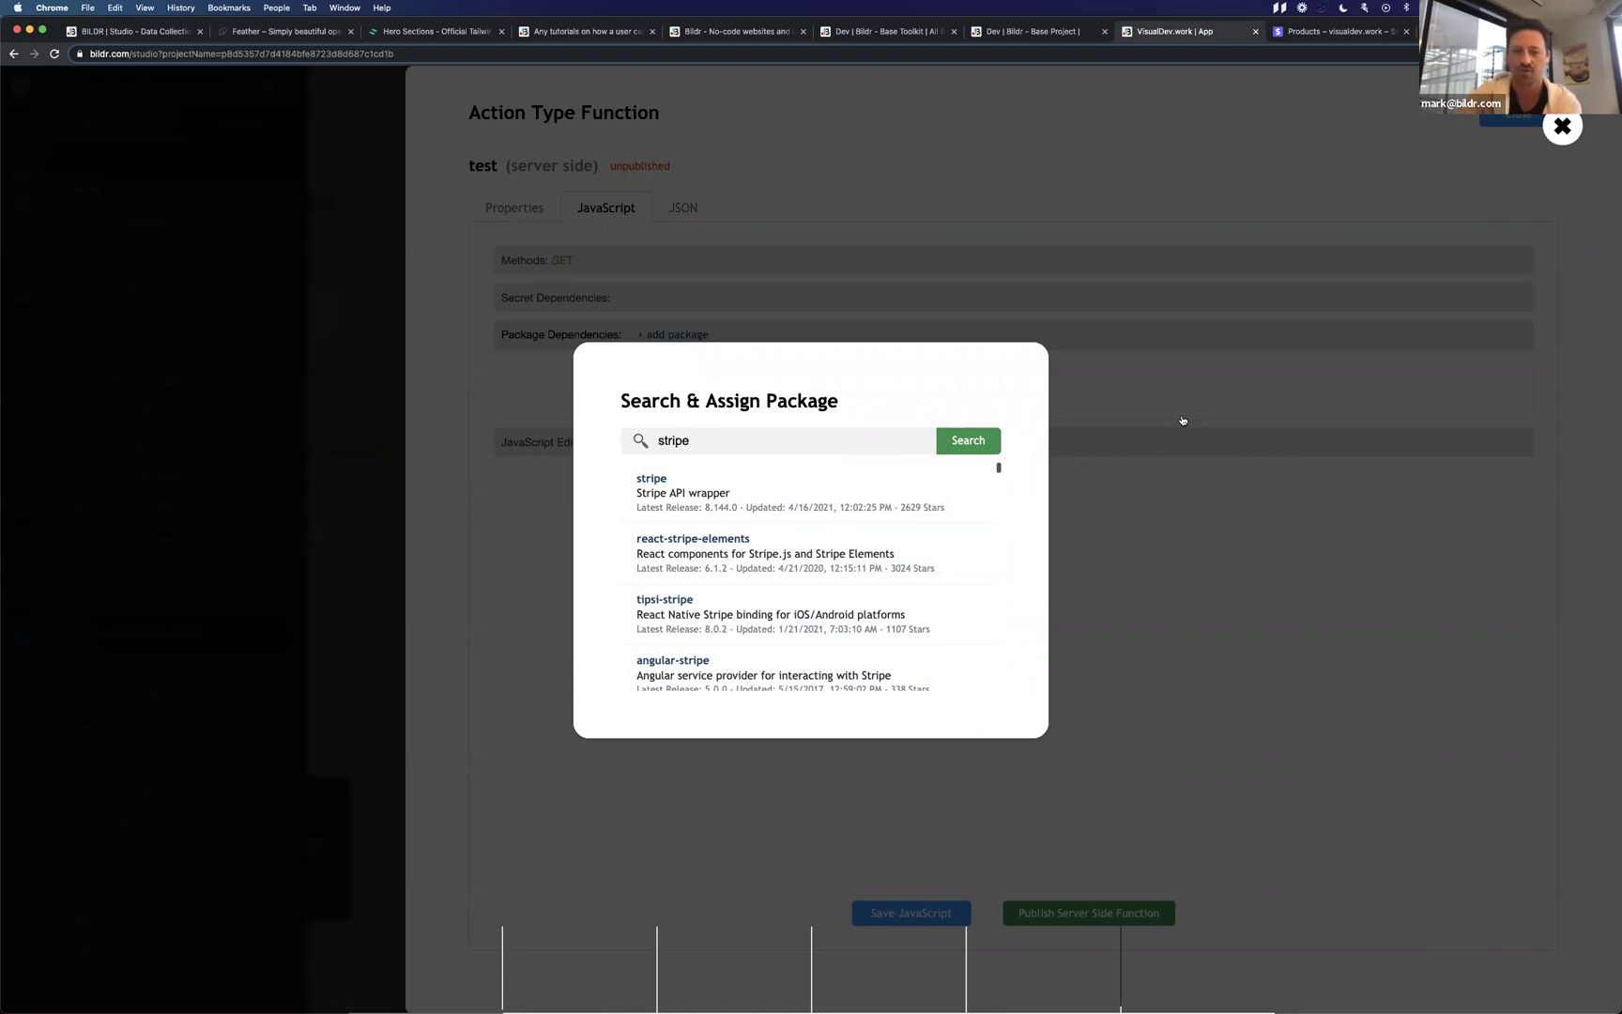
click(1182, 419)
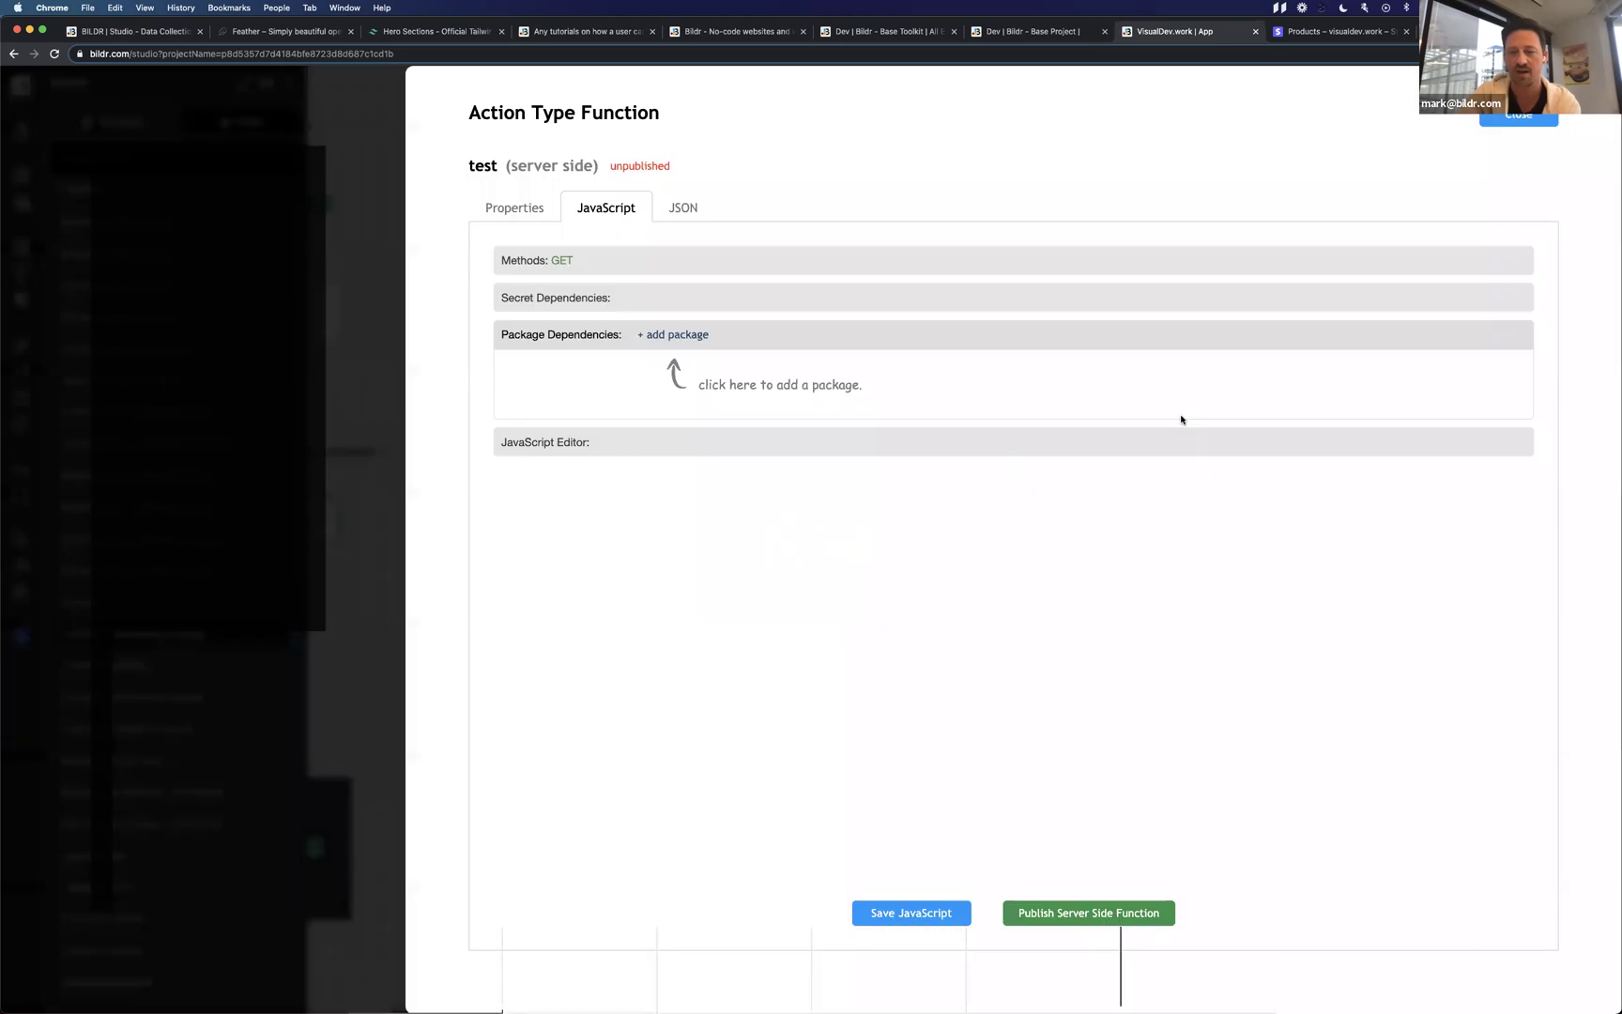
Close the test function editor, the Functions library, and the Condition and Gold flow panels.
click(1502, 121)
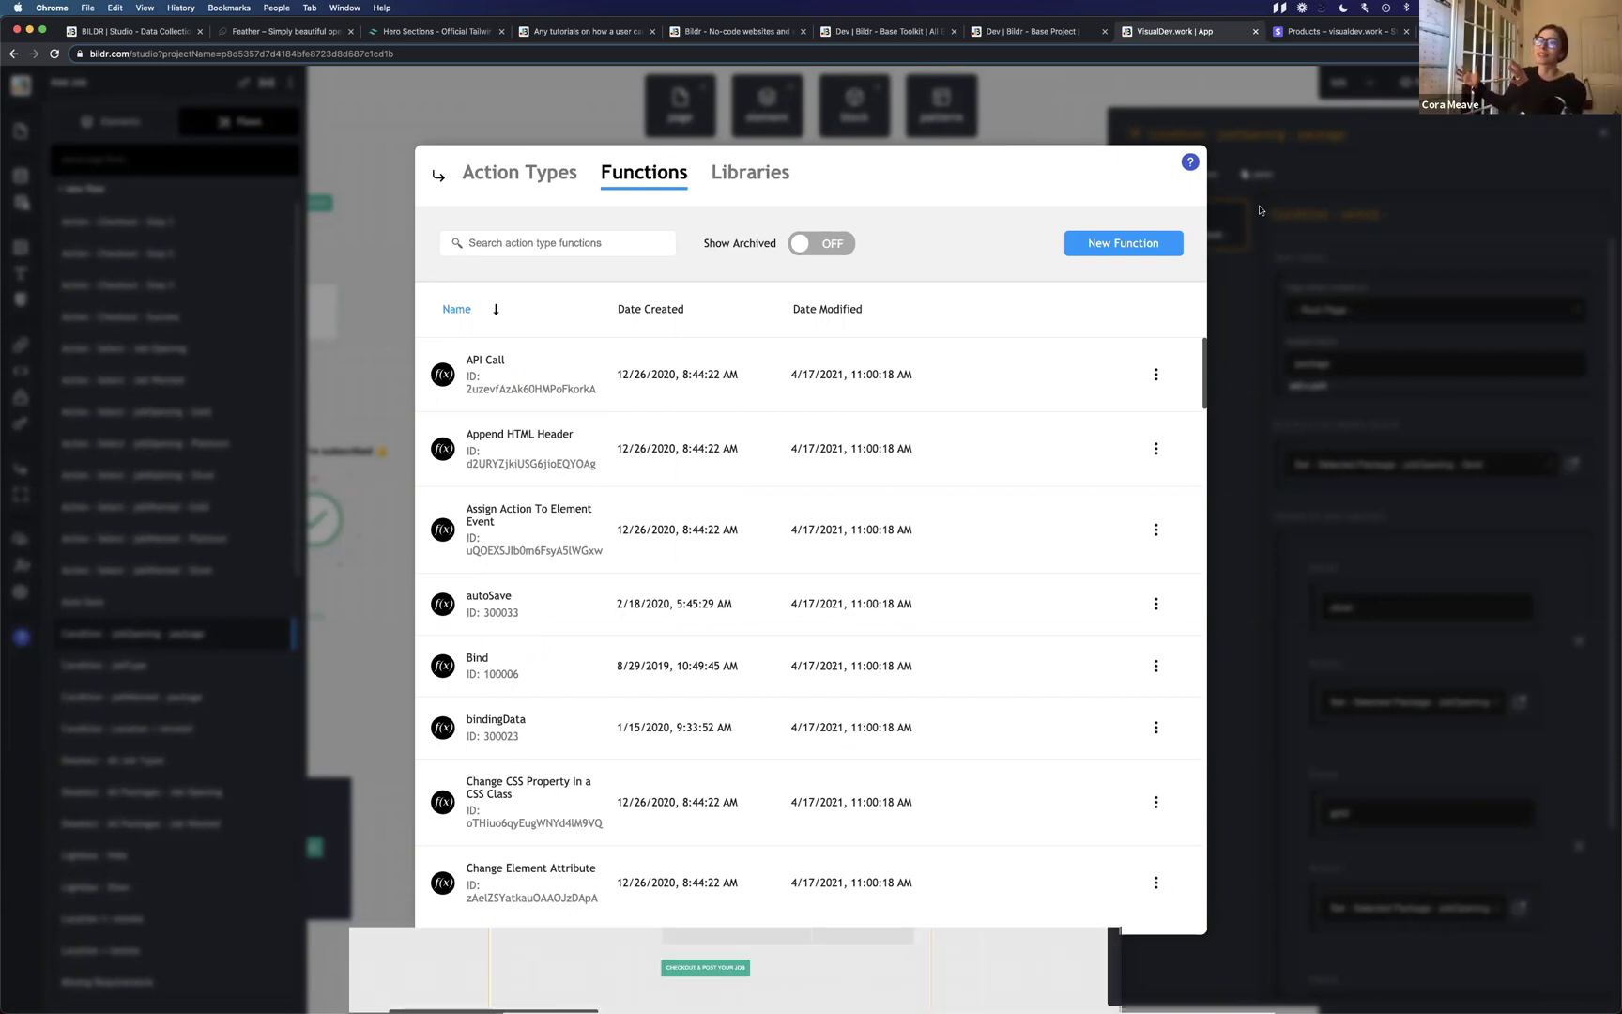
click(1239, 229)
click(1603, 136)
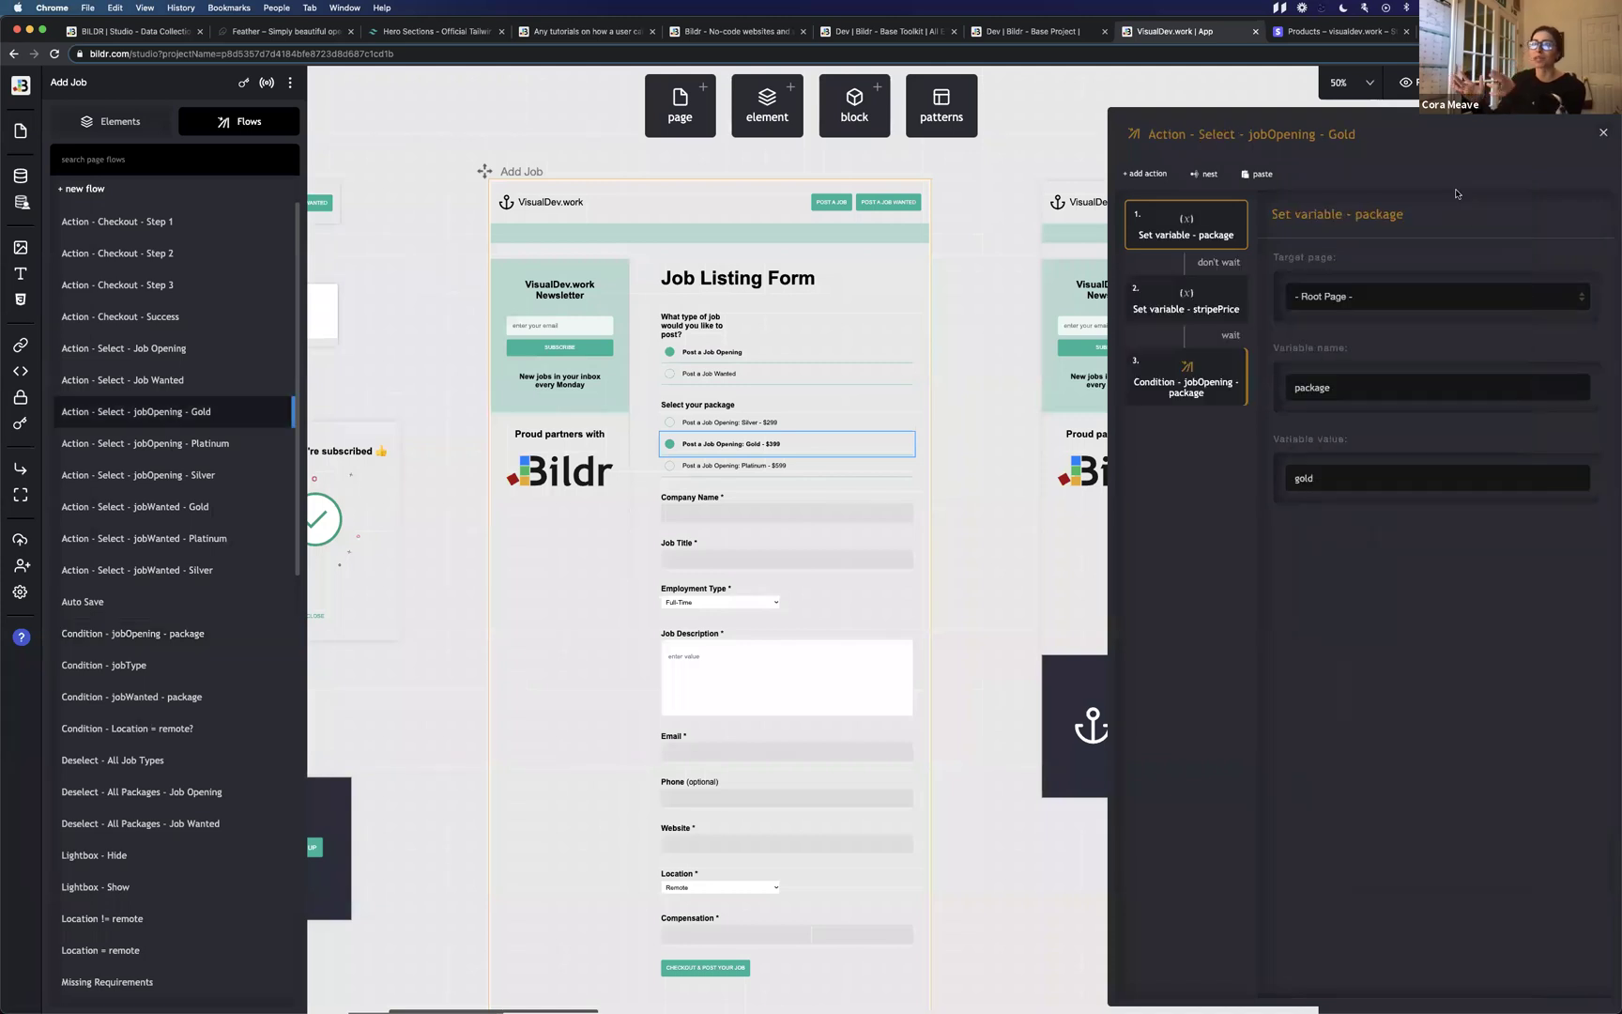
click(1603, 136)
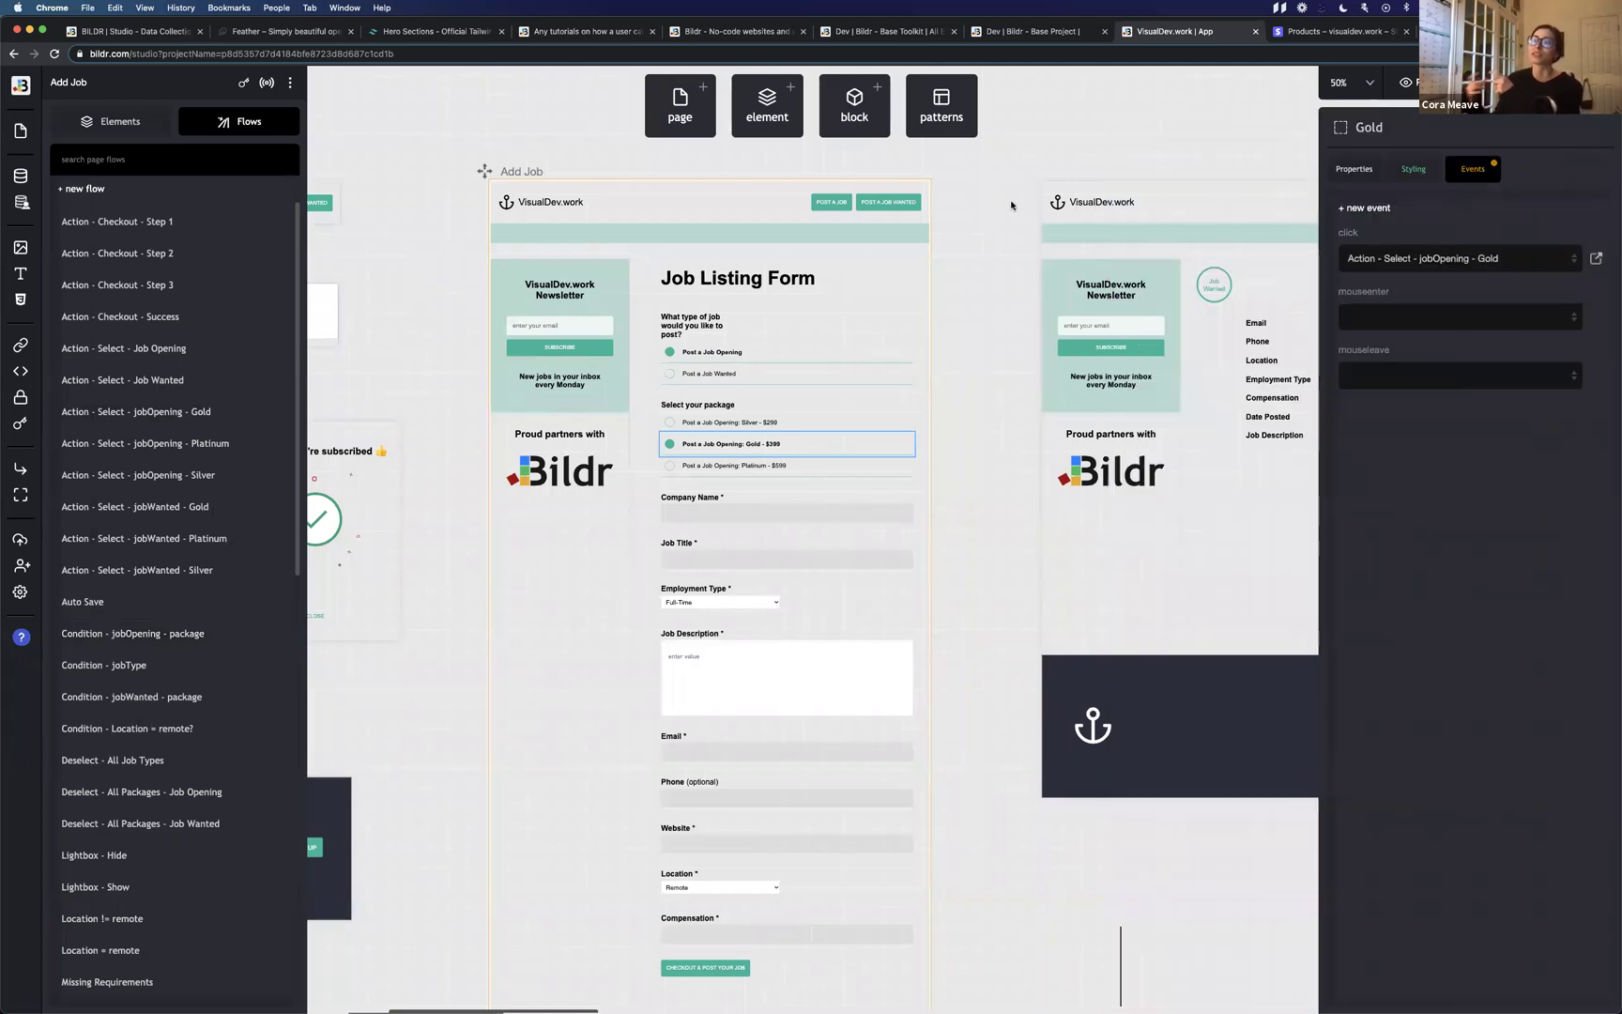